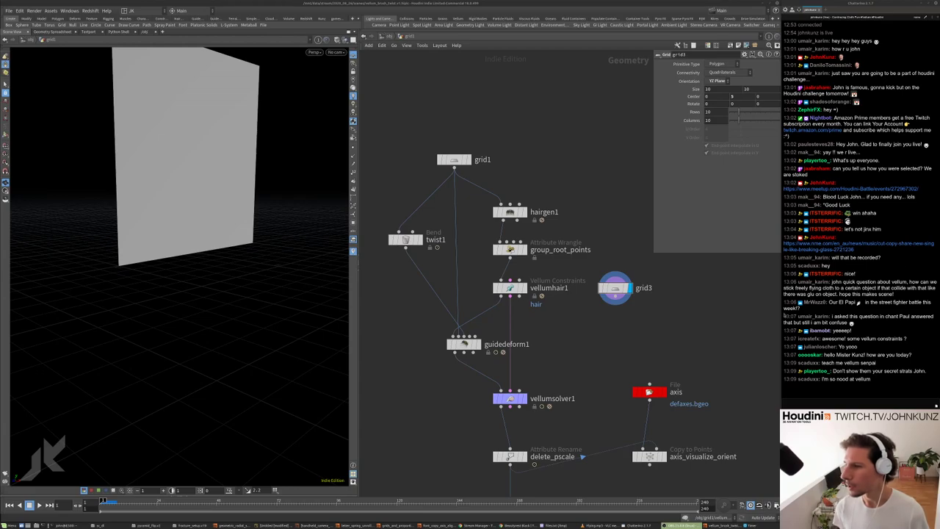
- Add a Vellum Configure Cloth setup, found by typing 'clo', placing grid3 wired into vellumcloth1
middle_click_drag(605, 332, 595, 315)
scroll(595, 316, "down", 2)
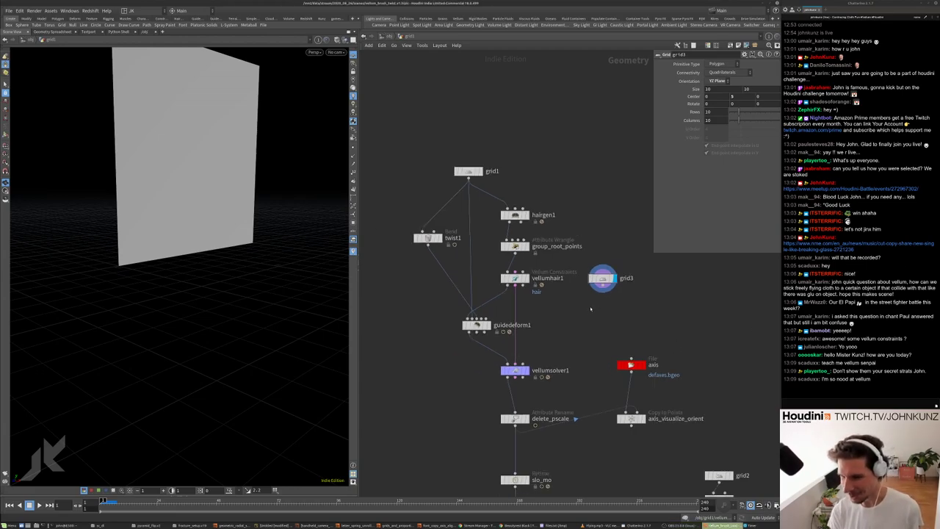
key("Tab")
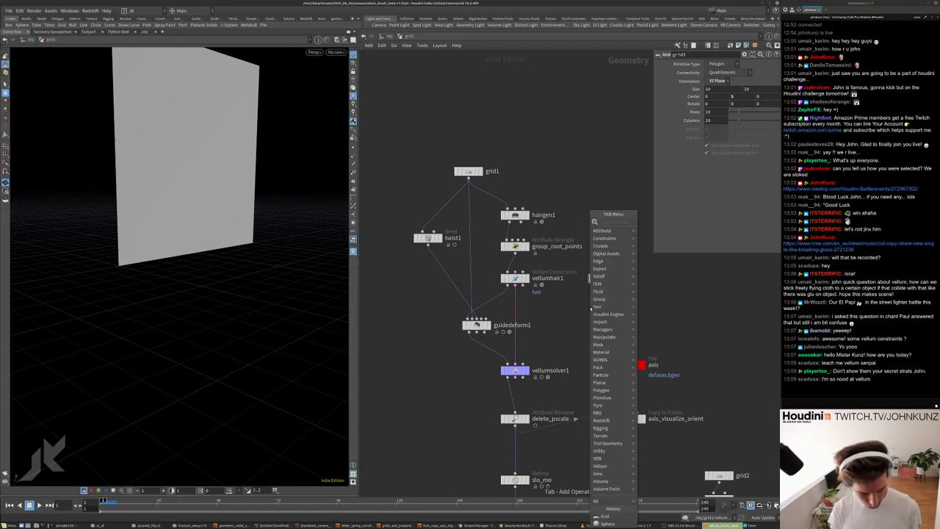
type("clo")
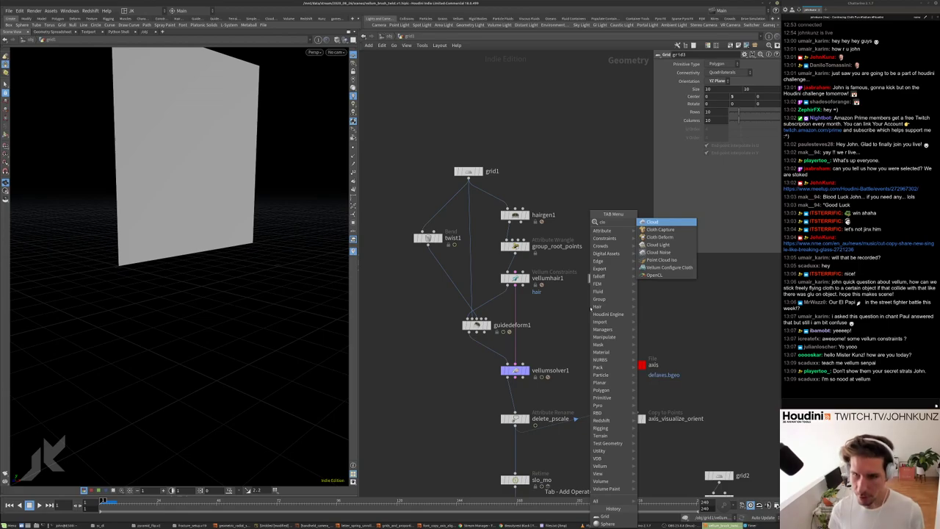
key("Up")
key("Up")
key("Return")
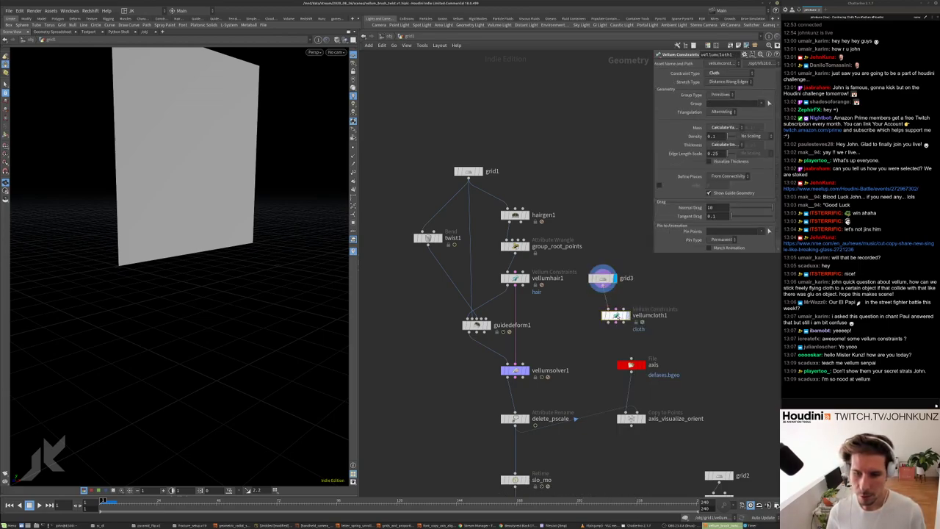
left_click_drag(338, 272, 279, 223, "alt")
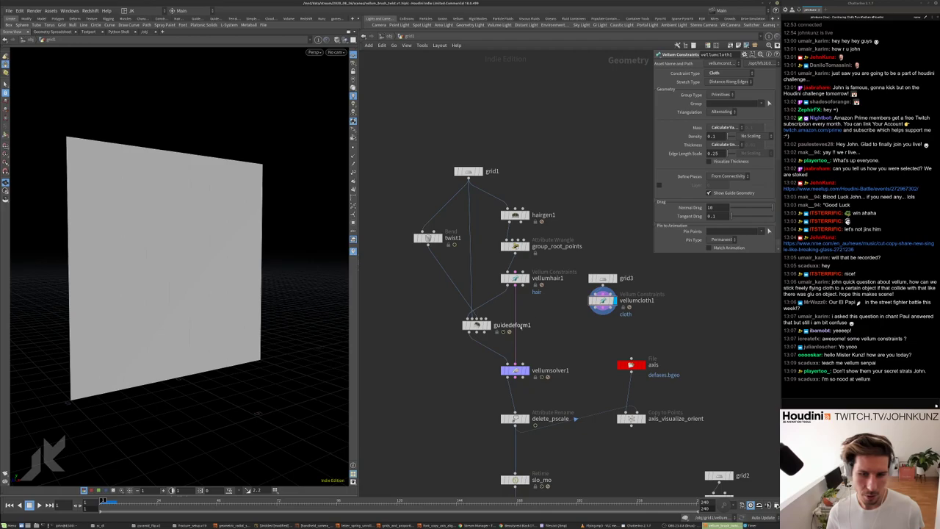
key("Tab")
- Add a pointdeform1 node beside vellumcloth1 and wire hairgen1 and twist1 into it
mouse_move(580, 329)
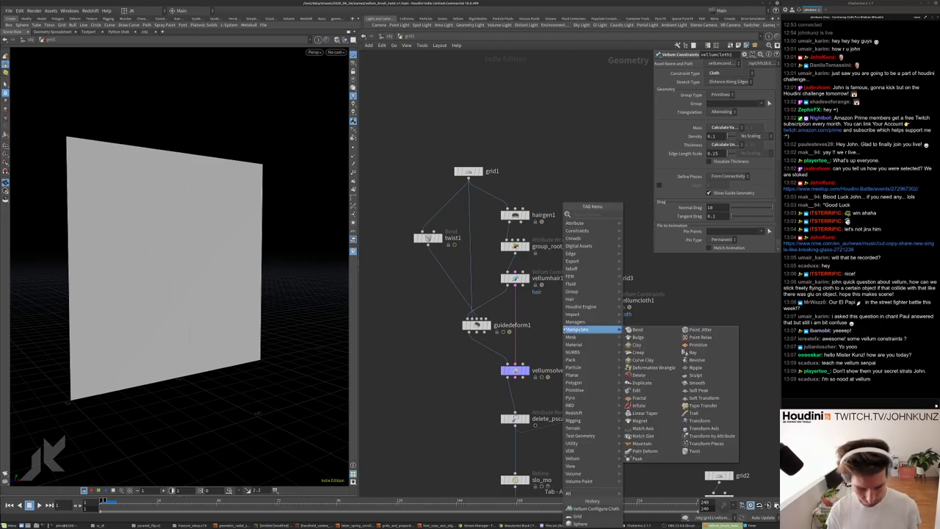
type("poi")
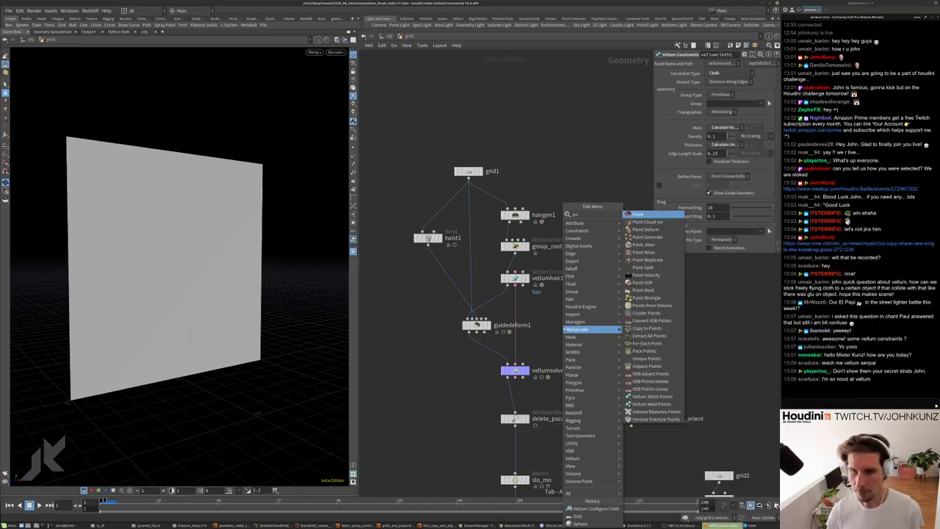
left_click(647, 229)
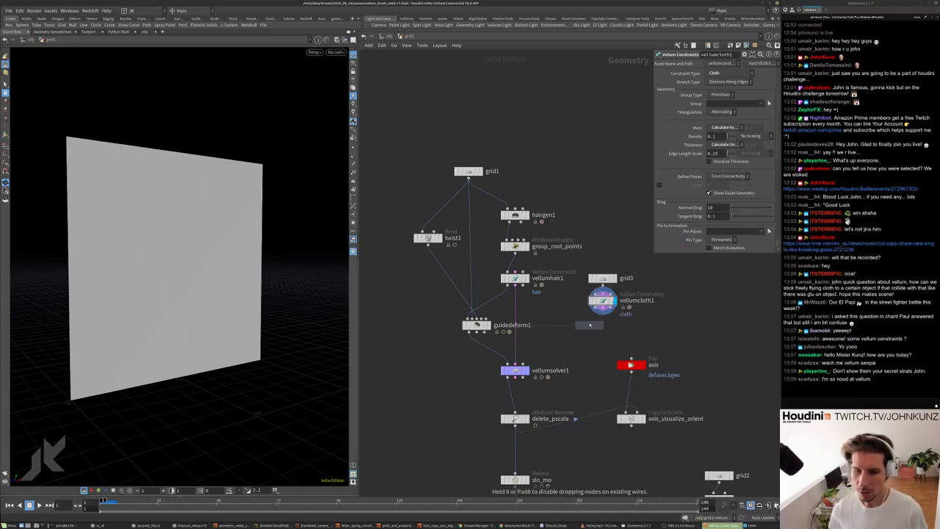
left_click(584, 325)
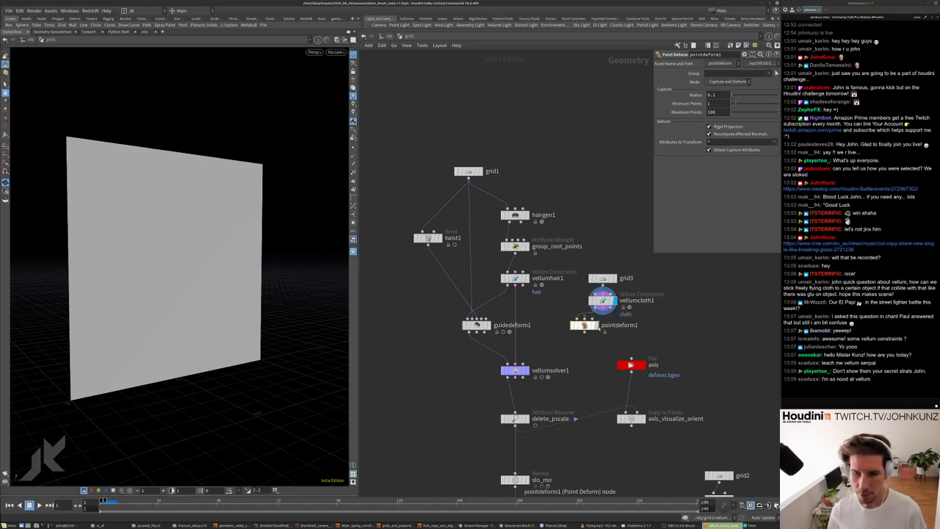
left_click_drag(588, 318, 515, 222)
left_click(582, 319)
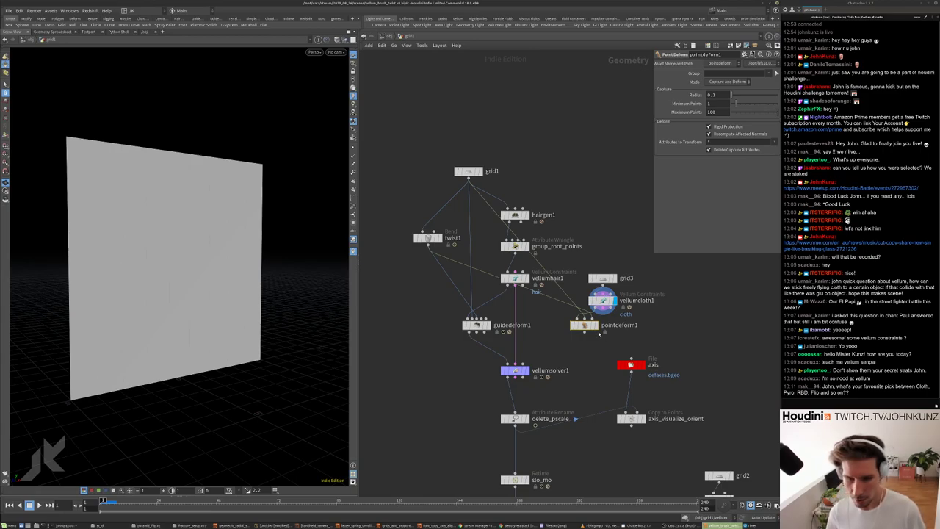
- Display pointdeform1 and play the animation to check the cloth follows the deformation
left_click(595, 324)
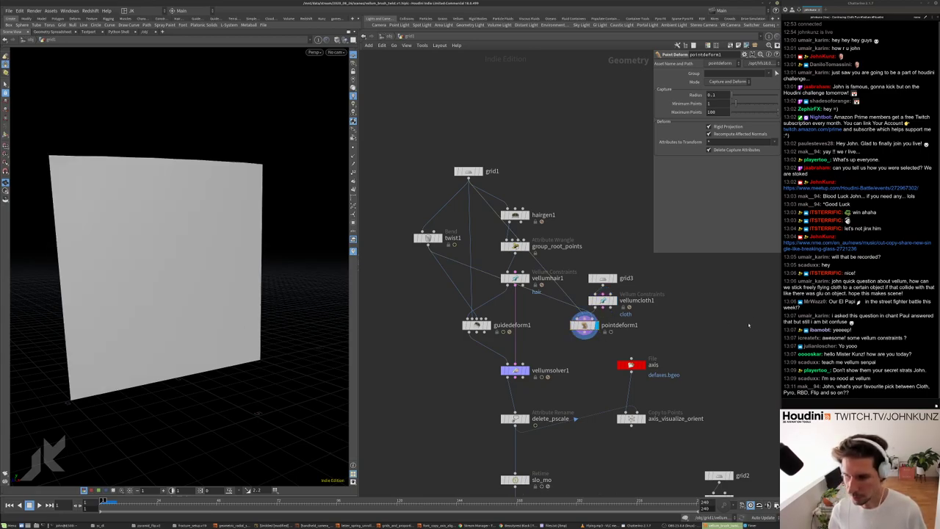
key("Up")
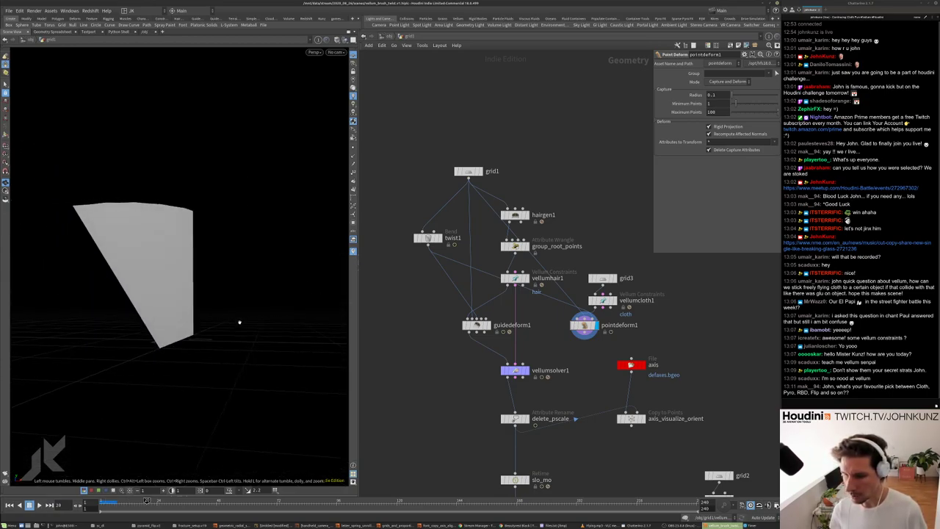
left_click_drag(240, 322, 215, 328)
key("Up")
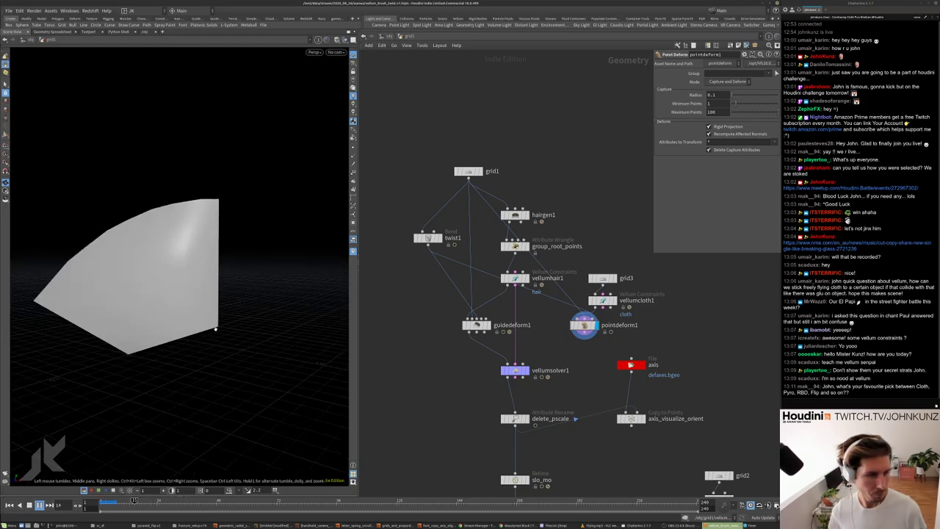
key("ctrl+Up")
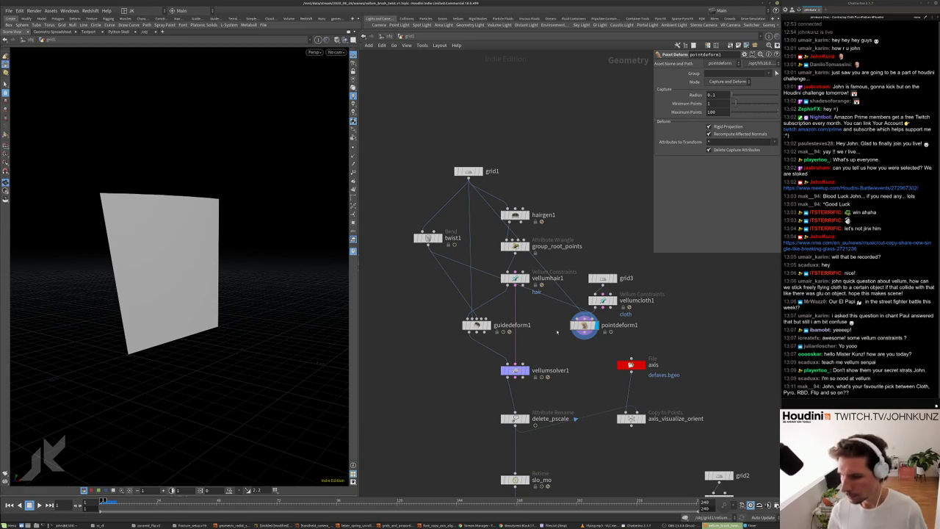
middle_click_drag(549, 347, 547, 332)
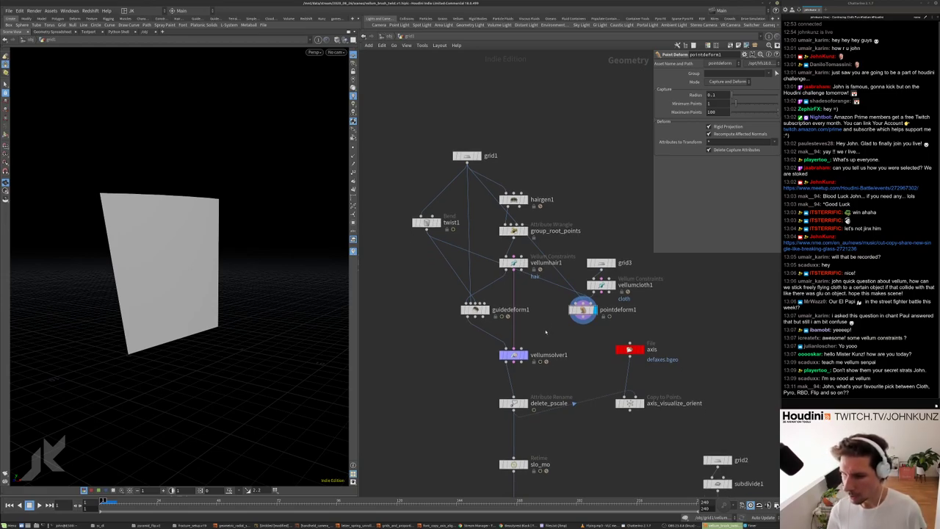
- Zoom and pan the node network to review the graph around vellumhair1
scroll(546, 332, "up", 2)
scroll(544, 331, "down", 2)
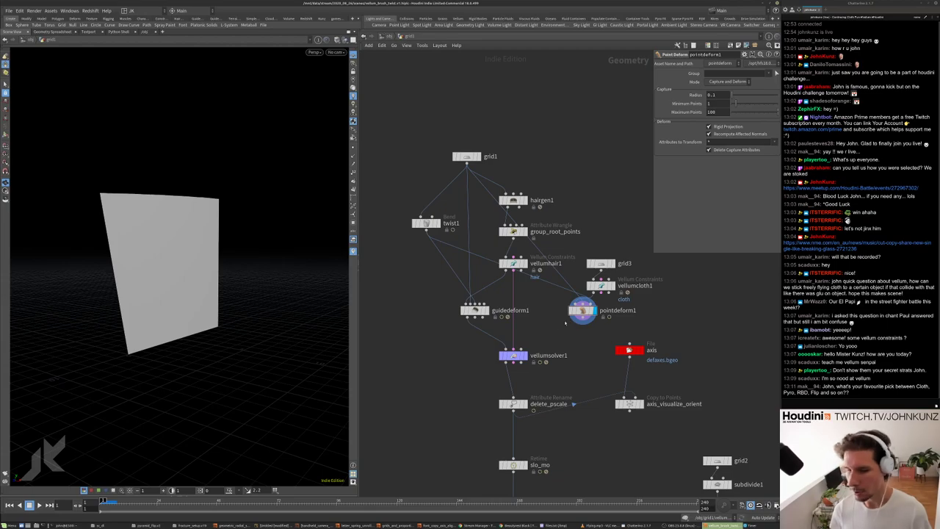
middle_click_drag(566, 323, 539, 307)
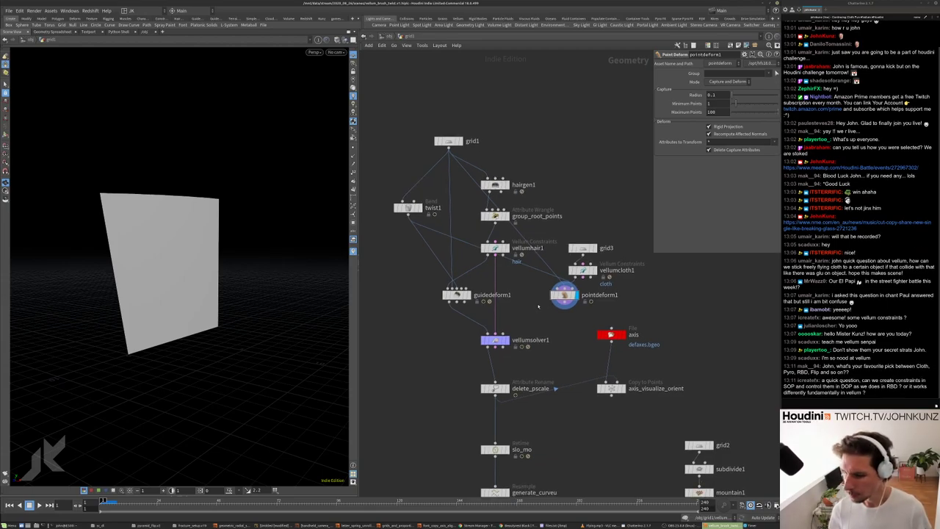
scroll(539, 307, "up", 2)
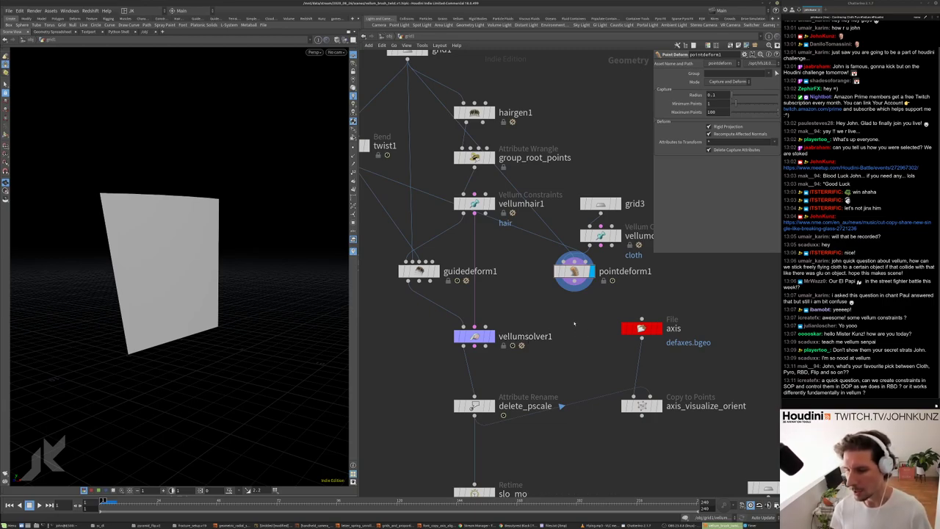
scroll(574, 324, "down", 2)
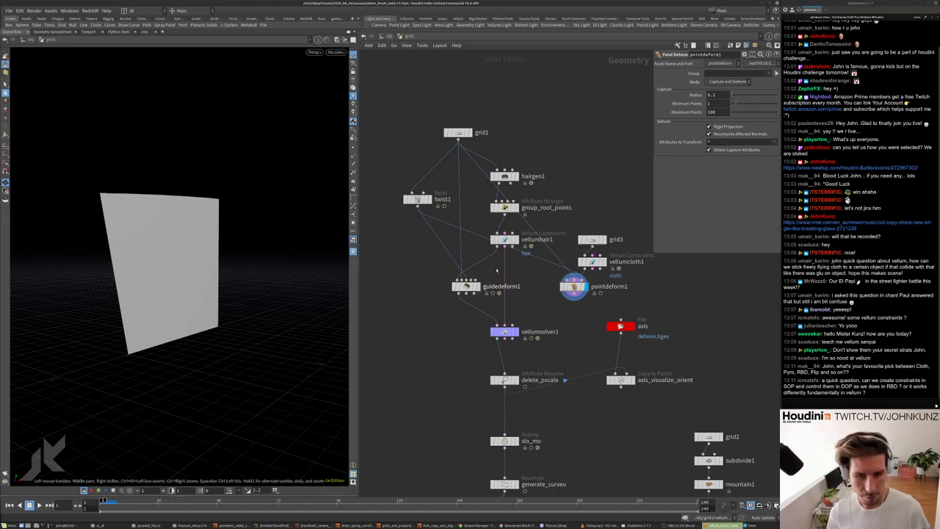
- Set vellumhair1's Pin Points to the root group
left_click(504, 239)
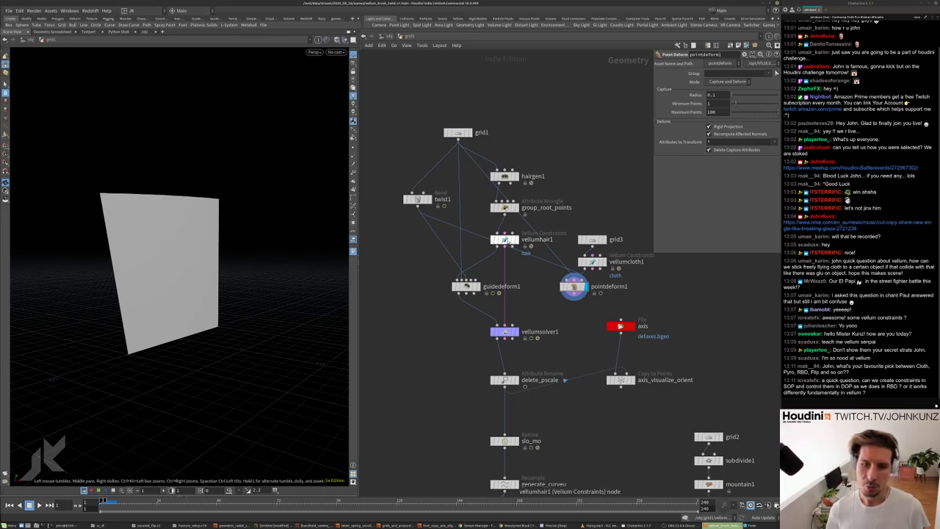
scroll(716, 172, "down", 2)
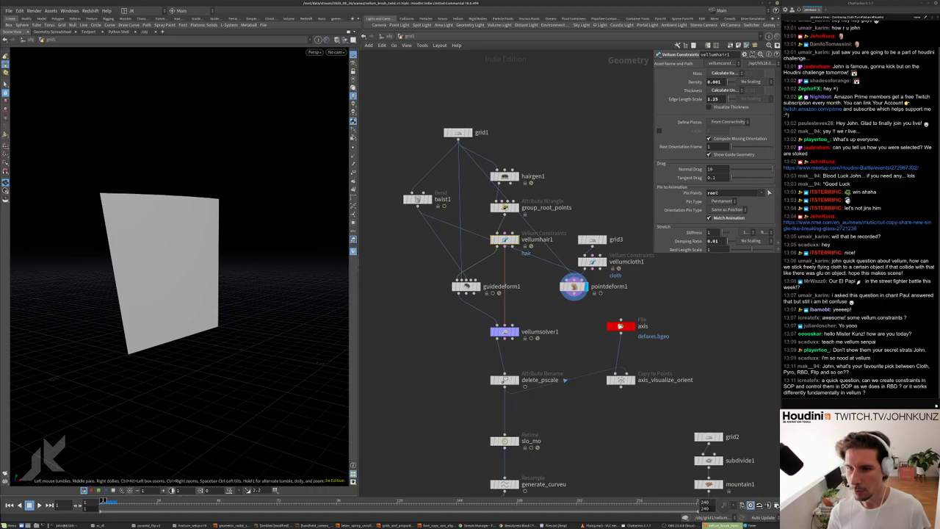
type("t")
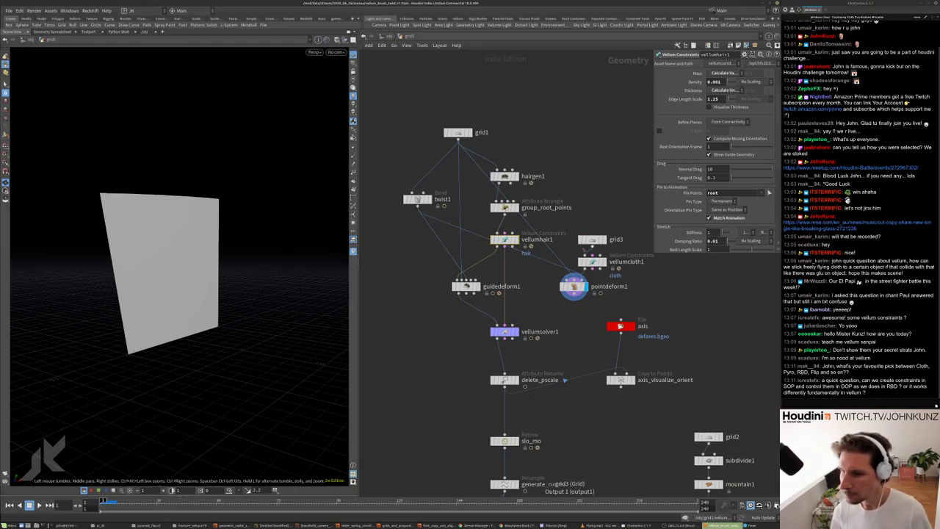
- Pin vellumcloth1's points below height 1 with @P.y<1, then inspect cloth and hair node info
left_click(592, 261)
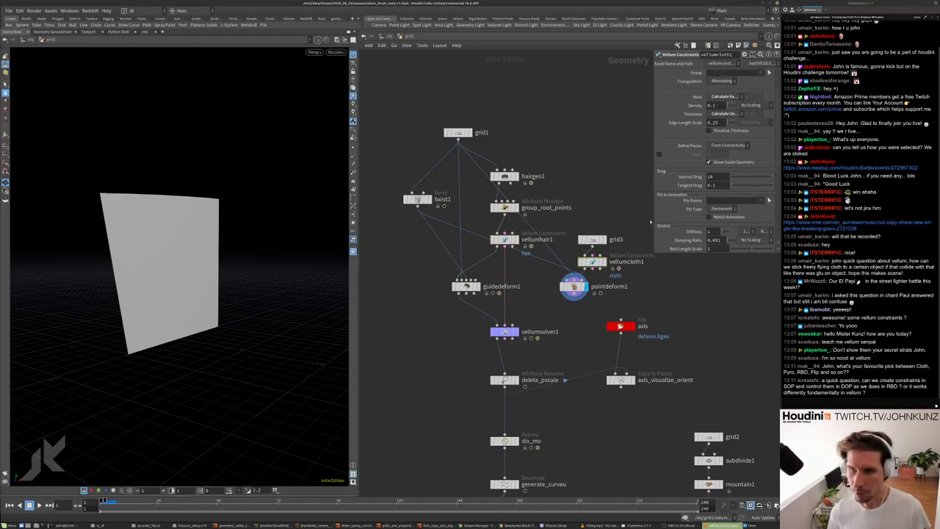
middle_click_drag(614, 216, 602, 180)
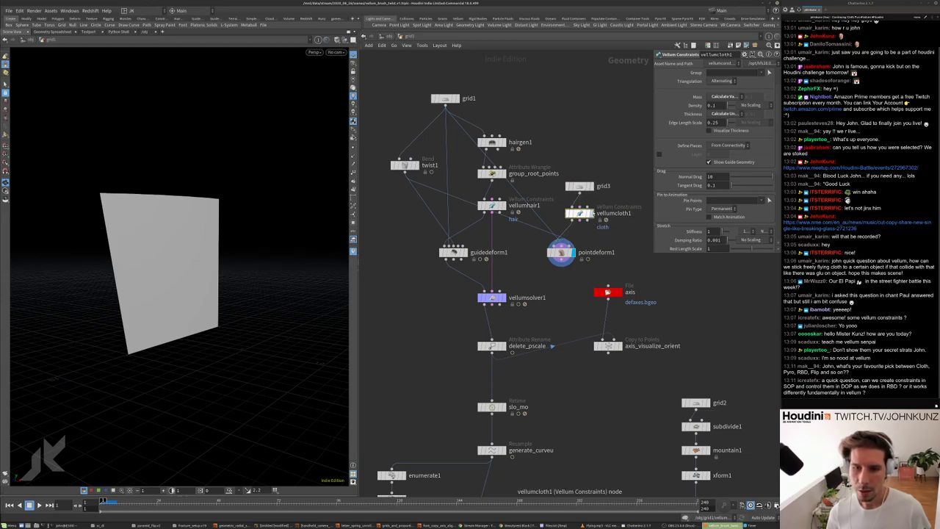
left_click(579, 215)
left_click(719, 200)
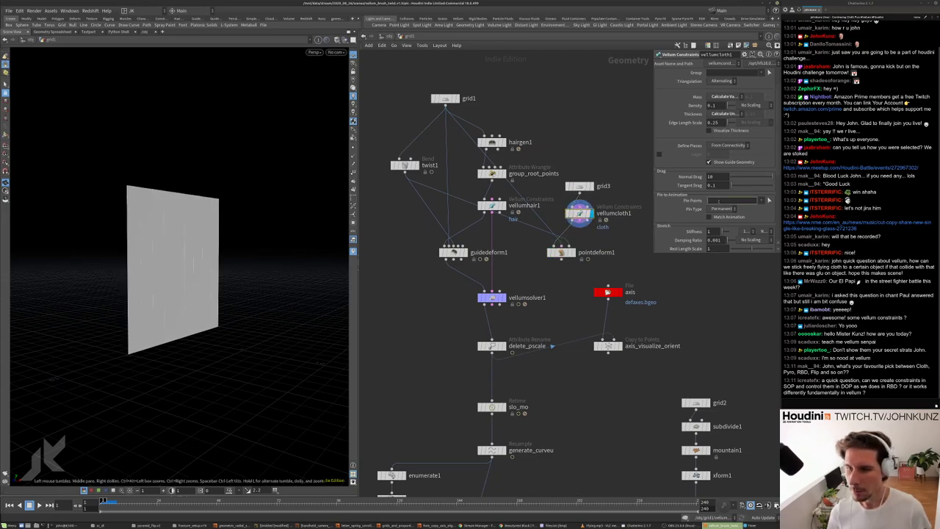
type("0.")
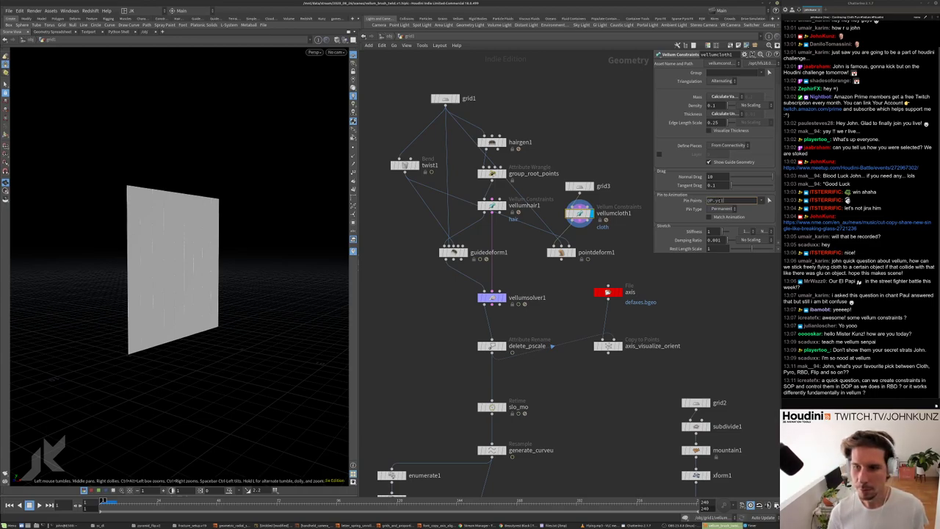
type("1")
key("Return")
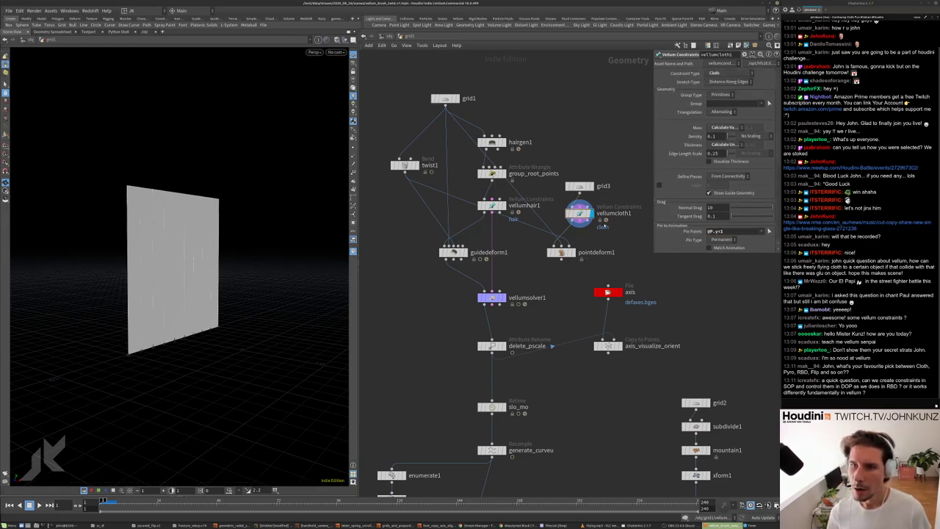
middle_click(578, 214)
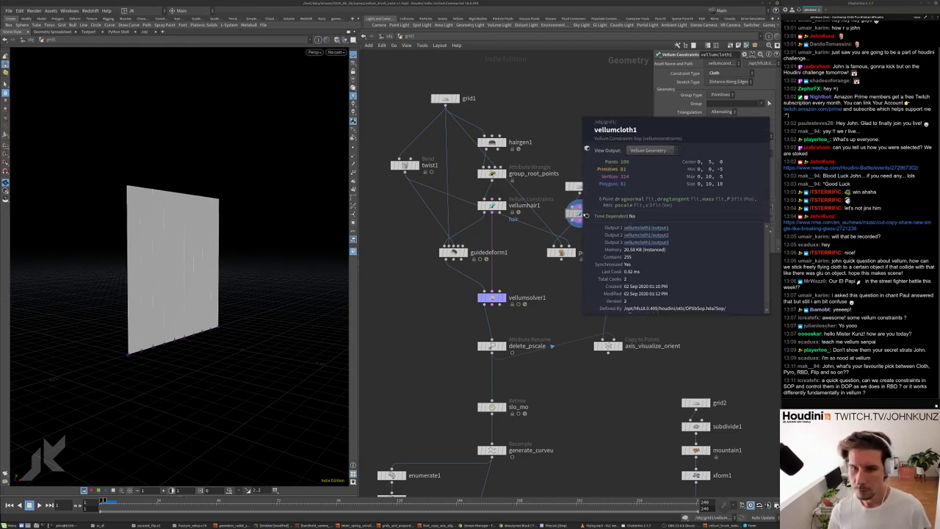
middle_click(488, 206)
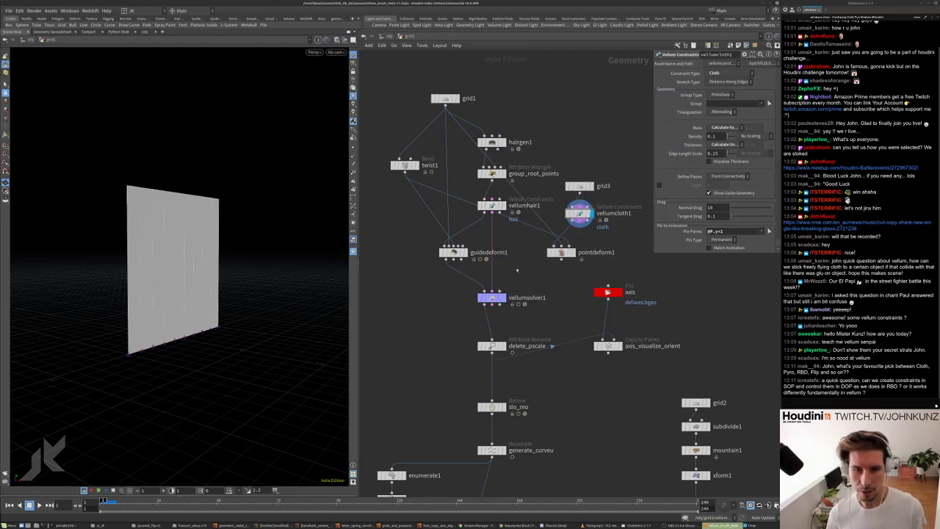
- Add a Null node, via 'nu', below vellumcloth1's output
key("Tab")
type("nu")
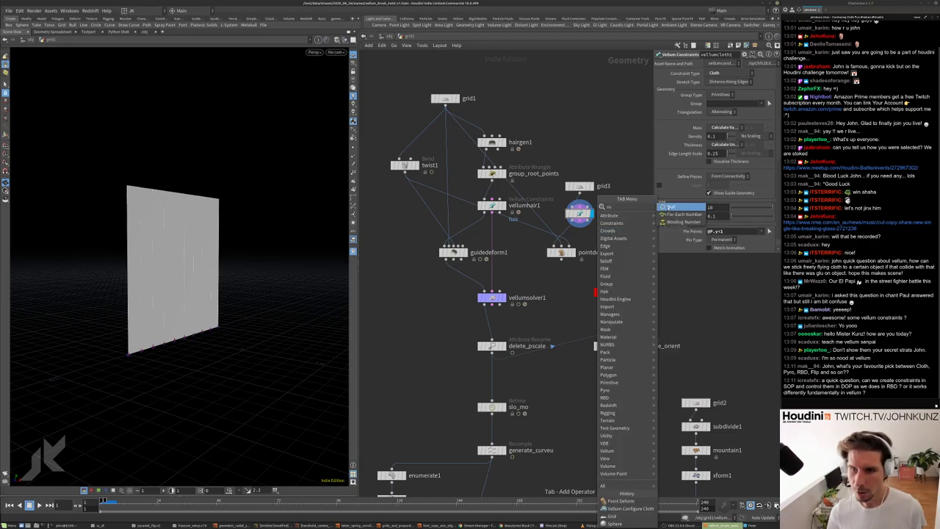
key("Return")
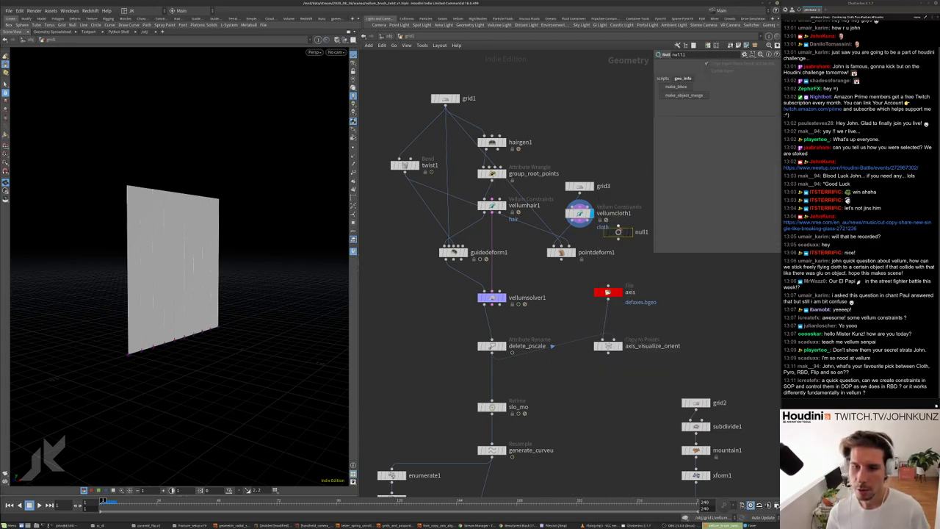
left_click(618, 232)
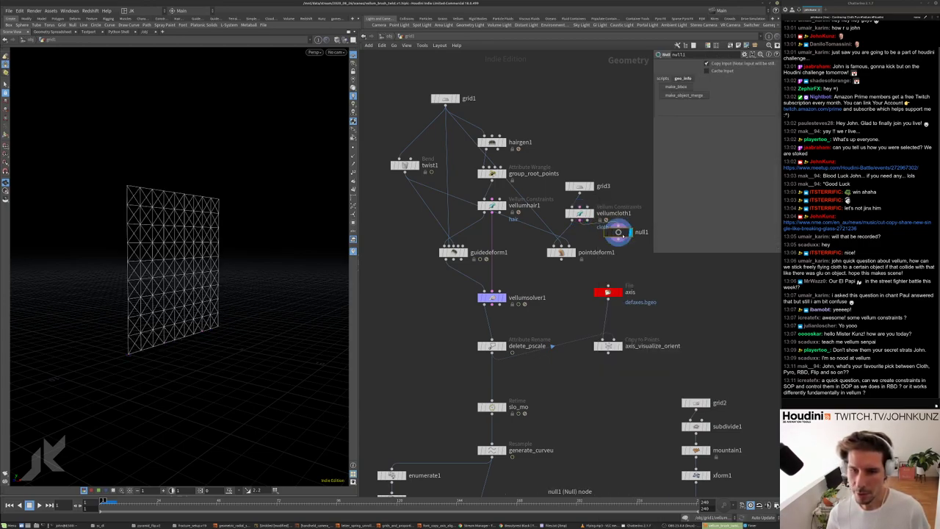
- Review the null's constraint primitive attributes in the geometry spreadsheet
right_click(618, 232)
left_click(635, 273)
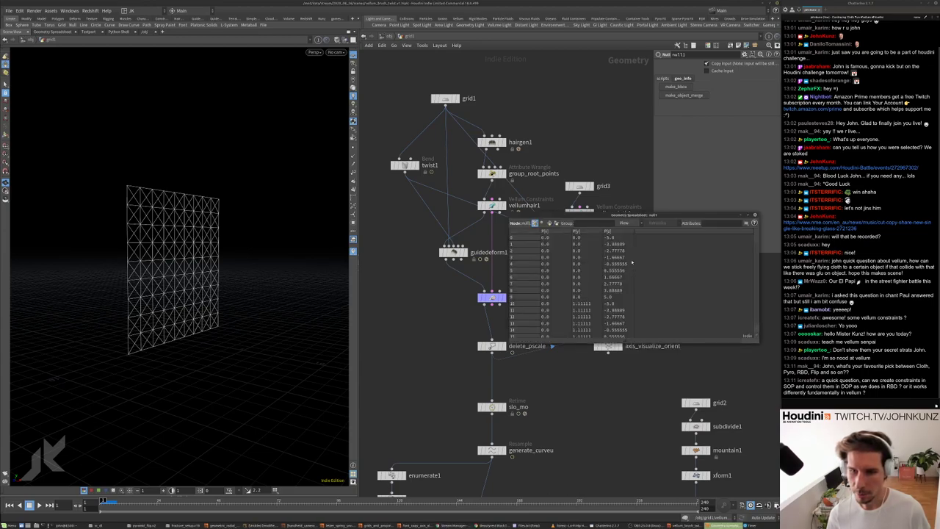
left_click(549, 223)
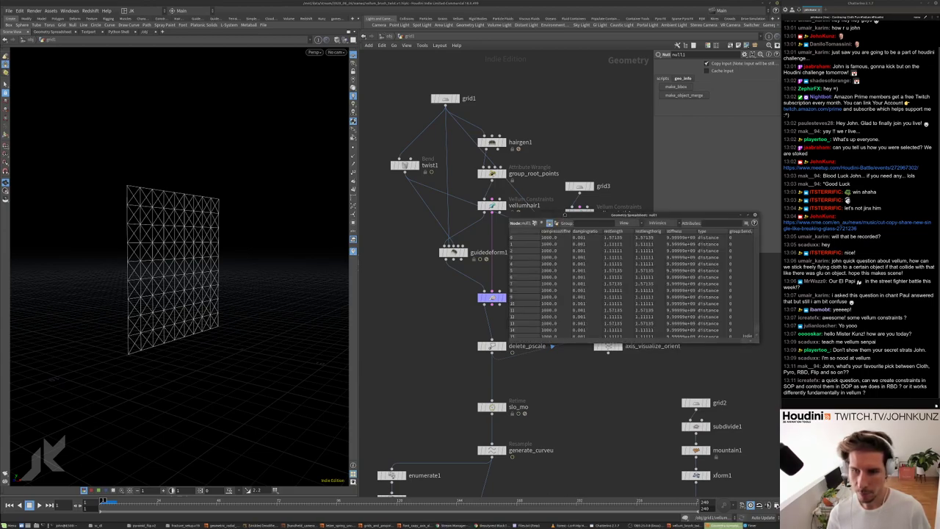
left_click_drag(588, 215, 457, 186)
left_click_drag(628, 212, 624, 308)
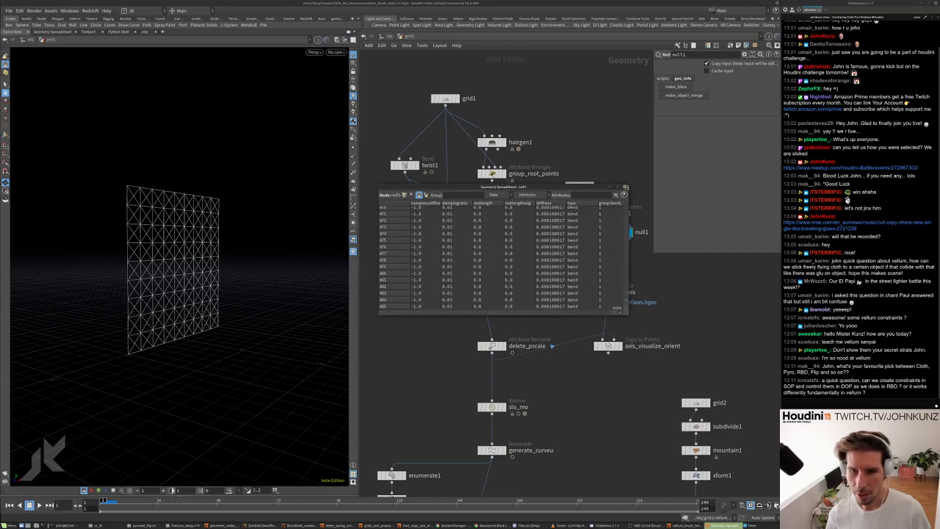
key("ctrl+w")
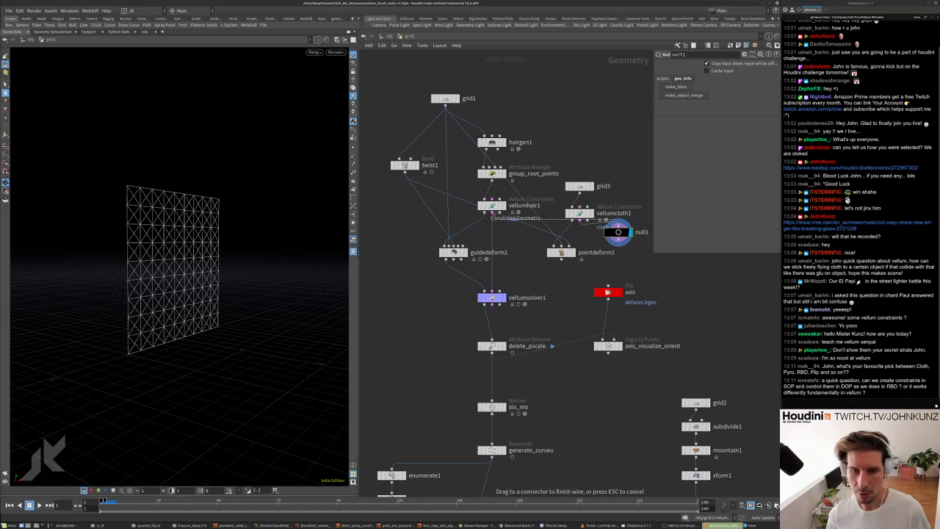
- Review the null's current geometry data in the spreadsheet
right_click(618, 233)
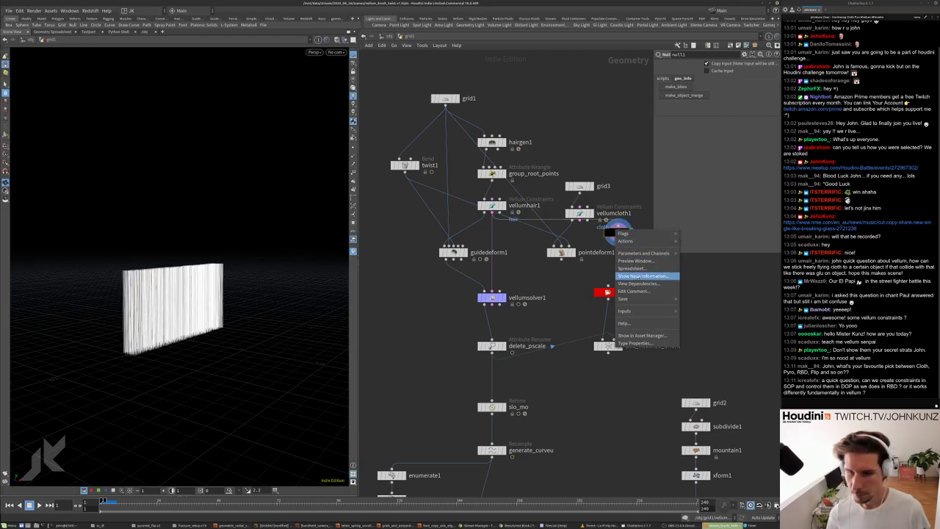
left_click(630, 268)
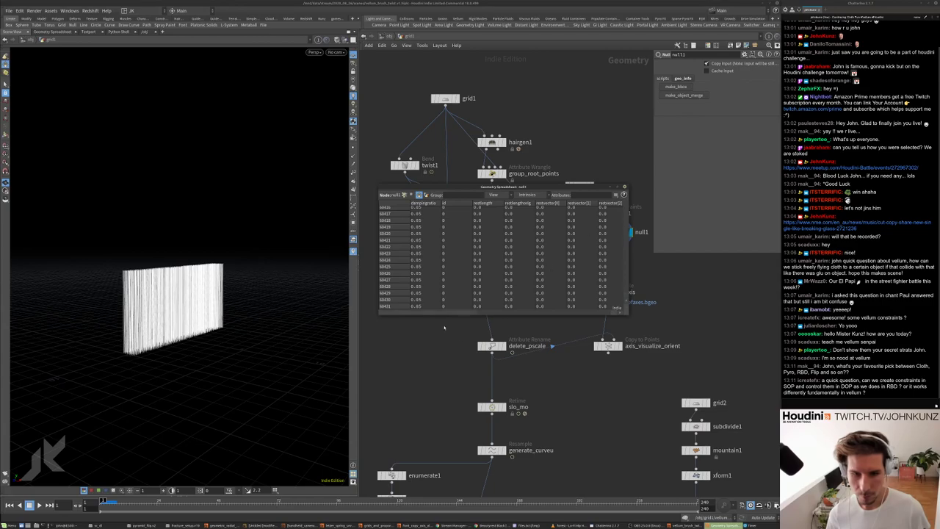
left_click_drag(448, 312, 591, 286)
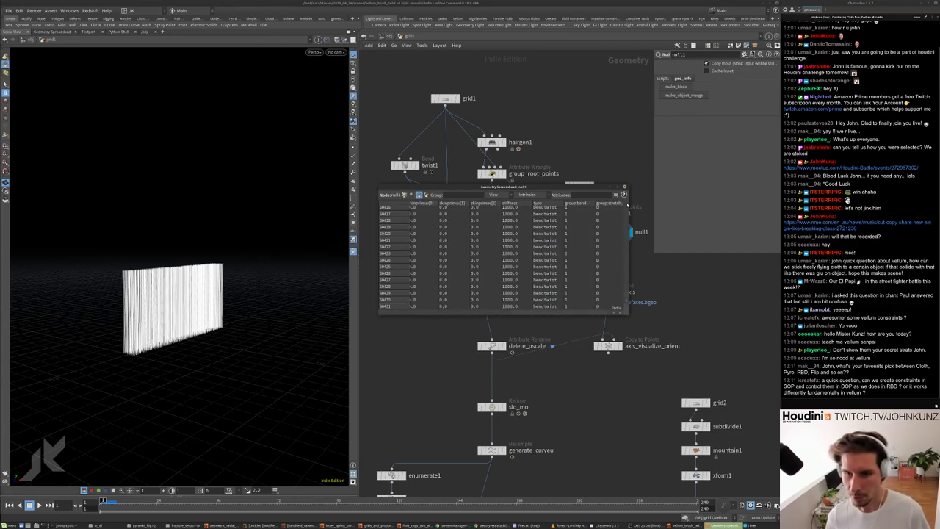
scroll(624, 221, "up", 5)
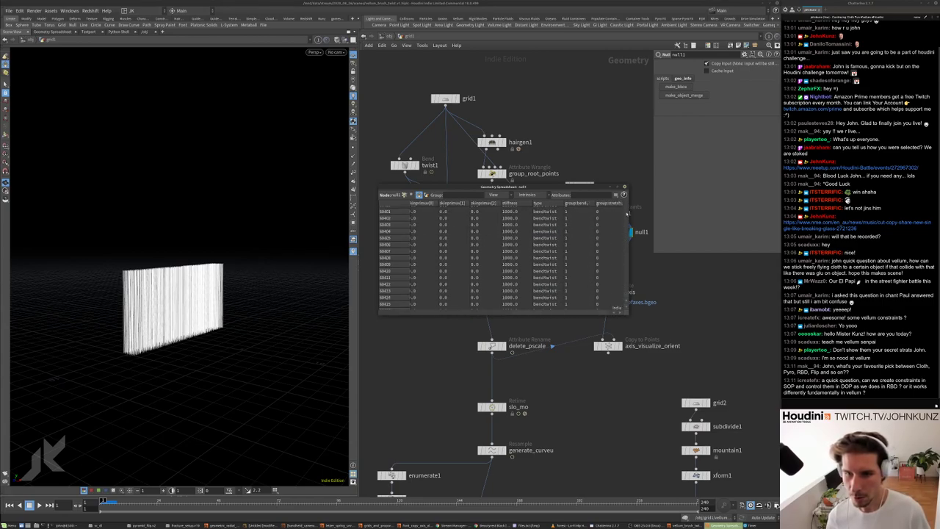
left_click_drag(626, 297, 625, 290)
left_click(624, 187)
- Wire null1 to vellumhair1 and check the hair's point attributes in the spreadsheet
left_click(618, 232)
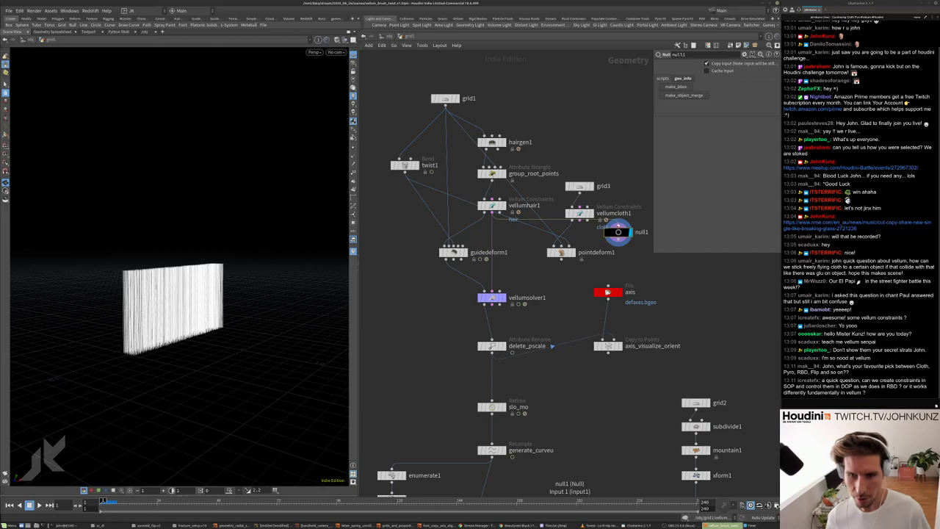
left_click(616, 232)
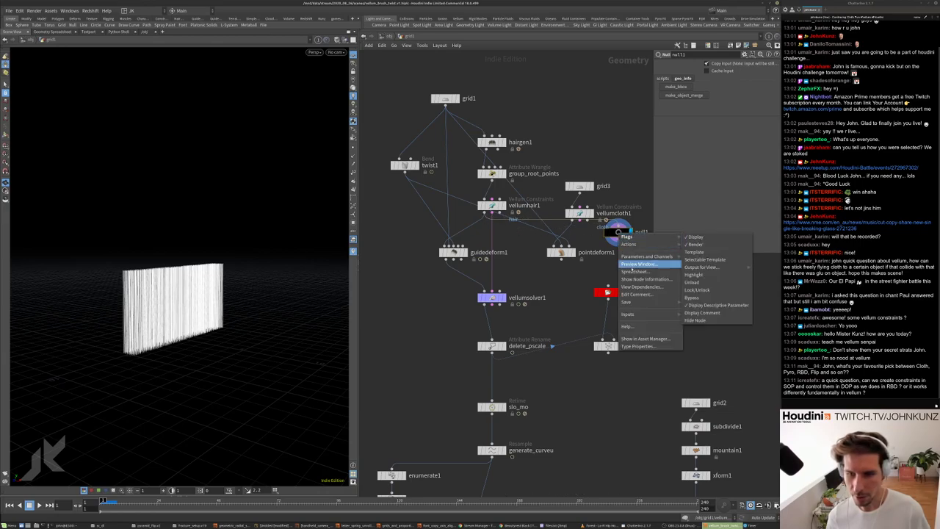
key("Escape")
key("alt+shift+s")
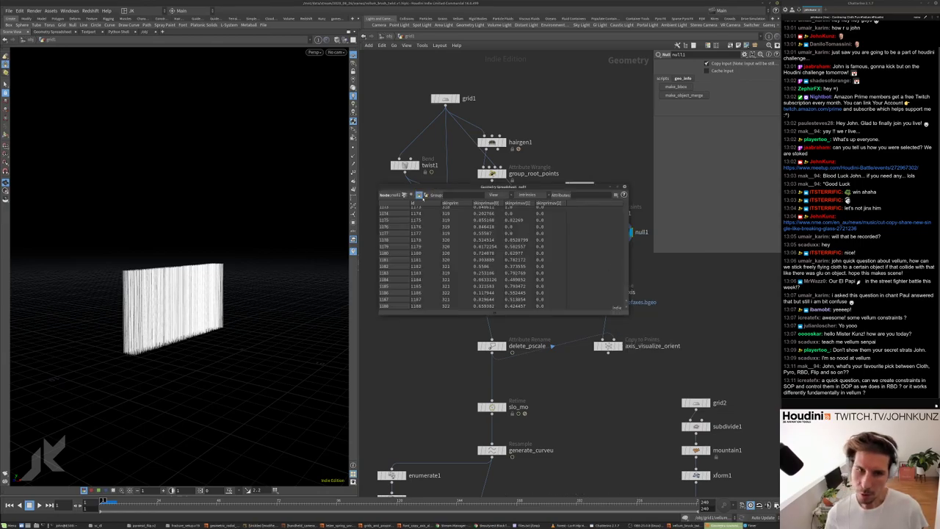
left_click(404, 195)
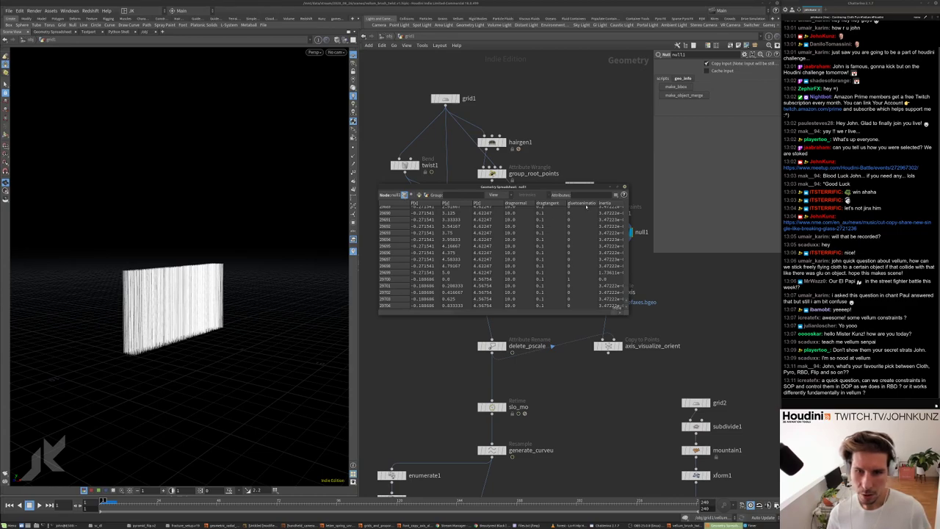
mouse_move(625, 298)
left_mouse_down()
mouse_move(628, 280)
mouse_move(628, 301)
left_mouse_up()
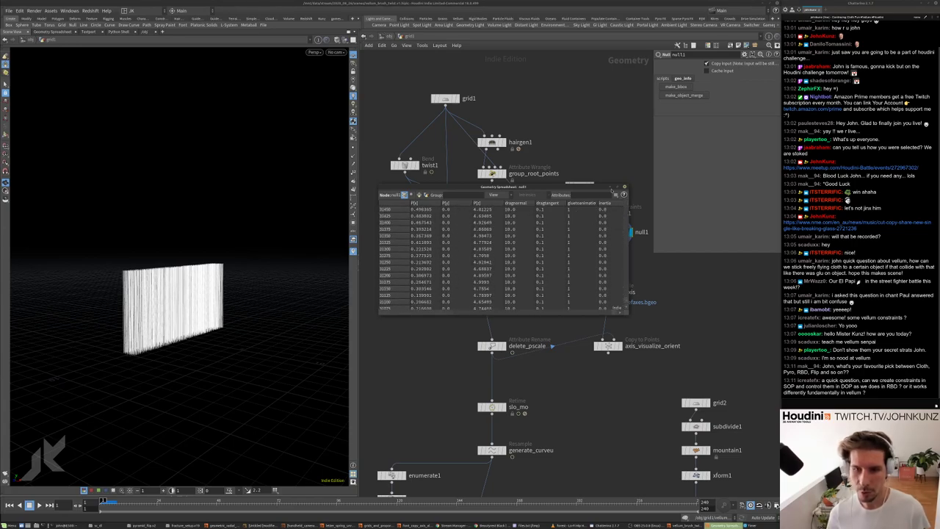
left_click(625, 187)
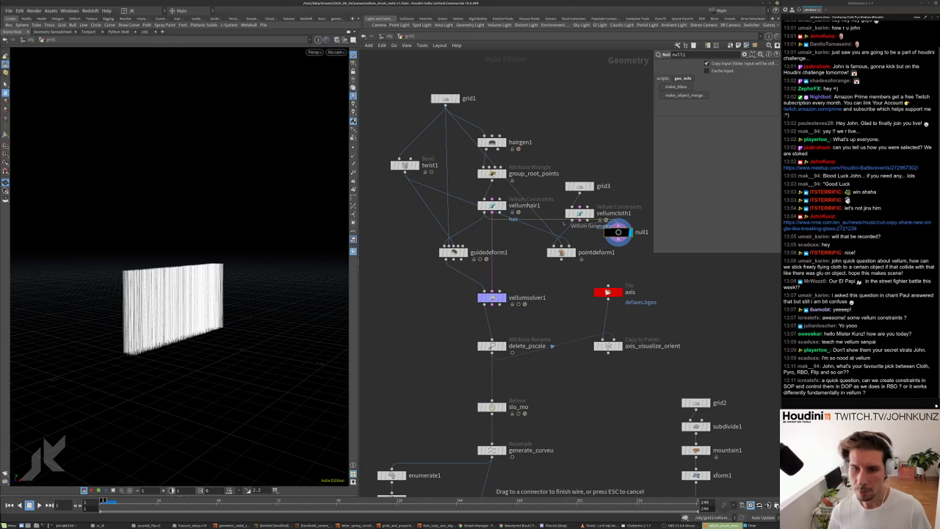
- Reconnect null1 to vellumcloth1 and inspect the cloth data in the spreadsheet
left_click(619, 232)
right_click(620, 234)
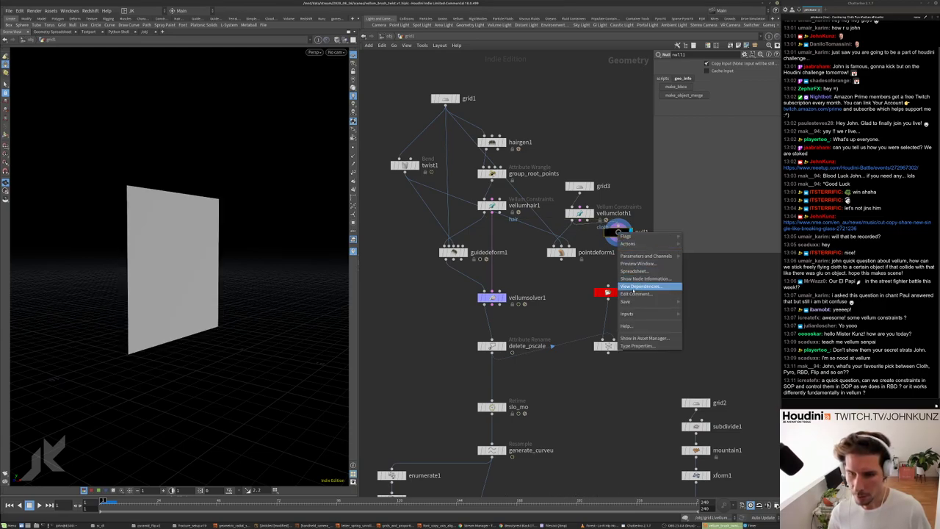
left_click(634, 271)
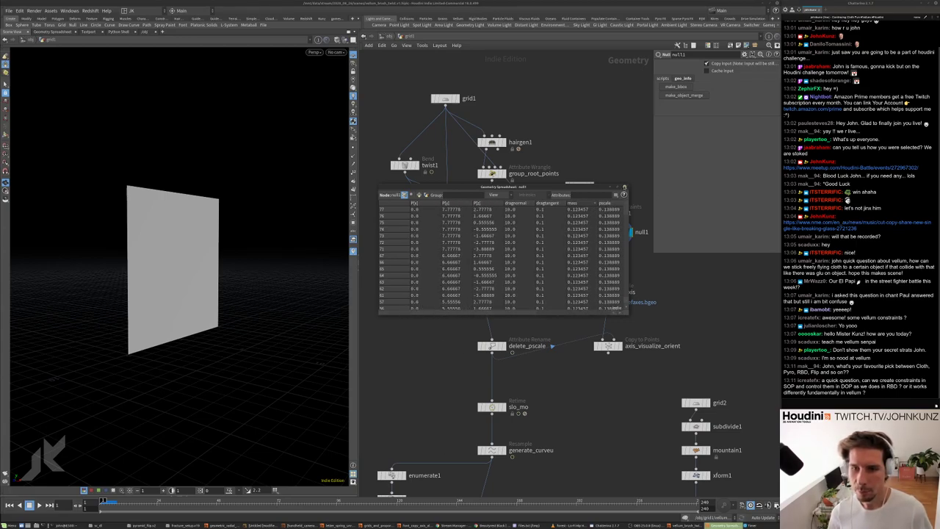
- Show vellumcloth1's constraint settings and move grid3 higher above it
left_click(625, 187)
scroll(716, 161, "down", 3)
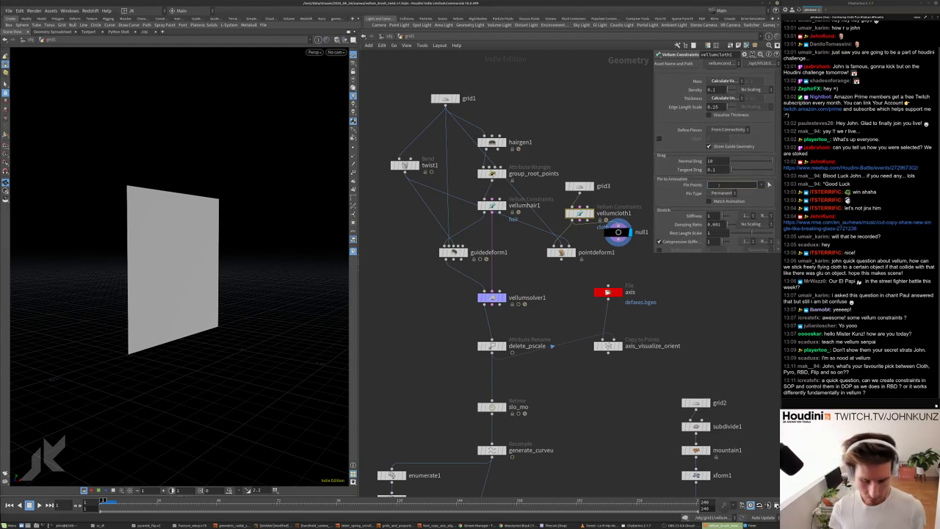
scroll(622, 160, "up", 4)
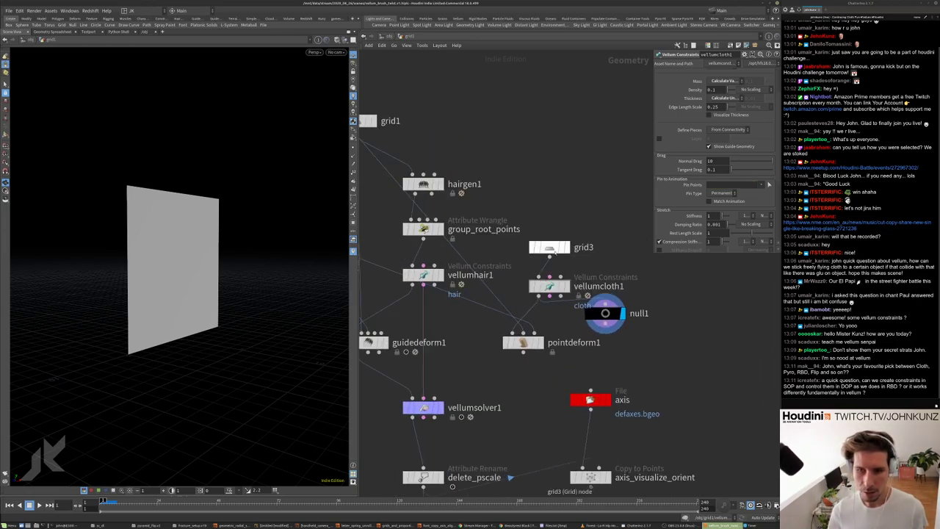
left_click_drag(556, 248, 556, 203)
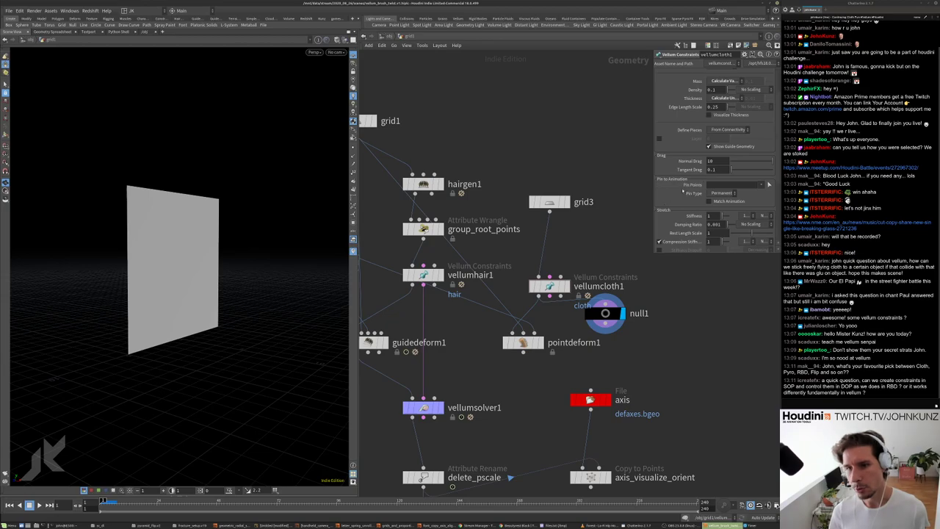
- Insert a Group Create node between grid3 and vellumcloth1 defining a point group named 'glue'
key("Tab")
mouse_move(611, 276)
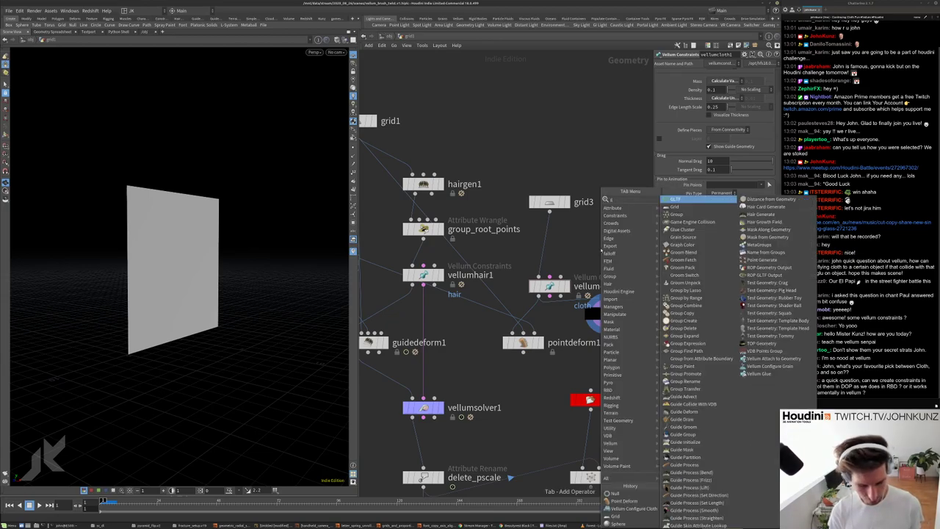
left_click(691, 213)
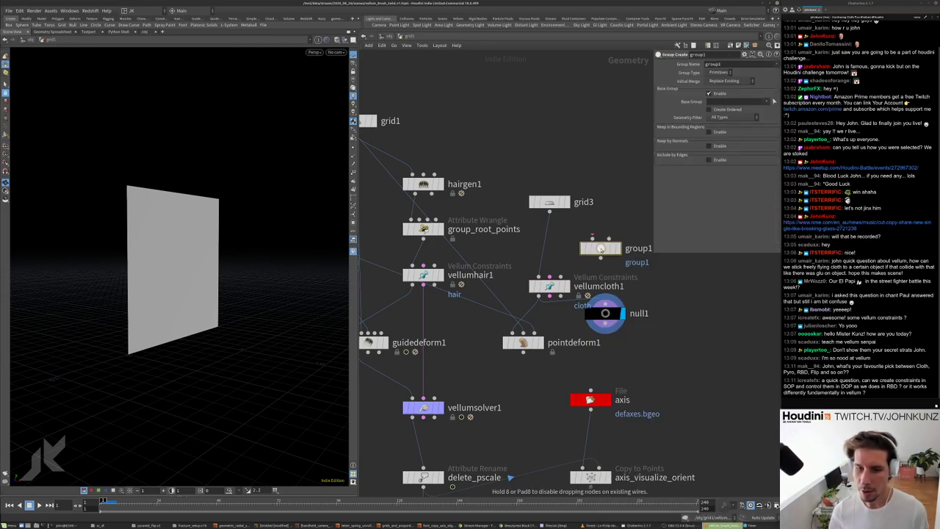
left_click(544, 241)
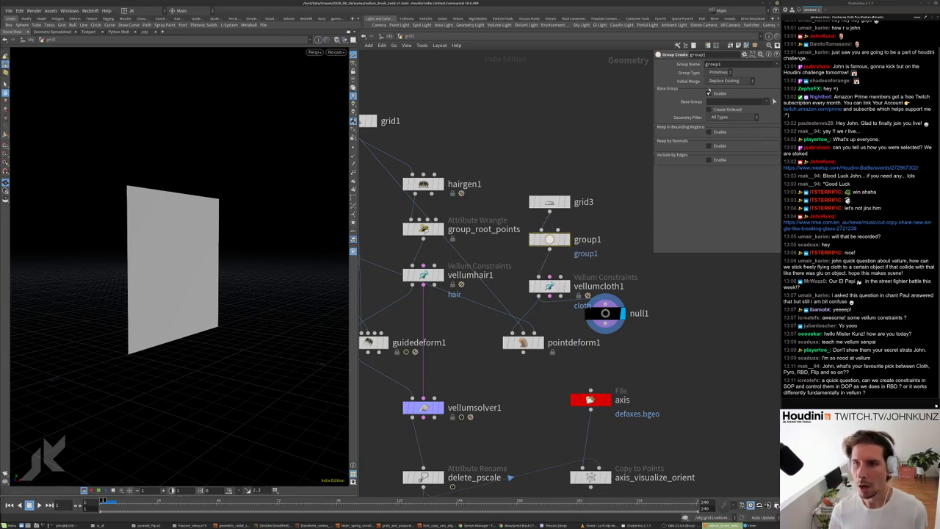
left_click(720, 73)
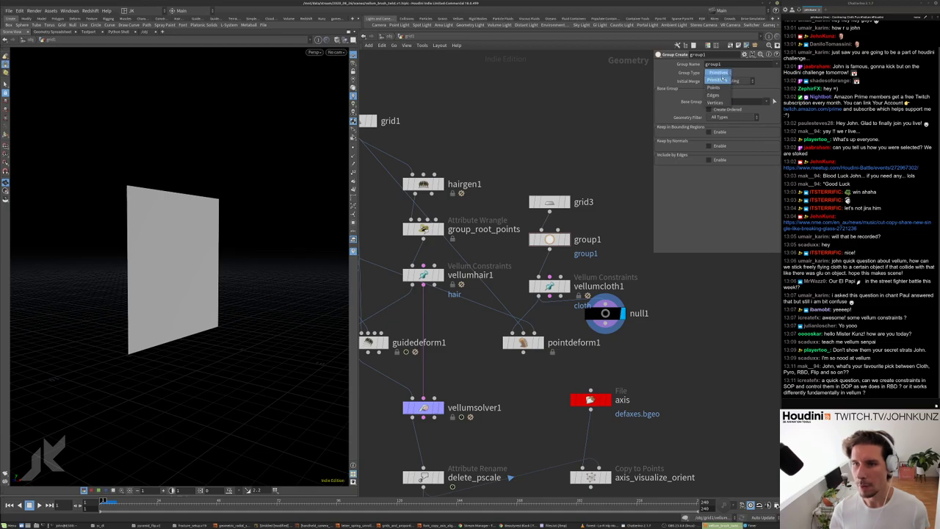
left_click(722, 88)
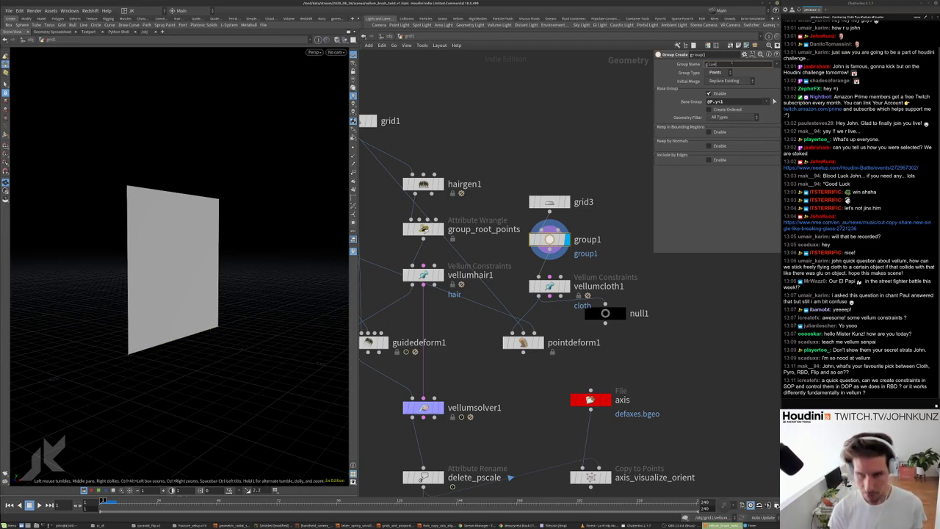
type("glue")
key("Return")
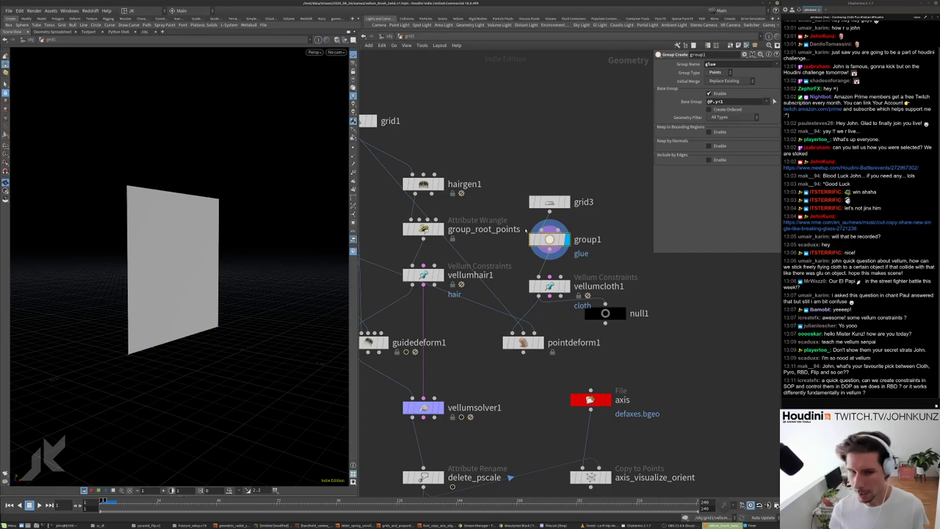
left_click(560, 287)
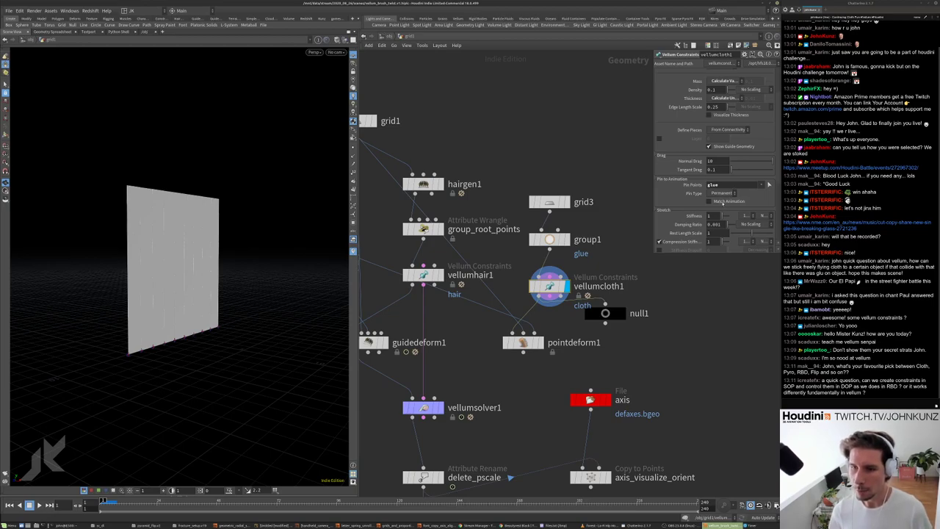
- Compare vellumhair1's pin settings with vellumcloth1's constraint settings
left_click(423, 275)
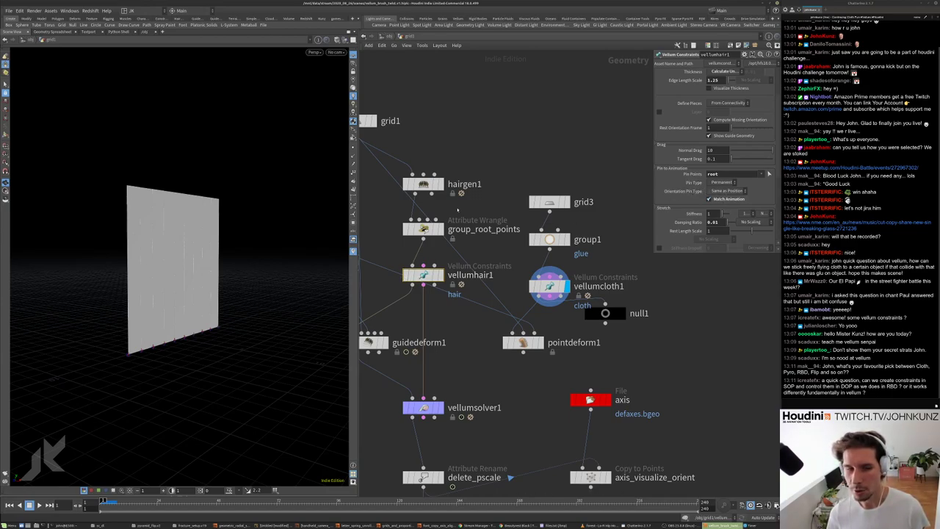
left_click(553, 288)
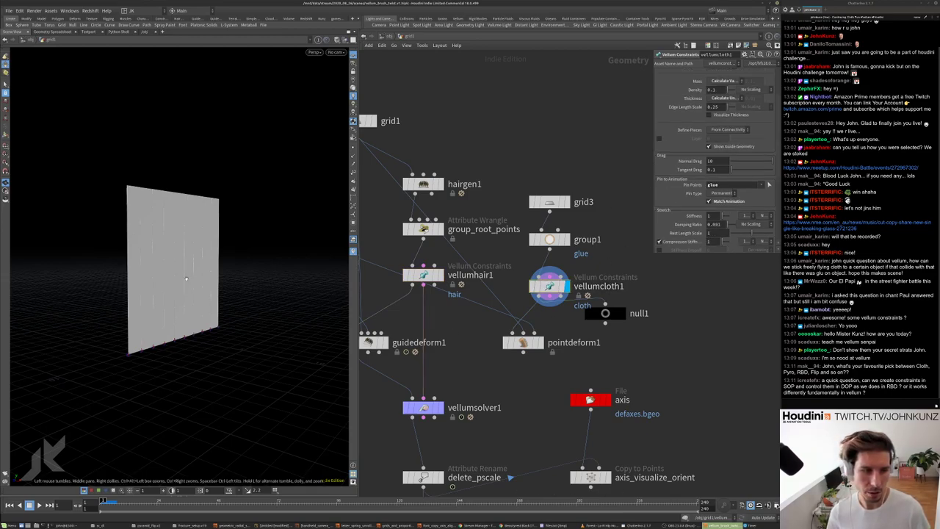
middle_click_drag(624, 332, 638, 299)
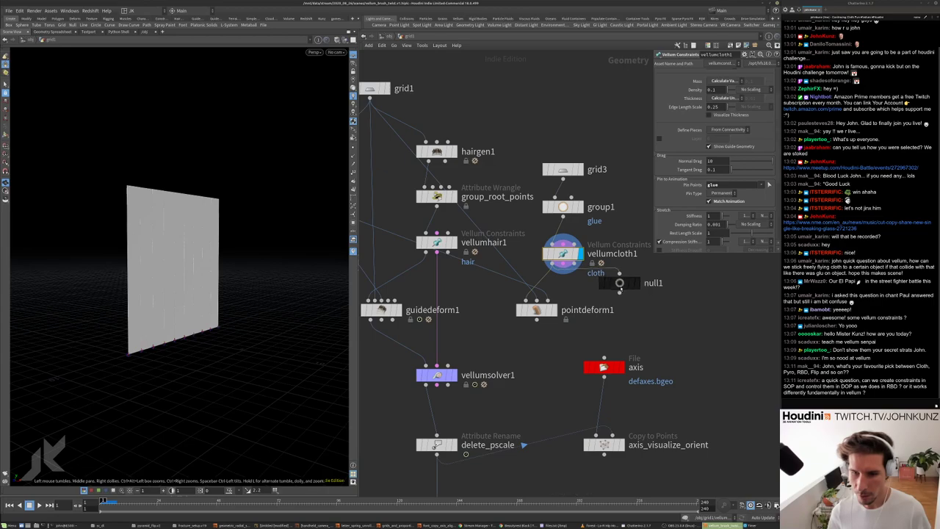
- Move null1 aside and wire pointdeform1 into vellumsolver1's Constraint Geometry input
left_click_drag(637, 300, 673, 310)
left_click(537, 321)
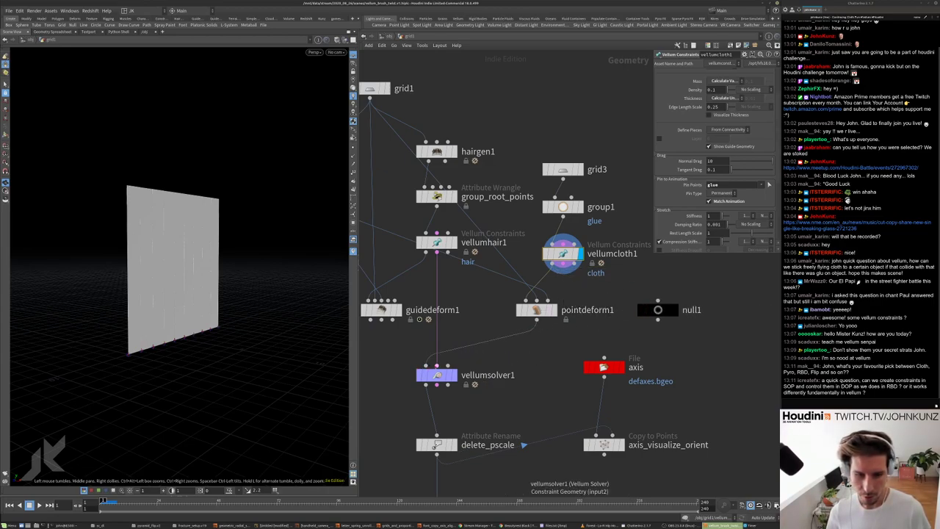
left_click(580, 281)
scroll(564, 276, "down", 5)
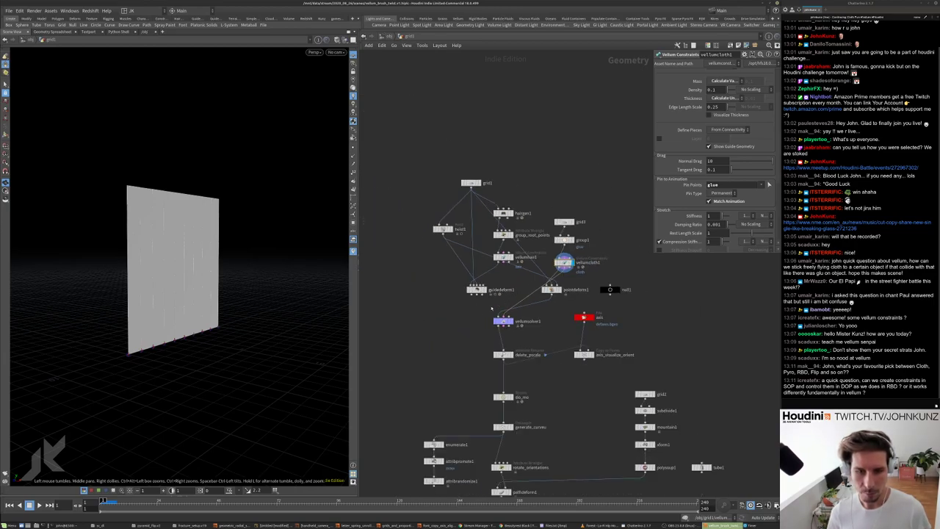
- Delete the four hair nodes and shift grid, group1 and vellumcloth1 to the left
left_click_drag(467, 311, 513, 210)
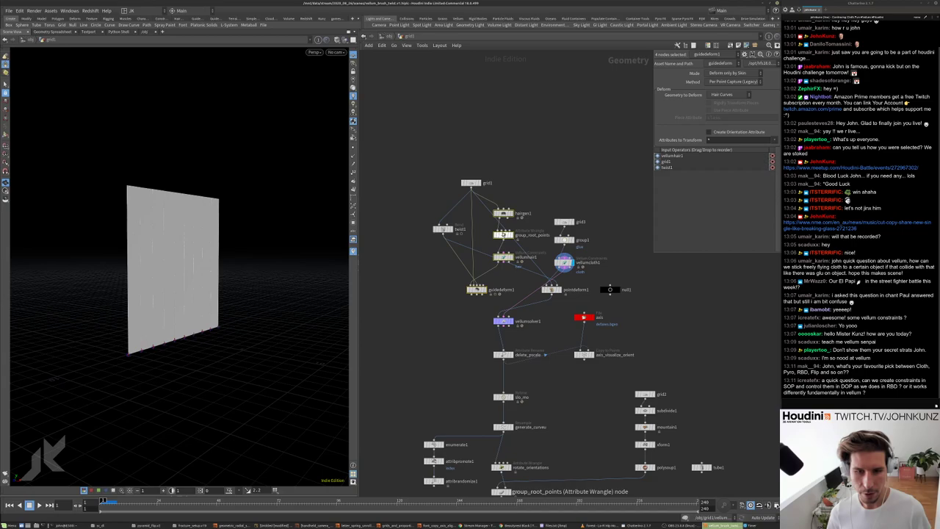
key("Delete")
left_click_drag(584, 279, 552, 196)
left_click_drag(565, 239, 393, 233)
scroll(537, 280, "up", 2)
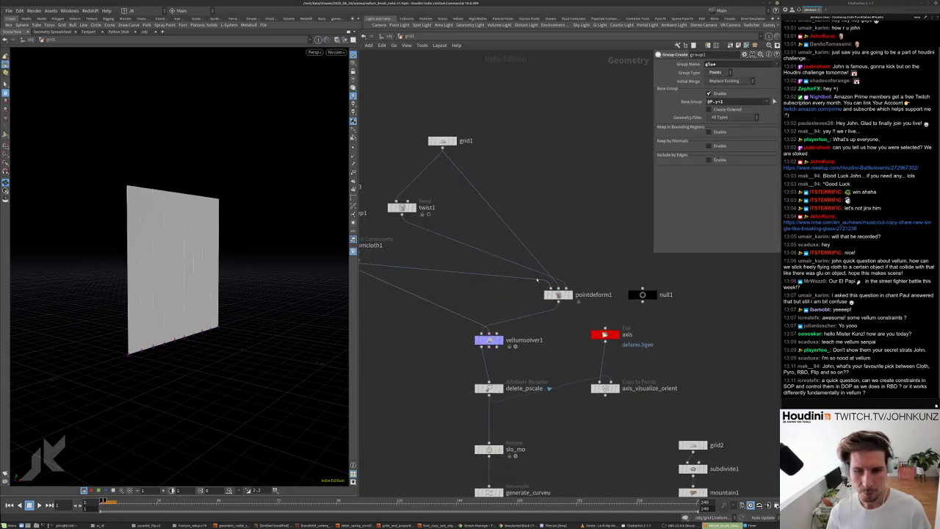
- Wire vellumcloth1 into pointdeform1, display vellumsolver1 and play the cloth simulation
left_click_drag(556, 287, 439, 239)
left_click_drag(665, 278, 549, 249)
left_click_drag(596, 323, 549, 305)
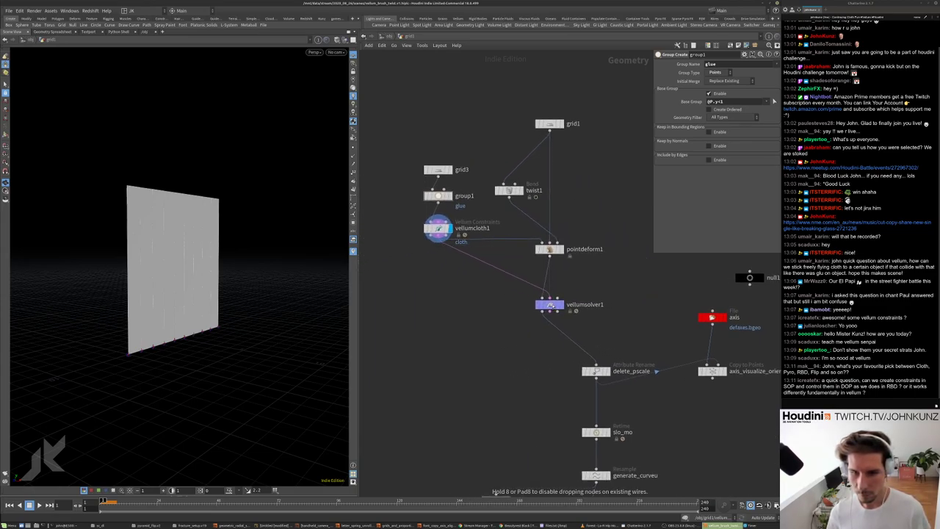
left_click(564, 304)
key("Up")
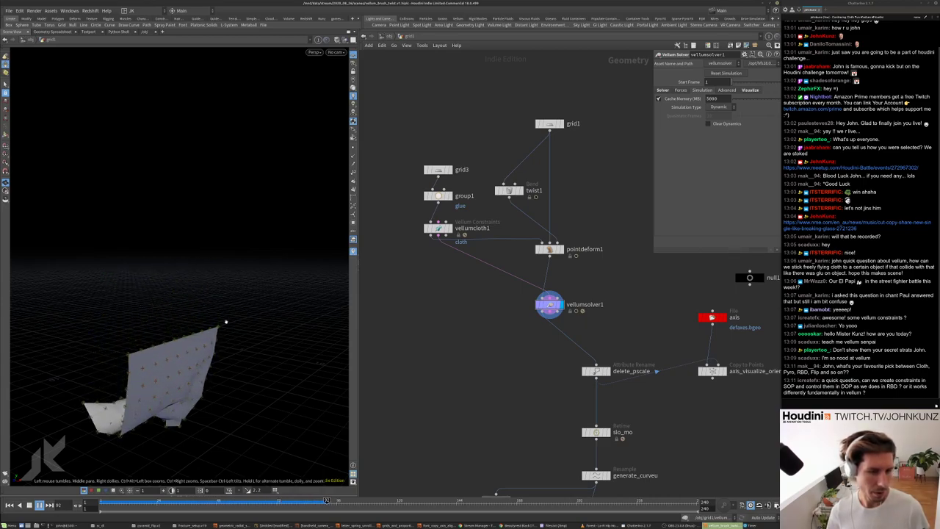
- Rewind to frame 1 and display the twisted twist1 grid during playback
key("ctrl+Up")
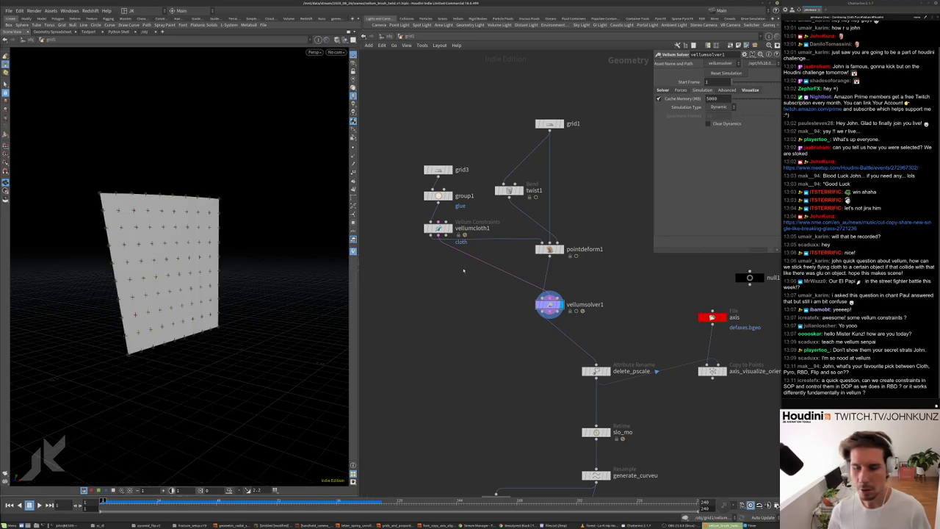
scroll(488, 208, "up", 2)
left_click(533, 184)
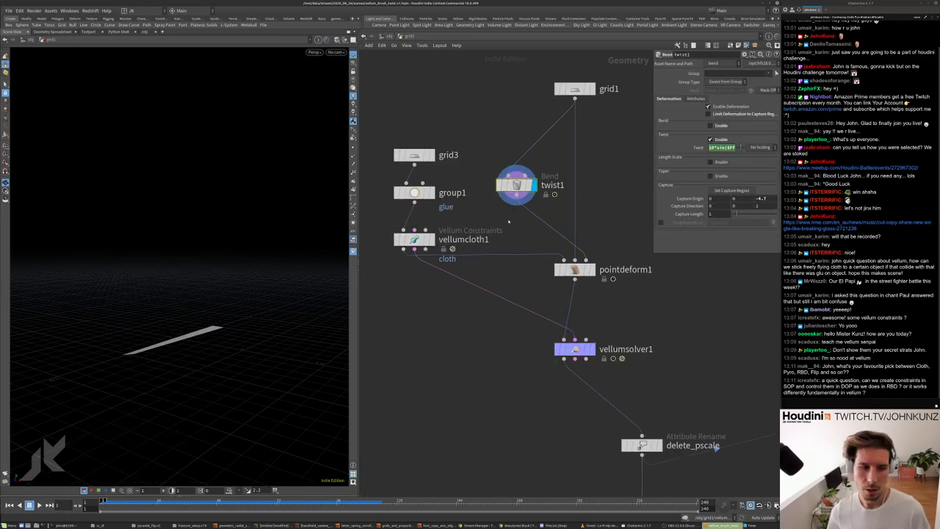
key("Up")
scroll(431, 398, "down", 2)
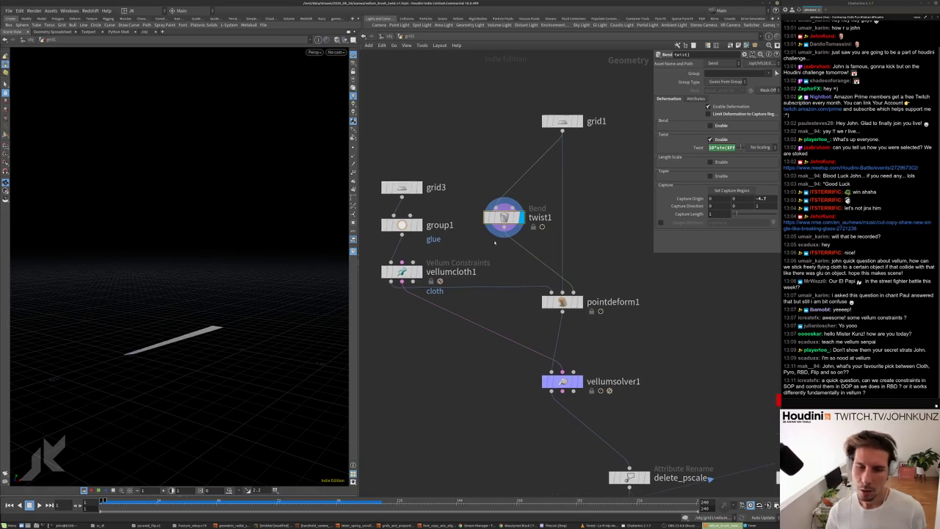
- Display vellumsolver1's cloth result again and show vellumcloth1's constraint settings
right_click(505, 174)
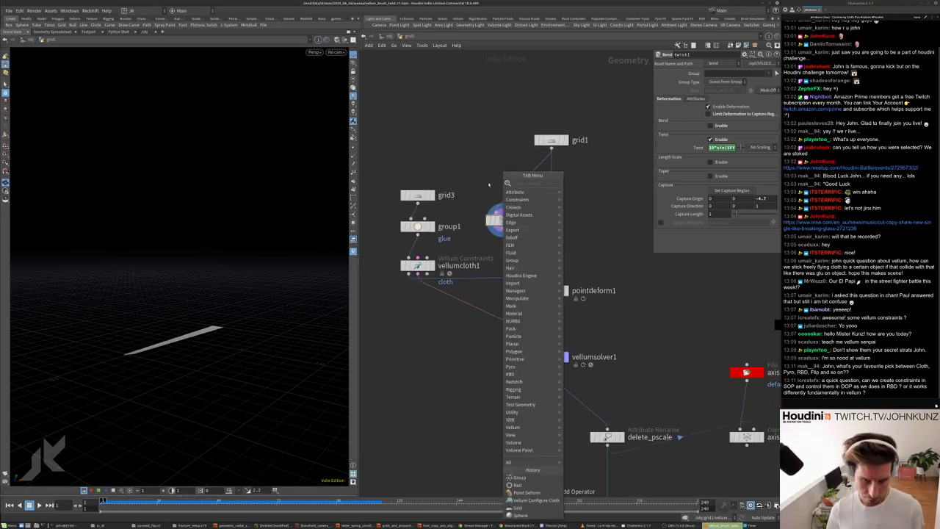
key("Escape")
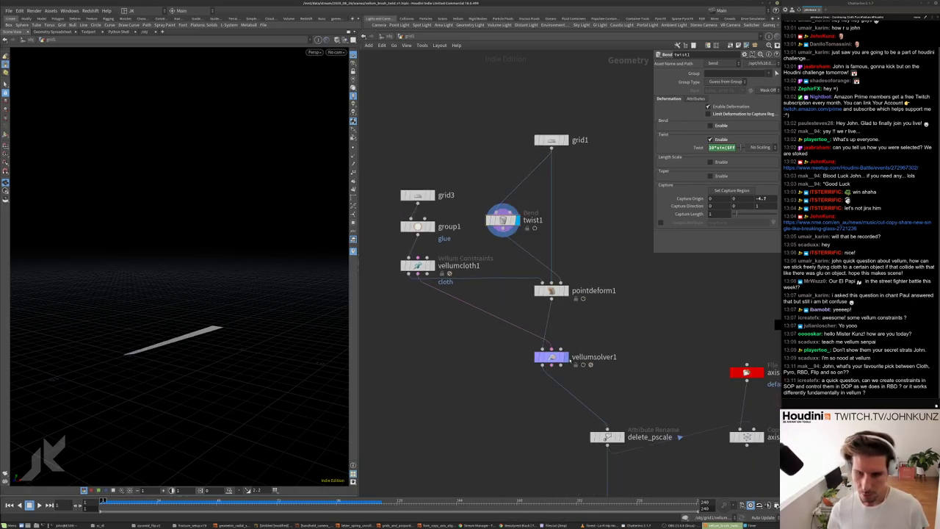
left_click(566, 358)
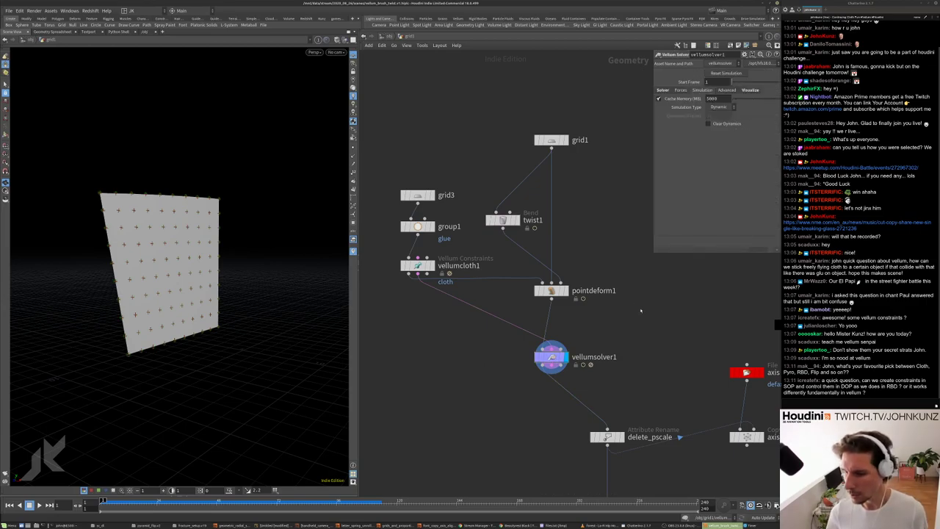
left_click(418, 266)
scroll(418, 266, "up", 2)
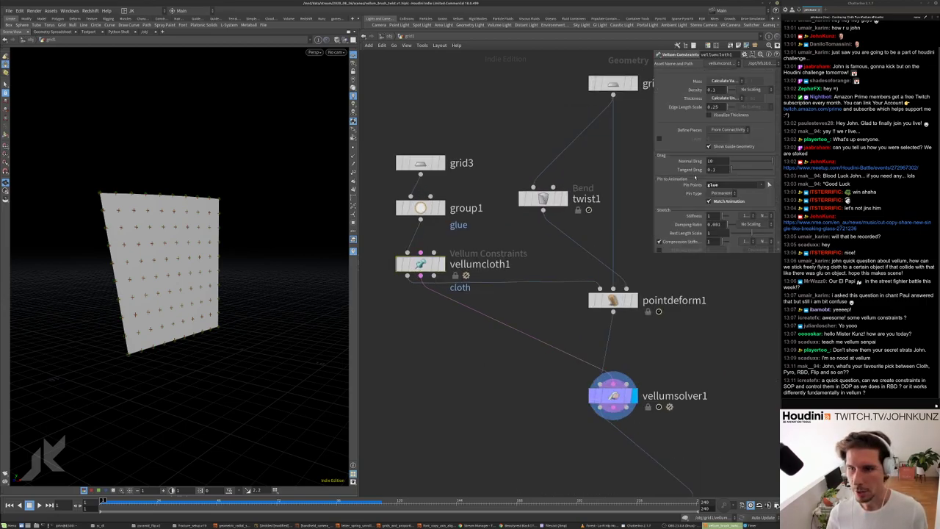
- Enter 155555 as vellumcloth1's Bend Stiffness in the constraint parameters
scroll(695, 177, "down", 5)
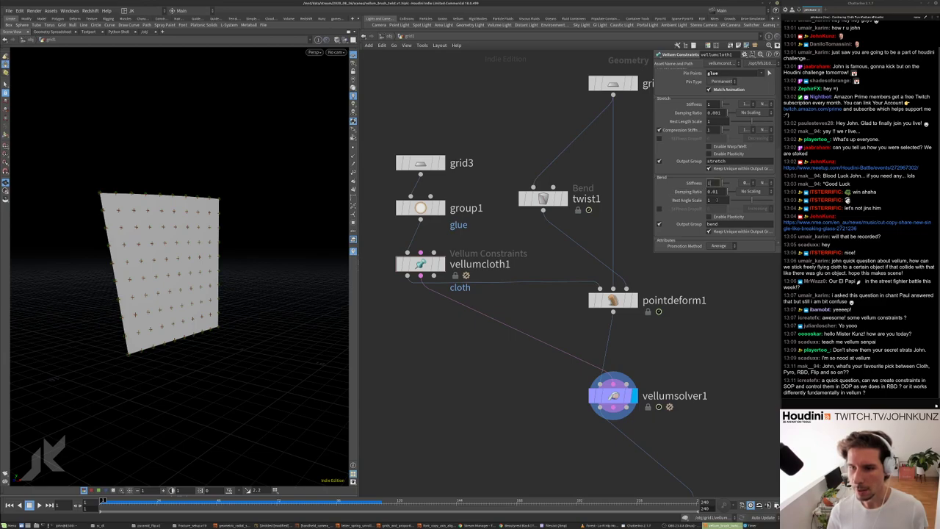
left_click_drag(655, 254, 555, 258)
middle_click_drag(740, 325, 629, 343)
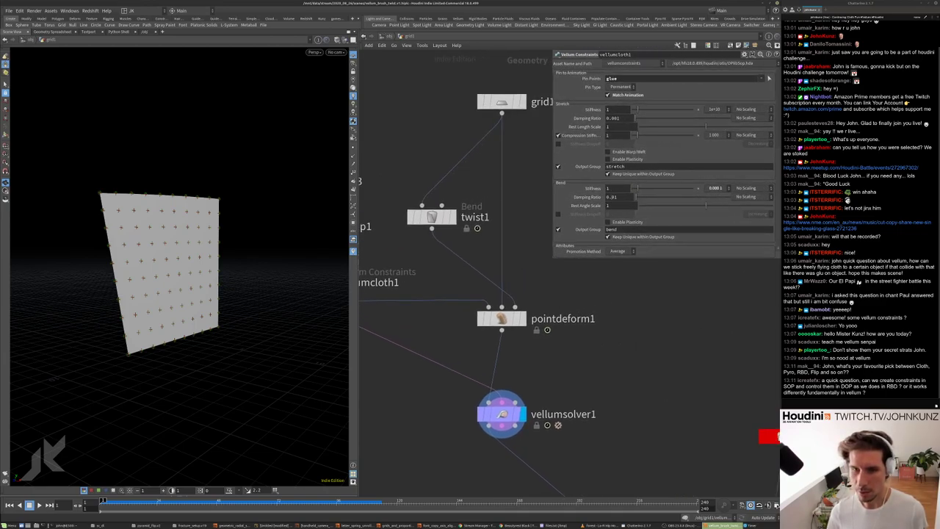
type("155")
key("Return")
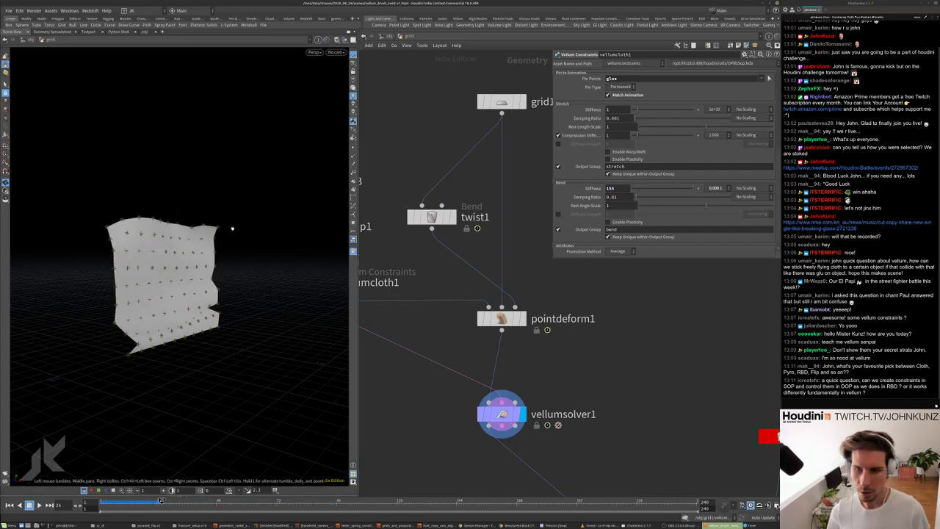
- Replay the simulation from frame 1 to watch the stiffer cloth curl and settle
key("ctrl+Up")
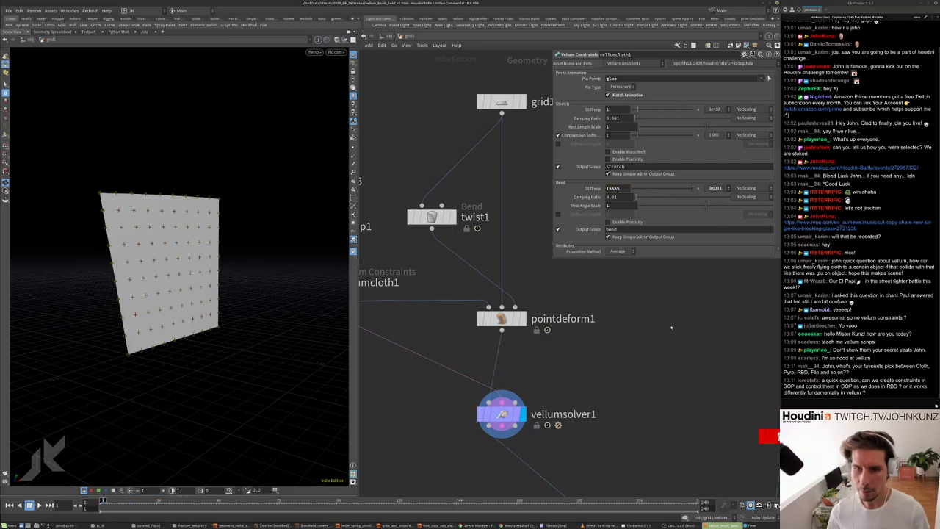
key("Up")
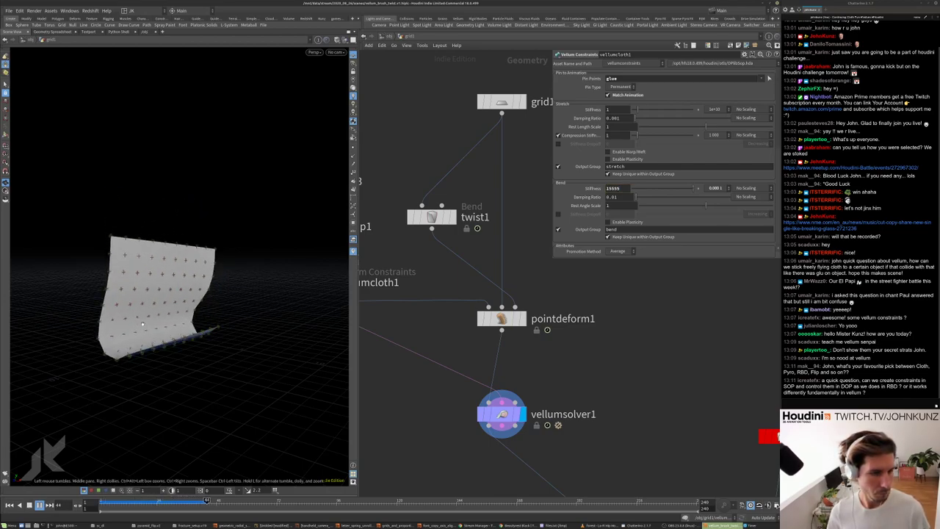
key("ctrl+Up")
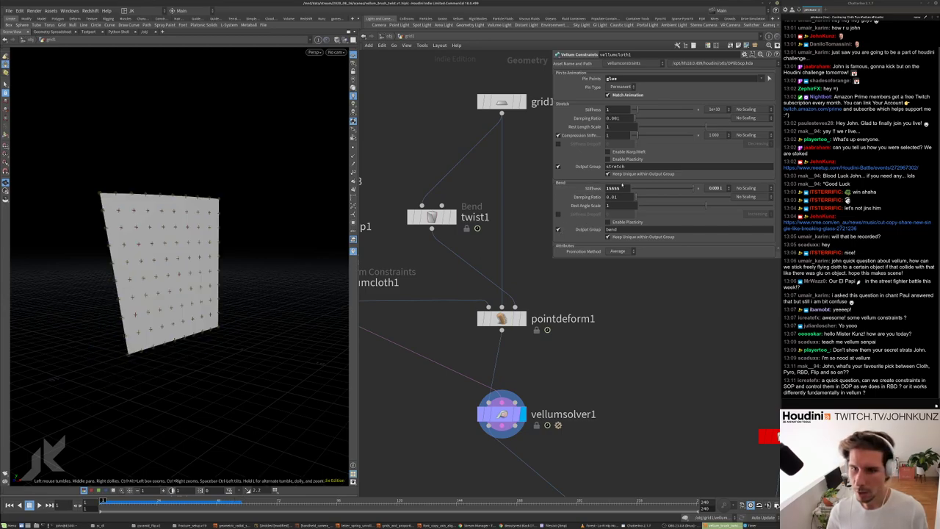
key("Up")
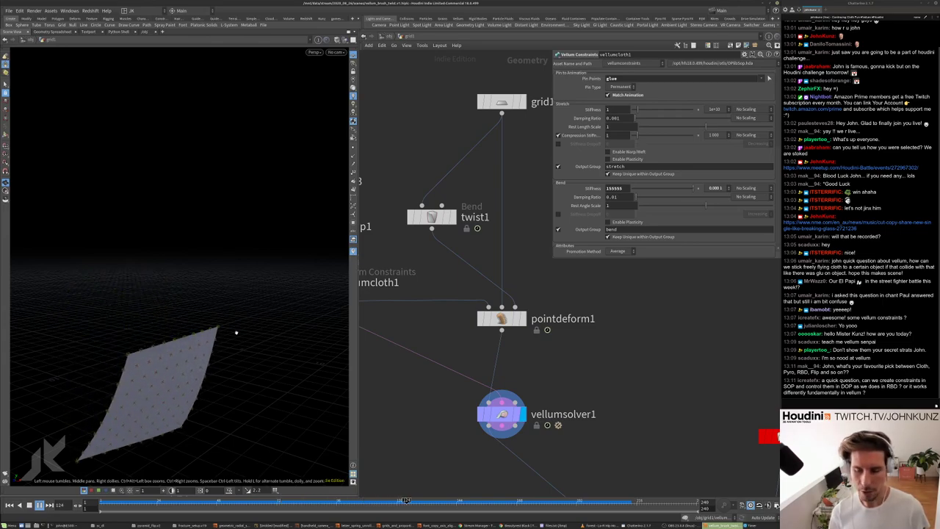
key("ctrl+Up")
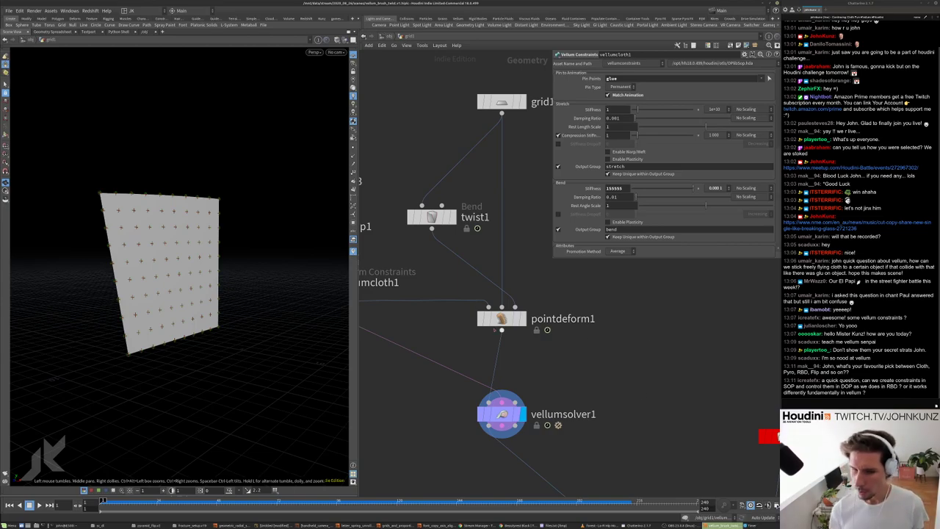
- Play the cloth simulation once more, then stop and reset to frame 1
scroll(506, 333, "down", 5)
scroll(456, 281, "up", 3)
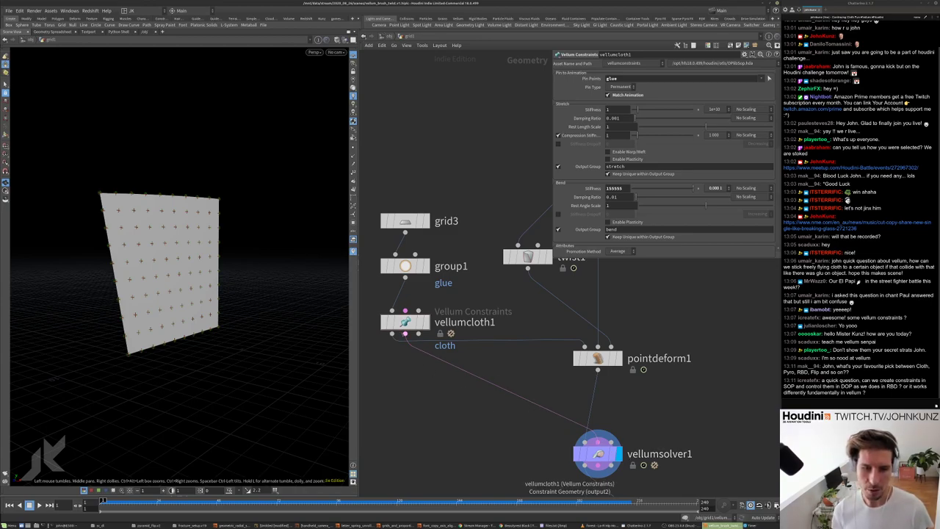
scroll(504, 400, "down", 2)
middle_click_drag(504, 400, 588, 341)
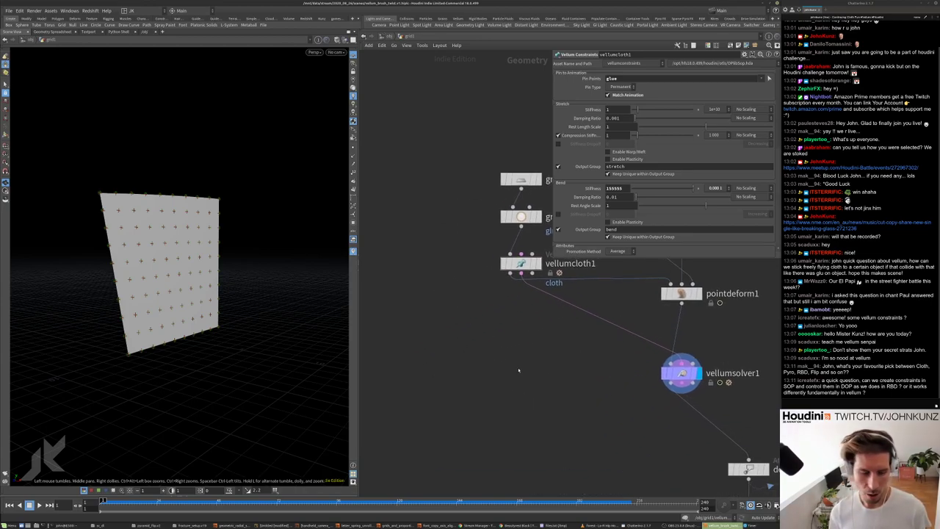
key("Up")
scroll(470, 360, "down", 2)
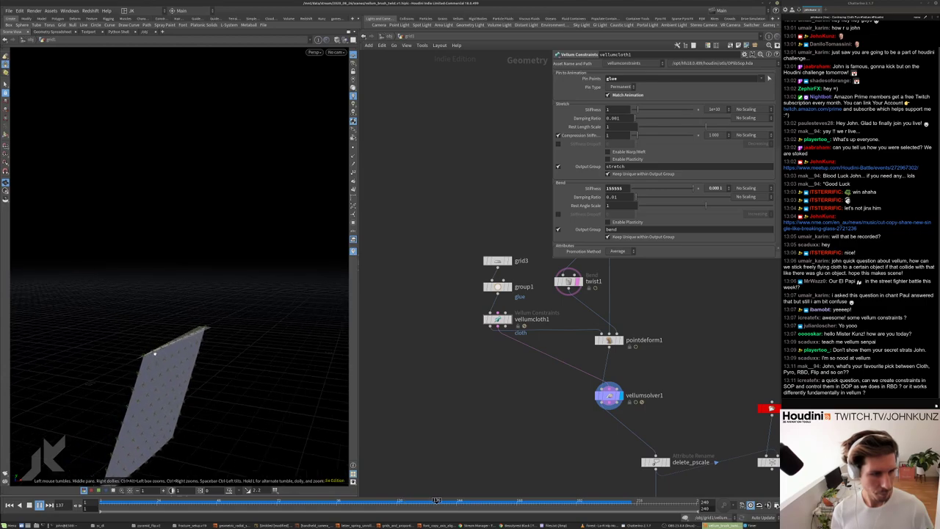
key("ctrl+Up")
- Display group1 to view the glue points, then put the display flag back on vellumsolver1
scroll(470, 331, "up", 2)
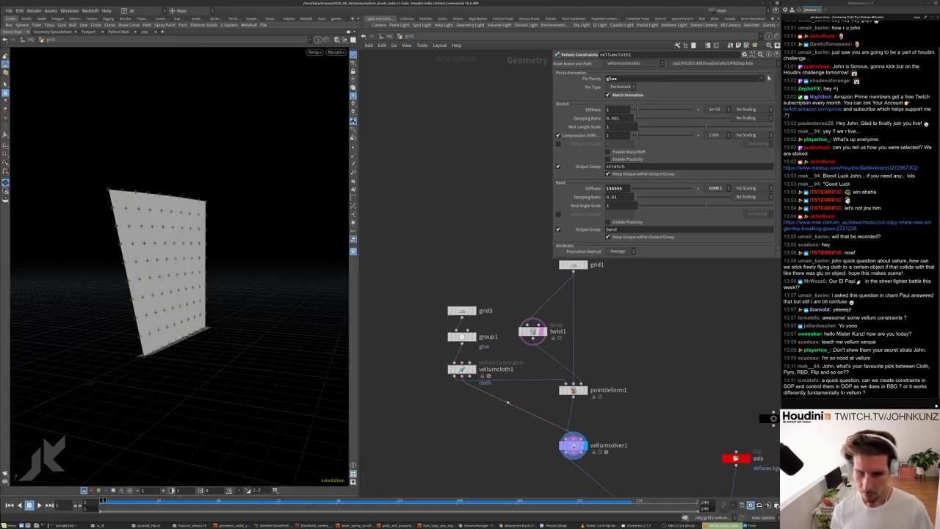
left_click(460, 334)
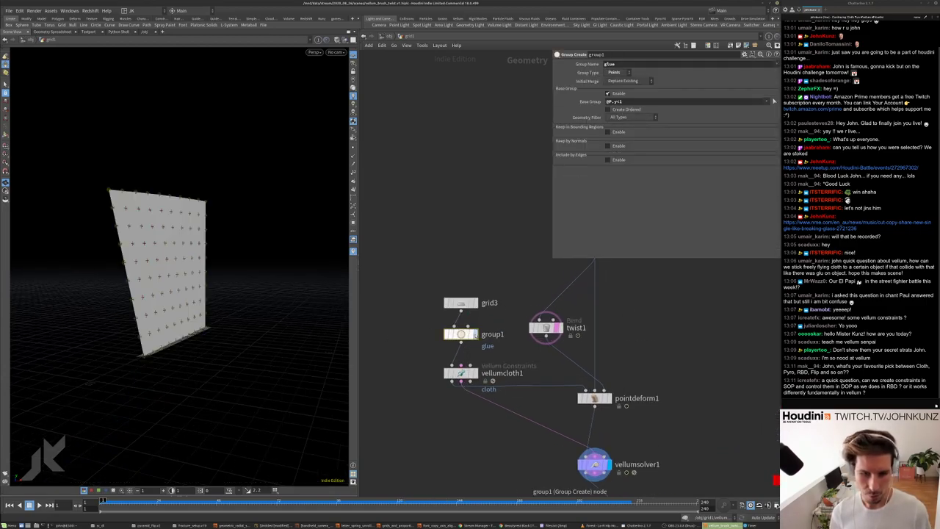
key("r")
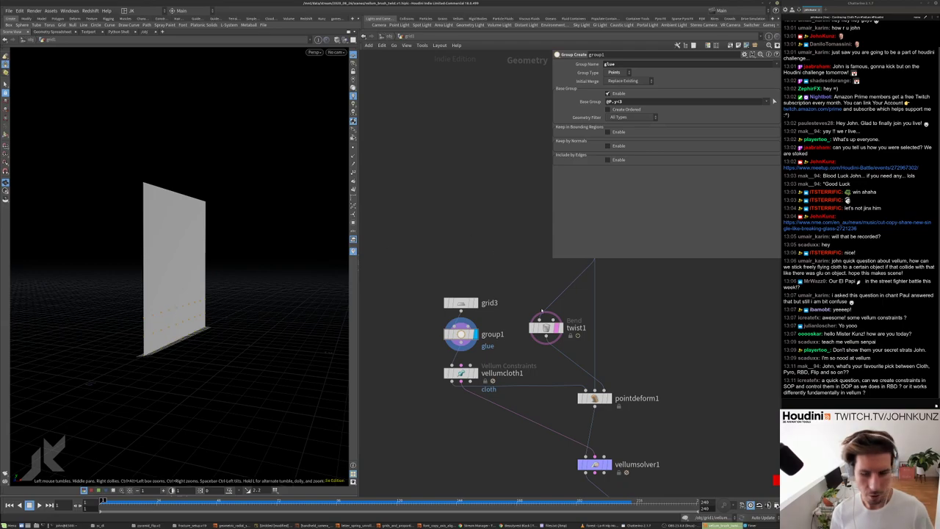
middle_click_drag(562, 386, 540, 314)
key("r")
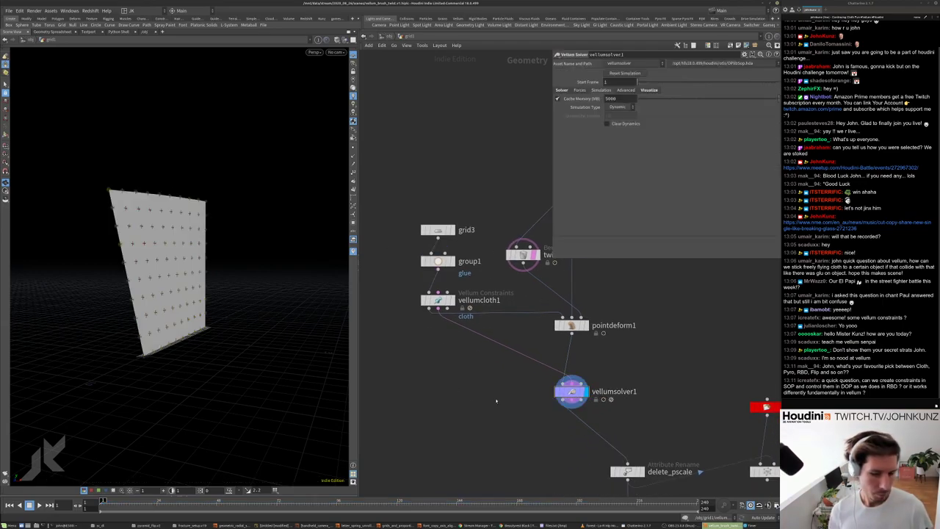
- Replay and rewind the cloth sim, then bring up grid3's size, rows and columns
key("Up")
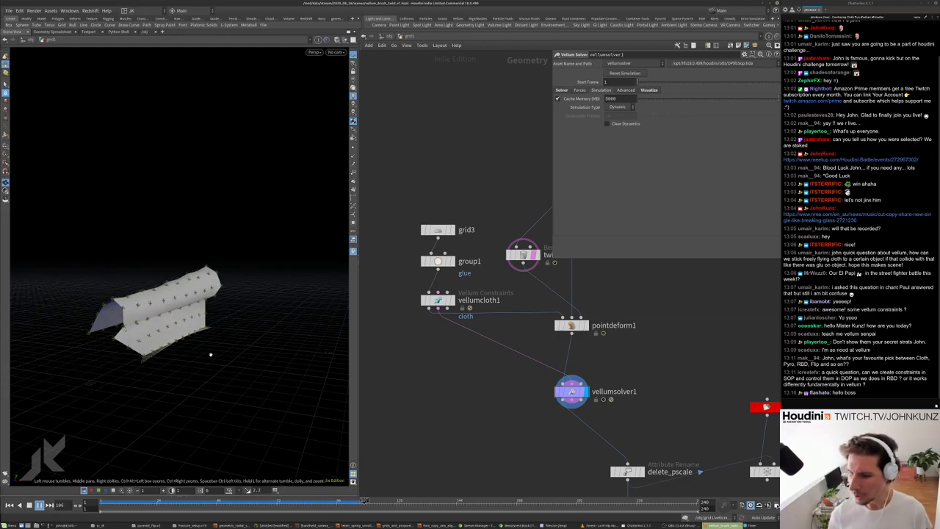
key("ctrl+Up")
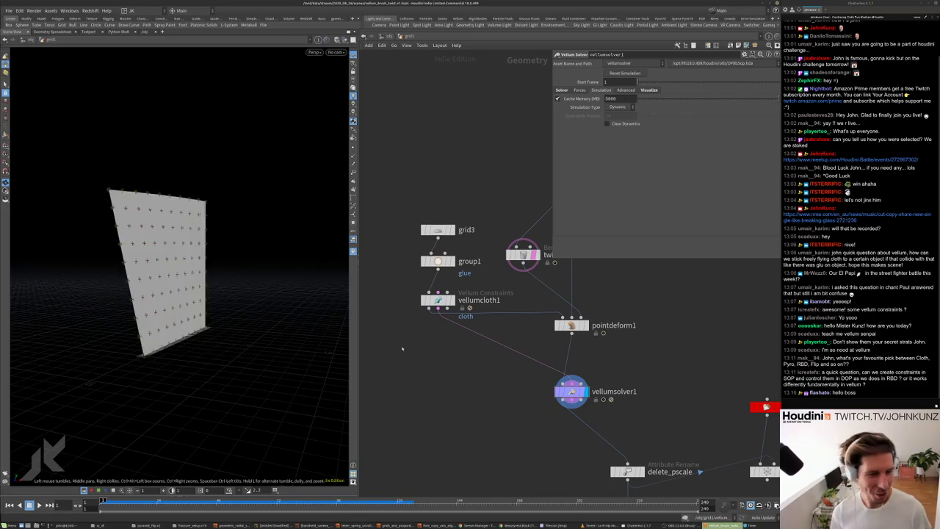
left_click(438, 299)
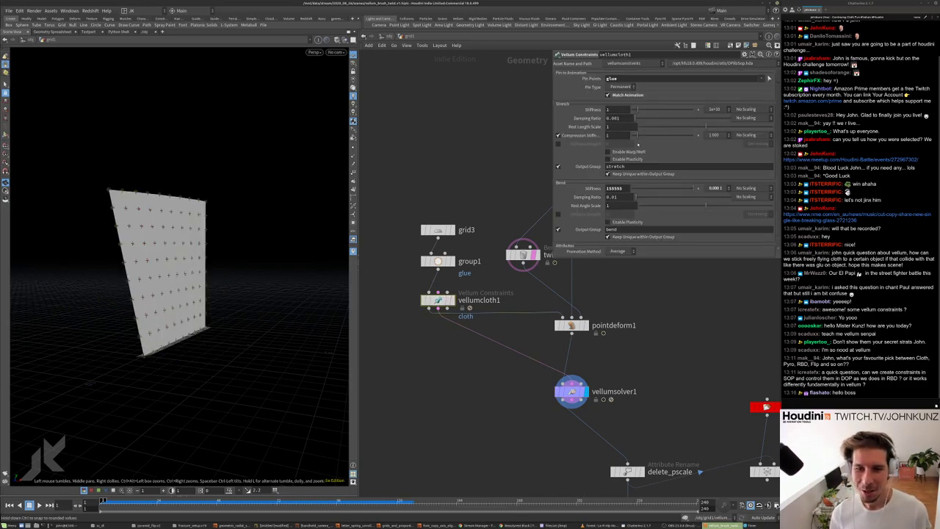
left_click(437, 230)
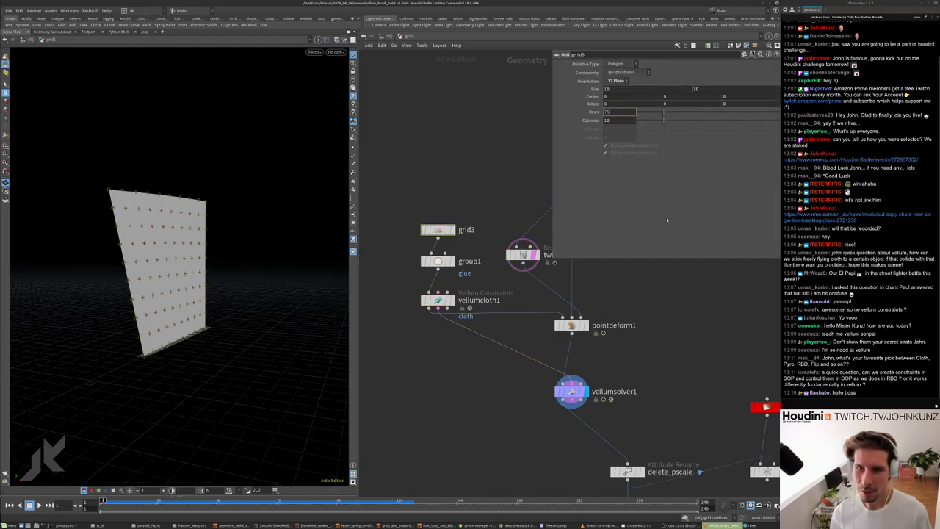
- Set grid3 to 75 columns, replay the denser cloth sim, then rewind to frame 1
type("75")
key("Return")
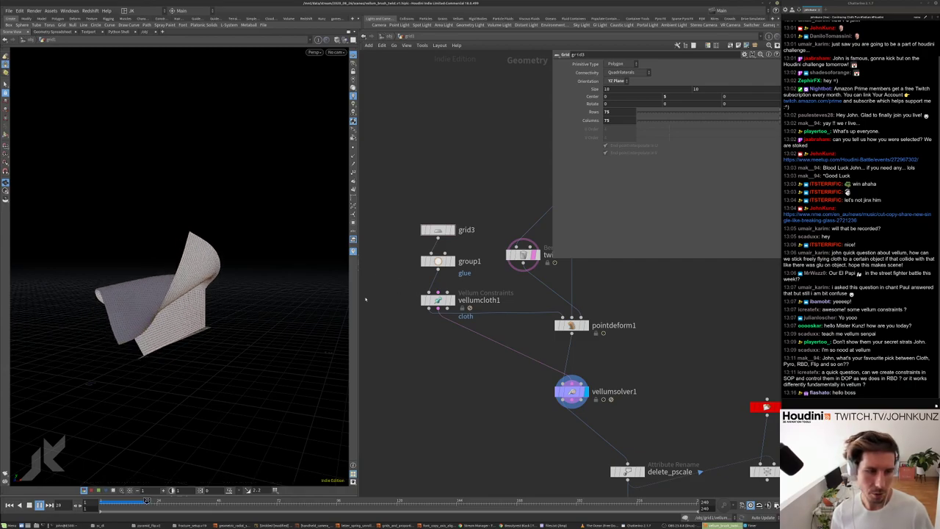
left_click(439, 262)
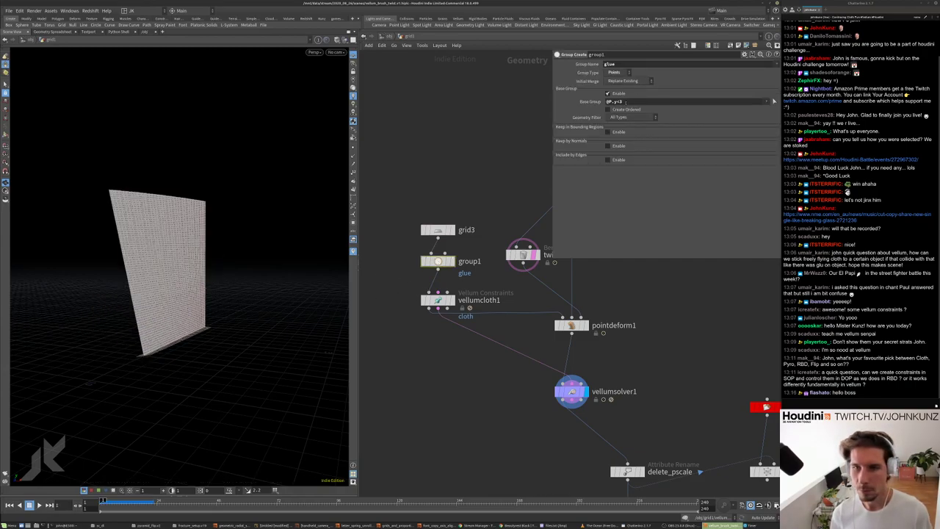
key("Up")
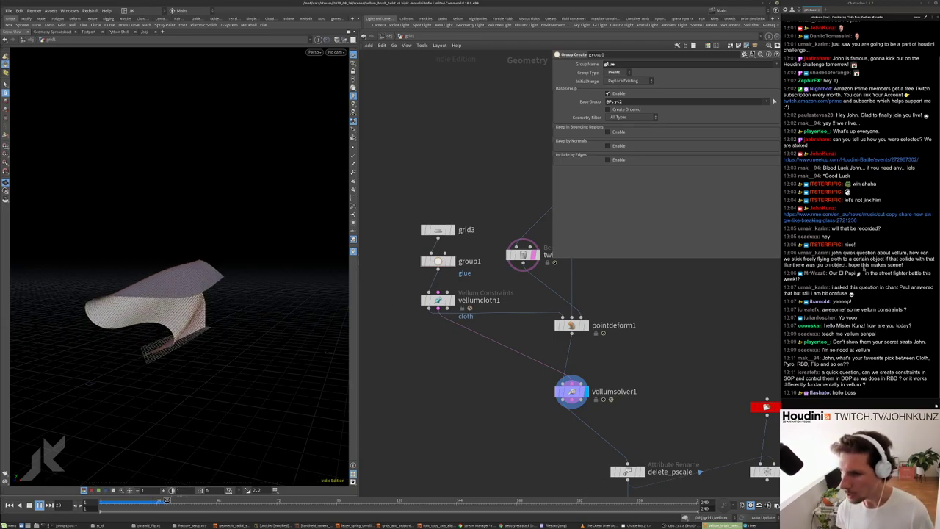
left_click_drag(934, 266, 873, 253)
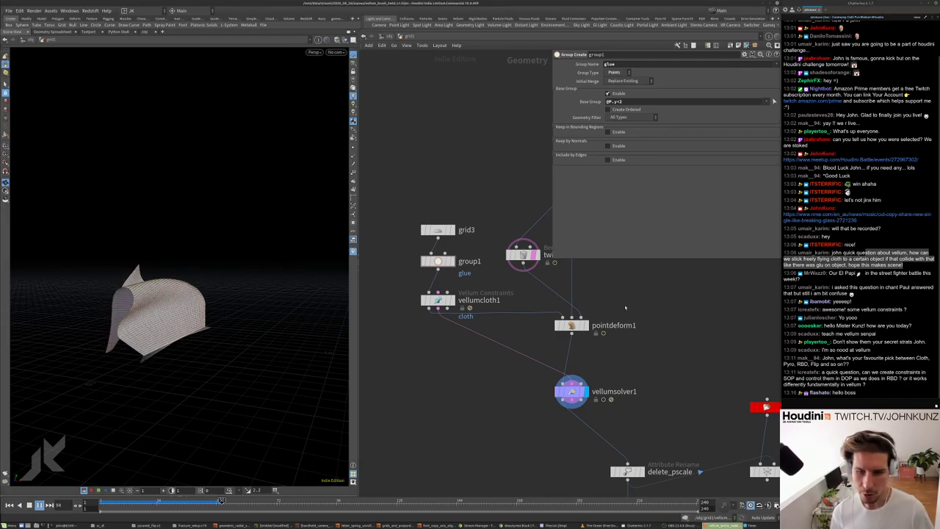
middle_click_drag(625, 308, 526, 334)
key("ctrl+Up")
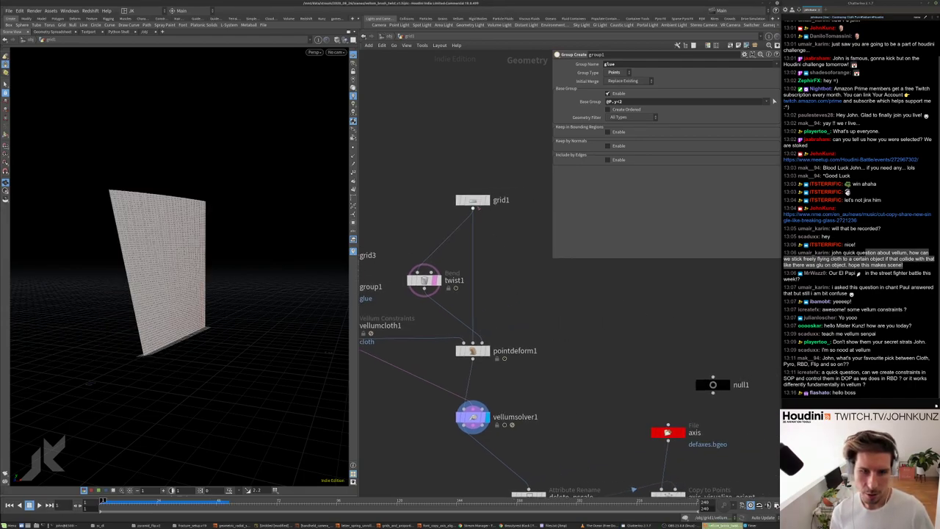
- Wire twist1 into vellumsolver1's Collision Geometry input and replay the sim from frame 1
left_click(424, 291)
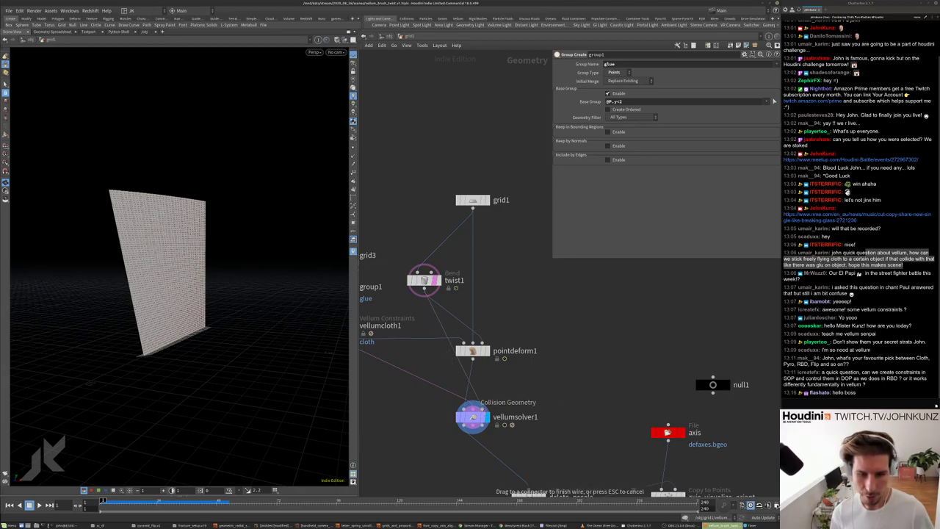
left_click(472, 404)
left_click_drag(169, 353, 220, 360)
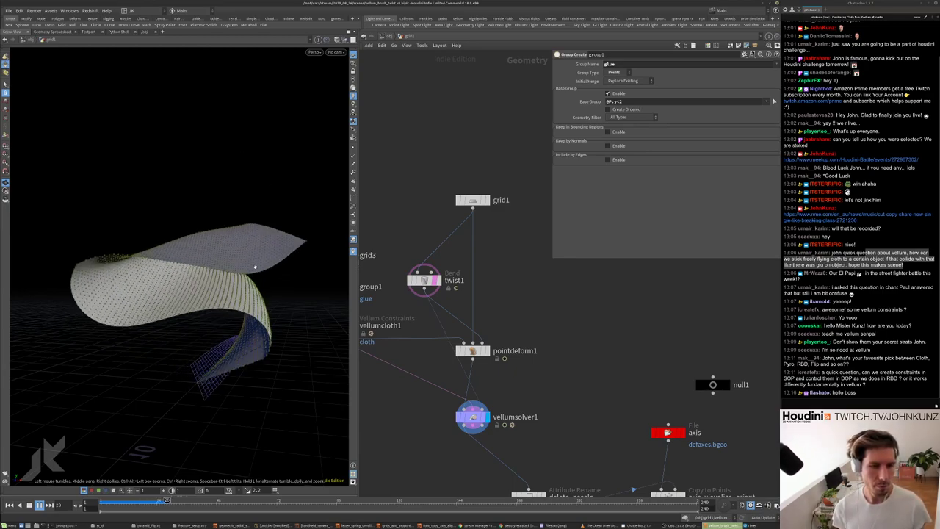
key("ctrl+Up")
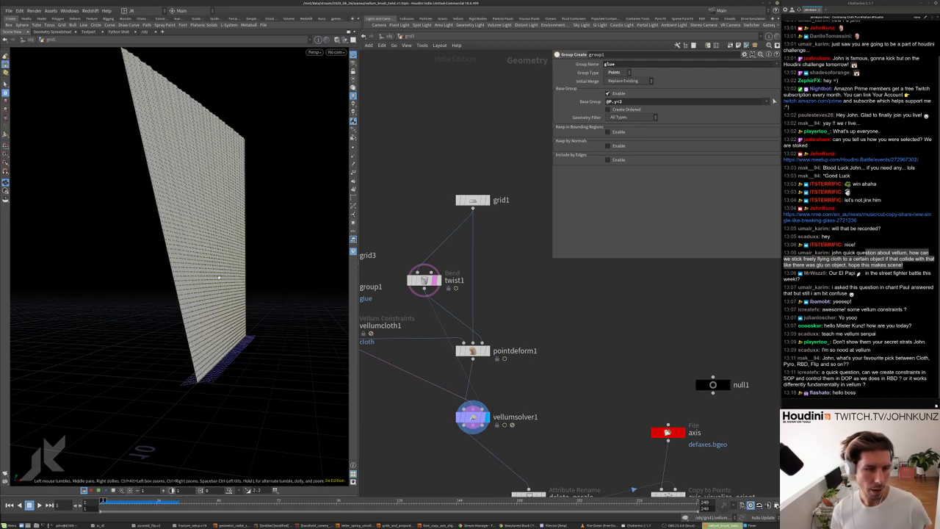
key("Up")
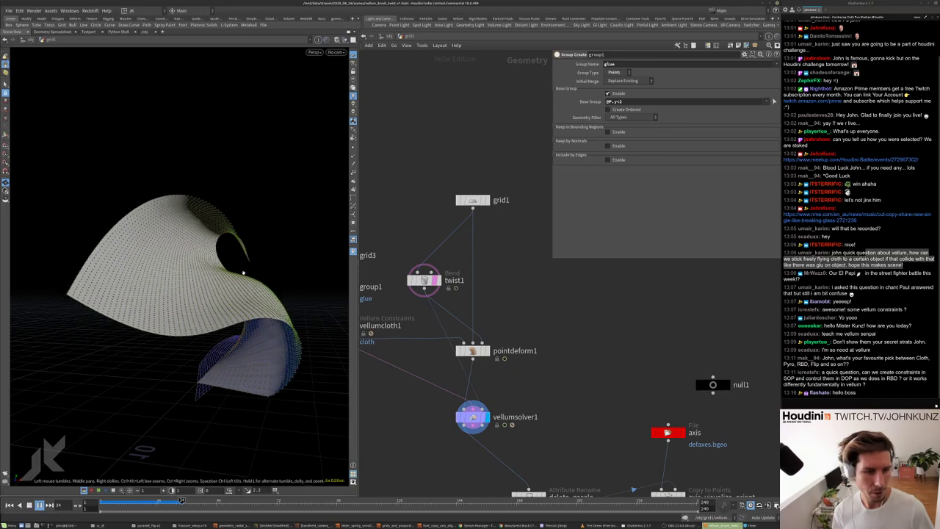
- Inspect pointdeform1's point groups, then set vellumcloth1's glue Pin Type to Stopped
middle_click_drag(435, 358, 494, 304)
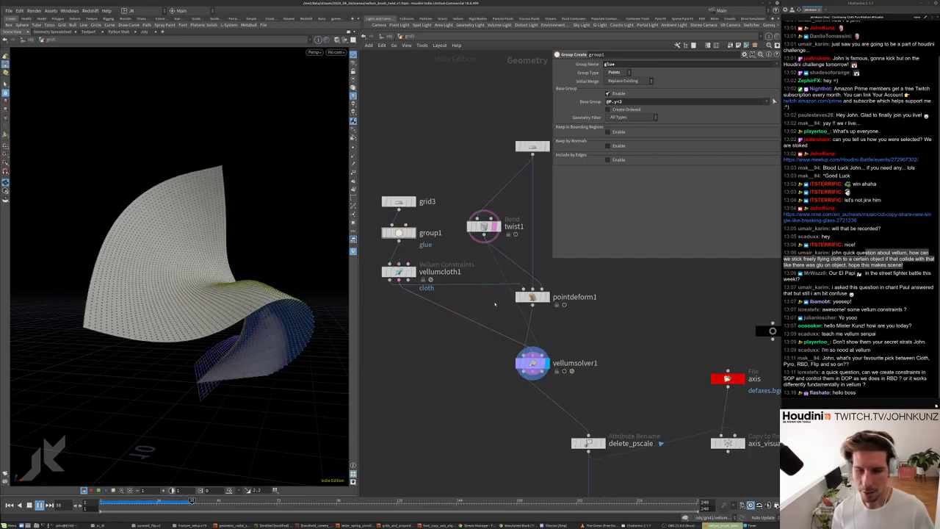
scroll(494, 305, "down", 3)
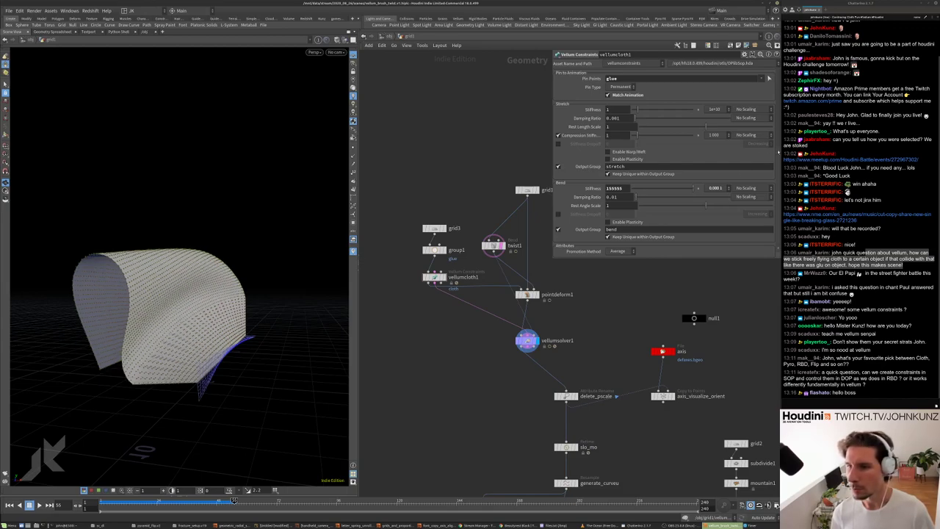
scroll(568, 163, "up", 5)
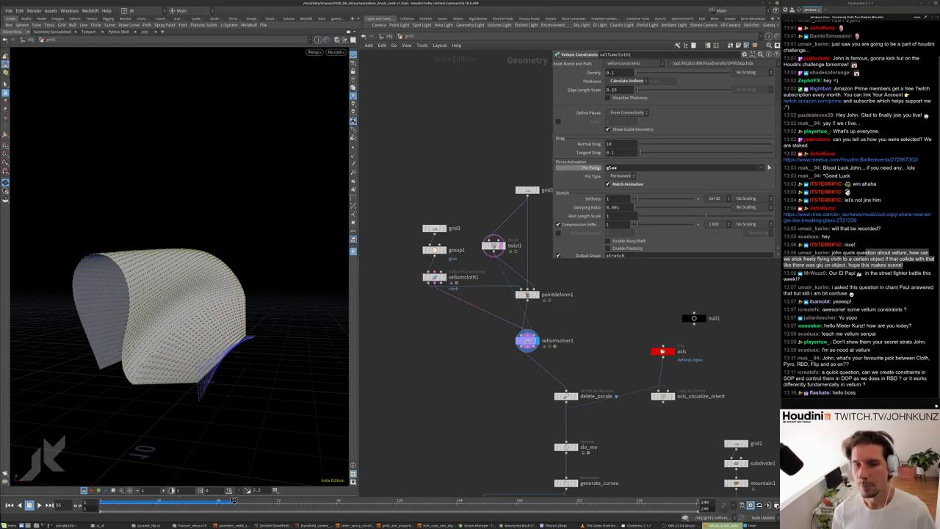
scroll(435, 294, "up", 2)
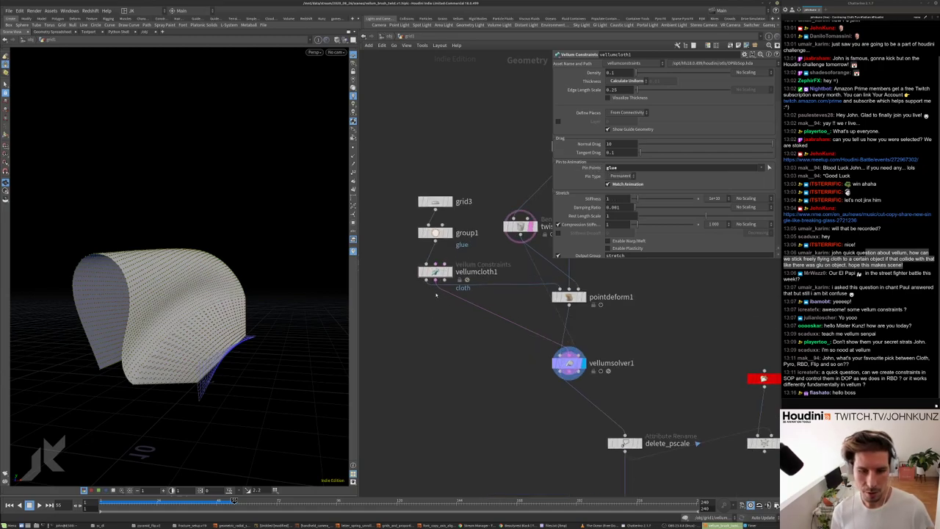
middle_click(584, 292)
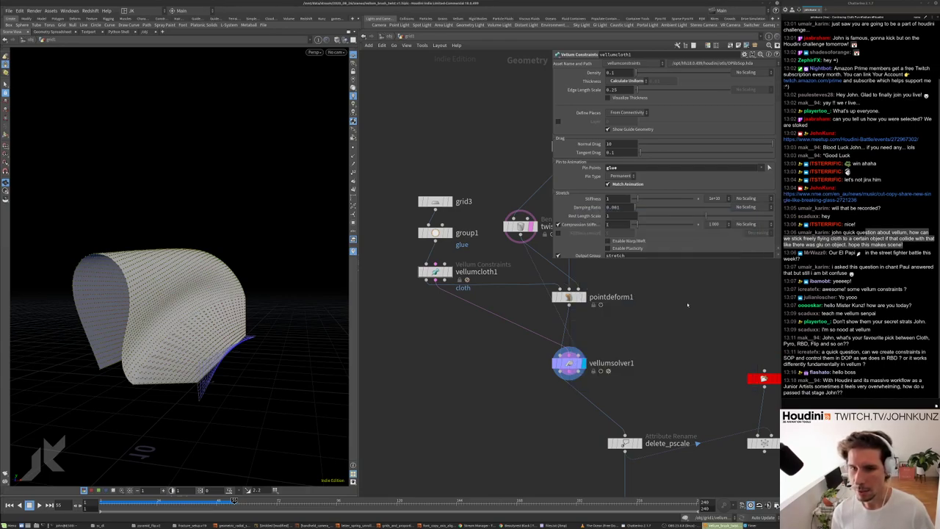
key("ctrl+Up")
left_click(619, 176)
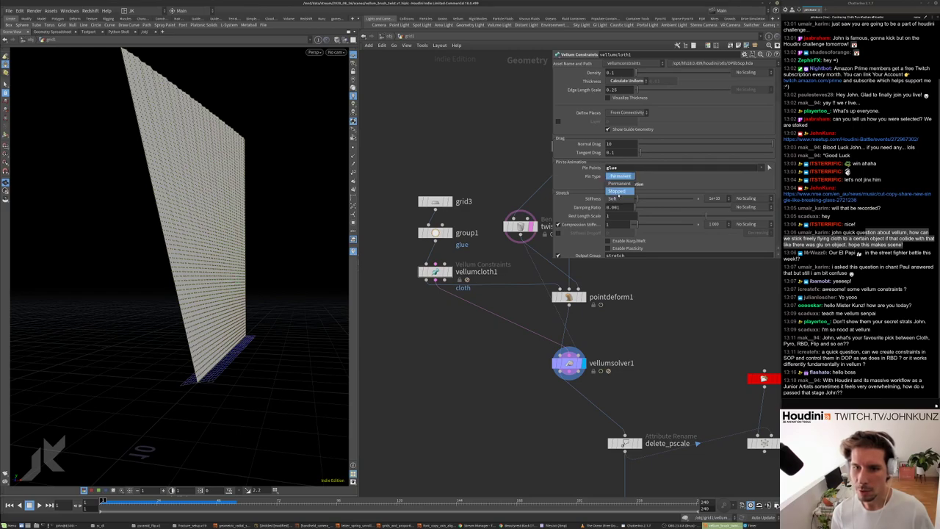
left_click(618, 191)
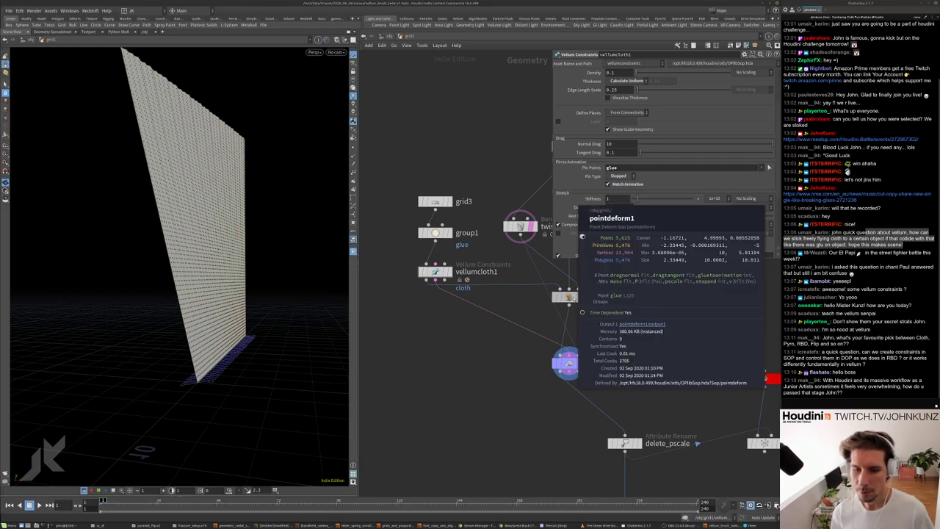
- Recheck pointdeform1's info and switch the glue Pin Type back to Permanent
middle_click(569, 297)
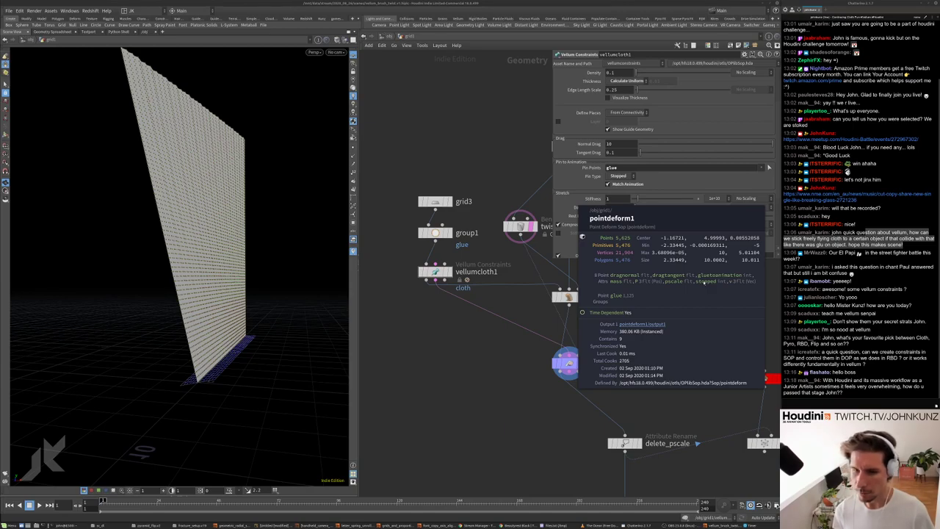
middle_click_drag(705, 282, 656, 279)
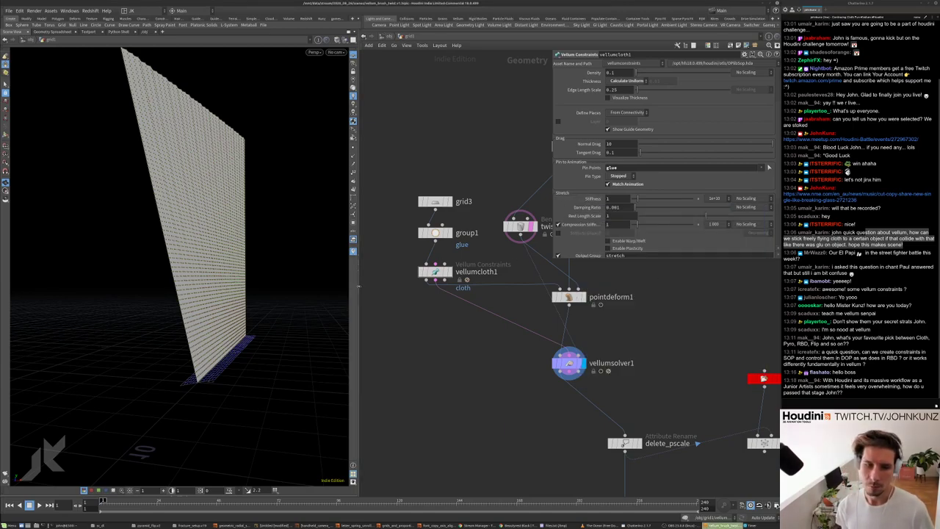
scroll(433, 220, "down", 2)
scroll(433, 221, "up", 3)
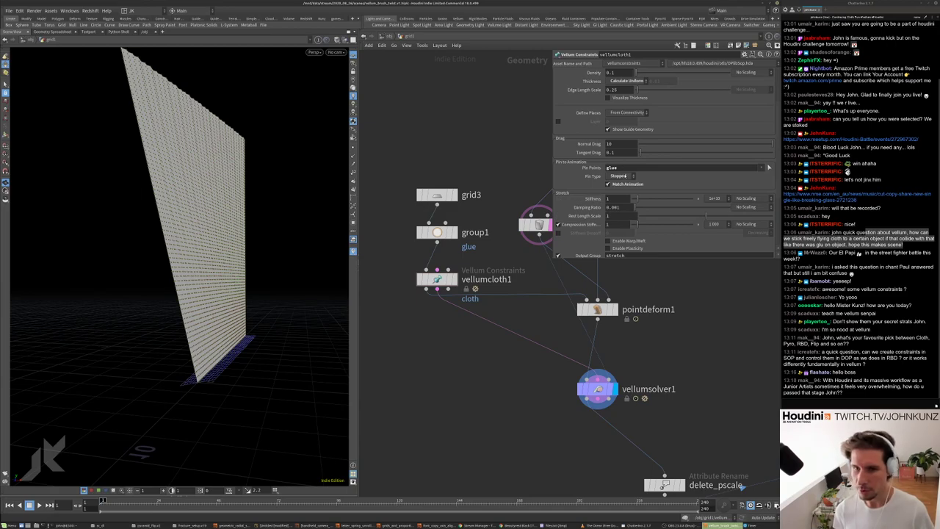
scroll(438, 262, "down", 3)
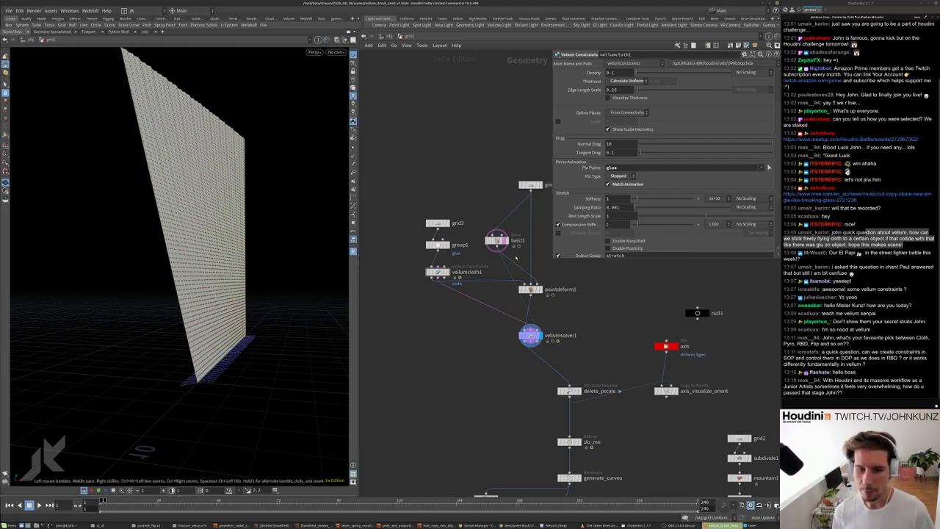
left_click(621, 176)
left_click(620, 185)
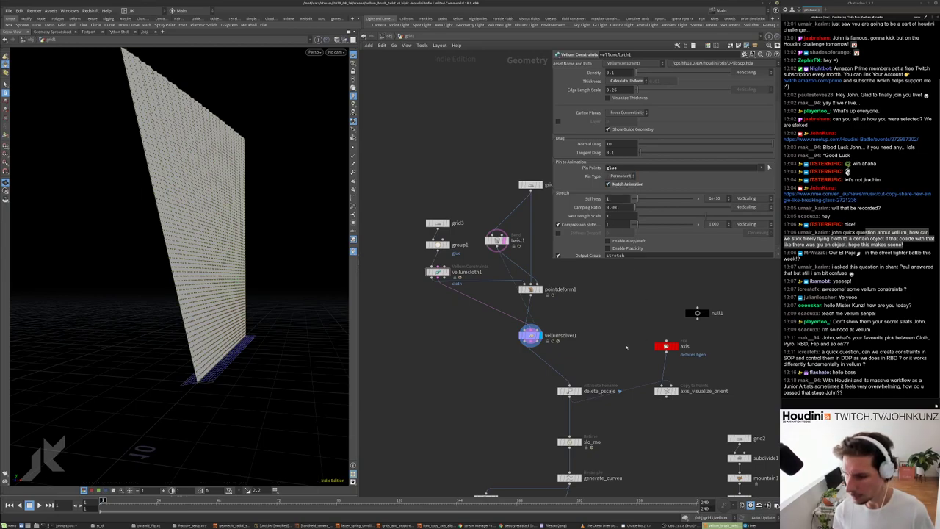
middle_click_drag(604, 317, 610, 365)
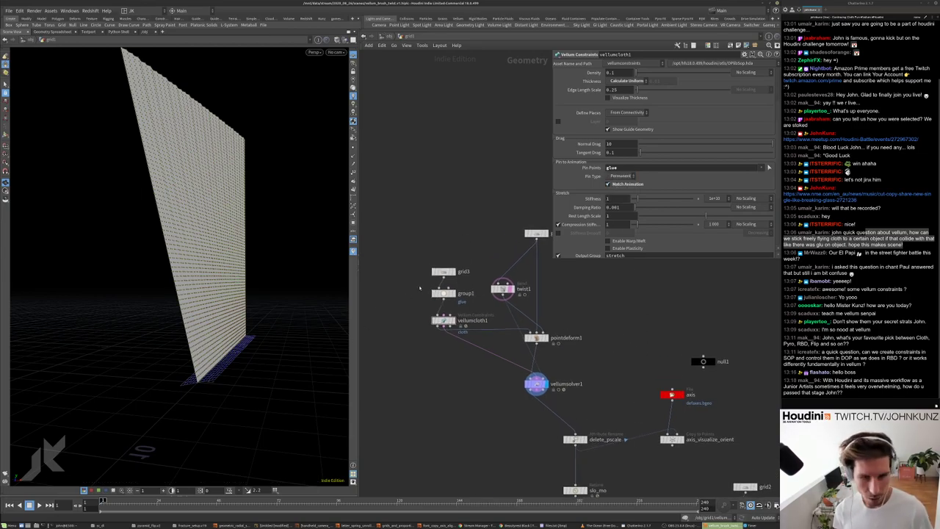
key("Tab")
key("Escape")
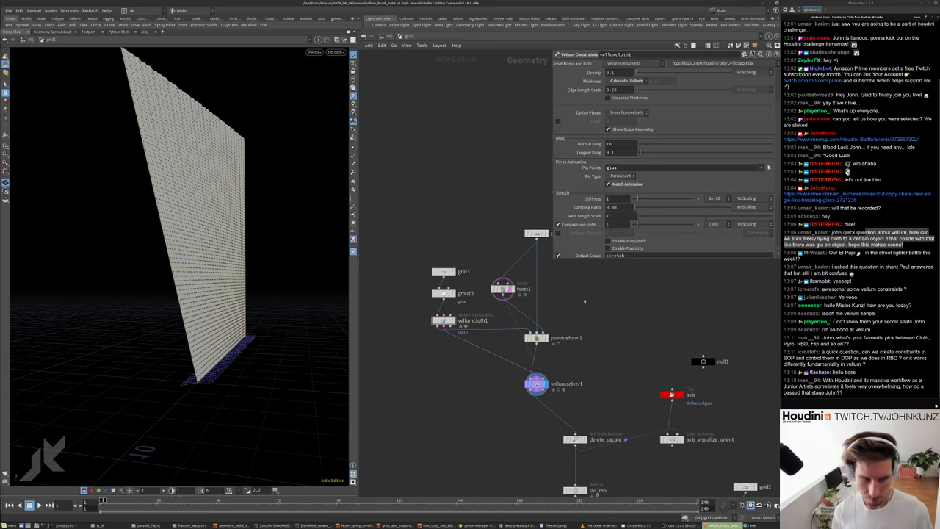
scroll(512, 291, "up", 2)
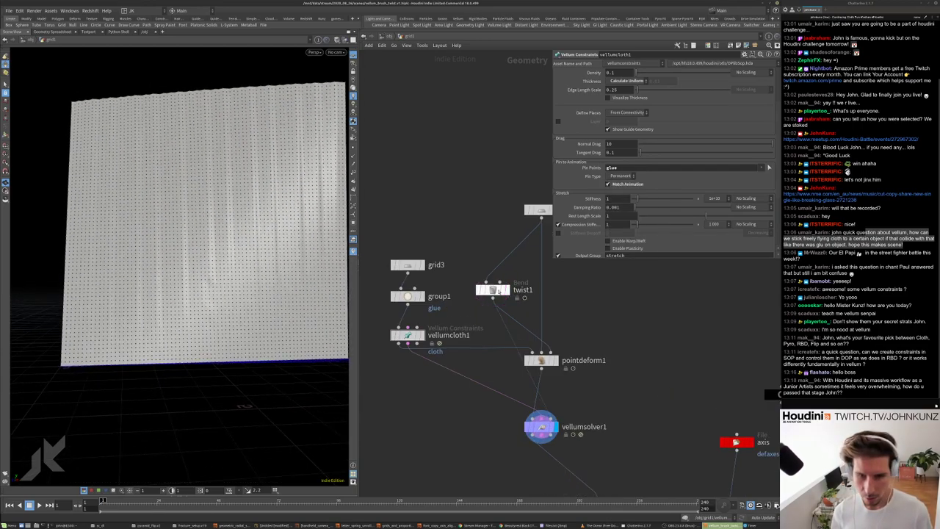
- Create a Bend node, bend1, from the Tab menu search 'ben'
left_click(512, 291)
key("Tab")
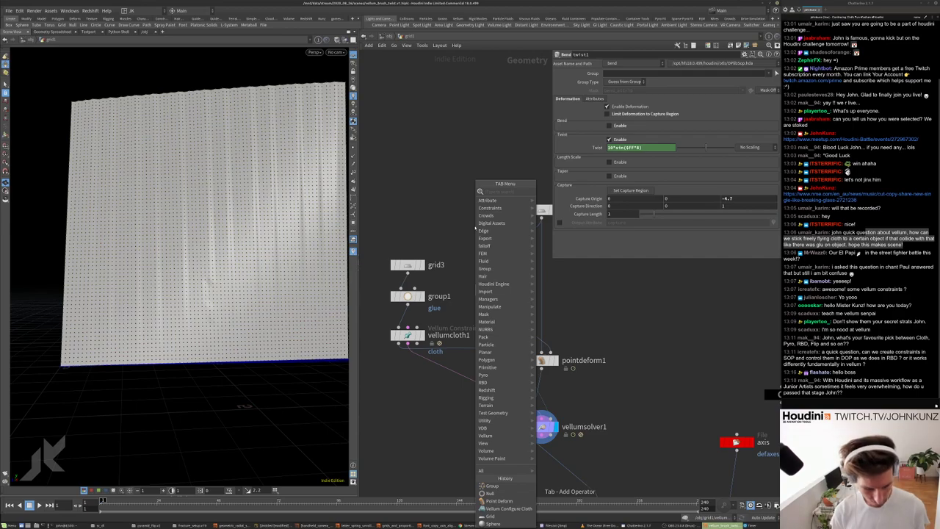
type("ben")
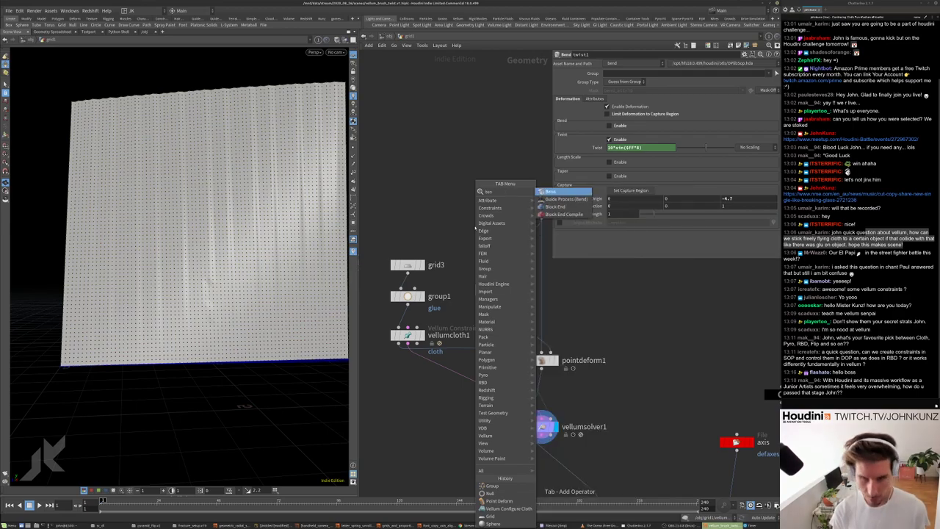
key("Return")
left_click(475, 225)
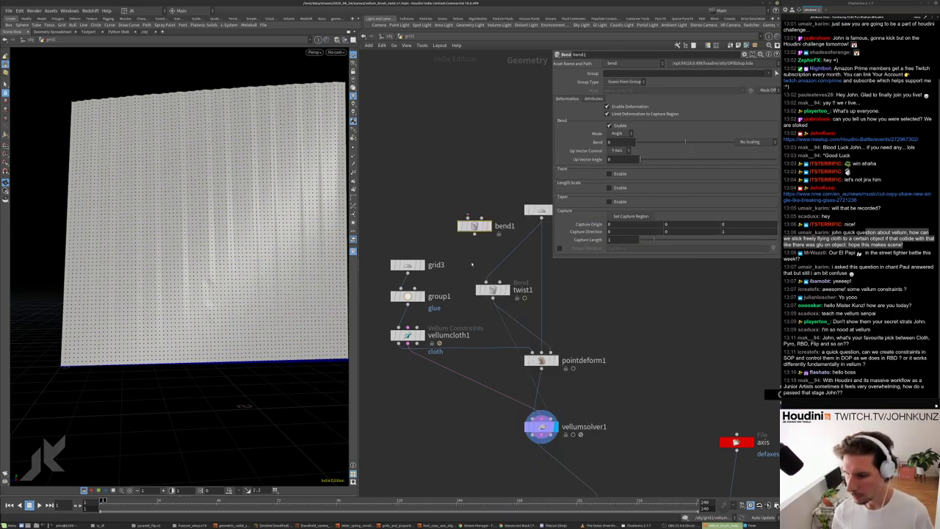
- Wire bend1 between twist1 and pointdeform1 and set its display flag
middle_click_drag(474, 262, 474, 302)
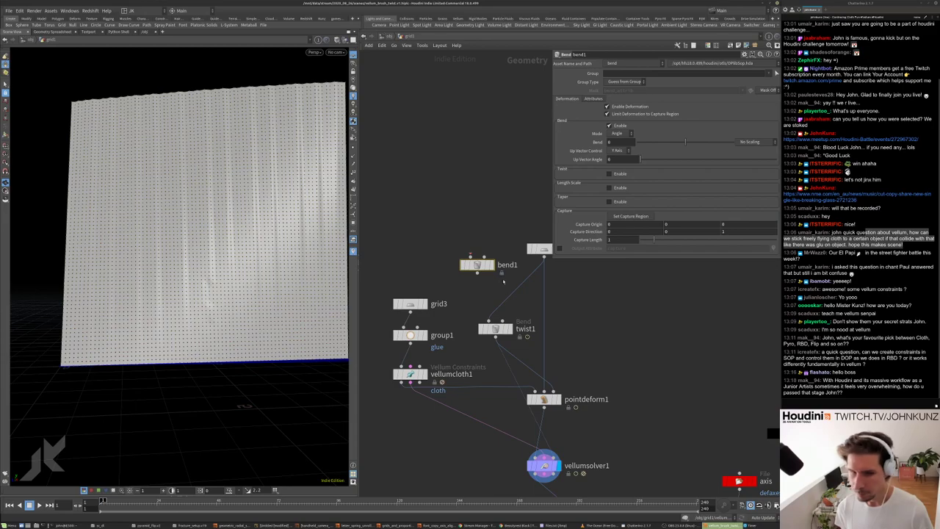
left_click_drag(478, 266, 497, 295)
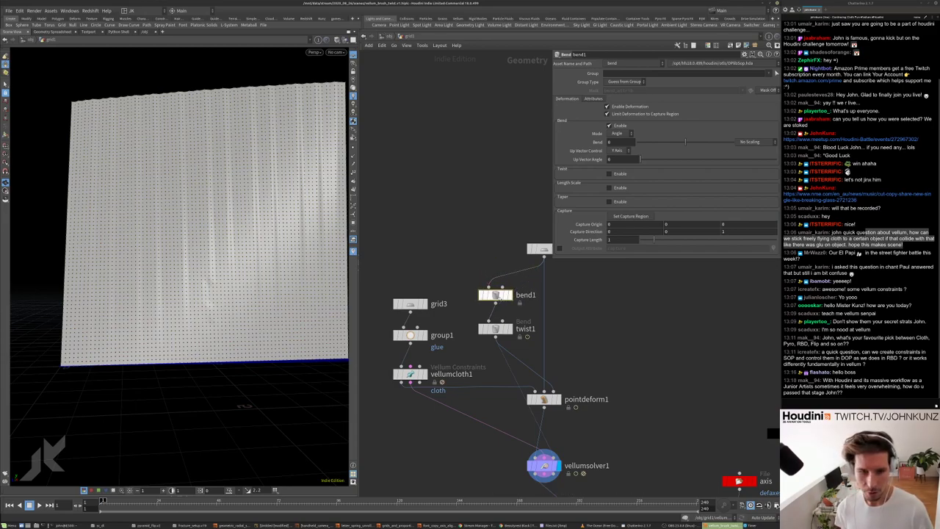
left_click(510, 294)
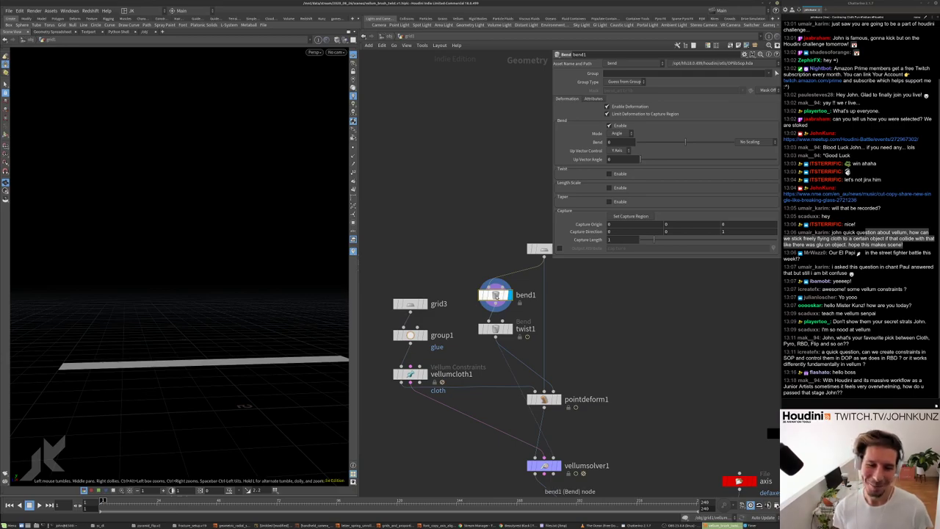
left_click_drag(495, 294, 496, 355)
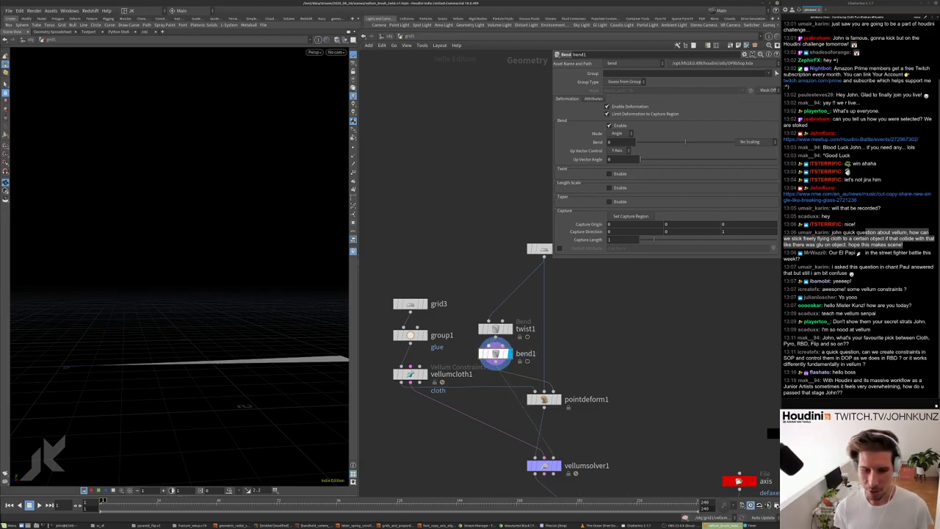
left_click_drag(496, 329, 496, 322)
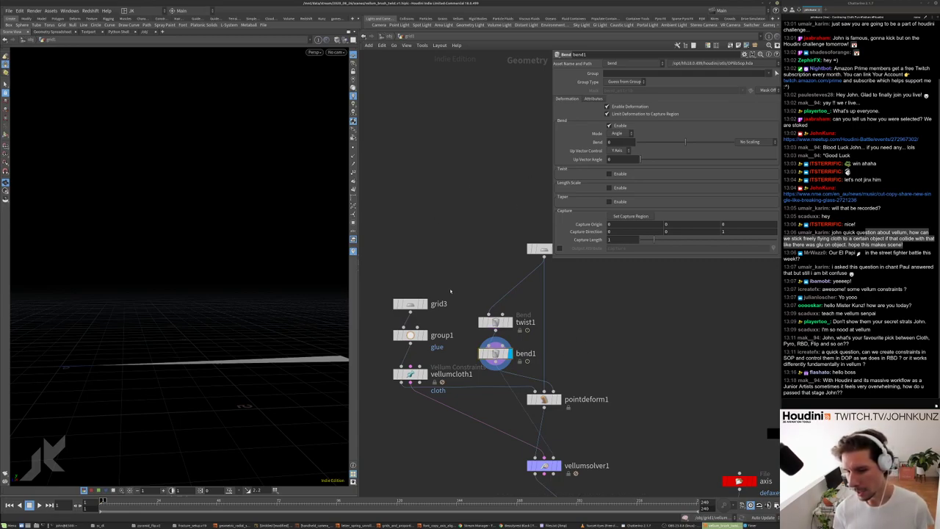
scroll(448, 287, "up", 2)
scroll(463, 294, "down", 2)
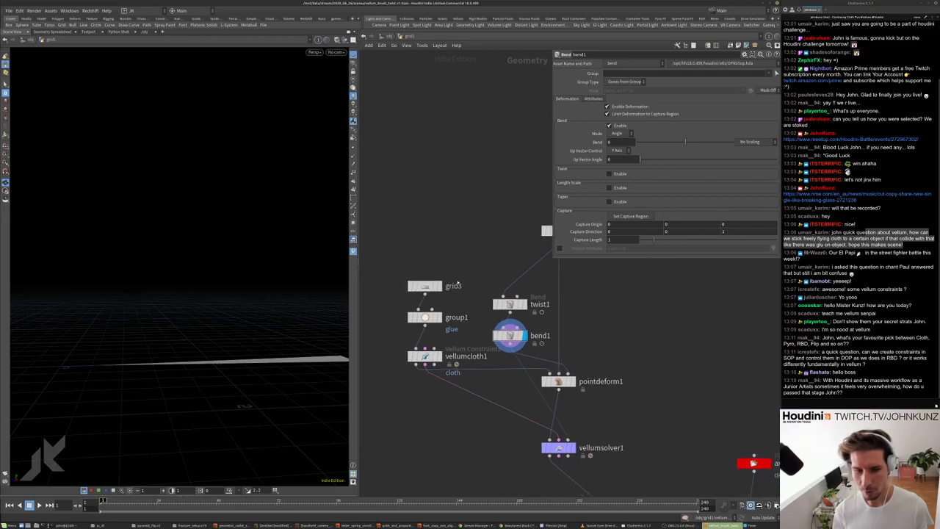
scroll(512, 329, "up", 1)
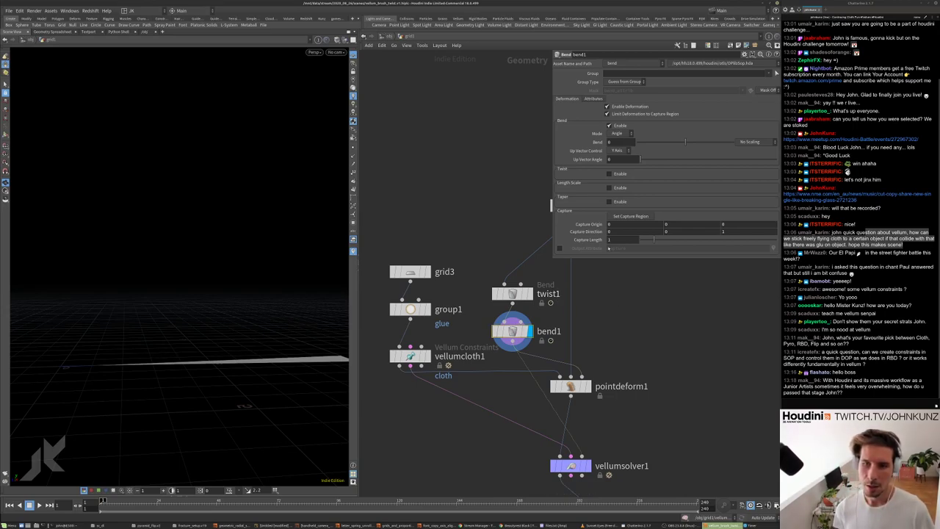
left_click_drag(685, 141, 705, 146)
left_click_drag(231, 272, 166, 286)
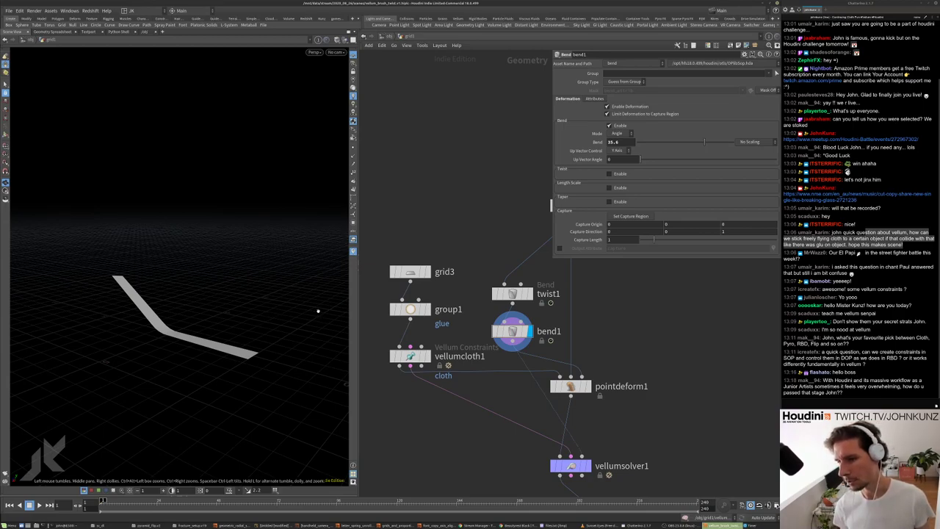
left_click_drag(299, 302, 297, 293)
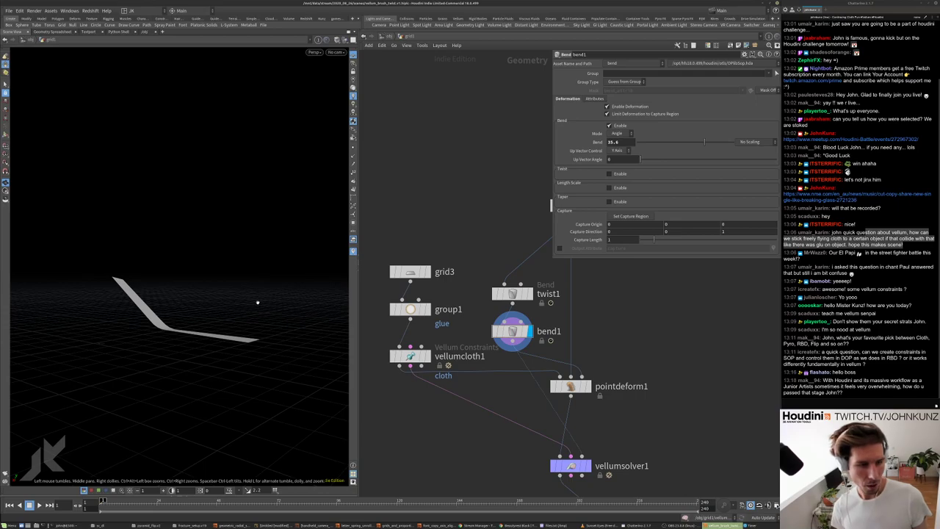
scroll(418, 178, "down", 5)
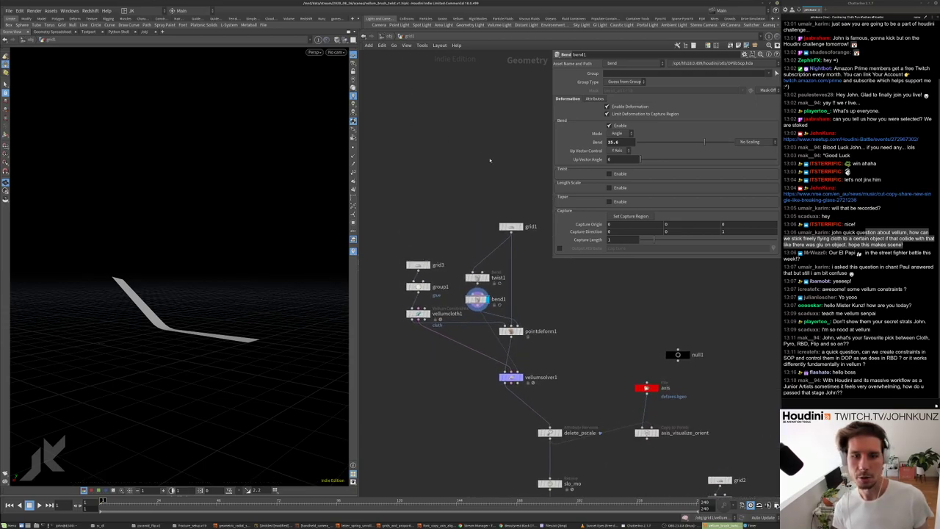
scroll(514, 382, "up", 2)
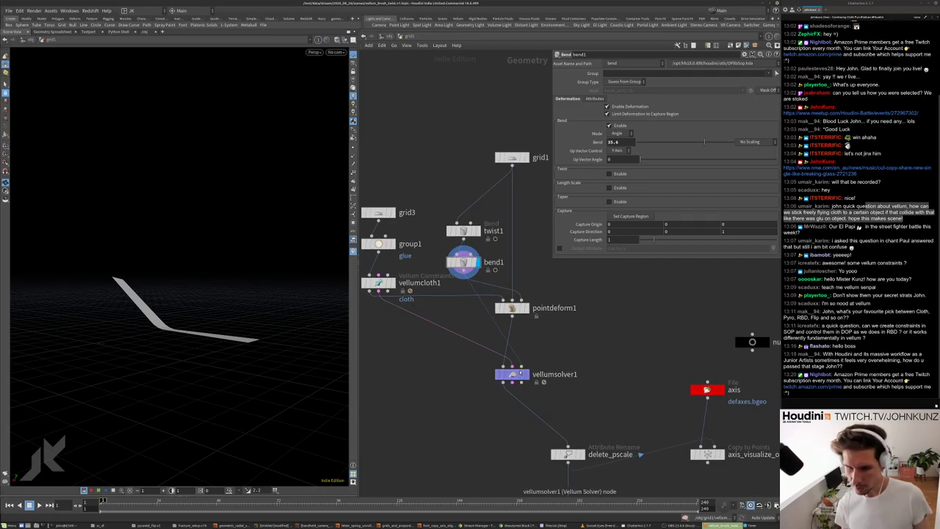
scroll(541, 375, "up", 2)
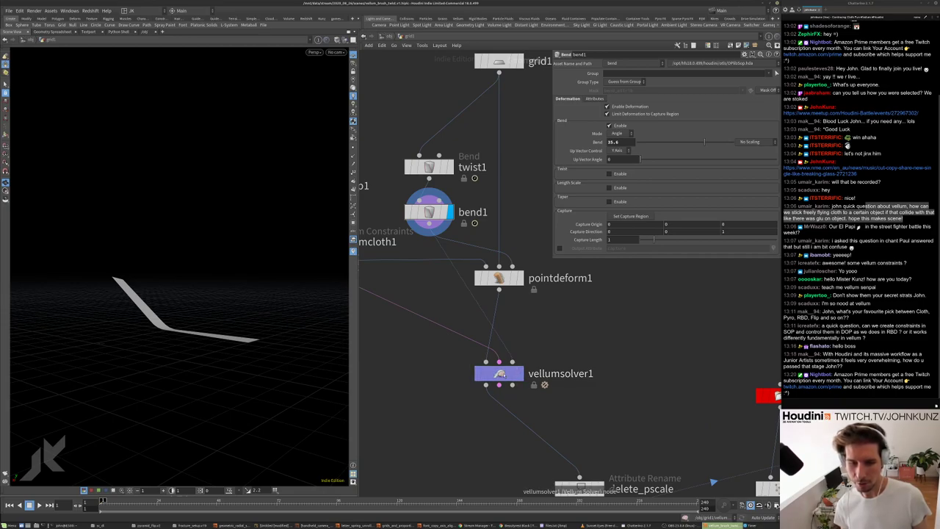
double_click(503, 375)
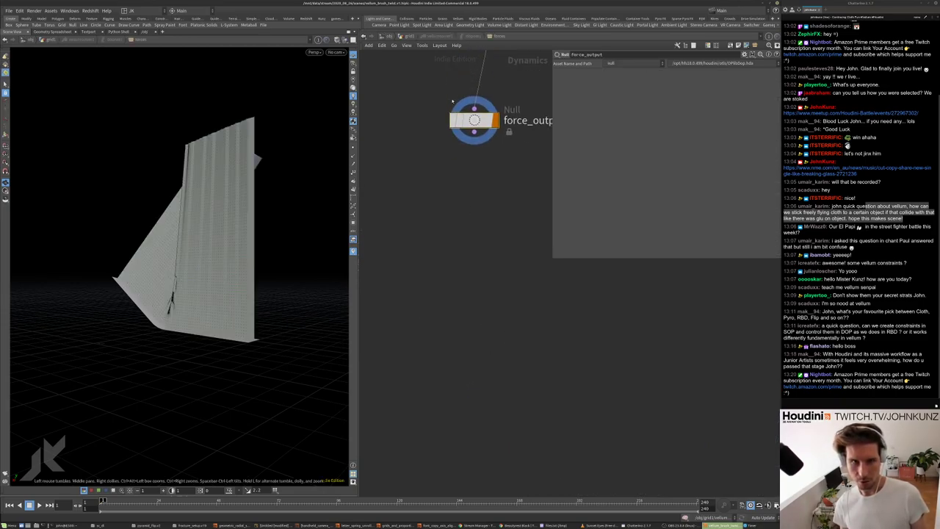
left_click(464, 36)
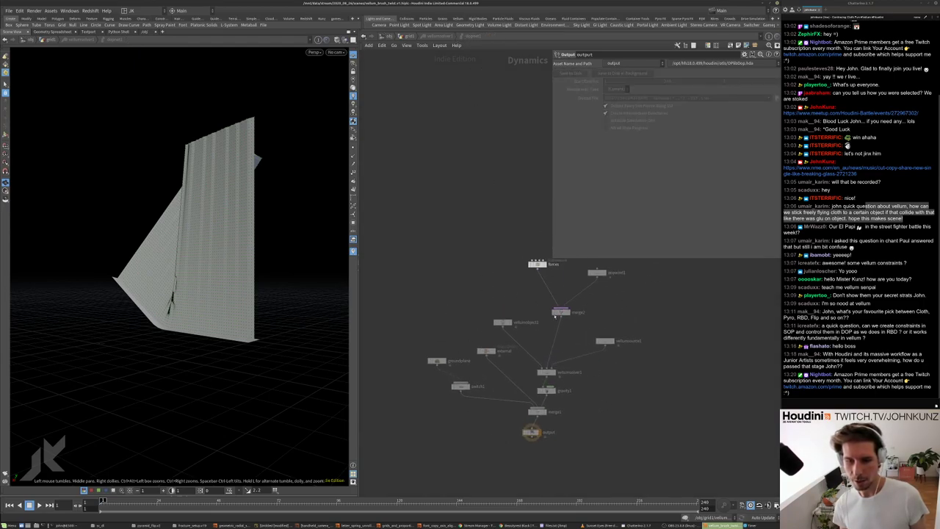
key("u")
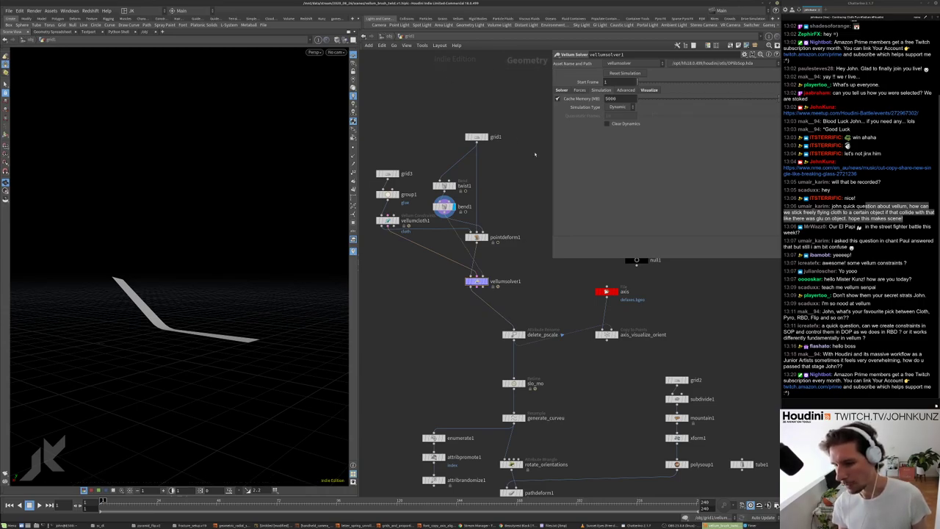
middle_click_drag(526, 199, 531, 222)
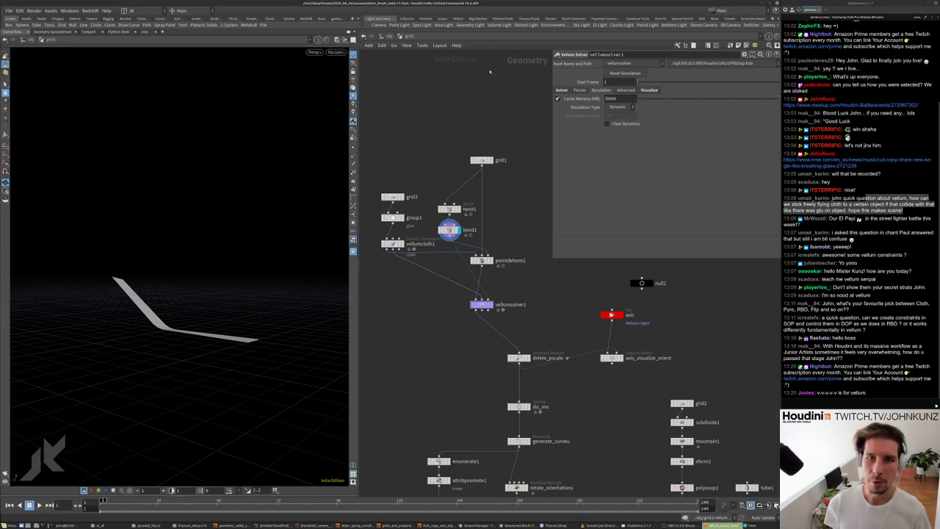
key("u")
left_click(385, 36)
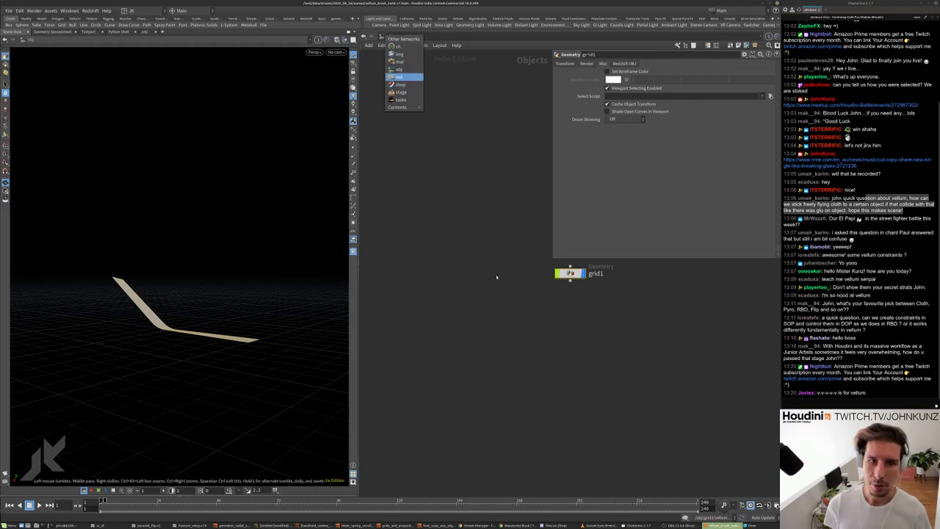
left_click(572, 273)
double_click(572, 273)
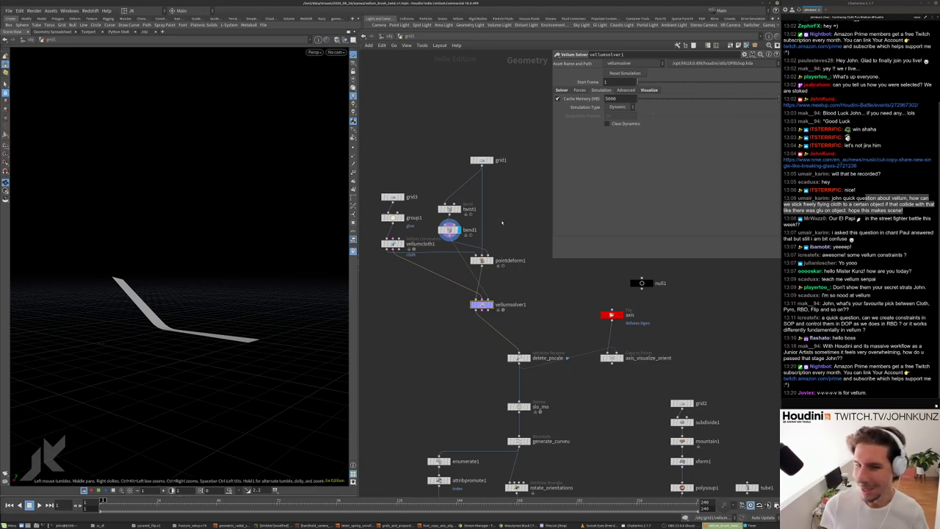
- Select bend1 and orbit the viewport to inspect the bent strip from several angles
scroll(449, 229, "up", 3)
left_click(449, 230)
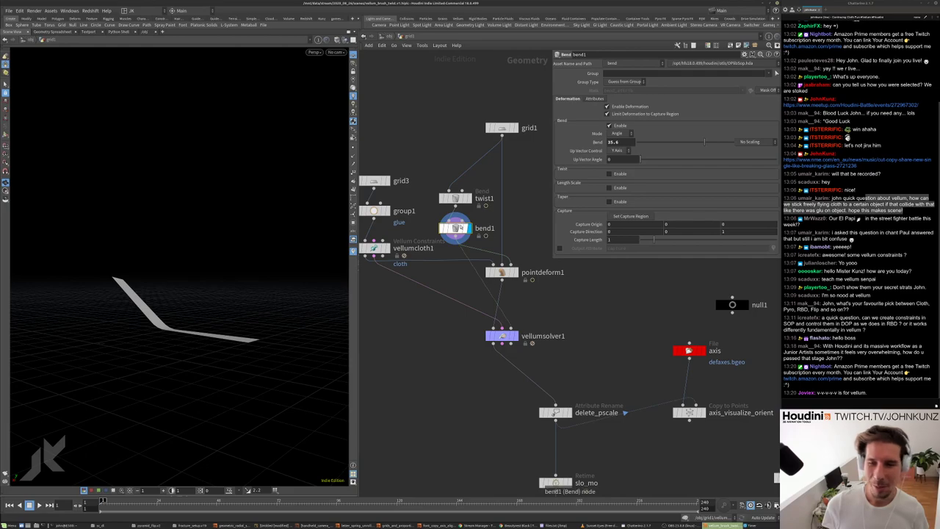
left_click_drag(184, 285, 187, 294)
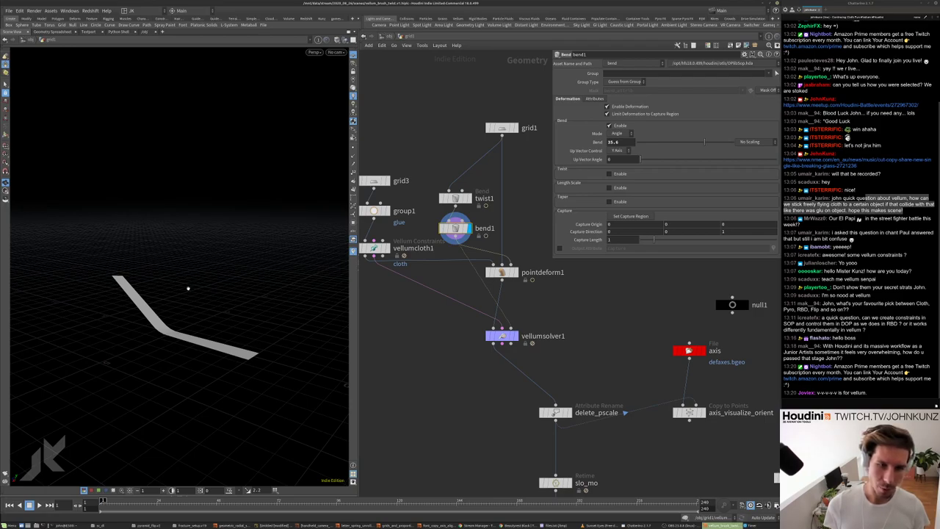
left_click_drag(195, 317, 204, 311)
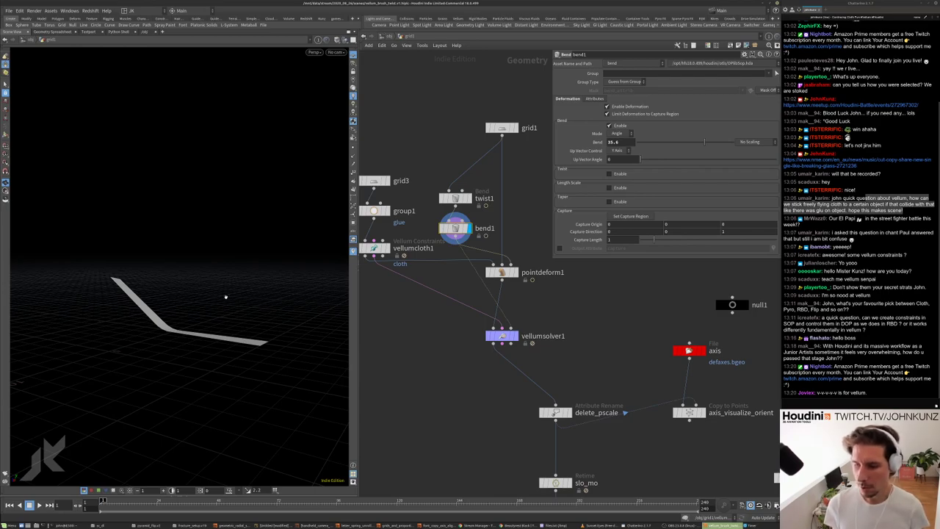
left_click_drag(208, 313, 185, 324)
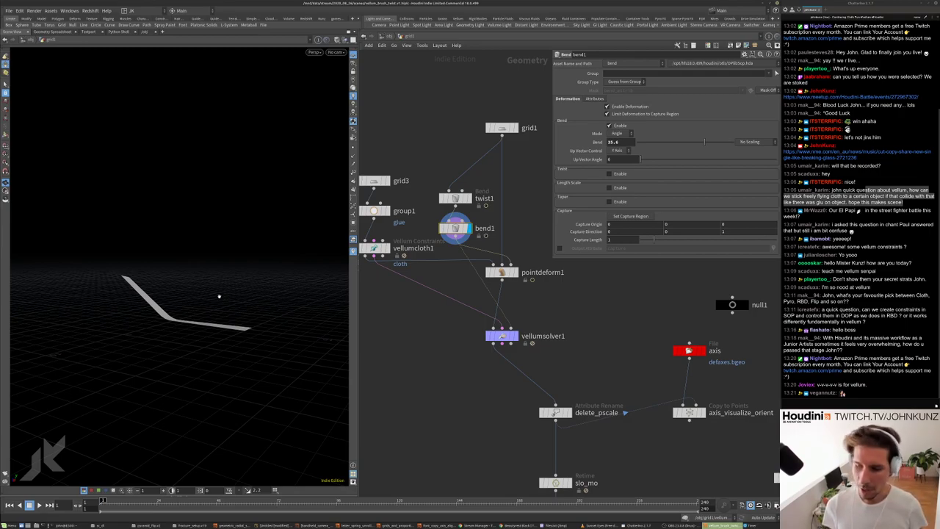
left_click_drag(179, 299, 225, 306)
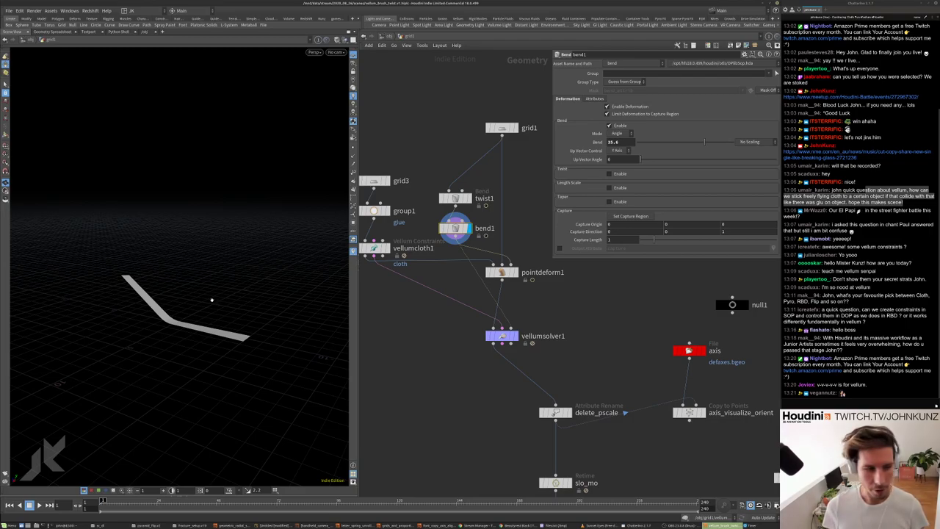
left_click_drag(211, 300, 207, 293)
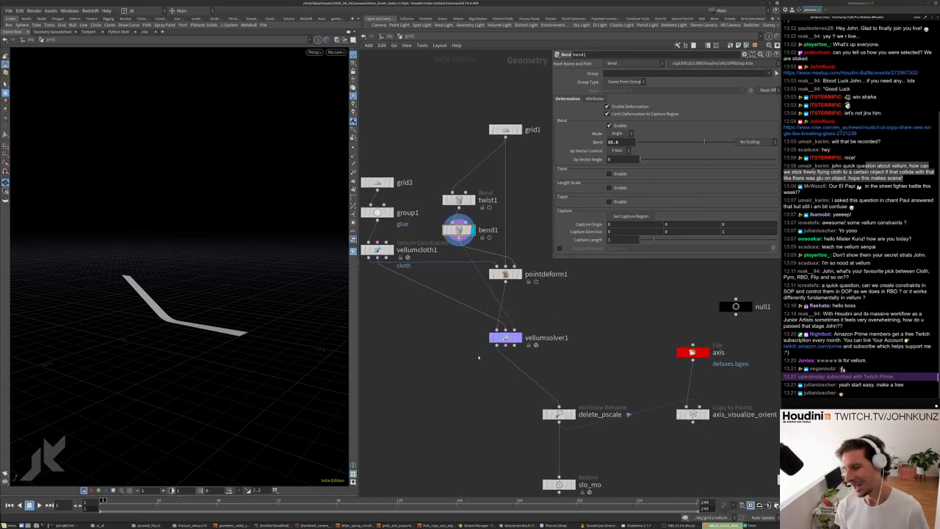
- Add an L-System node, lsystem1, to the network via the Tab menu
key("Tab")
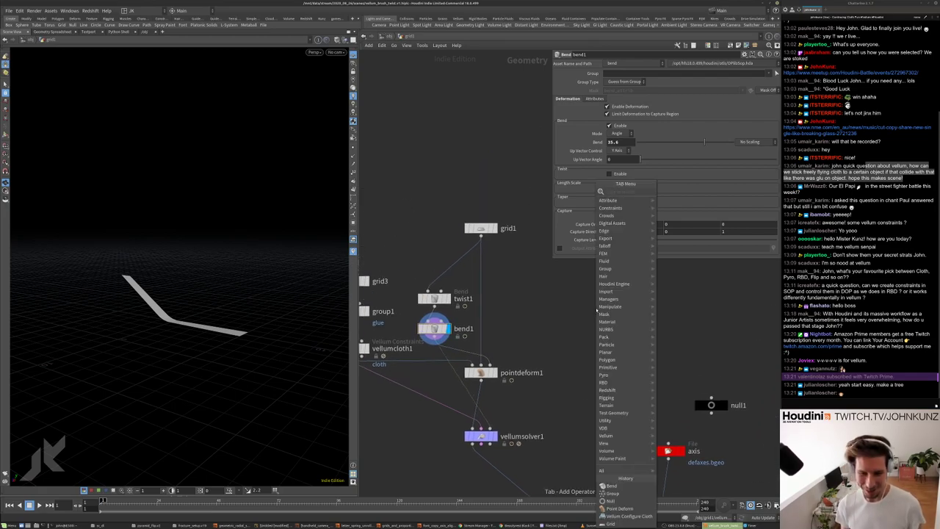
type("l")
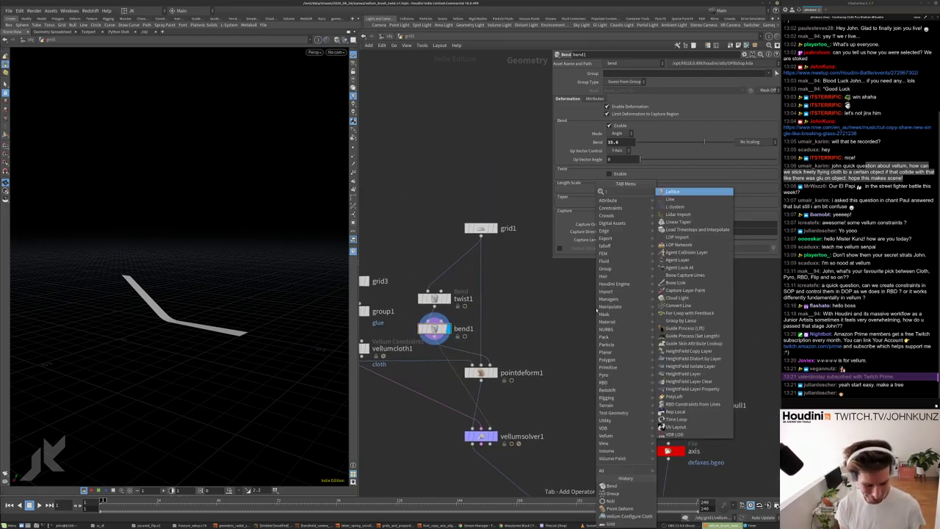
key("Down")
key("Down")
key("Return")
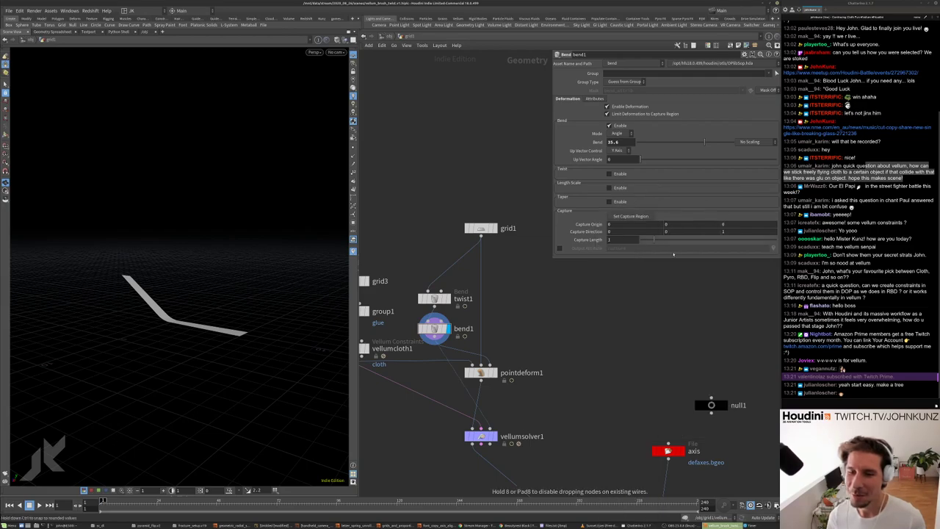
left_click(592, 339)
- Display lsystem1 and set Generations 5, Random Scale about 0.465, Random Seed 5
left_click(604, 340)
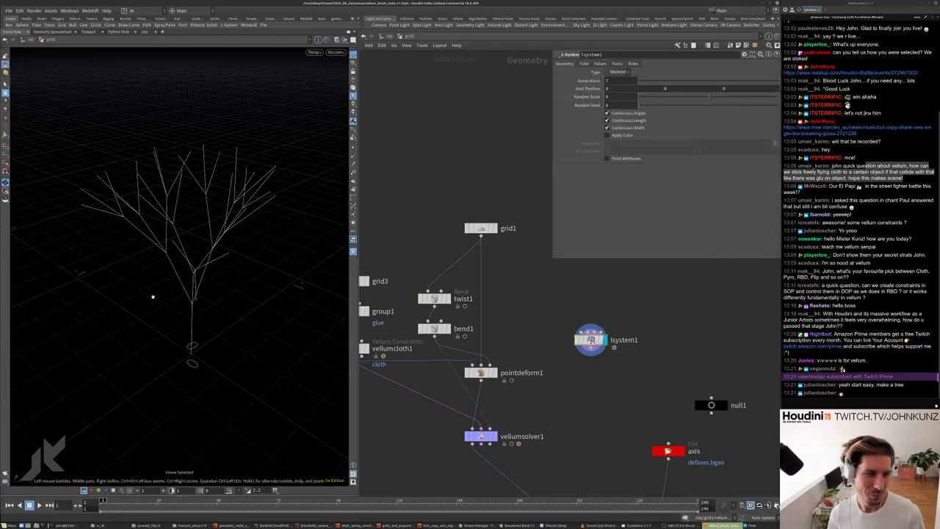
left_click_drag(186, 210, 272, 183)
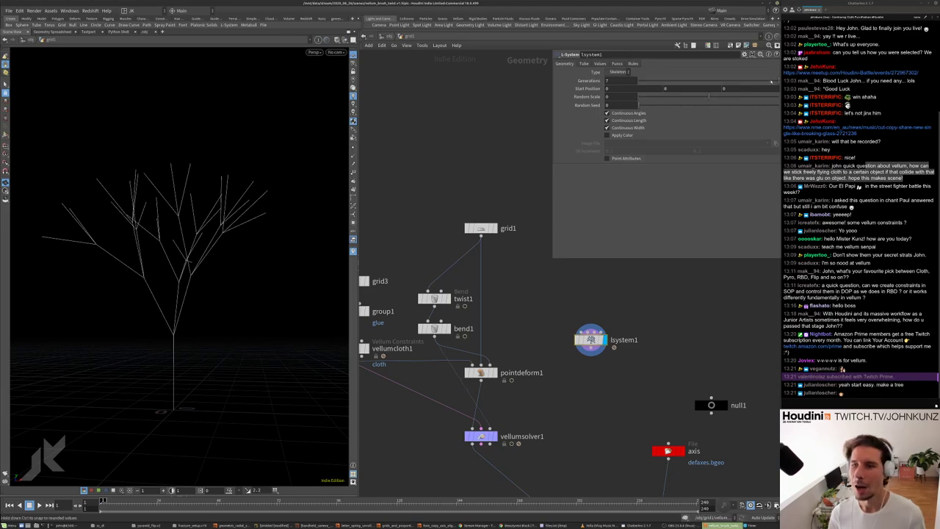
left_click_drag(723, 80, 704, 101)
left_click_drag(191, 270, 424, 202)
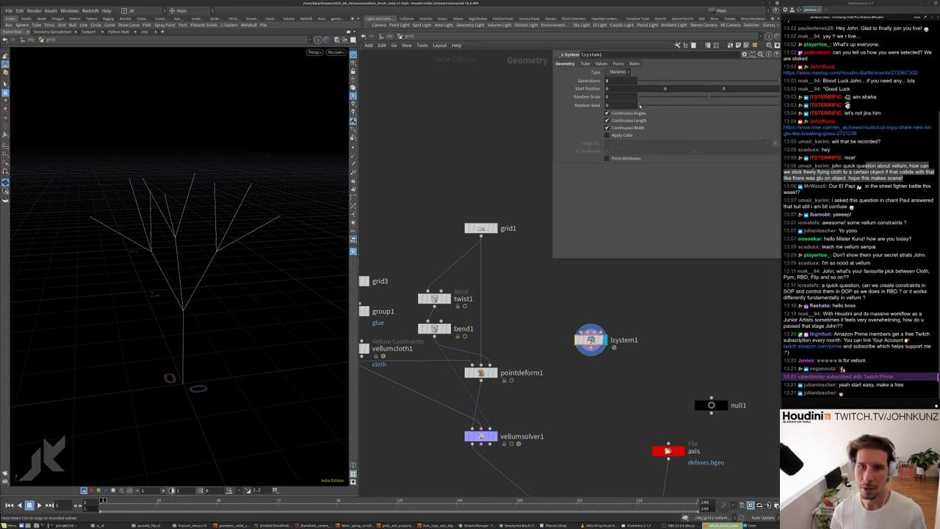
mouse_move(703, 105)
left_mouse_down()
mouse_move(742, 104)
mouse_move(709, 112)
left_mouse_up()
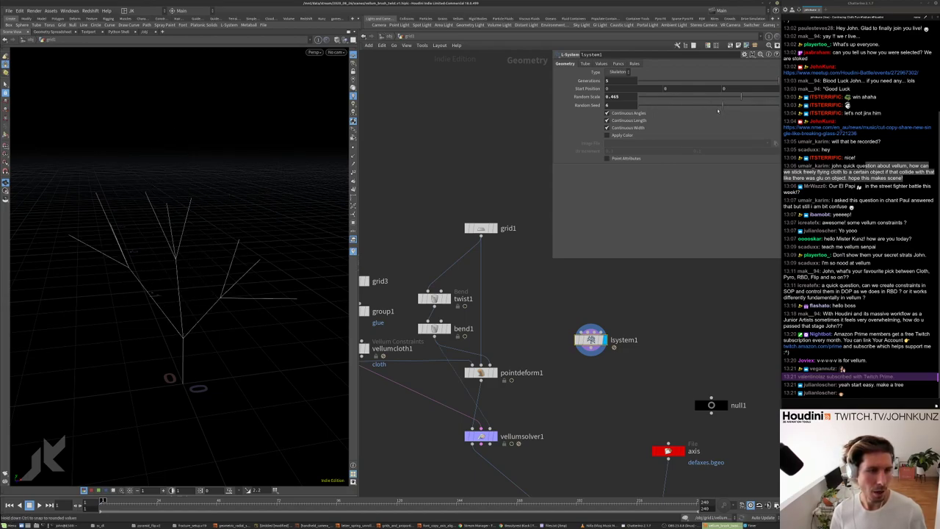
left_click_drag(220, 183, 256, 178)
left_click_drag(175, 201, 168, 195)
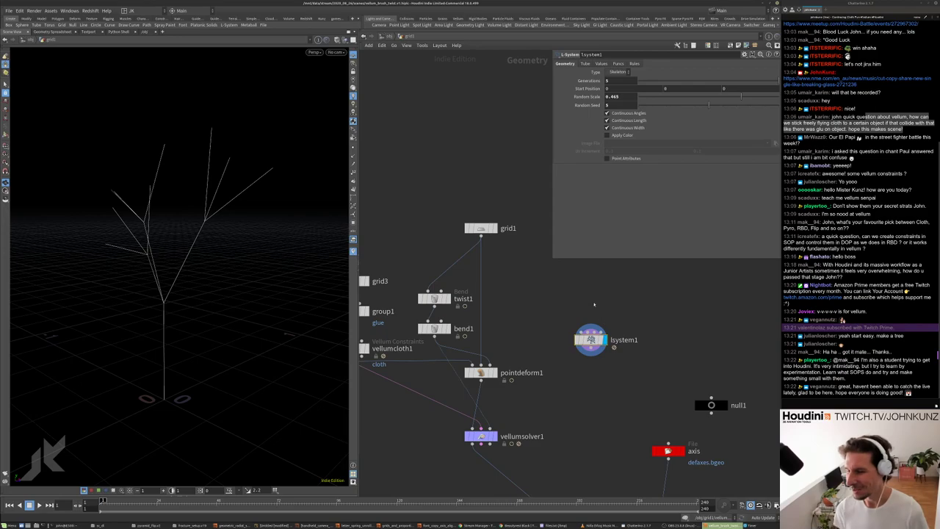
left_click_drag(142, 244, 243, 204)
left_click_drag(591, 340, 431, 330)
scroll(430, 330, "down", 3)
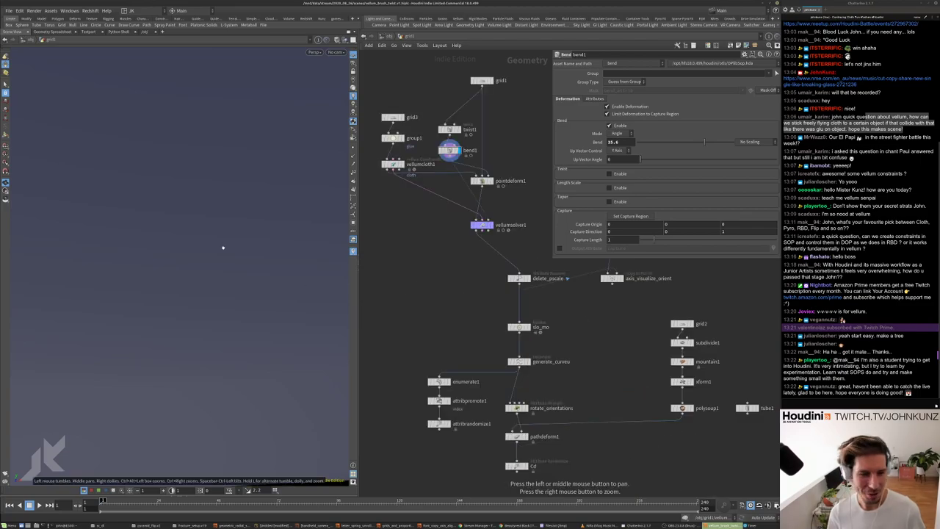
- Sweep bend1's bend angle and toggle its capture-region limit to compare curl amounts
key("g")
scroll(476, 238, "up", 2)
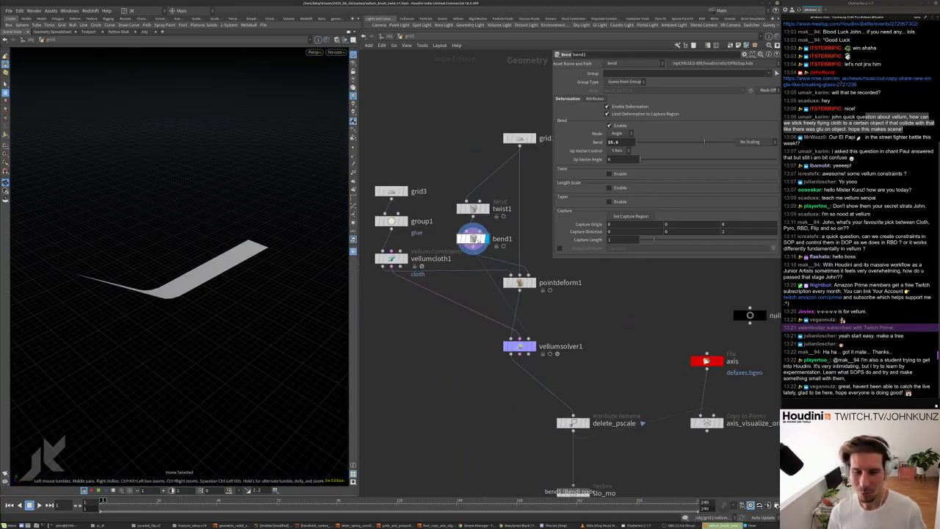
left_click_drag(688, 145, 720, 141)
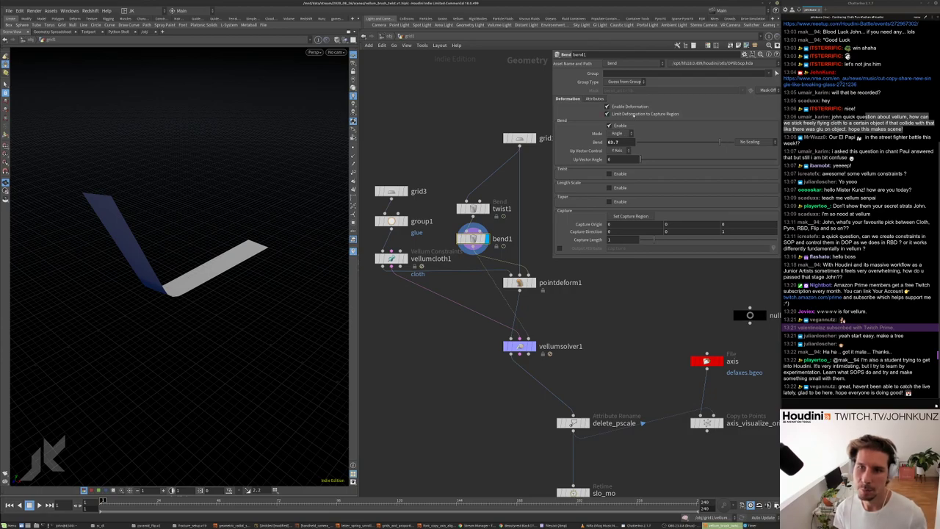
left_click(630, 113)
left_click(608, 114)
left_click(609, 114)
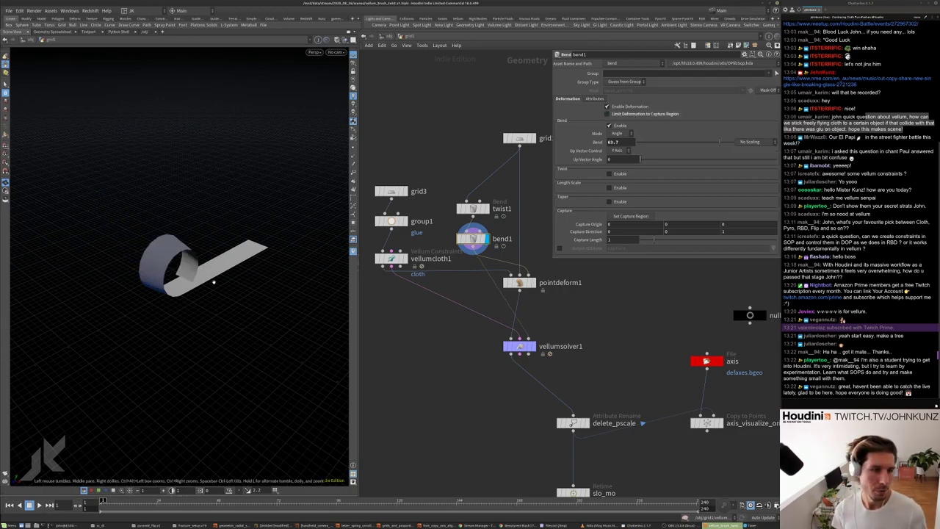
mouse_move(716, 142)
left_mouse_down()
mouse_move(665, 142)
mouse_move(718, 147)
mouse_move(699, 141)
left_mouse_up()
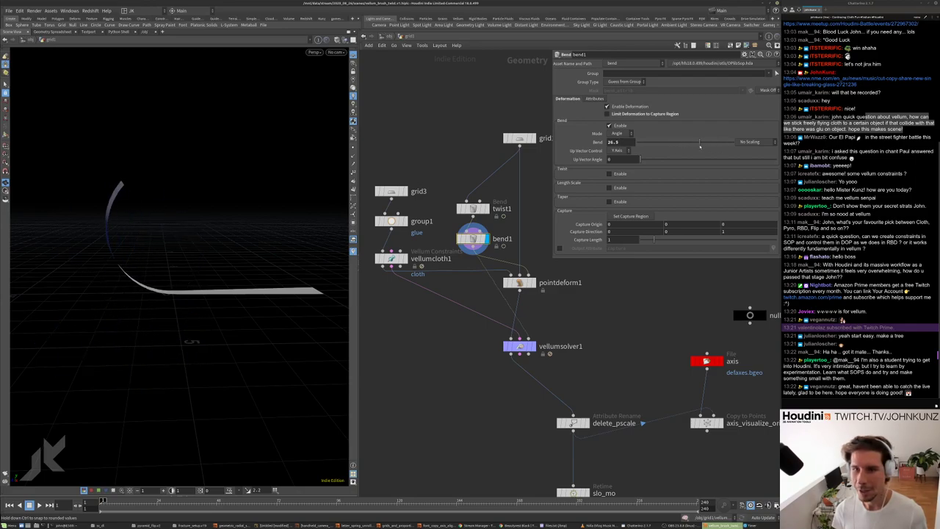
middle_click_drag(732, 231, 768, 248)
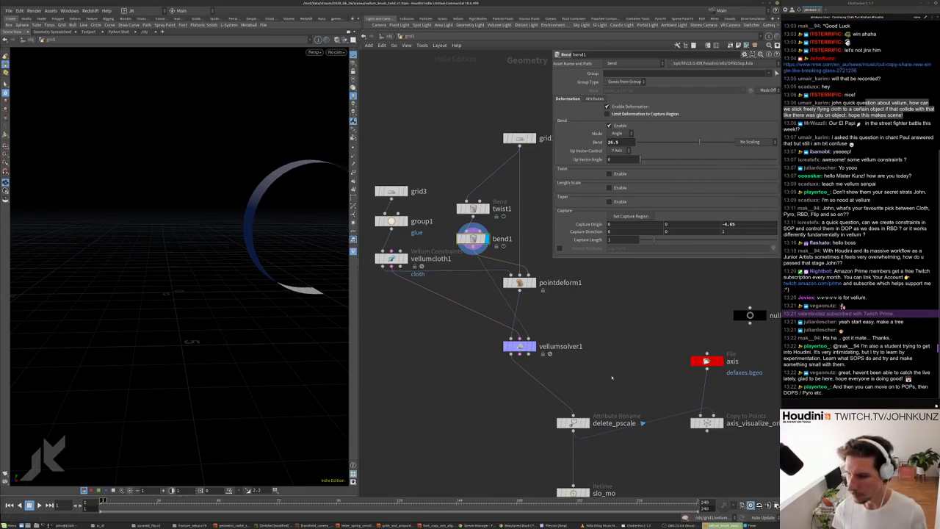
- Pan the network to the bend and twist nodes and nudge twist1 up slightly
middle_click_drag(620, 344, 616, 388)
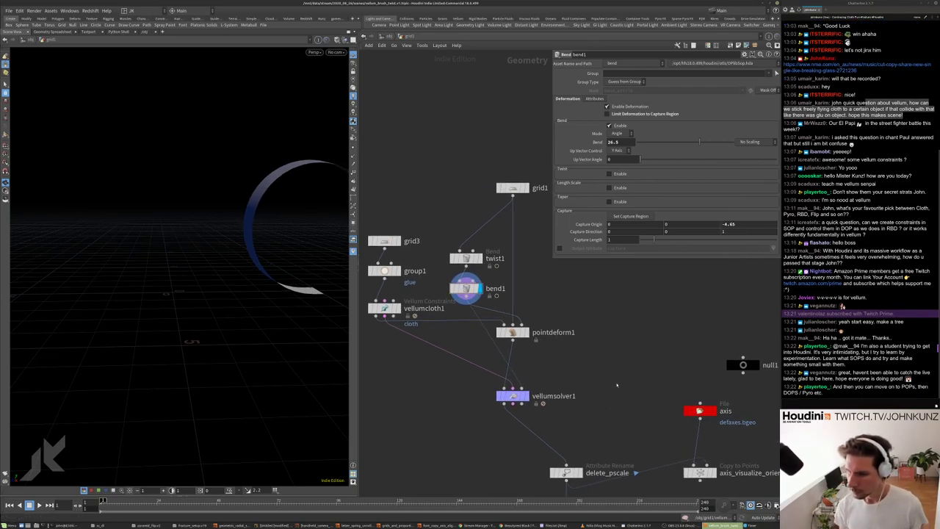
scroll(617, 385, "down", 2)
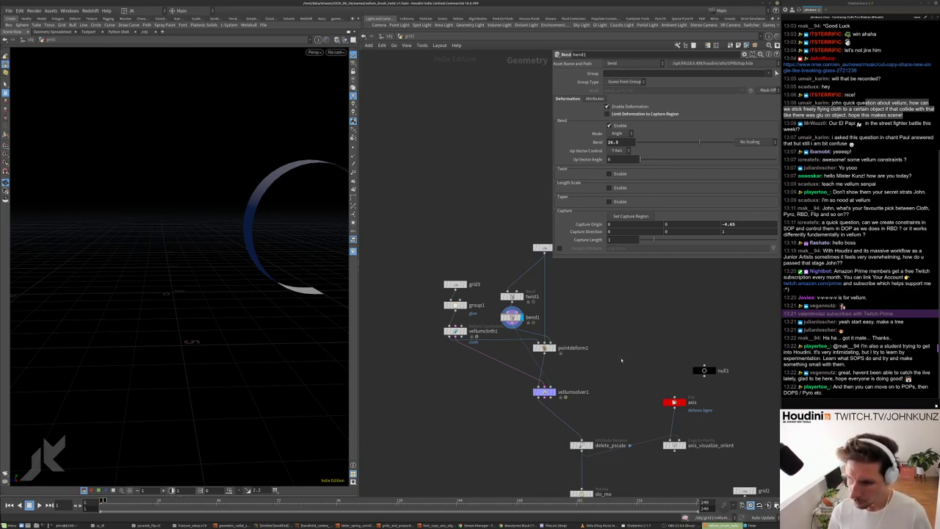
middle_click_drag(621, 360, 625, 373)
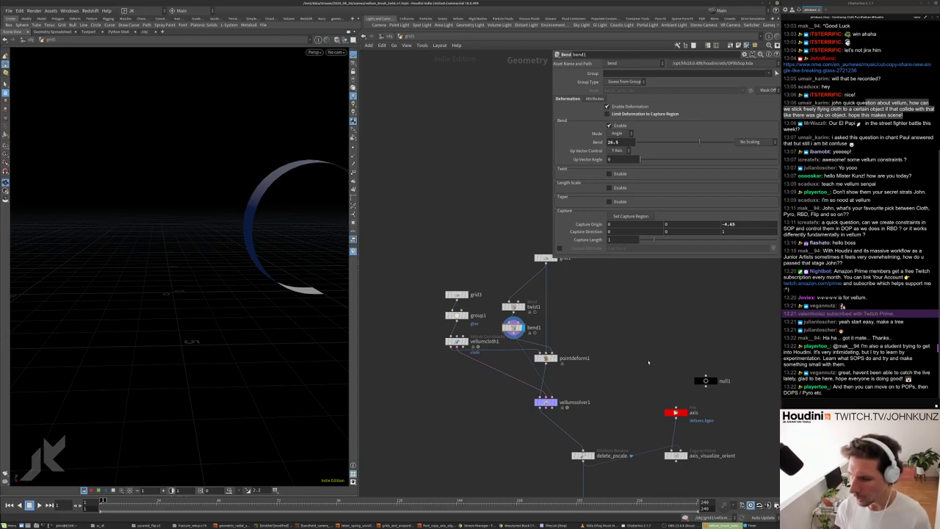
middle_click_drag(644, 363, 646, 390)
scroll(565, 334, "up", 3)
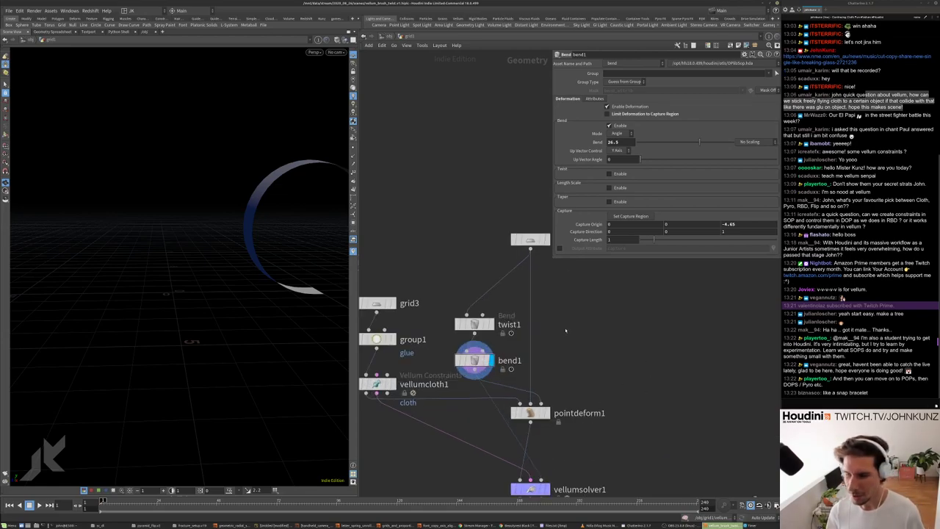
middle_click_drag(581, 341, 581, 354)
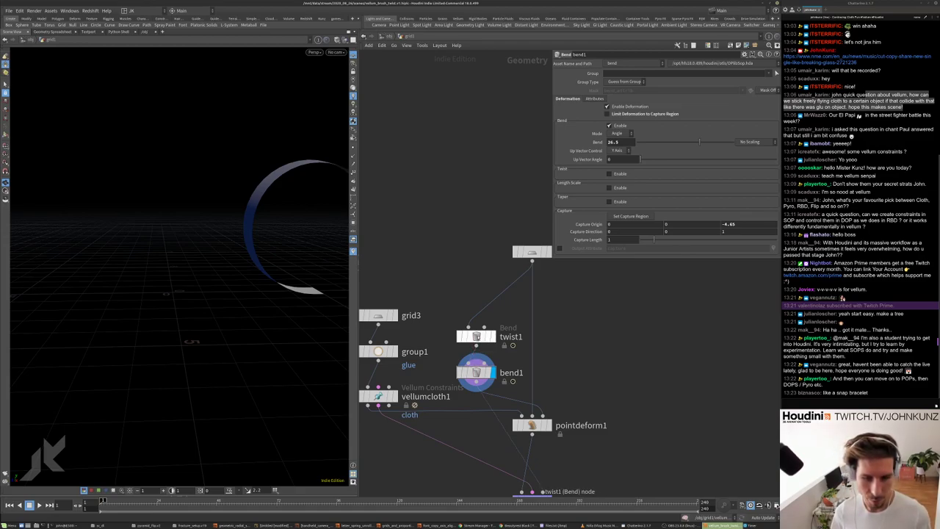
left_click_drag(476, 337, 476, 327)
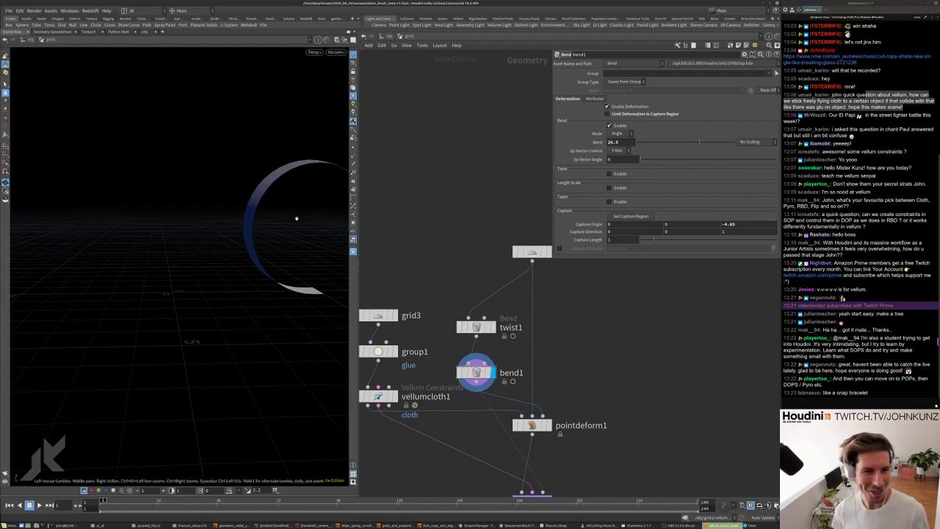
- Reverse bend1's angle to a negative value, then bring it back to about 13.4
left_click_drag(297, 216, 243, 220)
left_click_drag(714, 141, 683, 152)
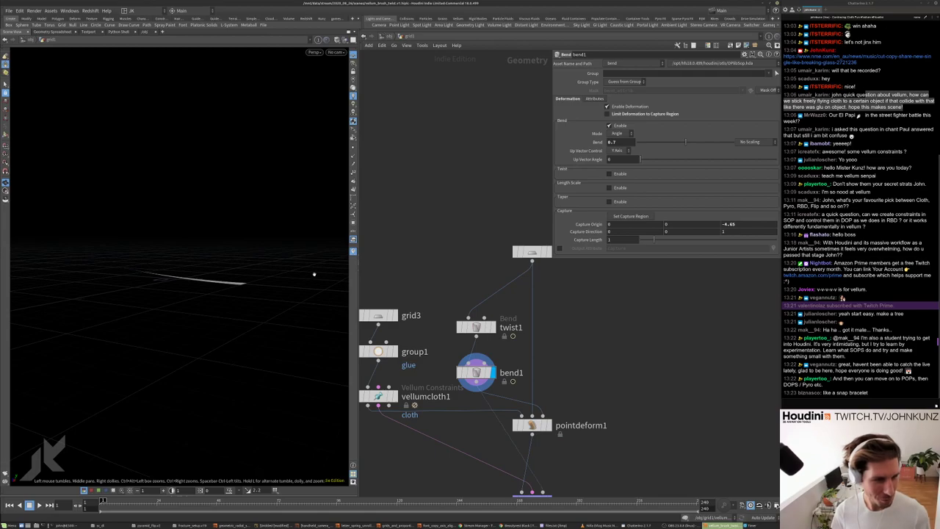
left_click_drag(313, 273, 294, 312)
left_click_drag(671, 155, 679, 155)
left_click(476, 327)
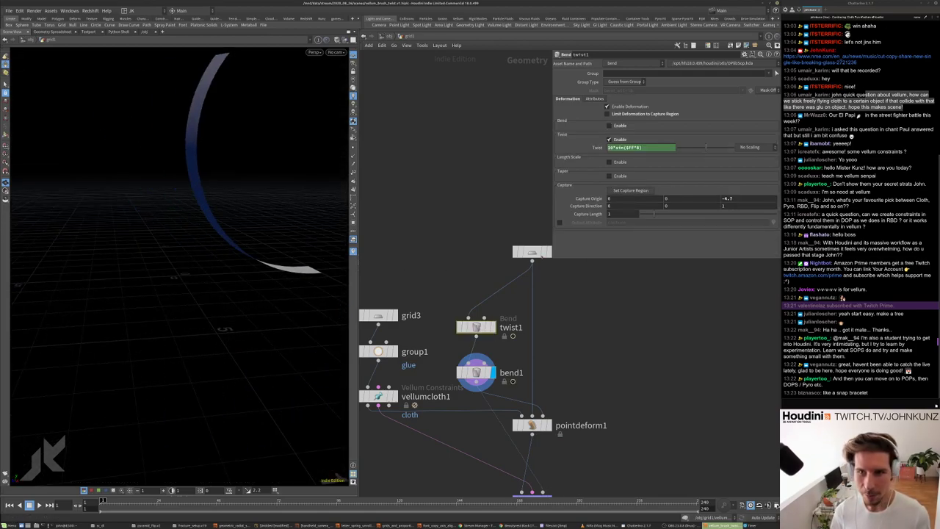
left_click(598, 147, "shift")
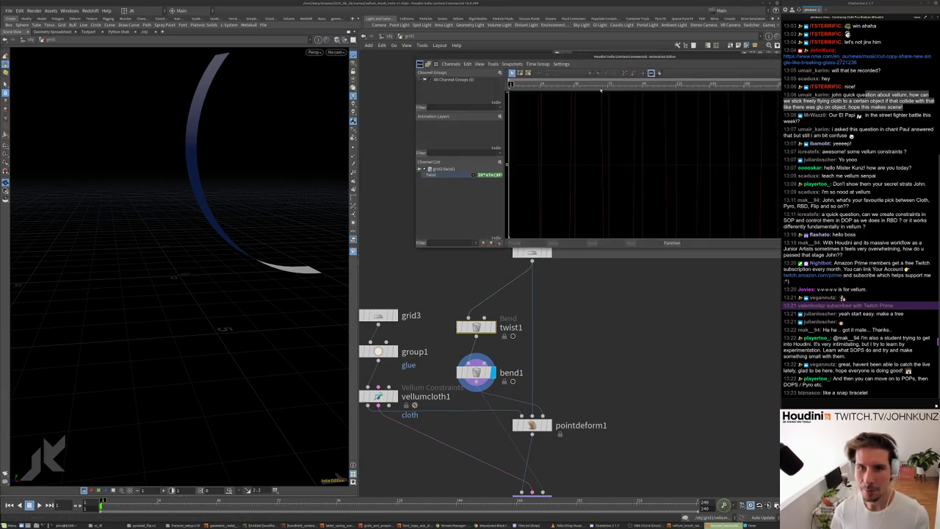
left_click_drag(598, 61, 546, 78)
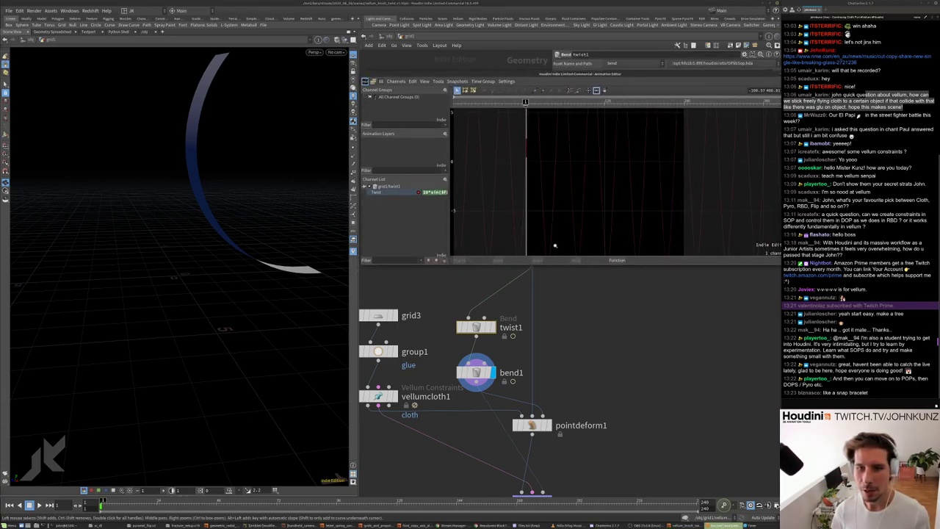
scroll(532, 191, "down", 3)
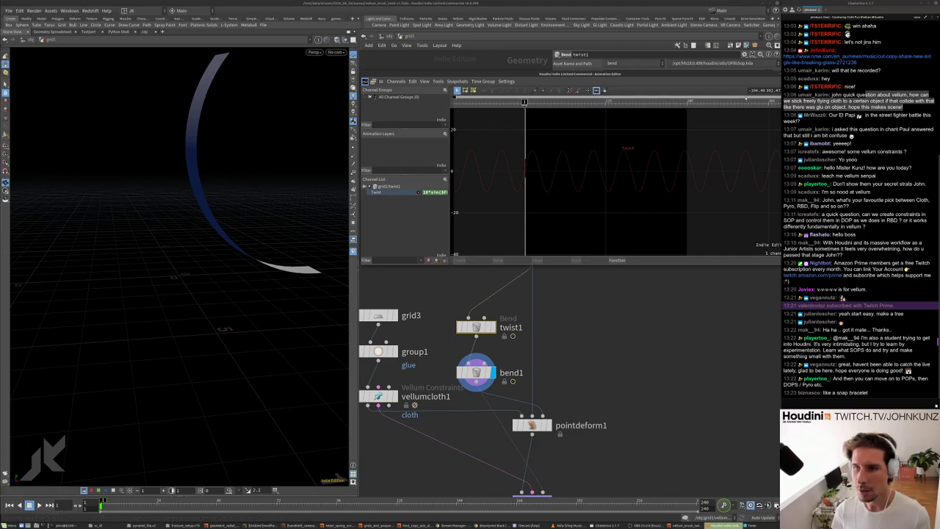
left_click_drag(739, 74, 650, 98)
left_click(706, 96)
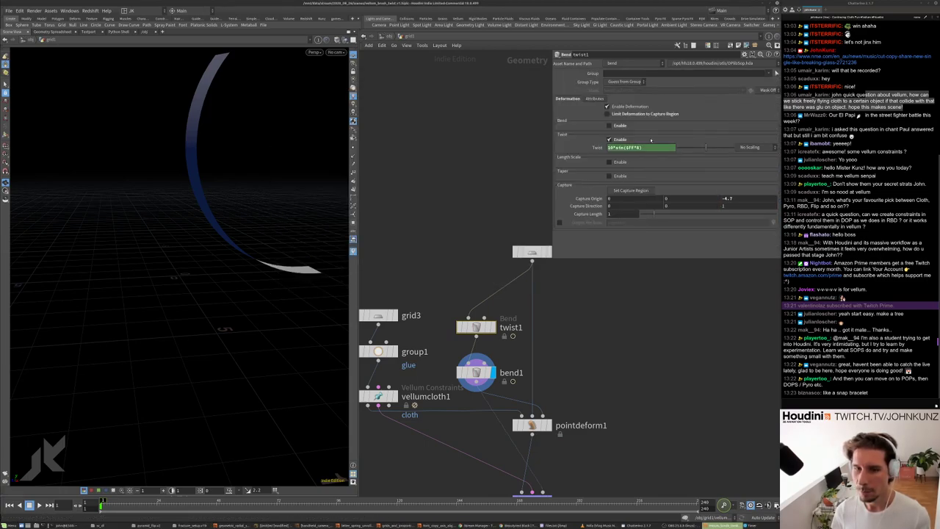
left_click_drag(277, 193, 218, 190)
- Paste a sin($FF) expression into bend1's Bend amount and play it back to preview
key("Escape")
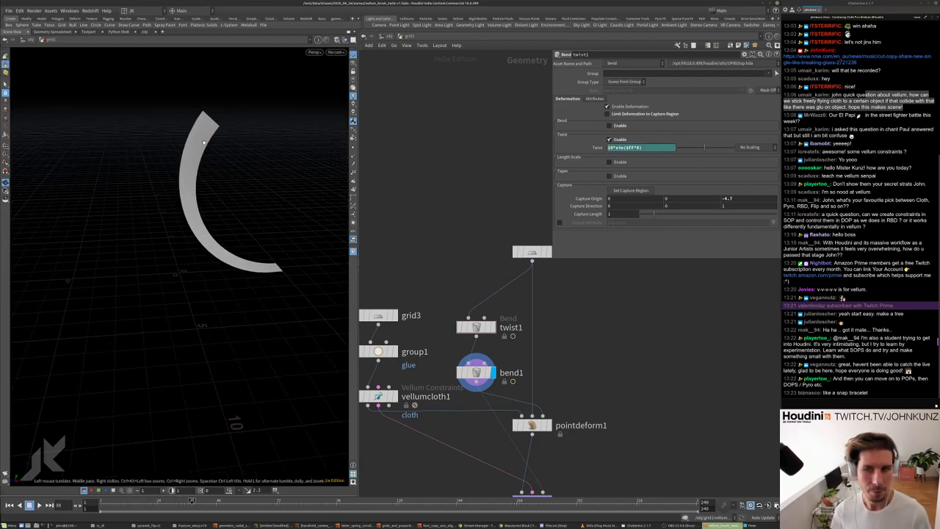
left_click(632, 148)
left_click(478, 373)
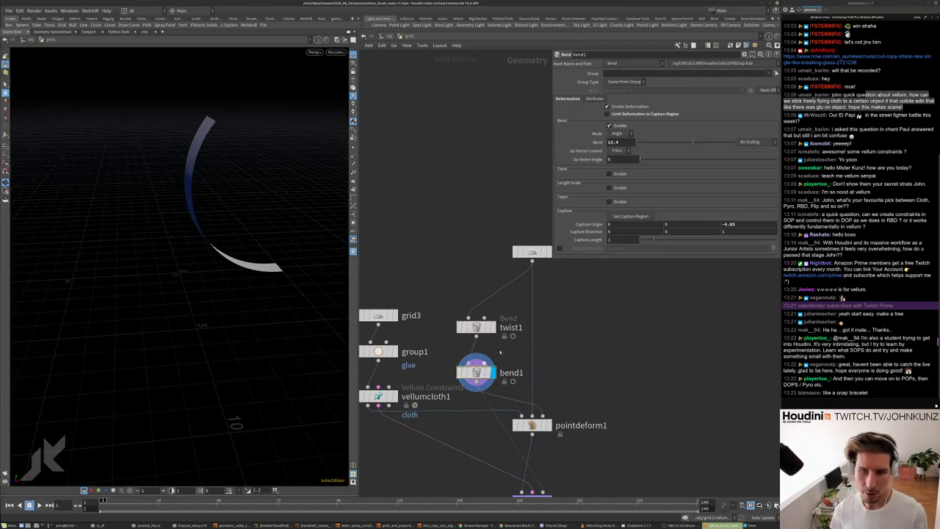
type("$F*sin($FF*8)")
key("Return")
key("Up")
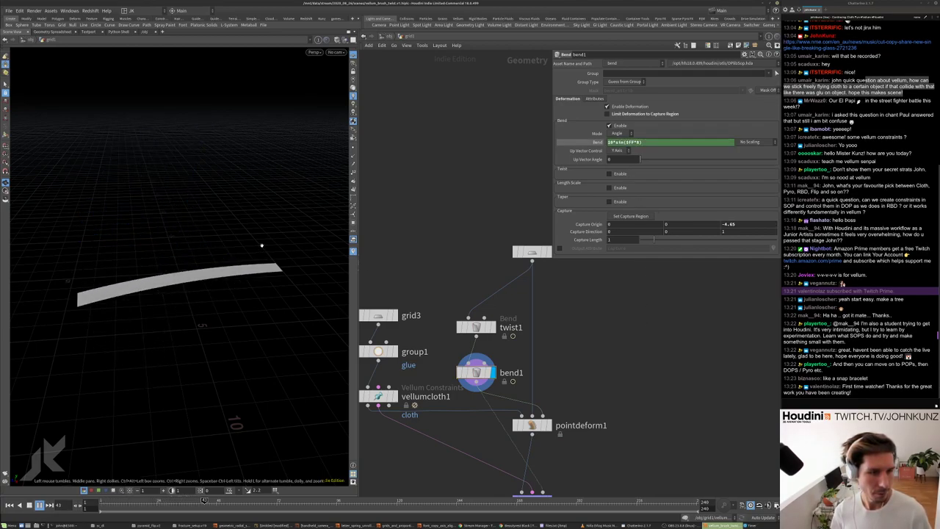
key("Up")
key("ctrl+Up")
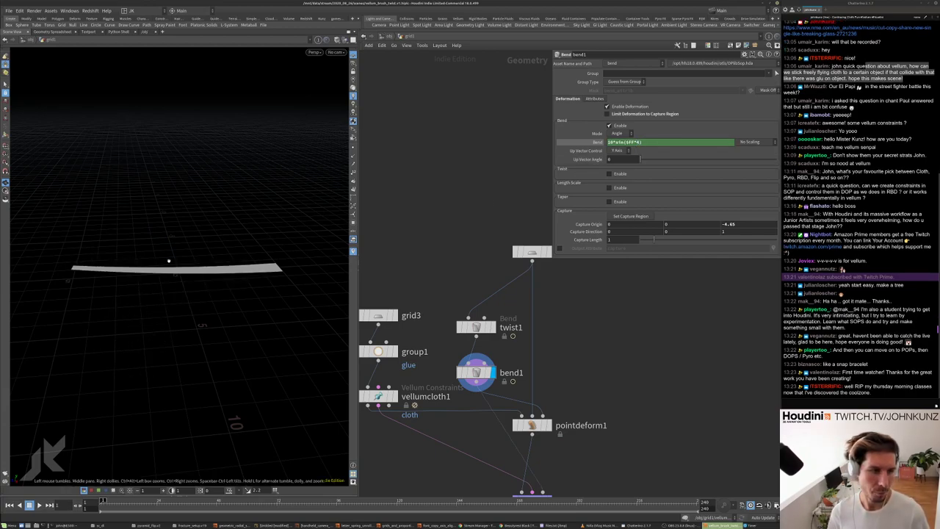
key("Up")
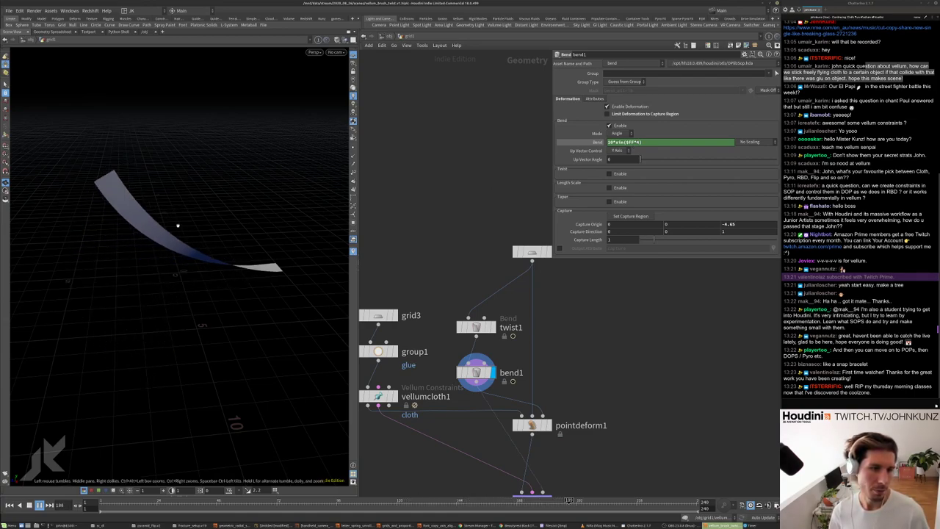
key("ctrl+Up")
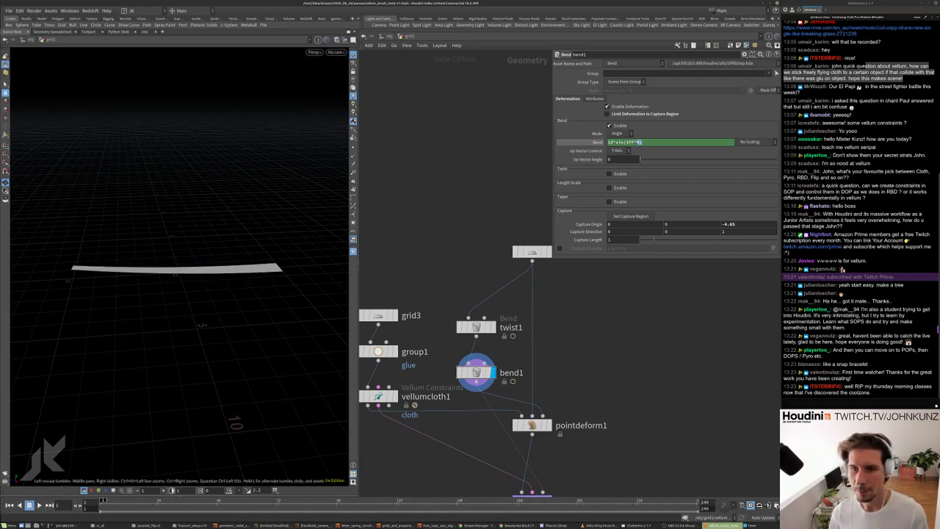
- Change the bend expression to 30*sin($FF*2) and replay the strip swinging into a ring
type("82")
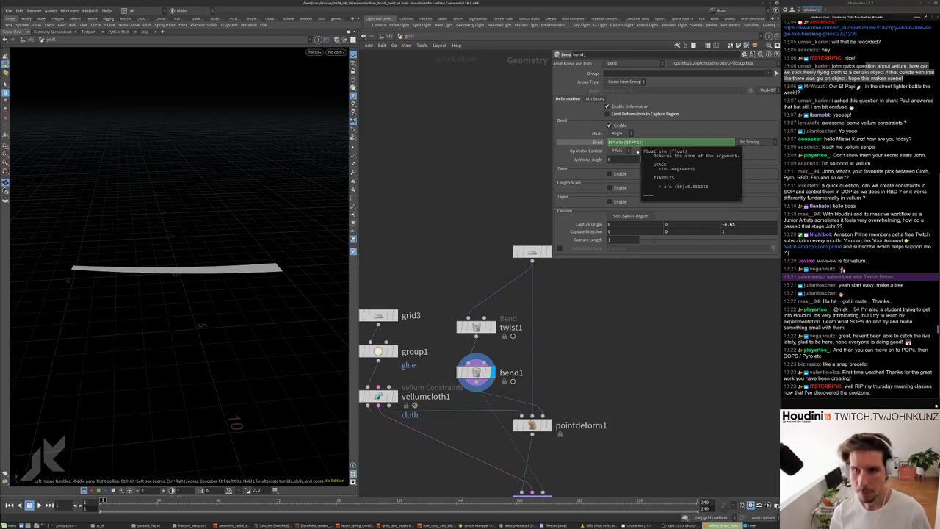
key("Return")
key("Up")
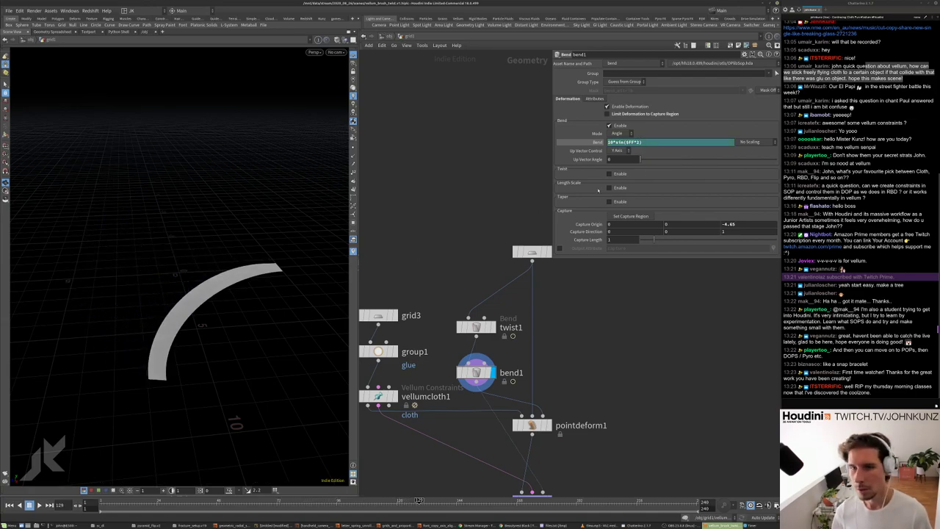
key("ctrl+Up")
left_click(609, 143)
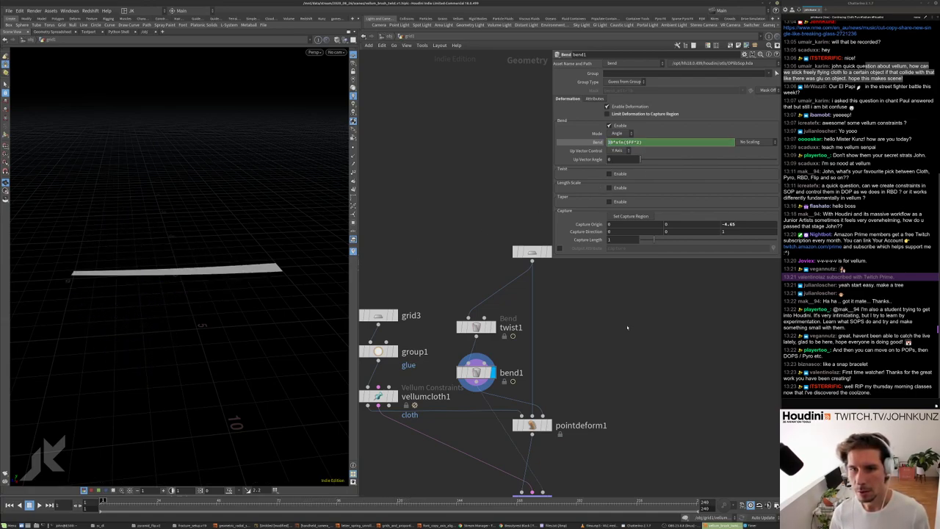
type("3")
key("Return")
key("Up")
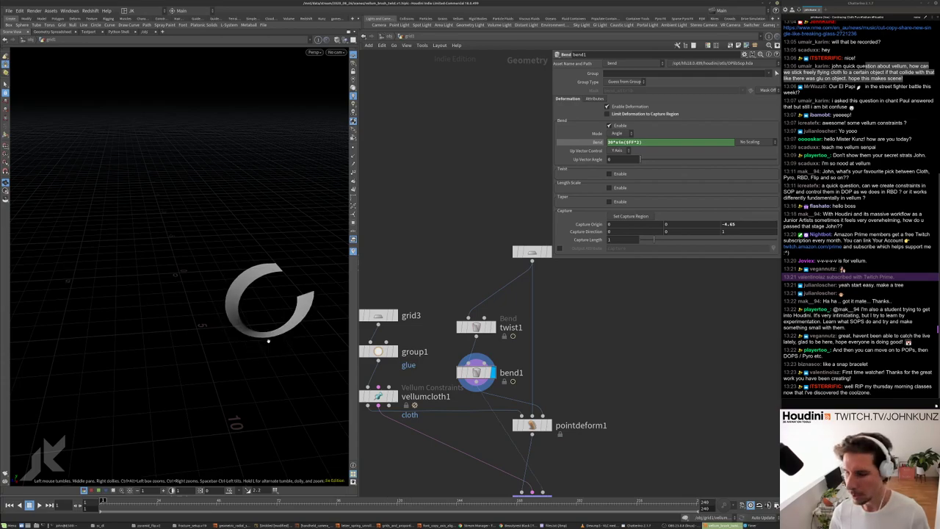
middle_click_drag(565, 399, 597, 342)
scroll(597, 341, "down", 1)
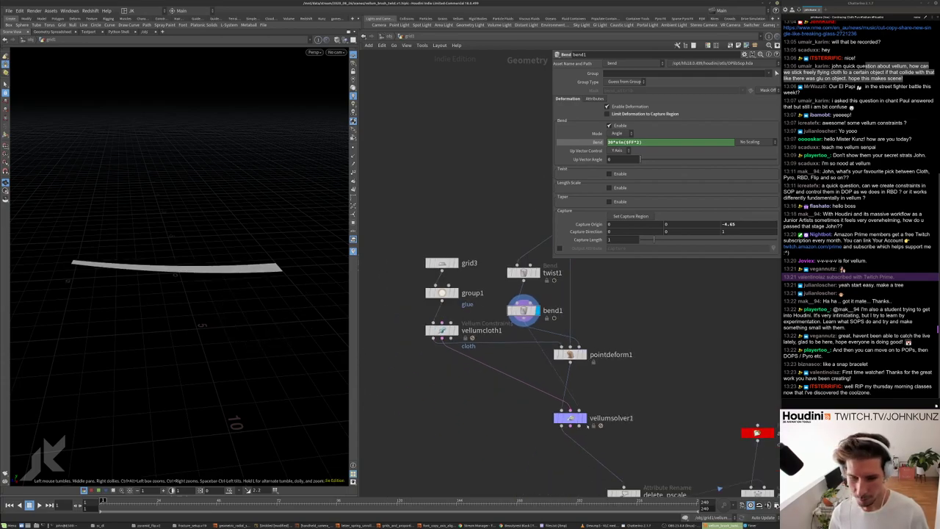
- Display vellumsolver1's simulated cloth, dolly out, and inspect vellumcloth1's Vellum Constraints parameters
left_click(582, 418)
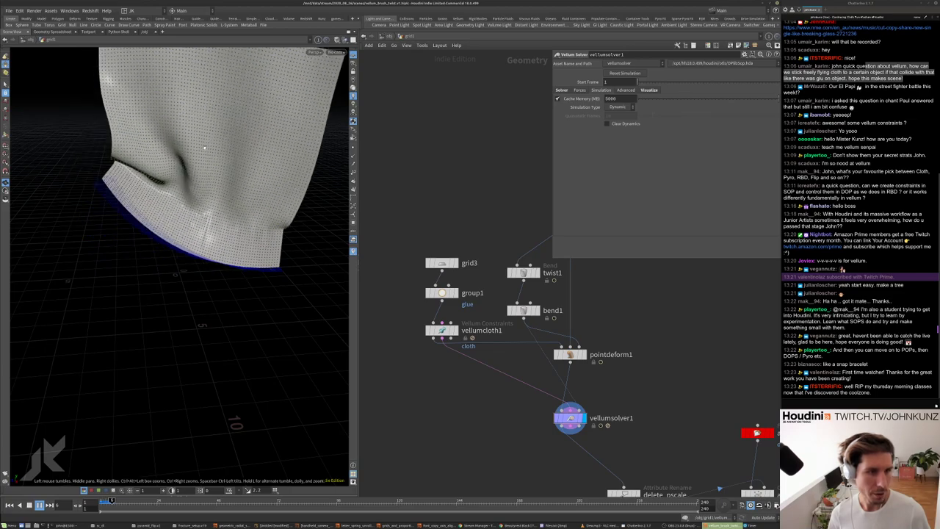
right_click_drag(217, 211, 138, 232)
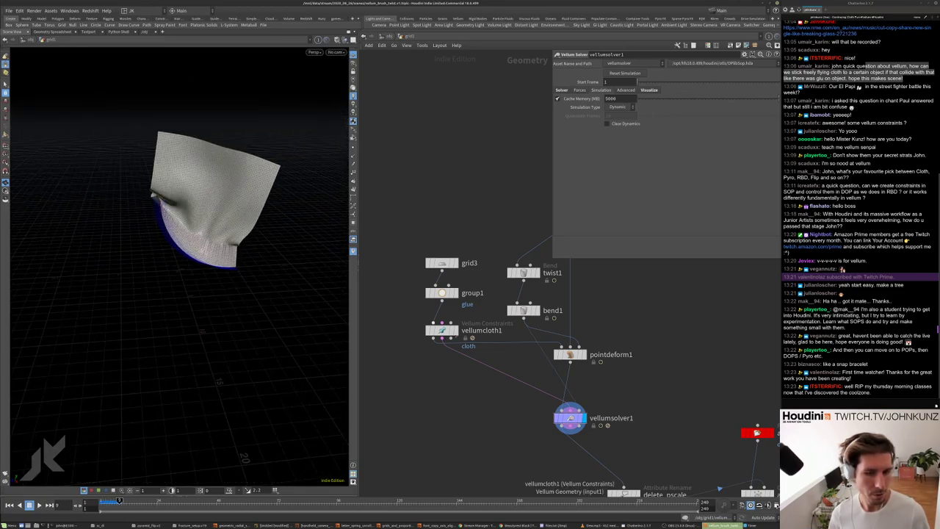
left_click(442, 330)
scroll(607, 216, "down", 2)
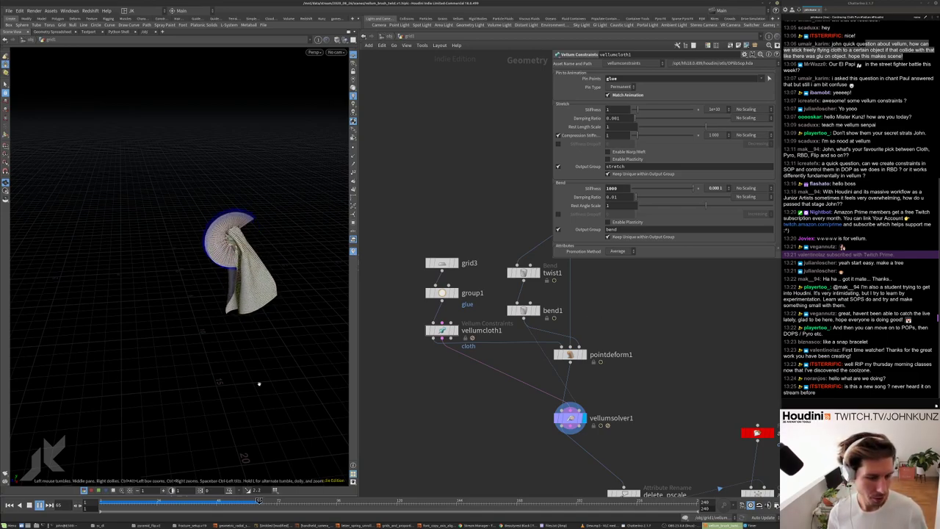
- Replay and review the cloth simulation, rewind to frame 1, and select group1
left_click_drag(219, 517, 128, 507)
key("ctrl+Up")
key("Up")
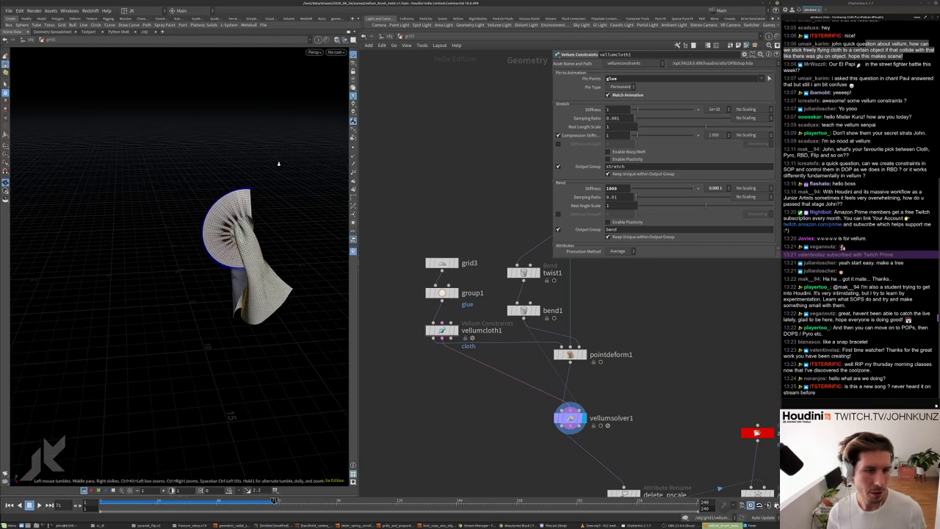
left_click_drag(279, 163, 164, 202)
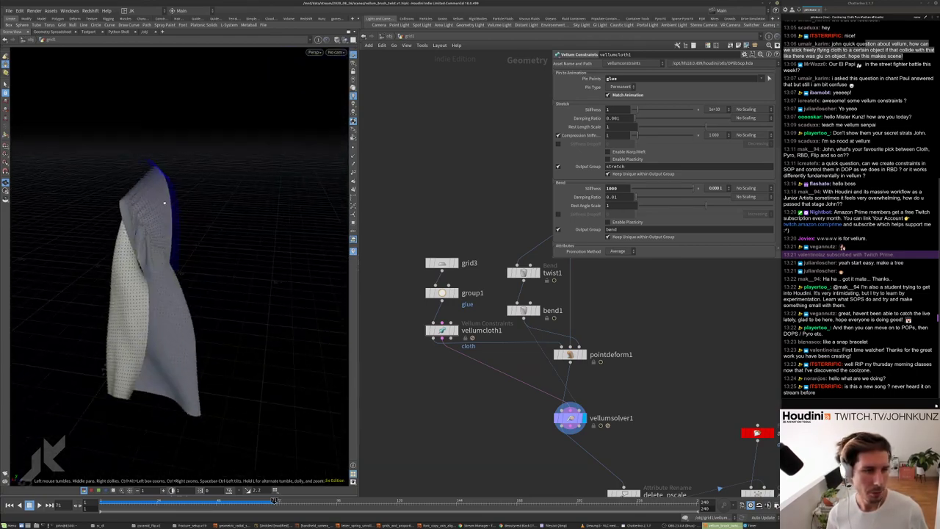
key("ctrl+Up")
key("Up")
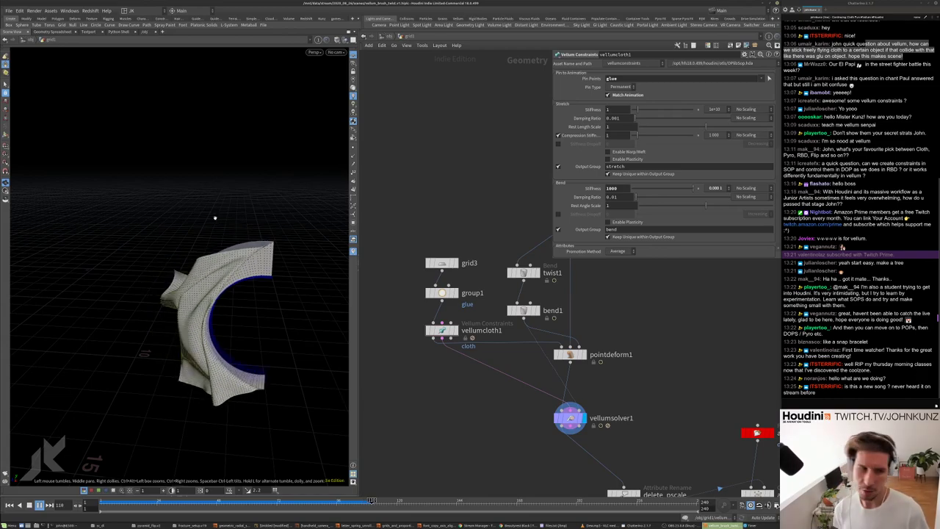
key("ctrl+Up")
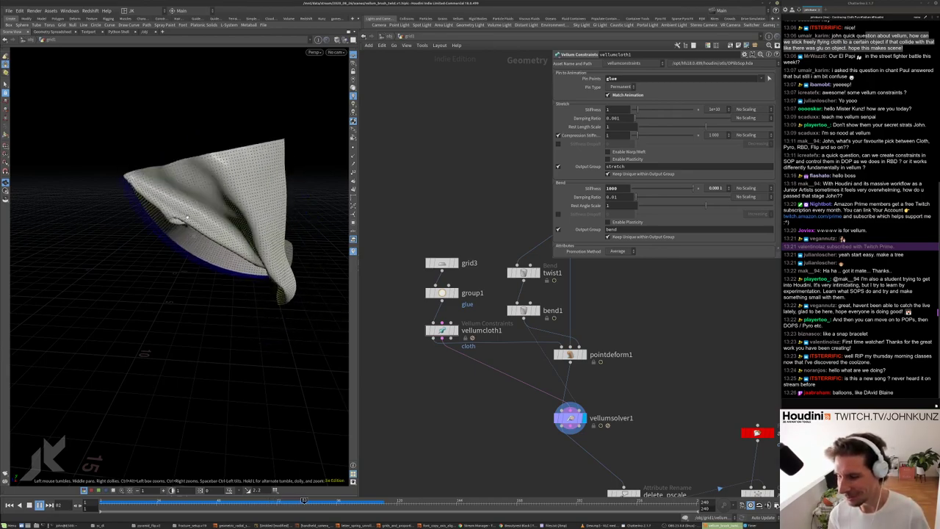
key("Down")
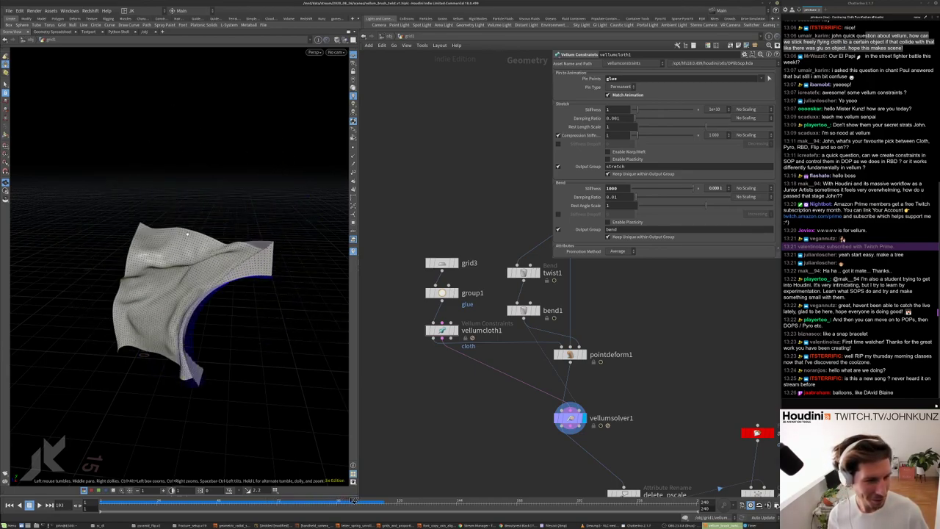
key("ctrl+Up")
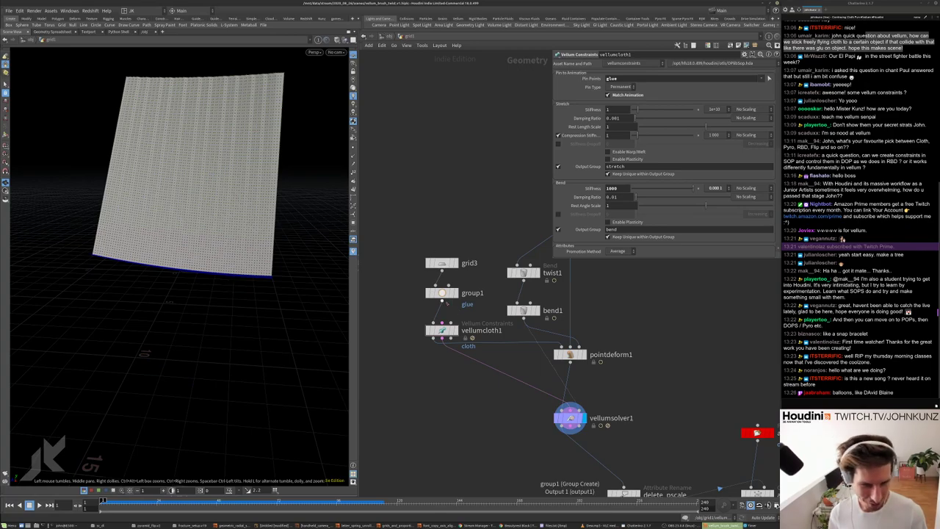
scroll(444, 296, "up", 2)
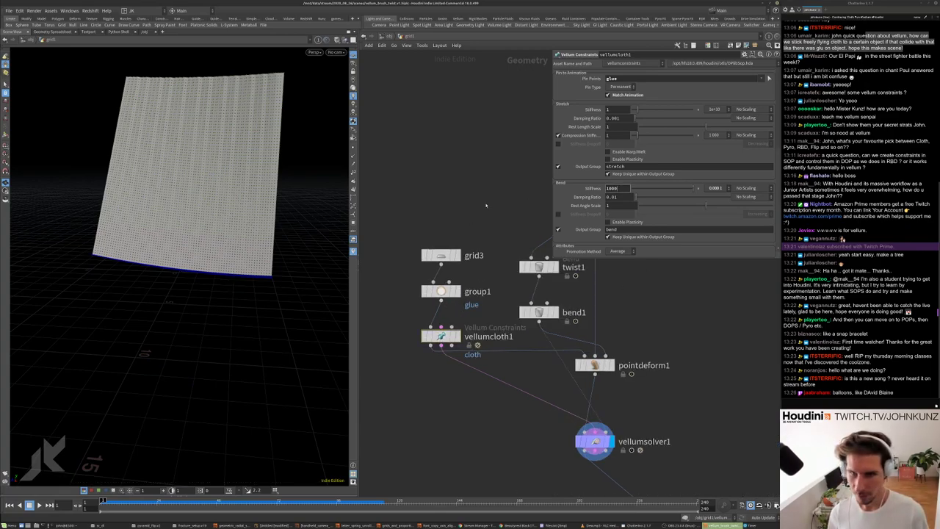
left_click(440, 291)
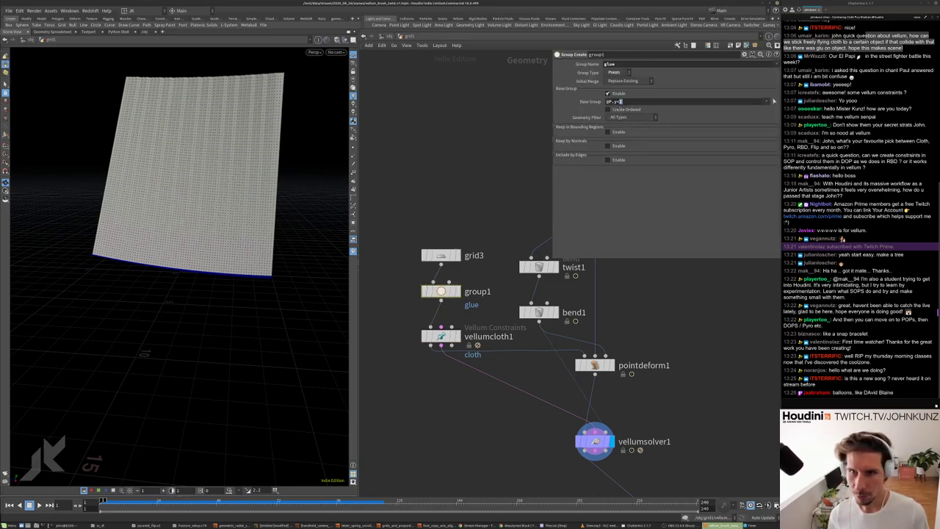
- Change group1's Base Group expression to @P.y<0.2 so only the bottom row is glued
type(".2")
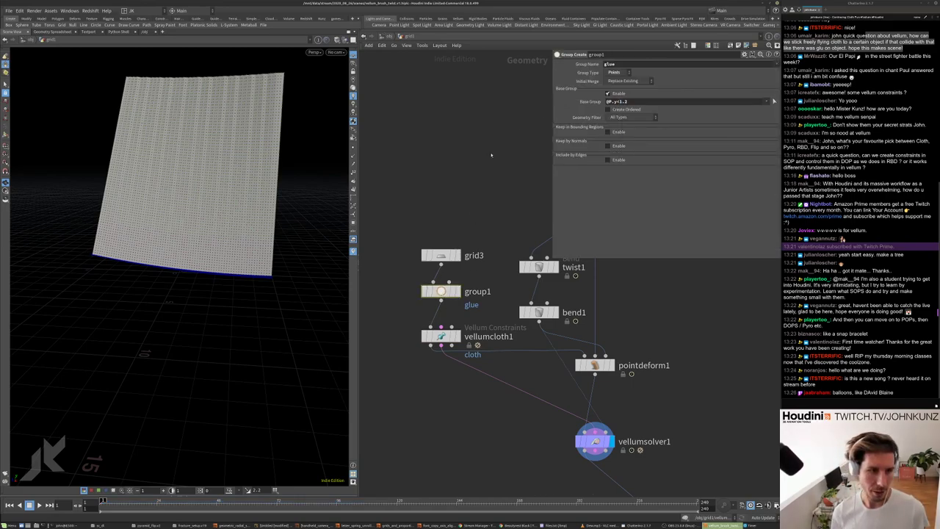
left_click(455, 291)
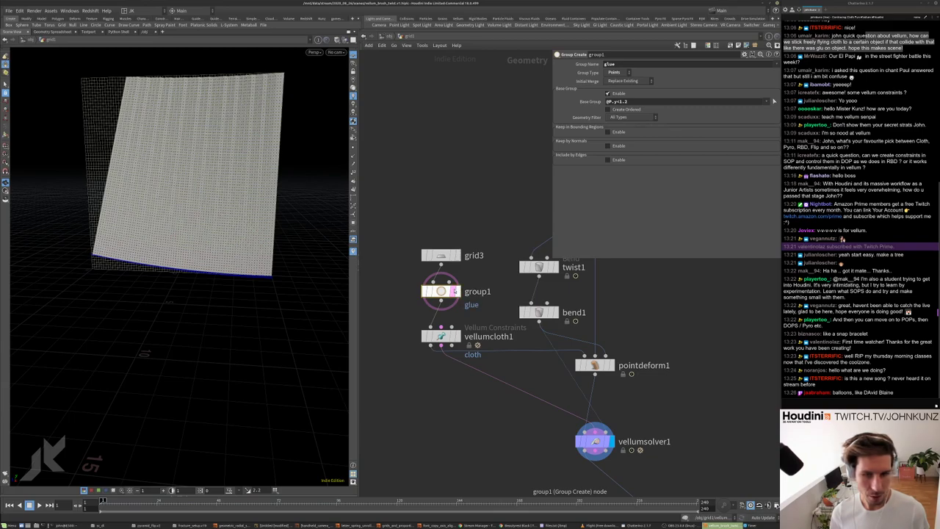
left_click(459, 291)
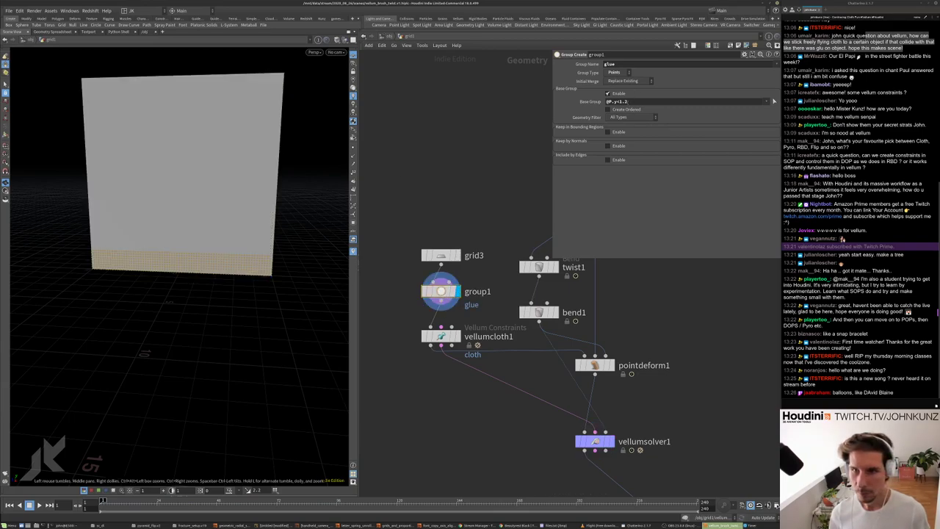
left_click(621, 102)
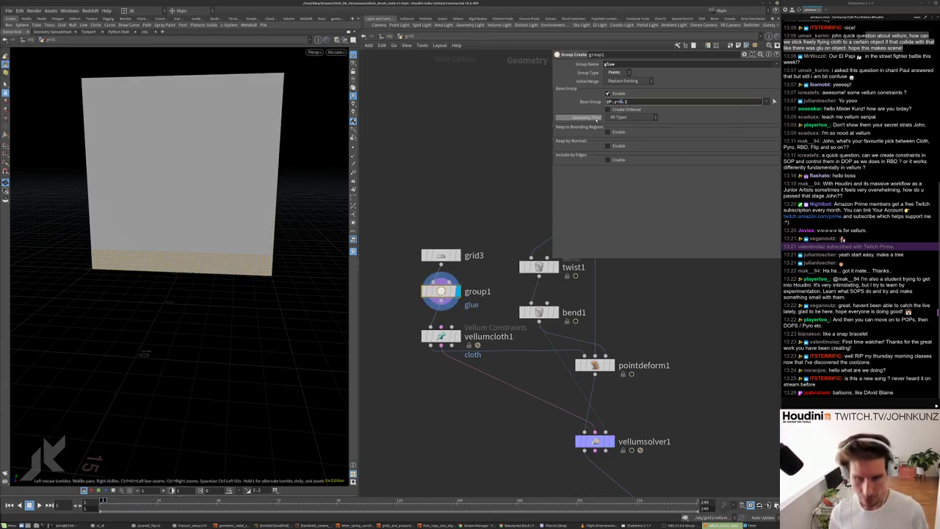
key("Return")
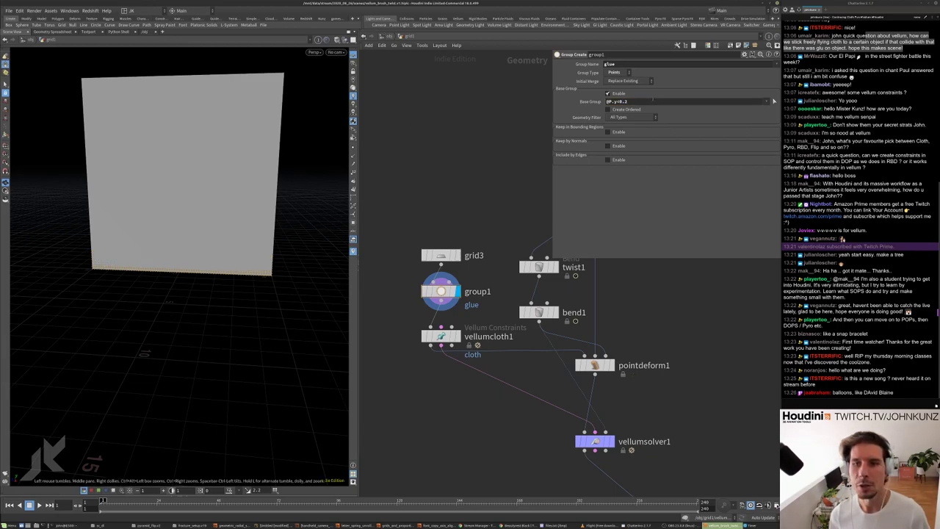
- Set grid3 to 125 rows and 125 columns, then display vellumsolver1's cloth
left_click(441, 255)
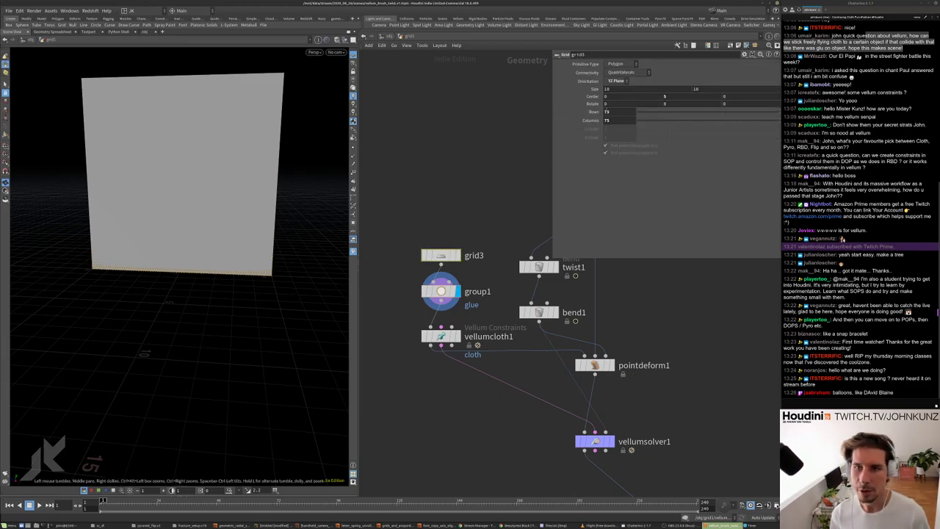
double_click(607, 112)
key("Return")
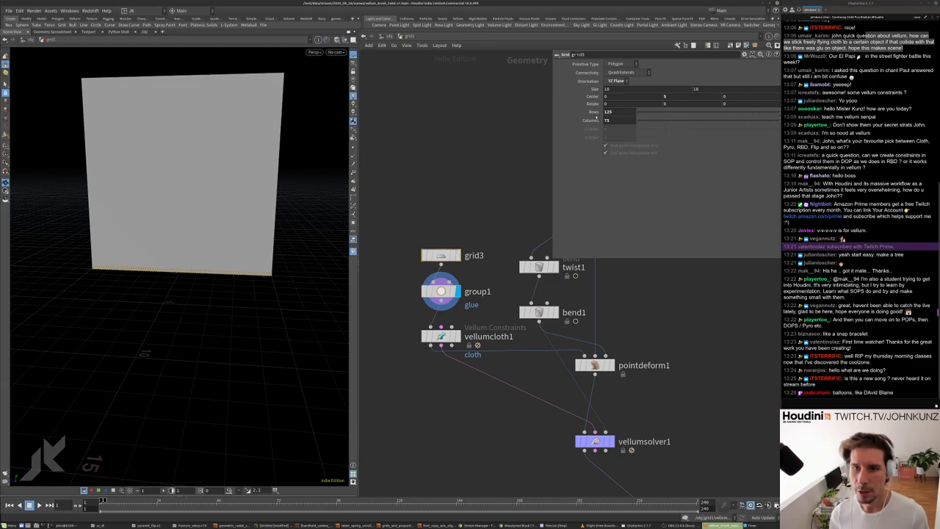
key("Tab")
type("125")
key("Return")
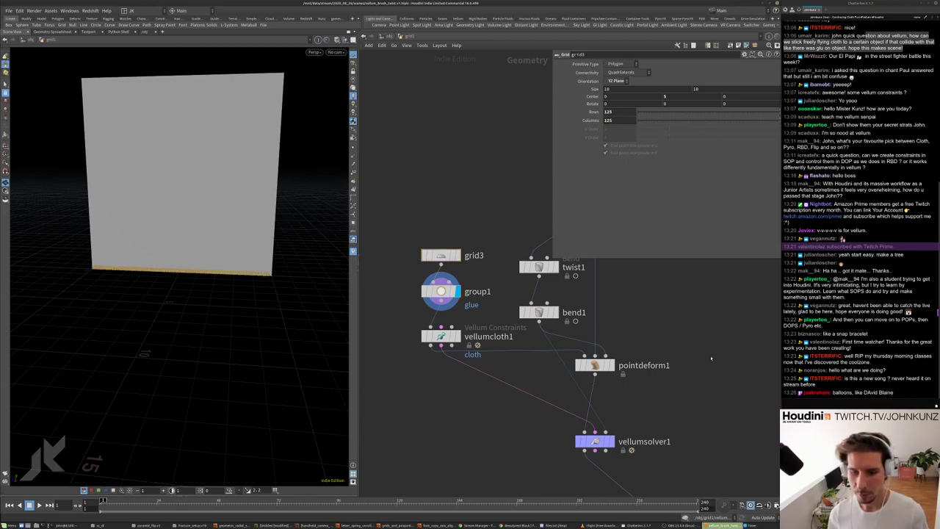
middle_click_drag(610, 446, 584, 393)
left_click(584, 391)
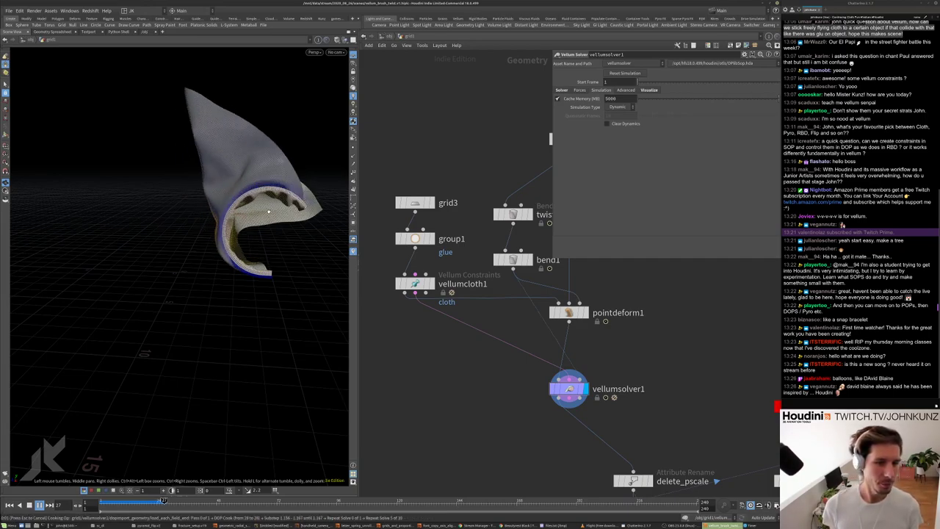
left_click_drag(249, 208, 226, 207)
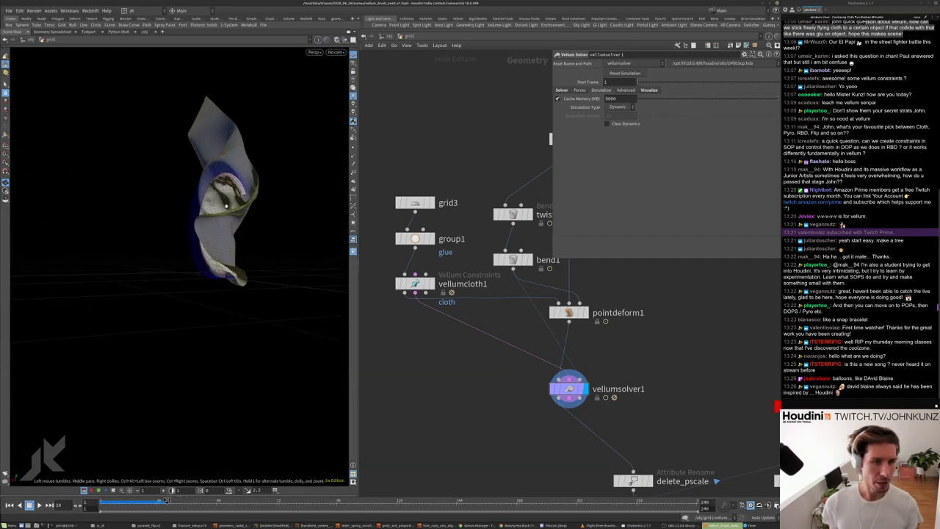
key("ctrl+Up")
key("Up")
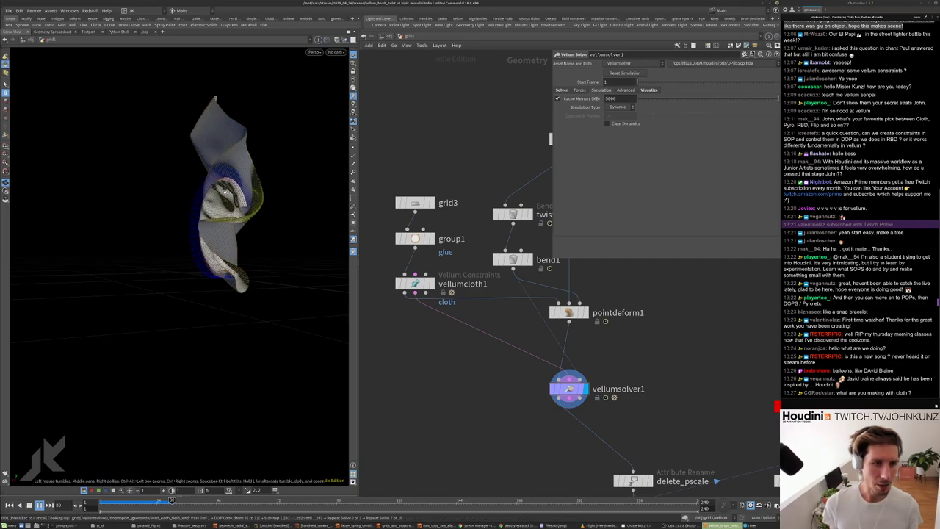
key("space+g")
mouse_move(197, 216)
left_mouse_down()
mouse_move(187, 218)
mouse_move(205, 221)
left_mouse_up()
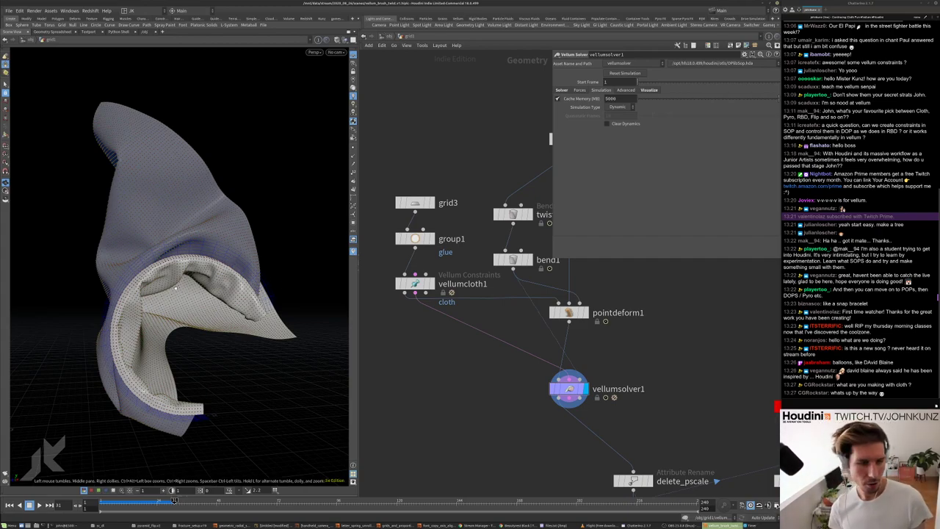
left_click_drag(210, 284, 188, 349)
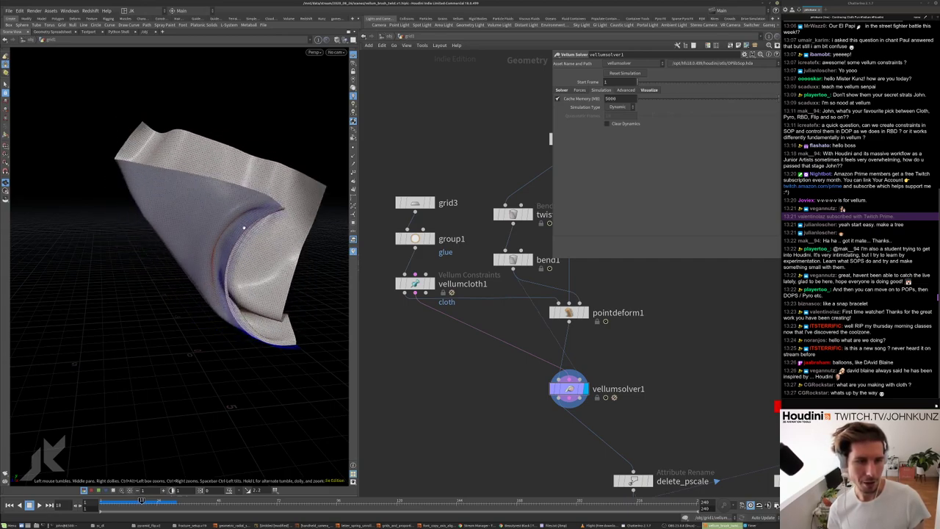
key("ctrl+Up")
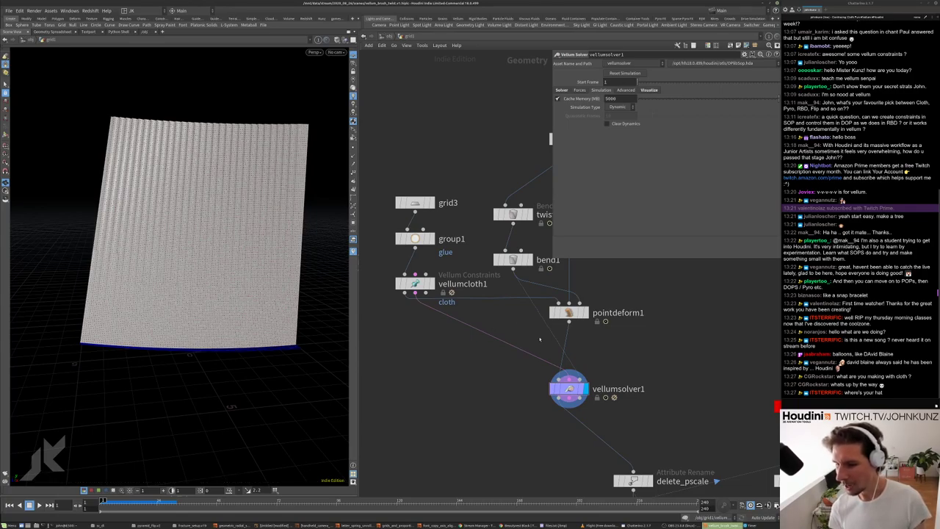
- Frame and orbit the cloth sheet, then search the node menu for 'mo' and 'tes'
scroll(676, 351, "down", 2)
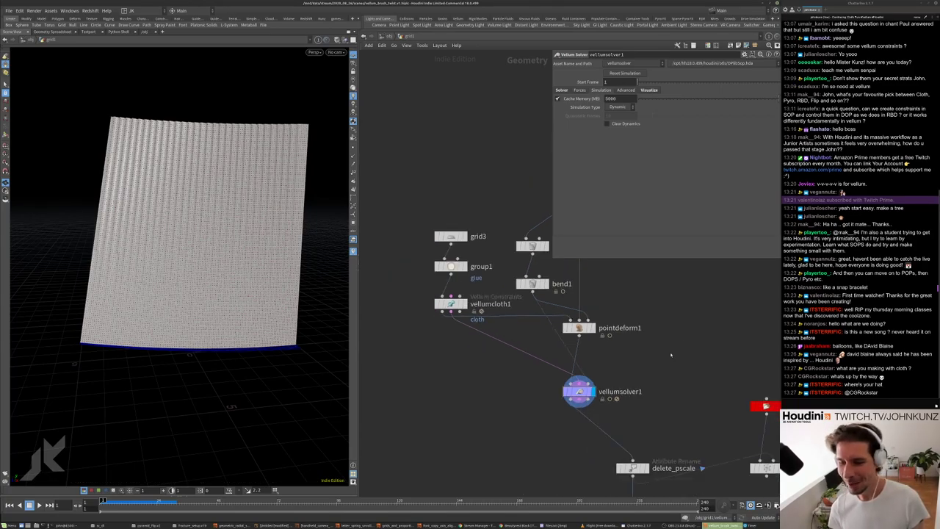
scroll(584, 351, "down", 1)
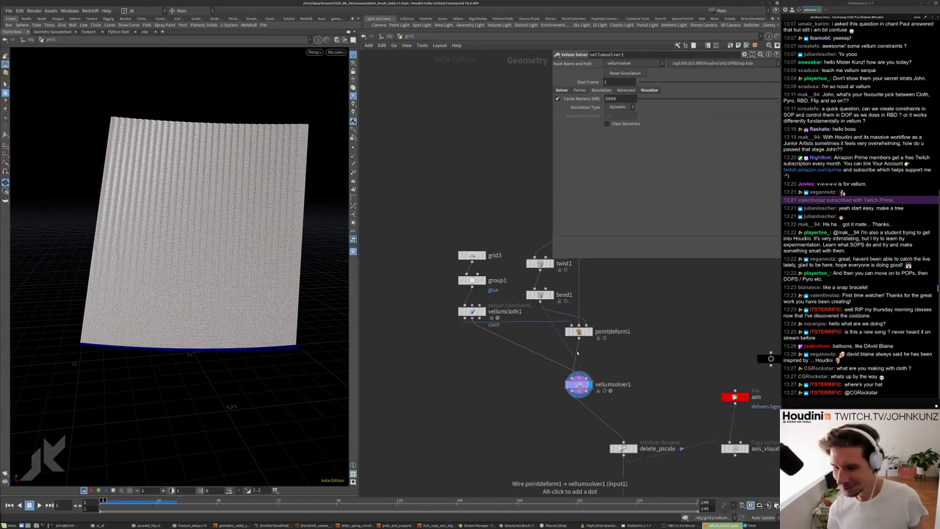
middle_click_drag(528, 352, 530, 378)
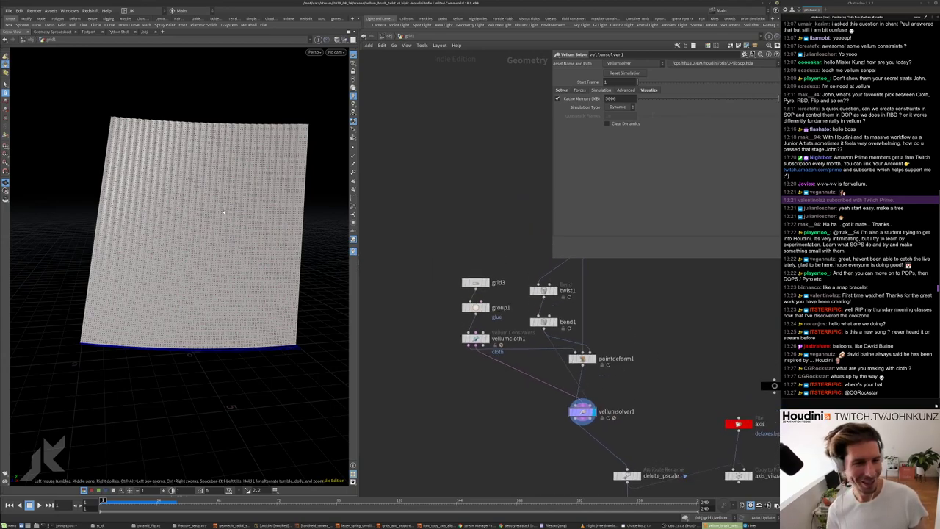
key("g")
left_click_drag(197, 199, 191, 221)
scroll(498, 300, "down", 4)
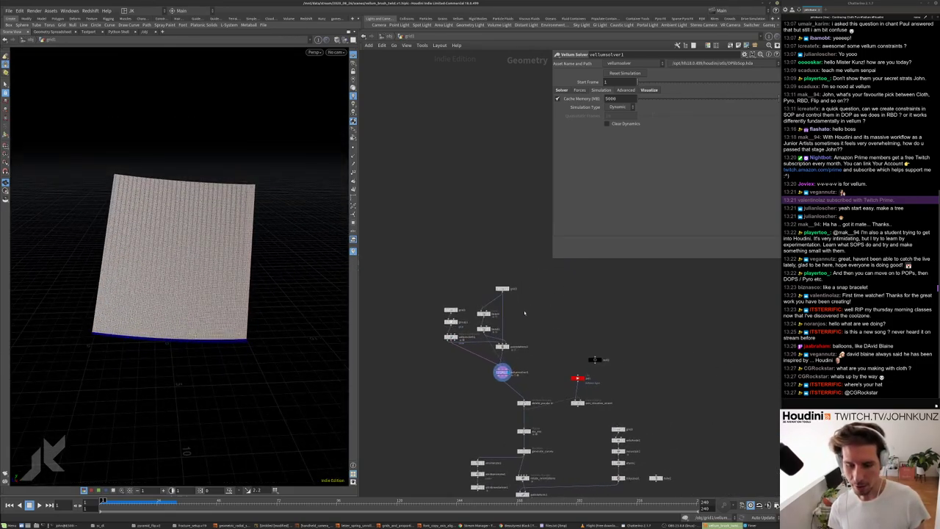
key("Tab")
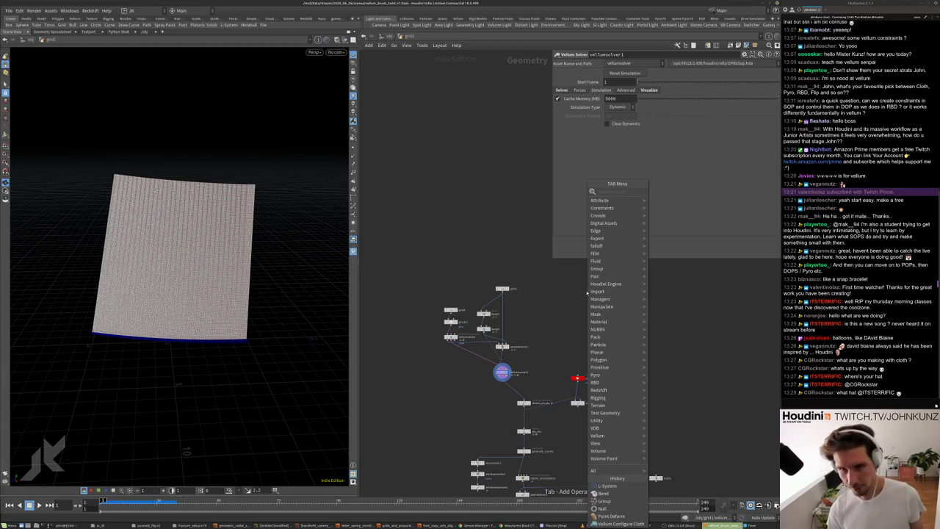
type("mo")
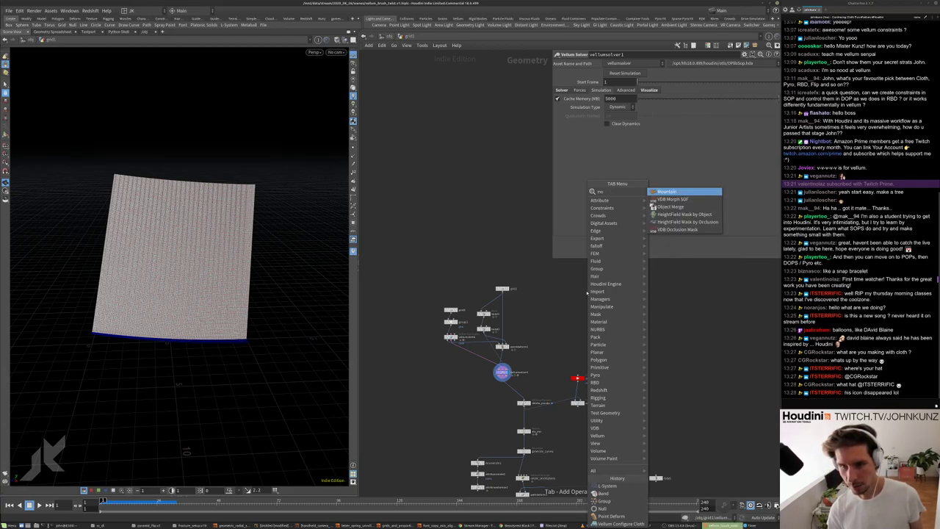
key("Escape")
key("Tab")
type("tes")
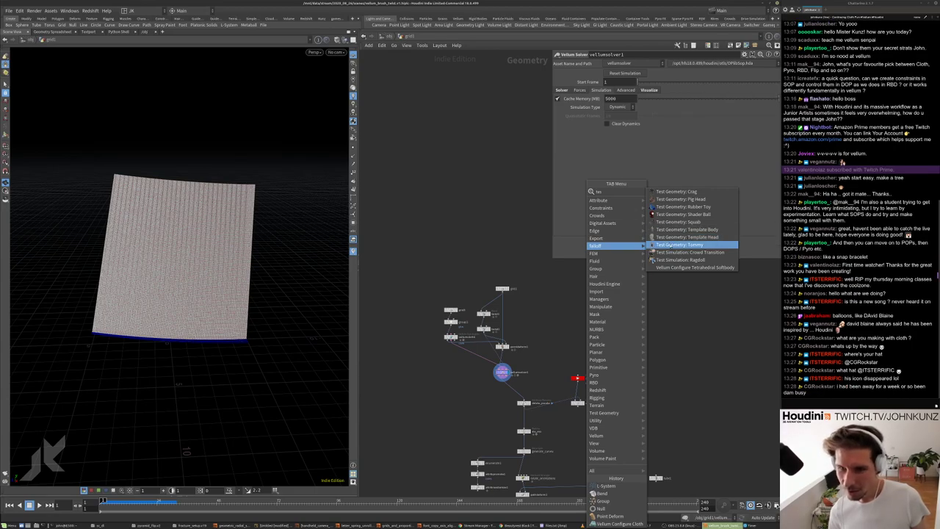
left_click(695, 267)
- Try node searches for 'sp', 'sop' and 'obj', then go up to the /obj level
key("Tab")
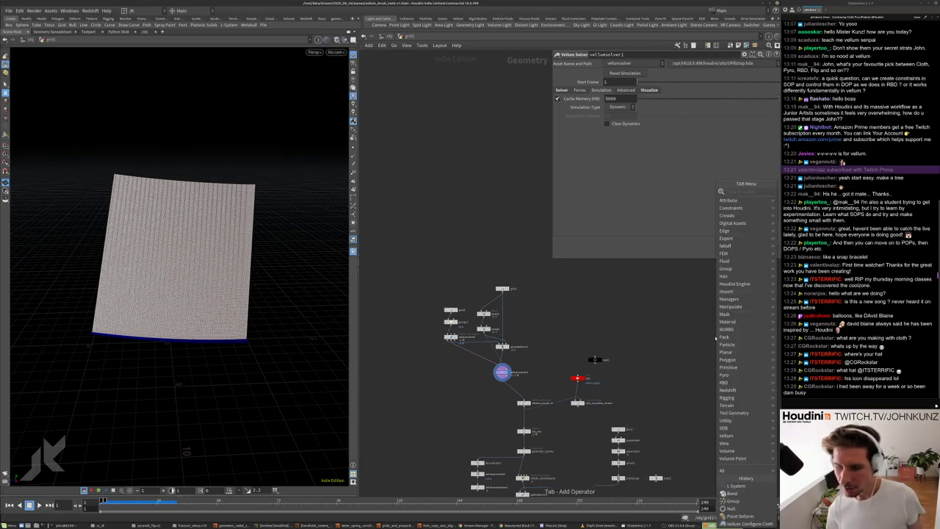
type("sp")
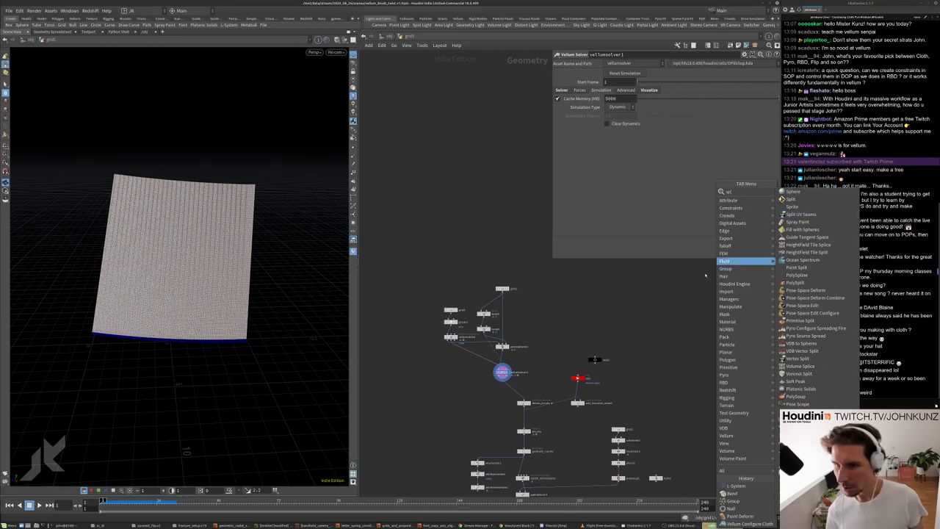
key("Escape")
key("Tab")
type("sop")
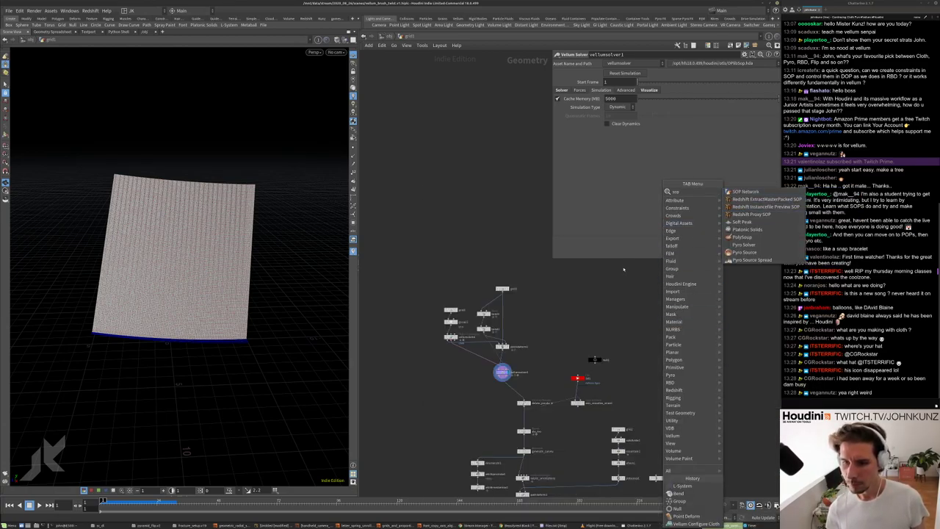
key("Escape")
key("Tab")
type("obj")
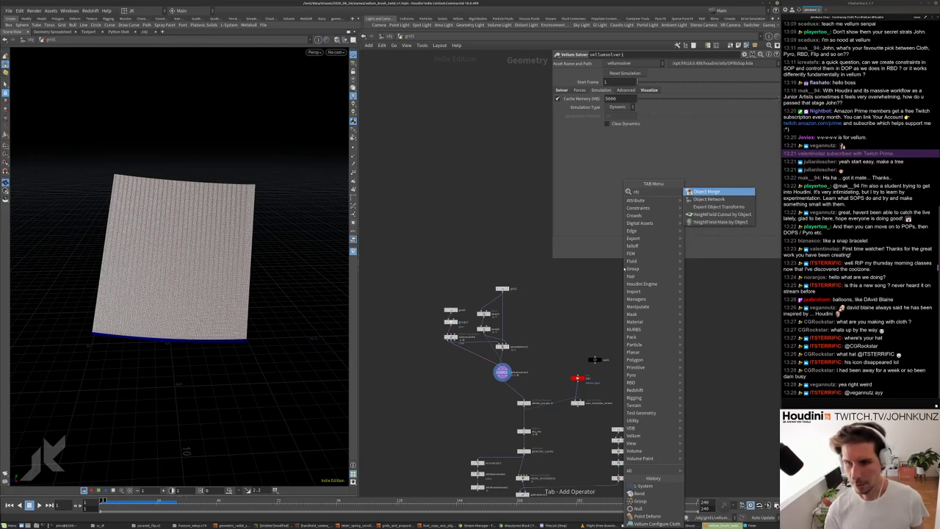
key("Escape")
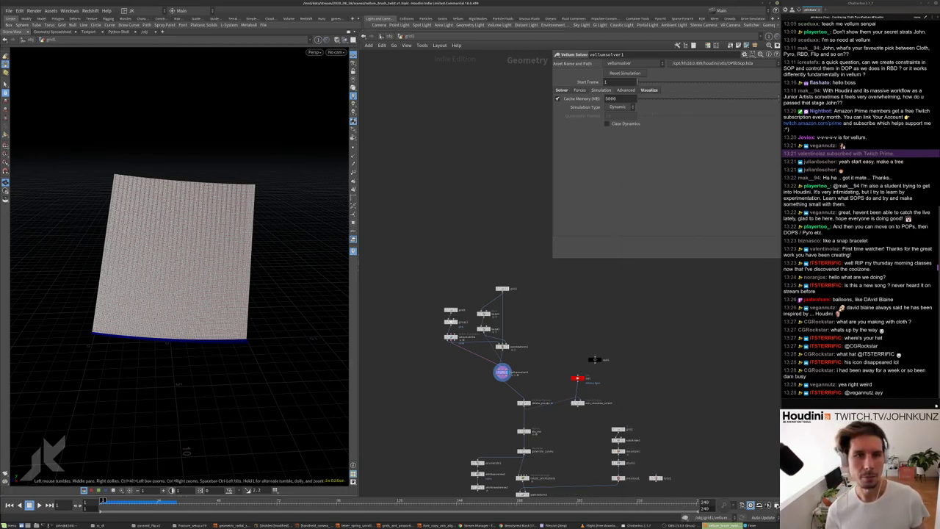
key("u")
key("Tab")
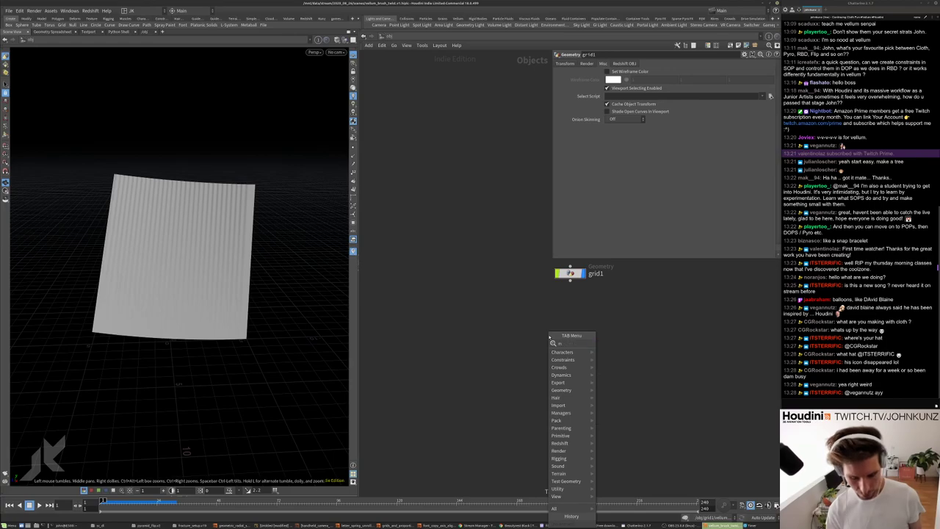
- Add a Mocap Biped 1 character, hide grid1, and set it to a travelling Zombie walk
mouse_move(562, 352)
left_click(619, 343)
left_click(630, 347)
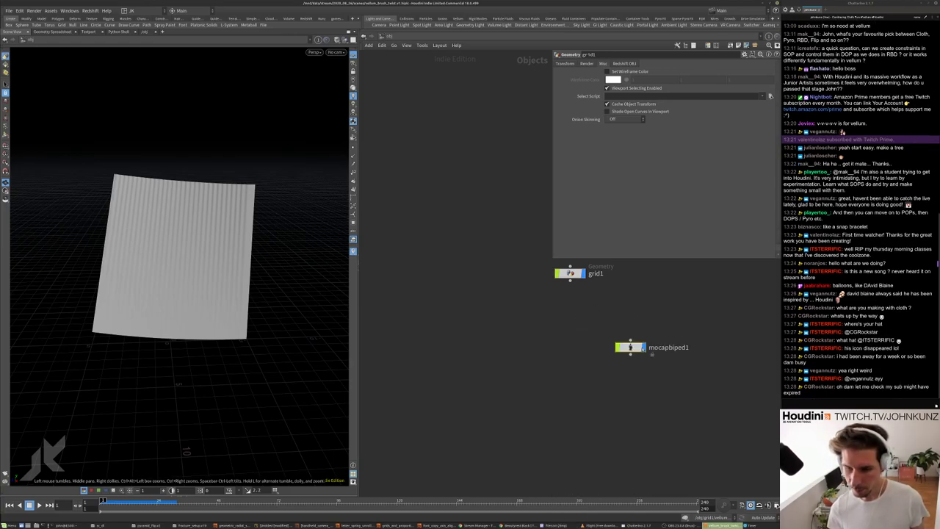
key("g")
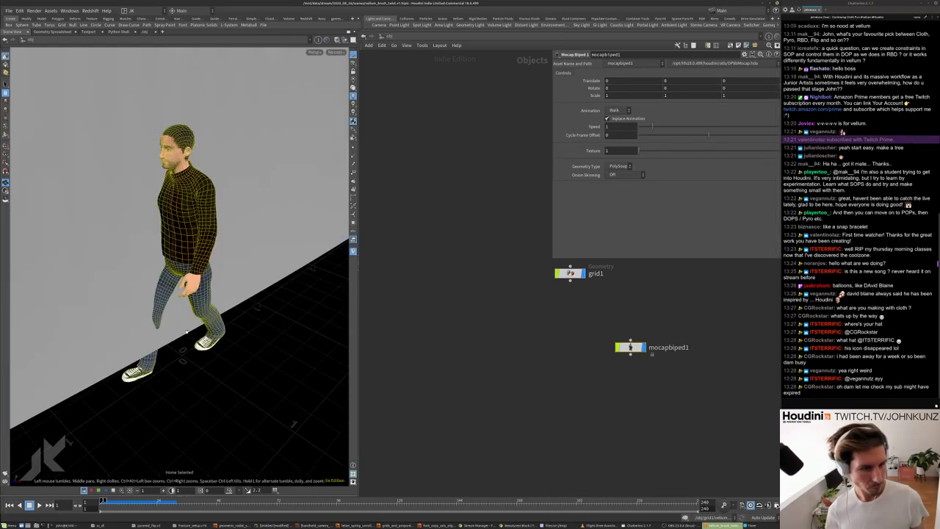
left_click(582, 273)
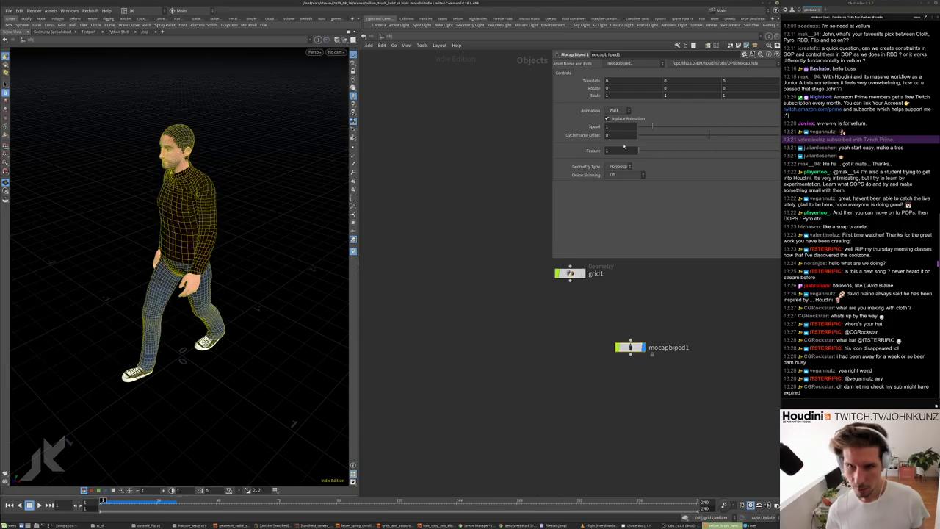
left_click(621, 118)
key("g")
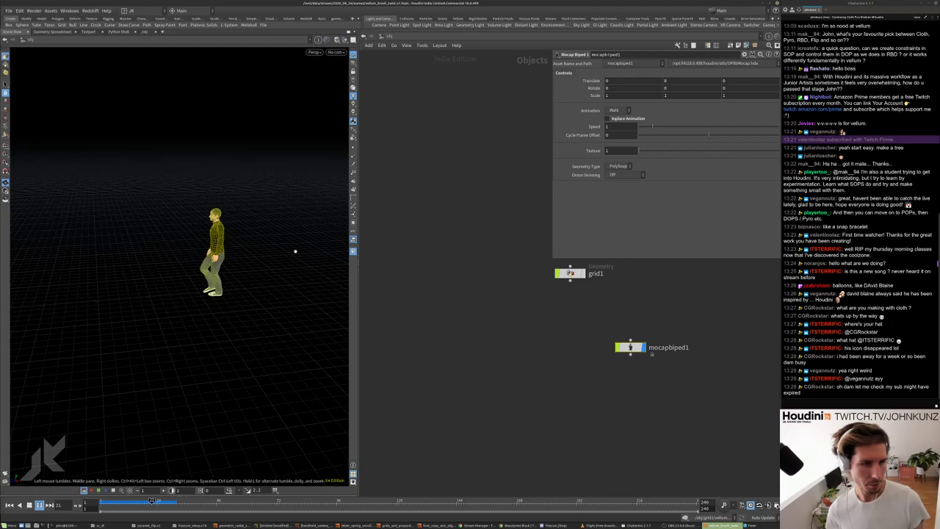
left_click(617, 111)
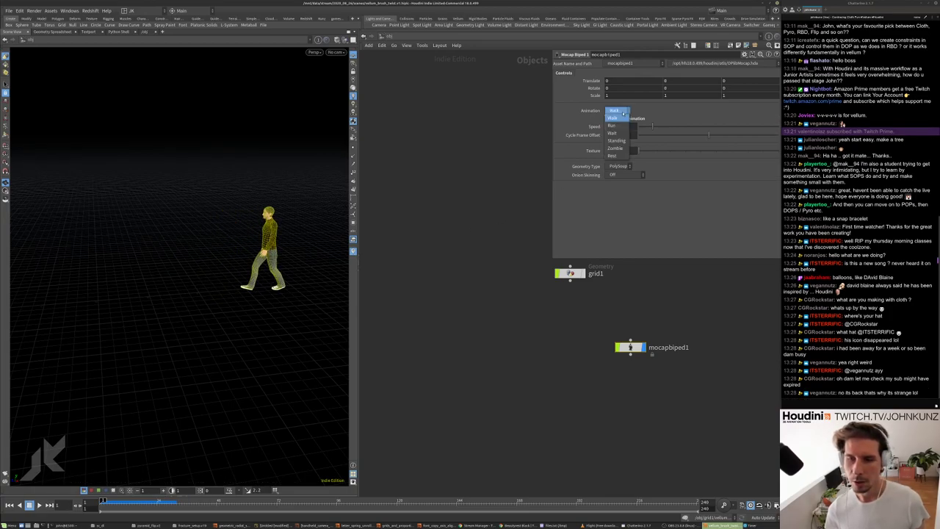
left_click(617, 149)
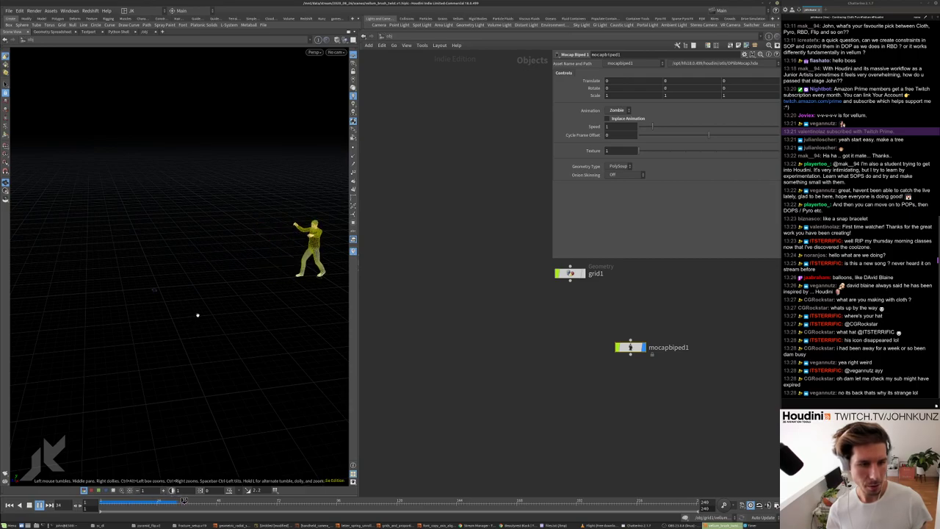
key("ctrl+Up")
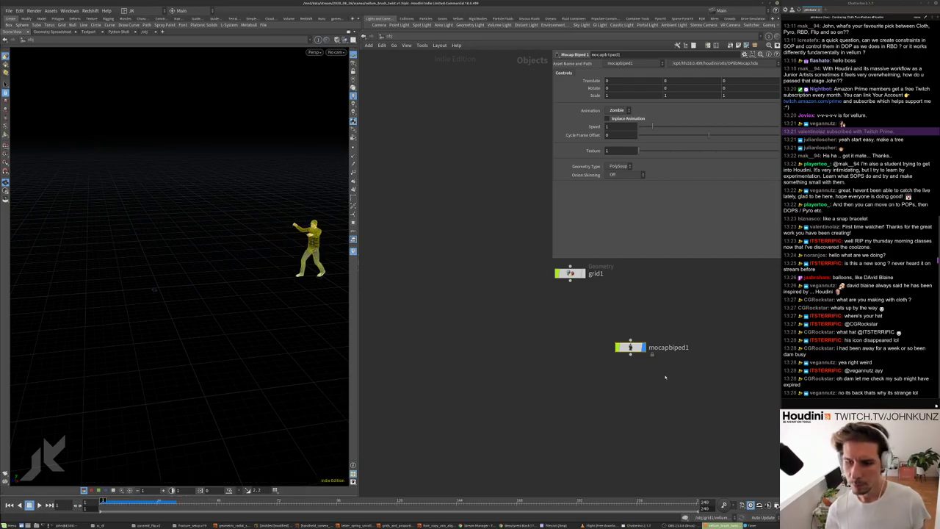
- Replace mocapbiped1 with a Mocap Biped 3 Zombie walk, Inplace Animation off, and select grid1
key("Delete")
key("Tab")
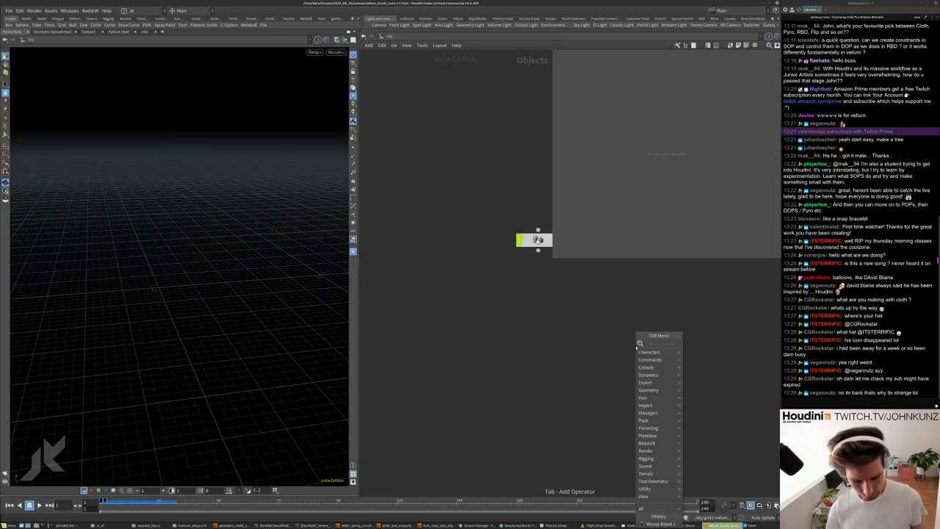
mouse_move(649, 352)
left_click(725, 366)
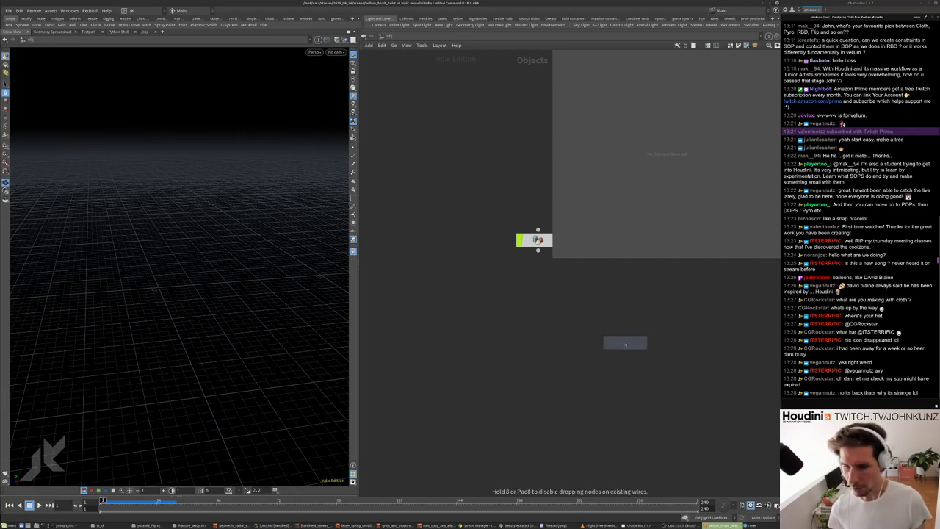
left_click(625, 342)
left_click(610, 115)
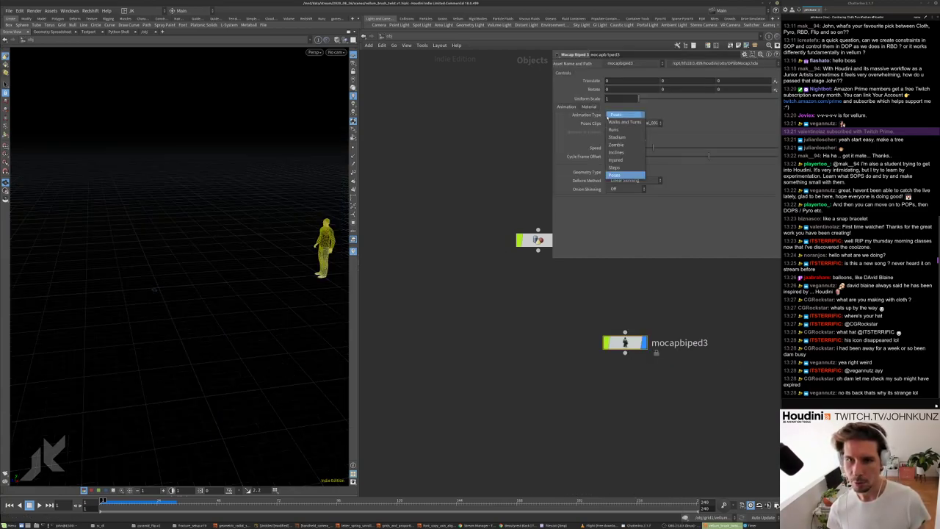
left_click(616, 145)
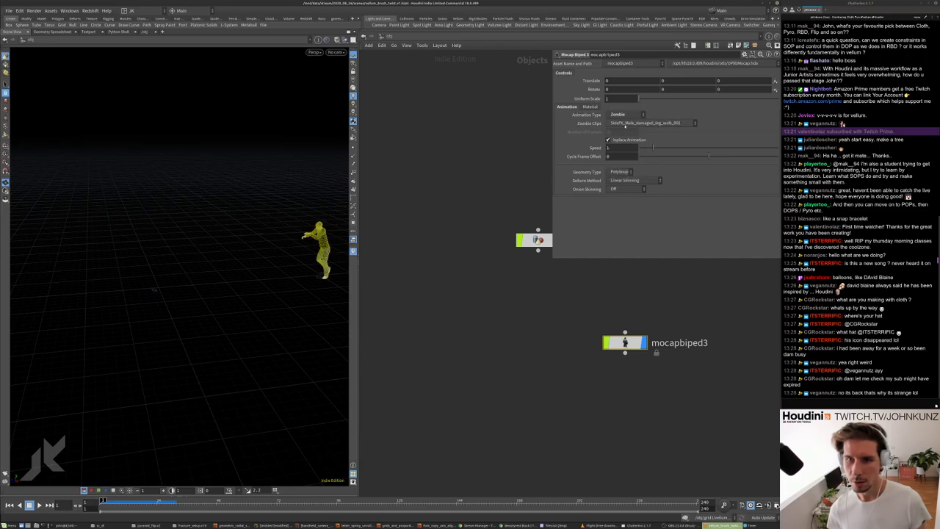
left_click(608, 140)
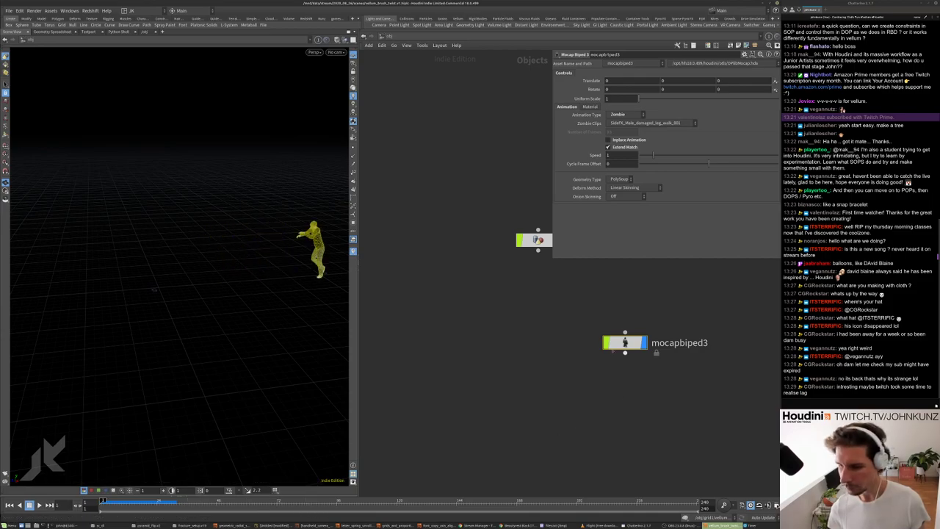
middle_click_drag(584, 325, 524, 375)
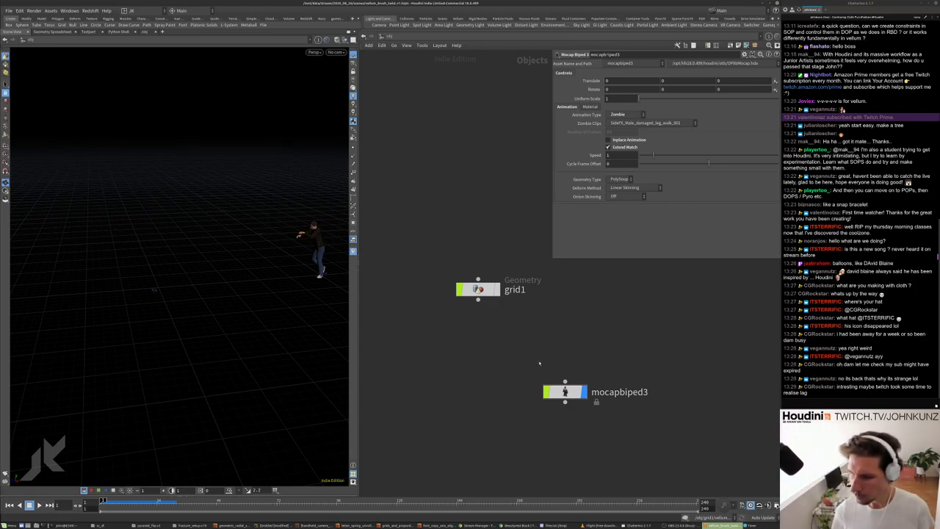
scroll(529, 373, "up", 2)
scroll(528, 373, "down", 1)
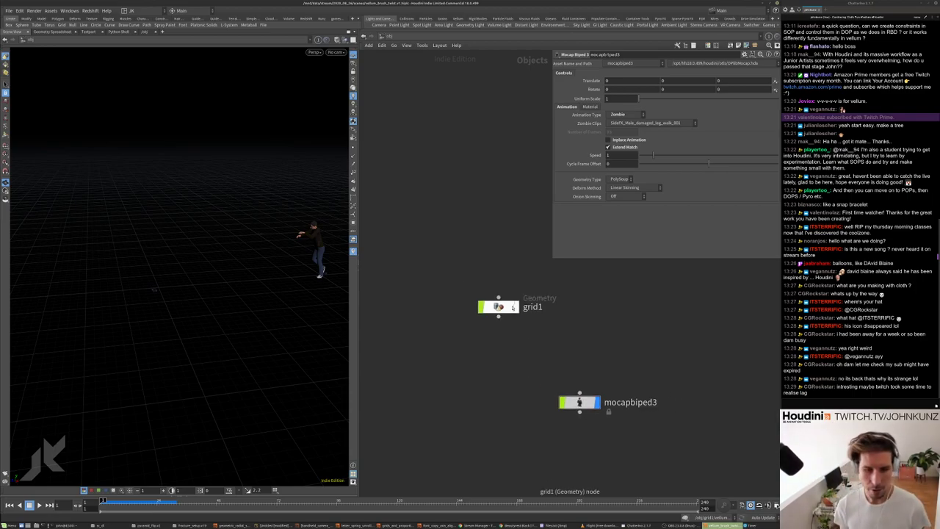
left_click(501, 307)
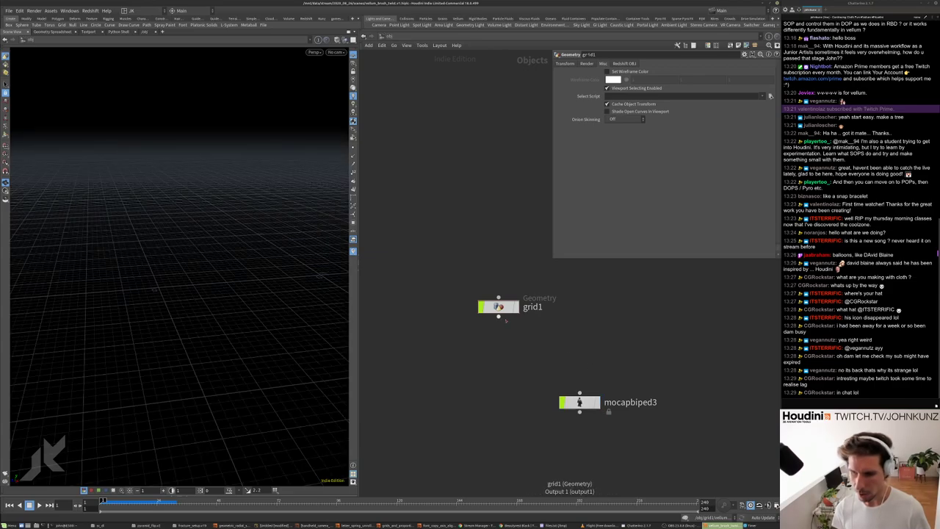
- Dive into grid1, recentre on vellumsolver1, and frame the cloth sheet head-on in the viewport
double_click(498, 307)
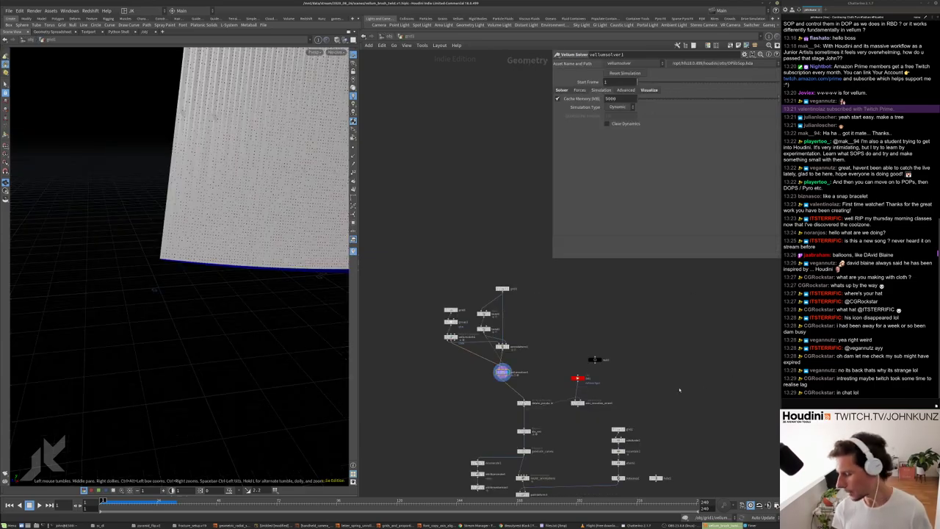
scroll(494, 377, "up", 5)
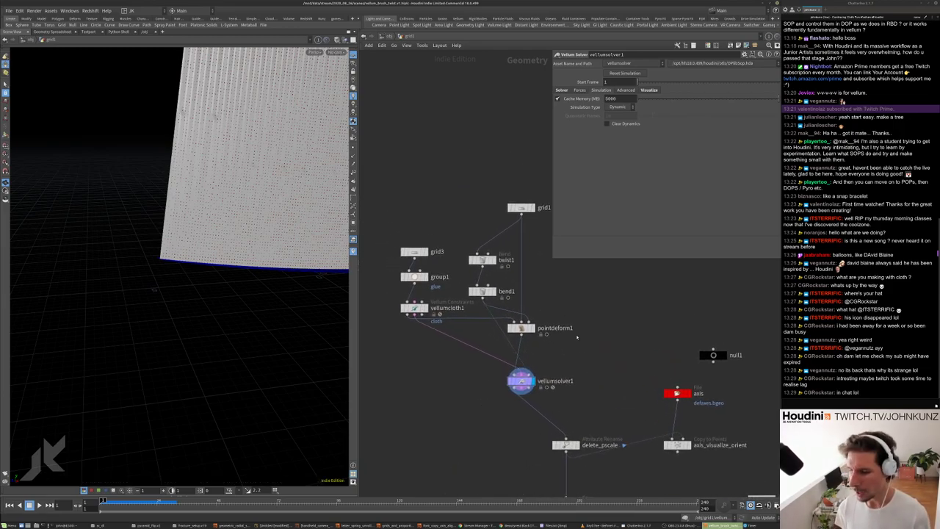
scroll(581, 330, "down", 2)
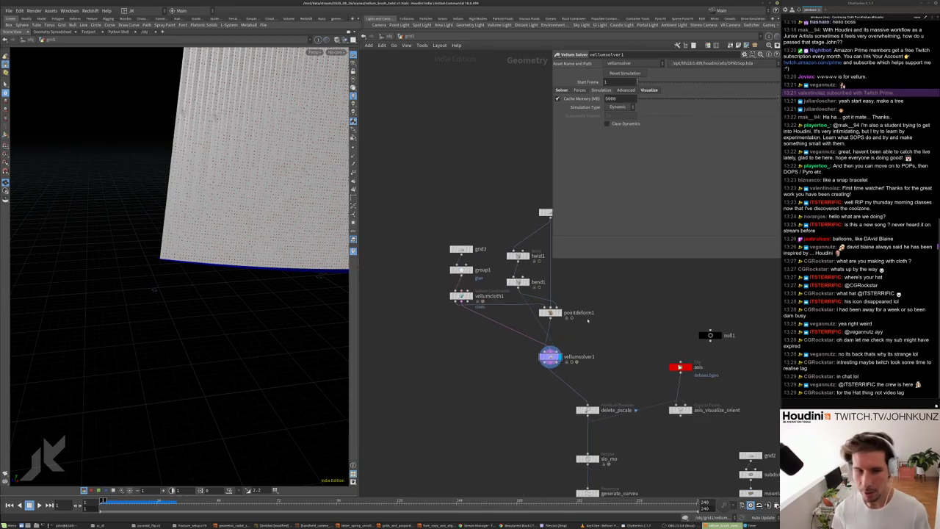
middle_click_drag(588, 320, 538, 367)
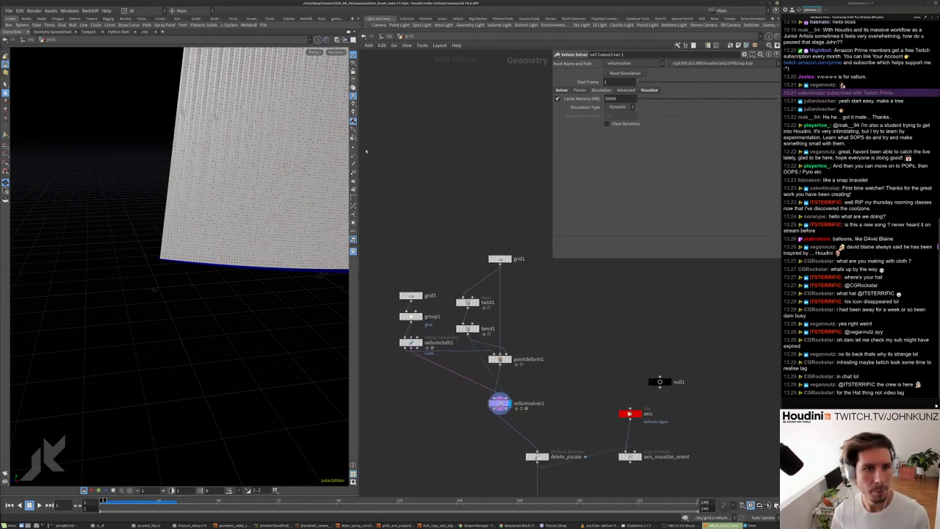
key("space+h")
left_click_drag(216, 95, 215, 164, "space")
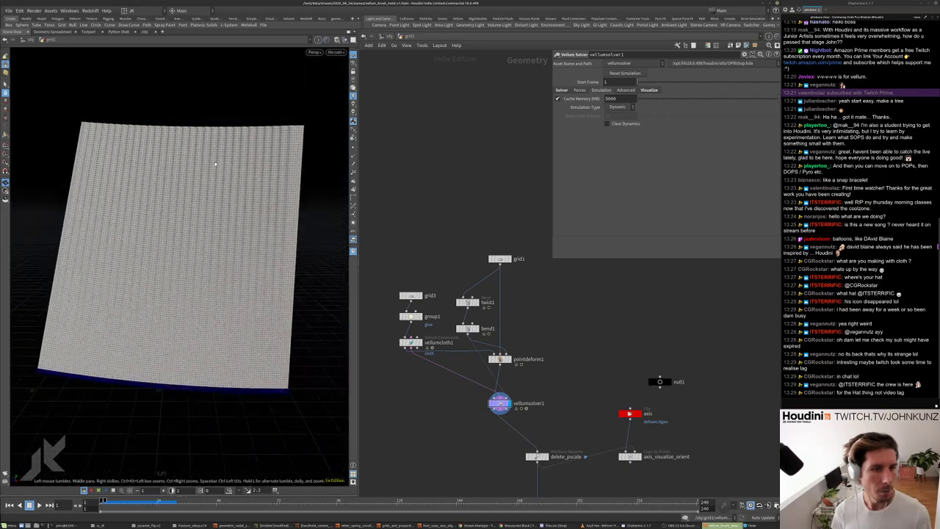
scroll(498, 363, "down", 2)
- Add an Object Merge node to the grid1 network via an 'obje' search
middle_click_drag(402, 350, 582, 344)
key("Tab")
type("obje")
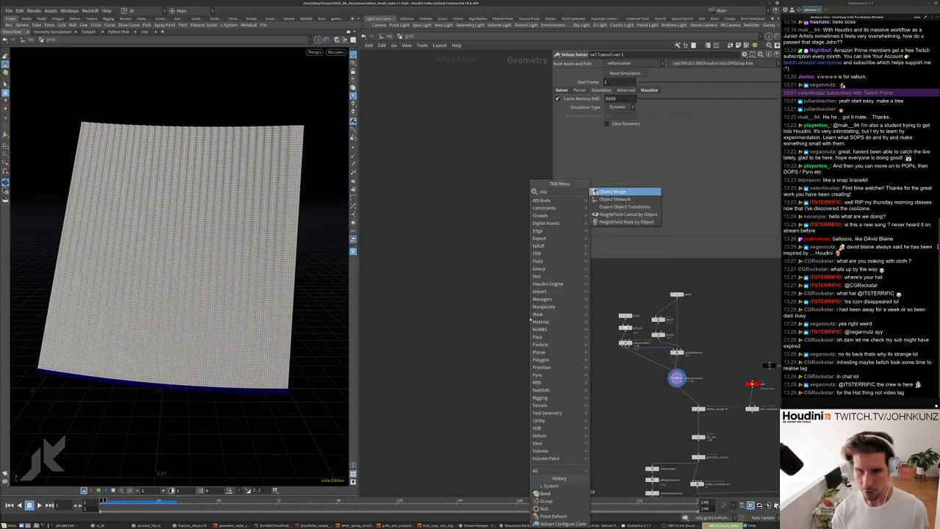
key("Return")
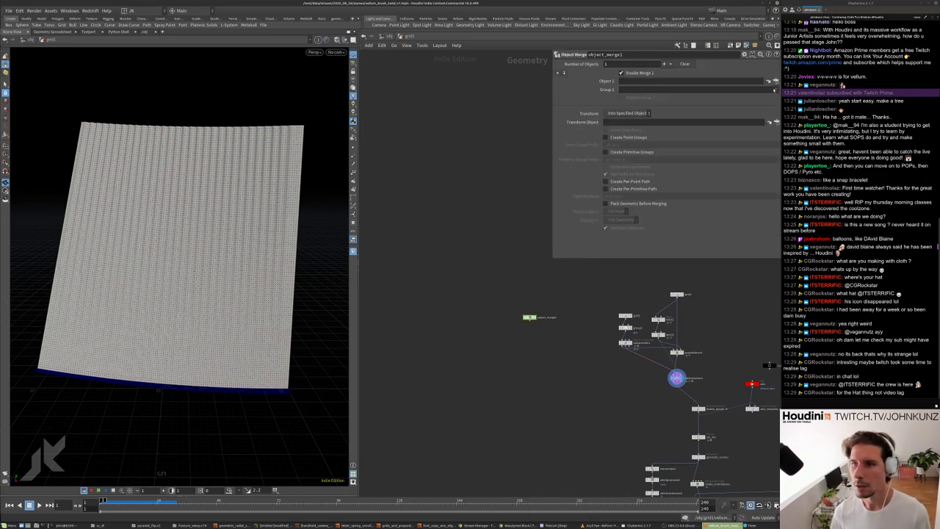
- Point object_merge1 at mocapbiped3/geo_skin/skin_geo_deform and display it in the viewport
left_click(773, 81)
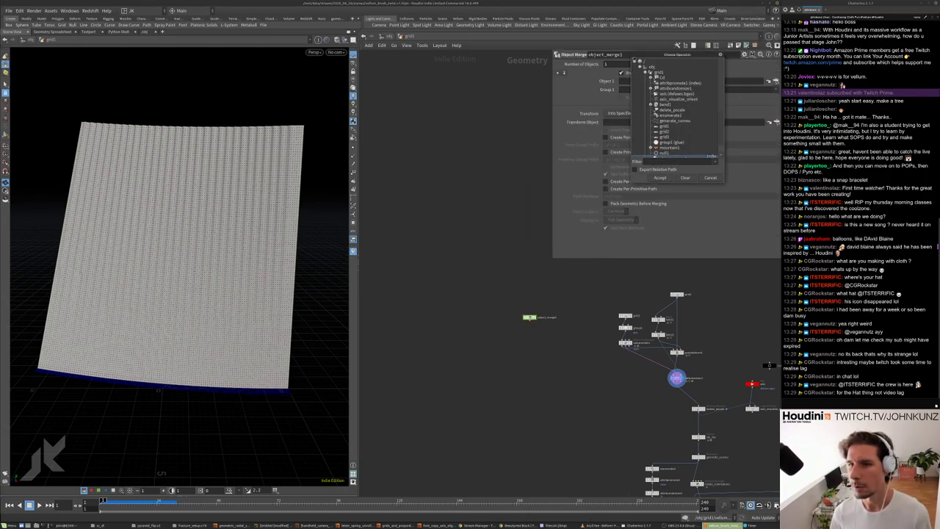
left_click(606, 91)
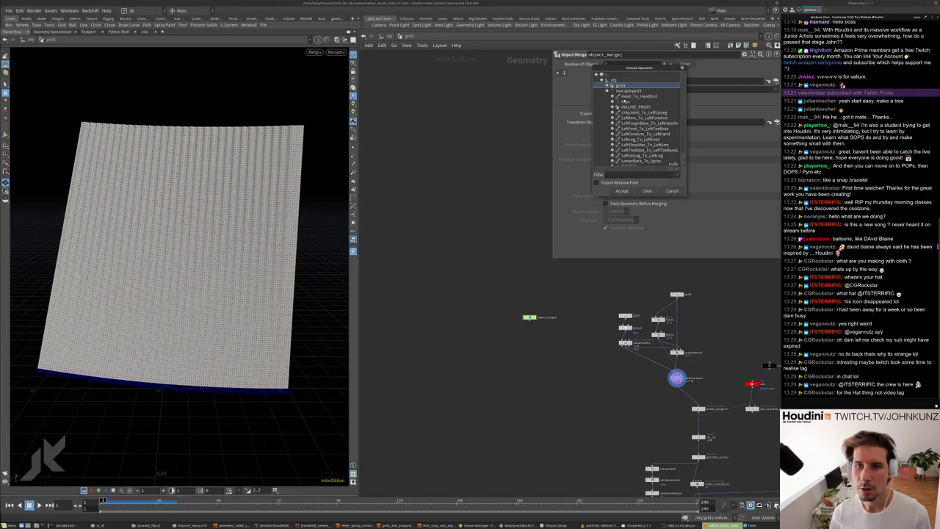
left_click(612, 107)
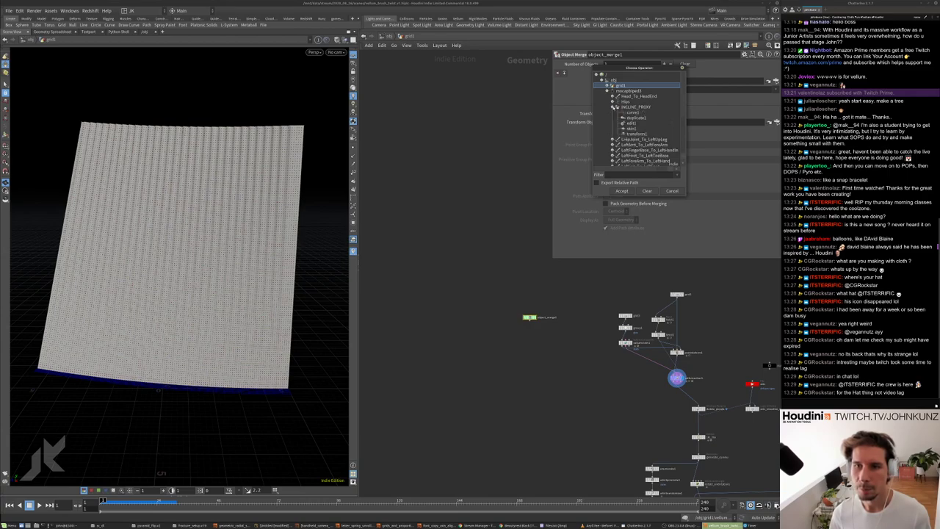
scroll(639, 121, "down", 5)
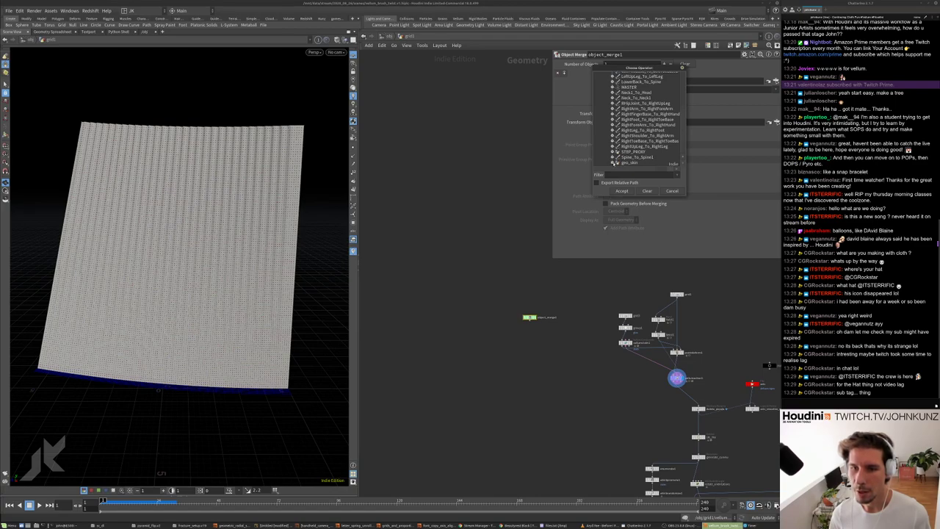
left_click(613, 162)
left_click(632, 158)
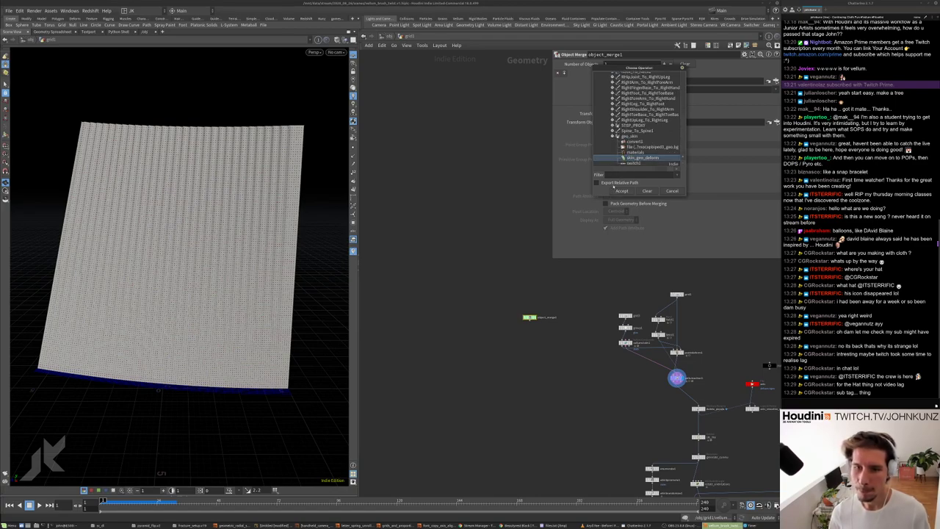
left_click(622, 191)
scroll(526, 312, "up", 3)
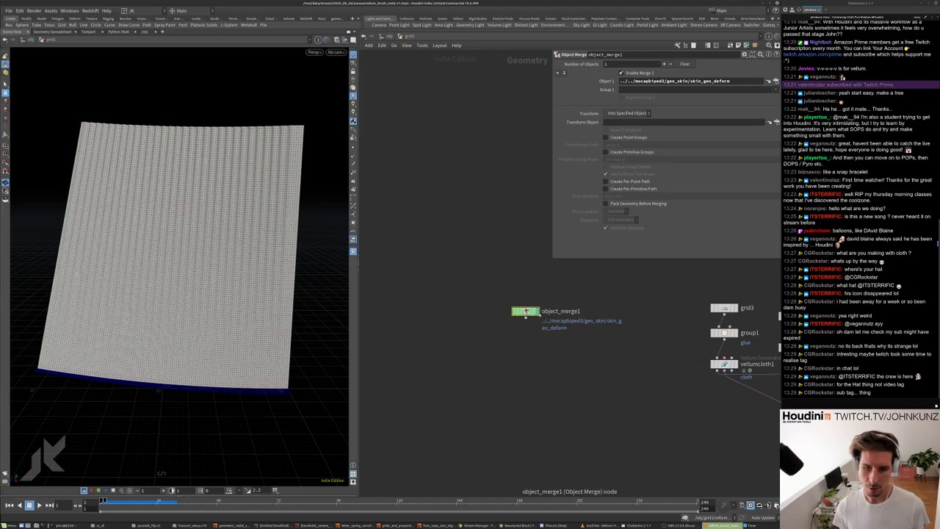
left_click(536, 312)
left_click_drag(526, 312, 471, 300)
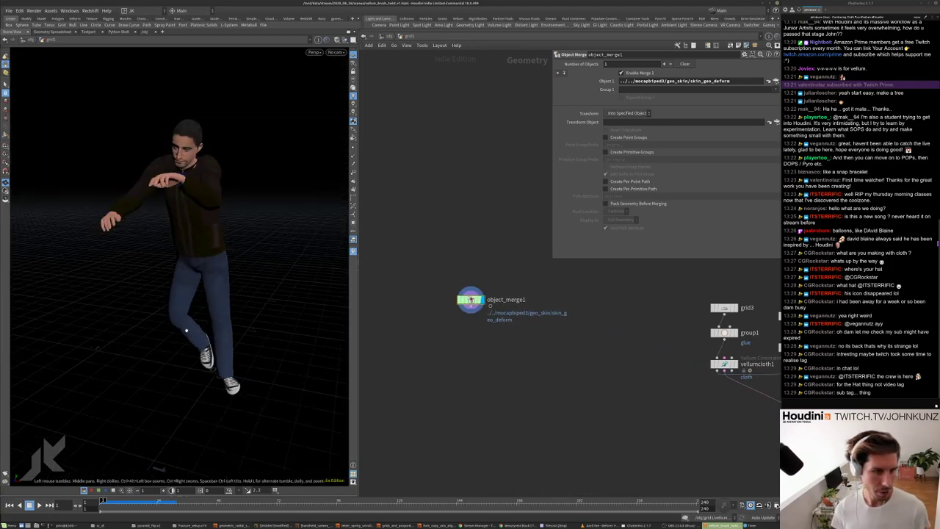
- Add scatter1 below object_merge1 with Force Total Count 10, Relax Iterations and Max Points off
key("Tab")
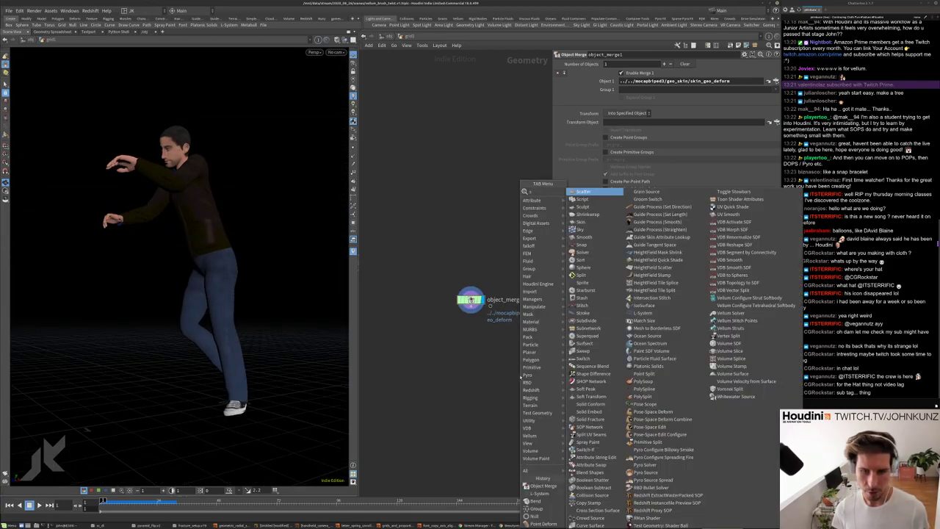
type("time")
key("Return")
left_click(433, 358)
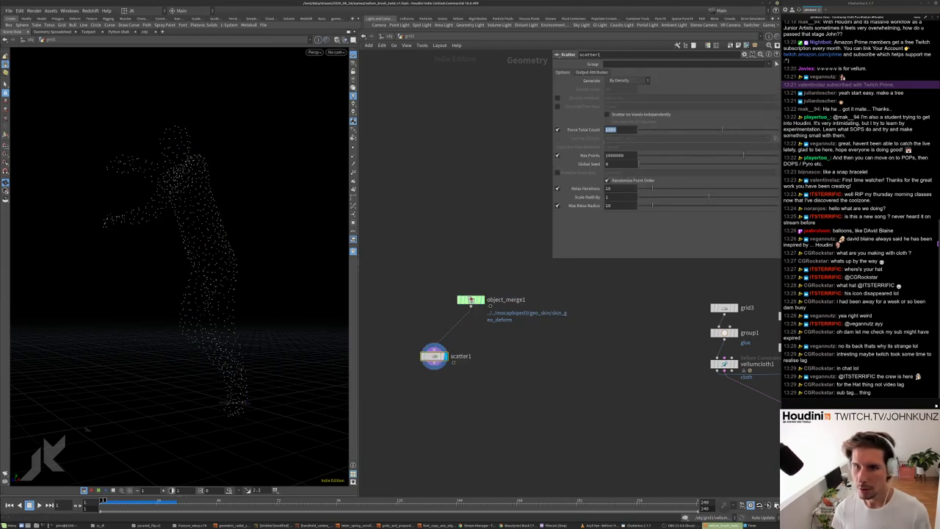
type("10")
key("Return")
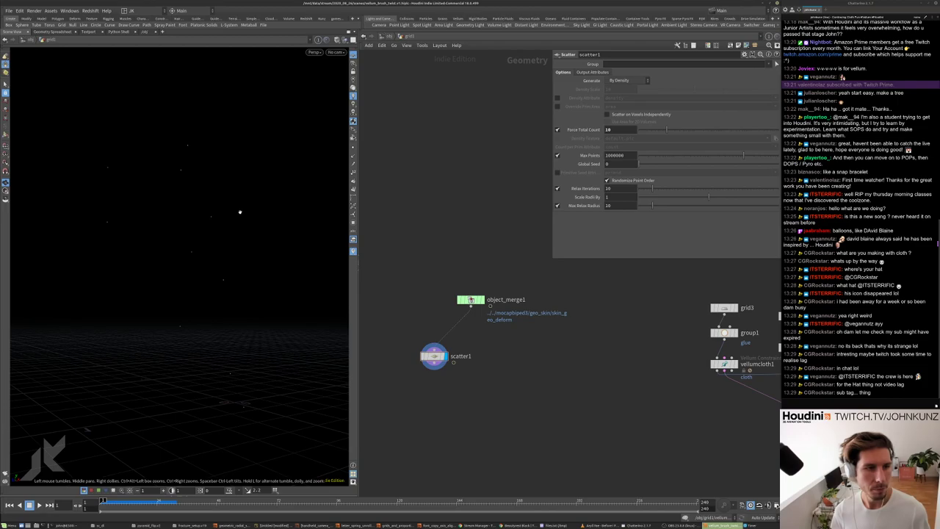
middle_click_drag(557, 381, 584, 353)
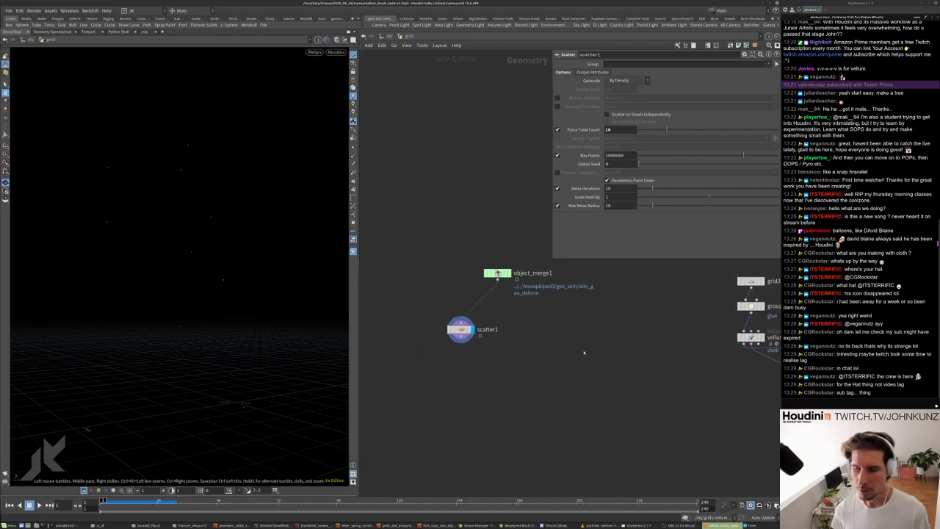
middle_click_drag(515, 337, 573, 371)
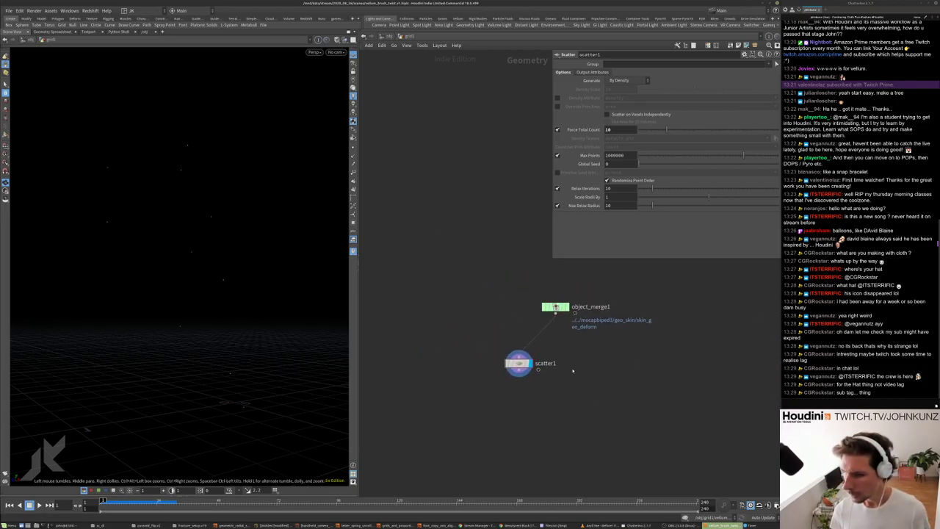
left_click(557, 188)
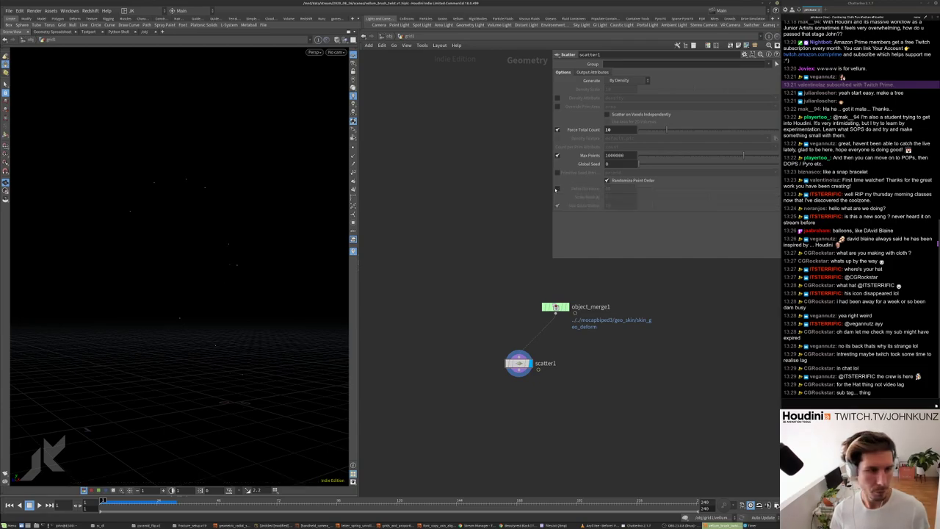
left_click(557, 156)
- Add a Copy to Points node below scatter1 and a Grid node beside it
key("Tab")
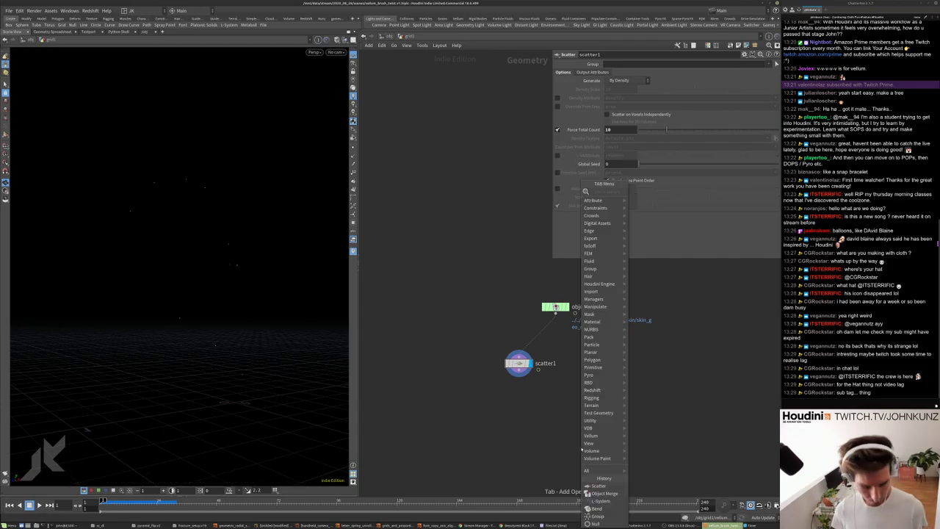
type("copy")
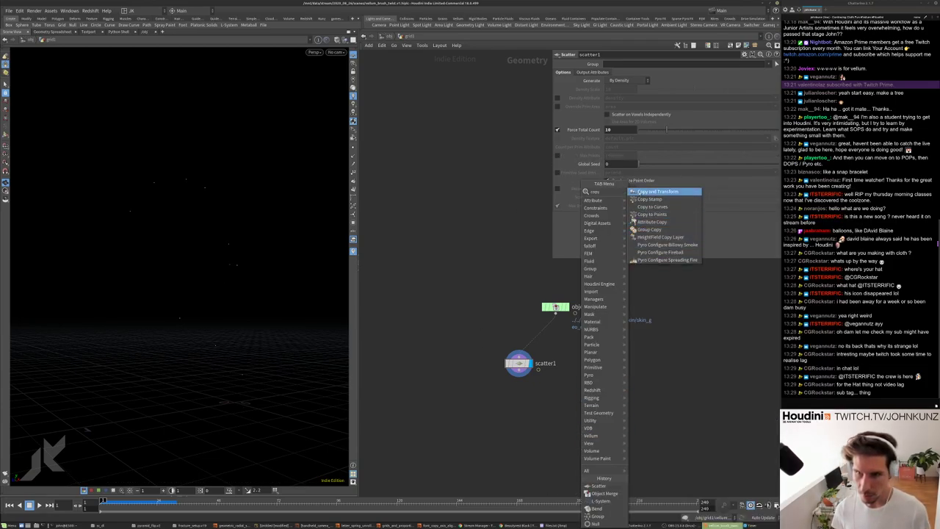
left_click(653, 214)
left_click(470, 415)
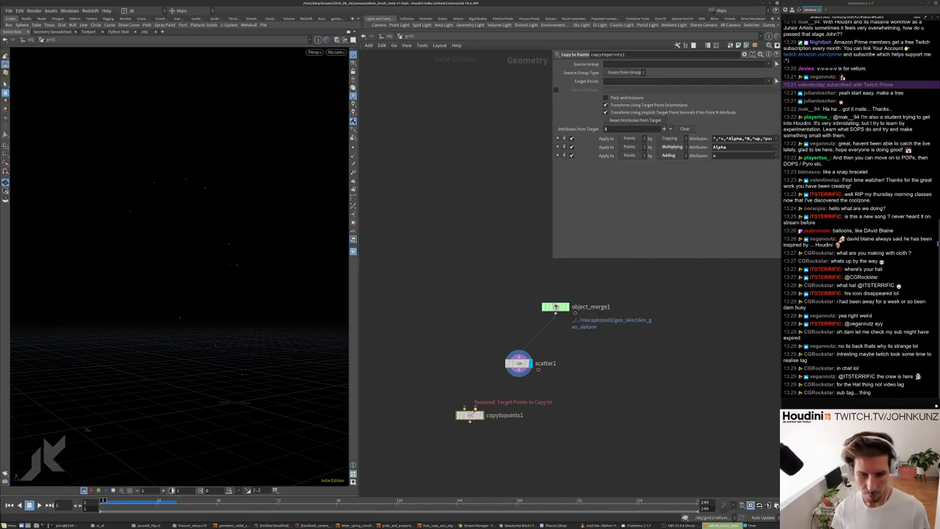
key("Tab")
type("g")
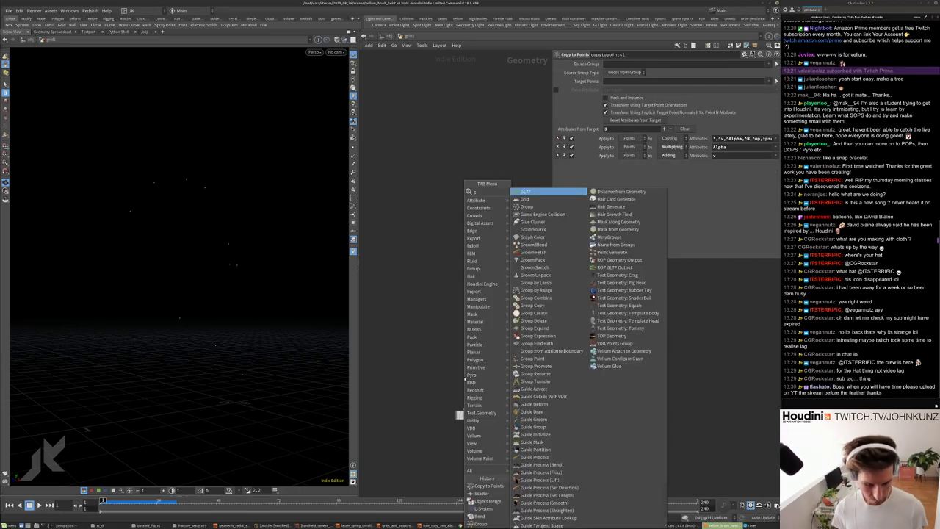
left_click(524, 191)
left_click(449, 360)
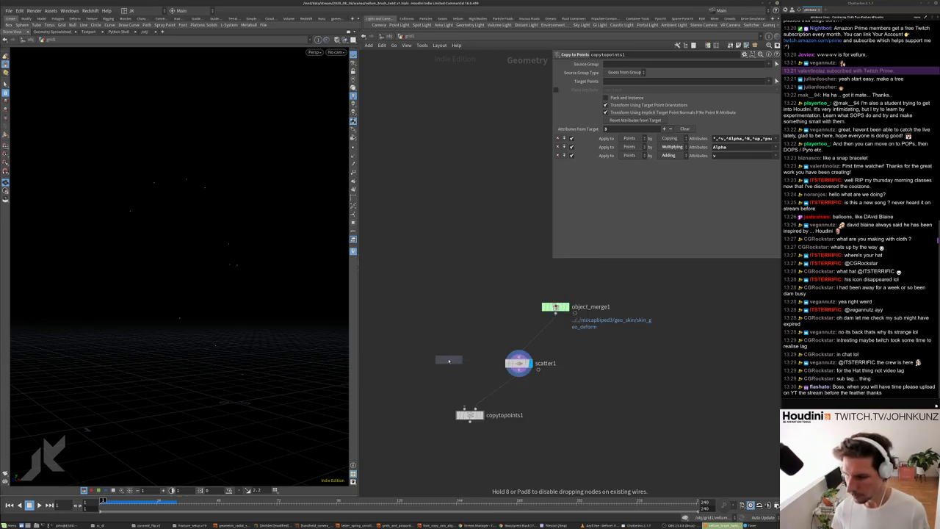
- Wire grid4 into copytopoints1's first input, display the copied grids, and select grid4
scroll(460, 395, "up", 3)
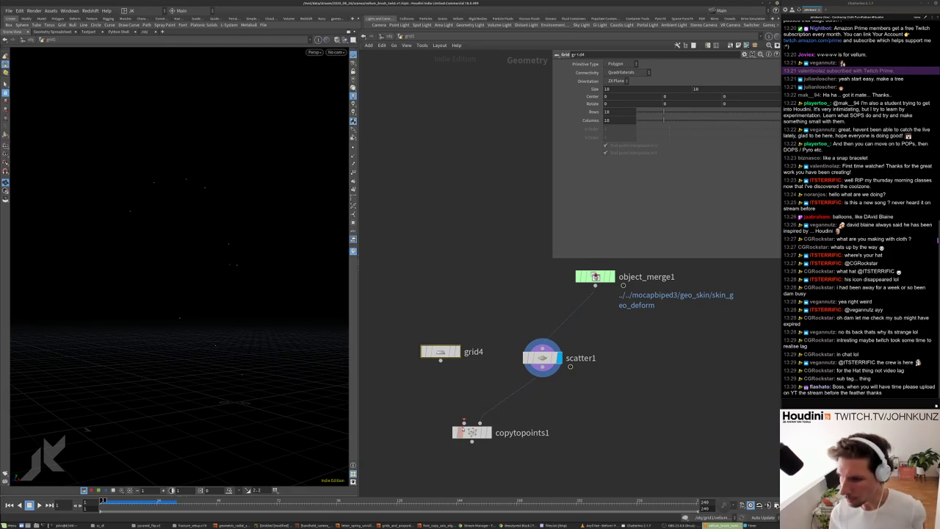
left_click_drag(464, 424, 441, 360)
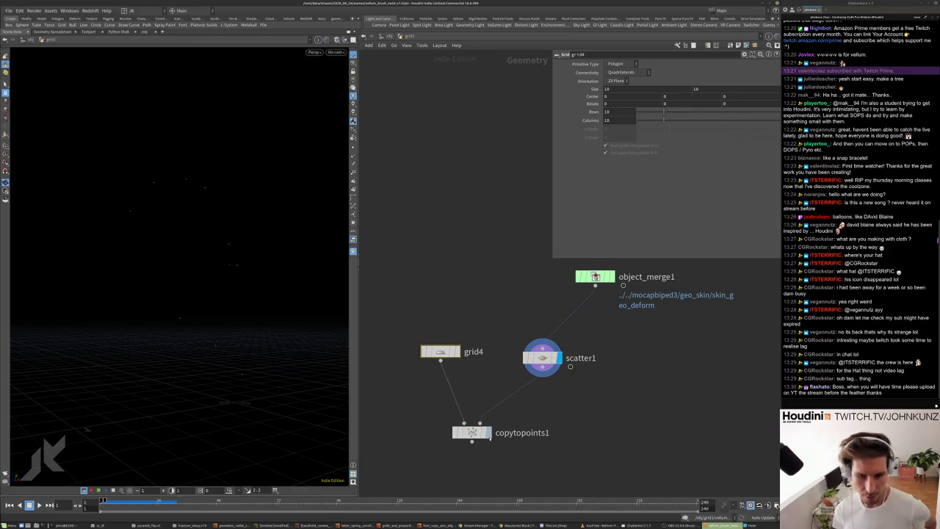
left_click(487, 433)
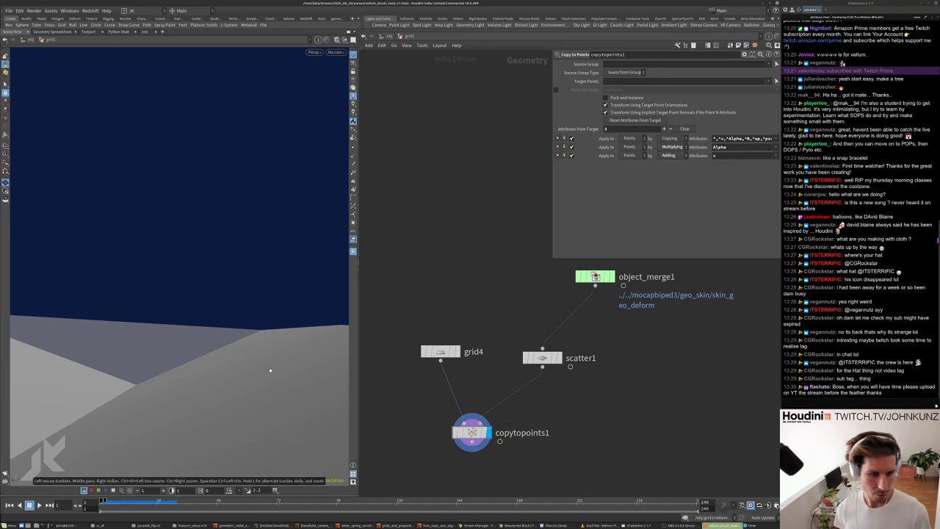
key("g")
left_click_drag(271, 369, 271, 381)
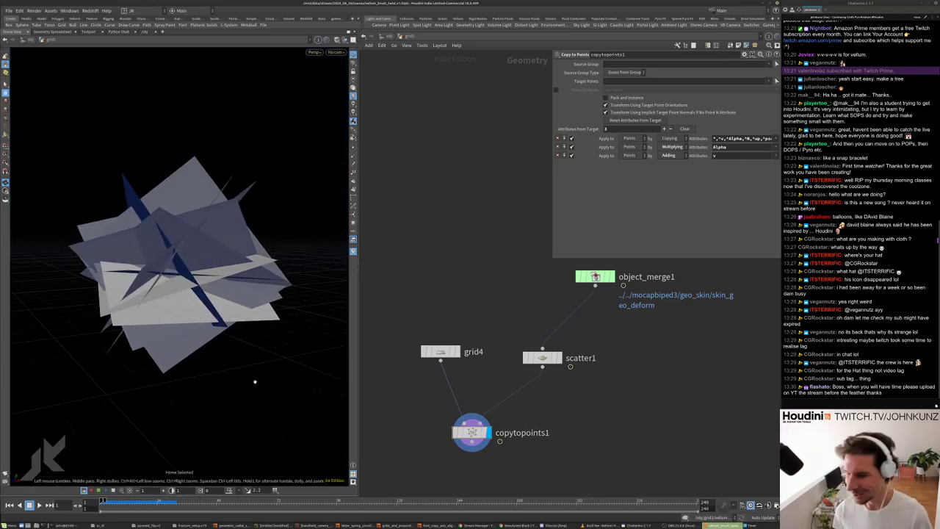
middle_click_drag(453, 340, 445, 322)
left_click(438, 340)
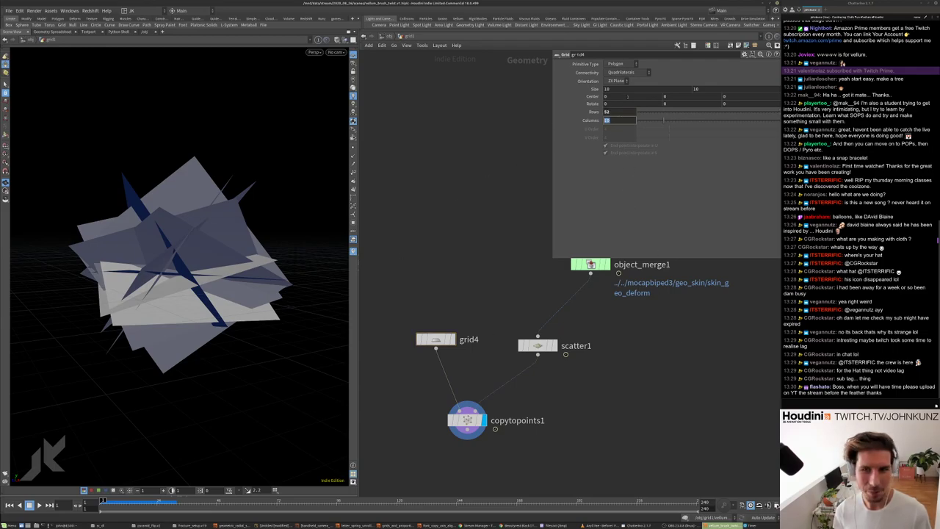
- Set grid4's Size to 0.25 by 2 so the copies become thin strips
double_click(607, 89)
type("1")
key("Return")
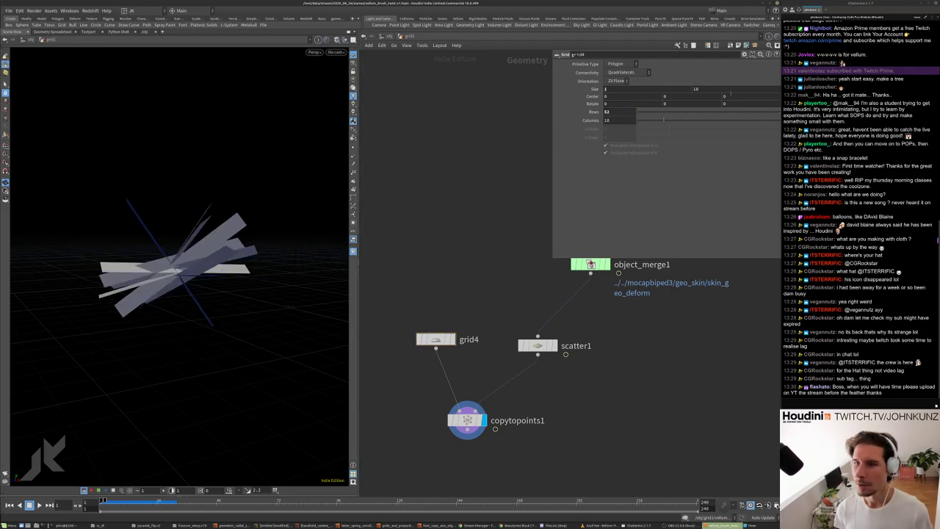
double_click(695, 89)
type("2")
key("Return")
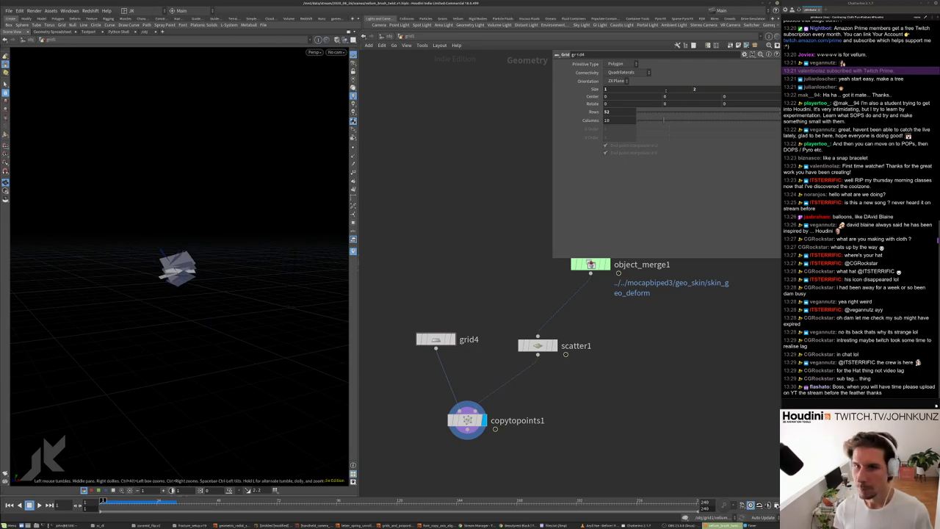
key("Return")
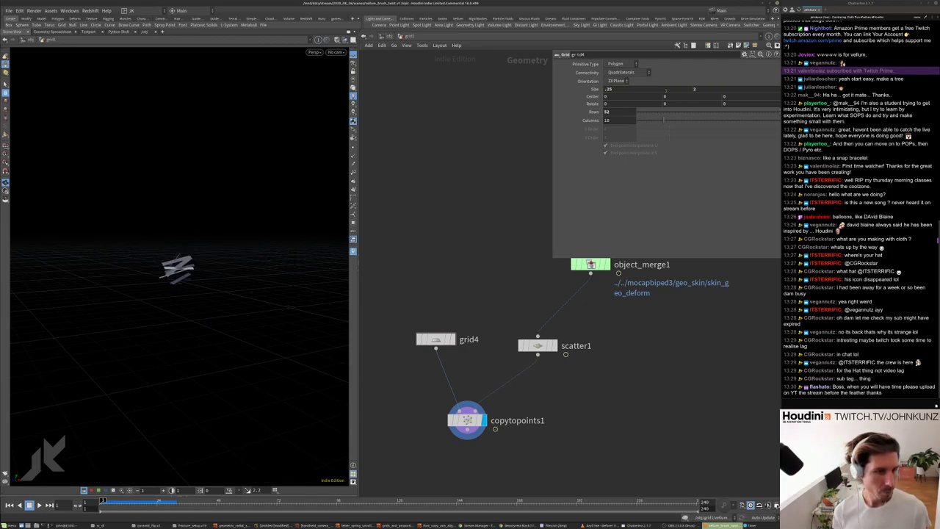
- Template-flag object_merge1 to show the character as a wireframe and inspect the strips around it
left_click(601, 264)
key("space+g")
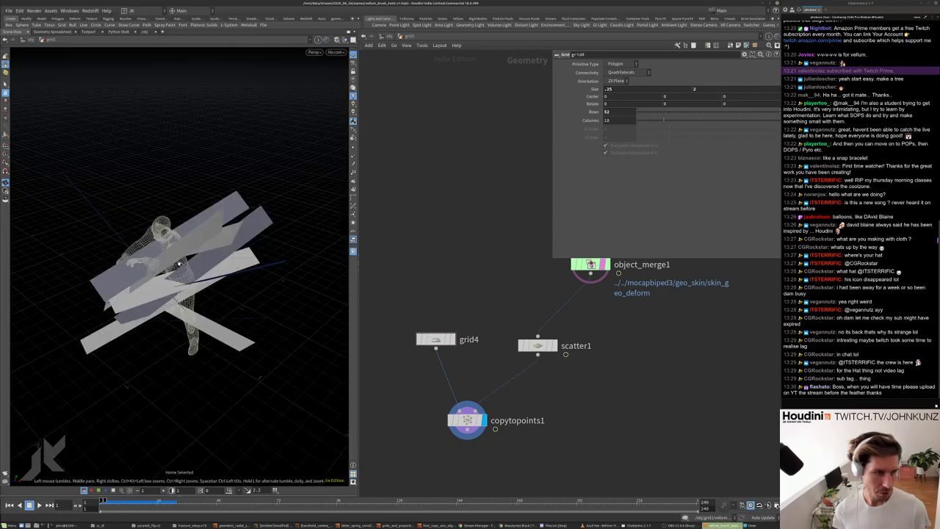
left_click_drag(174, 237, 291, 195)
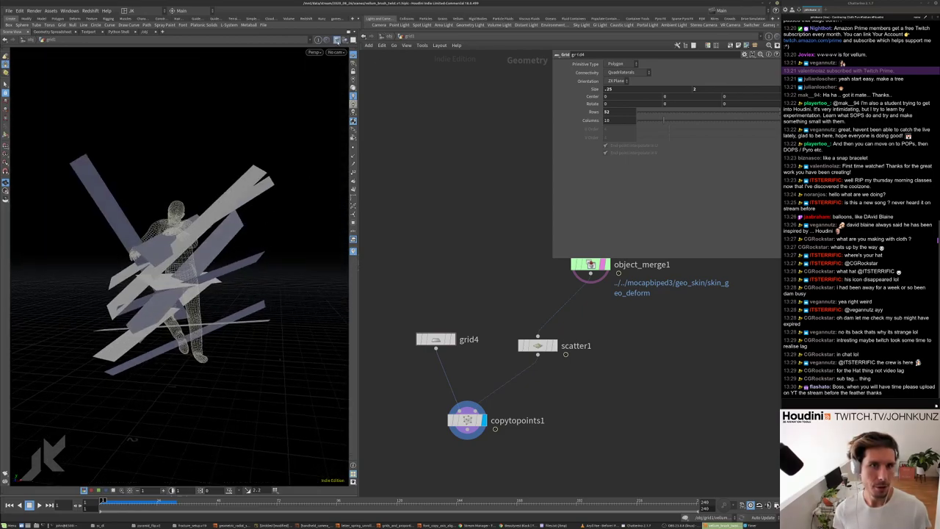
scroll(220, 174, "up", 5)
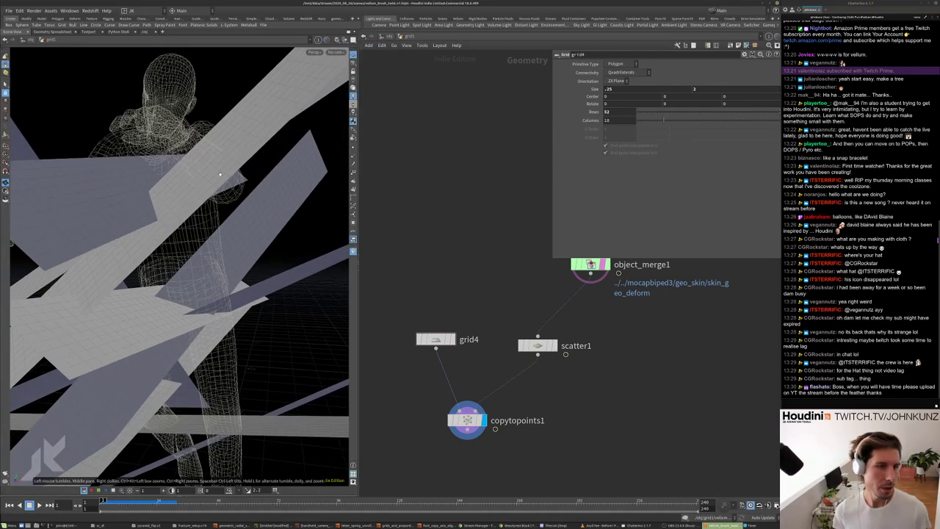
left_click_drag(220, 174, 240, 184)
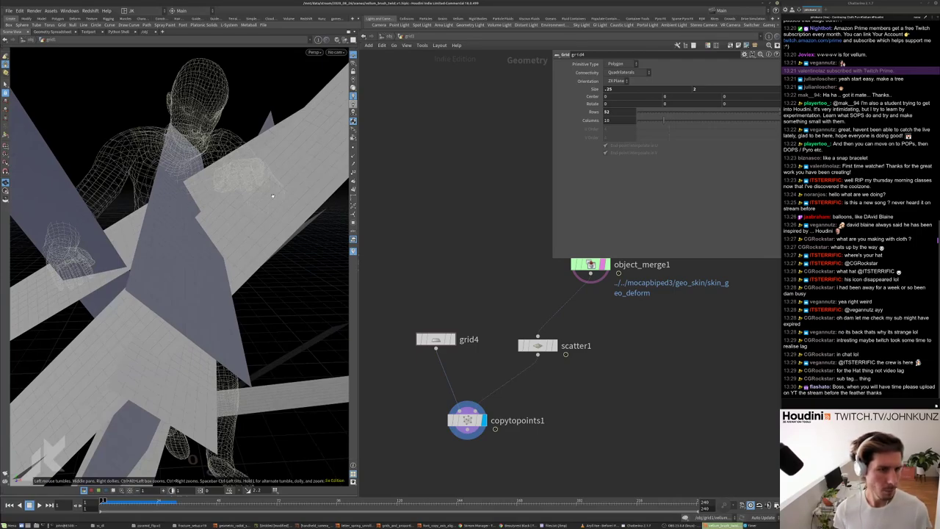
left_click_drag(272, 195, 168, 288)
scroll(242, 221, "down", 5)
middle_click_drag(579, 400, 582, 374)
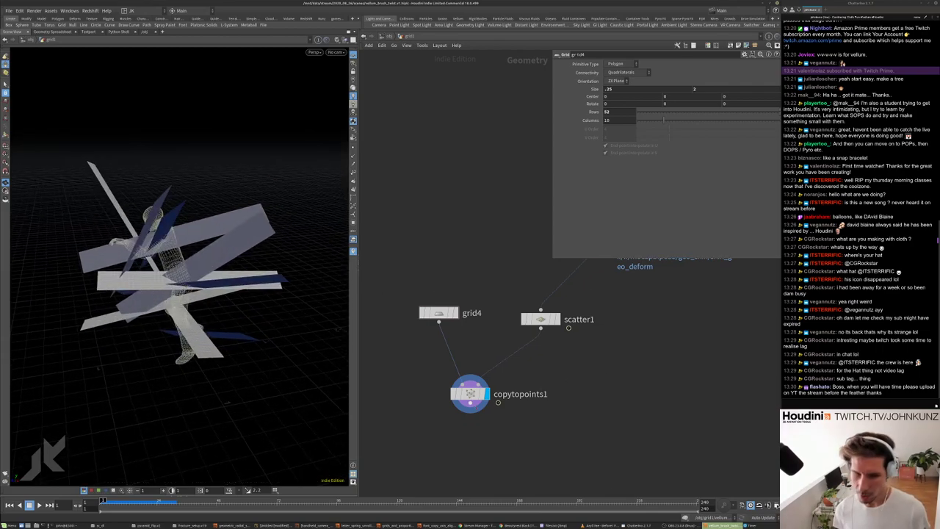
key("Tab")
- Add and display a Group Create node (group2) making a Points group named 'stuck'
mouse_move(591, 368)
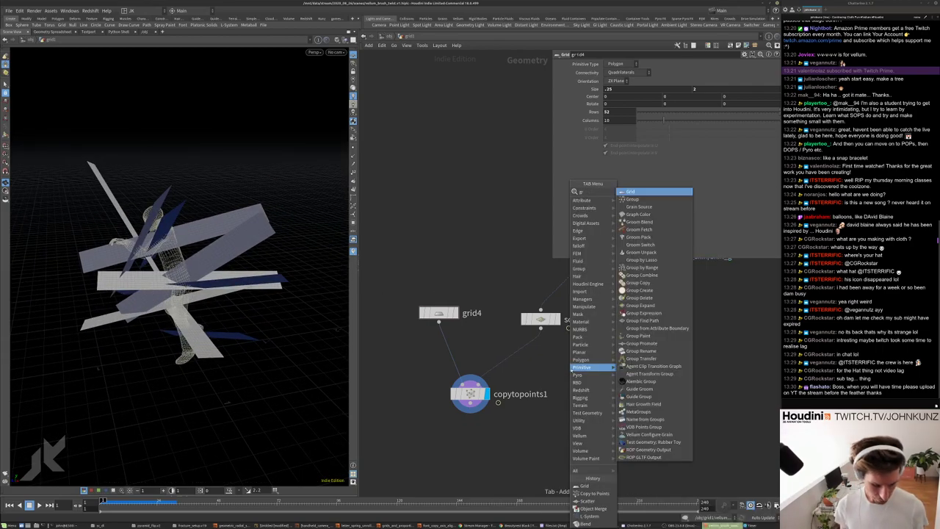
key("Escape")
left_click(640, 352)
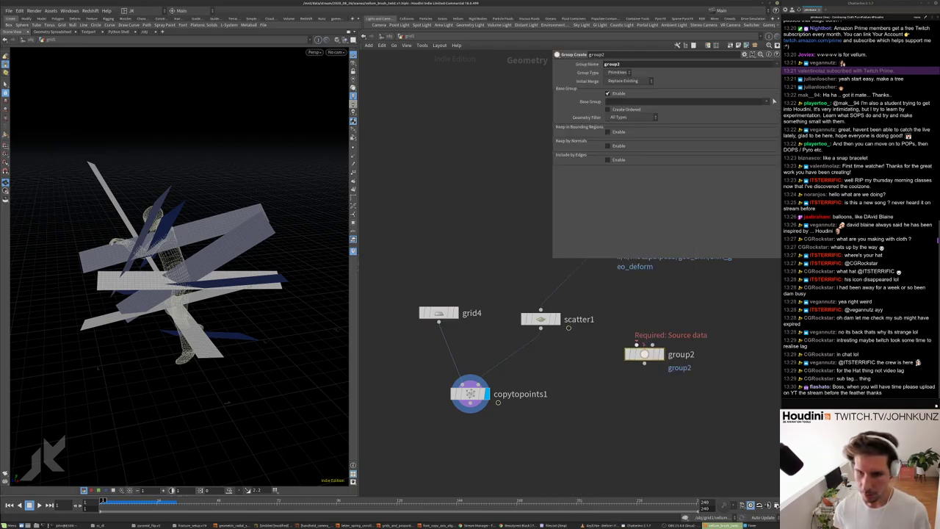
middle_click_drag(640, 353, 578, 381)
left_click(600, 408)
left_click(619, 72)
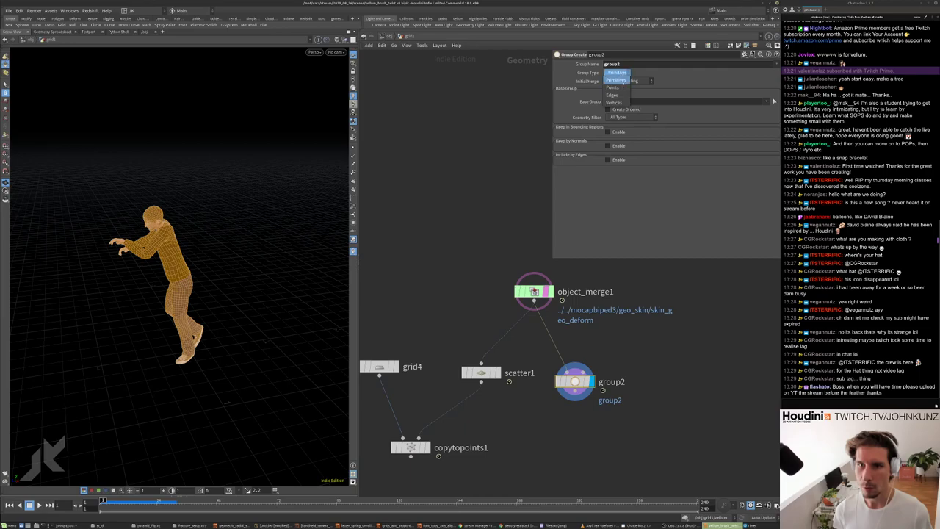
left_click(618, 80)
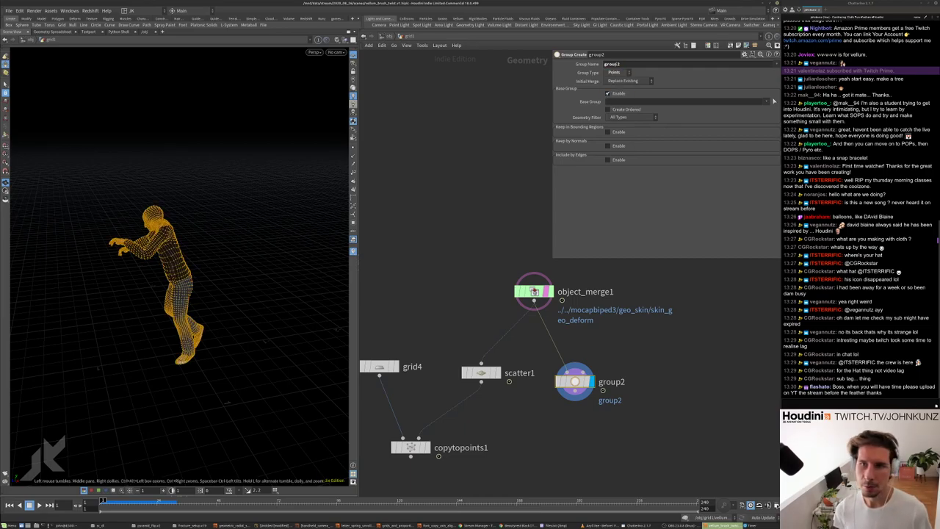
double_click(614, 64)
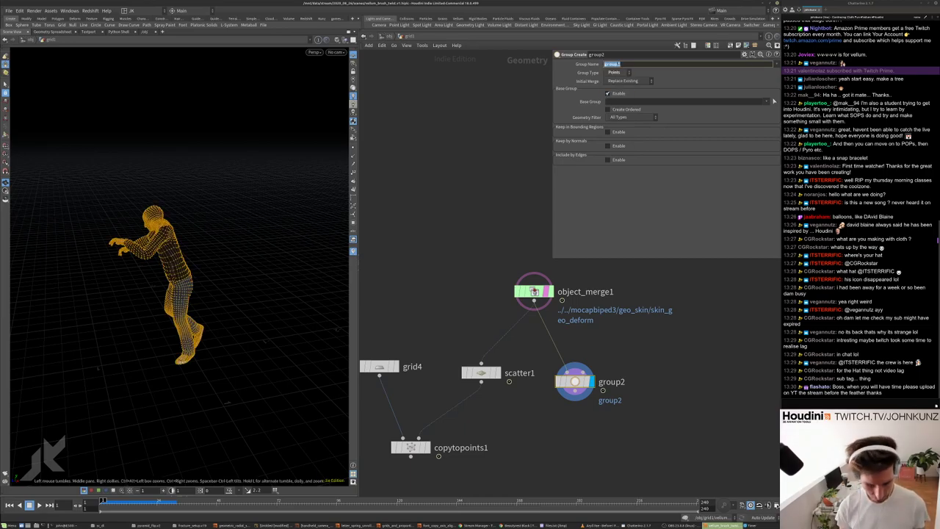
key("Return")
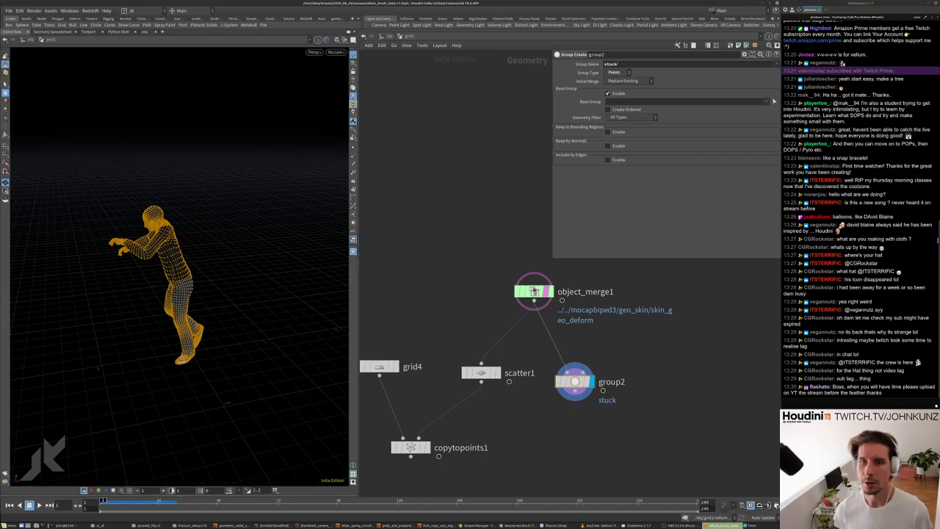
- Add a Group Transfer node and place it below group2
middle_click_drag(561, 330, 600, 288)
key("Tab")
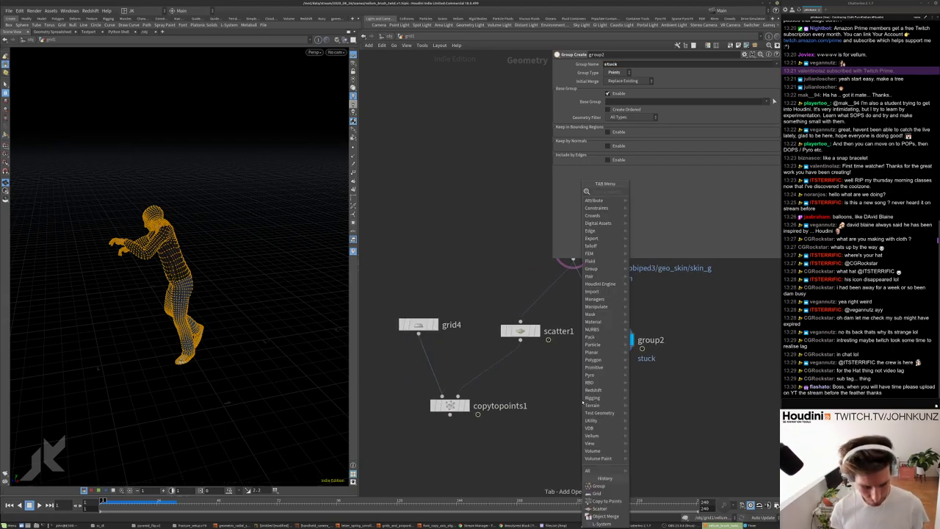
type("group")
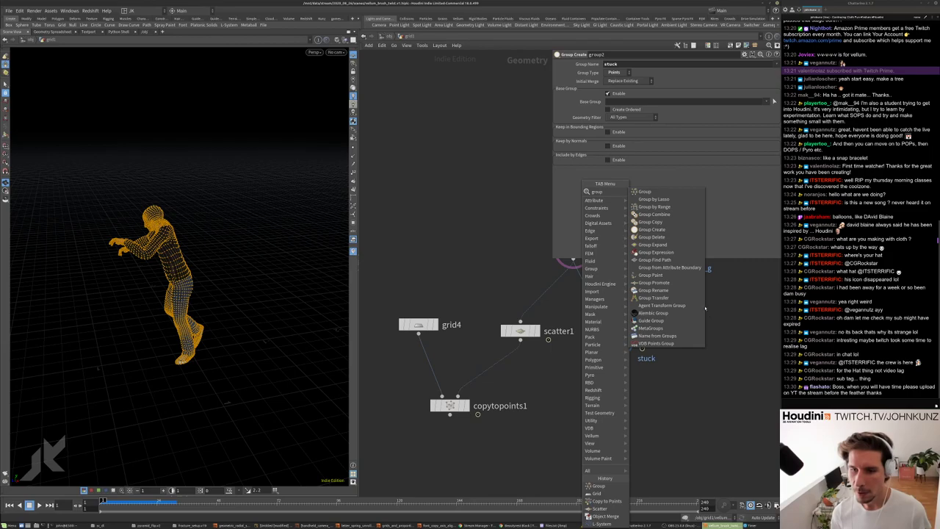
left_click(654, 298)
left_click(568, 410)
- Wire copytopoints1 into grouptransfer1's first input and group2 into its second, then display grouptransfer1
left_click_drag(567, 410, 564, 426)
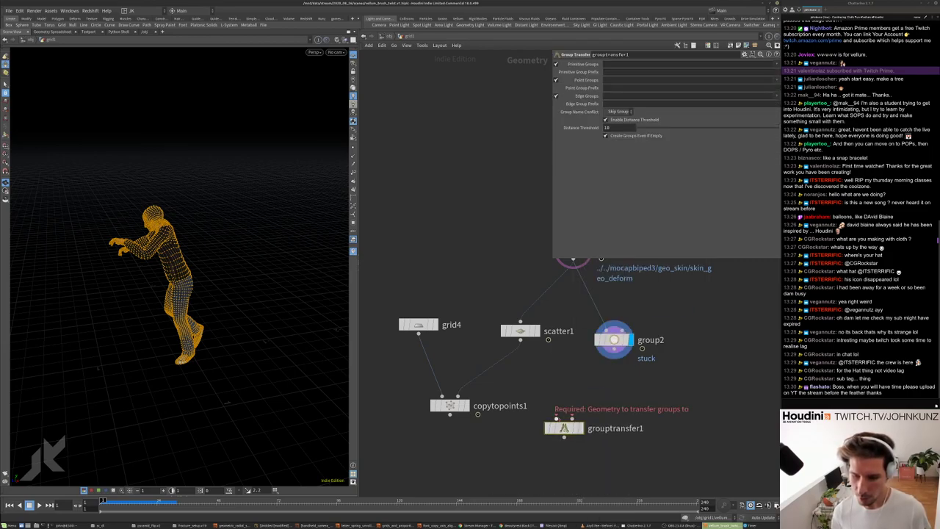
left_click(613, 359)
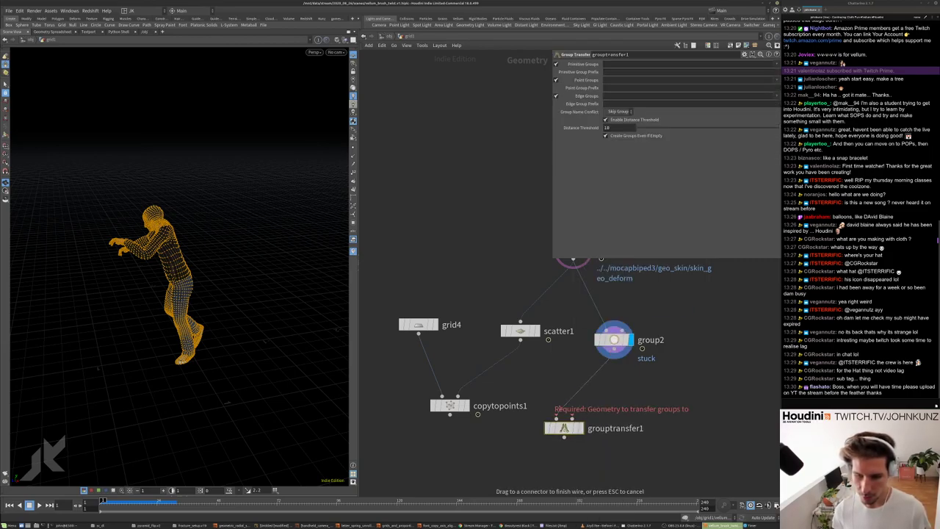
left_click(572, 419)
left_click(478, 415)
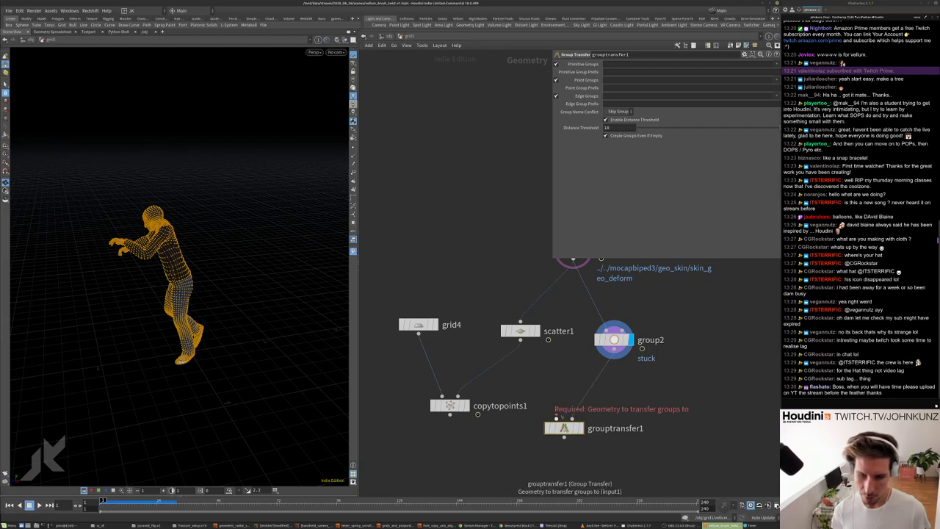
left_click(557, 419)
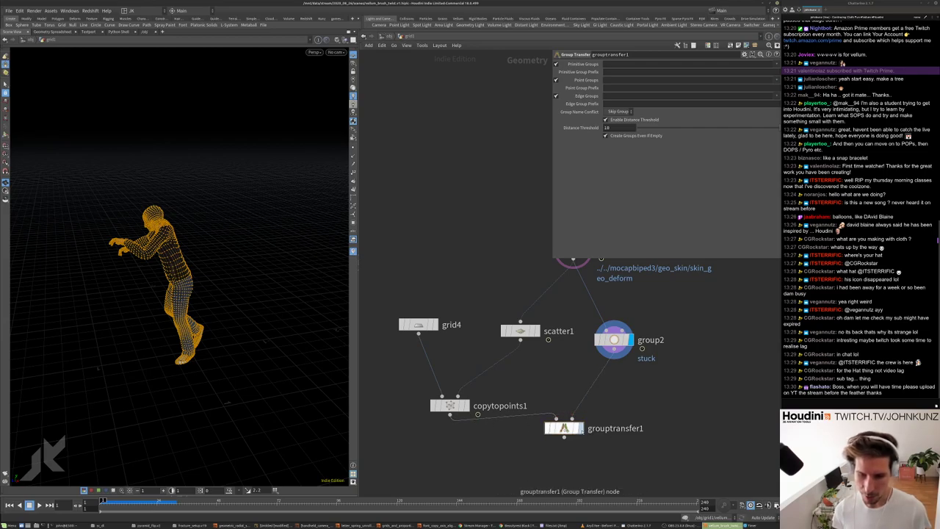
left_click(580, 428)
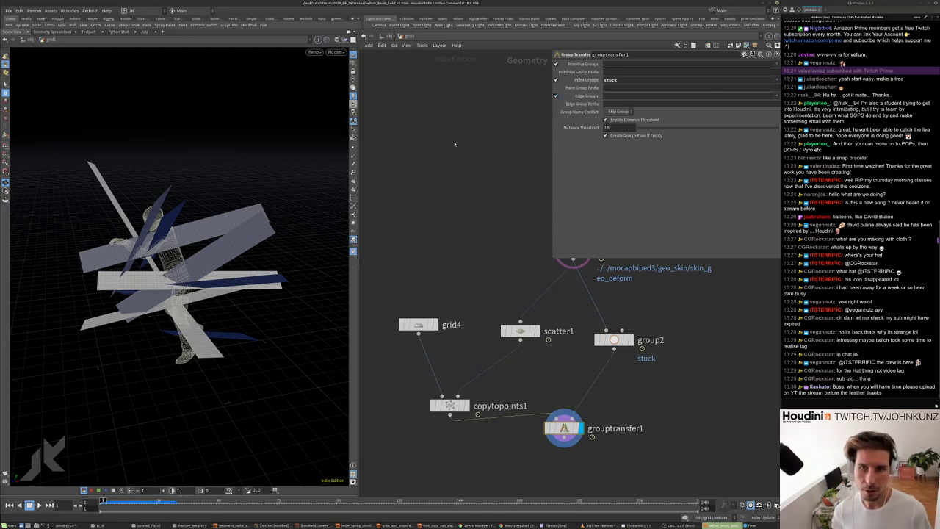
- Switch the viewport to group selection to view the transferred 'stuck' group
middle_click_drag(454, 144, 485, 88)
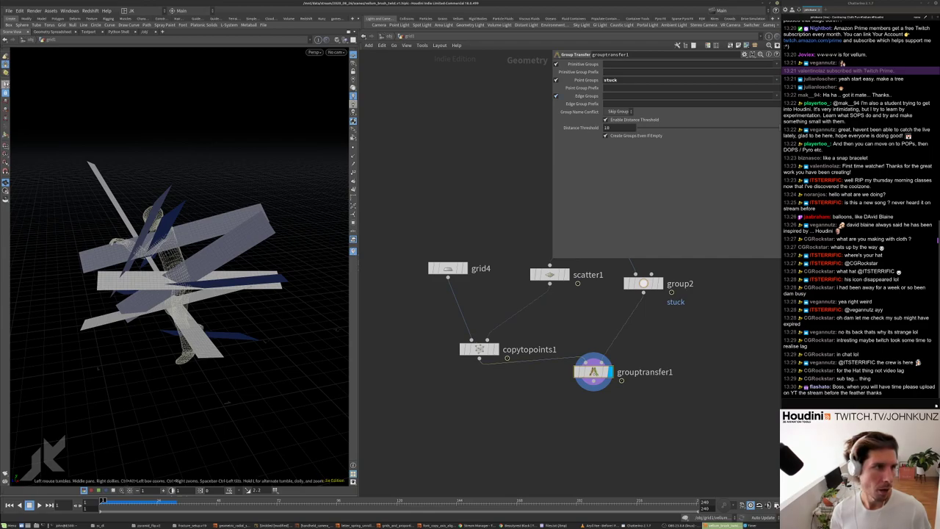
key("s")
key("9")
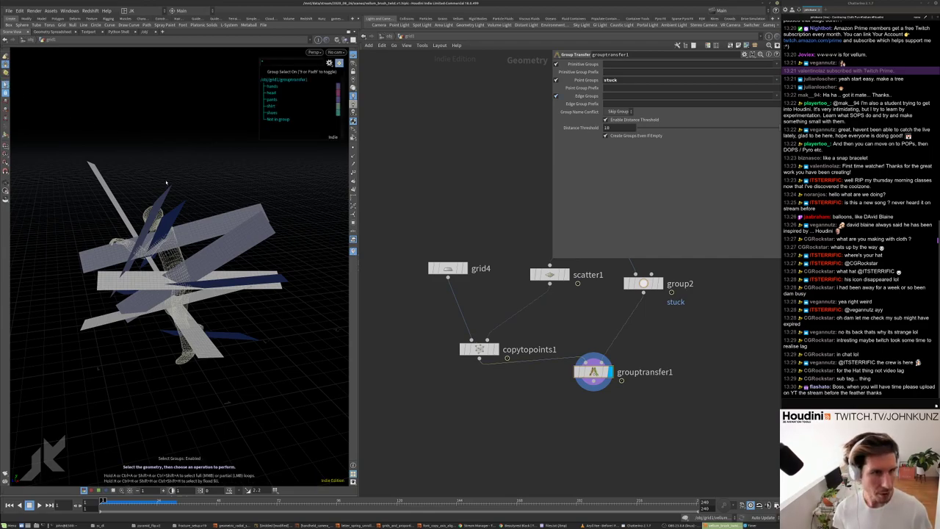
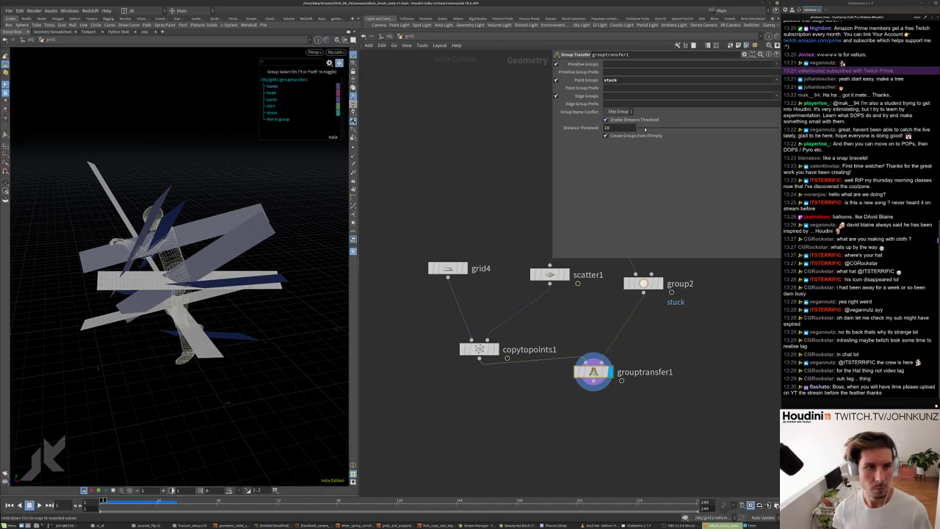
- Raise grouptransfer1's distance threshold and stop transferring primitive and edge groups
mouse_move(645, 129)
left_mouse_down()
mouse_move(667, 137)
mouse_move(637, 131)
left_mouse_up()
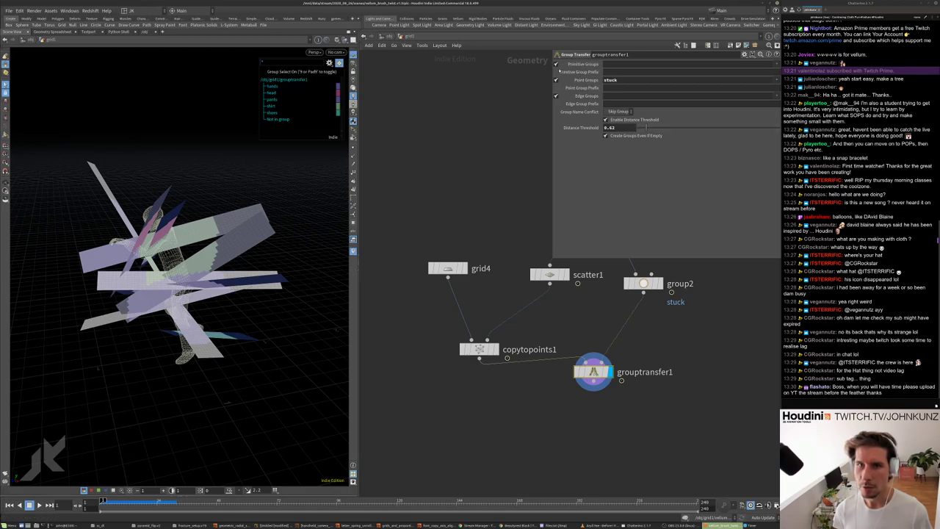
left_click(556, 65)
left_click(557, 95)
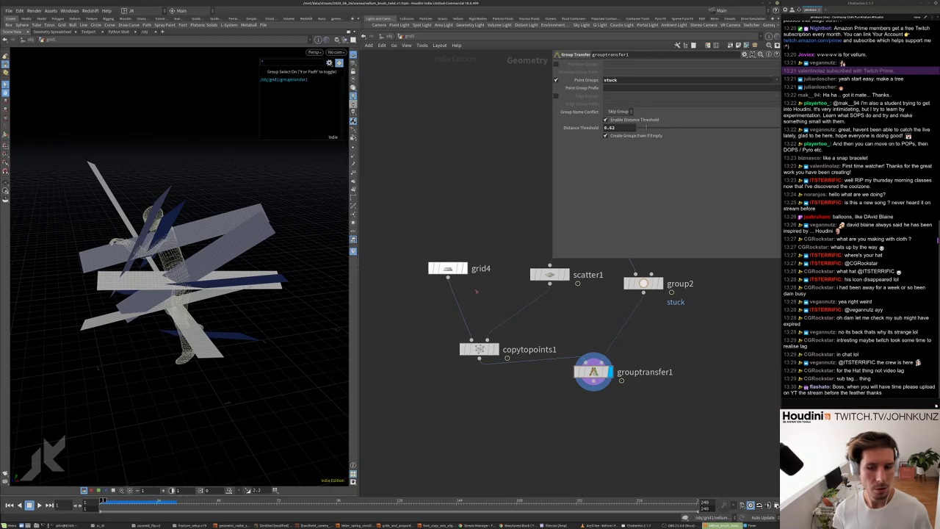
- Colour the points by group in the viewport, with the threshold settled at 0.85
middle_click(588, 371)
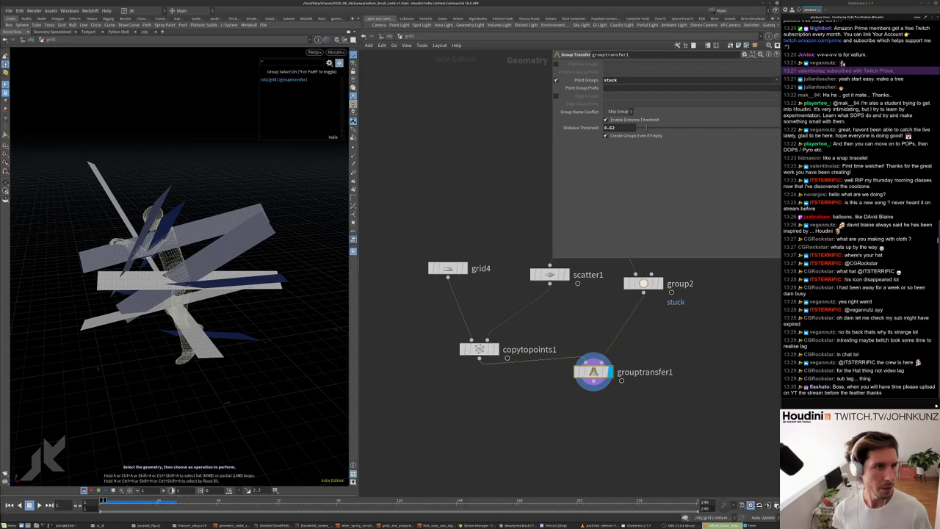
left_click(5, 63)
left_click(29, 73)
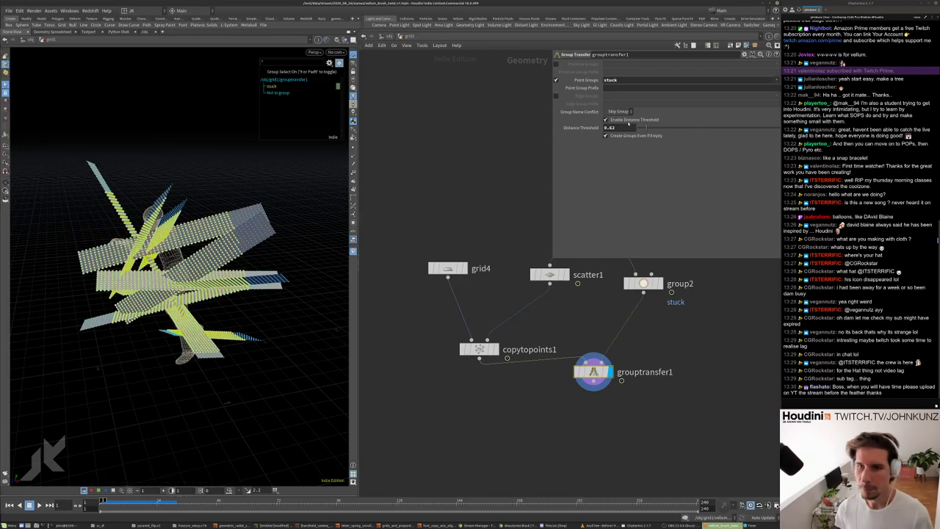
left_click_drag(640, 128, 638, 135)
left_click_drag(184, 250, 152, 238)
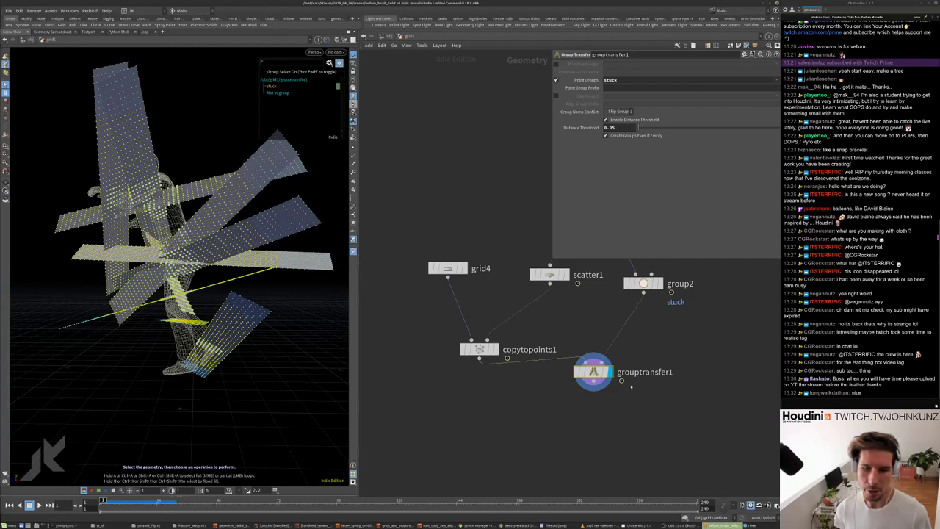
- Hide the merged character geometry from the viewport
scroll(630, 335, "down", 3)
scroll(565, 288, "up", 2)
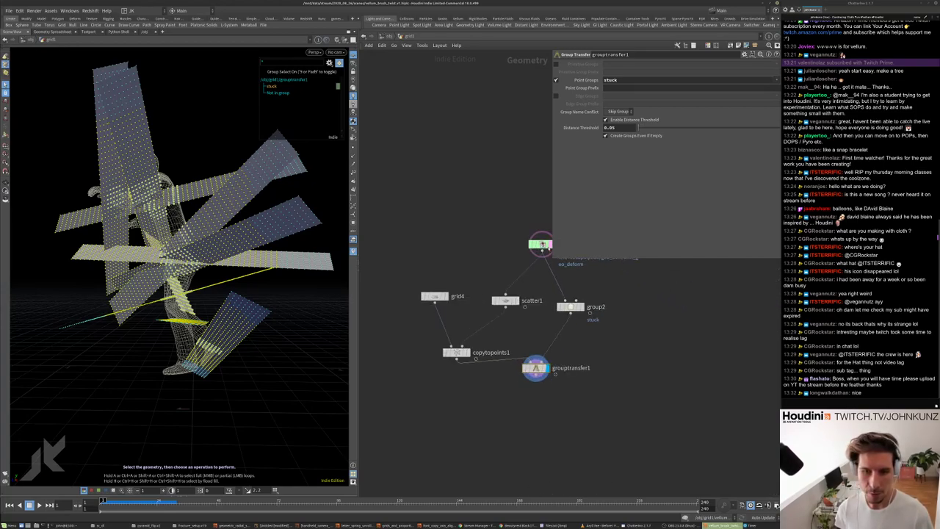
left_click(546, 247)
scroll(543, 378, "down", 3)
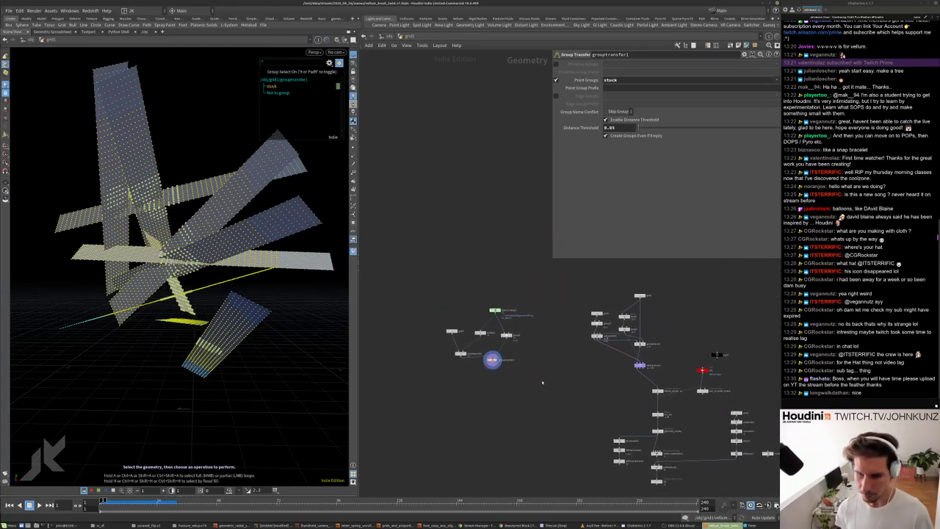
scroll(597, 354, "up", 2)
middle_click_drag(596, 354, 640, 362)
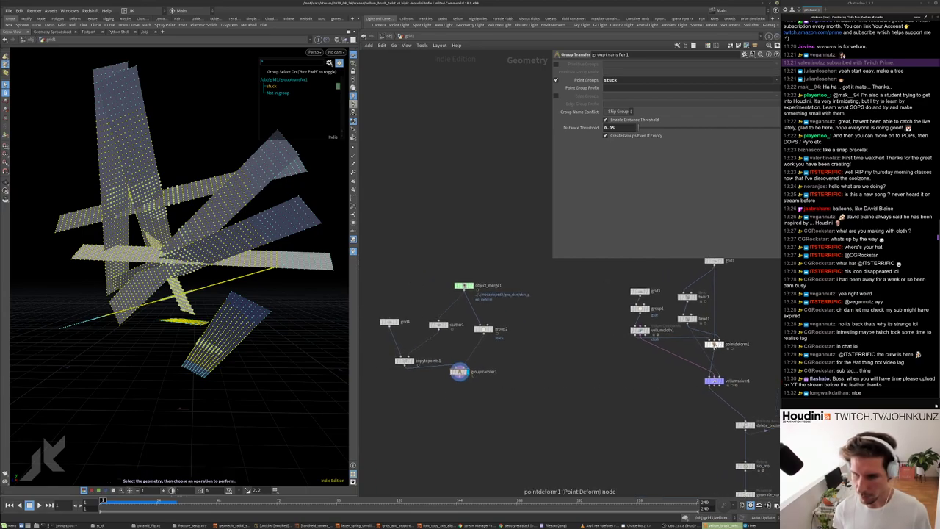
- Copy pointdeform1 as pointdeform2 below grouptransfer1 and feed grouptransfer1's output into it
left_click_drag(710, 344, 456, 412, "alt")
scroll(457, 390, "up", 5)
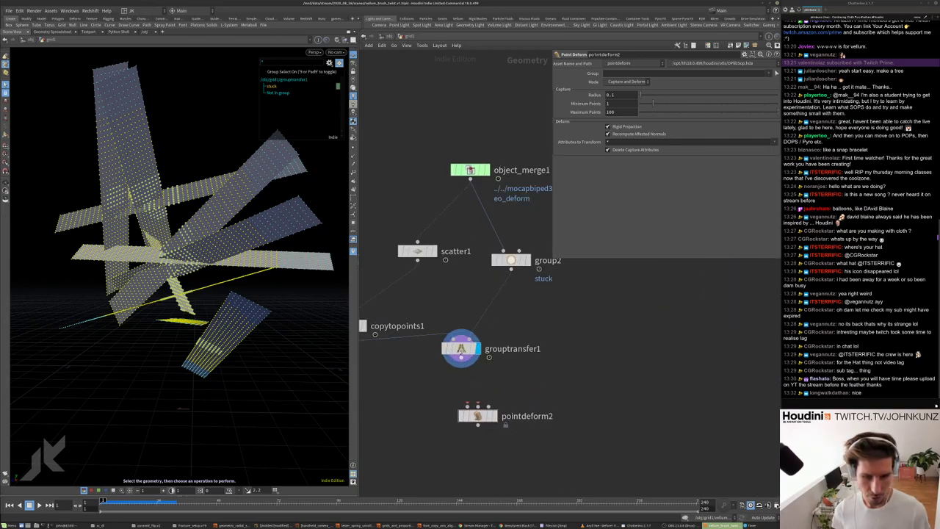
left_click_drag(461, 359, 472, 406)
scroll(531, 298, "down", 3)
left_click_drag(481, 336, 439, 350)
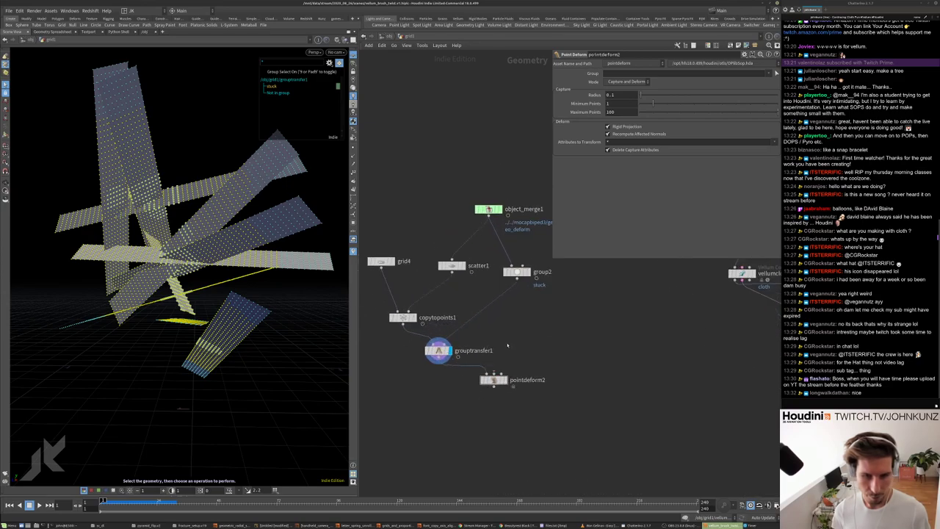
key("Tab")
- Add timeshift1 below the character merge, with Frame channels deleted so it holds frame 1
type("timeshift")
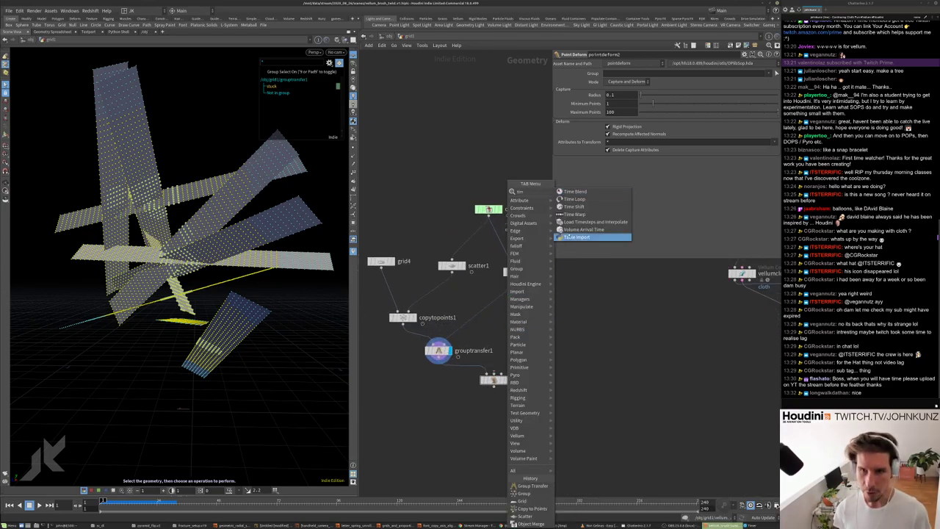
key("Return")
left_click(523, 319)
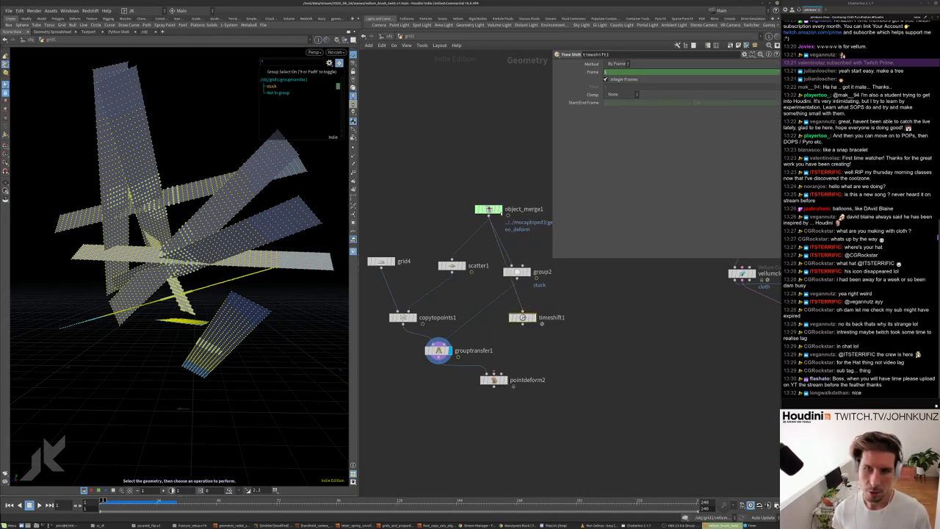
right_click(614, 72)
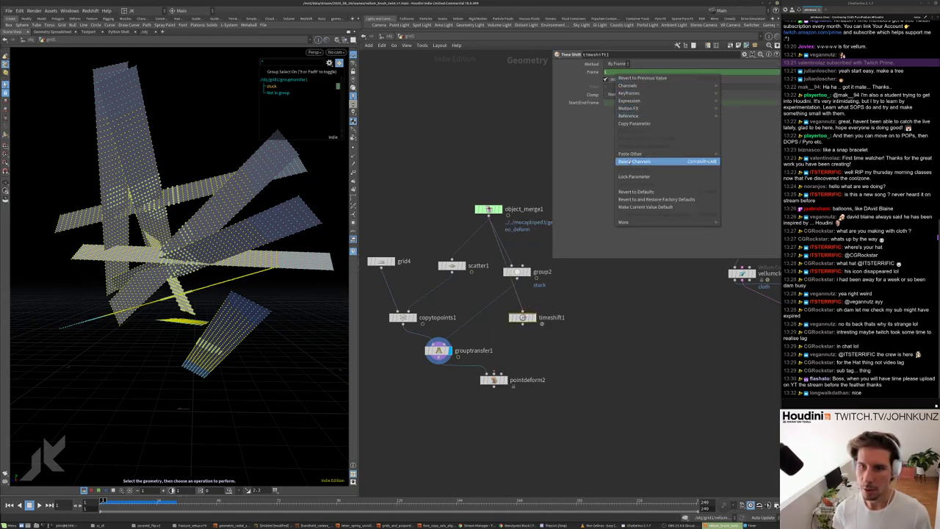
left_click(661, 161)
left_click(533, 318)
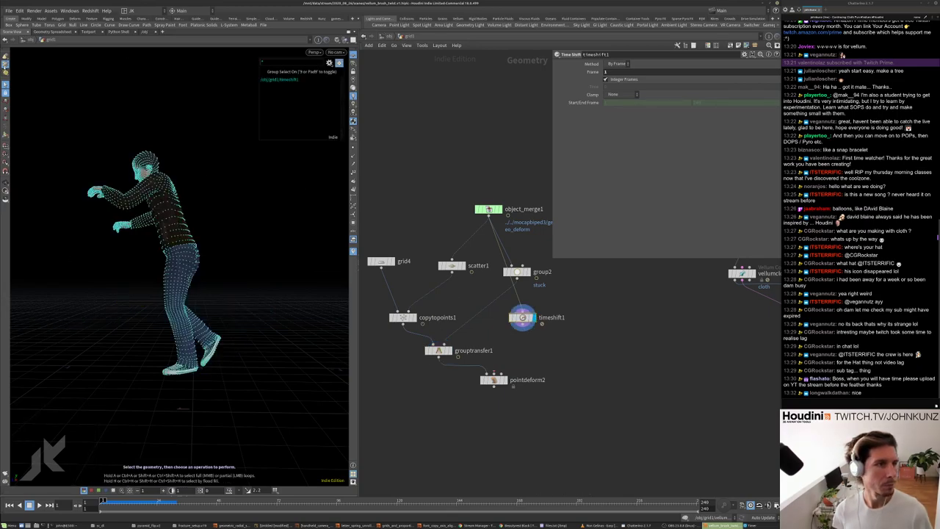
left_click(4, 63)
left_click(30, 85)
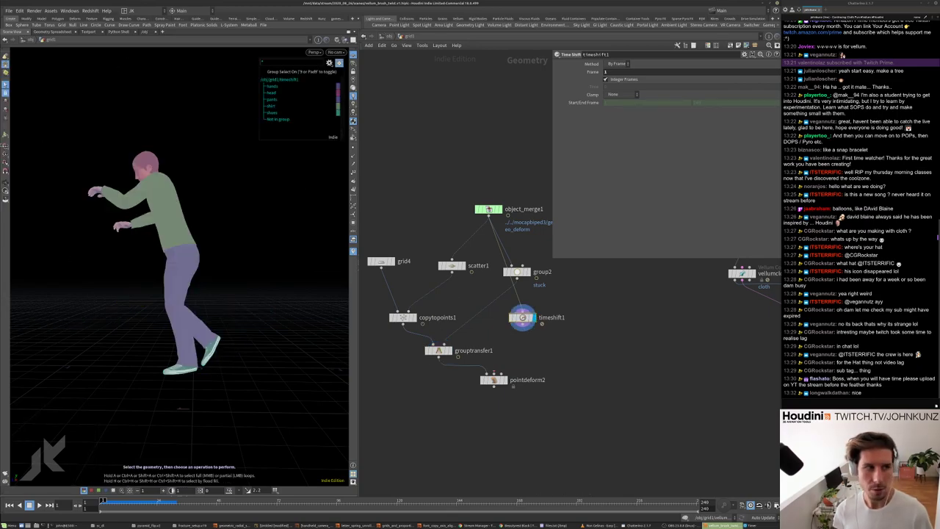
key("9")
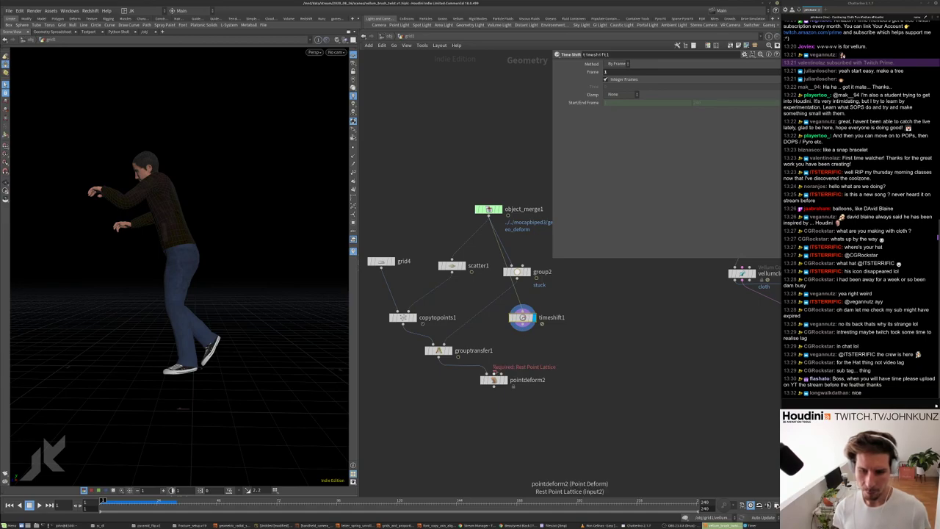
- Wire timeshift1 into group2 and display grouptransfer1's strips again
left_click_drag(522, 325, 528, 336)
key("Escape")
left_click_drag(516, 272, 462, 325)
left_click(521, 325)
left_click(439, 350)
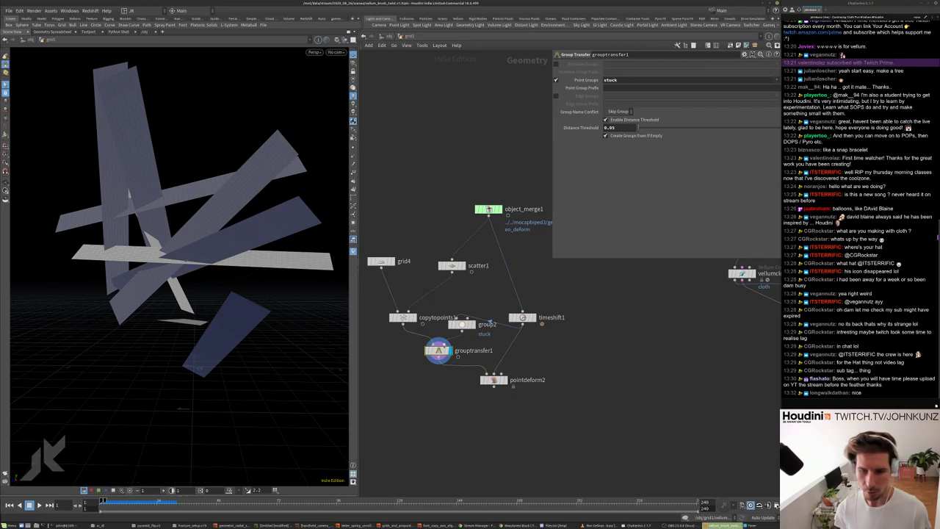
- Rearrange timeshift1, pointdeform2, object_merge1 and scatter1 in the network
left_click_drag(523, 317, 487, 306)
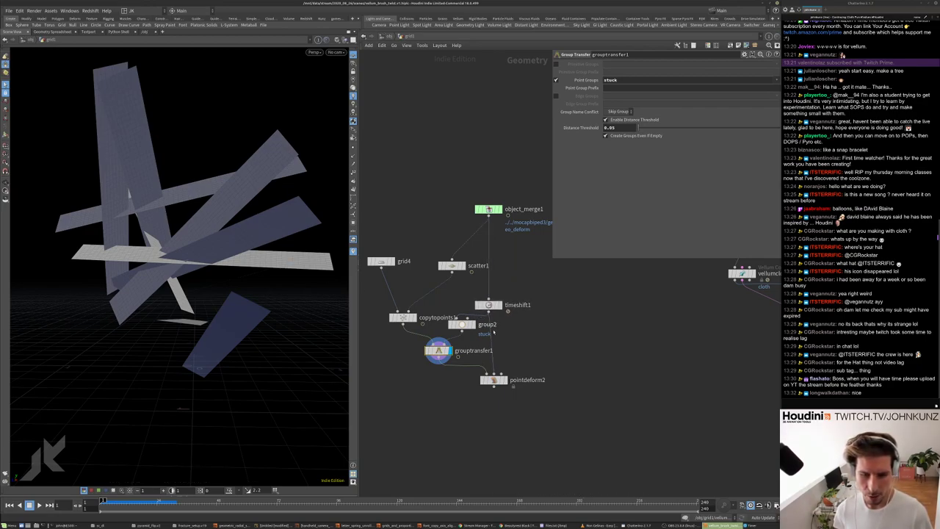
left_click_drag(494, 380, 514, 383)
left_click_drag(488, 210, 528, 215)
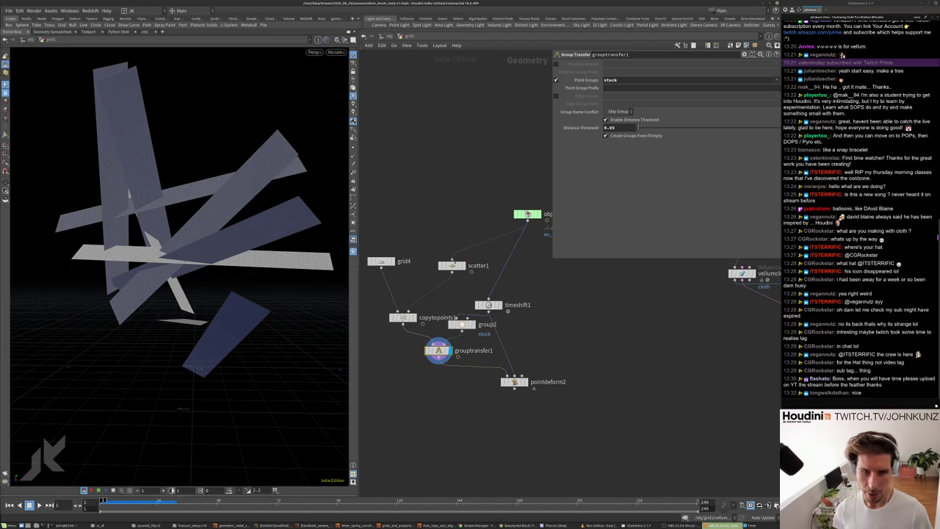
left_click_drag(490, 304, 492, 292)
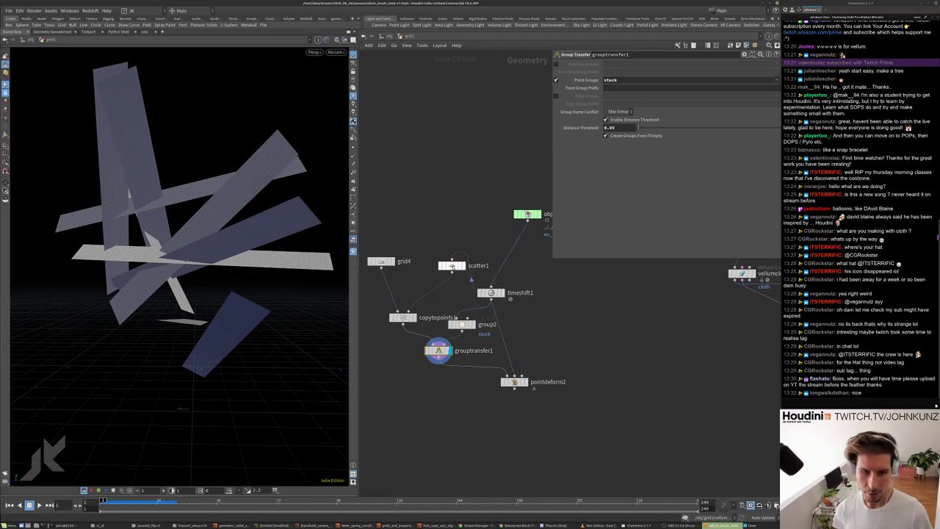
left_click_drag(454, 267, 431, 281)
left_click_drag(492, 293, 474, 257)
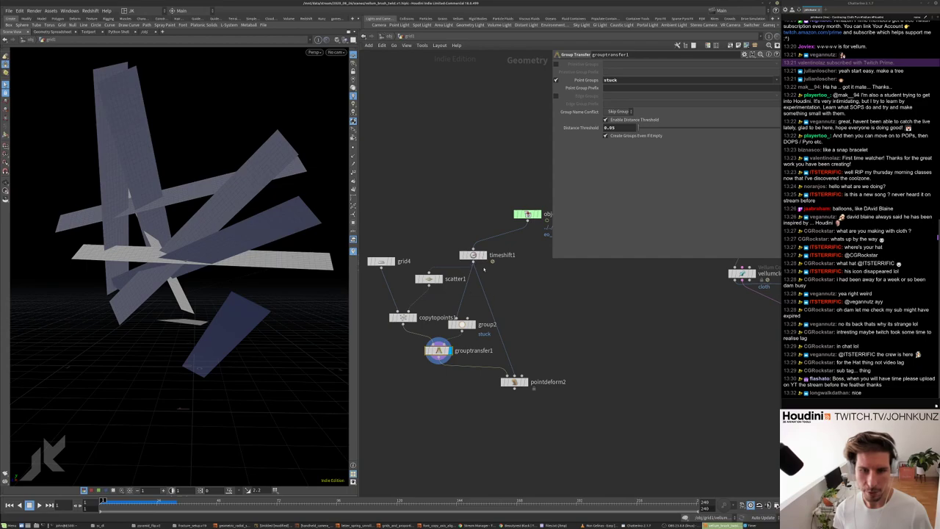
middle_click_drag(485, 268, 463, 289)
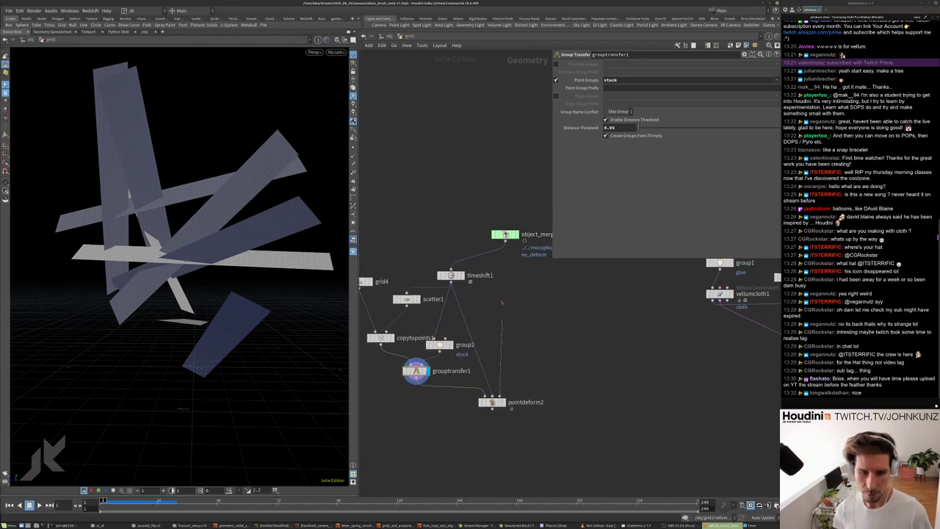
middle_click_drag(499, 409, 502, 380)
- Select pointdeform2 and play back so the strips follow the animated character
left_click(494, 372)
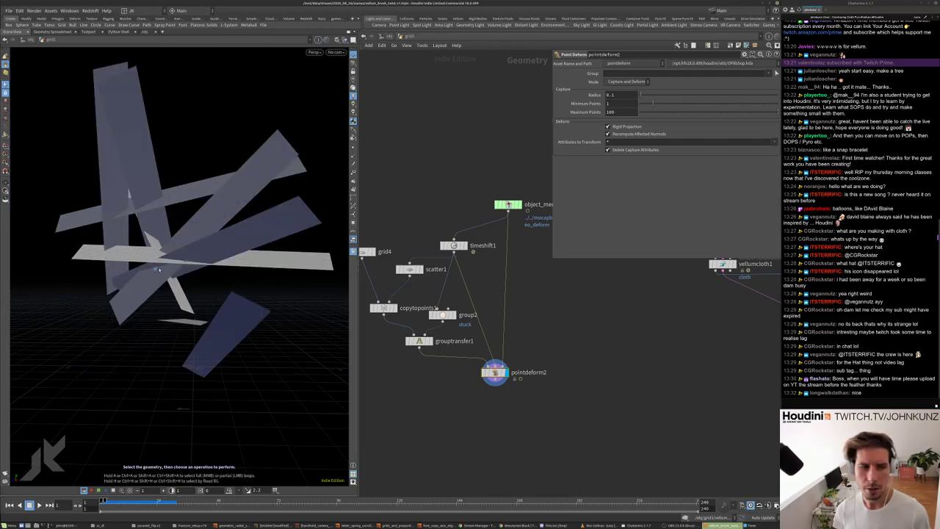
key("Escape")
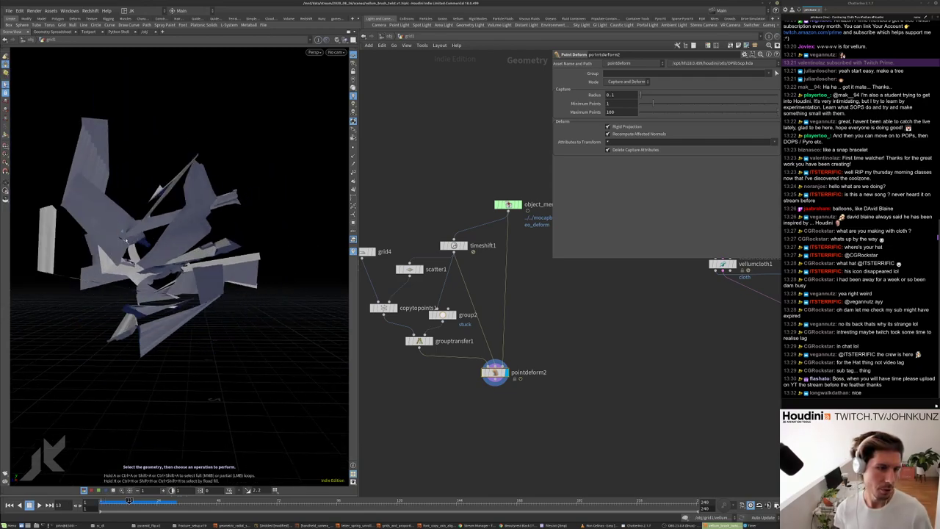
scroll(577, 393, "down", 3)
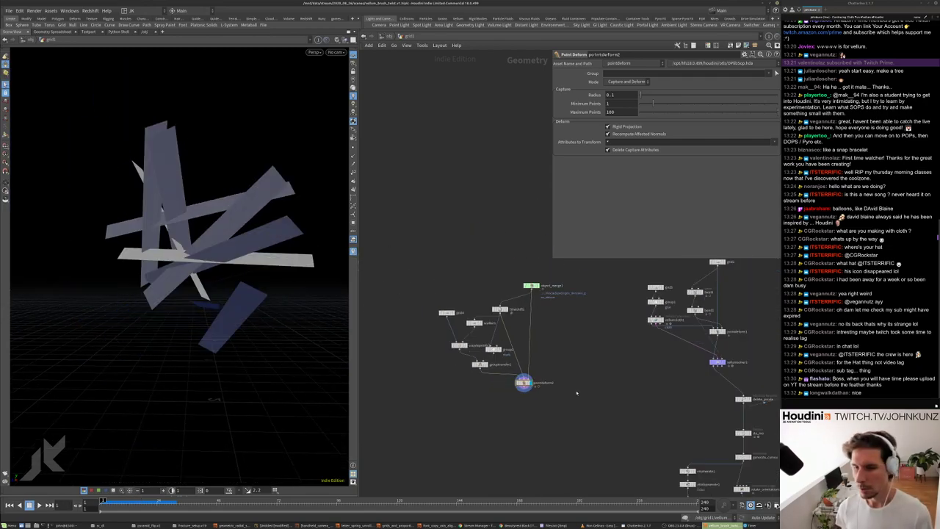
- Add the vellumcloth2 Vellum Constraints node below pointdeform2
key("Tab")
type("null")
key("Return")
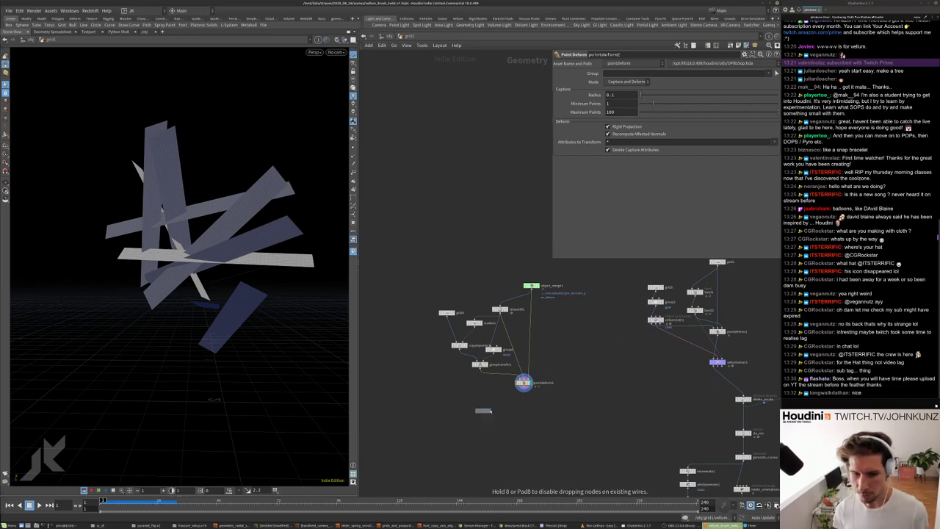
left_click(519, 408)
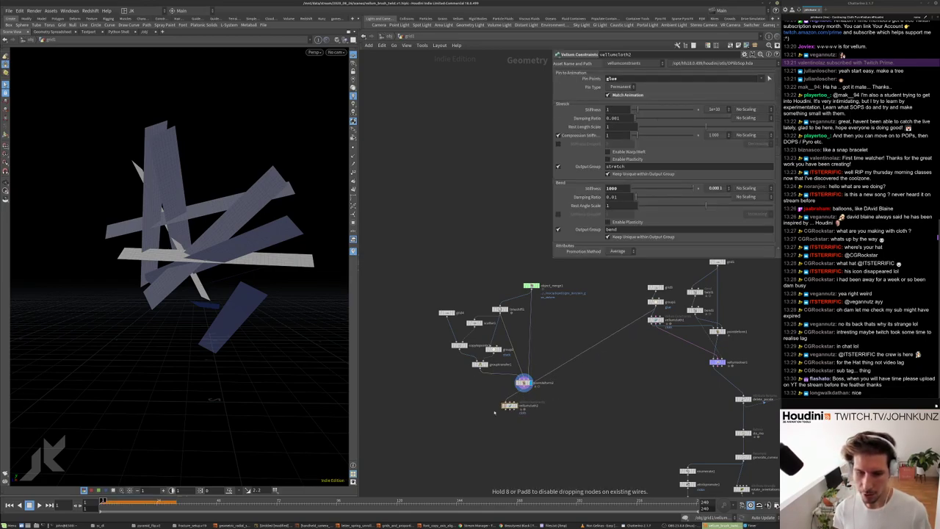
- Insert vellumcloth2 between grouptransfer1 and pointdeform2, pinning the 'stuck' group instead of glue
scroll(547, 427, "up", 2)
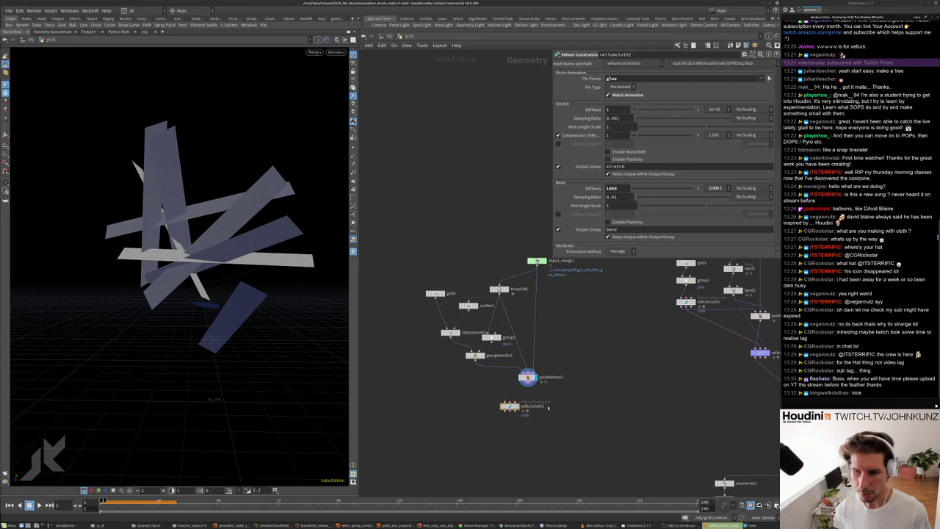
scroll(505, 419, "up", 2)
left_click_drag(511, 424, 478, 377)
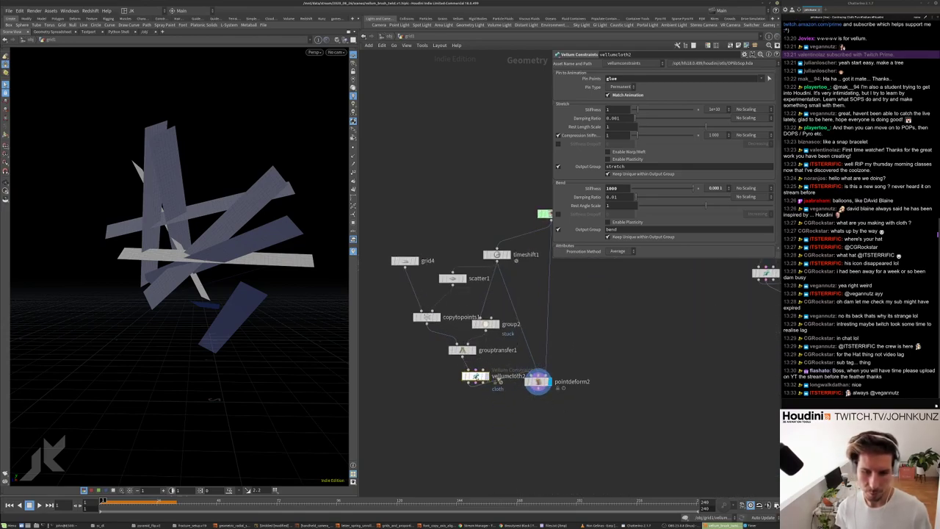
left_click(485, 393)
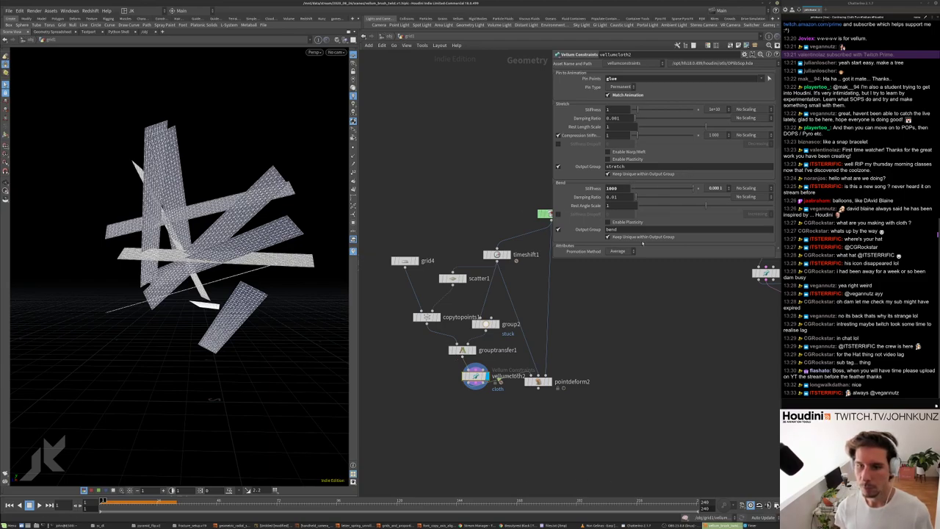
double_click(617, 78)
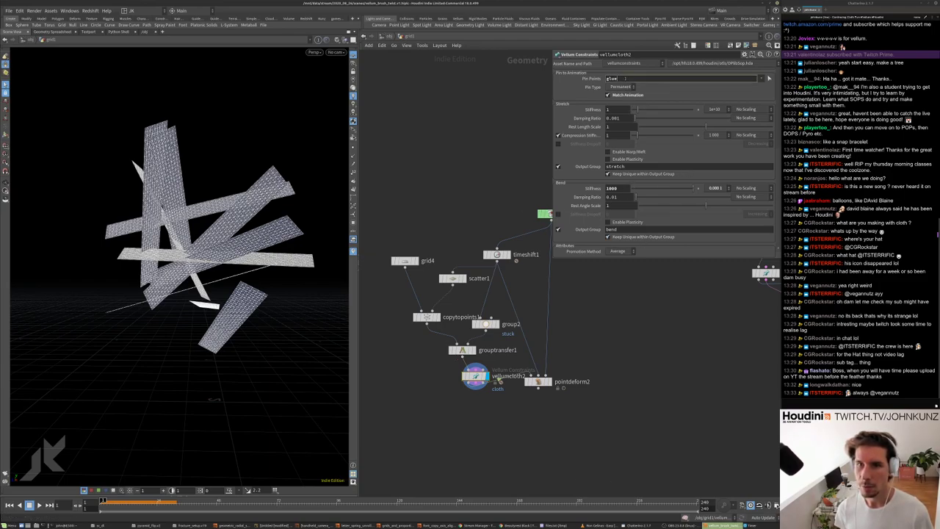
key("BackSpace")
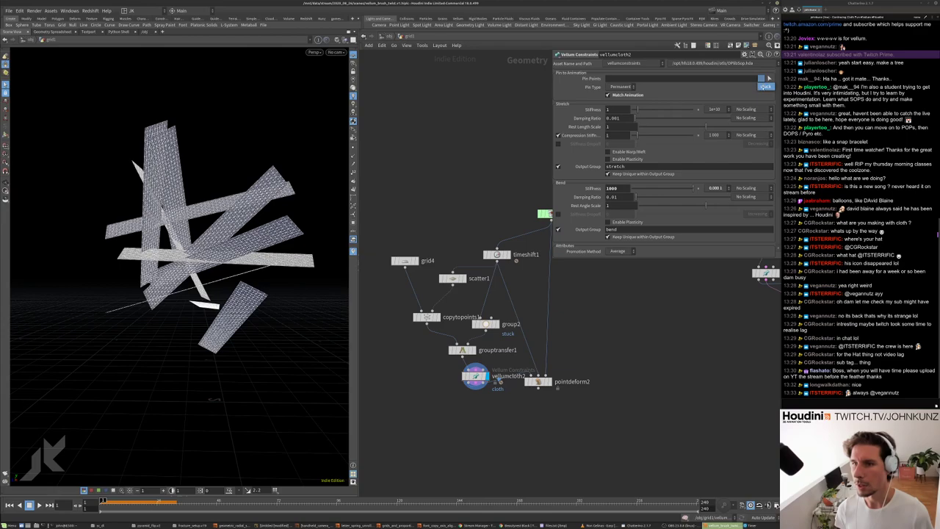
left_click(766, 86)
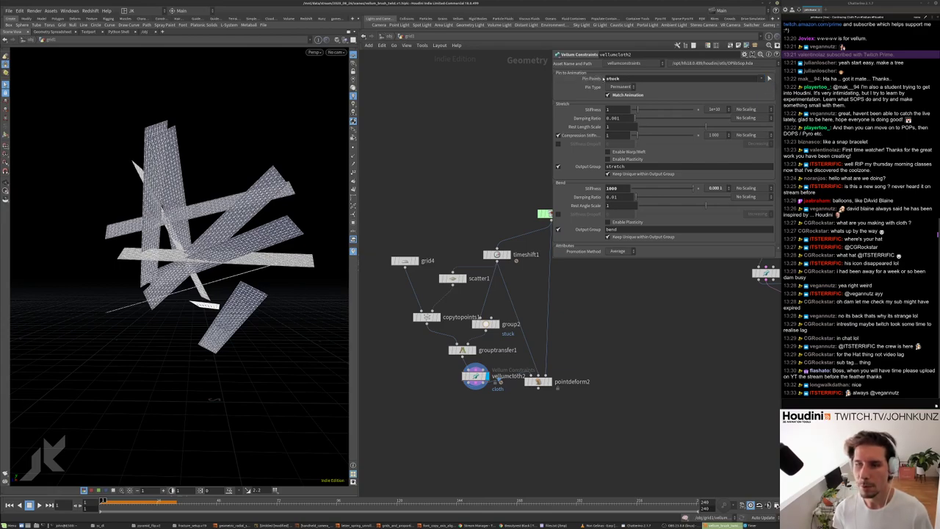
- Place a new Vellum Solver node, vellumsolver2, into the network
middle_click_drag(643, 341, 631, 362)
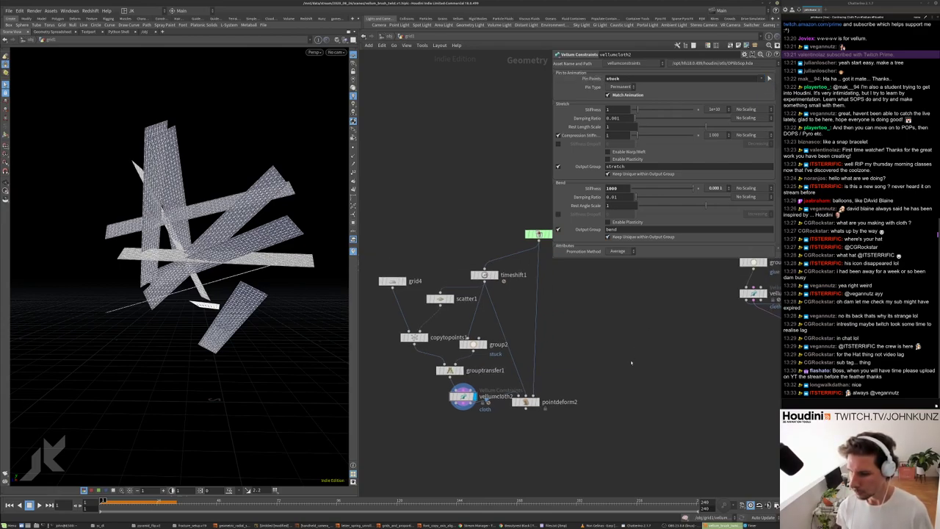
scroll(576, 381, "down", 3)
middle_click_drag(576, 381, 536, 382)
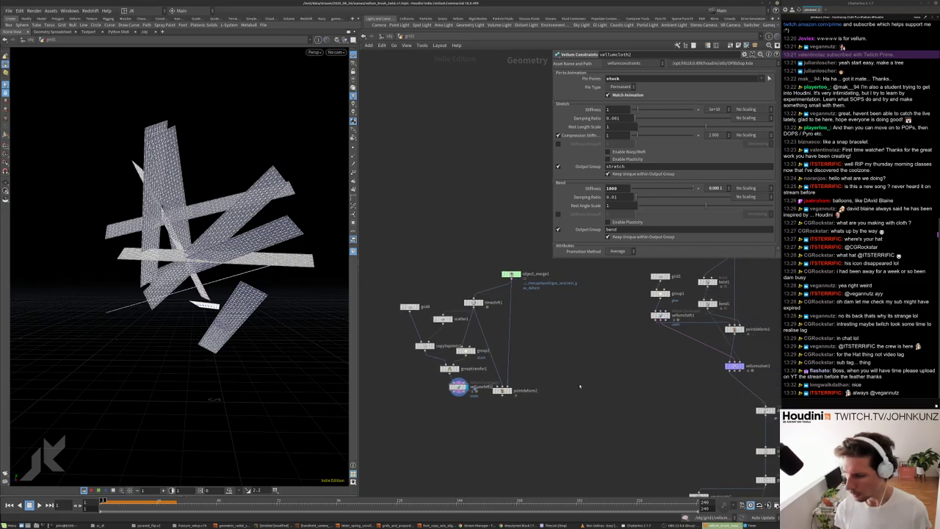
middle_click_drag(692, 383, 678, 376)
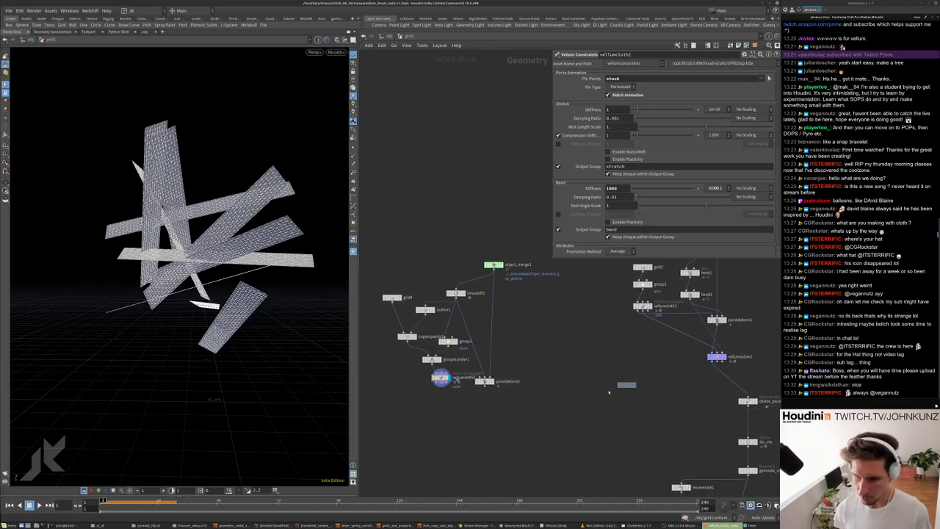
left_click(536, 415)
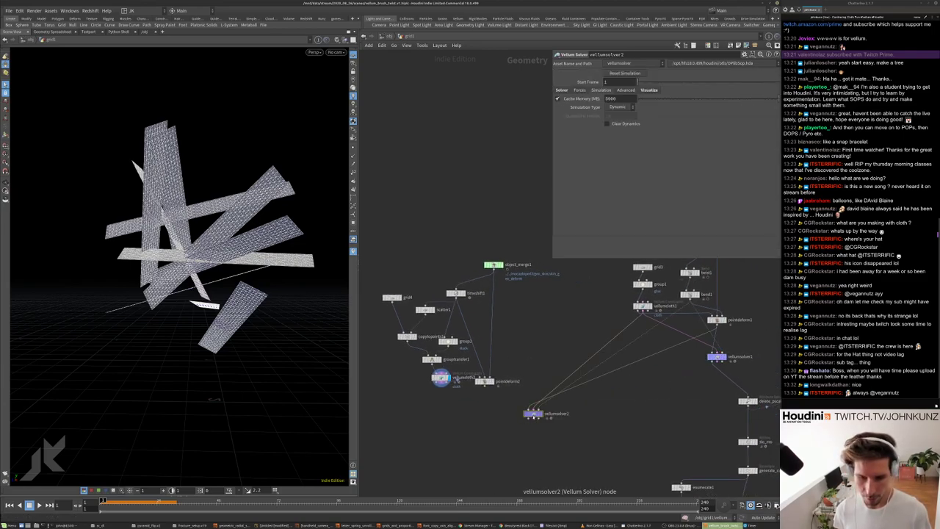
- Wire vellumsolver2 to vellumcloth2's outputs and display the solver's result
left_click_drag(536, 414, 481, 414)
scroll(490, 354, "up", 3)
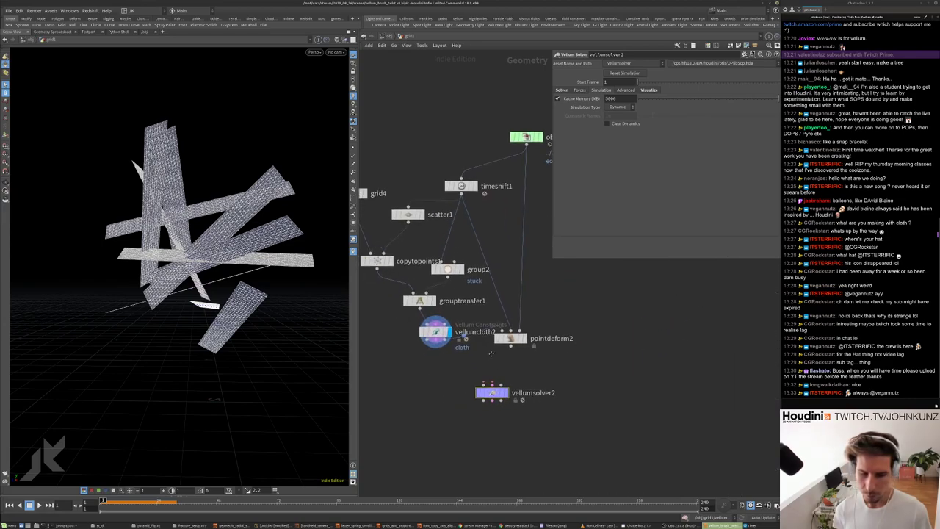
scroll(481, 337, "down", 1)
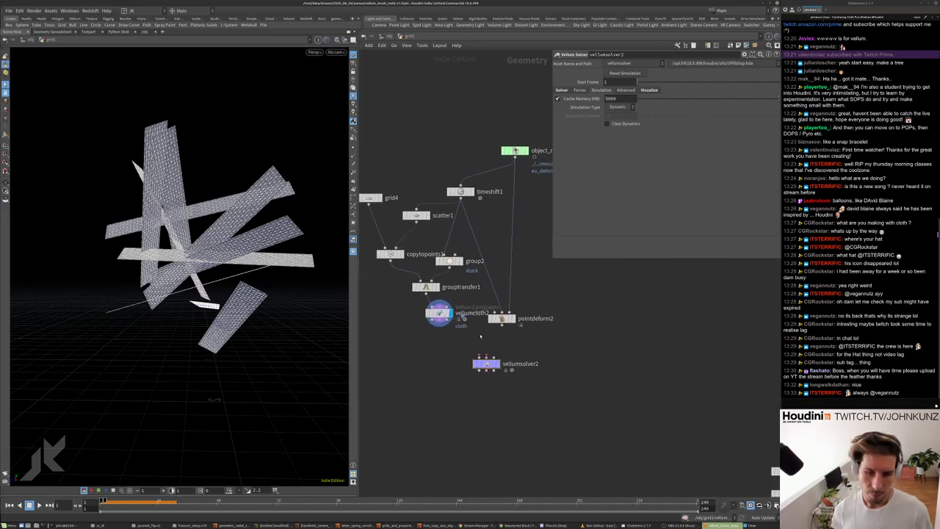
left_click_drag(485, 356, 459, 321)
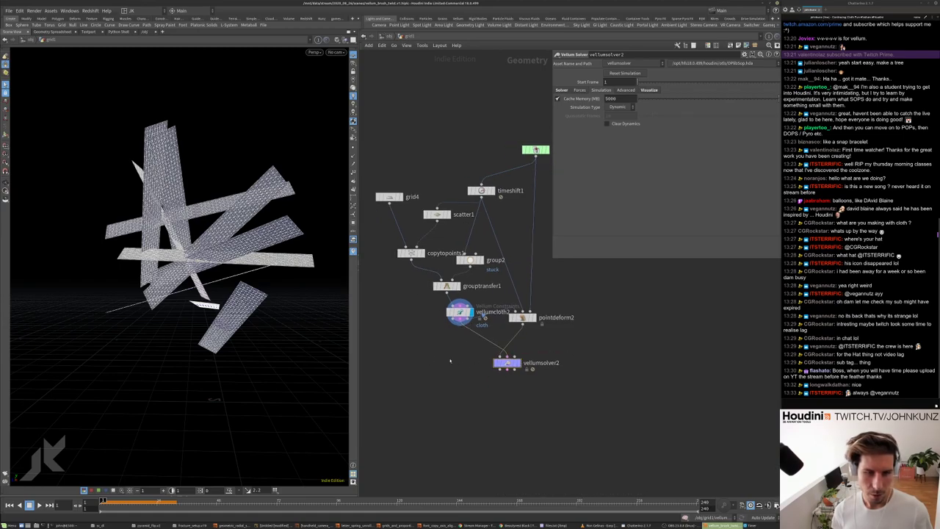
middle_click_drag(370, 199, 390, 199)
left_click(460, 312)
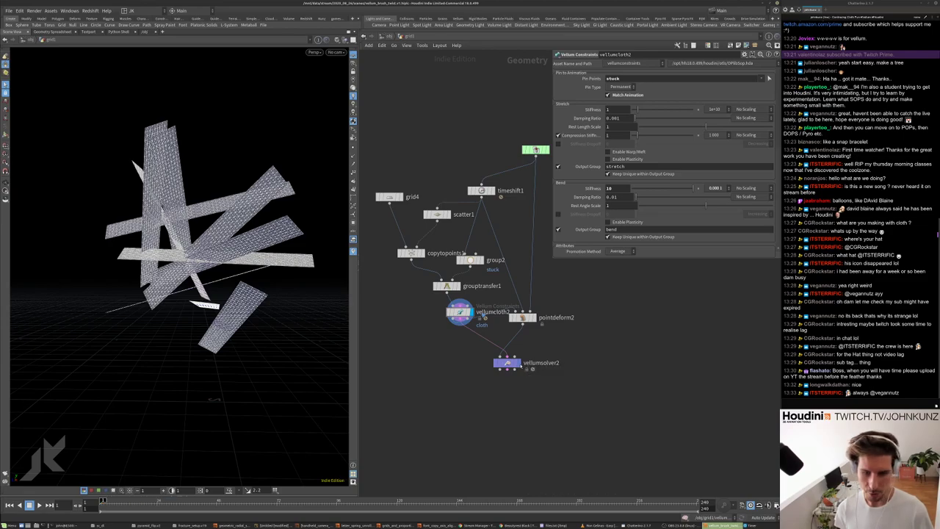
left_click(507, 362)
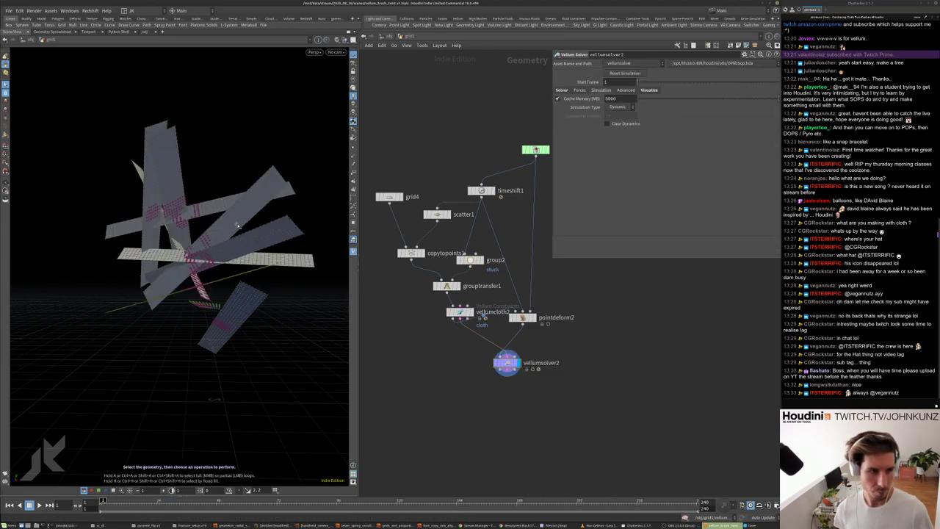
- Play the cloth simulation with the Thickness and Pin to Target guides hidden
key("Up")
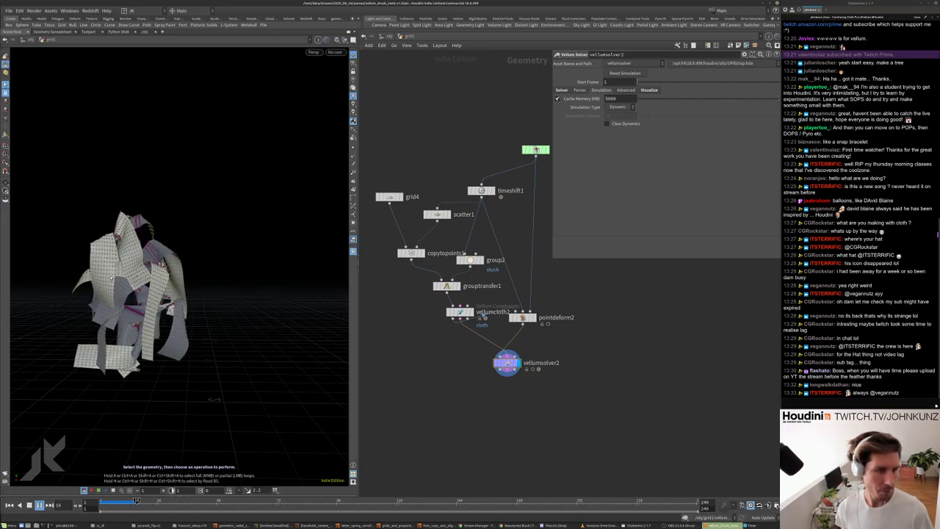
middle_click_drag(534, 339, 537, 297)
left_click(648, 89)
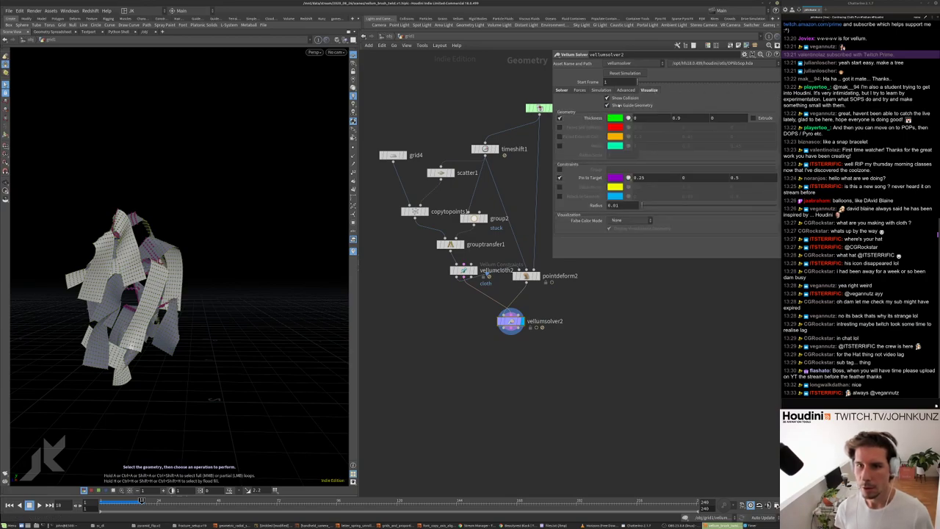
left_click(559, 118)
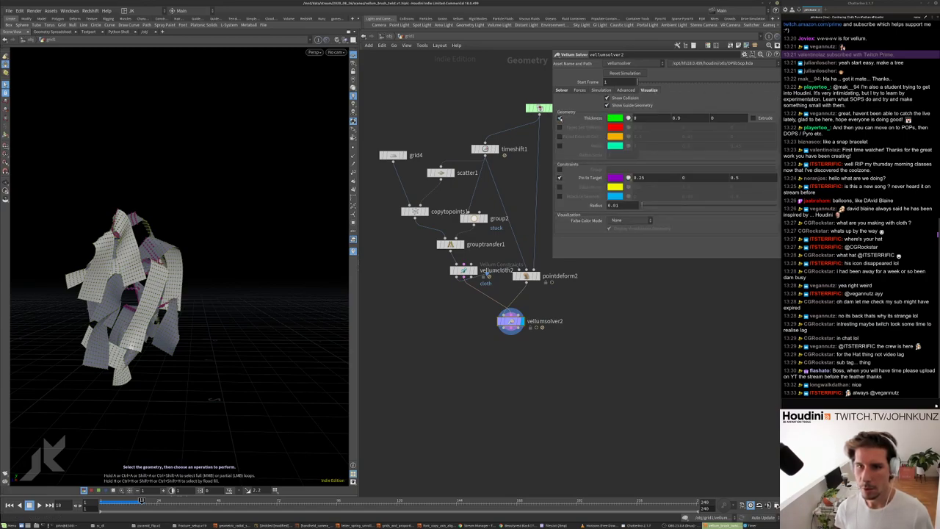
left_click(559, 178)
key("Up")
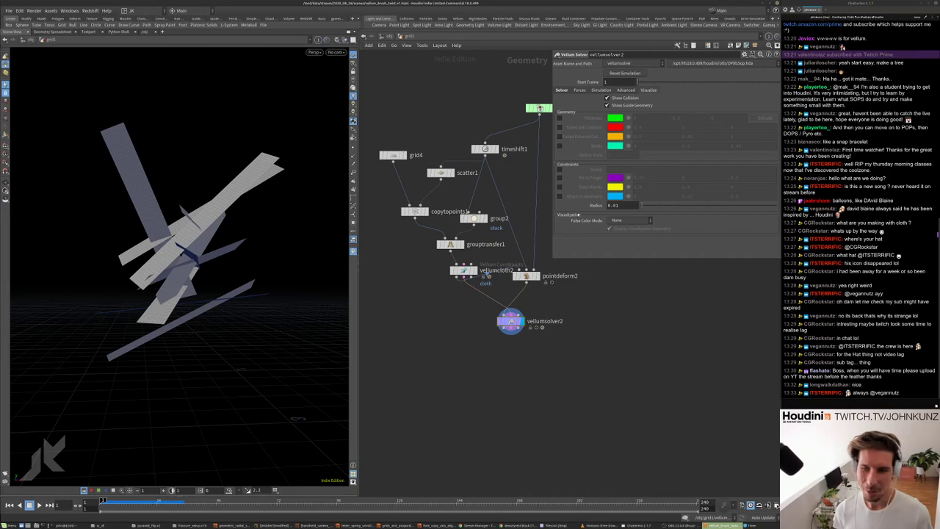
- Enable Ground Position on vellumsolver2 and wire the mocap character into its collision input
left_click(562, 90)
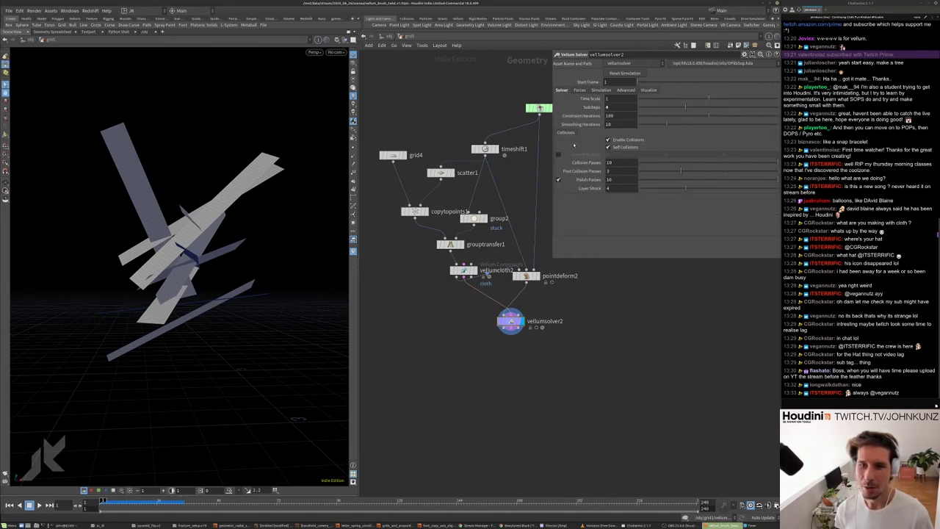
left_click(559, 155)
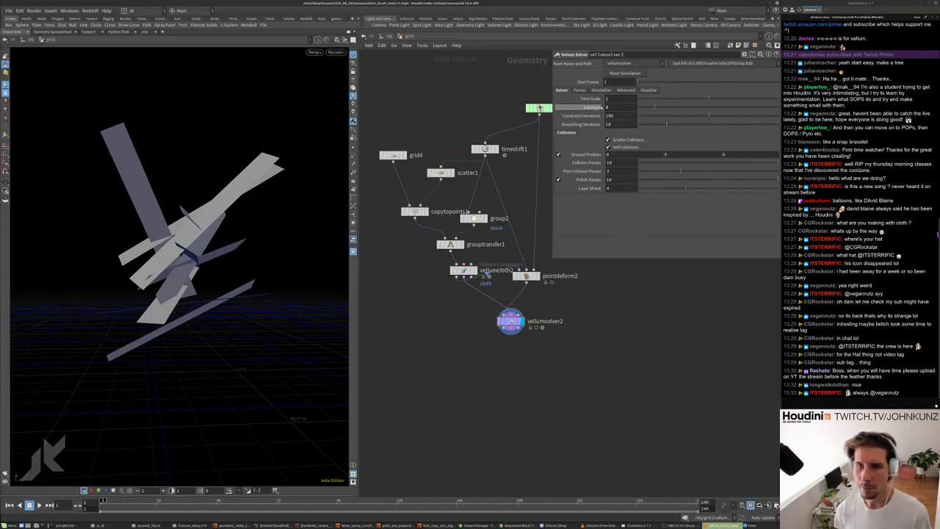
middle_click_drag(528, 282, 471, 301)
left_click_drag(452, 310, 475, 323)
left_click_drag(483, 128, 503, 140)
left_click_drag(471, 295, 504, 147)
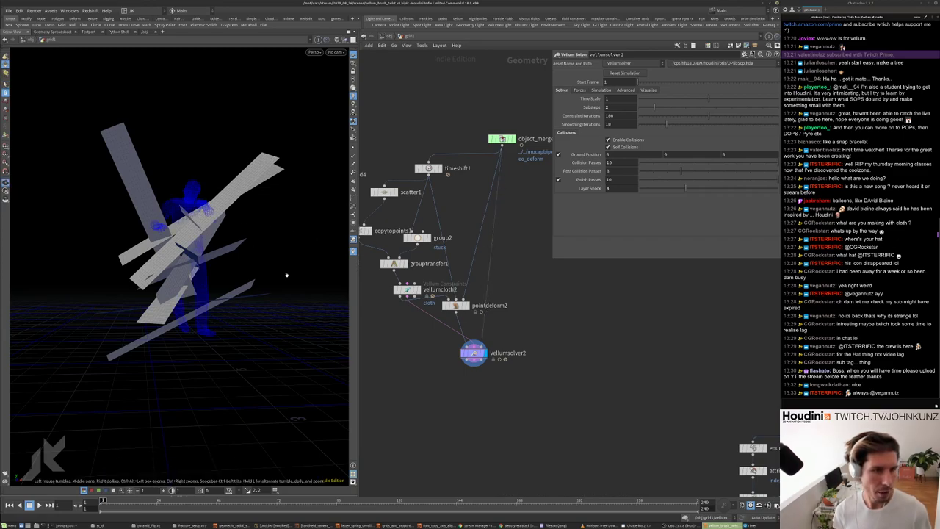
- Reposition vellumsolver2, play the strips draping over the moving character, and rewind to frame 1
left_click_drag(287, 275, 247, 266)
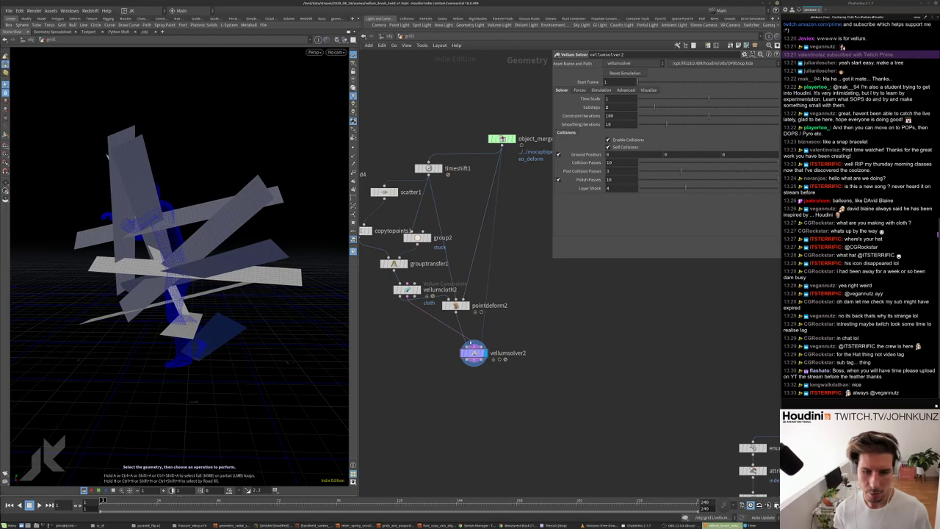
middle_click_drag(498, 347, 547, 343)
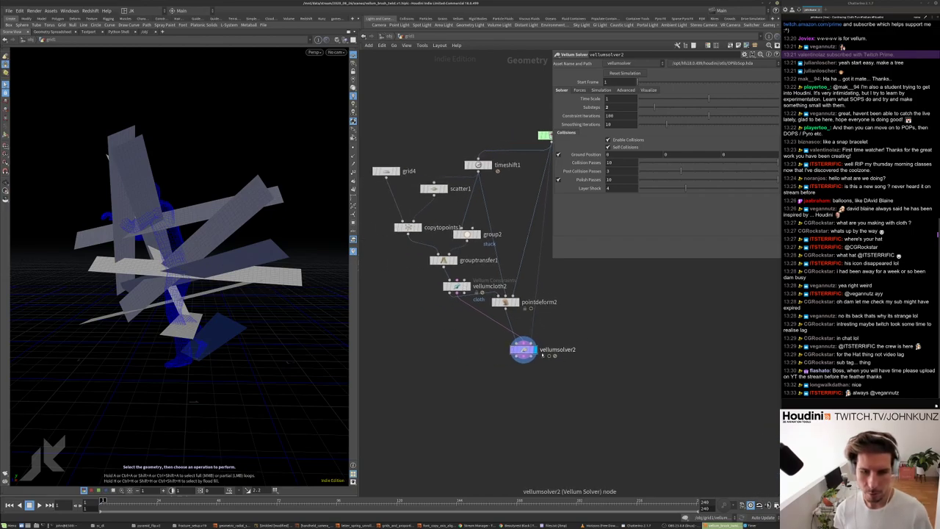
left_click_drag(521, 352, 529, 374)
middle_click_drag(529, 374, 502, 387)
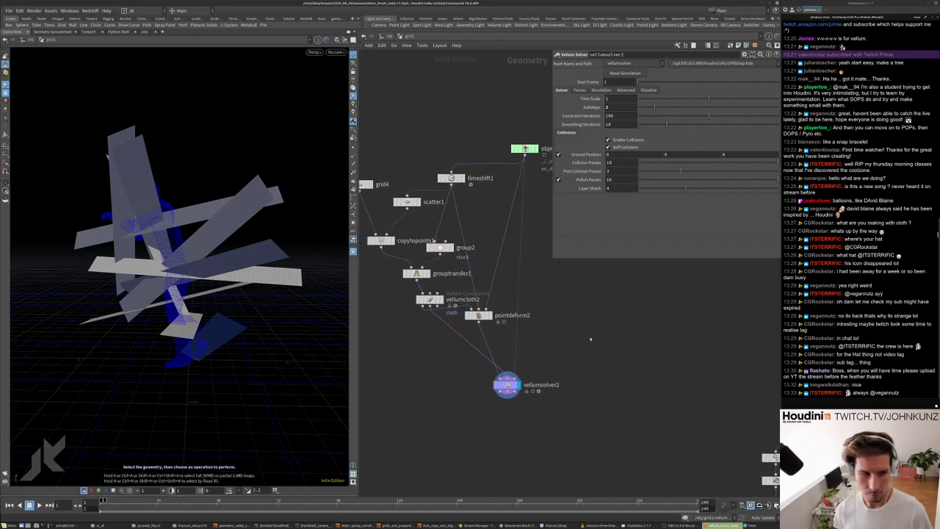
key("Up")
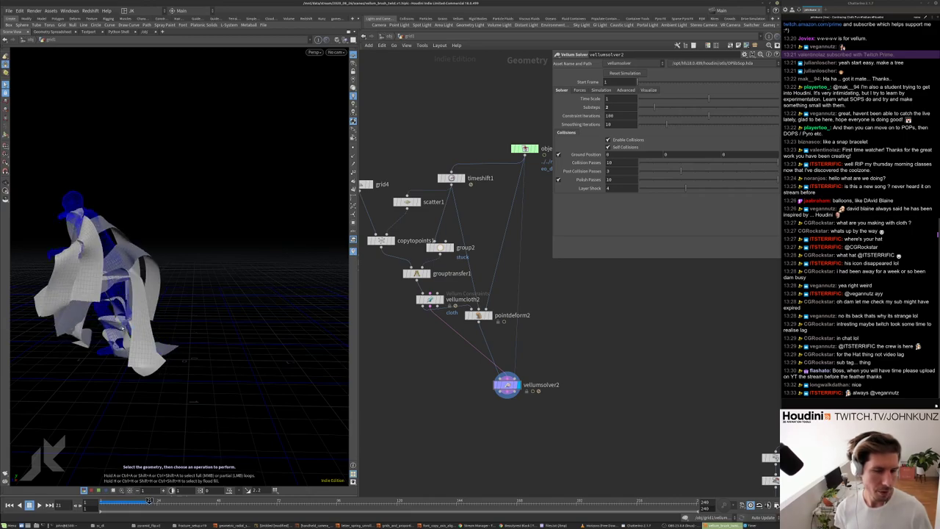
key("ctrl+Up")
left_click_drag(430, 299, 417, 299)
left_click_drag(183, 279, 235, 261)
scroll(210, 257, "up", 3)
- Add a Detangle node, detangle1, and move it to the lower left of the network
key("Tab")
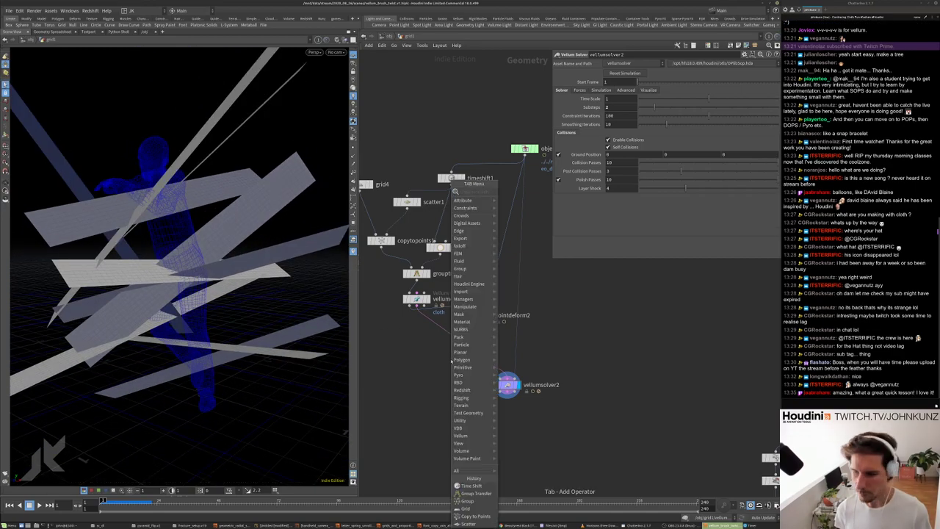
mouse_move(463, 360)
type("d")
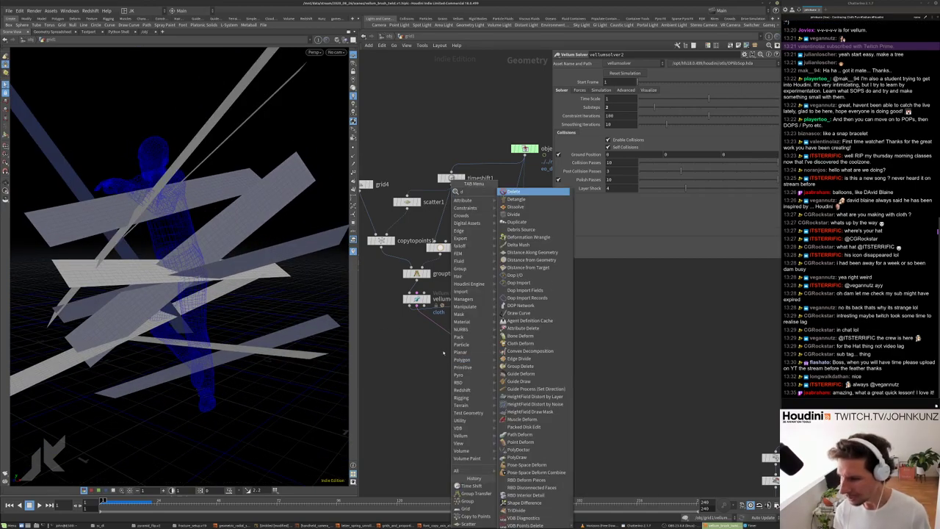
type("et")
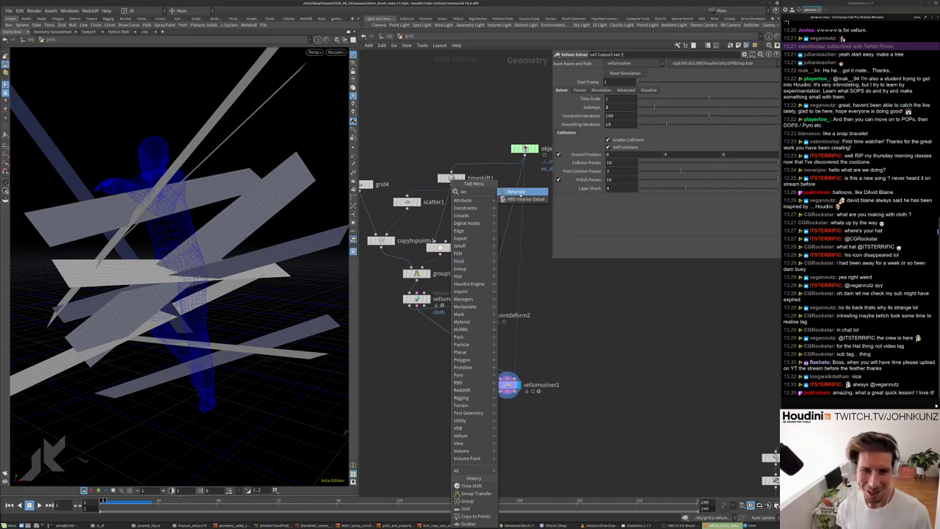
key("Return")
left_click(564, 314)
middle_click_drag(557, 322, 607, 315)
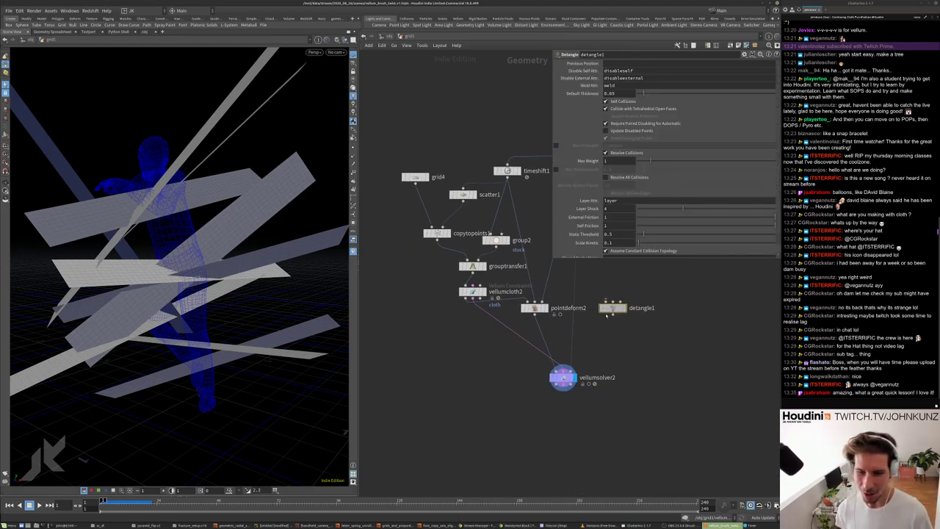
left_click_drag(607, 315, 402, 367)
- Rearrange the network, moving pointdeform2 below vellumcloth2
scroll(449, 257, "up", 2)
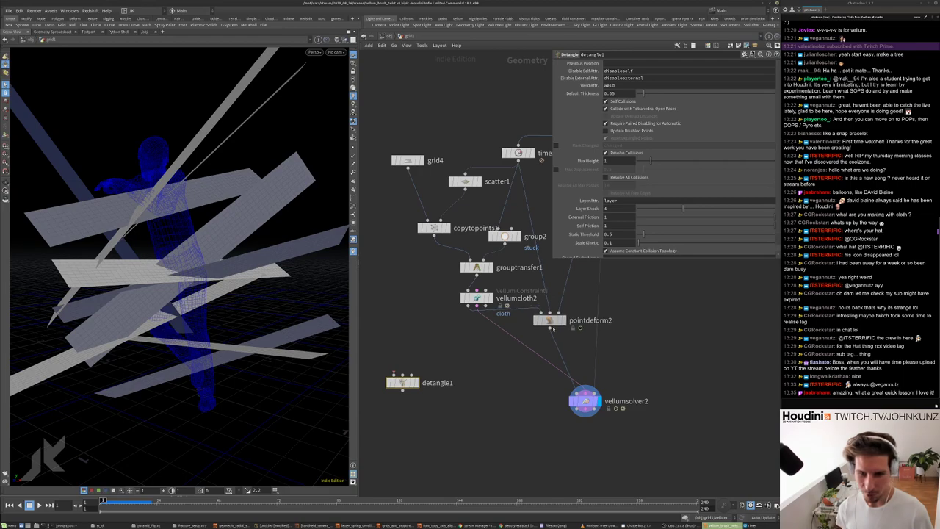
scroll(585, 393, "down", 3)
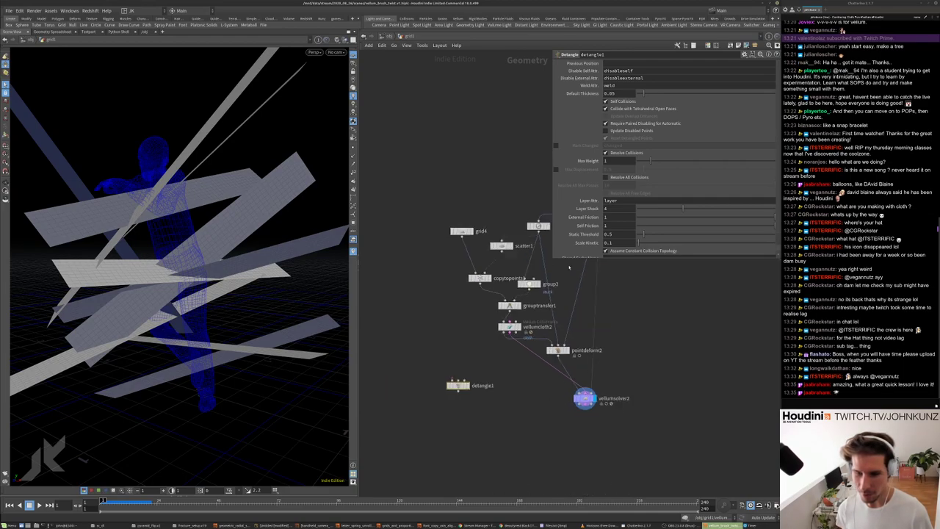
scroll(526, 403, "up", 3)
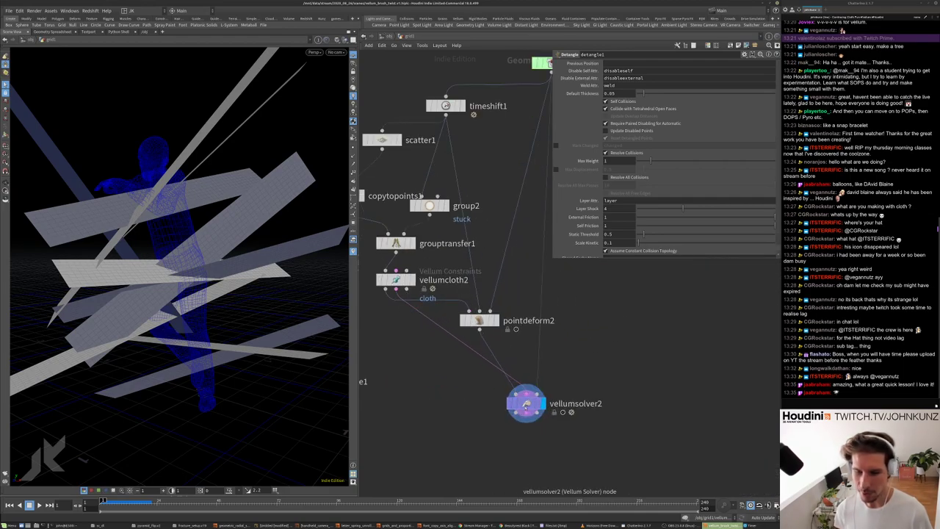
scroll(526, 403, "down", 3)
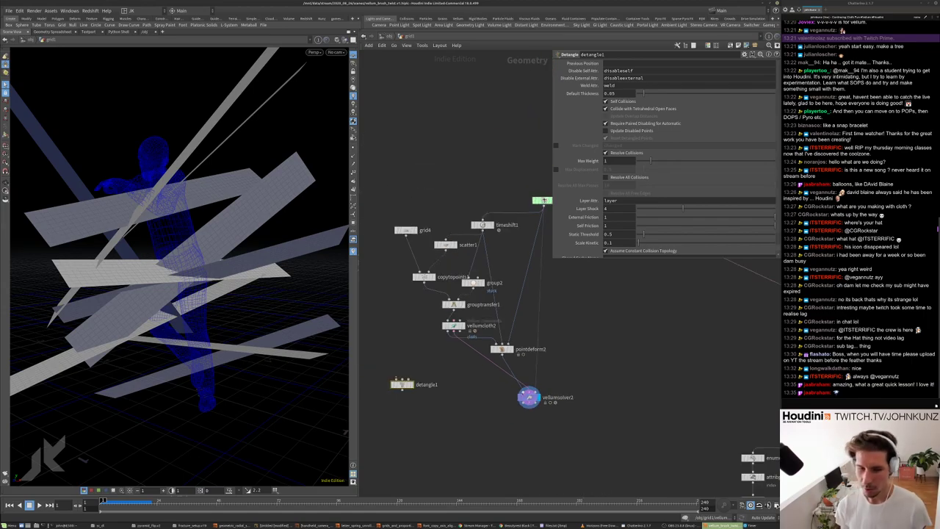
scroll(504, 360, "up", 2)
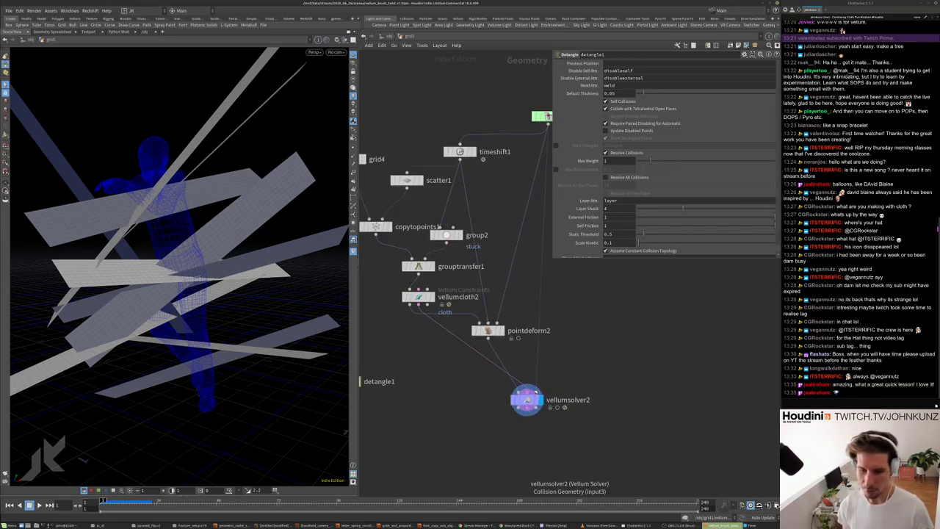
scroll(505, 360, "down", 2)
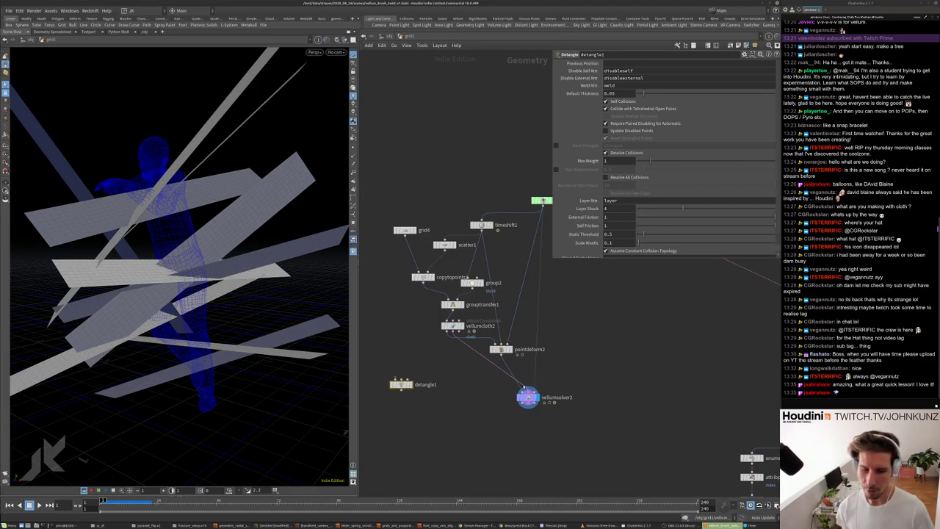
scroll(526, 394, "up", 3)
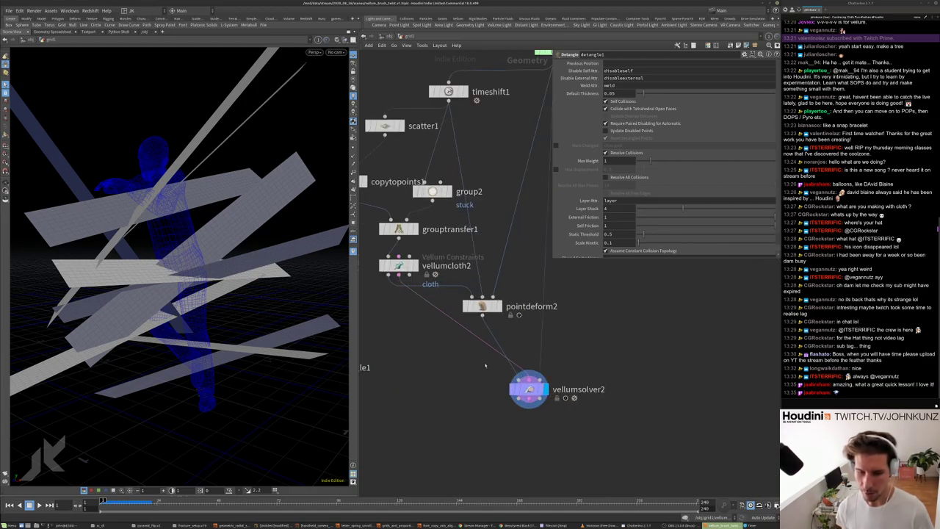
left_click_drag(485, 364, 577, 424)
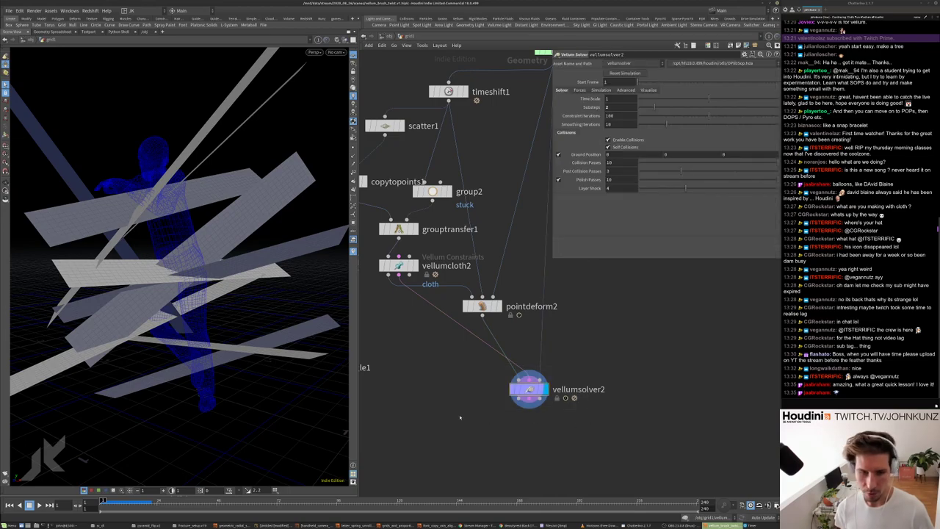
scroll(461, 418, "down", 2)
left_click_drag(488, 336, 476, 360)
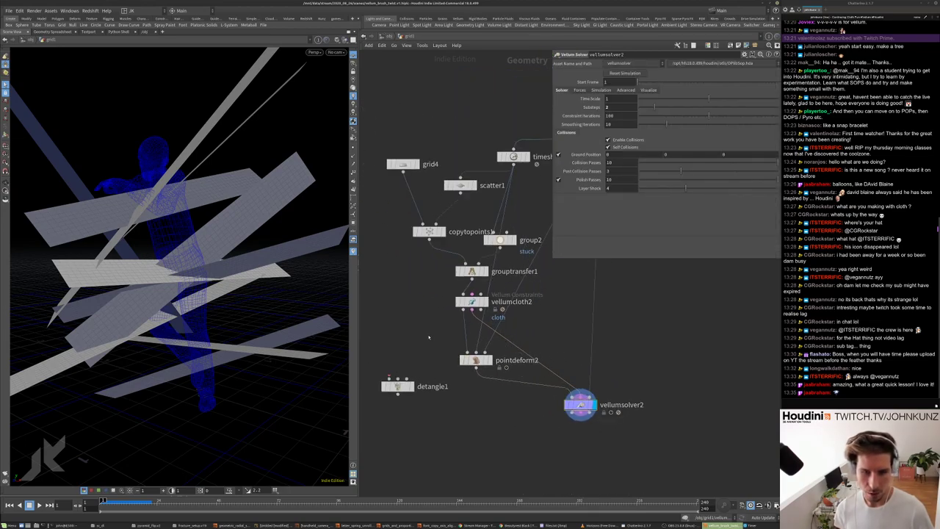
middle_click_drag(429, 337, 445, 389)
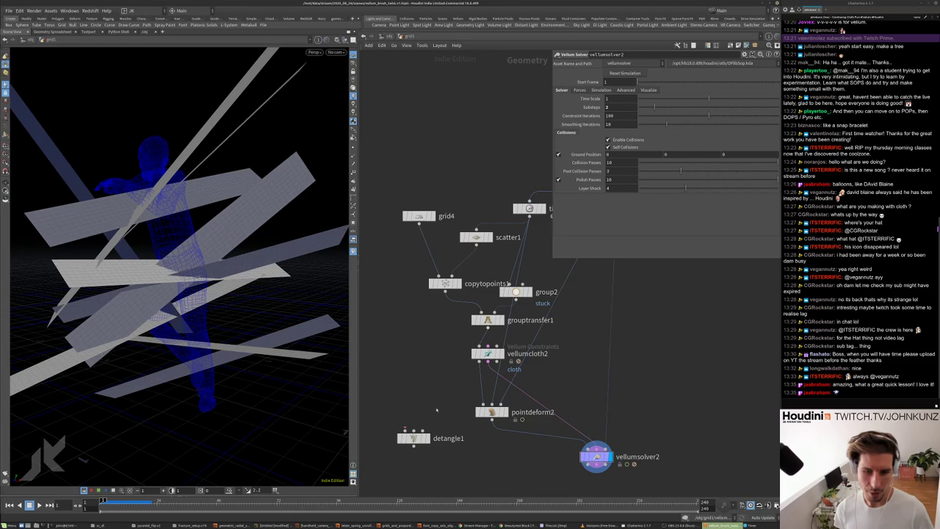
- Wire the cloth stream into detangle1's input and display its result
left_click_drag(413, 438, 470, 342)
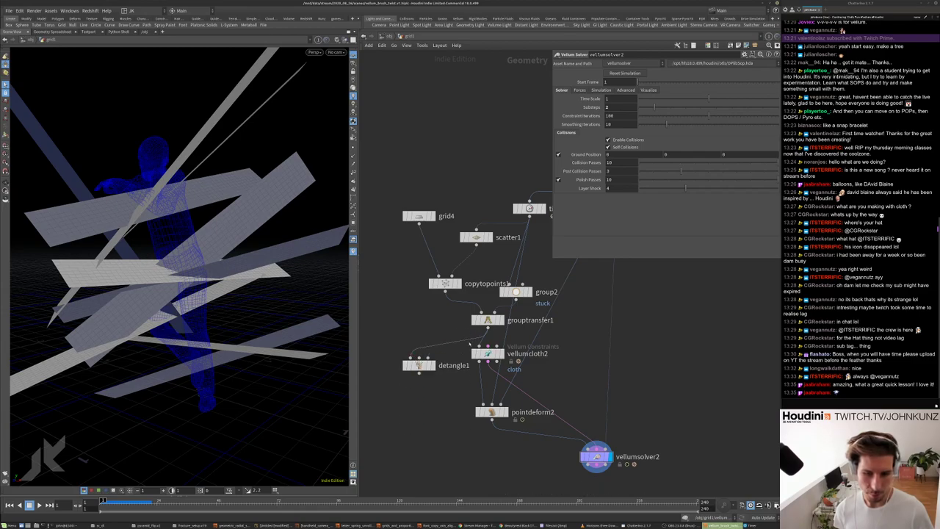
left_click(433, 365)
key("g")
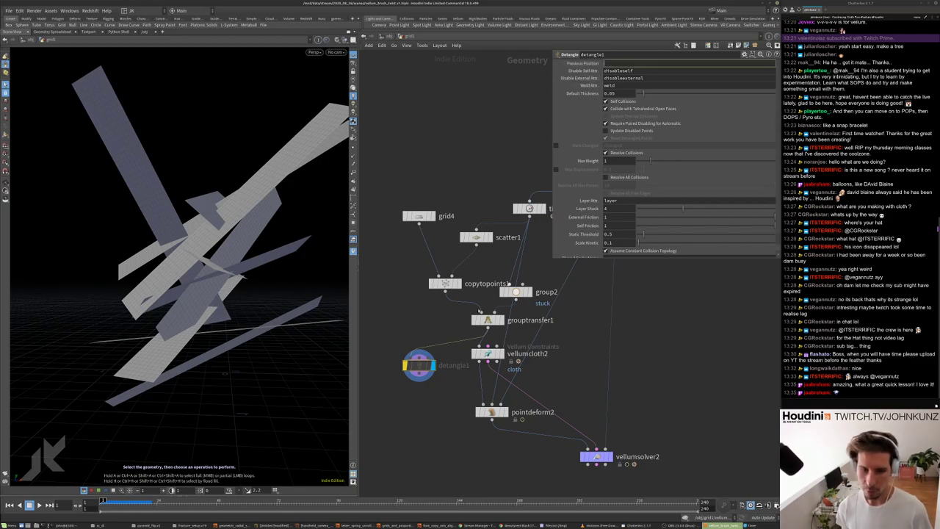
- Unbypass detangle1 and set its Previous Position attribute to P to clear the error
left_click(403, 366)
middle_click(415, 365)
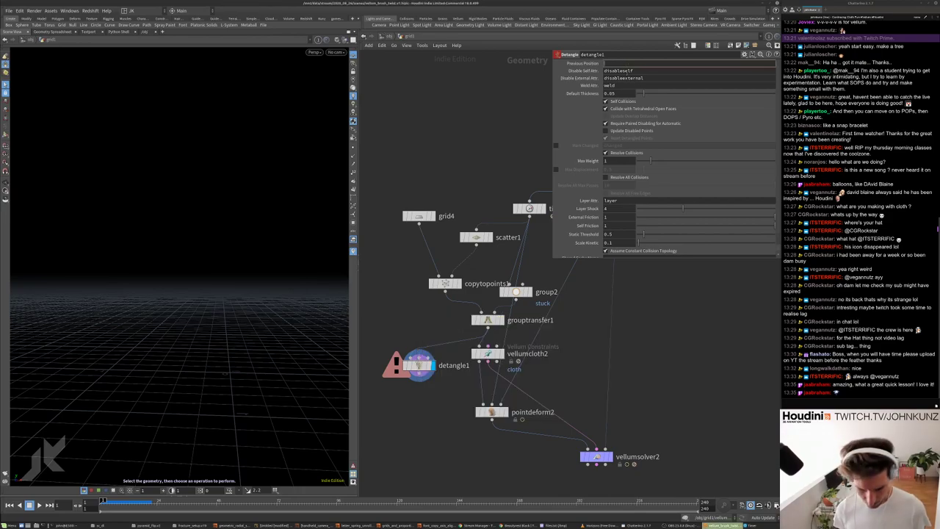
key("Return")
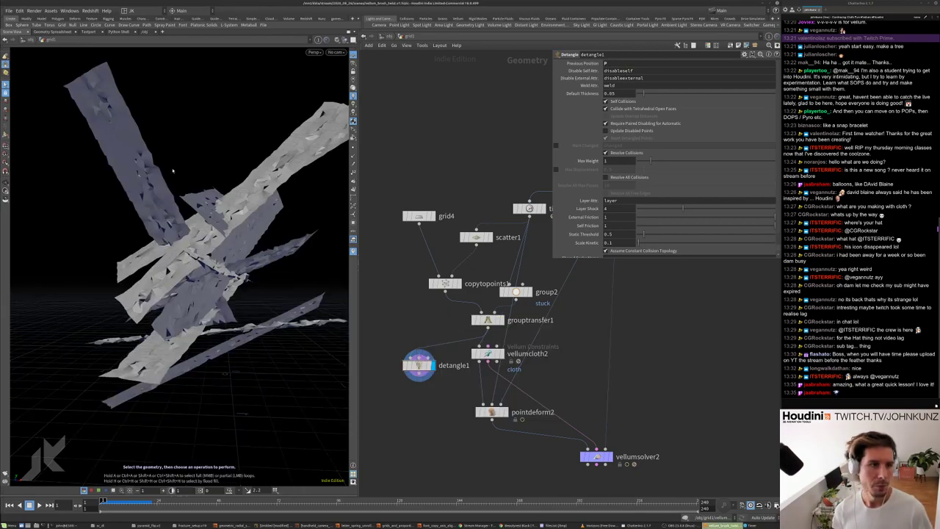
- Orbit around the detangled strips to inspect the clean, crossing flat planes
key("Escape")
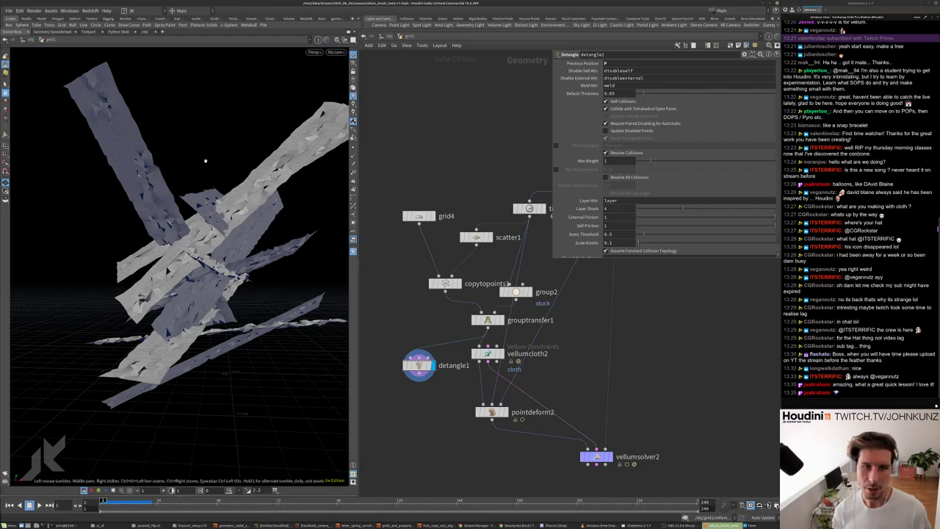
left_click_drag(205, 160, 163, 214)
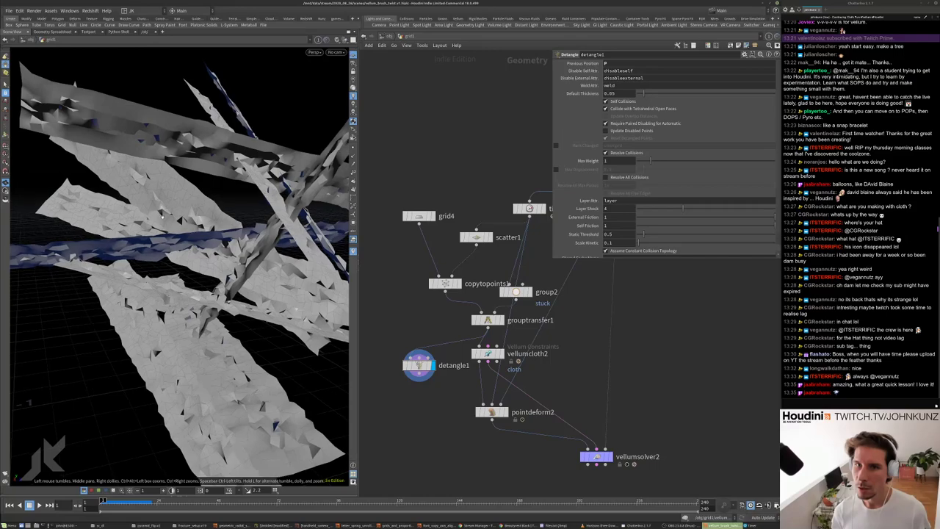
key("s")
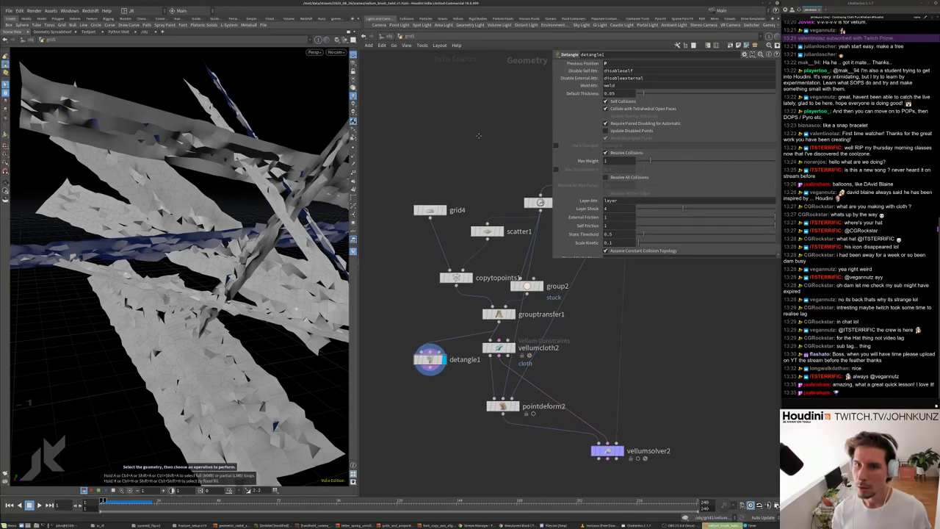
scroll(440, 290, "down", 3)
scroll(441, 290, "up", 5)
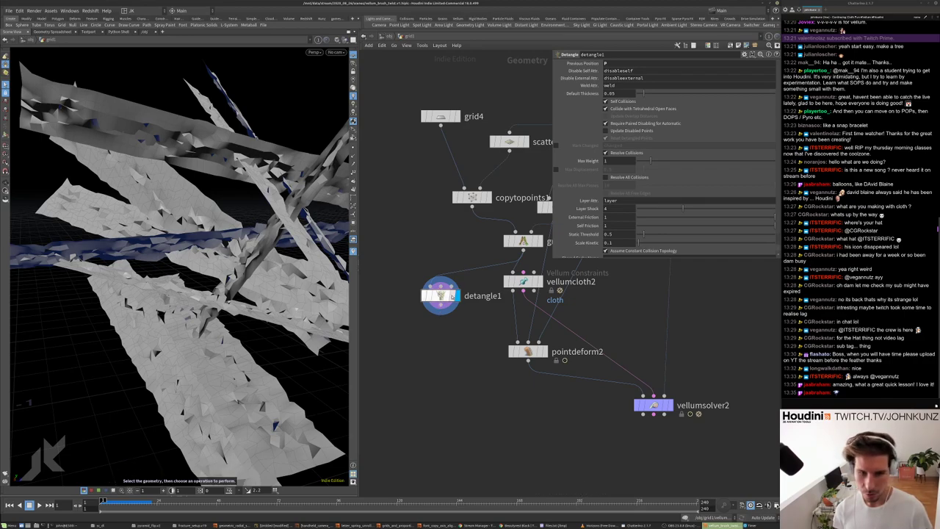
left_click_drag(441, 294, 419, 308)
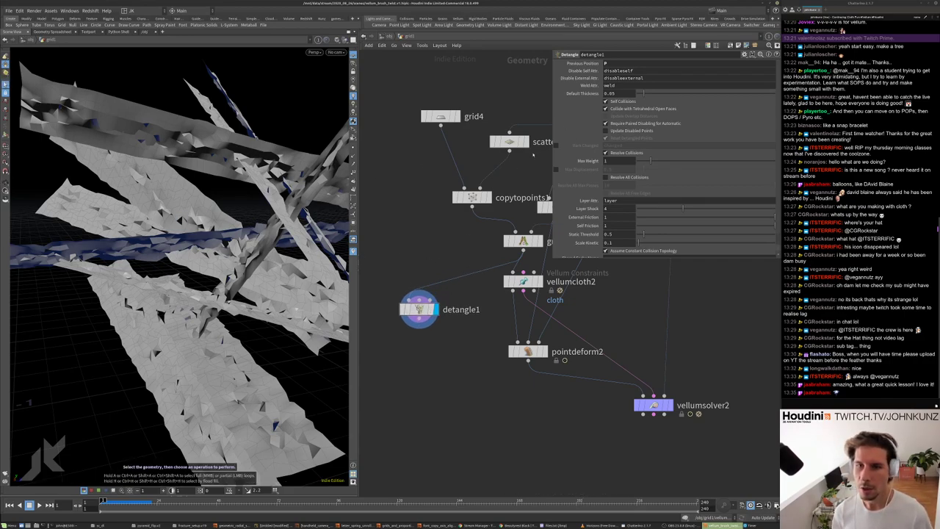
left_click_drag(291, 268, 248, 226, "alt")
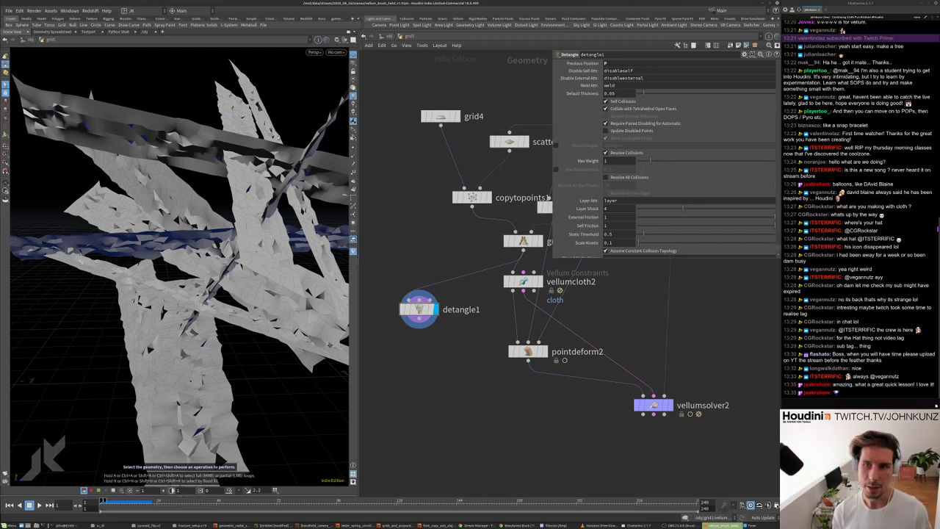
left_click_drag(267, 218, 220, 186, "alt")
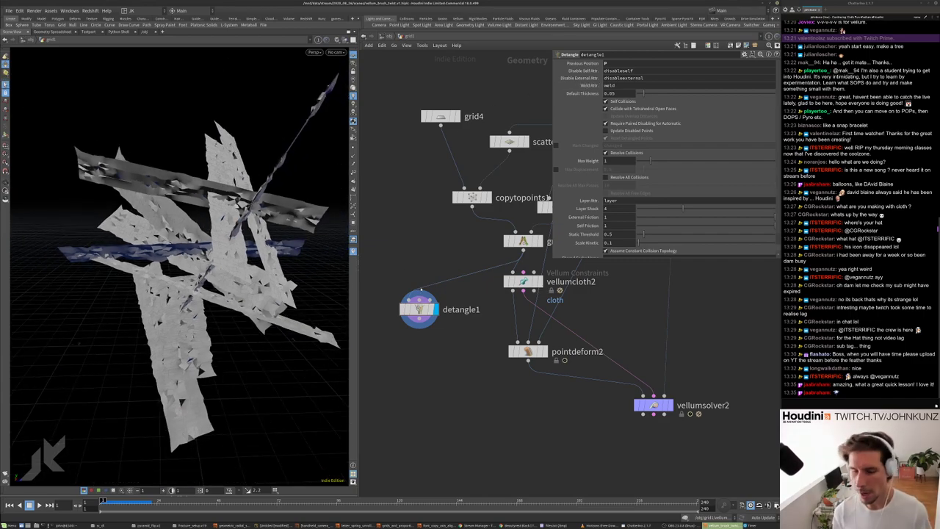
middle_click_drag(418, 266, 429, 256)
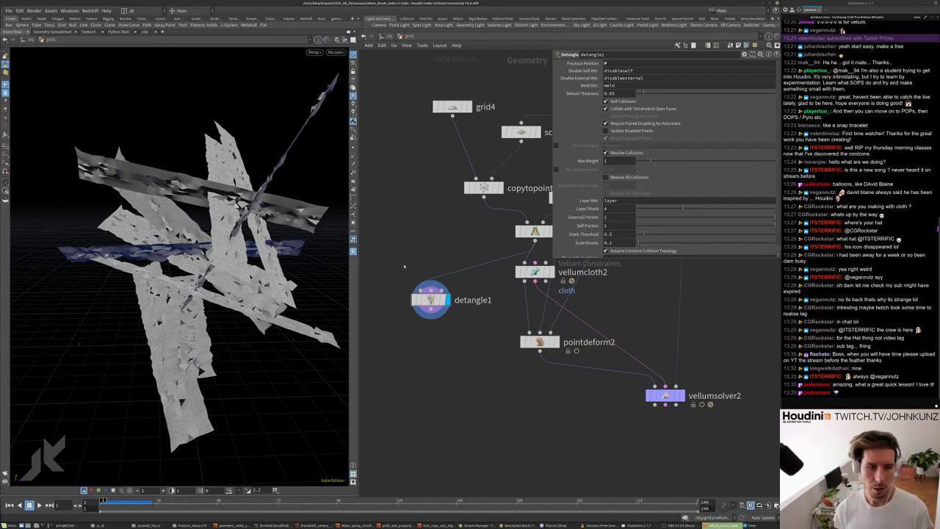
key("Tab")
- Add a For-Each Connected Piece loop and wire connectivity1 into the cloth stream
mouse_move(405, 284)
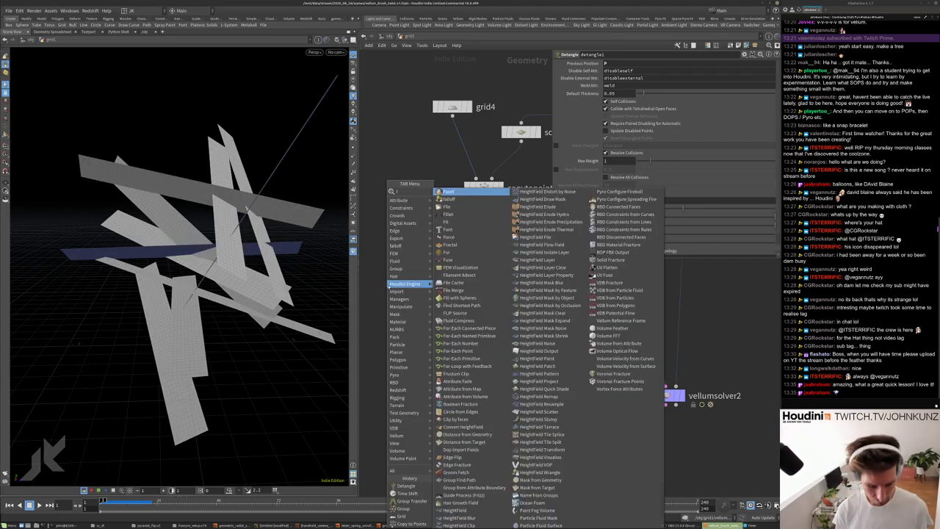
type("fore")
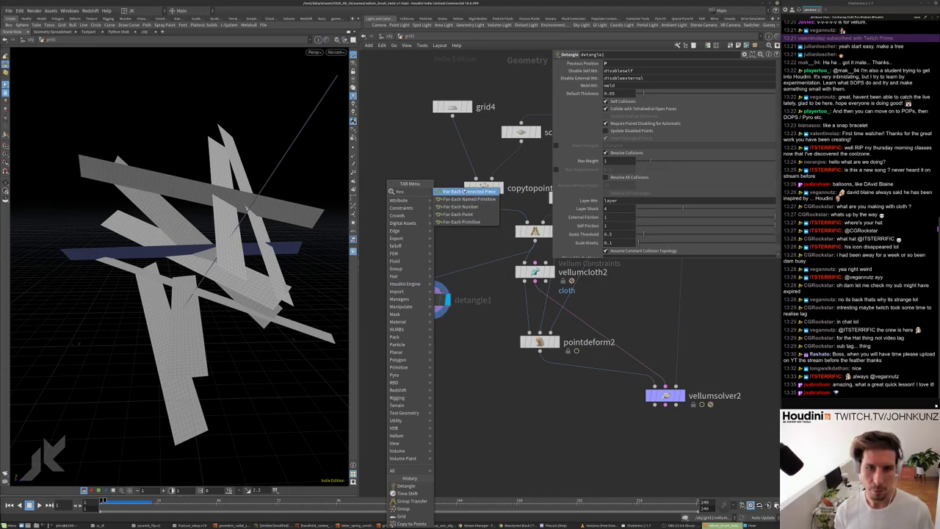
left_click(465, 192)
left_click(407, 252)
left_click(407, 242)
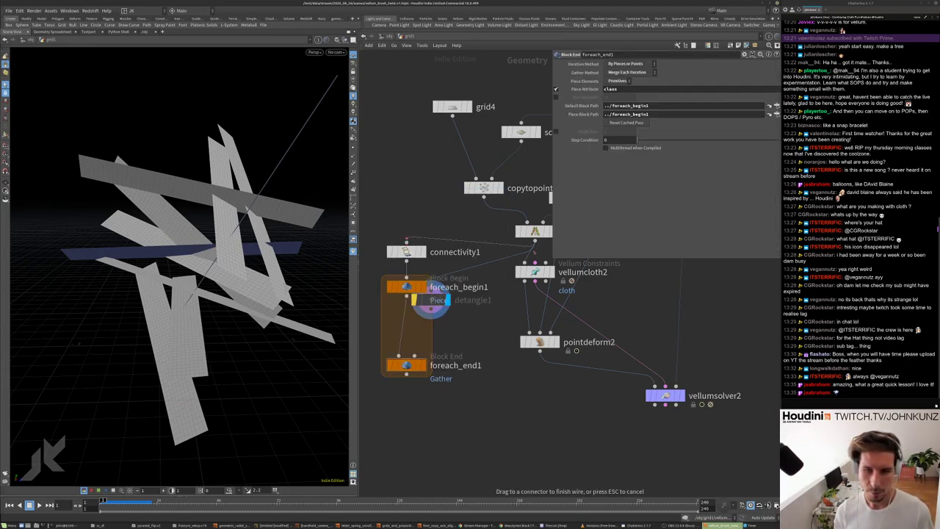
left_click(535, 250)
middle_click_drag(535, 250, 581, 173)
- Arrange the loop nodes, display foreach_end1, and step through individual strips with Single Pass
left_click(451, 174)
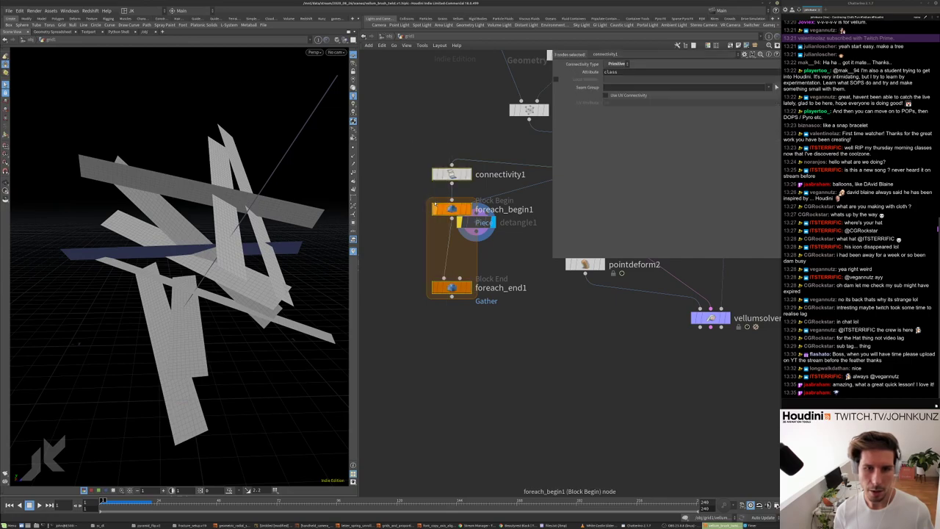
left_click_drag(435, 203, 399, 207)
left_click(415, 178)
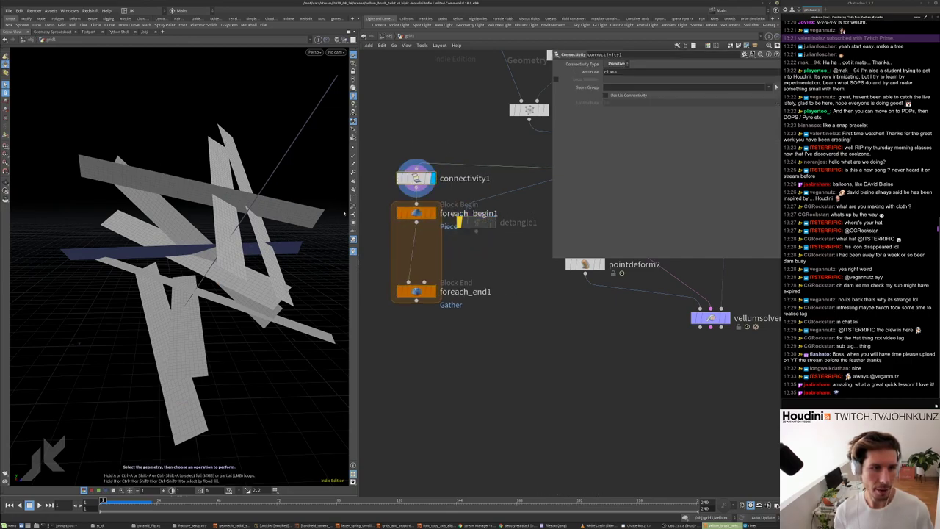
left_click(456, 216)
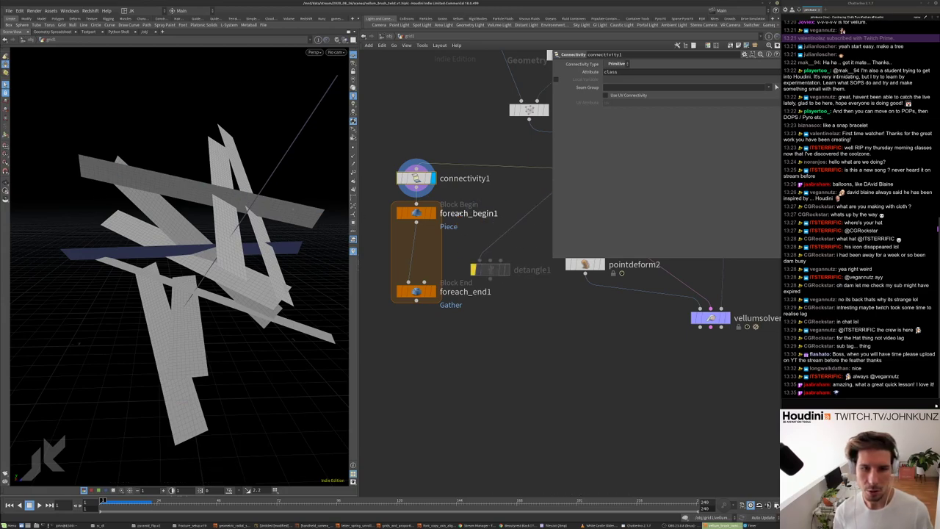
left_click(432, 291)
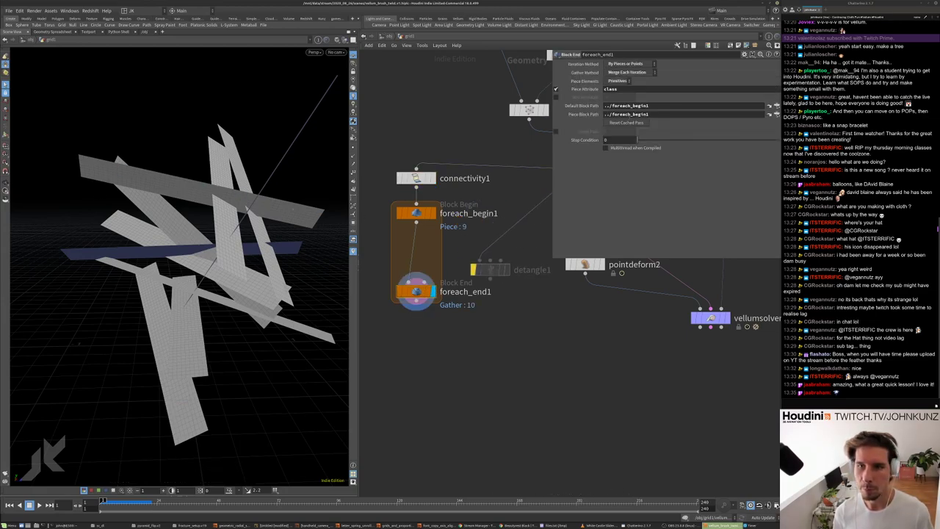
left_click_drag(637, 137, 666, 138)
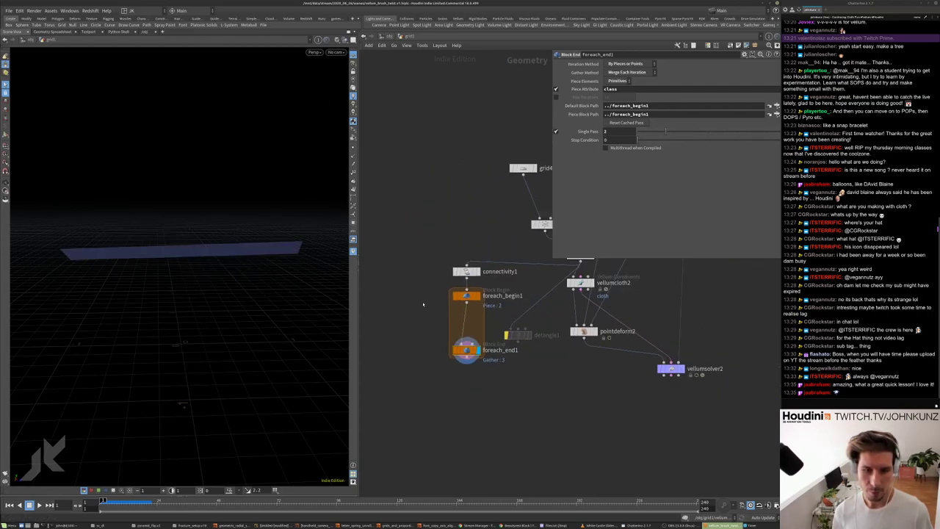
scroll(477, 316, "up", 3)
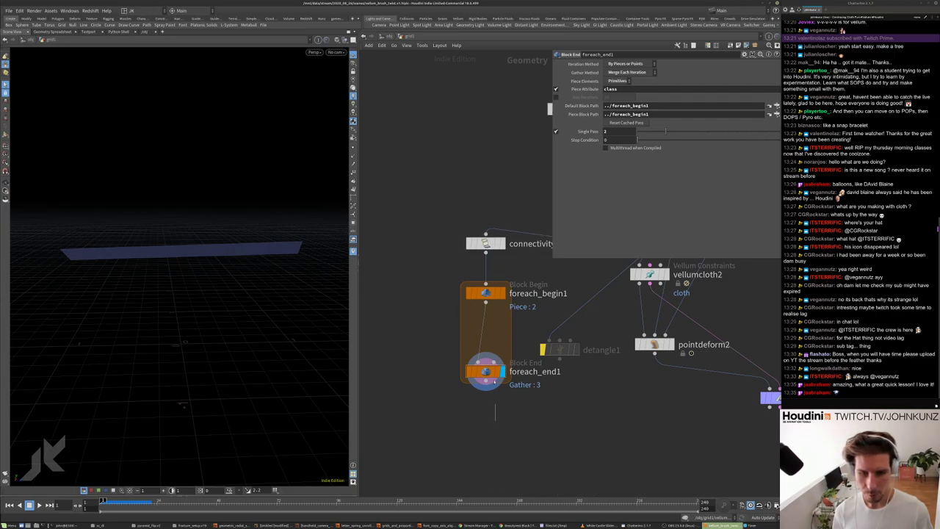
left_click_drag(486, 296, 434, 308)
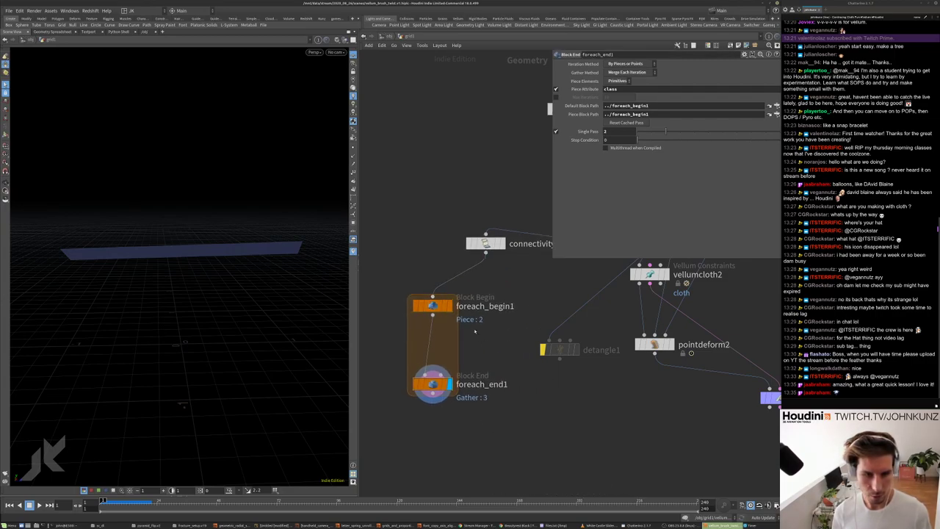
- Inspect connectivity1's primitive 'class' values in the Geometry Spreadsheet, then close it
left_click(486, 243)
right_click(488, 245)
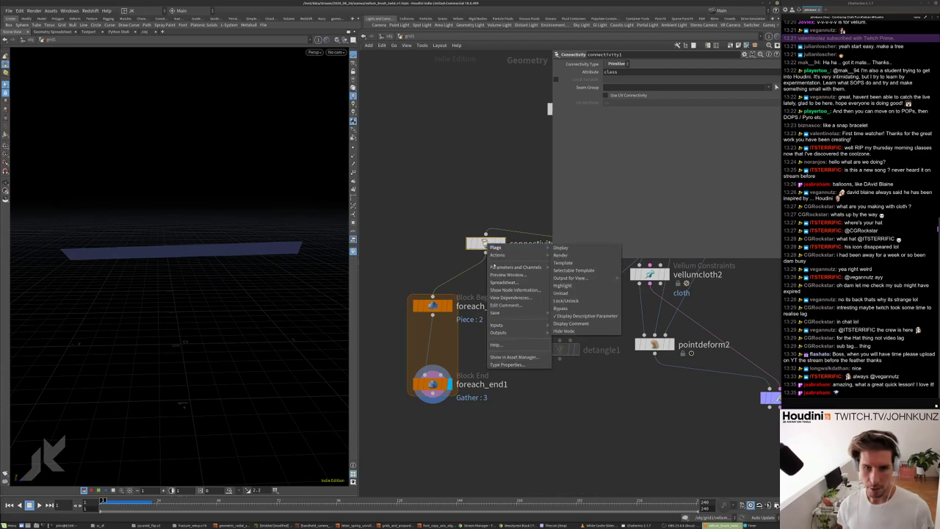
left_click(504, 283)
left_click_drag(506, 188, 507, 89)
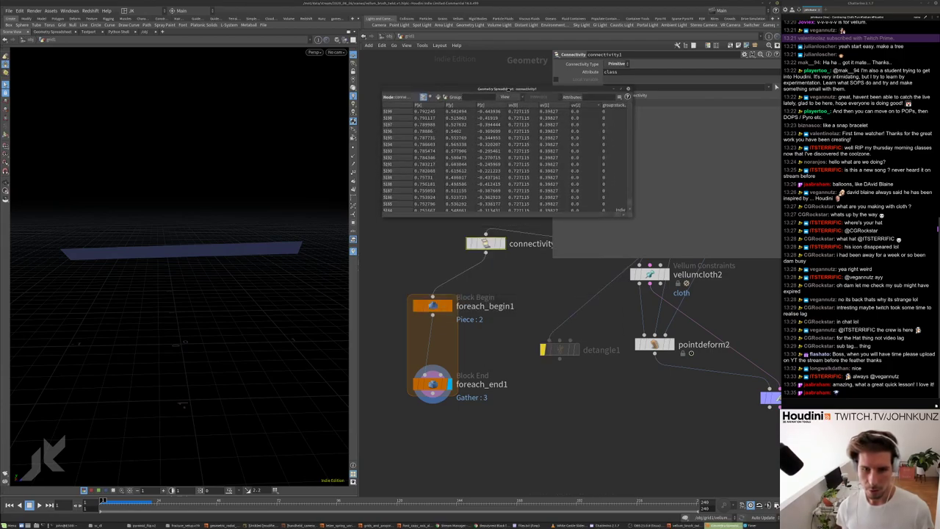
left_click(438, 97)
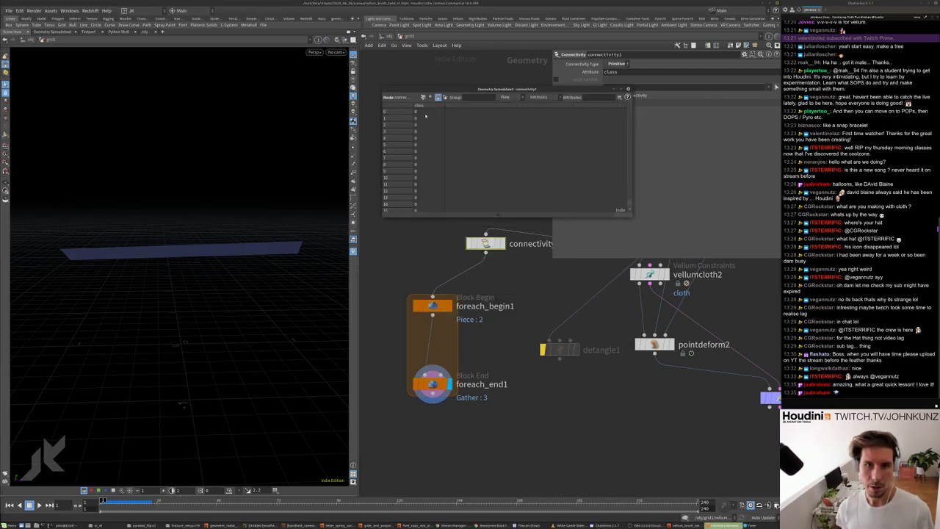
left_click_drag(632, 114, 583, 166)
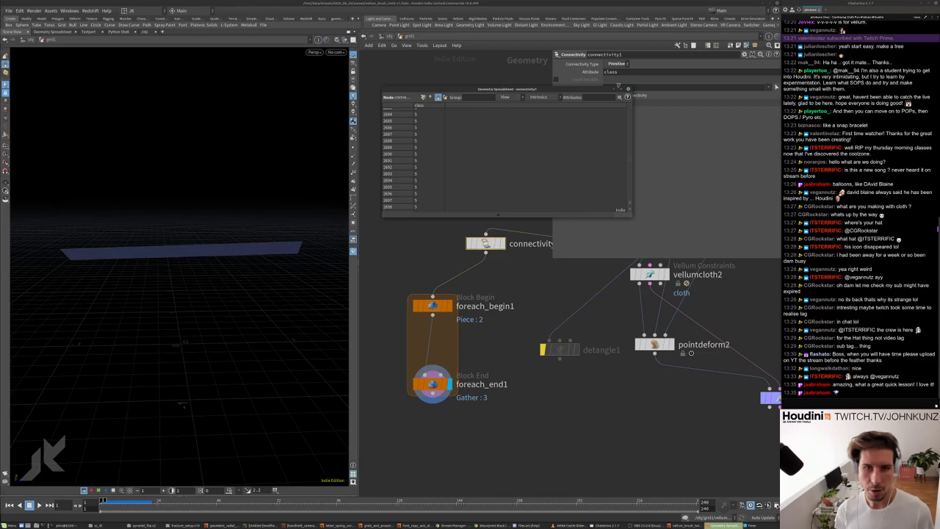
left_click(628, 88)
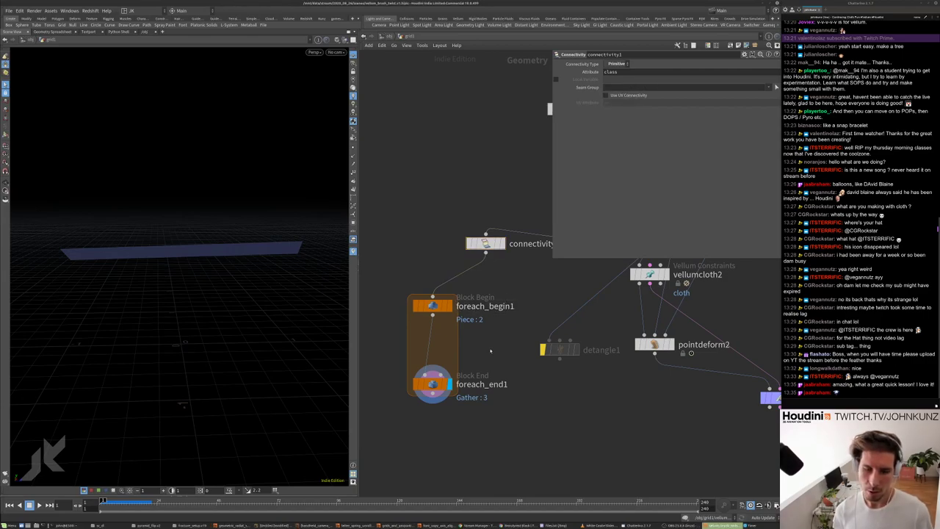
- Duplicate foreach_begin1 as foreach_begin2 and set its Method to Fetch Input
left_click(434, 306)
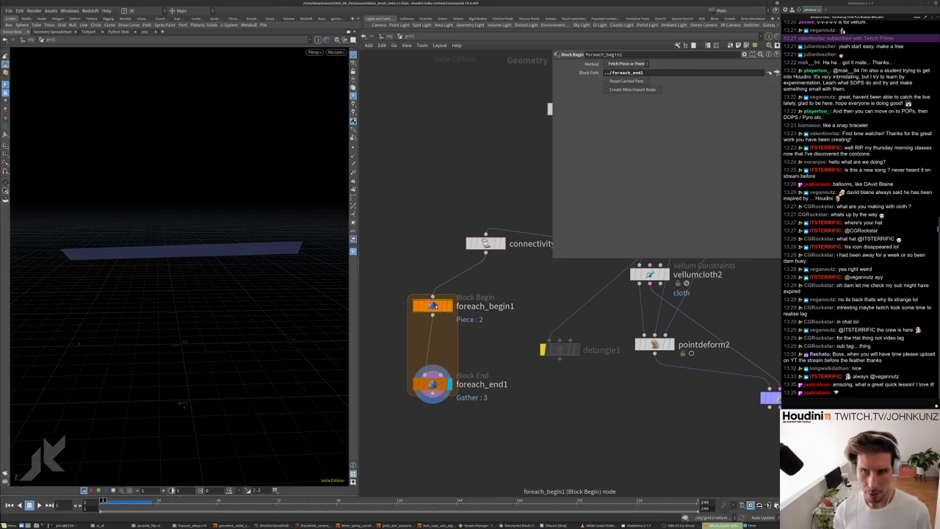
left_click_drag(438, 307, 505, 306, "alt")
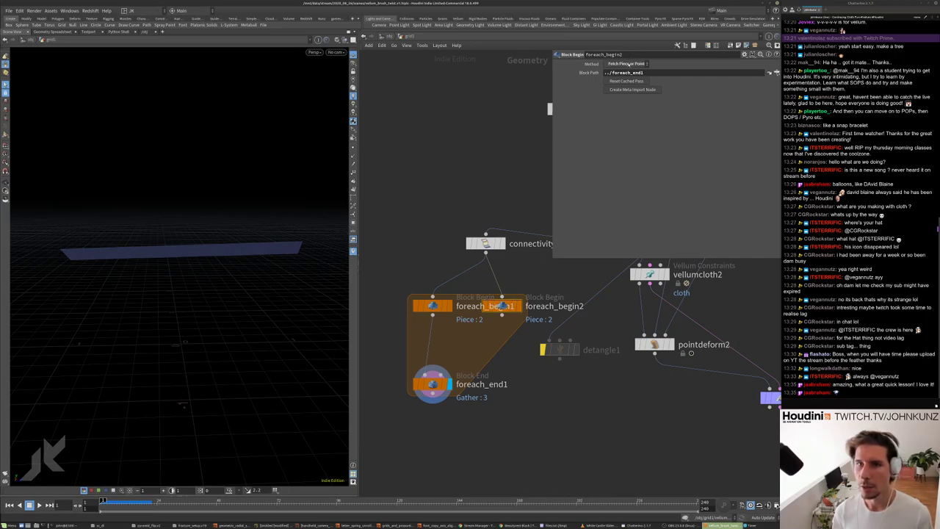
left_click_drag(502, 306, 529, 305)
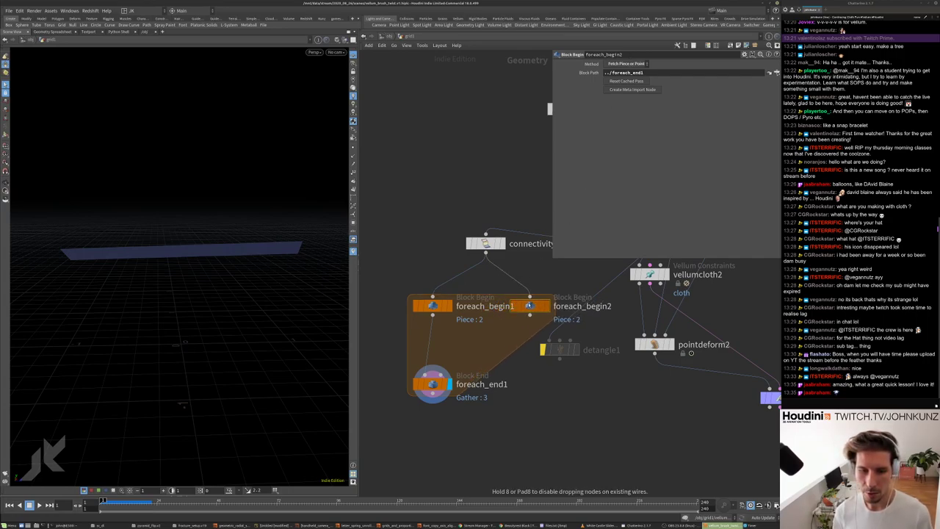
left_click(631, 64)
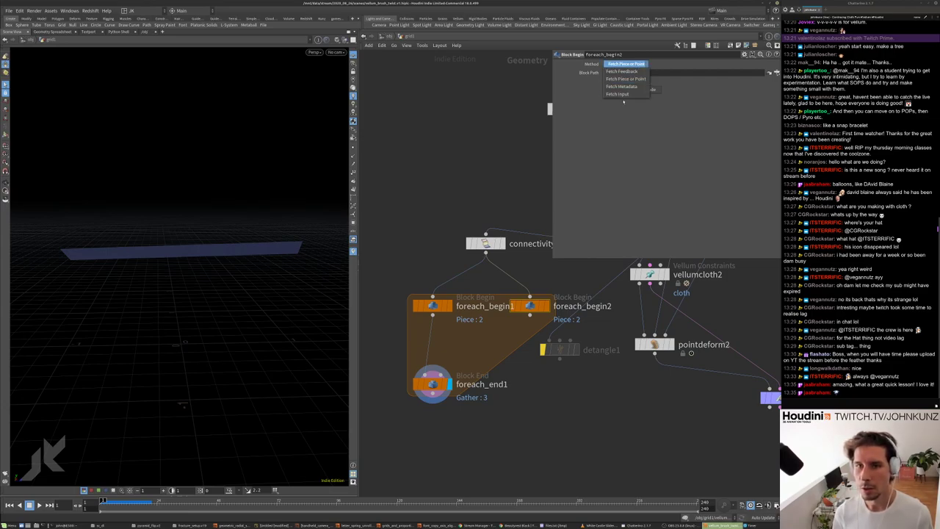
left_click(621, 94)
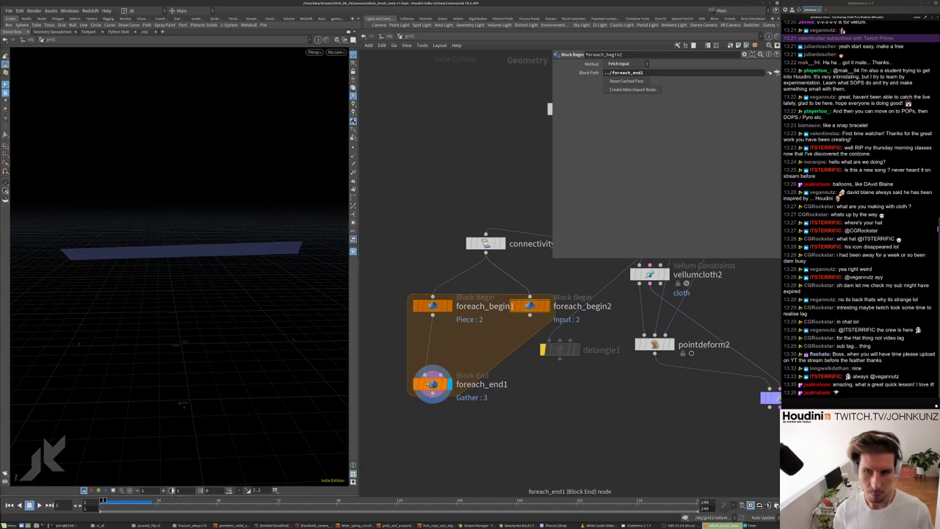
- Change foreach_end1's Single Pass to 5 and display foreach_begin2 showing all strips
left_click(432, 383)
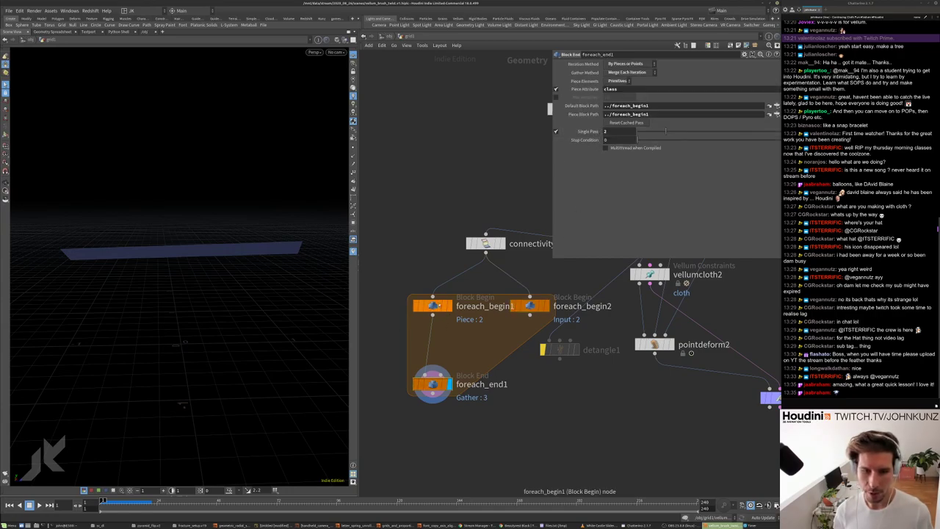
left_click_drag(260, 265, 198, 283)
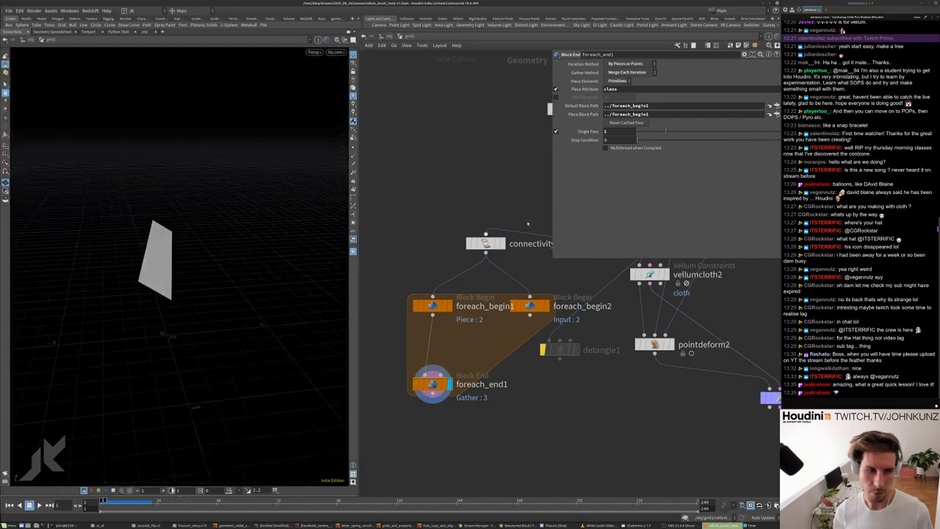
left_click_drag(671, 132, 706, 134)
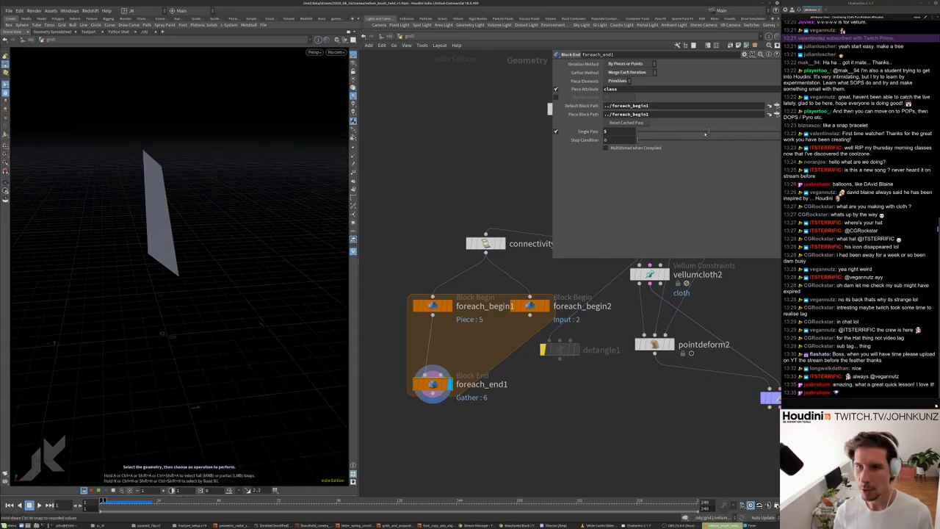
left_click(543, 306)
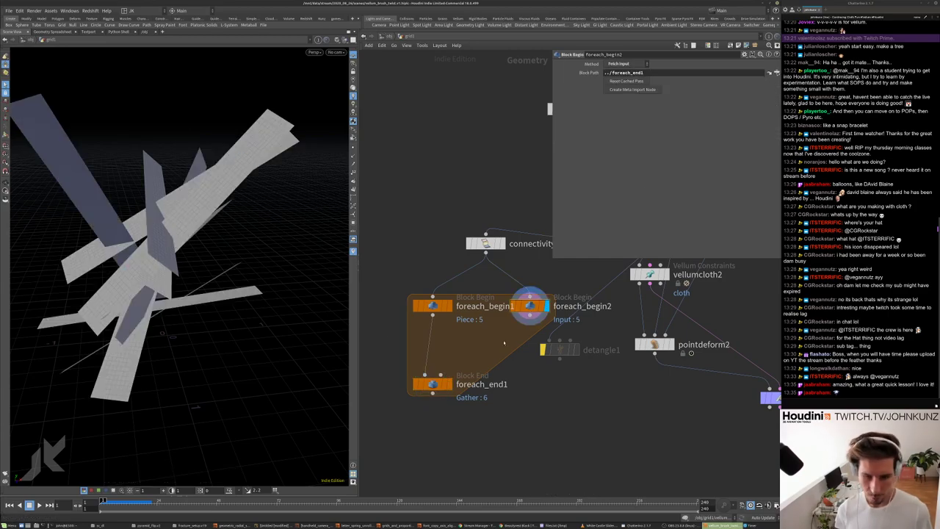
- Add a Primitive Wrangle inside the loop using 'wr' and make it the displayed node
key("Tab")
type("wr")
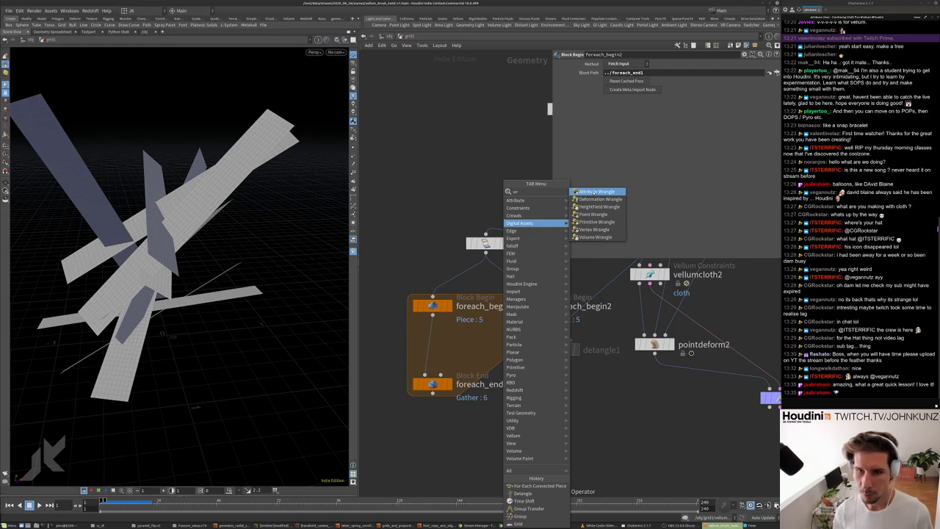
left_click(596, 222)
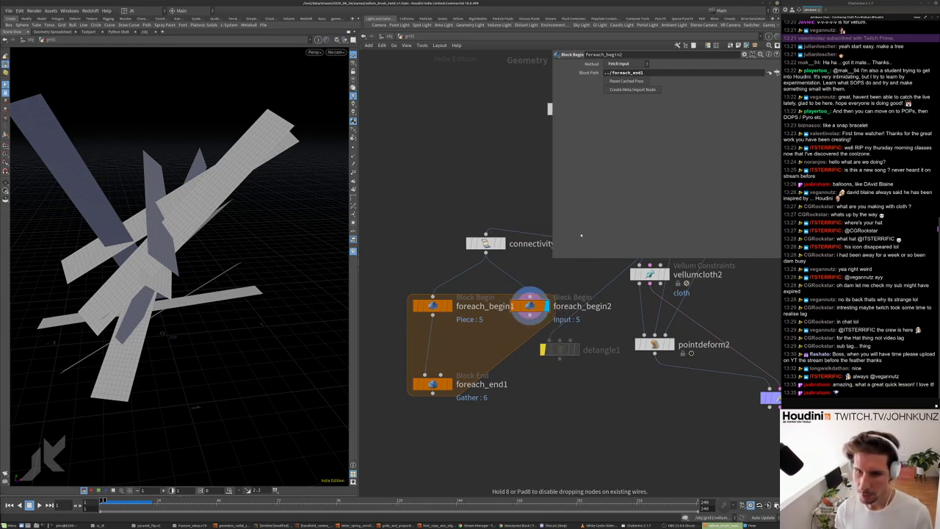
left_click(542, 350)
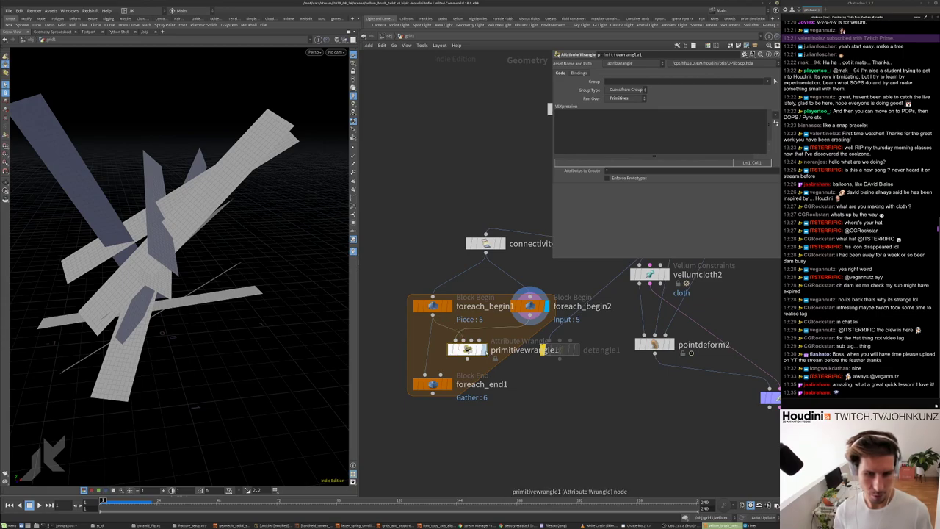
left_click(483, 350)
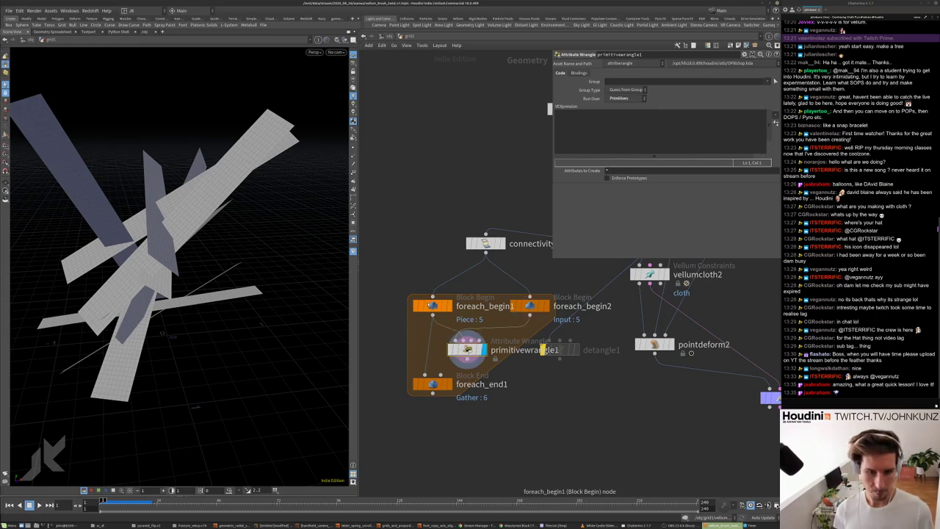
- Check foreach_begin1's attribute values in the Geometry Spreadsheet, then close it
right_click(429, 304)
left_click(456, 339)
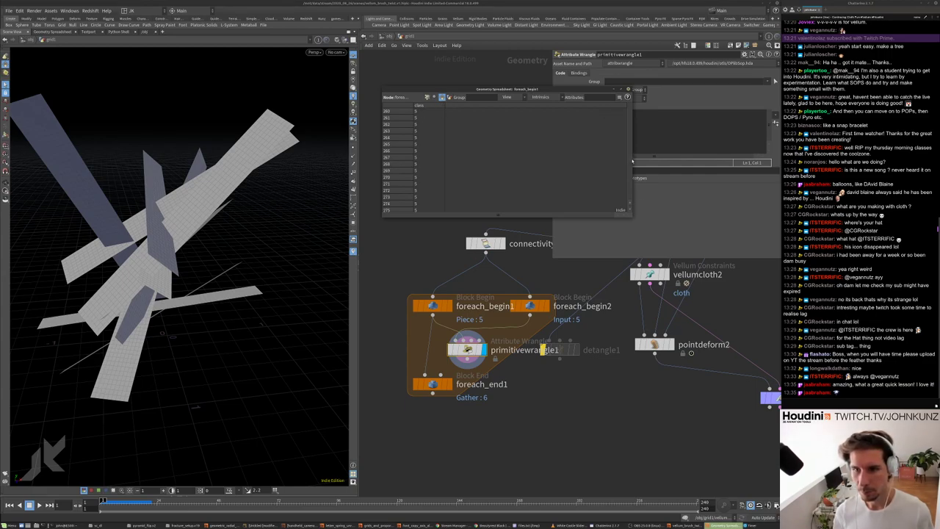
left_click_drag(631, 160, 631, 104)
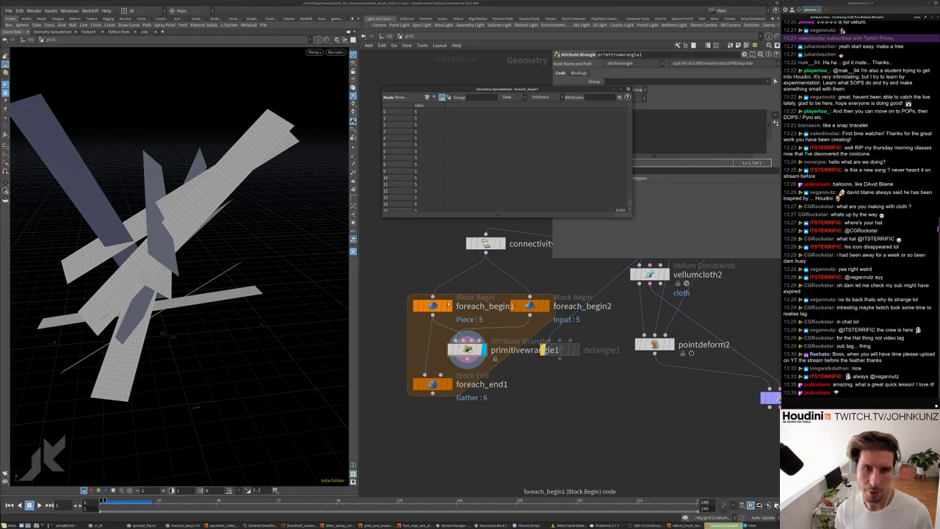
left_click(629, 89)
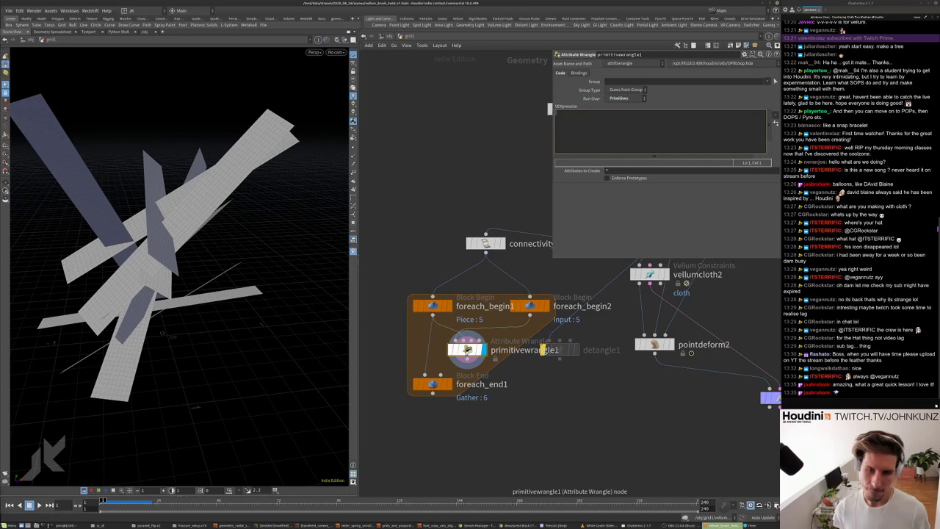
- Replace the primitive wrangle with a Blast node inside the loop and display it
key("Delete")
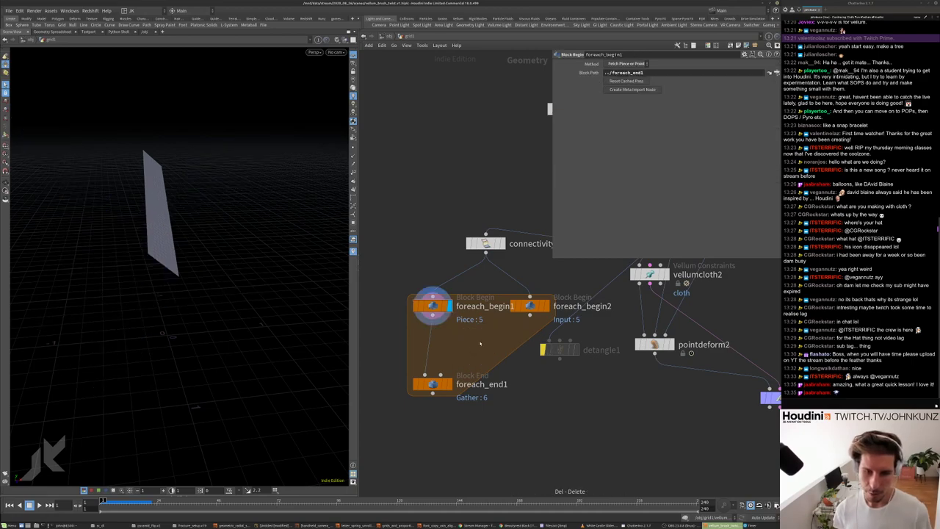
key("Tab")
mouse_move(515, 321)
left_click(580, 191)
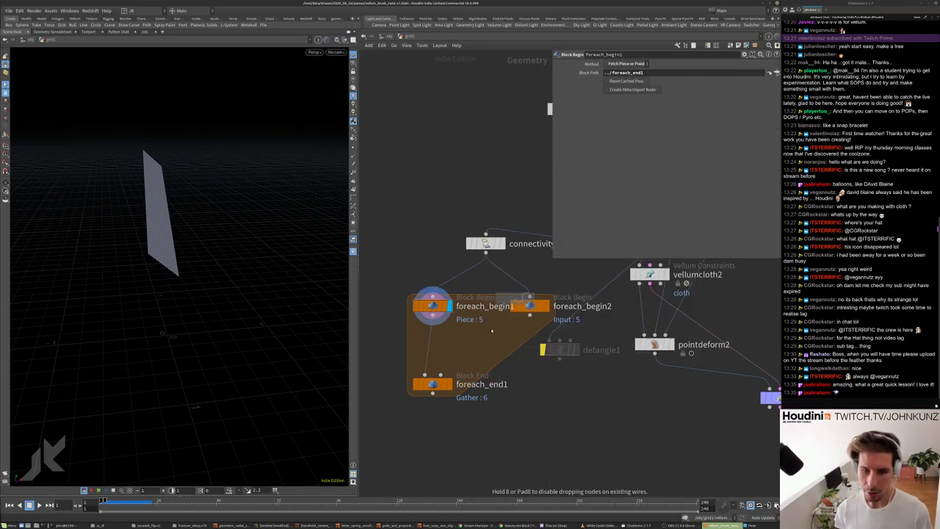
left_click(492, 332)
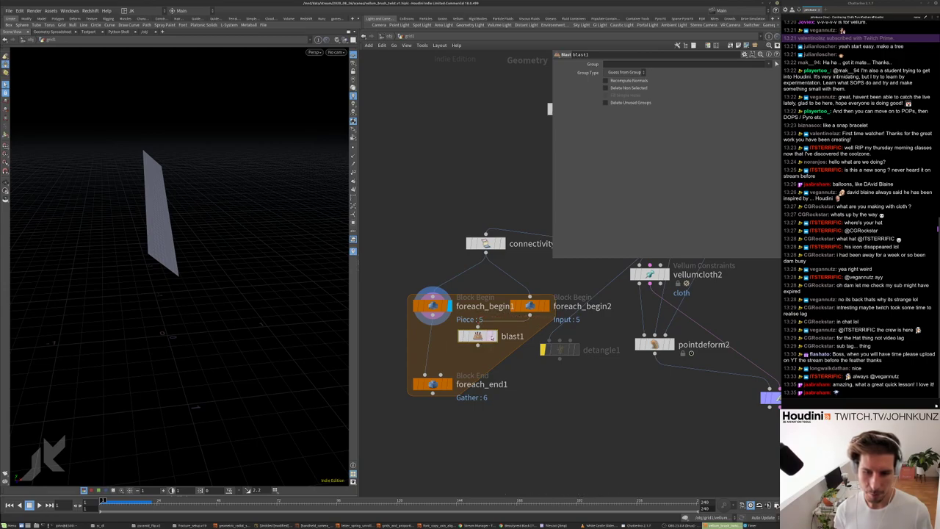
left_click(495, 336)
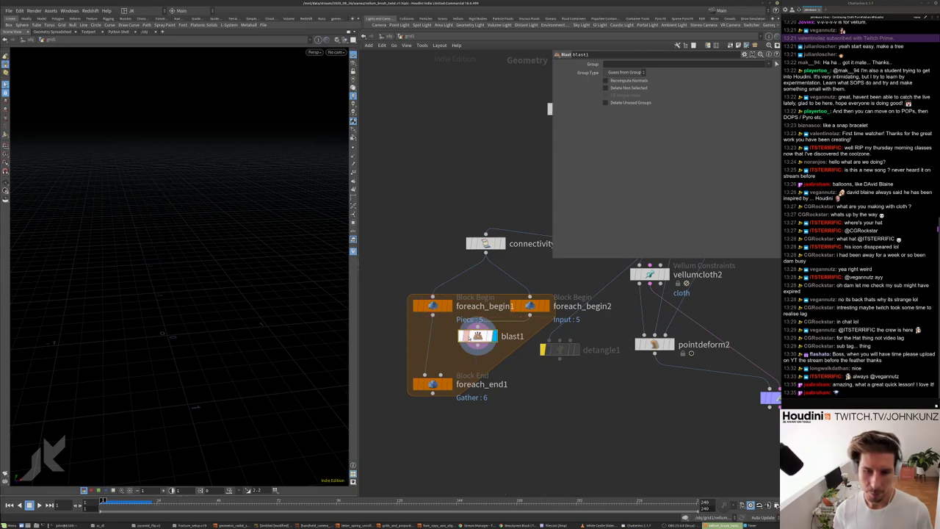
left_click(615, 65)
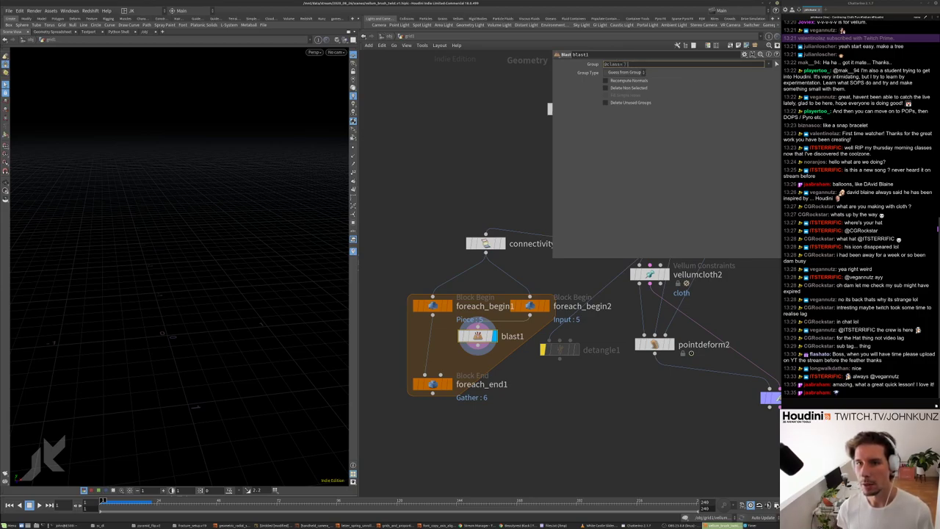
key("shift+Left")
type("1")
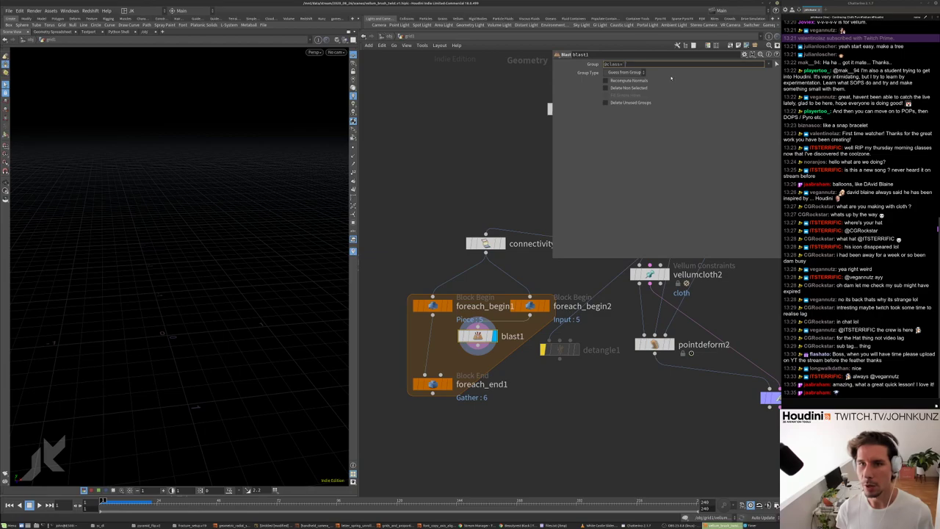
type("im")
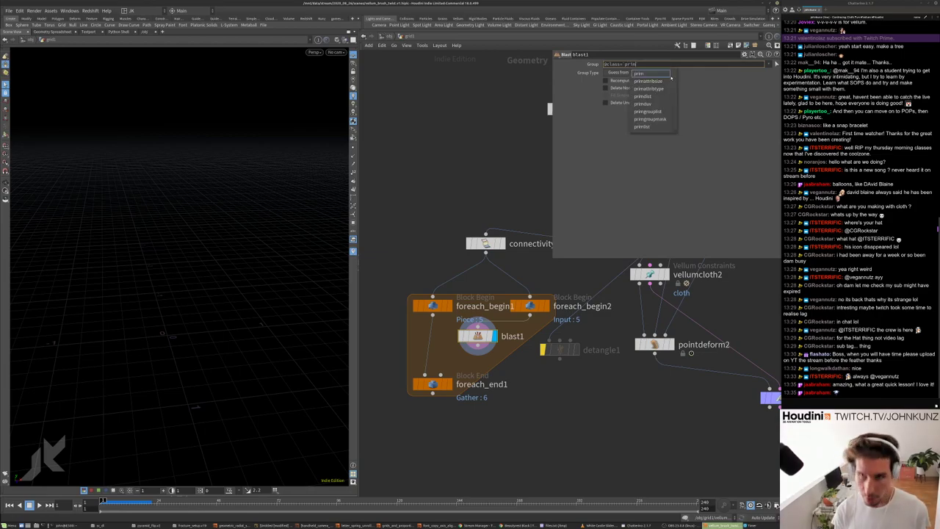
key("Return")
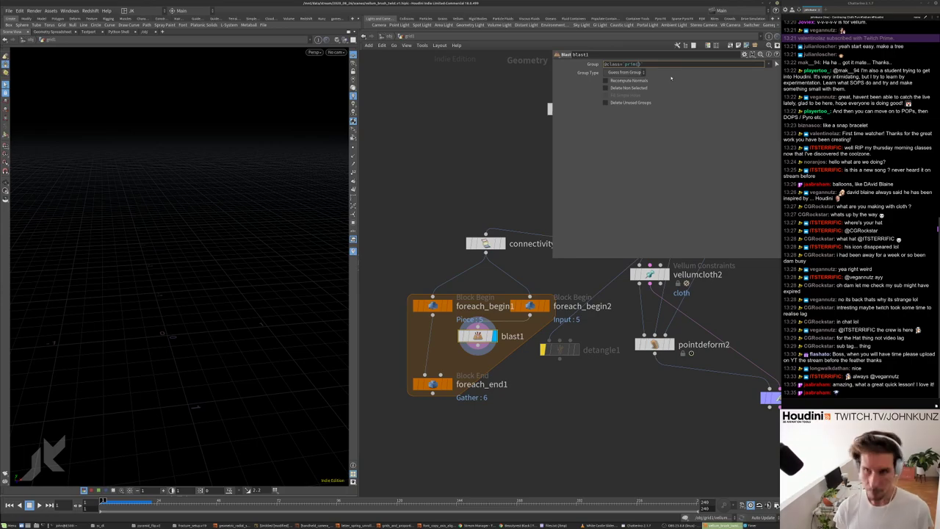
type("-1")
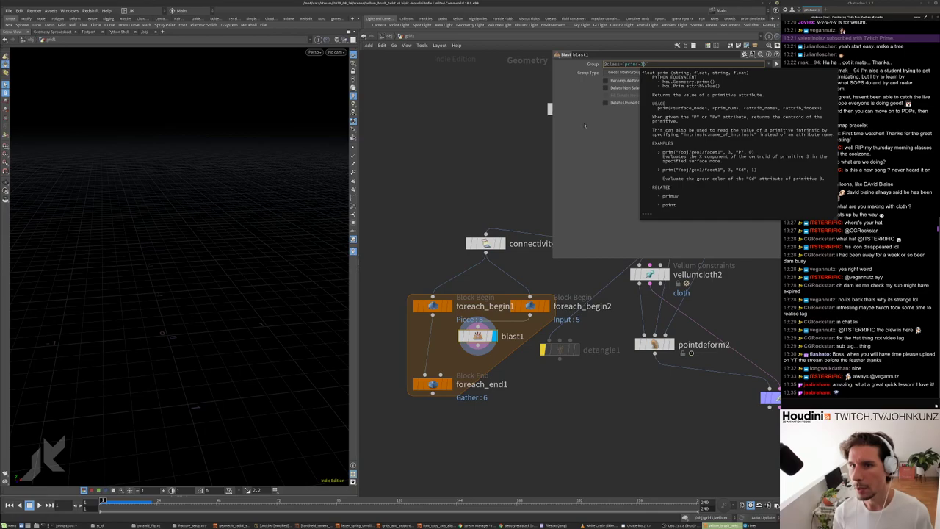
key("Return")
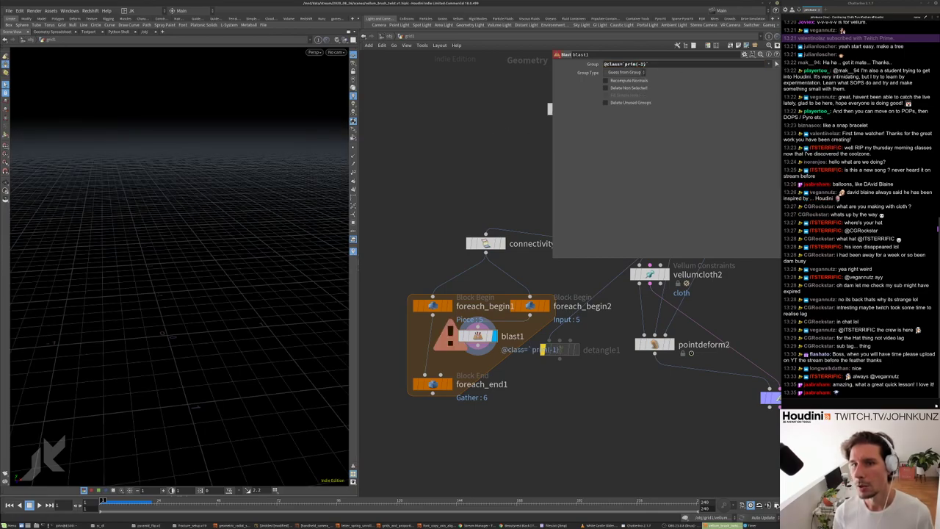
double_click(639, 64)
left_click(744, 55)
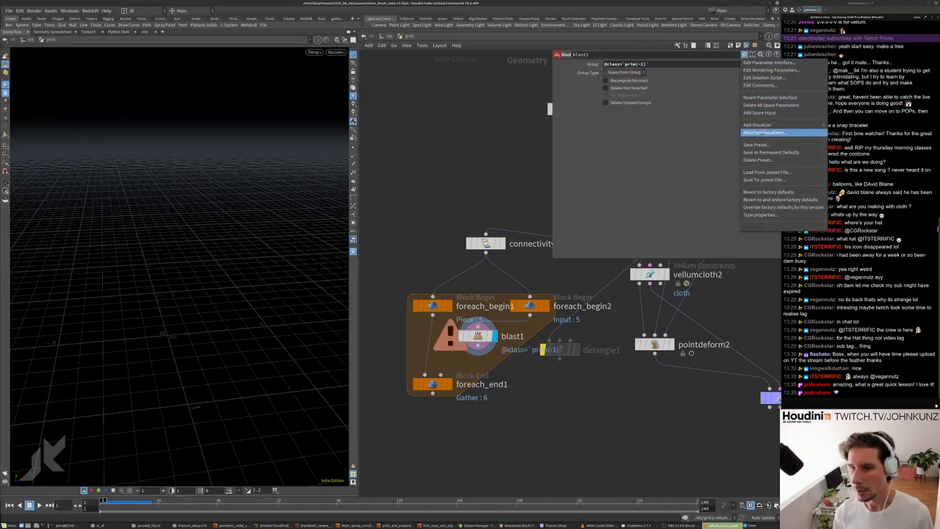
left_click(760, 112)
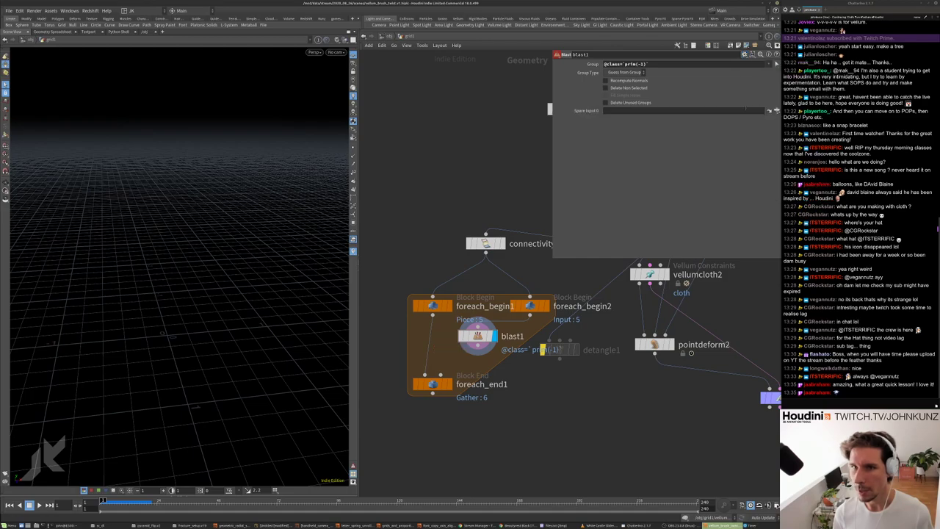
double_click(641, 64)
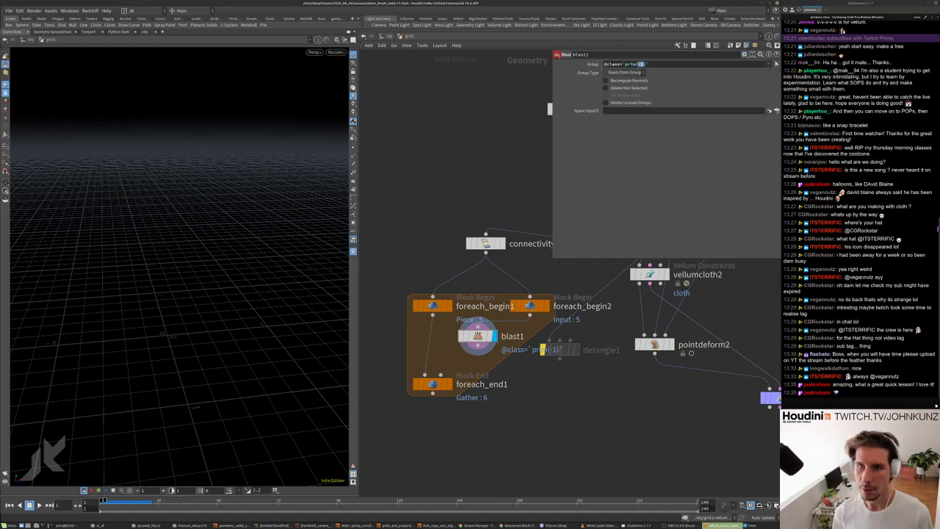
type("1")
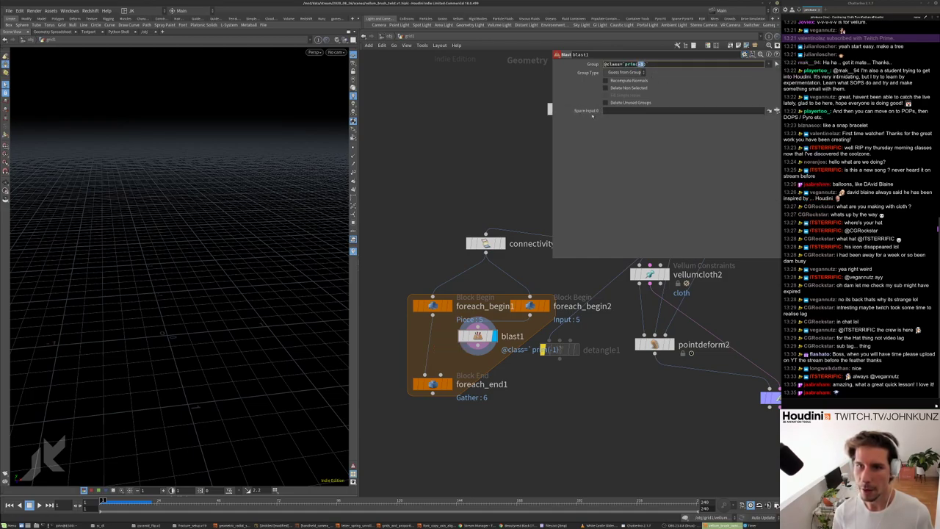
key("Escape")
middle_click_drag(406, 336, 410, 279)
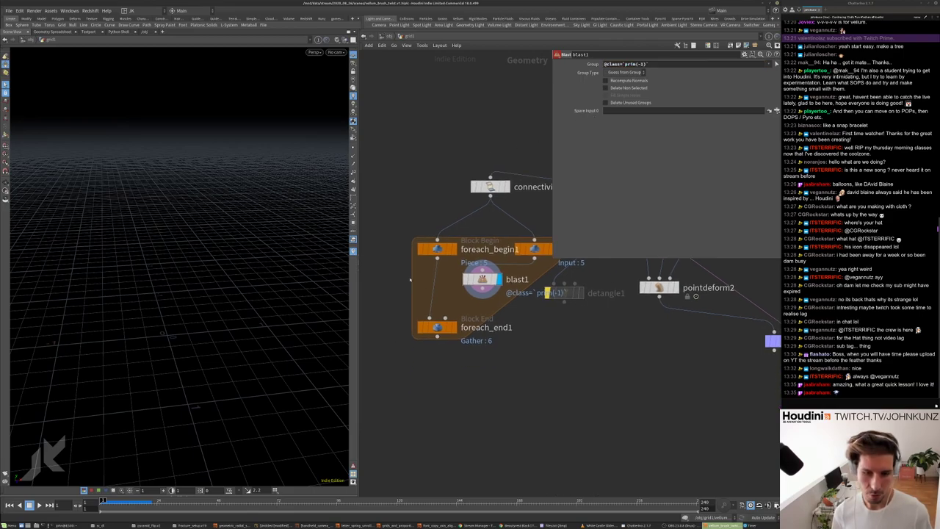
key("l")
key("Tab")
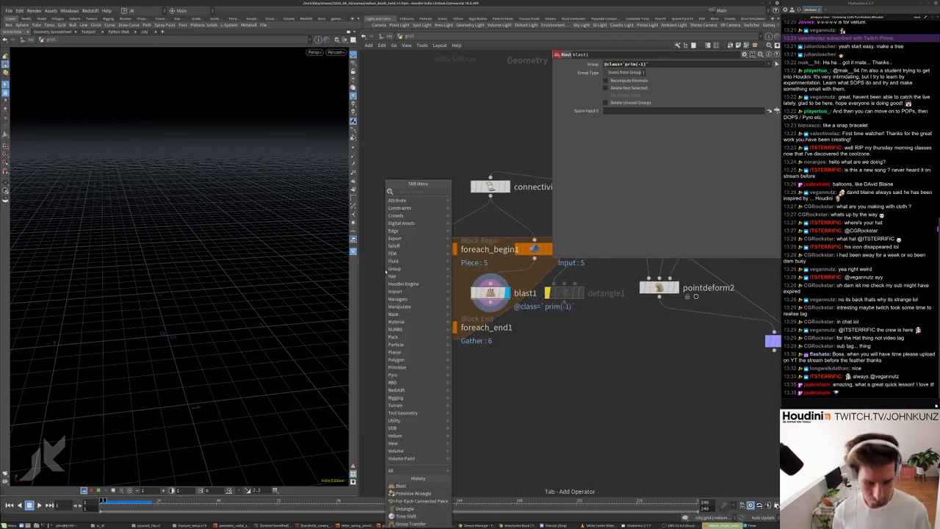
- Add null2 below foreach_begin1 and link it as blast1's Spare Input 0 (../null2)
left_click(419, 209)
left_click(440, 281)
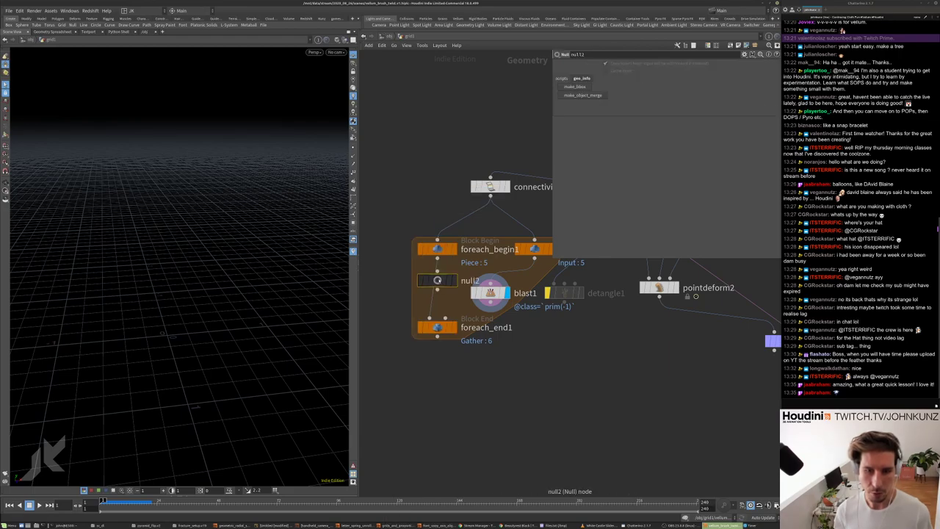
mouse_move(440, 281)
left_mouse_down()
mouse_move(512, 240)
mouse_move(438, 277)
left_mouse_up()
left_click(490, 292)
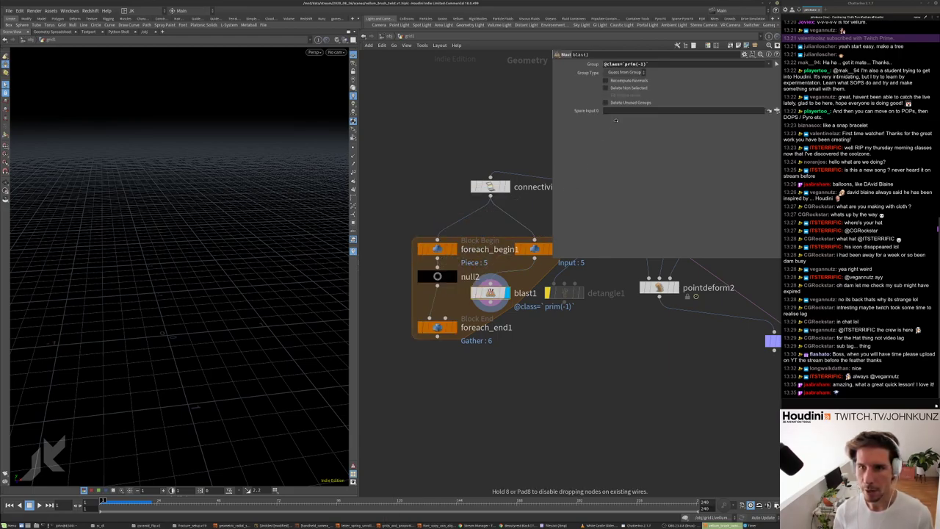
left_click_drag(624, 112, 626, 112)
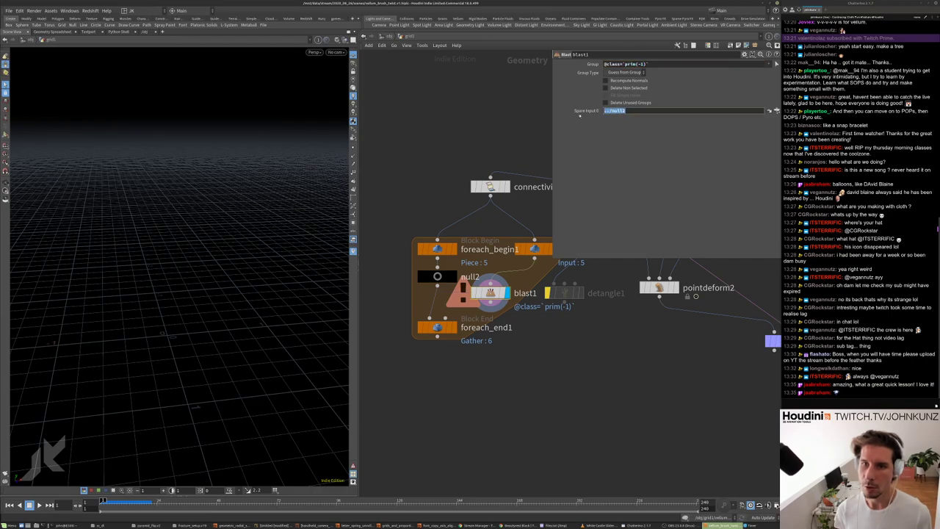
- Extend blast1's group expression to prim(-1,0, with further arguments to follow
double_click(642, 64)
type("0")
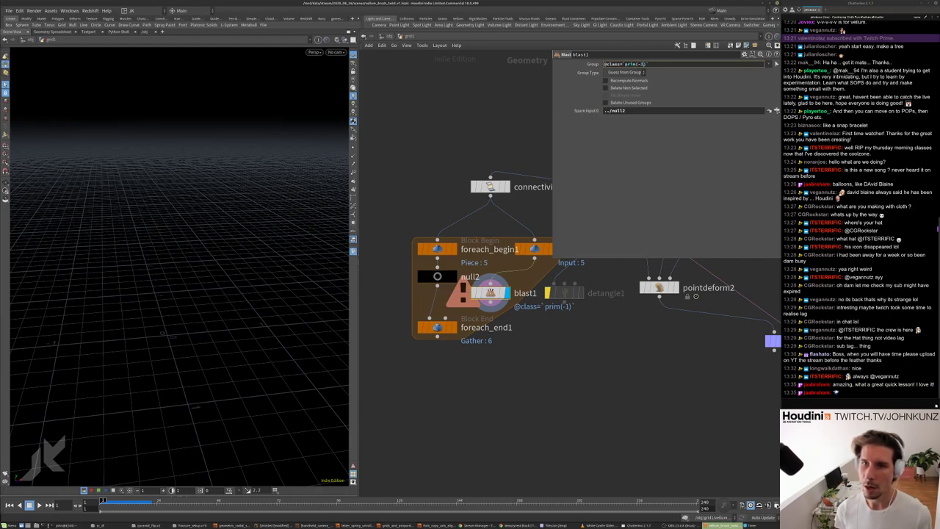
type("../null2")
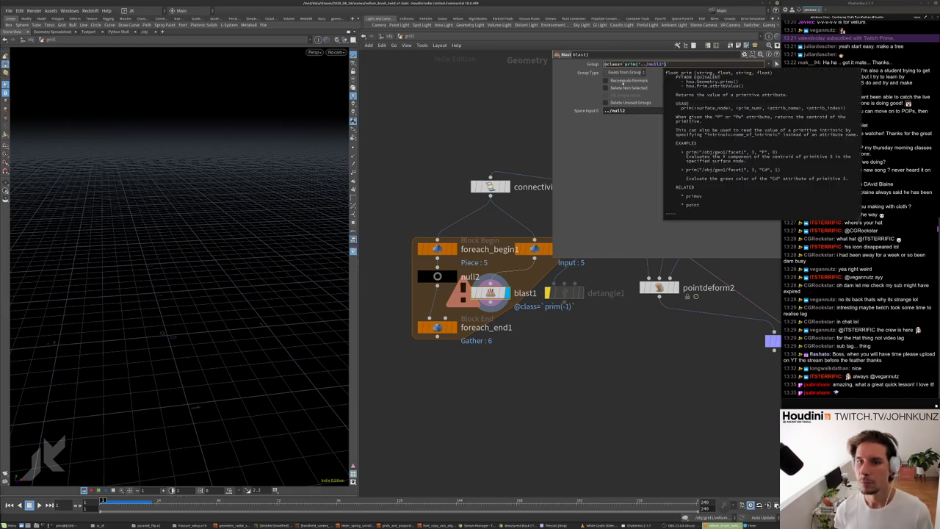
key("BackSpace")
key("BackSpace")
key("BackSpace")
key("BackSpace")
key("BackSpace")
key("BackSpace")
key("BackSpace")
key("BackSpace")
key("BackSpace")
key("BackSpace")
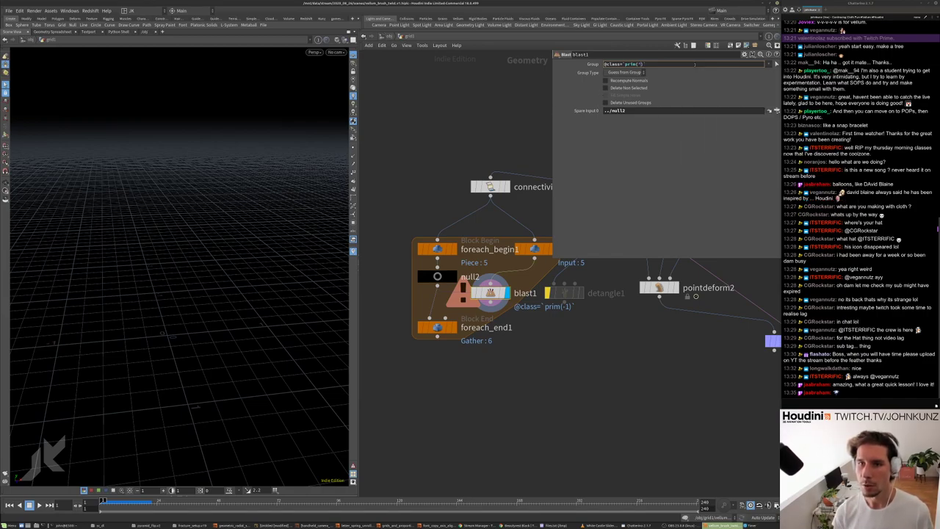
type("-1")
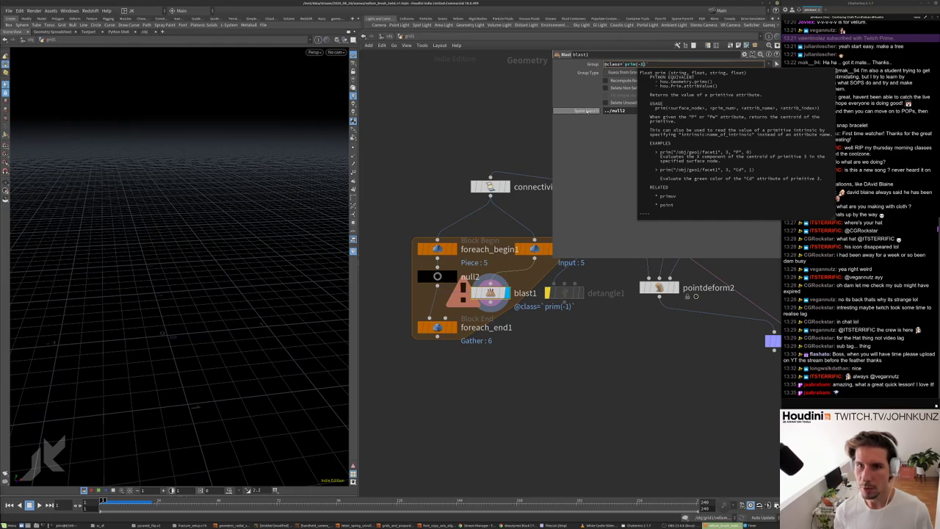
left_click(662, 63)
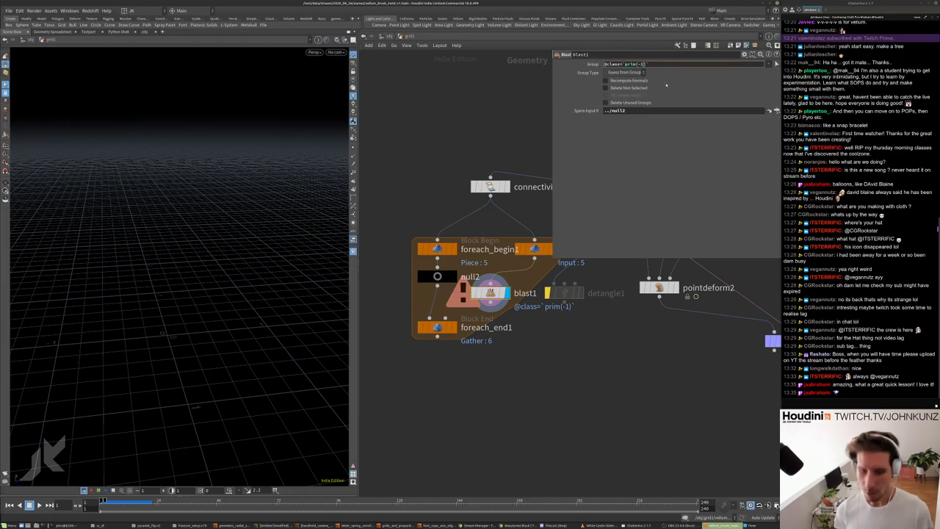
type(",'")
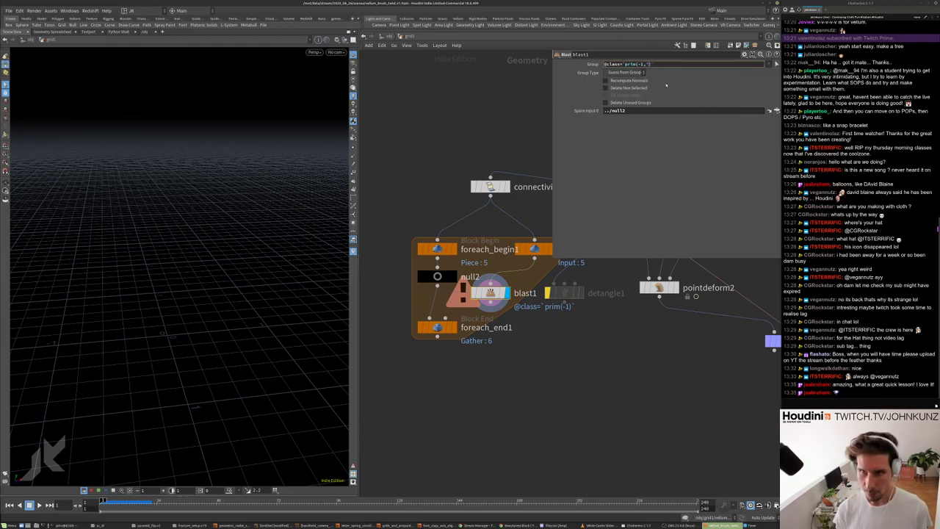
key("BackSpace")
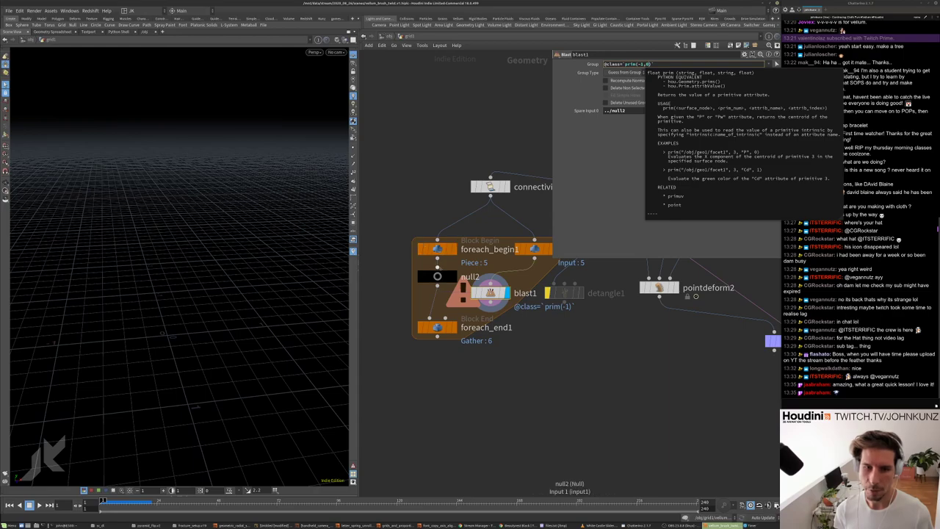
right_click(438, 277)
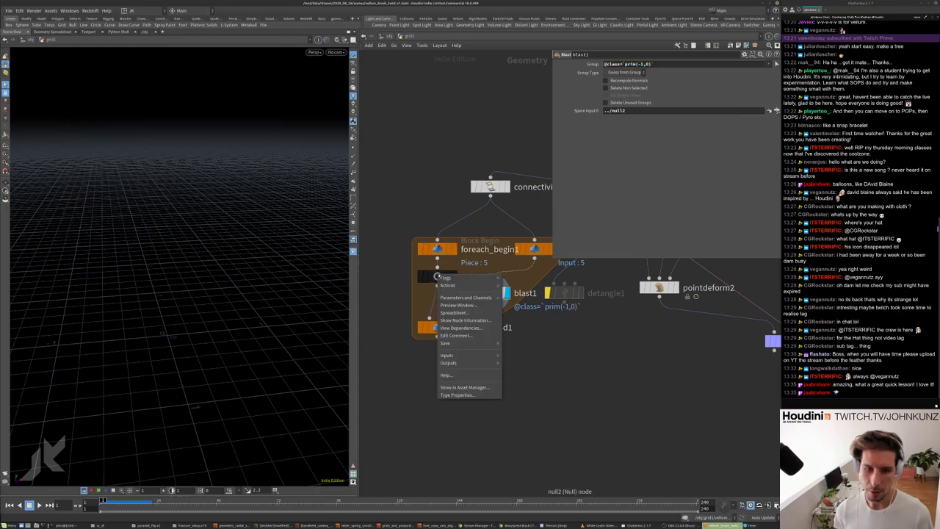
left_click(456, 312)
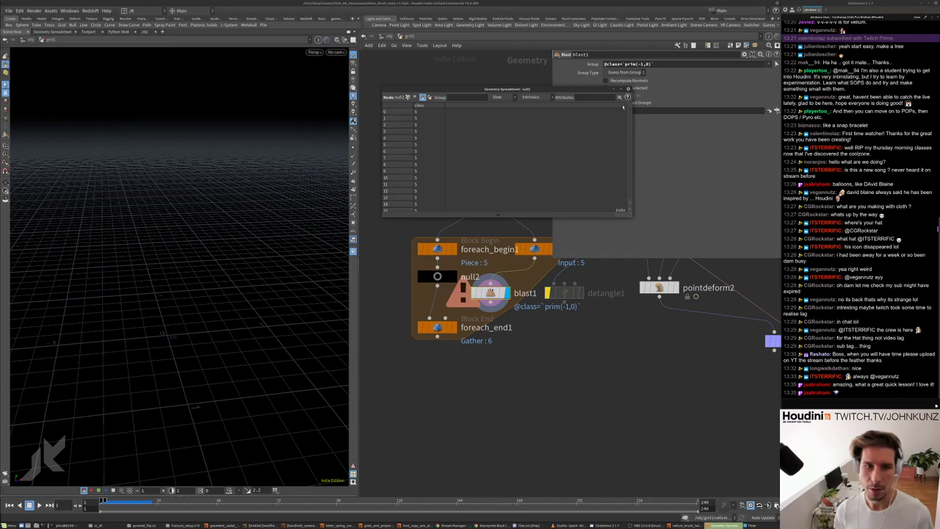
left_click_drag(623, 107, 624, 209)
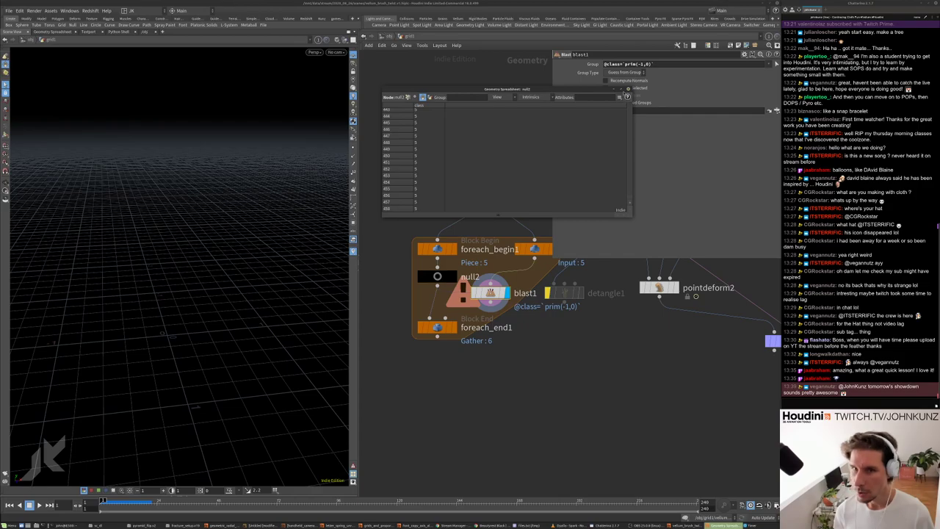
left_click(629, 89)
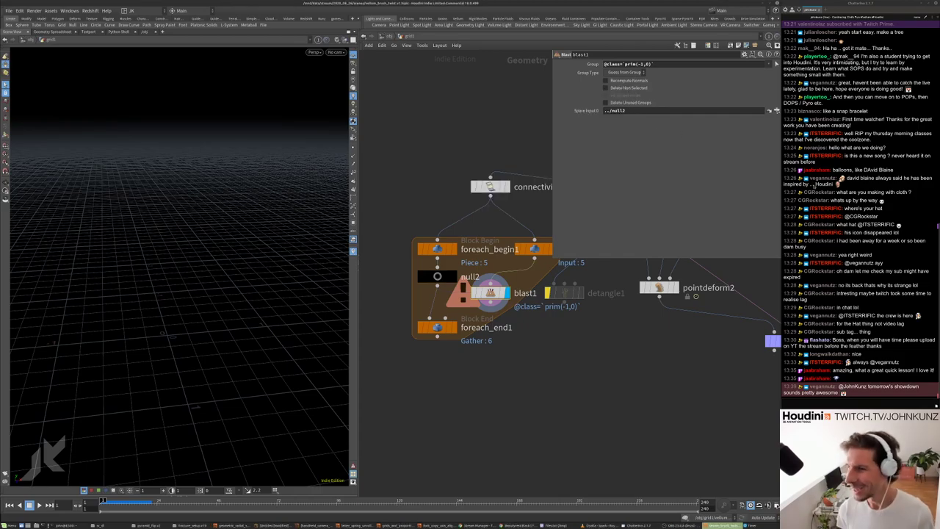
scroll(814, 185, "up", 10)
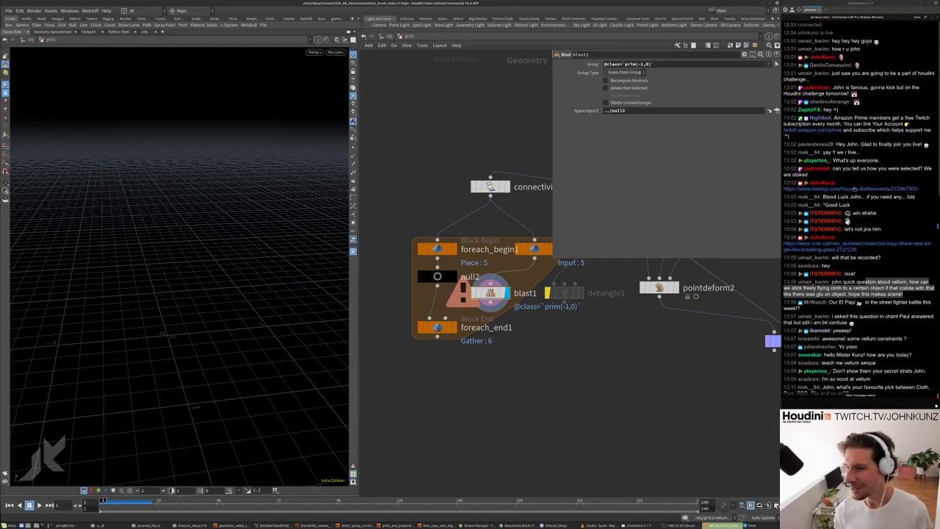
left_click(851, 189)
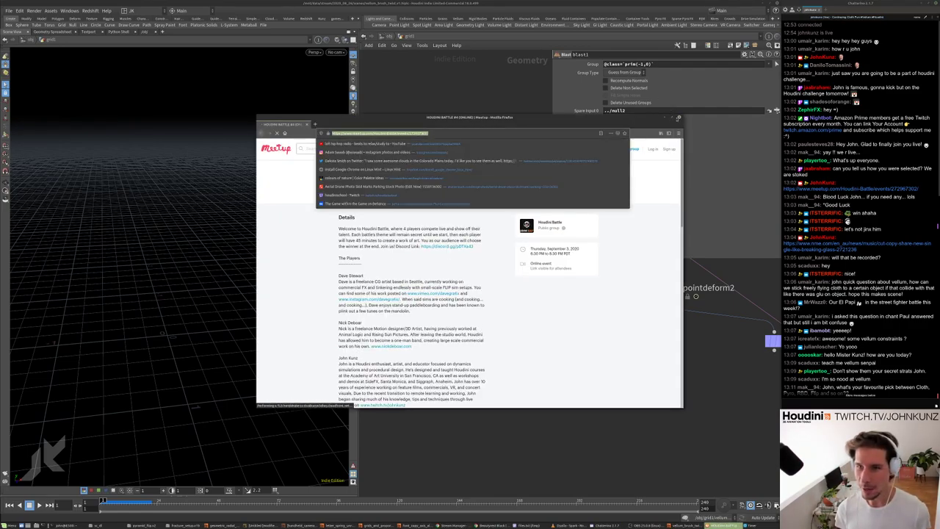
- Leave the Firefox meetup page and switch back to Houdini
key("alt+Tab")
left_click(873, 404)
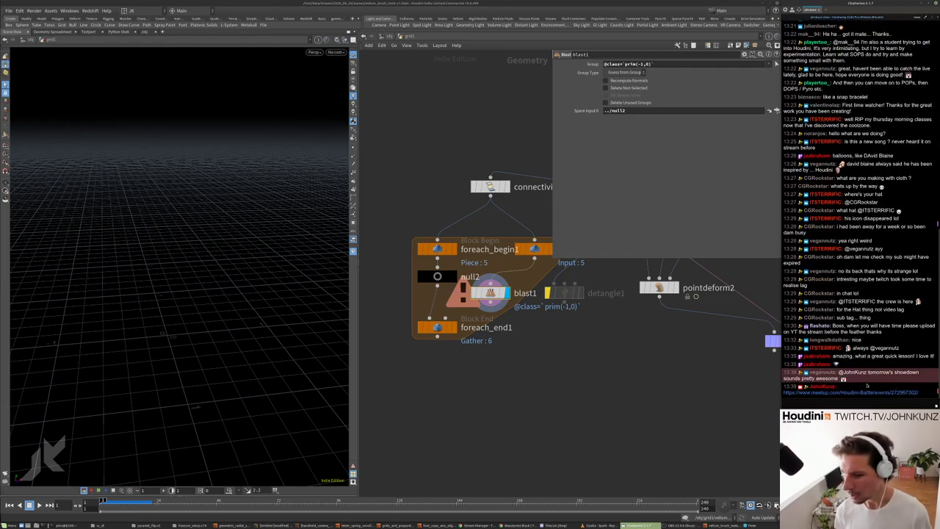
- Add the 'class' and 0 arguments to blast1's prim() group expression
left_click(659, 64)
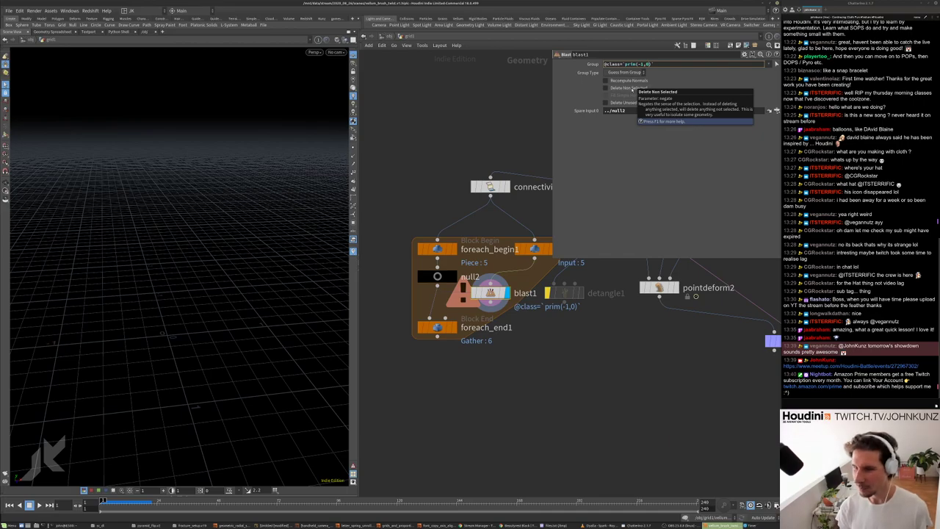
type(",")
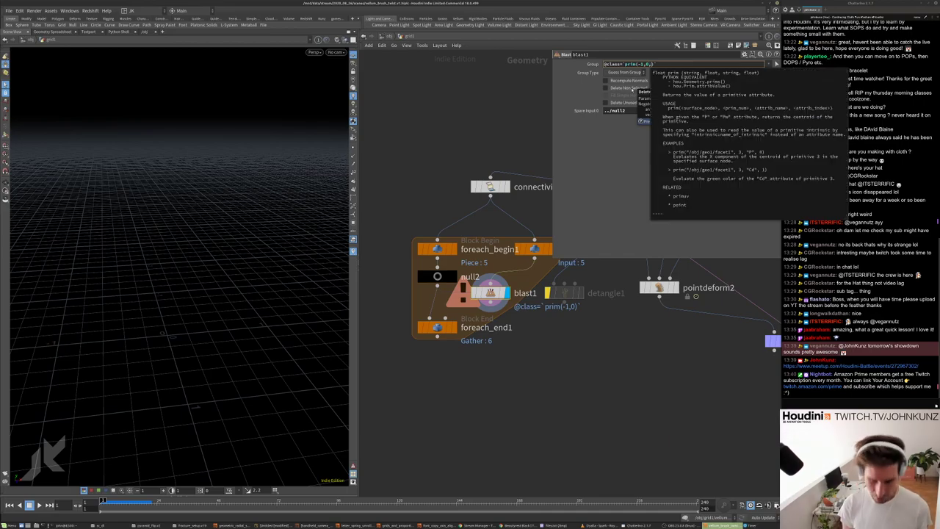
type("''")
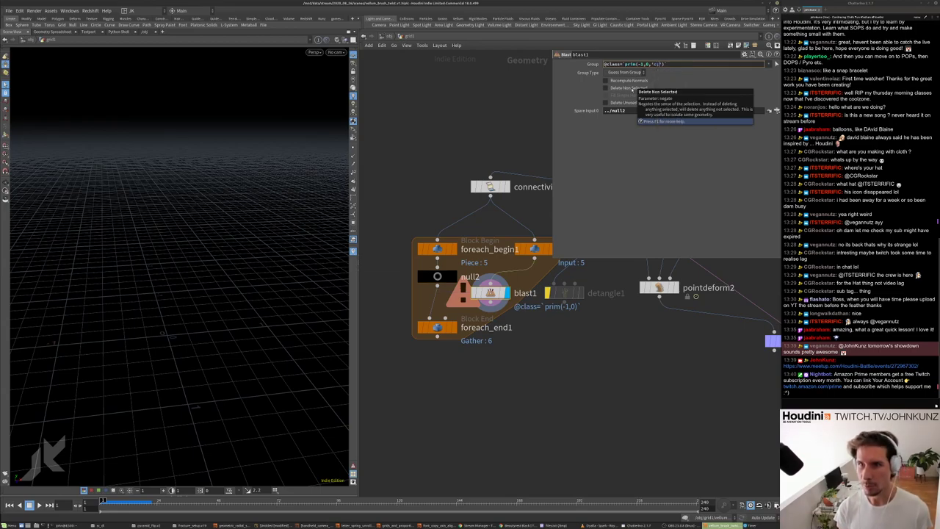
type("class")
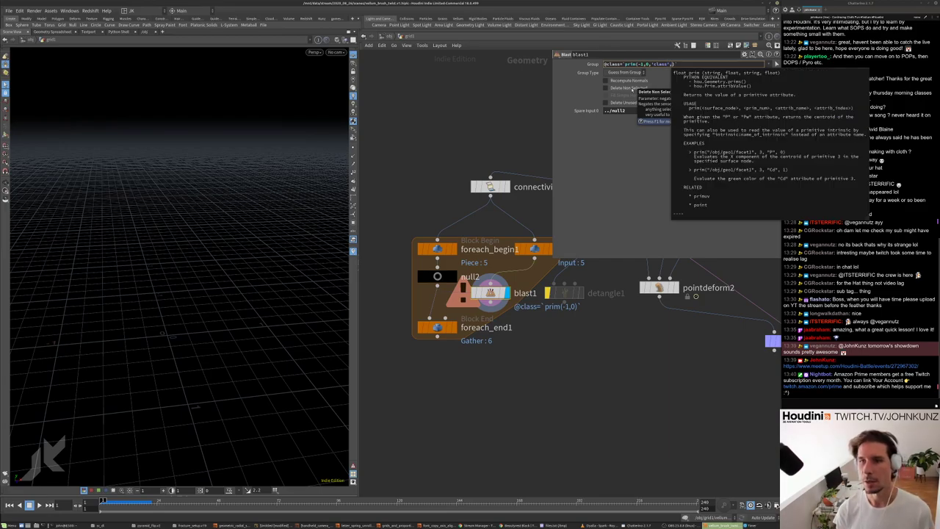
type("0")
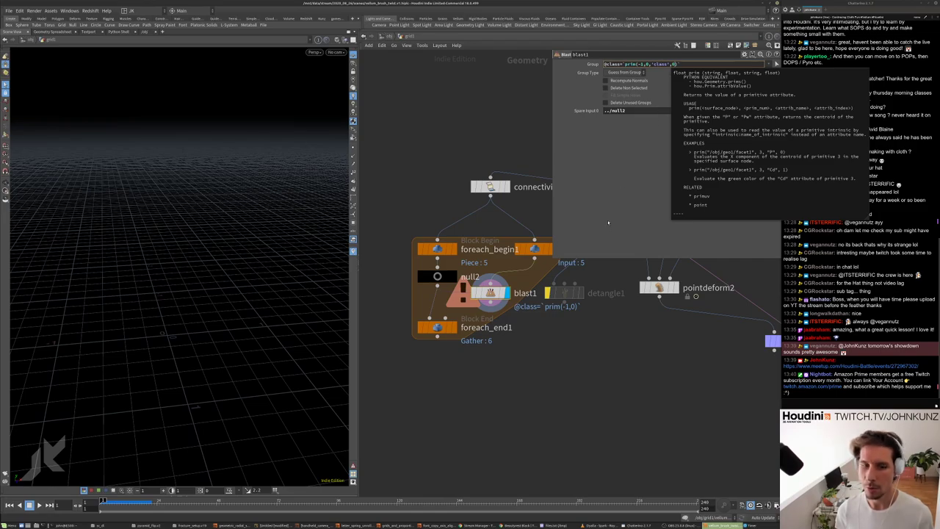
- Check null2's class attribute in the Geometry Spreadsheet, then close it
right_click(438, 277)
mouse_move(453, 290)
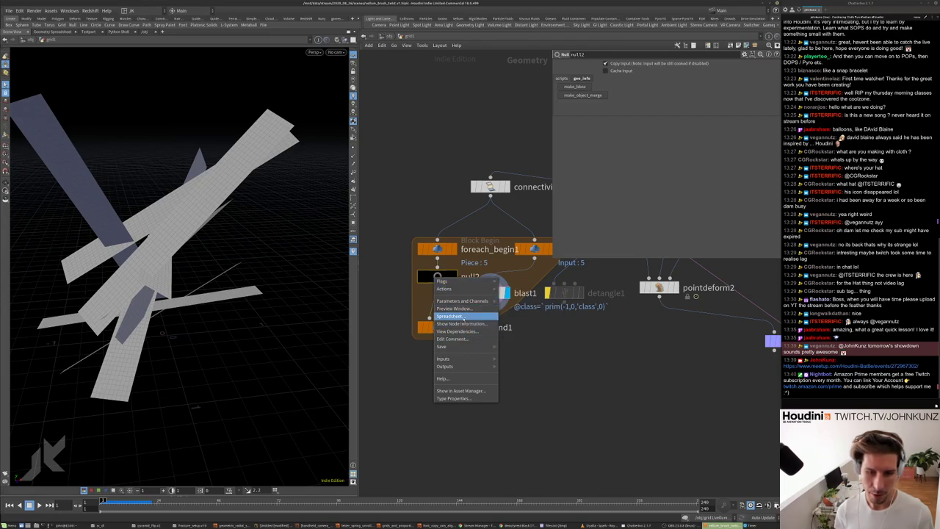
left_click(463, 316)
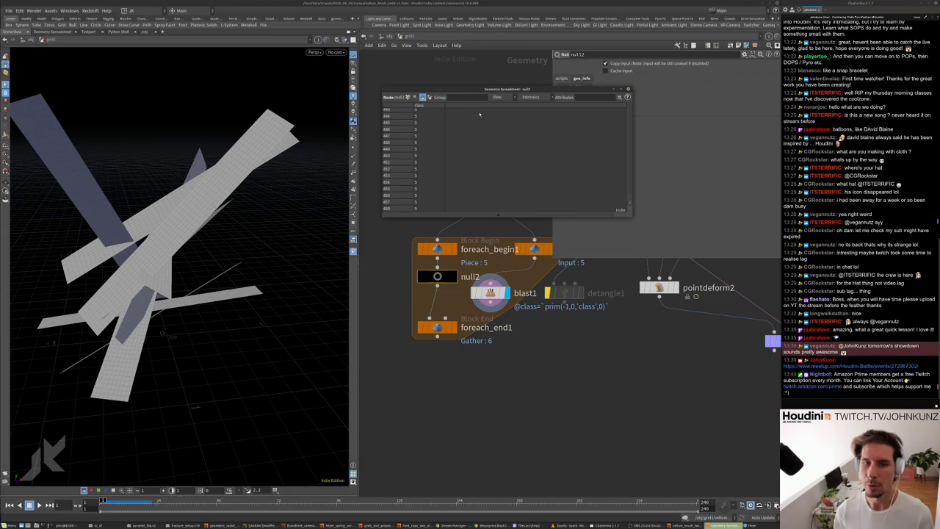
left_click(628, 89)
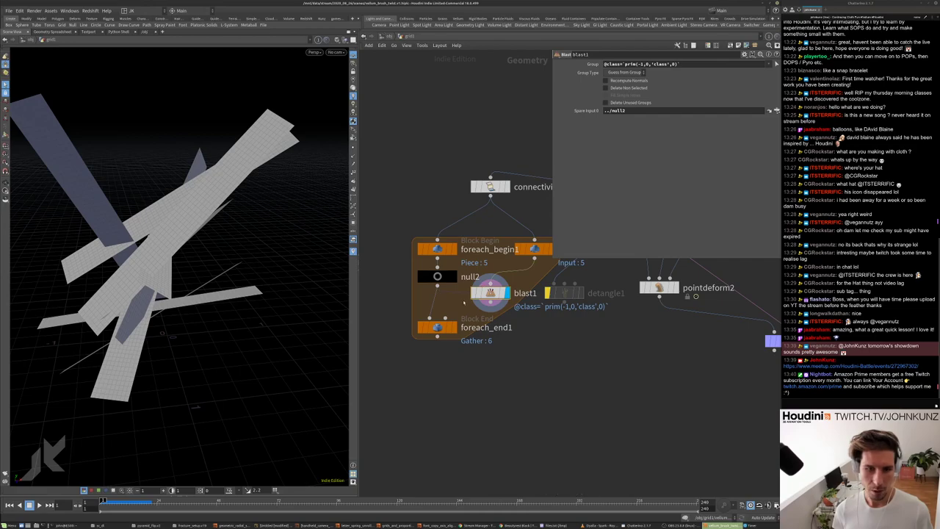
- Toggle blast1's bypass repeatedly to compare, leaving blast1 active
left_click(474, 293)
left_click(474, 294)
left_click(474, 293)
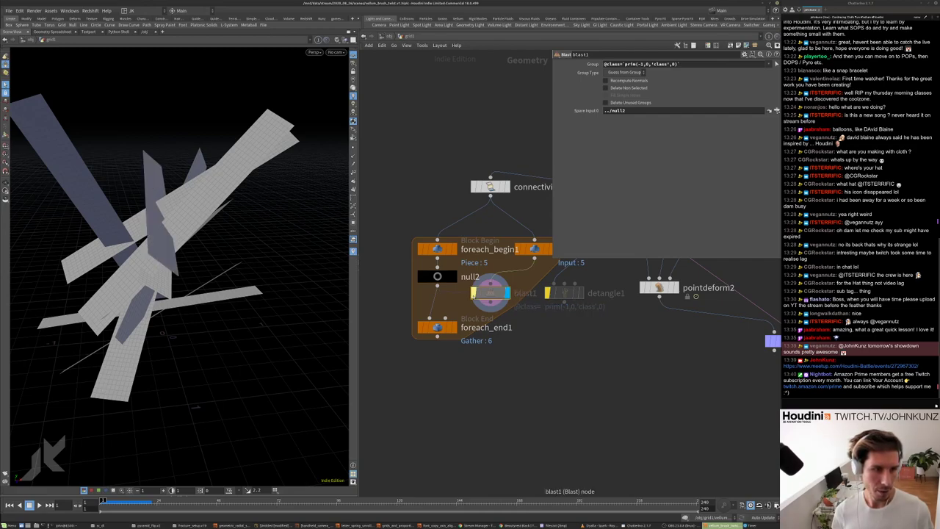
left_click(474, 293)
left_click(474, 293)
left_click(474, 293)
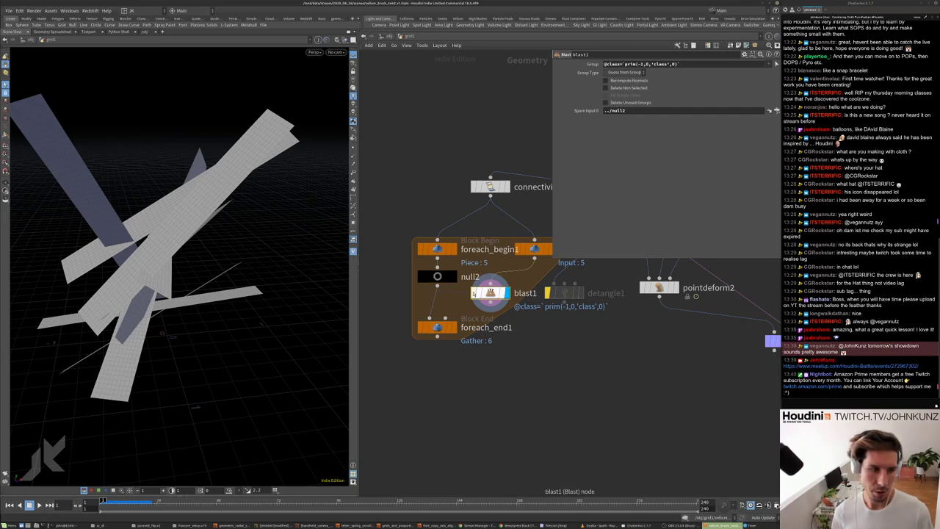
- Display all scattered strips and tidy the loop nodes under connectivity1
left_click(453, 276)
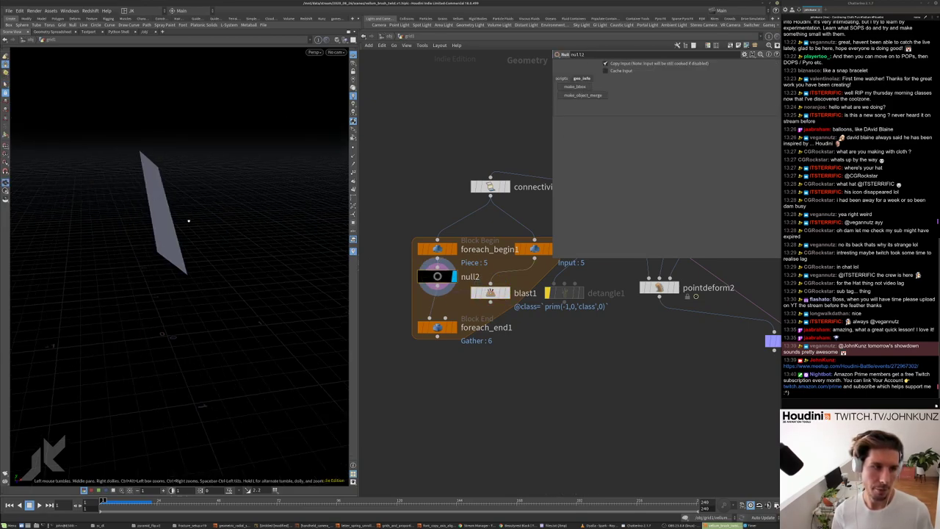
left_click_drag(189, 220, 149, 173)
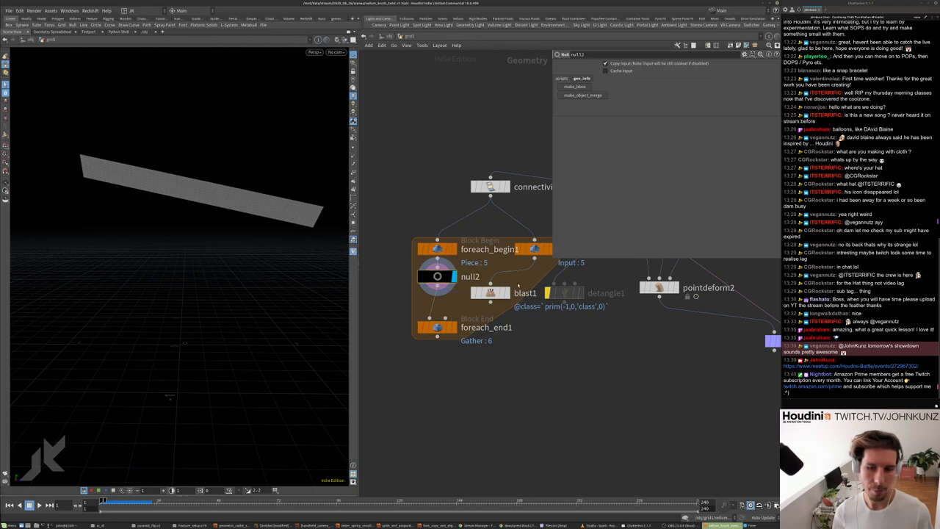
left_click(507, 293)
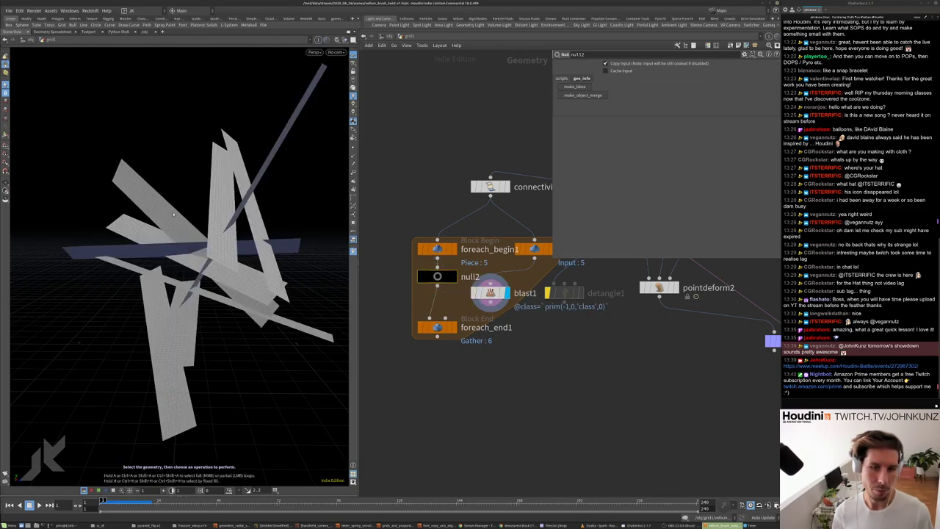
middle_click_drag(535, 360, 532, 386)
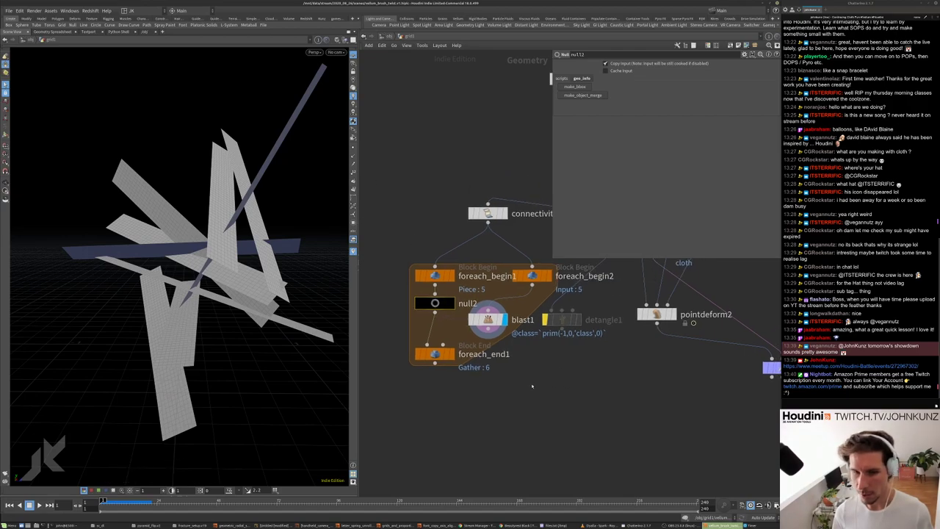
scroll(533, 385, "down", 3)
left_click(475, 321)
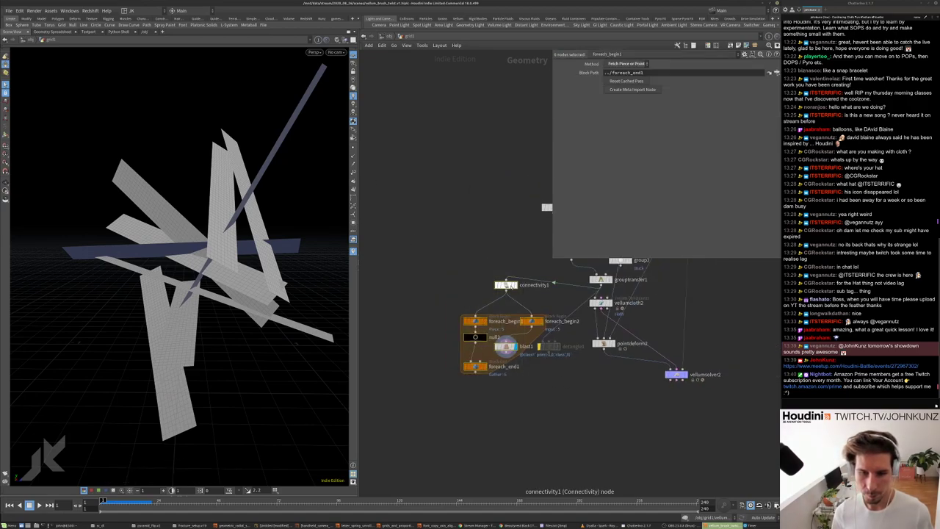
left_click_drag(466, 328, 415, 334)
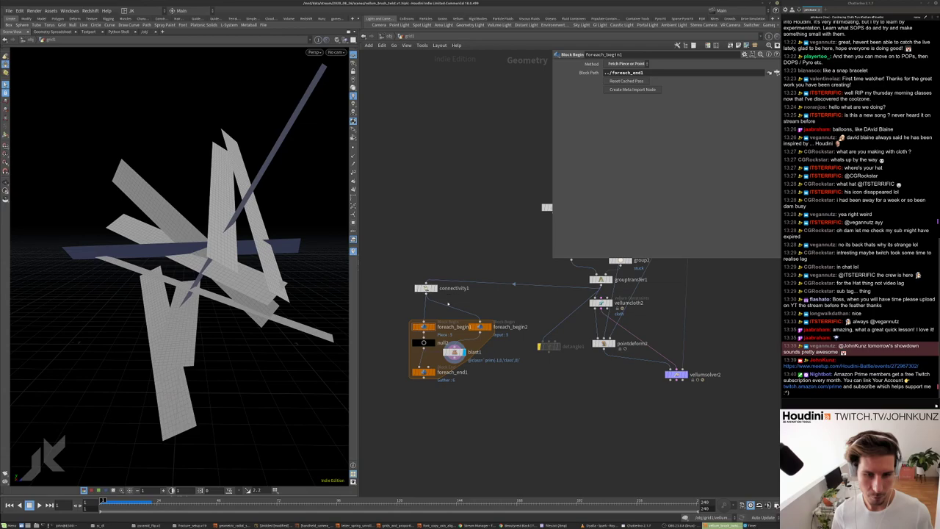
left_click_drag(426, 288, 423, 287)
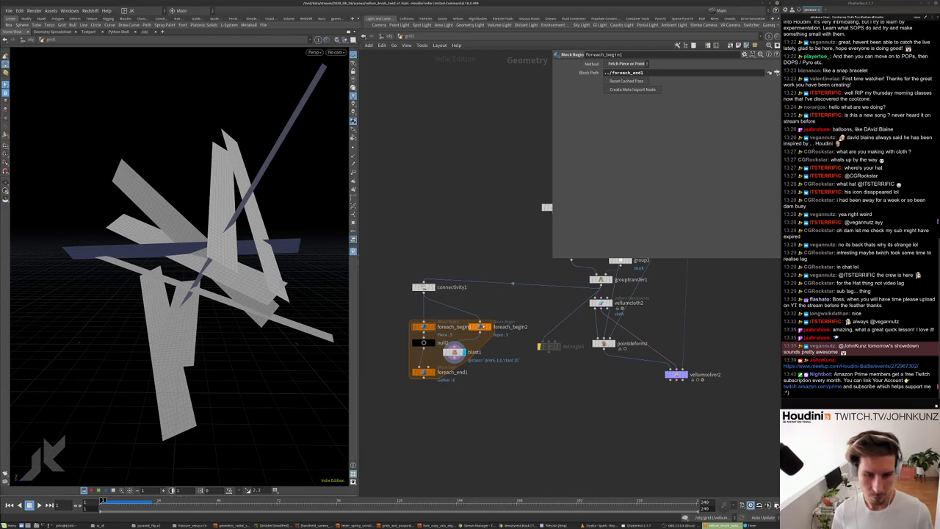
left_click_drag(455, 351, 486, 339)
scroll(480, 342, "up", 4)
- Rename null2 to current_strip
key("F2")
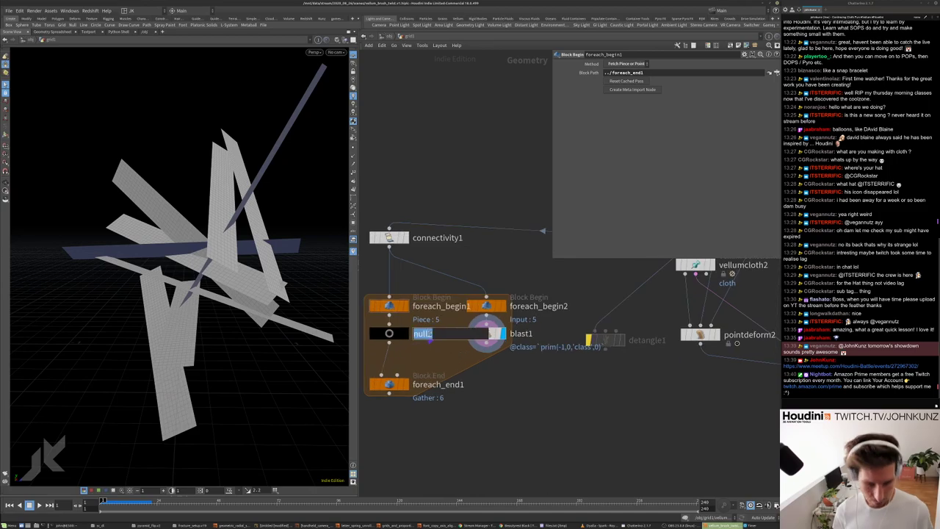
type("current_")
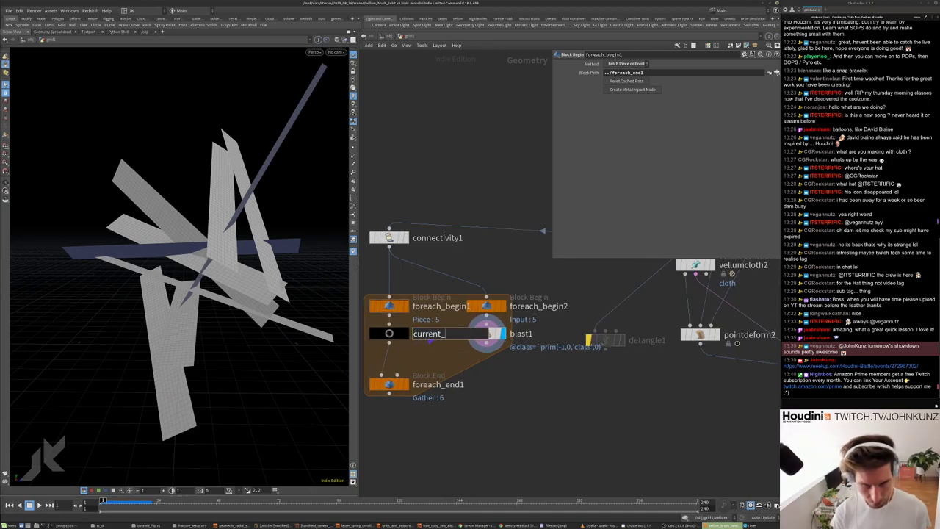
type("strip")
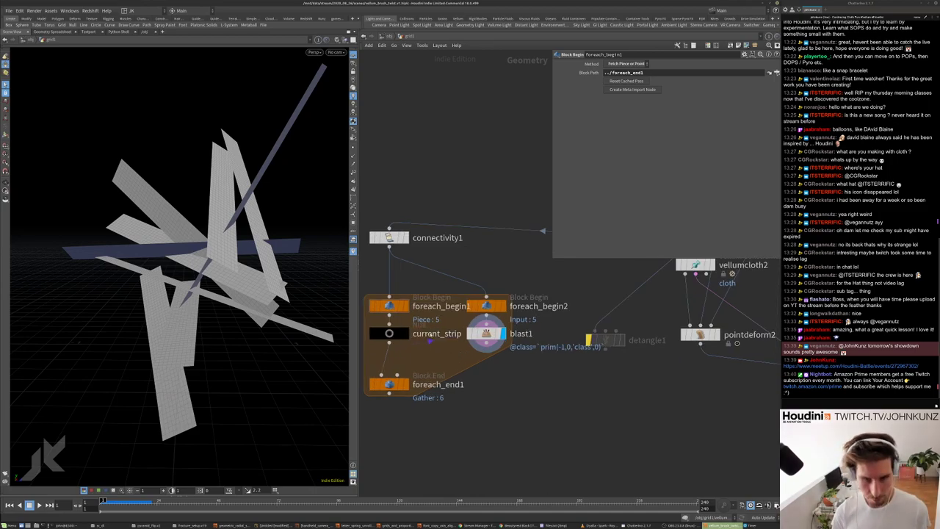
key("Return")
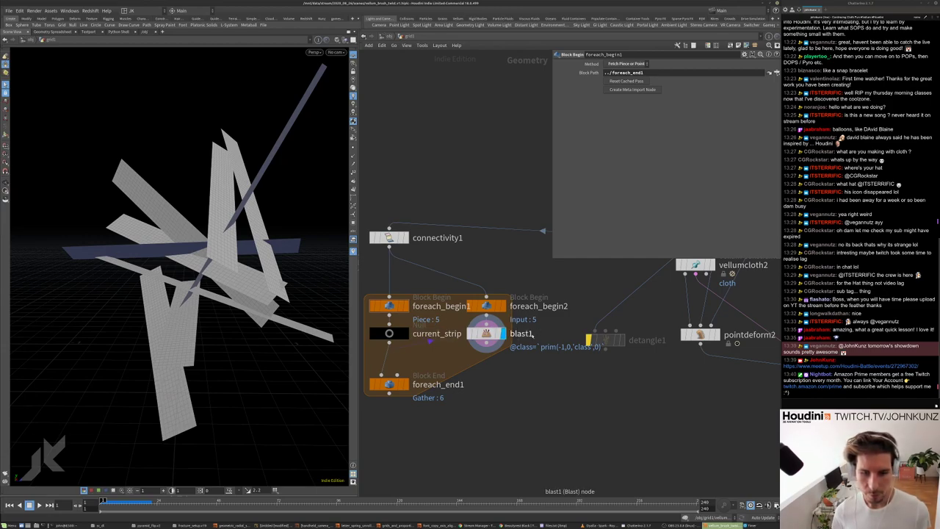
- Rename blast1 to everything_except_current_strip
double_click(521, 333)
type("ex")
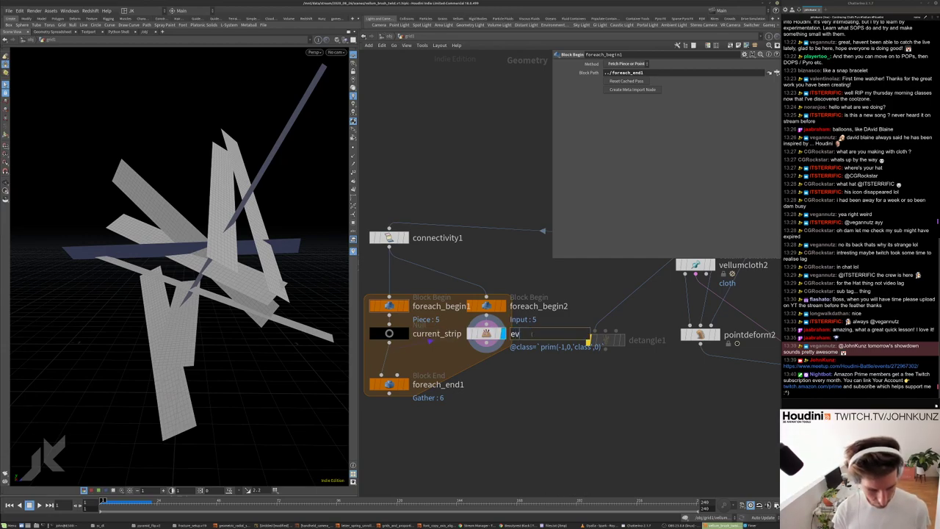
type("verything_e")
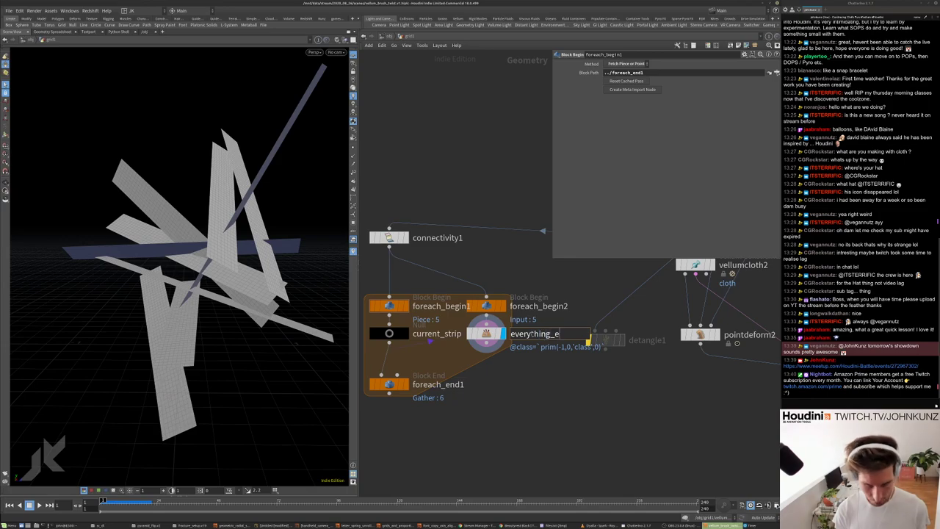
type("xcept")
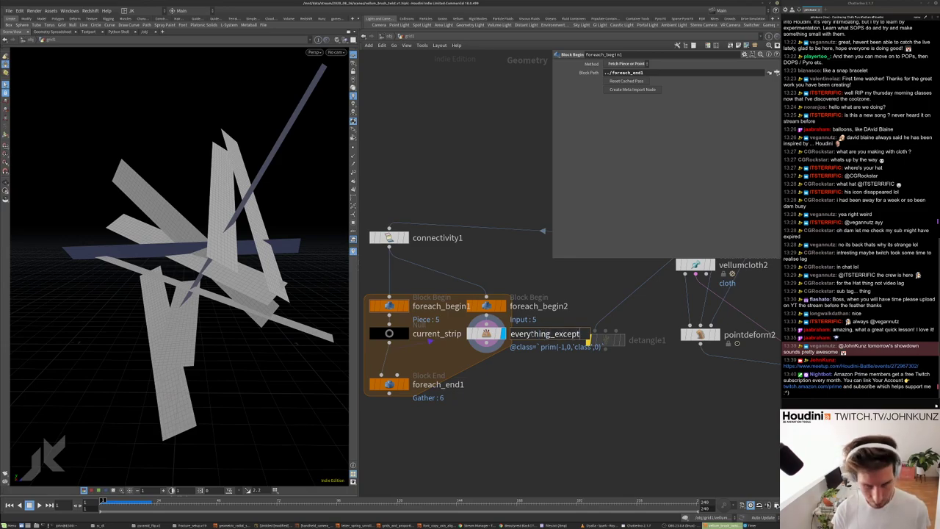
type("_current_strip")
key("Return")
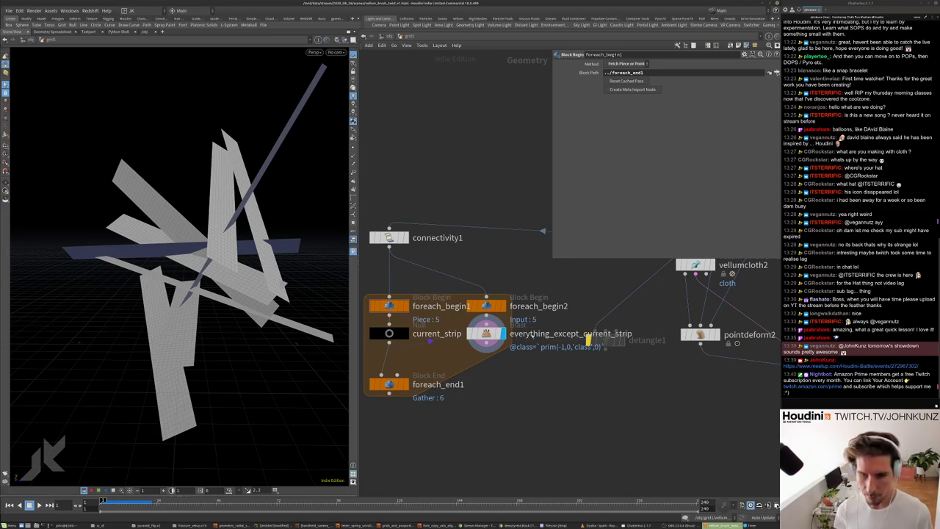
- Insert detangle1 into the loop between current_strip and foreach_end1
scroll(534, 333, "down", 5)
left_click_drag(530, 394, 396, 312)
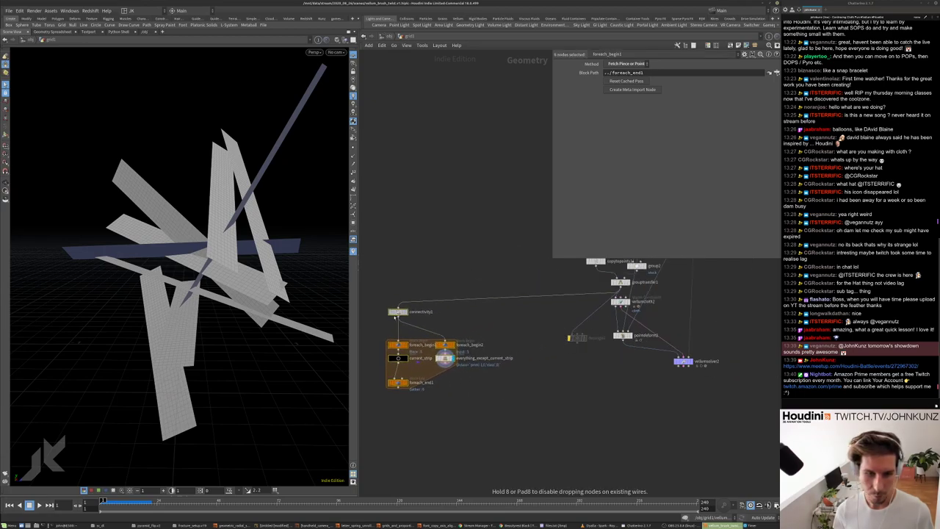
left_click_drag(577, 338, 401, 420)
scroll(427, 397, "up", 3)
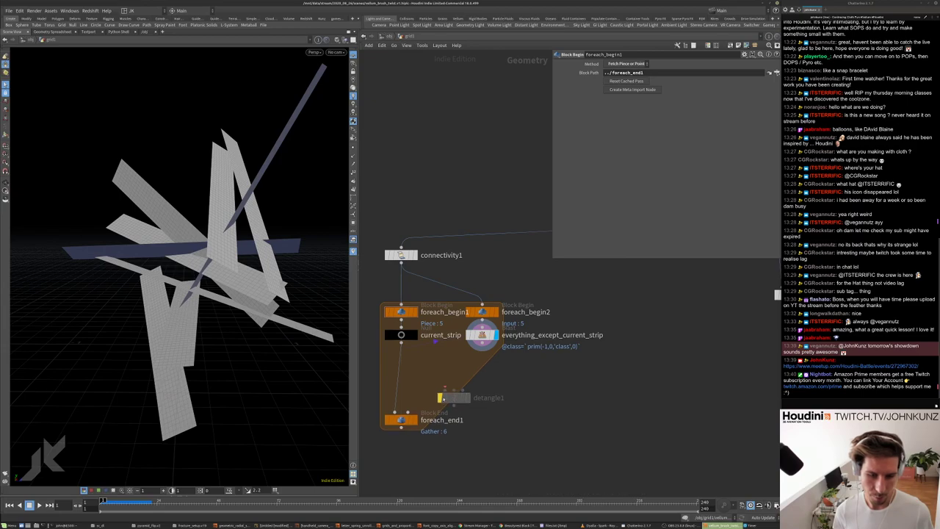
left_click_drag(444, 398, 397, 377)
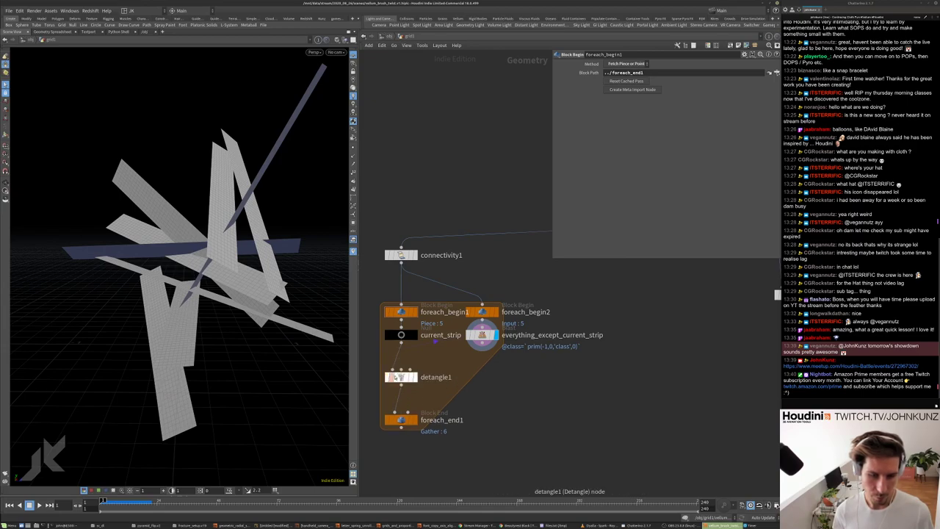
- Display detangle1, turn off Self Collisions, and wire the blast into its second input
left_click(412, 376)
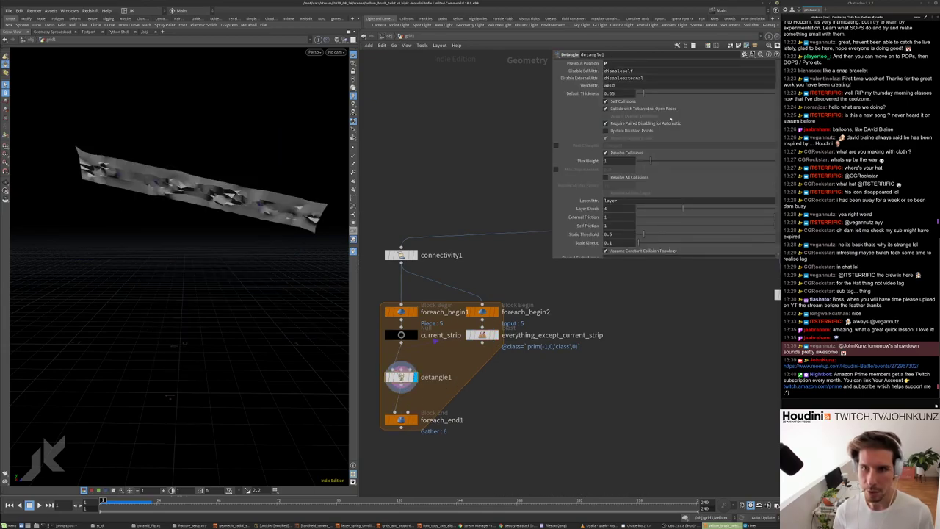
left_click(614, 102)
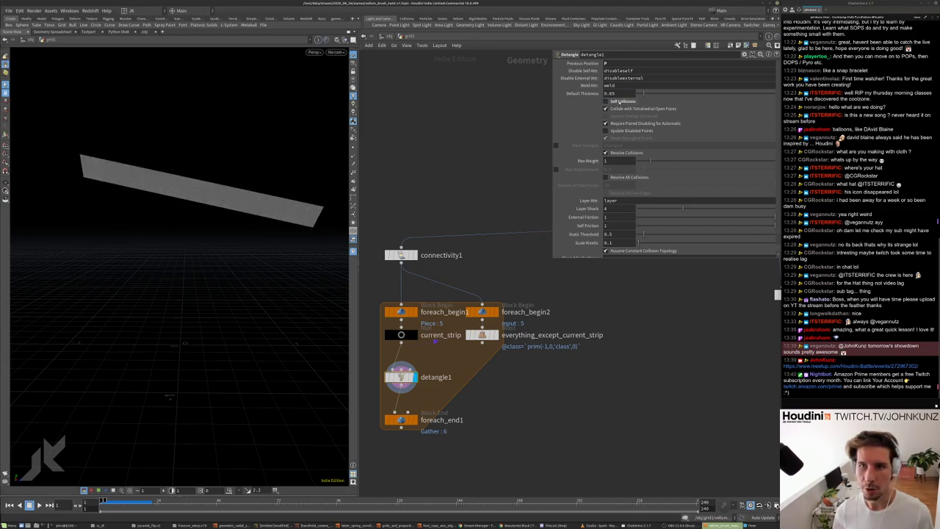
left_click(482, 341)
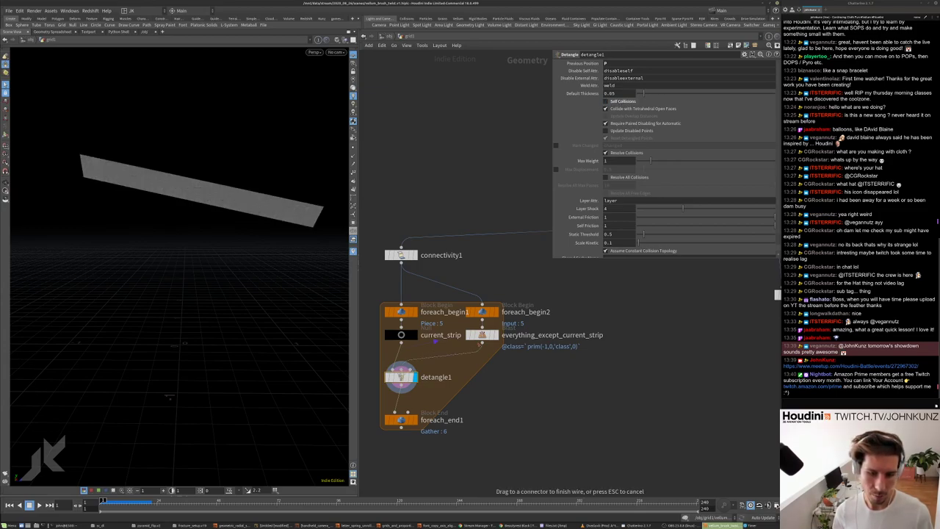
left_click_drag(257, 155, 211, 170)
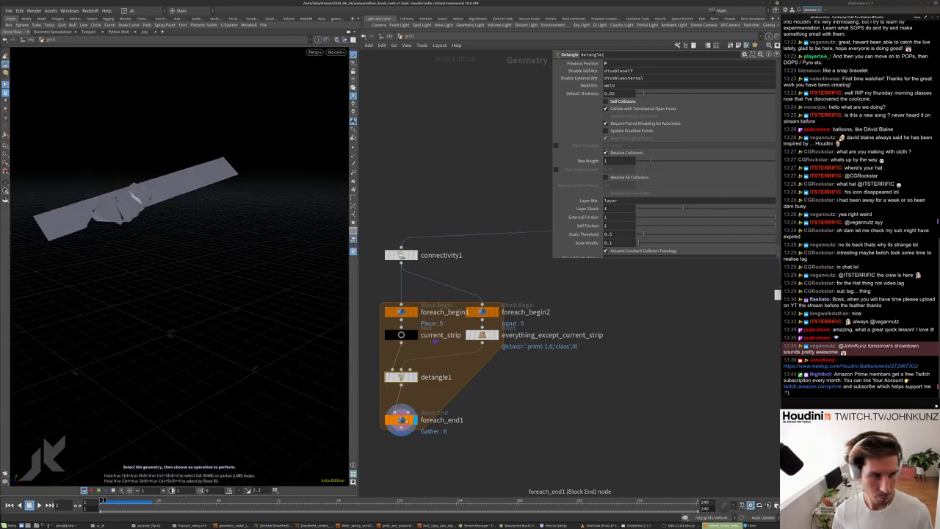
- View foreach_end1's looped result and orbit around the detangled strip cluster
left_click(397, 421)
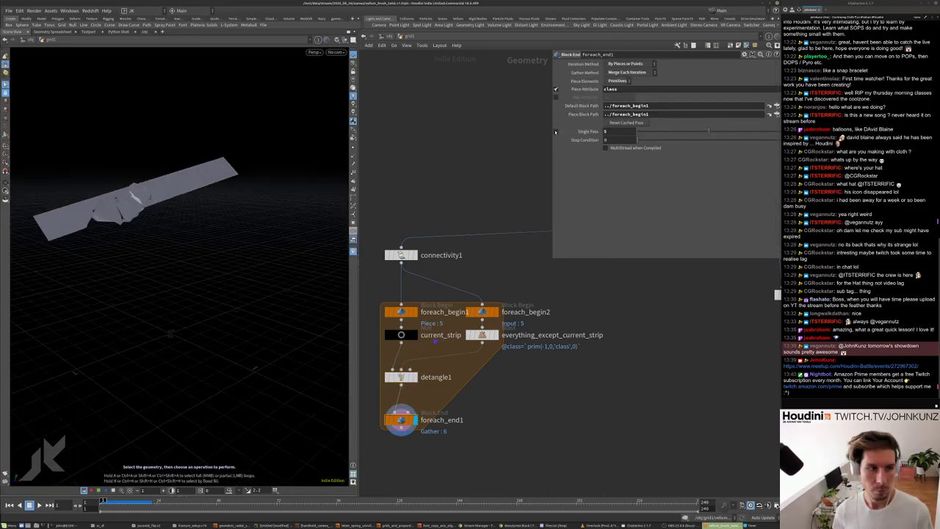
left_click_drag(303, 173, 184, 213)
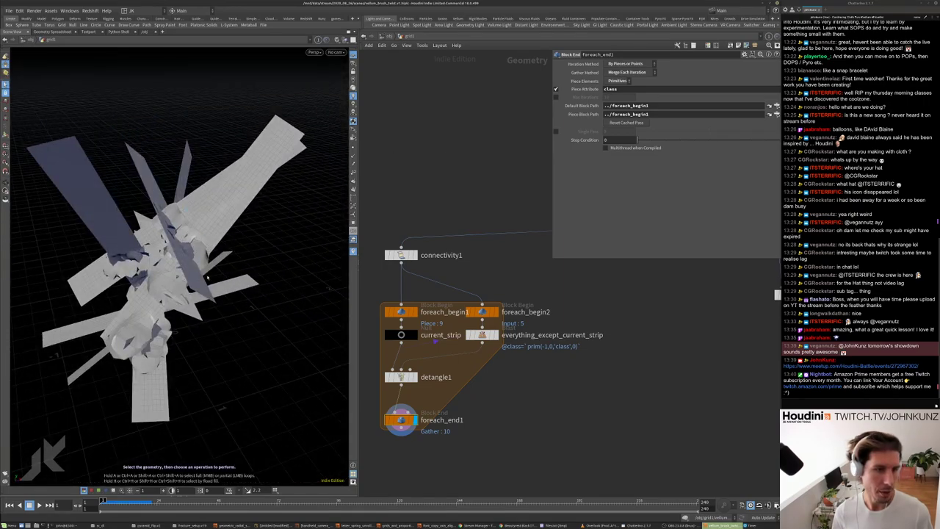
left_click_drag(242, 266, 167, 404)
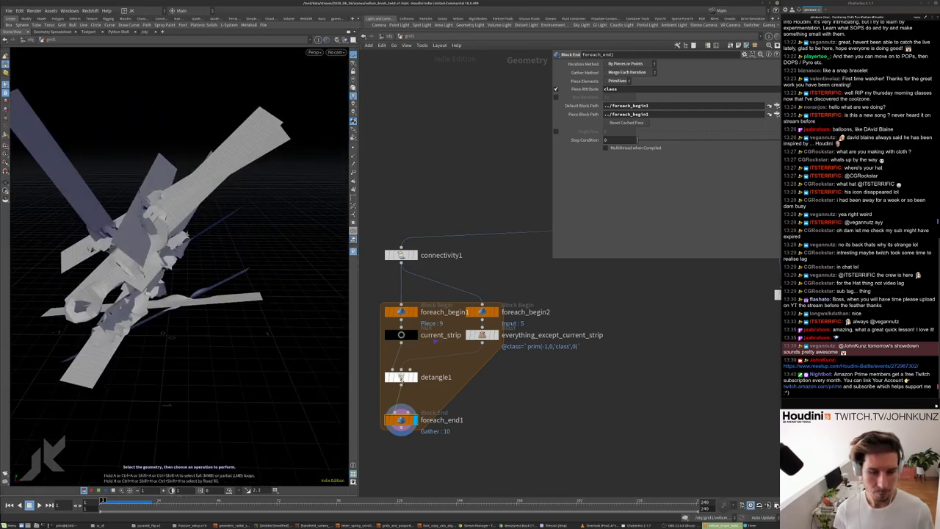
- Set detangle1's Default Thickness to 0.03 and inspect the cloth strips
left_click(401, 376)
middle_click_drag(412, 382, 462, 329)
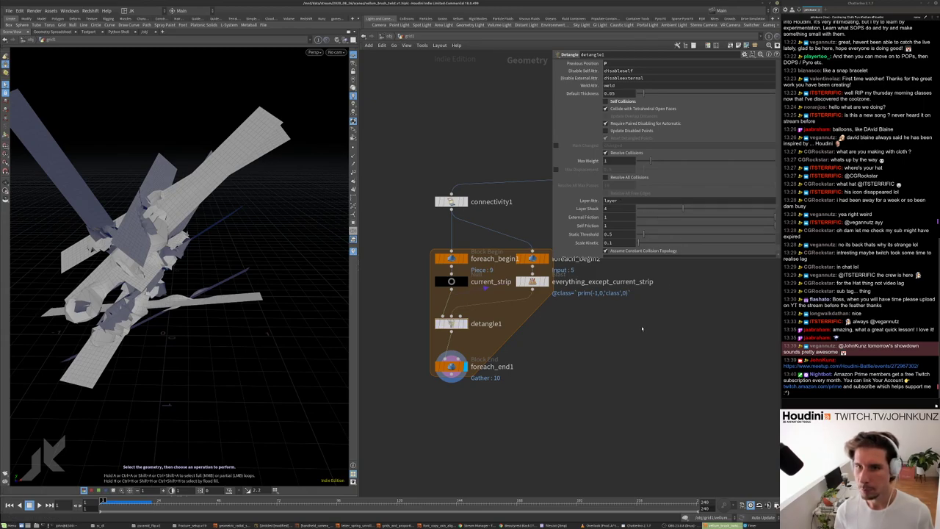
middle_click_drag(634, 324, 615, 329)
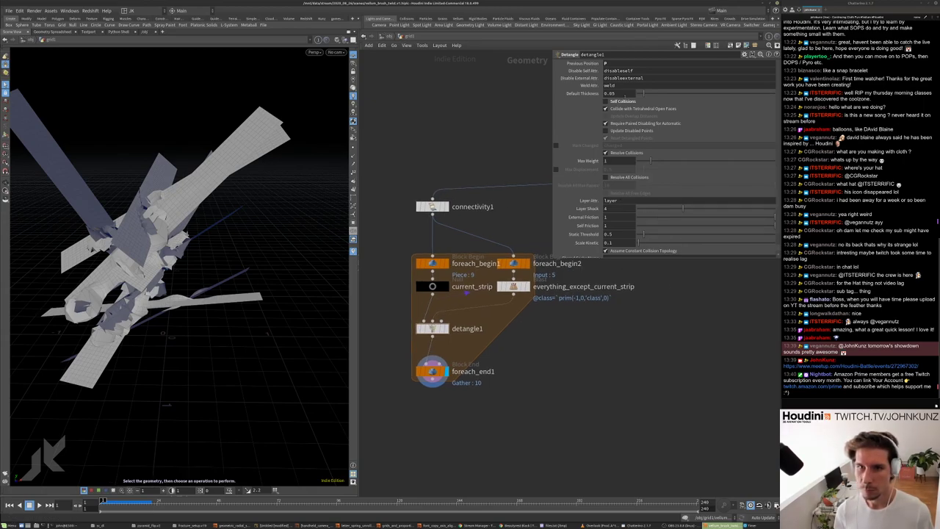
mouse_move(640, 94)
left_mouse_down()
mouse_move(628, 97)
mouse_move(656, 101)
mouse_move(641, 98)
left_mouse_up()
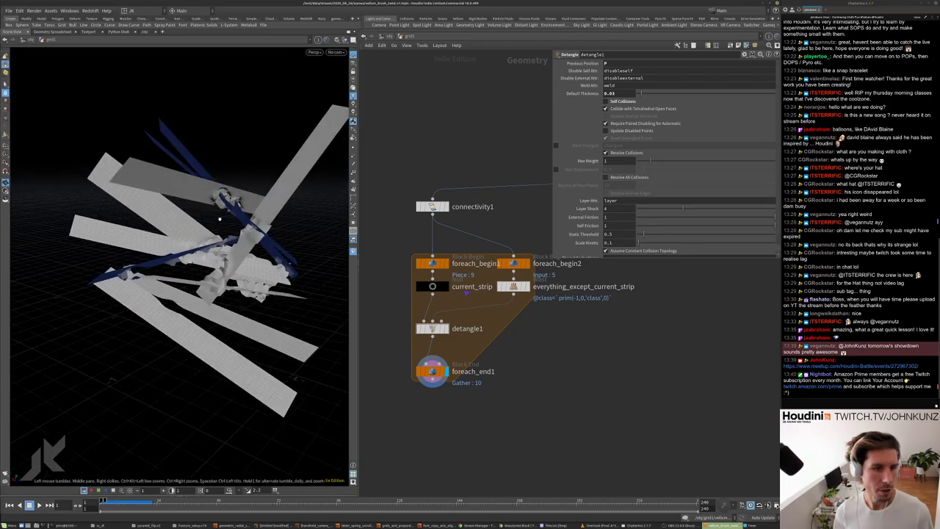
left_click_drag(219, 218, 331, 121)
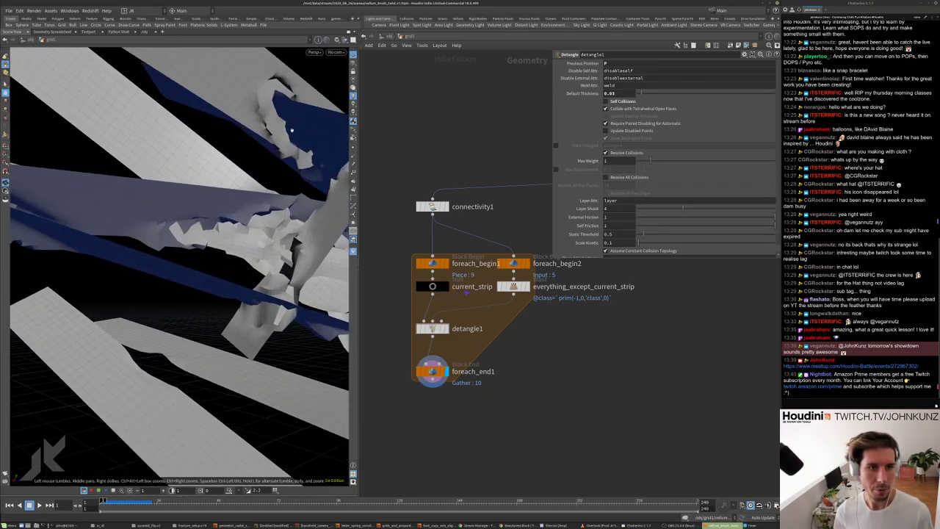
left_click_drag(273, 111, 154, 212)
- Raise line1's Points from 2 to about 58 and pan back to the foreach loop
scroll(582, 376, "down", 8)
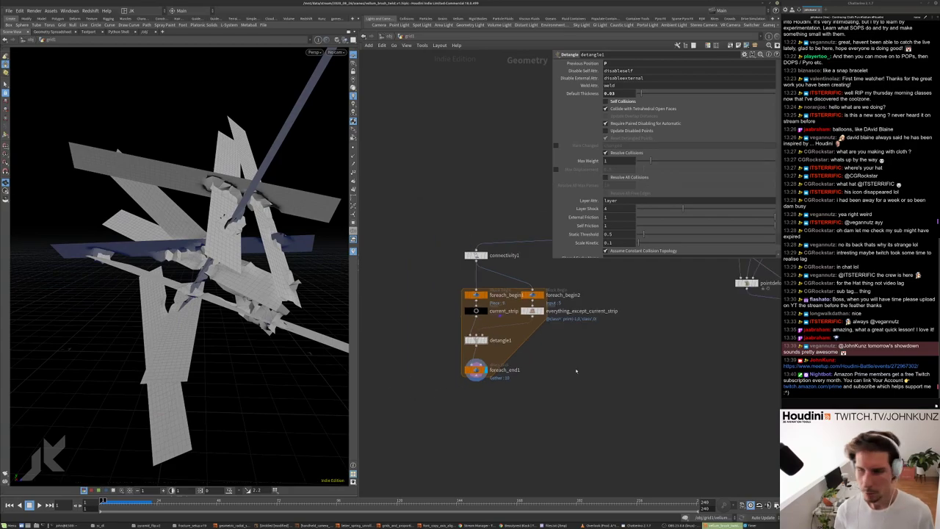
scroll(581, 375, "up", 4)
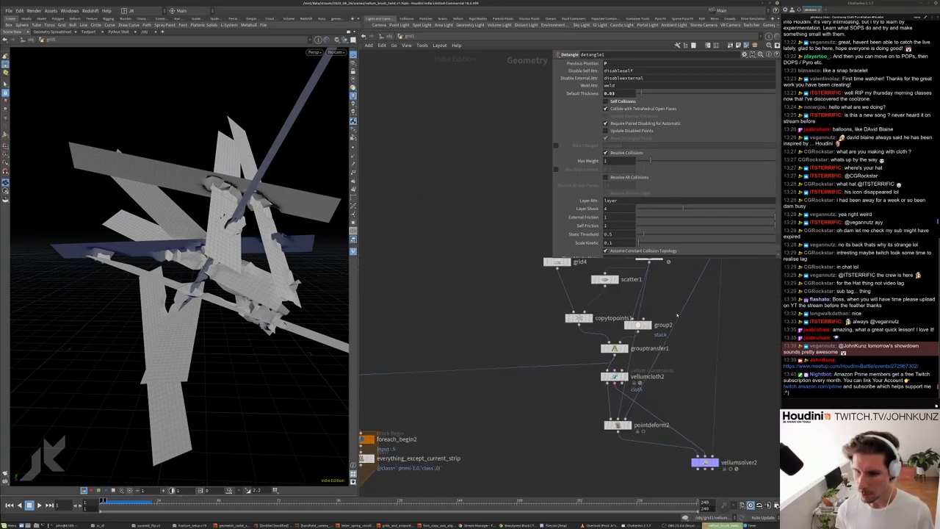
key("Tab")
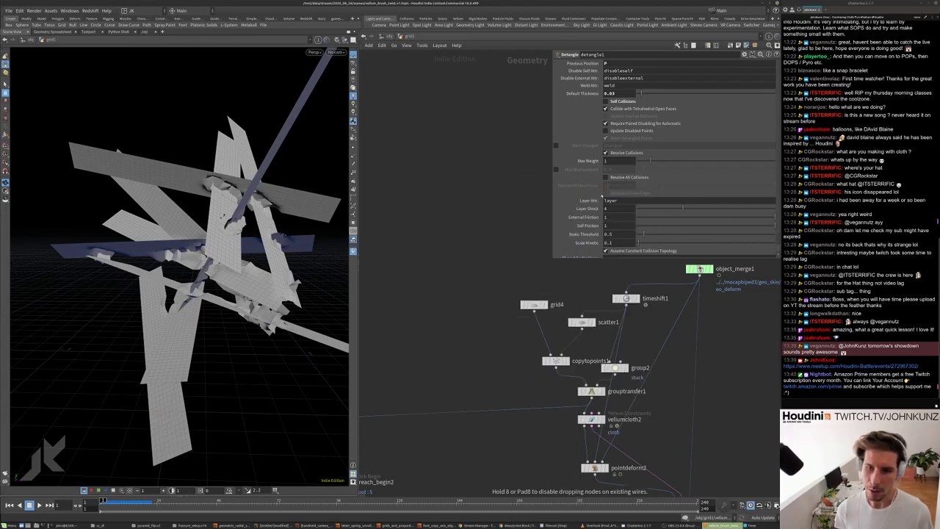
key("Return")
left_click(504, 331)
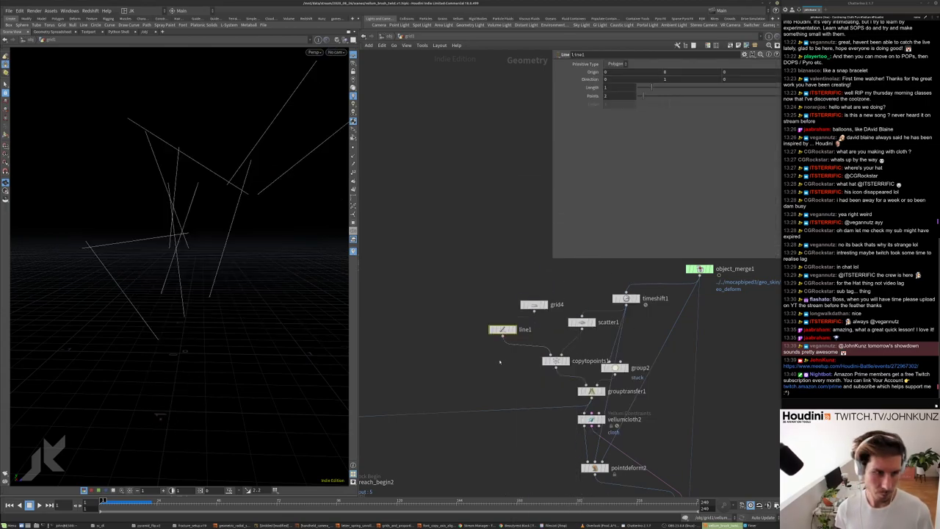
left_click_drag(643, 95, 652, 95)
left_click_drag(175, 235, 195, 210)
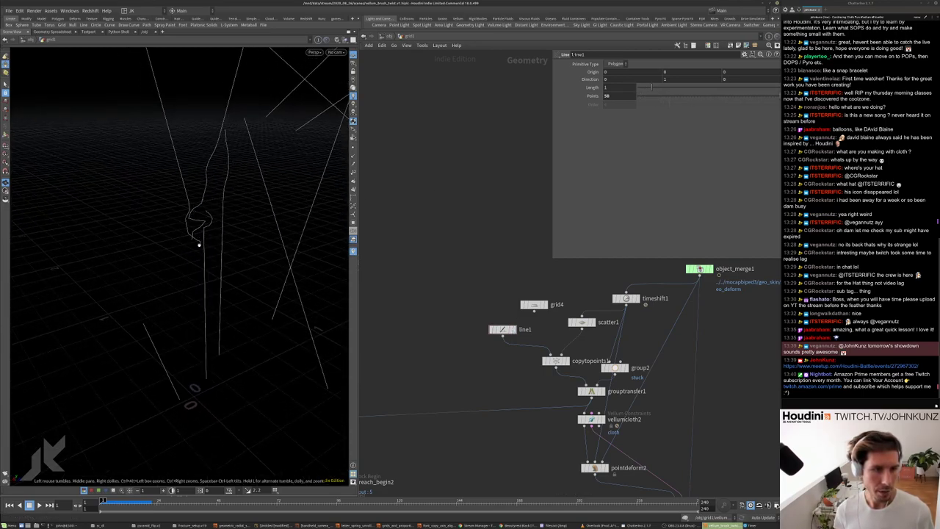
scroll(446, 271, "down", 2)
middle_click_drag(447, 271, 436, 316)
scroll(436, 316, "up", 2)
- Lower detangle1's Default Thickness slightly
left_click(483, 349)
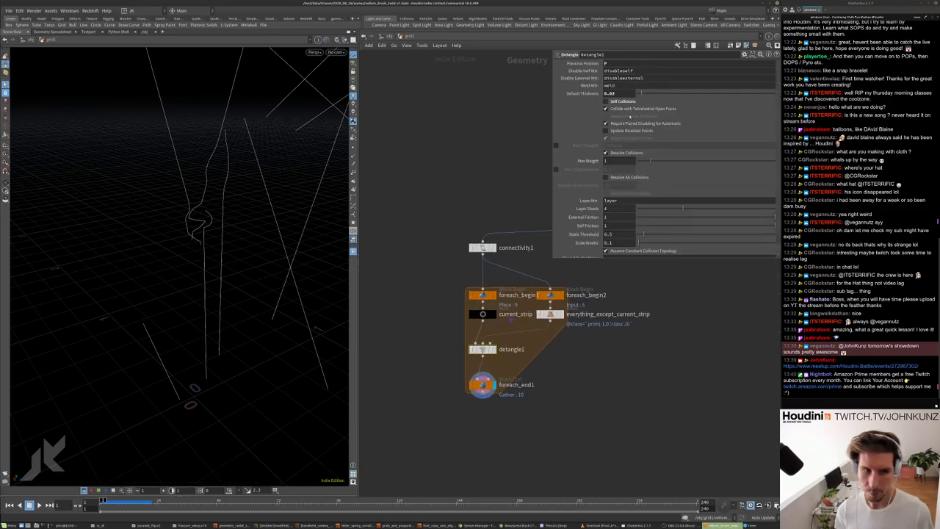
mouse_move(636, 96)
left_mouse_down()
mouse_move(650, 99)
mouse_move(639, 95)
left_mouse_up()
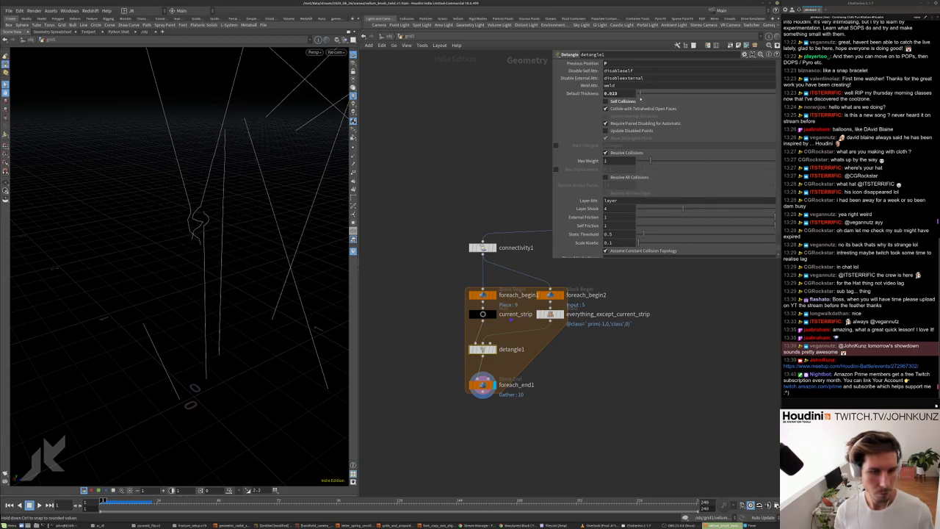
middle_click_drag(566, 418, 558, 390)
- Add a displayed PolyExtrude below foreach_end1 with Distance 0.023
key("Tab")
mouse_move(548, 405)
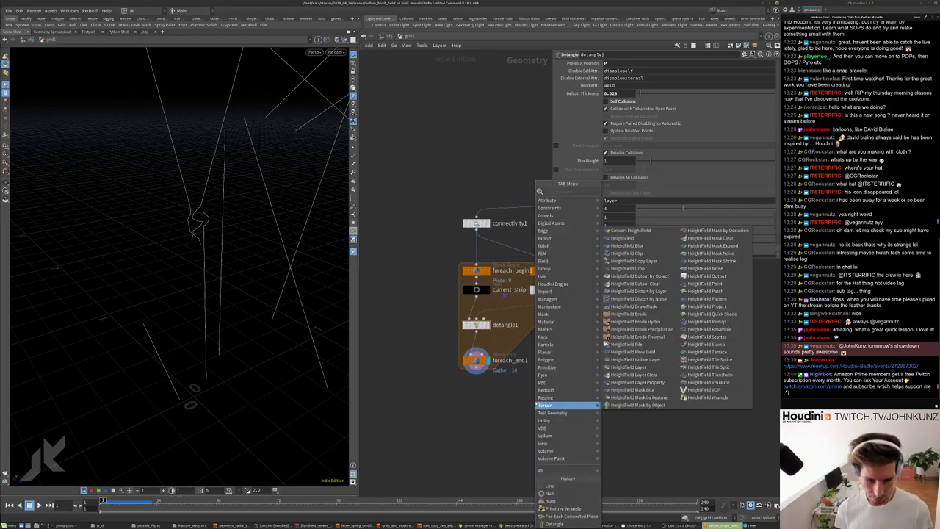
type("poly")
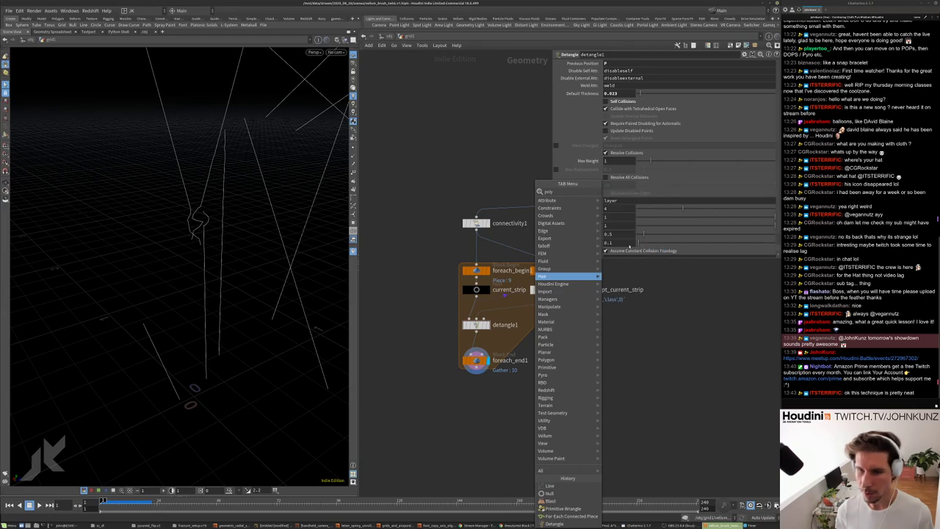
key("Return")
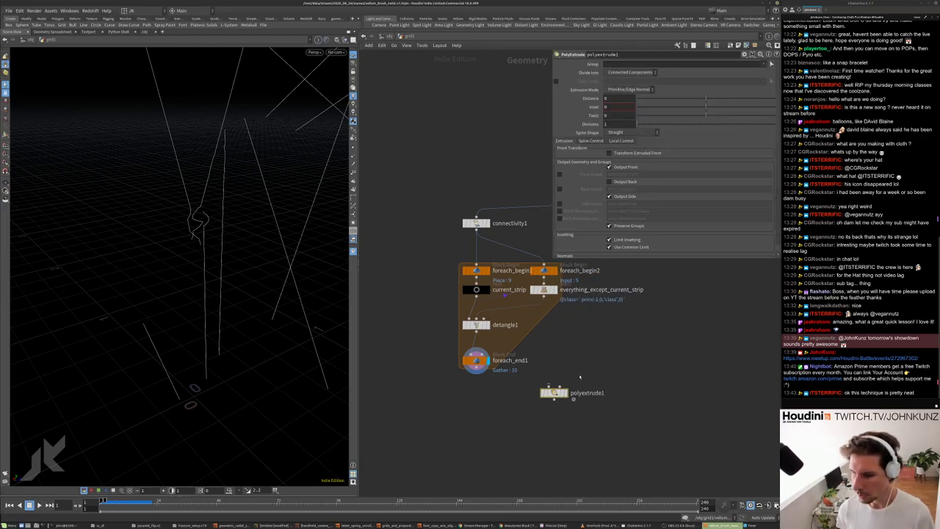
scroll(580, 377, "up", 2)
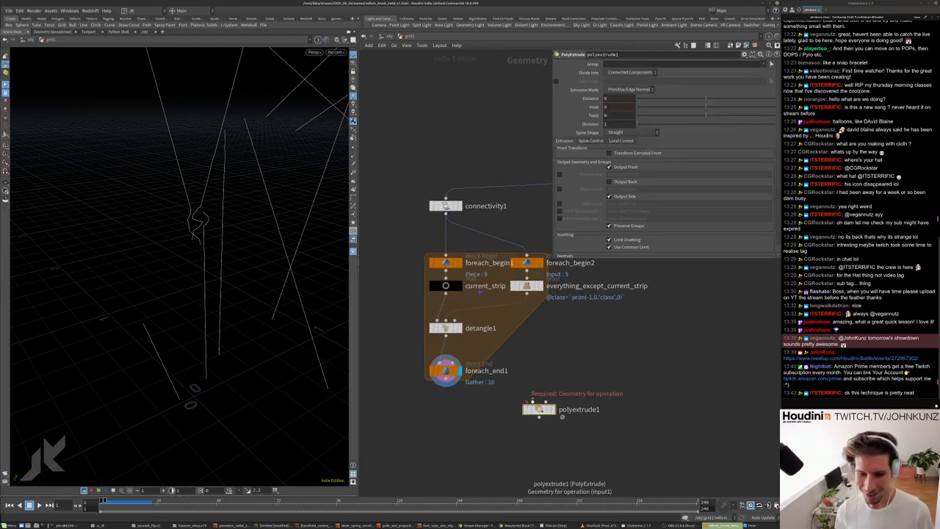
left_click(551, 410)
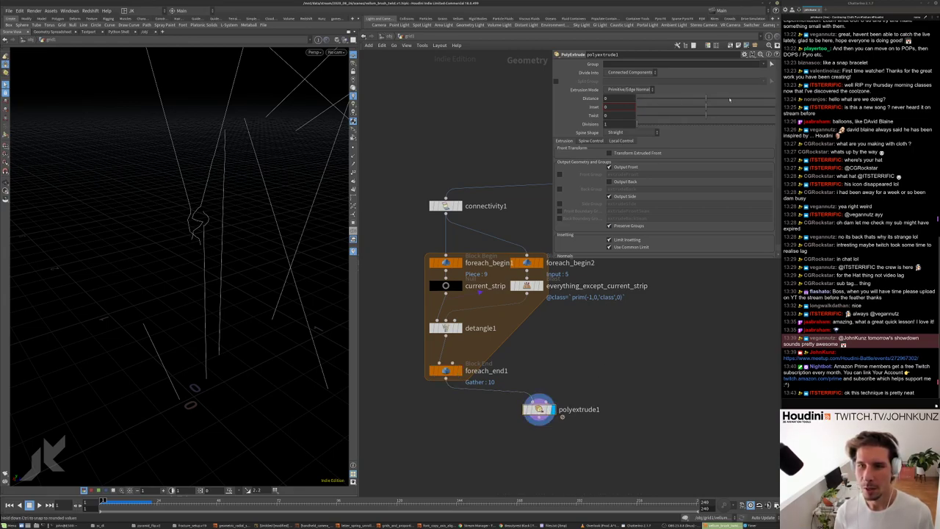
left_click_drag(707, 98, 708, 98)
left_click_drag(220, 200, 244, 179, "alt")
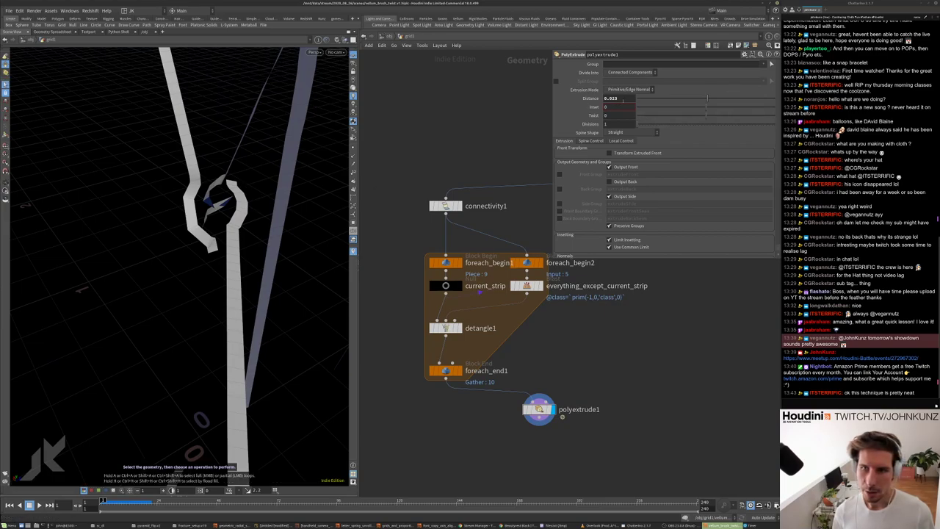
- Reset polyextrude1's Distance to 0 and enable Transform Extruded Front
middle_click(659, 101)
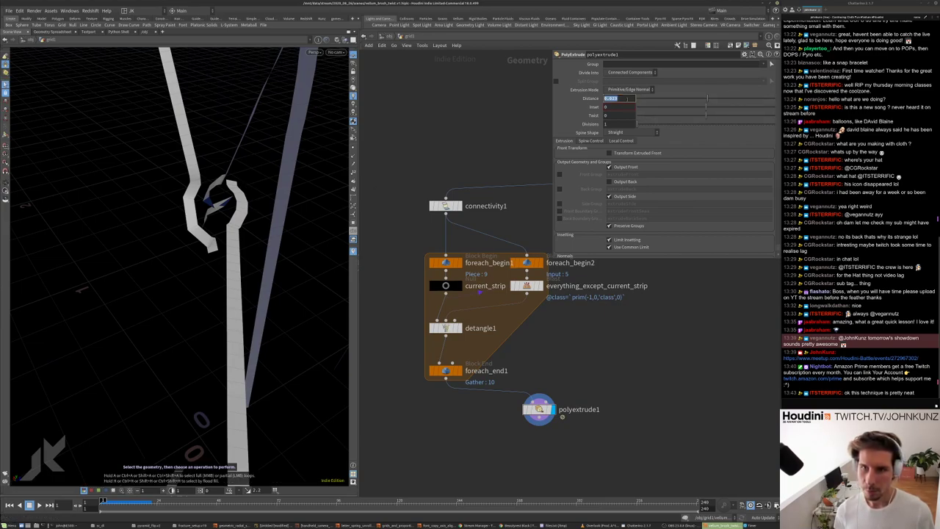
left_click(627, 152)
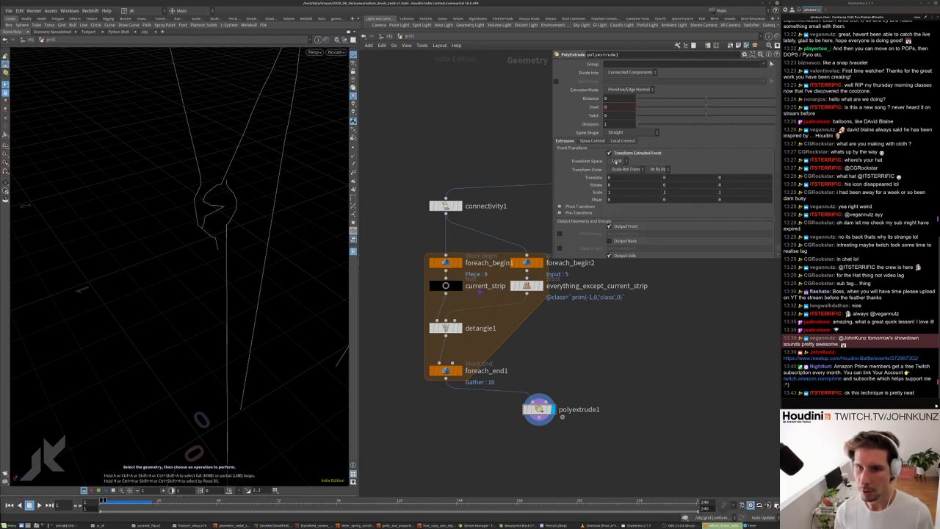
mouse_move(615, 177)
middle_mouse_down()
mouse_move(631, 177)
mouse_move(616, 177)
middle_mouse_up()
middle_click_drag(686, 177, 735, 193)
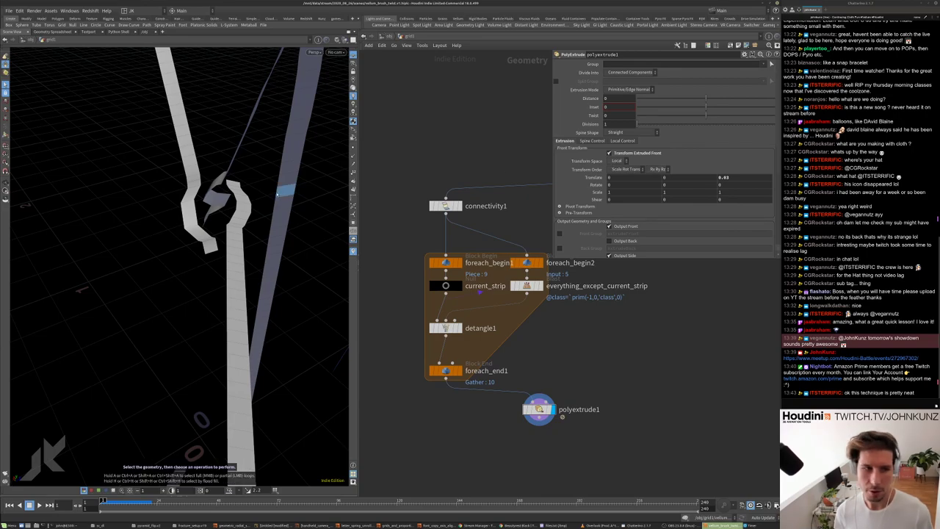
left_click_drag(285, 191, 228, 171)
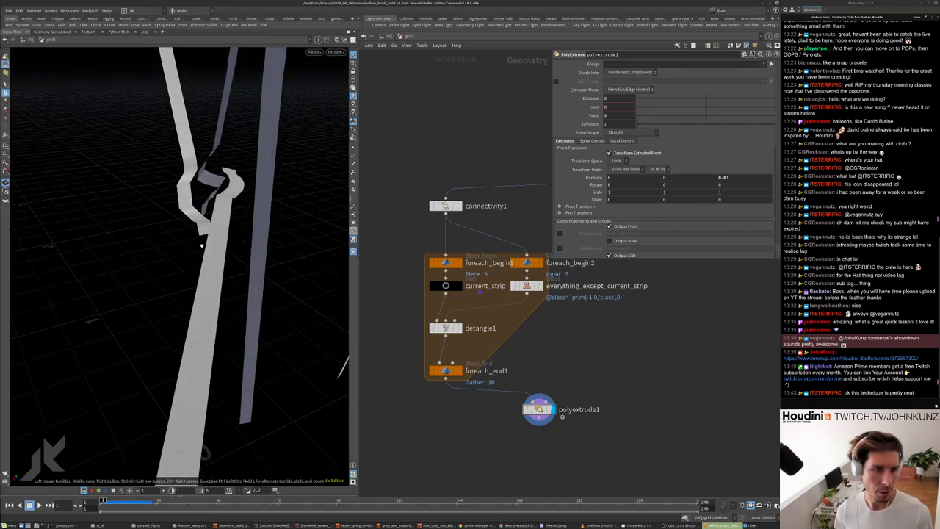
- Set the extruded front's Translate Y to 0.059 to give the strips width
left_click(736, 180)
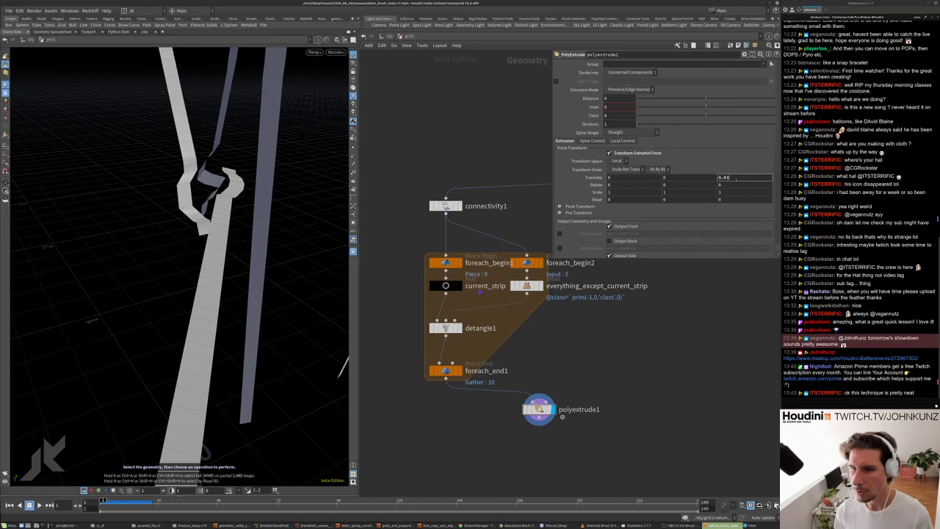
key("Return")
middle_click_drag(683, 177, 683, 202)
middle_click_drag(683, 208, 735, 208)
left_click_drag(272, 142, 294, 162)
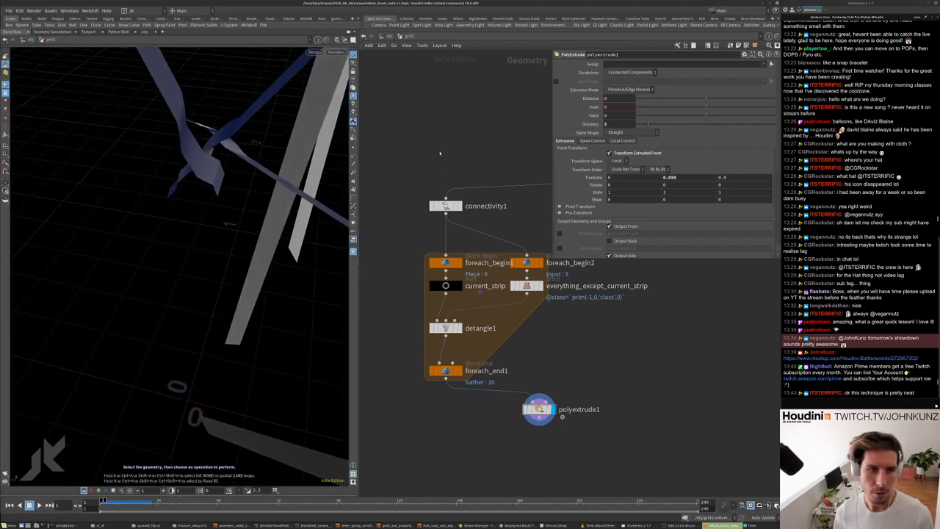
left_click_drag(309, 140, 282, 111)
left_click_drag(285, 276, 304, 159)
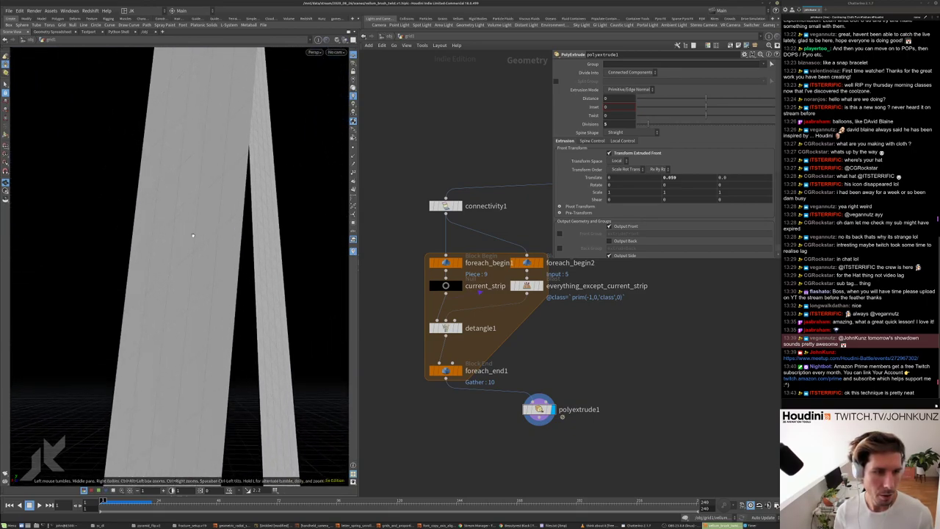
left_click_drag(248, 213, 223, 218)
- Frame all the strips and orbit to inspect the flat ribbons
key("space+h")
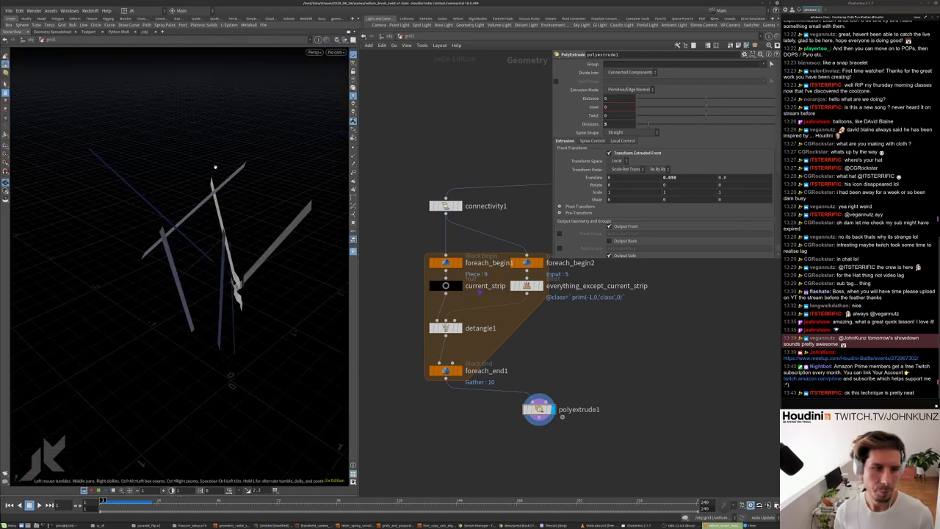
scroll(132, 147, "up", 3)
left_click_drag(132, 146, 187, 153)
scroll(451, 381, "down", 5)
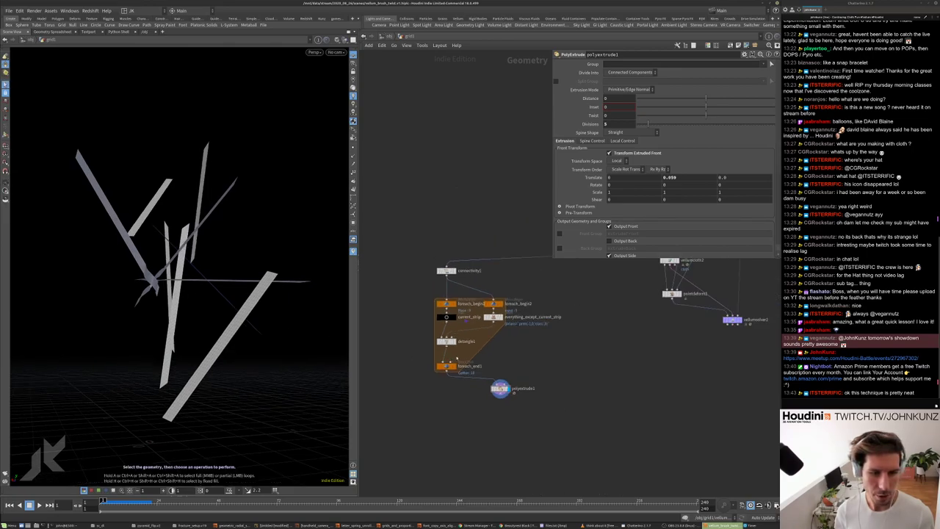
scroll(541, 340, "up", 3)
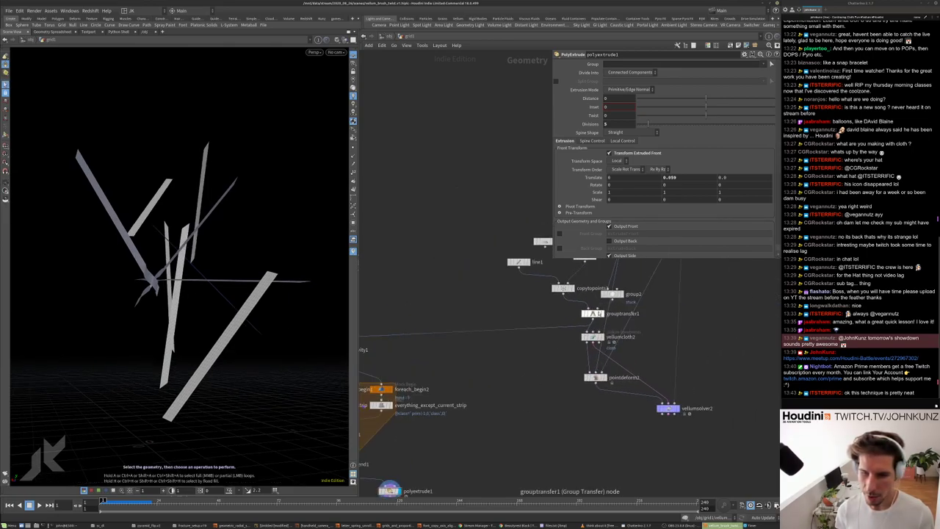
- Set scatter1's Force Total Count to 70
middle_click_drag(519, 276, 518, 300)
left_click(565, 279)
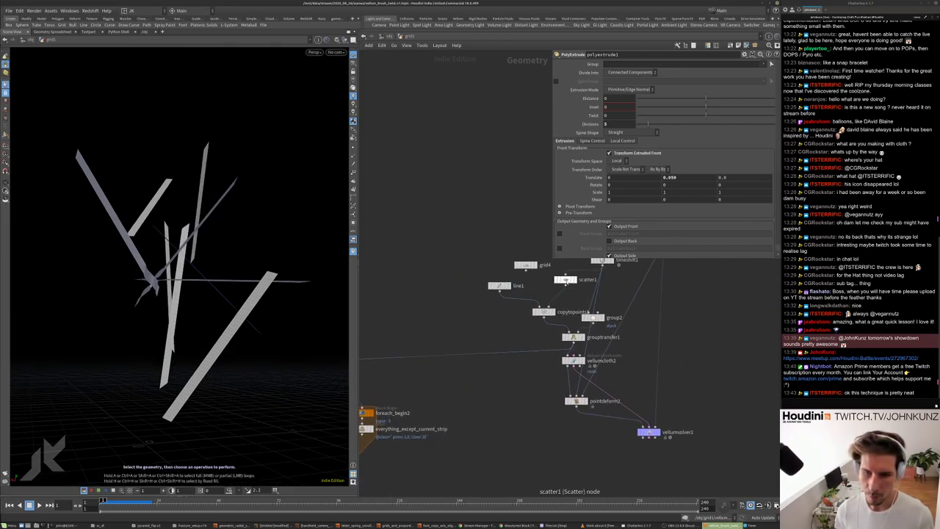
double_click(608, 129)
type("70")
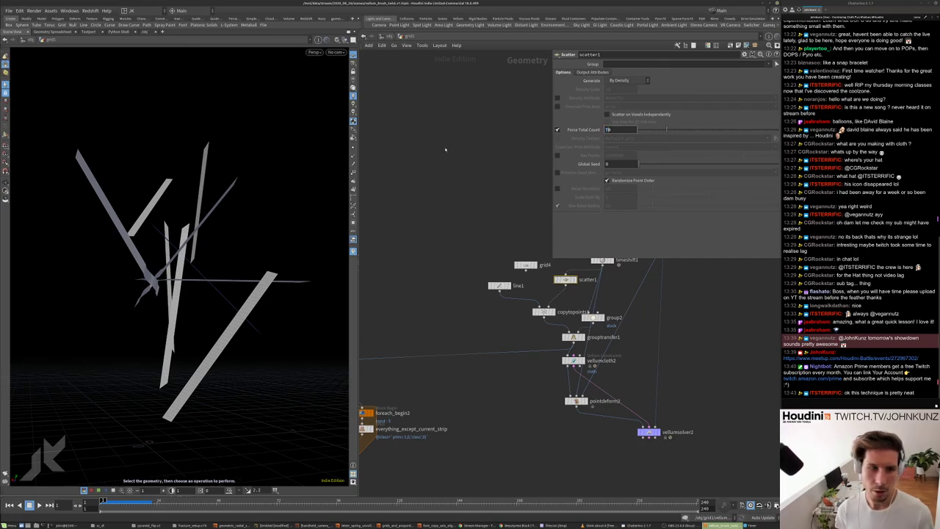
key("Return")
left_click_drag(184, 279, 242, 290)
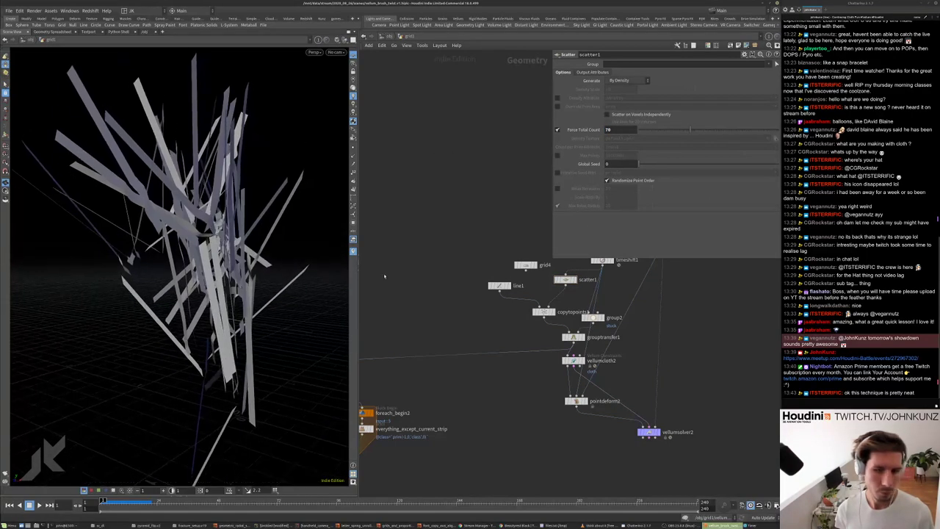
- Shorten line1's Length to 0.64
left_click(500, 285)
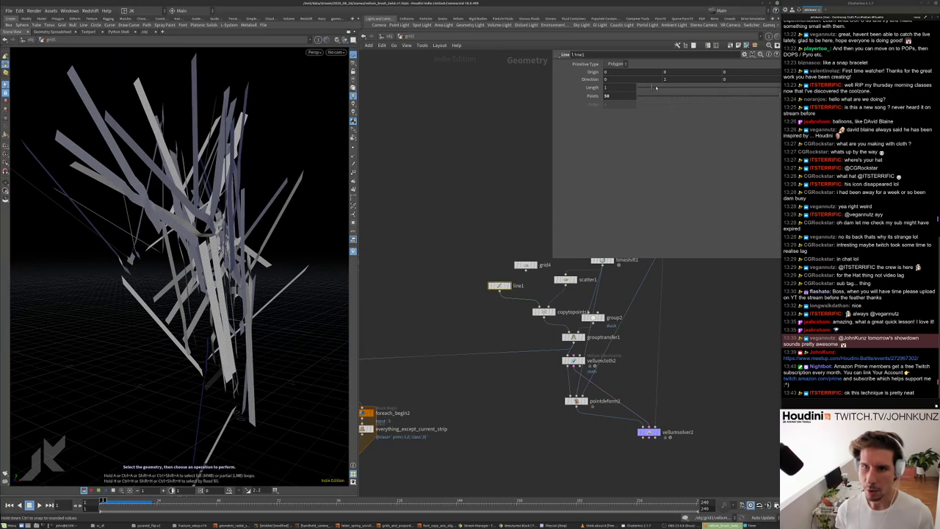
left_click_drag(645, 89, 694, 96)
scroll(447, 428, "down", 3)
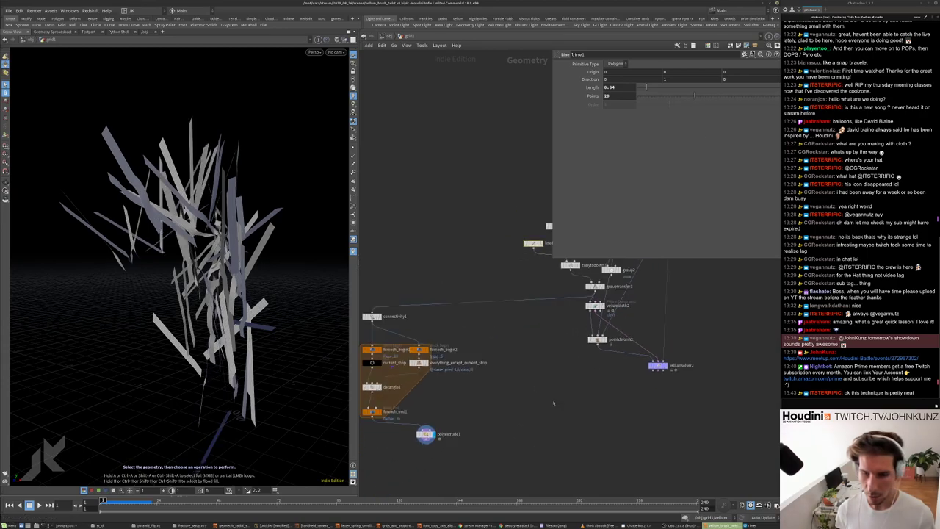
middle_click(590, 350)
scroll(548, 377, "up", 2)
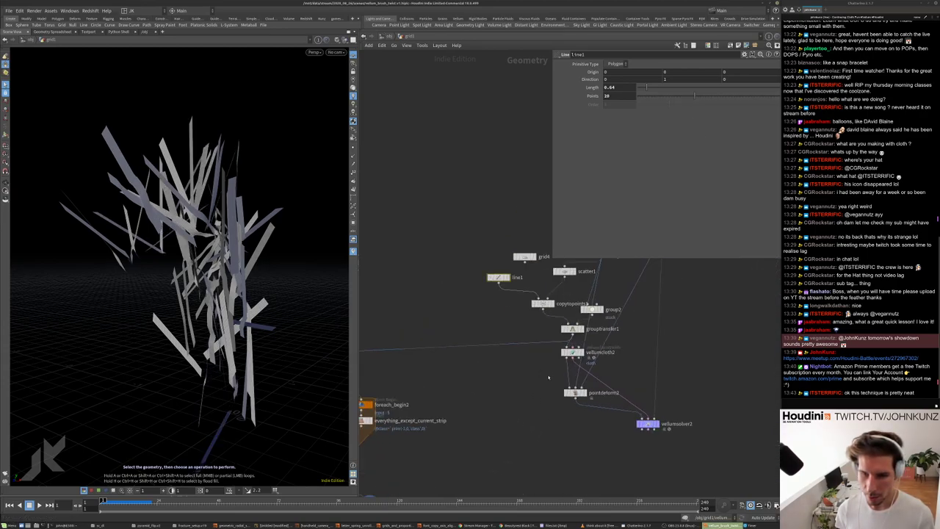
- Wire copytopoints1's output into polyextrude1
left_click(539, 314)
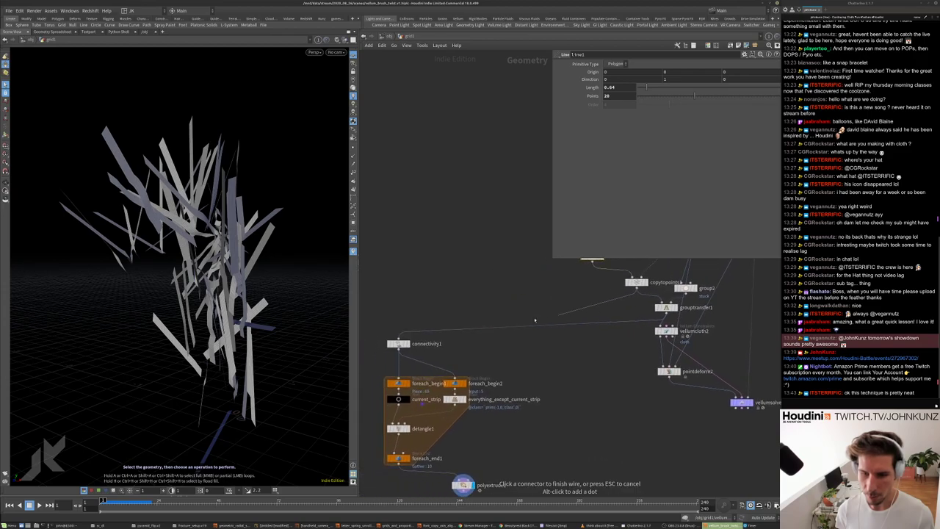
mouse_move(463, 485)
left_mouse_down()
mouse_move(477, 488)
mouse_move(464, 484)
left_mouse_up()
middle_click_drag(742, 403, 660, 420)
scroll(661, 420, "up", 2)
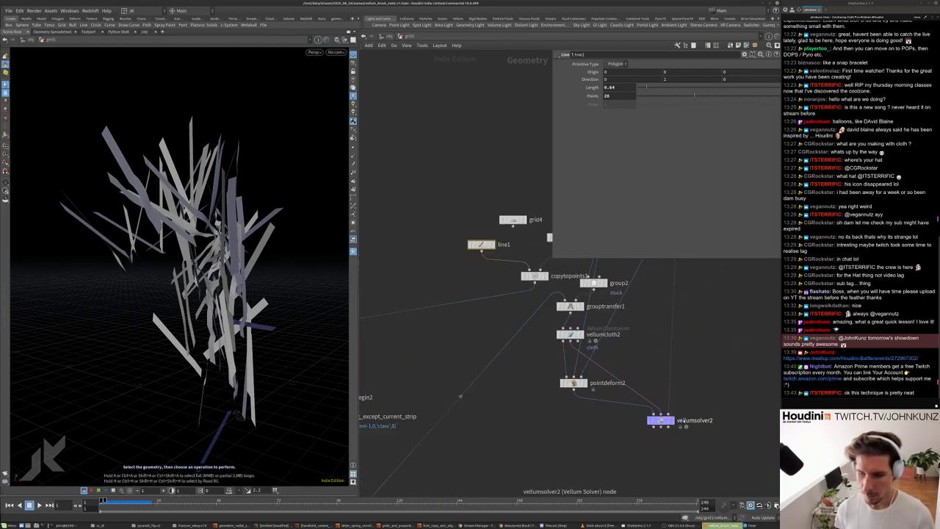
left_click(661, 420)
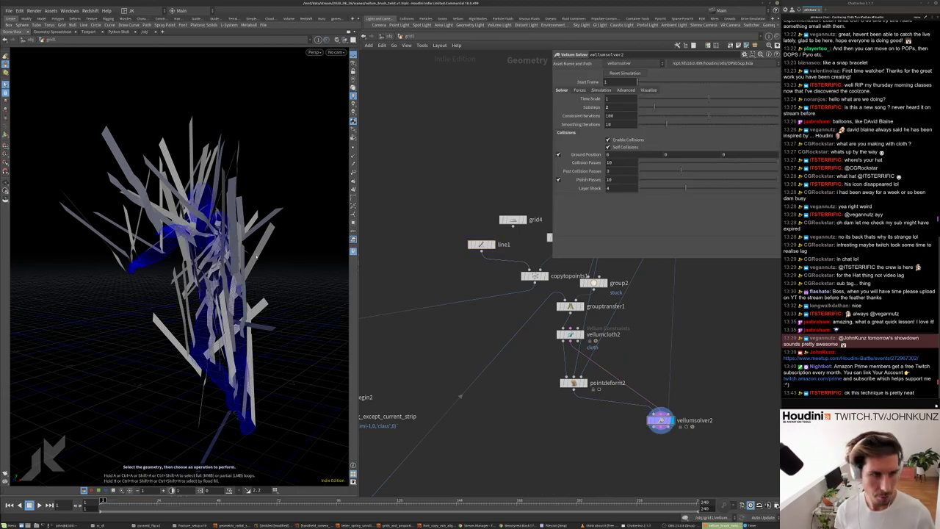
scroll(162, 300, "down", 3)
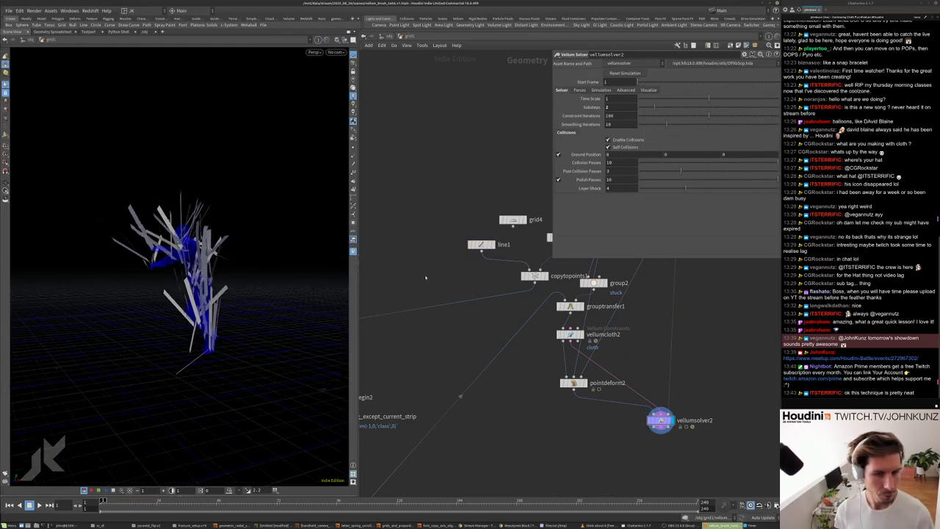
key("Up")
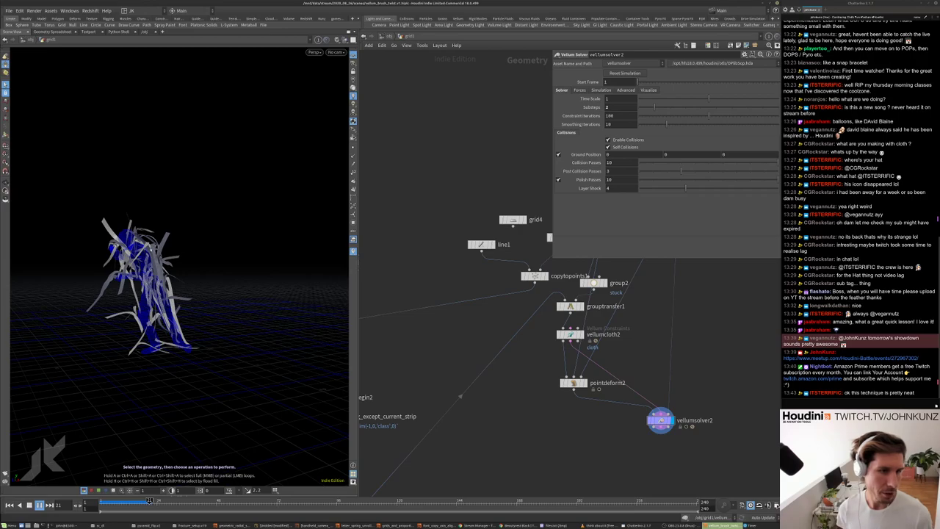
left_click_drag(242, 367, 212, 253, "alt")
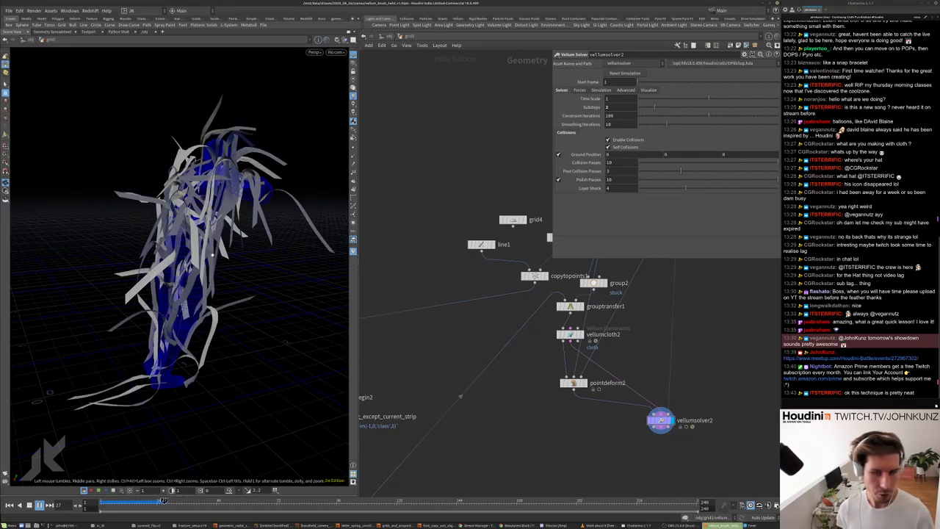
- Move polyextrude1 under foreach_end1 and rearrange the loop, grid4, line1, scatter1 and copytopoints1 nodes
scroll(505, 360, "down", 4)
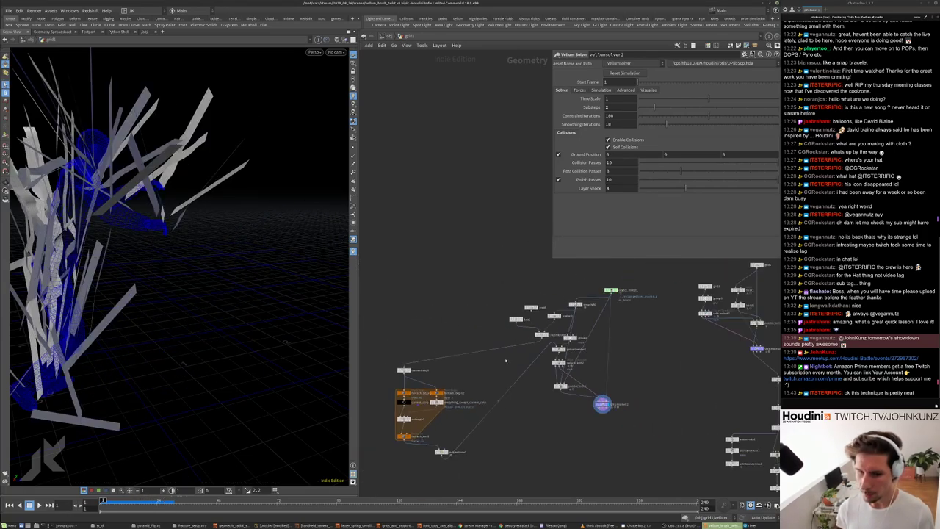
scroll(550, 413, "up", 3)
left_click_drag(493, 416, 441, 421)
middle_click_drag(416, 254, 437, 368)
scroll(437, 399, "down", 1)
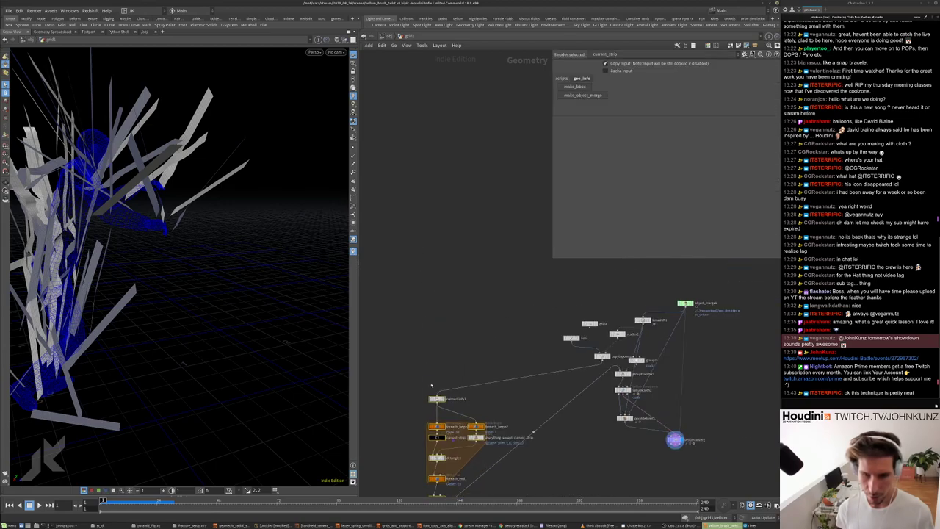
left_click_drag(437, 398, 498, 322)
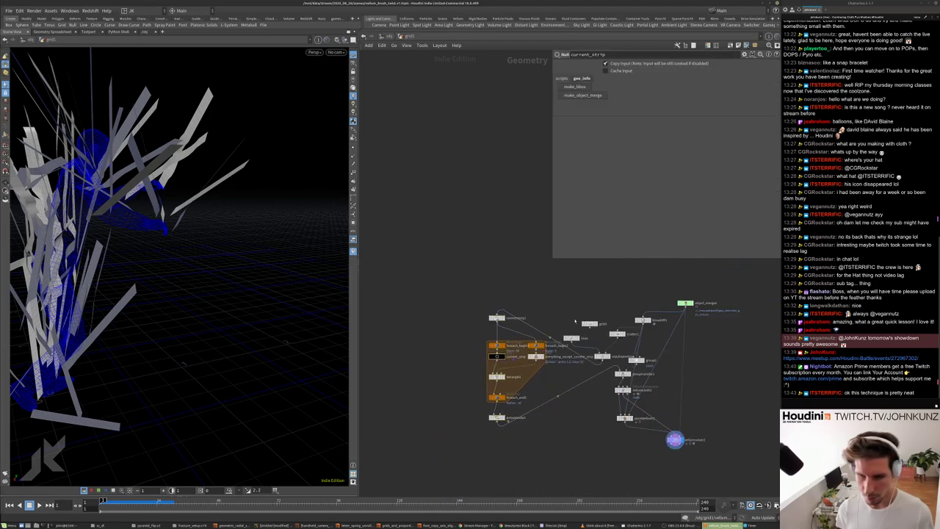
scroll(599, 326, "up", 3)
left_click_drag(599, 325, 530, 262)
left_click_drag(569, 352, 561, 303)
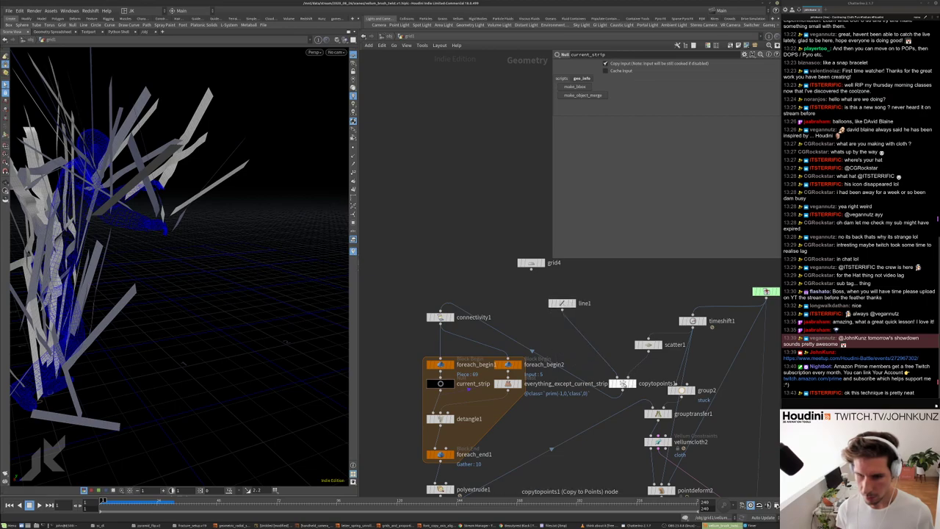
left_click_drag(623, 382, 584, 342)
left_click_drag(647, 344, 638, 303)
left_click(650, 302)
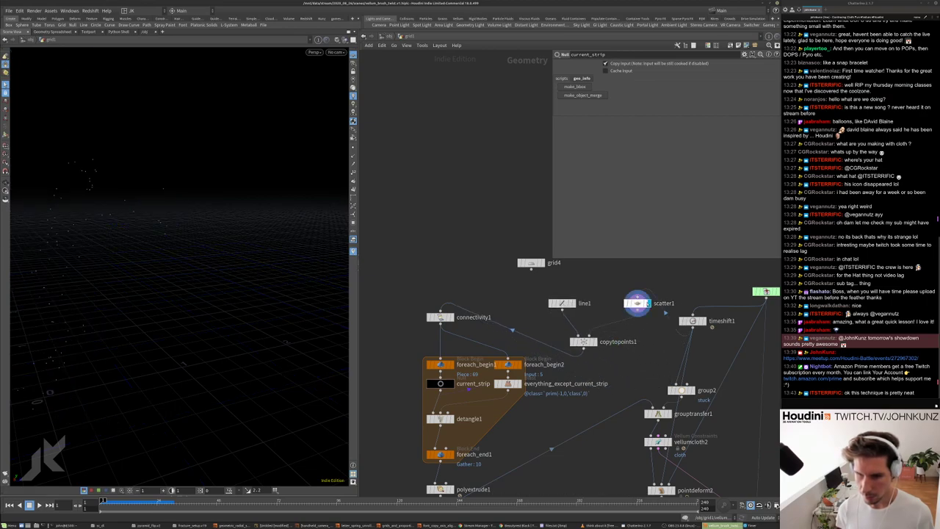
- Add an Attribute Randomize below scatter1 and display copytopoints1's coloured line copies
key("Tab")
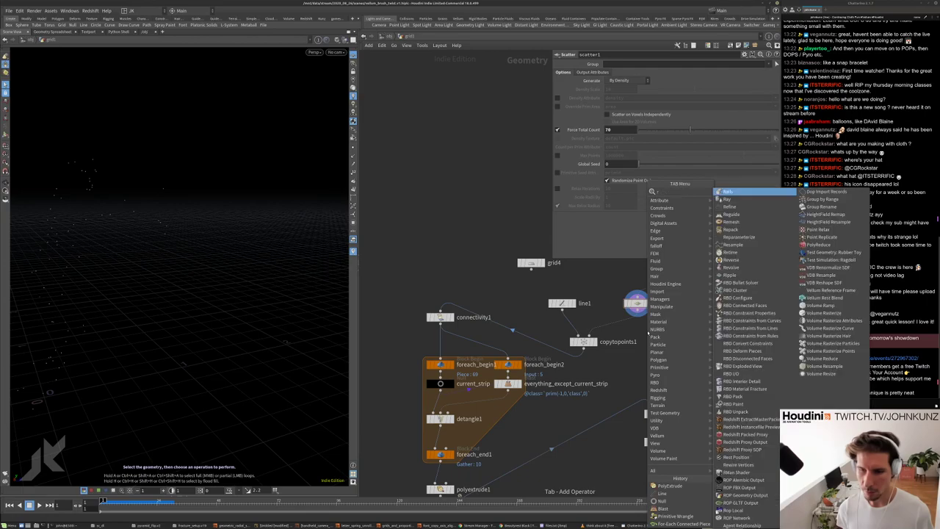
type("ra")
left_click(744, 207)
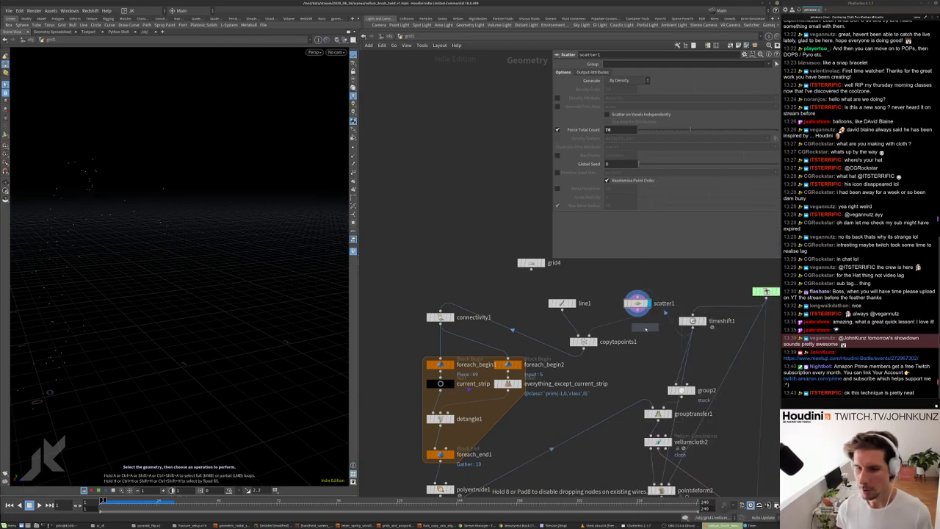
left_click(642, 324)
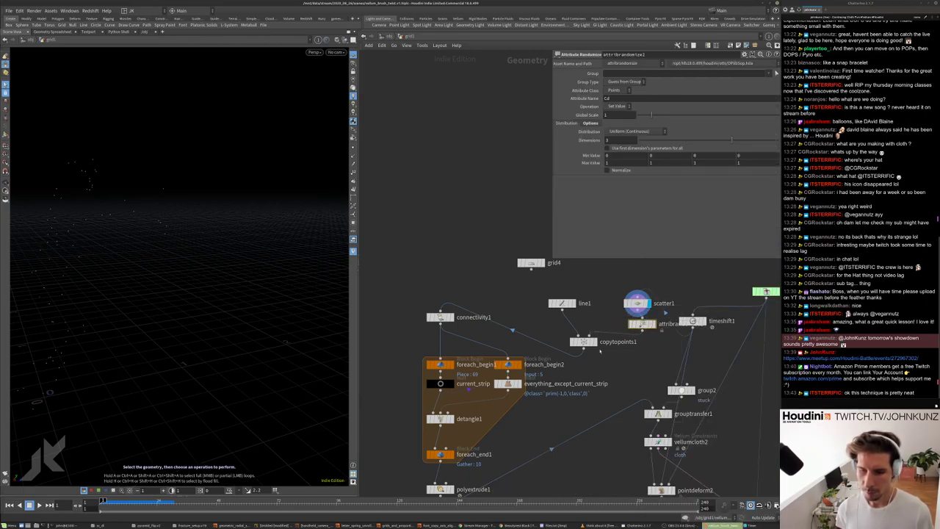
left_click(583, 342)
left_click_drag(94, 299, 180, 188)
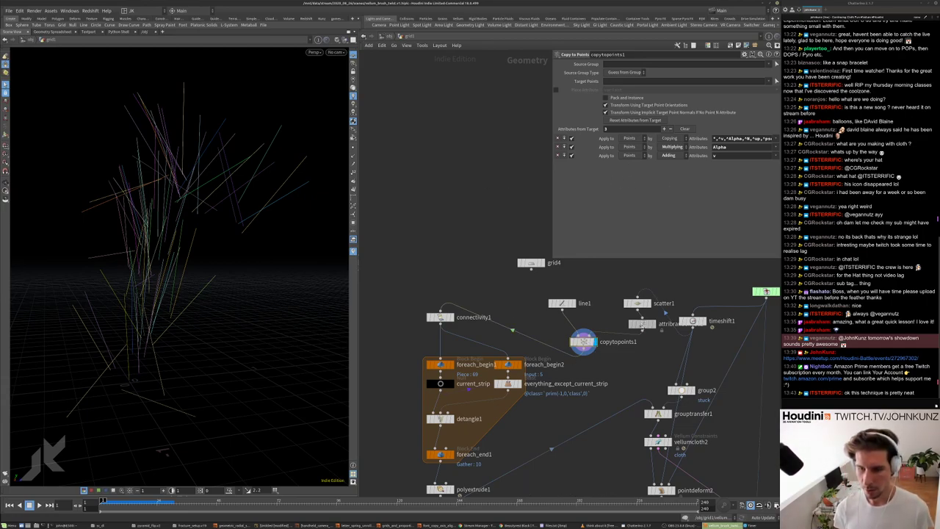
- Set attribrandomize2's Attribute Name to v
left_click(643, 324)
type("v")
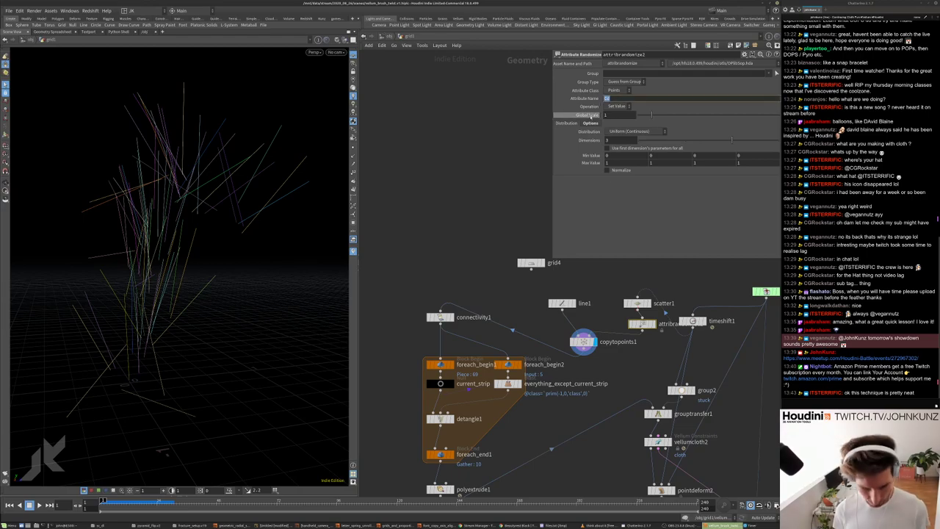
key("Return")
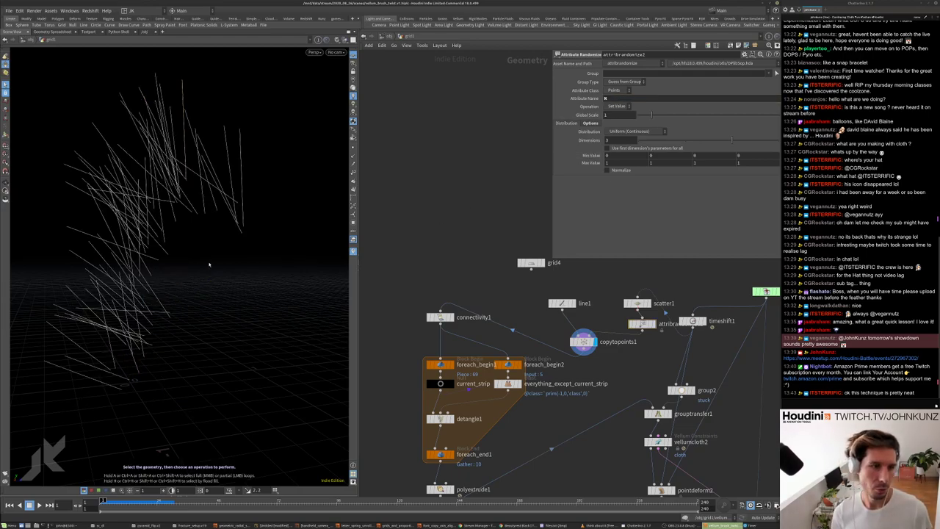
left_click_drag(158, 192, 115, 258, "alt")
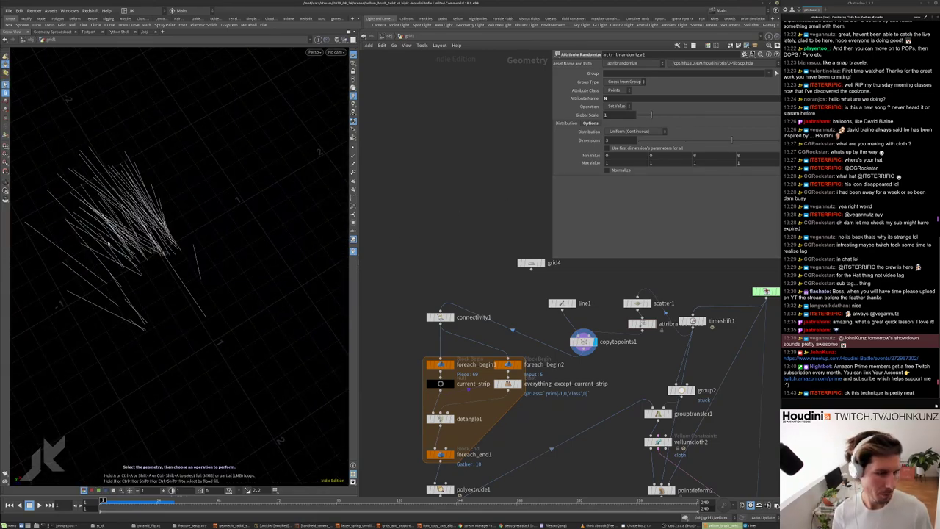
- Switch the Distribution to Direction or Orientation so lines point in random directions
left_click(629, 131)
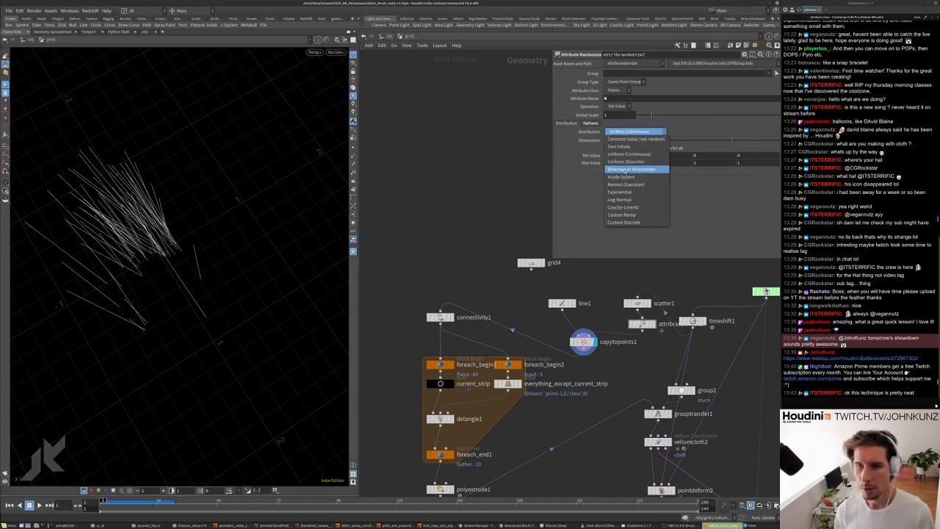
left_click(627, 170)
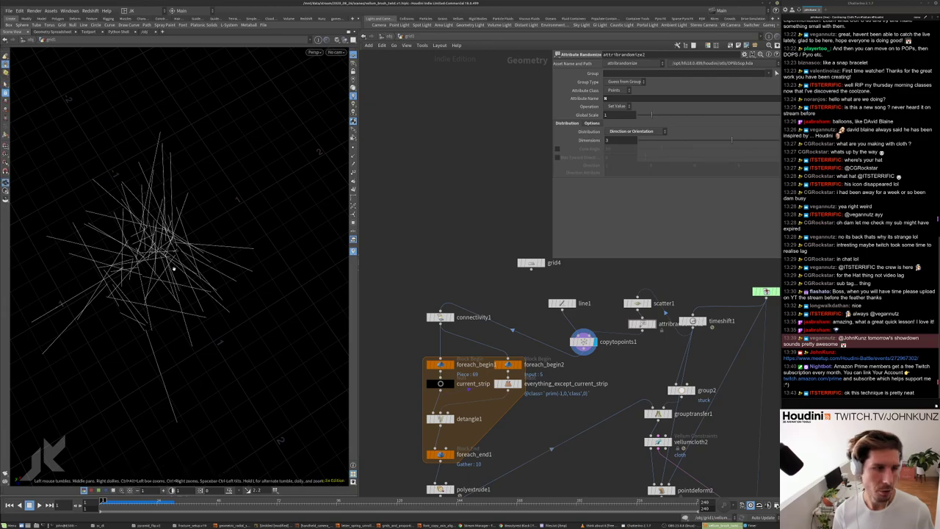
key("g")
left_click_drag(177, 276, 189, 169)
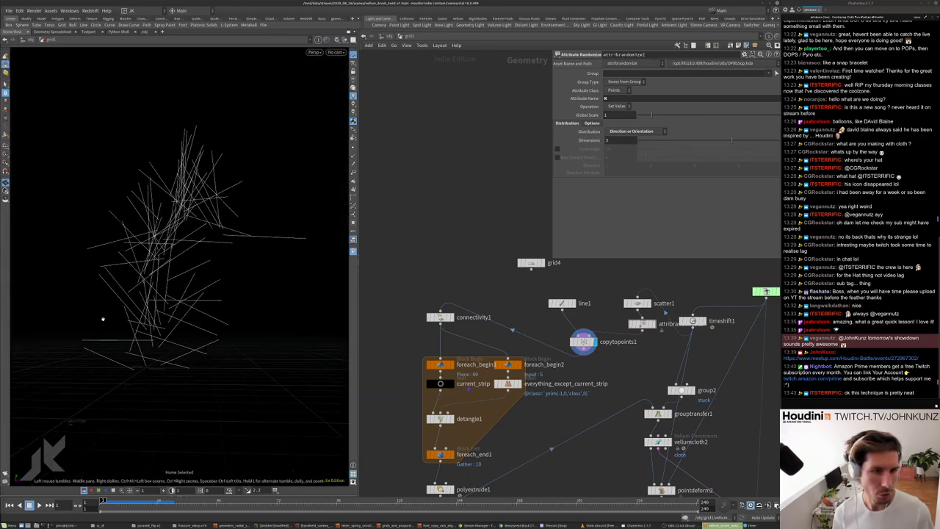
key("s")
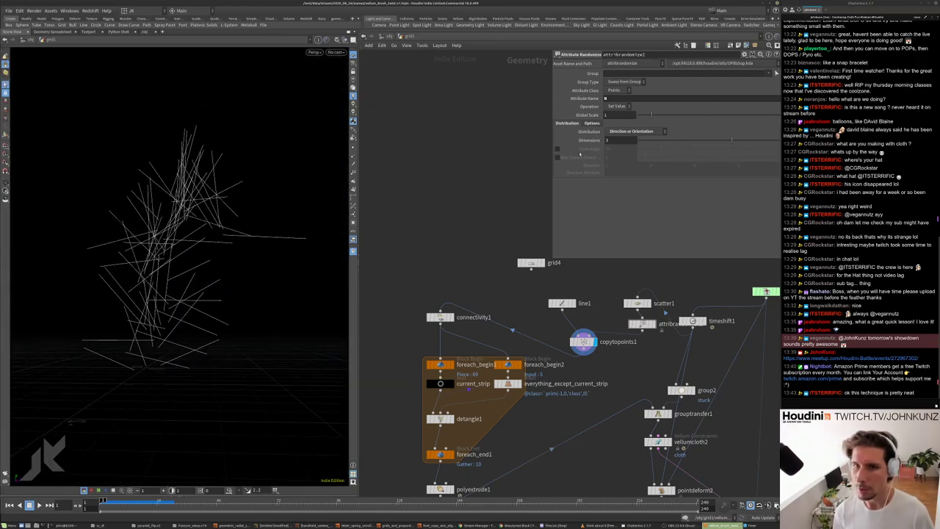
middle_click_drag(604, 343, 593, 289)
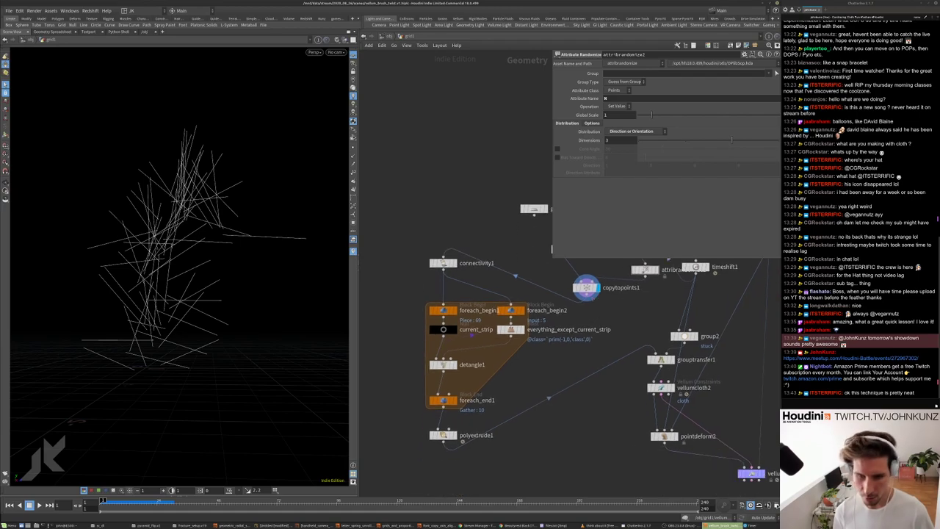
middle_click(592, 289)
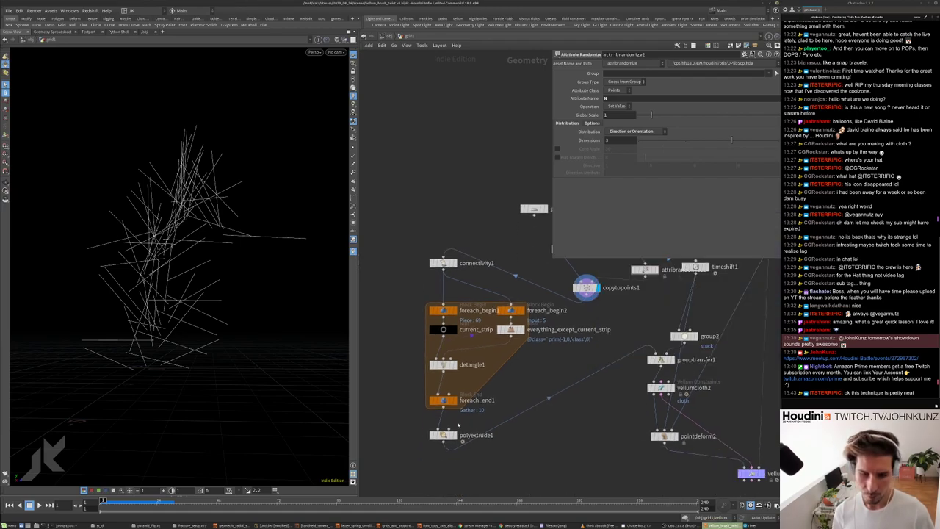
scroll(481, 420, "down", 3)
- Display vellumsolver2, set scatter1 to 270 points and play the cloth simulation
left_click(678, 459)
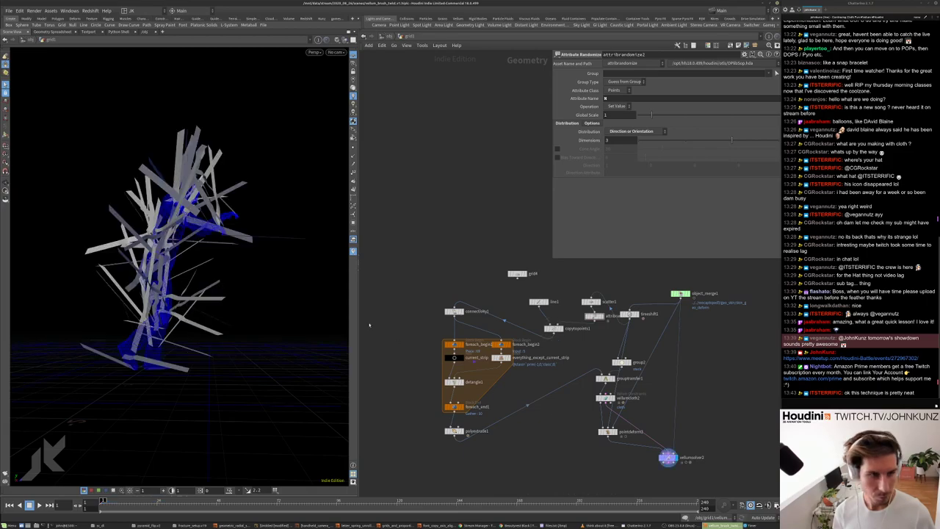
scroll(553, 311, "up", 3)
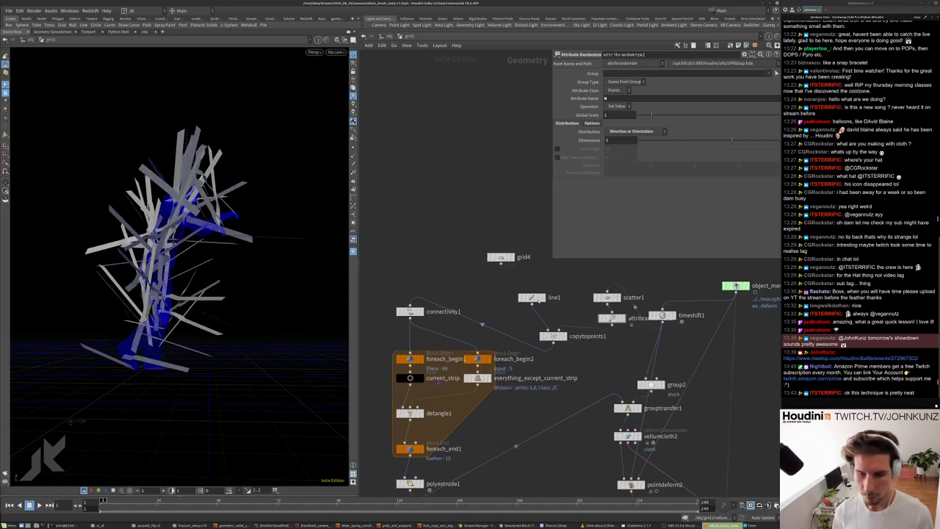
left_click(607, 297)
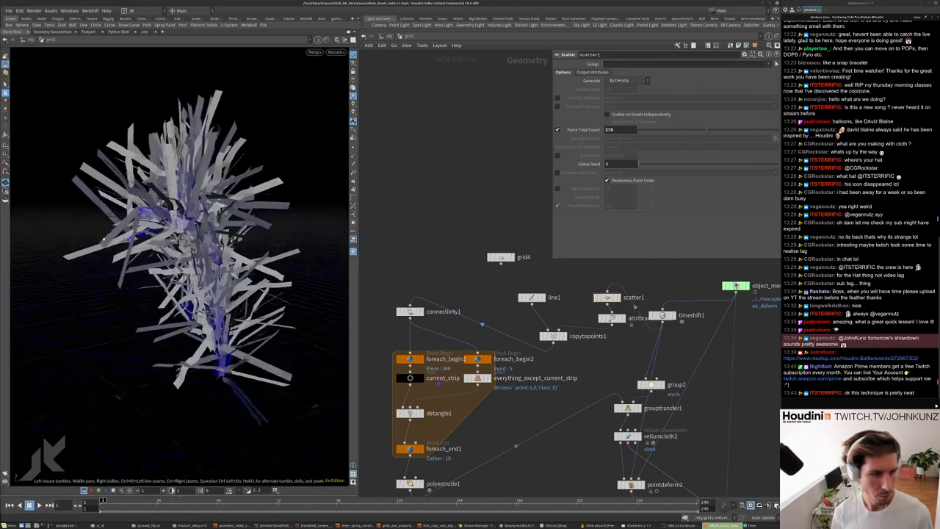
left_click_drag(176, 279, 221, 280)
key("Up")
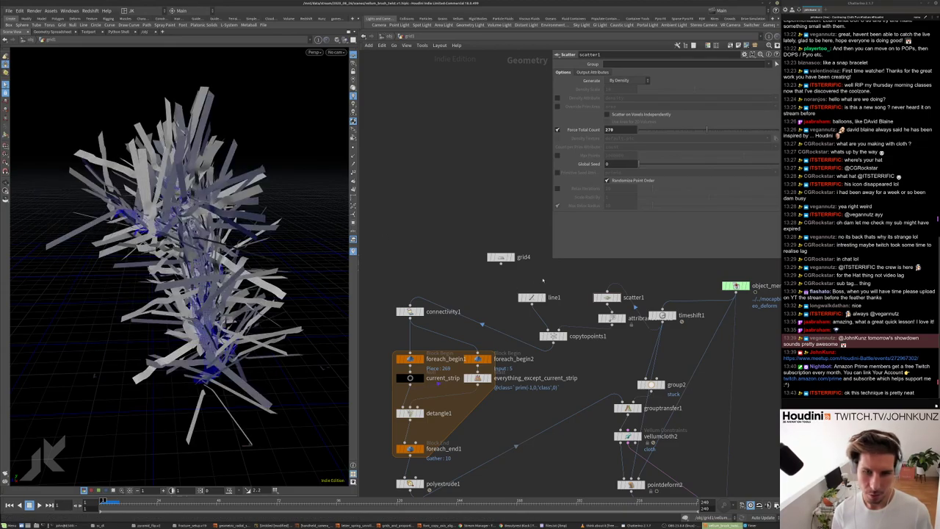
- Set line1's Points to 8
left_click(532, 297)
left_click(613, 96)
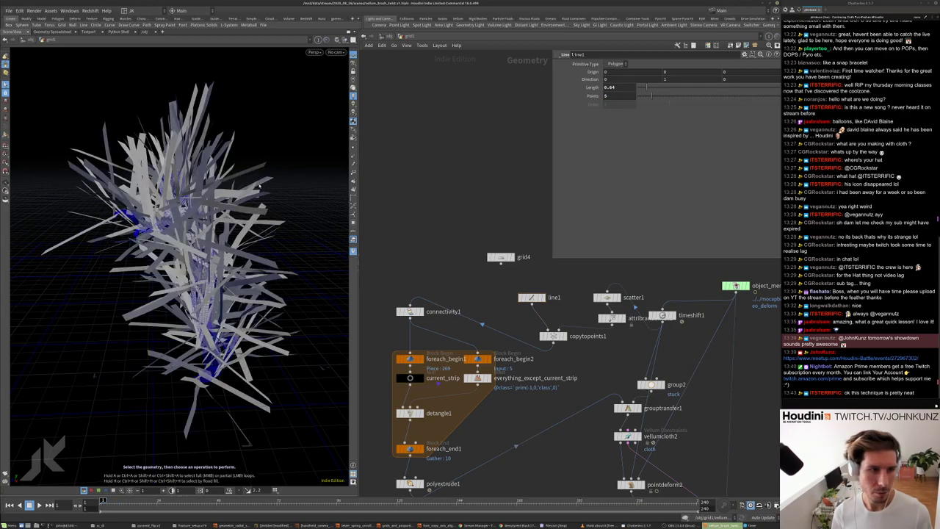
scroll(462, 147, "down", 3)
scroll(448, 369, "up", 2)
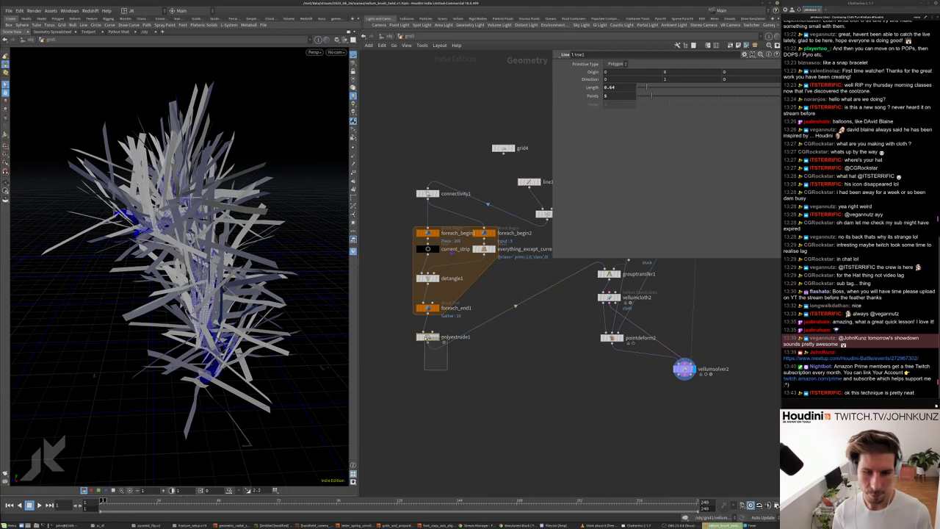
- Set polyextrude1's Divisions to 1, select vellumcloth2, and replay the simulation
left_click(427, 337)
type("1")
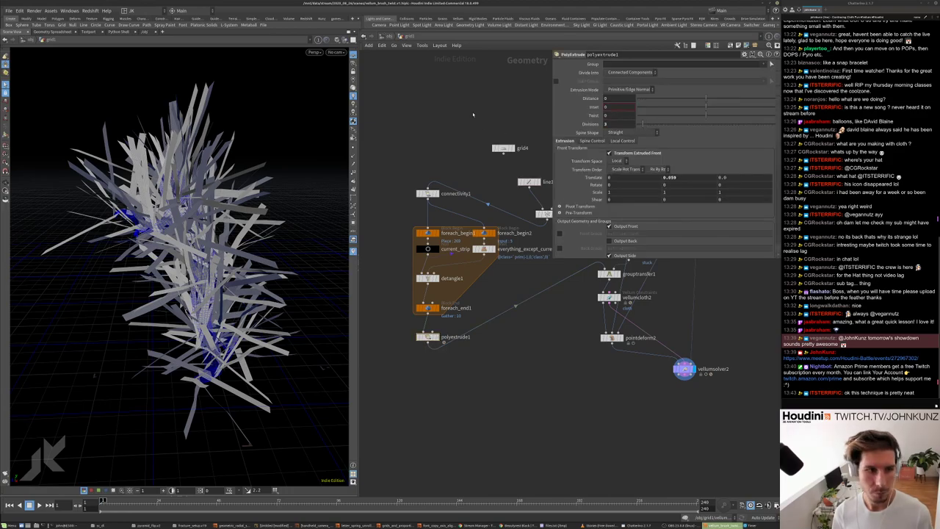
scroll(514, 294, "up", 2)
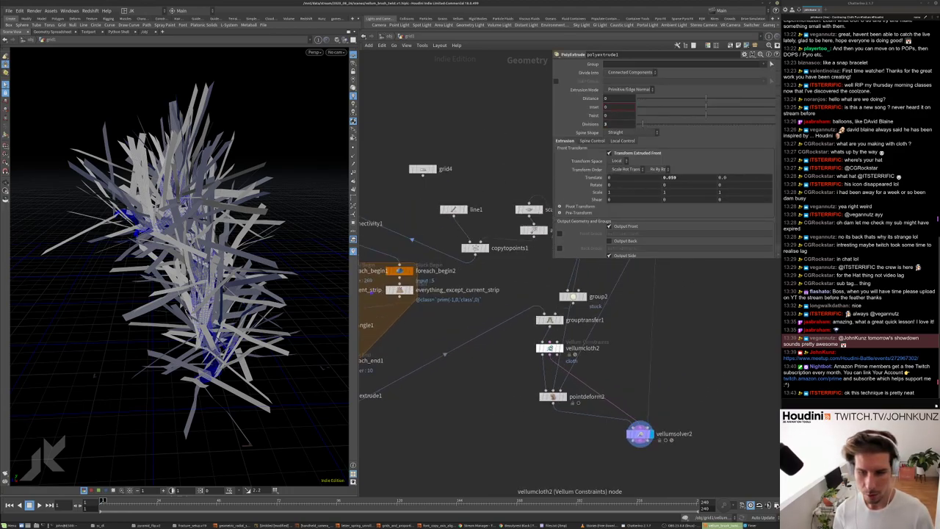
left_click(550, 347)
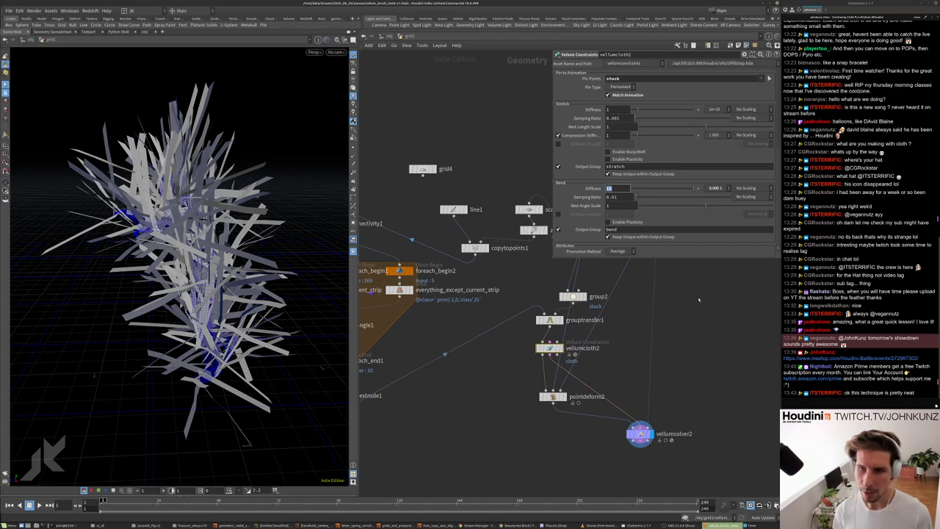
key("Up")
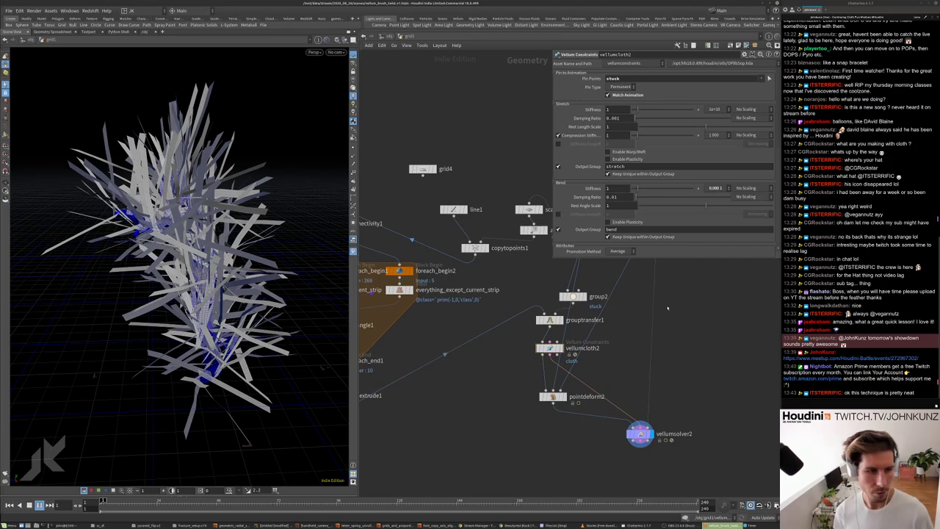
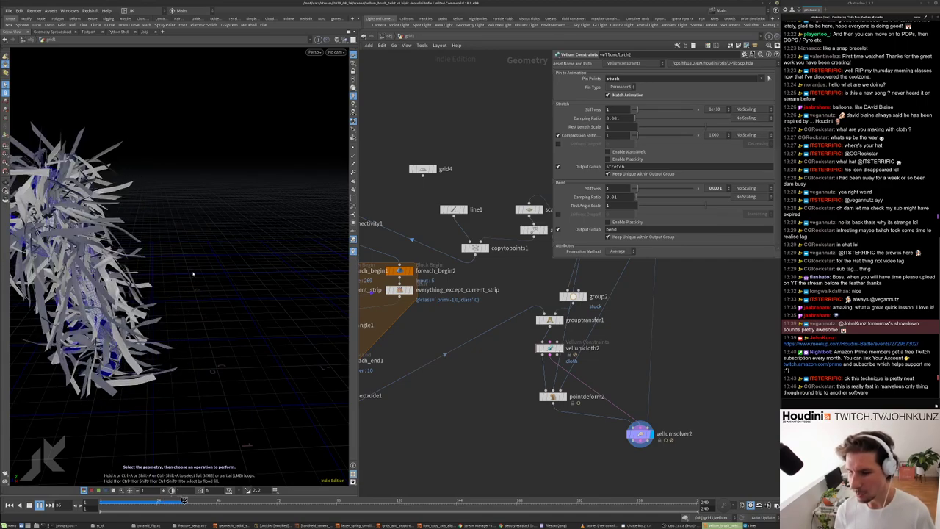
- Frame the strip geometry and restart the Vellum strip simulation from the first frame
key("space+g")
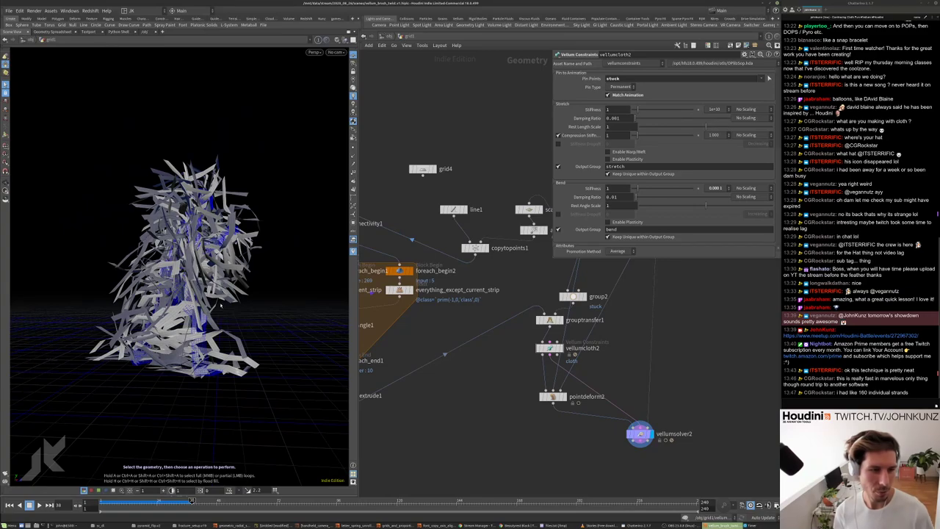
key("ctrl+Up")
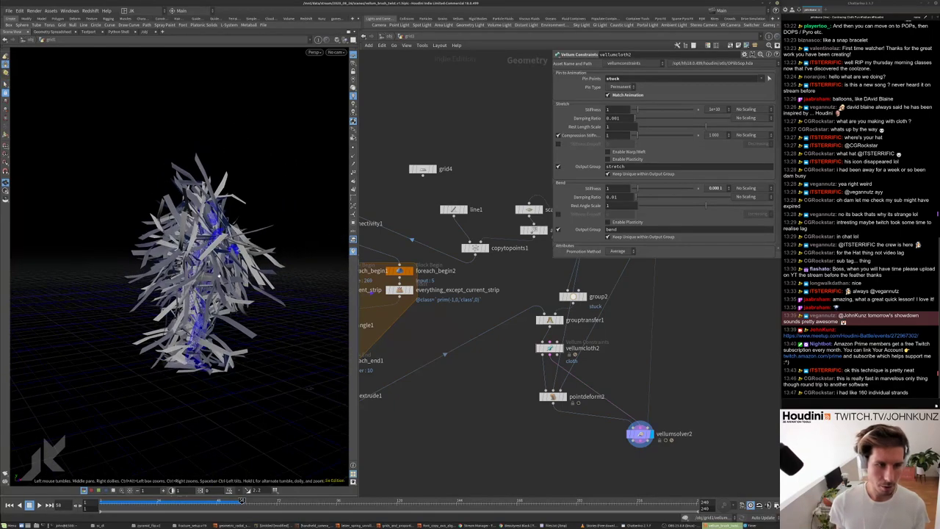
middle_click_drag(519, 336, 491, 401)
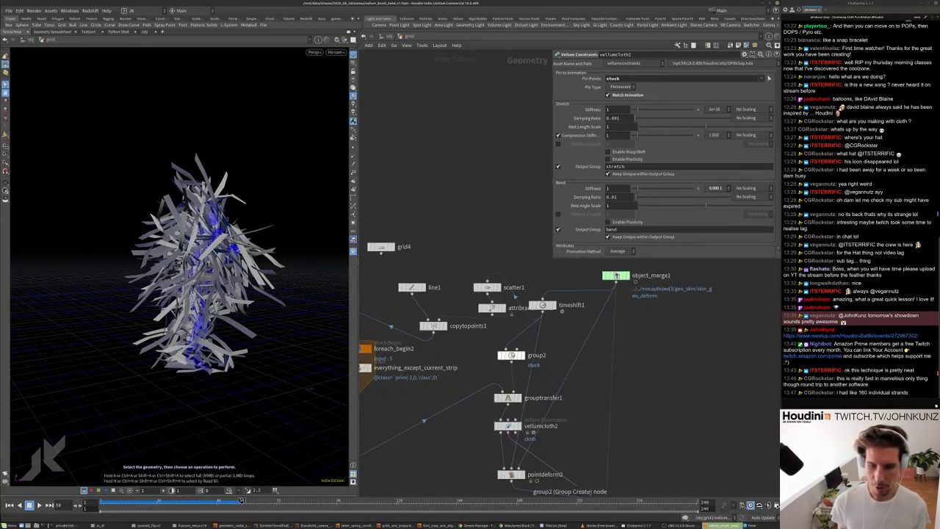
- Display the group2 and then grouptransfer1 results to check the stuck points on the strands
scroll(525, 345, "up", 3)
left_click(514, 356)
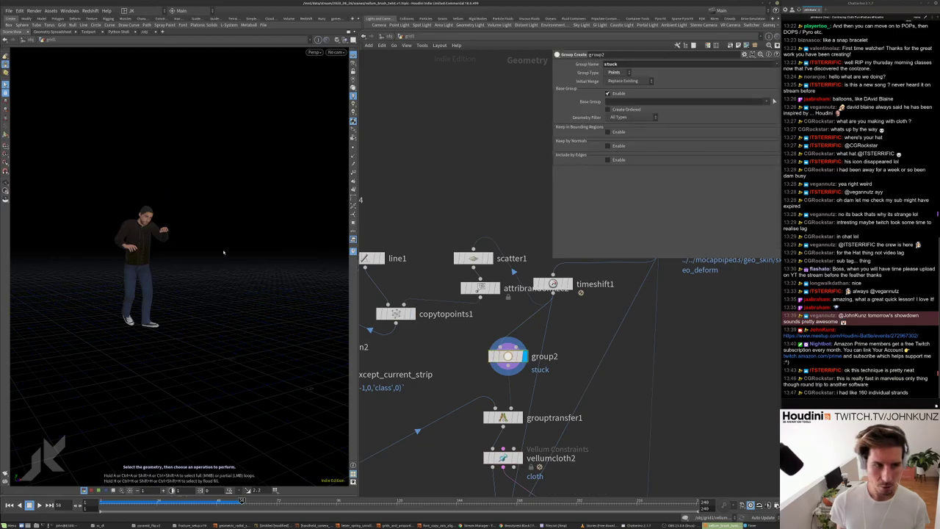
left_click(518, 418)
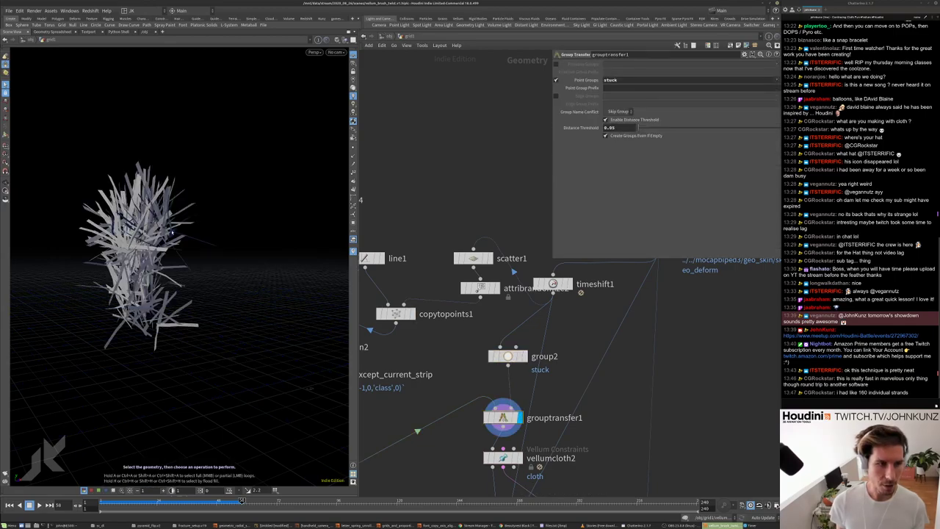
left_click_drag(171, 232, 213, 248)
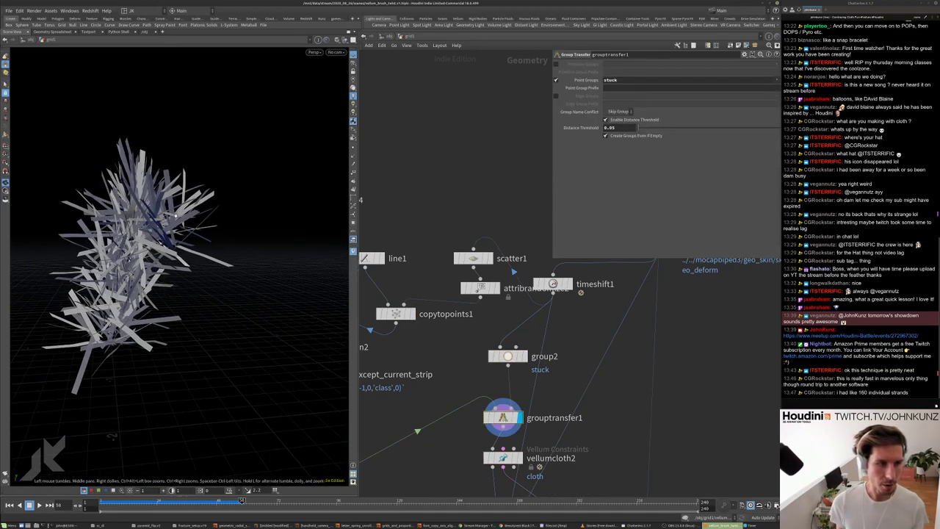
- Display the vellumsolver2 output, rewind to frame one and replay the simulation
middle_click_drag(603, 471, 558, 335)
left_click(564, 394)
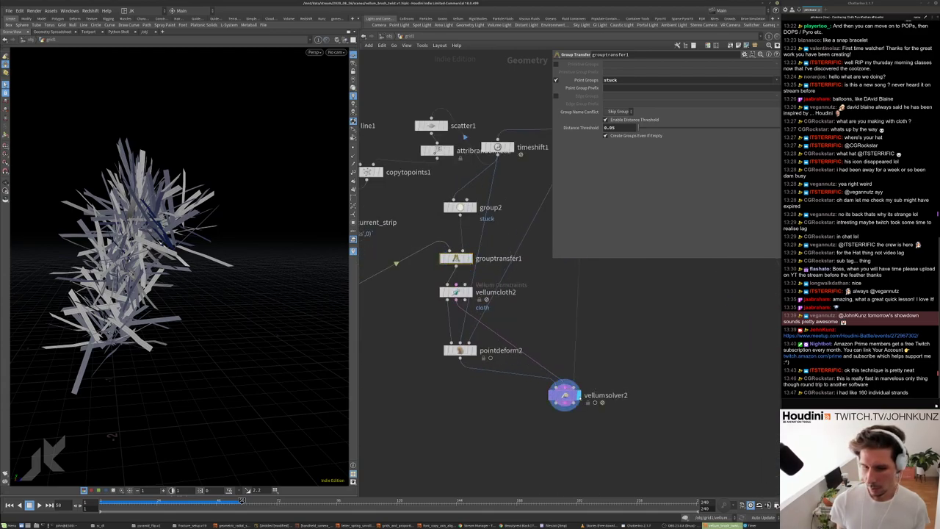
key("ctrl+Left")
key("Up")
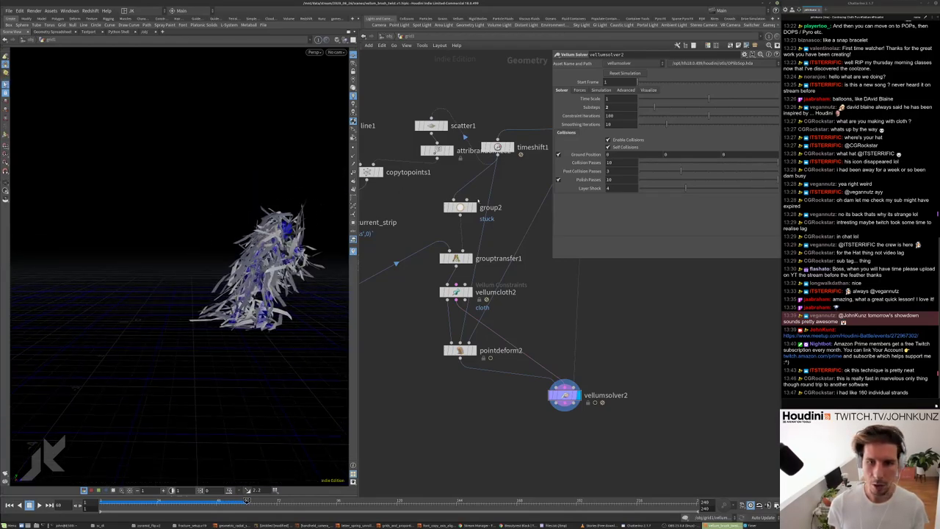
- Box-select grouptransfer1, vellumcloth2, pointdeform2 and vellumsolver2 and drag them lower in the network
scroll(479, 200, "down", 5)
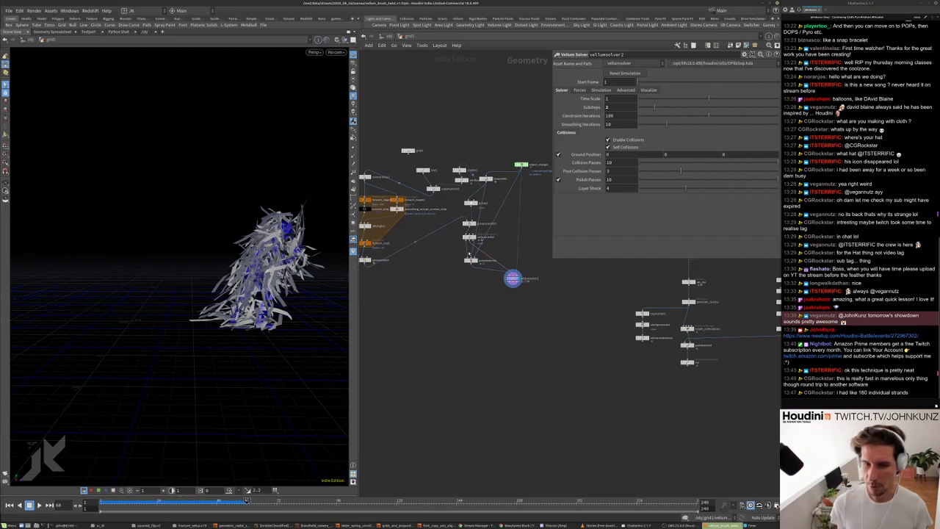
scroll(469, 254, "up", 4)
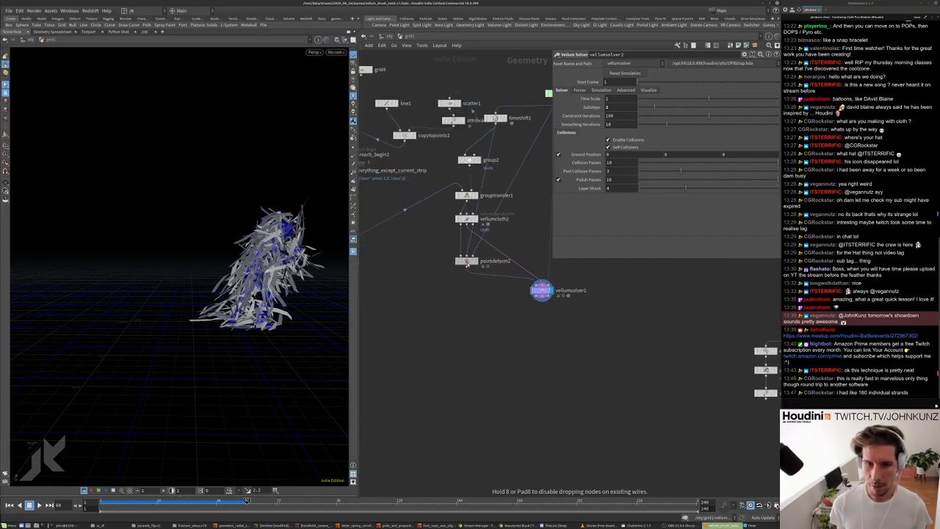
scroll(514, 344, "down", 3)
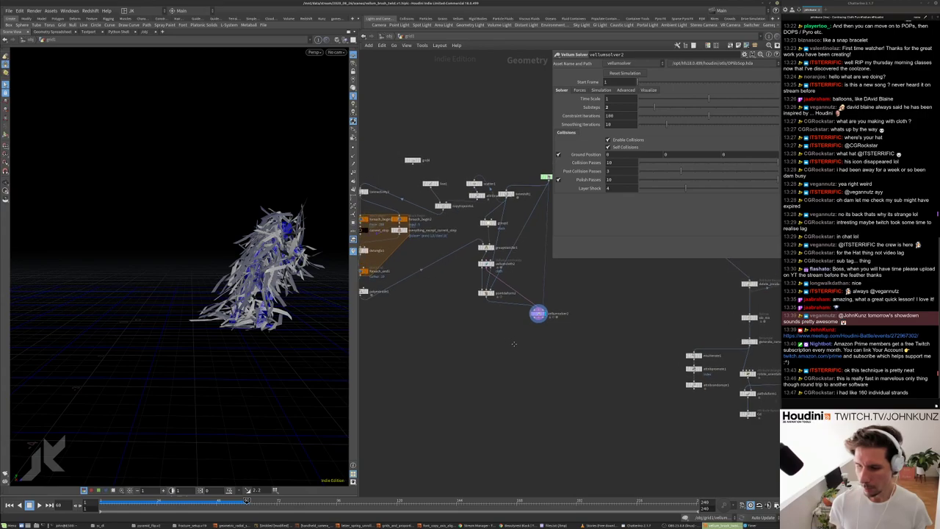
scroll(474, 250, "up", 4)
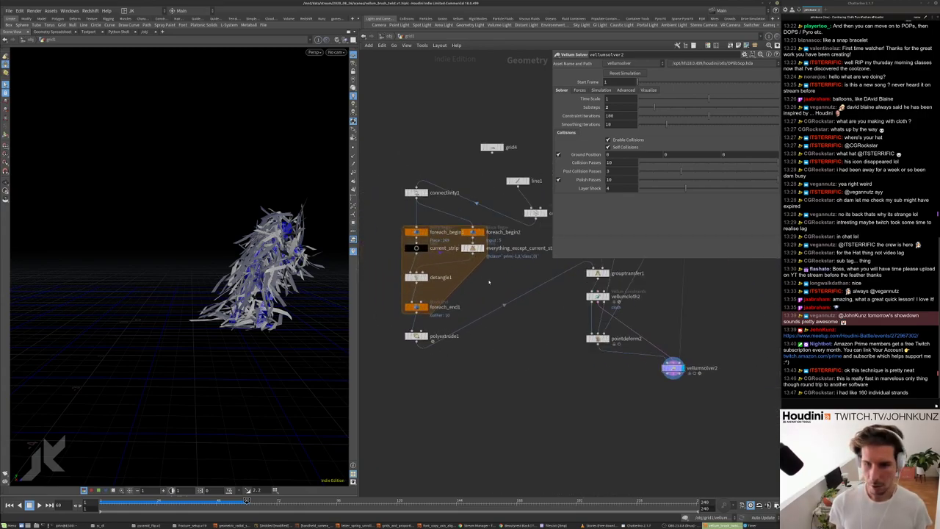
scroll(476, 281, "down", 2)
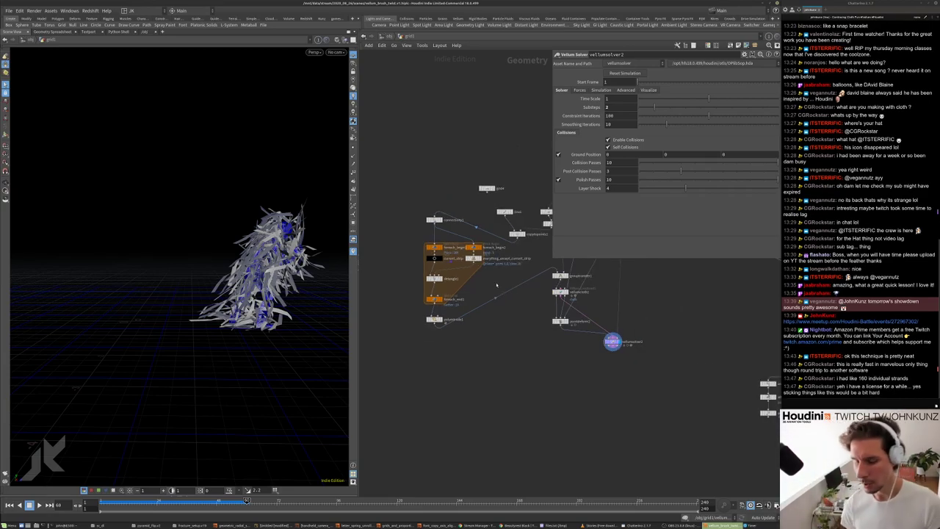
middle_click_drag(527, 297, 504, 327)
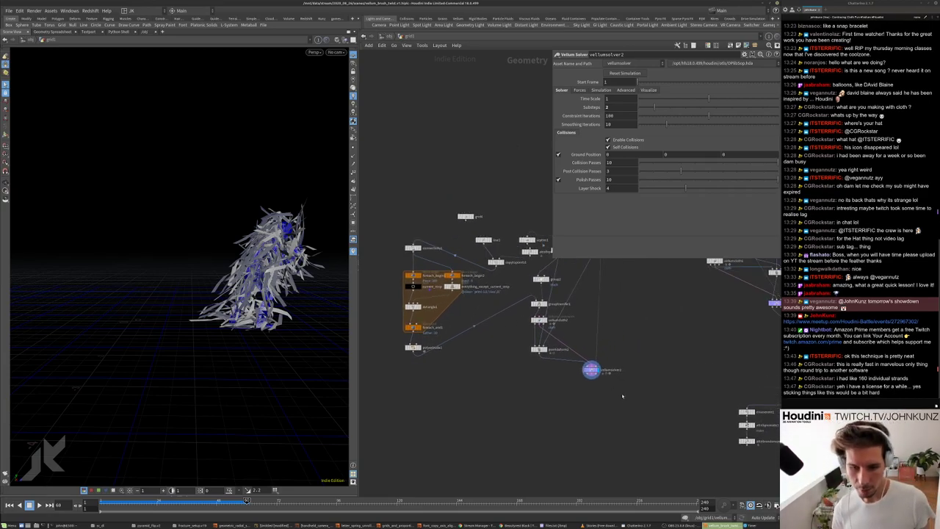
left_click_drag(622, 397, 540, 353)
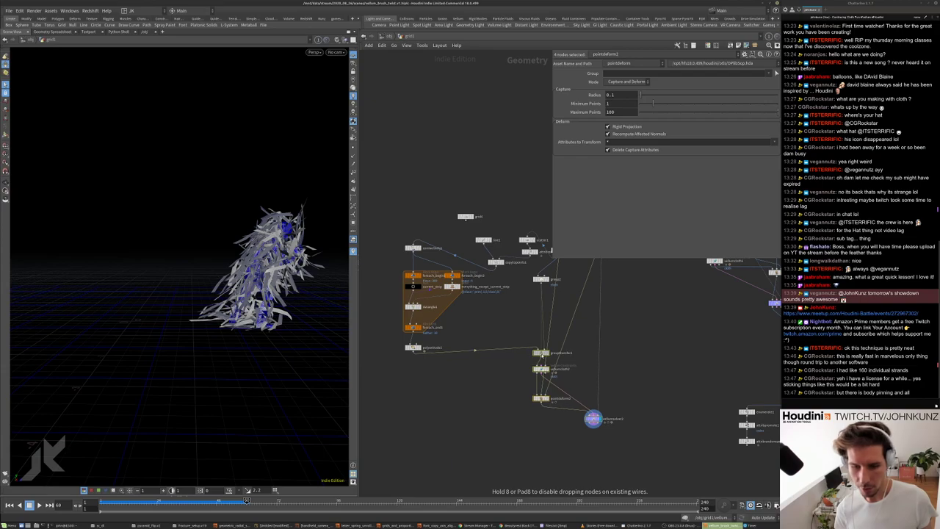
- Nudge vellumsolver2 right, pointdeform2 down-right and grouptransfer1 slightly lower
left_click(506, 371)
scroll(507, 371, "up", 3)
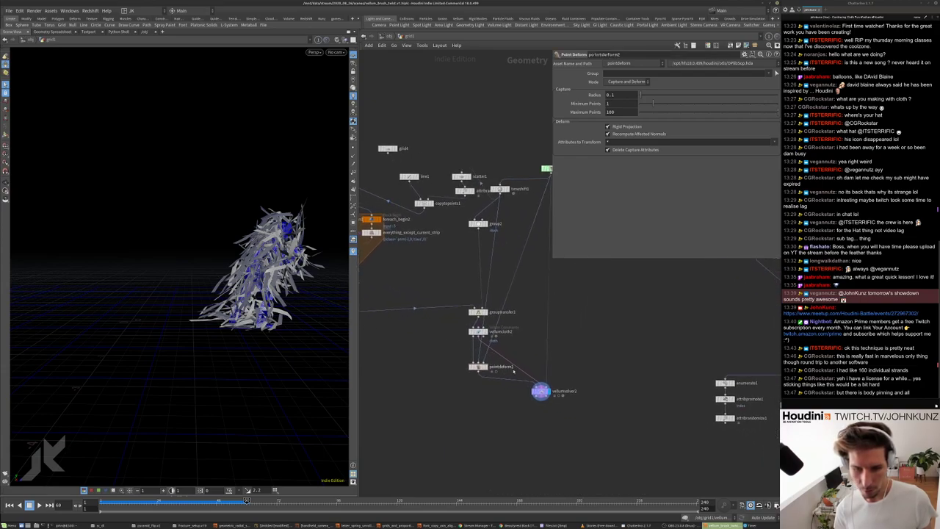
left_click_drag(521, 372, 531, 380)
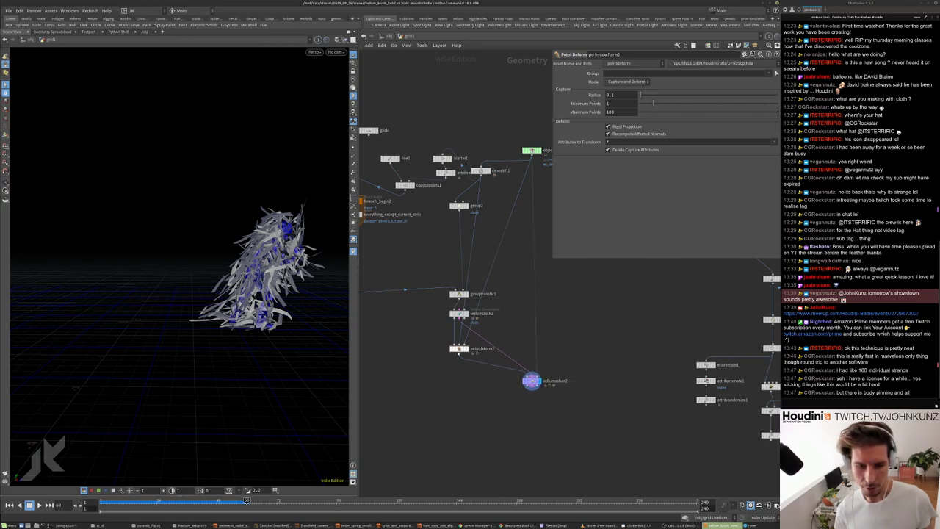
left_click_drag(459, 349, 473, 365)
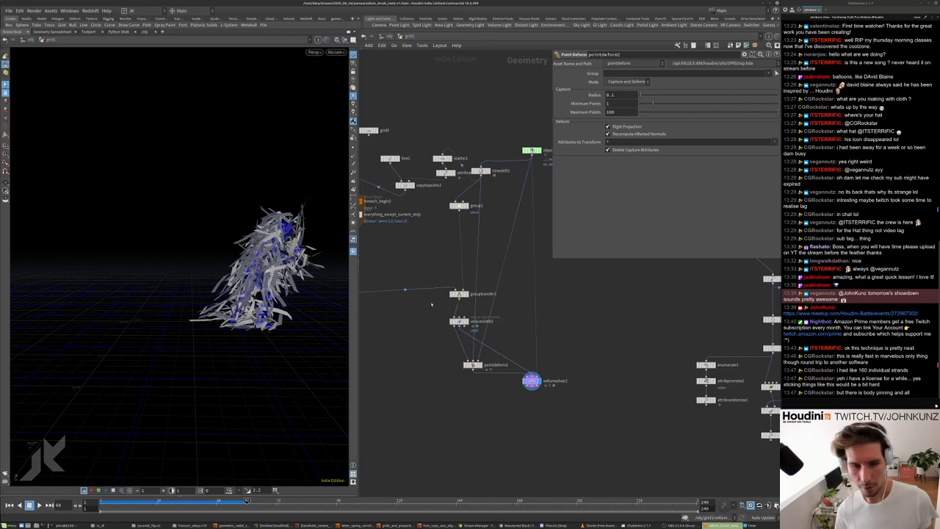
middle_click_drag(459, 295, 488, 303)
left_click_drag(489, 301, 488, 310)
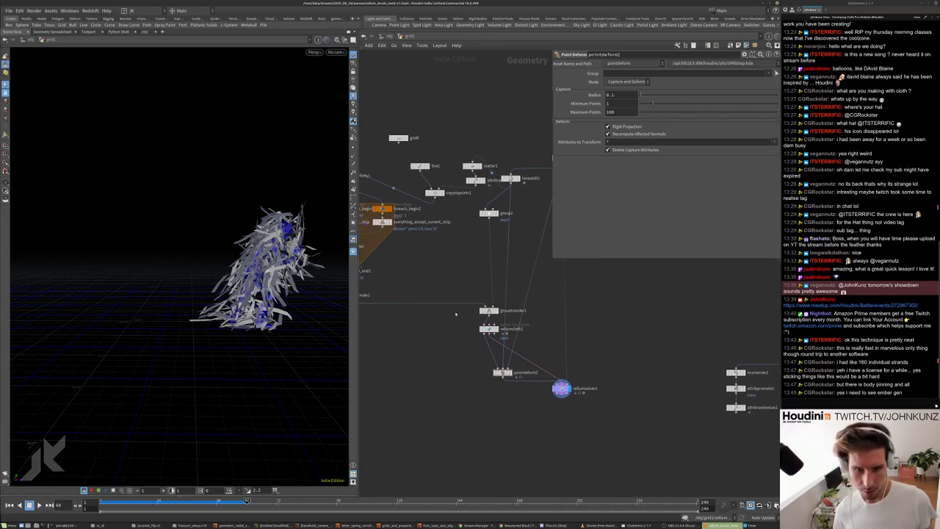
- Move scatter1 and attribrandomize2 together up and to the left
scroll(472, 221, "up", 2)
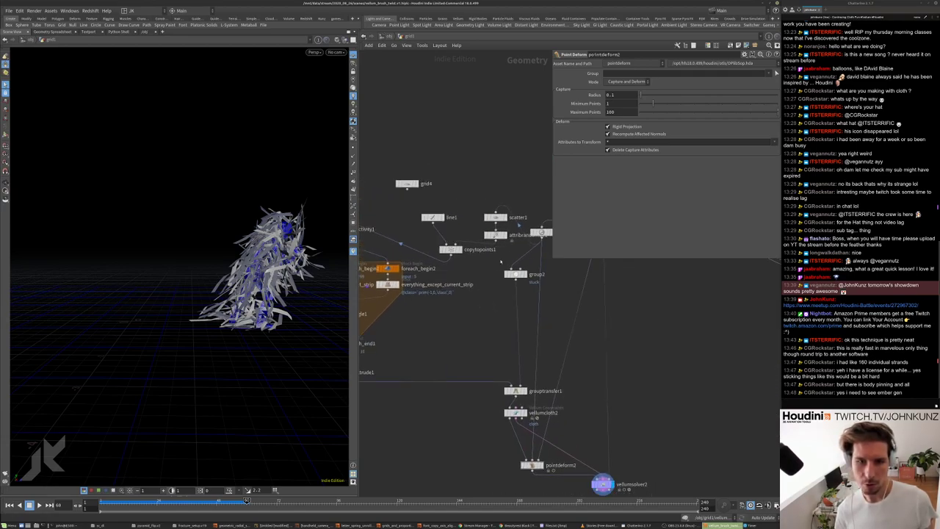
mouse_move(487, 211)
left_mouse_down()
mouse_move(497, 238)
mouse_move(485, 219)
left_mouse_up()
left_click_drag(439, 149, 423, 173)
scroll(422, 172, "down", 5)
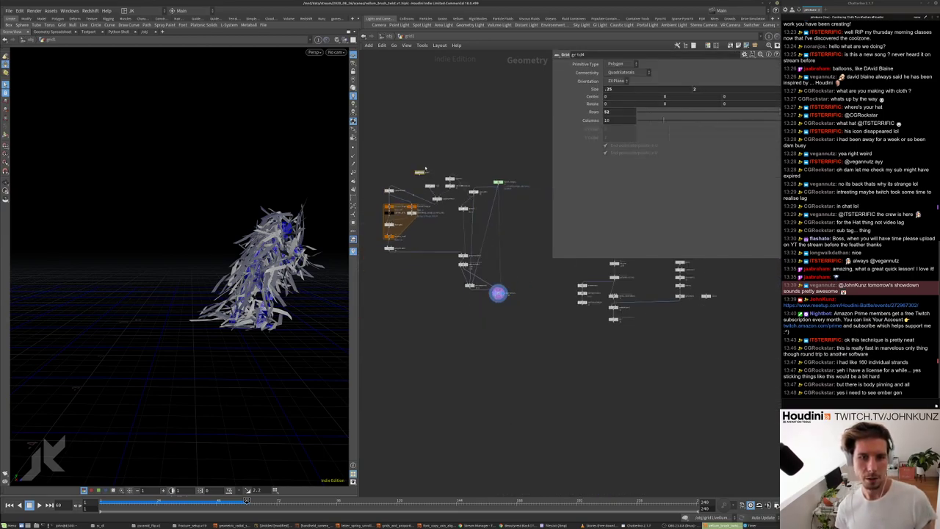
- Select the 19 strand-setup nodes, move them right to a clear area, and frame them
scroll(523, 167, "up", 3)
scroll(523, 167, "down", 4)
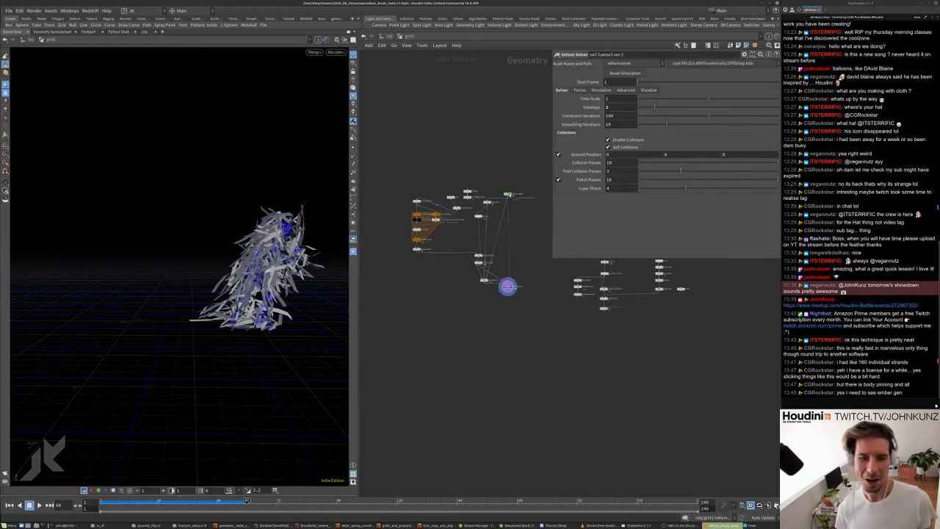
left_click_drag(522, 167, 404, 313)
middle_click_drag(512, 197, 455, 307)
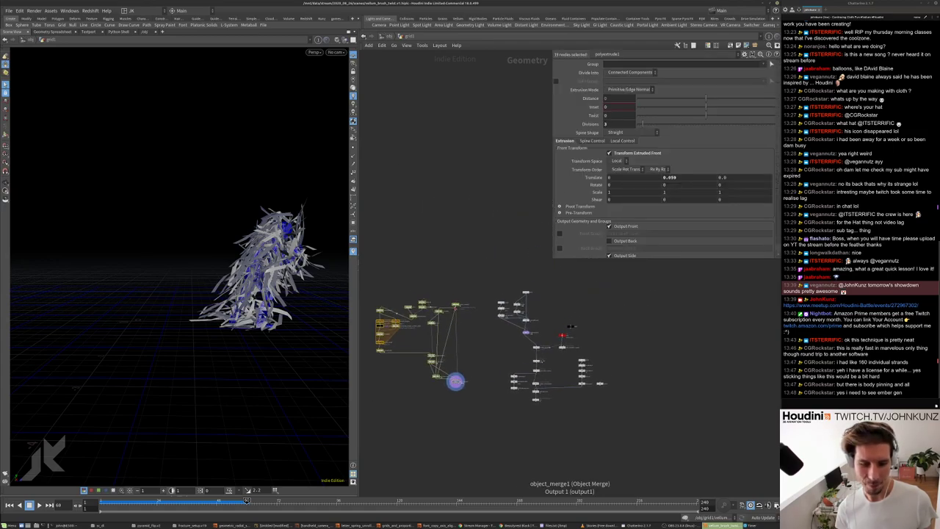
left_click_drag(455, 308, 746, 303)
left_click_drag(746, 376, 747, 374)
key("f")
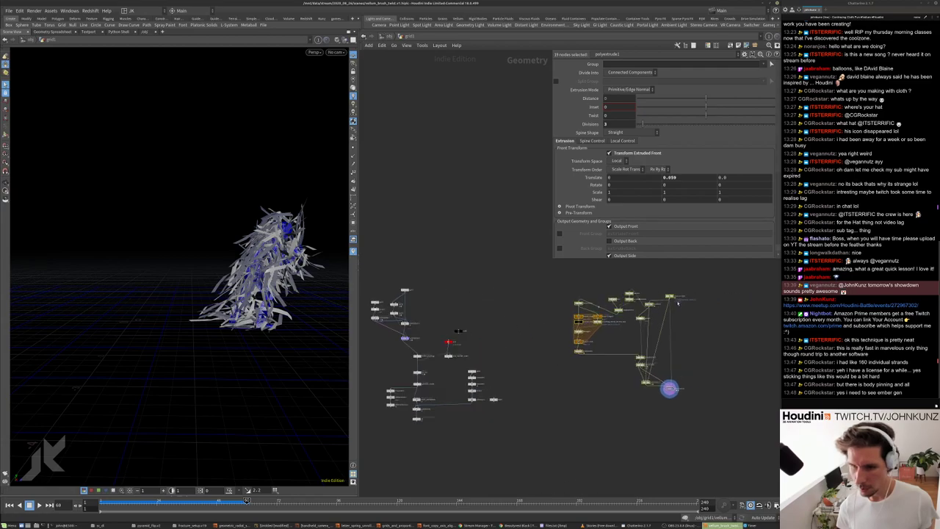
- Frame and orbit the strand geometry, then rewind the simulation to the start frame
key("g")
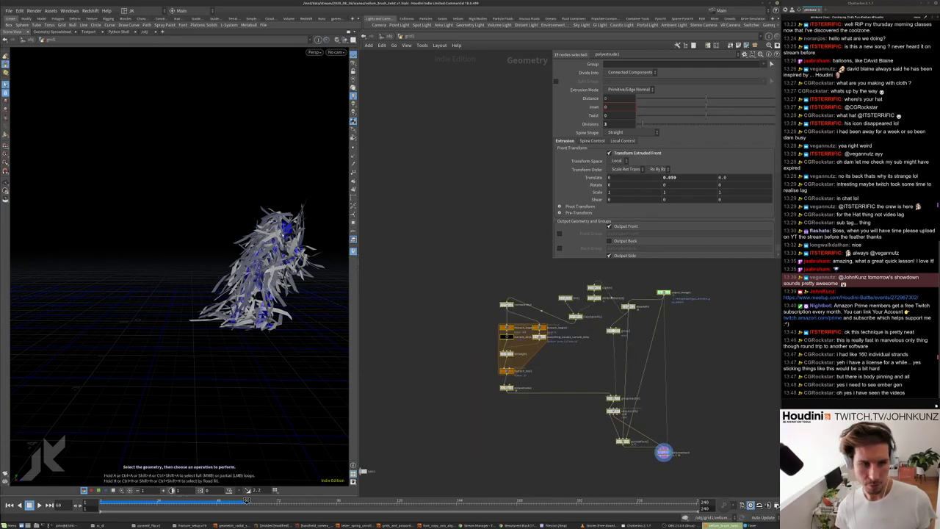
scroll(262, 260, "up", 2)
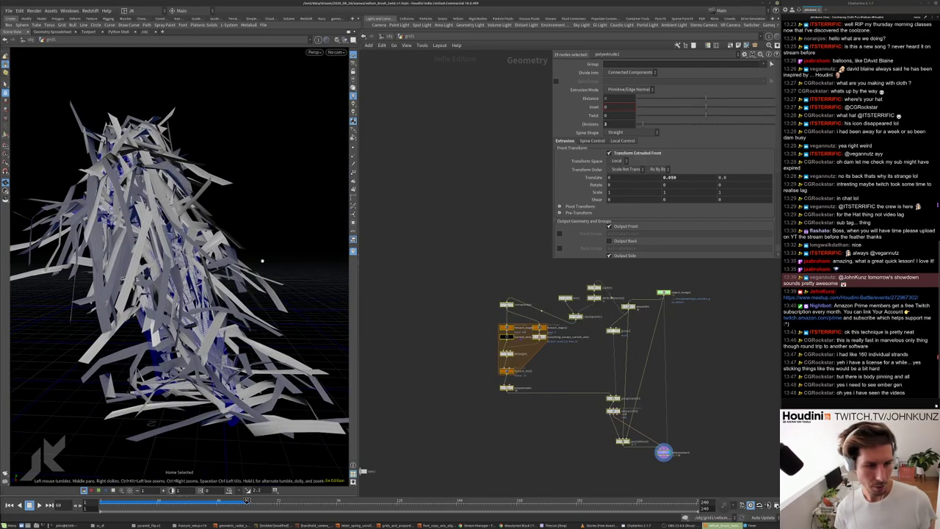
left_click_drag(243, 257, 316, 258)
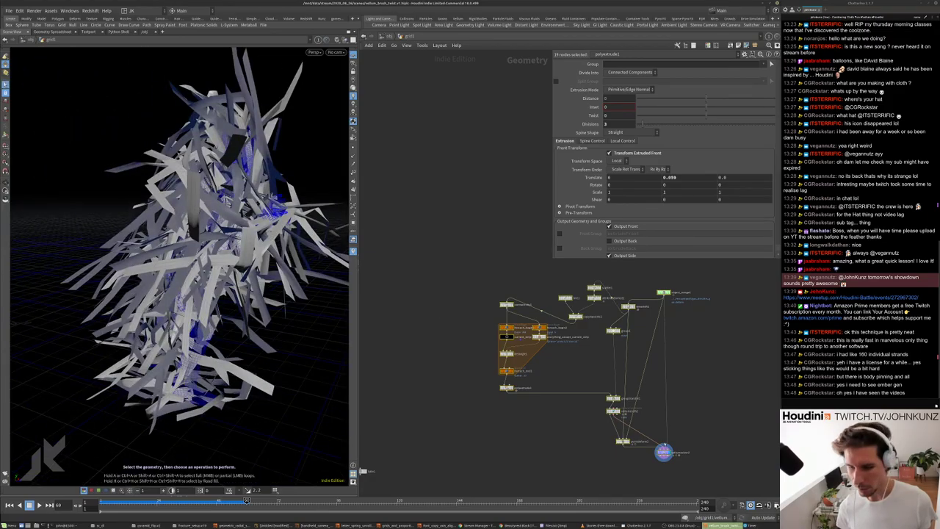
scroll(677, 424, "up", 3)
scroll(677, 425, "down", 2)
middle_click_drag(676, 424, 628, 404)
scroll(610, 415, "up", 3)
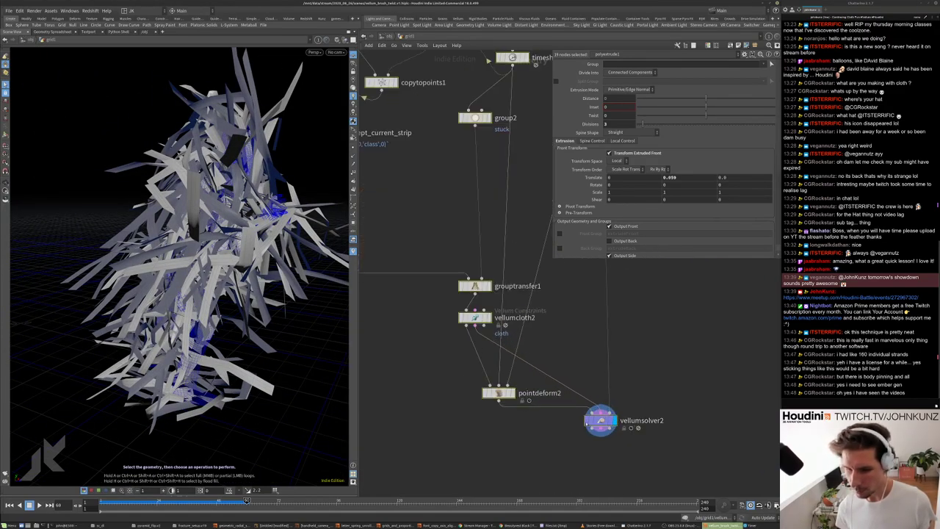
scroll(180, 243, "down", 3)
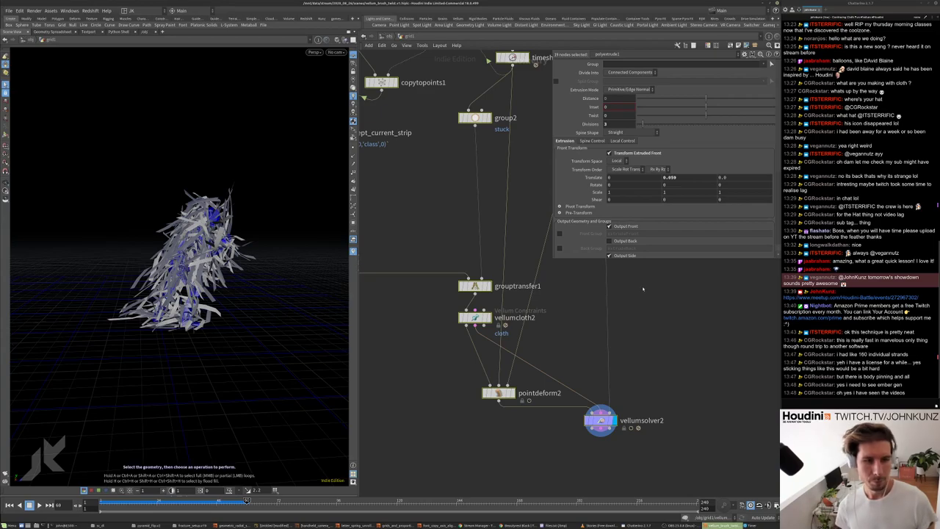
key("ctrl+Left")
scroll(637, 292, "down", 3)
- Open File > Save As for the scene, then switch over to the browser
left_click(9, 11)
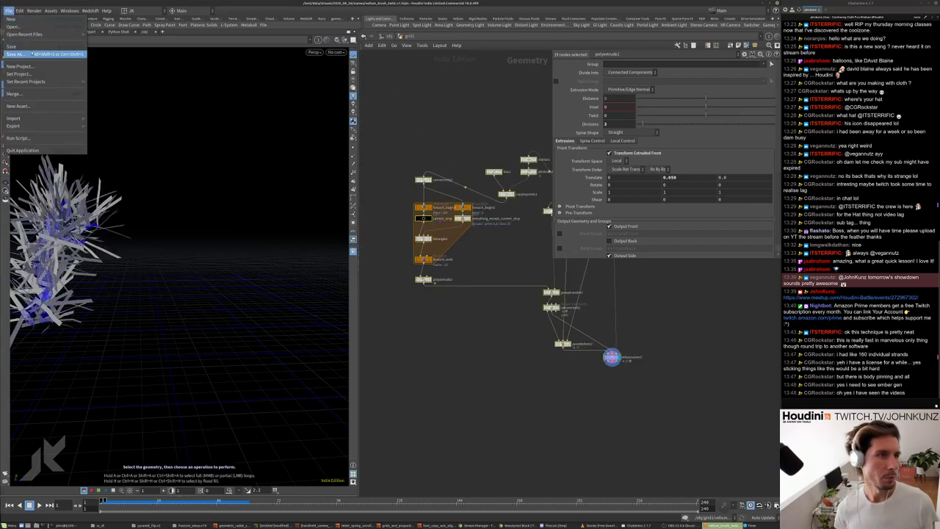
left_click(30, 54)
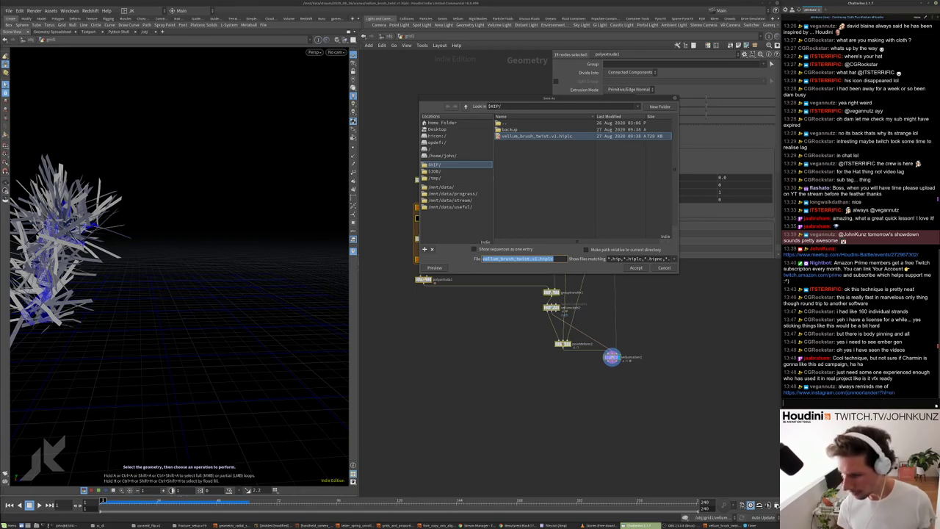
key("alt+Tab")
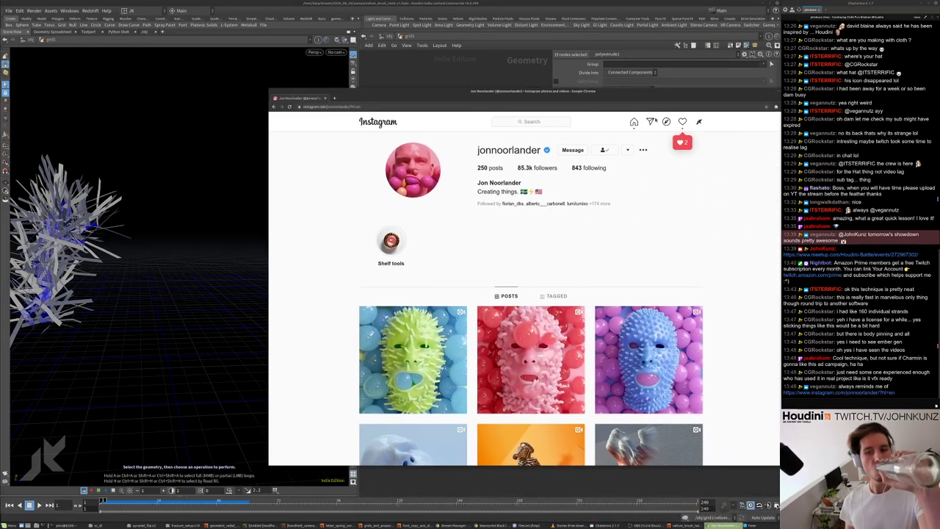
- Open the traffic-cone dancer video post from the profile grid, play it, then pause it
scroll(587, 288, "down", 4)
scroll(588, 289, "down", 1)
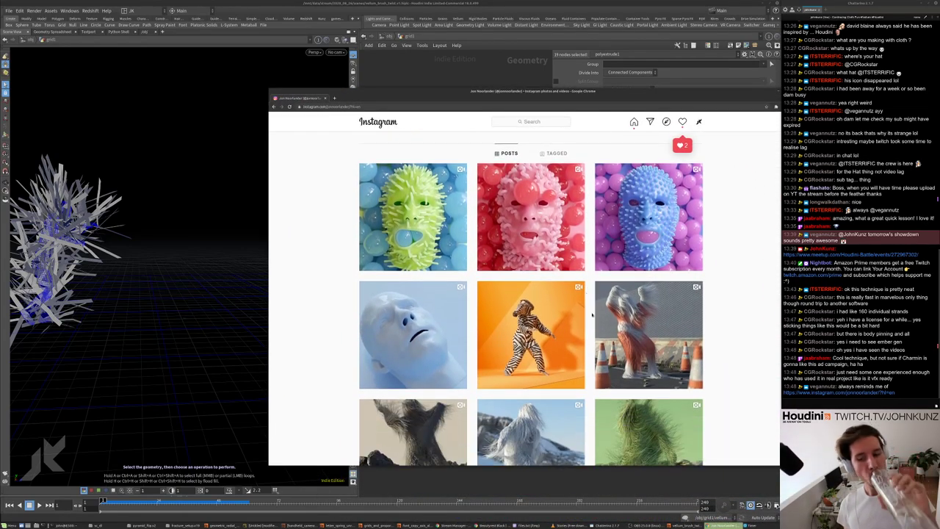
scroll(614, 323, "down", 1)
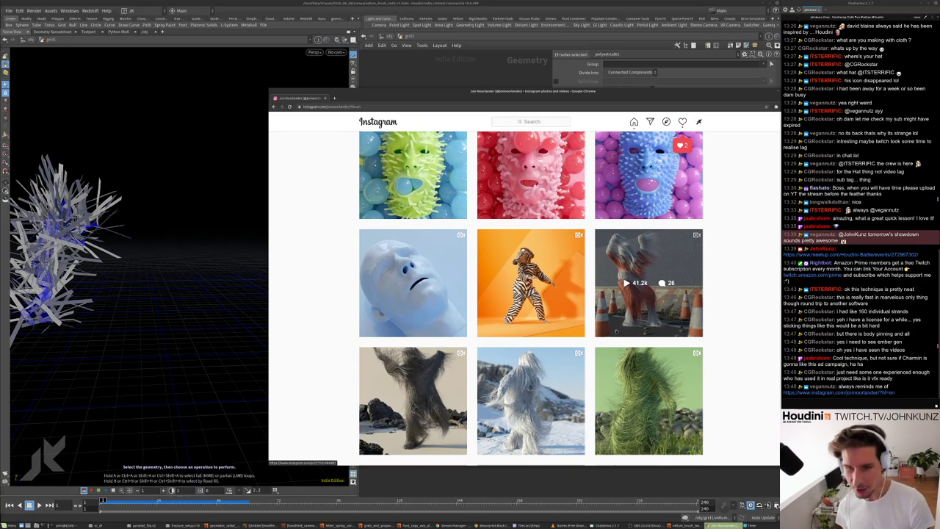
left_click(618, 323)
left_click(484, 295)
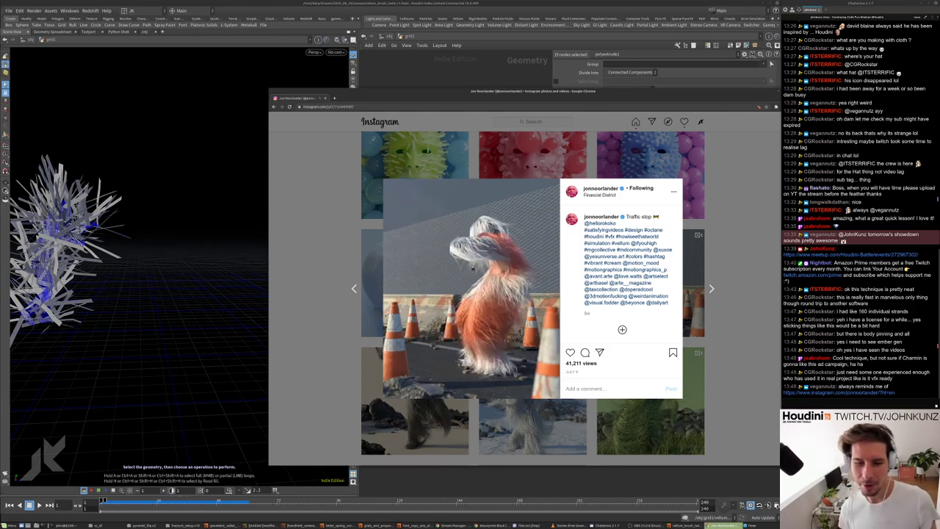
left_click(413, 334)
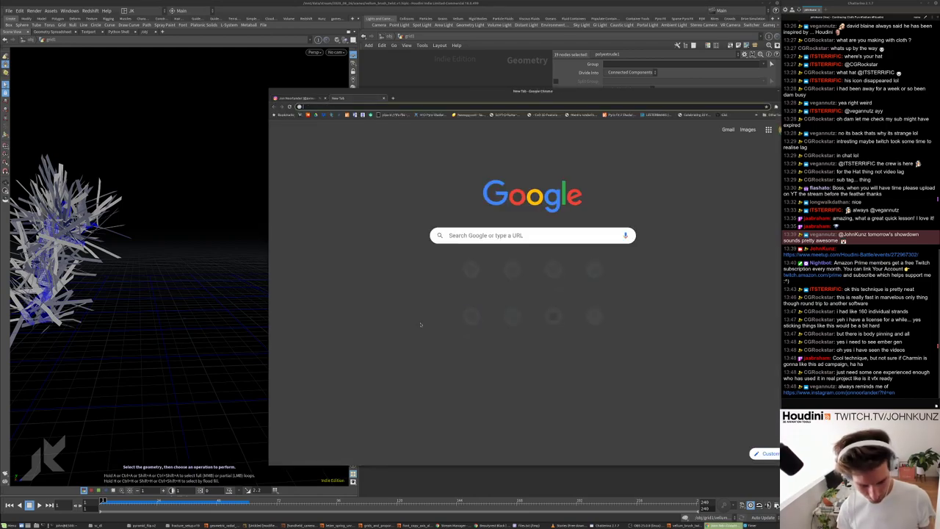
- Search Google for 'addams family cousin' in a new tab
key("ctrl+t")
type("addams fam")
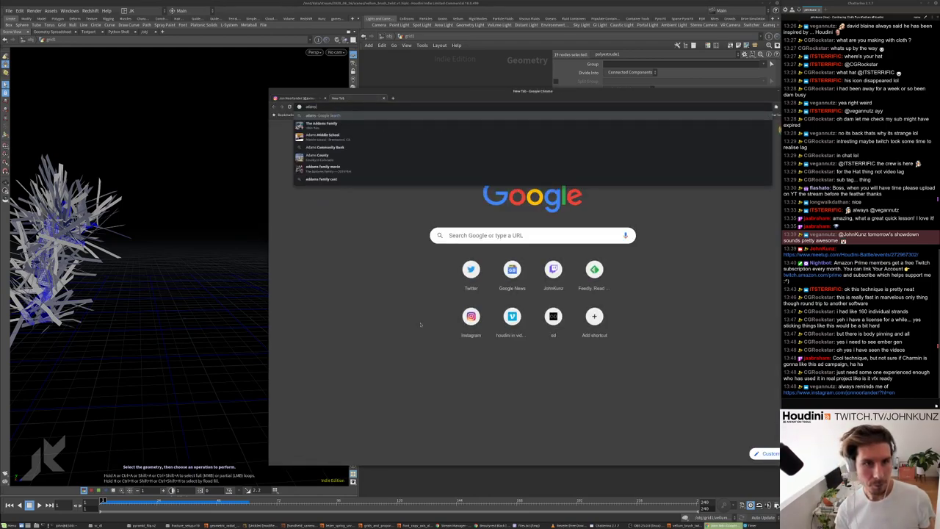
type("il")
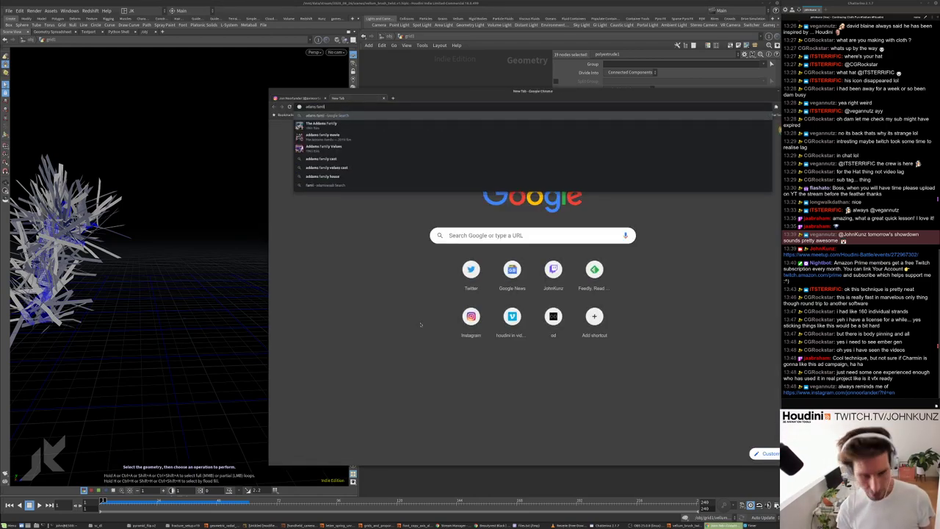
type("y")
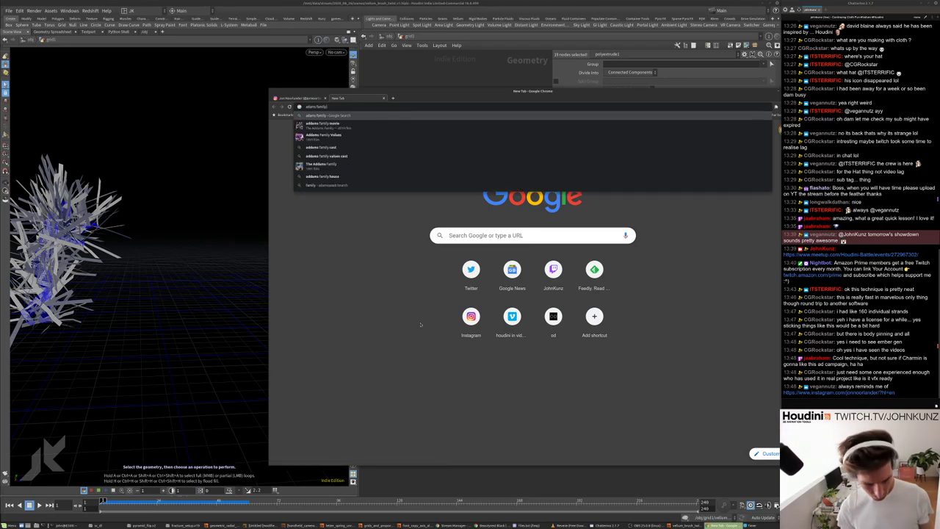
type(" cousin")
key("Return")
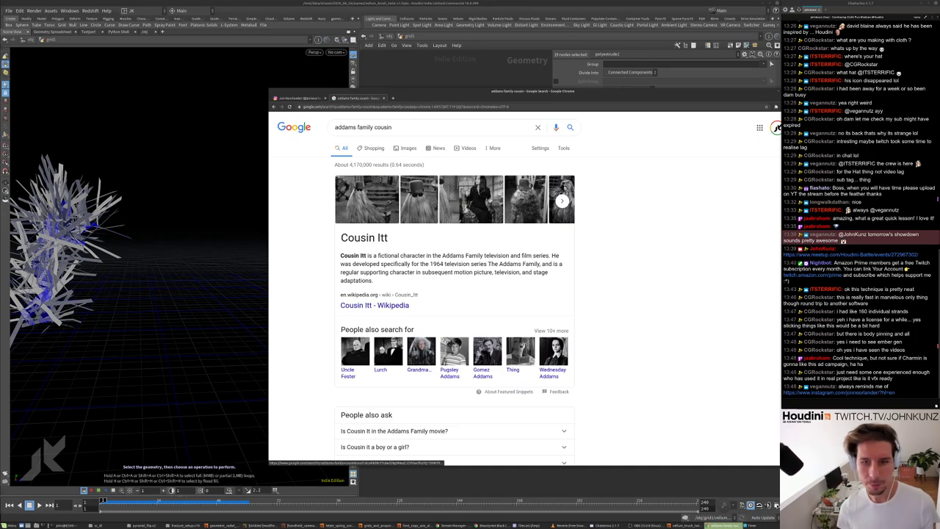
- Browse Cousin Itt image results, previewing the DIY costume, 2019 movie and Wednesday Addams costume images
left_click(563, 199)
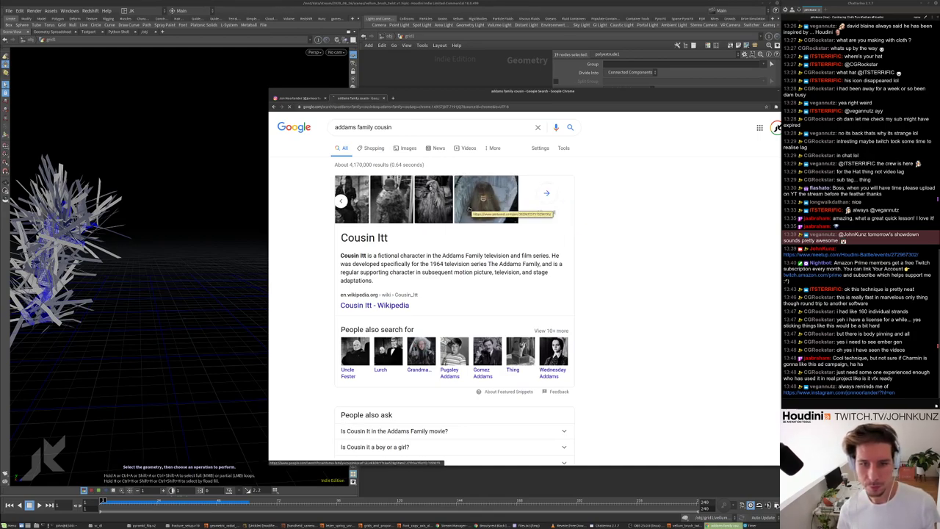
left_click(470, 209)
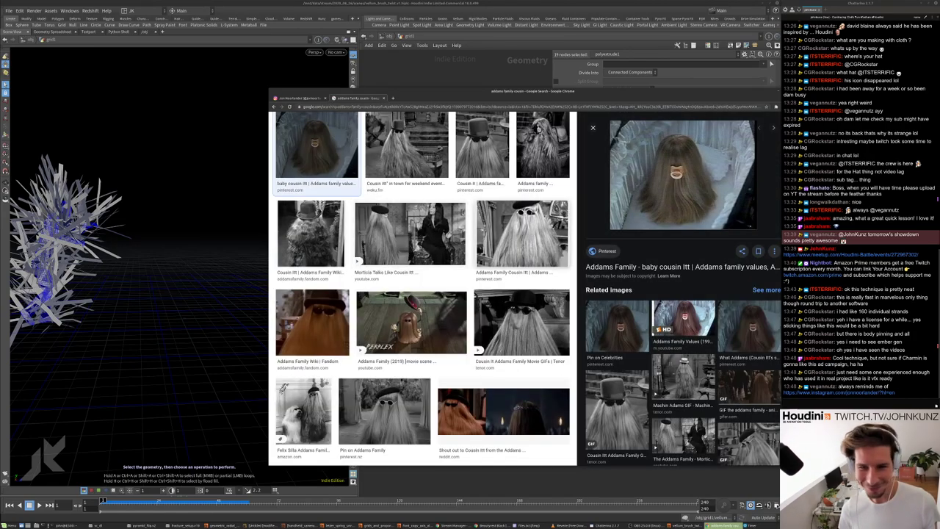
scroll(650, 293, "down", 2)
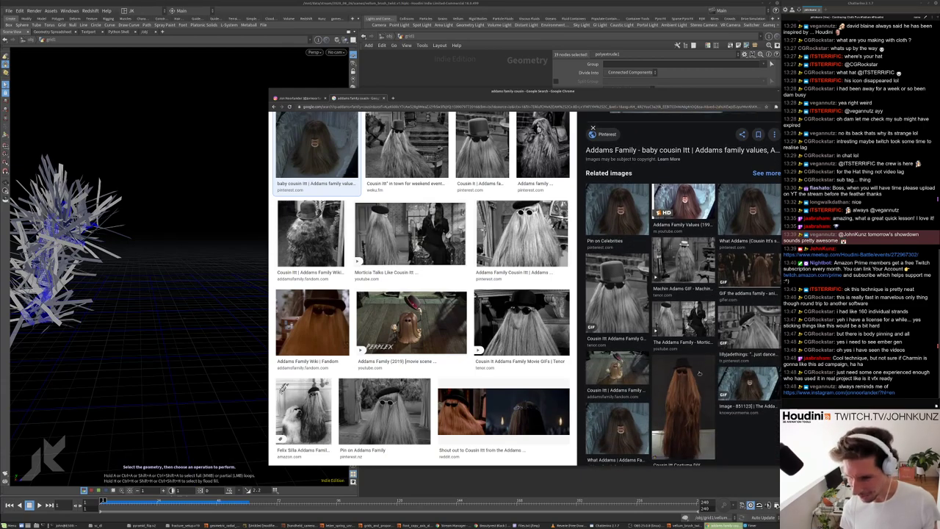
left_click(700, 374)
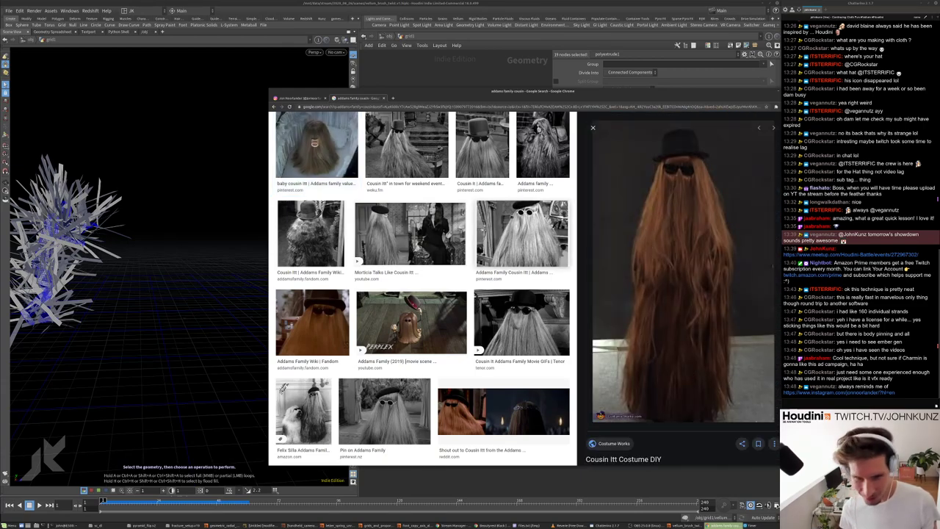
scroll(473, 276, "down", 1)
left_click(412, 243)
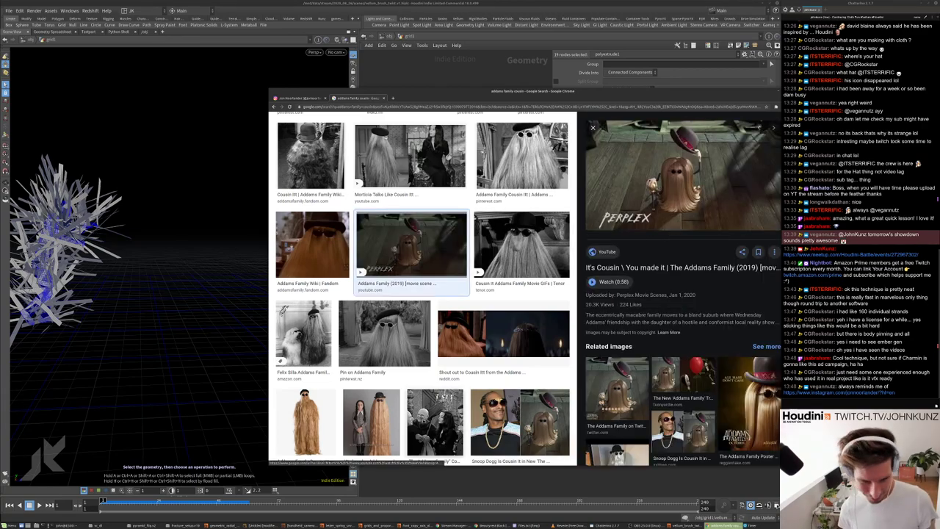
left_click(388, 410)
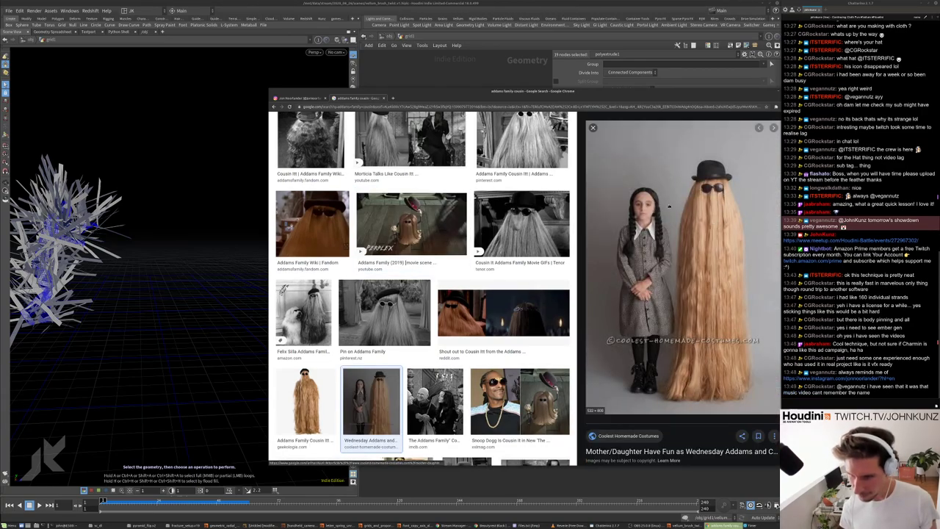
left_click_drag(669, 207, 593, 218, "alt")
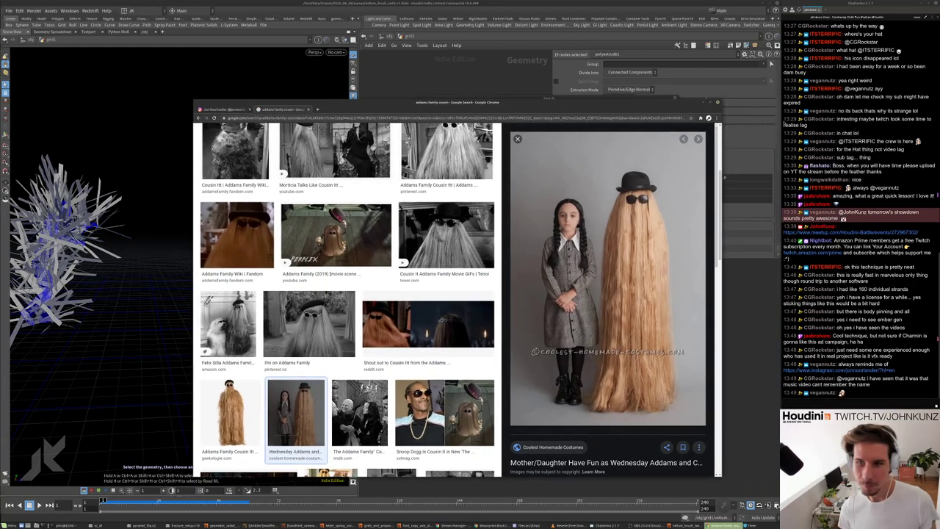
- Switch from Chrome back to Houdini's Save As dialog
key("alt+Tab")
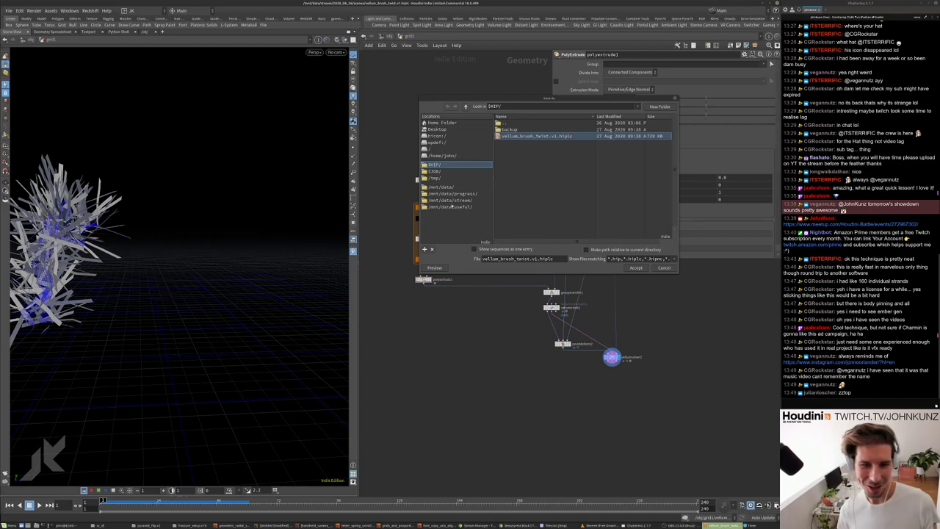
- Create the folder 2020_09_02/scenes under /mnt/data/stream
left_click(450, 200)
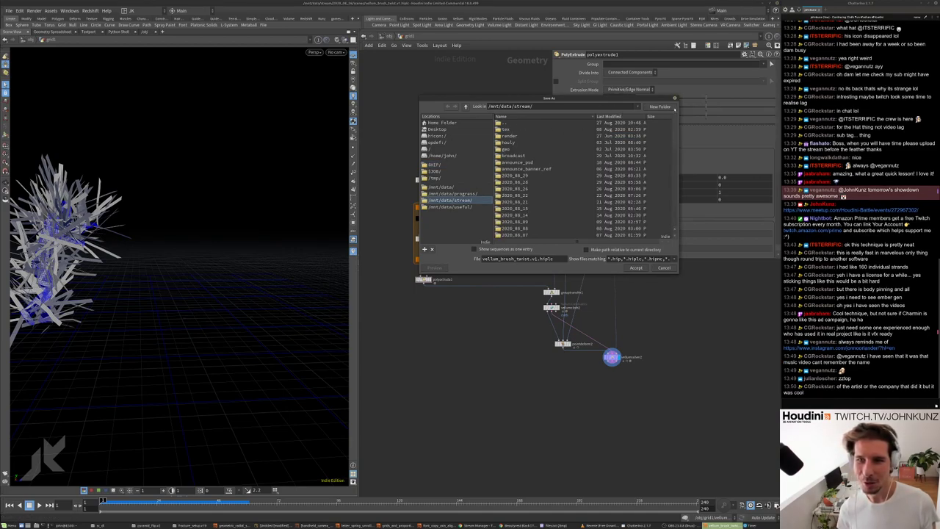
left_click(673, 108)
type("2020_09_02")
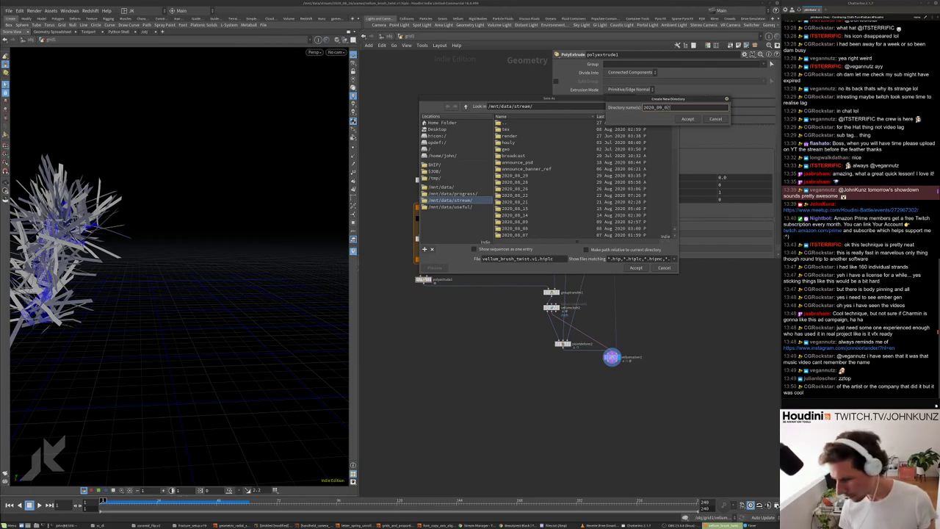
left_click(687, 119)
left_click(665, 106)
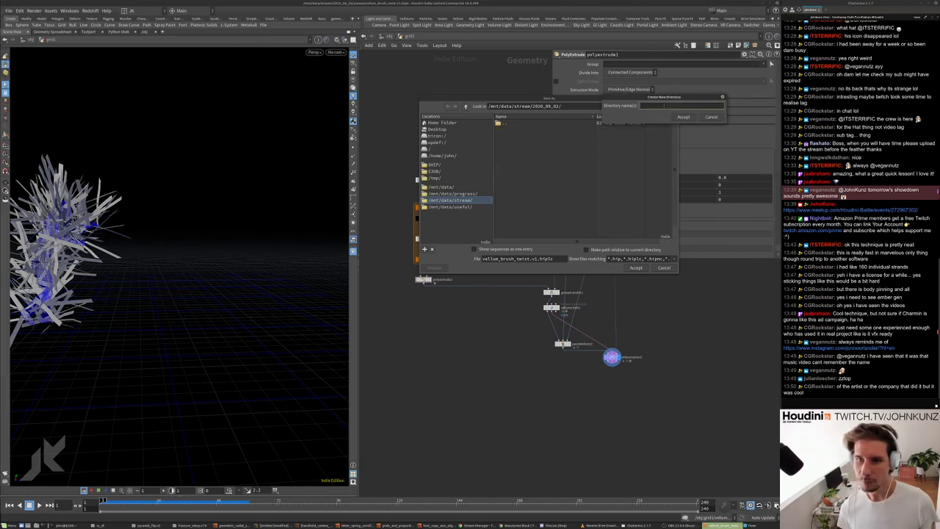
key("Return")
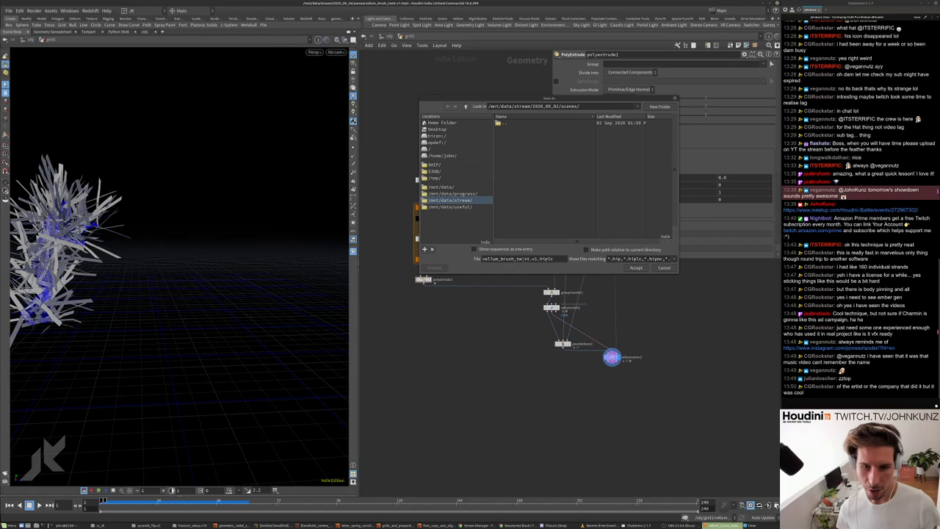
- Rename the file to vellum_glue_to_anim_v1.hiplc and save it
left_click_drag(501, 258, 524, 258)
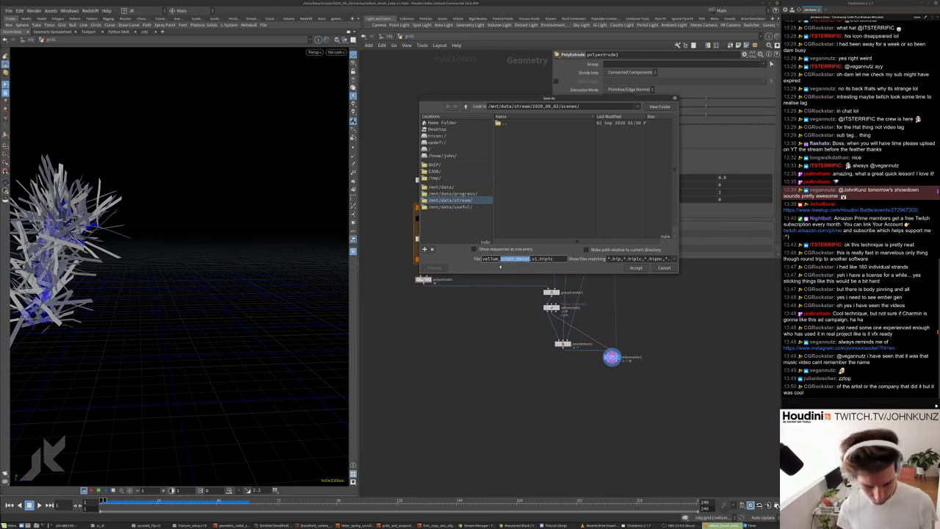
type("glue")
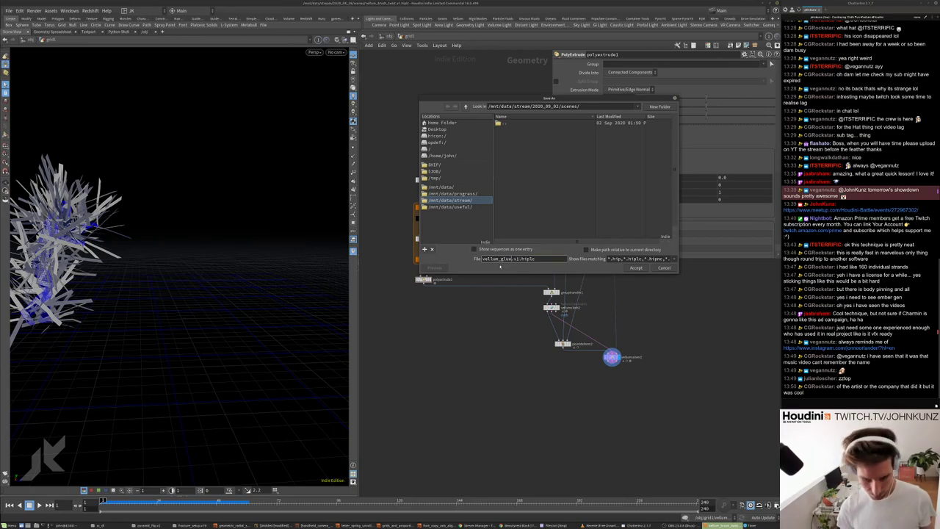
type("_")
type("to_anim")
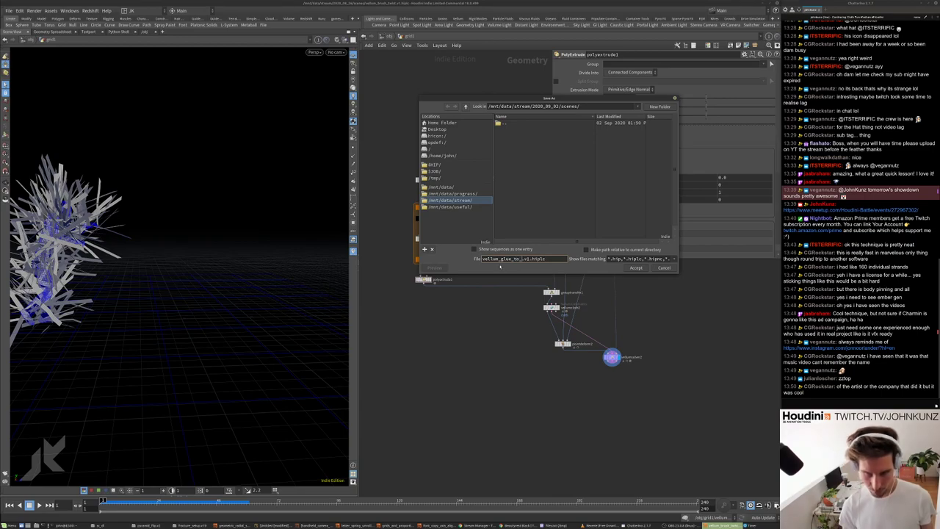
key("Return")
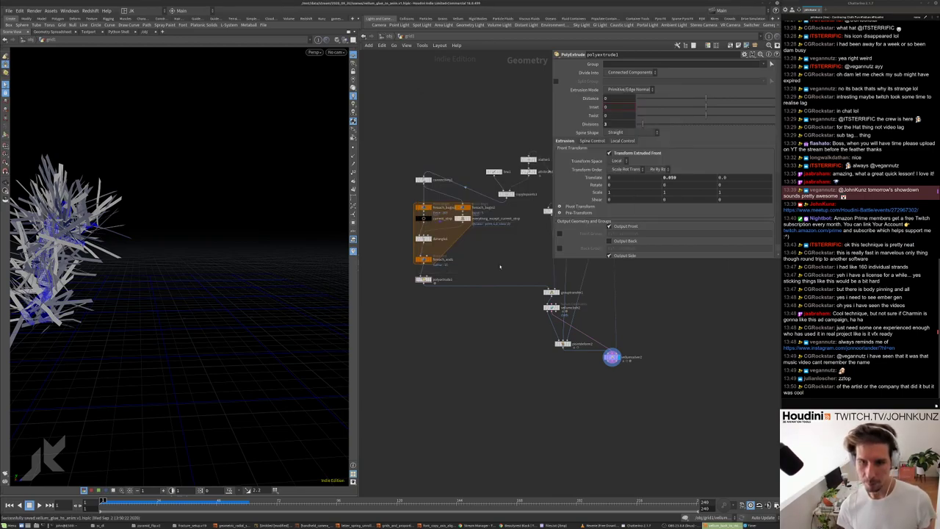
middle_click_drag(737, 331, 567, 377)
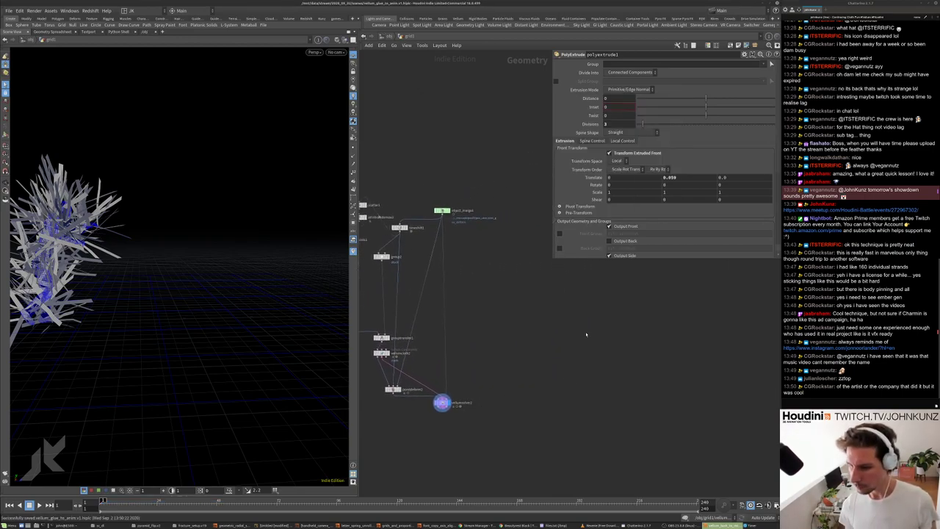
- Zoom out the network editor view
scroll(586, 335, "down", 3)
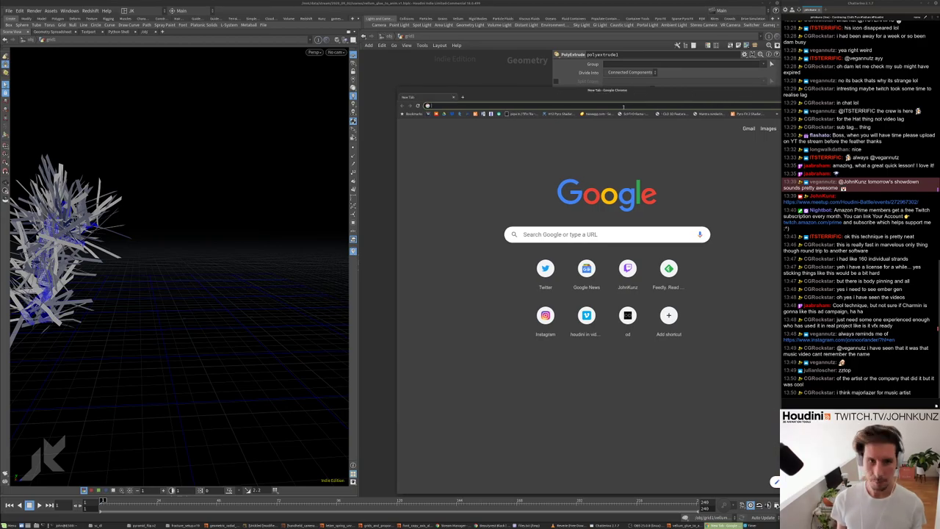
- Search Google for 'major lazer method studios'
left_click_drag(609, 96, 599, 93)
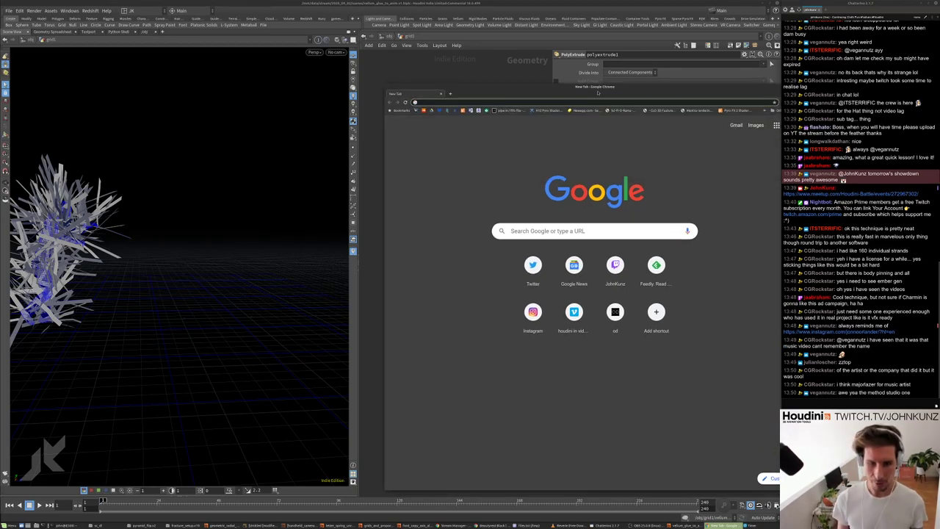
type("mas")
key("BackSpace")
key("BackSpace")
key("BackSpace")
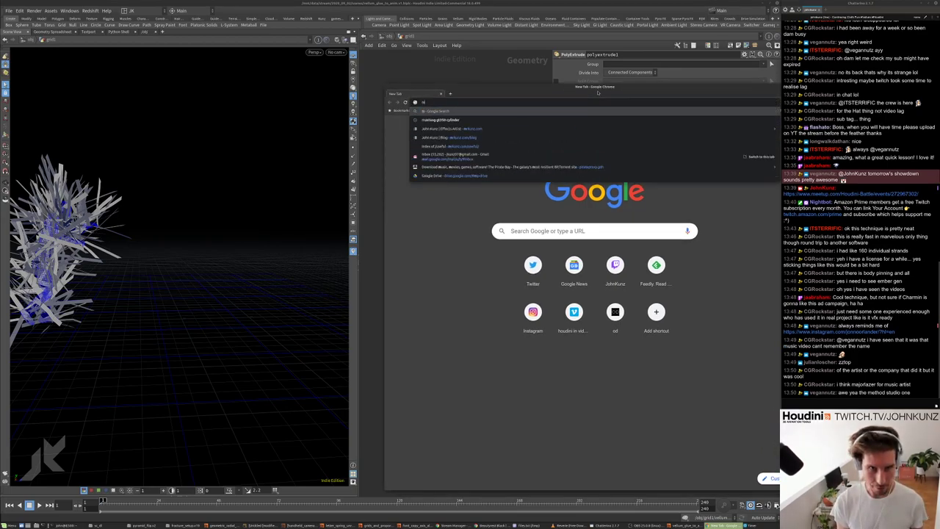
type("major ")
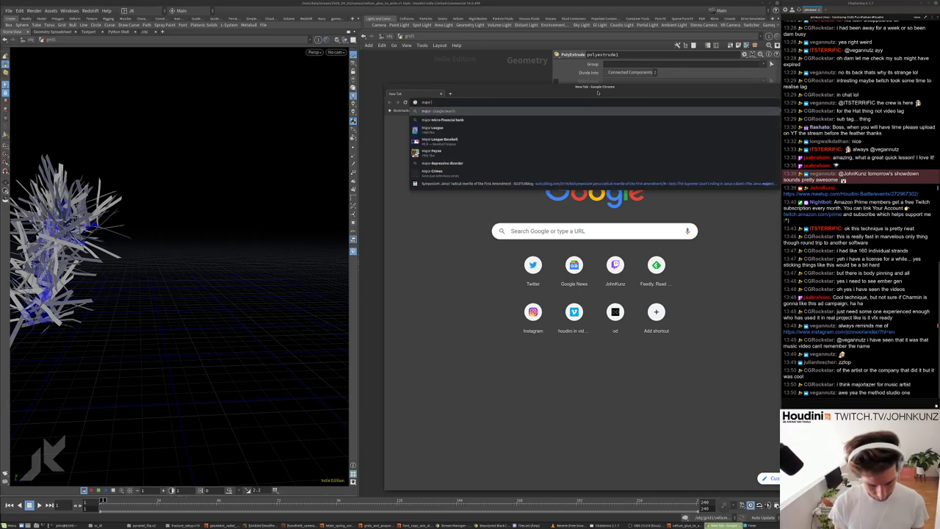
type("lazer meth")
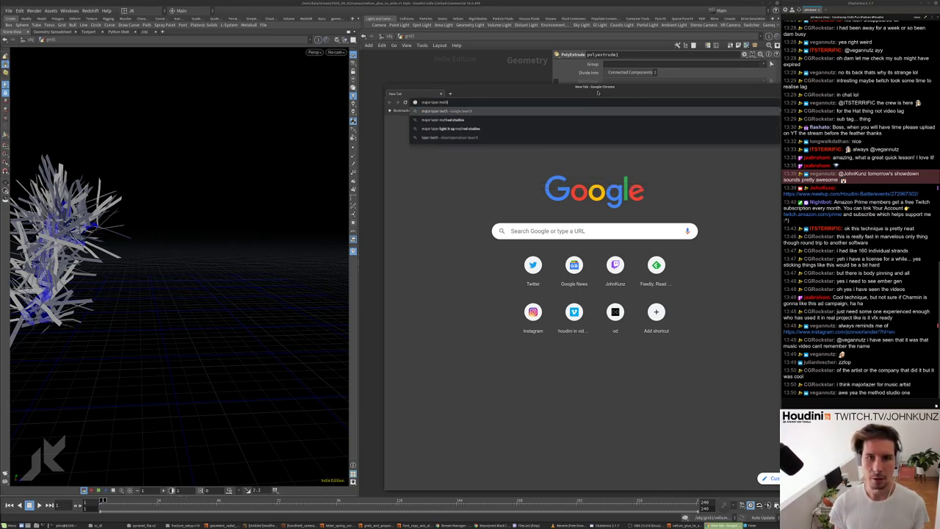
type("od studios")
key("Return")
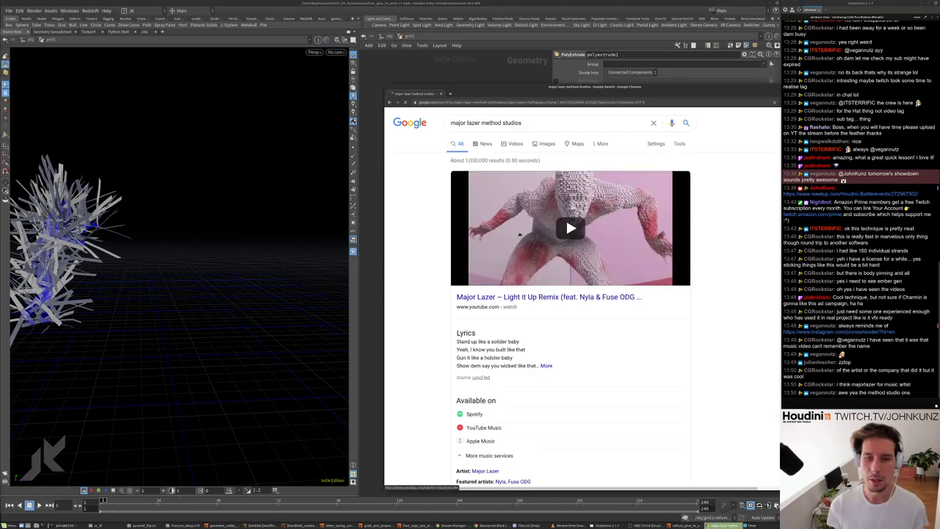
- Scroll the results and enter 'universal everything characters' in the address bar
scroll(572, 360, "down", 1)
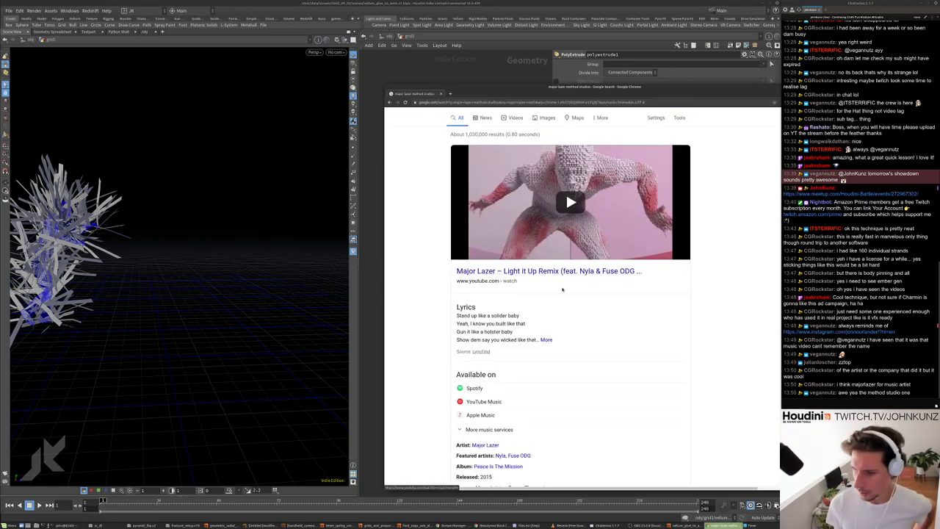
scroll(567, 335, "down", 2)
scroll(565, 280, "down", 3)
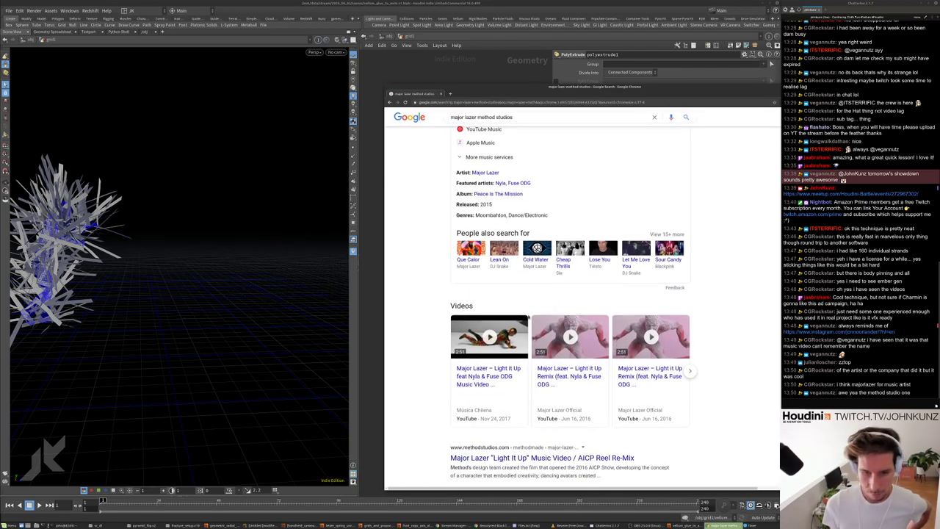
scroll(506, 366, "down", 1)
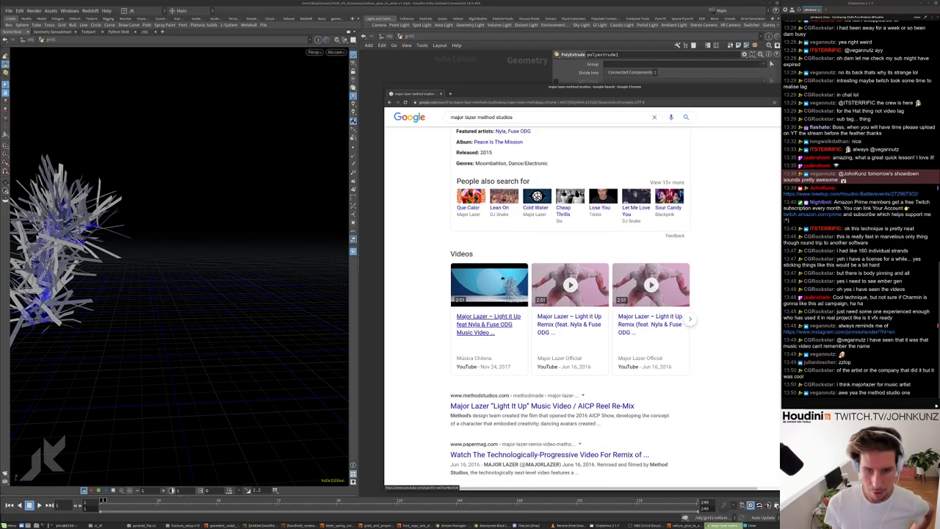
left_click(527, 102)
type("universal")
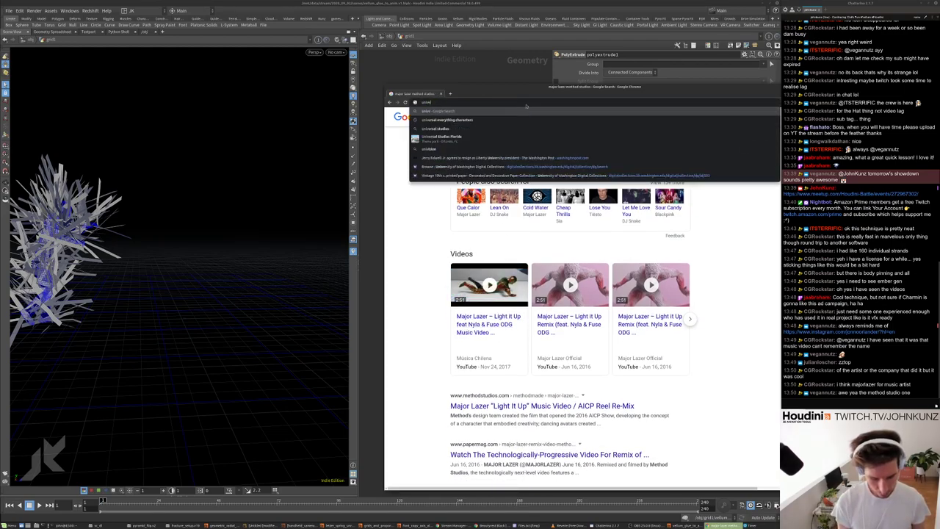
type(" everything characters")
- Run the 'universal everything characters' search and look over the results
key("Return")
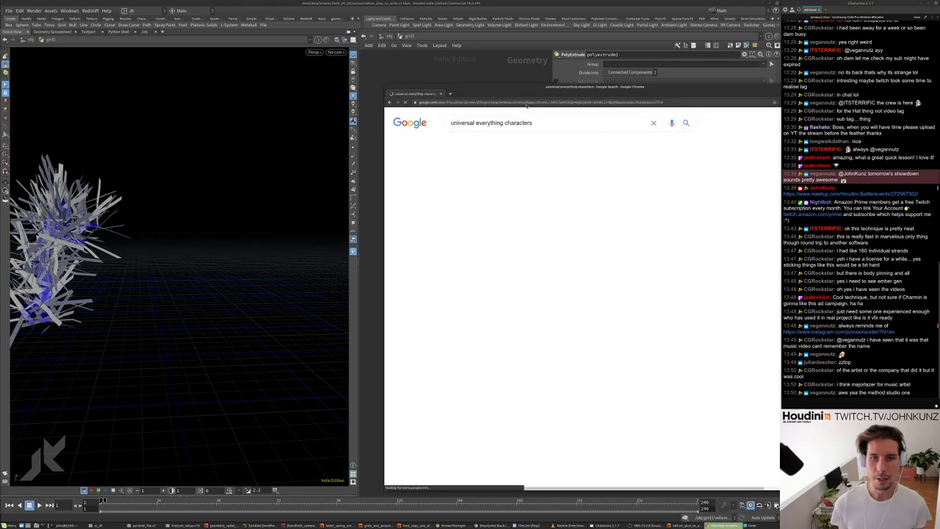
left_click_drag(534, 94, 489, 71)
mouse_move(523, 334)
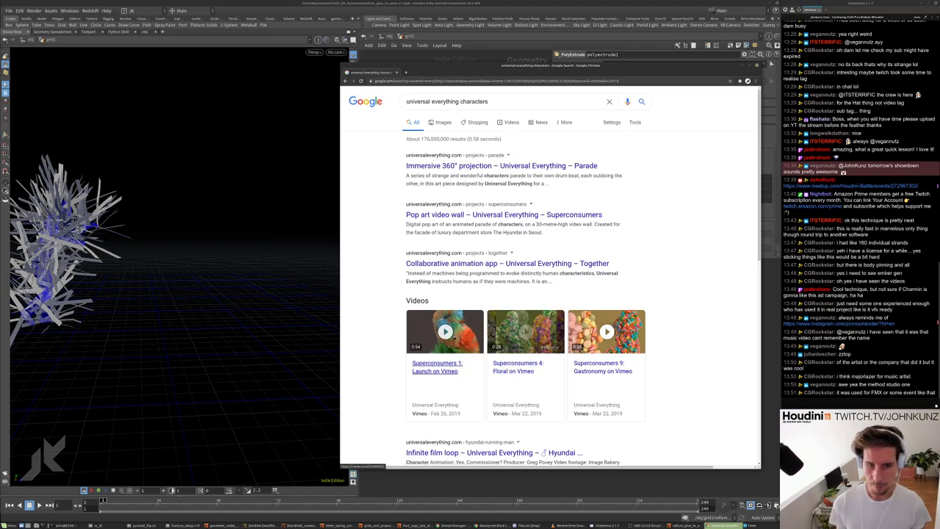
mouse_move(455, 336)
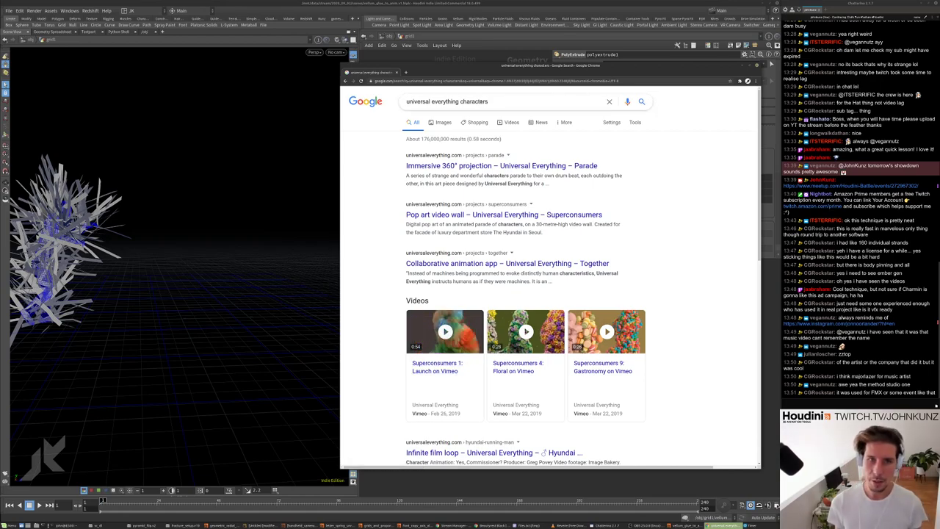
- Search for 'method fmx', then refine the query to 'method fmx intro'
left_click_drag(489, 102, 406, 101)
type("meth")
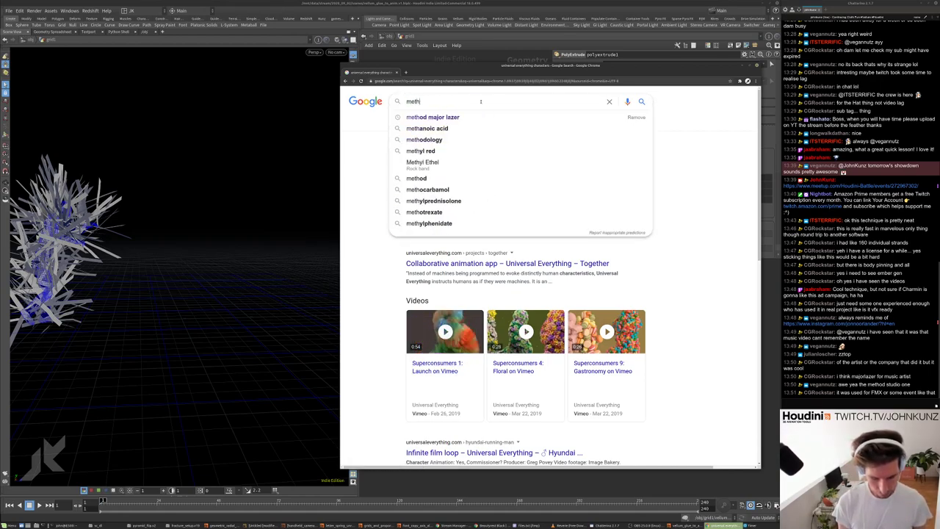
type("od fmx")
key("Return")
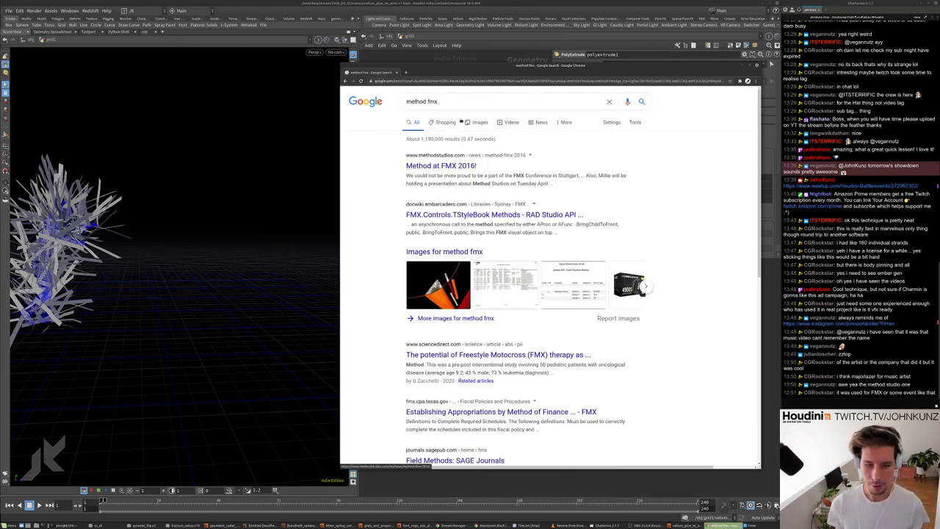
left_click(442, 101)
type("int")
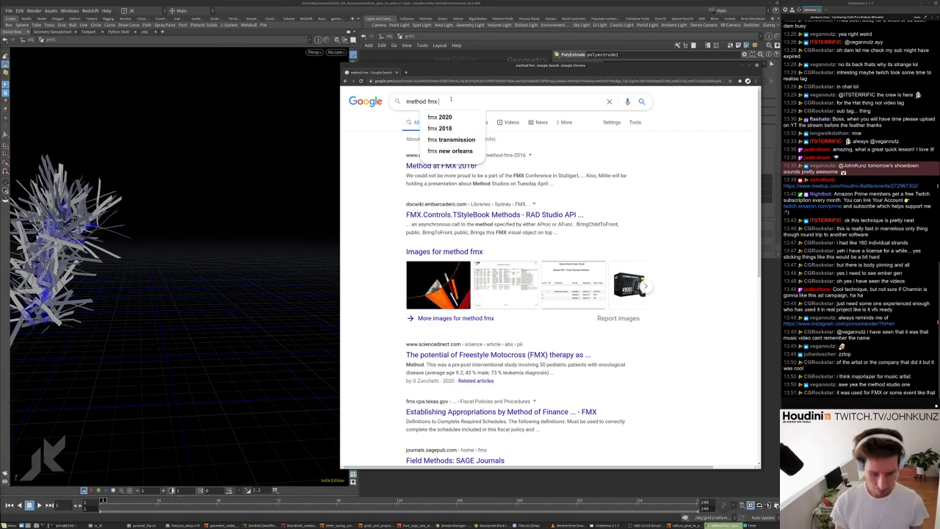
type("ro")
key("Return")
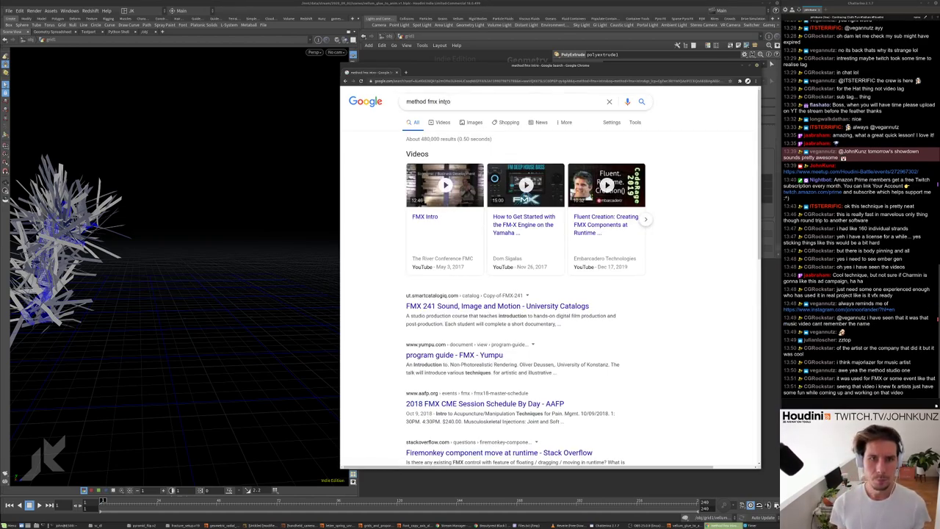
- Refine the query to 'method studios character intro' and open the Fun with Houdini #1 Digital Dancers video
double_click(433, 101)
type("chara")
key("Return")
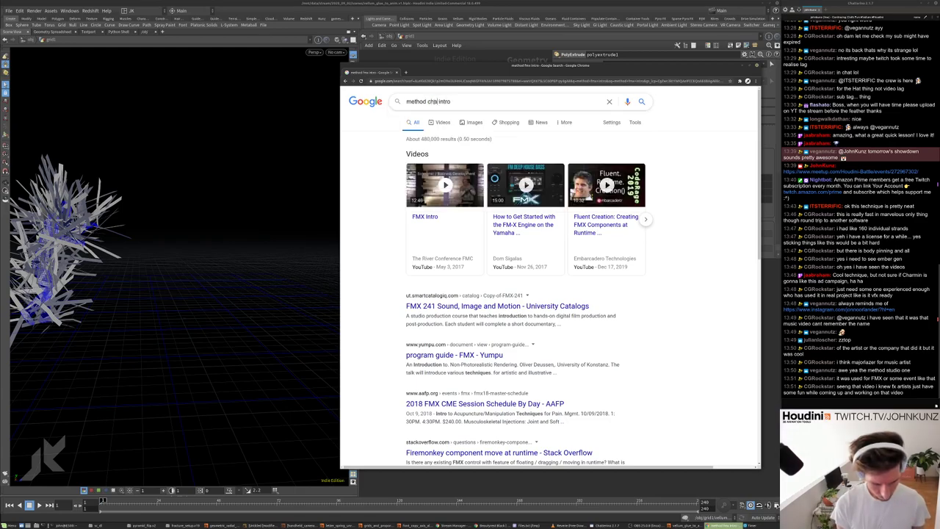
type("cter")
key("Return")
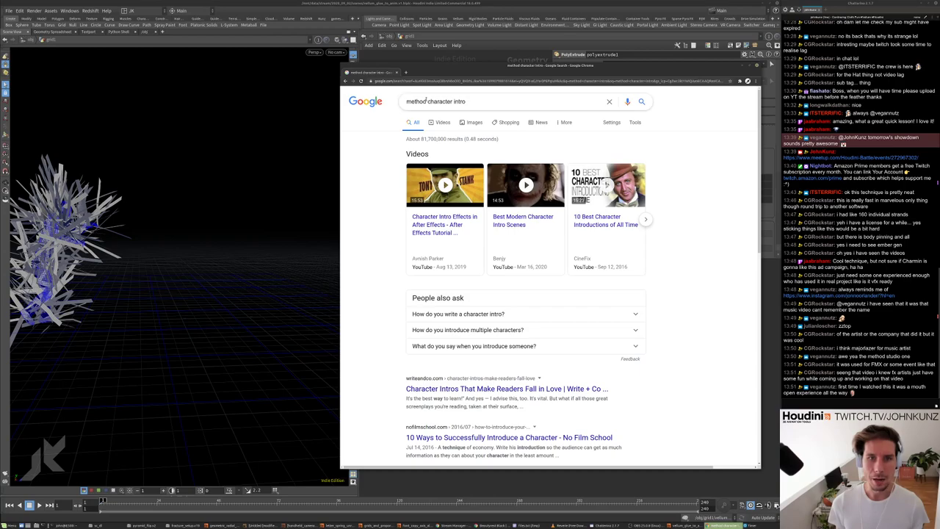
left_click(428, 102)
type("studi")
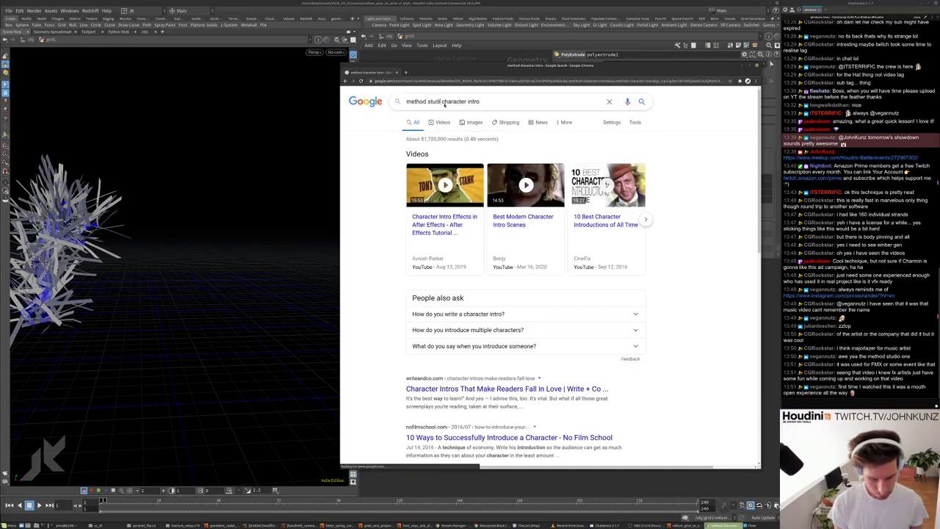
type("os")
key("Return")
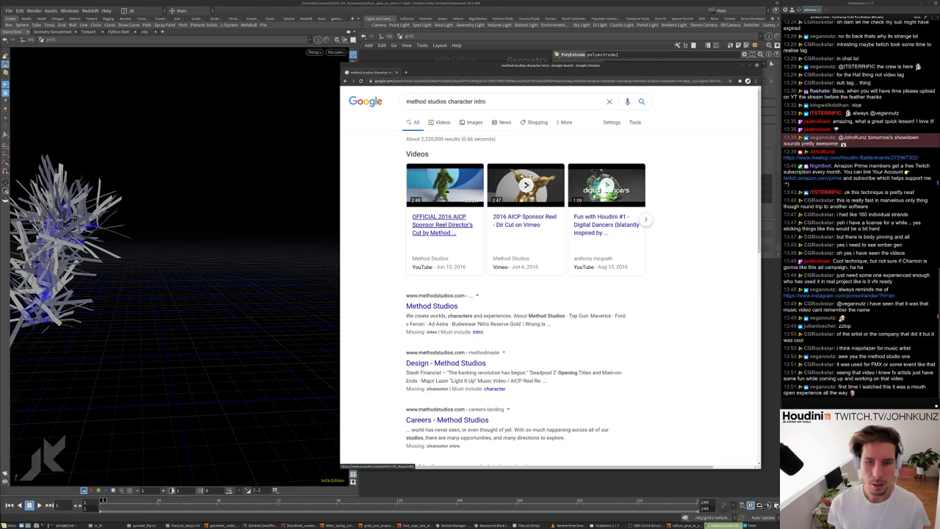
mouse_move(553, 181)
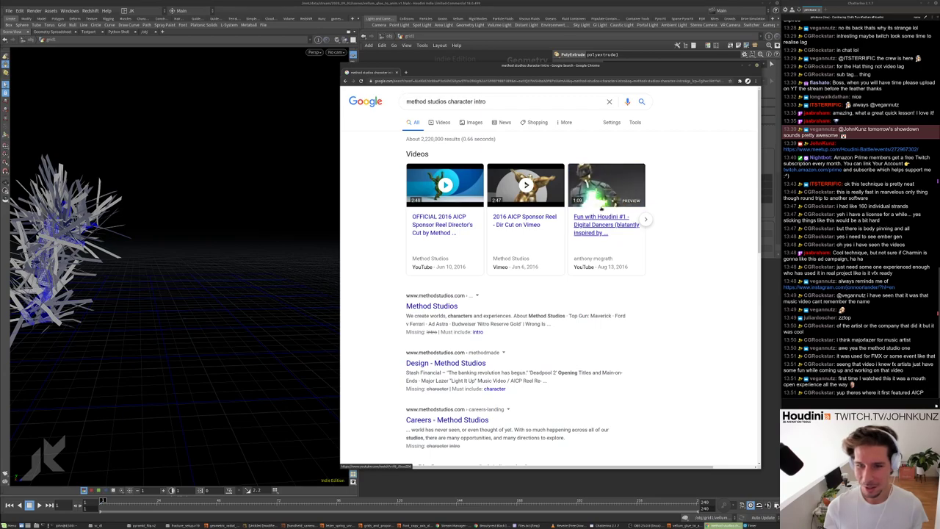
left_click(601, 214)
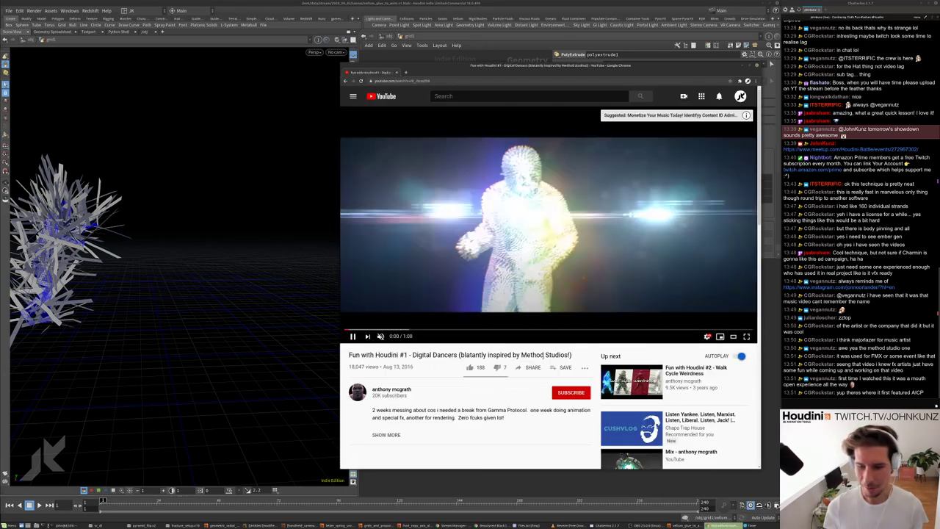
- Skip to the Fun with Houdini #2 Walk Cycle Weirdness video, then close Chrome
key("shift+n")
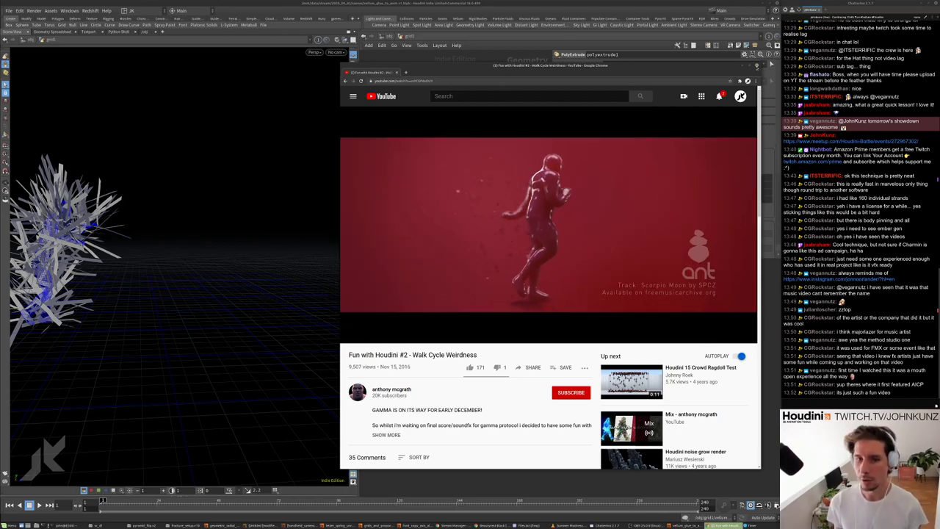
left_click(757, 64)
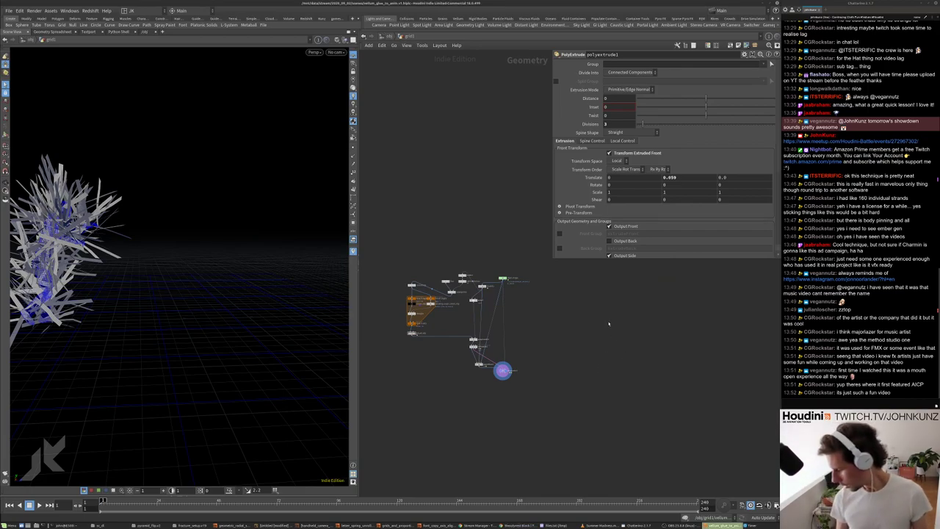
- Create a sphere1 node, set its display flag, and switch Primitive Type to Polygon
middle_click_drag(605, 331, 550, 321)
key("Tab")
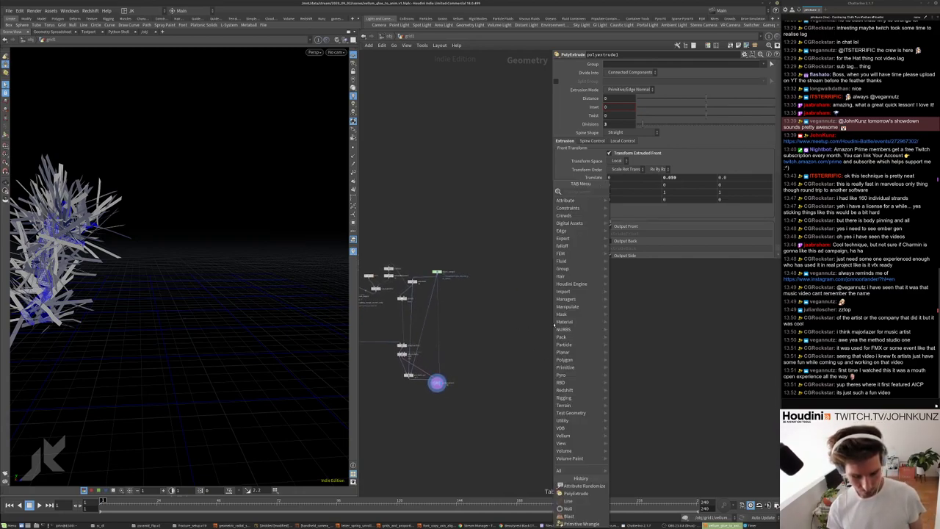
type("sphere")
key("Return")
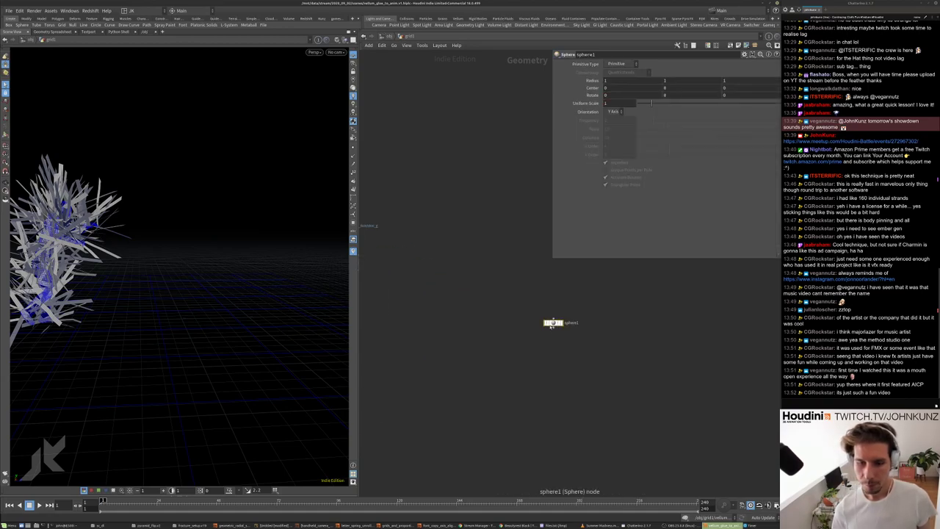
left_click(564, 293)
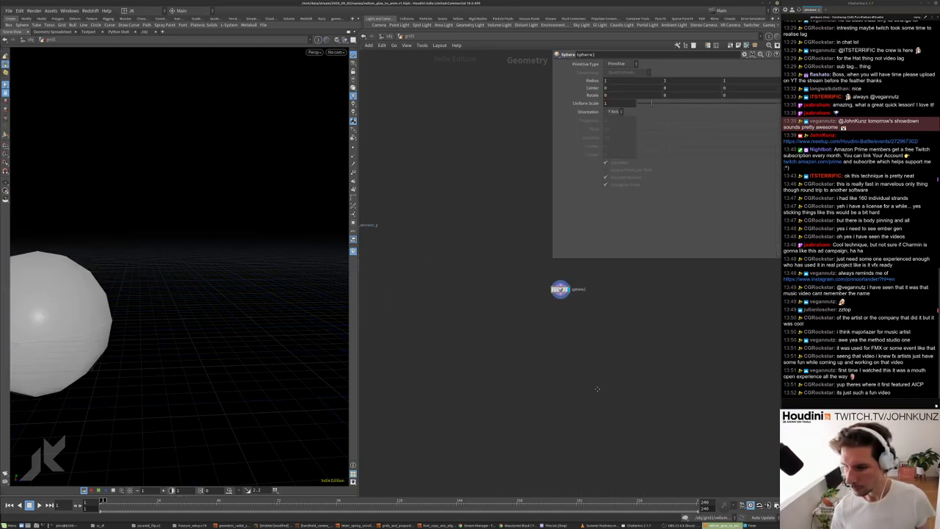
middle_click_drag(603, 394, 567, 343)
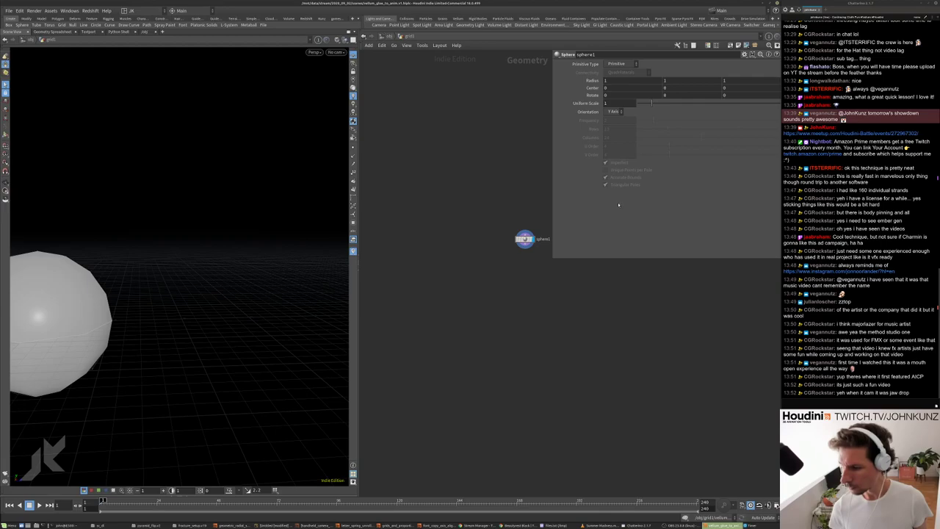
scroll(619, 372, "up", 3)
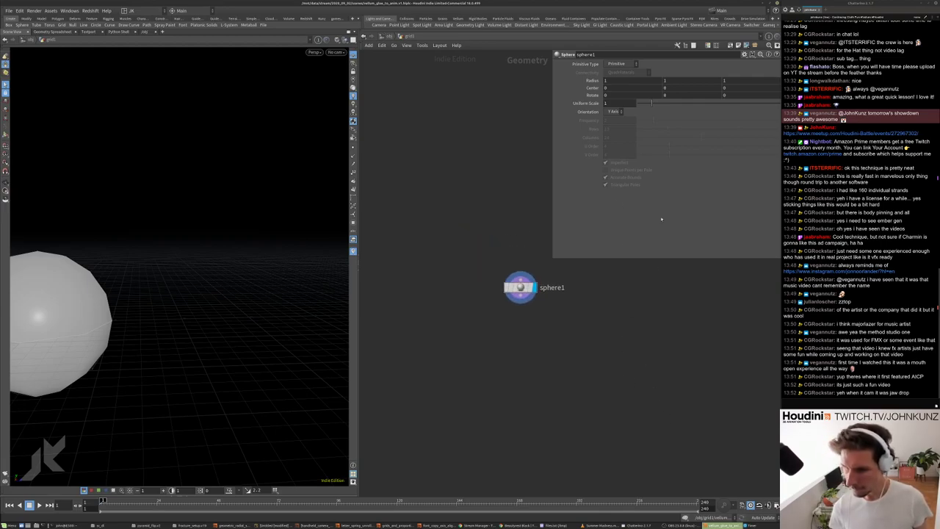
left_click(617, 64)
left_click(616, 73)
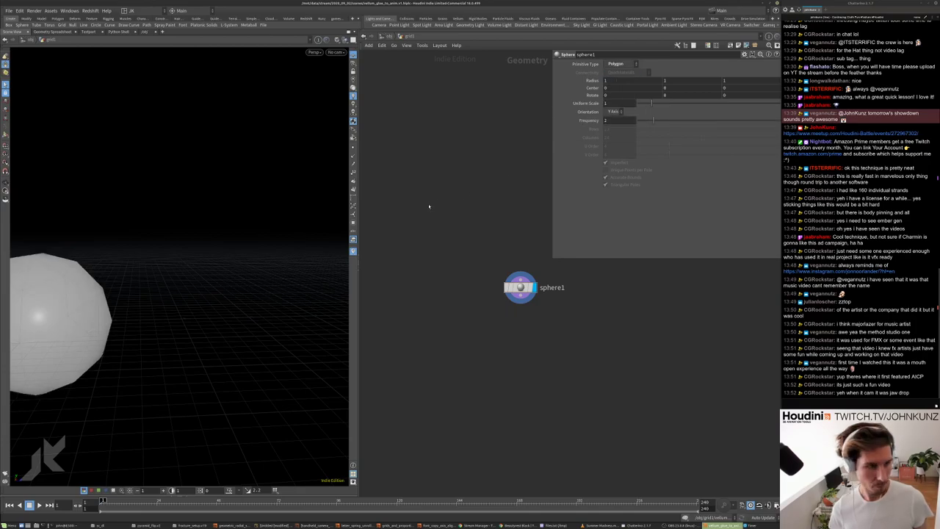
- Raise sphere1's Frequency to 10 for a smoother sphere and tidy the node's position
key("h")
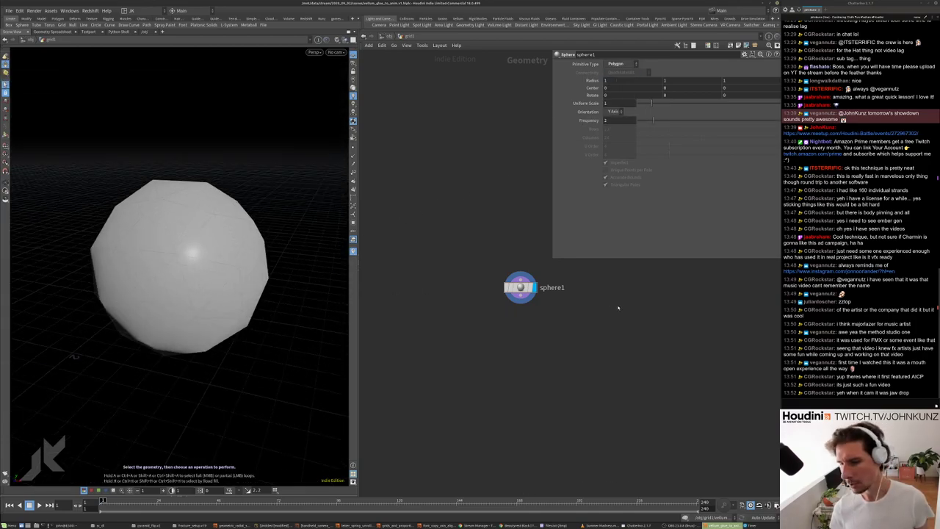
middle_click_drag(618, 307, 630, 374)
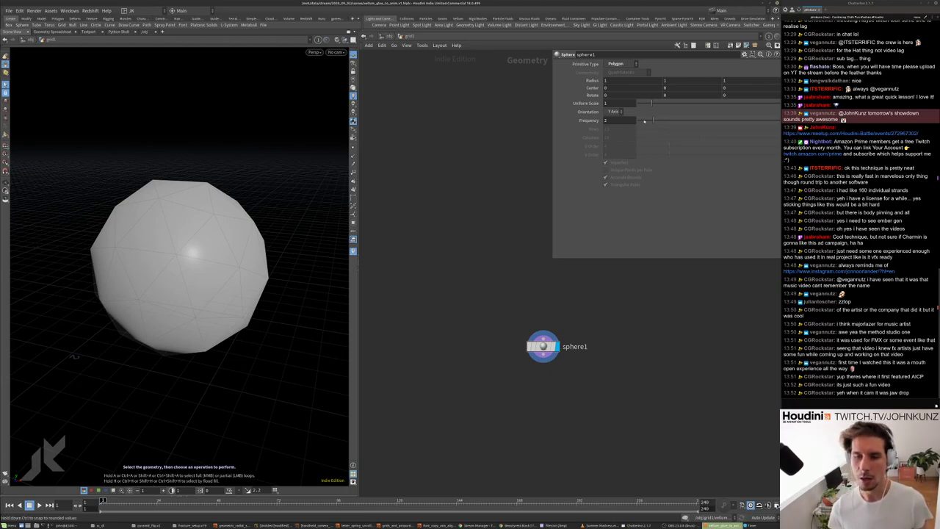
left_click_drag(670, 122, 742, 119)
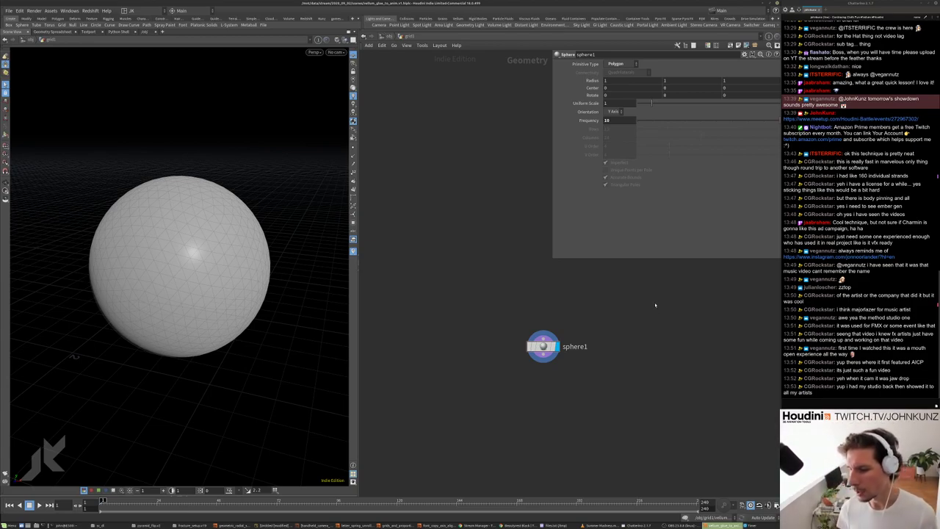
middle_click_drag(657, 316, 613, 320)
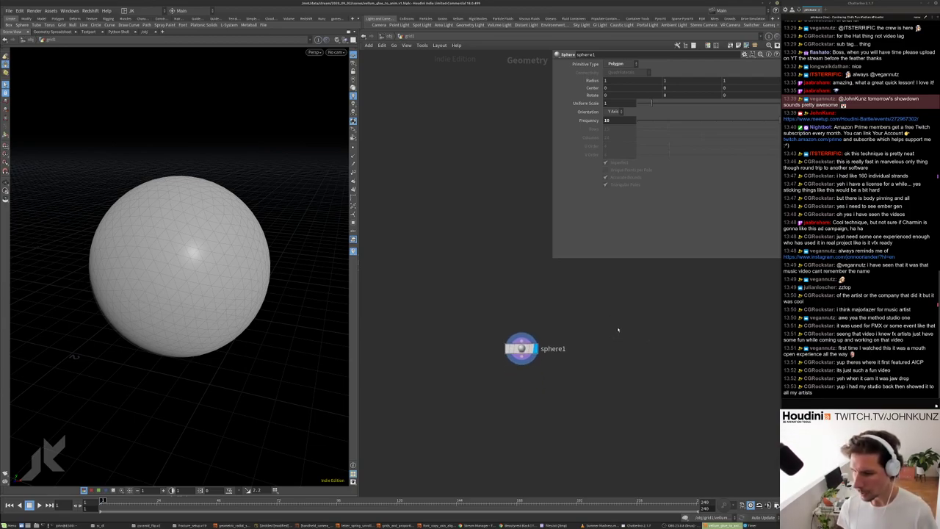
middle_click_drag(617, 329, 620, 307)
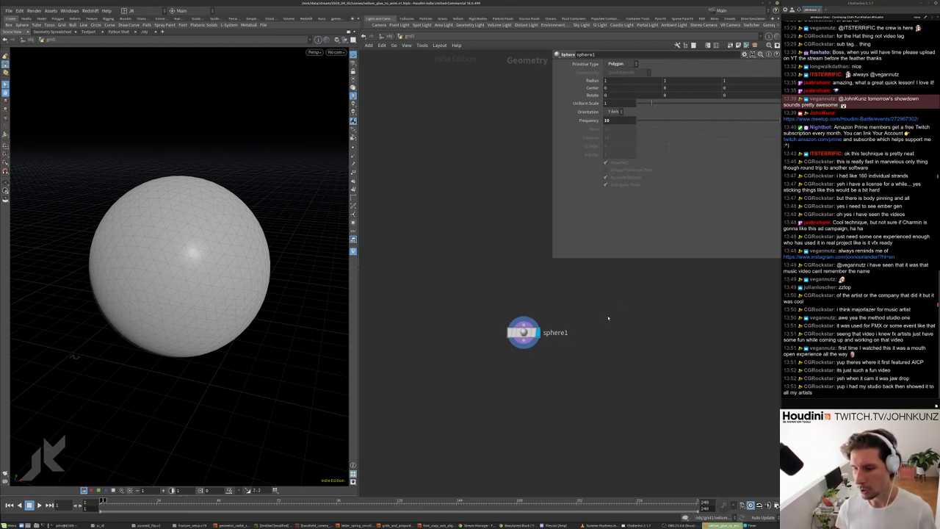
middle_click_drag(569, 294, 550, 269)
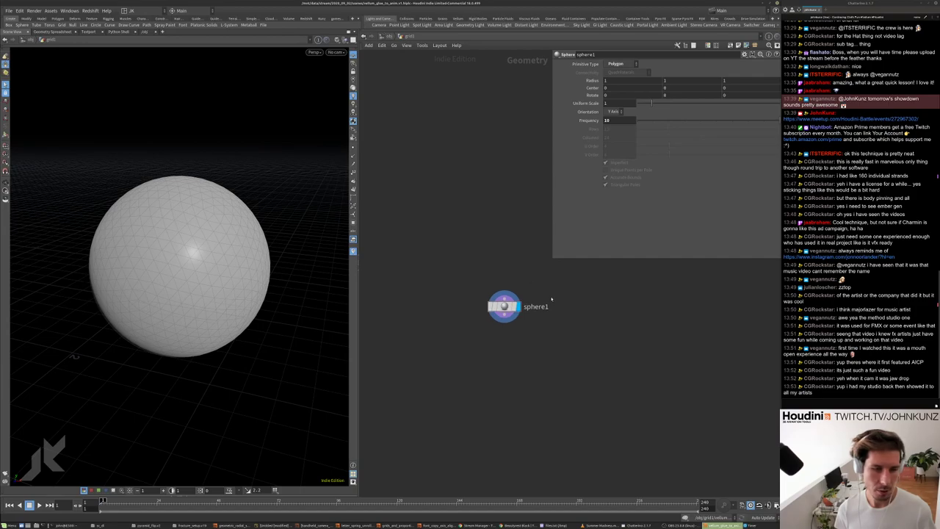
- Set the sphere's Center Y to 1.3, frame it, and search the node list for 'con'
left_click_drag(191, 243, 158, 314)
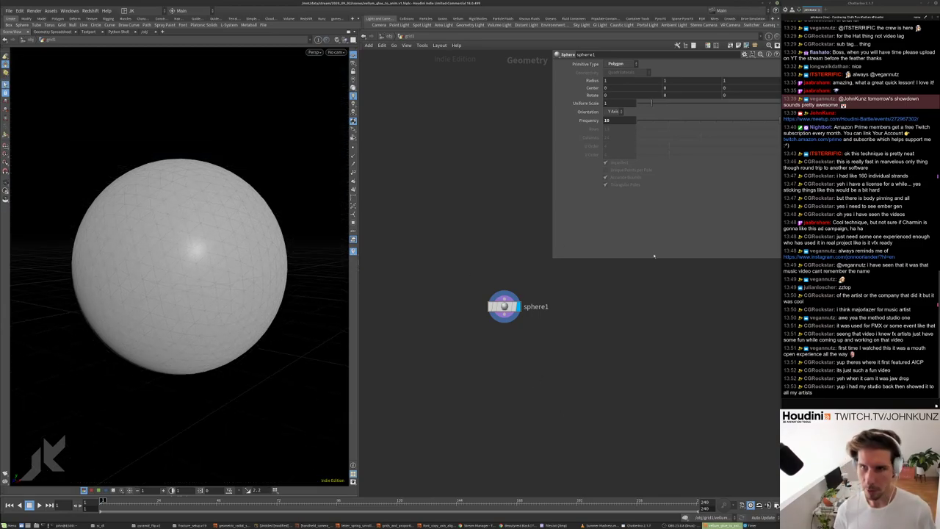
middle_click_drag(682, 88, 728, 82)
key("h")
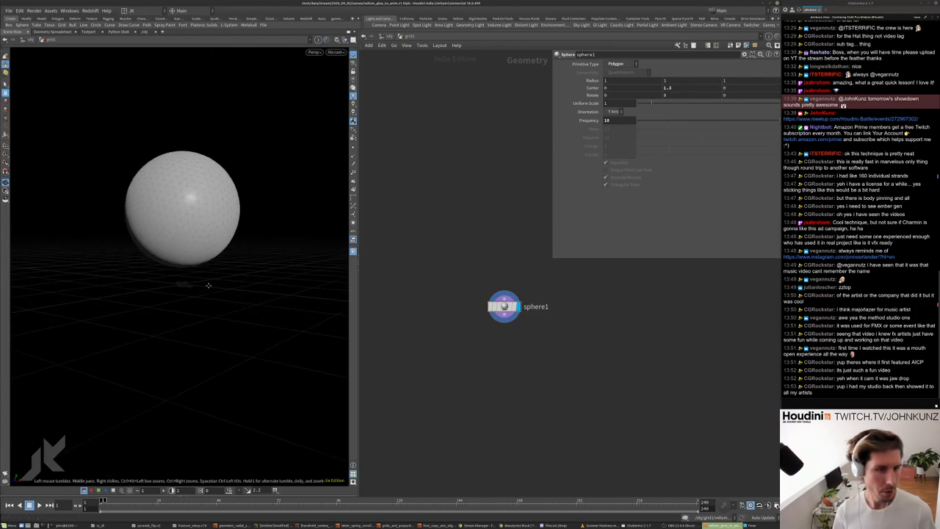
key("Tab")
type("con")
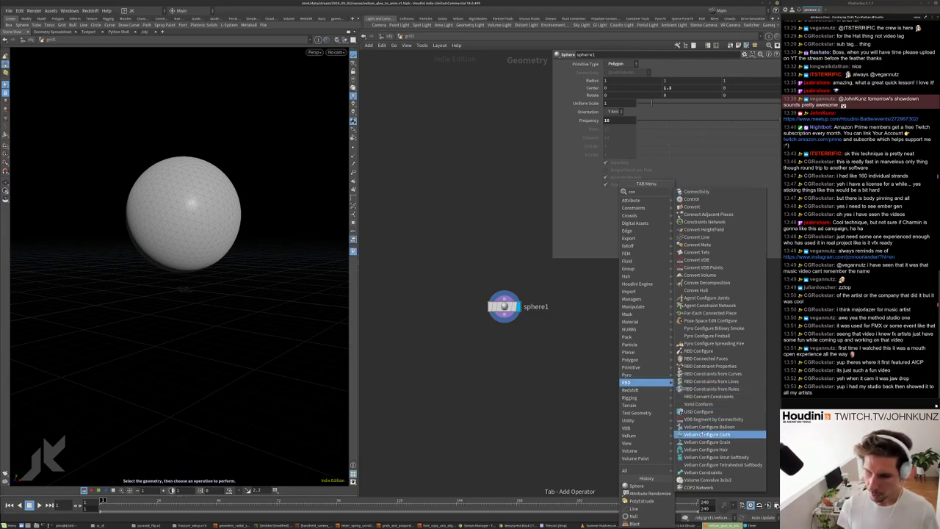
- Add a Vellum Configure Cloth setup with pressure constraints to sphere1 and place a Vellum Solver node
left_click(705, 434)
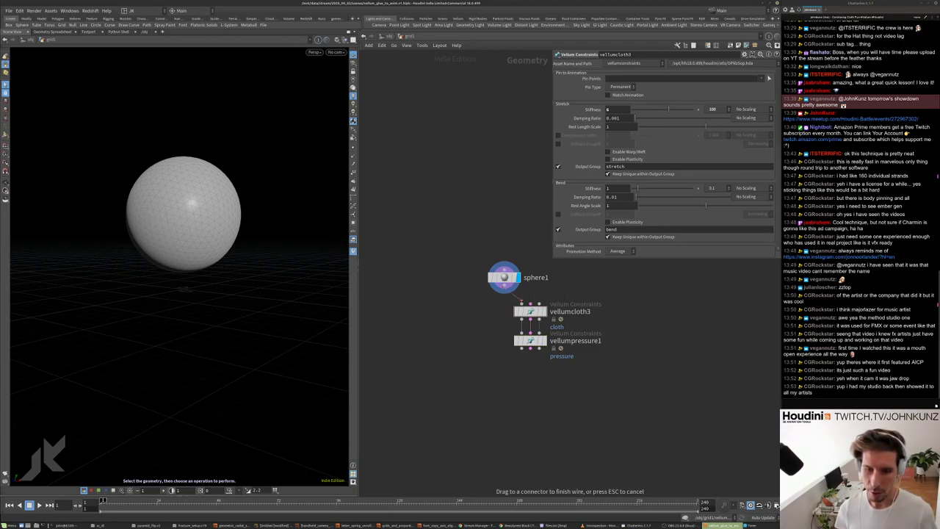
middle_click_drag(562, 417, 563, 407)
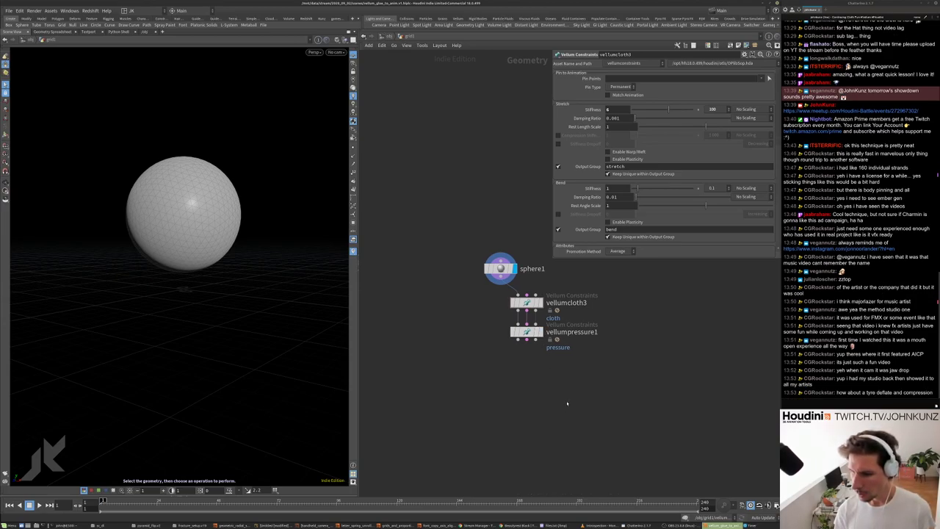
key("Tab")
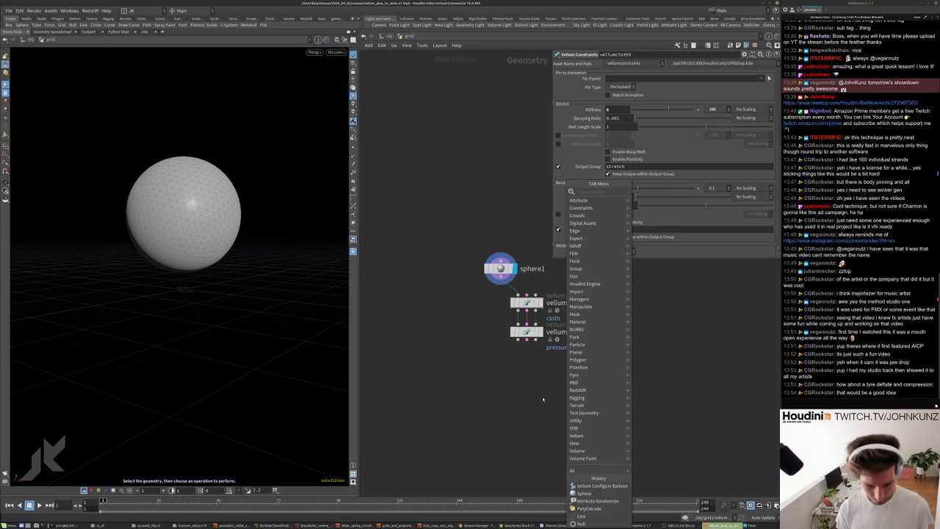
type("d")
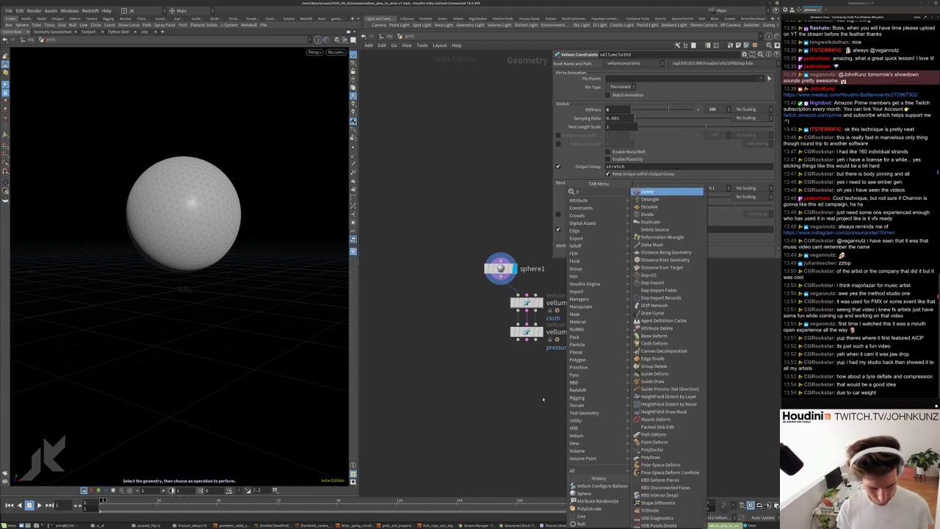
type("op")
key("Escape")
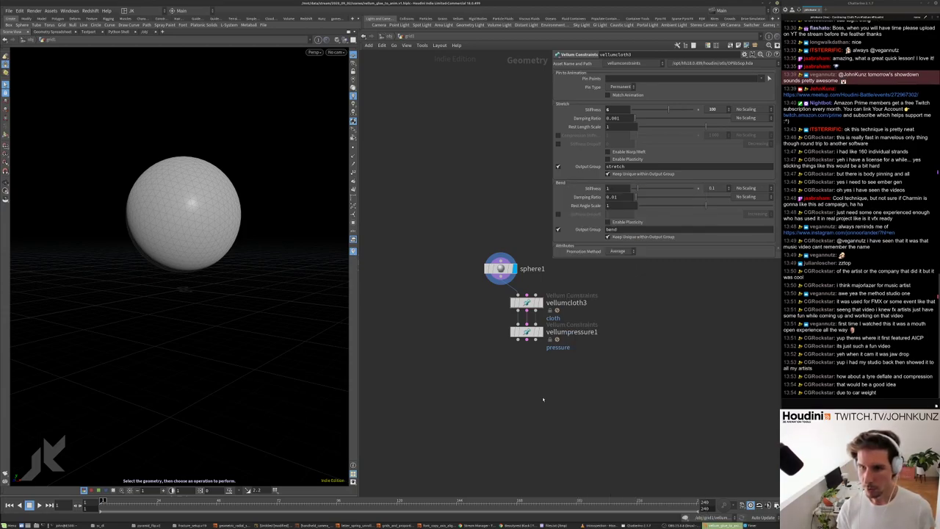
key("Tab")
type("vel")
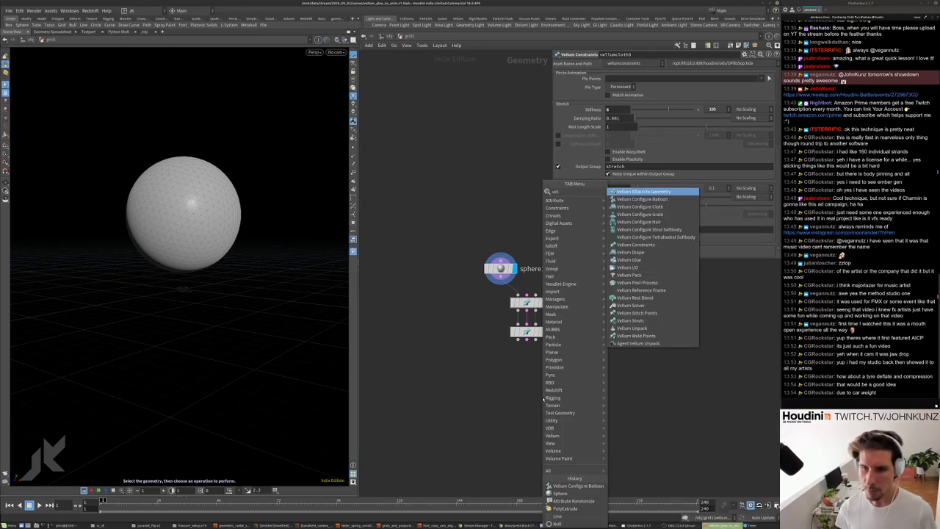
left_click(633, 305)
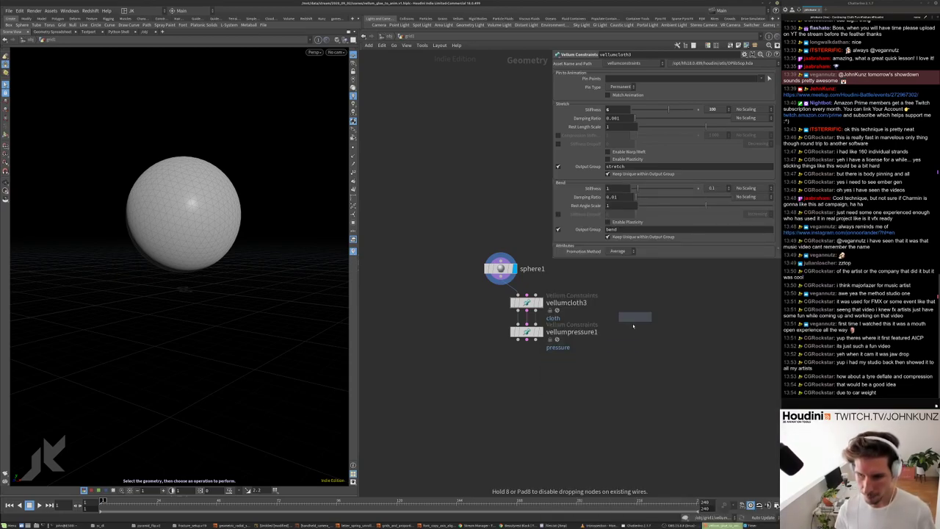
left_click(606, 376)
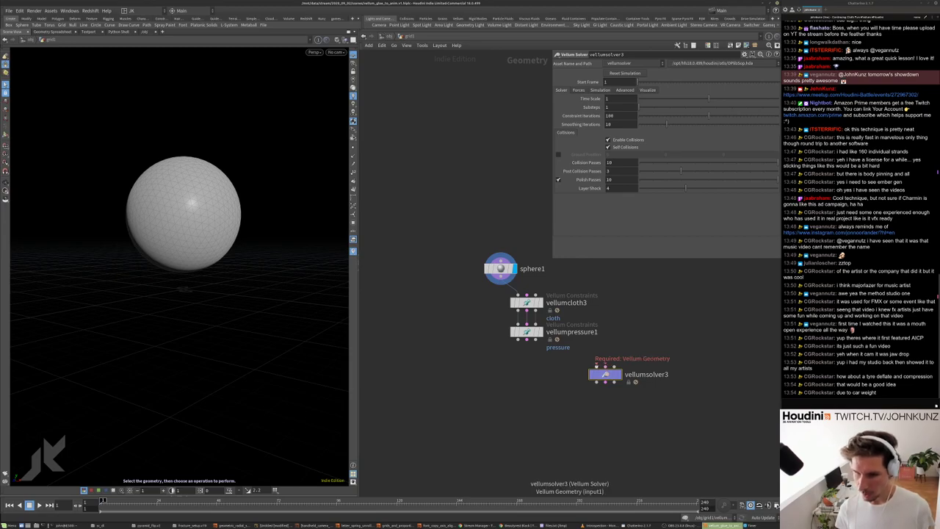
- Display vellumsolver3, wire vellumpressure1's constraints into it, and test-play the simulation
left_click(619, 375)
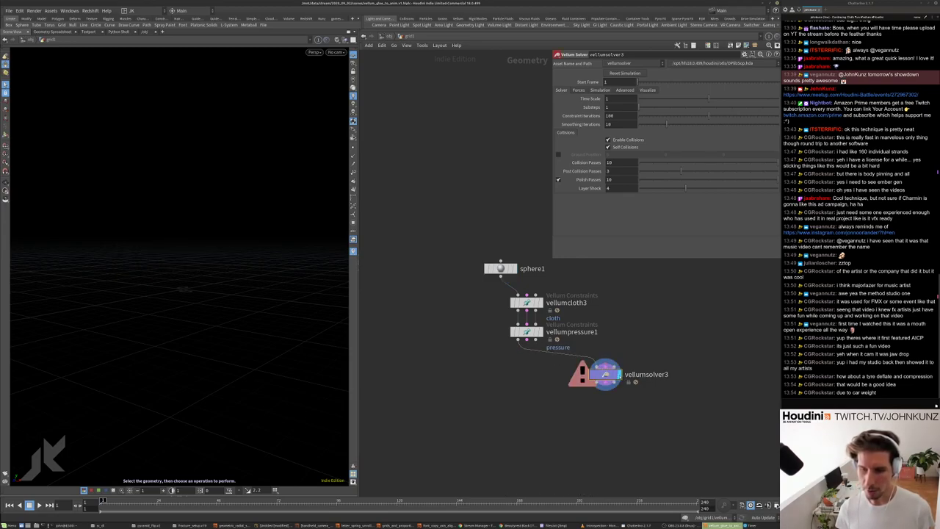
key("l")
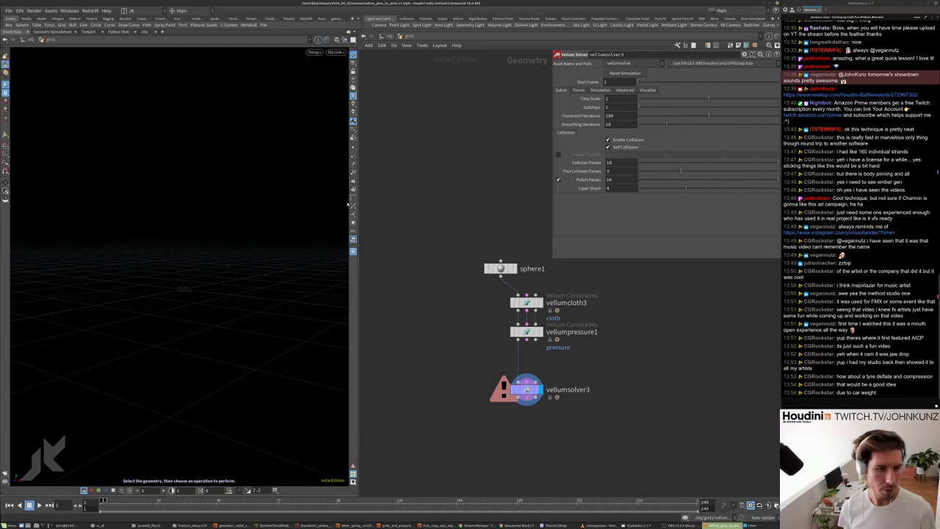
key("space+h")
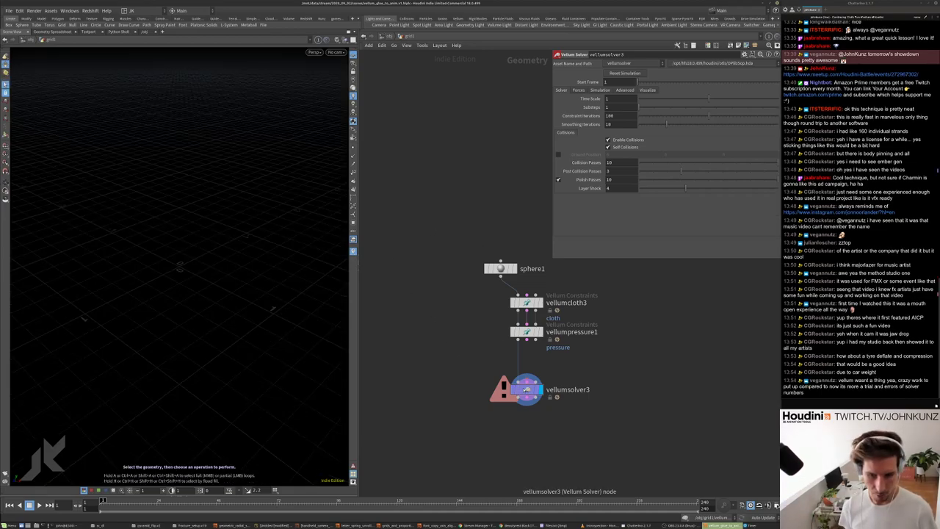
left_click(527, 340)
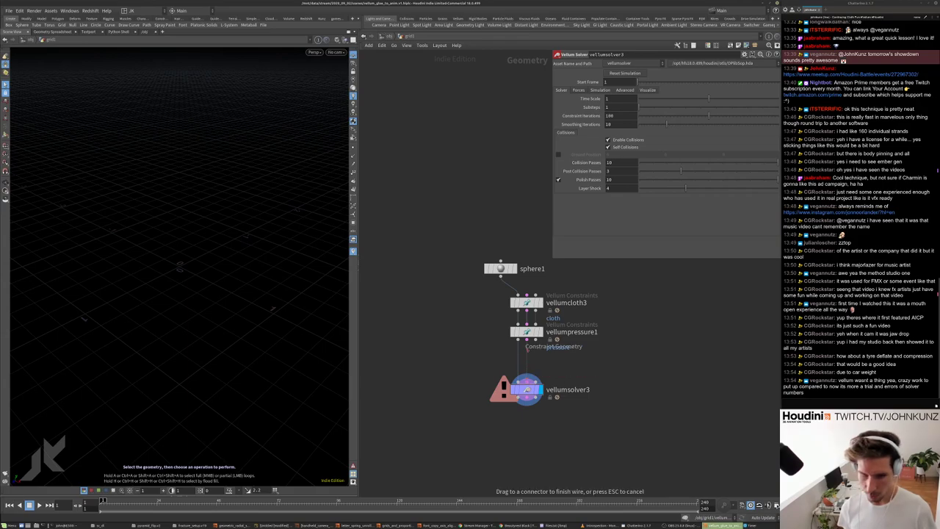
left_click(526, 379)
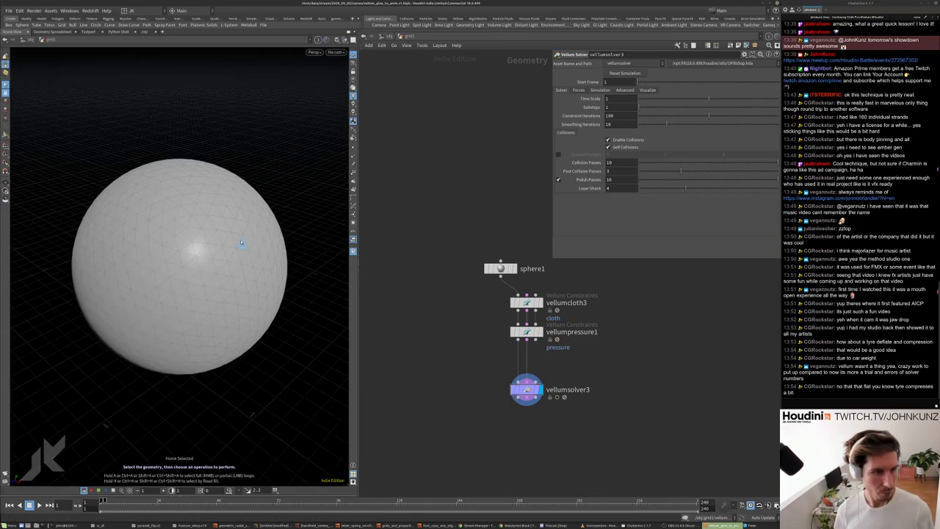
key("Up")
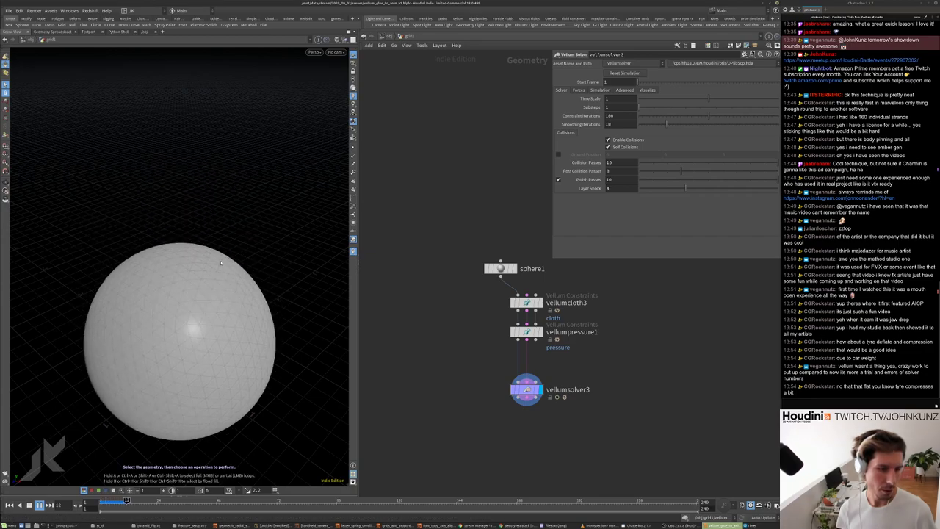
key("ctrl+Up")
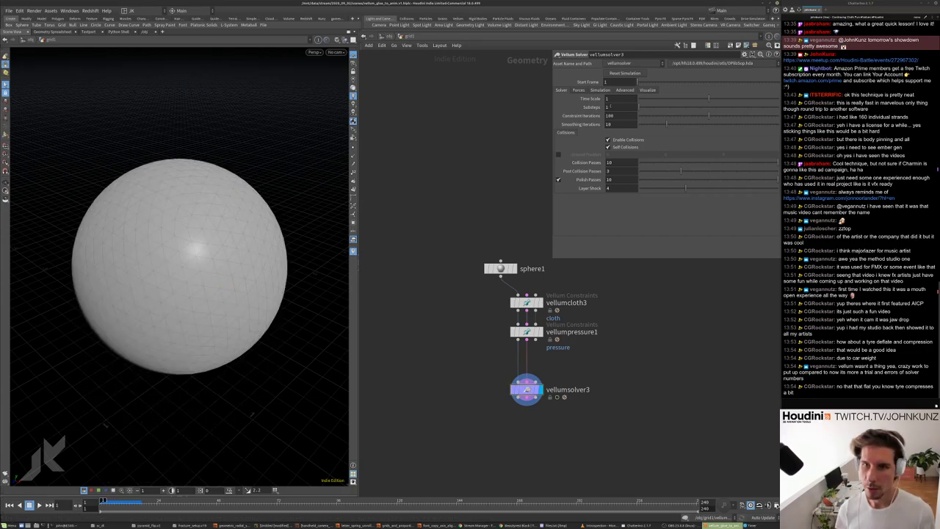
- Enable Ground Position, replay to watch the sphere land, then bypass vellumpressure1
left_click(558, 154)
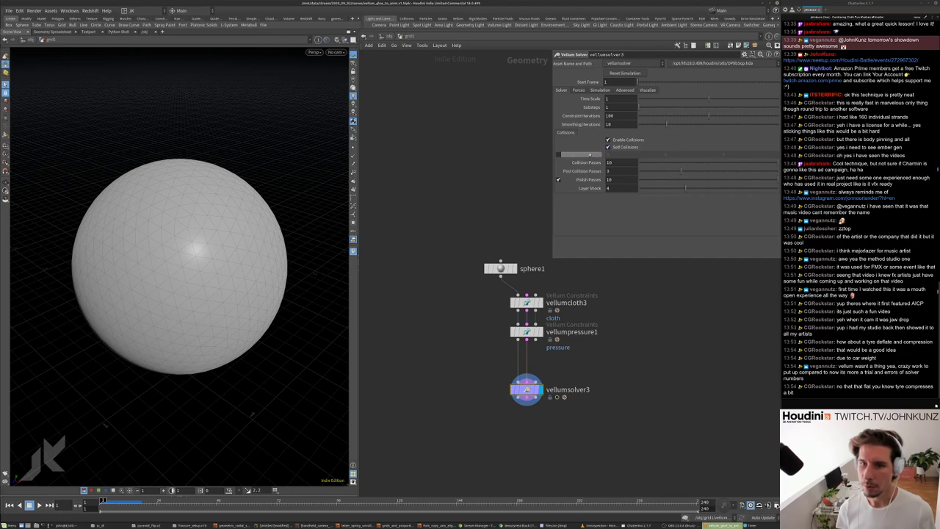
left_click_drag(294, 248, 279, 225, "alt")
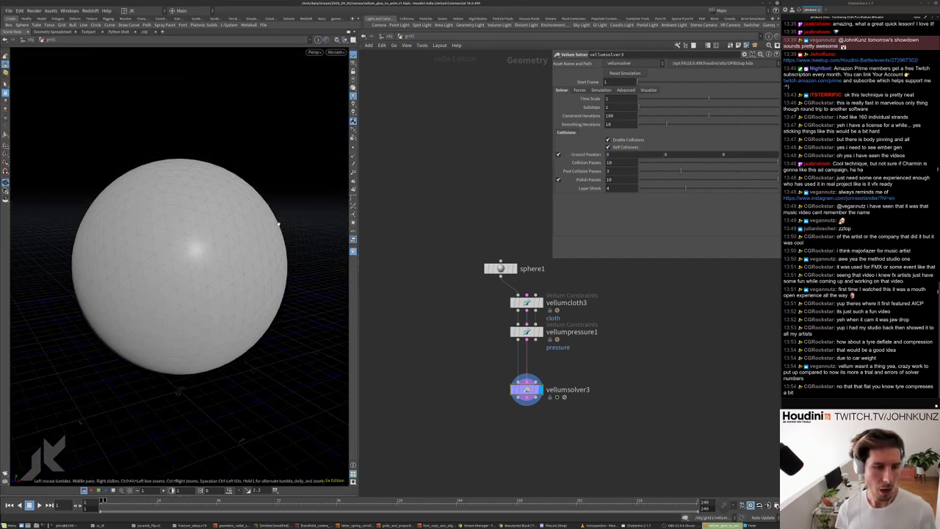
scroll(283, 249, "down", 3)
key("Up")
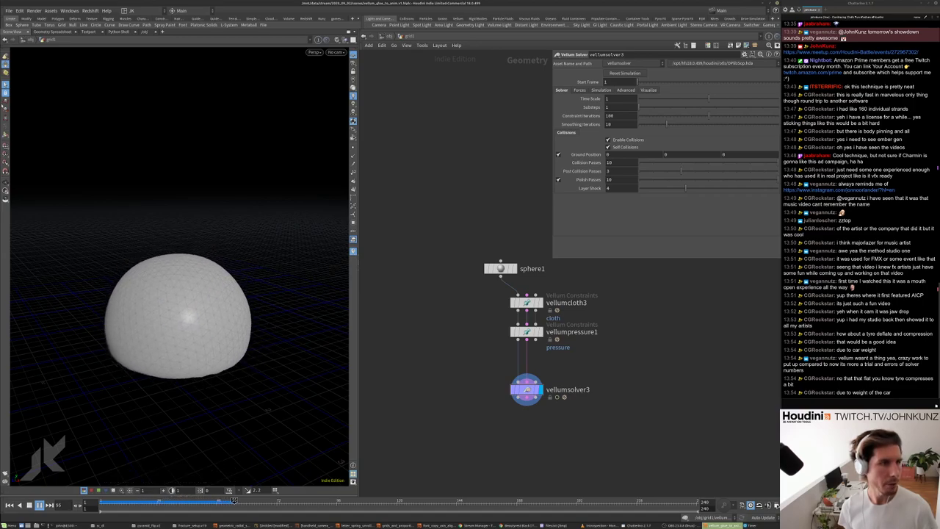
key("Up")
left_click(6, 134)
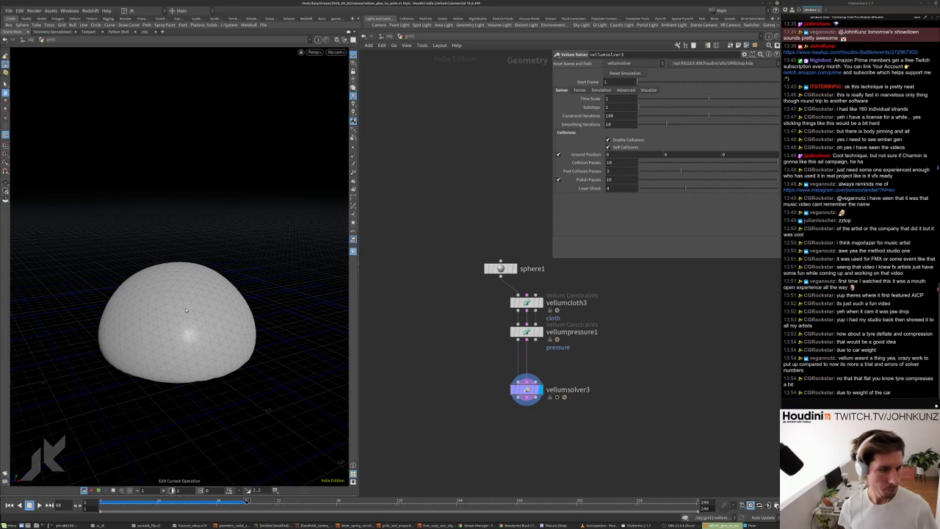
key("ctrl+Up")
key("Up")
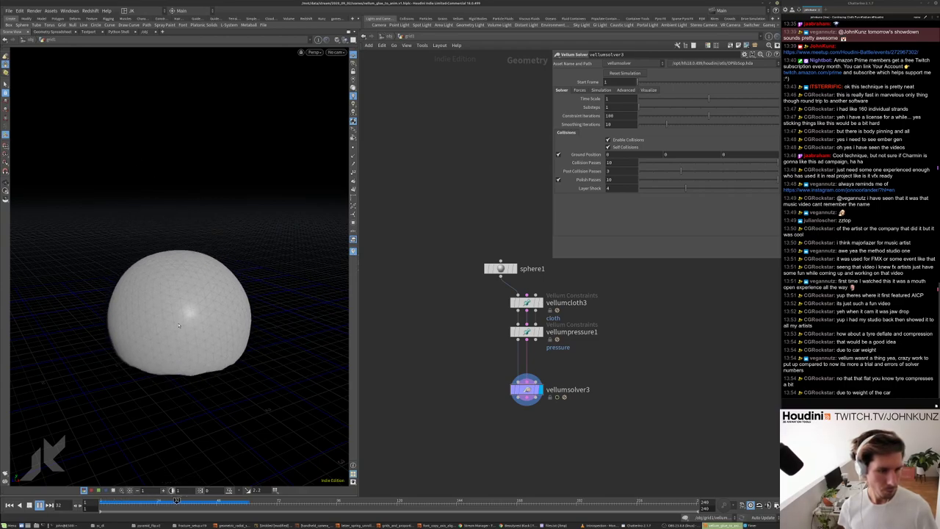
left_click(513, 331)
key("ctrl+Up")
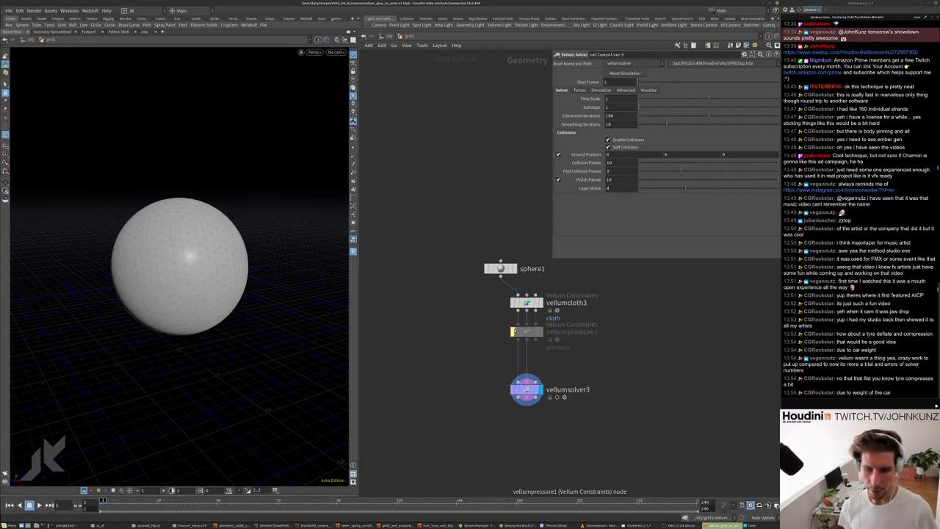
- Play the sim without pressure, align sphere1 and vellumpressure1 in a column, then re-enable pressure and replay
key("Up")
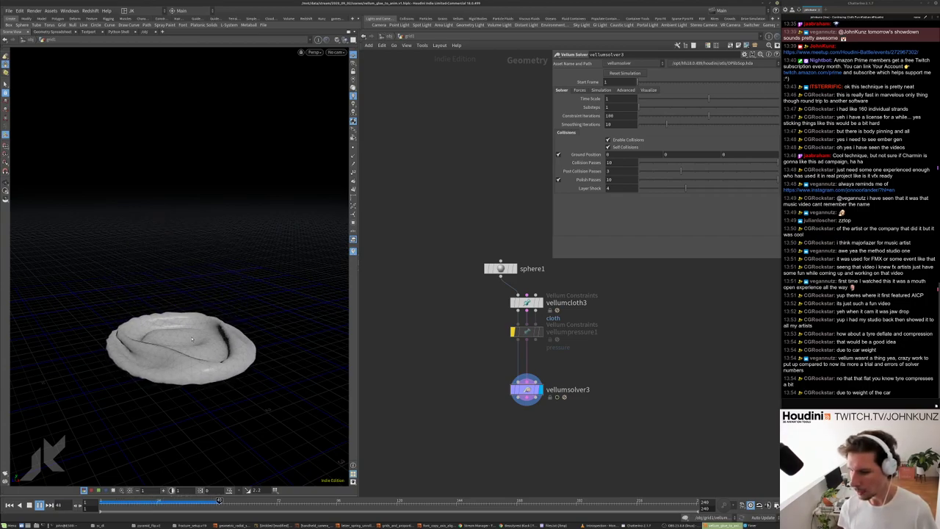
key("ctrl+Up")
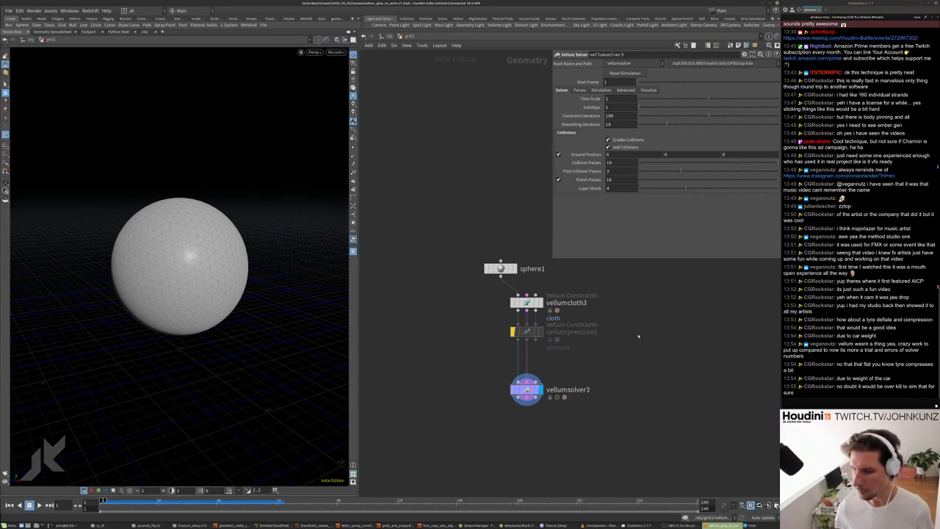
middle_click_drag(639, 336, 649, 399)
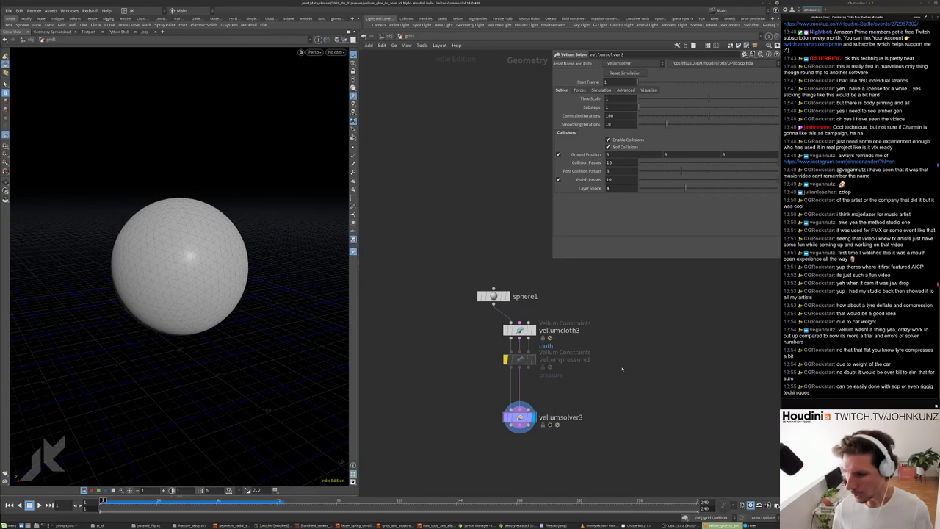
left_click_drag(514, 359, 514, 365)
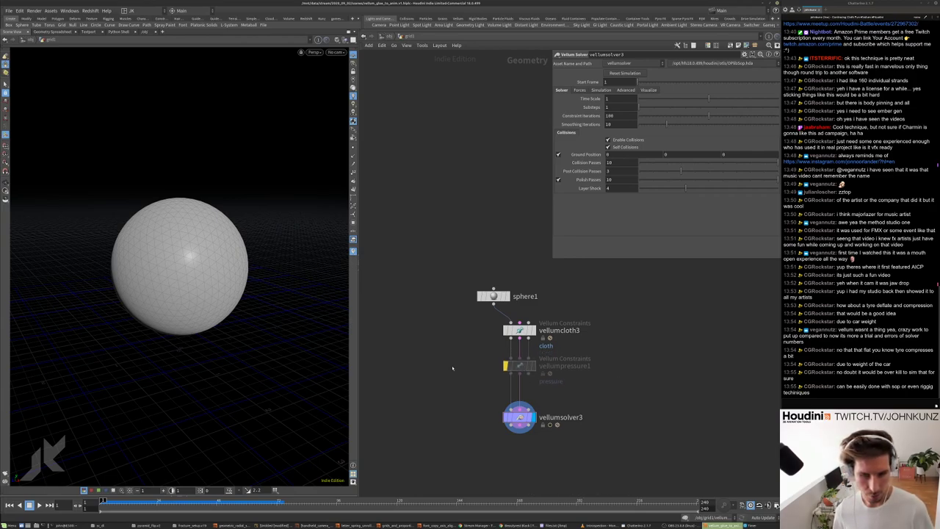
left_click_drag(494, 295, 520, 276)
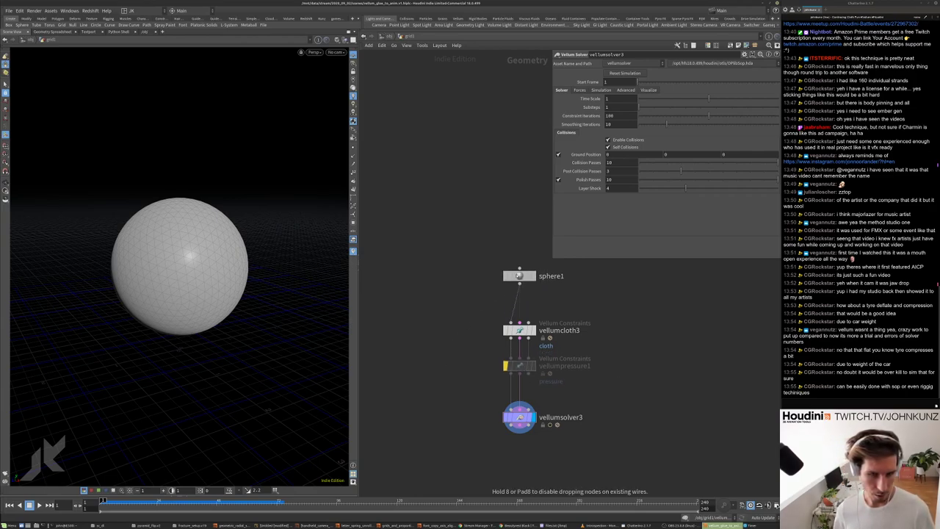
left_click(505, 365)
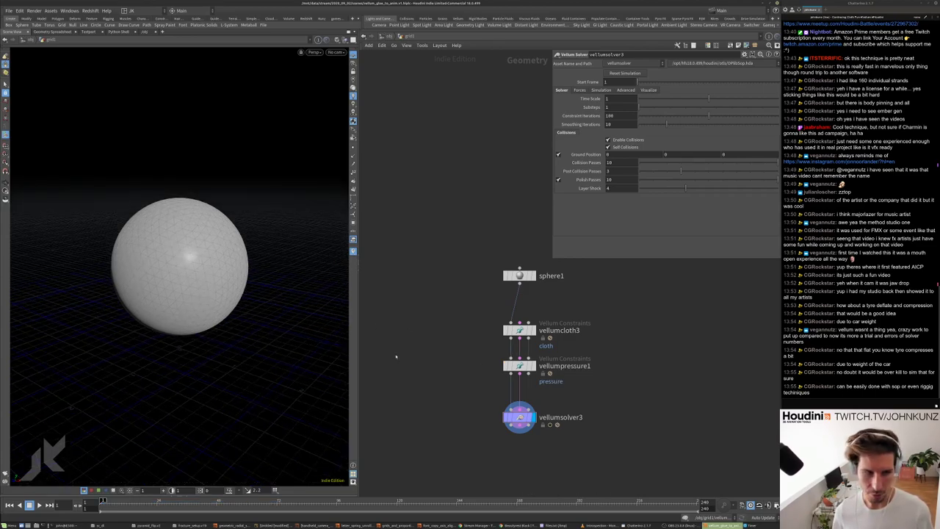
key("Up")
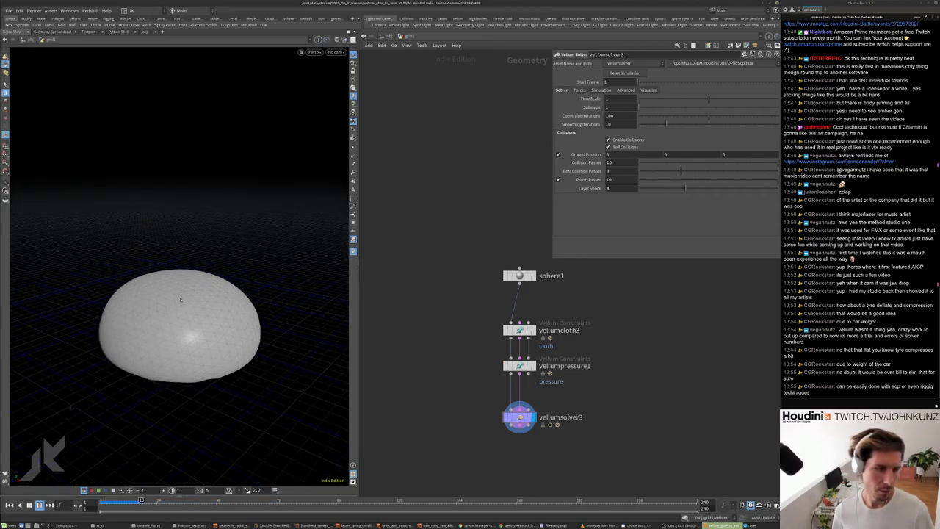
- Set vellumpressure1's Rest Length Scale to 2 and play the inflating sphere
key("ctrl+Up")
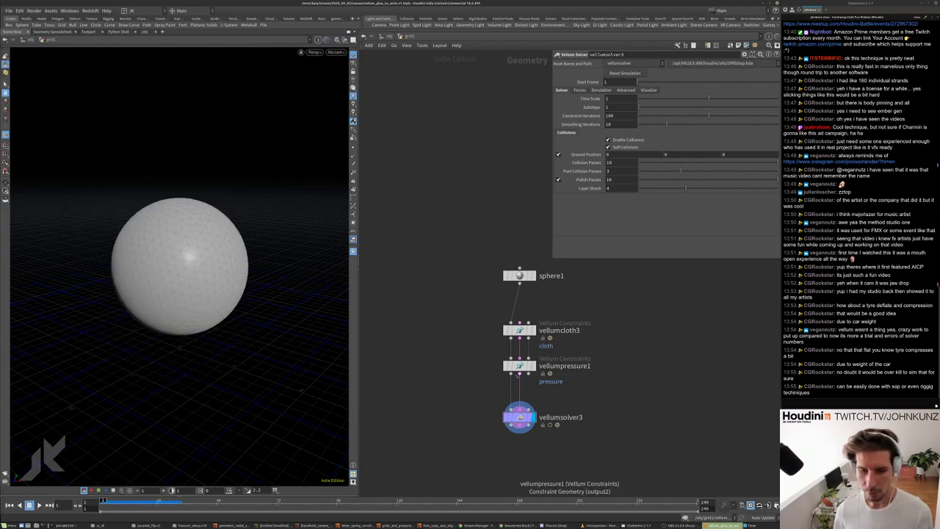
left_click(520, 366)
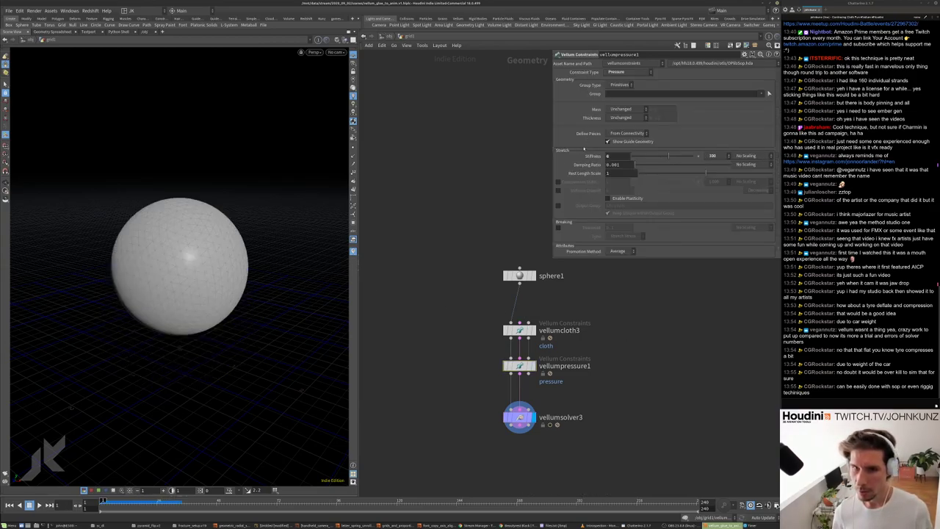
left_click(619, 172)
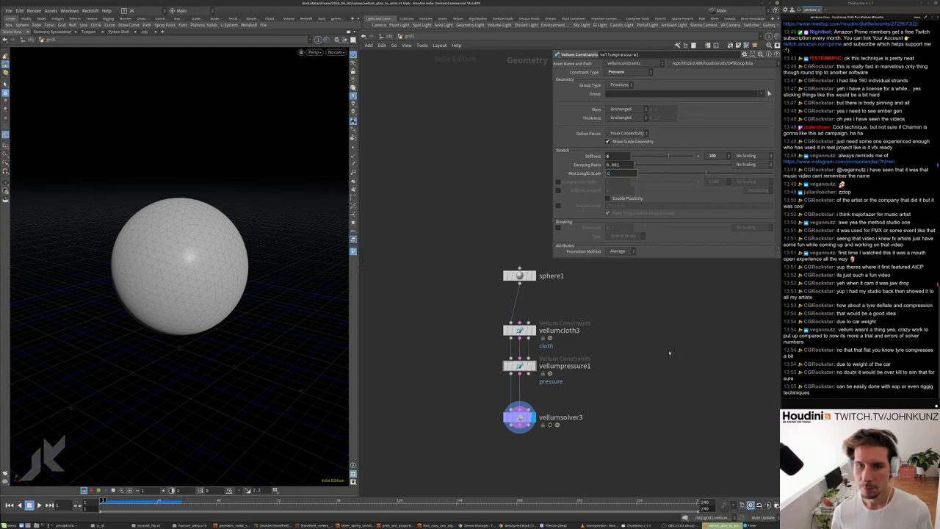
type("2")
key("Return")
key("Up")
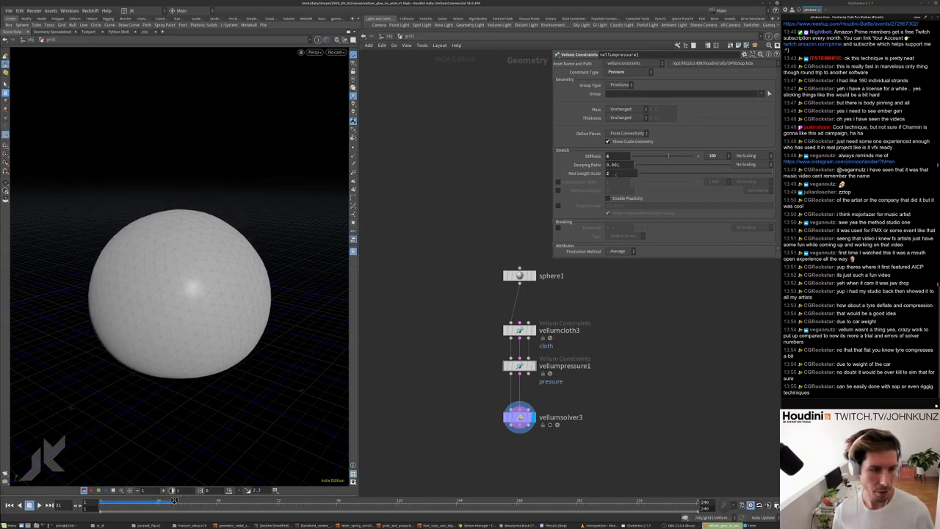
- Try Rest Length Scale 5, return it to 1, then pan the network and open the node list
left_click(620, 173)
type("5")
key("Return")
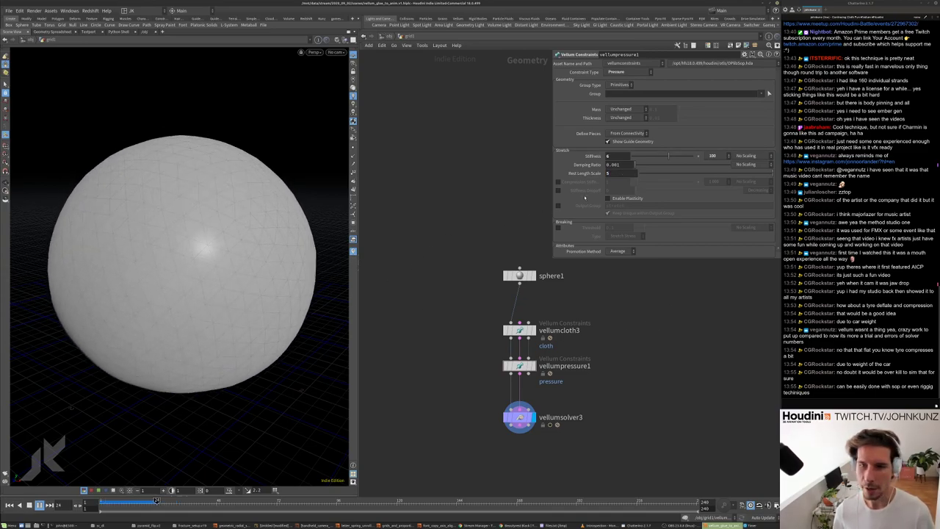
left_click(620, 173)
type("1")
key("Return")
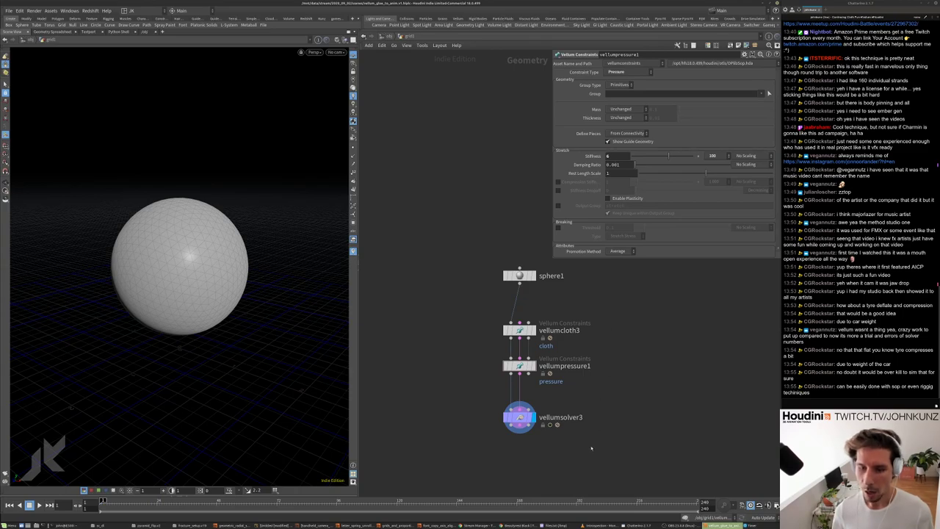
middle_click_drag(617, 374, 564, 329)
middle_click_drag(641, 345, 561, 317)
key("Tab")
- Add an unconnected Vellum Weld Points node (vellumweld1) to the network
type("we")
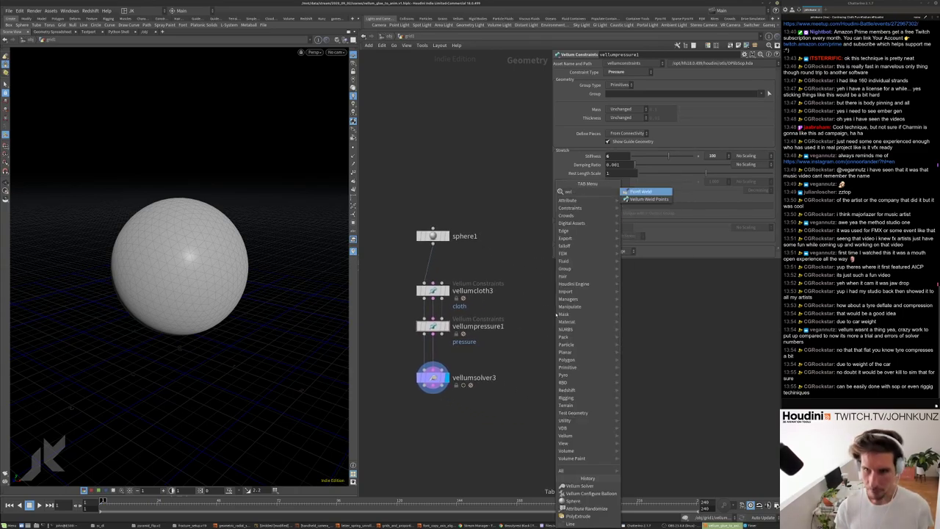
type("l")
key("Down")
key("Return")
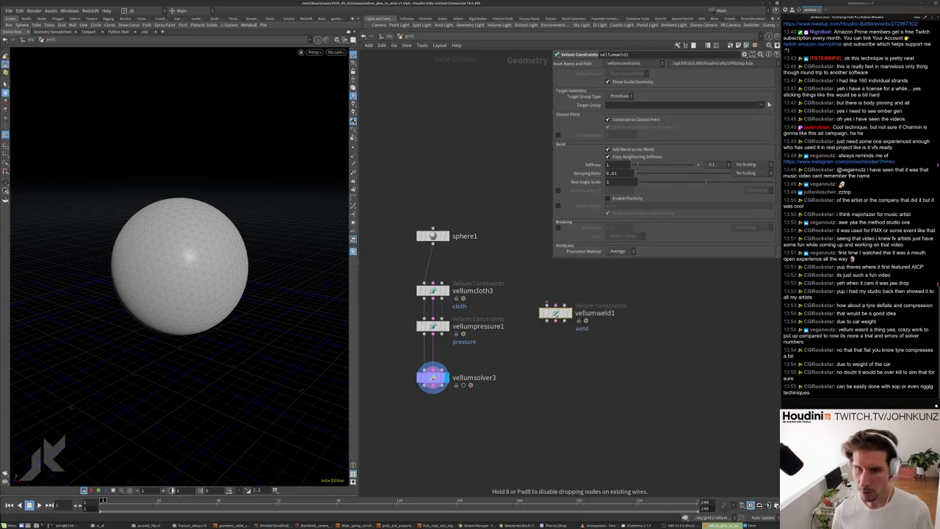
left_click(558, 315)
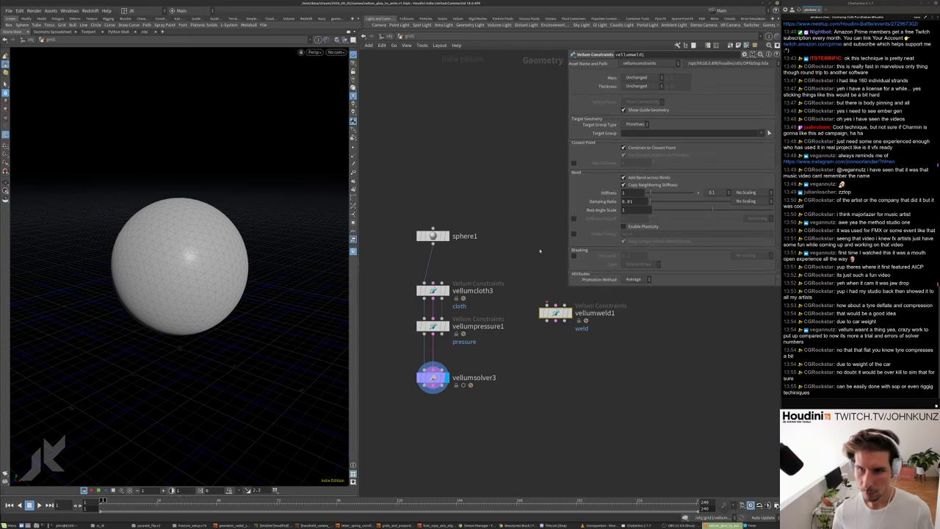
key("h")
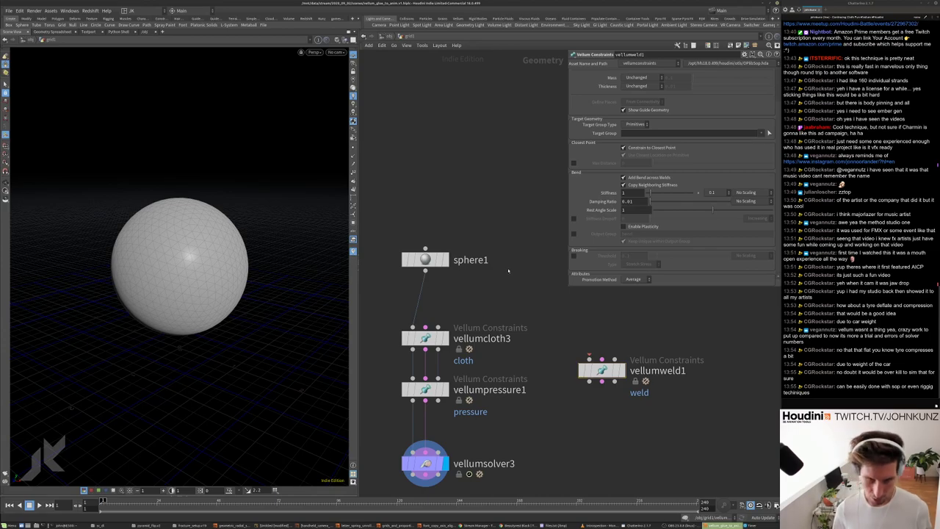
- Insert a Clip node between sphere1 and vellumcloth3 and display its result
key("Tab")
type("cl")
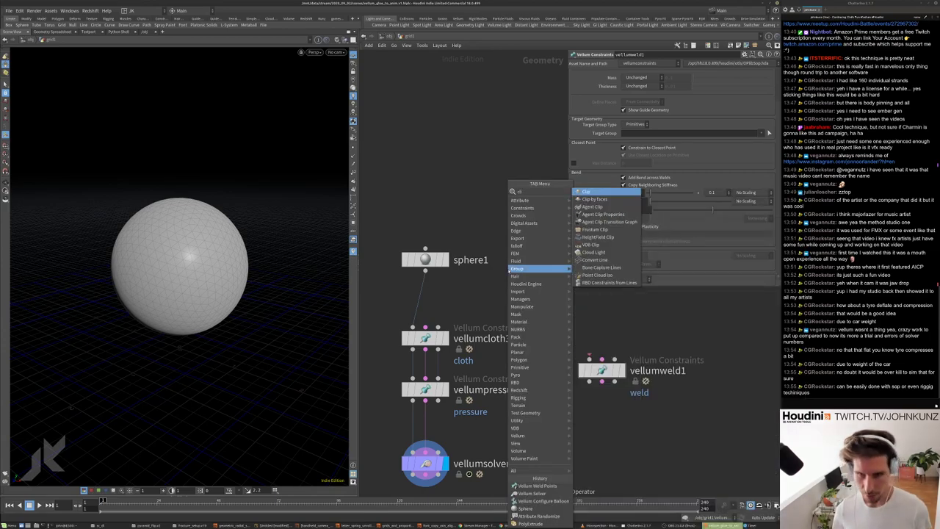
left_click(596, 199)
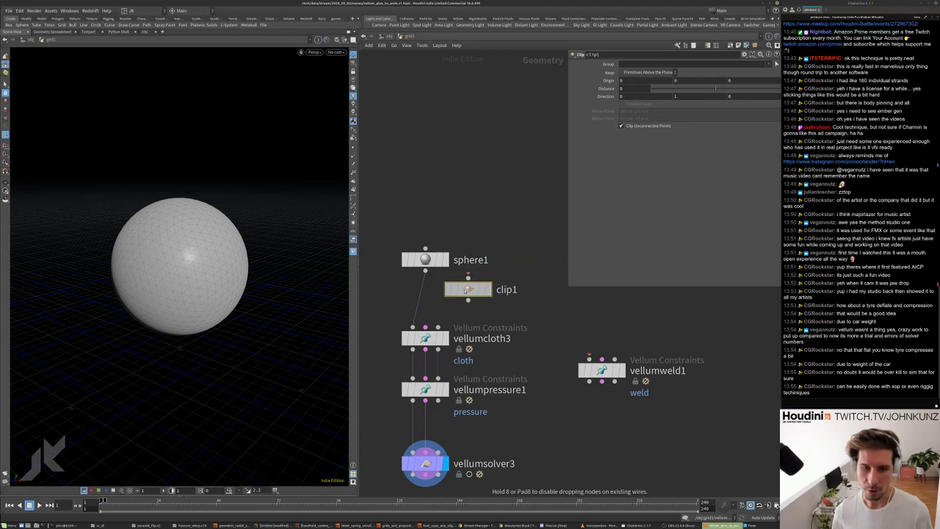
left_click_drag(433, 297, 473, 298)
left_click(492, 297)
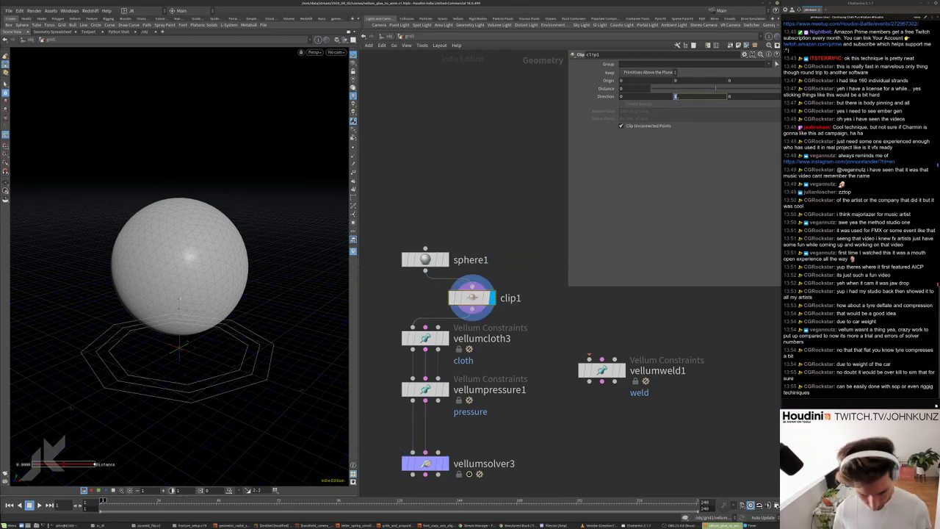
- Set clip1's Direction to 1 0 0 and Keep to All Primitives
left_click(676, 96)
type("0")
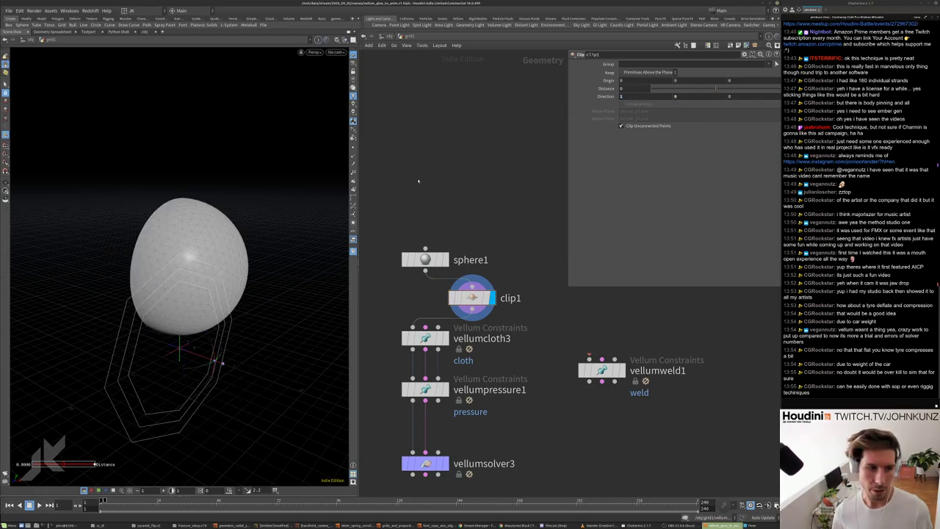
left_click(621, 96)
type("1")
key("Return")
left_click_drag(248, 252, 295, 245)
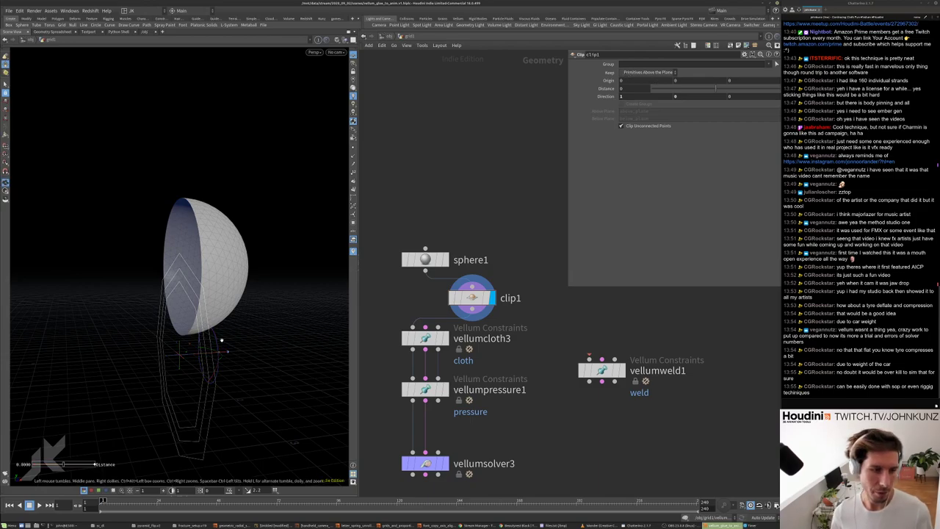
left_click_drag(338, 345, 226, 362)
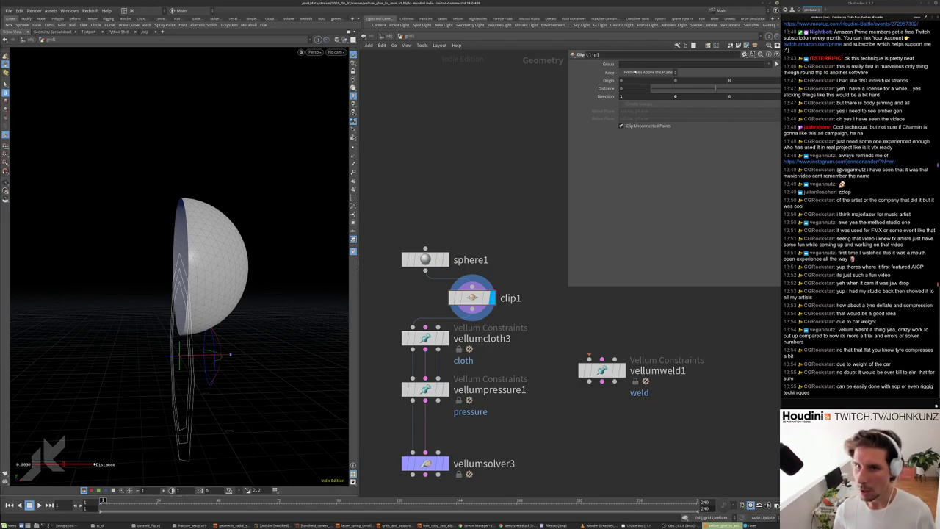
left_click(635, 72)
left_click(647, 88)
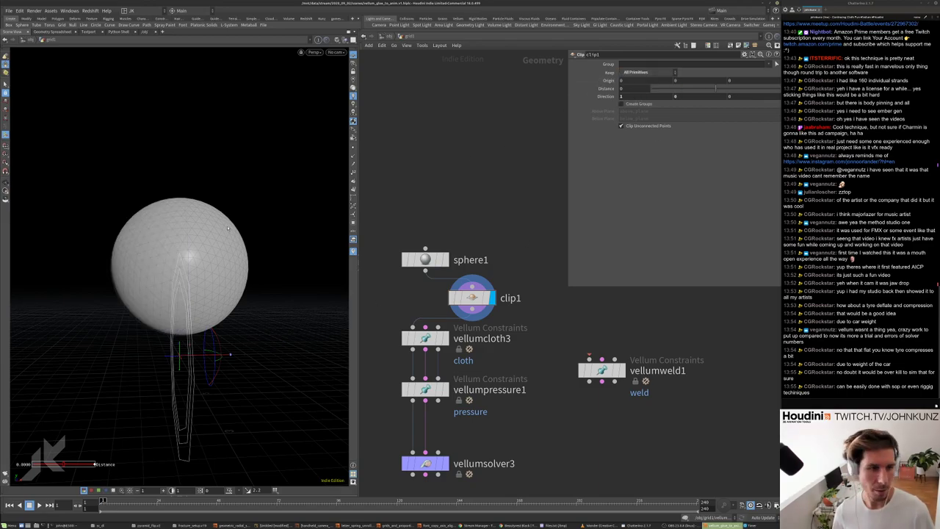
right_click_drag(228, 229, 300, 207)
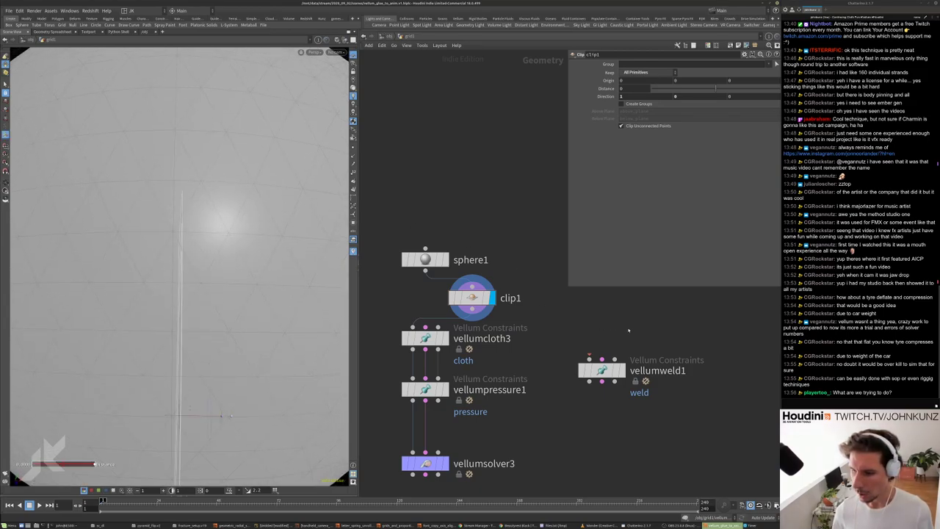
scroll(629, 329, "down", 2)
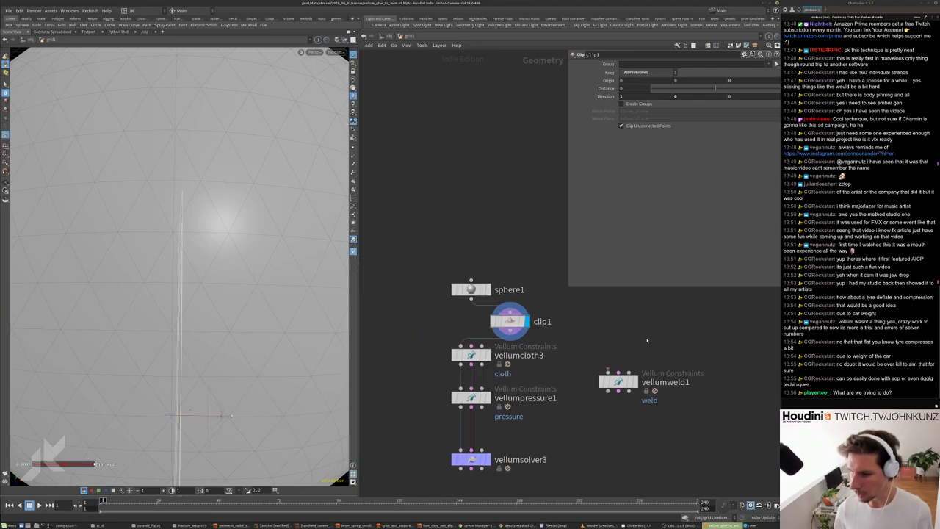
key("Tab")
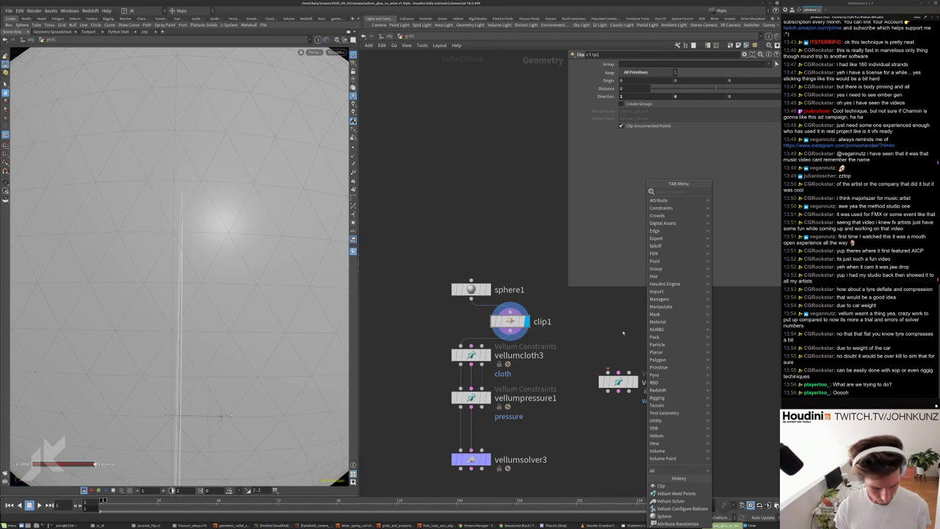
- Add an Assemble node fed by clip1 and move vellumweld1 out of the way
type("assemble")
key("Return")
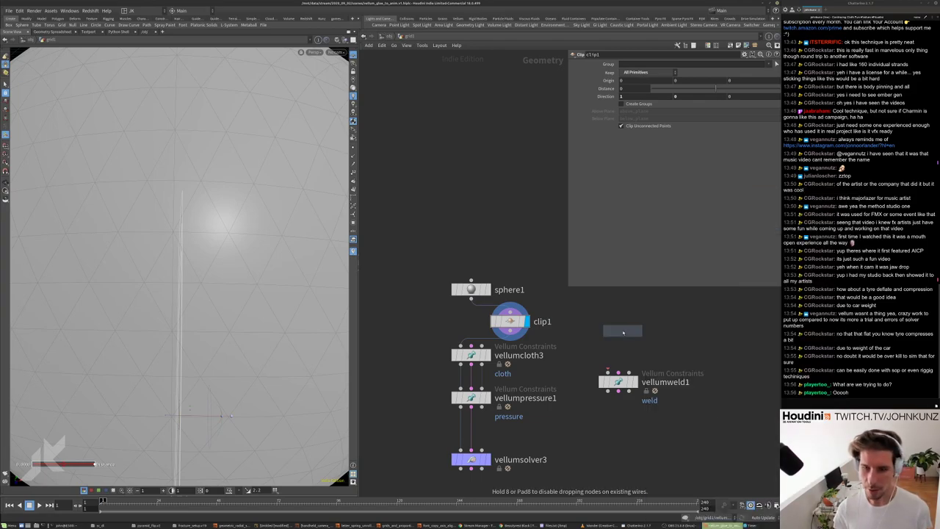
left_click(621, 325)
left_click_drag(621, 318, 510, 327)
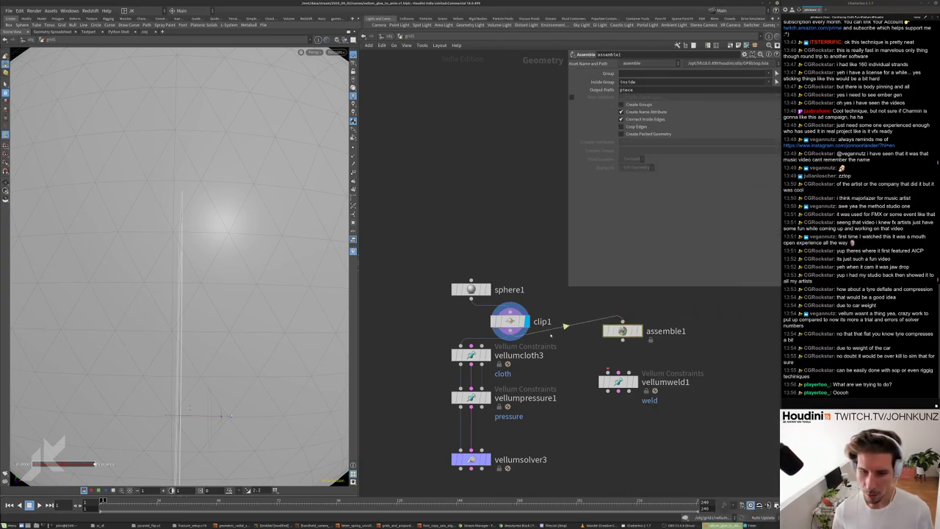
scroll(636, 366, "up", 2)
left_click_drag(613, 384, 617, 415)
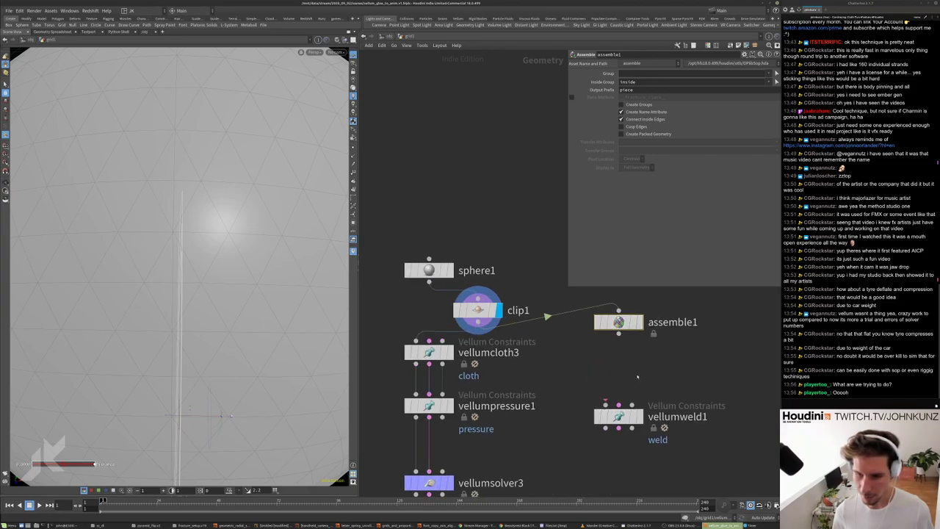
- Add Attribute Randomize below assemble1 and enable Create Packed Geometry on assemble1
key("Tab")
mouse_move(644, 375)
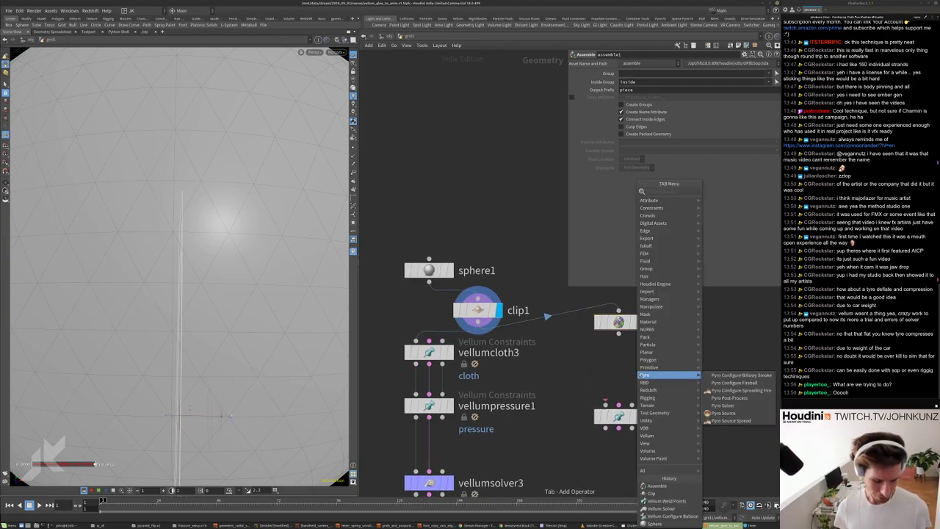
type("rand")
left_click(737, 192)
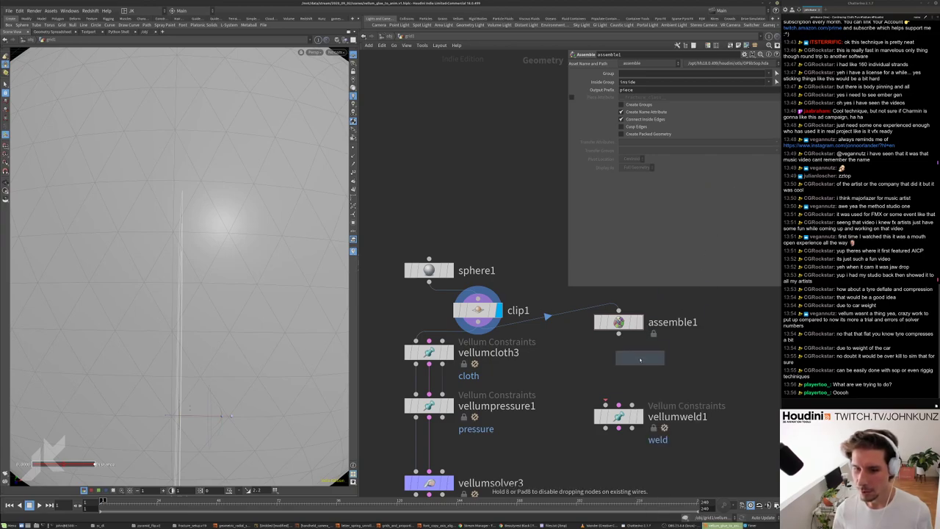
left_click(635, 360)
left_click(639, 322)
left_click(619, 322)
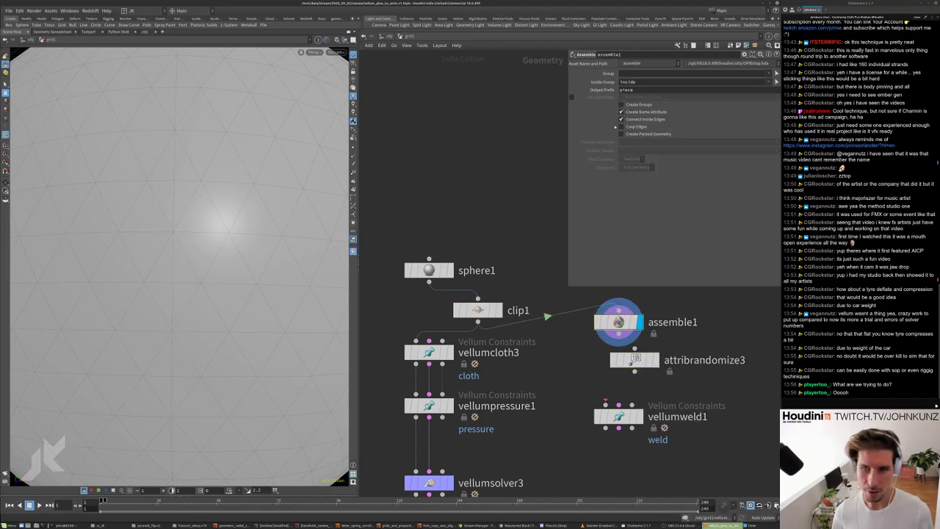
left_click(638, 136)
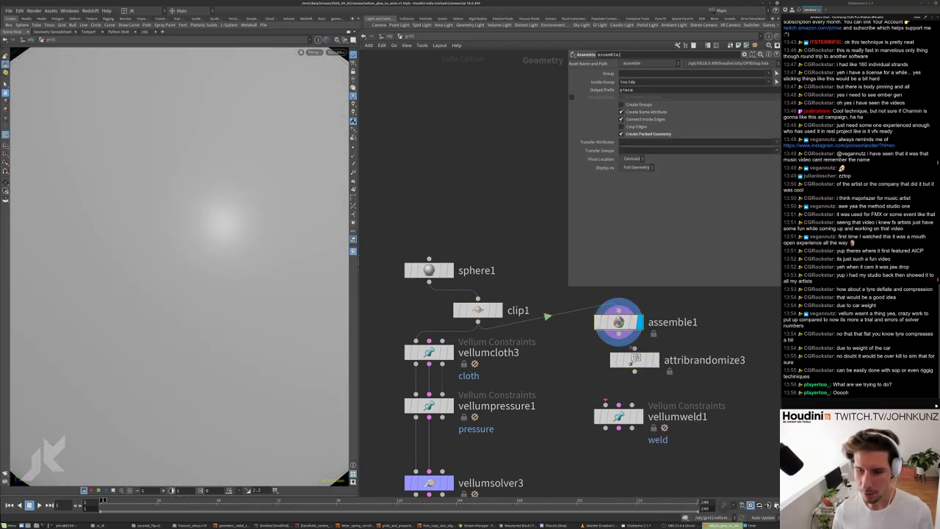
- Make attribrandomize3 randomize colour per primitive with Global Seed 3.23
left_click(635, 360)
left_click(656, 360)
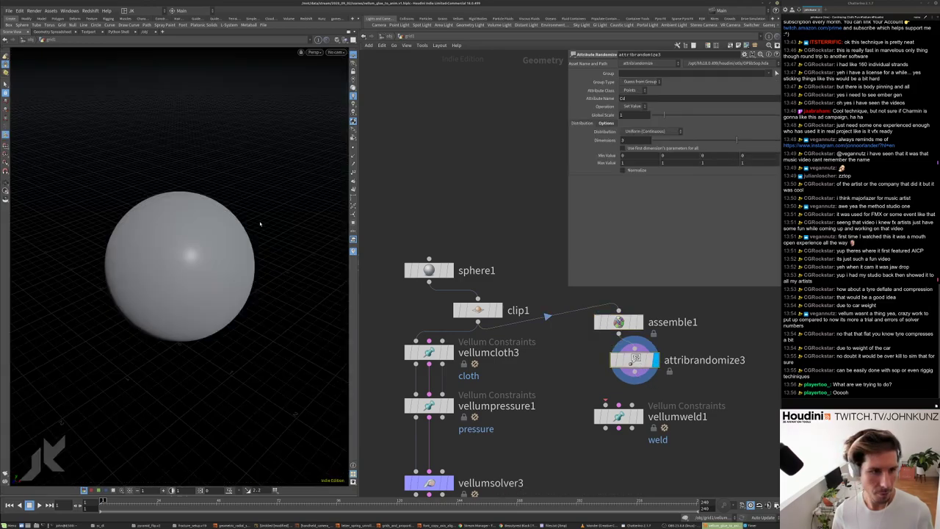
left_click(618, 321)
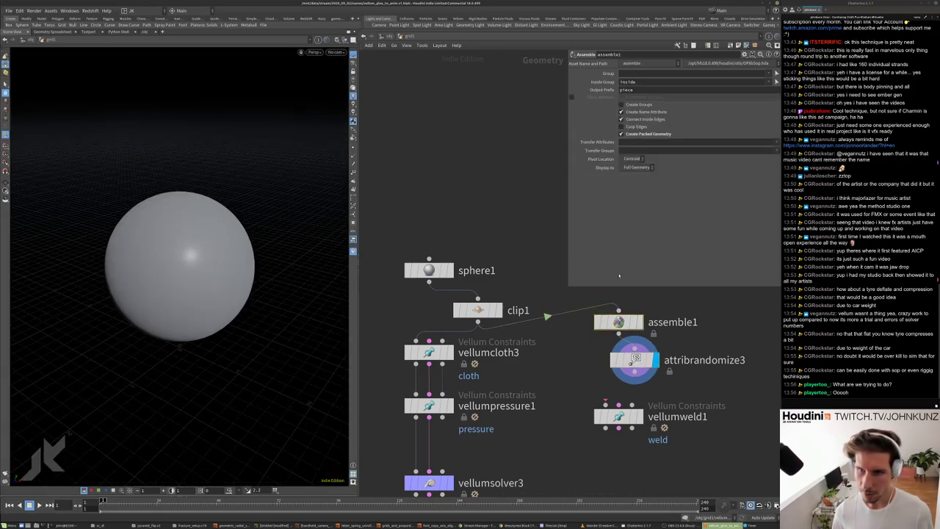
left_click(635, 358)
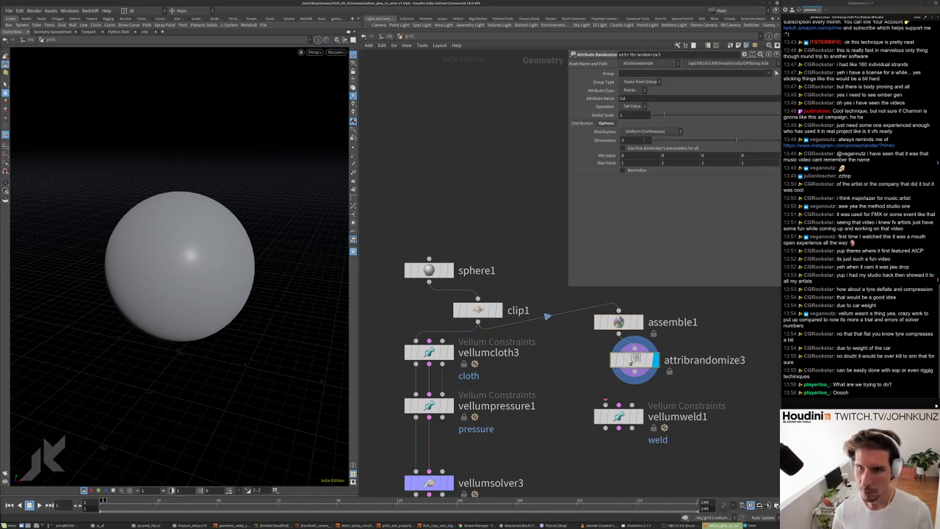
left_click(634, 90)
left_click(632, 98)
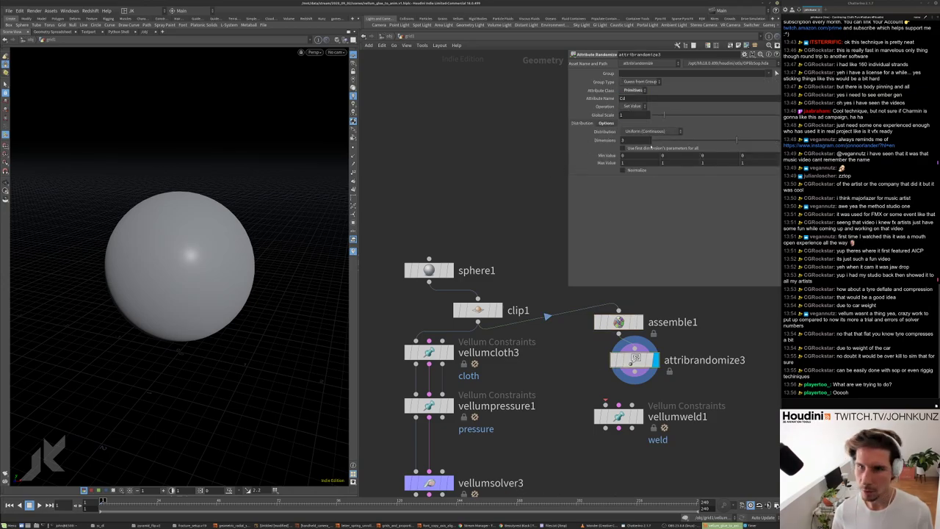
left_click(607, 123)
left_click_drag(664, 147, 672, 147)
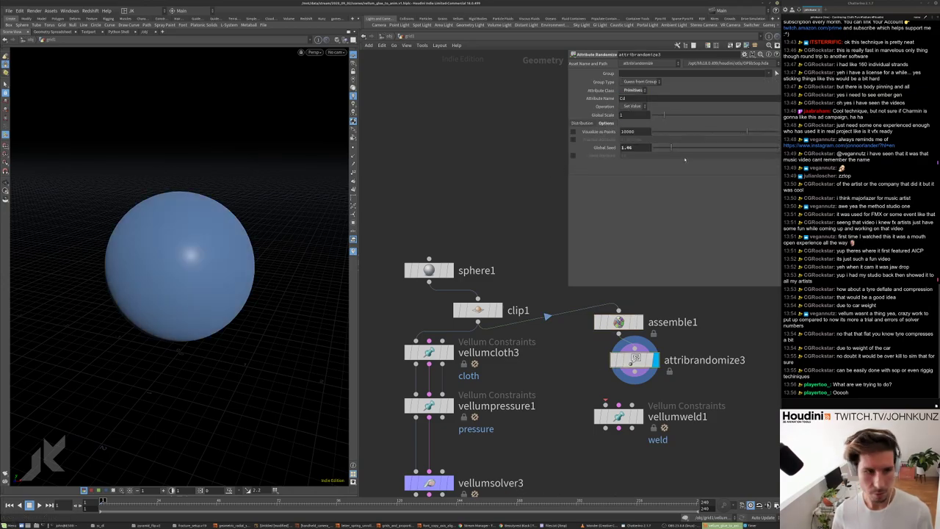
left_click(693, 150)
- Bypass assemble1 and display clip1's result
middle_click(619, 322)
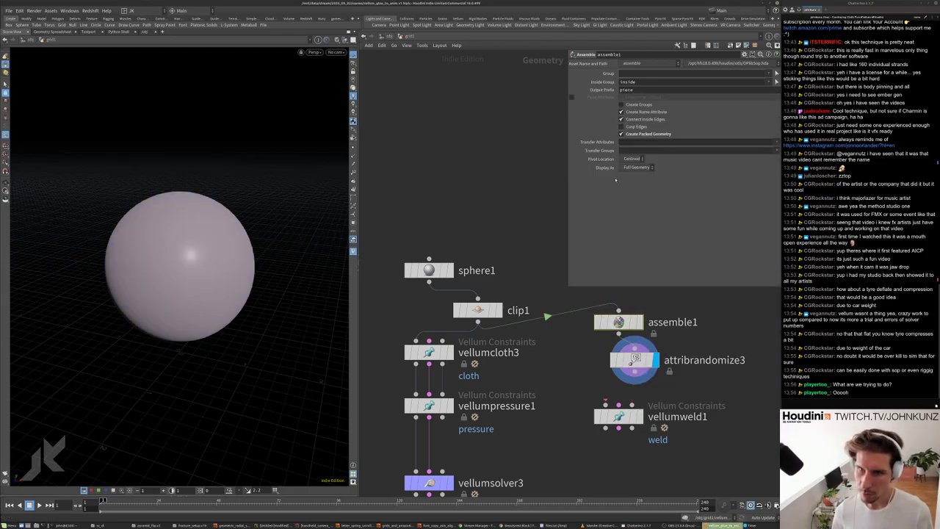
left_click(598, 322)
left_click(500, 310)
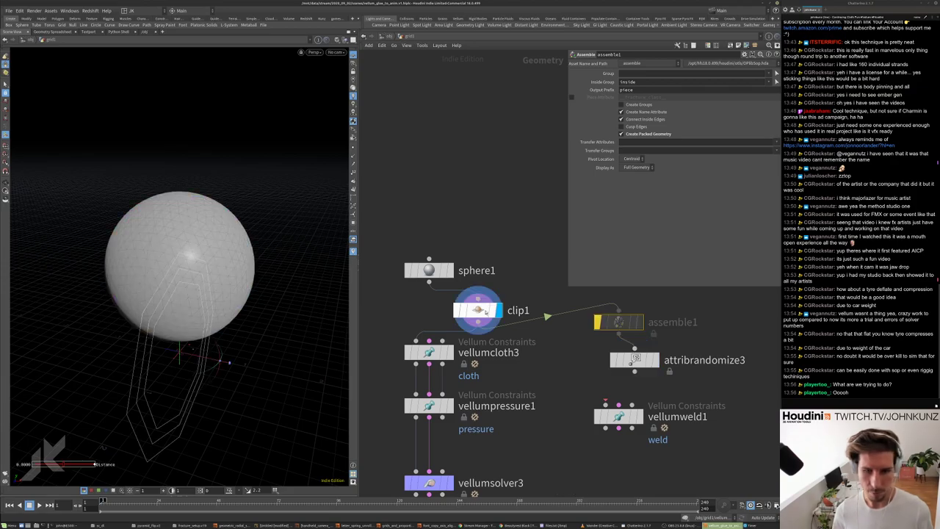
scroll(150, 261, "up", 5)
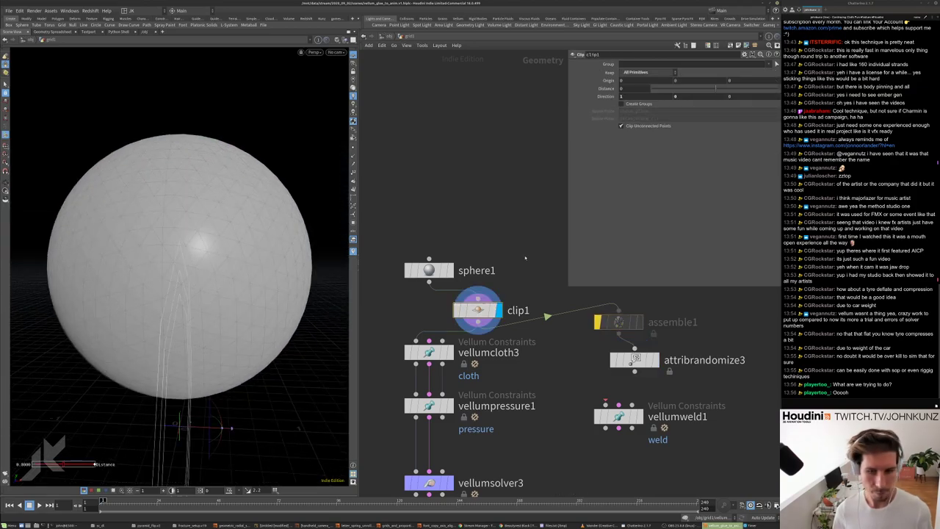
- Add a Connectivity node (connectivity2) after clip1 and display it
middle_click_drag(540, 265, 521, 244)
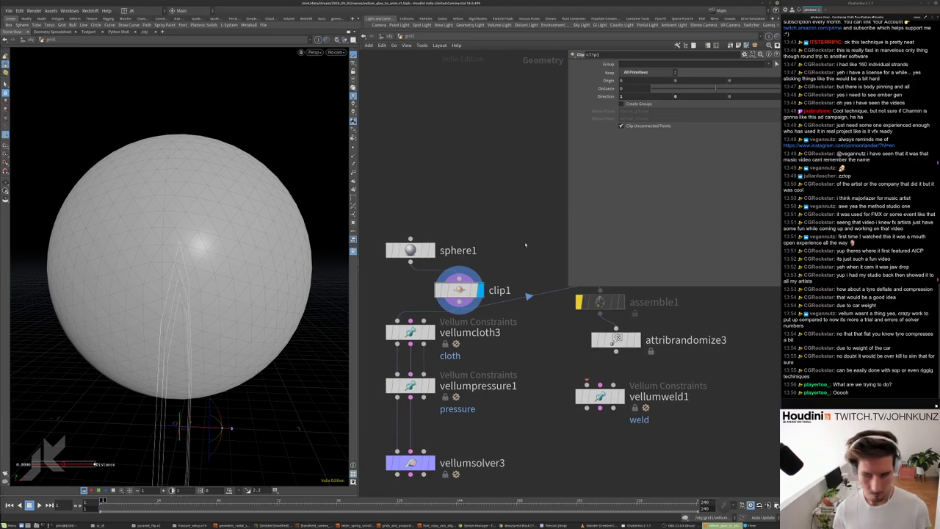
key("Tab")
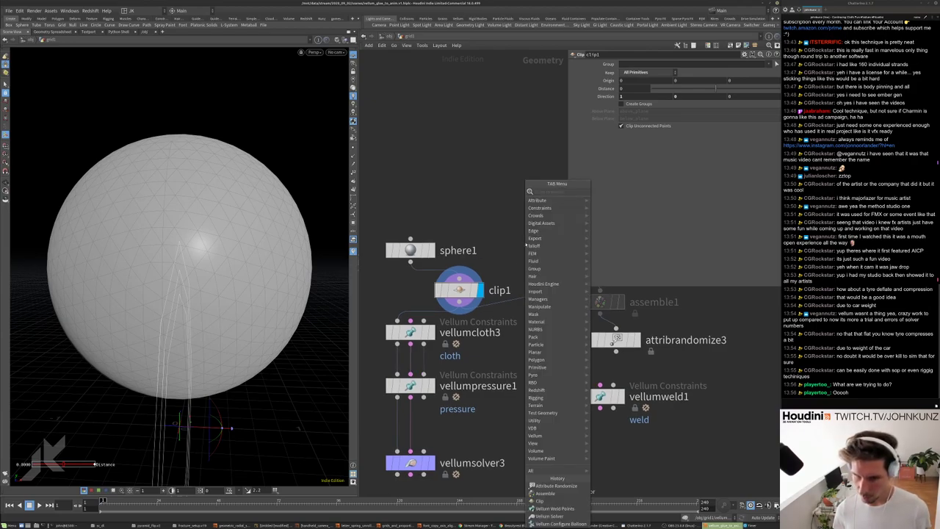
key("Escape")
key("Tab")
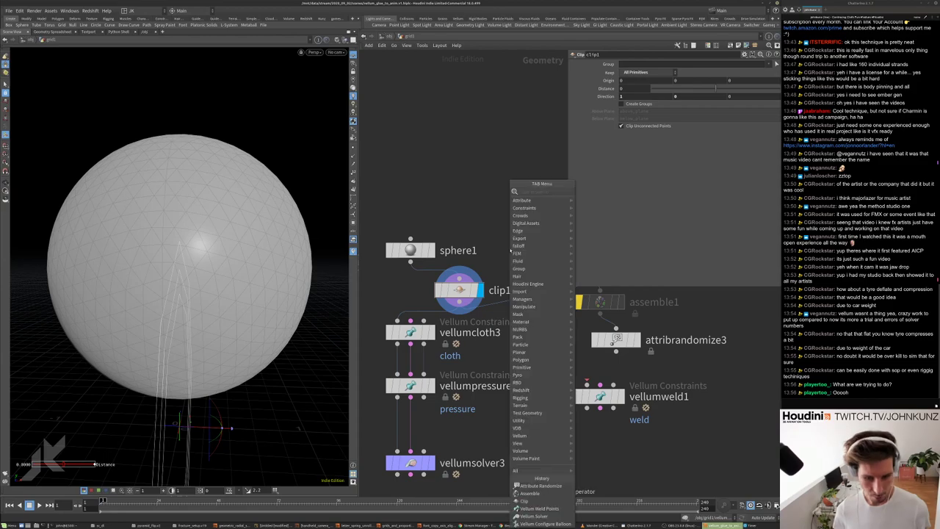
type("con")
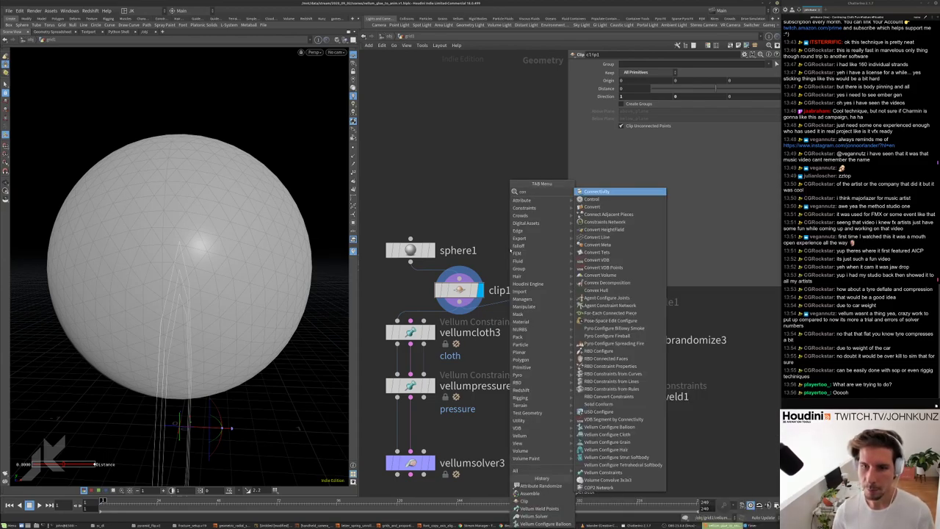
key("Return")
left_click(546, 233)
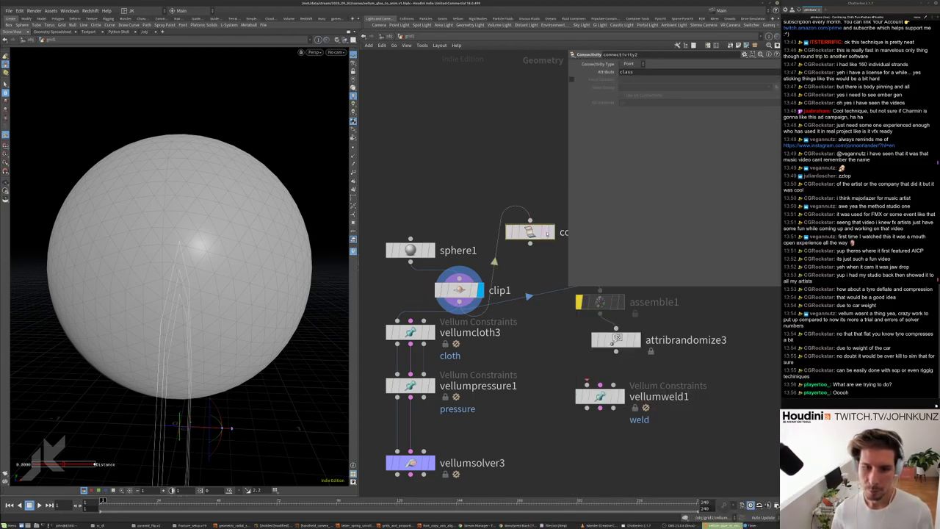
left_click(551, 232)
- Delete assemble1 and attribrandomize3 and add a color1 node in their place
left_click_drag(687, 368, 581, 294)
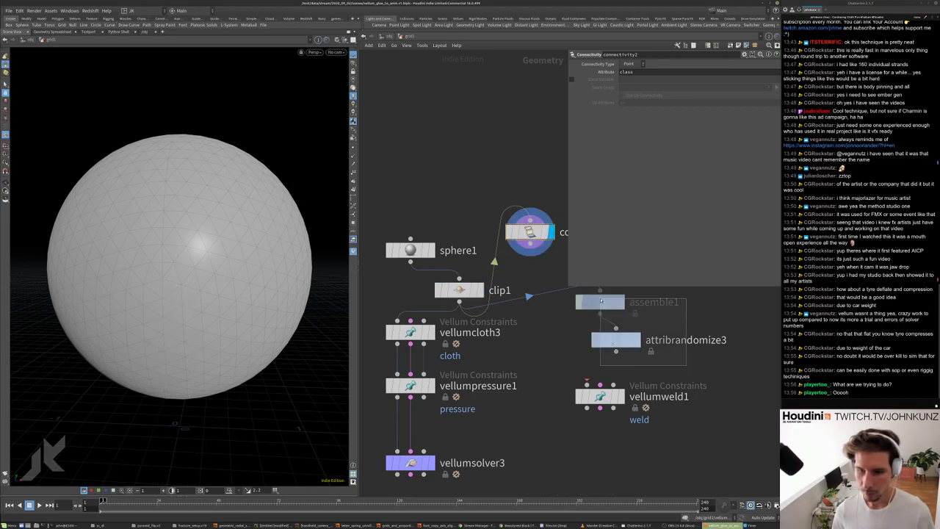
key("Delete")
key("Tab")
type("color")
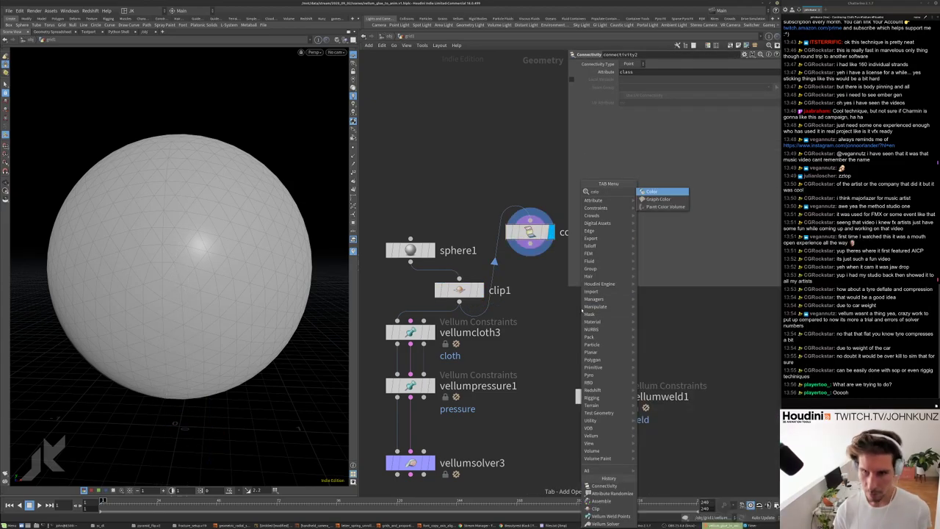
key("Return")
left_click(580, 309)
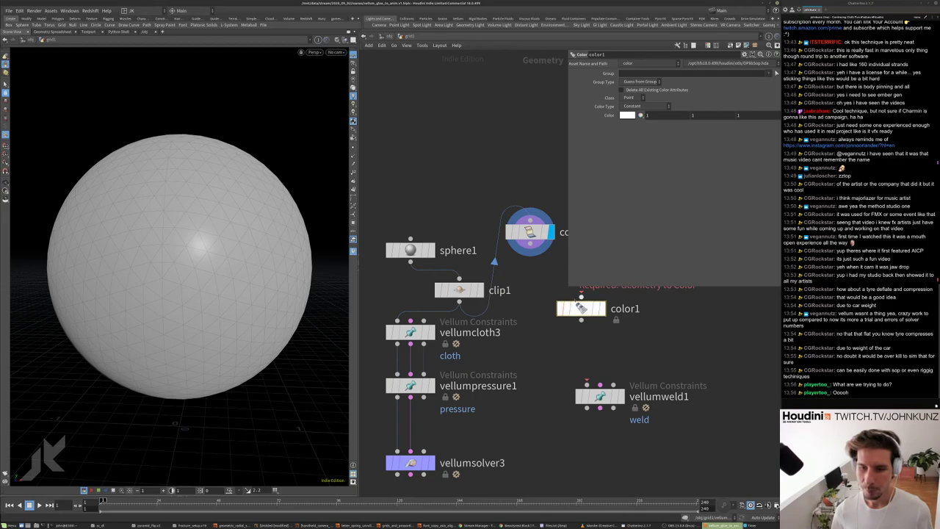
left_click(602, 309)
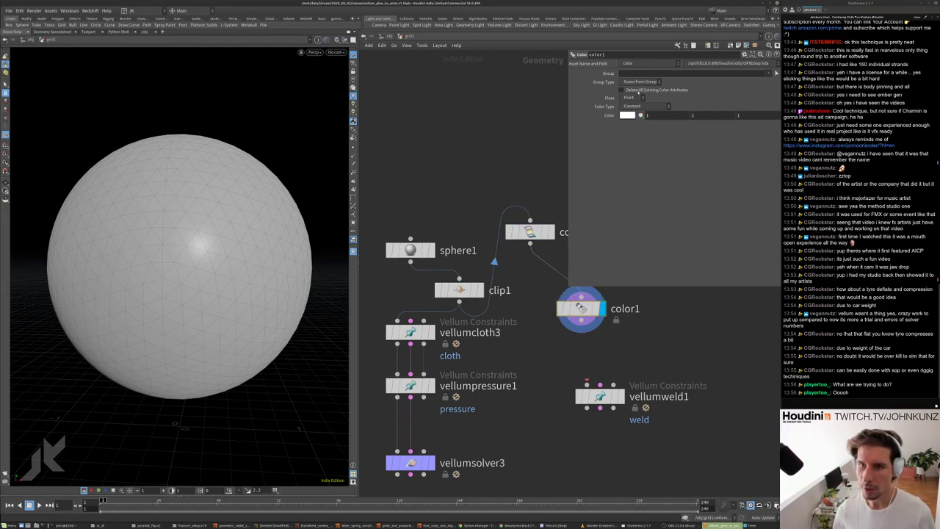
- Set color1 to Random from Attribute using 'class', with seed 1.93
left_click(630, 97)
left_click(628, 120)
left_click(634, 106)
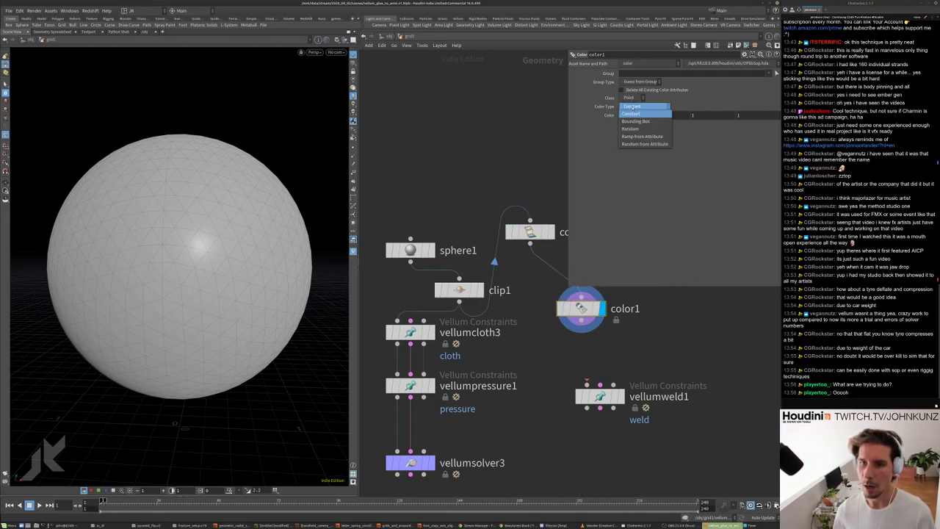
left_click(635, 114)
left_click(647, 106)
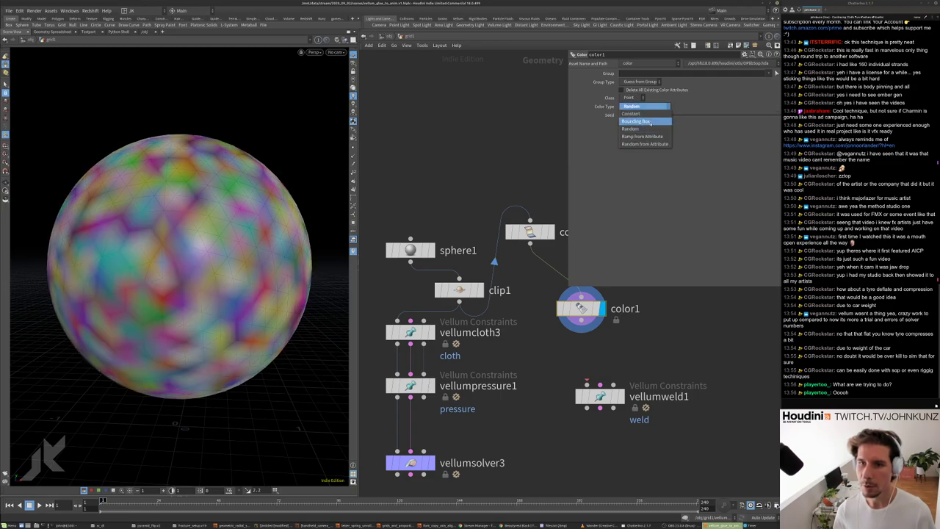
left_click(643, 136)
left_click(777, 116)
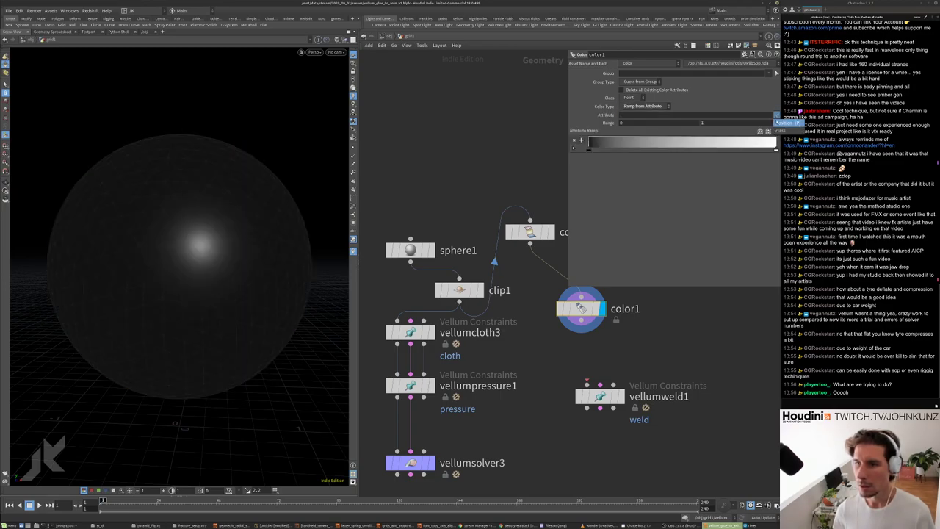
left_click(786, 126)
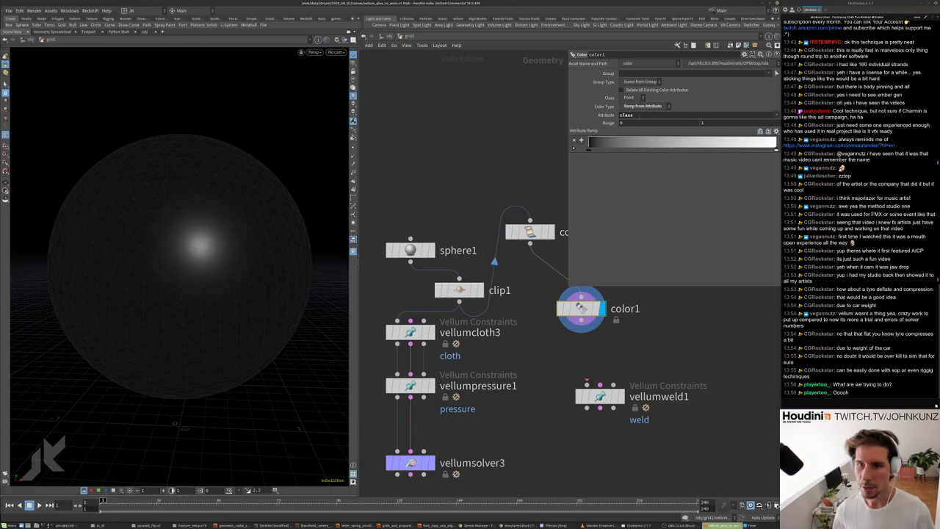
left_click(651, 107)
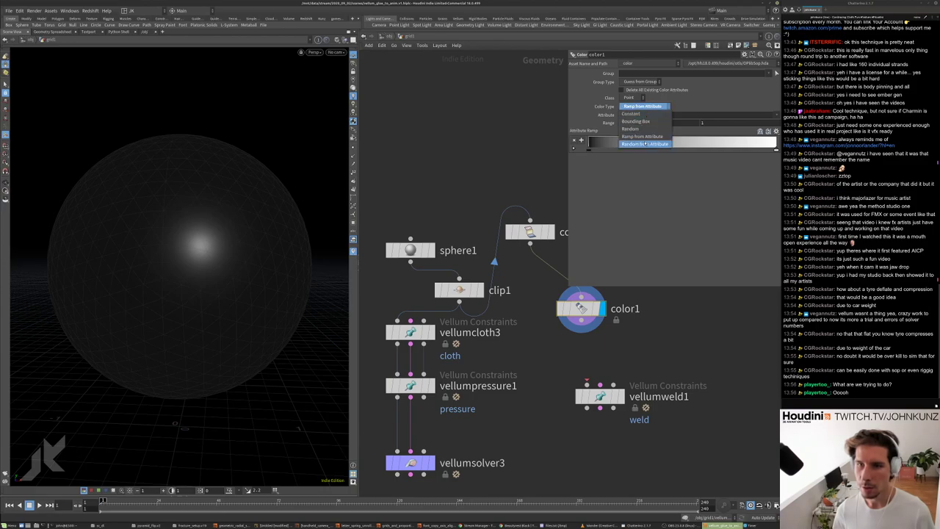
left_click(645, 146)
left_click_drag(660, 115, 677, 116)
- Adjust clip1's distance to test the cut
scroll(245, 152, "up", 5)
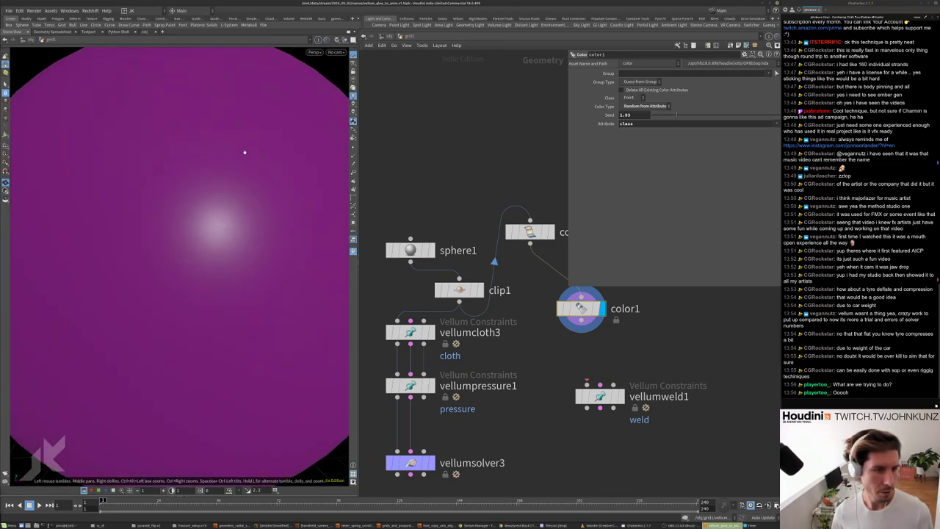
left_click(459, 290)
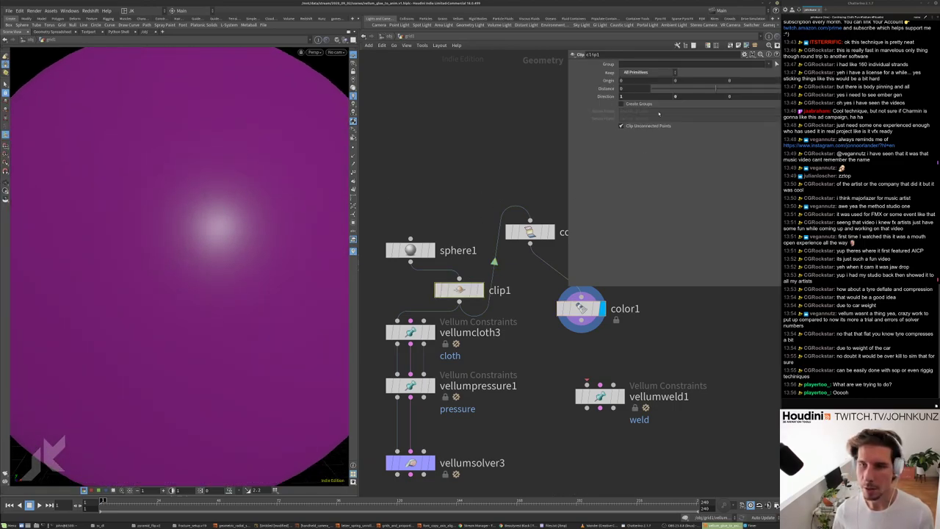
middle_click_drag(643, 88, 745, 114)
- Undo the clip distance change
key("ctrl+z")
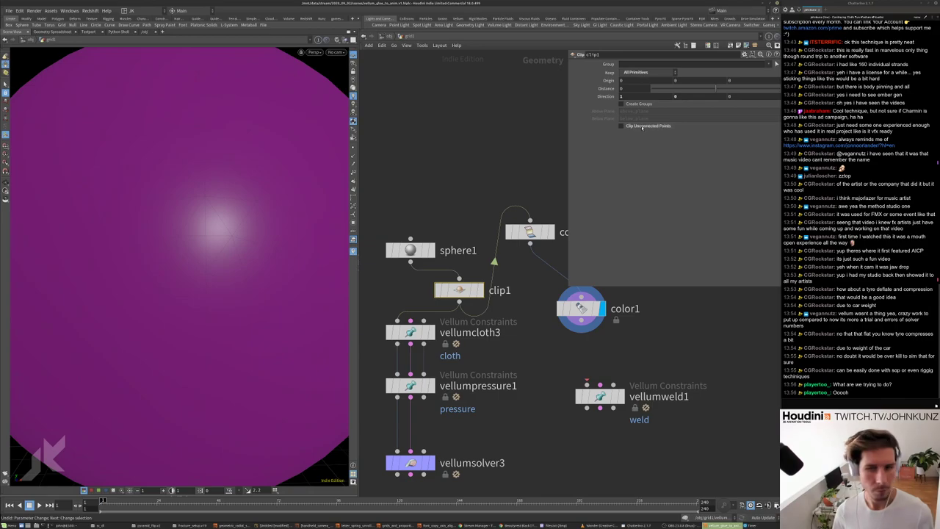
scroll(493, 165, "down", 2)
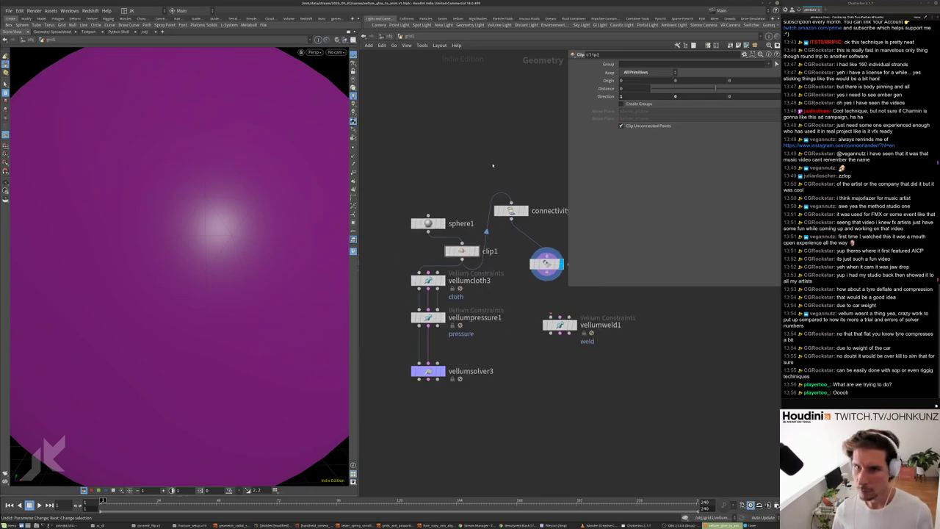
mouse_move(475, 354)
middle_mouse_down()
mouse_move(486, 304)
mouse_move(472, 356)
middle_mouse_up()
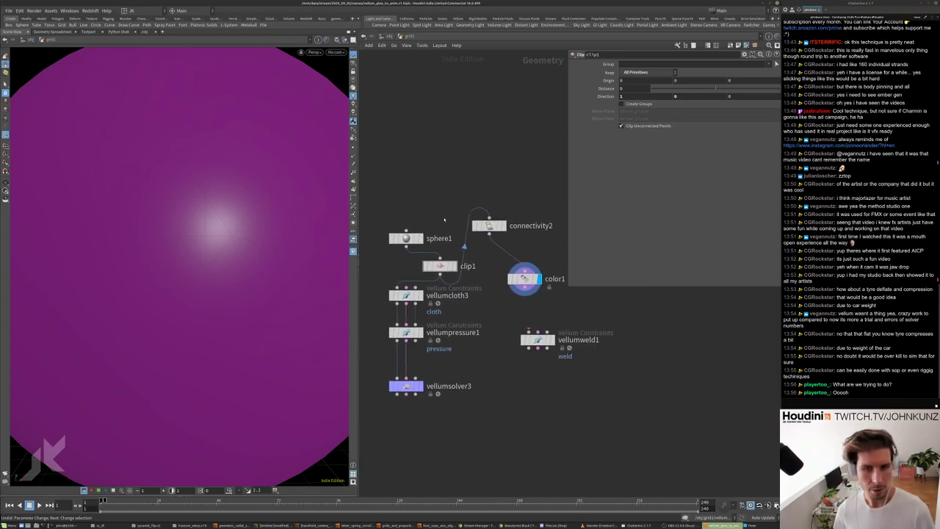
- Insert vellumweld1 between vellumpressure1 and vellumsolver3 and play the simulation
left_click_drag(538, 340, 406, 359)
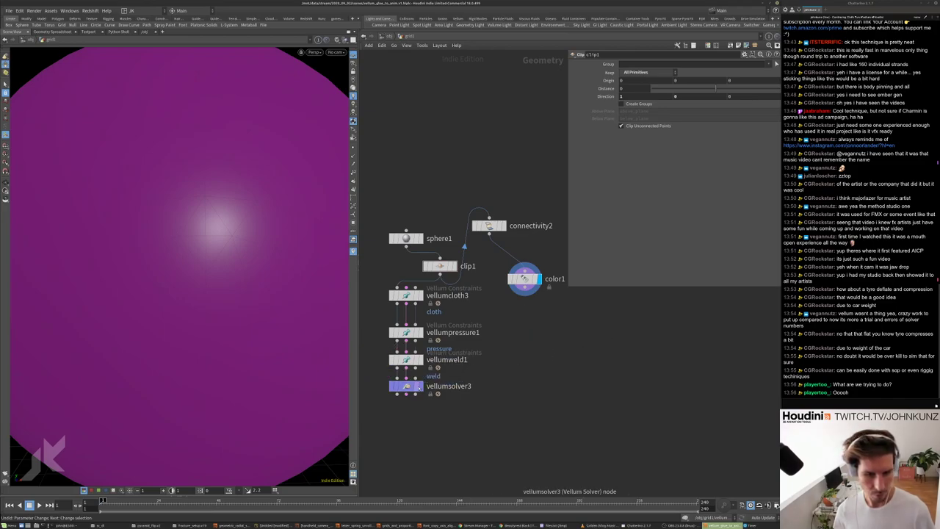
key("r")
scroll(268, 273, "down", 10)
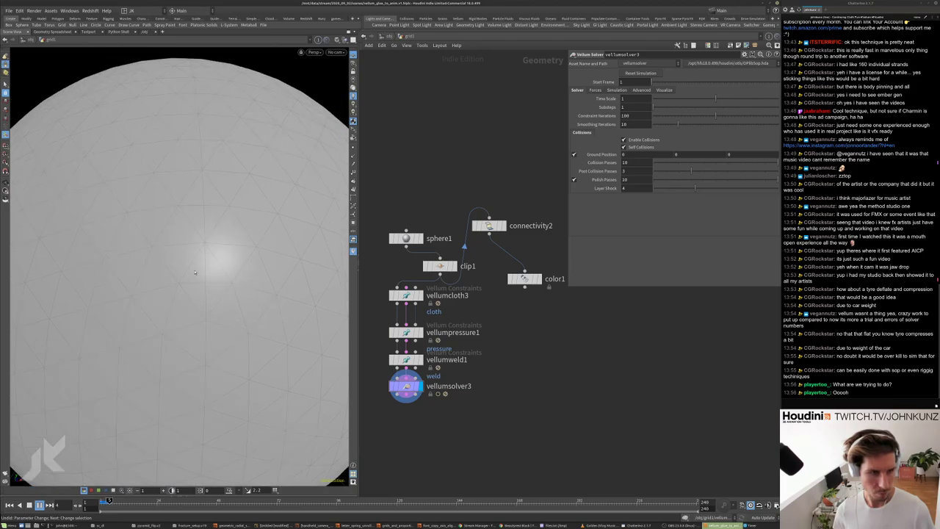
key("Up")
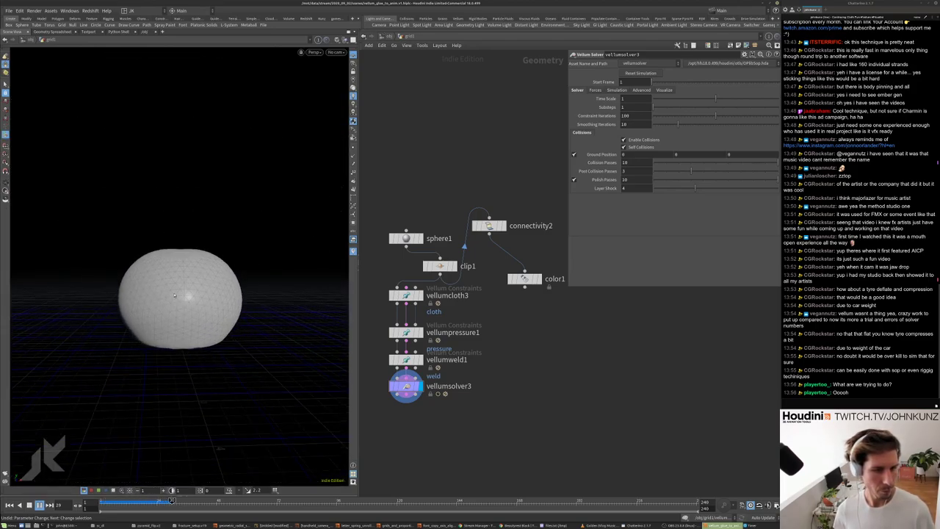
scroll(451, 269, "up", 2)
- Add a Boolean node below sphere1
left_click(436, 265)
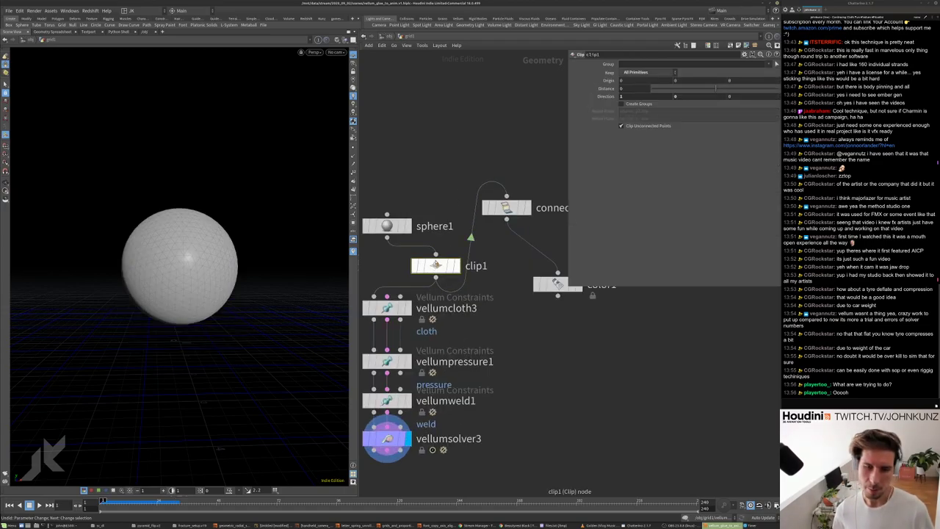
left_click(447, 158)
key("Tab")
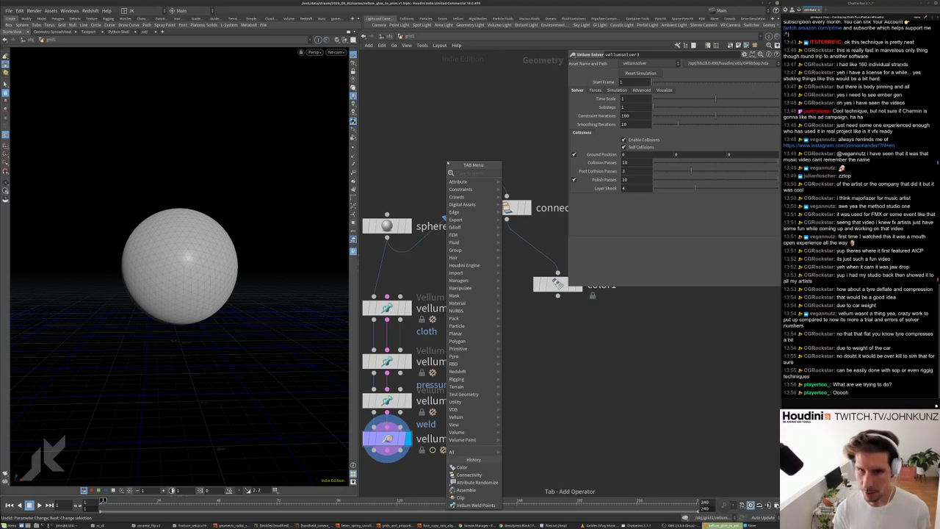
type("bool")
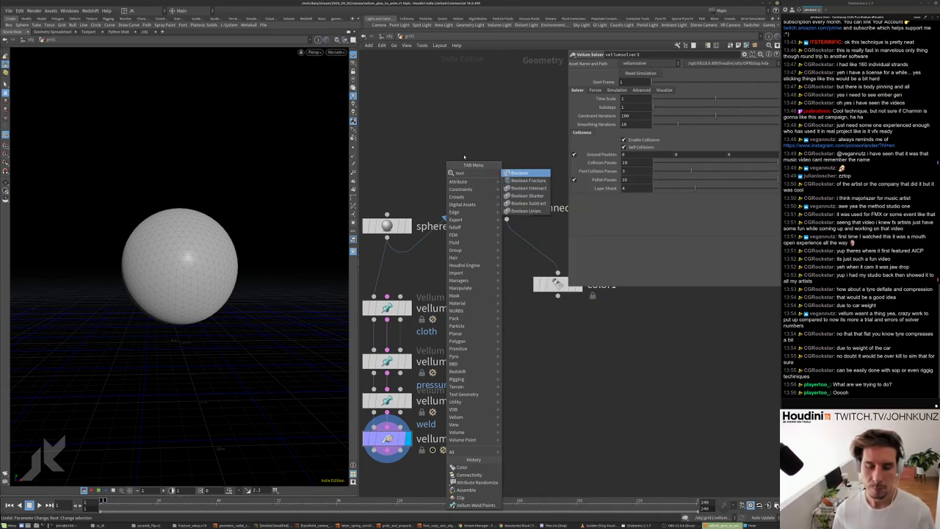
key("Return")
left_click(444, 267)
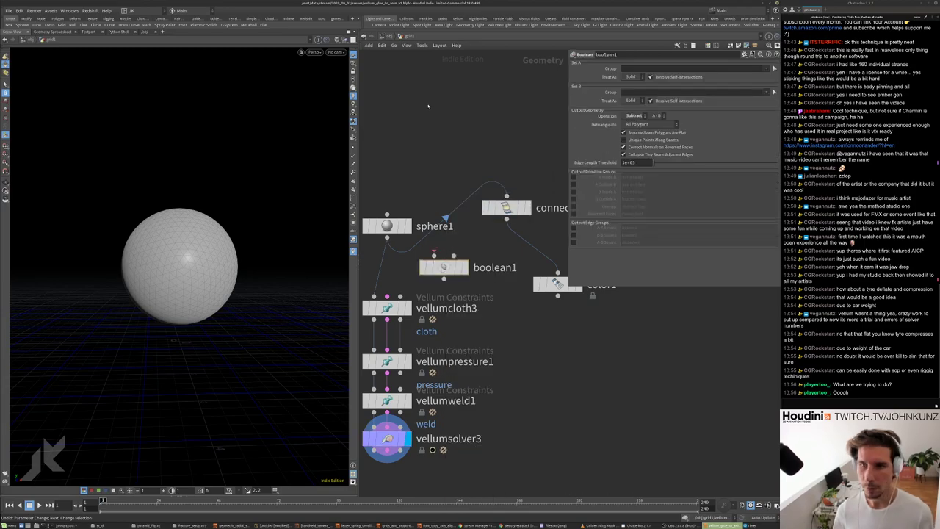
- Add a Grid node (grid4) wired into boolean1's second input
key("Tab")
type("grid")
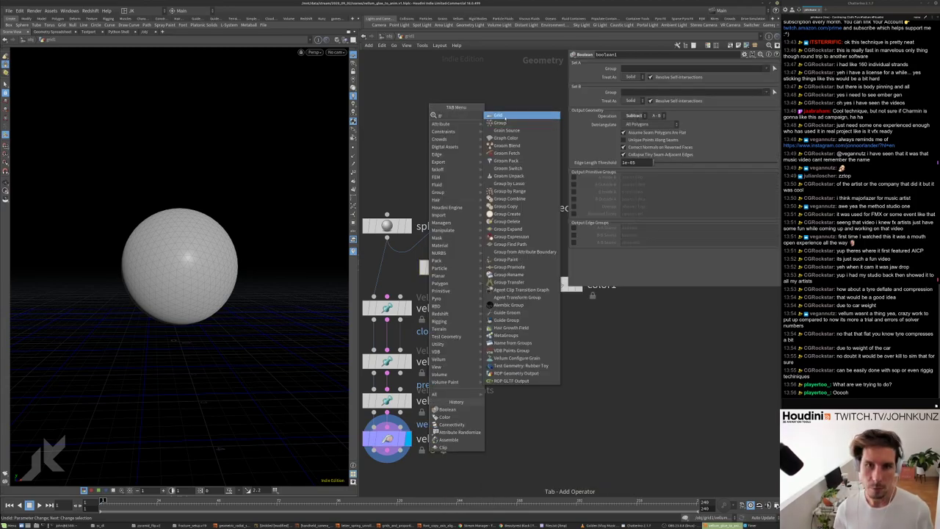
key("Return")
left_click(472, 128)
left_click_drag(472, 137, 454, 255)
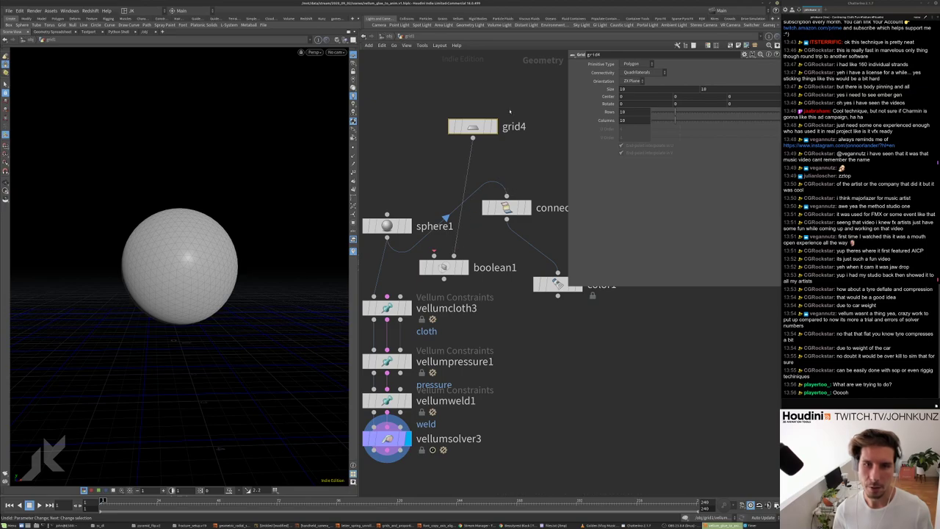
- Orient grid4 in the XY plane and display boolean1's cut sphere
left_click(493, 126)
left_click(633, 80)
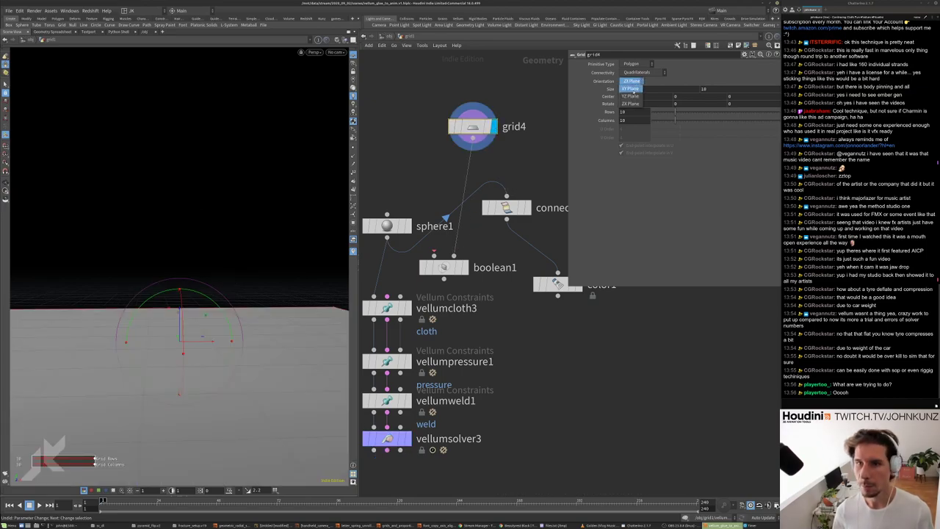
left_click(630, 87)
left_click_drag(239, 224, 214, 224, "alt")
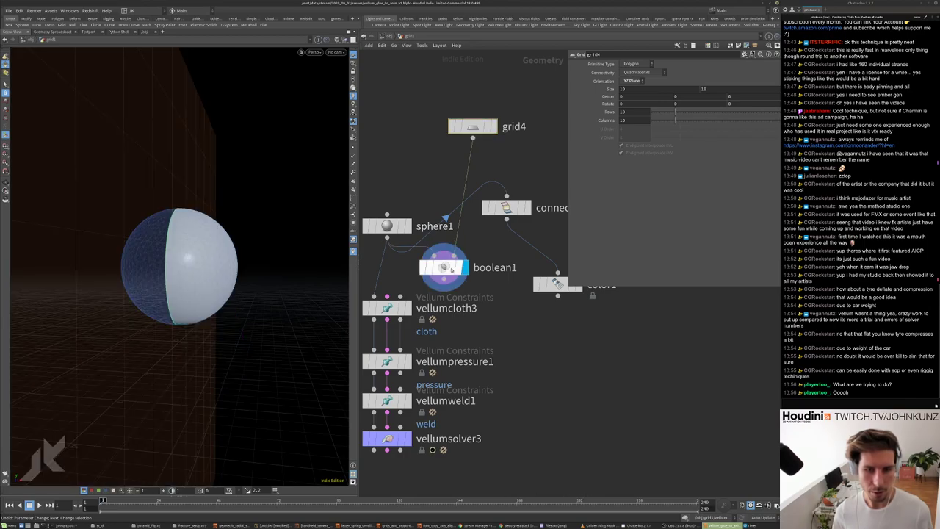
left_click(465, 268)
key("h")
left_click_drag(230, 198, 252, 164)
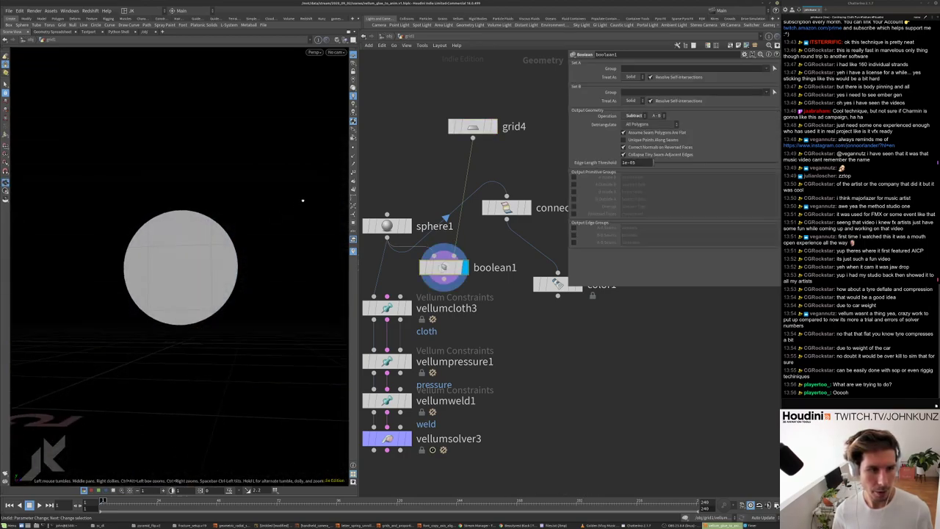
key("Return")
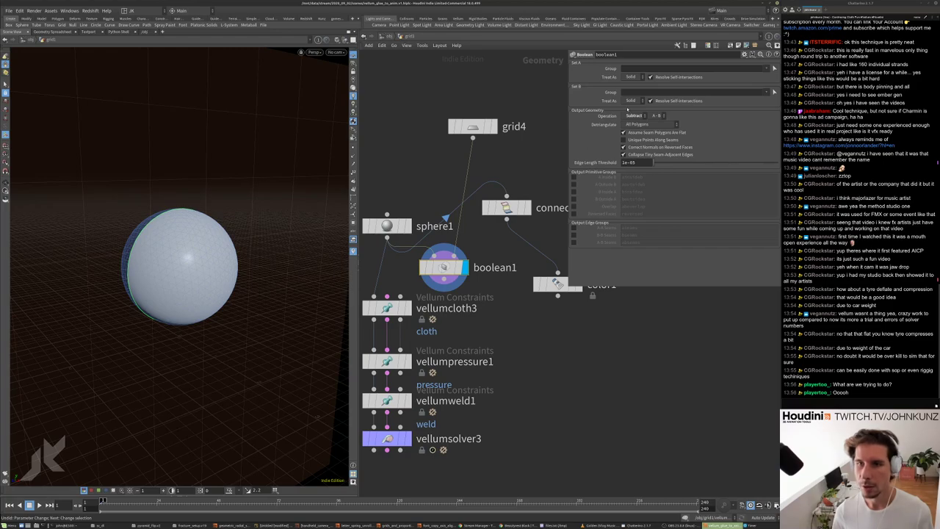
- Set boolean1's Set A and Set B Treat As to Surface, then display color1
left_click(630, 100)
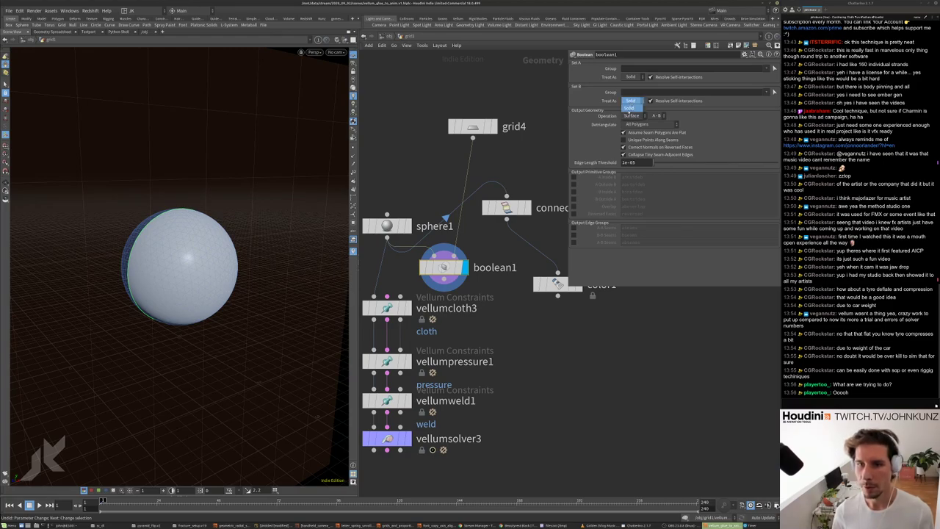
left_click(630, 109)
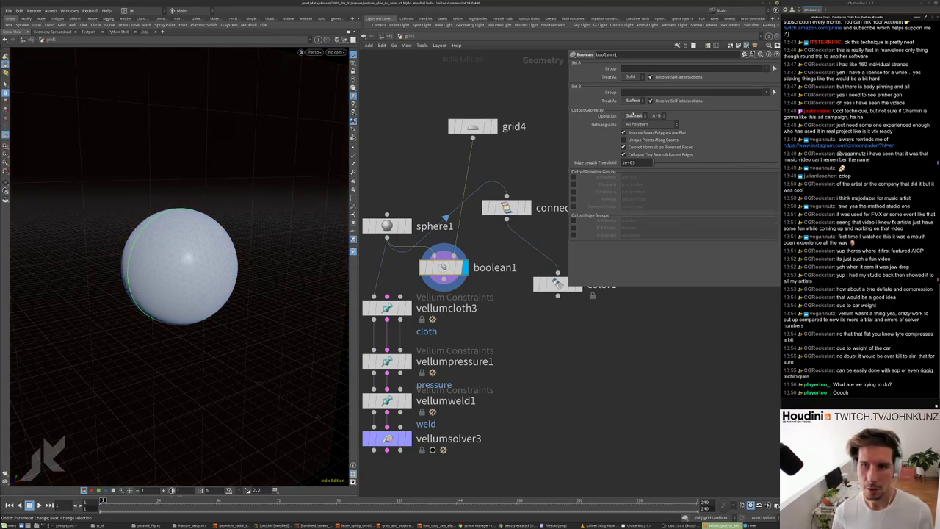
left_click(633, 77)
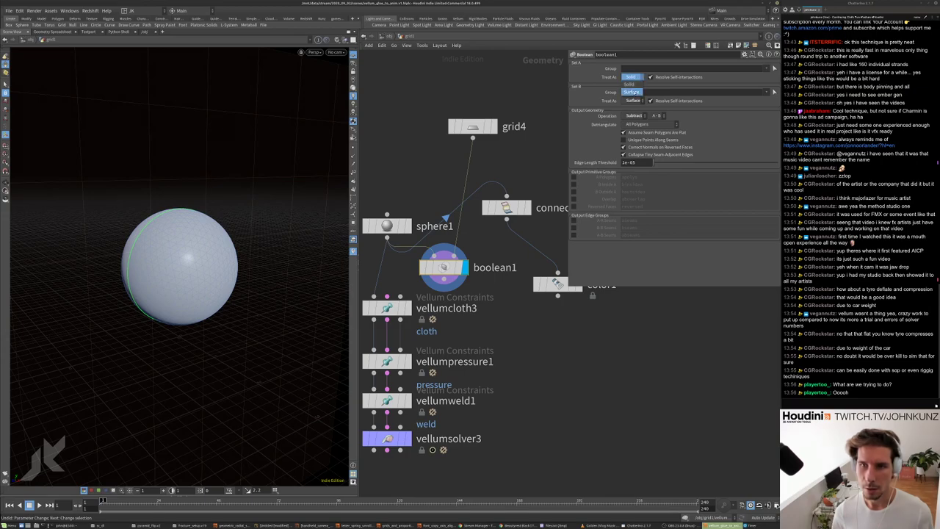
key("Escape")
scroll(161, 263, "up", 8)
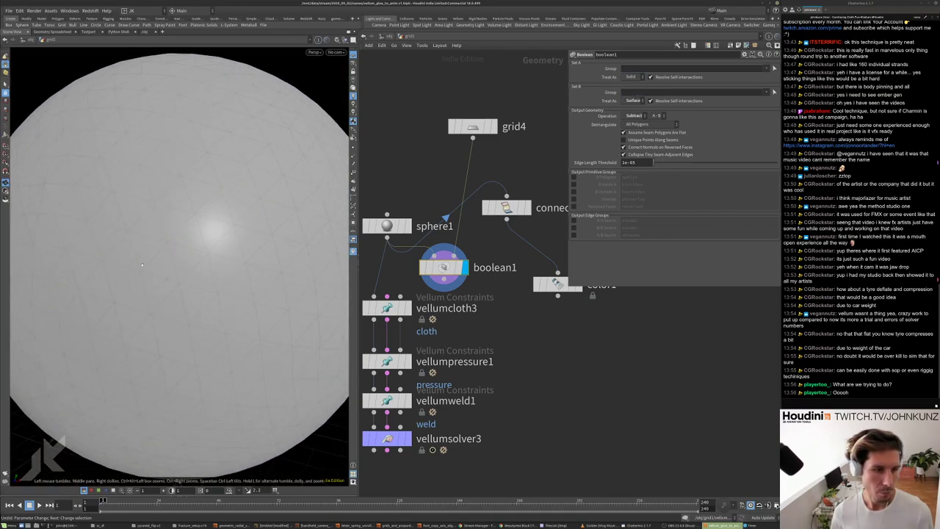
scroll(161, 262, "up", 5)
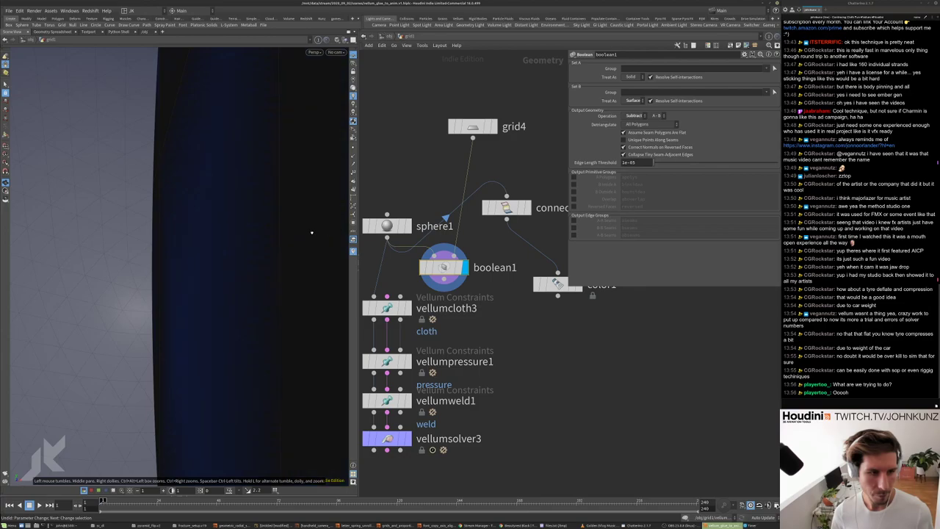
scroll(312, 233, "up", 3)
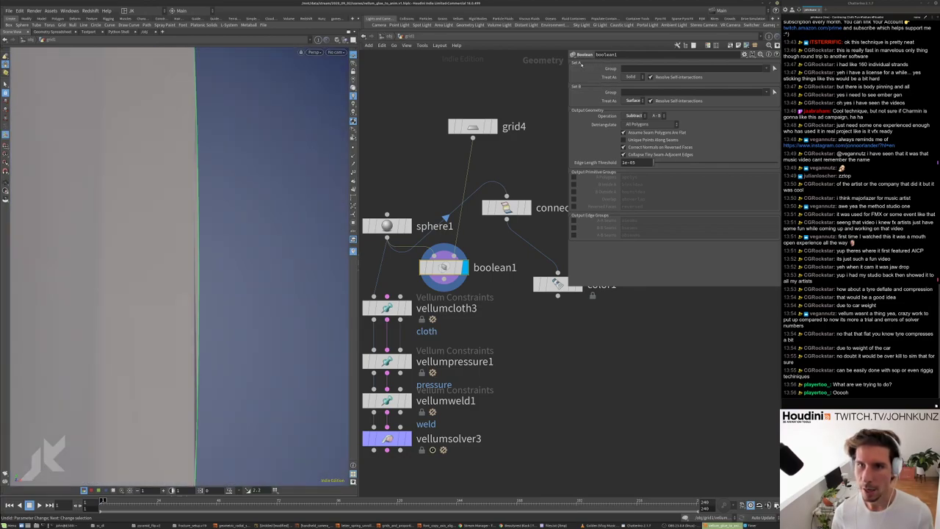
left_click(629, 76)
left_click(633, 86)
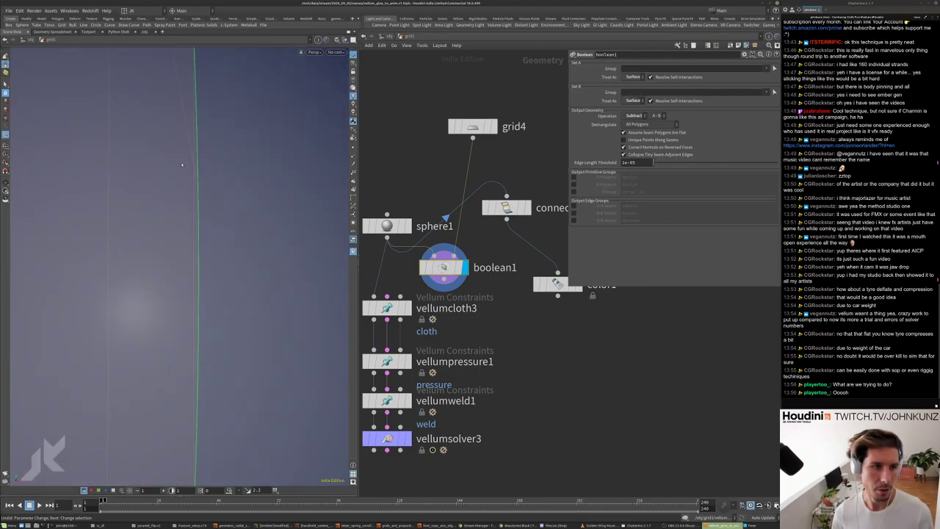
scroll(210, 189, "down", 5)
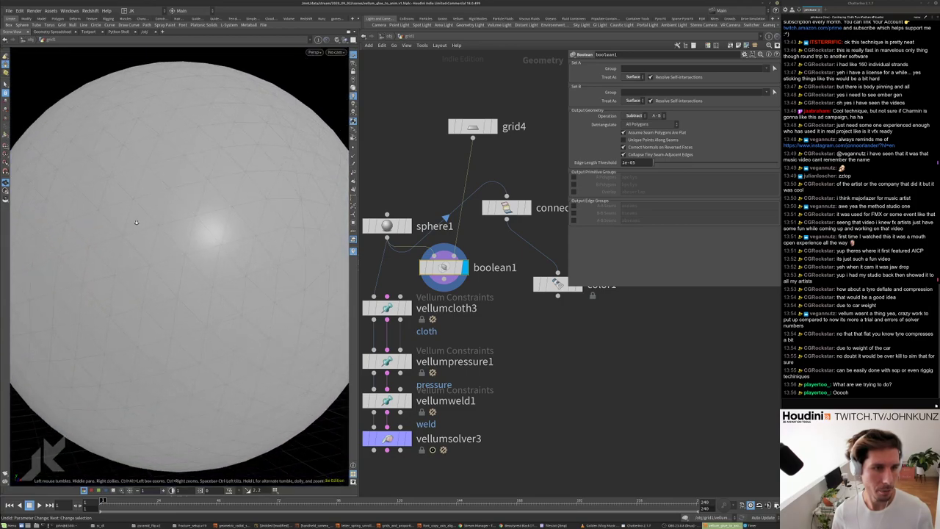
scroll(136, 222, "down", 2)
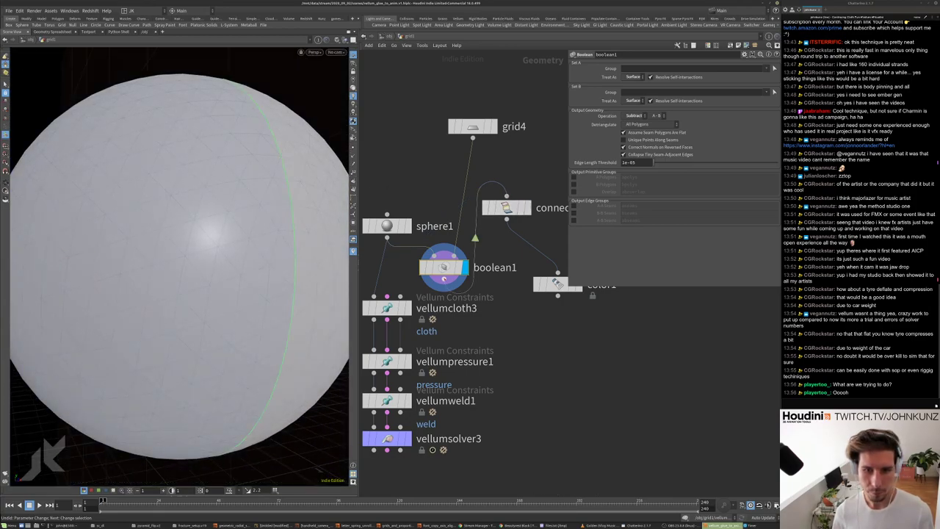
left_click(579, 285)
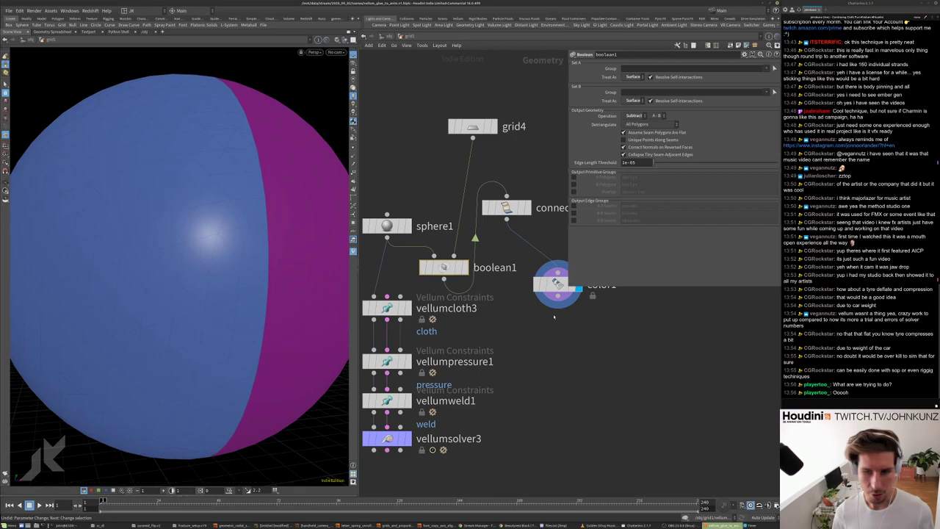
- Move connectivity2 above color1 and change color1's seed to 5.19
middle_click_drag(586, 294, 538, 316)
left_click_drag(458, 239, 518, 269)
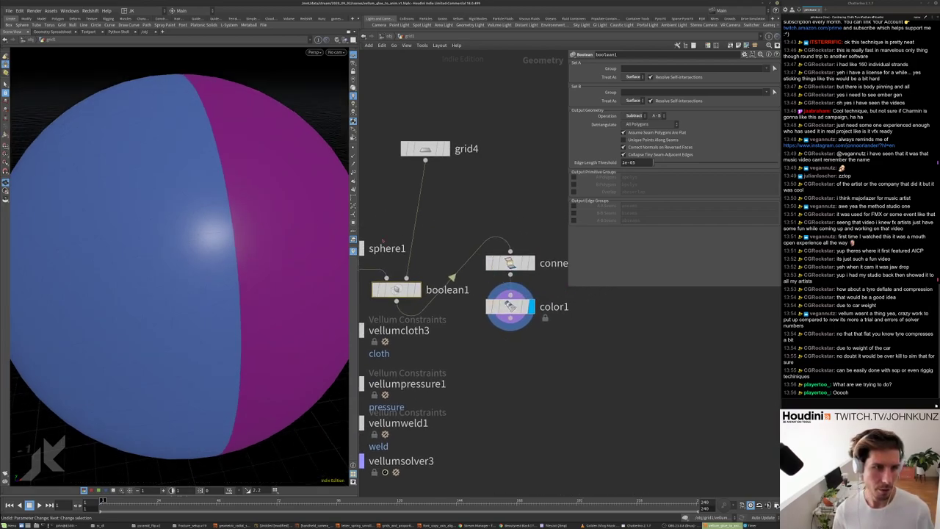
left_click(510, 307)
left_click_drag(728, 119, 718, 115)
scroll(221, 162, "down", 3)
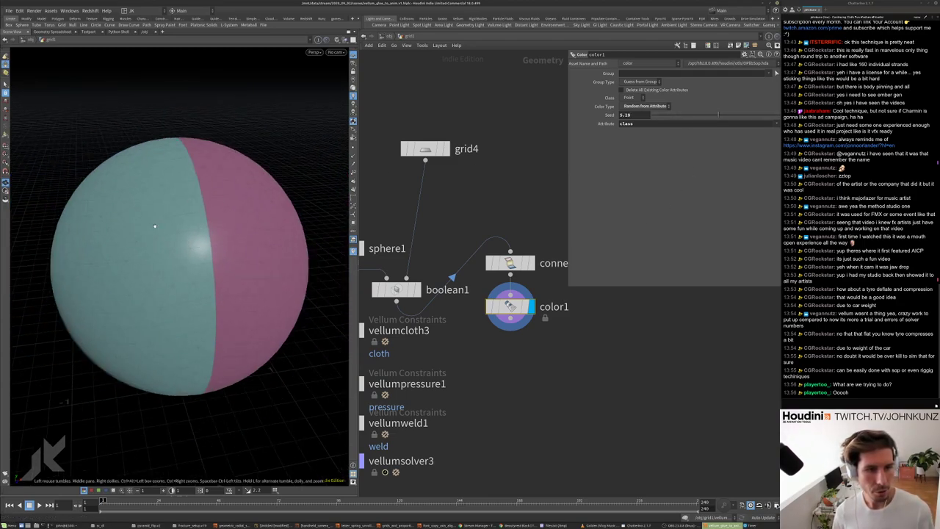
left_click_drag(173, 197, 294, 274)
scroll(468, 254, "down", 3)
scroll(441, 309, "up", 3)
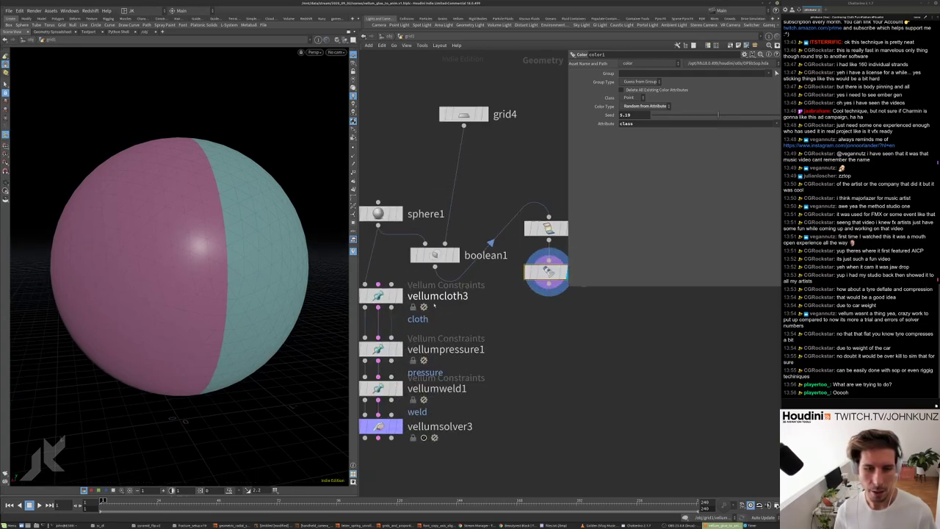
- Switch boolean1's Operation to Shatter and display the coloured pieces from color1
left_click(482, 225)
left_click(464, 224)
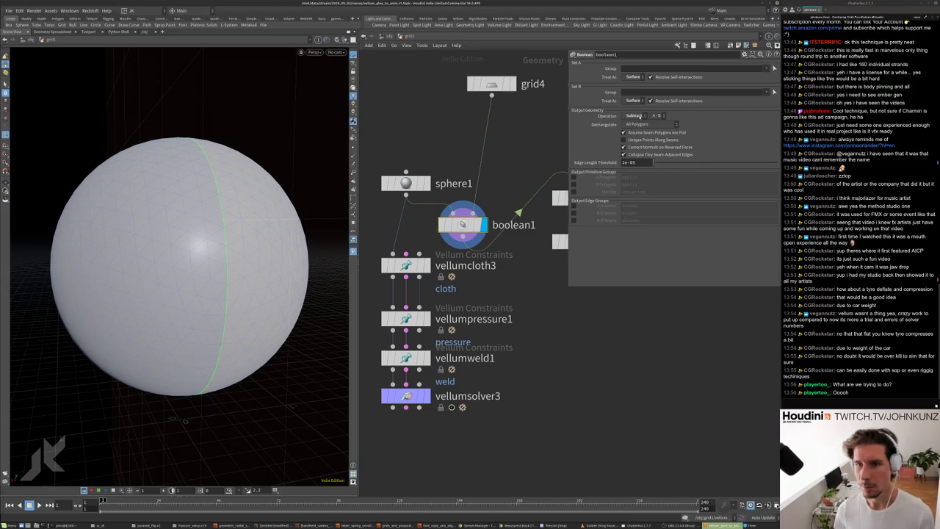
left_click(641, 116)
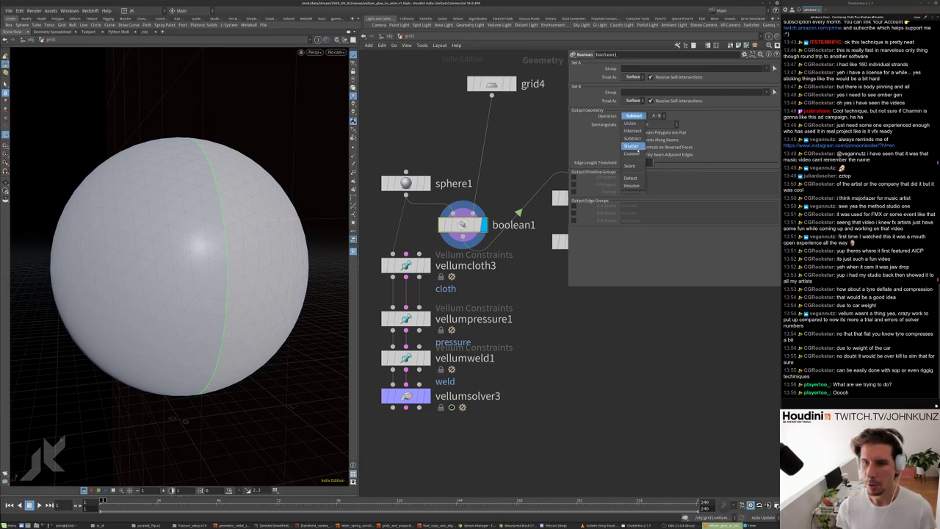
left_click(638, 150)
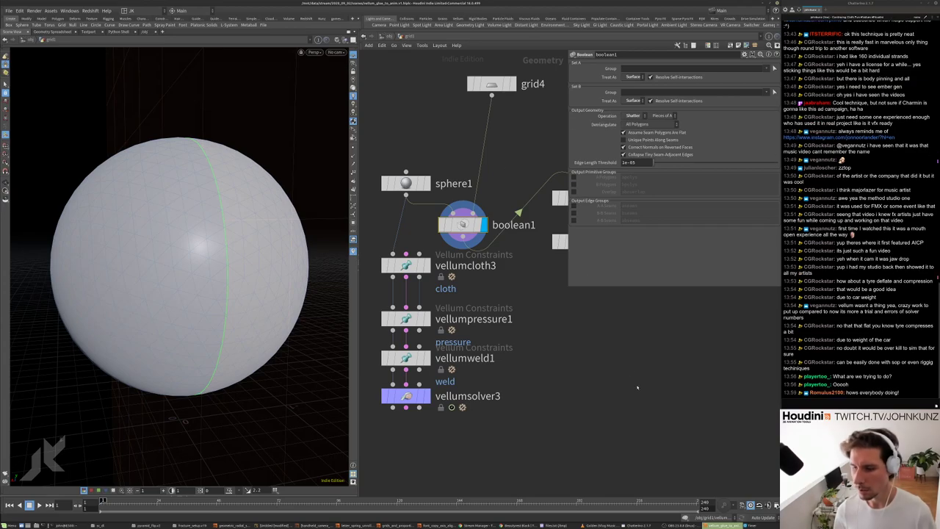
scroll(637, 387, "down", 3)
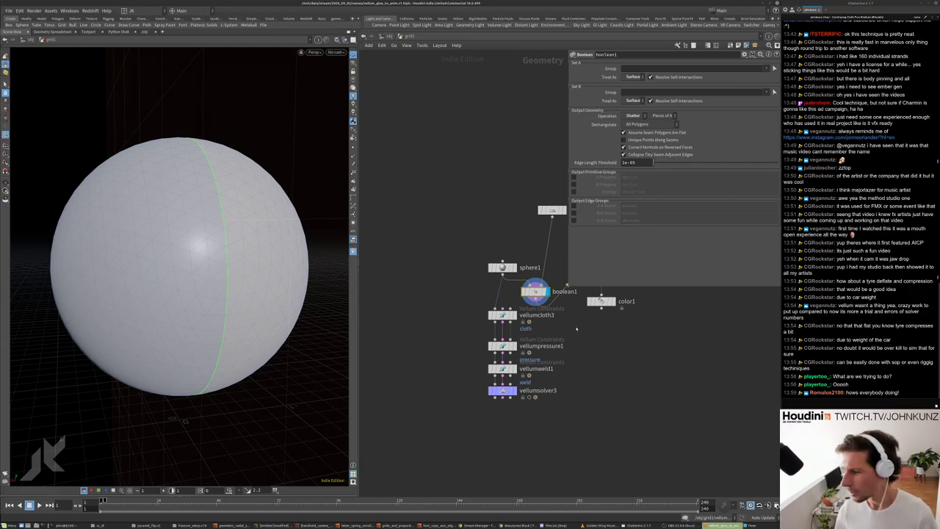
scroll(577, 327, "up", 1)
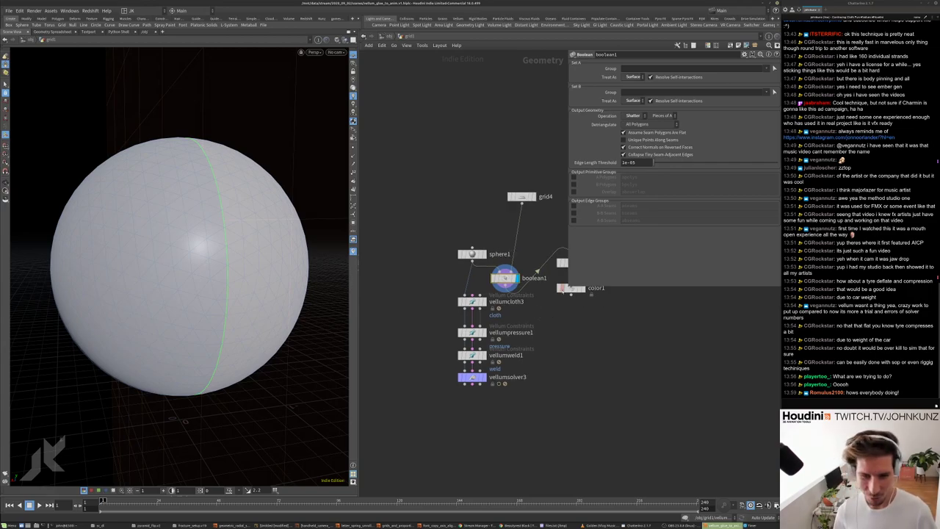
scroll(574, 342, "up", 2)
left_click(586, 312)
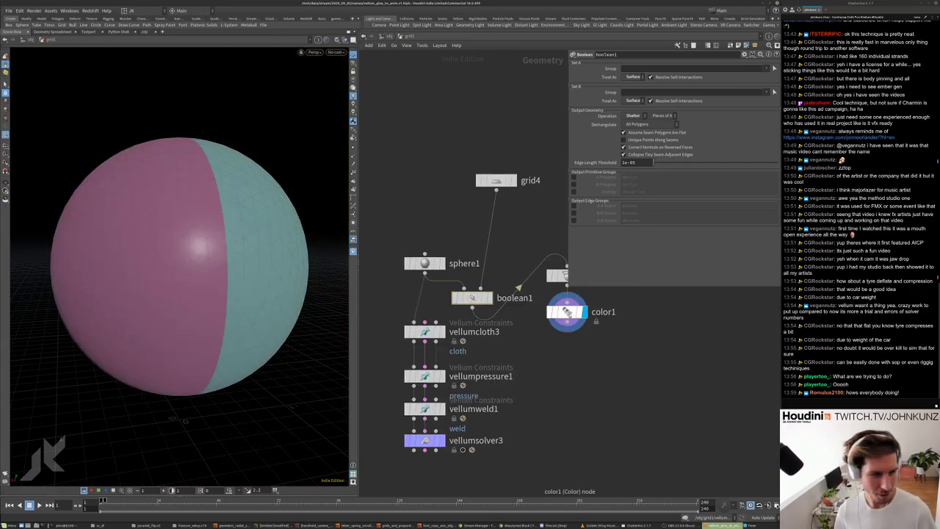
left_click(568, 314)
- Line sphere1 up directly above boolean1 in a neat column
middle_click_drag(568, 314, 565, 283)
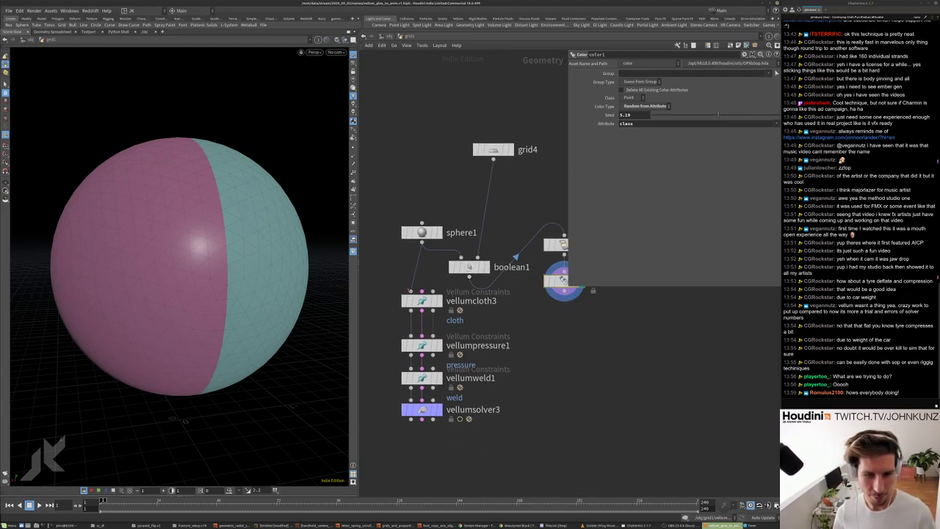
left_click_drag(468, 269, 421, 264)
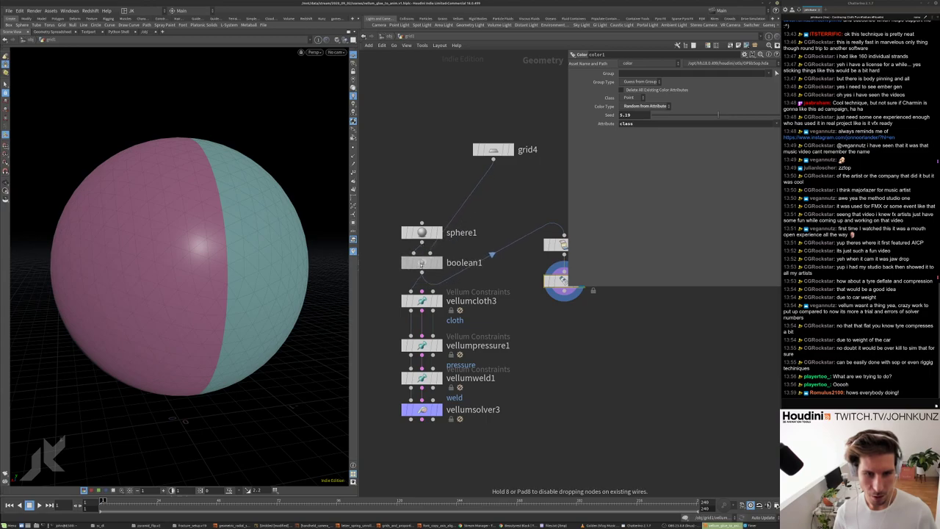
left_click_drag(419, 232, 418, 191)
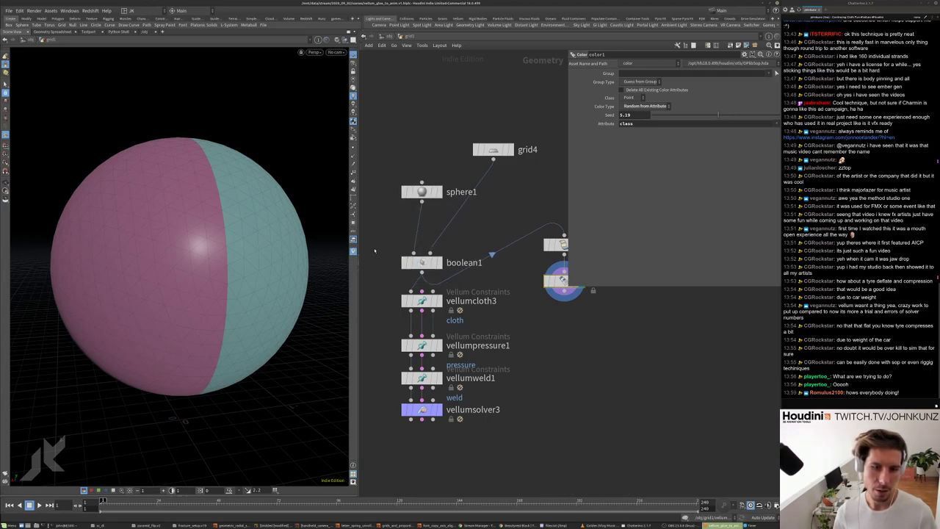
middle_click_drag(438, 240, 454, 195)
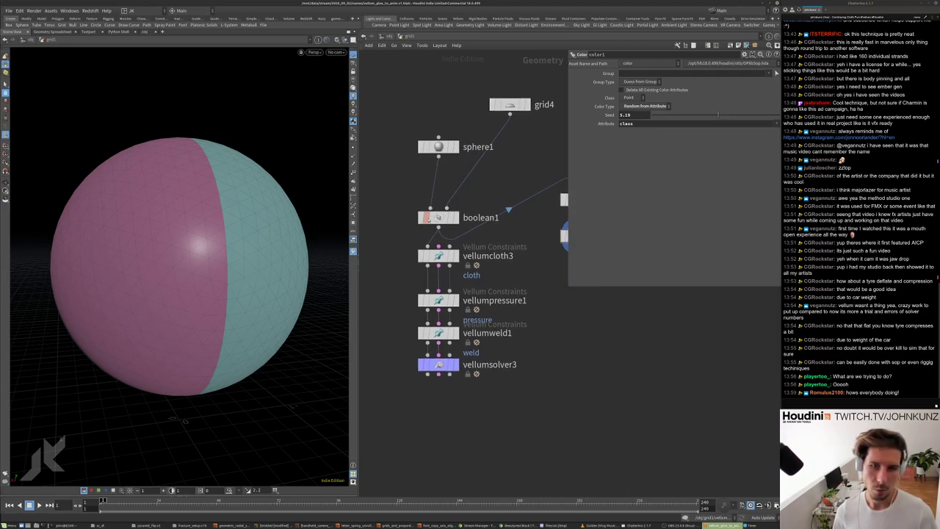
- Rename the boolean1 node to 'shatter' and move grid4 below sphere1
double_click(482, 218)
type("sha")
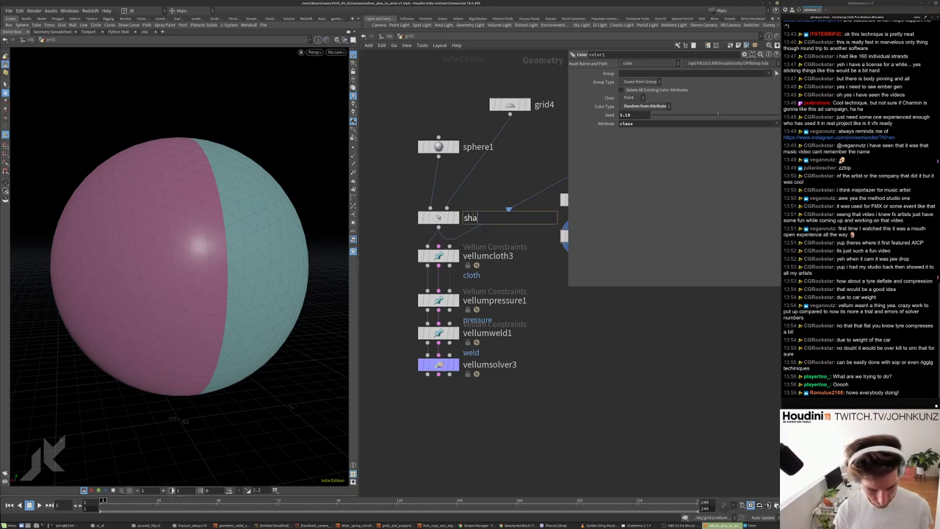
type("tter")
key("Return")
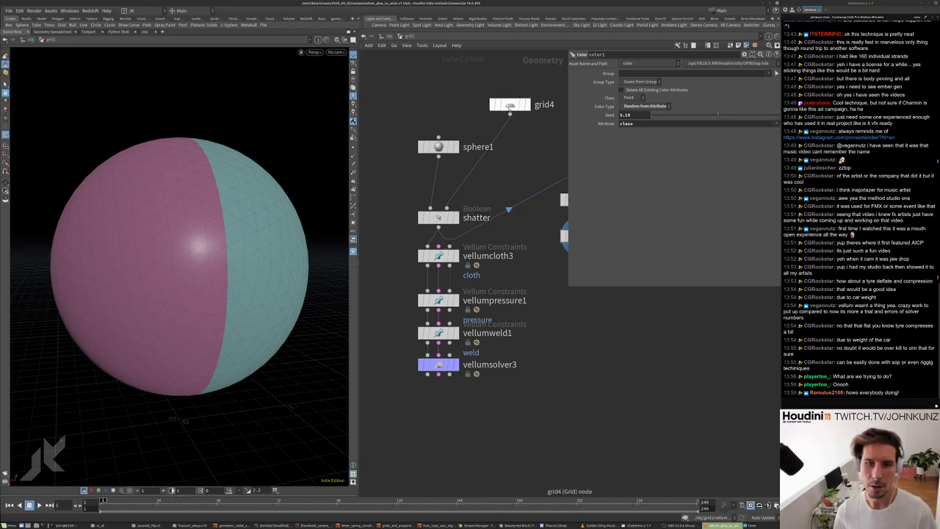
left_click_drag(507, 104, 493, 163)
- Compare the plain sphere with vellumweld1's seam, orbiting so the weld seam stands vertical
left_click(453, 147)
left_click(447, 147)
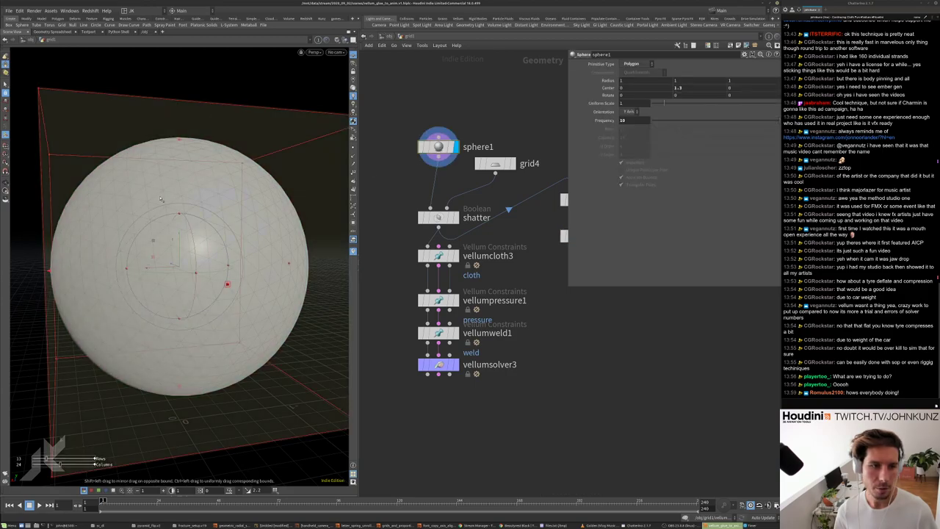
left_click(439, 333)
left_click(455, 333)
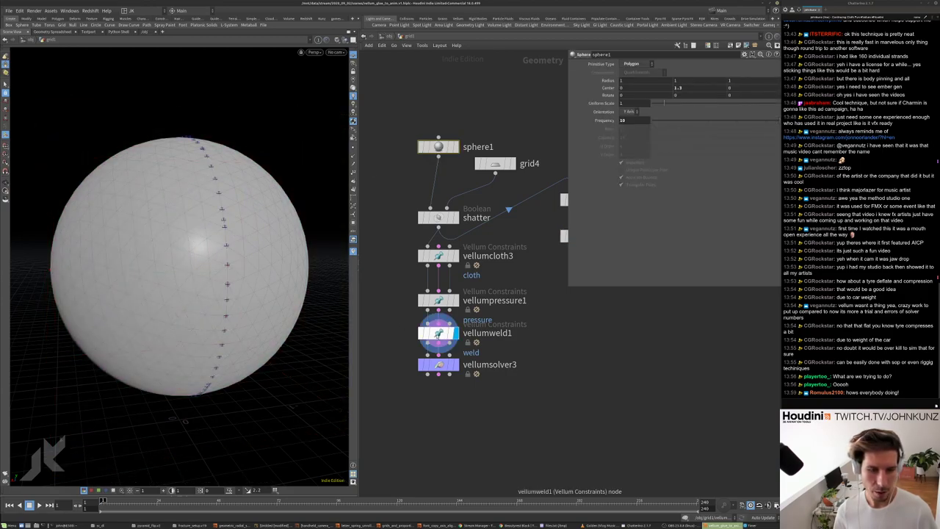
mouse_move(211, 196)
left_mouse_down()
mouse_move(242, 176)
mouse_move(224, 197)
mouse_move(199, 202)
left_mouse_up()
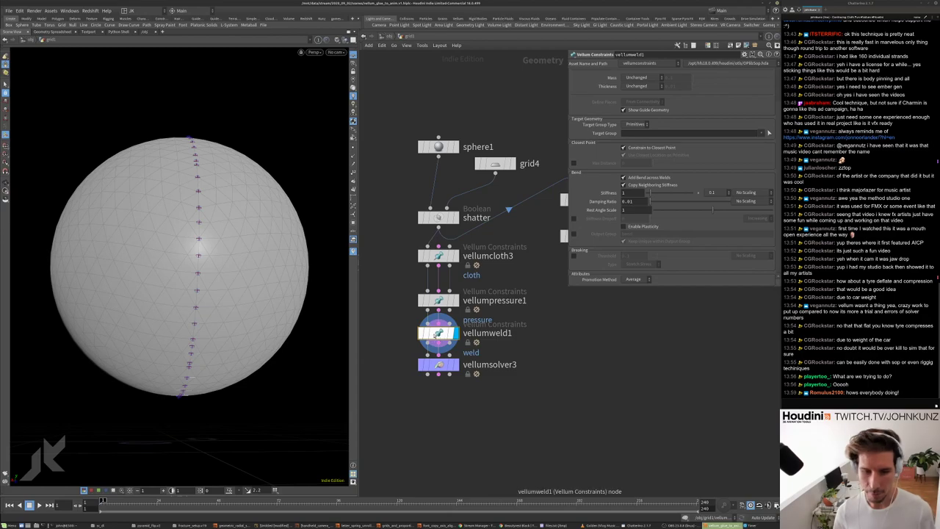
scroll(613, 191, "up", 2)
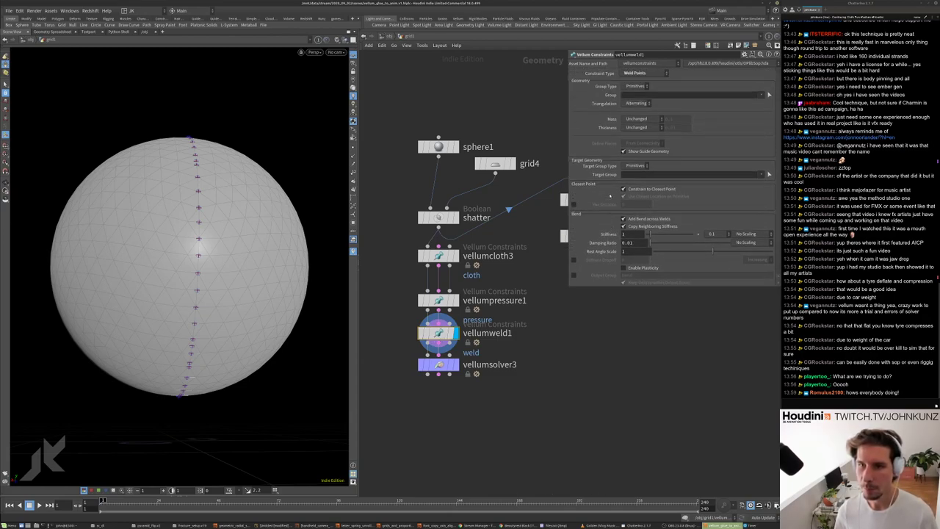
scroll(612, 218, "down", 2)
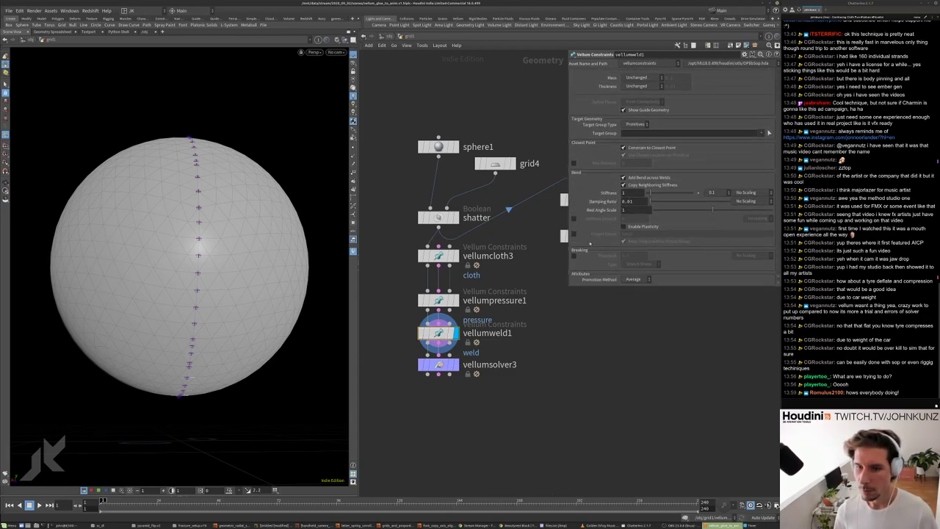
scroll(593, 252, "up", 2)
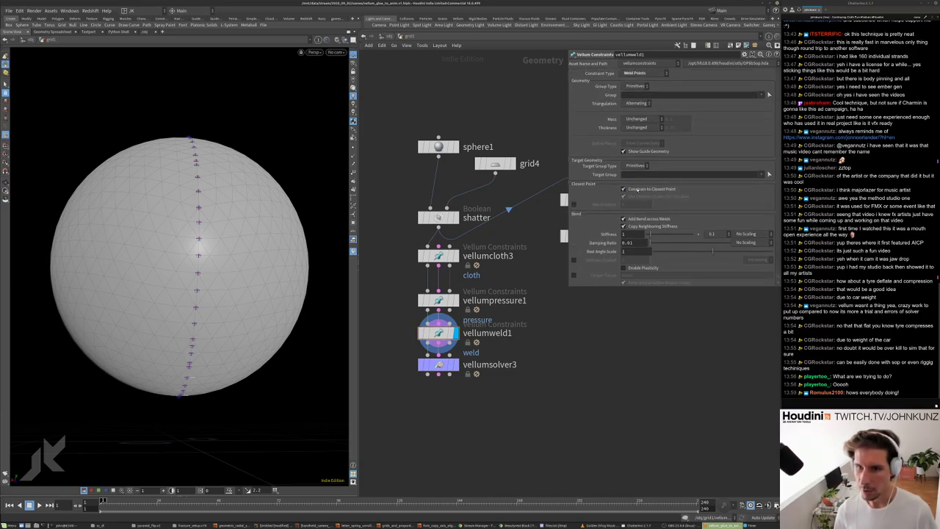
- Weld vellumweld1 to closest points with Max Distance 0 and unchecked, then play vellumsolver3
left_click(638, 189)
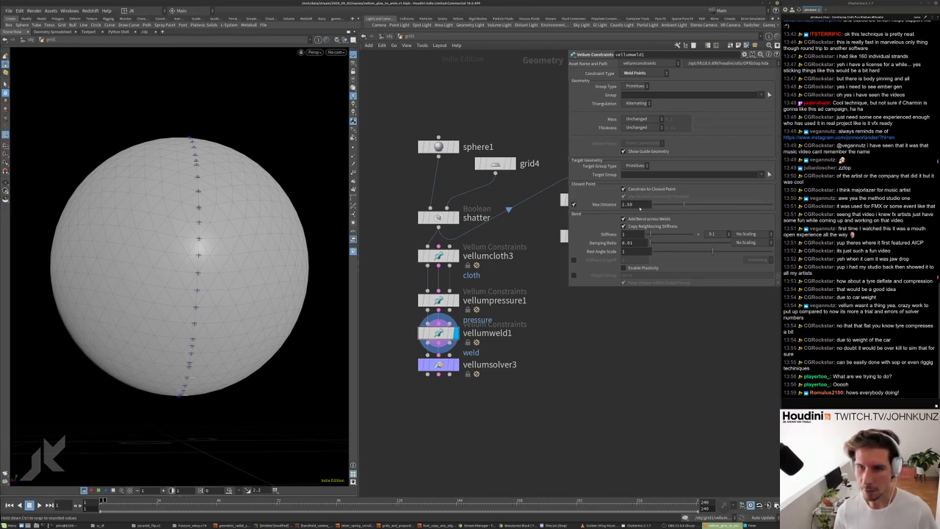
middle_click_drag(640, 208, 574, 205)
left_click(574, 205)
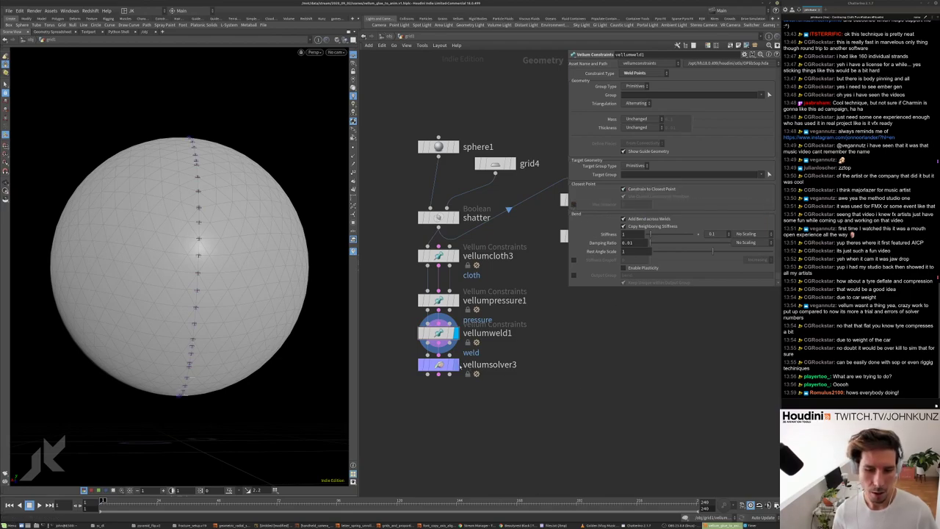
left_click(439, 366)
key("Up")
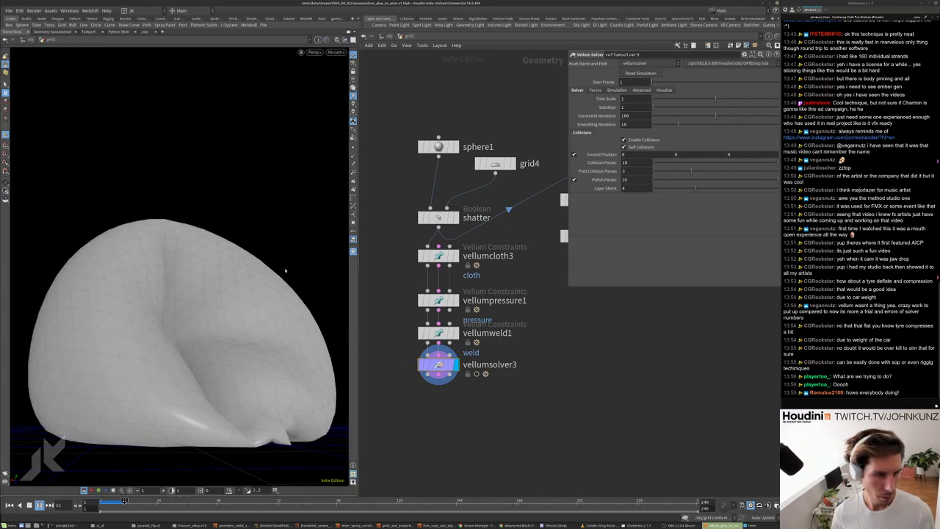
- Set vellumpressure1's Rest Length Scale to 2 and play the simulation
left_click_drag(235, 283, 233, 326)
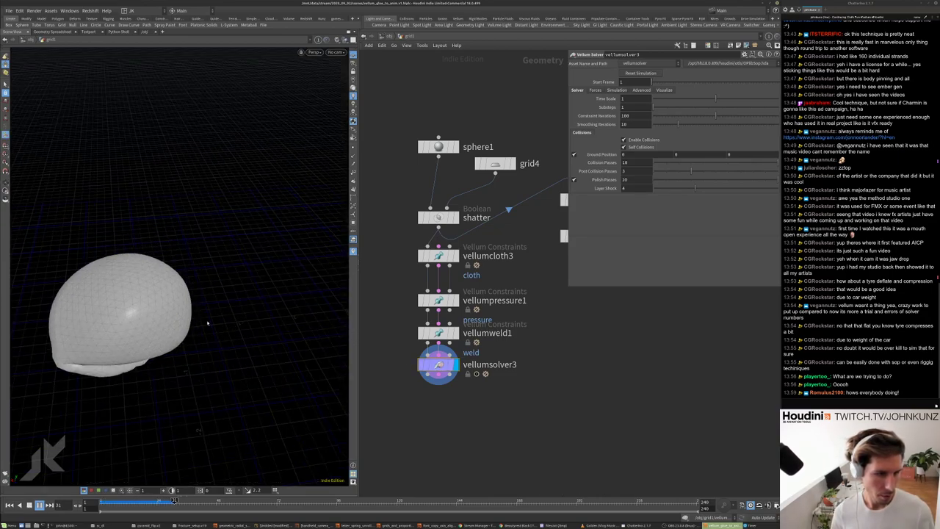
key("ctrl+Up")
left_click(439, 301)
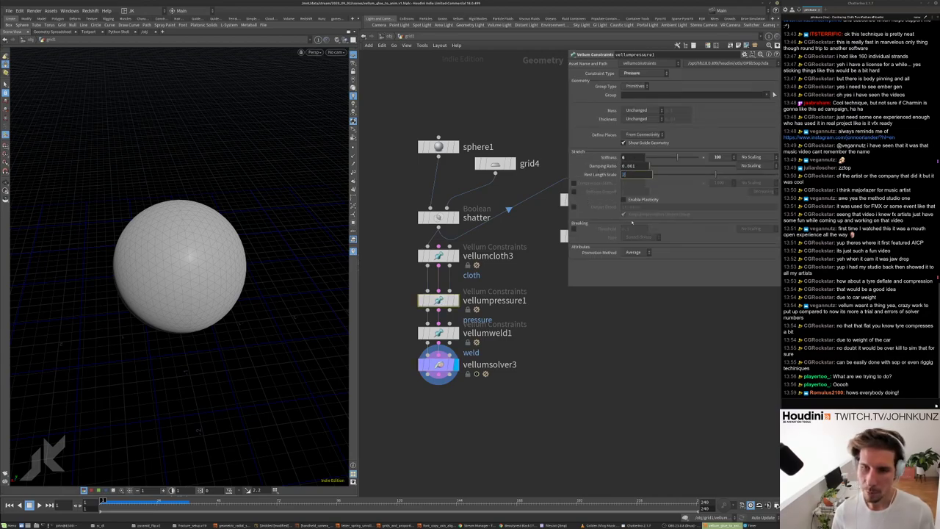
key("Return")
key("Up")
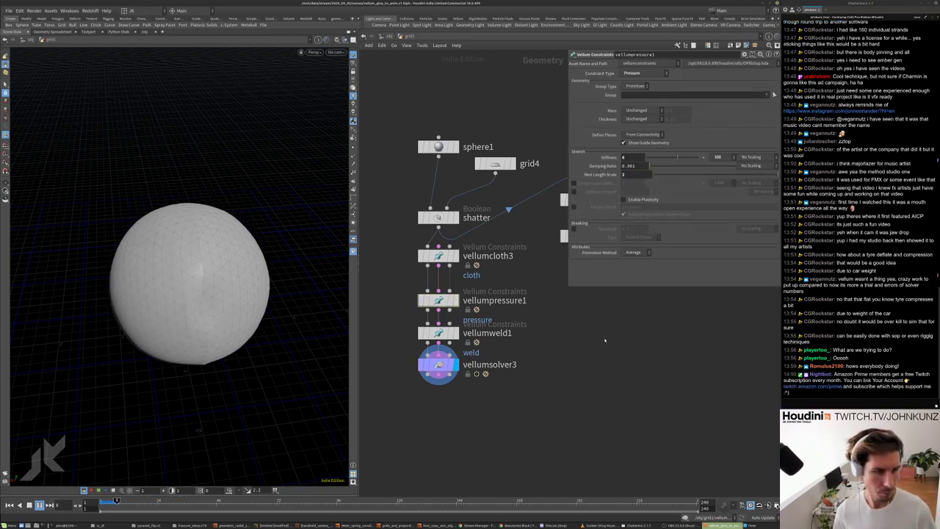
- Enable Breaking on vellumweld1 and test the simulation
left_click(438, 332)
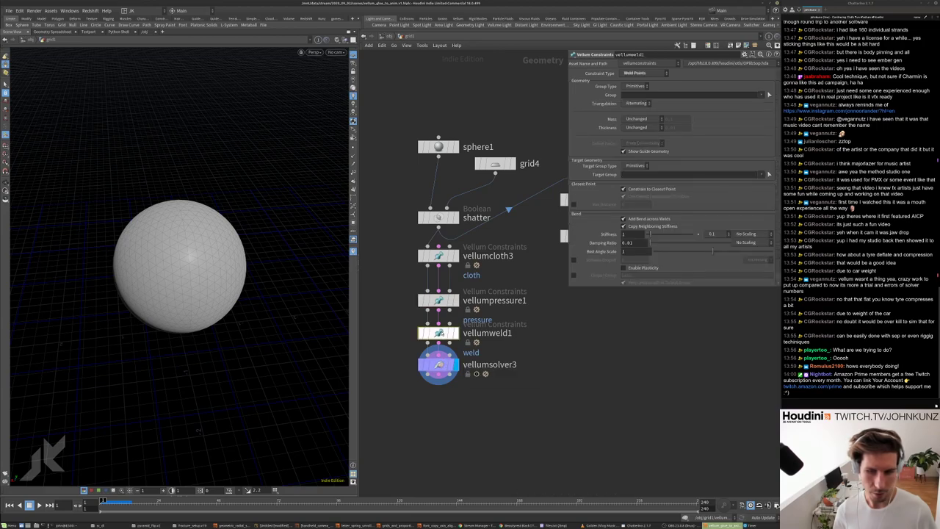
scroll(603, 232, "down", 2)
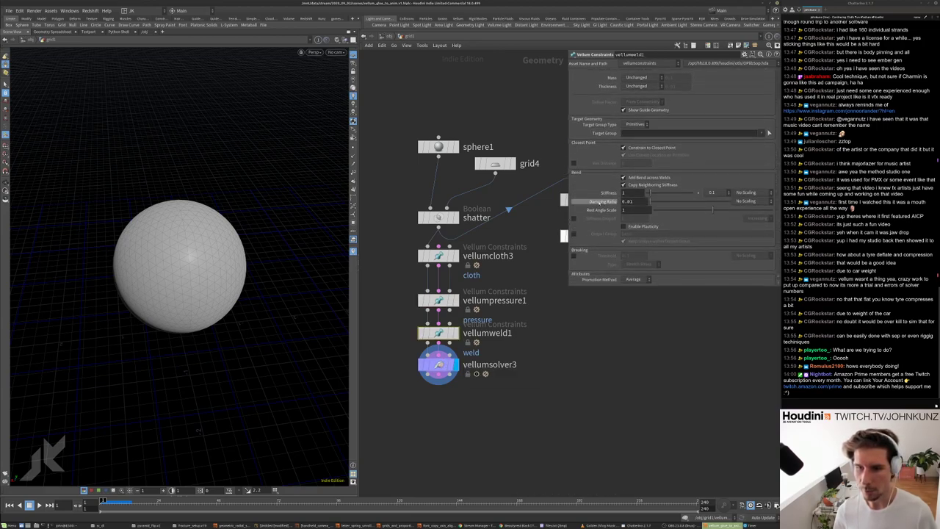
left_click(574, 255)
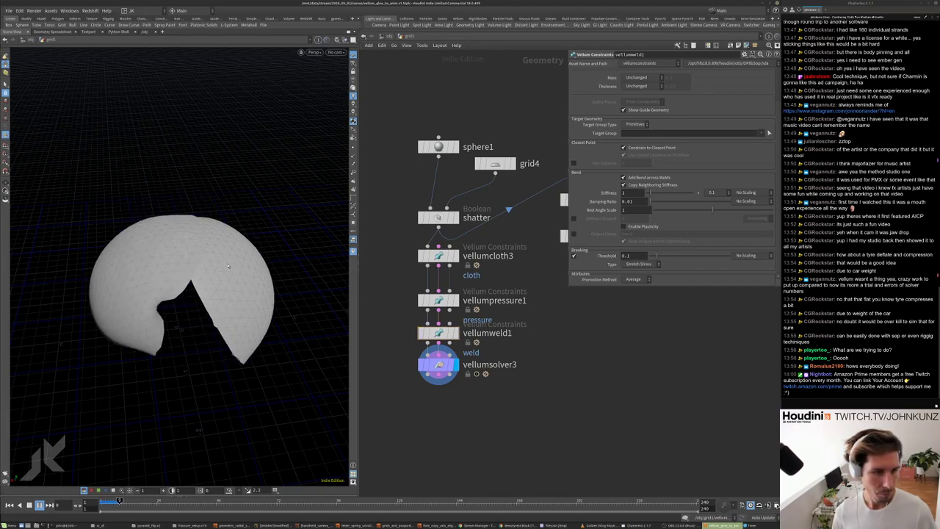
key("ctrl+Up")
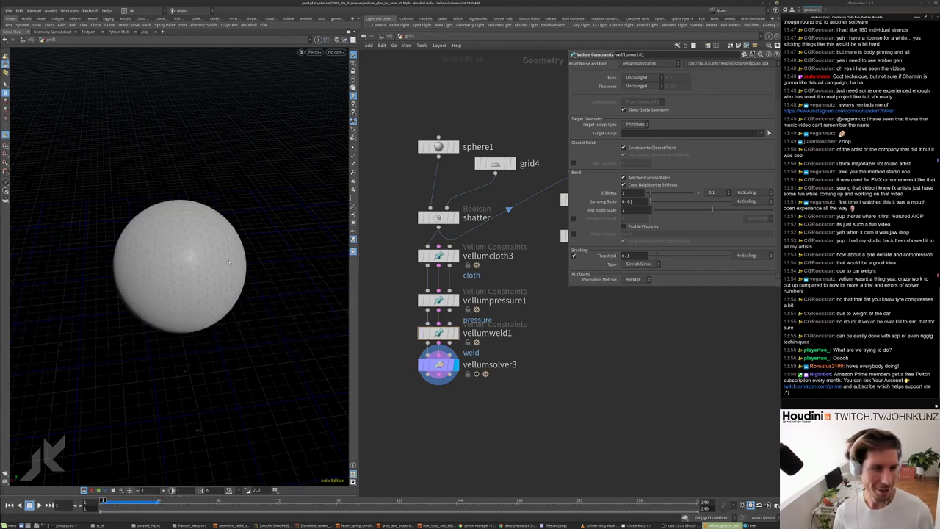
key("Escape")
left_click_drag(233, 257, 235, 226)
key("Up")
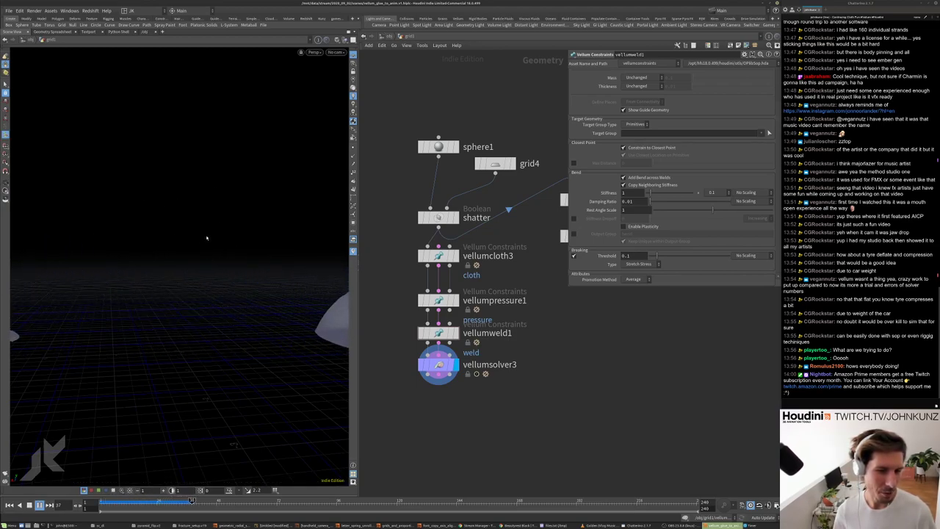
key("ctrl+Up")
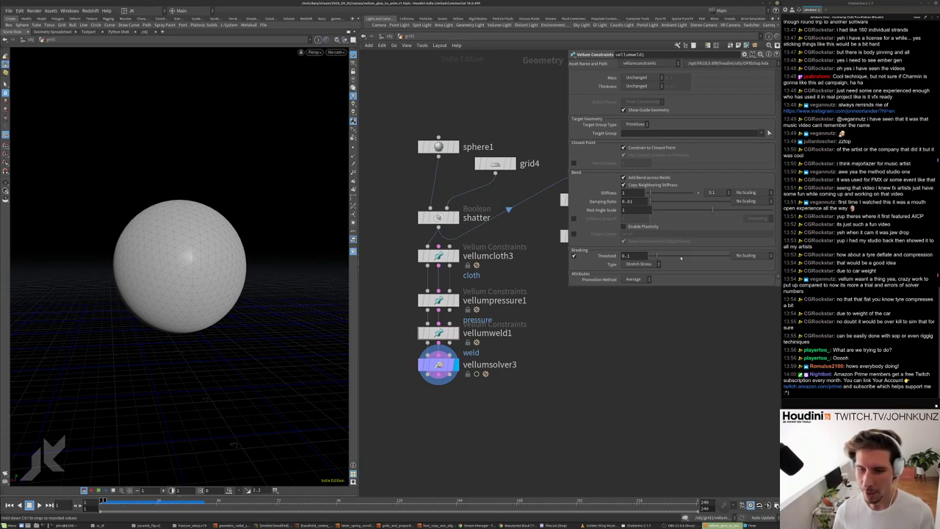
- Try weld breaking thresholds of about 0.7, 5 and 45, replaying each
left_click(708, 255)
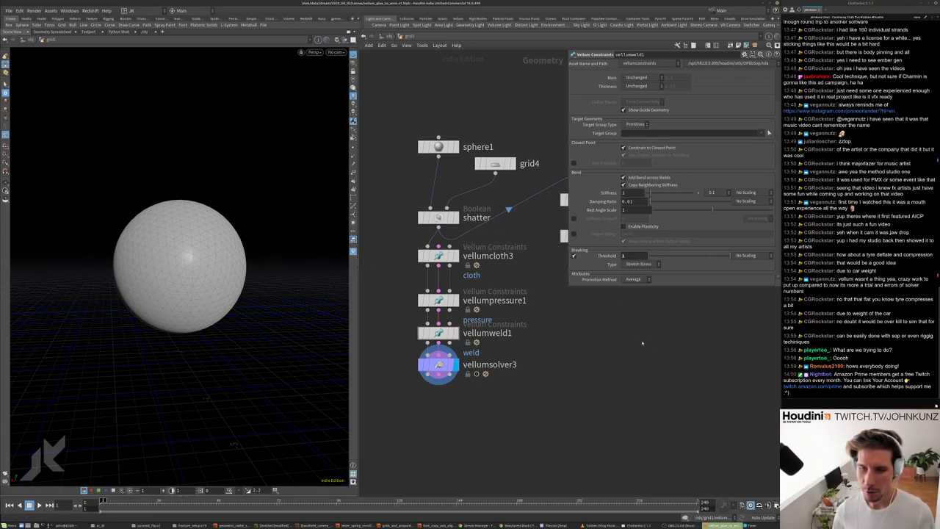
key("ctrl+Up")
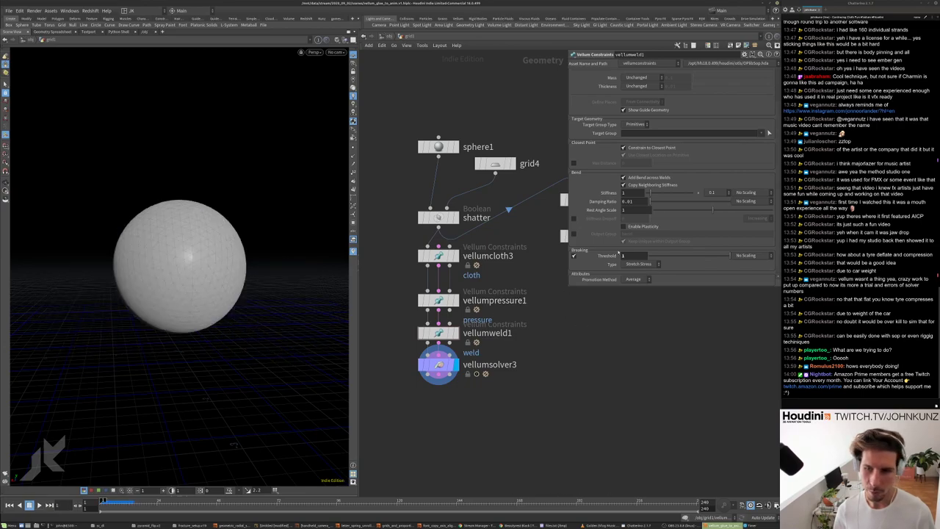
key("Return")
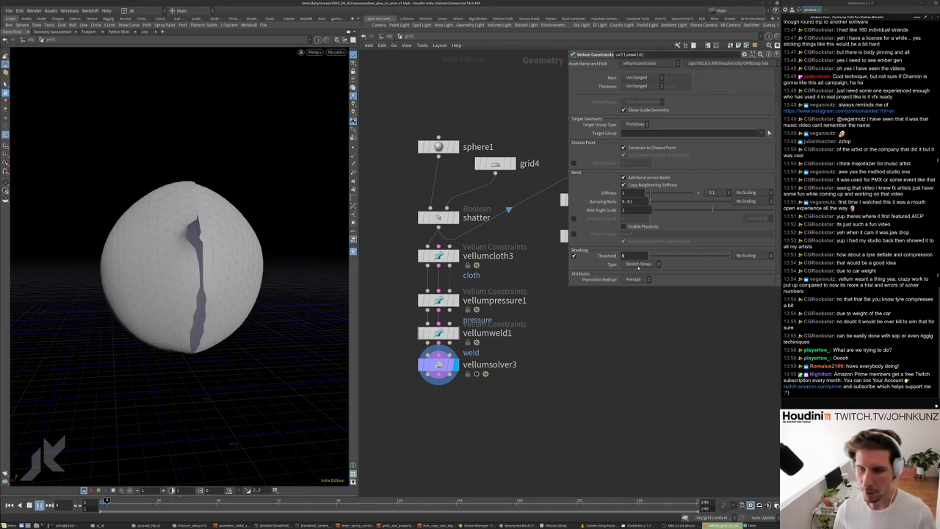
key("ctrl+Up")
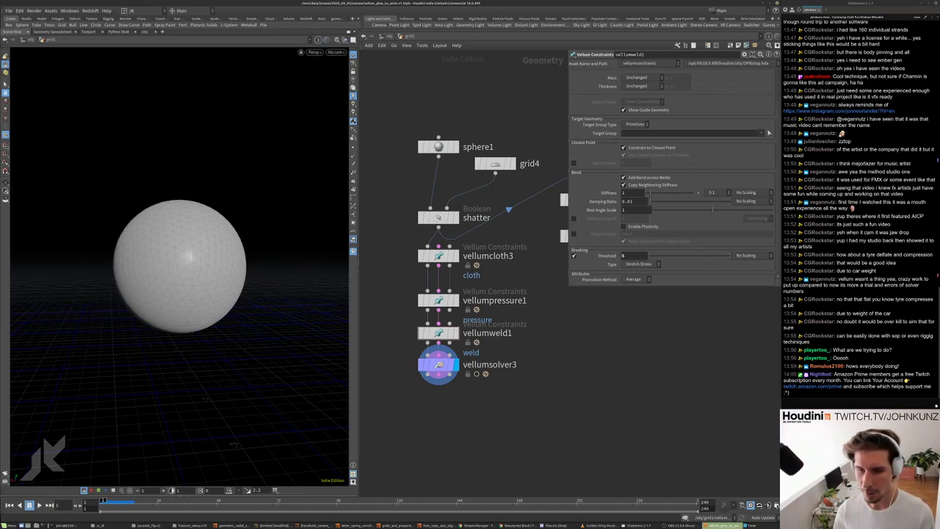
key("Return")
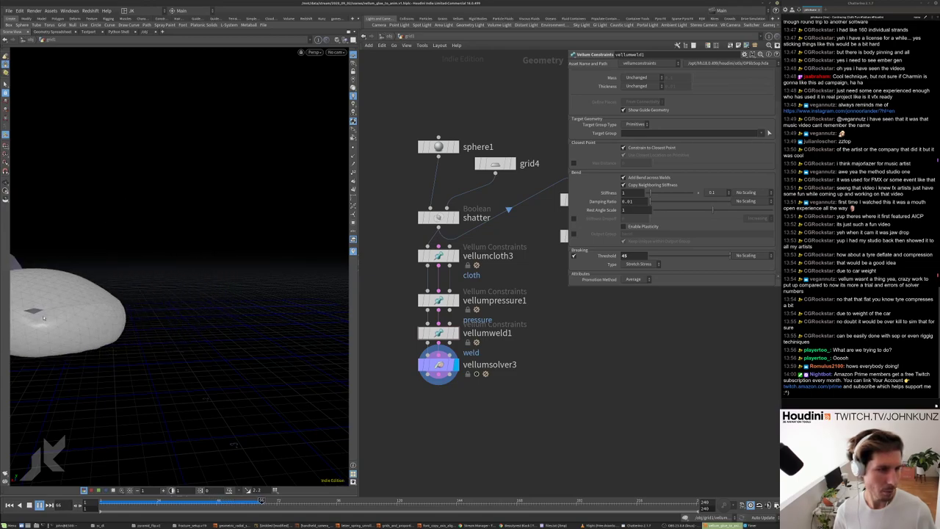
key("ctrl+Up")
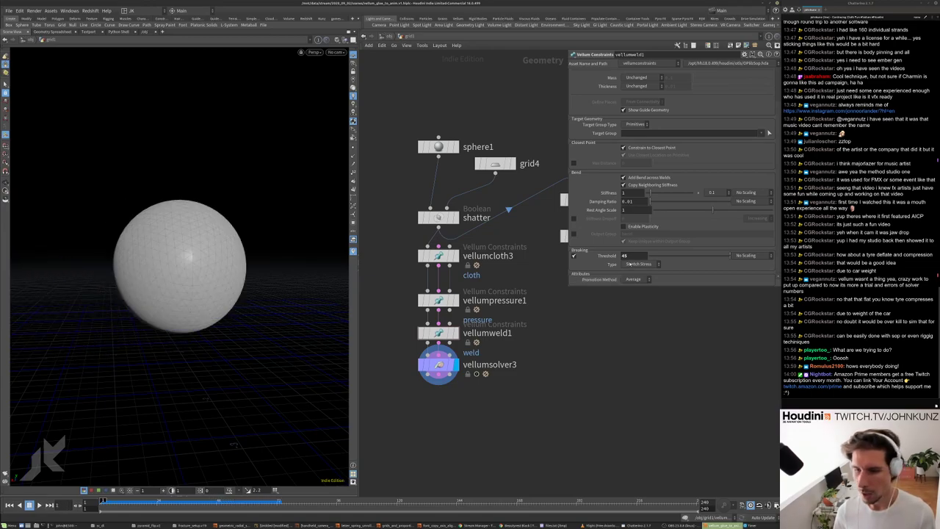
- Switch the weld breaking type to Stretch Distance, then to Bend Stress, replaying the sim
left_click(629, 265)
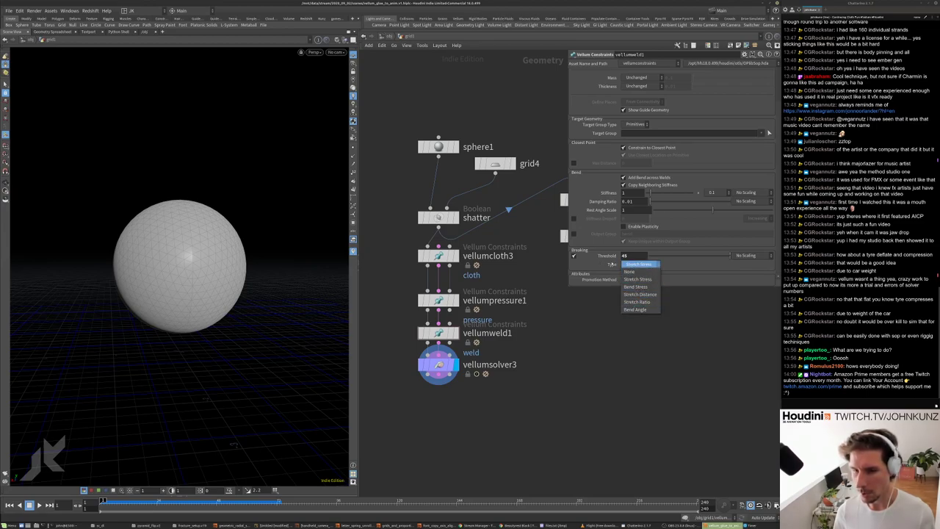
left_click(641, 294)
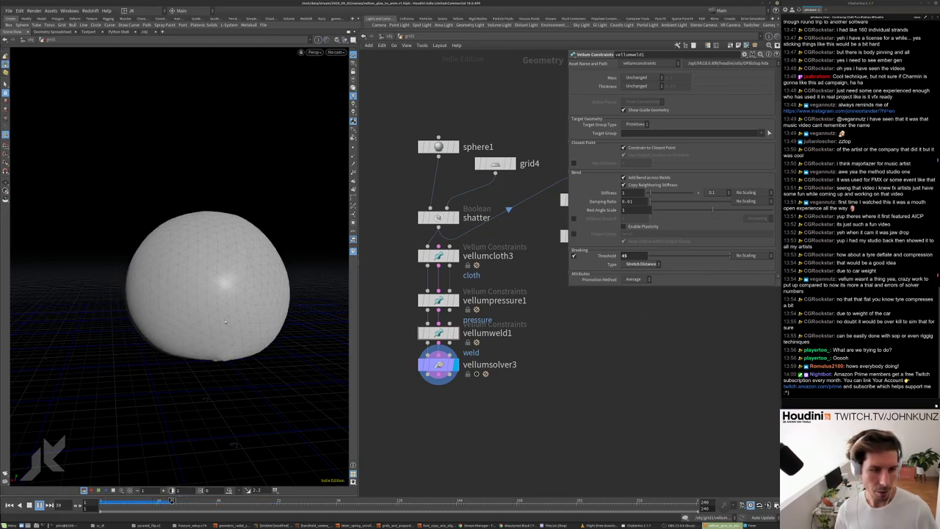
key("ctrl+Up")
left_click(642, 264)
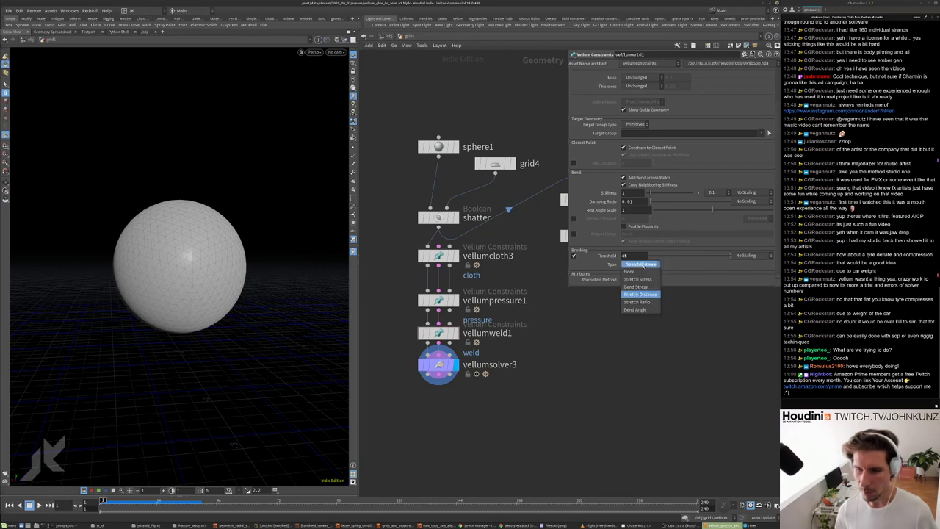
left_click(636, 287)
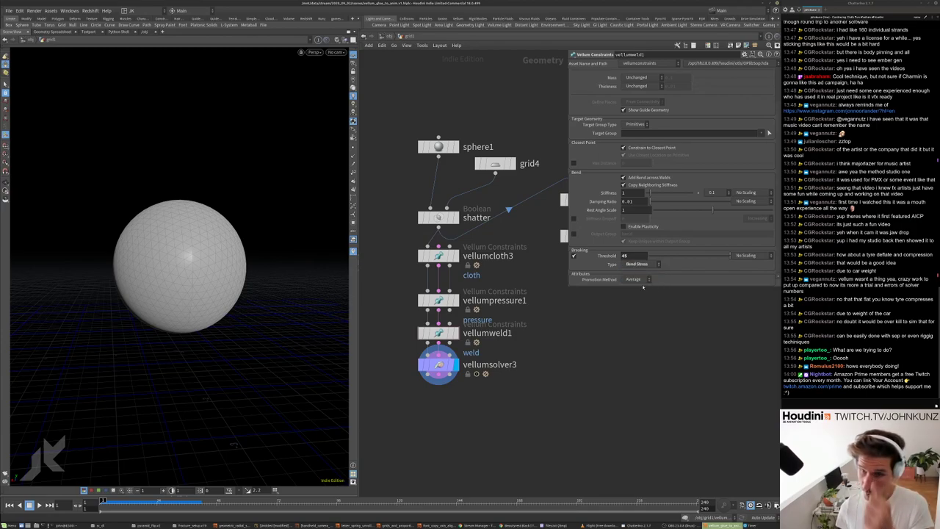
key("Up")
key("ctrl+Up")
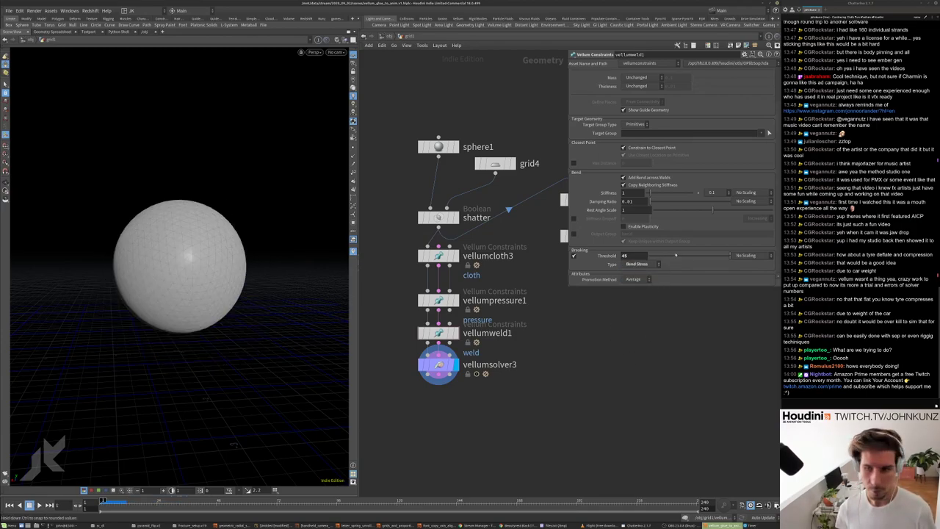
key("Up")
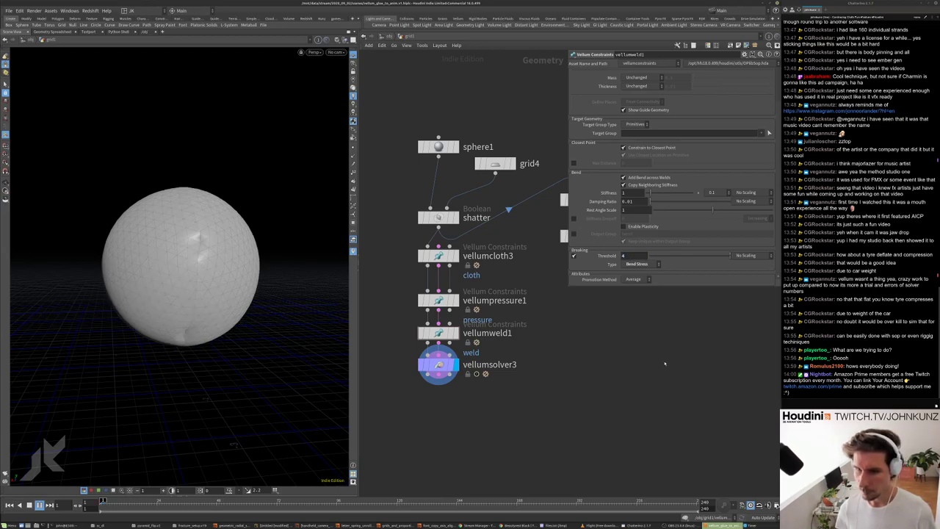
key("ctrl+Up")
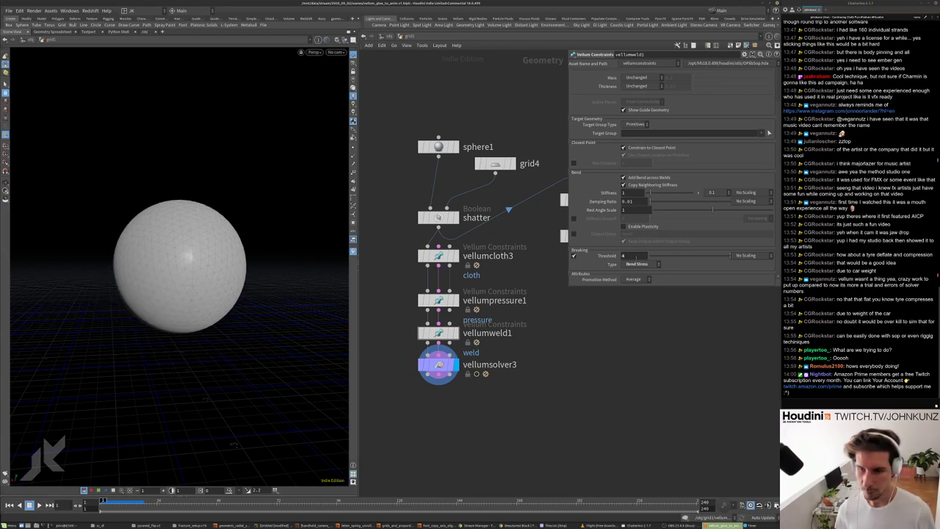
- Set the breaking threshold to .25 and replay the simulation several times
type(".25")
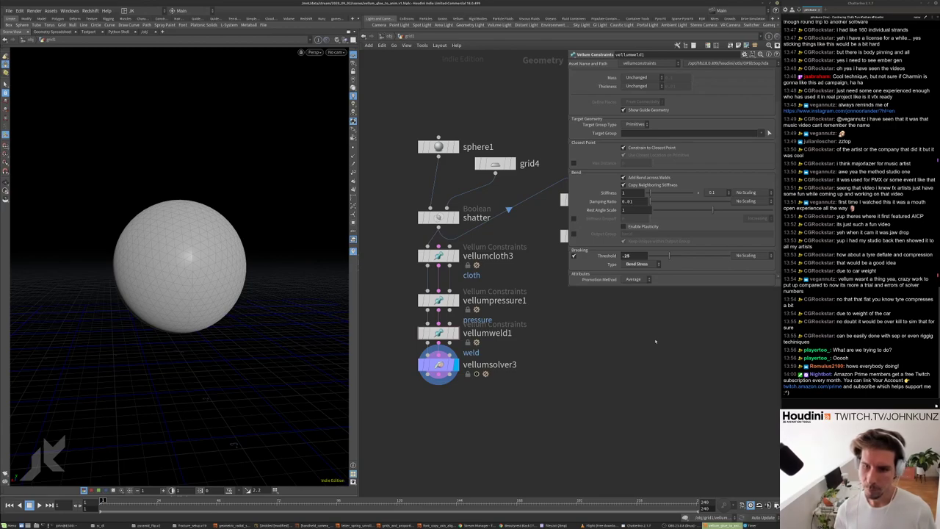
key("Up")
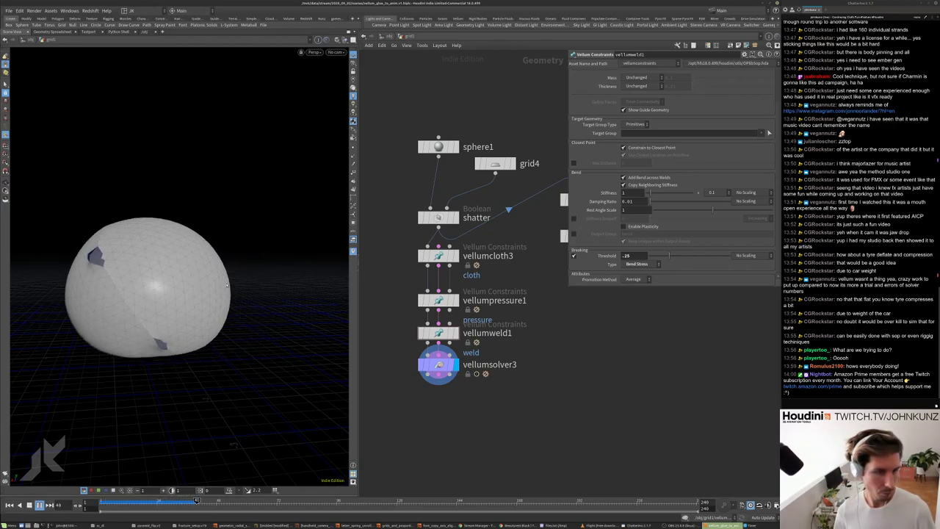
key("ctrl+Up")
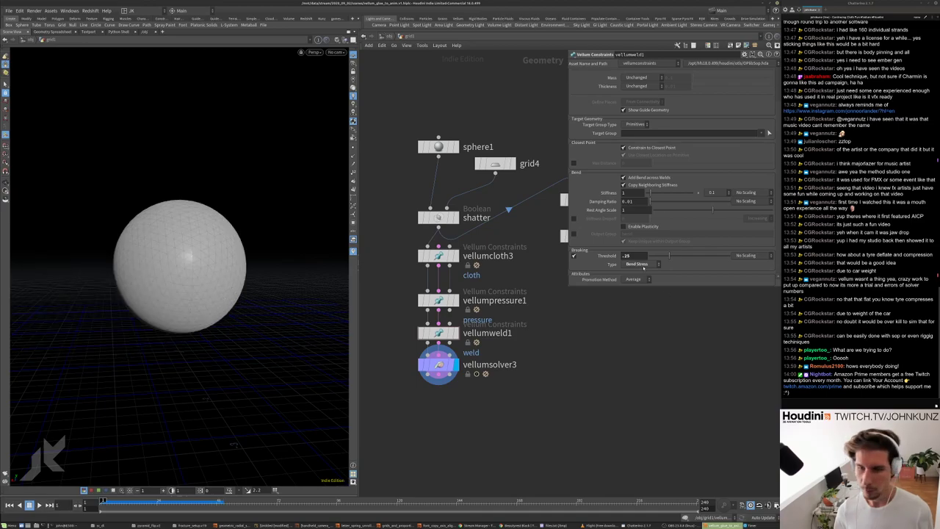
key("Up")
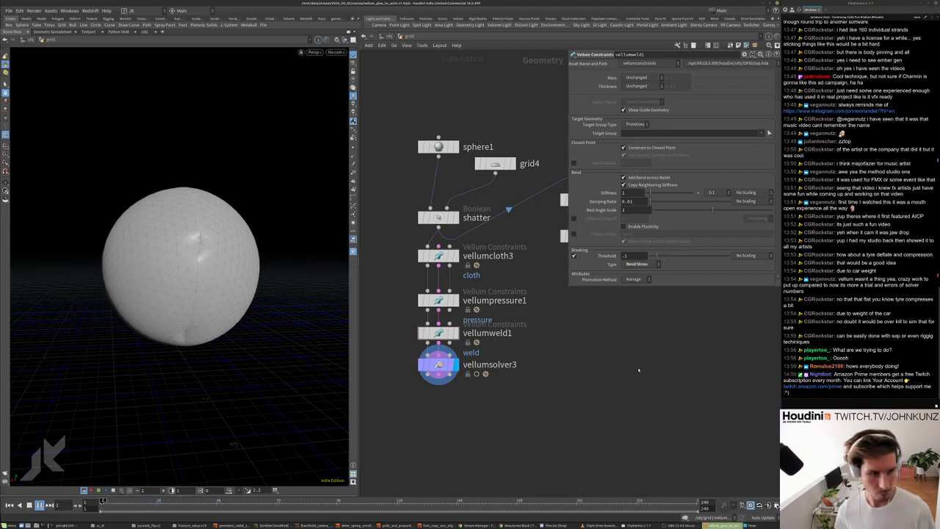
key("ctrl+Up")
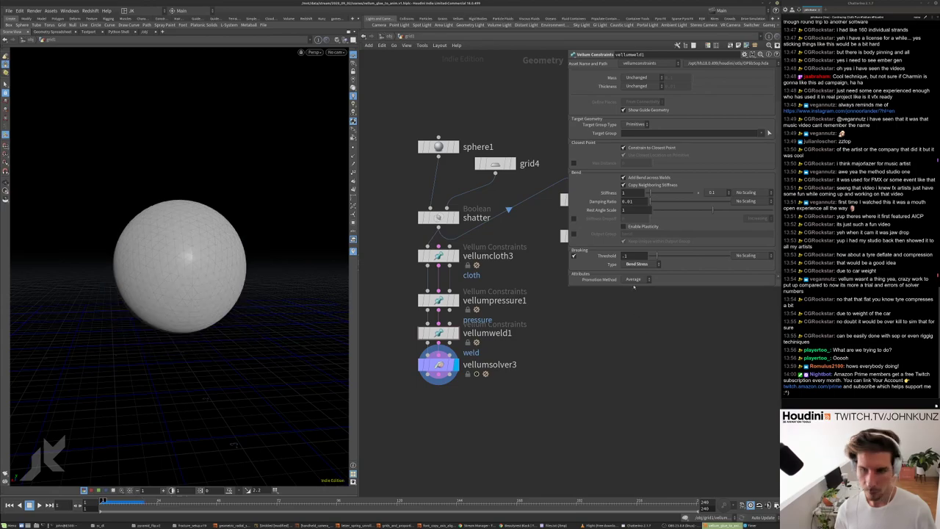
key("Up")
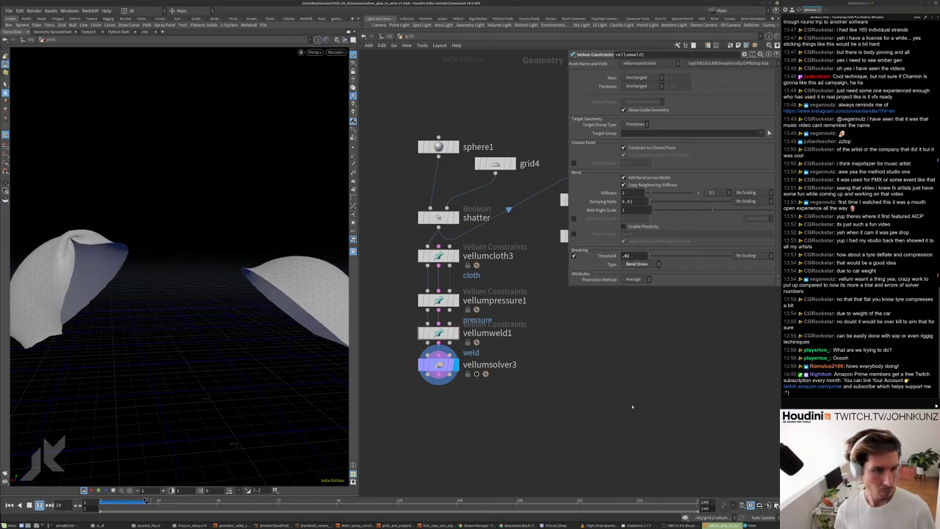
key("ctrl+Up")
- Move grid4 above sphere1 in the node network
middle_click_drag(522, 147, 505, 237)
left_click_drag(499, 268, 528, 192)
key("Tab")
- Add a Copy and Transform under grid4 with Rotate Y 10 and a higher Total Number
key("Escape")
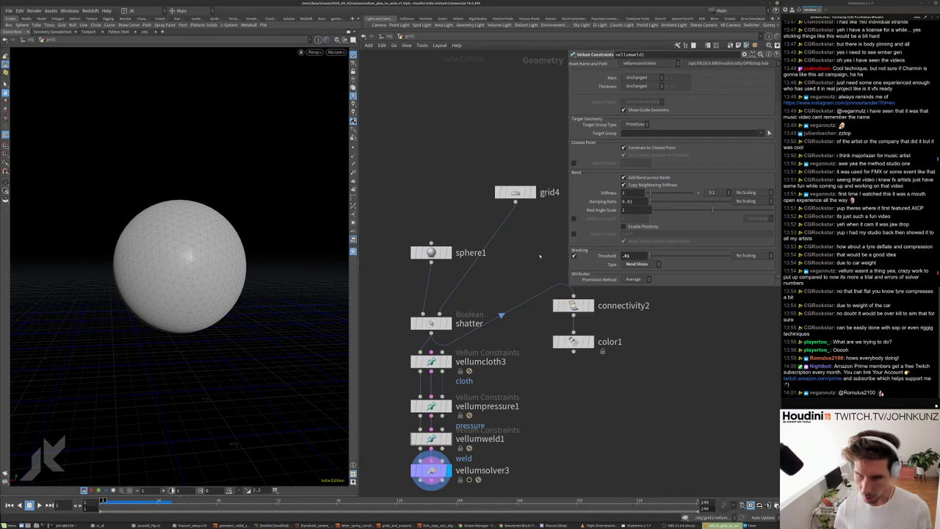
key("Tab")
type("c")
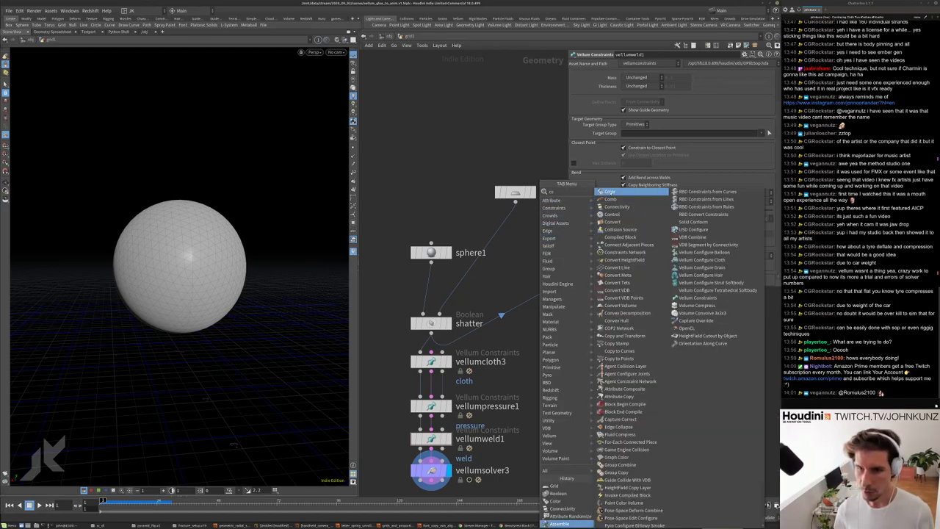
type("o")
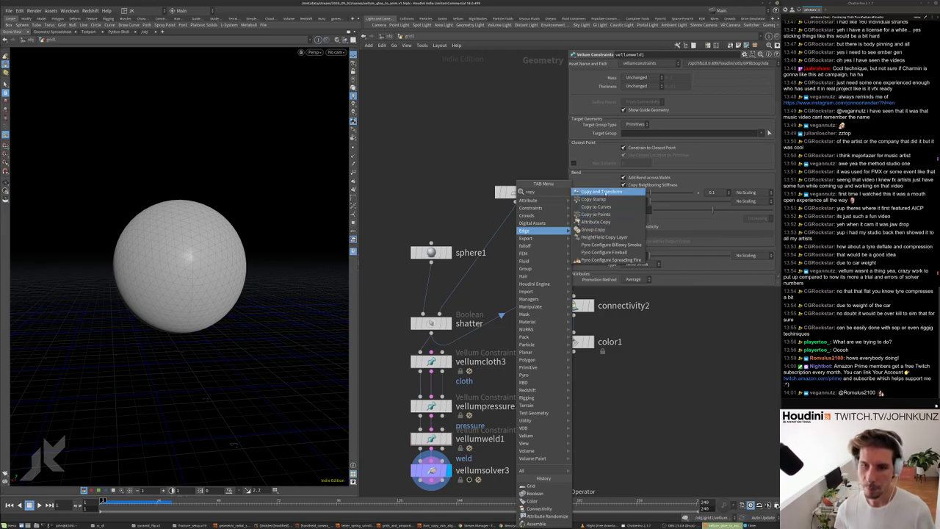
key("Return")
left_click(516, 232)
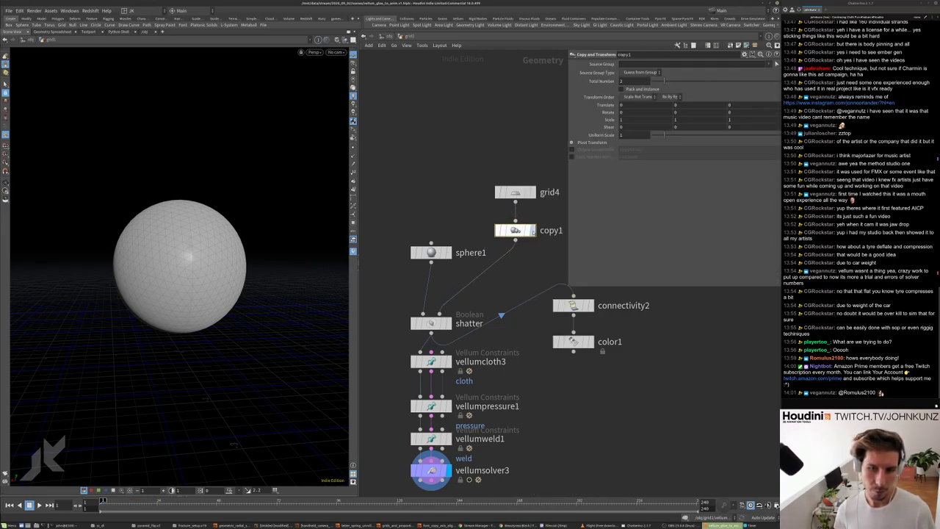
left_click_drag(210, 151, 267, 243)
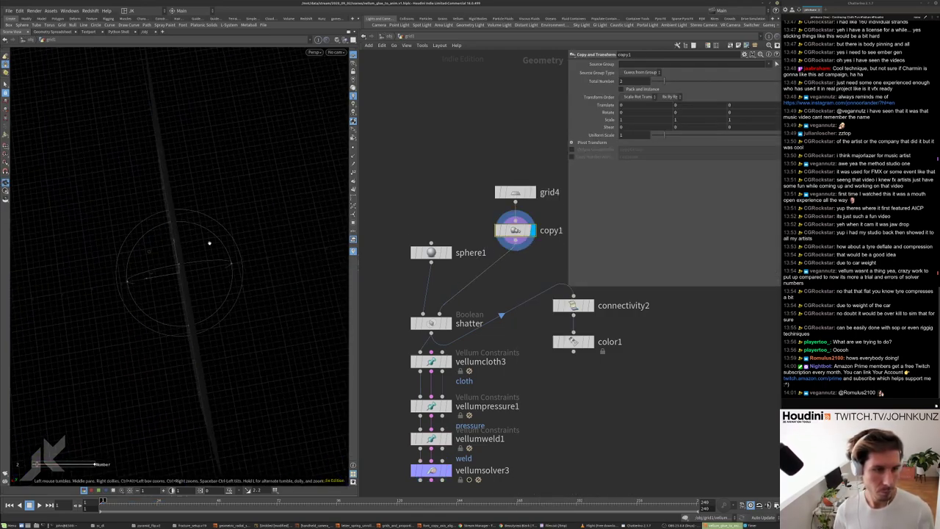
mouse_move(683, 111)
middle_mouse_down()
mouse_move(694, 104)
mouse_move(685, 113)
middle_mouse_up()
left_click_drag(667, 75, 702, 82)
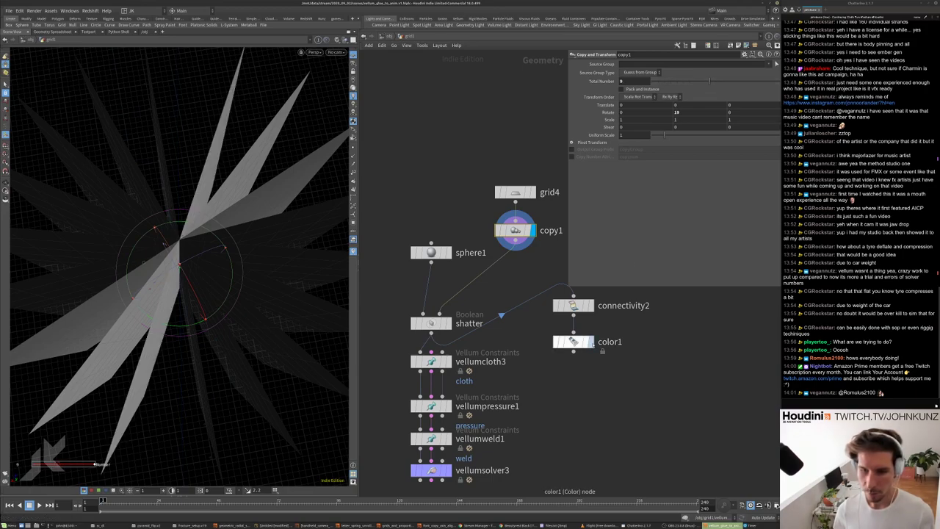
- Display color1 to inspect the sphere's coloured strips
left_click(590, 342)
left_click(577, 342)
key("g")
left_click_drag(169, 242, 143, 296)
middle_click_drag(483, 445, 480, 360)
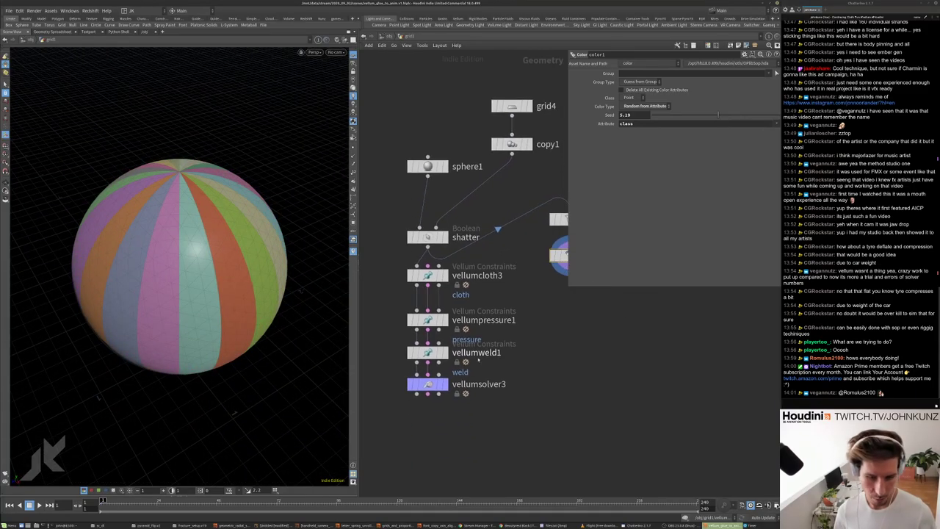
- Display vellumsolver3 and play the balloon simulation
left_click(444, 385)
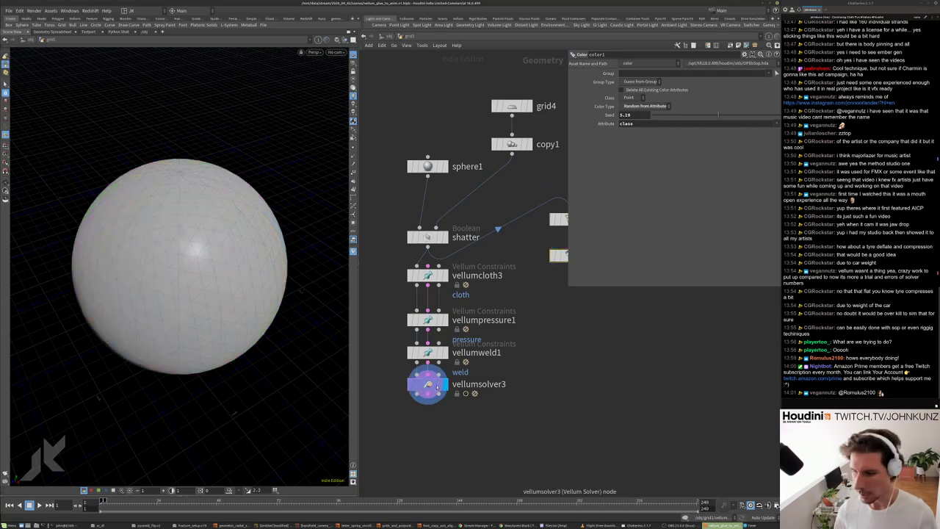
left_click(429, 384)
key("Up")
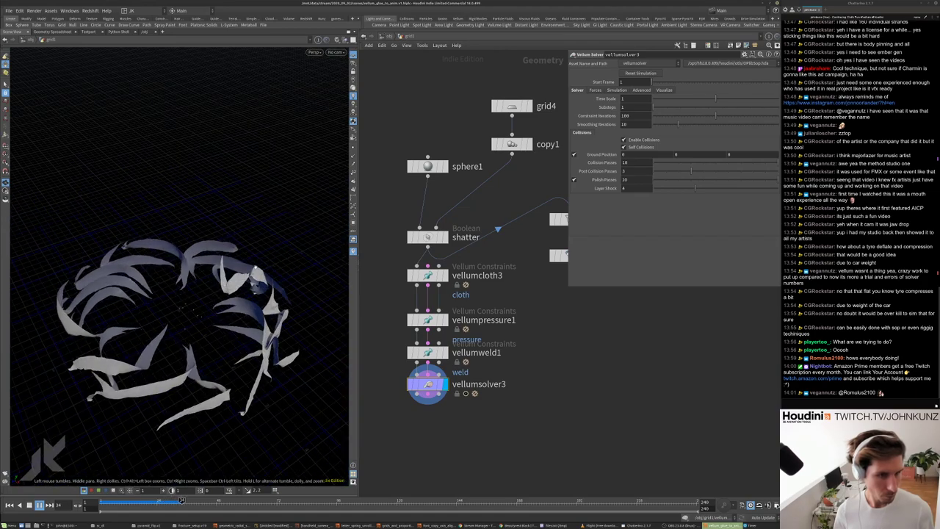
- Set vellumweld1's Breaking Threshold to 25 and play the simulation
key("ctrl+Up")
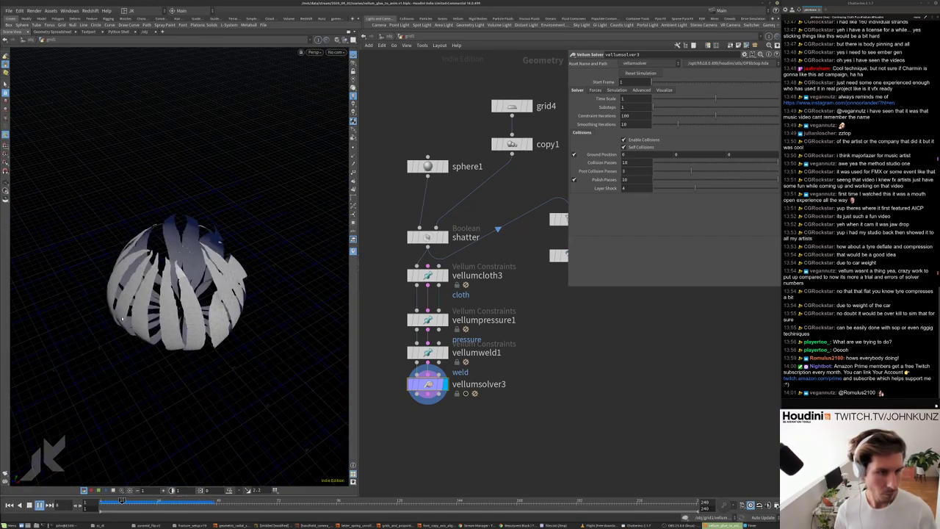
key("ctrl+Up")
left_click(427, 352)
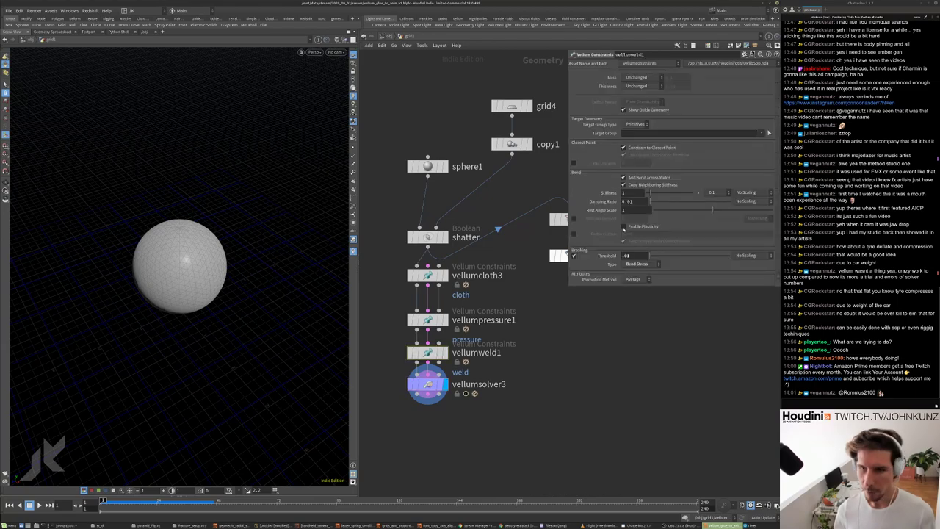
type("25")
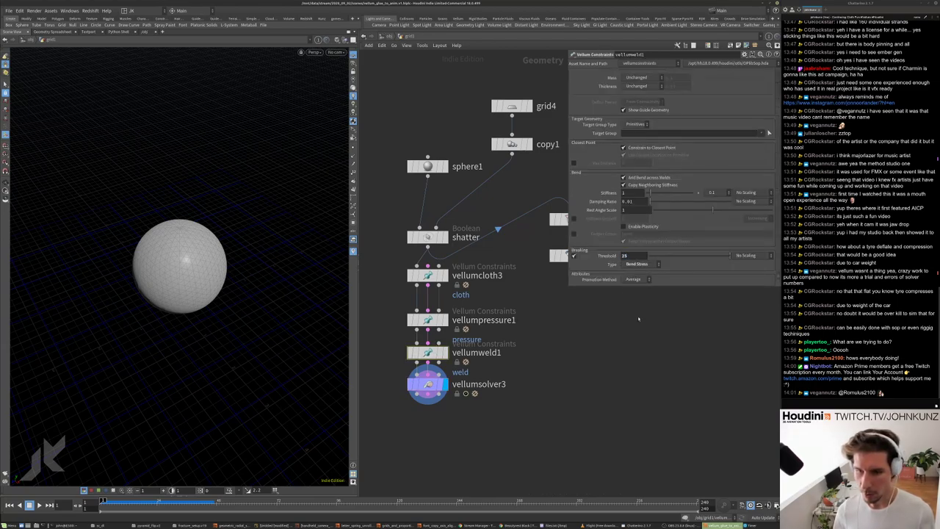
key("Up")
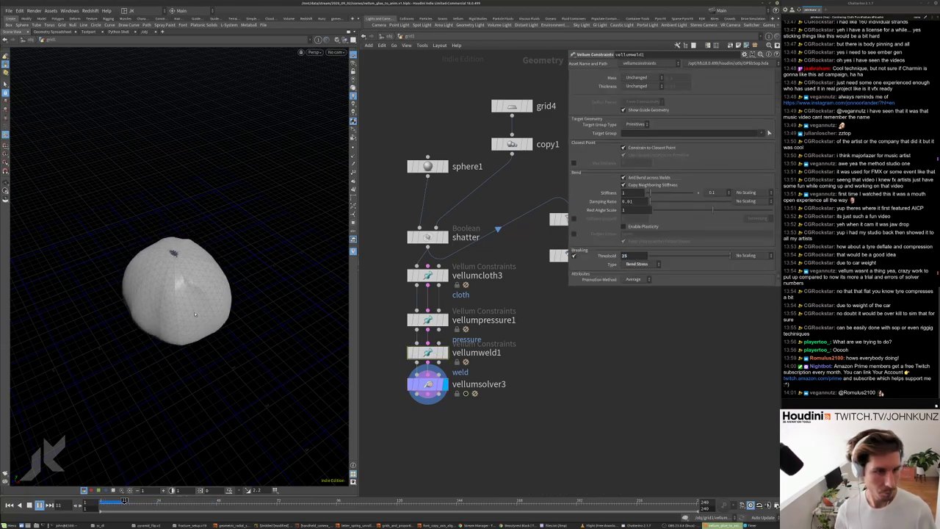
key("ctrl+Up")
- Move the grid, copy, sphere and shatter nodes higher, then replay viewing the torn sphere from above
middle_click_drag(423, 139, 436, 230)
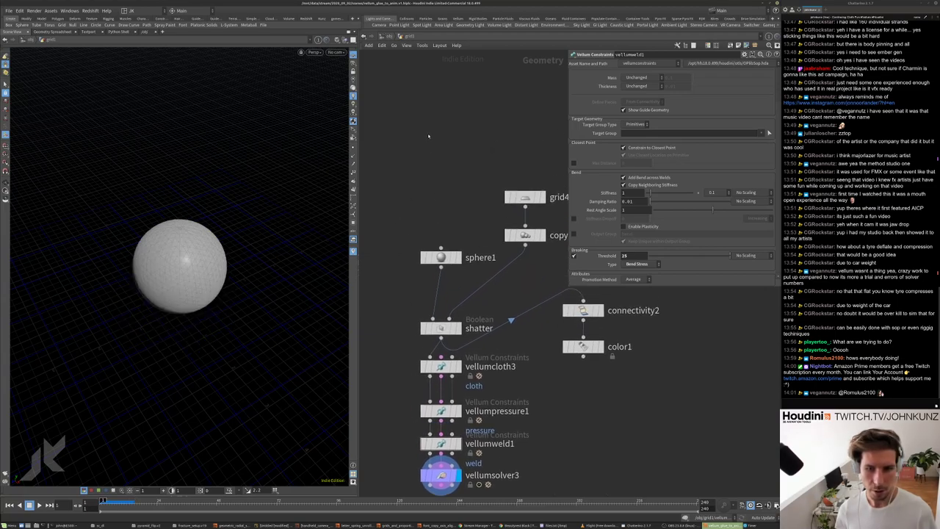
left_click_drag(429, 135, 547, 356)
left_click_drag(439, 328, 439, 255)
key("Up")
scroll(274, 122, "up", 5)
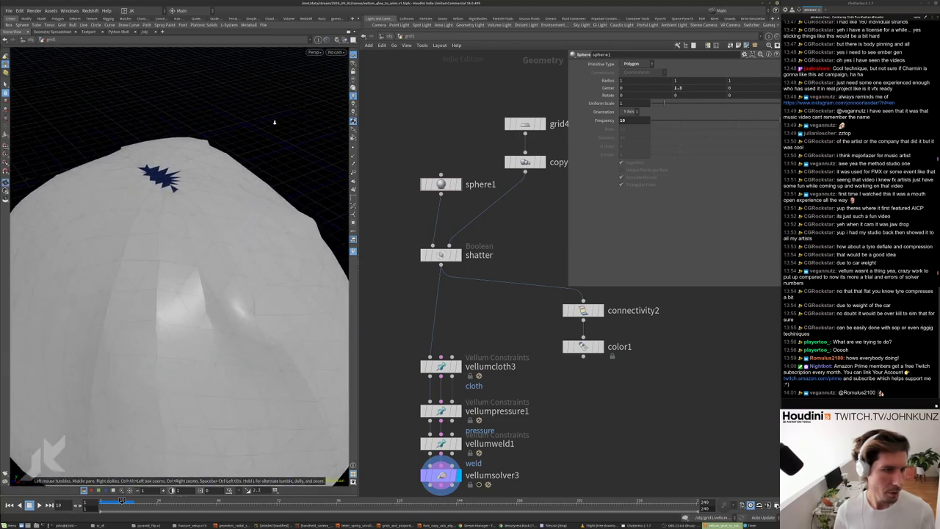
left_click_drag(274, 123, 185, 197)
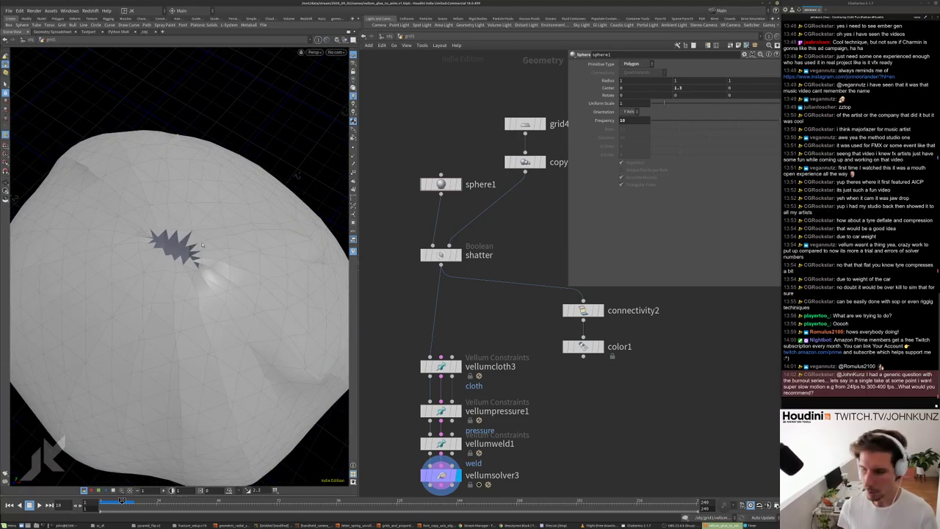
key("ctrl+Up")
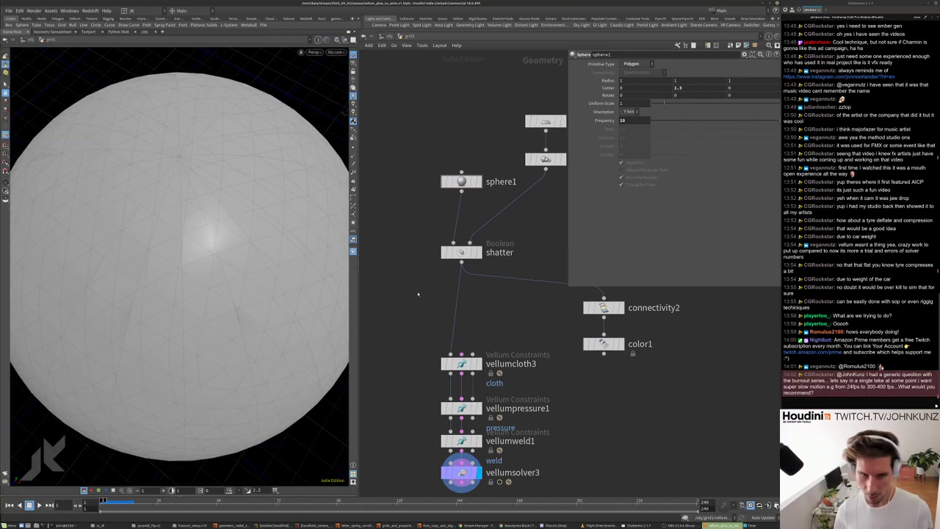
key("Tab")
- Splice a clean1 node onto the wire between shatter and vellumcloth3
type("fu")
key("BackSpace")
key("BackSpace")
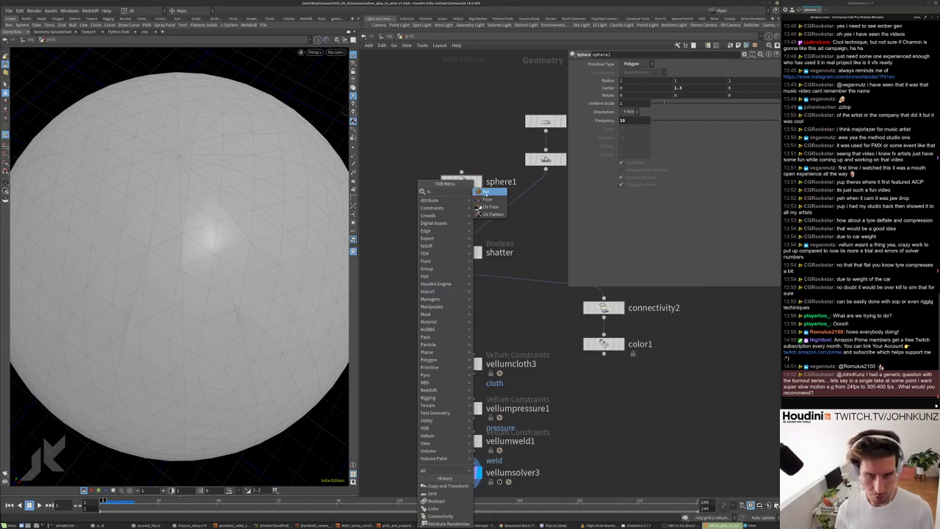
type("clean")
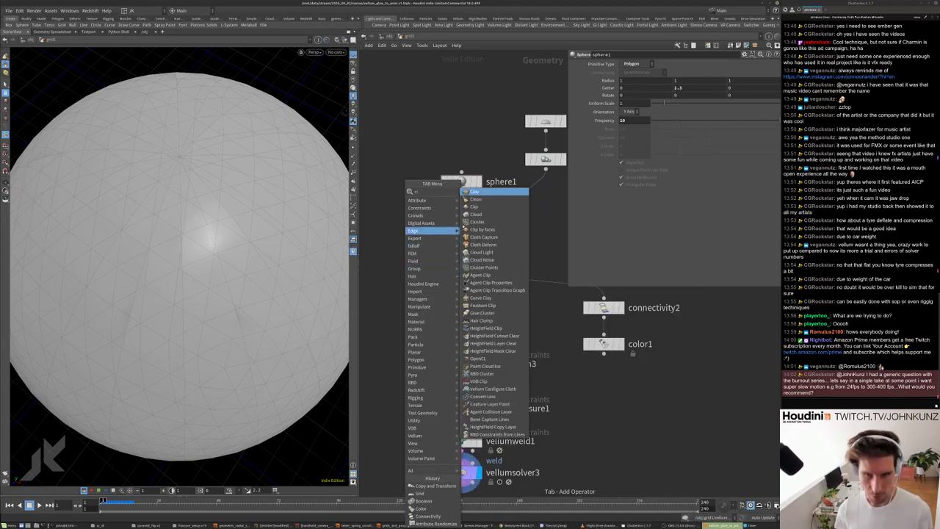
key("Return")
left_click(438, 298)
left_click_drag(439, 297, 462, 308)
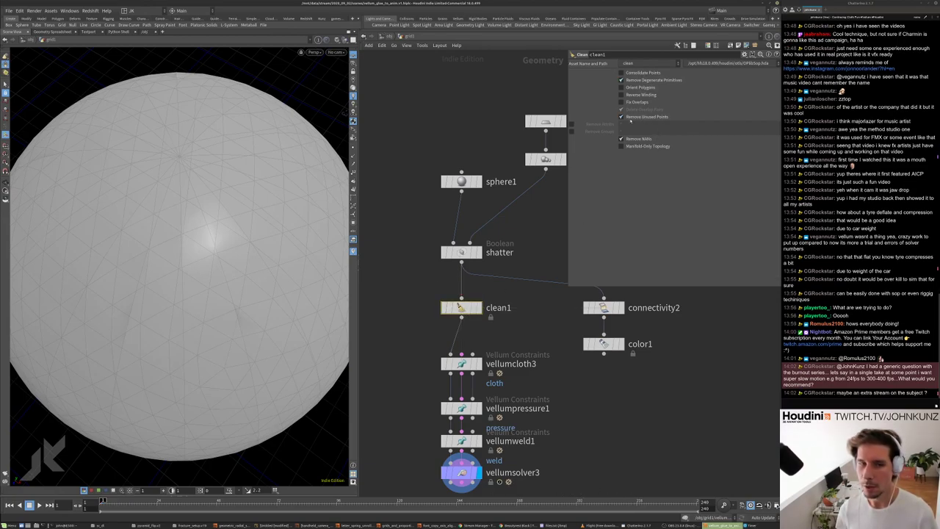
- Replay the simulation, then display vellumweld1's constraint points on the sphere
key("Right")
key("Right")
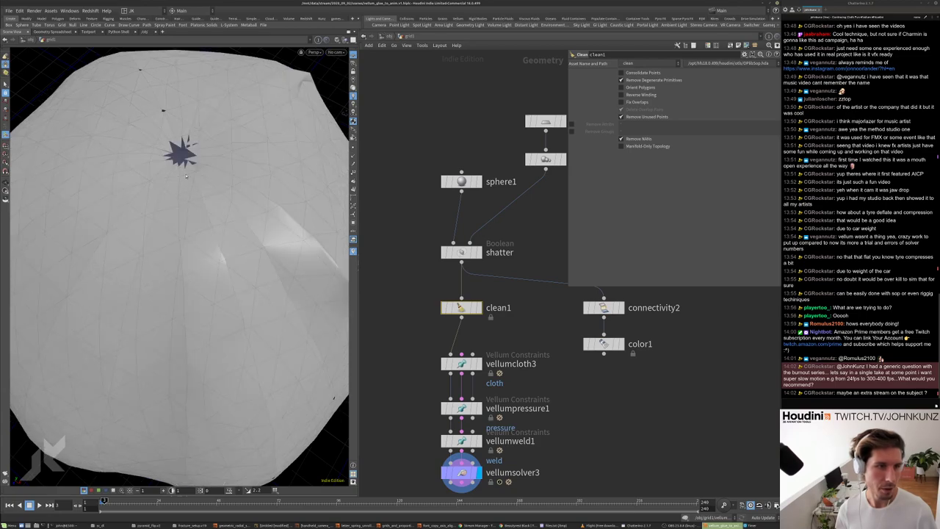
key("Left")
key("Left")
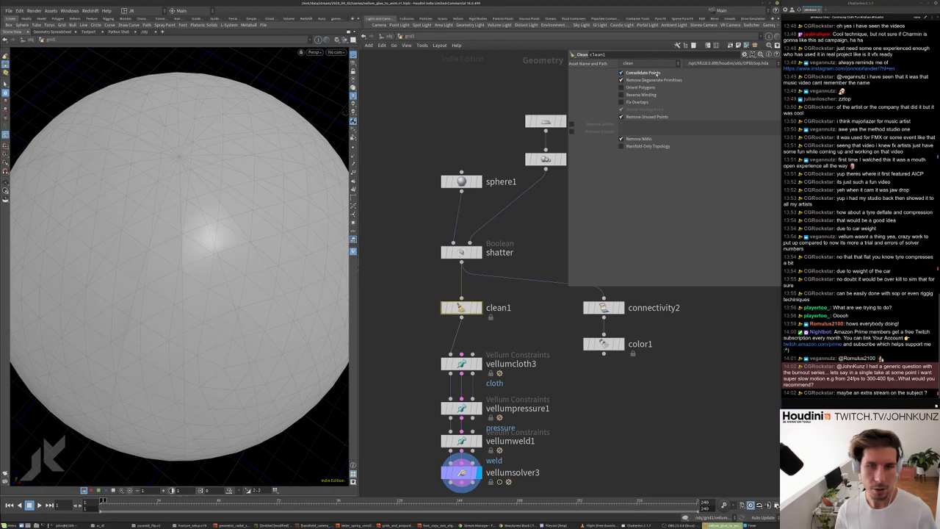
key("Up")
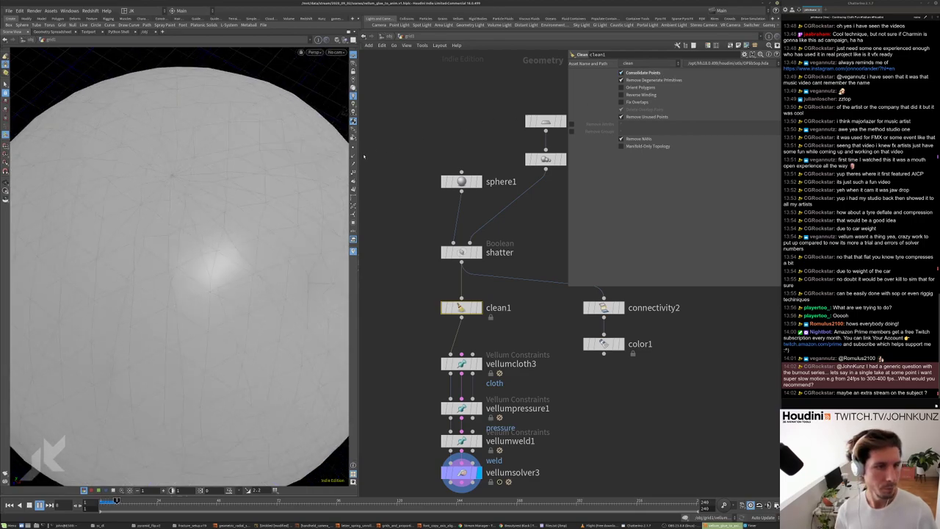
key("ctrl+Up")
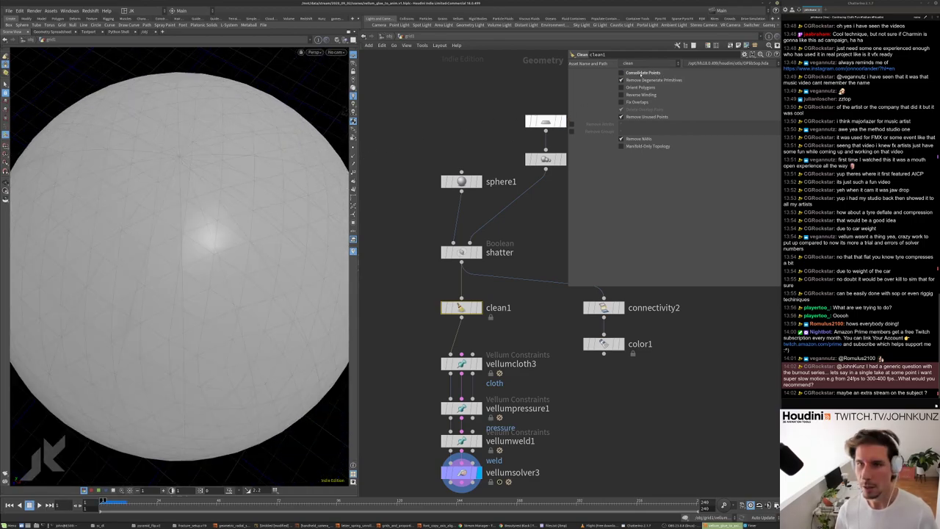
left_click(479, 441)
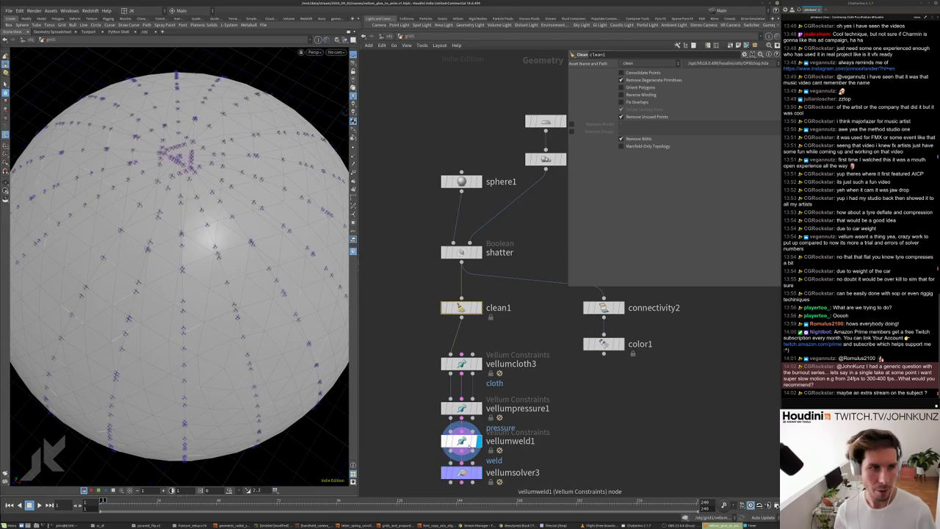
middle_click_drag(396, 288, 424, 230)
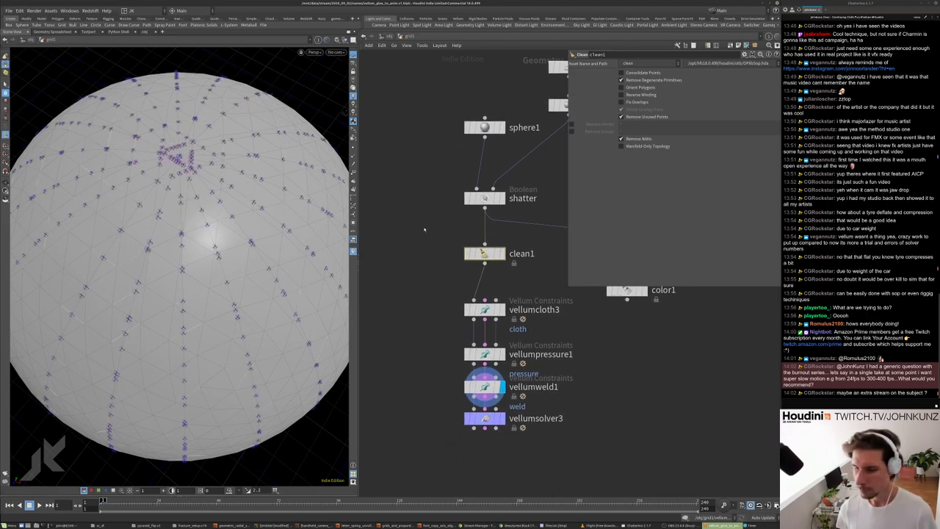
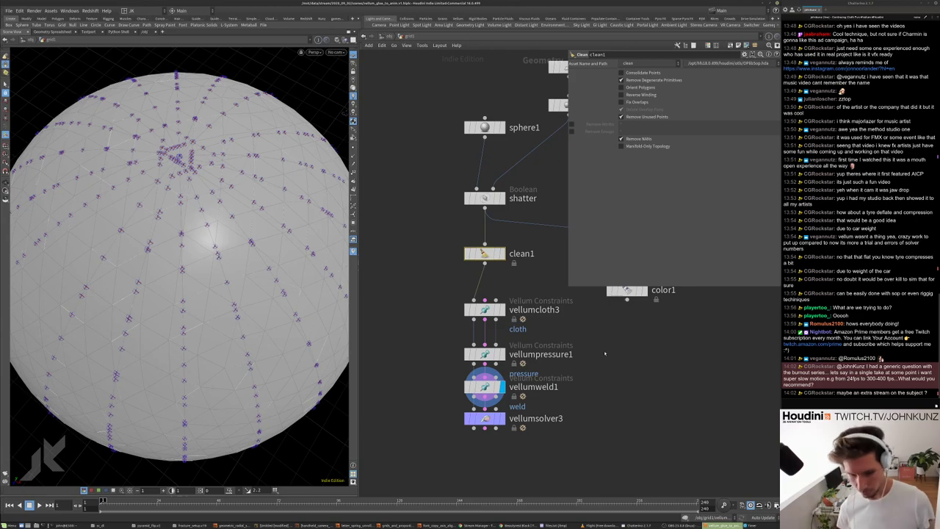
- Add a Time Blend (Retime) node below color1 and set its Evaluation Mode to By Speed
key("Tab")
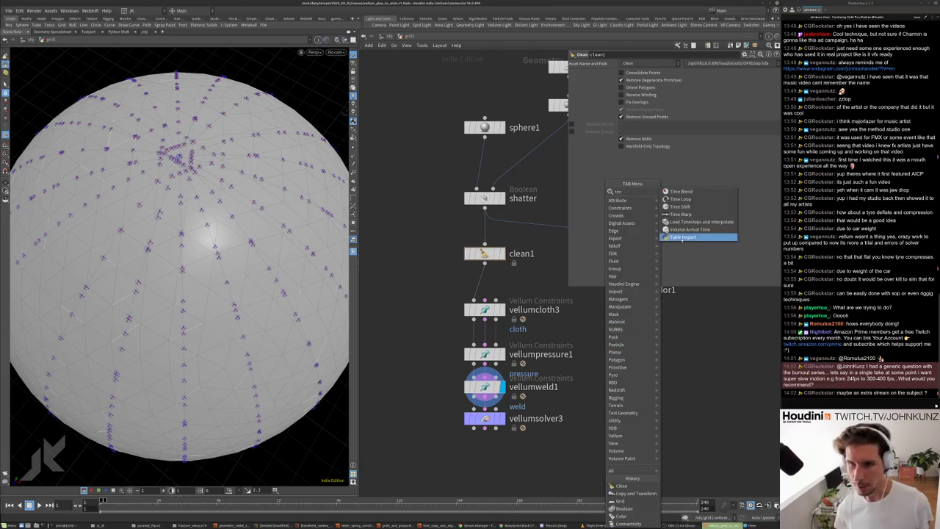
key("Escape")
key("Tab")
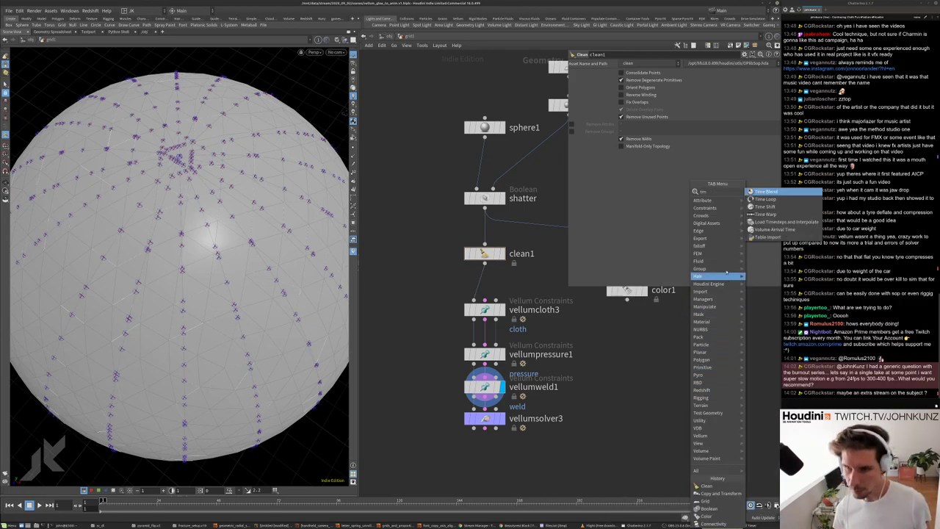
left_click(753, 198)
left_click(685, 323)
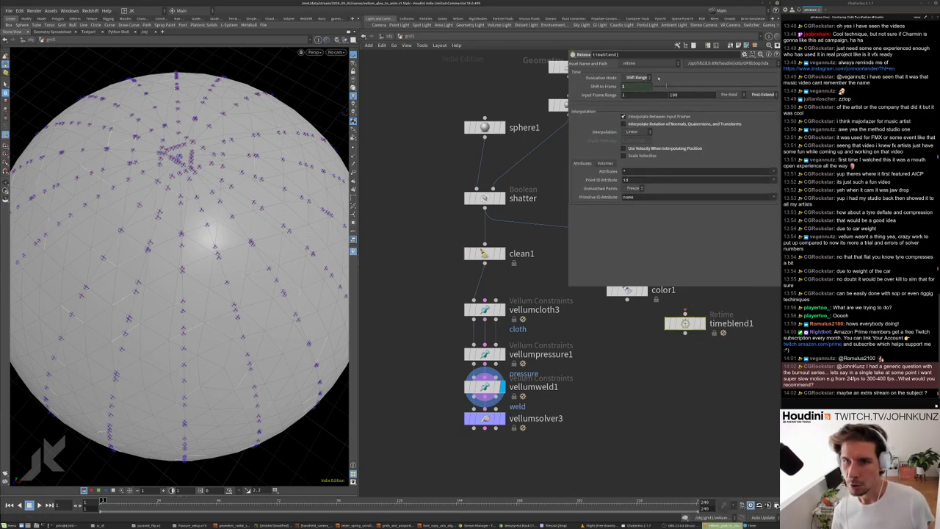
left_click(639, 78)
left_click(637, 87)
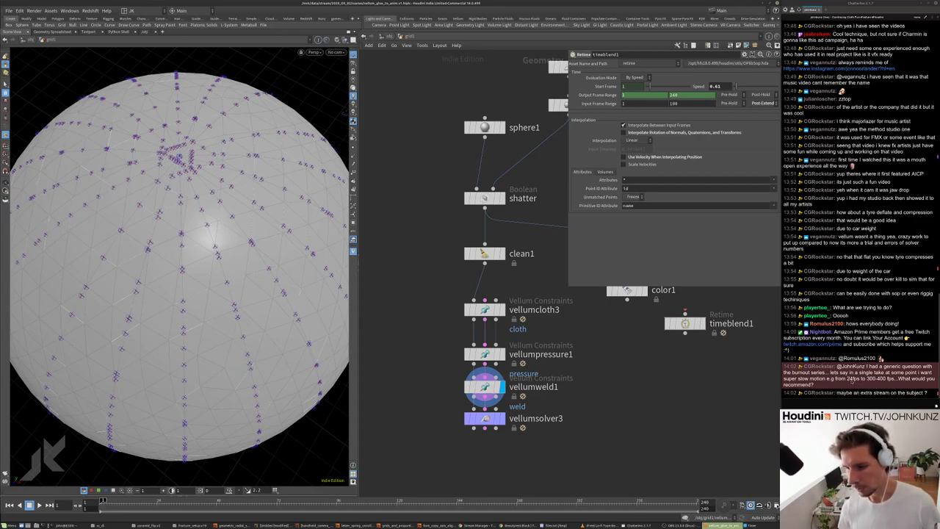
- Select the 24fps mention in the chat, then recentre the network view on the nodes
double_click(851, 380)
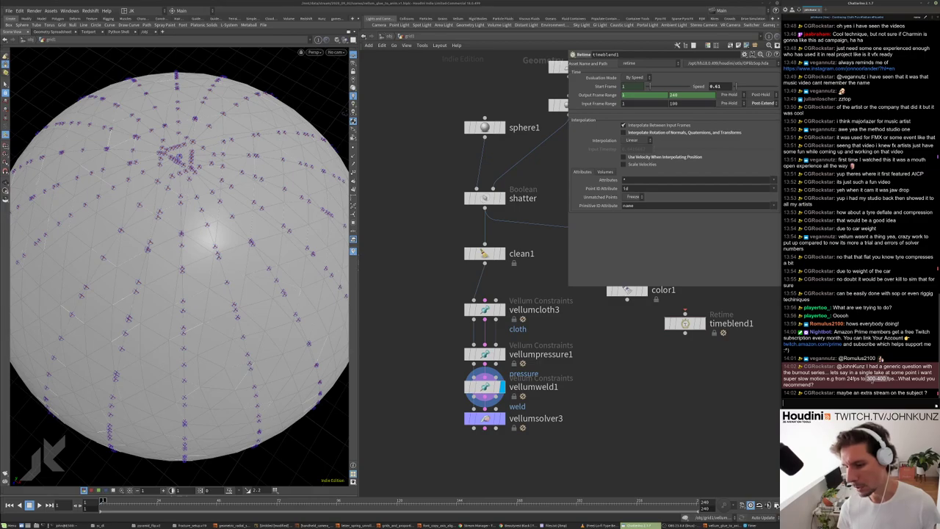
left_click(684, 416)
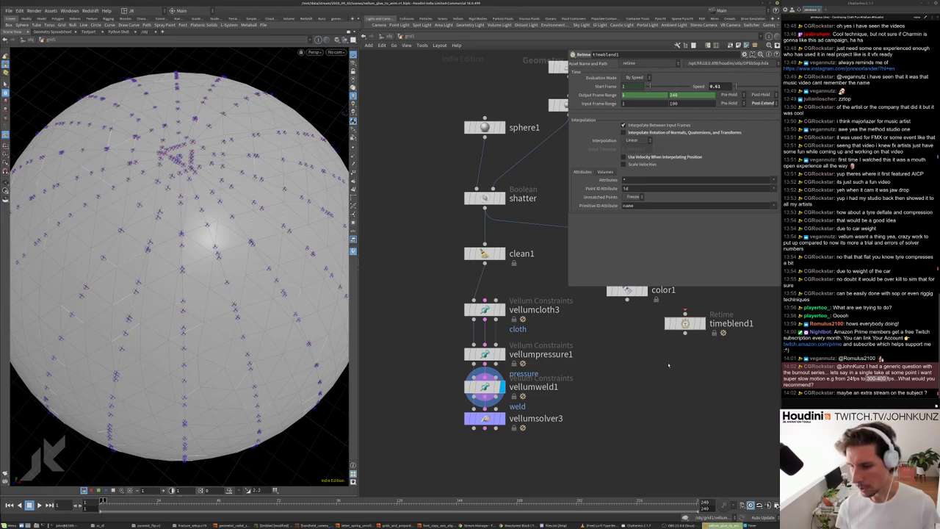
scroll(628, 398, "down", 3)
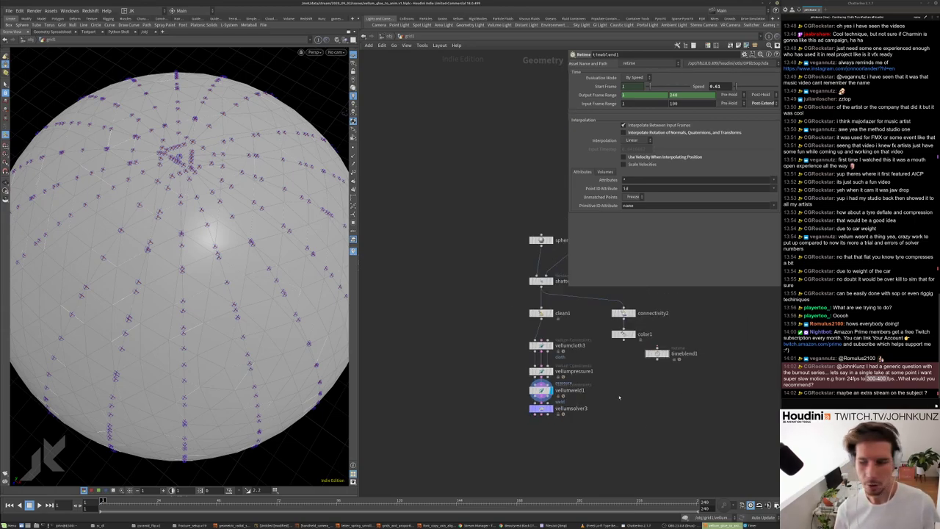
middle_click_drag(622, 398, 608, 391)
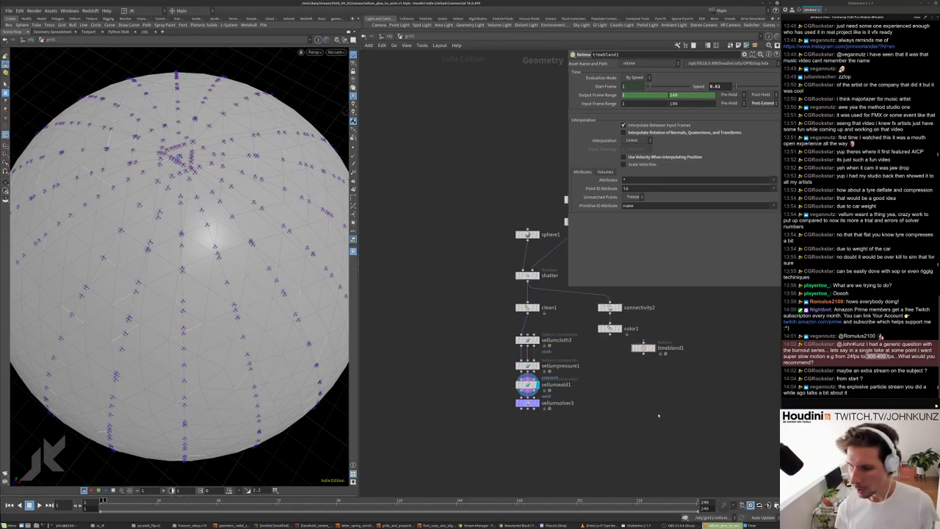
scroll(658, 416, "up", 1)
middle_click_drag(659, 411, 664, 441)
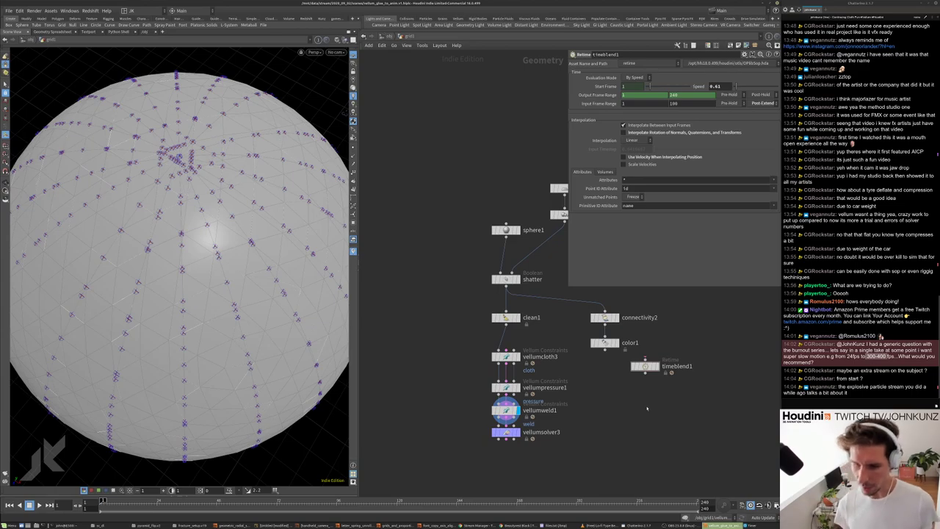
- Create a DOP Network node via the dop search and set its Scale Time to 0.25
key("Tab")
type("dop")
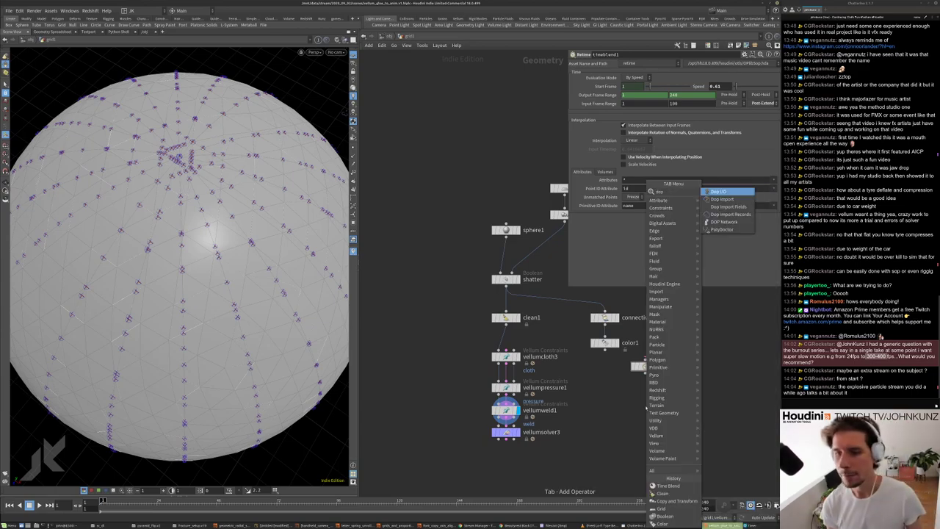
key("Down")
key("Down")
key("Down")
key("Down")
key("Return")
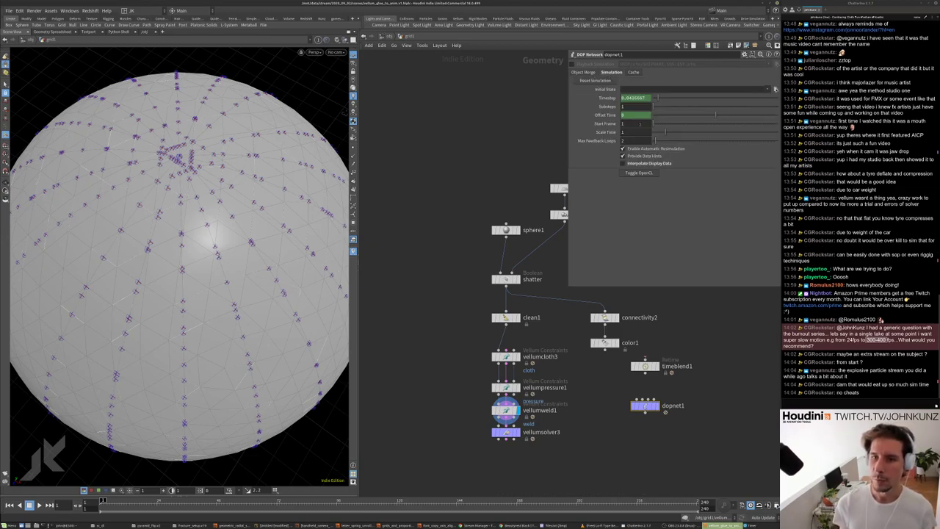
left_click_drag(665, 132, 661, 133)
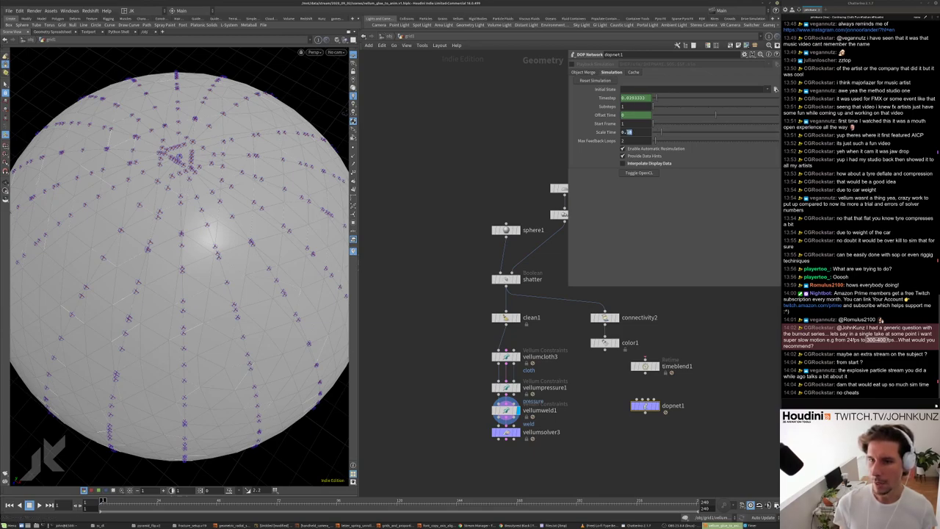
type("5")
key("Return")
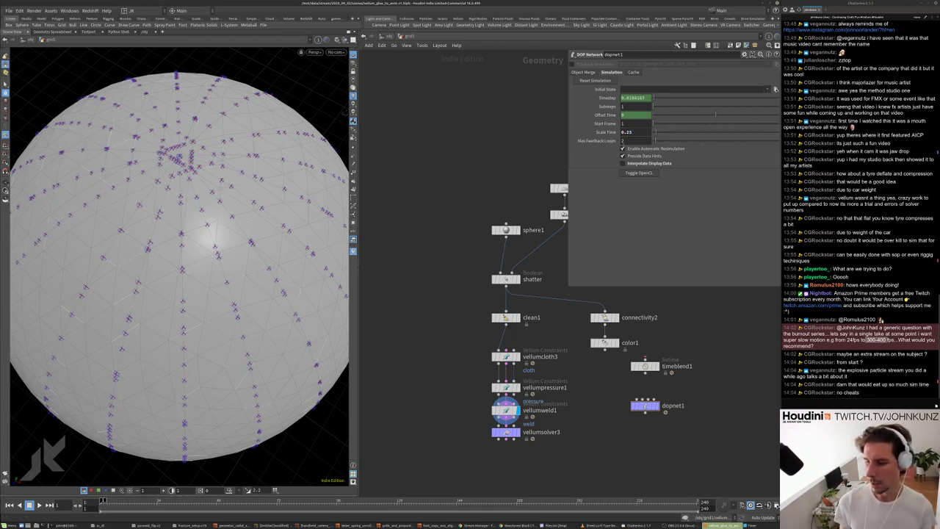
scroll(672, 467, "up", 4)
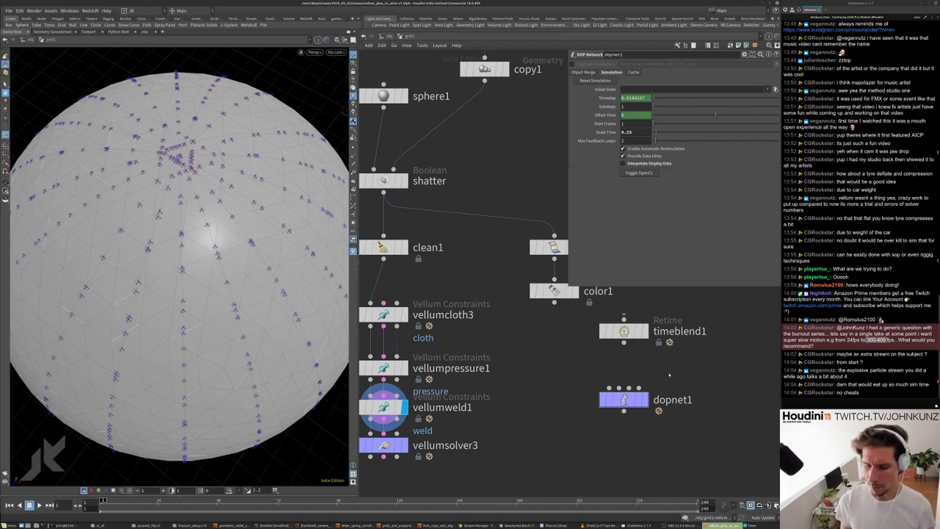
double_click(628, 132)
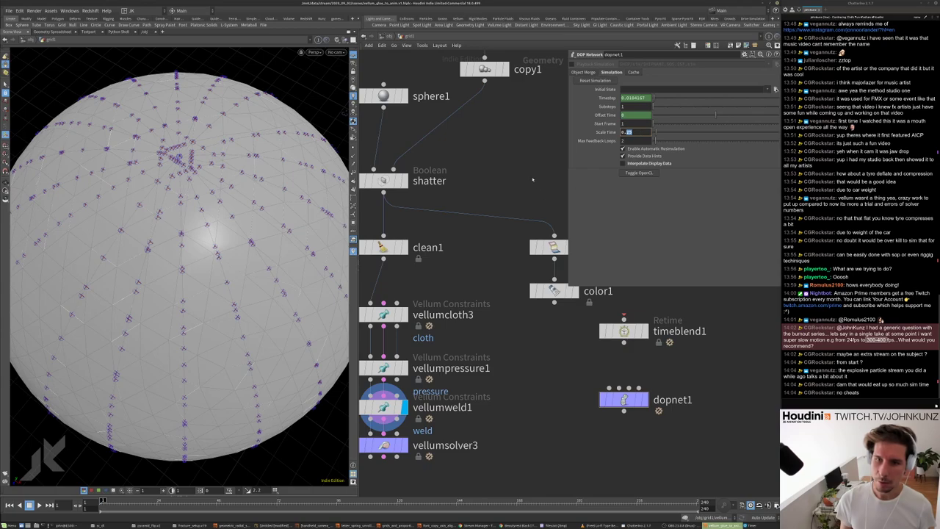
key("Return")
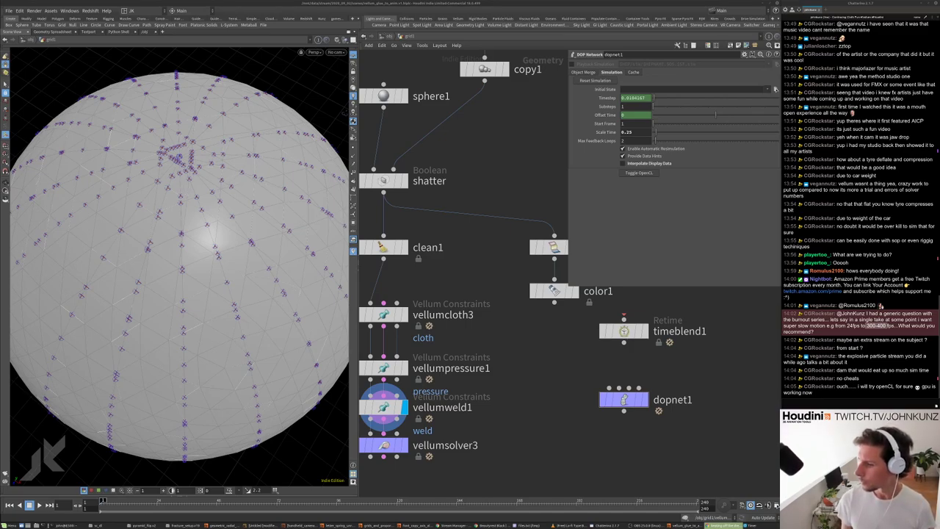
- Open the SideFX Pyro FX | Volcano tutorial page from the web search results
key("alt+Tab")
left_click(427, 336)
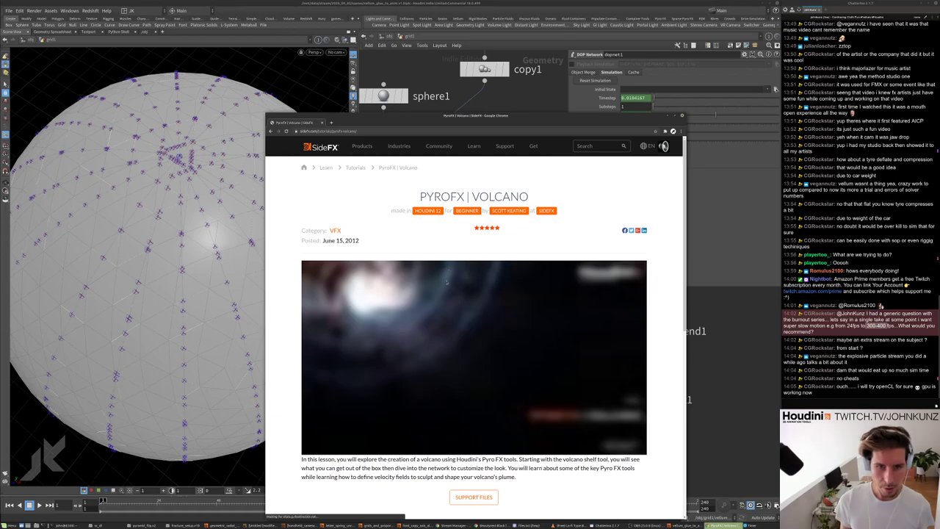
scroll(428, 336, "down", 2)
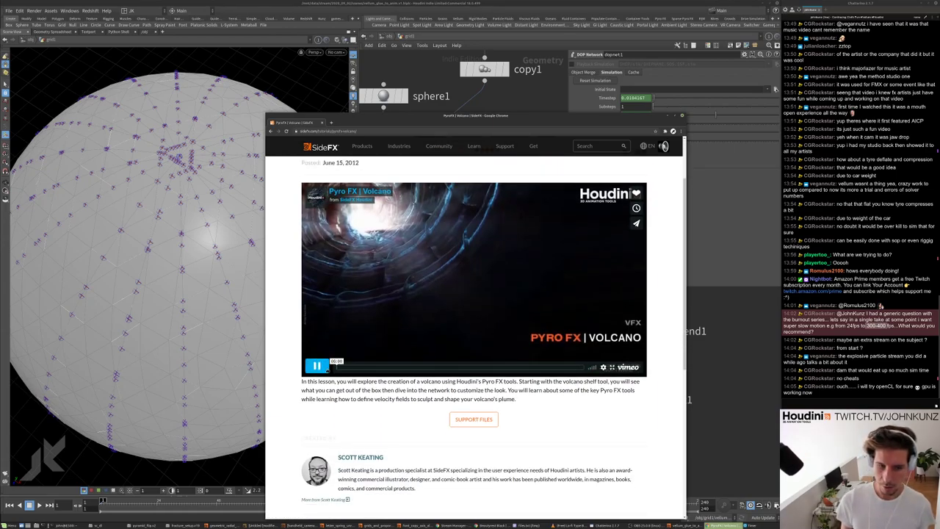
- Play the tutorial video and skip ahead through the plume, noise, DOP network and Smoke Object sections
left_click(350, 366)
left_click(384, 365)
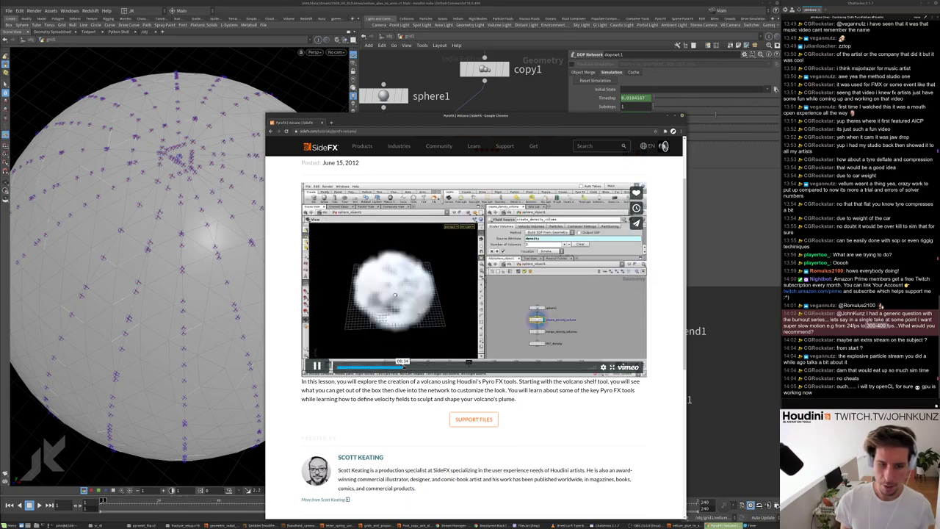
left_click(408, 366)
left_click(430, 366)
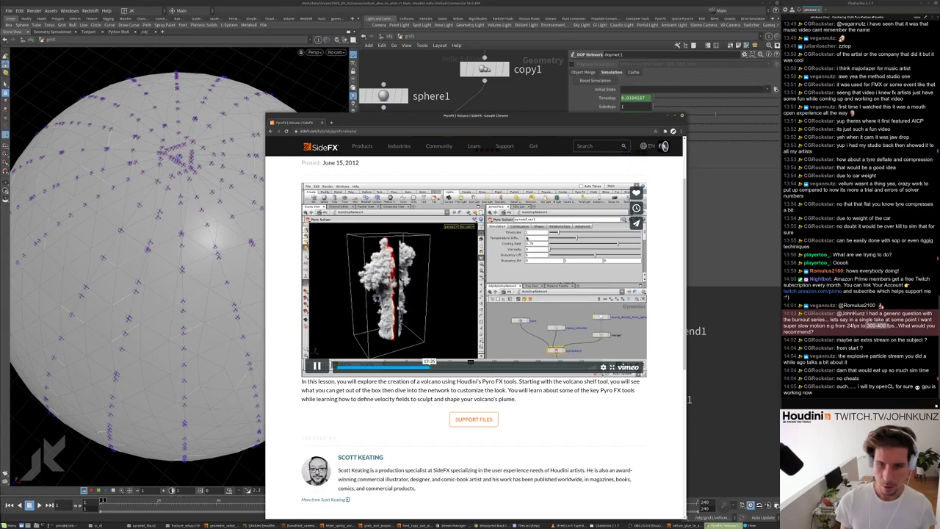
left_click(452, 366)
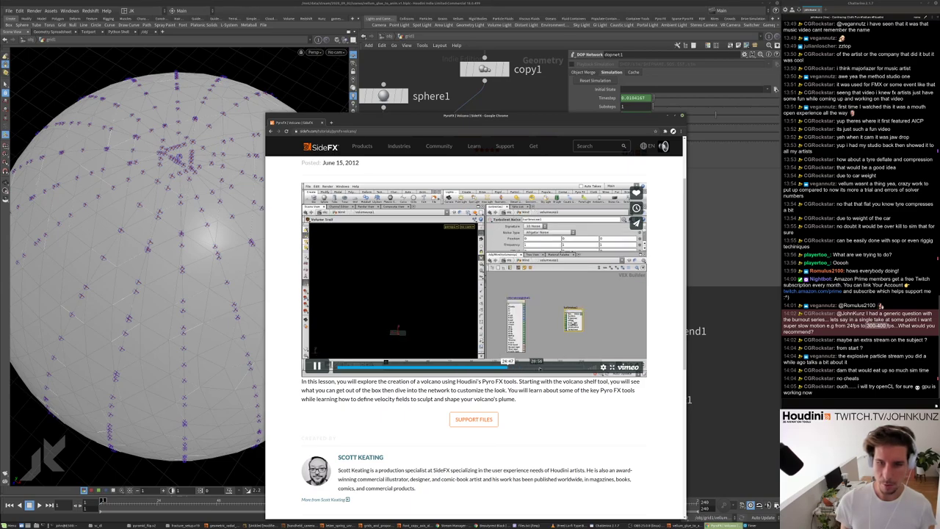
left_click(539, 365)
left_click(566, 365)
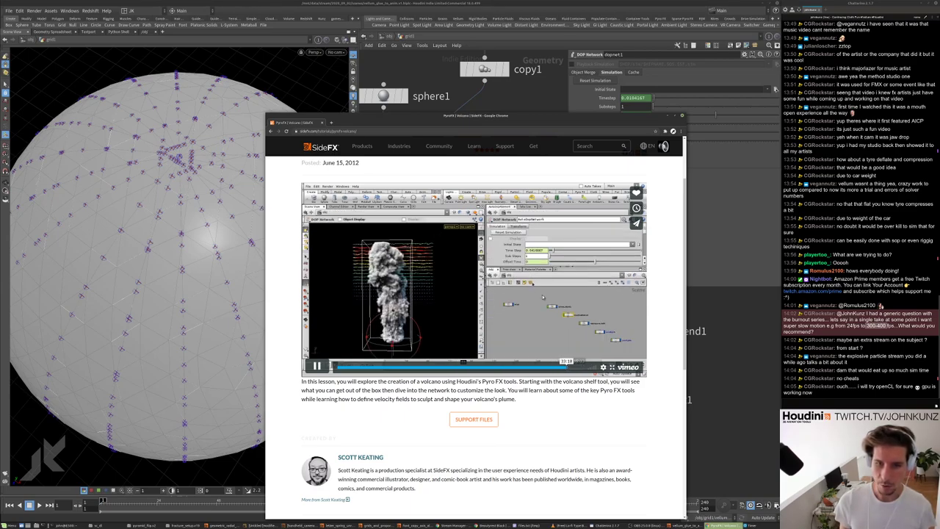
left_click(567, 365)
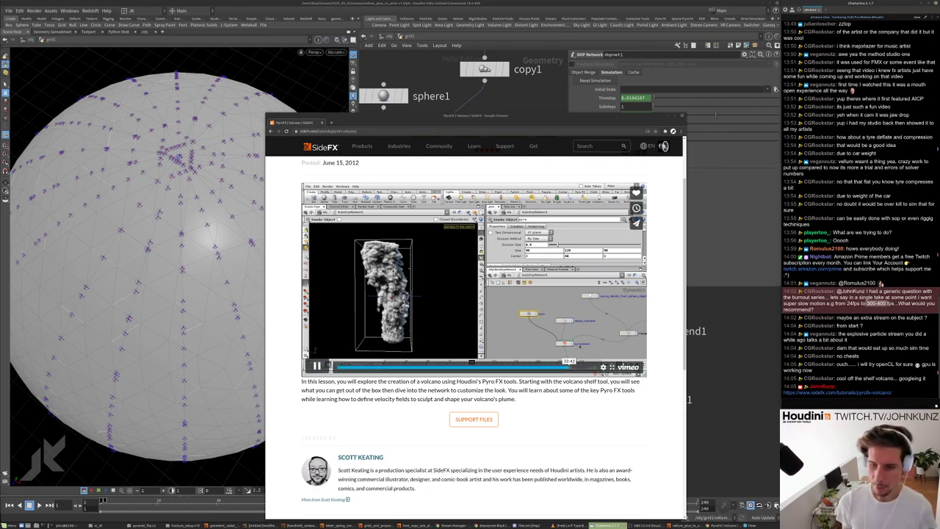
- Rewind and pause the volcano tutorial video, then close Chrome to return to Houdini
left_click(386, 363)
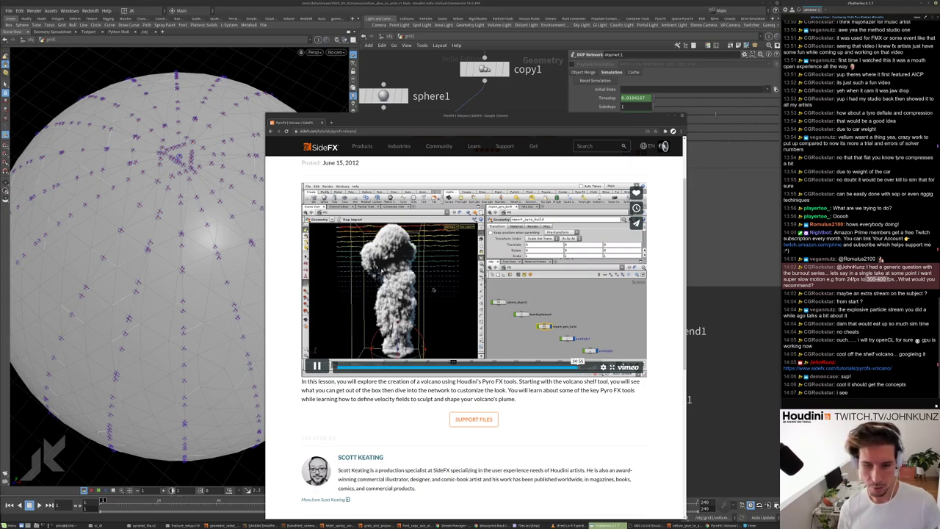
left_click(316, 365)
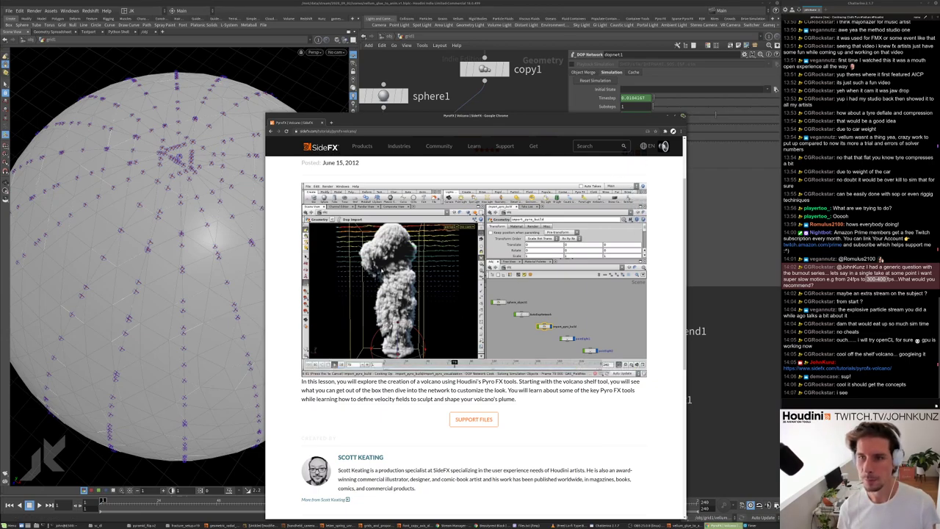
left_click(682, 115)
scroll(528, 353, "down", 3)
scroll(592, 341, "up", 3)
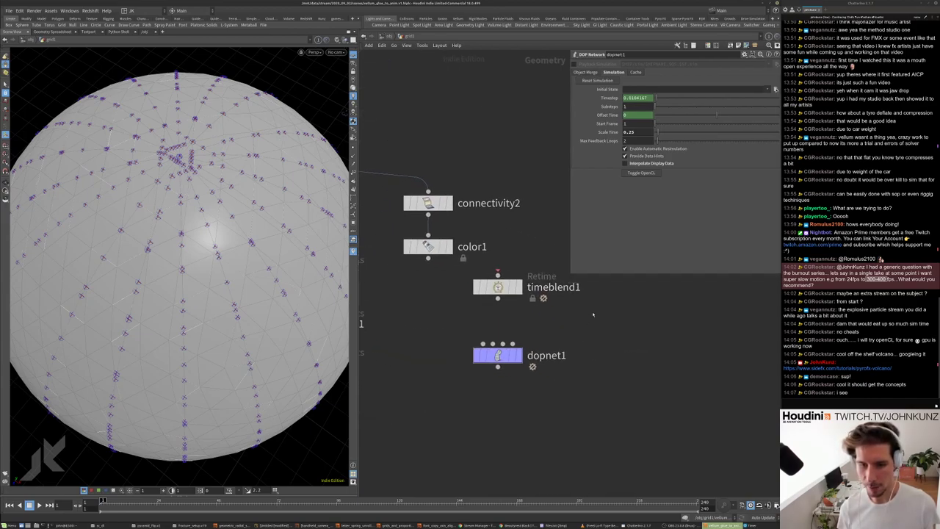
- Move timeblend1 beside dopnet1 and set its volume Blend Mode to Advected with velocity field vel
middle_click_drag(581, 344, 545, 311)
left_click_drag(461, 255, 633, 355)
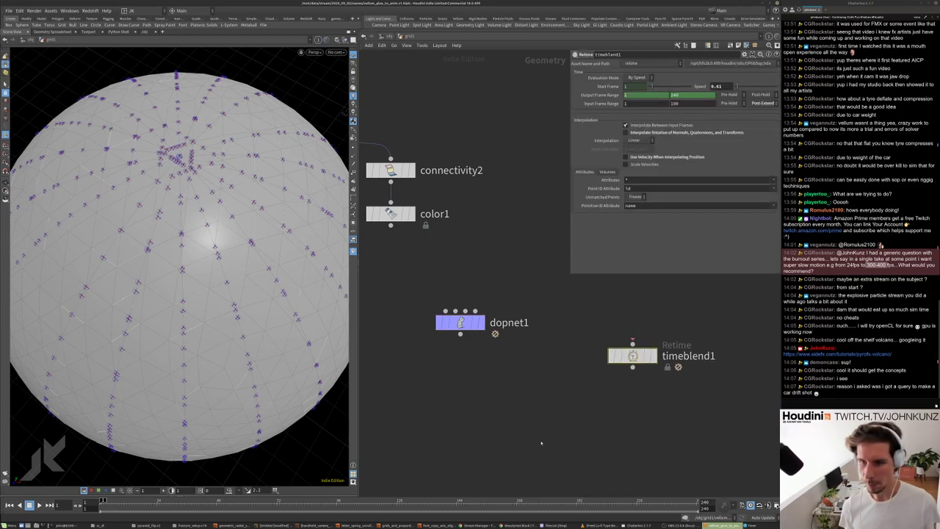
left_click(608, 172)
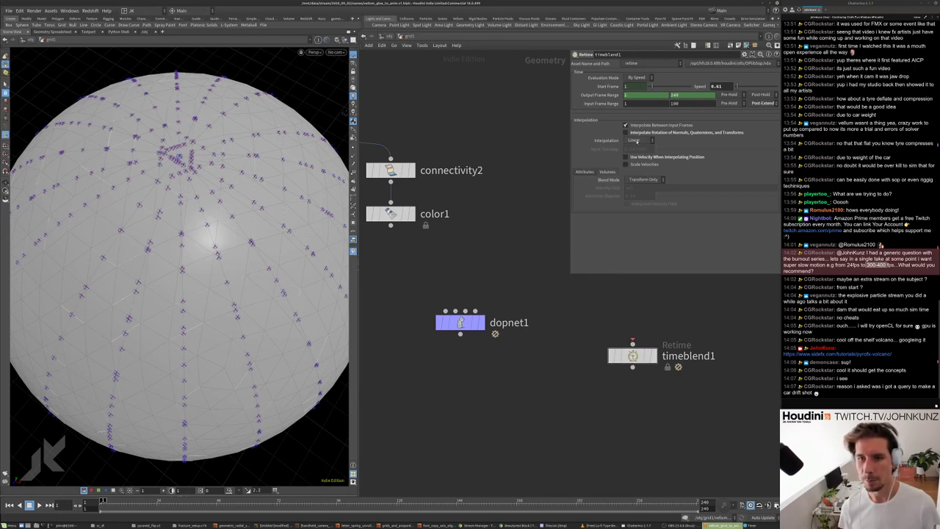
left_click(637, 141)
left_click(617, 179)
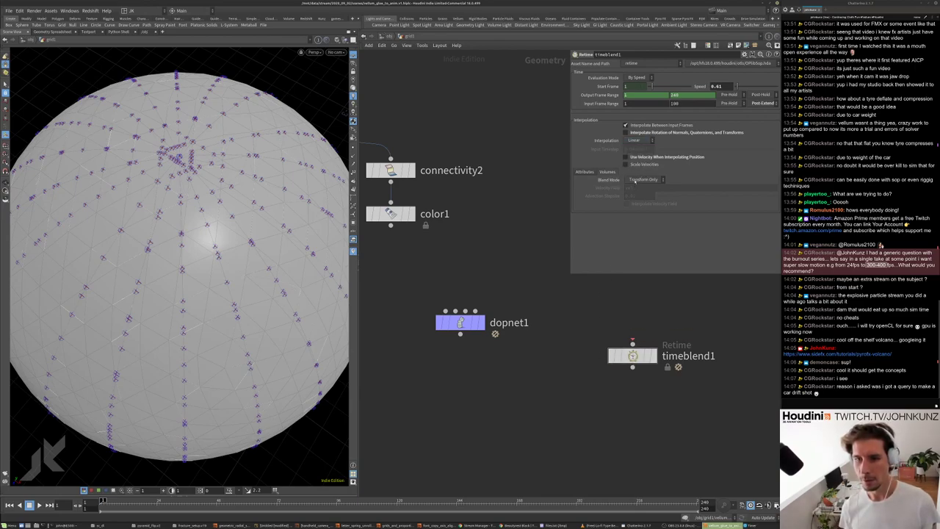
left_click(637, 180)
left_click(637, 211)
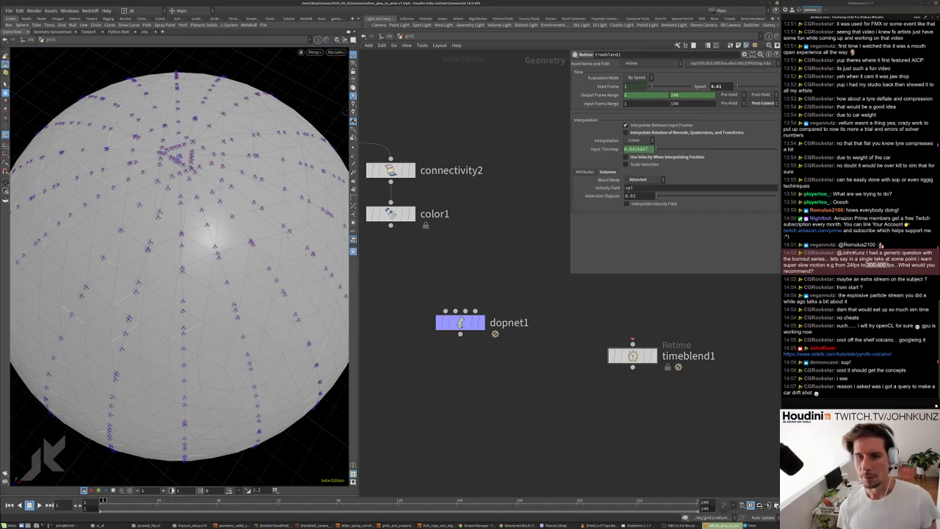
left_click(640, 187)
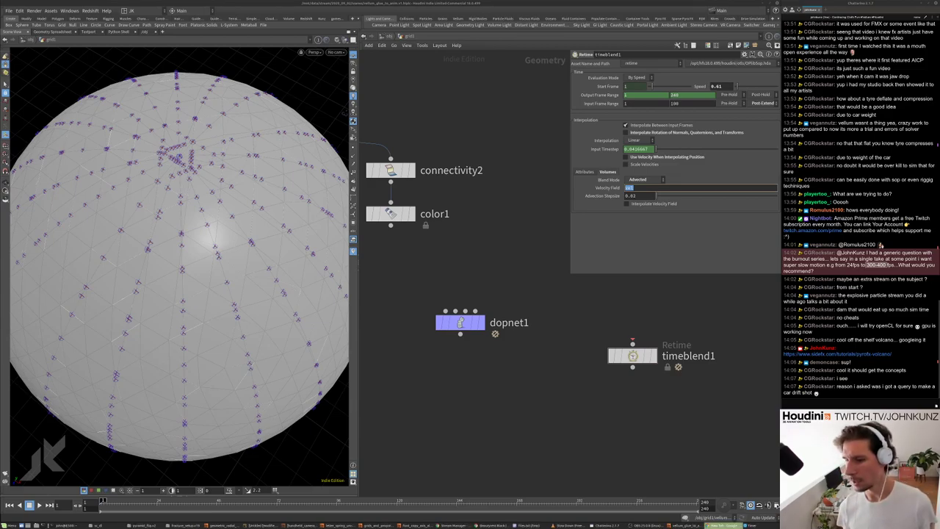
left_click(852, 280)
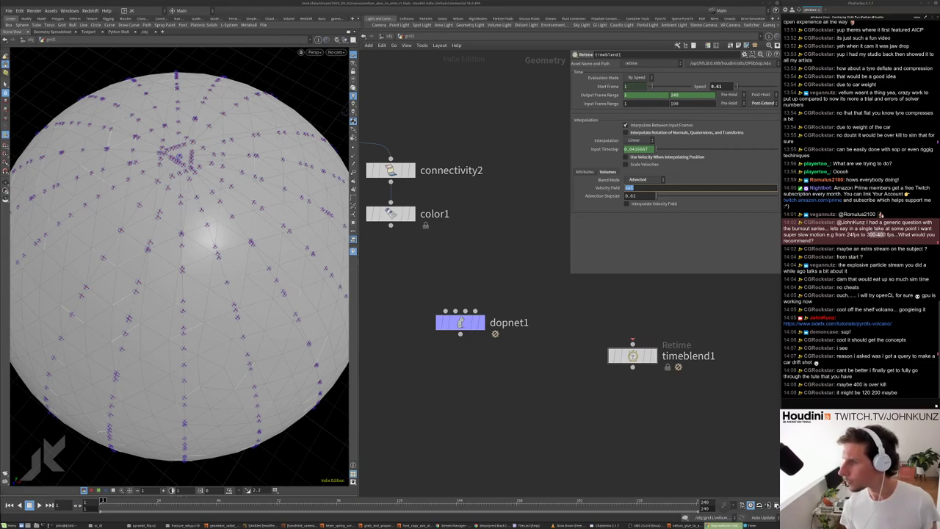
key("alt+Tab")
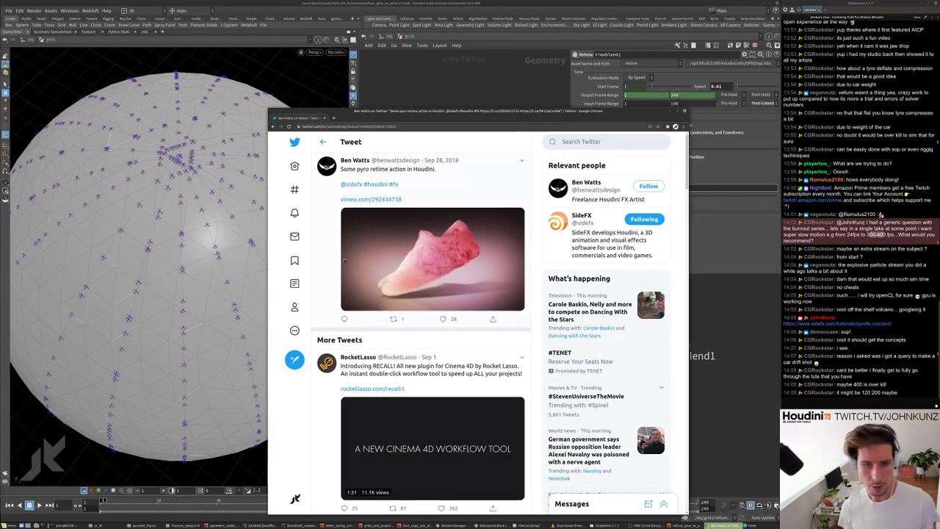
left_click(381, 199)
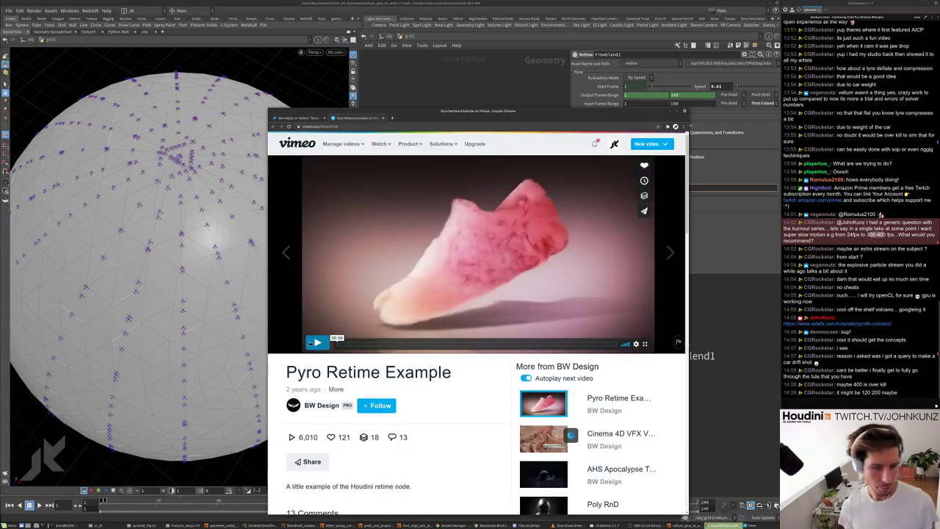
left_click(316, 343)
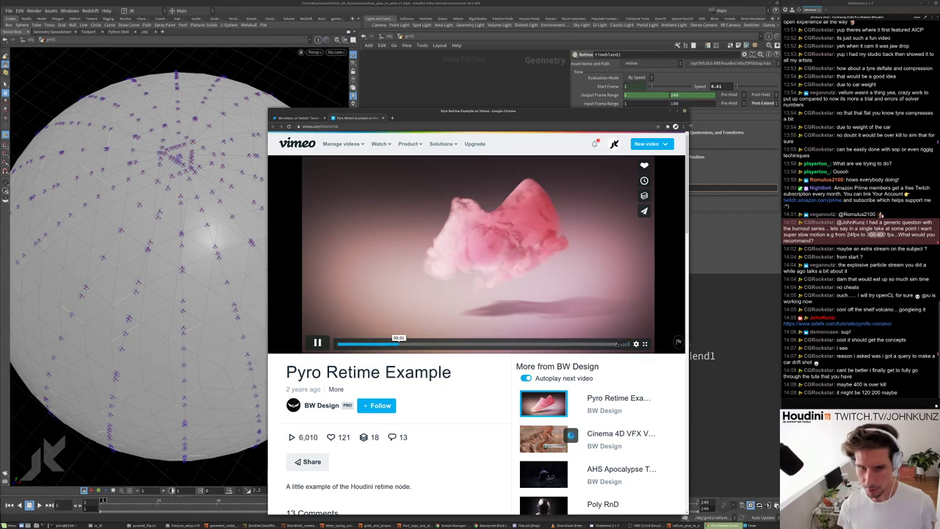
left_click(371, 126)
key("ctrl+c")
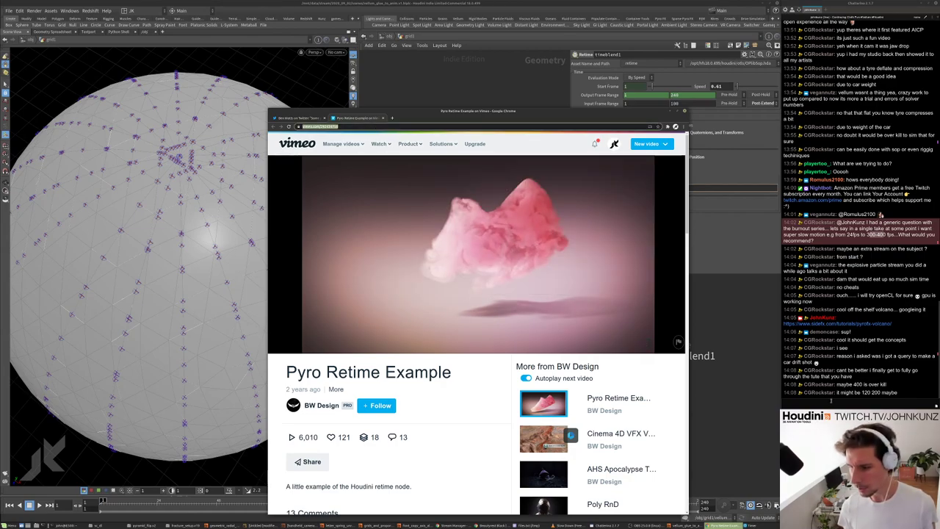
left_click(833, 396)
key("ctrl+v")
key("Return")
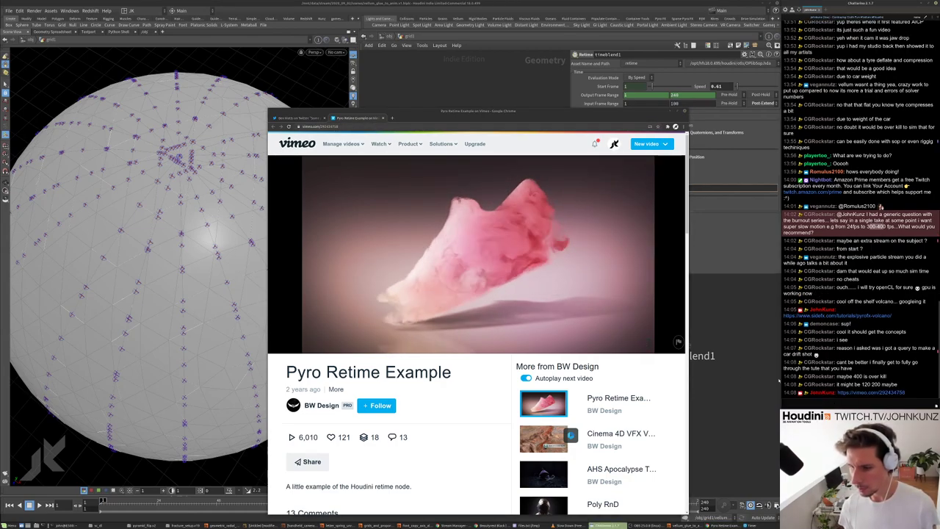
left_click(546, 239)
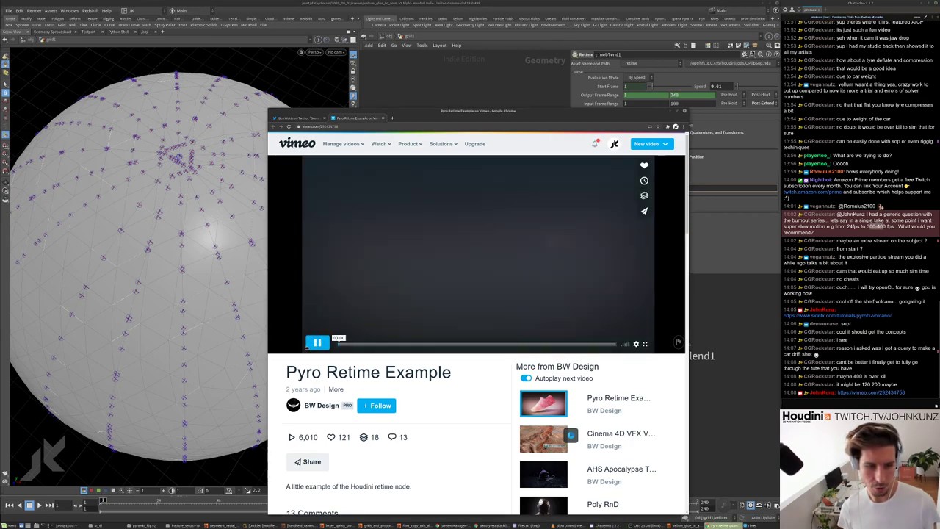
left_click_drag(512, 134, 331, 99)
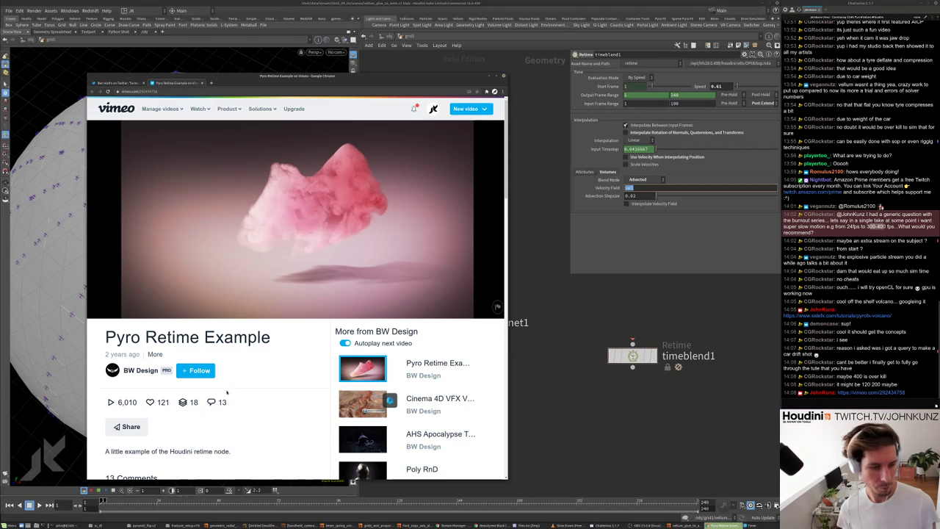
key("Down")
key("Down")
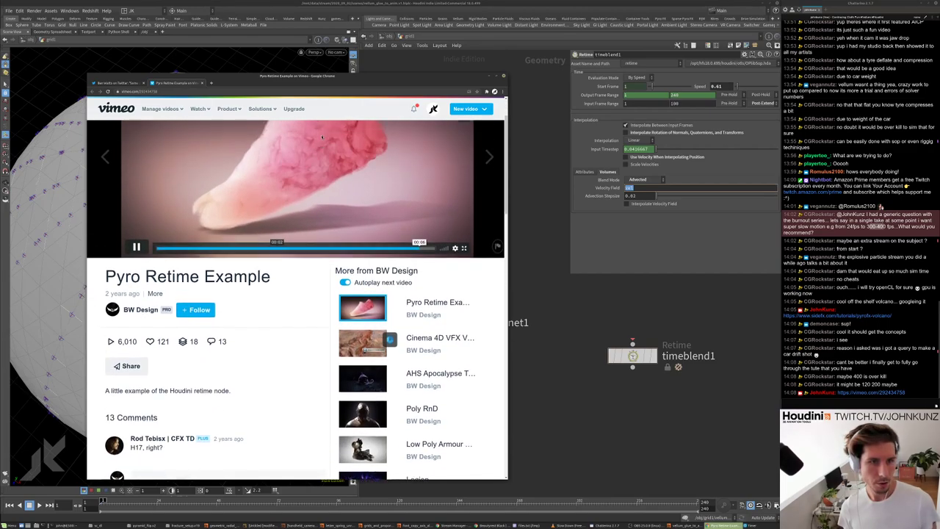
scroll(189, 321, "up", 2)
left_click(255, 262)
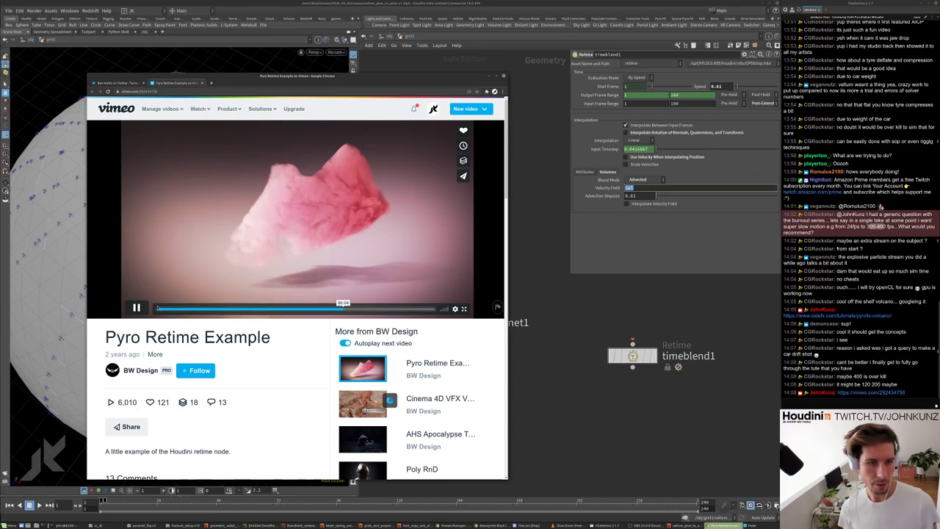
left_click(225, 295)
scroll(239, 377, "down", 10)
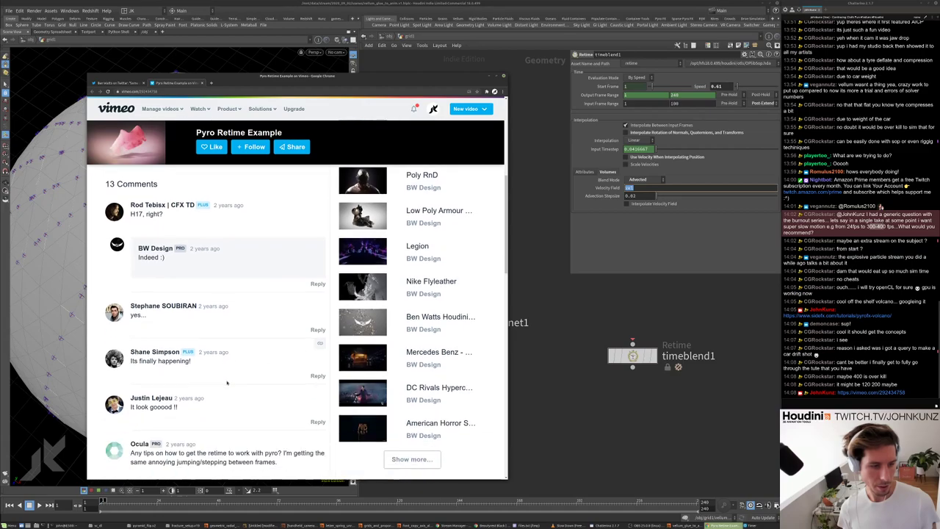
scroll(224, 376, "down", 5)
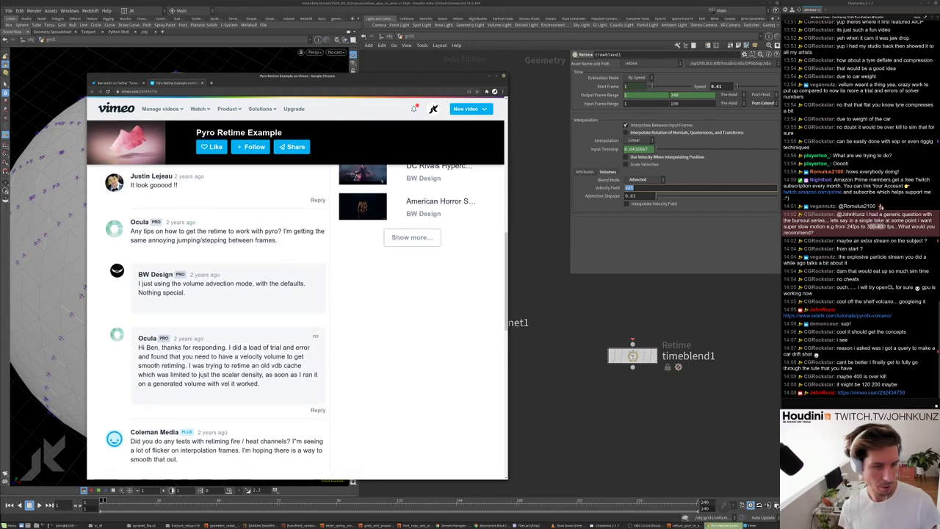
scroll(203, 379, "down", 10)
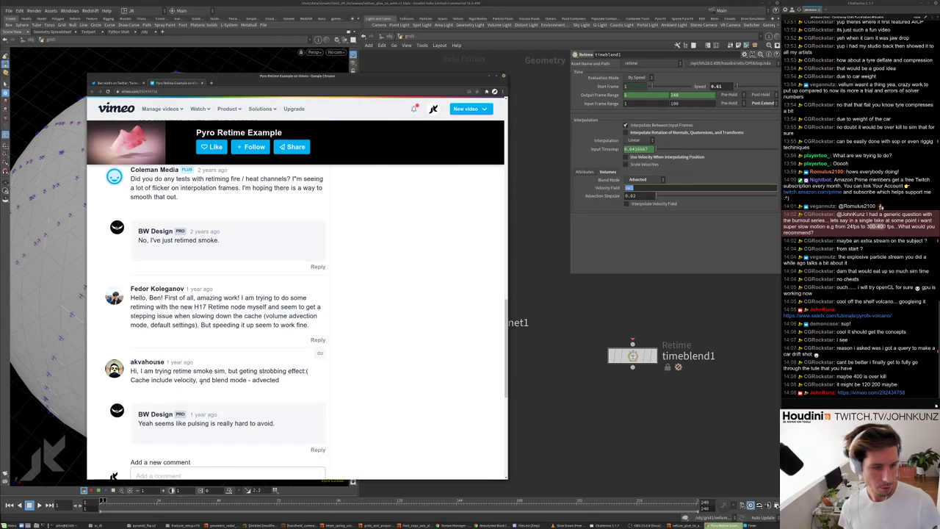
scroll(220, 360, "up", 3)
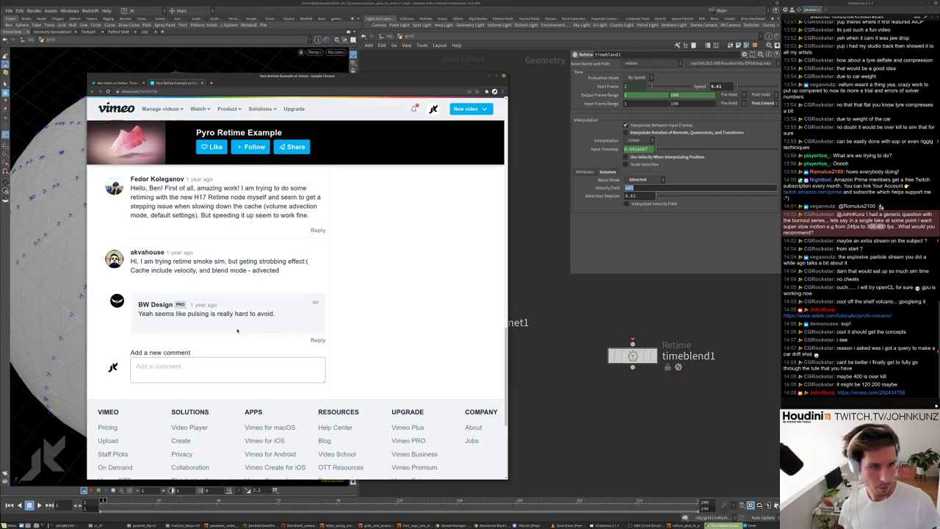
double_click(225, 314)
triple_click(225, 314)
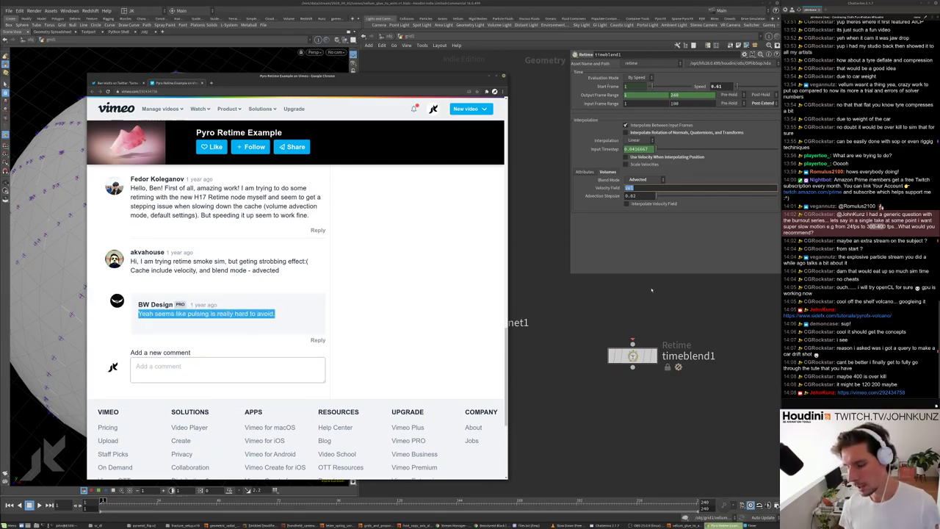
left_click(607, 157)
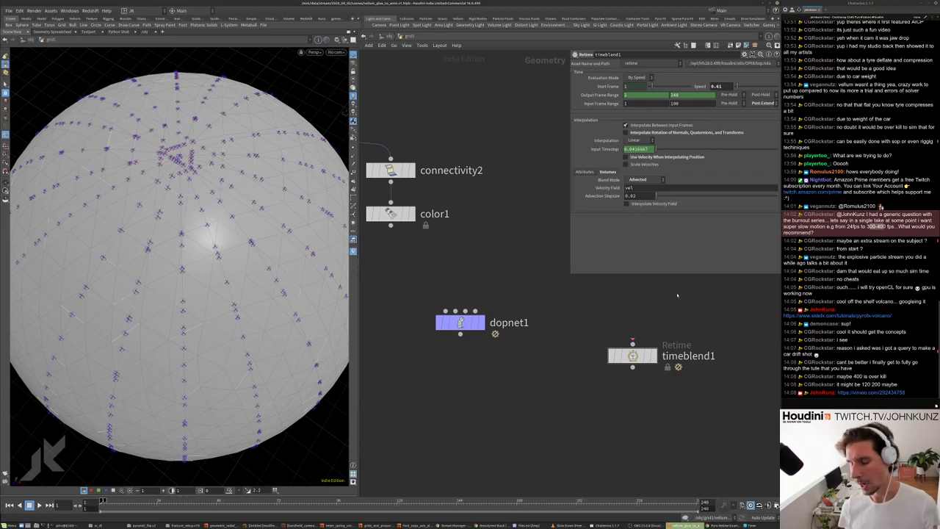
- Delete dopnet1 and timeblend1, select vellumsolver3, frame the sphere and network, then select copy1
scroll(609, 310, "down", 2)
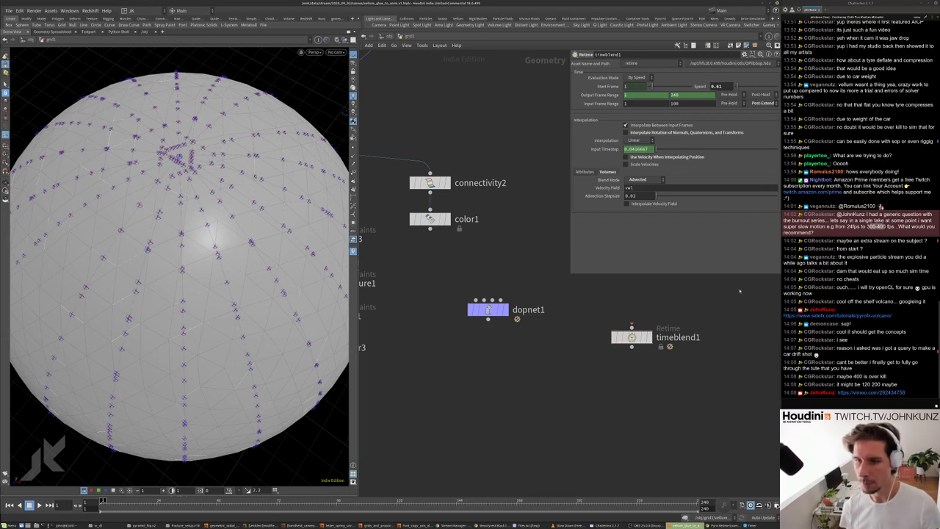
left_click_drag(724, 389, 491, 285)
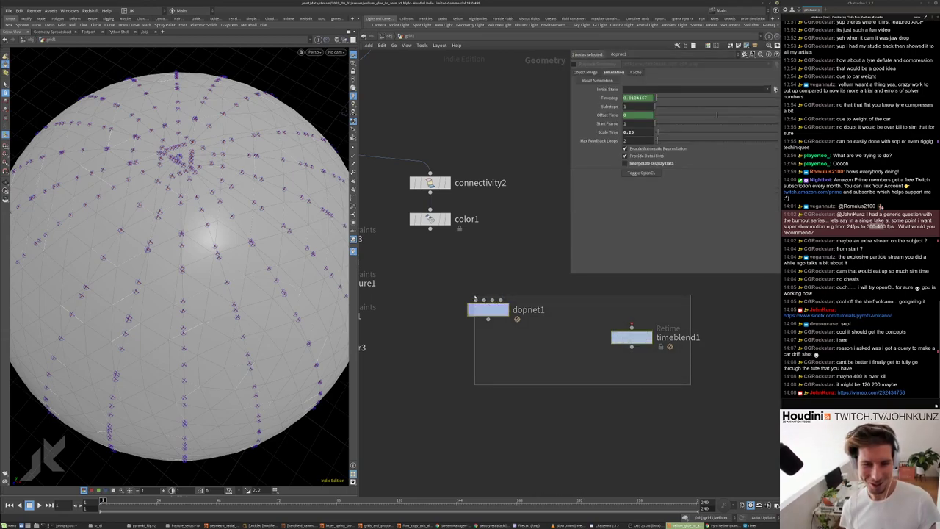
key("Delete")
scroll(513, 309, "down", 3)
scroll(390, 307, "up", 4)
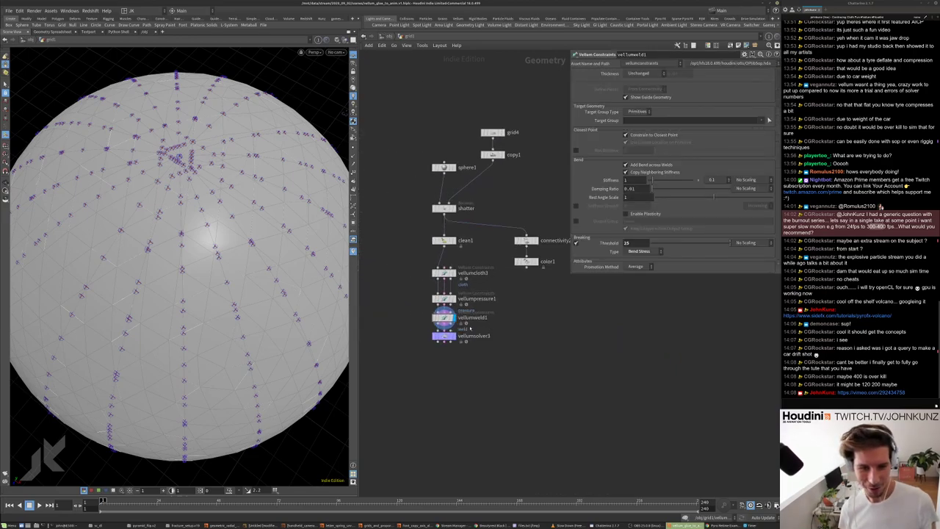
left_click(431, 343)
key("h")
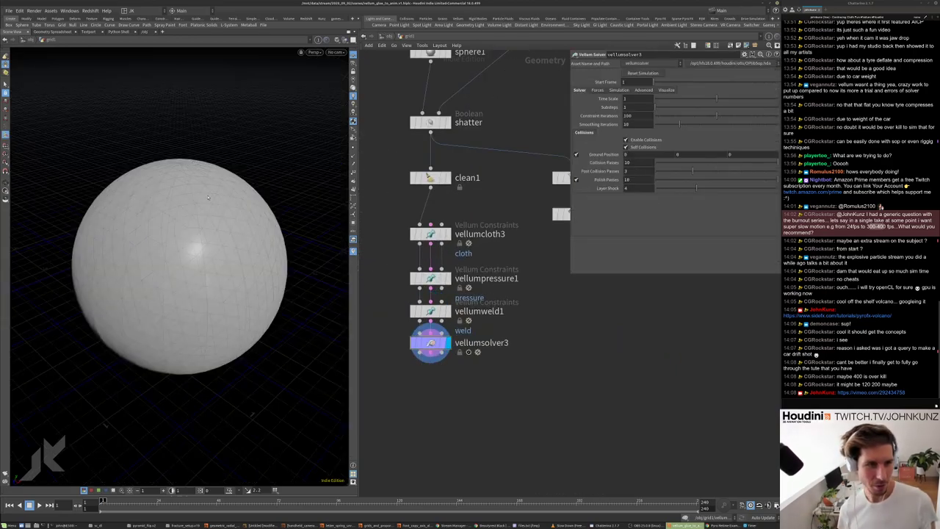
key("h")
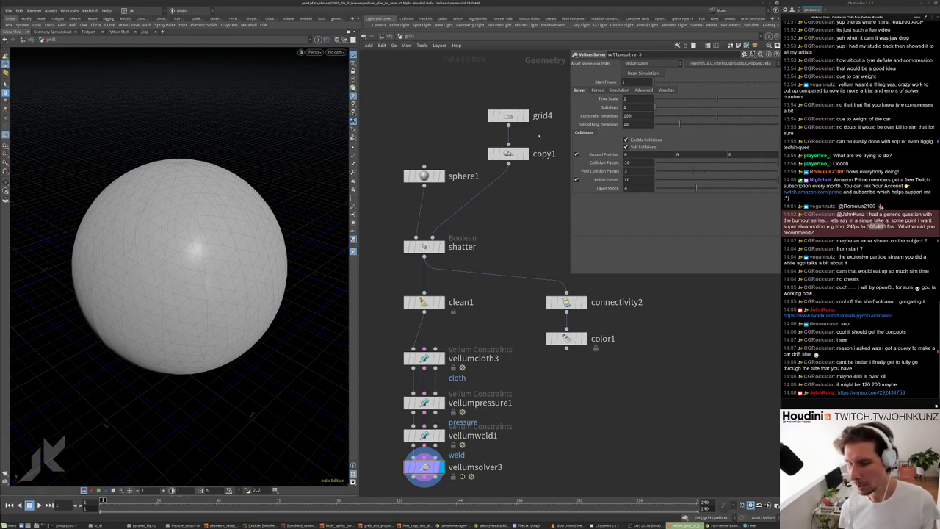
left_click_drag(554, 132, 526, 189)
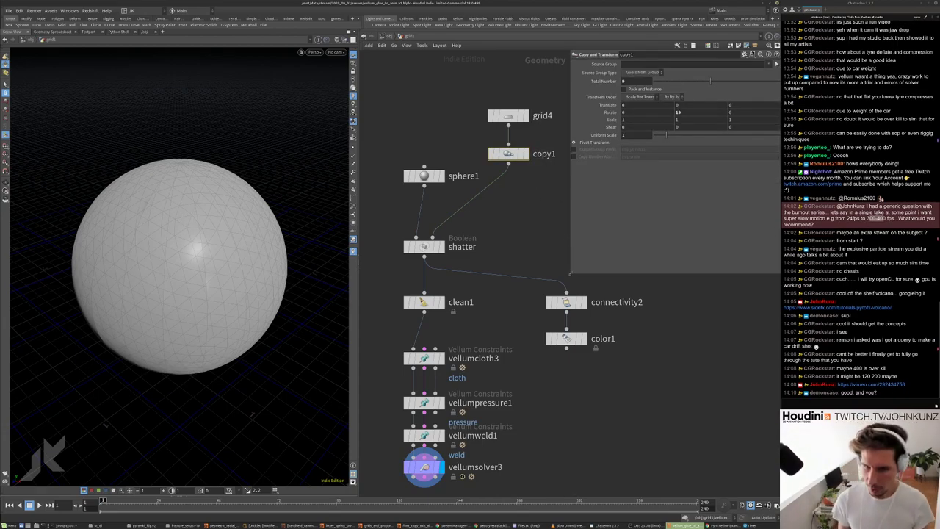
scroll(568, 254, "down", 5)
middle_click_drag(567, 253, 668, 253)
scroll(475, 335, "up", 5)
left_click(474, 365)
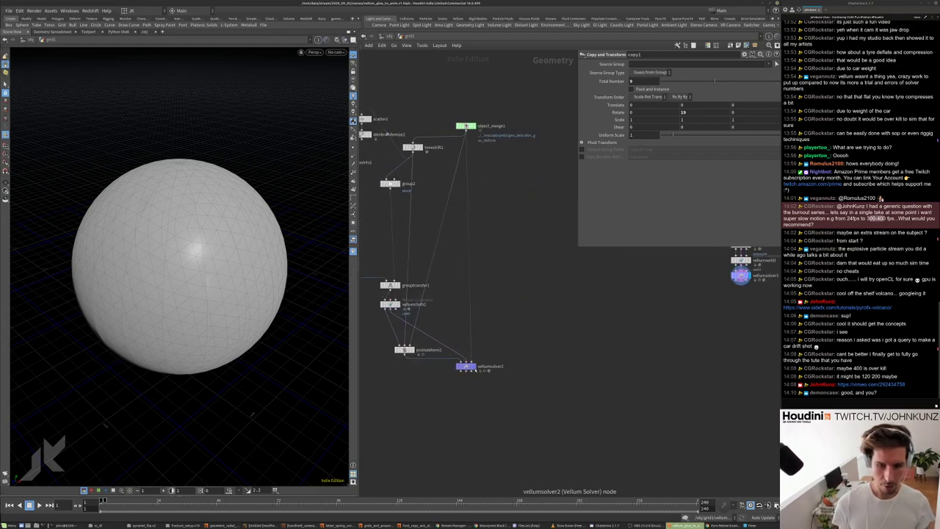
left_click(466, 365)
key("Up")
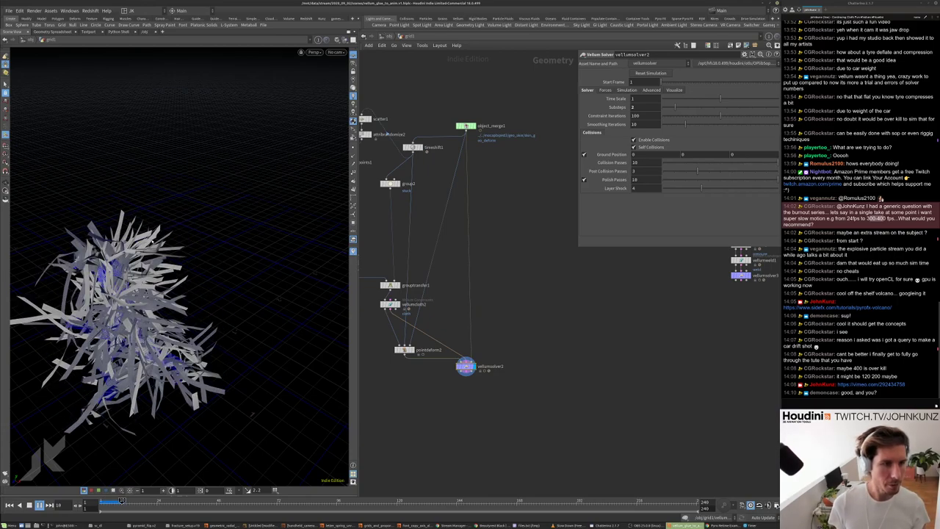
key("l")
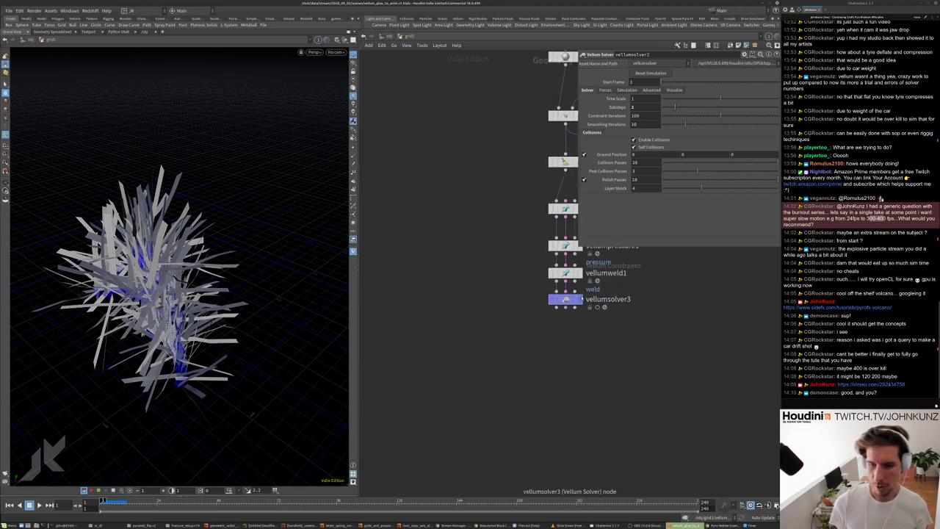
scroll(726, 254, "up", 3)
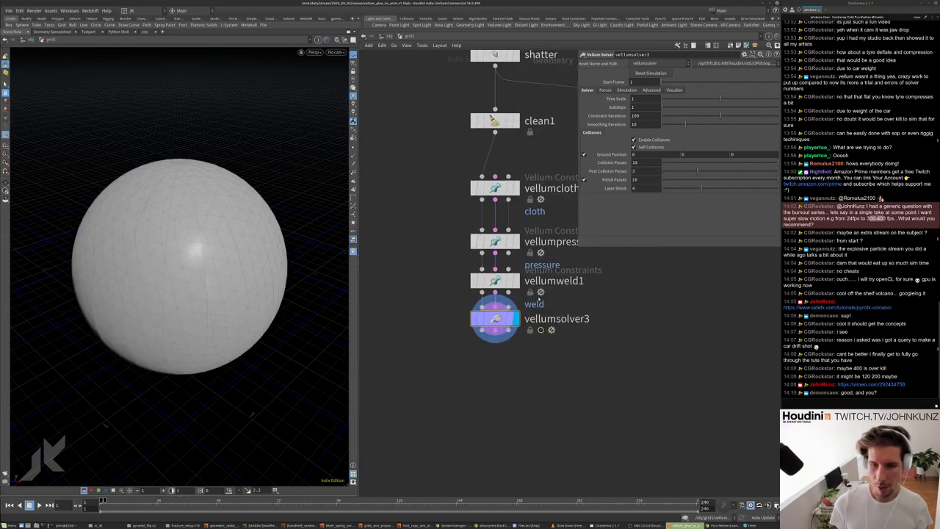
scroll(603, 326, "down", 1)
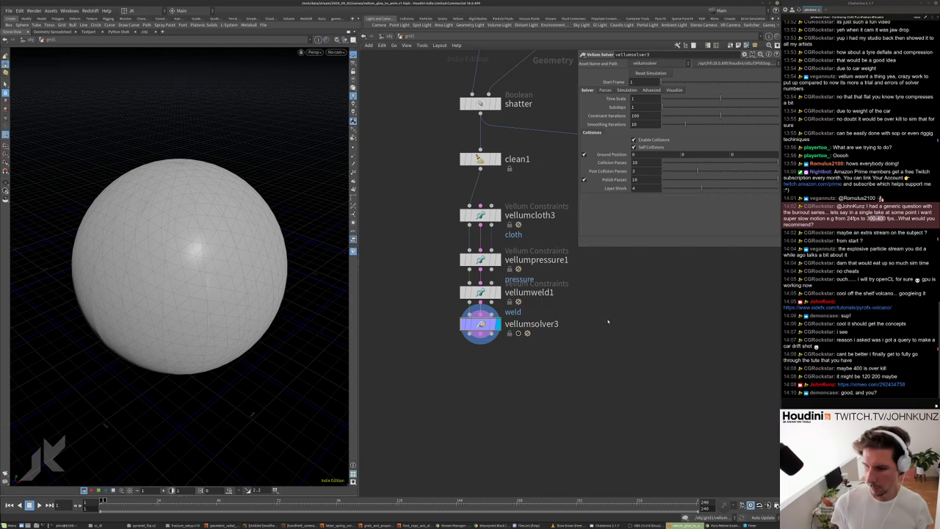
- Rearrange the network so grid4 sits just above copy1, with both fully in view
middle_click_drag(609, 321, 595, 349)
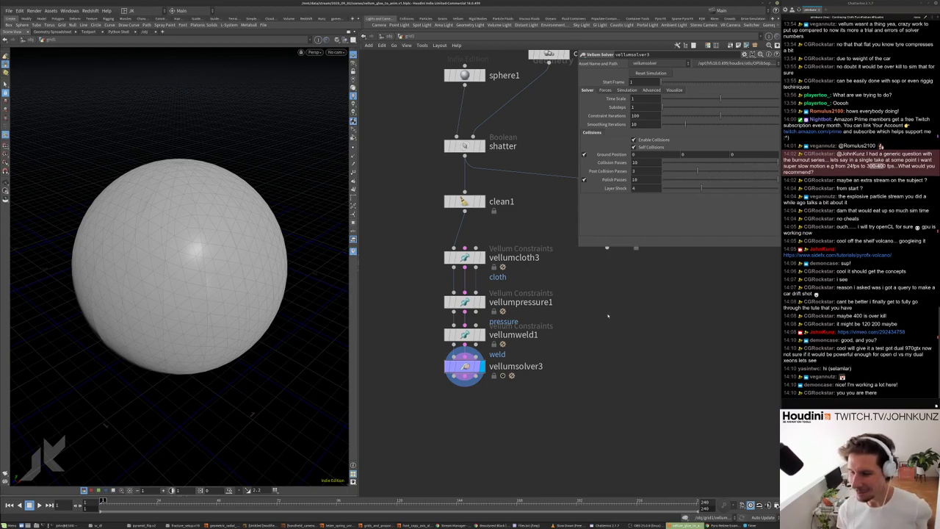
scroll(607, 316, "down", 2)
middle_click_drag(554, 228, 540, 325)
left_click_drag(543, 192, 543, 208)
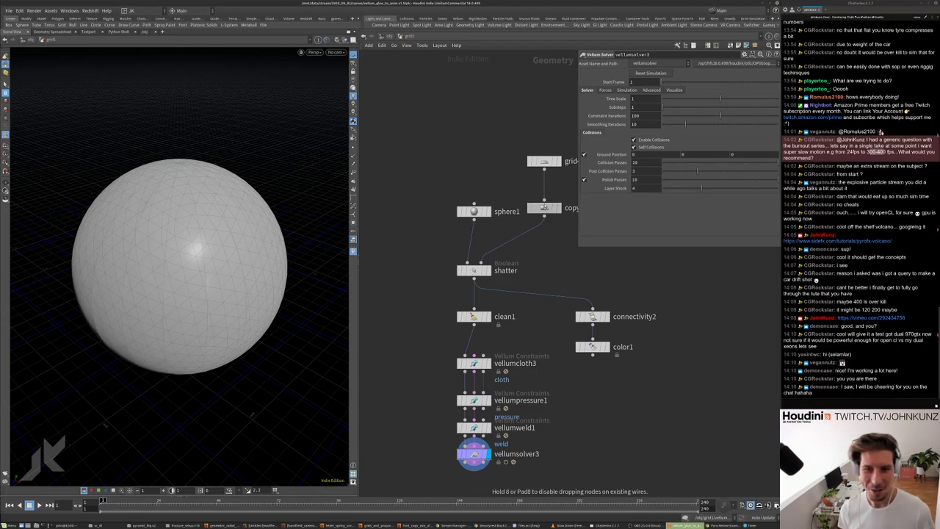
left_click_drag(544, 162, 547, 172)
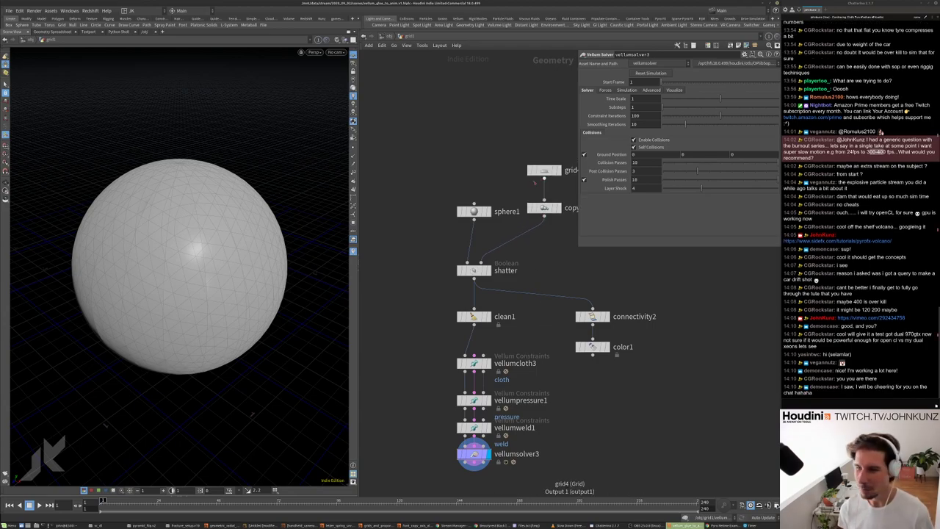
middle_click_drag(600, 270, 578, 304)
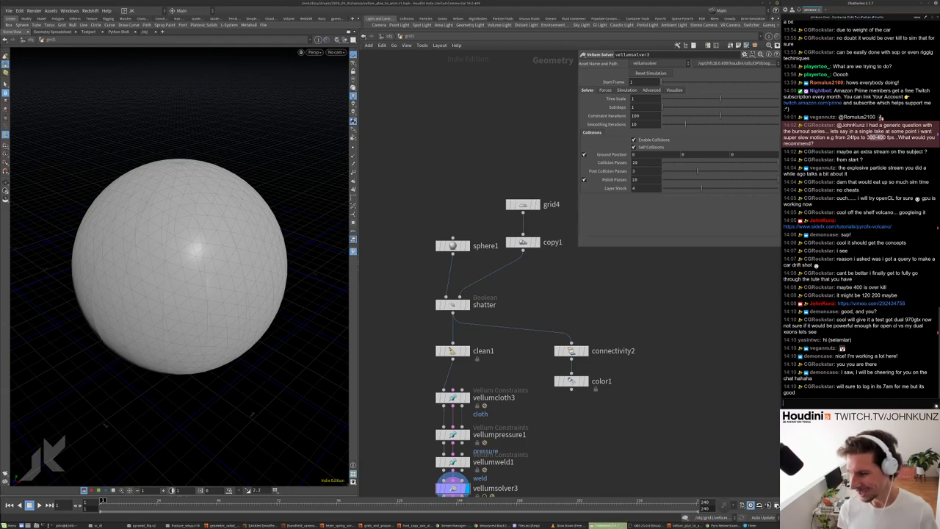
- Send a cheering emote message in chat, then select copy1 to show its settings
key("ctrl+e")
left_click(474, 244)
left_click(470, 241)
left_click(470, 241)
left_click(470, 241)
left_click(470, 241)
left_click(470, 241)
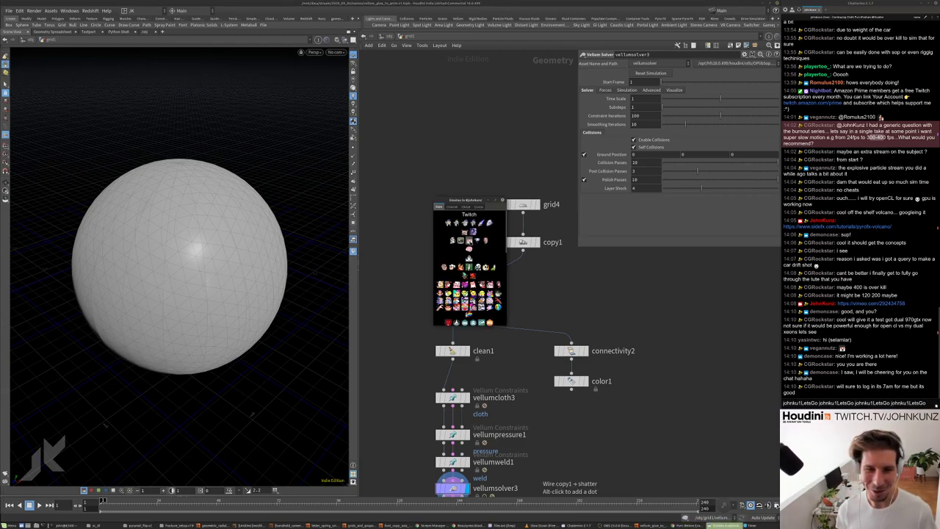
key("Return")
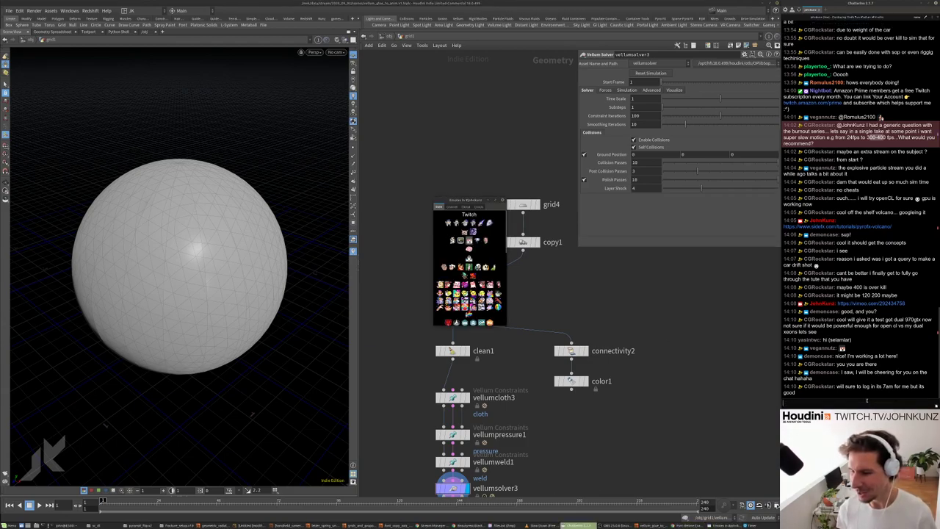
left_click(503, 199)
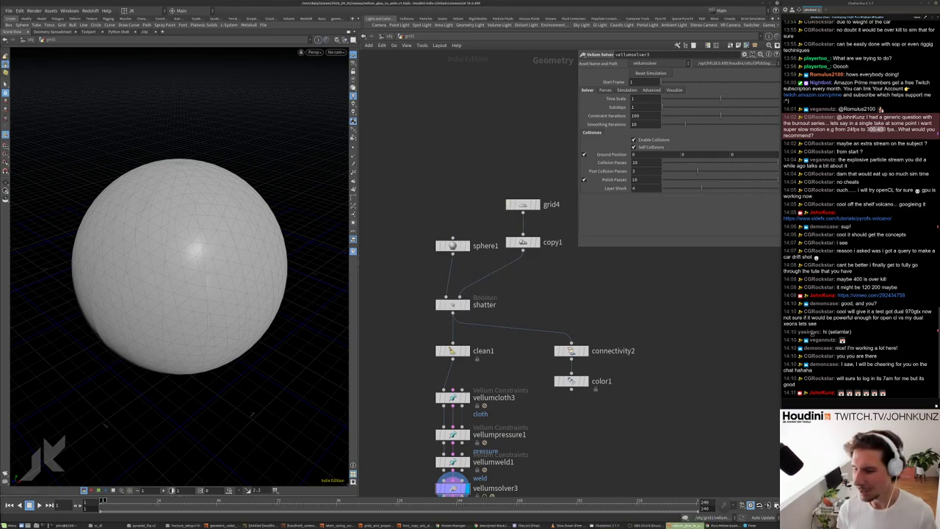
left_click(523, 243)
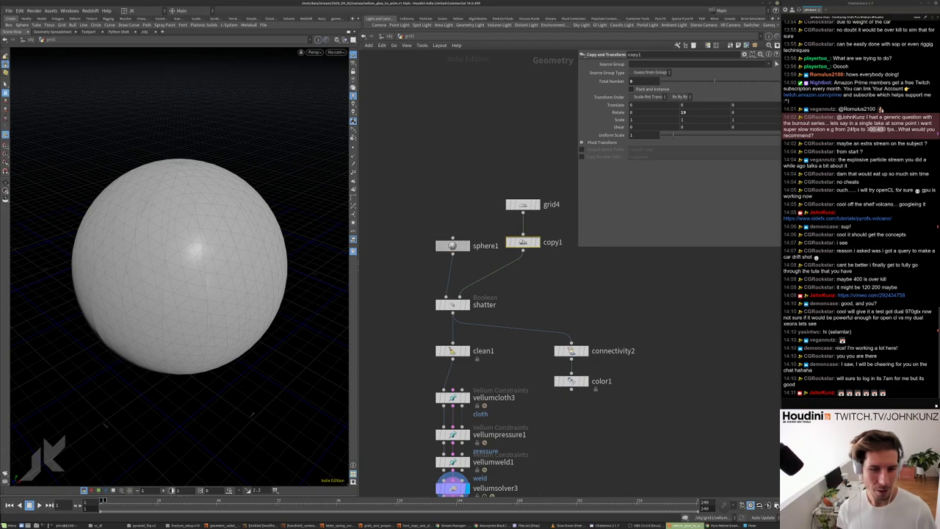
- Set copy1's X rotation to 25, display its grids, and raise the Y and Z rotations
left_click_drag(452, 246, 453, 242)
middle_click_drag(546, 154, 504, 186)
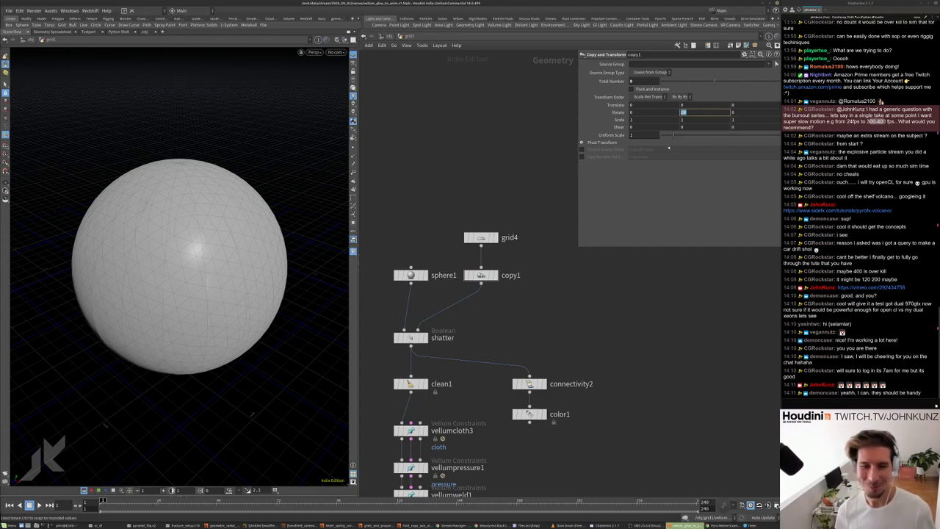
left_click(639, 112)
type("25")
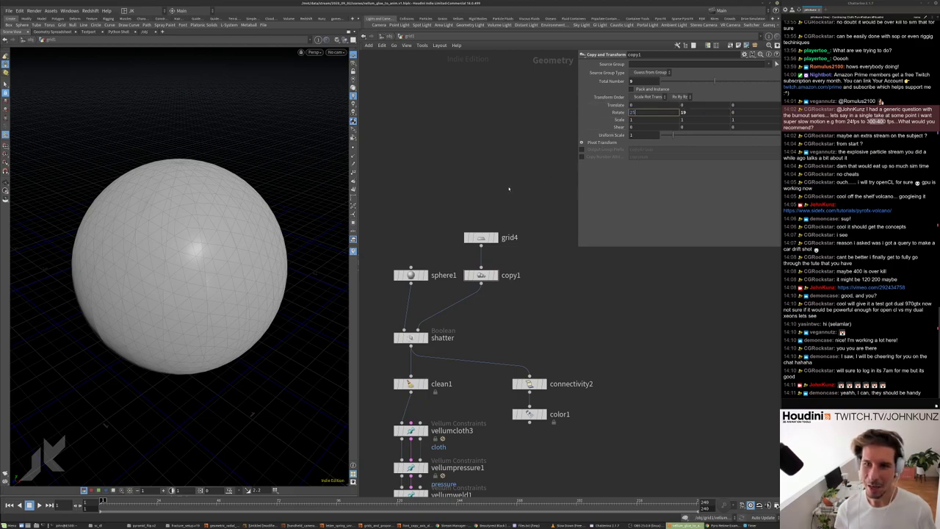
key("Return")
left_click(496, 275)
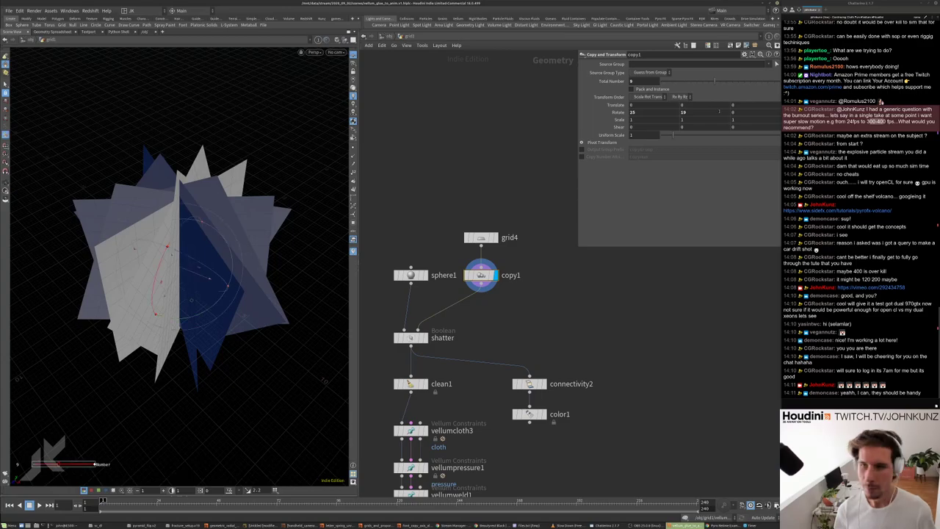
middle_click_drag(735, 110, 779, 82)
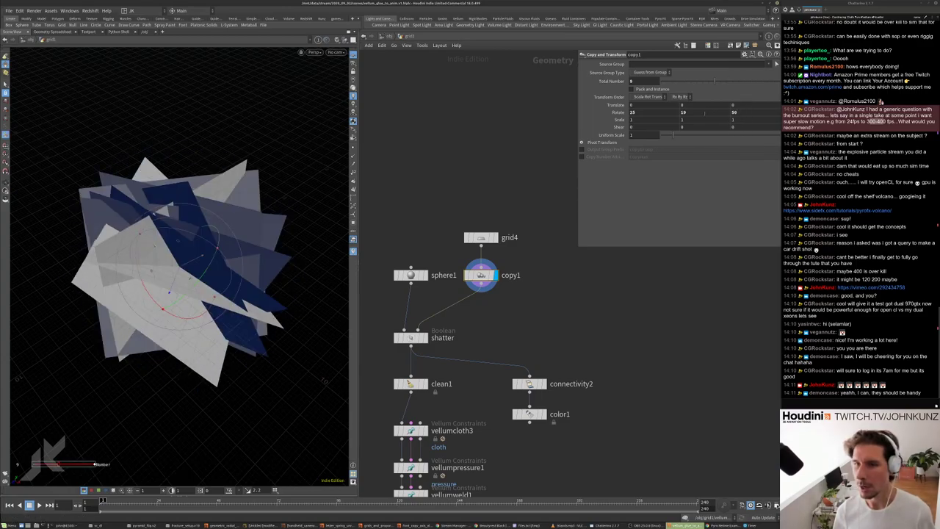
middle_click_drag(702, 112, 731, 94)
key("g")
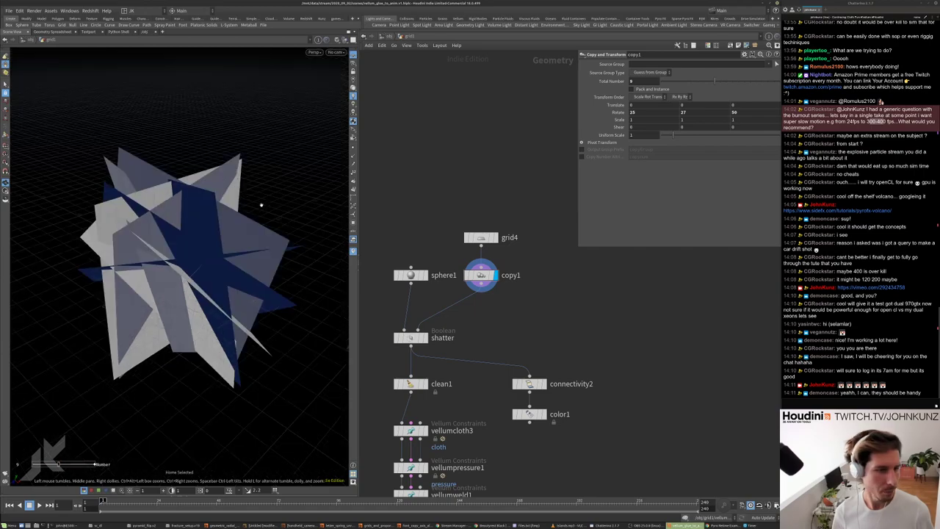
left_click_drag(261, 205, 207, 226)
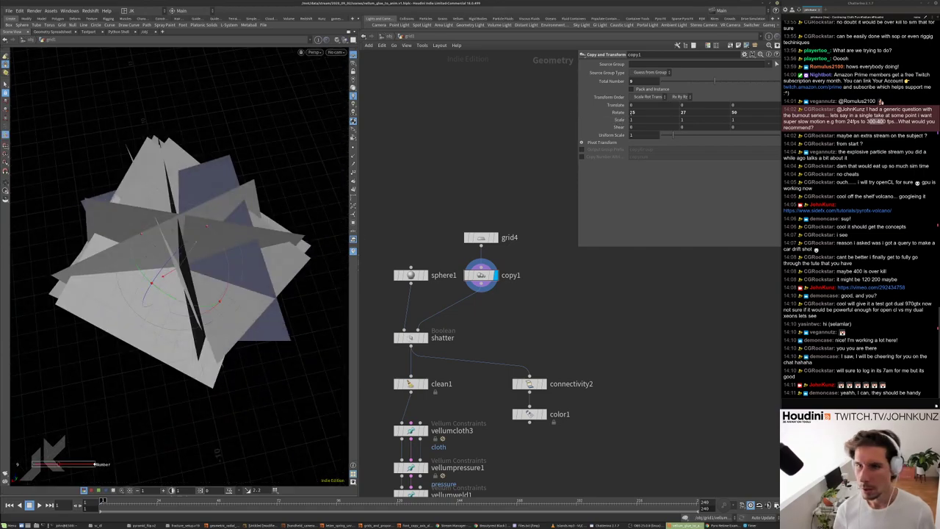
- Change the copies' X rotation to 52 and retune Y, ending at rotation 52, 5, 50
middle_click_drag(640, 110, 698, 198)
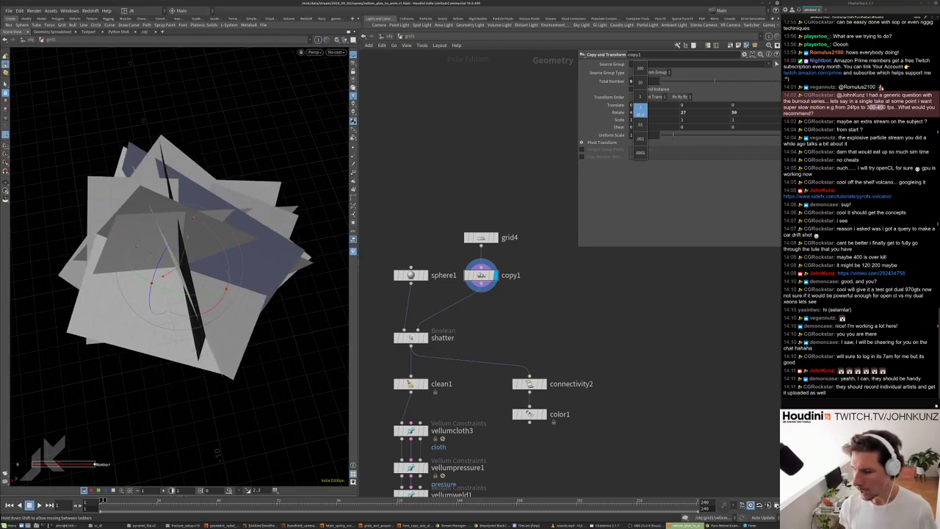
middle_click_drag(640, 112, 648, 114)
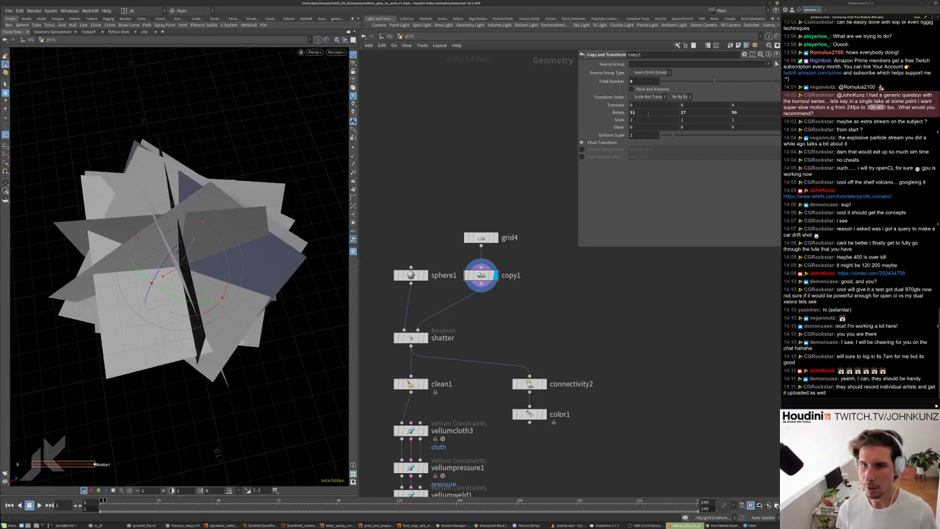
left_click(646, 112)
type("52")
key("Return")
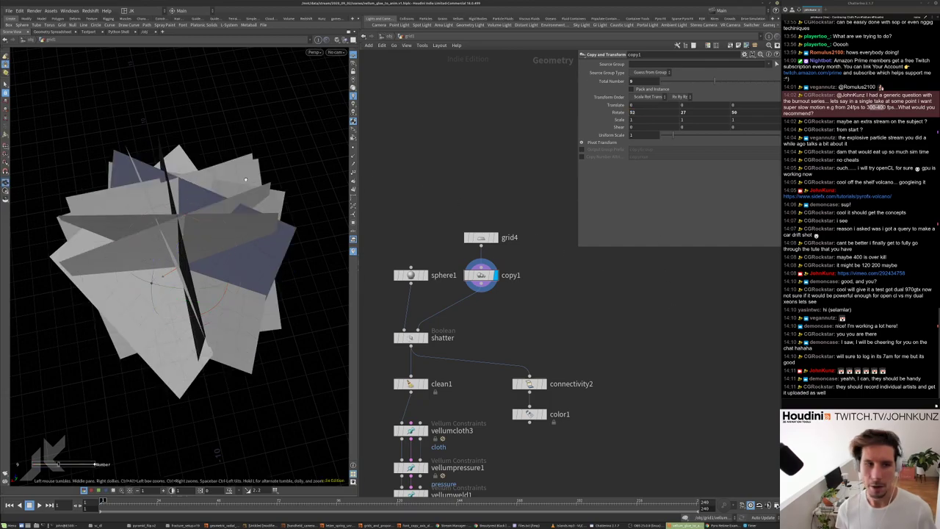
middle_click_drag(691, 111, 696, 96)
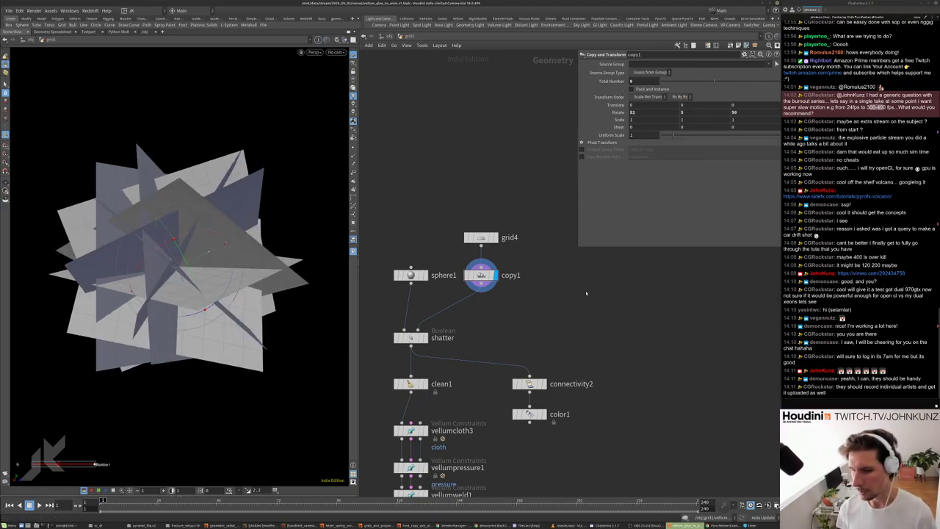
middle_click_drag(498, 313, 505, 303)
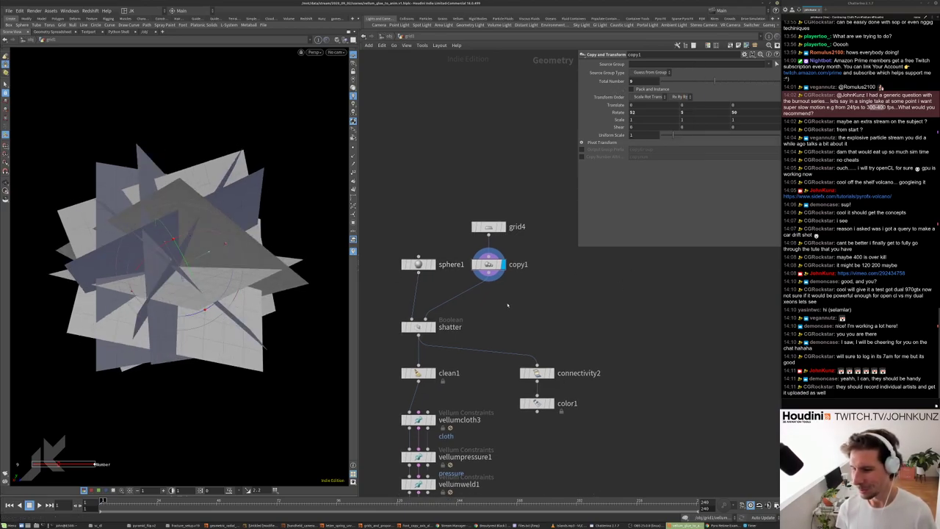
middle_click_drag(513, 340, 482, 230)
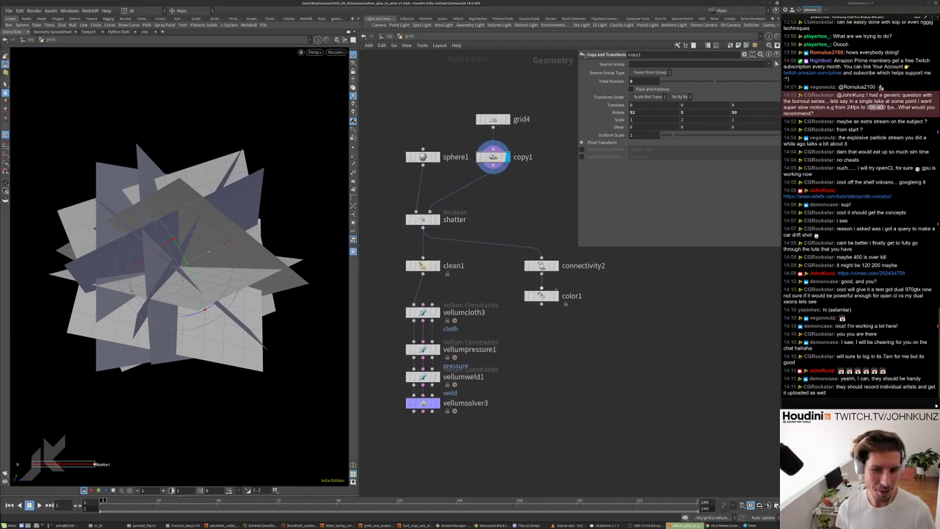
- Display color1 and orbit around the coloured shatter pieces, then display vellumsolver3 again
left_click(556, 296)
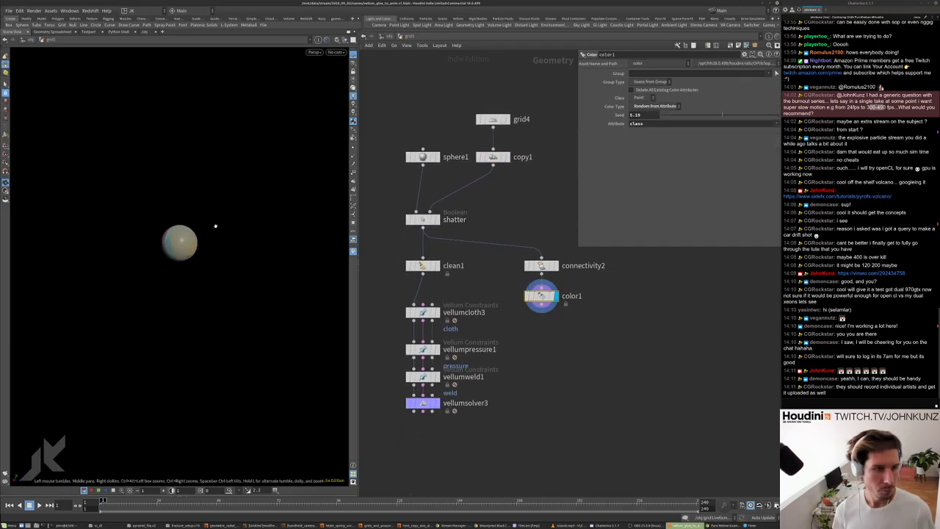
key("g")
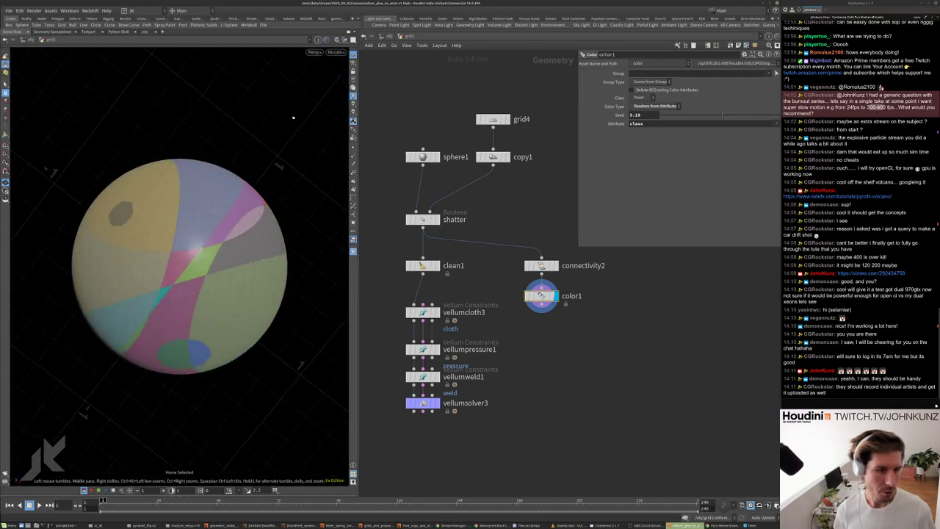
left_click_drag(293, 117, 246, 249)
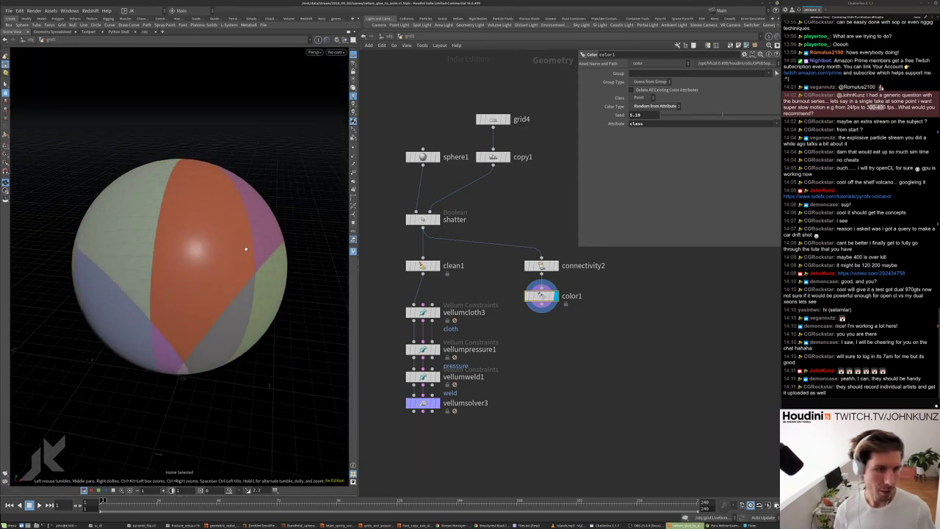
left_click_drag(184, 215, 147, 250)
left_click(437, 404)
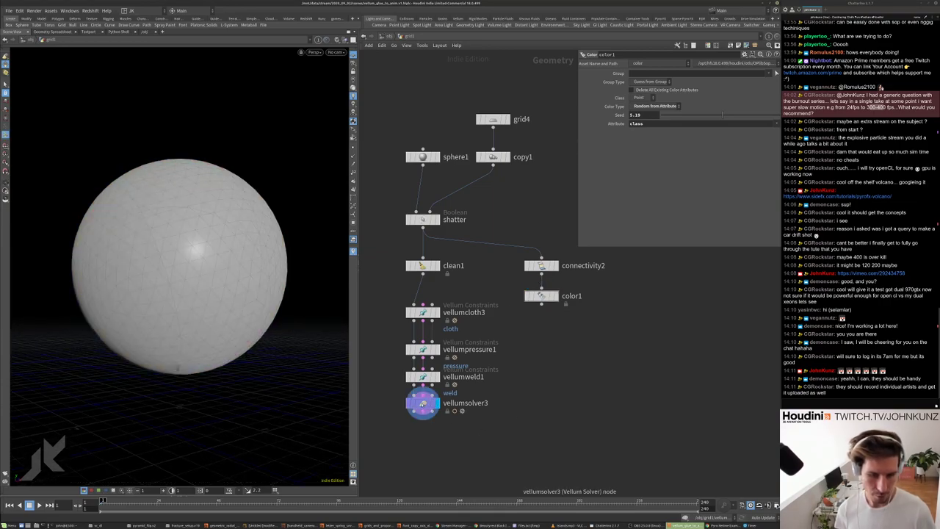
- Play the pressure simulation and inspect vellumpressure1 and vellumweld1, whose welds break at threshold 25
key("Up")
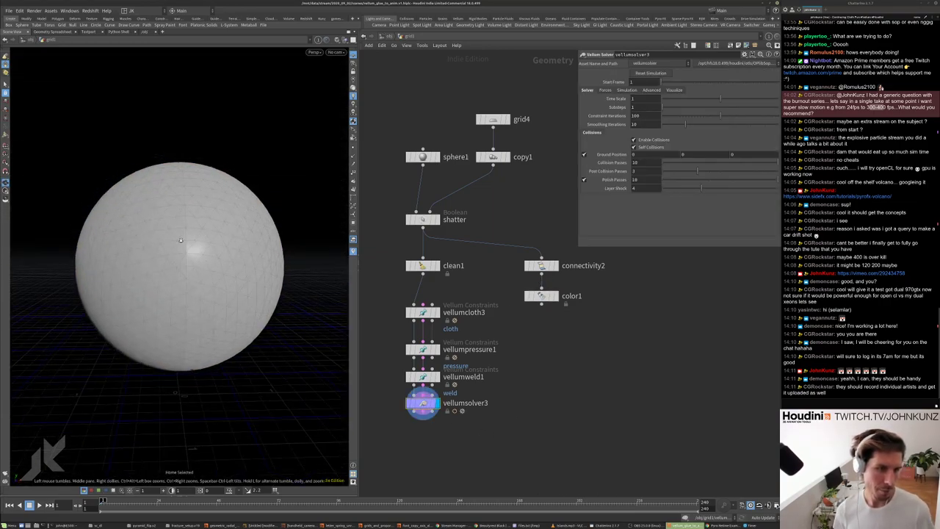
scroll(193, 232, "down", 5)
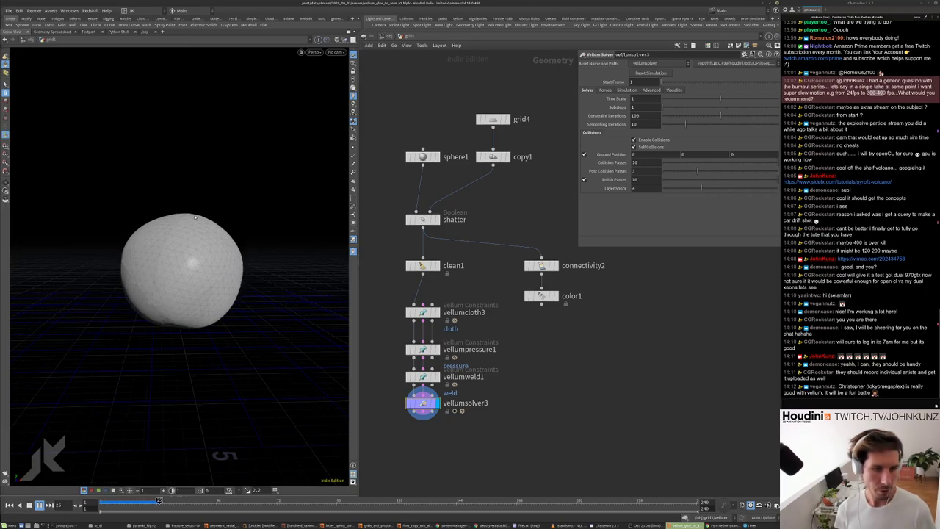
left_click(424, 350)
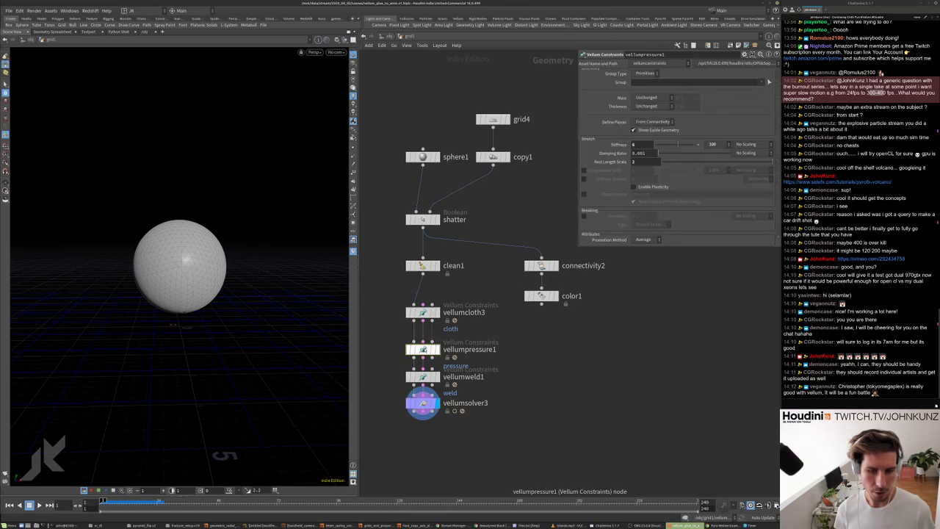
left_click(423, 377)
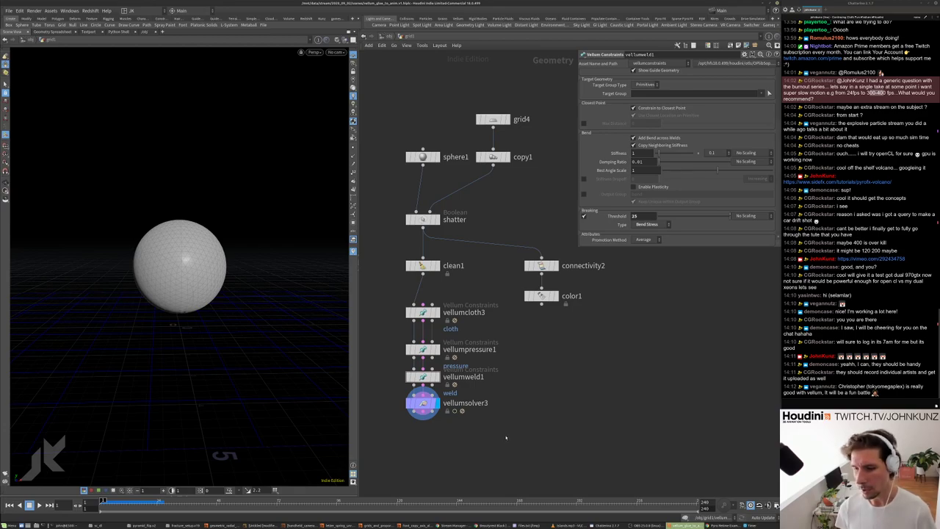
scroll(507, 423, "down", 3)
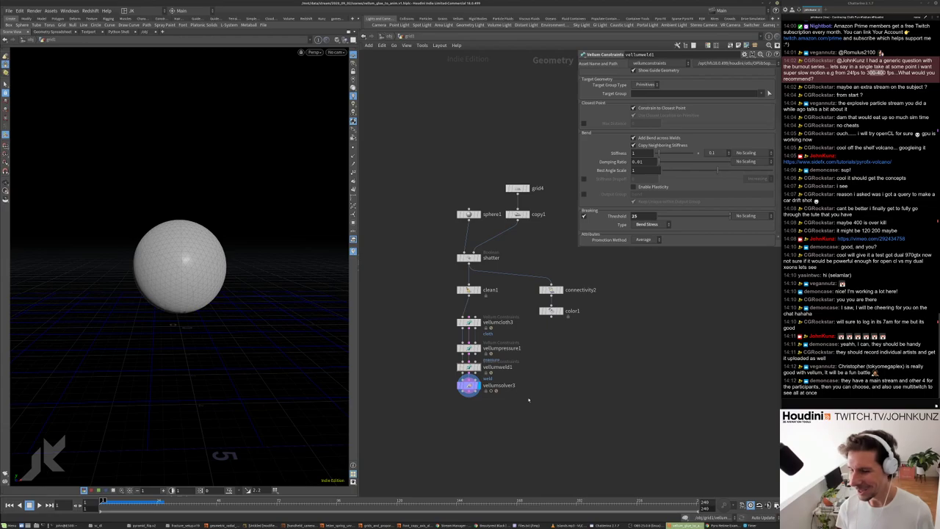
scroll(528, 399, "up", 1)
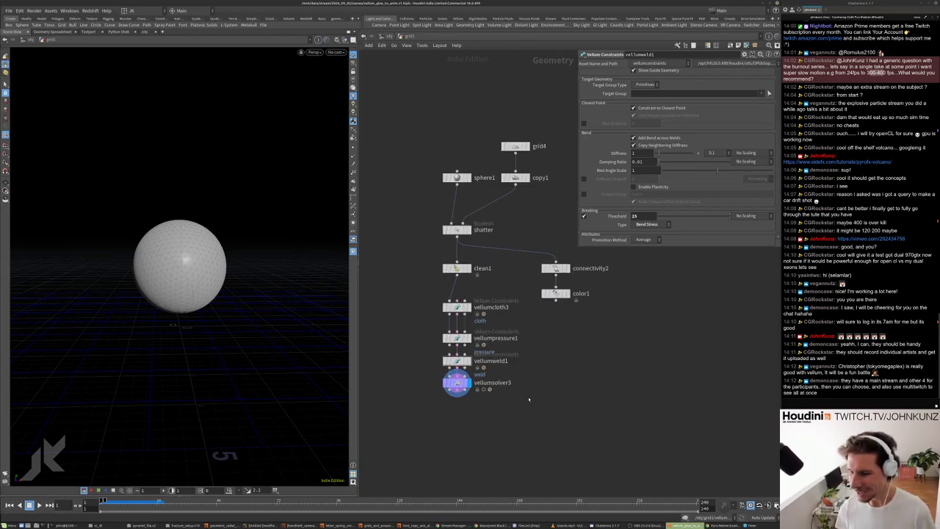
middle_click_drag(528, 400, 580, 416)
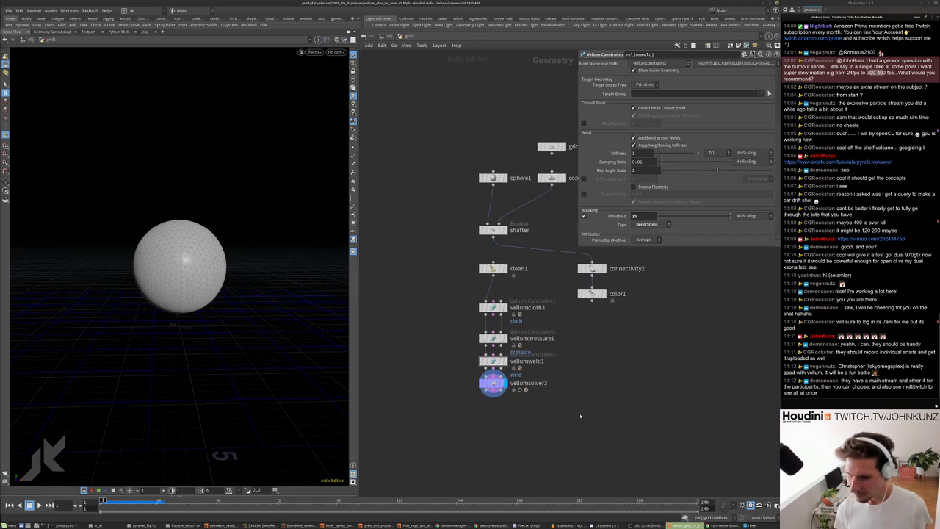
scroll(581, 416, "up", 2)
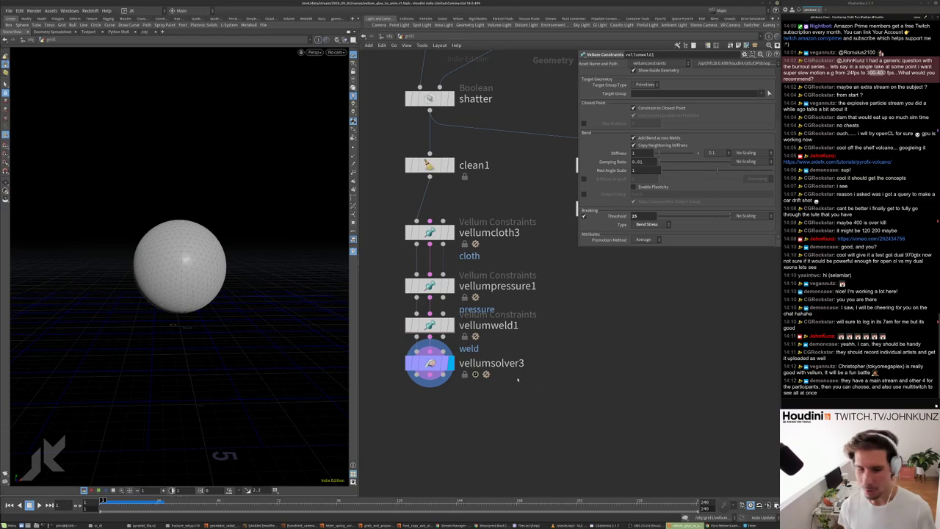
left_click_drag(434, 363, 434, 373)
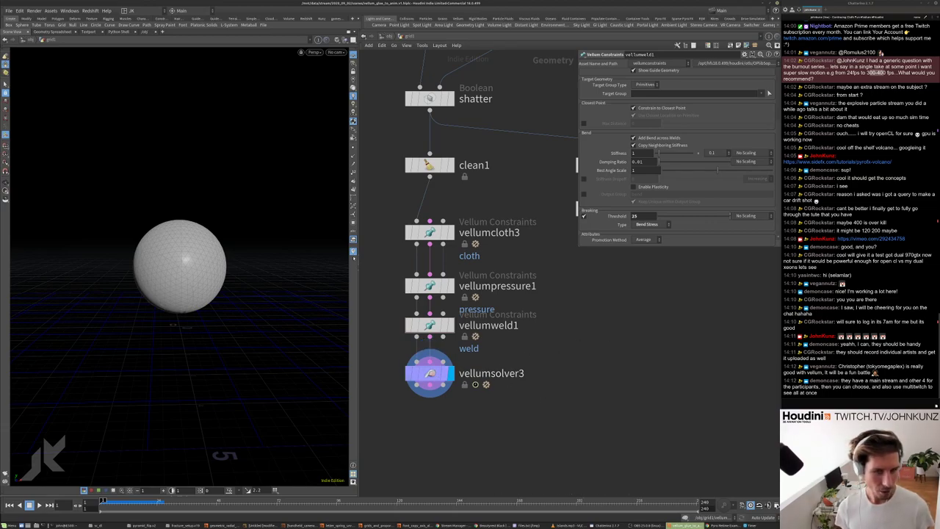
- Set vellumpressure1's Rest Length Scale to 5
left_click(430, 286)
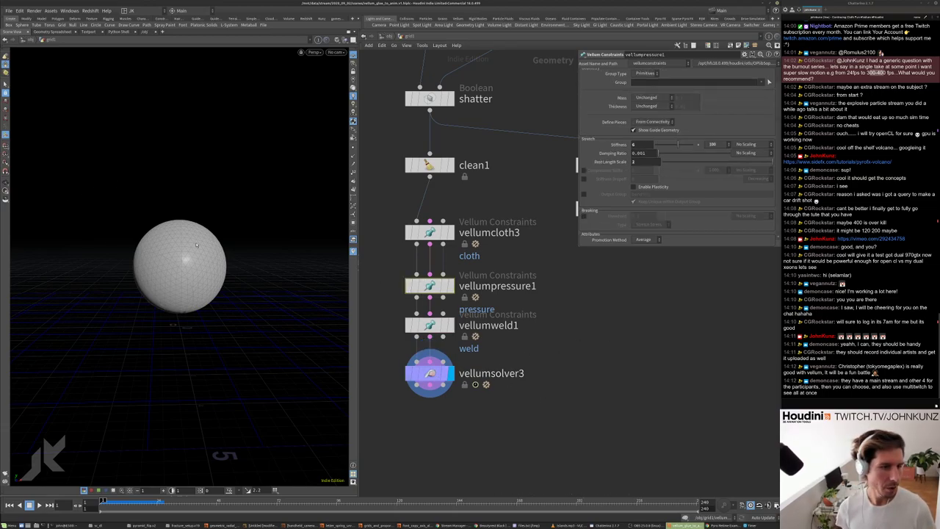
key("Up")
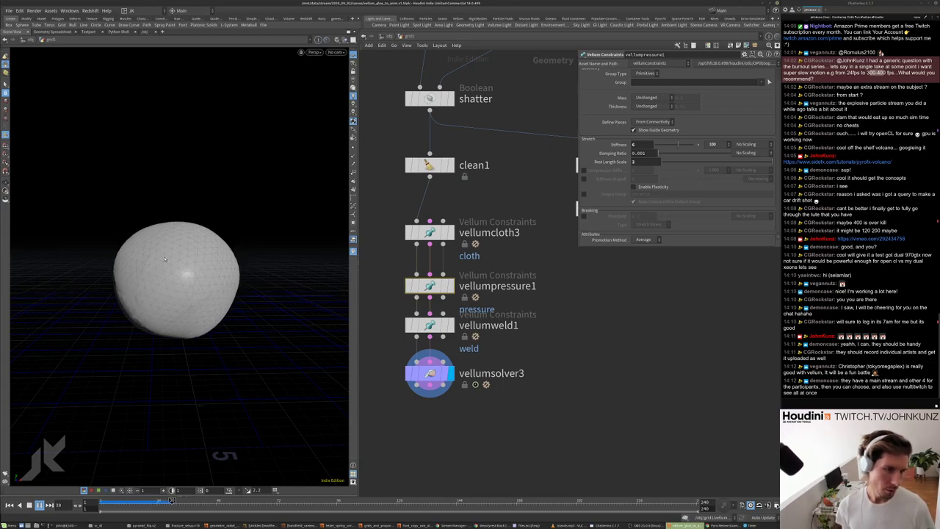
key("Down")
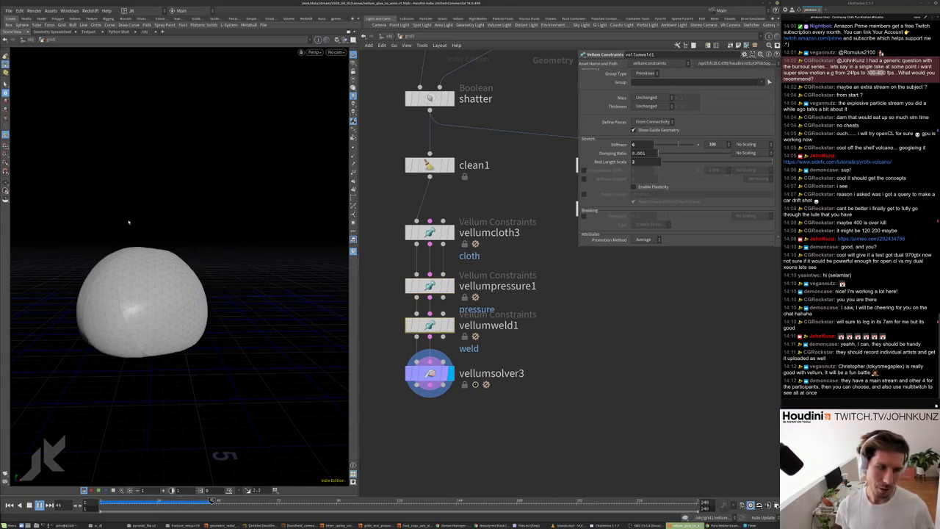
key("ctrl+Up")
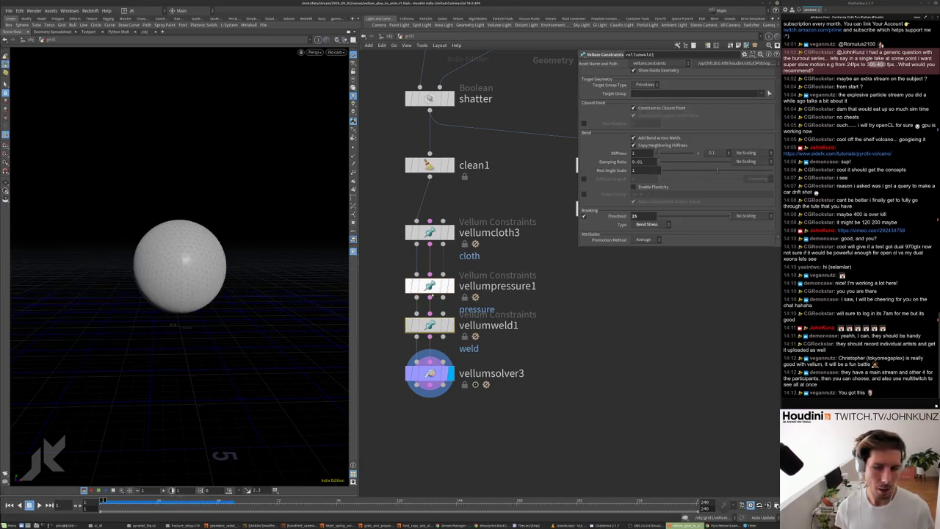
key("Up")
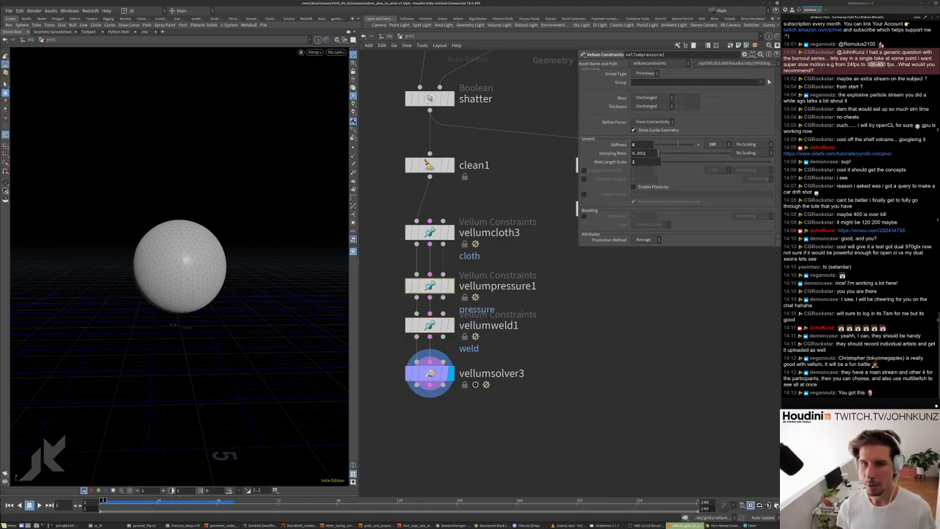
double_click(641, 162)
type("5")
key("Return")
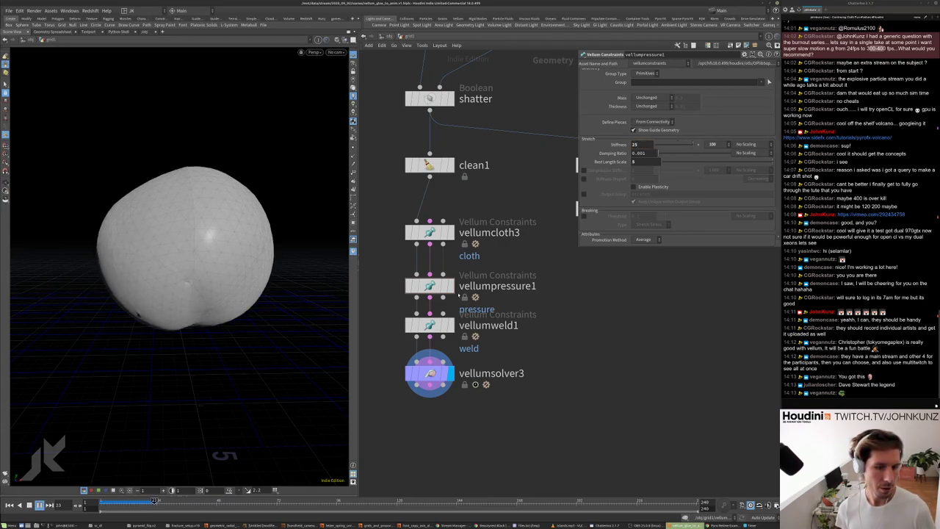
- Set vellumweld1's Breaking Threshold to 2.5 and play the simulation
left_click(430, 326)
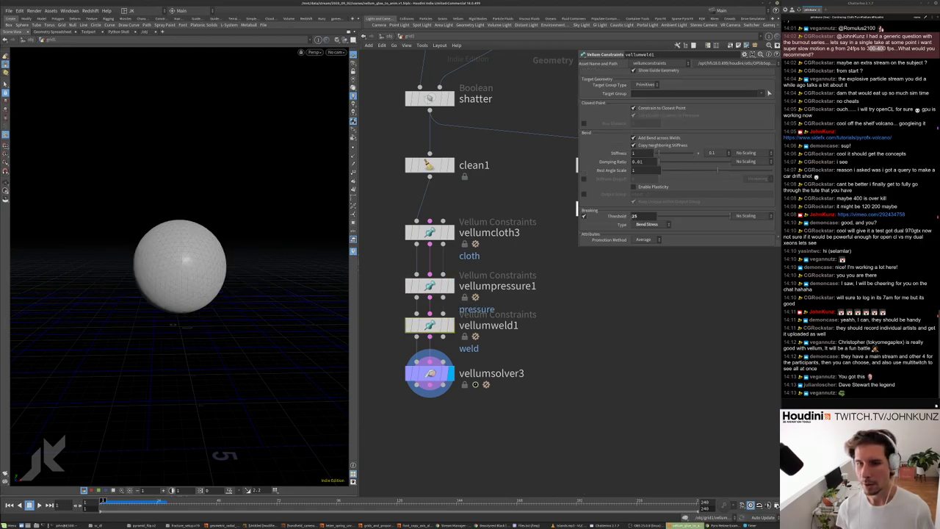
key("BackSpace")
type(".5")
key("Return")
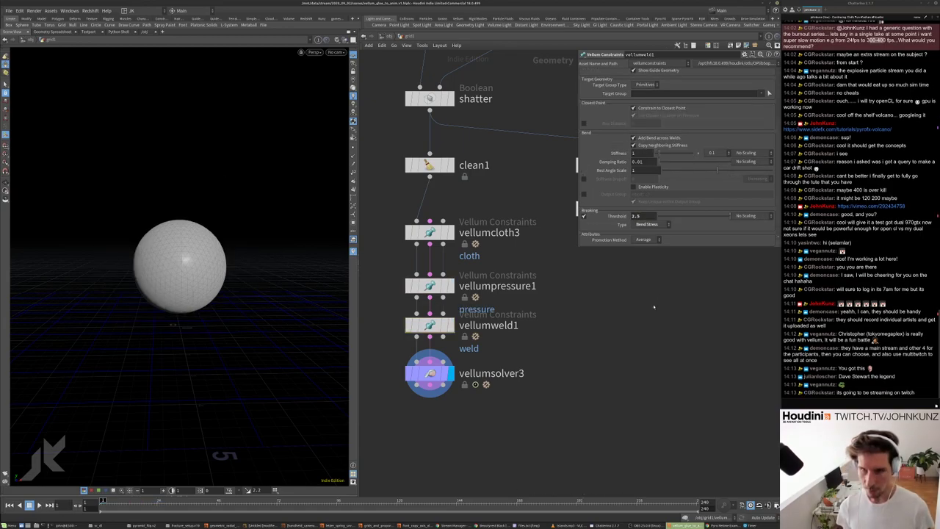
key("Up")
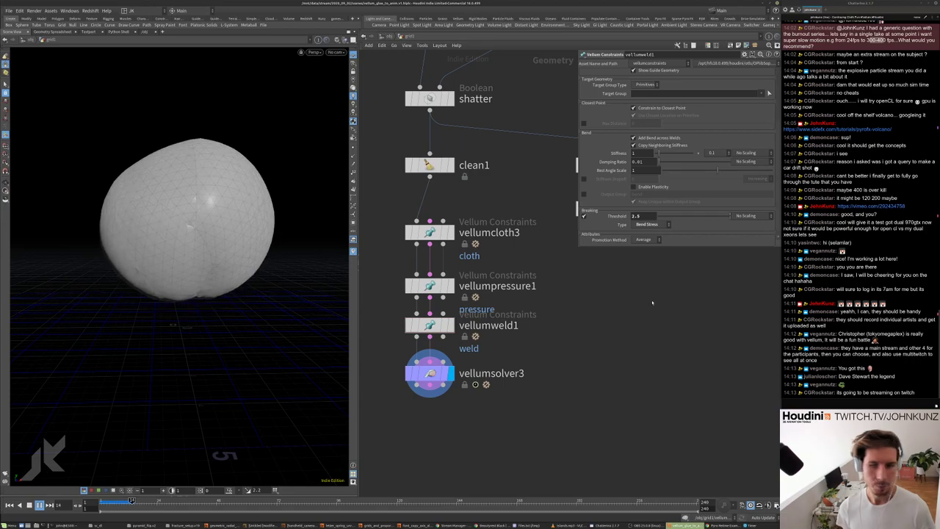
- Lower the weld Breaking Threshold to .1, replay the simulation, then rewind to frame 1
left_click(638, 216)
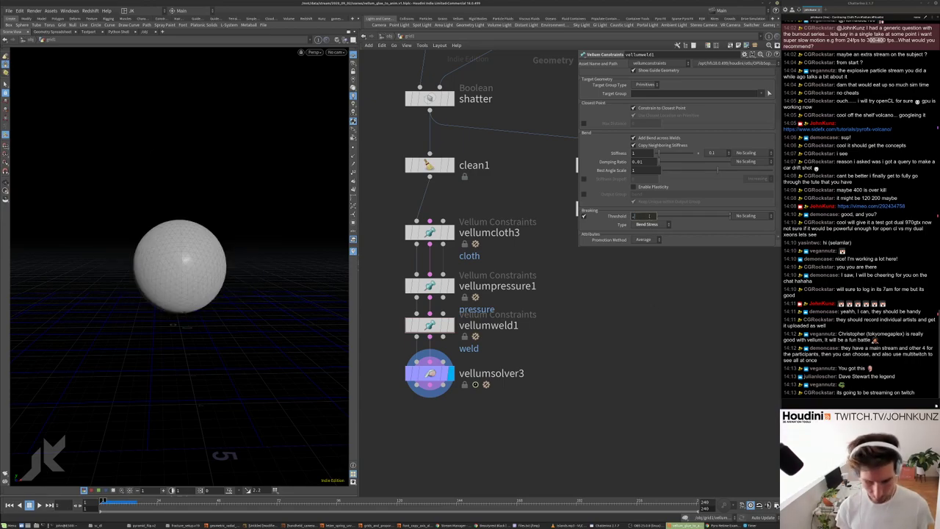
key("BackSpace")
key("BackSpace")
key("BackSpace")
type(".1")
key("Return")
key("Up")
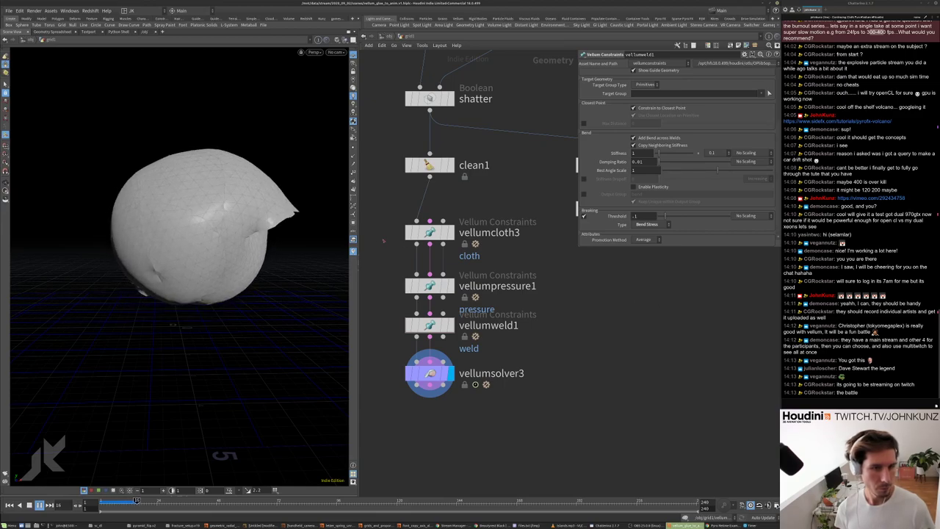
key("ctrl+Up")
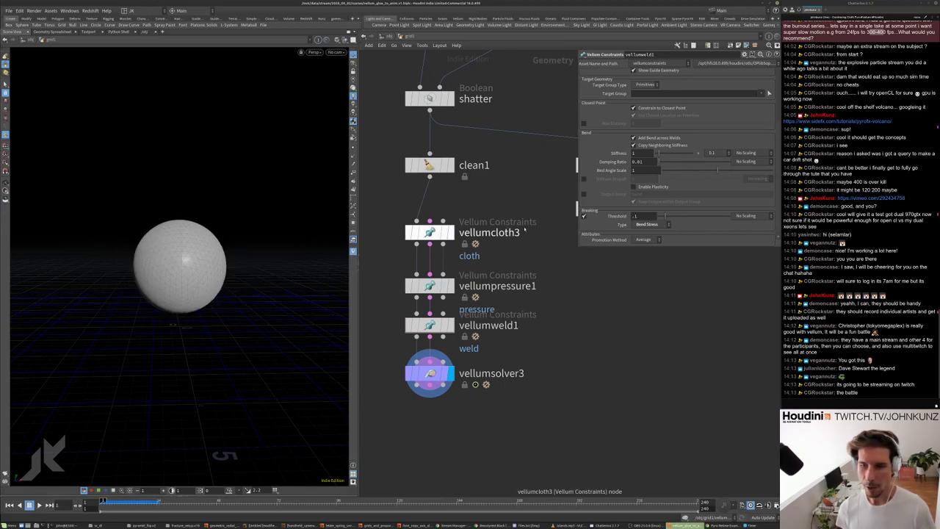
left_click(638, 224)
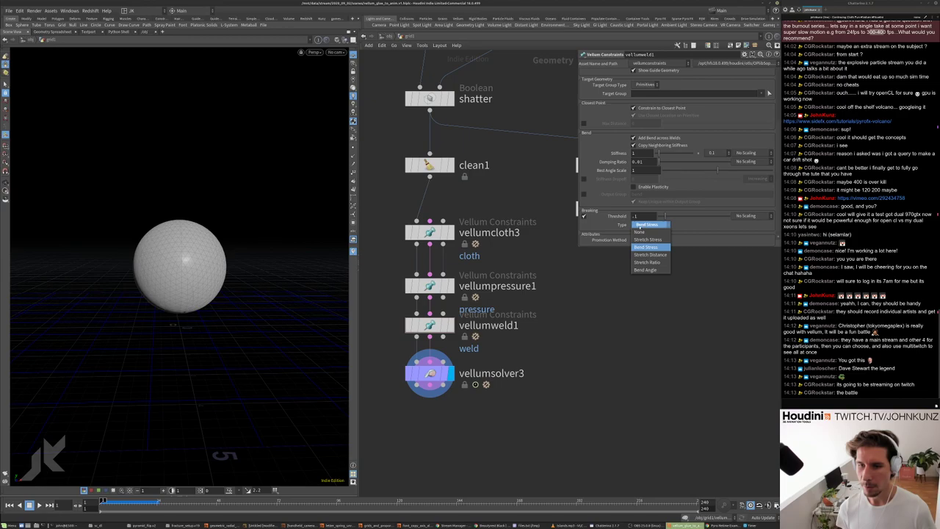
- Switch vellumweld1's Breaking Type to Stretch Stress and play the sphere tearing into fragments
left_click(650, 241)
key("Up")
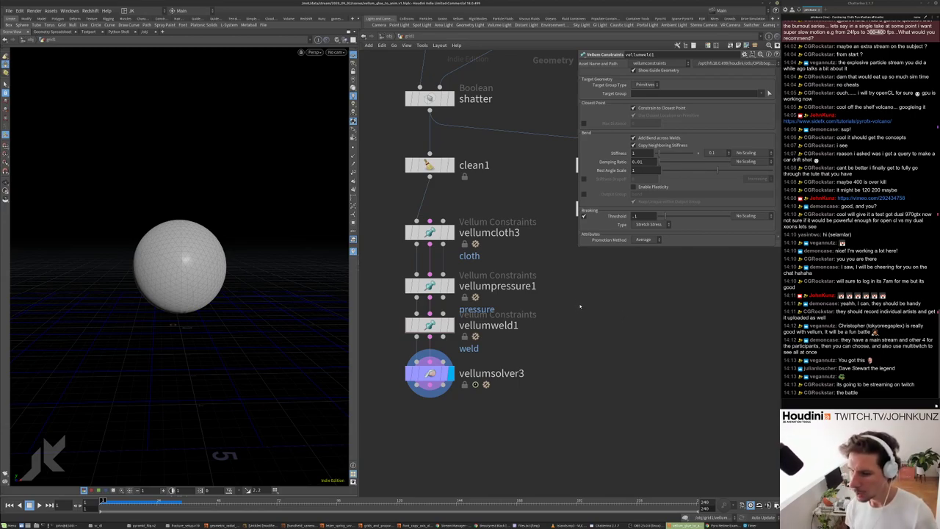
scroll(583, 308, "down", 3)
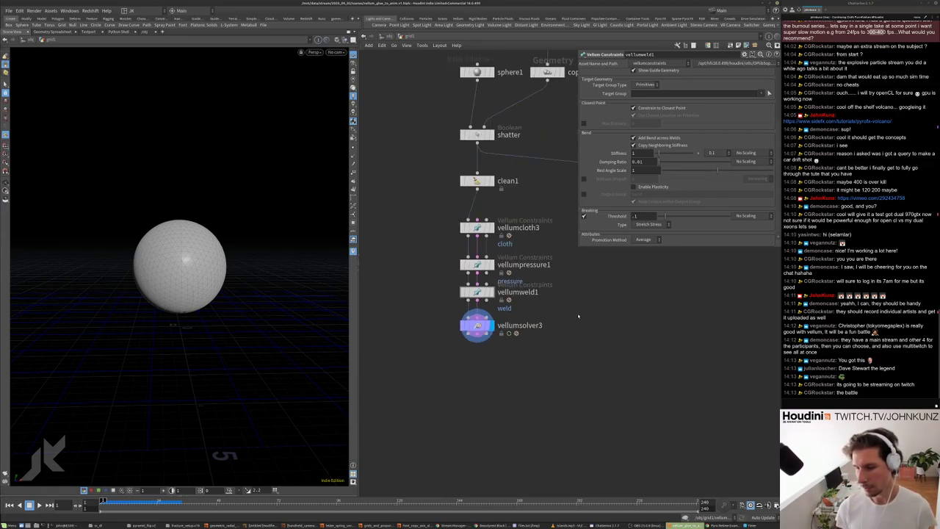
scroll(554, 336, "up", 2)
scroll(529, 336, "down", 2)
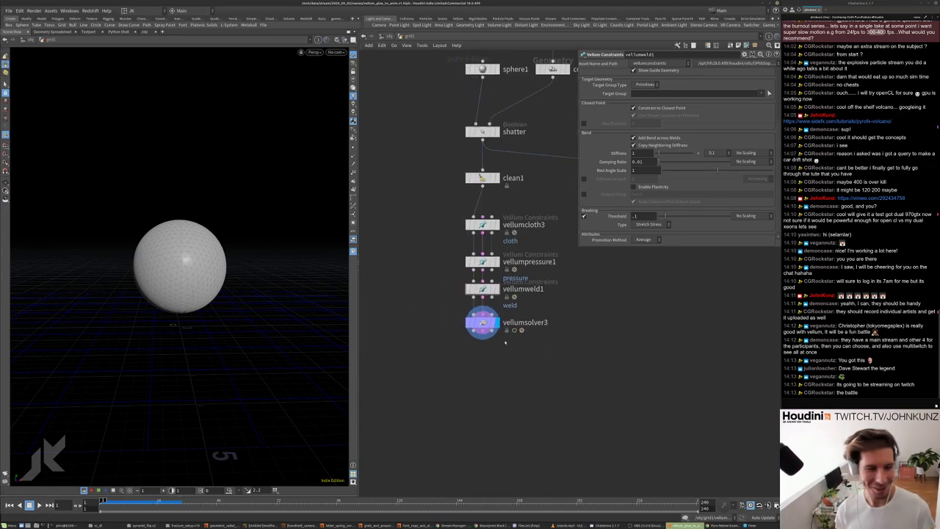
middle_click_drag(501, 333, 515, 304)
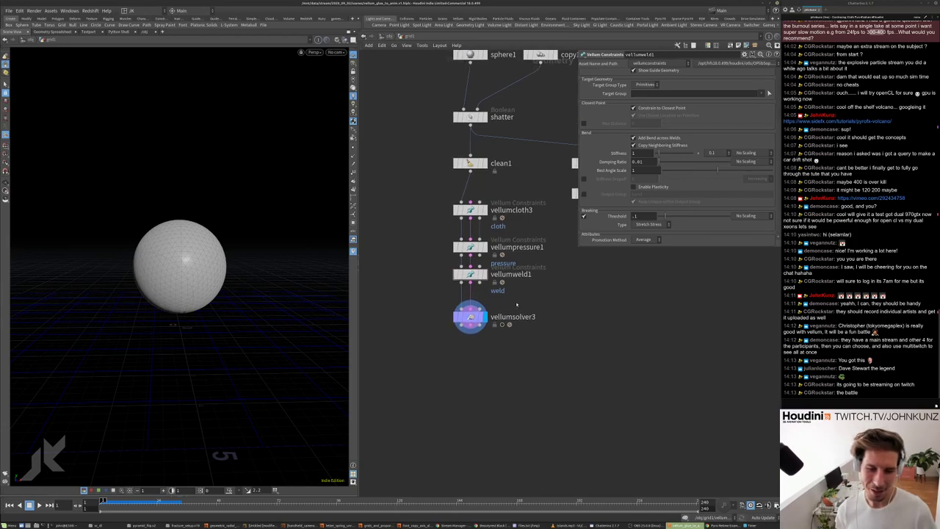
scroll(550, 270, "up", 2)
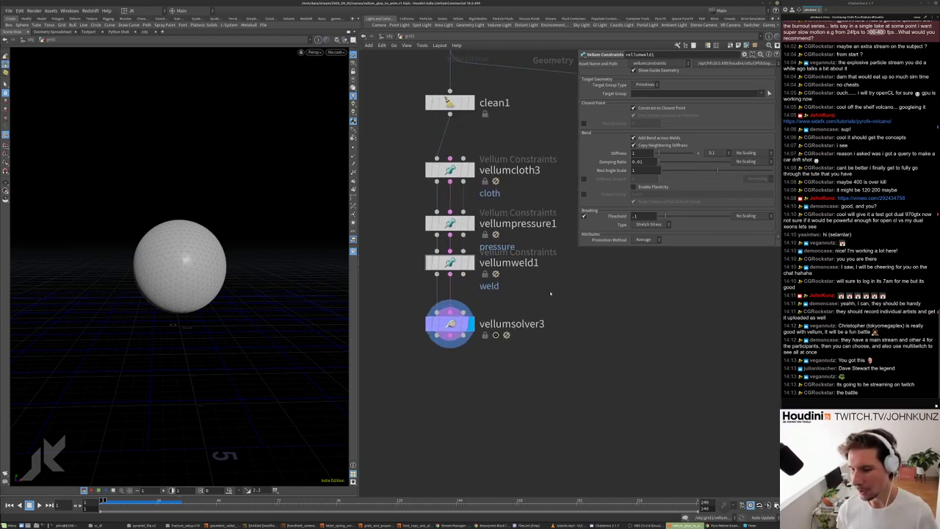
middle_click_drag(571, 359, 581, 330)
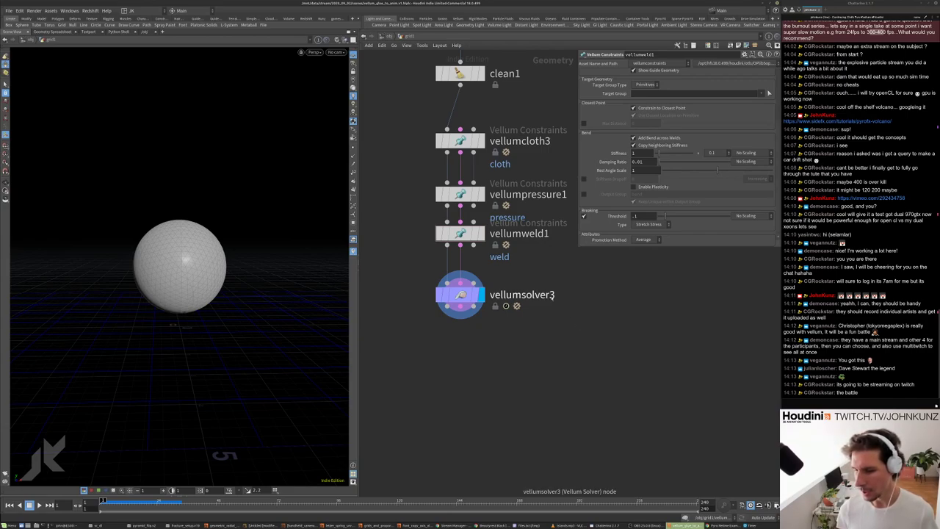
scroll(529, 317, "down", 3)
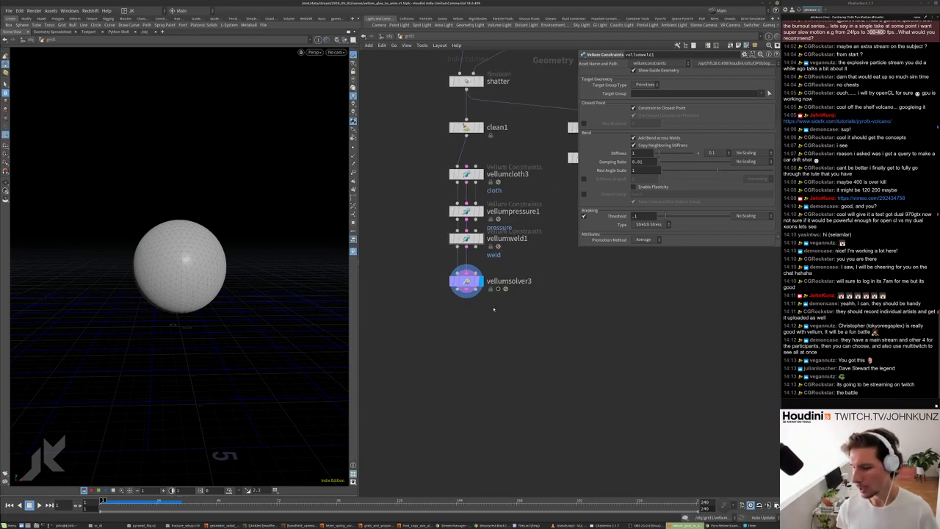
scroll(486, 312, "up", 2)
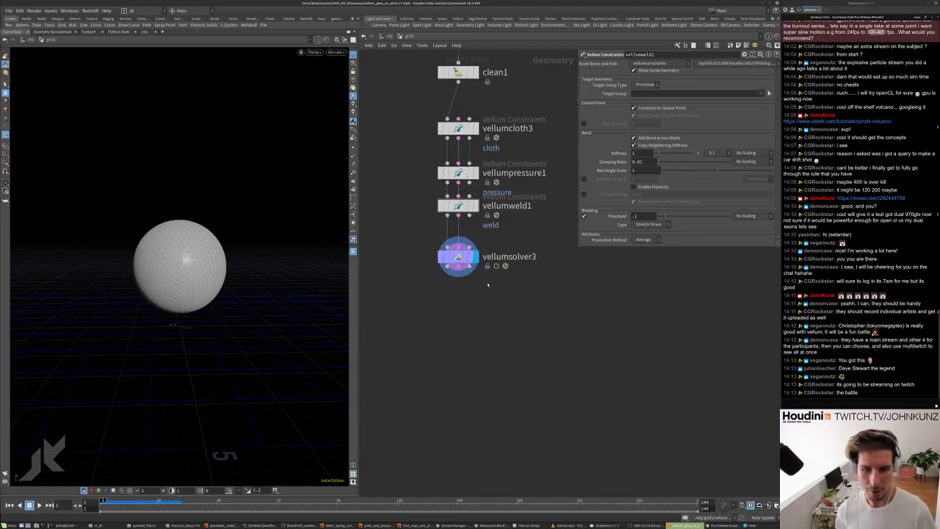
middle_click_drag(480, 377, 461, 402)
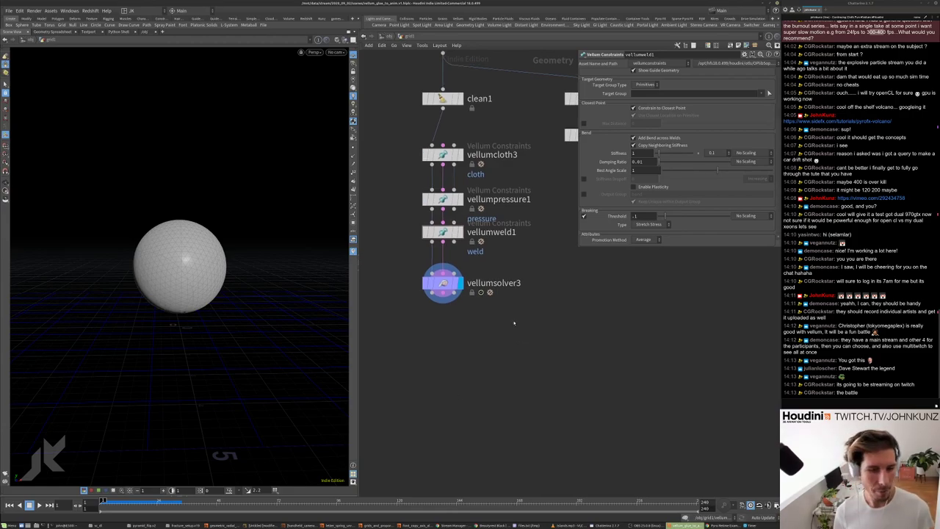
middle_click_drag(574, 254, 565, 284)
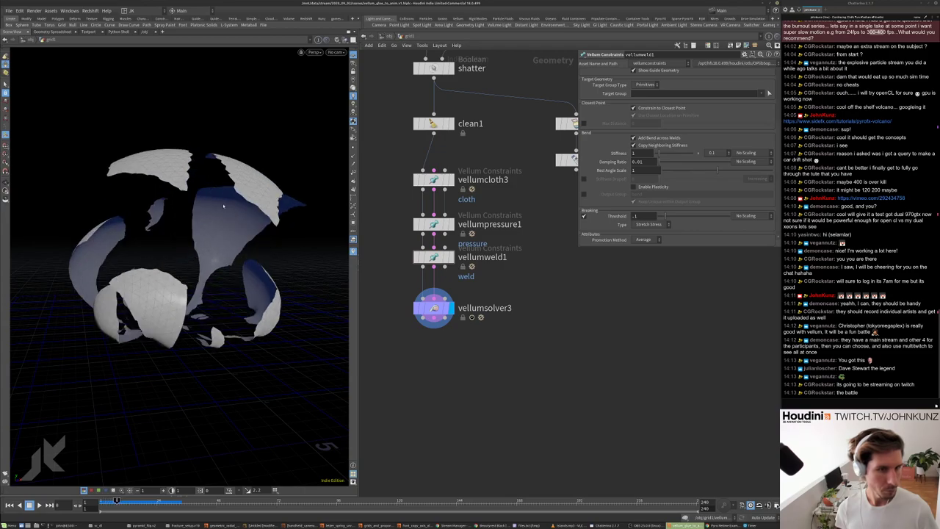
- Set vellumweld1's Breaking Threshold to 1, then 15, and replay the simulation
left_click(434, 224)
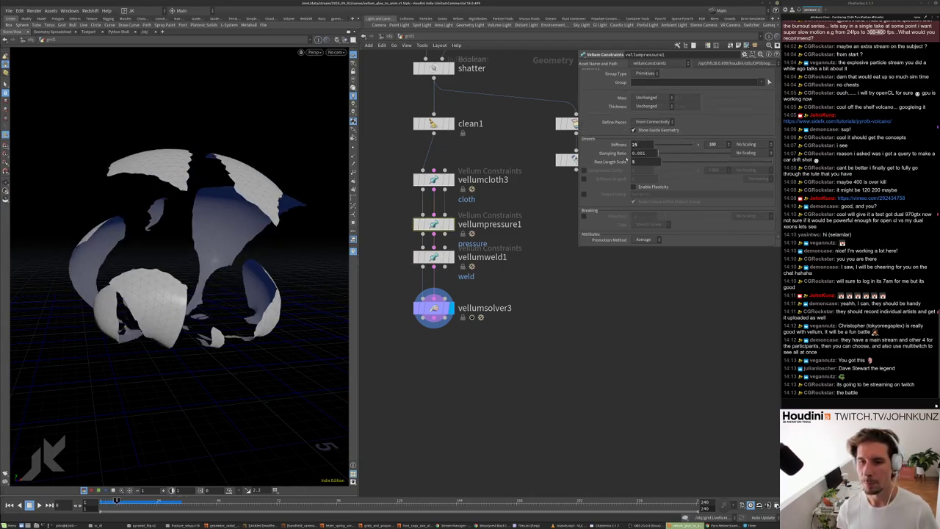
left_click(433, 257)
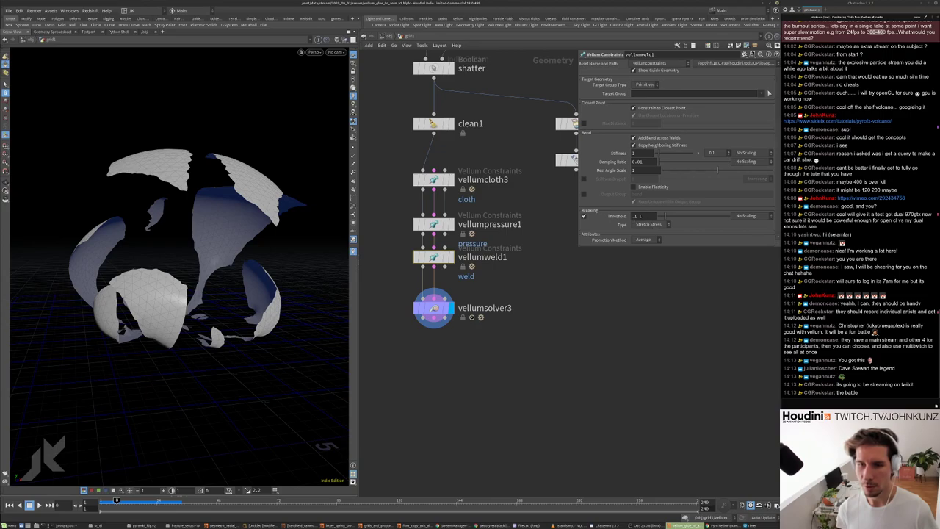
key("Return")
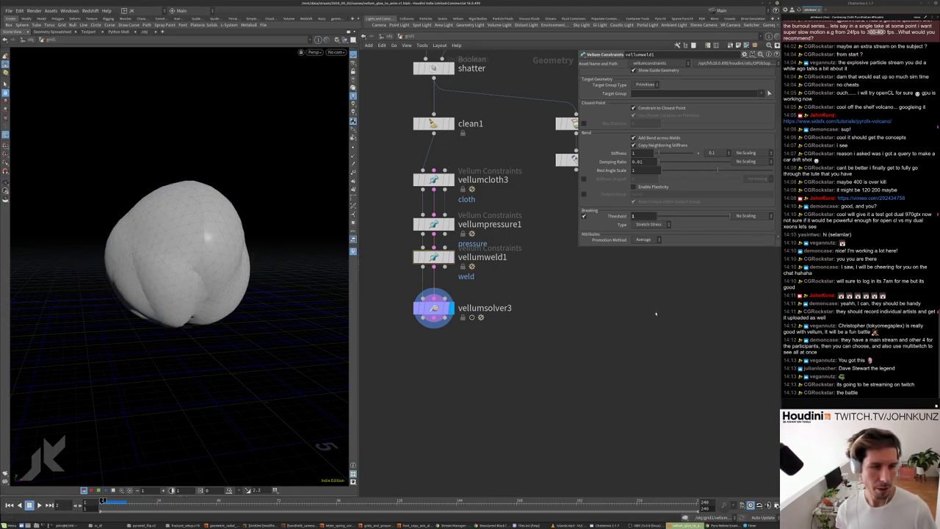
left_click(636, 216)
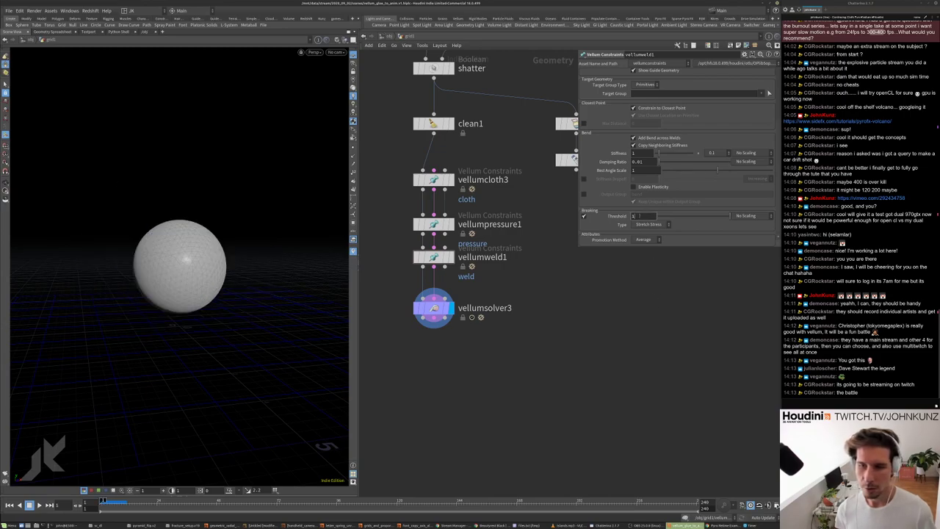
type("5")
key("Return")
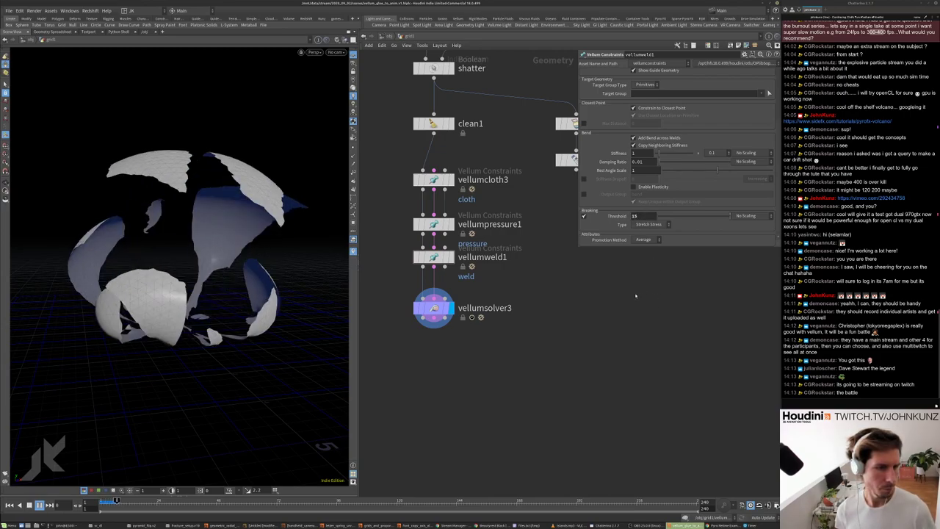
key("Up")
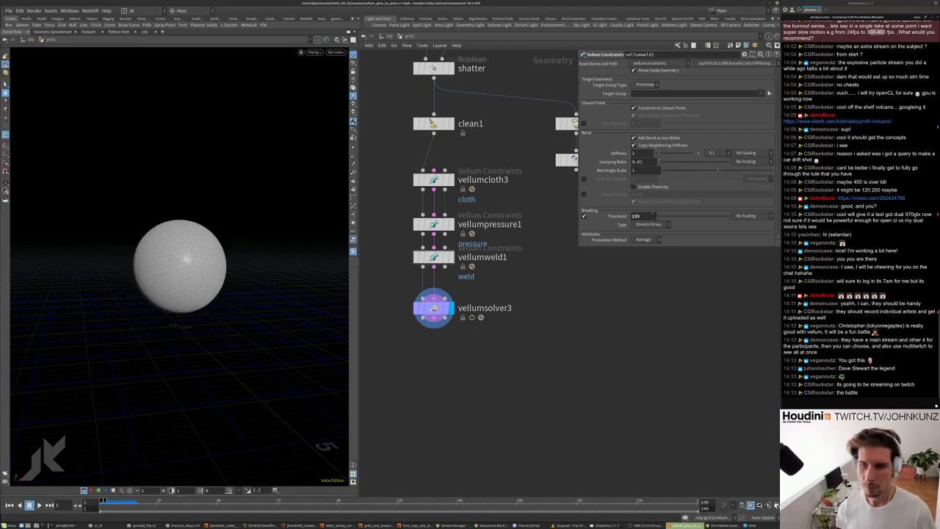
- Raise the Breaking Threshold to 35, play the tearing, and rewind to frame 1
left_click(641, 216)
key("BackSpace")
key("BackSpace")
type("35")
key("Return")
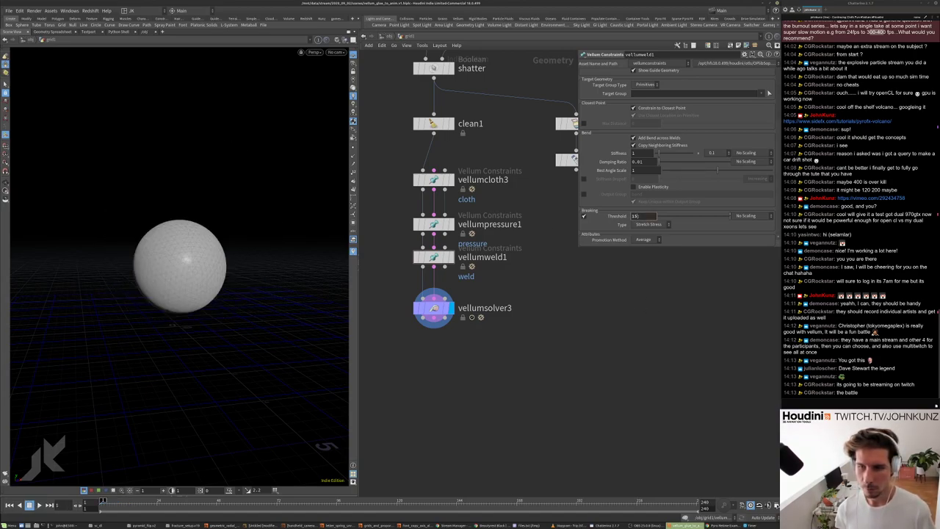
key("Up")
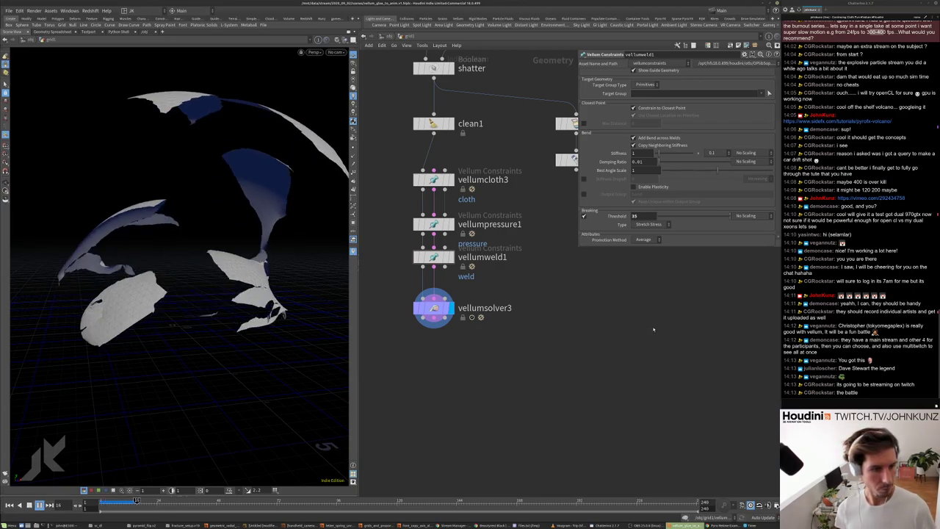
key("ctrl+Up")
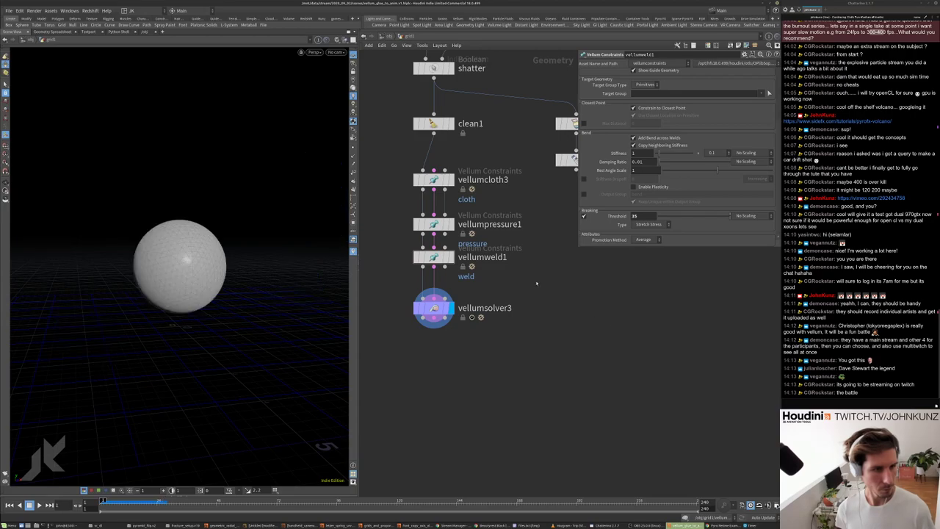
- Try vellumcloth3 Rest Length Scale values of .25 and then .025
left_click(439, 180)
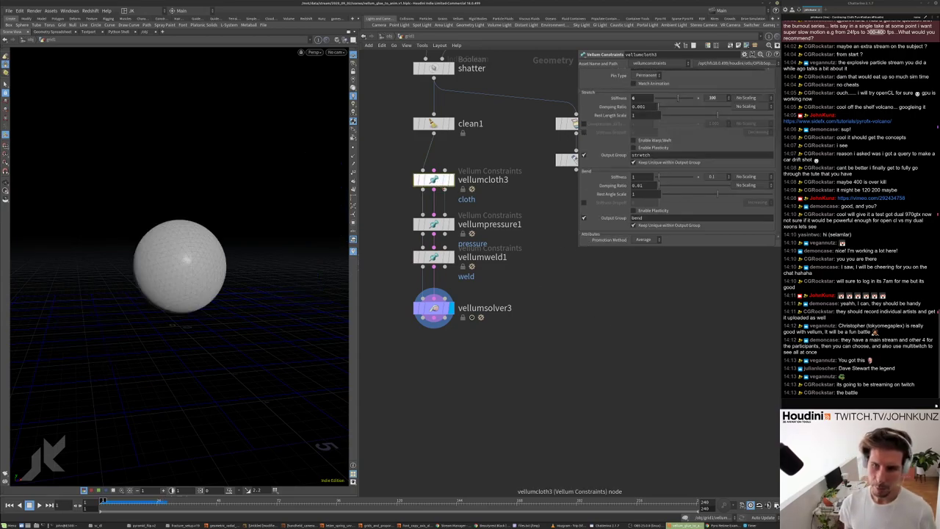
scroll(626, 180, "up", 5)
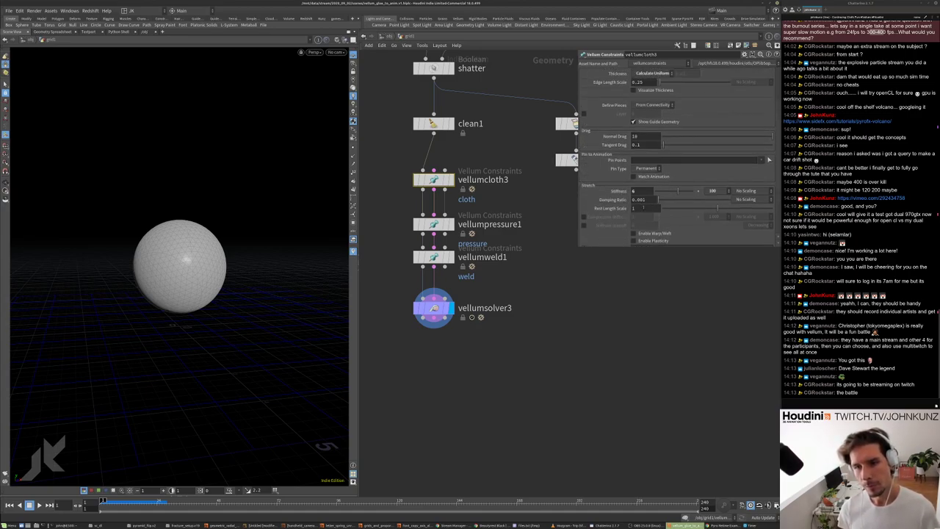
left_click(633, 208)
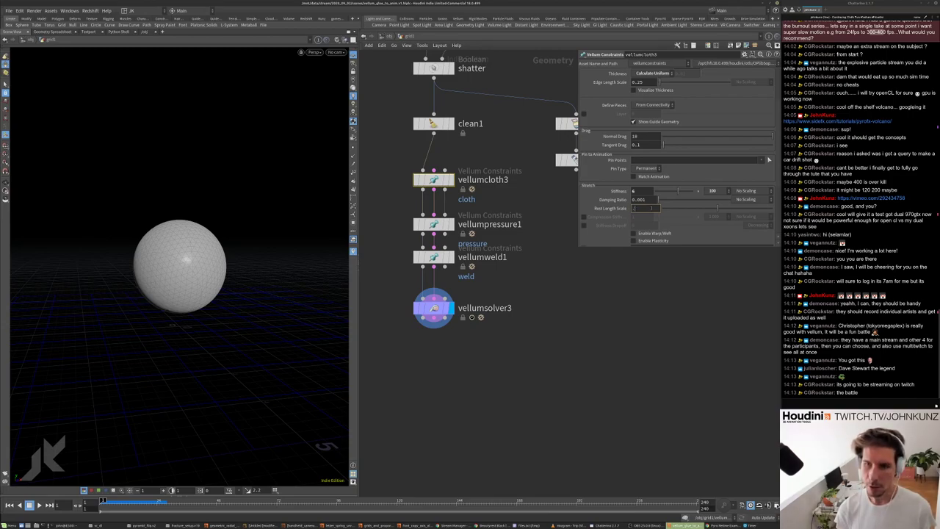
type(".25")
key("Return")
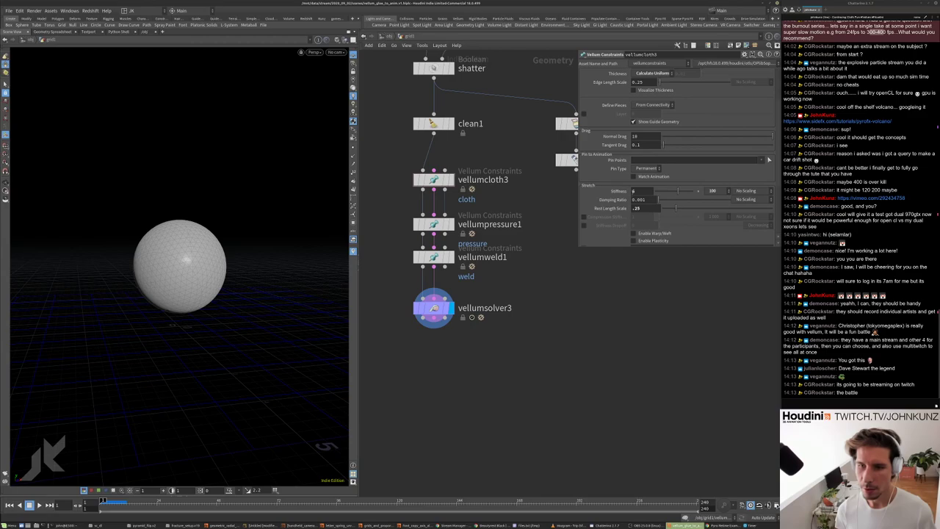
type(".025")
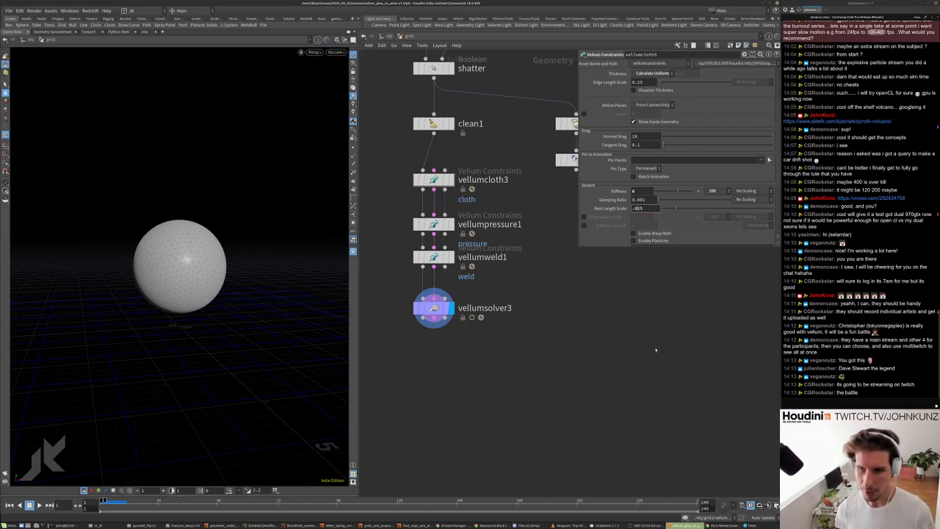
key("Return")
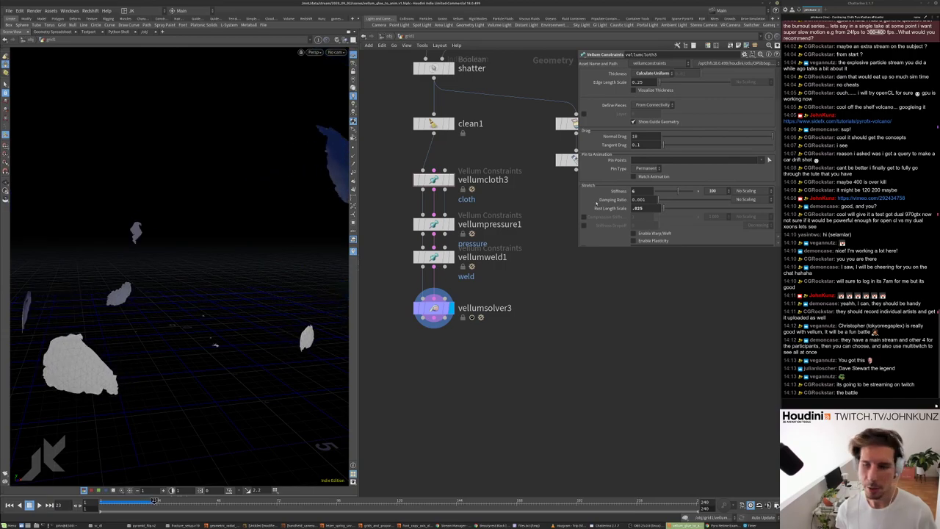
- Set cloth Stiffness to 446 and Rest Length Scale to .1, then replay the simulation
left_click(635, 191)
type("4")
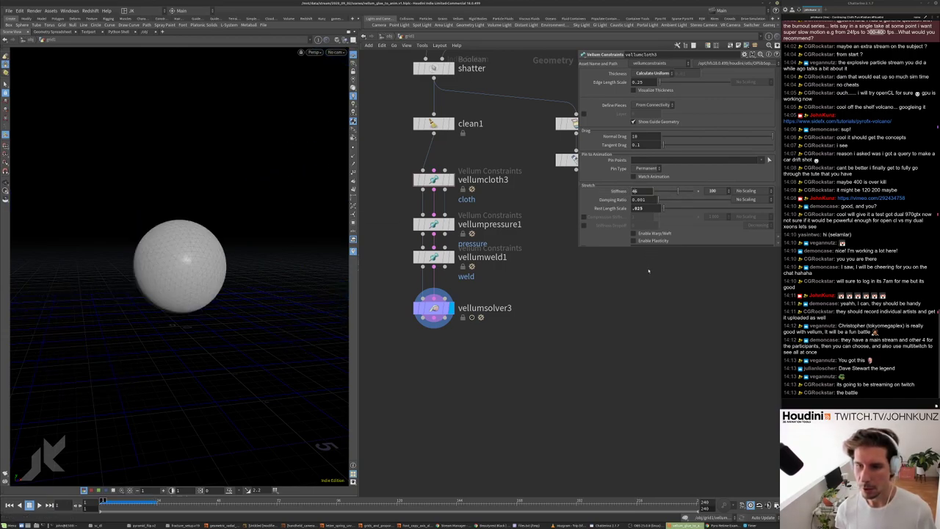
type("4")
key("Return")
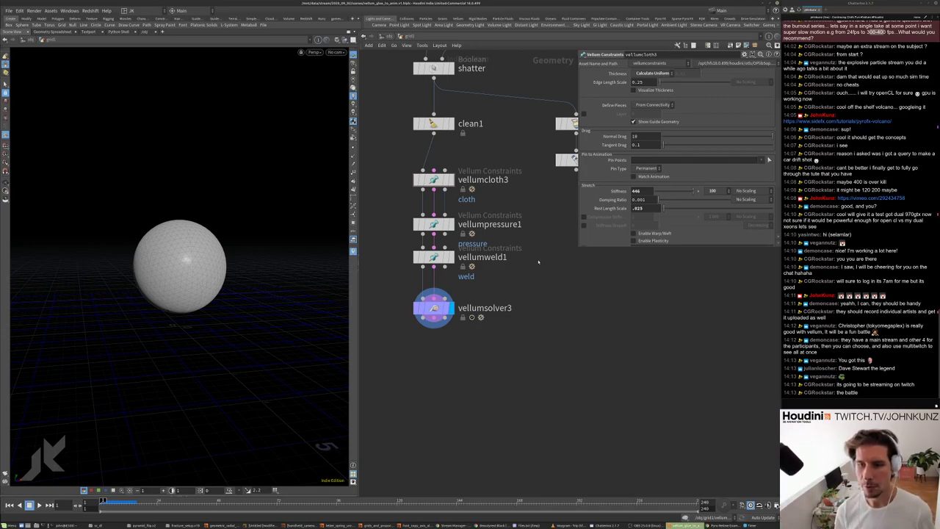
double_click(637, 209)
type(".1")
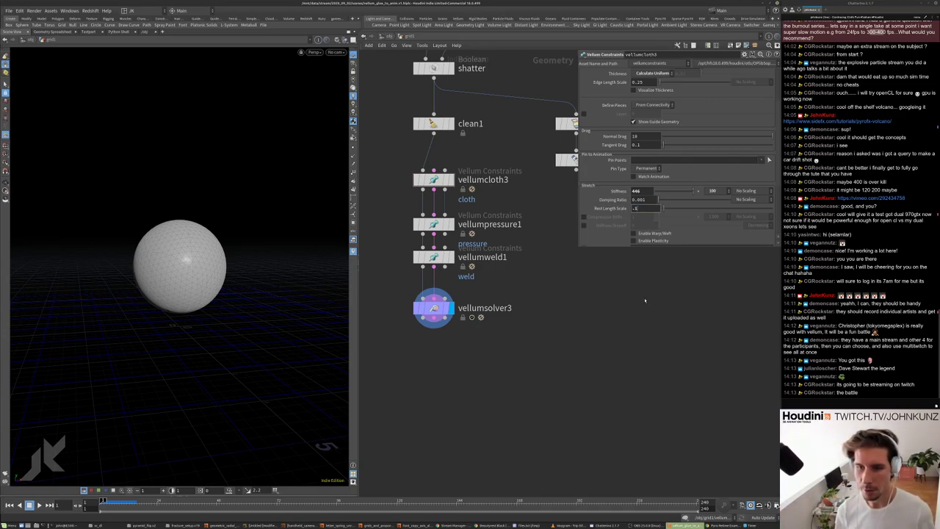
key("Return")
key("Up")
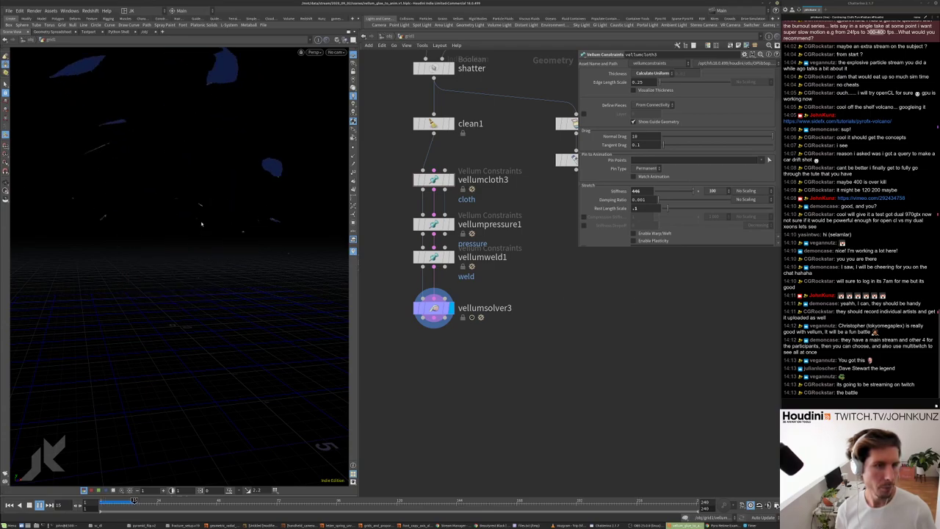
key("ctrl+Up")
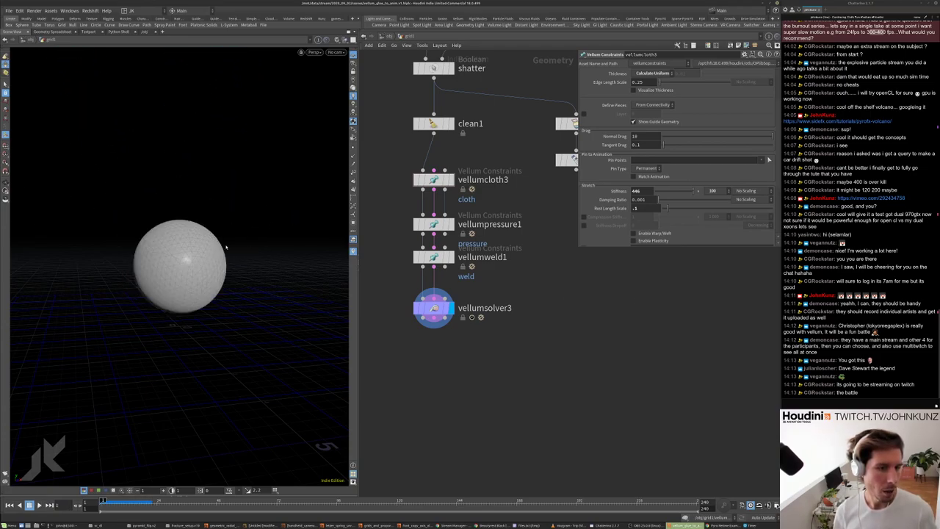
- Switch the viewport to Smooth Shaded and orbit around the inflating sphere
left_click(337, 39)
left_click(358, 109)
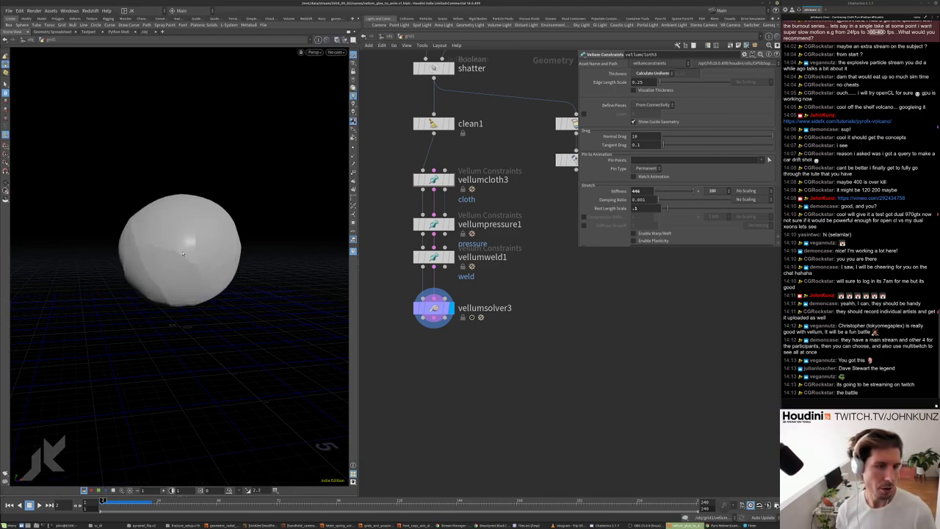
key("space")
left_click_drag(235, 243, 297, 300)
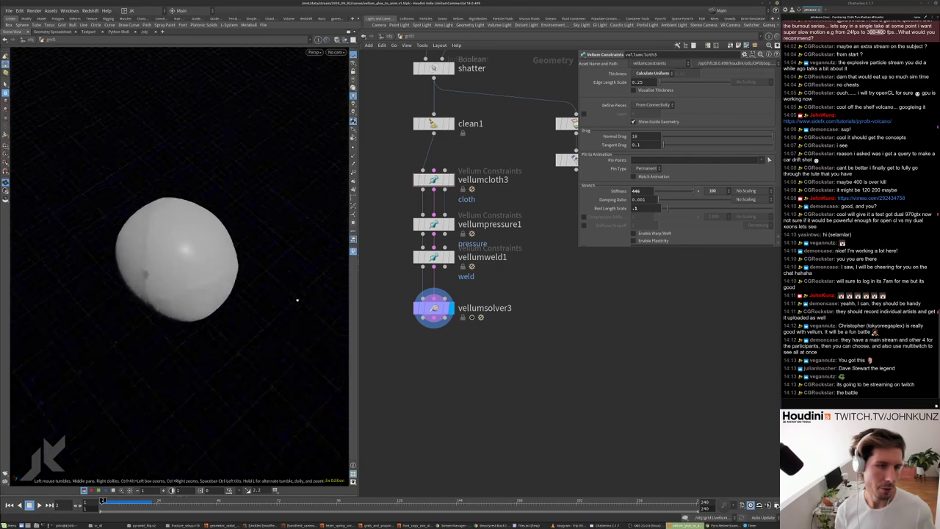
left_click_drag(199, 199, 296, 222)
- Add a Vellum Post-Process node fed by vellumsolver3 and set its display flag
key("Tab")
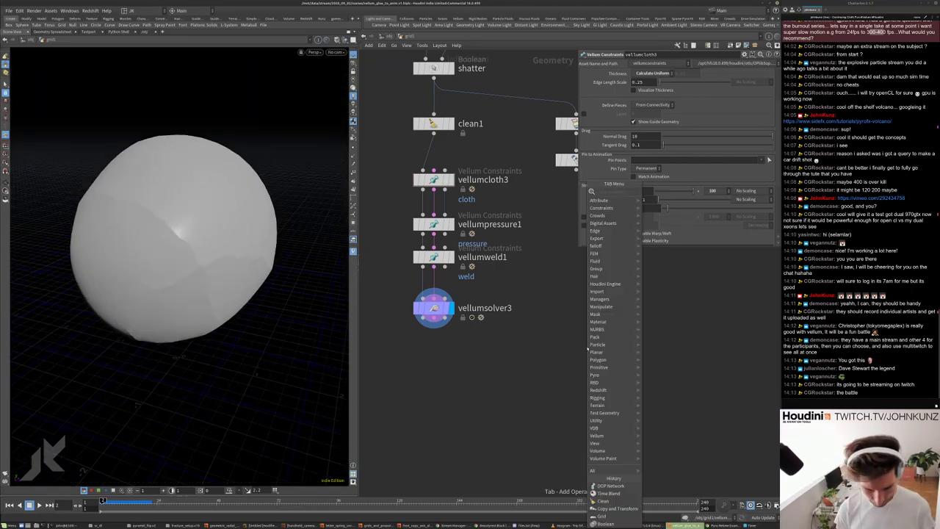
type("pos")
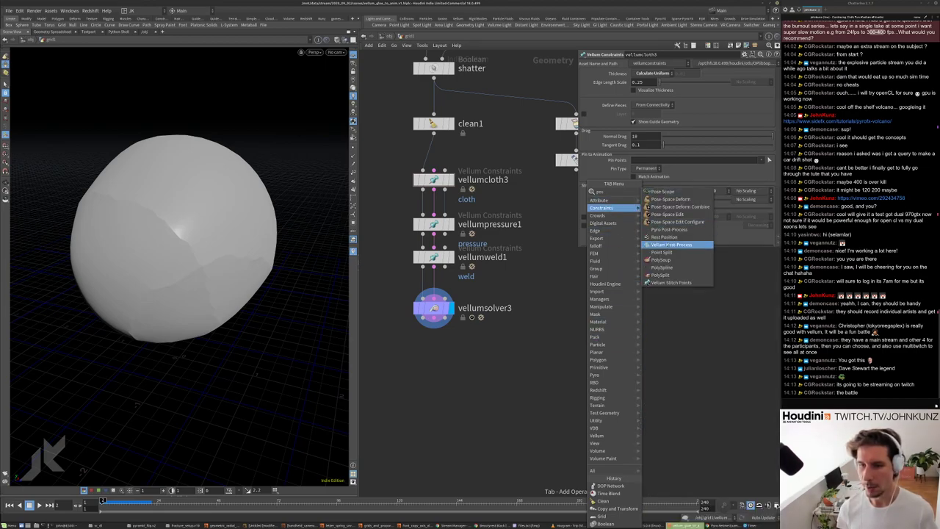
left_click(673, 244)
left_click(466, 345)
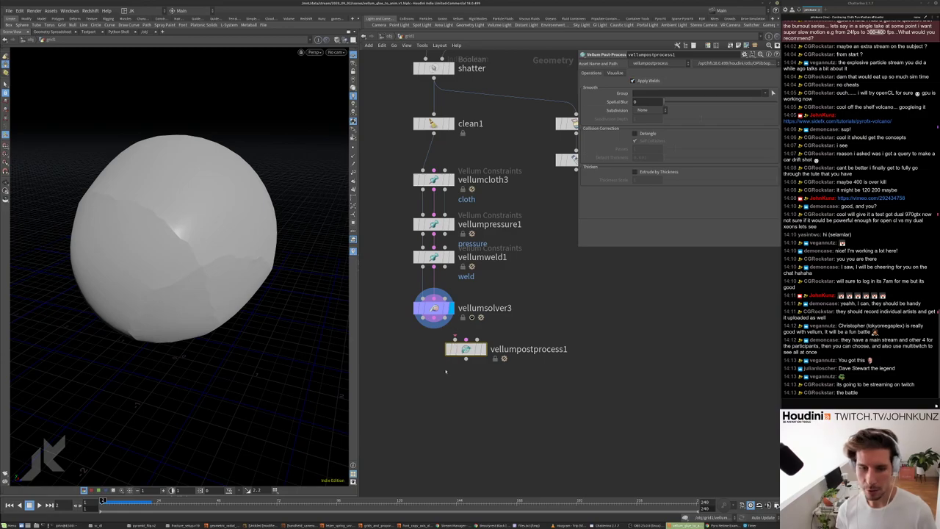
left_click(455, 339)
left_click(433, 318)
left_click_drag(466, 348, 434, 352)
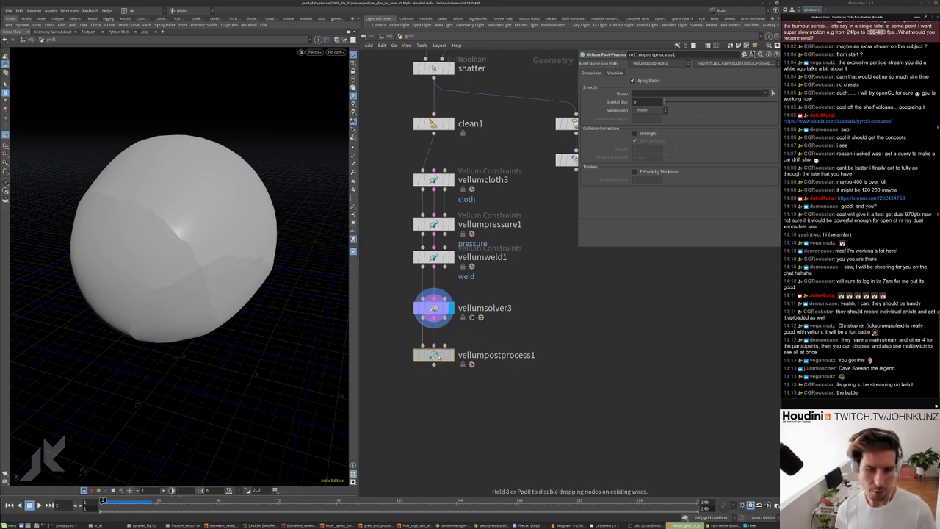
scroll(434, 353, "up", 2)
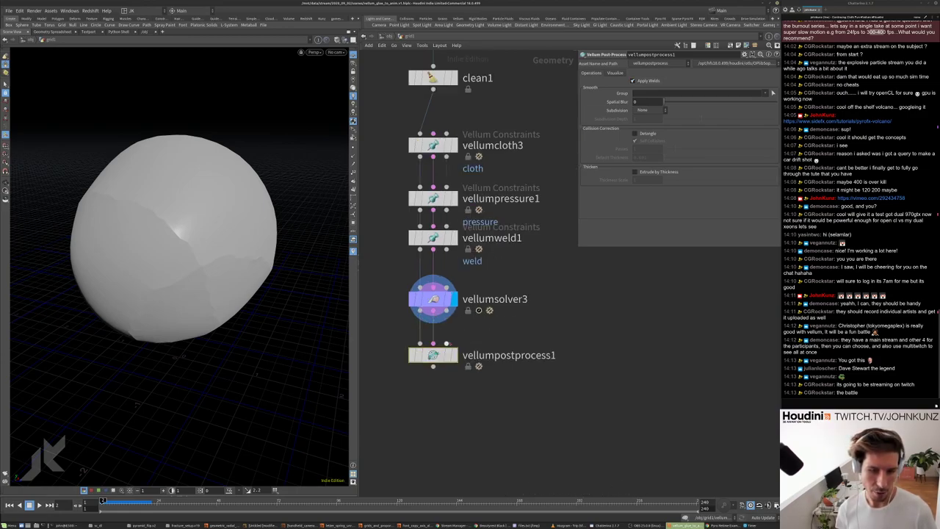
left_click(453, 355)
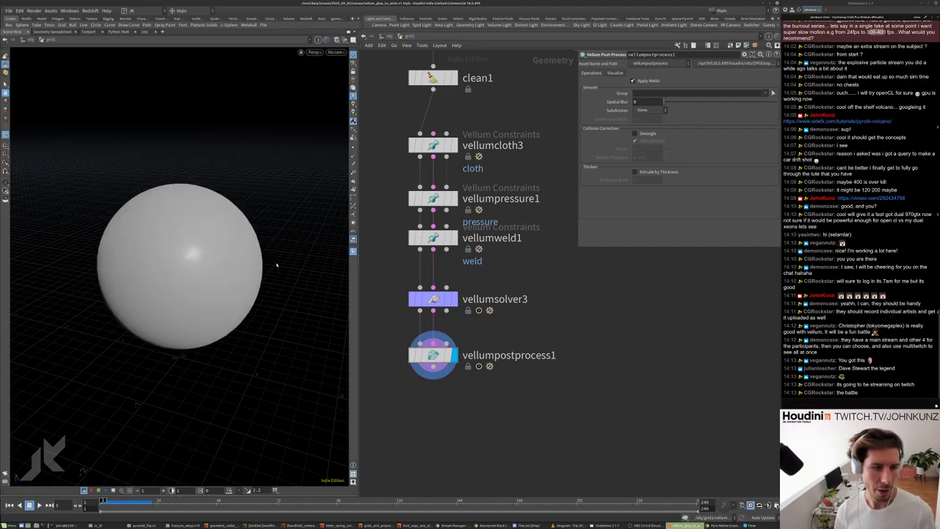
- Toggle vellumpostprocess1's bypass on and off to compare results
key("Escape")
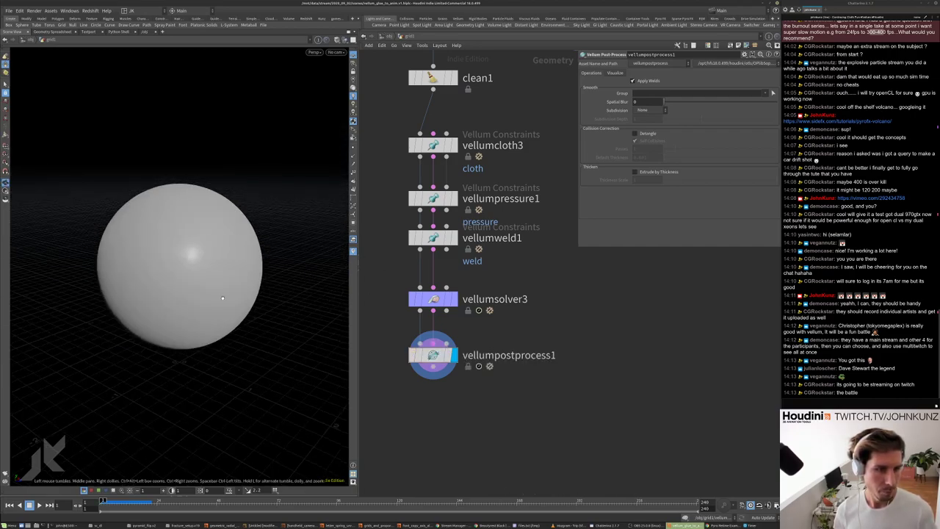
scroll(223, 298, "up", 4)
left_click(412, 356)
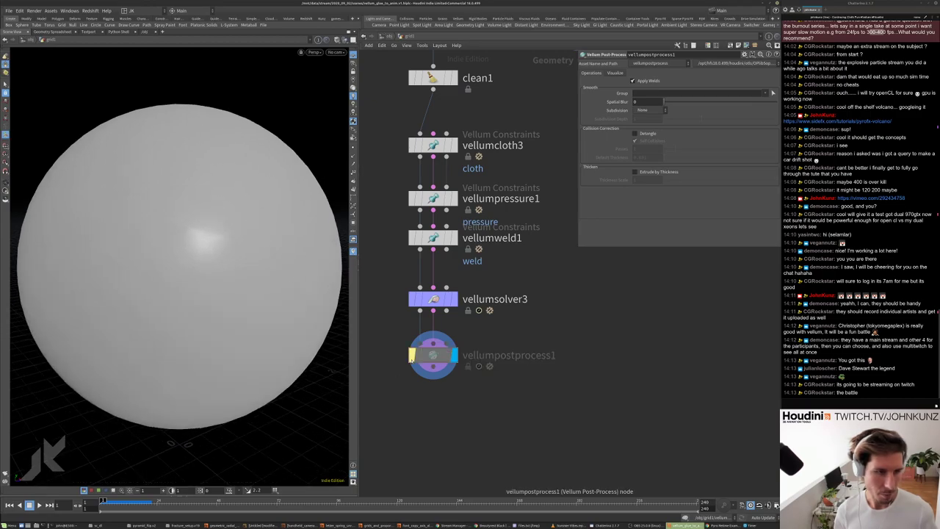
left_click(412, 357)
left_click(413, 356)
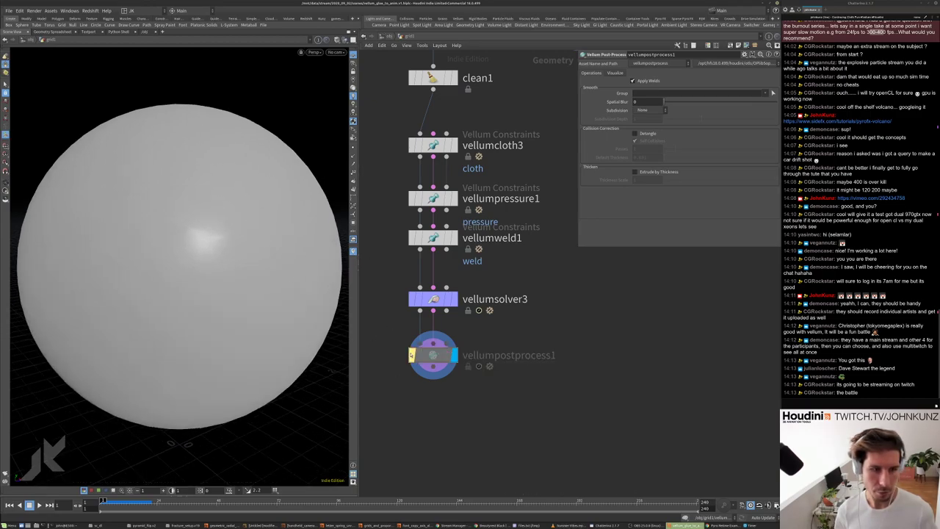
left_click(413, 356)
scroll(524, 326, "down", 3)
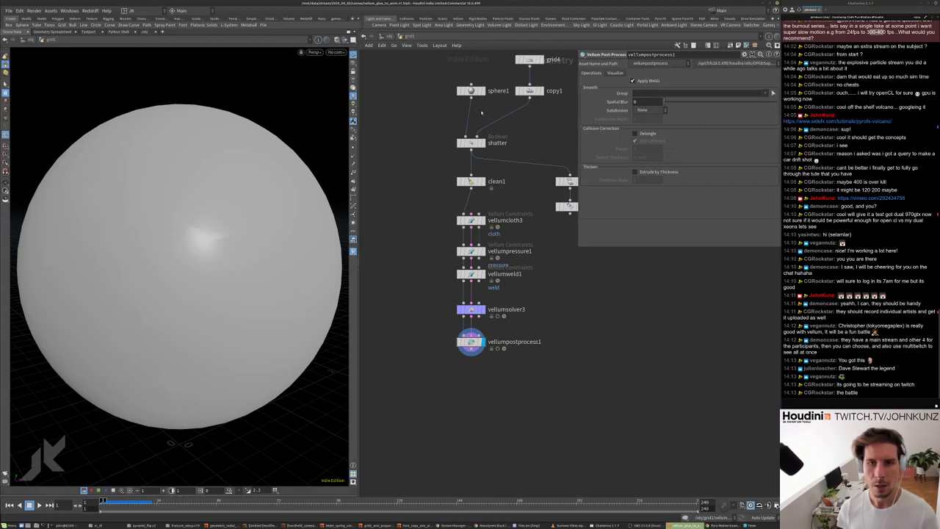
- Set sphere1's Frequency to 43 and play the simulation
left_click(472, 90)
double_click(643, 120)
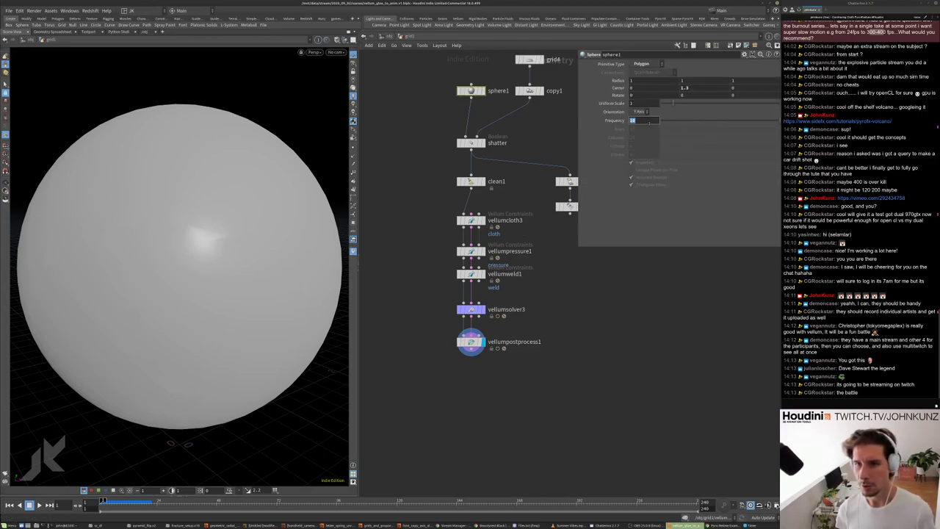
type("43")
key("Return")
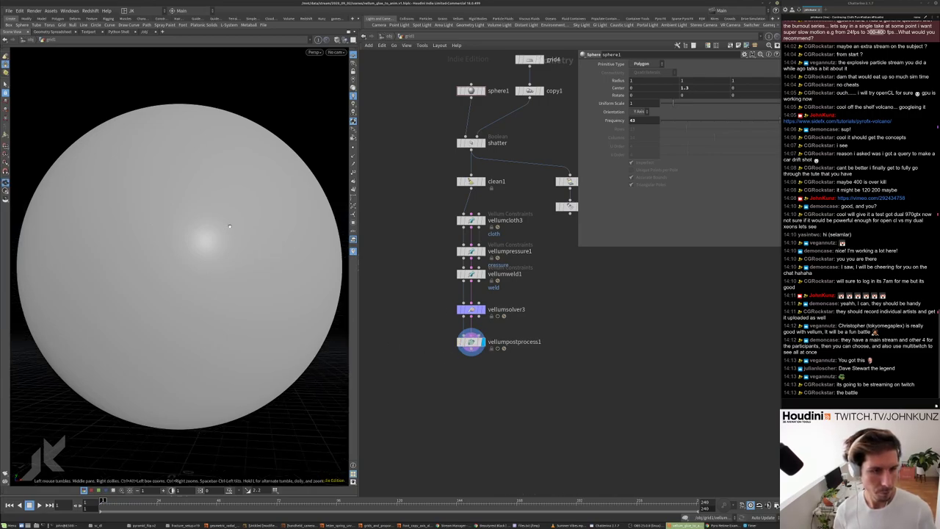
key("Up")
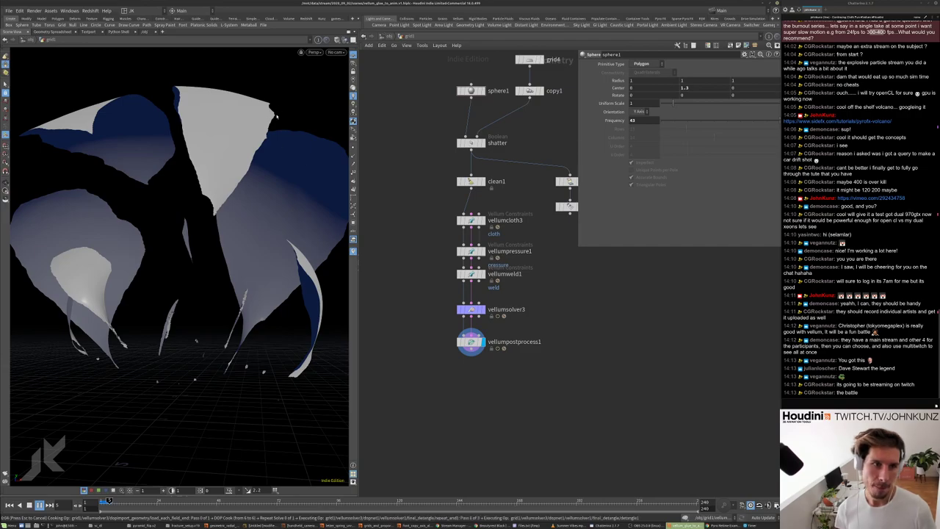
scroll(515, 220, "up", 5)
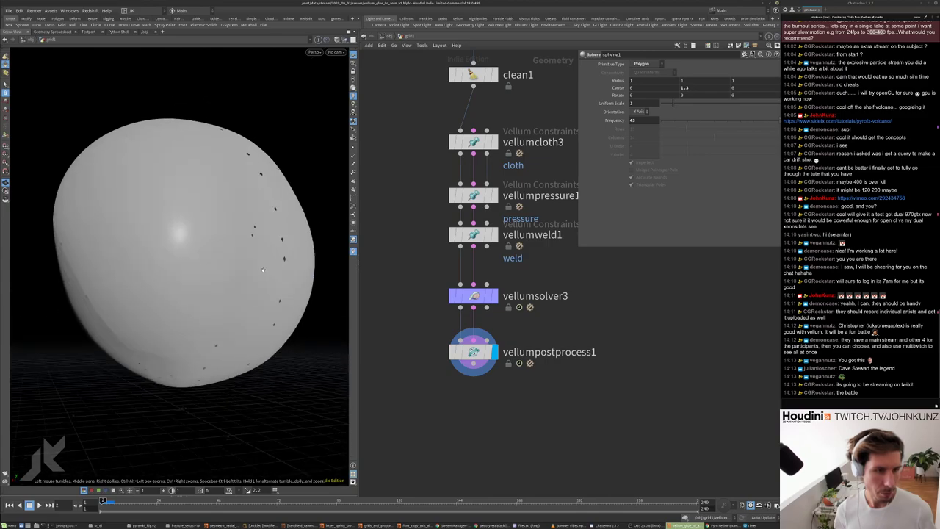
- Toggle the post-process bypass, then set the display flag on vellumweld1
left_click(453, 352)
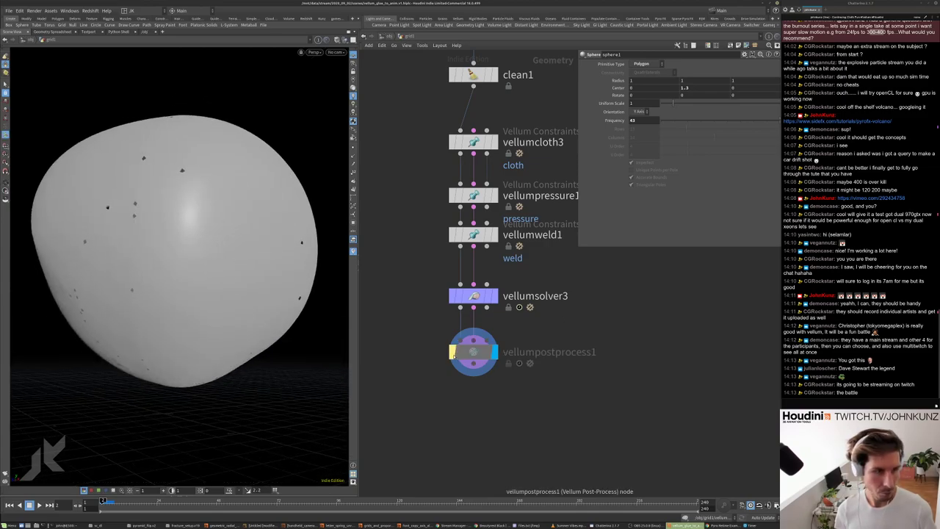
left_click(453, 352)
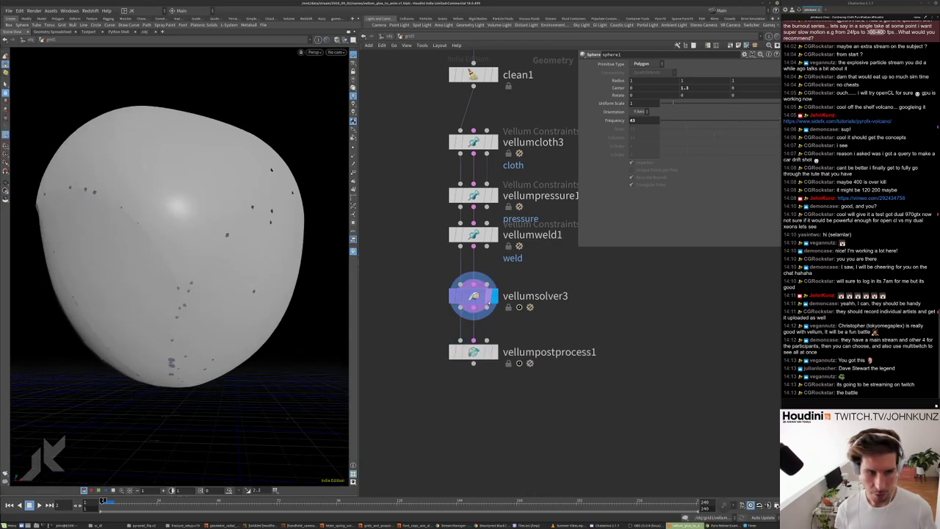
left_click(473, 295)
left_click(495, 235)
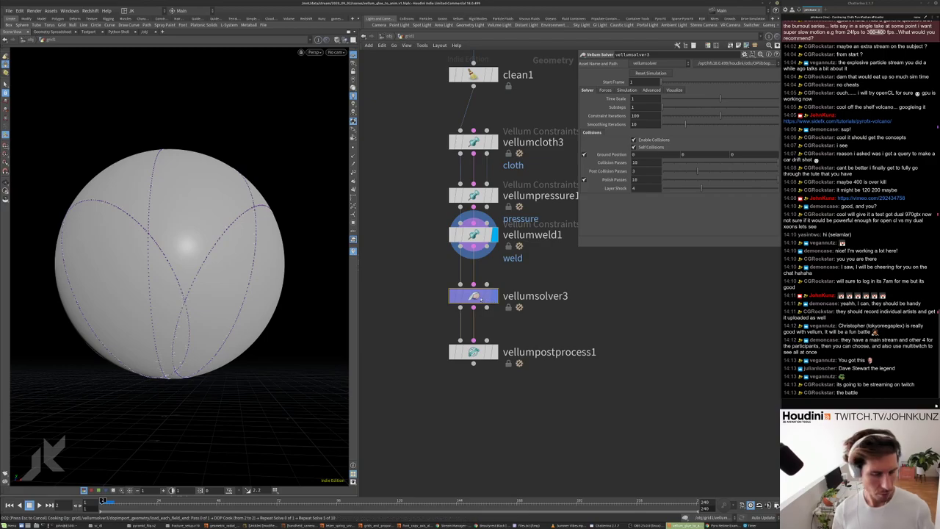
- Interrupt the slow cook and insert a Normal node on the sphere1–shatter wire
key("Escape")
left_click(515, 312)
scroll(438, 244, "up", 5)
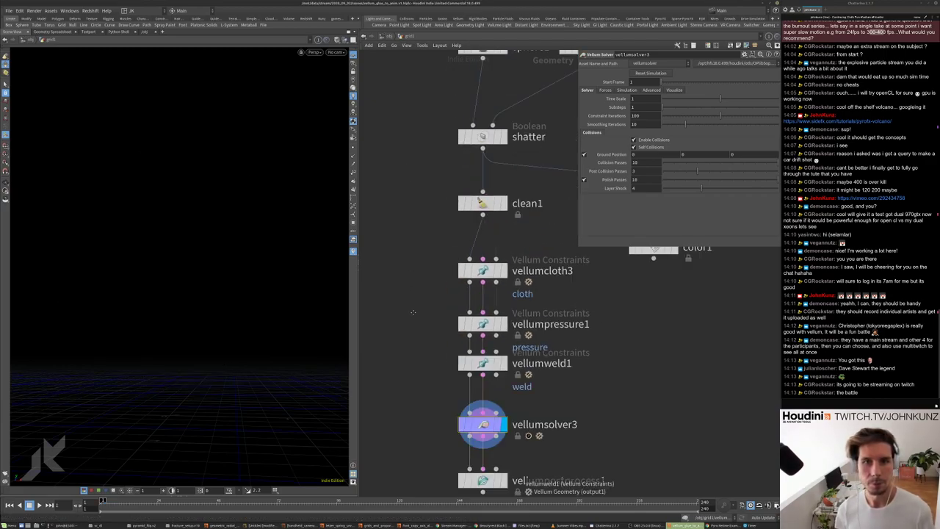
key("Tab")
type("normal")
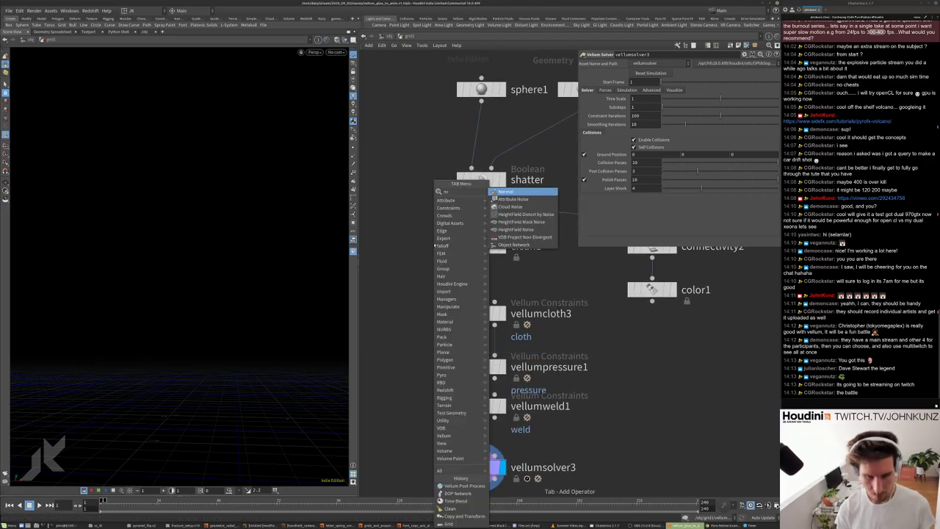
key("Return")
left_click(474, 132)
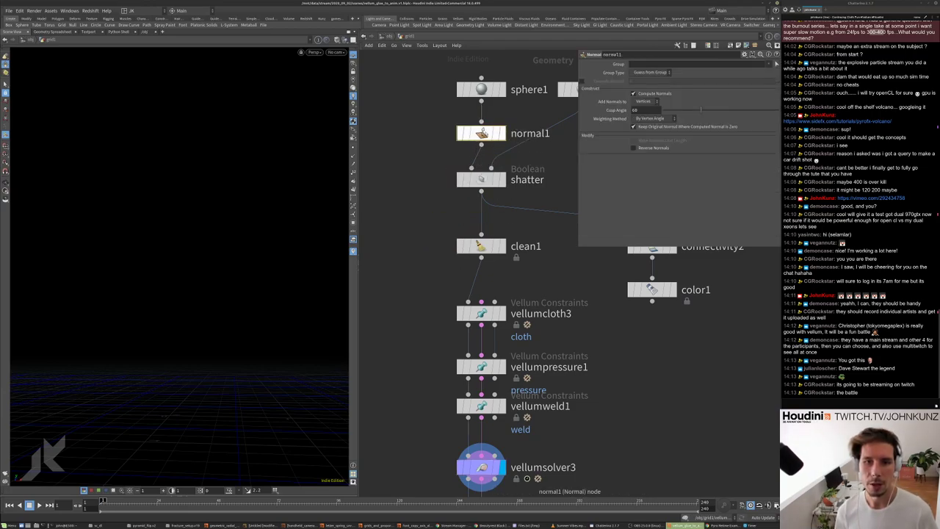
- Display the vellum solver output, then vellumpostprocess1's post-processed simulation
scroll(435, 281, "down", 5)
scroll(435, 281, "up", 3)
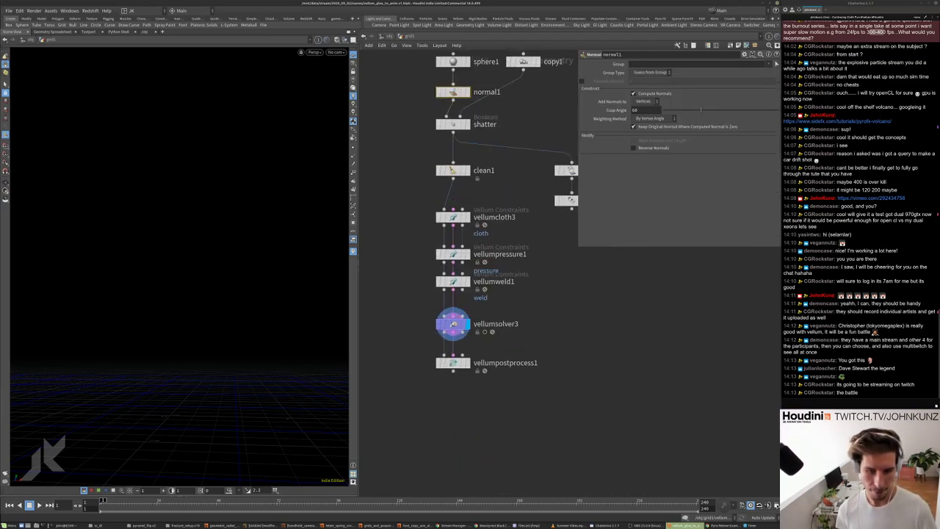
left_click(453, 324)
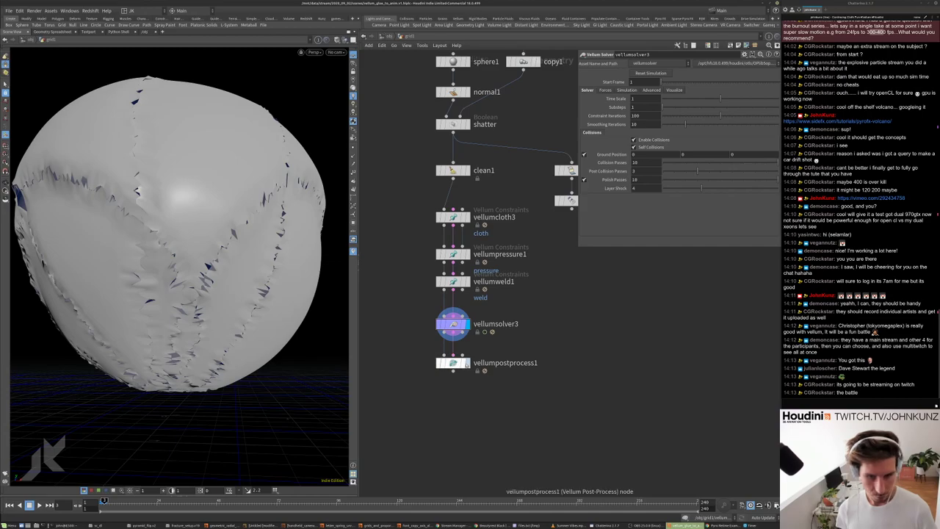
left_click(464, 363)
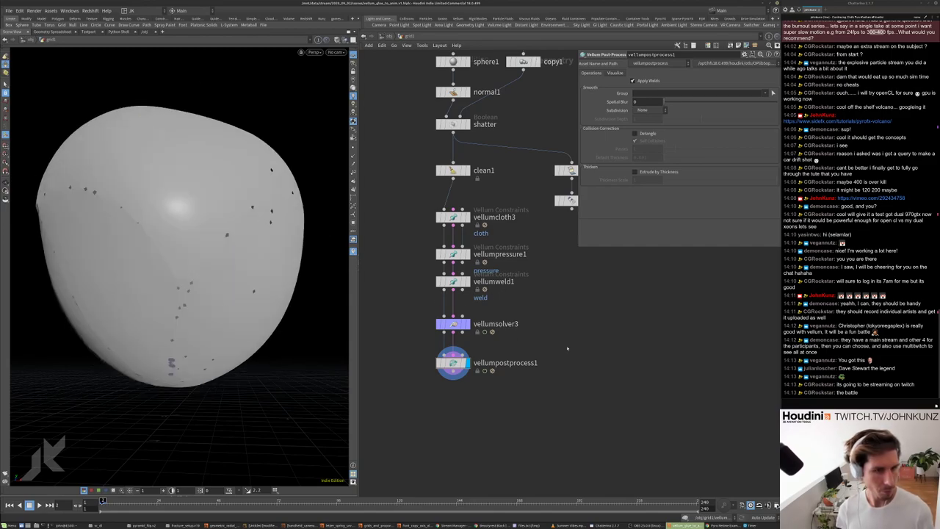
- Add an Attribute Blur node wired directly below vellumpostprocess1
key("Tab")
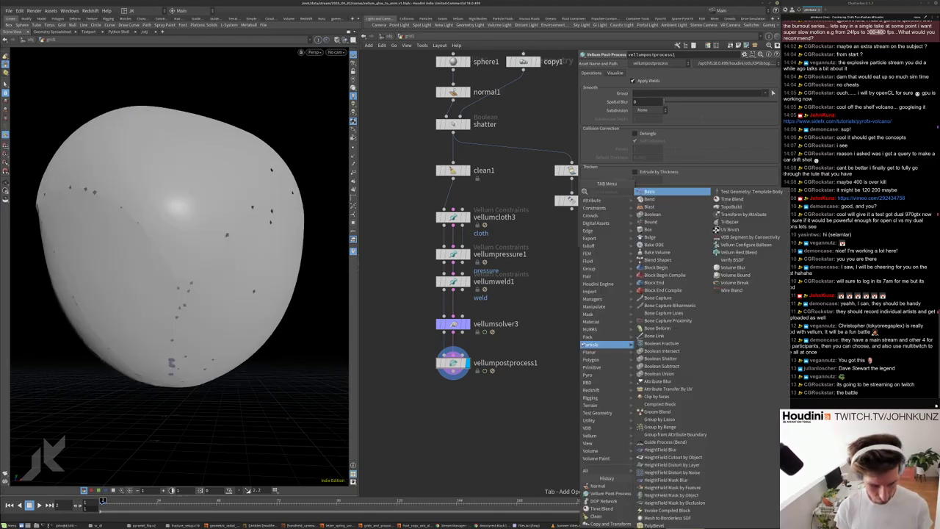
type("blur")
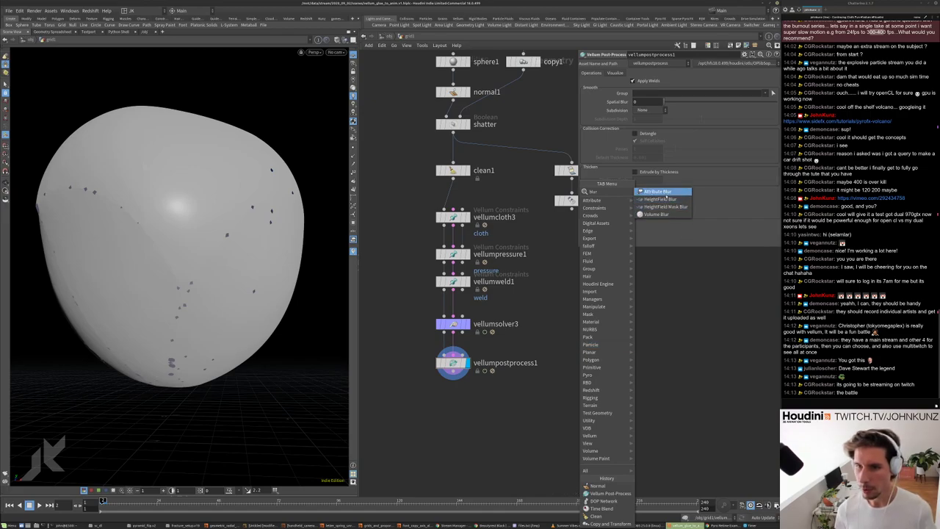
left_click(659, 191)
left_click(528, 417)
left_click_drag(524, 412, 453, 377)
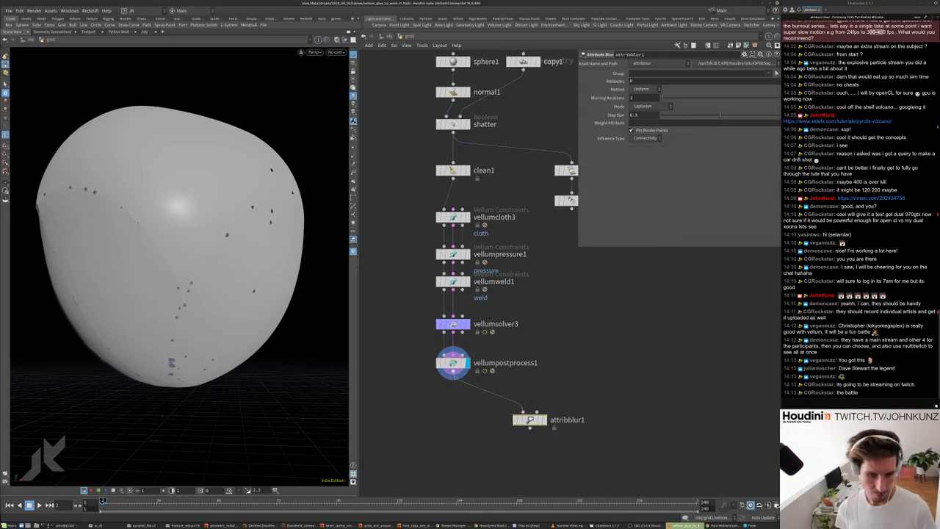
left_click_drag(530, 420, 453, 403)
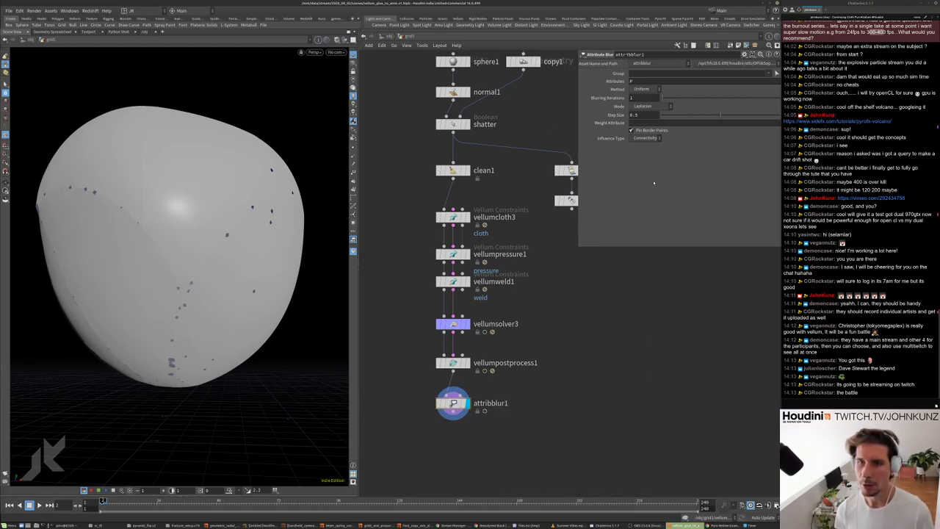
- Turn Pin Border Points off and set Blurring Iterations to 15 on attribblur1
left_click(643, 132)
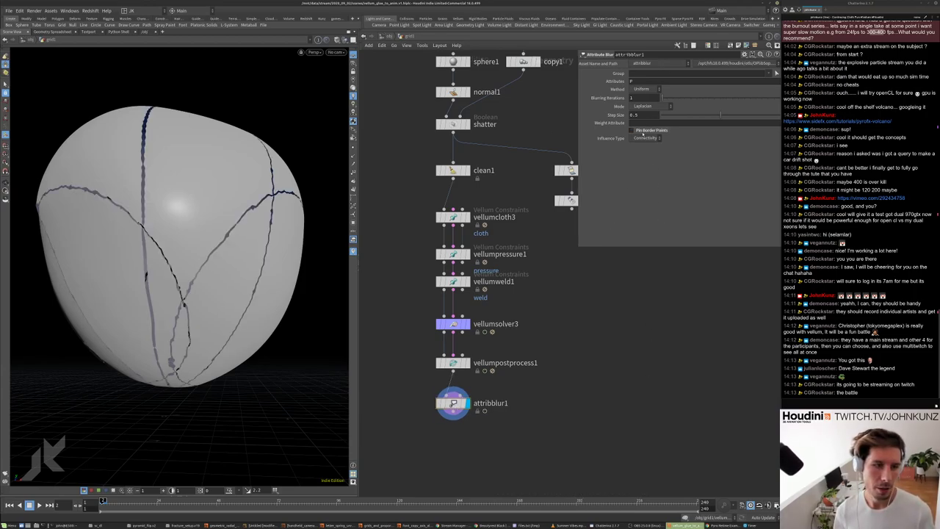
left_click(632, 130)
left_click_drag(669, 97, 738, 97)
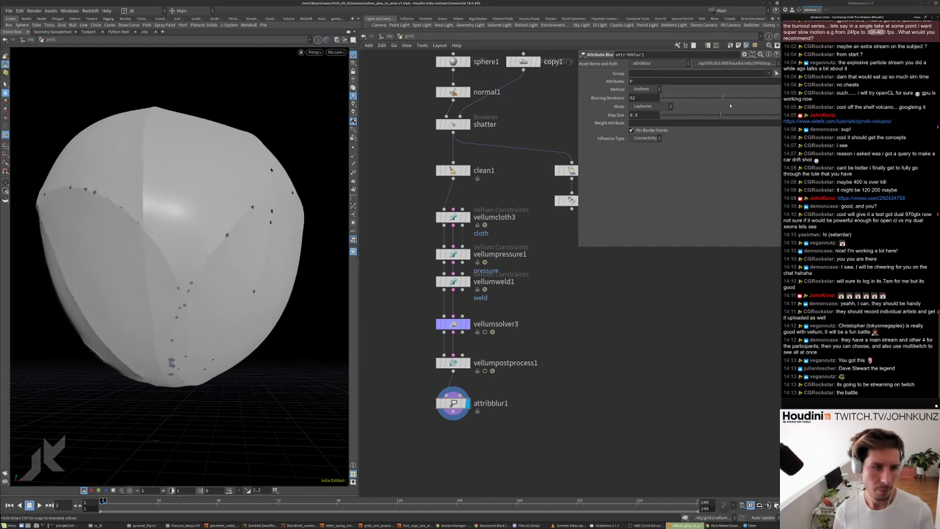
left_click(643, 133)
mouse_move(676, 98)
left_mouse_down()
mouse_move(666, 97)
mouse_move(679, 98)
left_mouse_up()
scroll(446, 350, "up", 2)
scroll(446, 350, "up", 1)
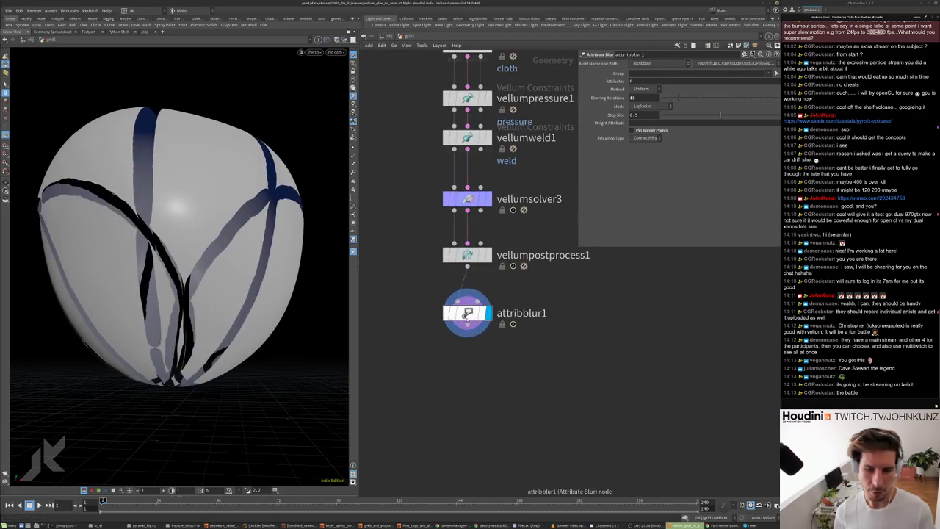
left_click_drag(462, 316, 524, 346)
key("Tab")
- Insert a Fuse node, fuse1, between vellumpostprocess1 and attribblur1
type("fuse")
key("Return")
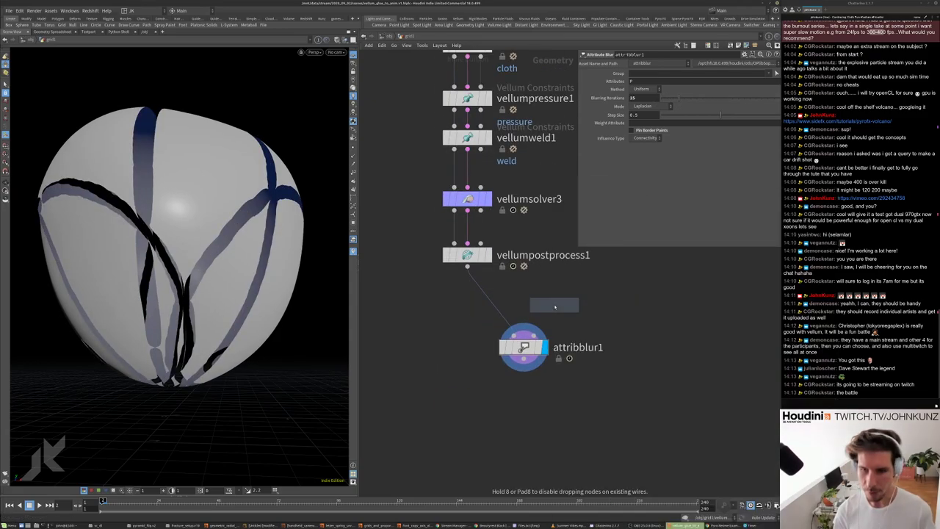
left_click(514, 306)
left_click_drag(514, 305, 525, 308)
- On attribblur1, raise Blurring Iterations to 50 and enable Pin Border Points
left_click(524, 346)
left_click_drag(674, 100, 795, 115)
left_click(651, 131)
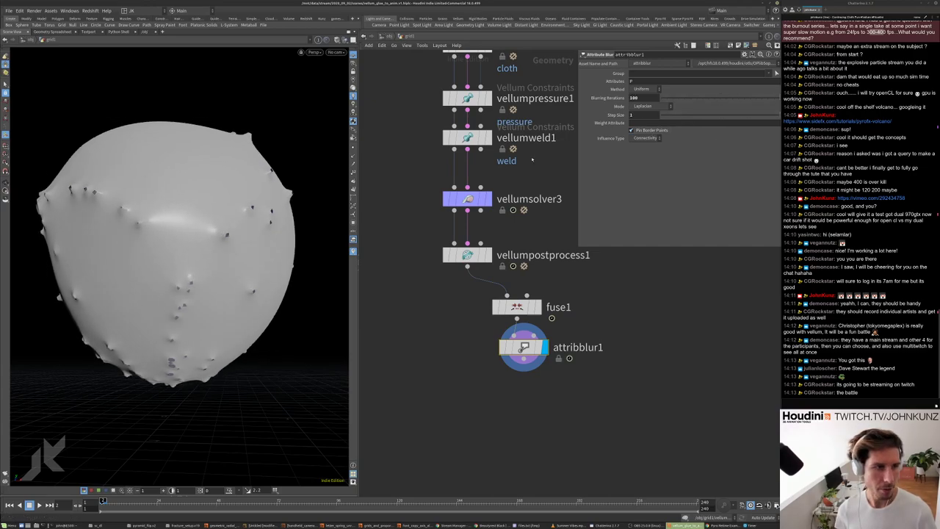
left_click_drag(306, 226, 294, 221, "alt")
scroll(294, 220, "up", 5)
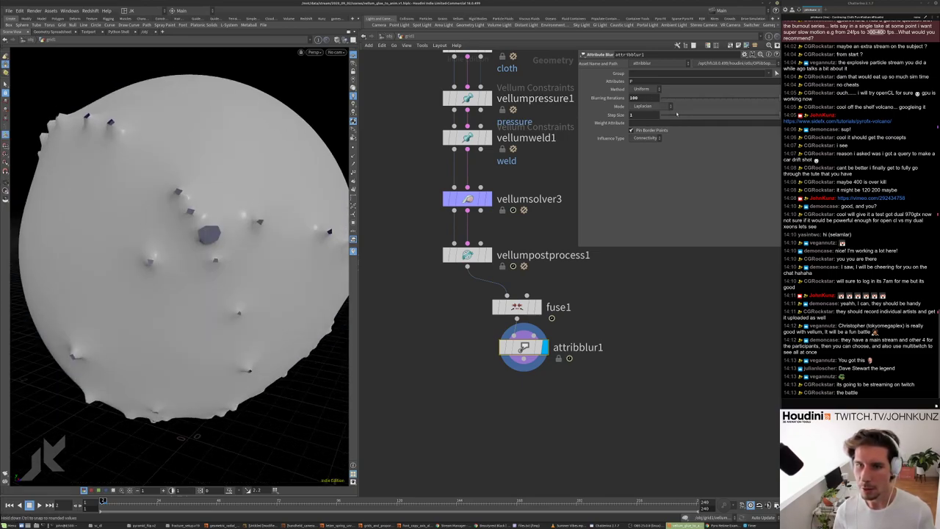
- Set blur Step Size to 0.14 and Blurring Iterations to 12255, toggling border pinning
left_click_drag(677, 113, 669, 110)
mouse_move(643, 98)
middle_mouse_down()
mouse_move(659, 96)
mouse_move(641, 97)
middle_mouse_up()
key("Return")
scroll(285, 263, "down", 3)
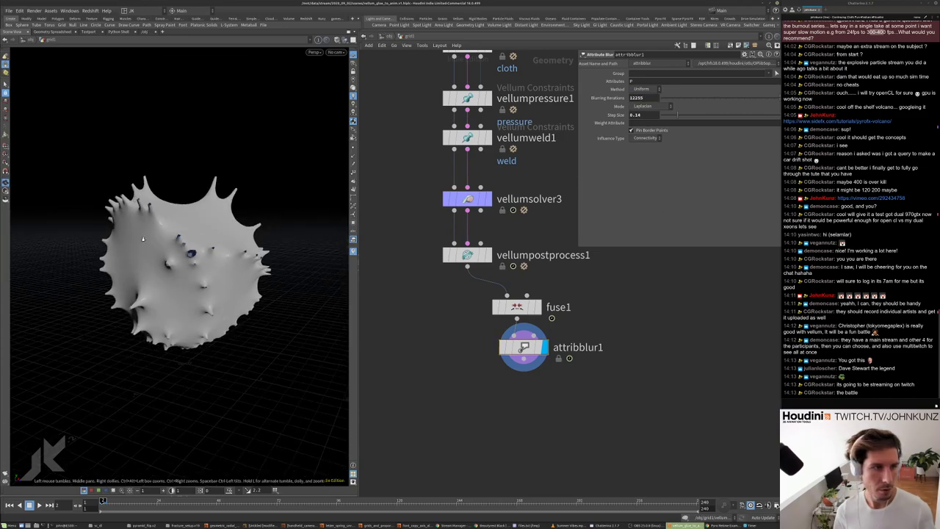
left_click_drag(264, 250, 235, 258, "alt")
key("g")
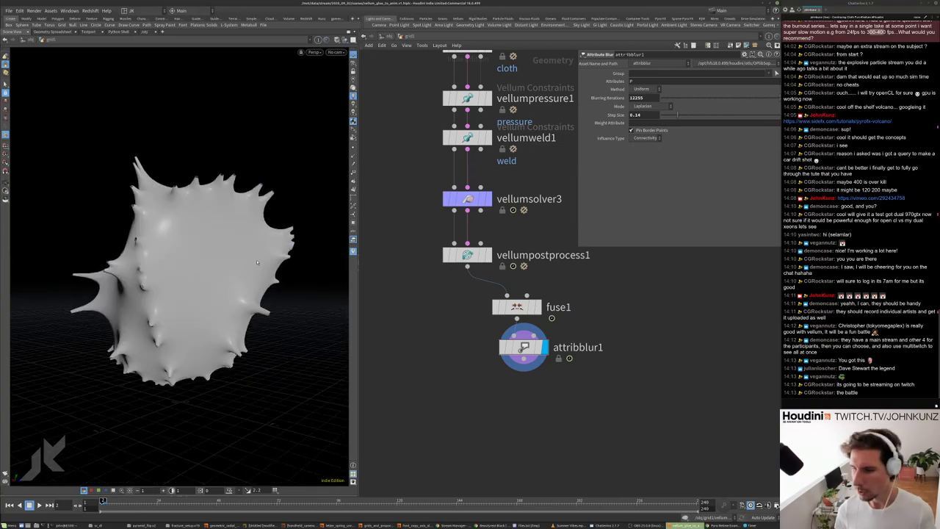
left_click(648, 131)
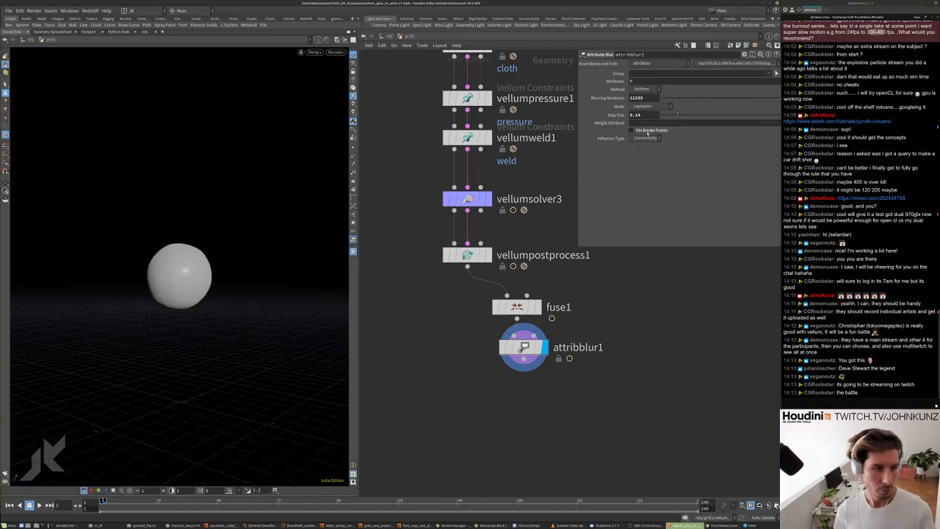
left_click_drag(235, 250, 198, 242)
scroll(559, 333, "down", 2)
- Select fuse1 and orbit around the spiky mesh to inspect it
middle_click_drag(589, 322, 514, 335)
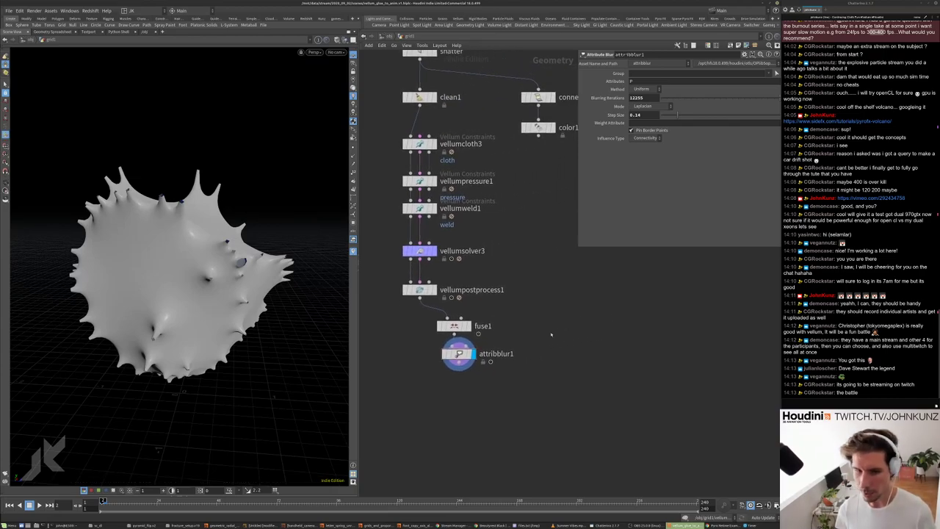
left_click_drag(522, 320, 438, 378)
left_click(450, 363)
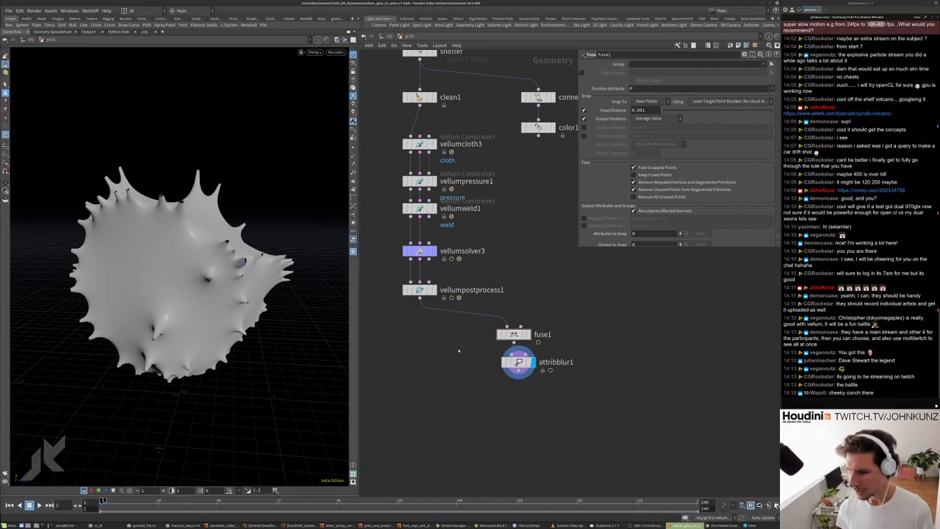
key("Escape")
left_click_drag(322, 323, 131, 204)
left_click_drag(194, 261, 257, 253)
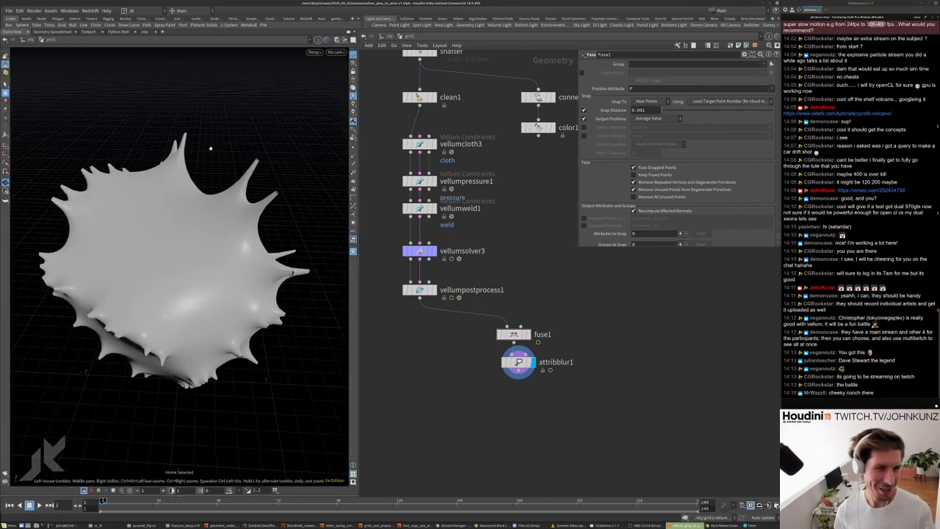
left_click_drag(210, 148, 134, 157)
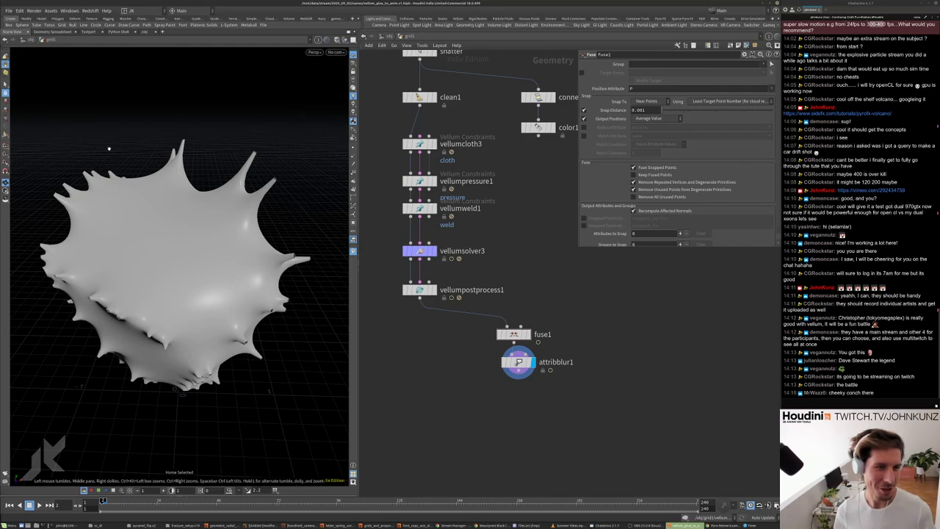
middle_click_drag(579, 310, 579, 329)
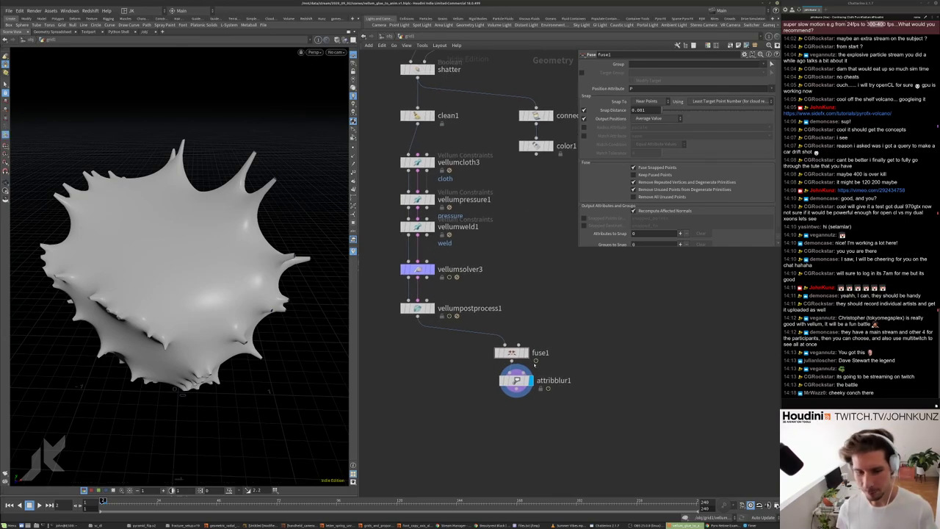
left_click_drag(292, 230, 339, 212)
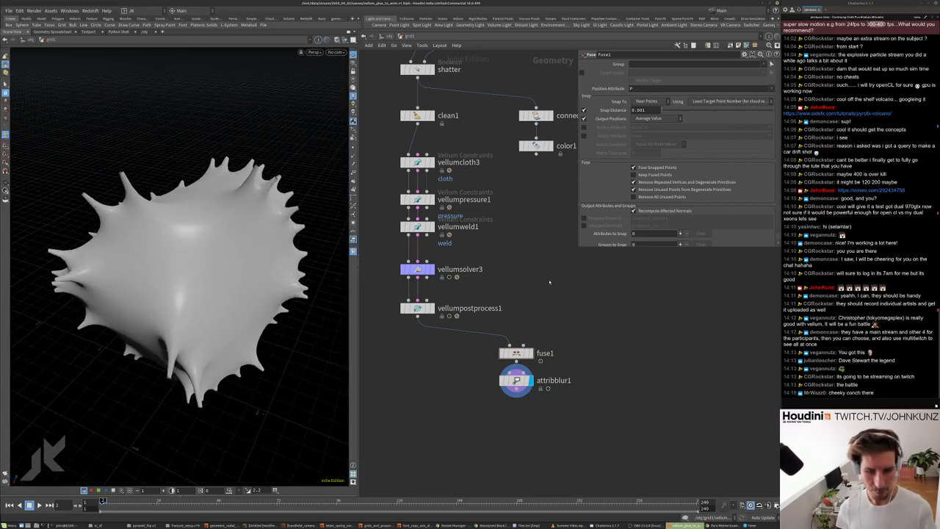
- Add a temporary sphere2 node and display it, moving attribblur1 below fuse1
key("Tab")
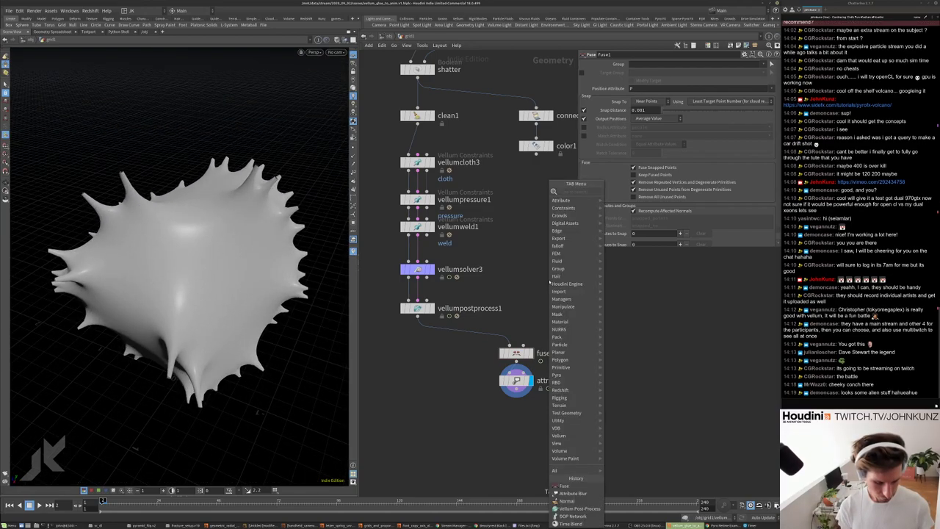
type("sph")
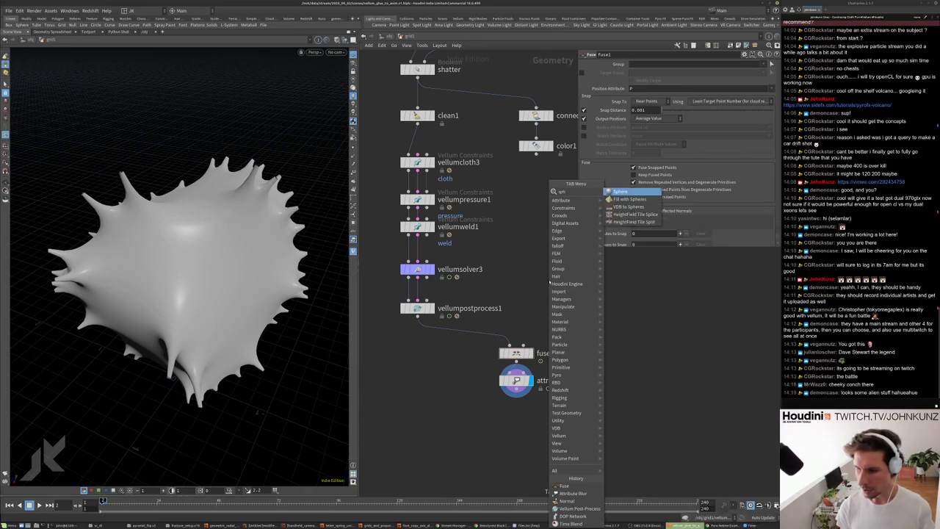
key("Return")
left_click(550, 283)
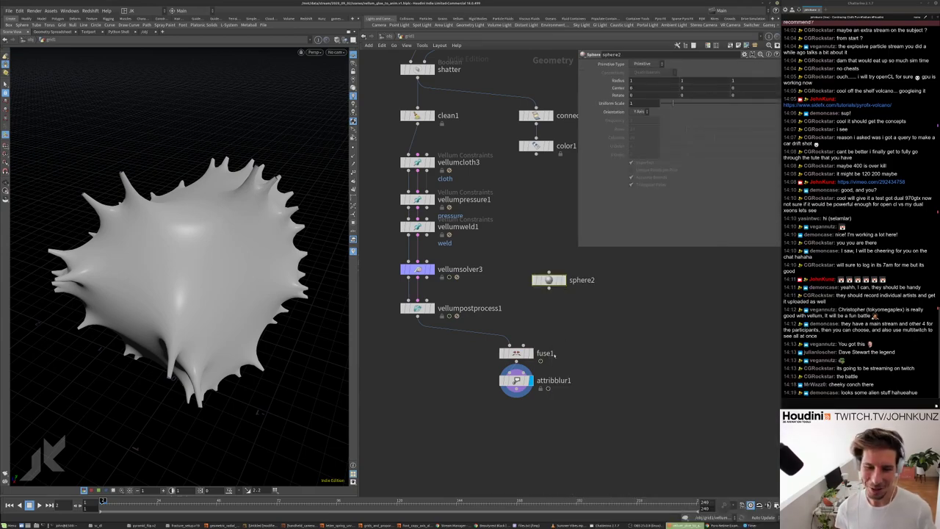
scroll(562, 366, "up", 2)
left_click_drag(502, 389, 529, 397)
left_click(568, 247)
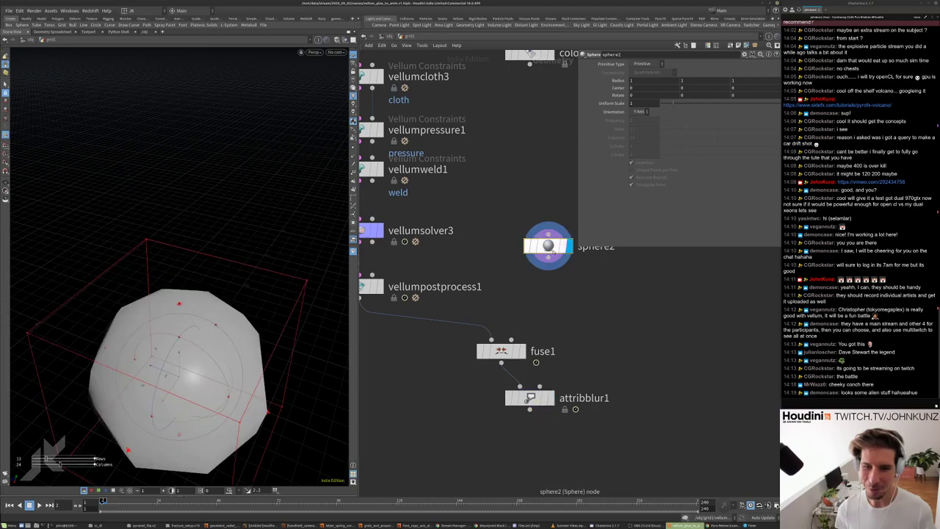
- Make sphere2 a Polygon sphere at Frequency 24, then delete it
left_click(647, 63)
left_click(643, 76)
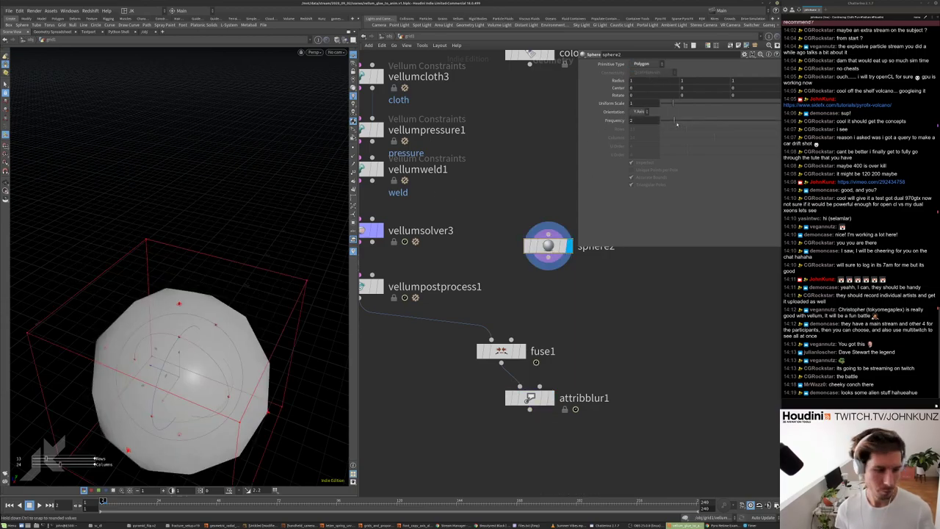
left_click_drag(678, 123, 852, 134)
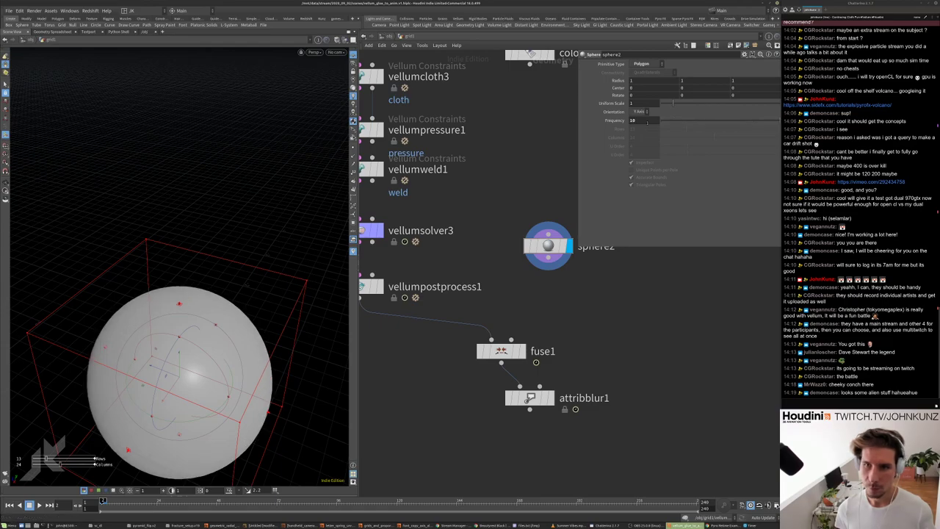
left_click_drag(228, 269, 220, 287, "alt")
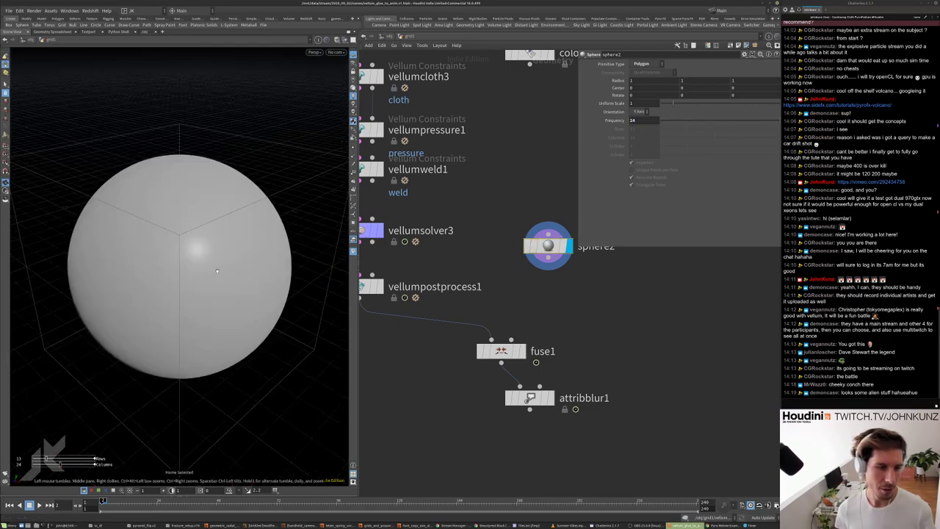
middle_click_drag(537, 294, 518, 287)
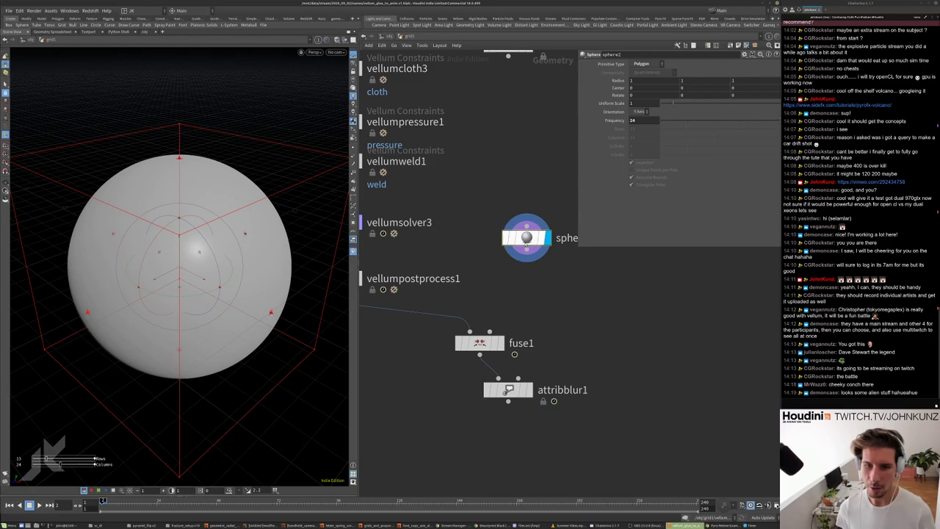
key("Delete")
key("Tab")
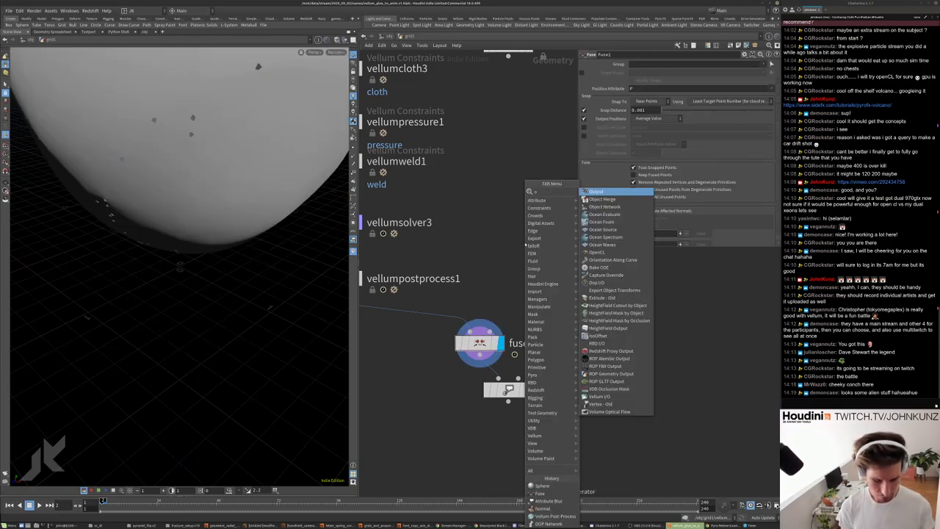
- Add grid5 sized 55 by 55 with 111 rows and 111 columns
key("BackSpace")
type("gr")
key("Return")
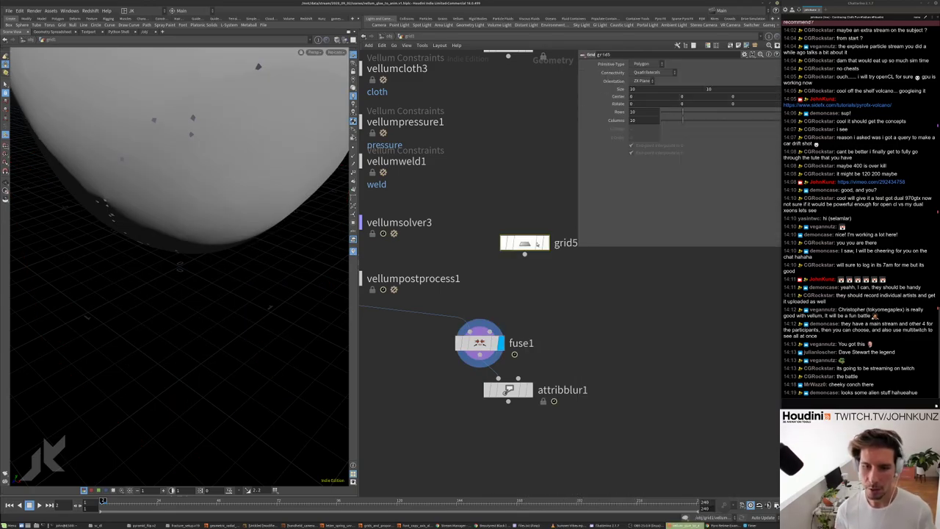
left_click(524, 243)
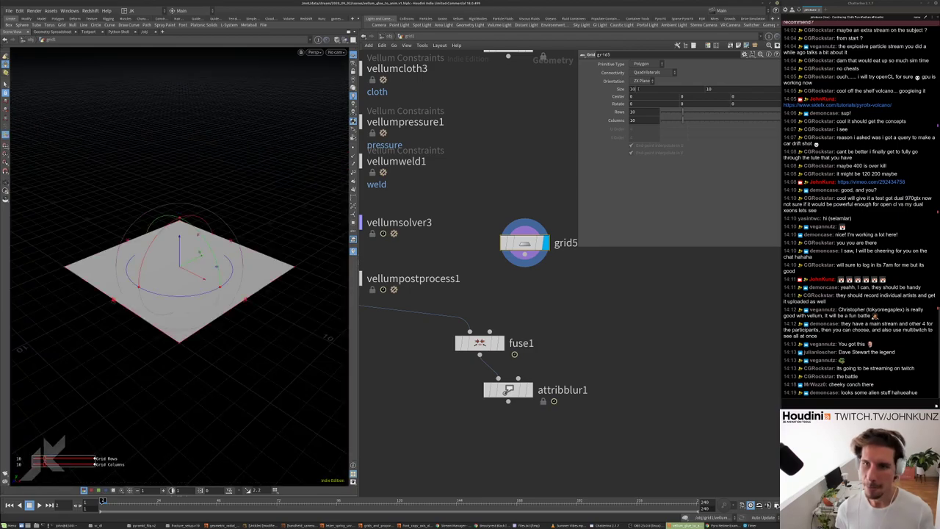
middle_click_drag(636, 89, 662, 114)
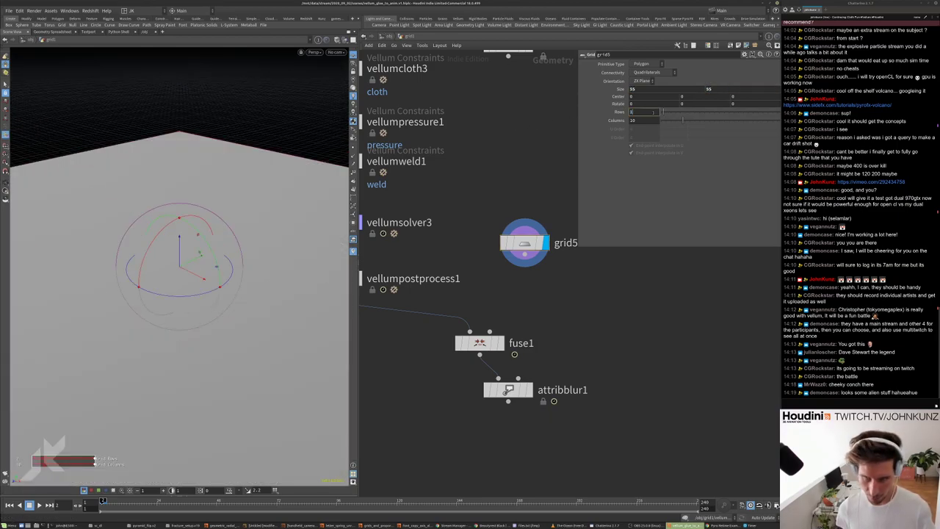
key("Tab")
type("1")
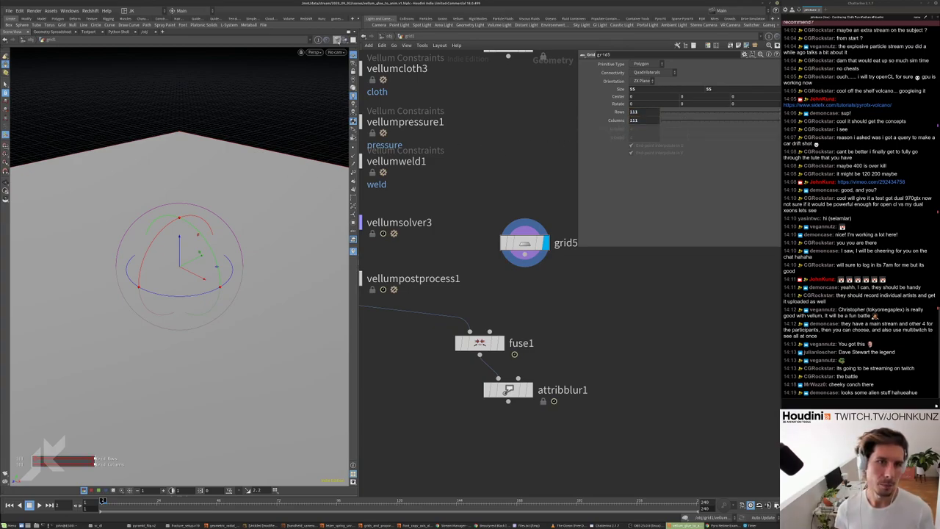
type("g")
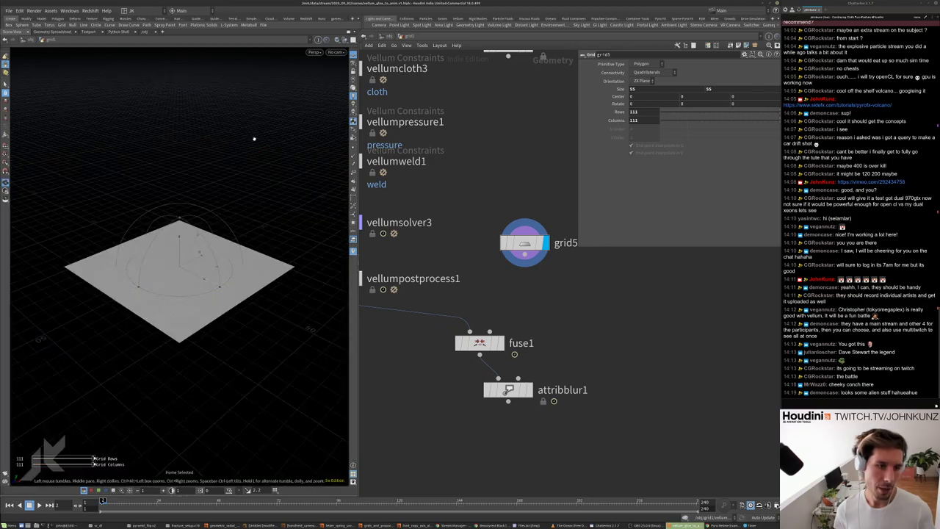
- Look down on the grid and search the node menu for 'oce'
left_click_drag(254, 138, 243, 221)
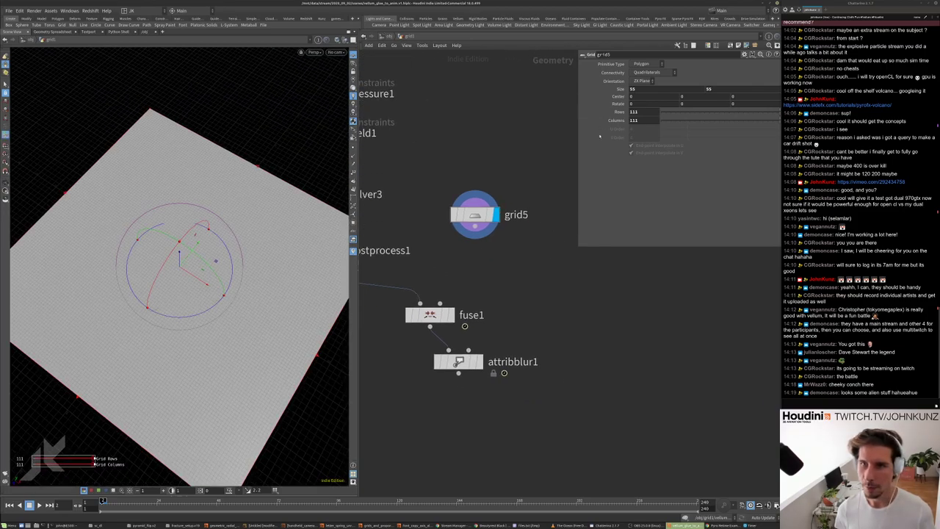
key("Tab")
type("oce")
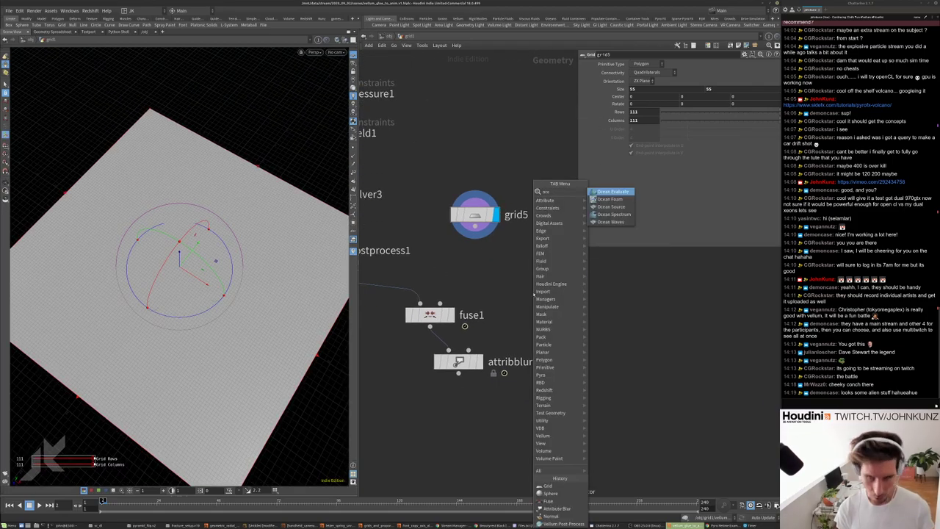
- Add an Ocean Evaluate node and an Ocean Spectrum node above it
left_click(611, 191)
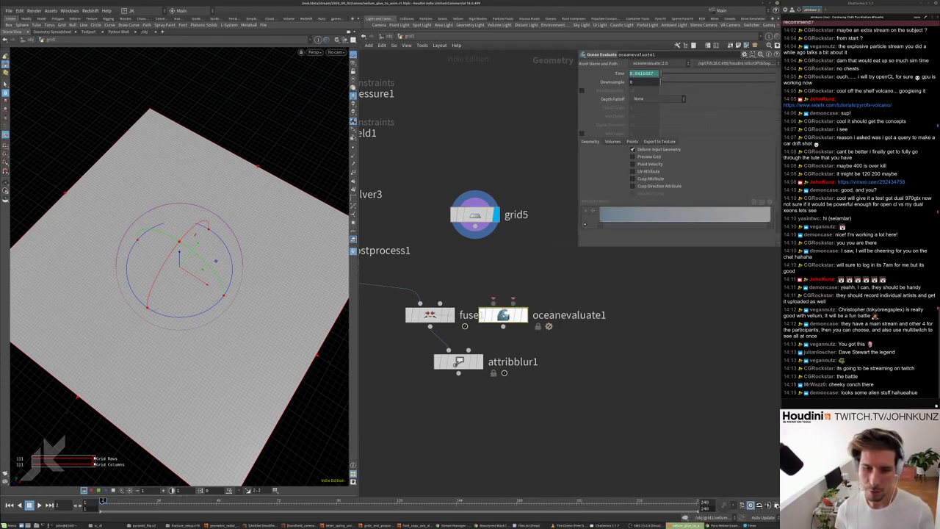
left_click(518, 269)
middle_click_drag(529, 247, 500, 295)
key("Tab")
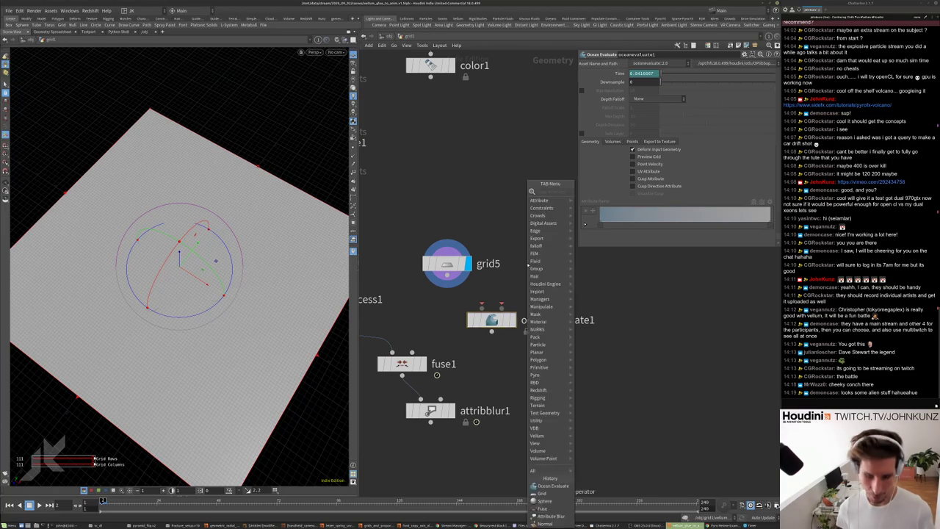
type("ocea")
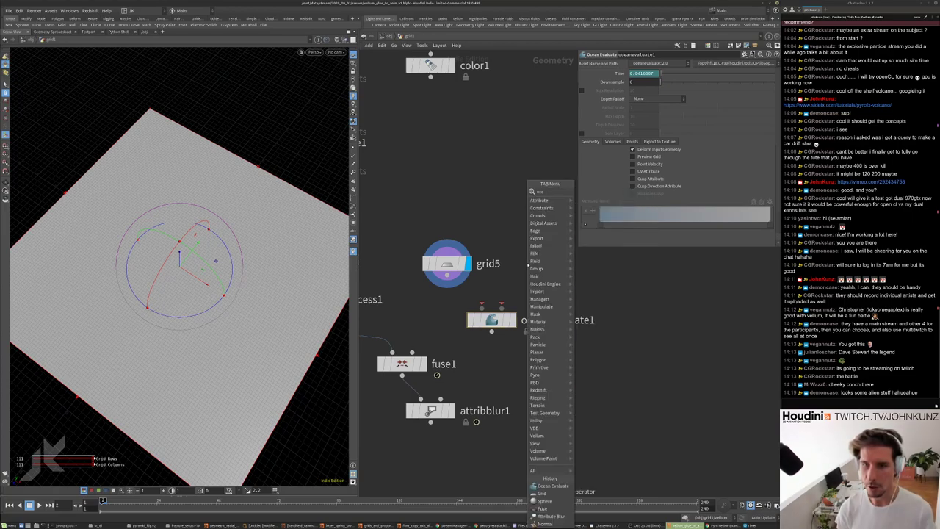
left_click(597, 214)
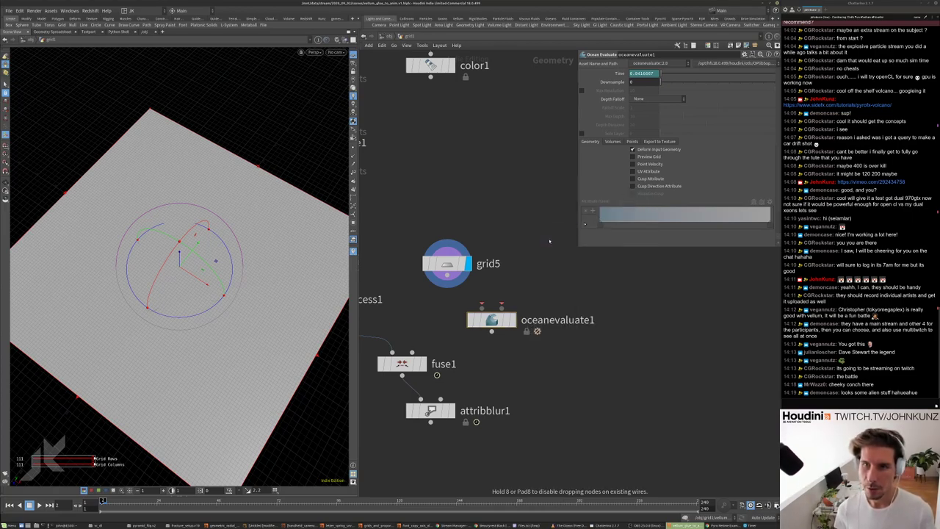
left_click(548, 240)
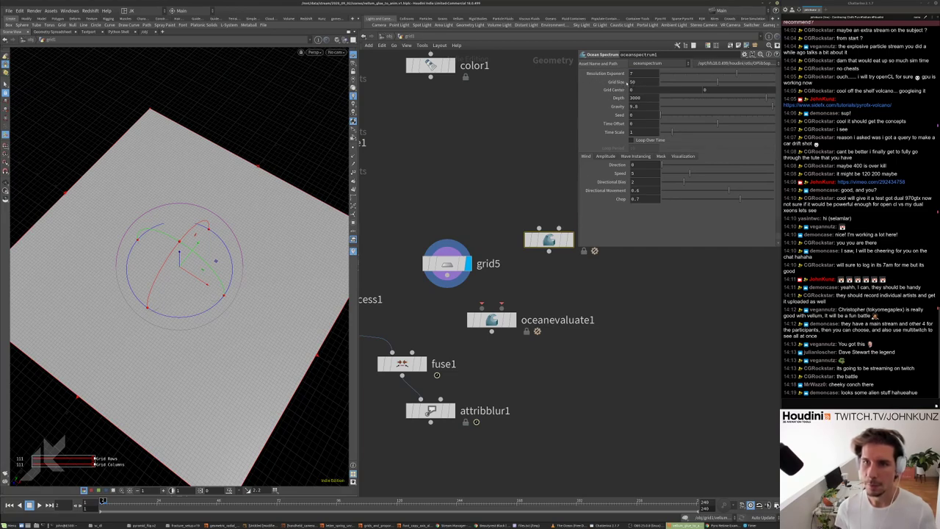
- Wire grid5 and oceanspectrum1 into oceanevaluate1 and display the ocean surface
left_click(502, 305)
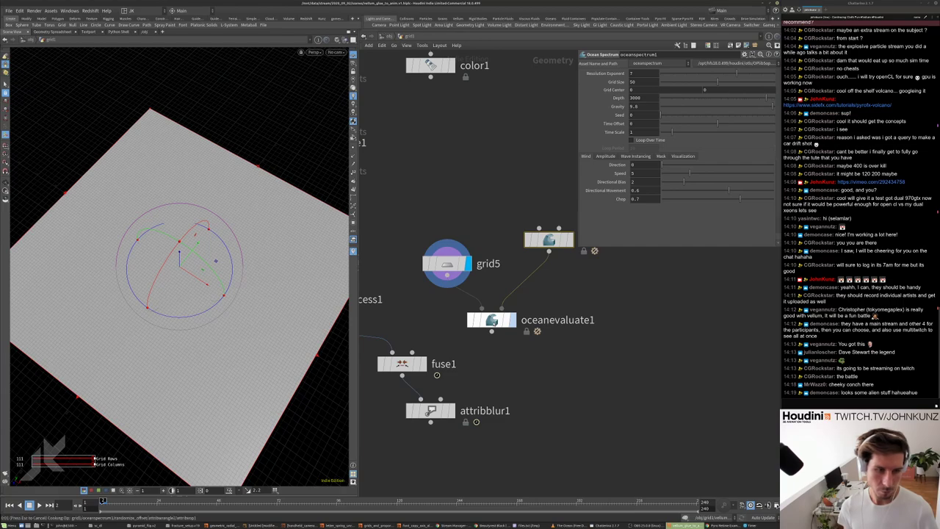
key("r")
key("g")
left_click_drag(166, 280, 184, 265)
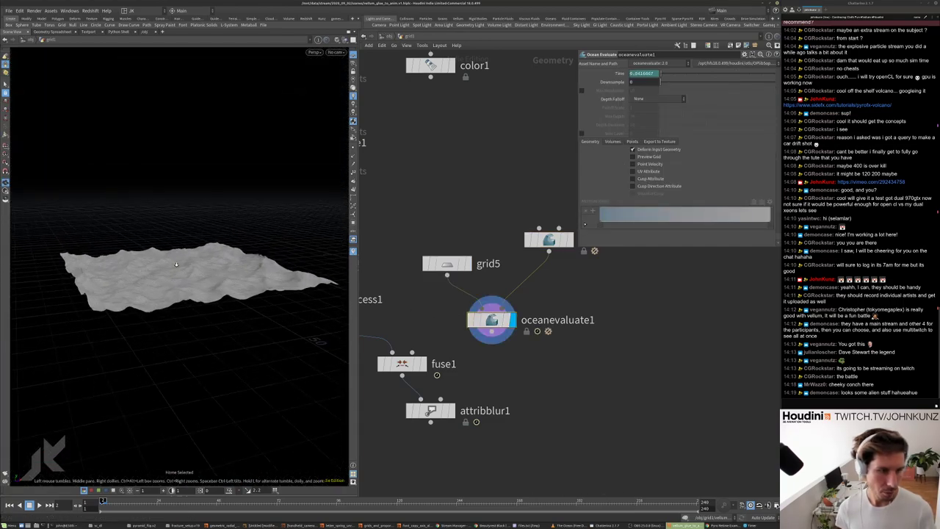
scroll(184, 265, "up", 5)
left_click_drag(263, 241, 238, 199)
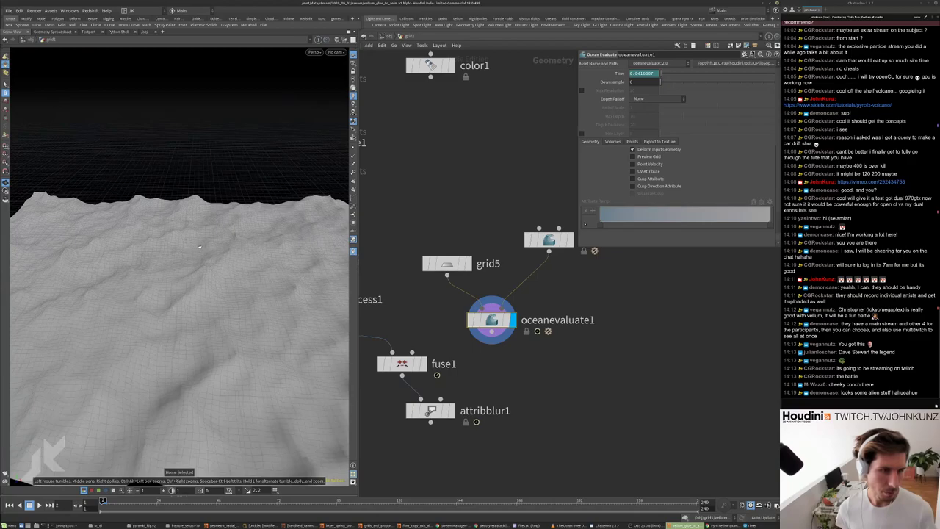
- Add clip1 below oceanevaluate1, keeping primitives below the plane at distance 0.74
key("Tab")
left_click(555, 364)
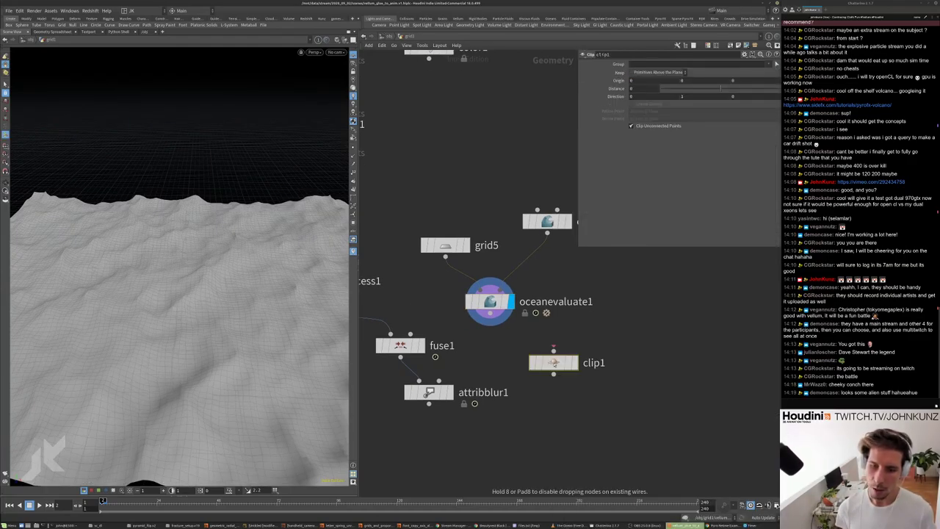
left_click(575, 363)
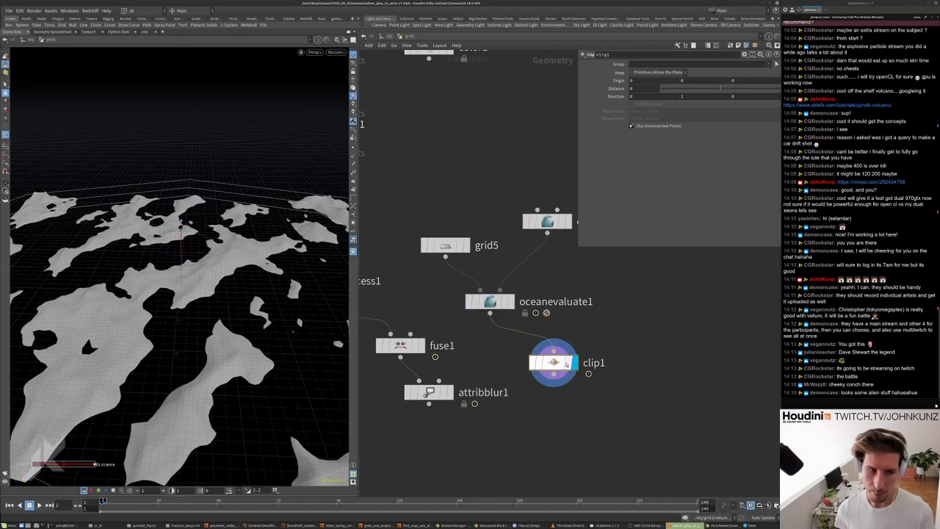
left_click_drag(668, 89, 730, 89)
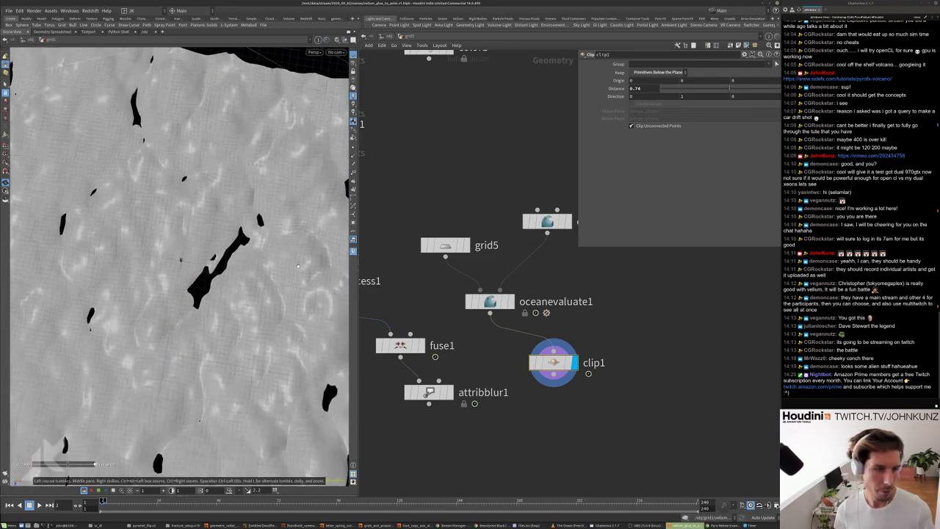
- Feed attribblur1 from clip1 instead of fuse1 and display its result
middle_click_drag(493, 378, 496, 316)
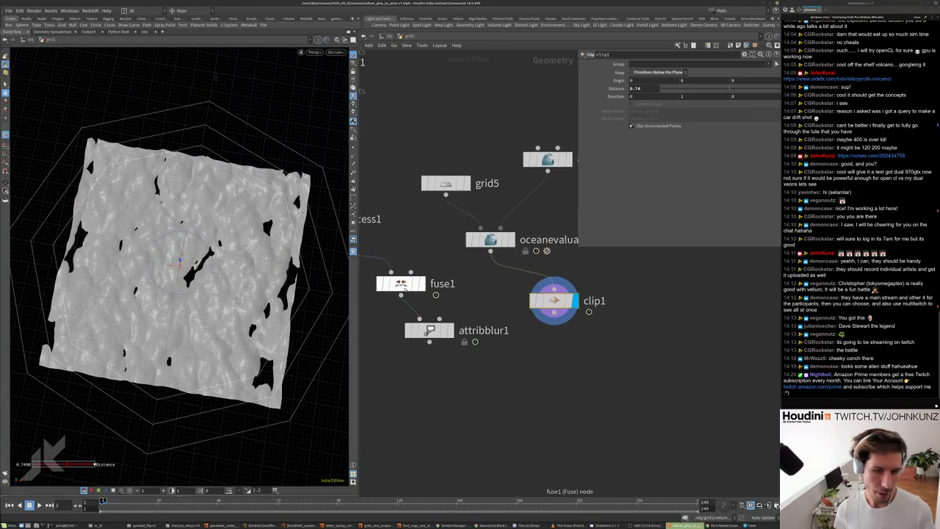
left_click_drag(419, 318, 520, 324)
left_click(429, 330)
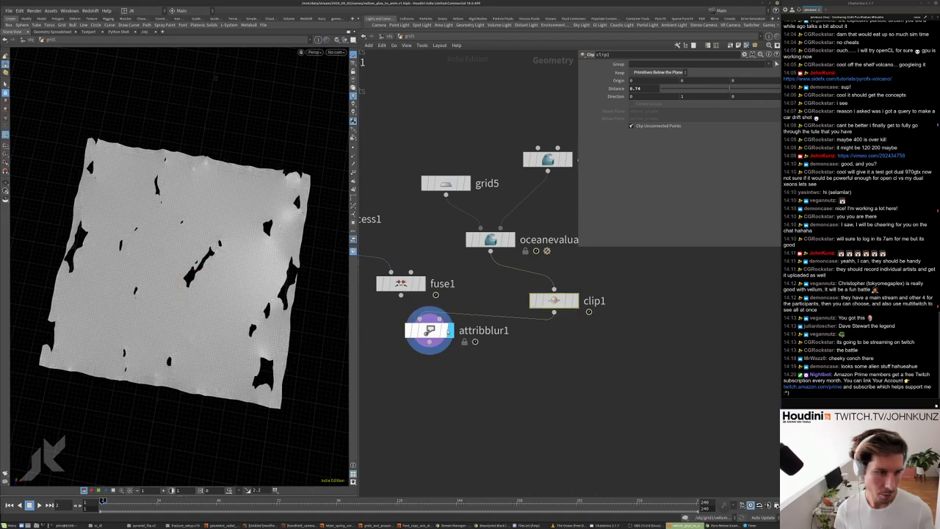
left_click(449, 329)
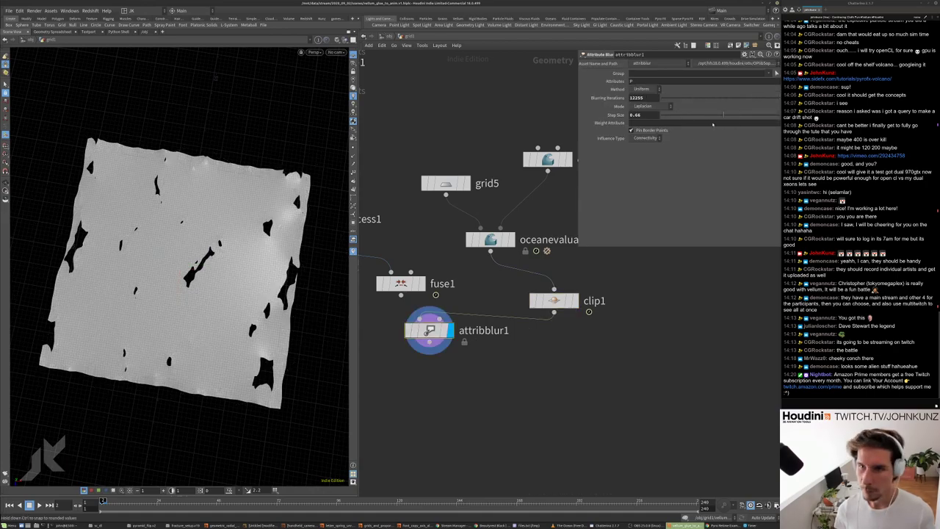
- Turn off Pin Border Points, set Step Size 0.082 and Blurring Iterations 678
left_click(661, 130)
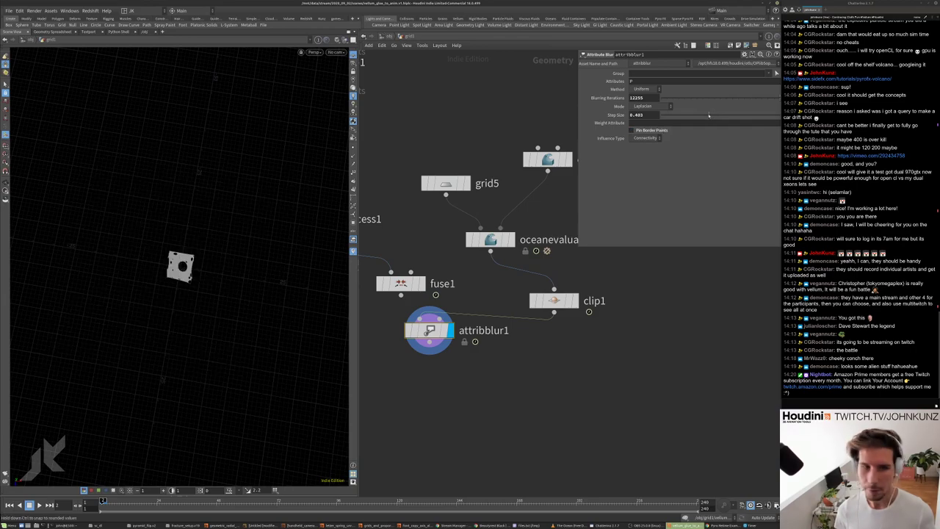
left_click_drag(709, 116, 671, 116)
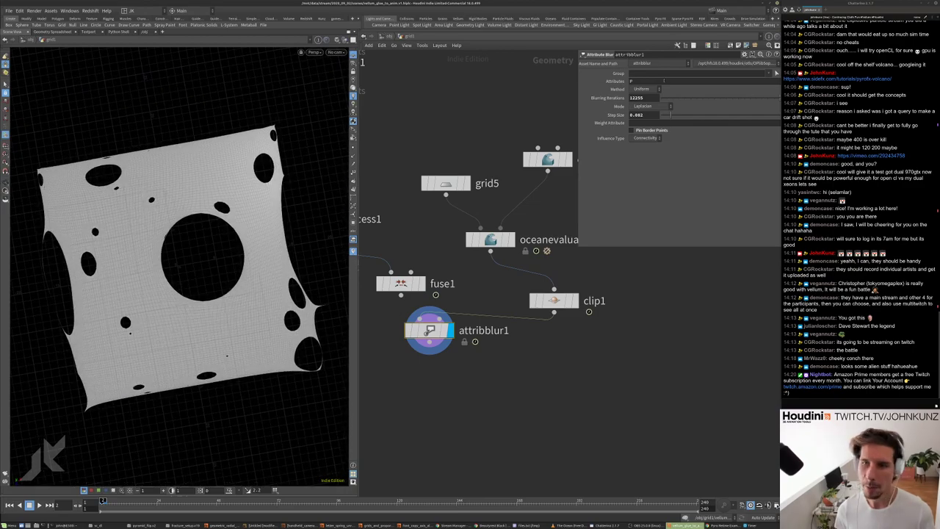
double_click(636, 98)
type("100")
key("Return")
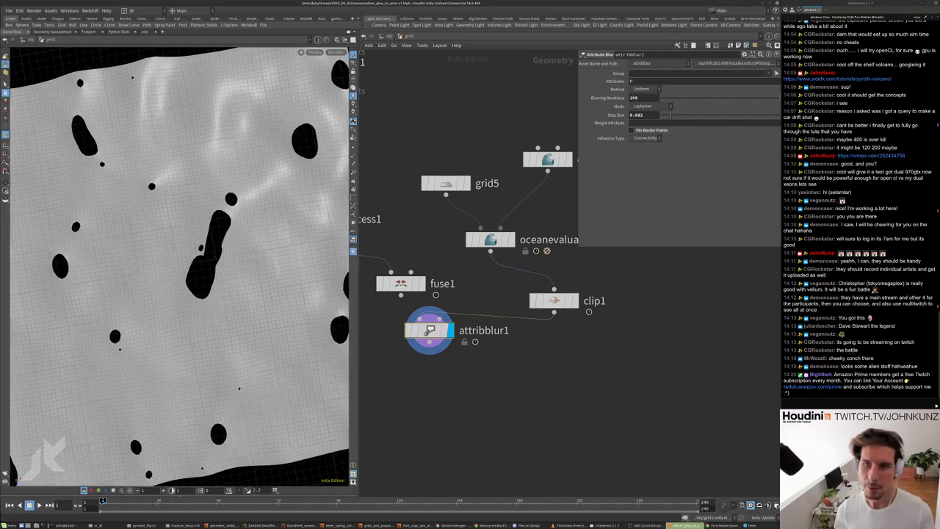
middle_click_drag(636, 98, 682, 94)
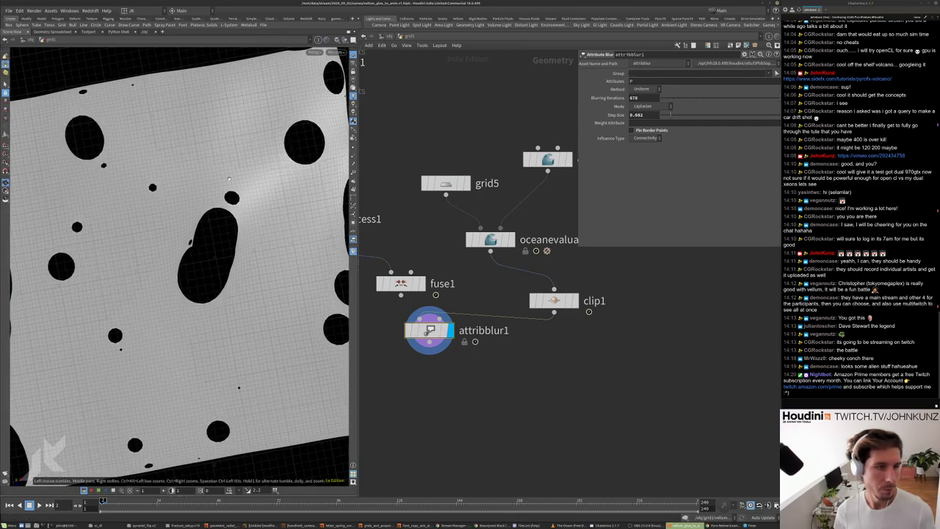
- Place attribblur1 directly beneath clip1 and move the grid, ocean, clip and blur group
scroll(326, 162, "down", 6)
middle_click_drag(522, 309, 635, 277)
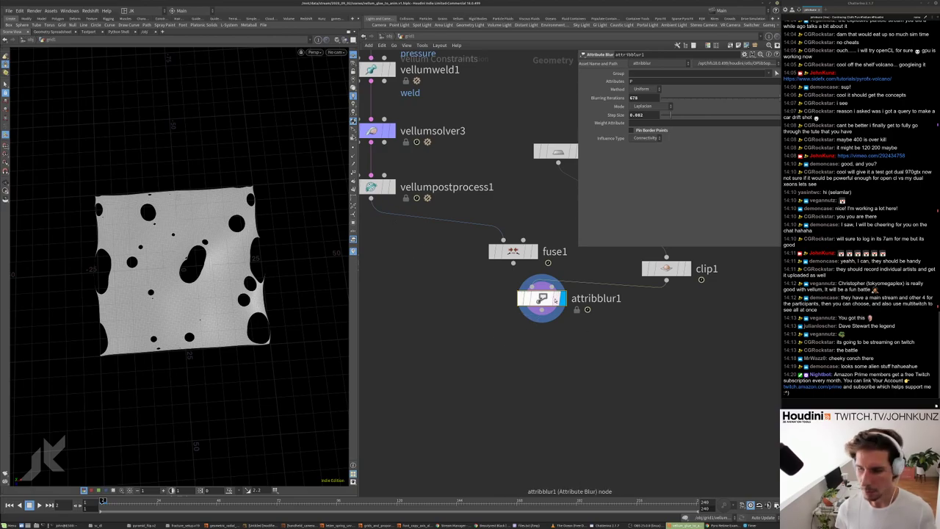
middle_click_drag(541, 308, 434, 343)
left_click_drag(432, 334, 556, 348)
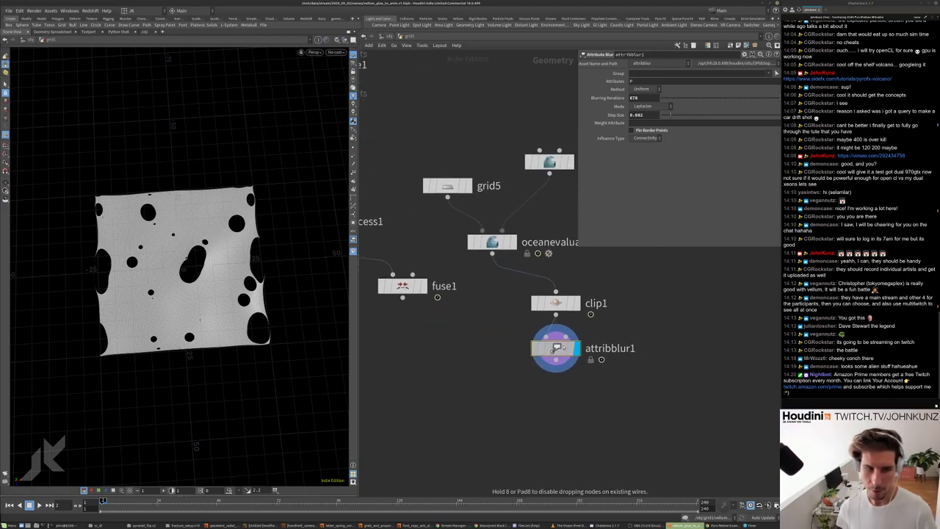
left_click_drag(213, 279, 151, 280)
scroll(443, 374, "down", 3)
left_click_drag(604, 409, 457, 222)
scroll(457, 222, "down", 3)
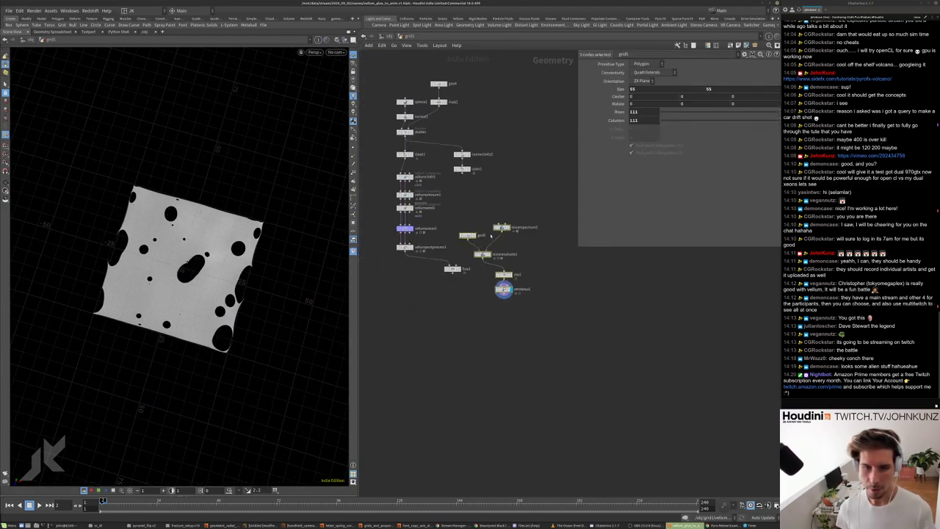
left_click_drag(500, 257, 547, 223)
middle_click_drag(526, 221, 496, 239)
left_click(577, 280)
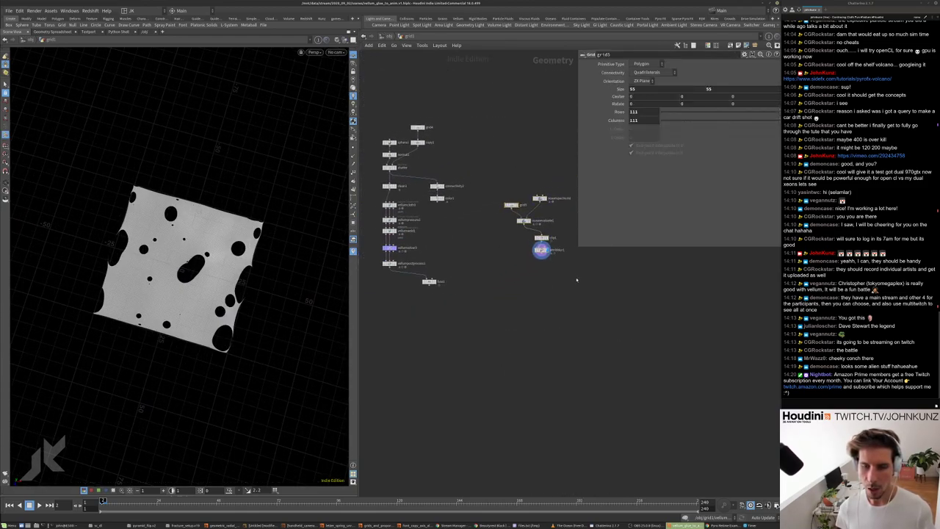
- Move attribblur2 beside fuse1 and feed it fuse1's simulated sphere
left_click_drag(541, 250, 443, 308)
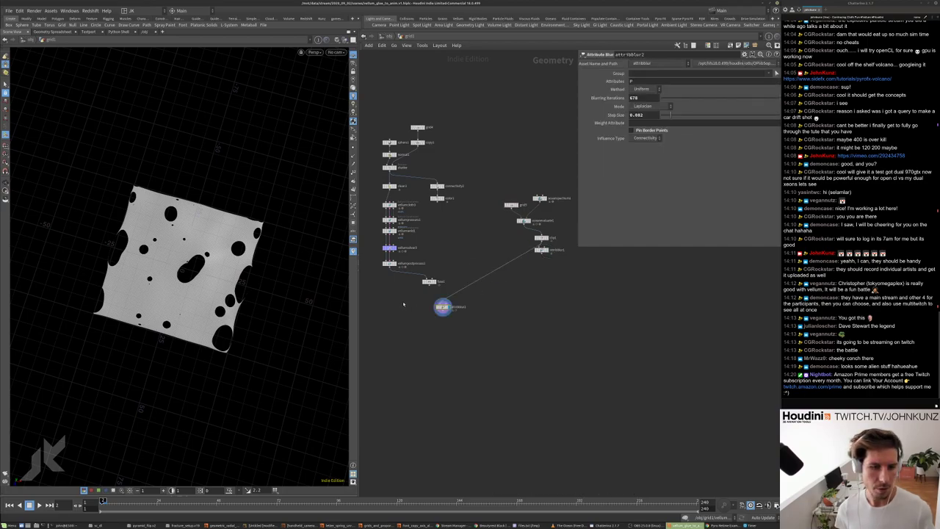
scroll(463, 296, "up", 4)
left_click_drag(456, 269, 484, 306)
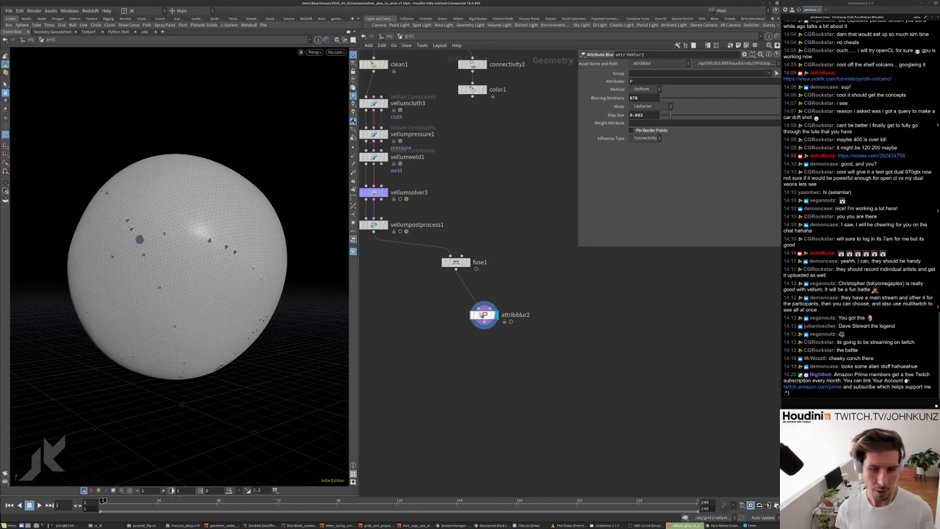
- Set attribblur2 to Volume Preserving, Cutoff Frequency 0.1963, and 928 Blurring Iterations
left_click_drag(674, 115, 810, 116)
middle_click_drag(648, 97, 323, 172)
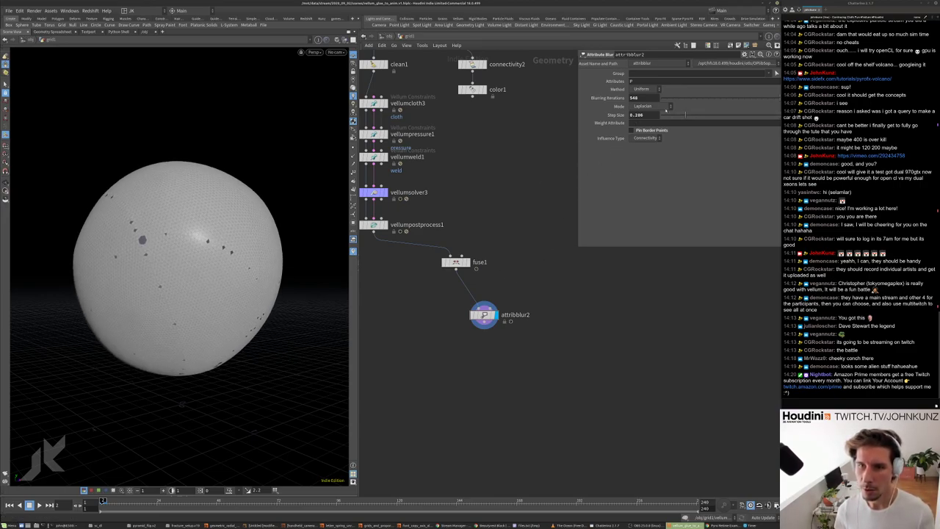
left_click(650, 106)
left_click(652, 120)
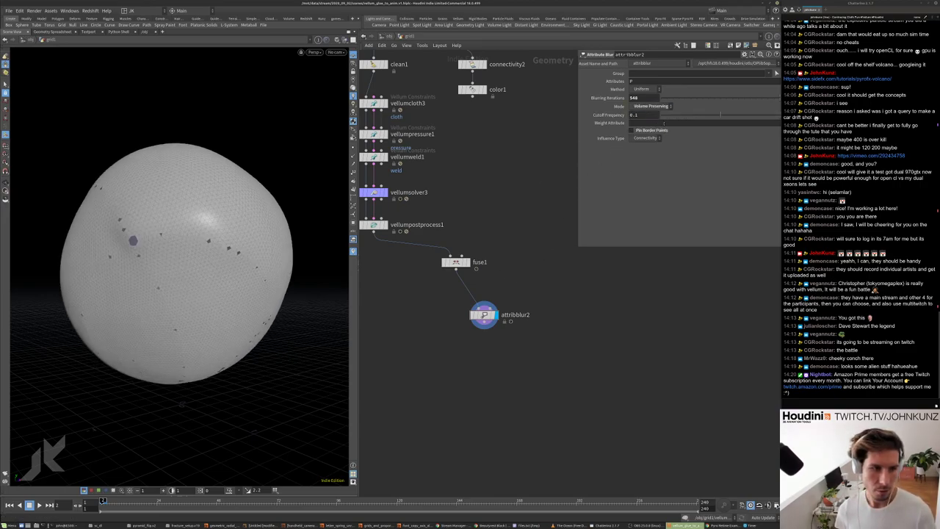
left_click(723, 115)
middle_click_drag(639, 97, 643, 81)
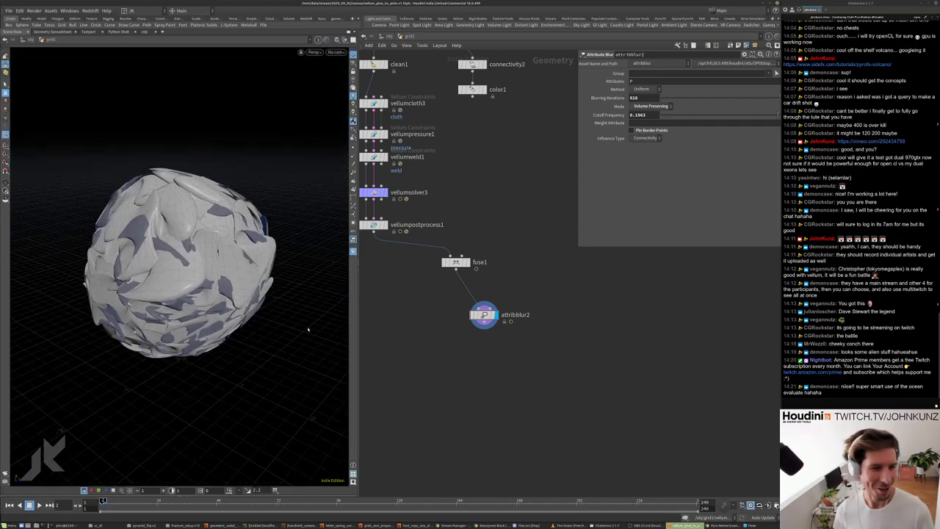
- Display attribblur1 and duplicate grid5, oceanspectrum1 and oceanevaluate1 into a second chain
key("l")
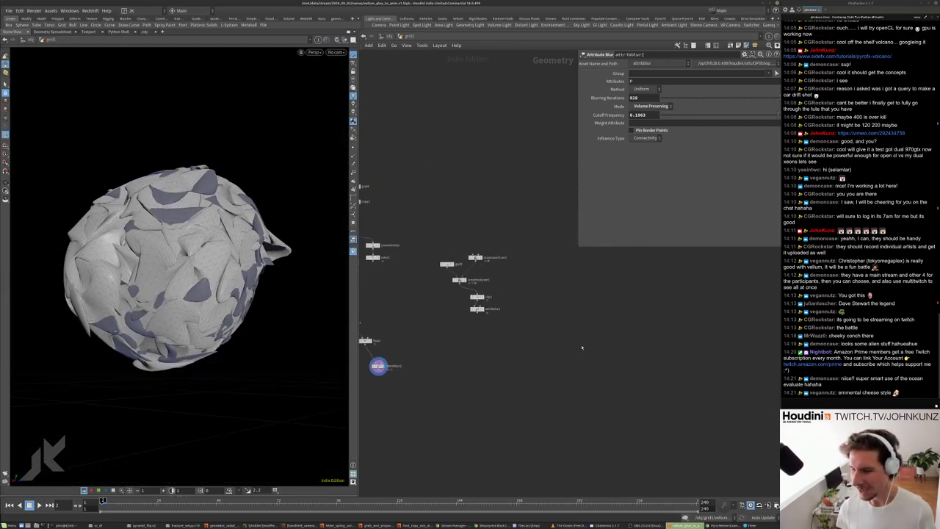
scroll(503, 331, "up", 5)
left_click(448, 296)
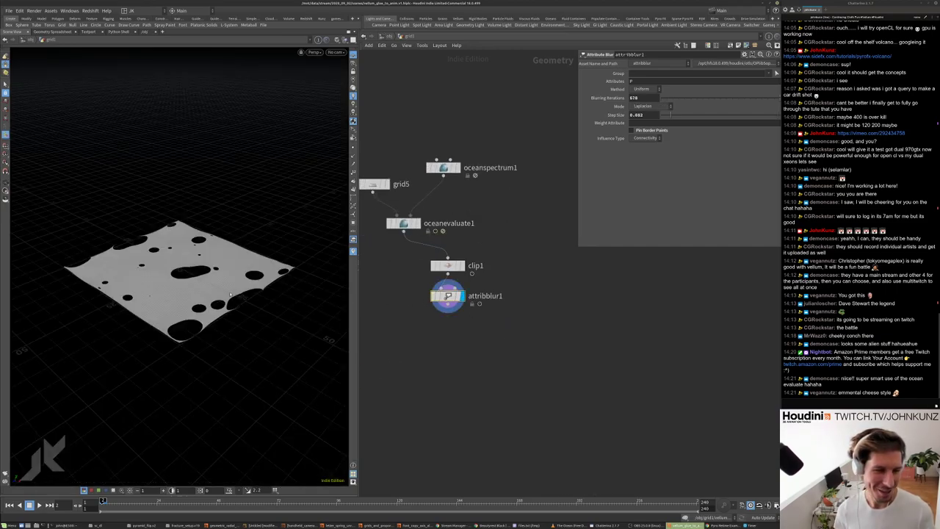
left_click_drag(497, 125, 360, 250)
left_click_drag(403, 223, 447, 220)
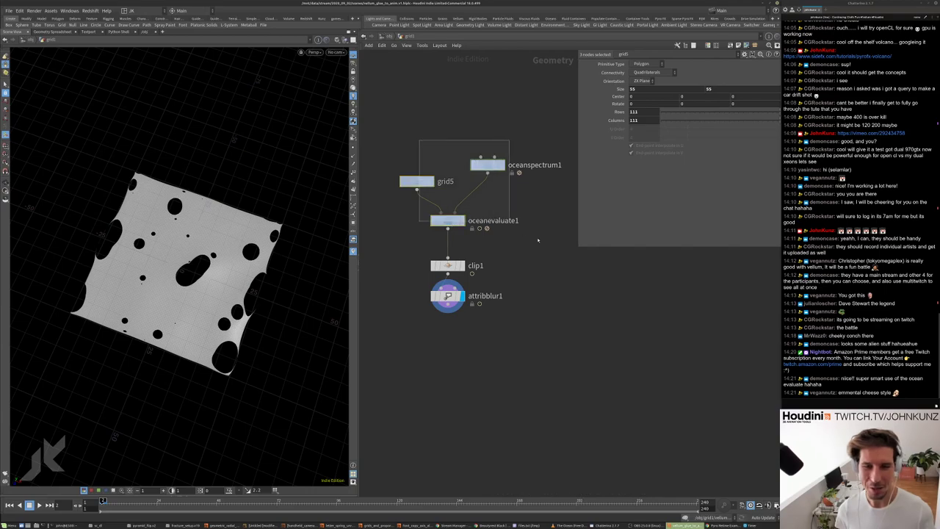
scroll(548, 242, "down", 1)
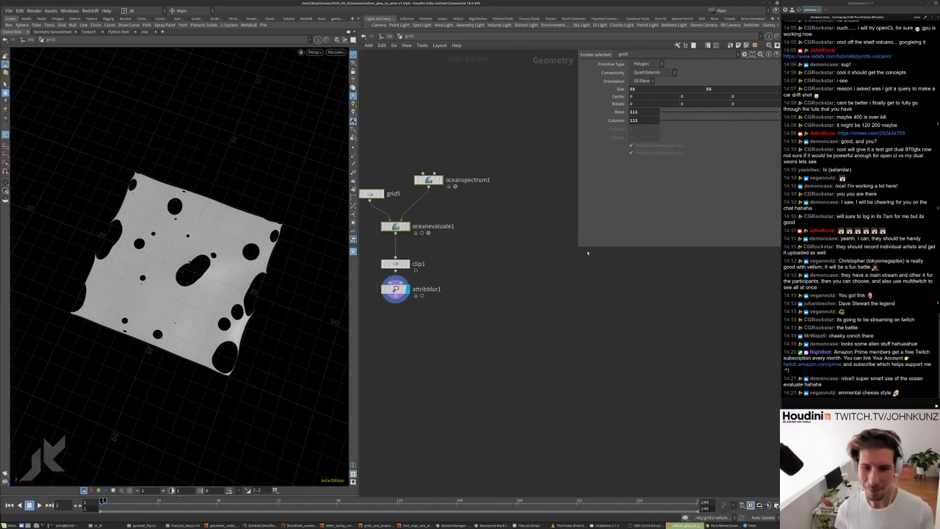
scroll(532, 325, "down", 2)
left_click_drag(434, 286, 598, 292)
scroll(599, 291, "up", 3)
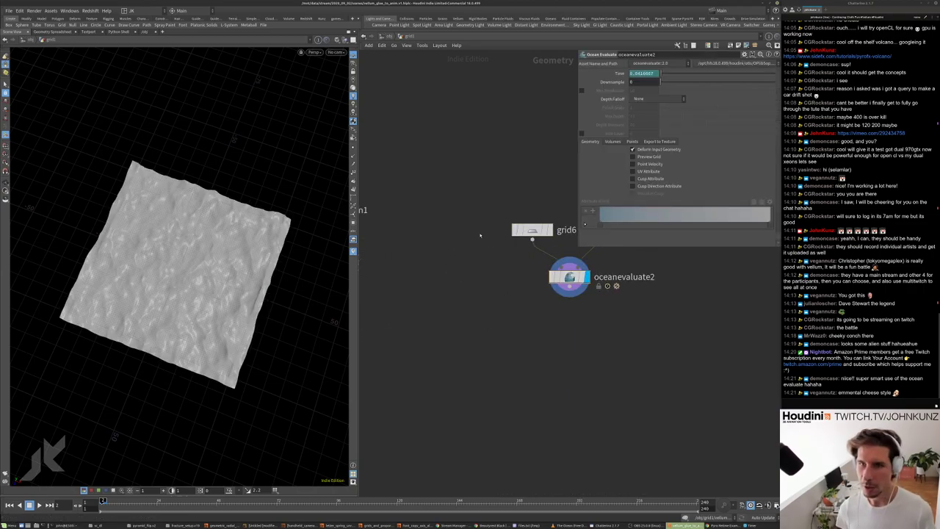
middle_click_drag(481, 235, 428, 326)
- Raise oceanspectrum2's amplitude Scale to 17 and set grid6 Size to 15
left_click(565, 302)
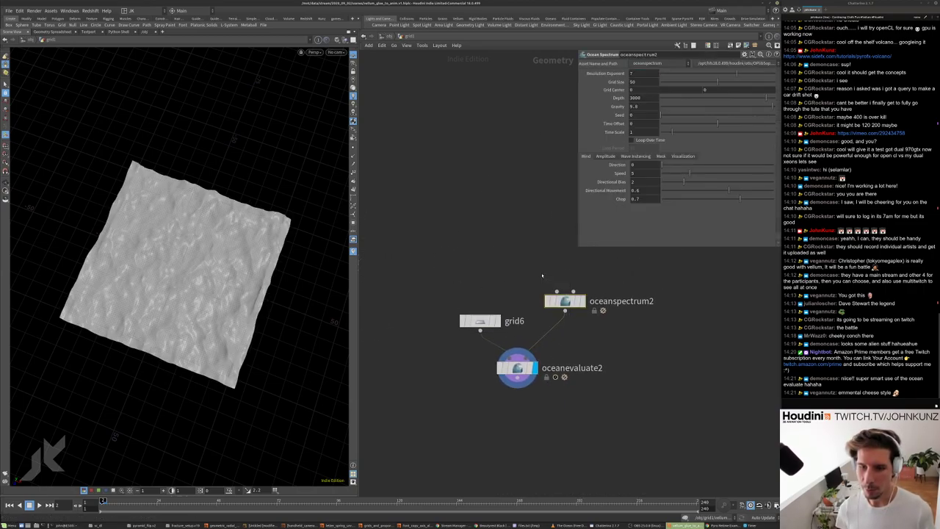
left_click(606, 157)
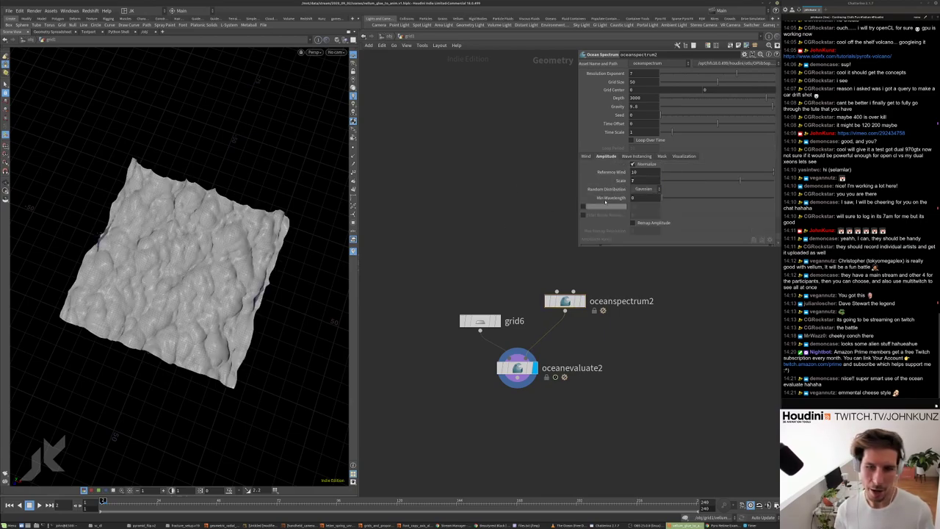
middle_click_drag(650, 181, 658, 152)
left_click_drag(220, 221, 216, 389)
scroll(116, 279, "up", 5)
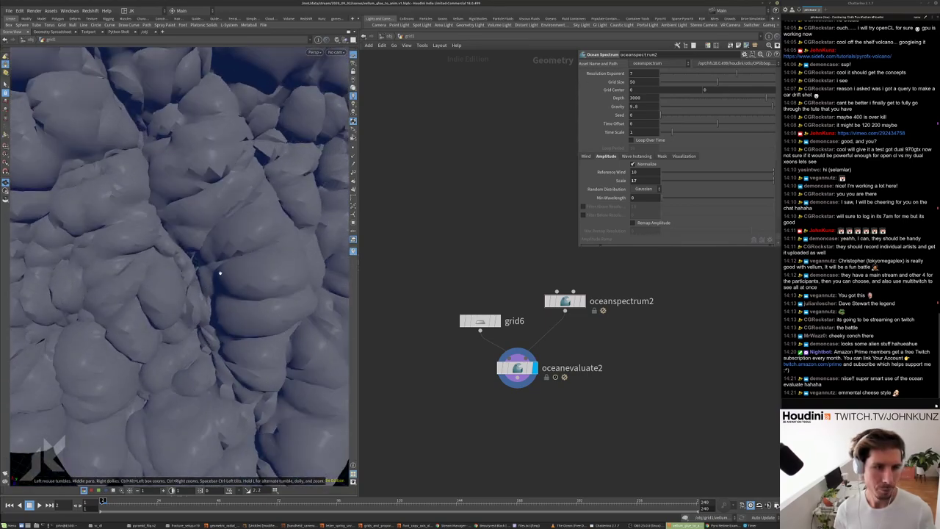
left_click(479, 321)
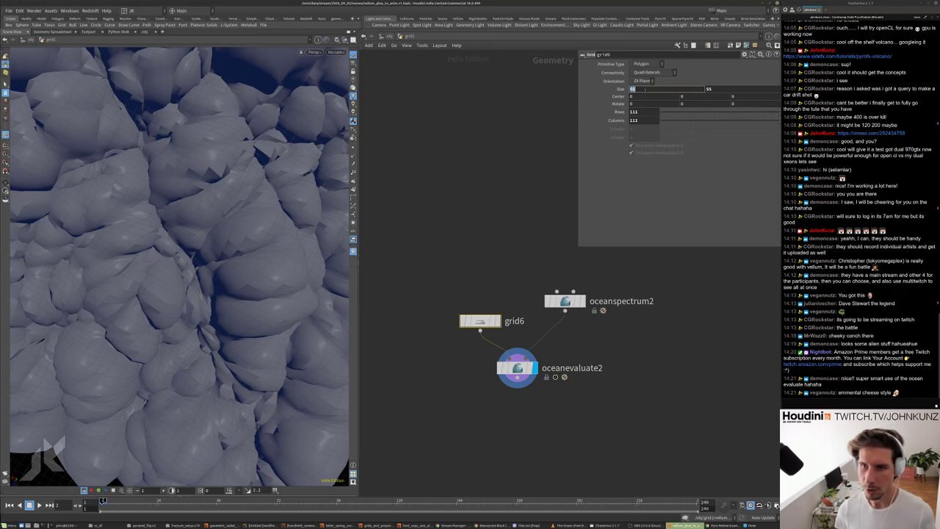
type("15")
key("Return")
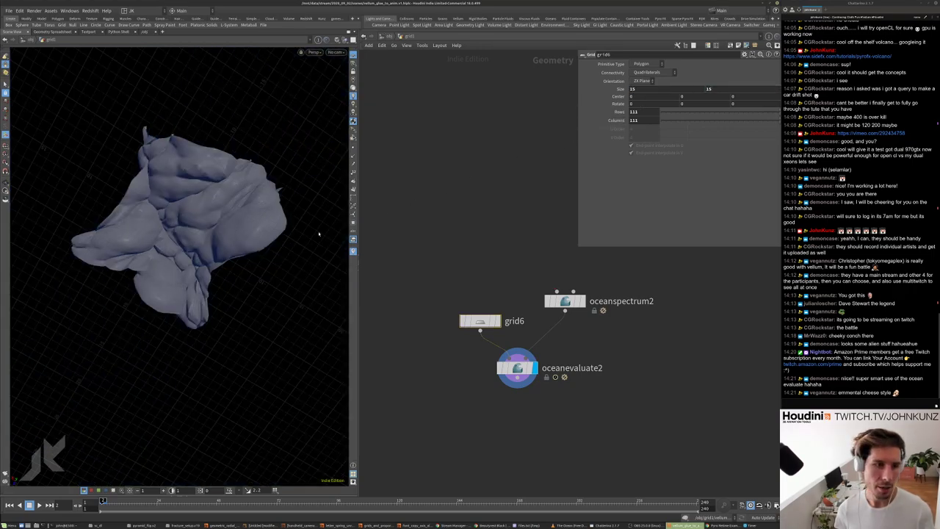
key("g")
left_click_drag(203, 269, 125, 330)
- Increase oceanspectrum2's amplitude Scale to 79 and inspect the crumpled mesh
left_click(565, 301)
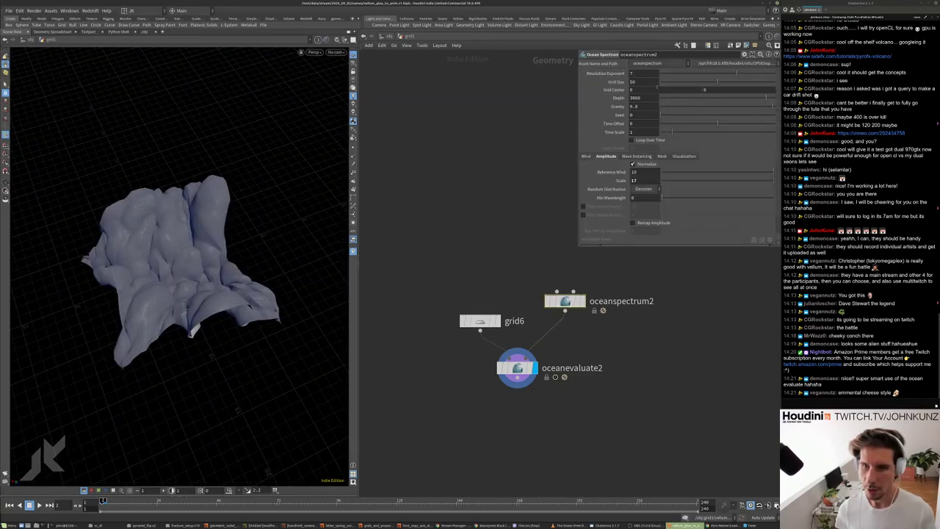
middle_click_drag(640, 173, 654, 170)
key("g")
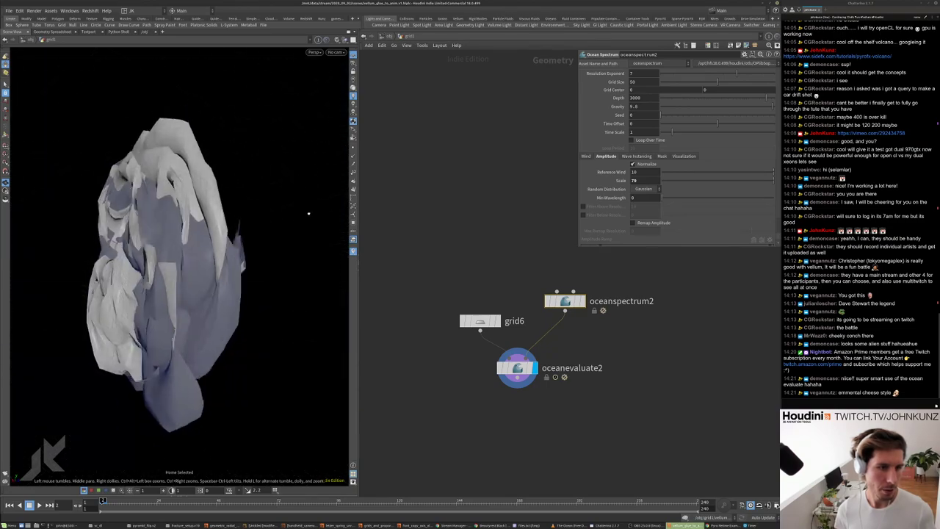
left_click_drag(308, 213, 267, 193)
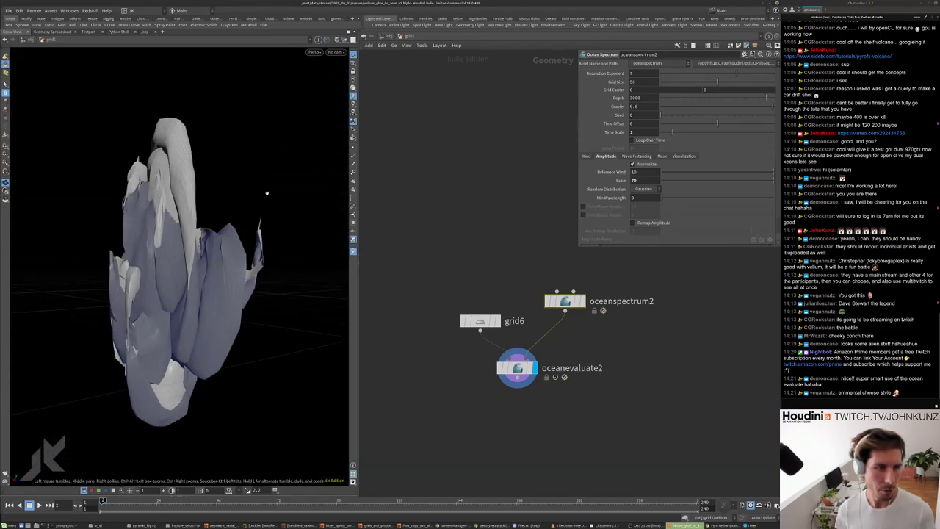
left_click_drag(219, 250, 125, 272)
key("g")
scroll(116, 277, "down", 5)
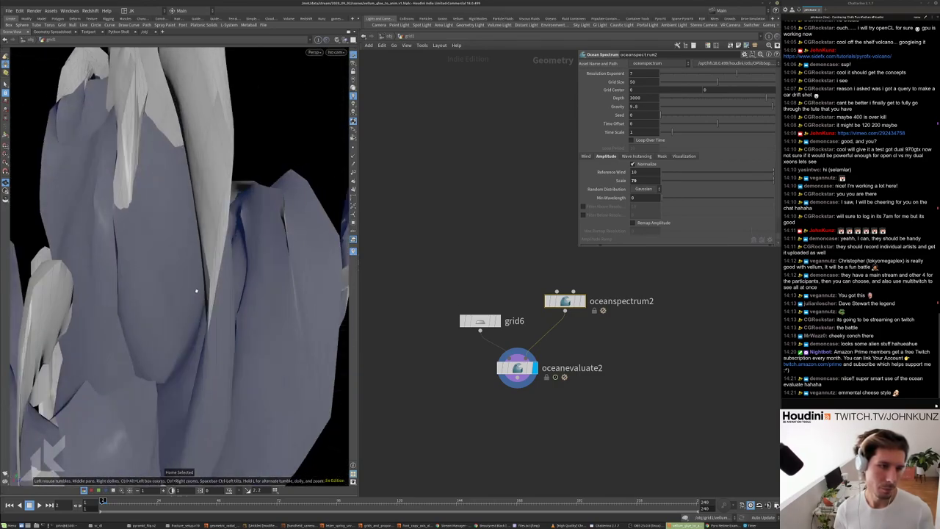
left_click_drag(169, 294, 218, 311)
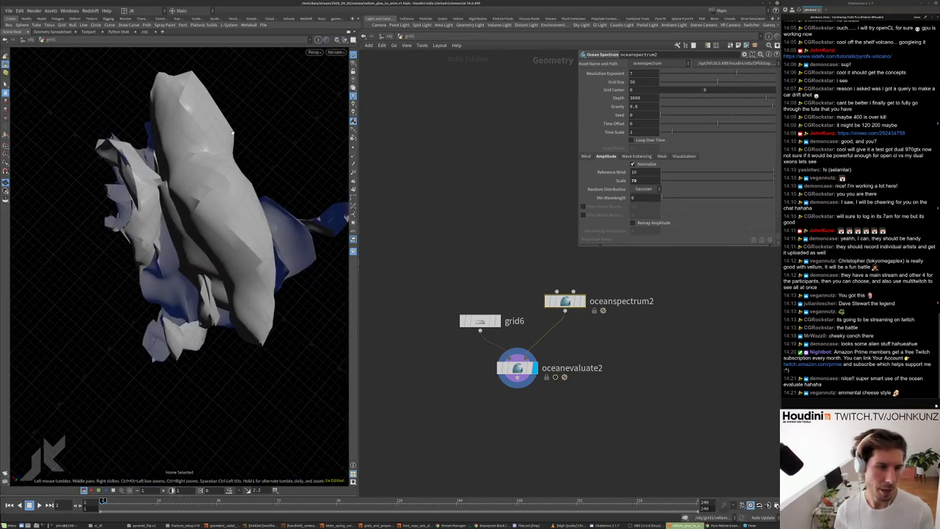
left_click_drag(147, 279, 103, 242)
scroll(63, 274, "down", 5)
left_click_drag(156, 297, 321, 300)
- Shrink grid6's Size to 1.2 by 15, twisting the mesh into a ribbon sheet
left_click(480, 323)
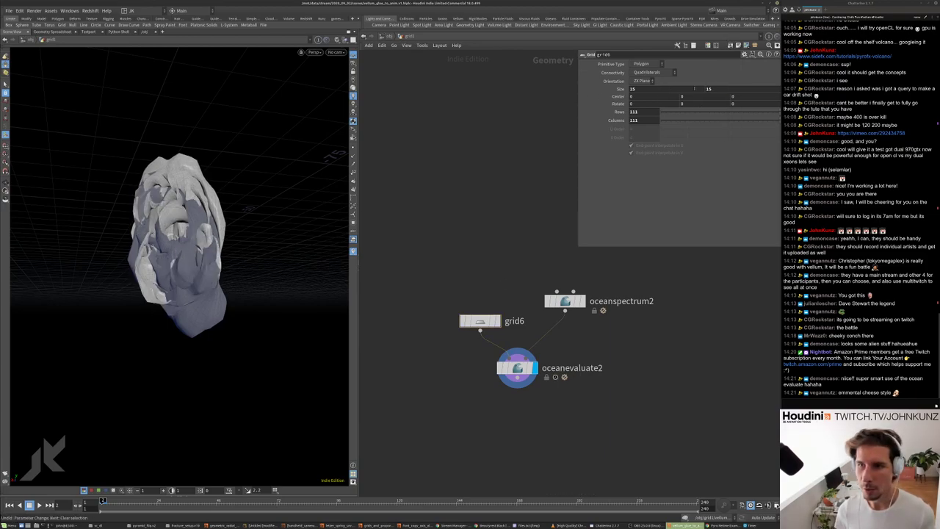
middle_click_drag(694, 88, 244, 166)
left_click_drag(316, 206, 166, 245)
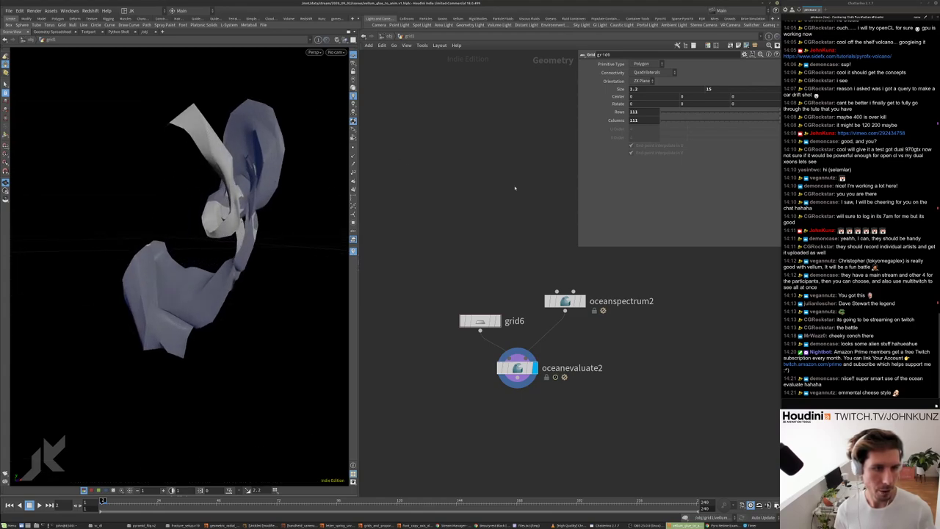
scroll(639, 370, "down", 6)
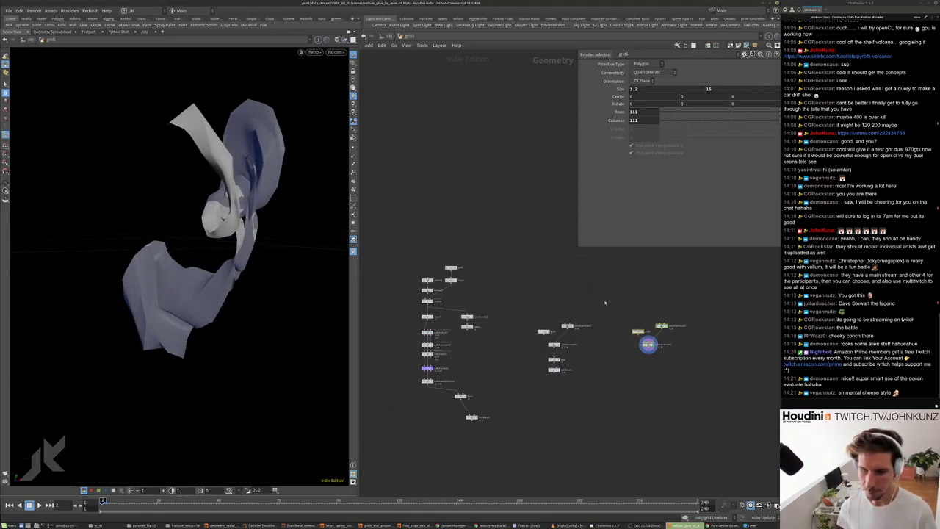
- Display attribblur2 in the viewport and raise its Blurring Iterations to 465
left_click(478, 417)
scroll(541, 404, "up", 3)
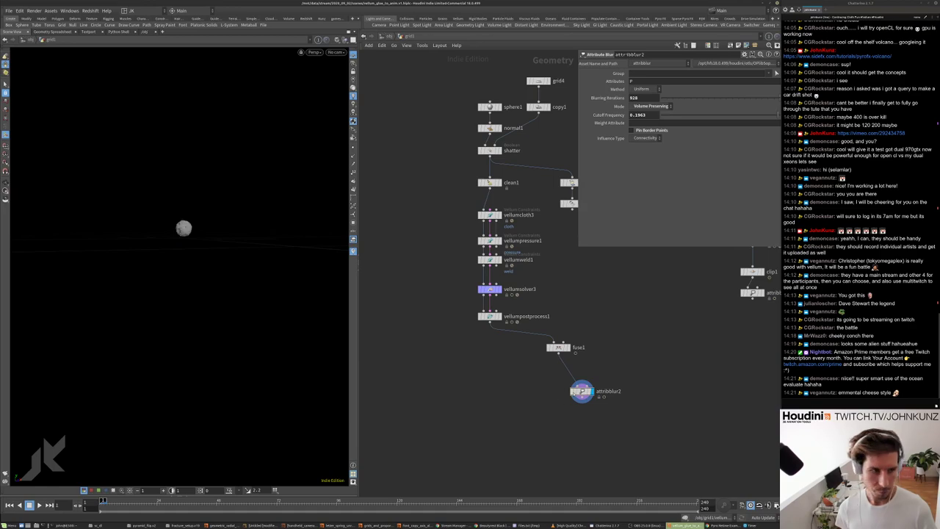
key("h")
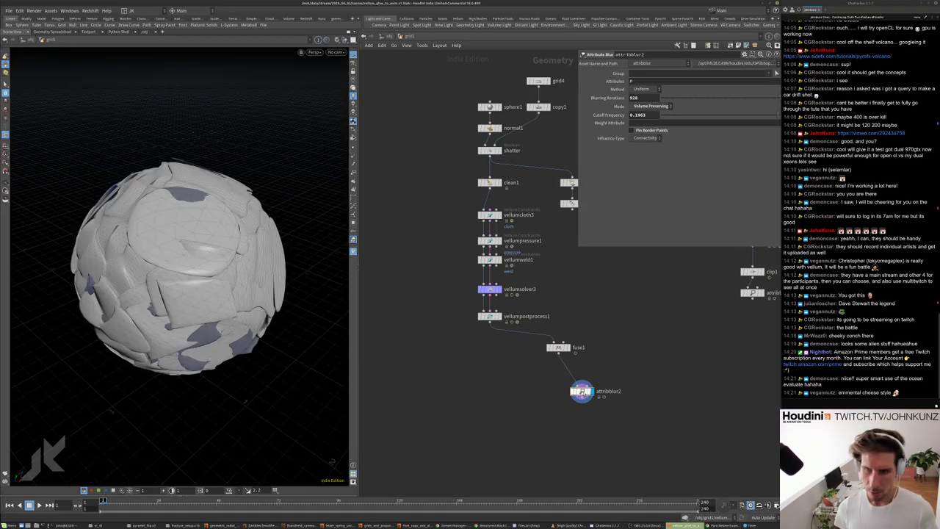
key("Return")
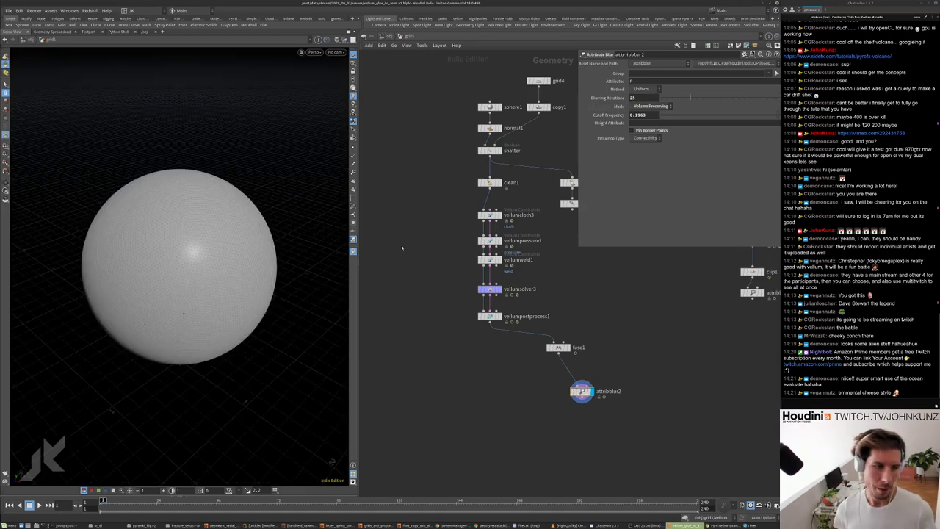
middle_click_drag(646, 100, 667, 85)
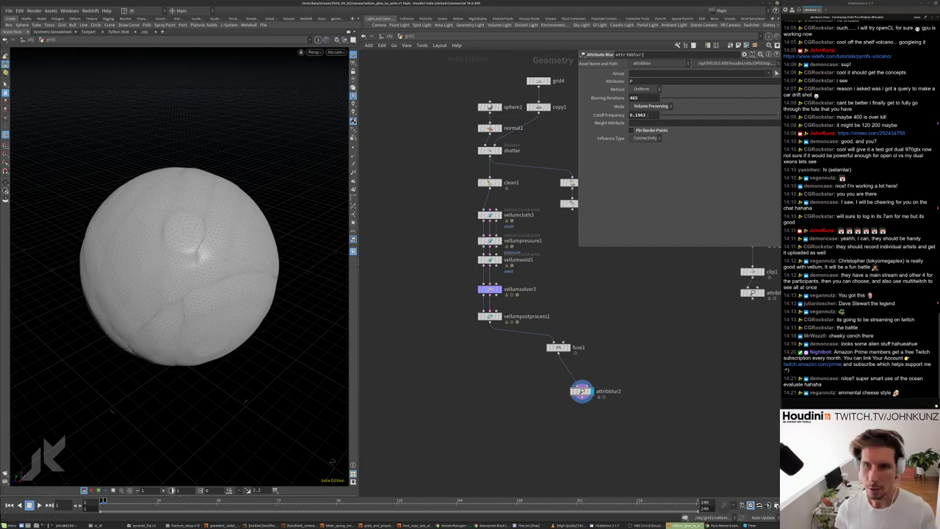
- Switch the blur mode to Laplacian and play the sim to inspect the tearing sphere
left_click(652, 106)
left_click(650, 111)
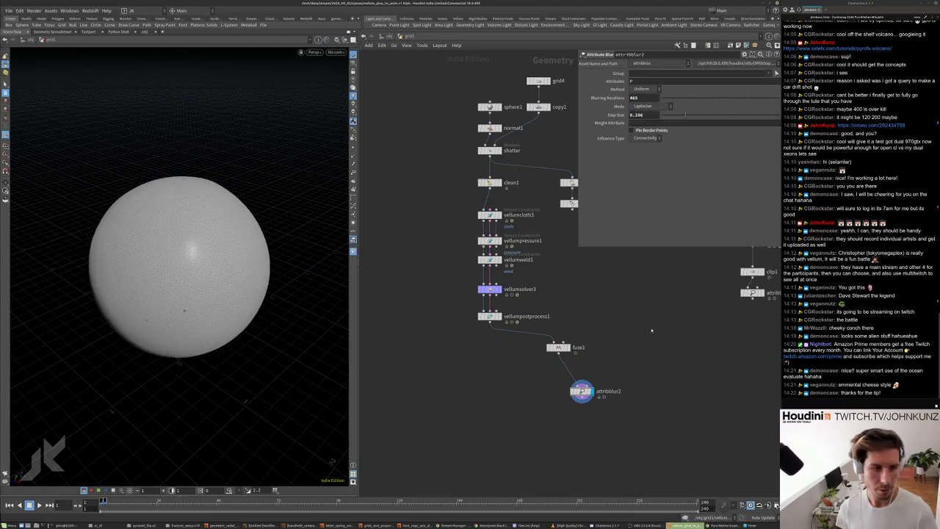
key("Up")
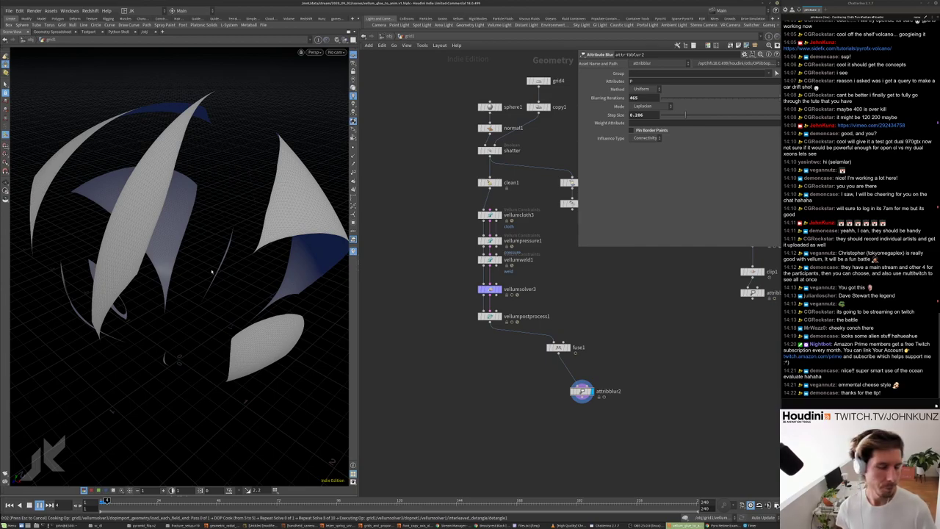
left_click(103, 501)
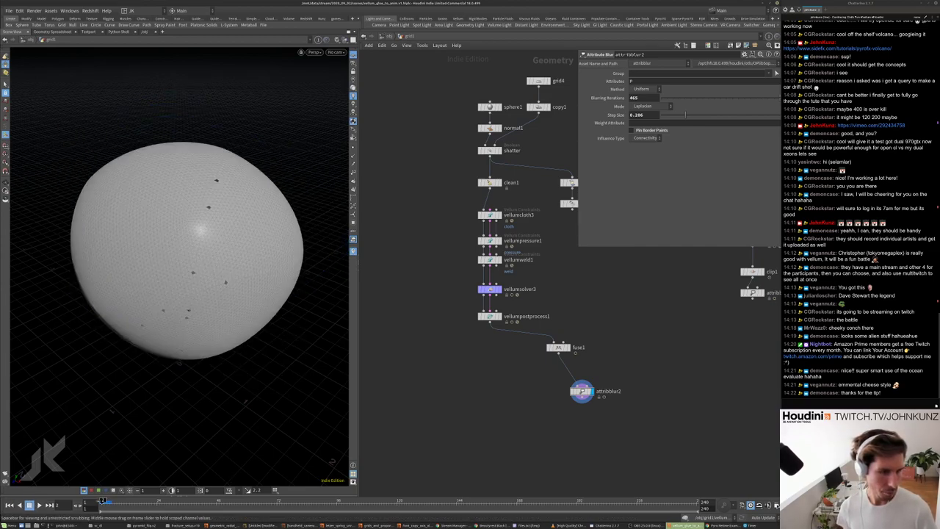
left_click_drag(103, 501, 105, 501)
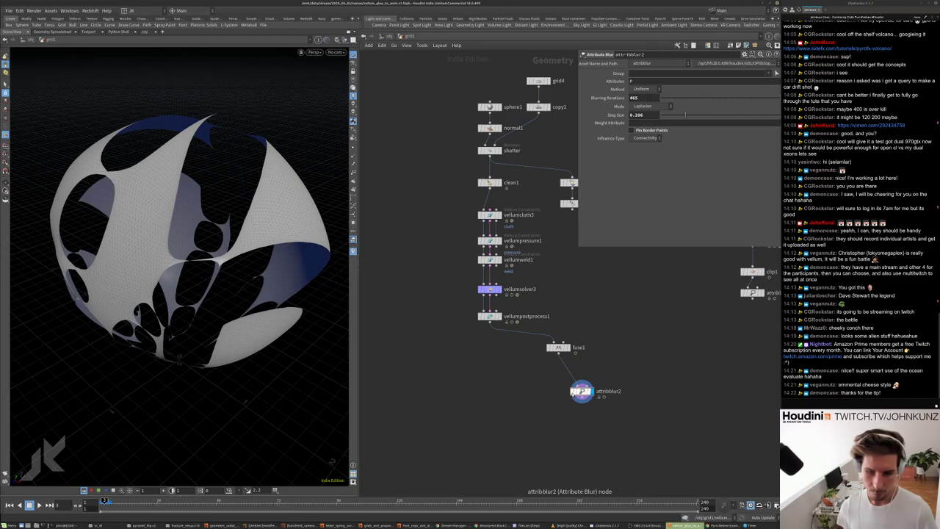
key("Escape")
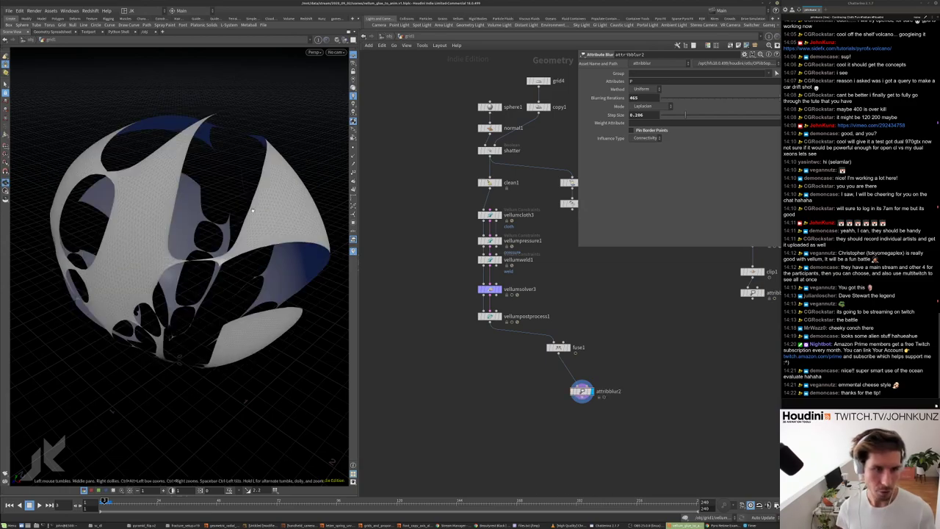
left_click_drag(280, 232, 44, 301)
key("g")
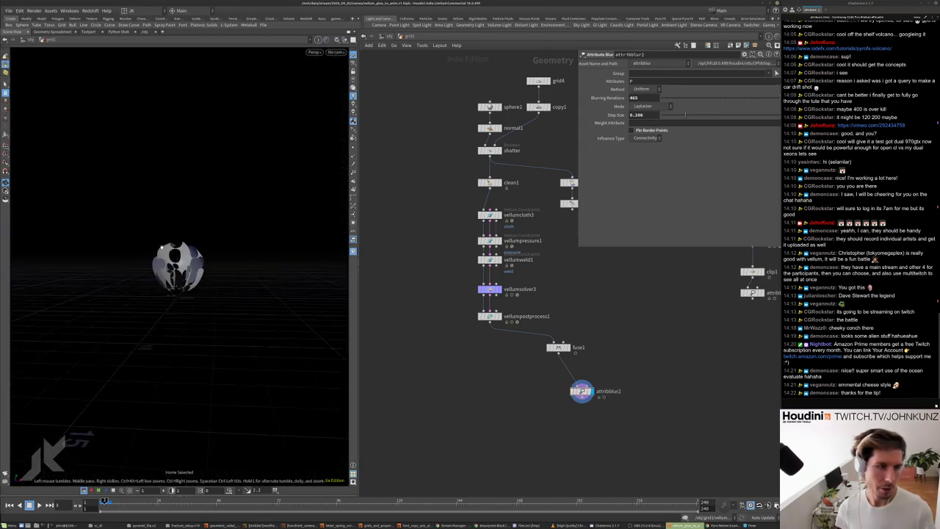
scroll(269, 189, "up", 5)
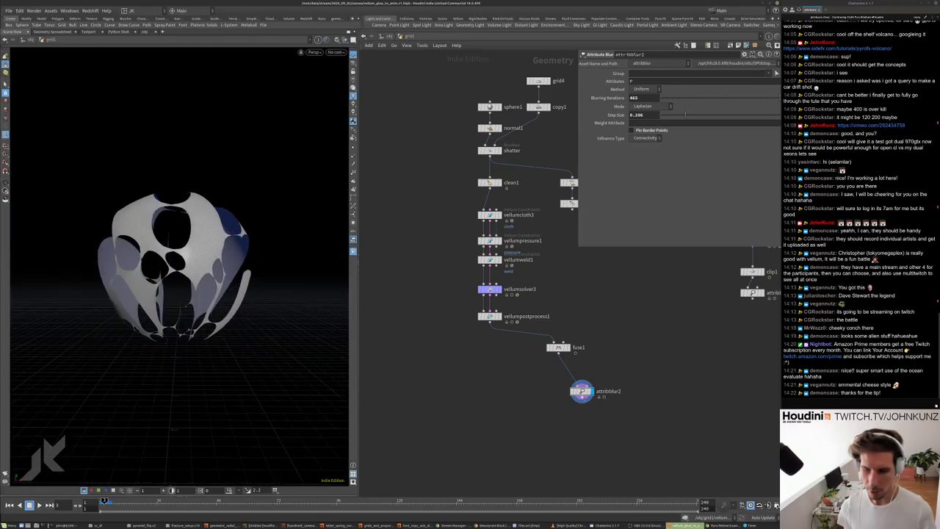
scroll(582, 391, "up", 3)
- Place attribblur2 directly under fuse1 and set Blurring Iterations to 25
left_click_drag(573, 386, 543, 342)
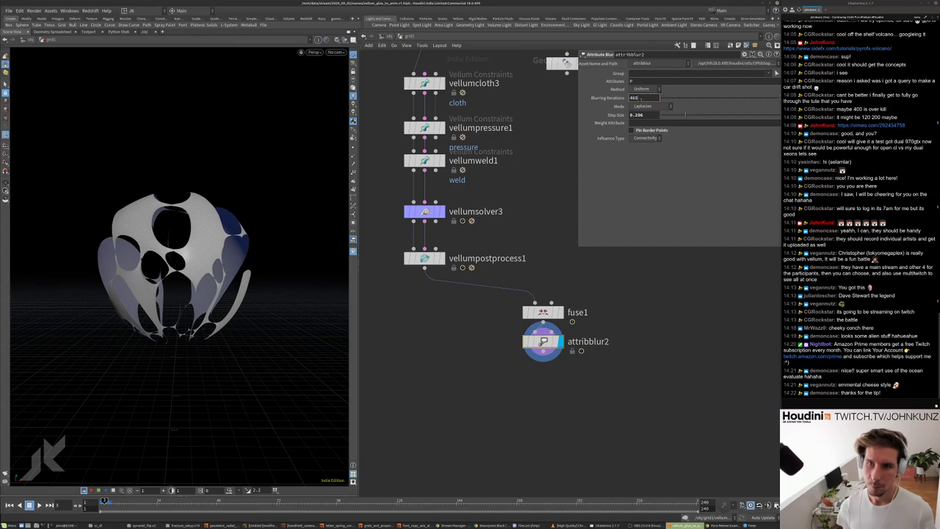
type("5")
key("Return")
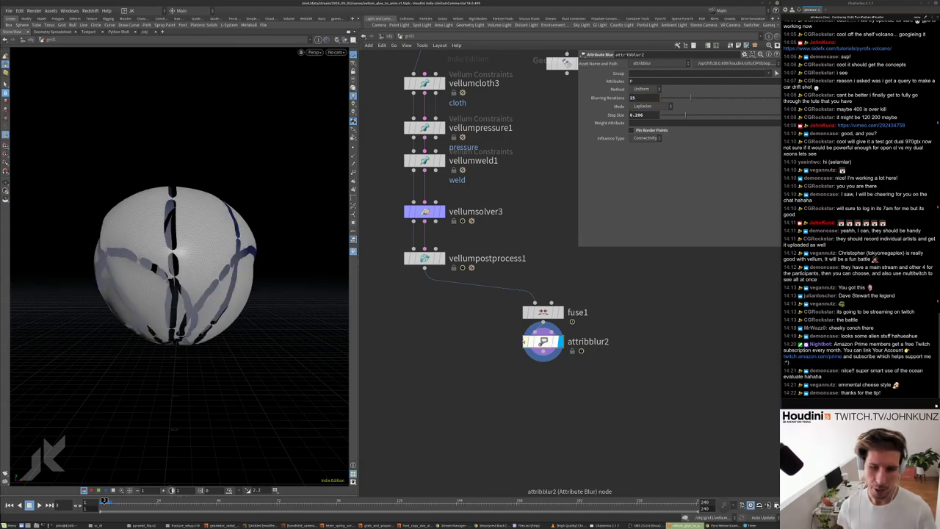
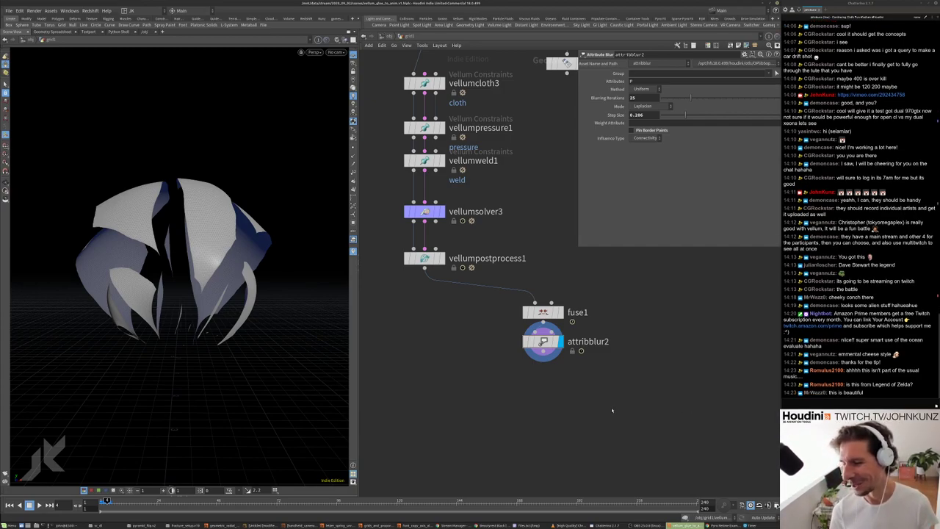
- Compare vellumpostprocess1's output, then raise attribblur2's Step Size to 0.588
scroll(497, 378, "down", 3)
scroll(470, 338, "up", 3)
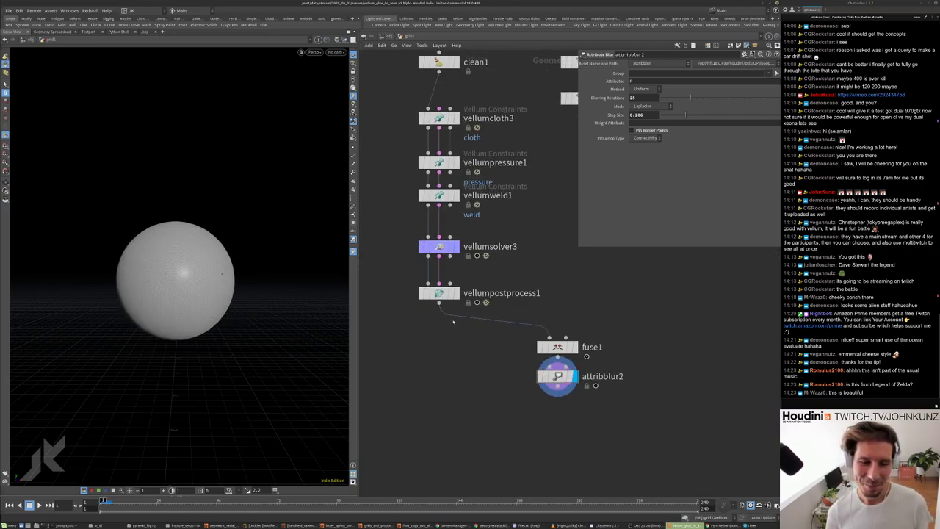
left_click(456, 294)
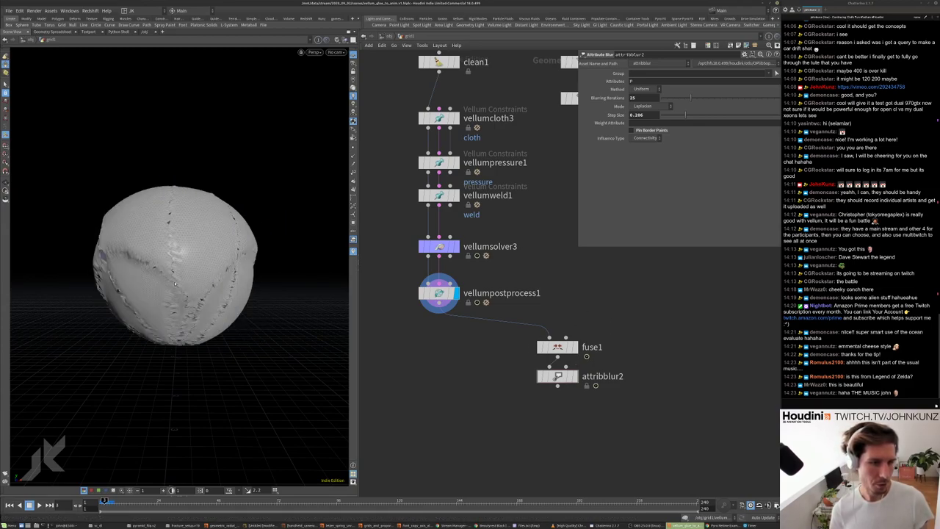
left_click(574, 376)
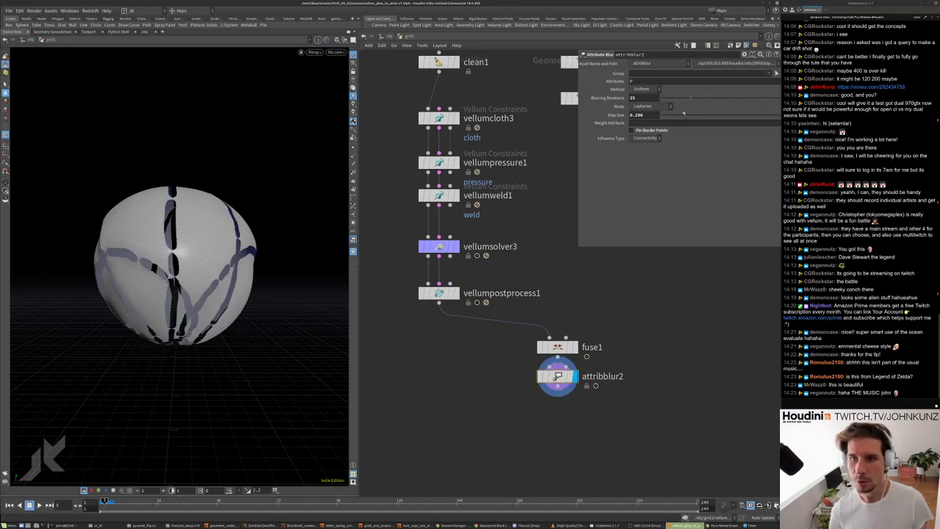
left_click_drag(683, 113, 730, 148)
- Orbit and zoom around the sphere to inspect the wider blurred stripes, then frame it
left_click_drag(206, 280, 81, 242)
scroll(229, 286, "up", 5)
scroll(161, 264, "up", 8)
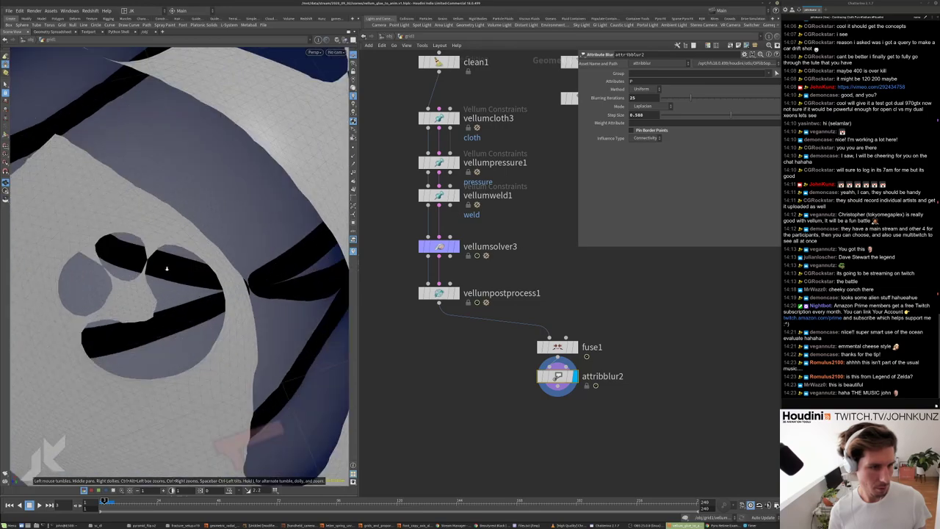
left_click_drag(214, 239, 154, 169)
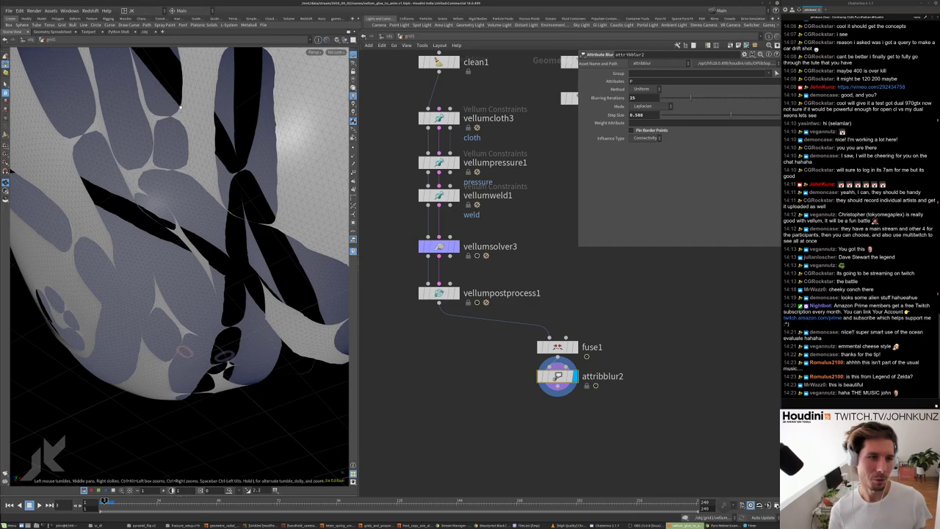
left_click_drag(230, 213, 247, 276)
key("h")
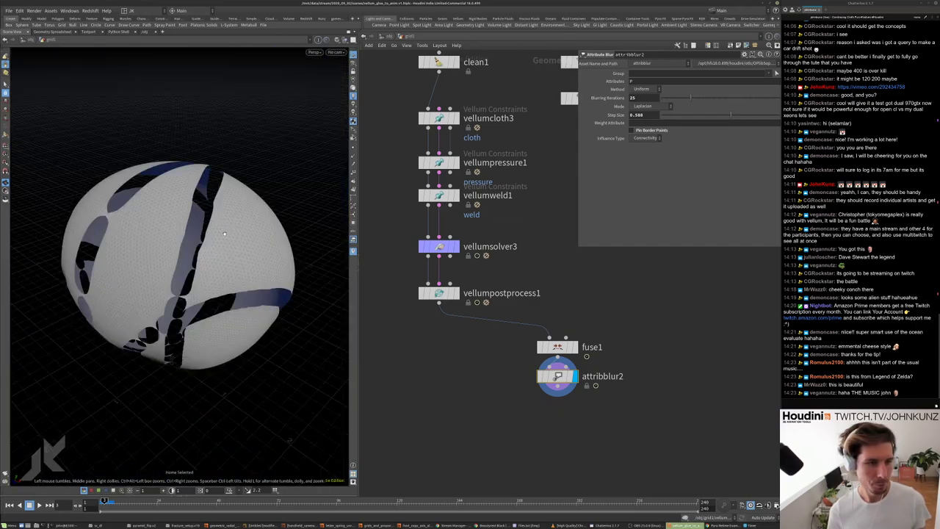
- Fit the node network in view and select fuse1 and attribblur2 together
key("h")
middle_click_drag(524, 360, 505, 376)
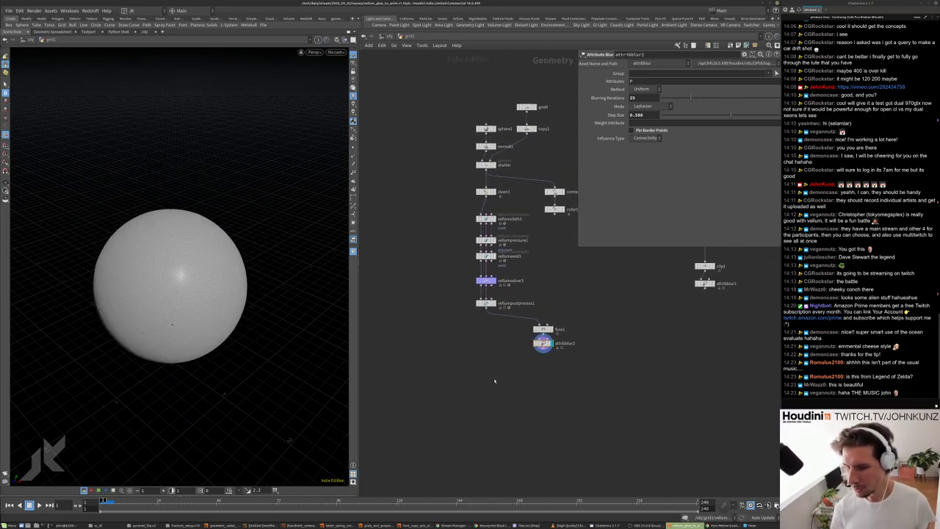
scroll(495, 381, "up", 5)
middle_click_drag(640, 286, 661, 369)
- Move fuse1 and attribblur2 under vellumpostprocess1 and display the post-processed result
left_click(637, 352, "shift")
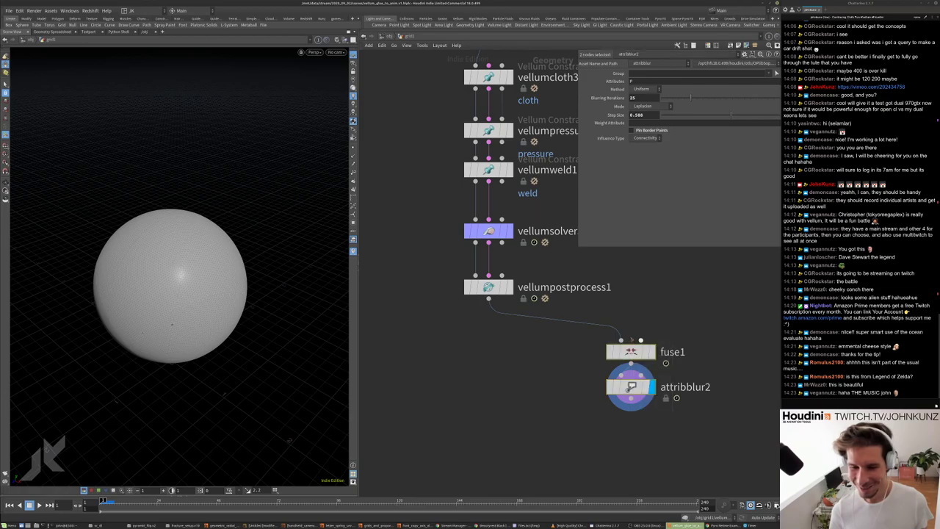
left_click_drag(637, 352, 494, 391)
left_click(489, 426)
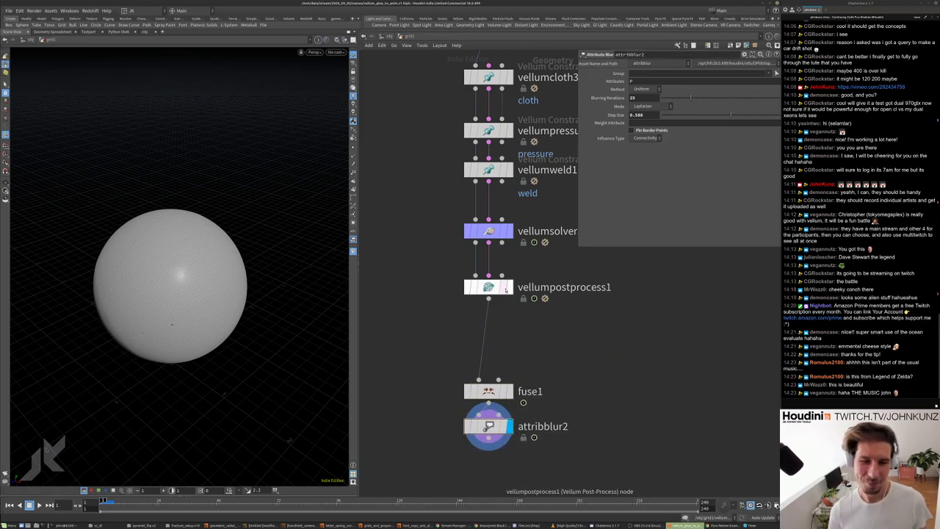
left_click(507, 288)
left_click(492, 287)
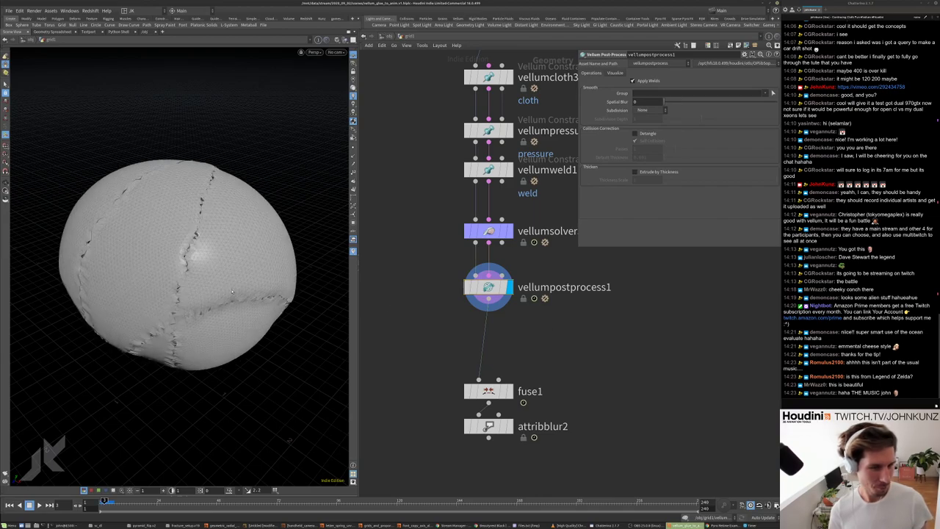
- Set vellumweld1's Breaking Threshold to 15 and play the simulation
middle_click_drag(526, 279, 508, 334)
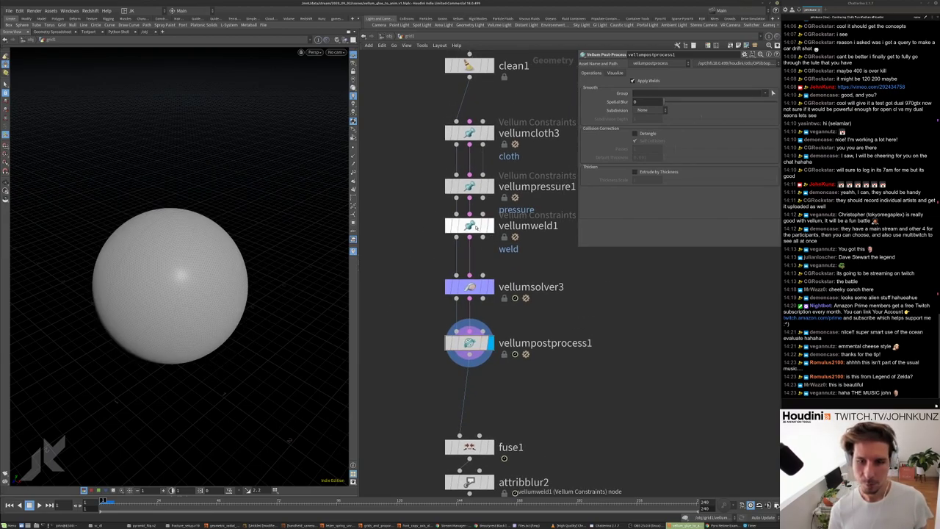
left_click(470, 225)
scroll(612, 221, "down", 2)
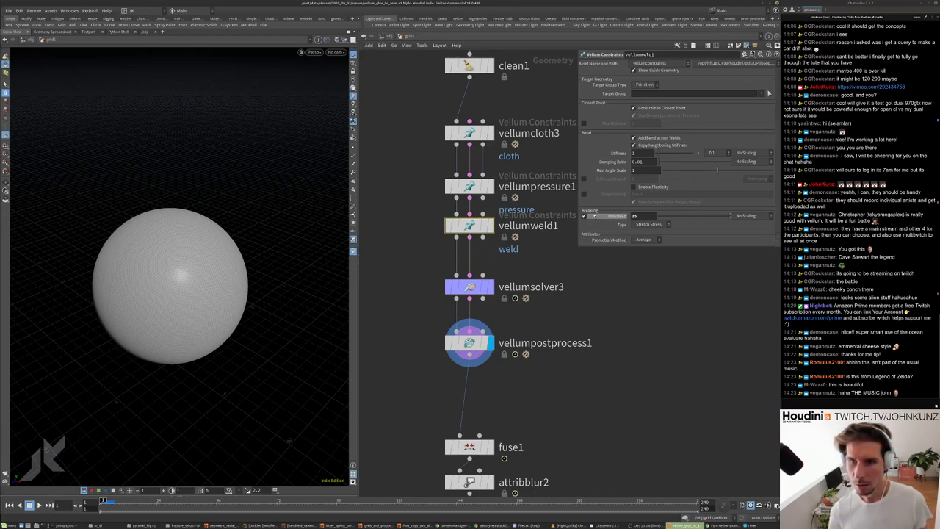
scroll(597, 210, "up", 1)
scroll(599, 203, "down", 1)
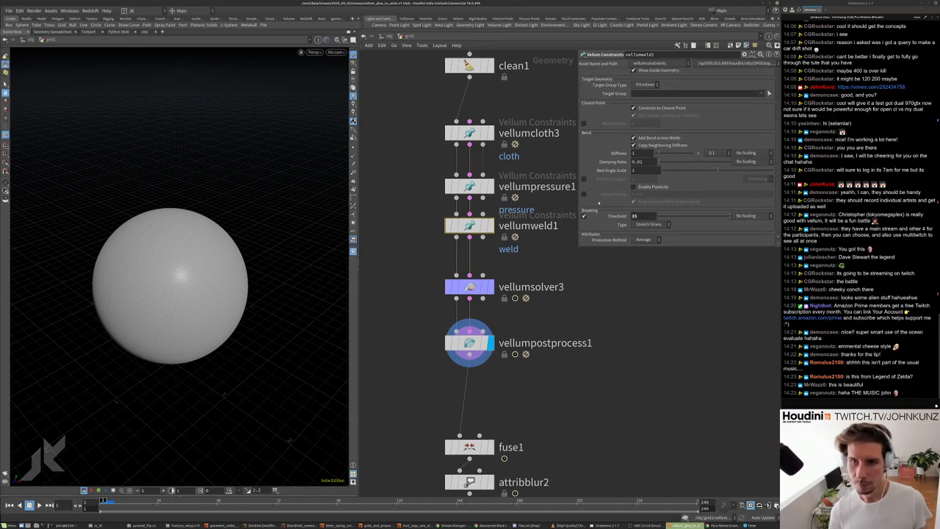
scroll(599, 203, "up", 2)
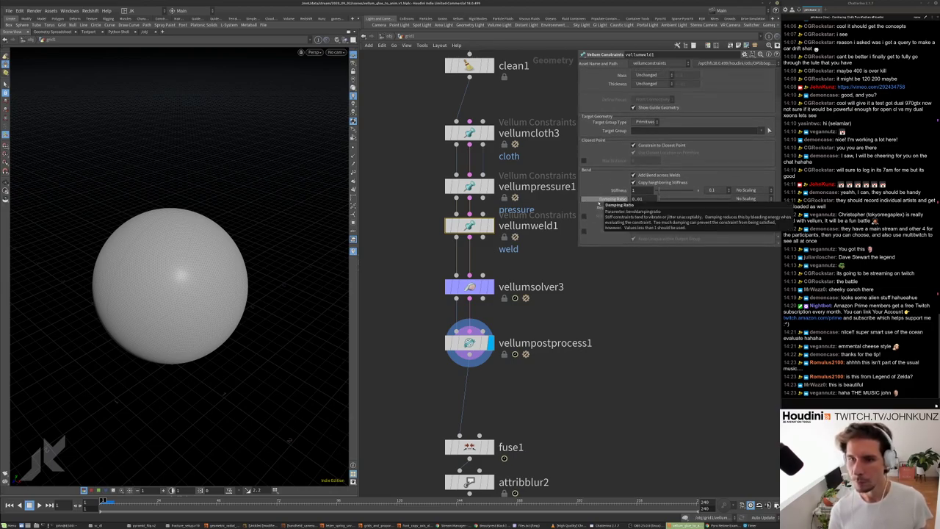
scroll(599, 203, "down", 2)
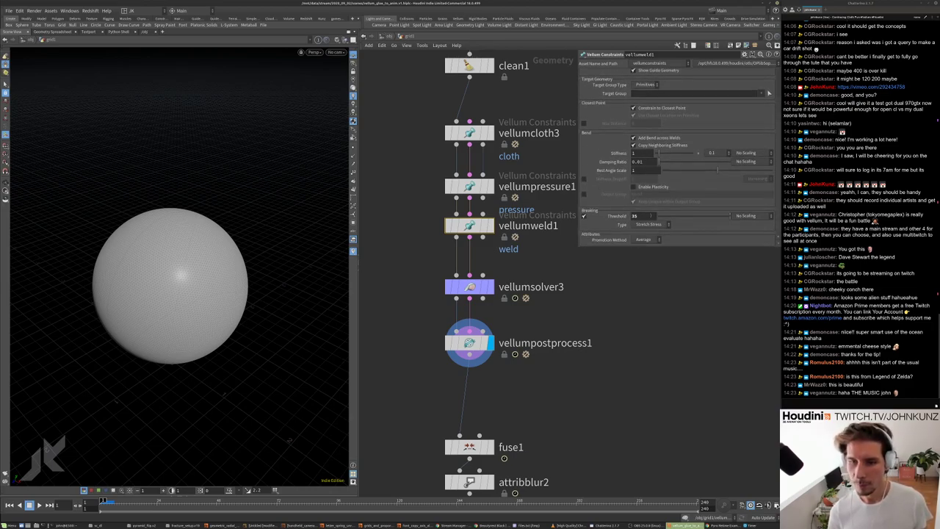
type("15")
key("Return")
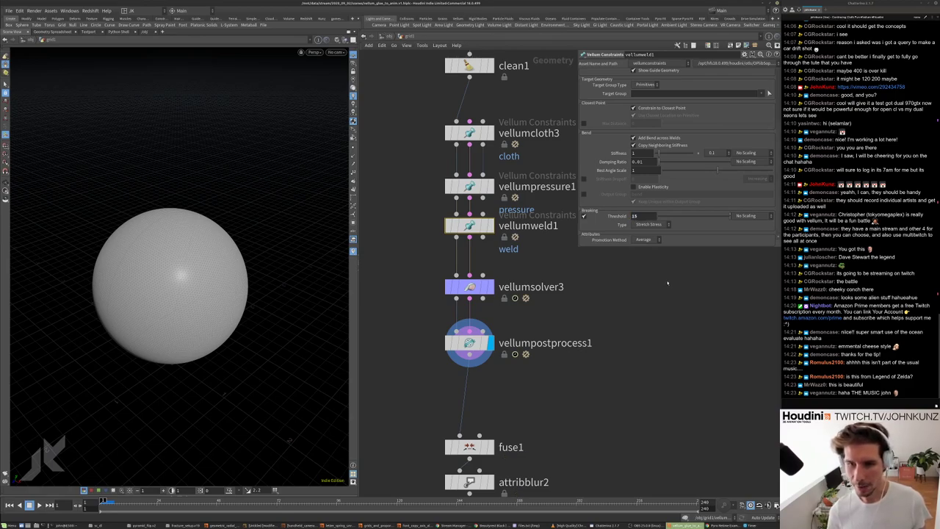
key("Up")
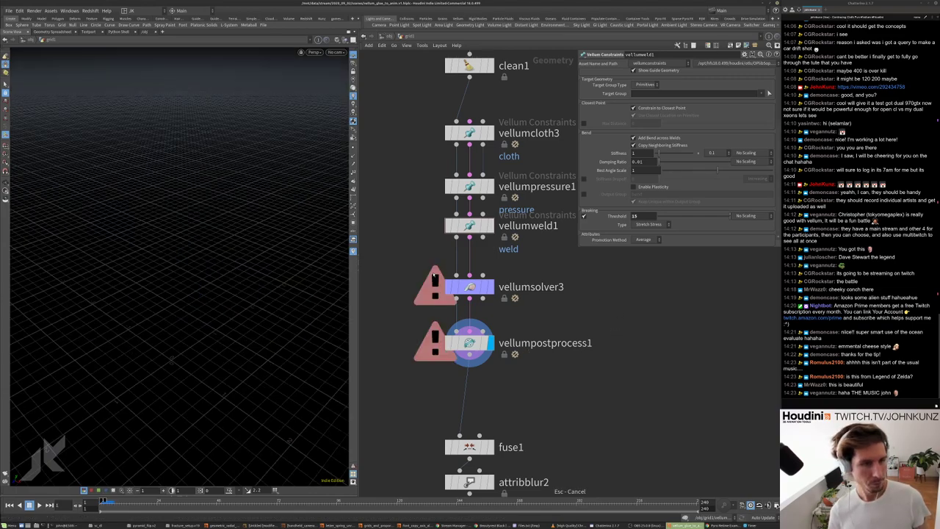
- Set vellumpressure1's Rest Length Scale to 2 and Stiffness to 12
scroll(674, 321, "up", 3)
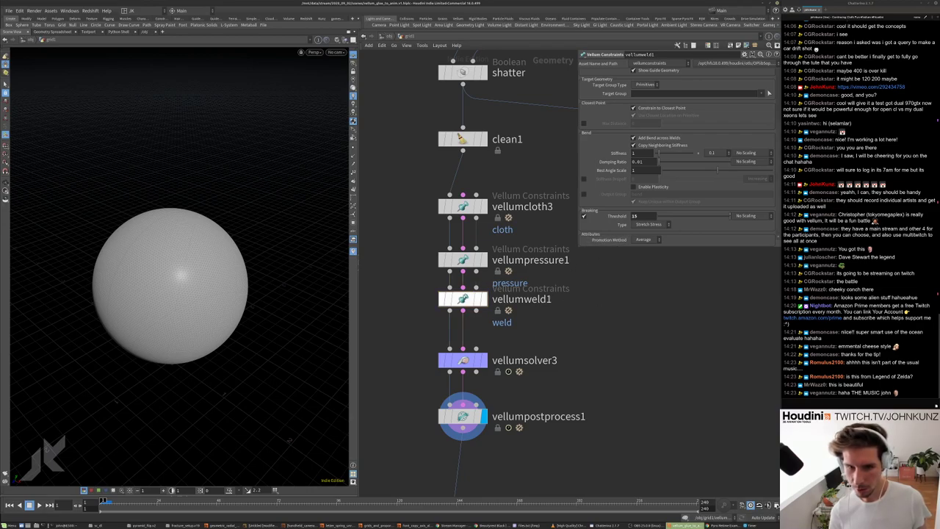
left_click_drag(462, 299, 463, 304)
left_click(463, 260)
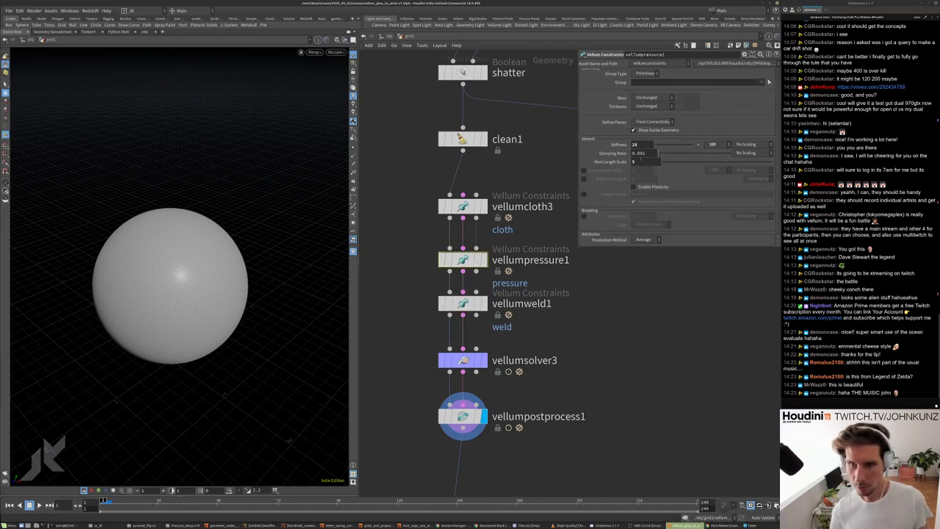
left_click(638, 161)
key("Return")
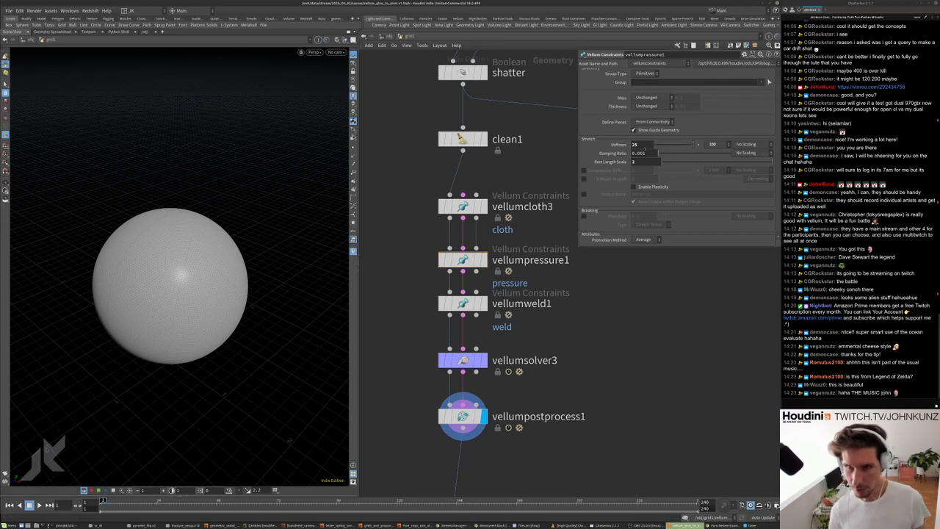
left_click(636, 144)
key("Return")
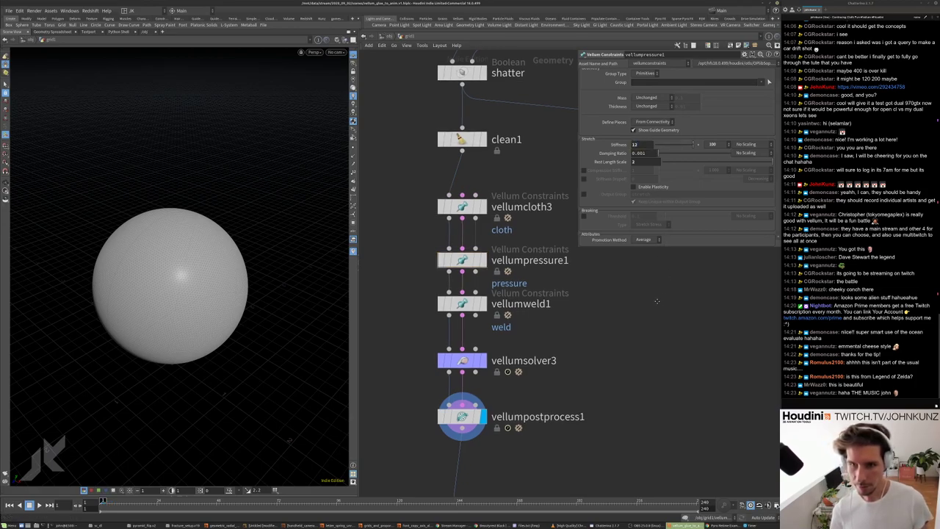
- Play the simulation, rewind to frame 1, and select vellumcloth3
middle_click_drag(657, 294, 637, 309)
key("Up")
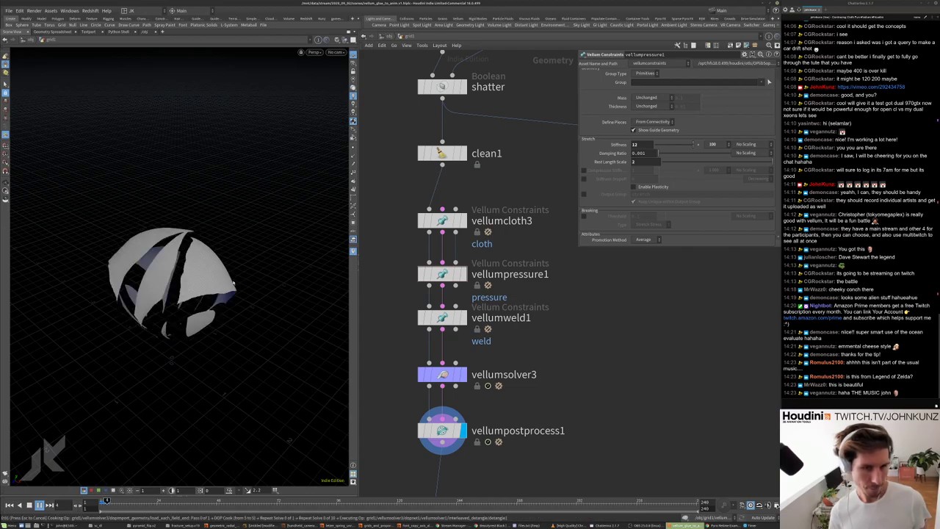
left_click_drag(191, 287, 233, 280)
key("ctrl+Up")
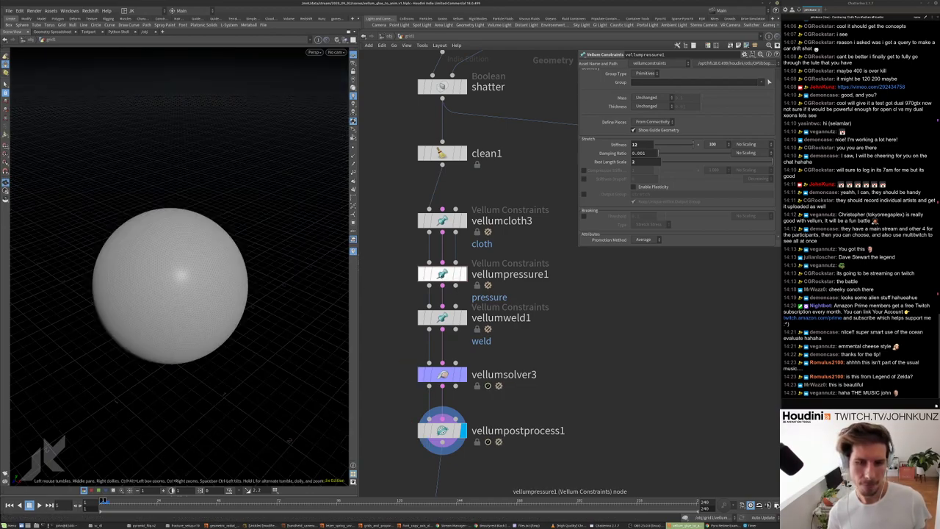
left_click(442, 220)
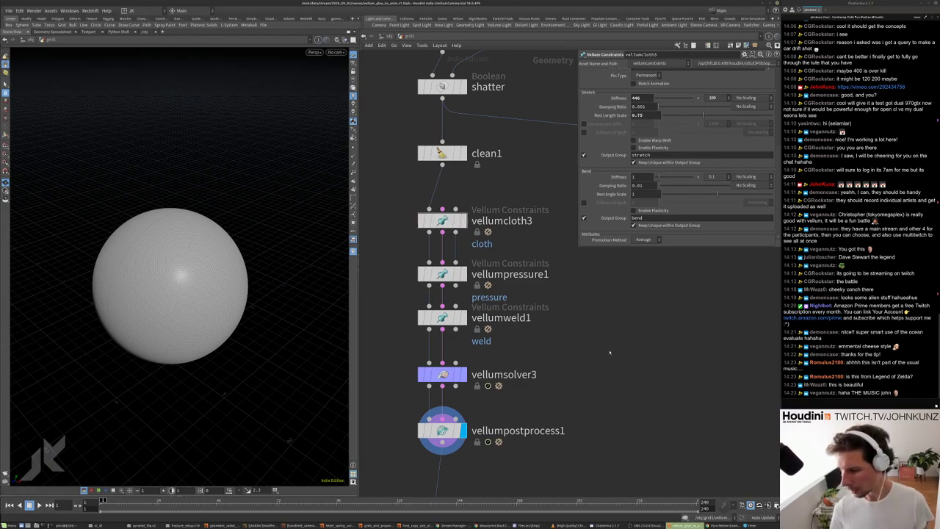
- Play the sim and orbit from low and high angles to watch the panels tear apart
key("Up")
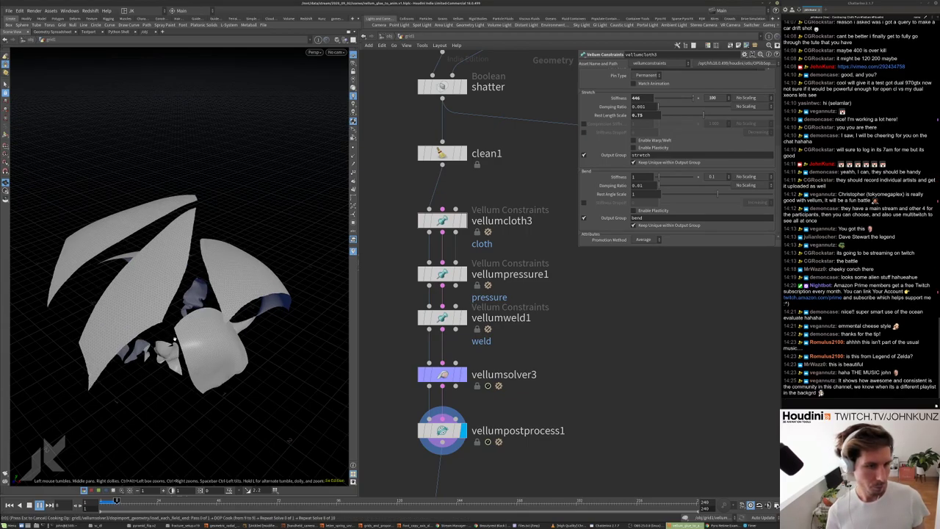
left_click_drag(171, 338, 238, 304)
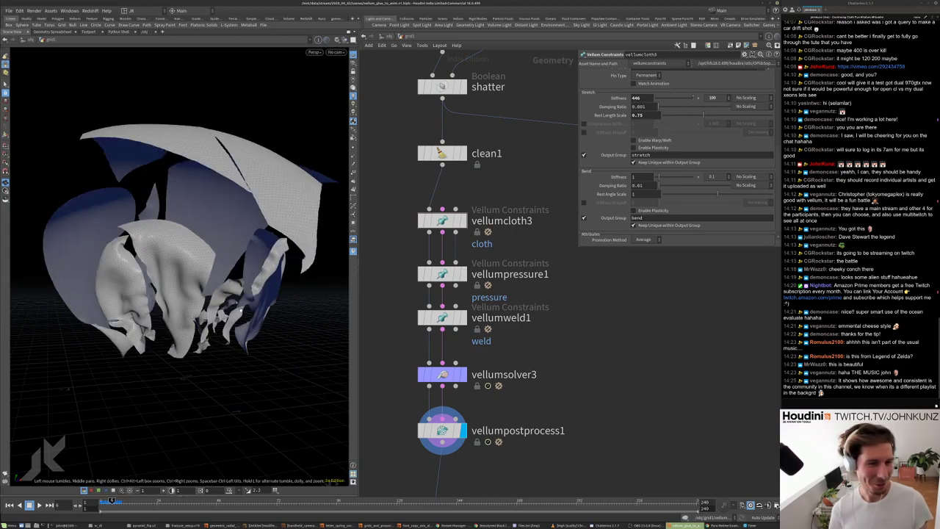
left_click_drag(241, 308, 214, 236)
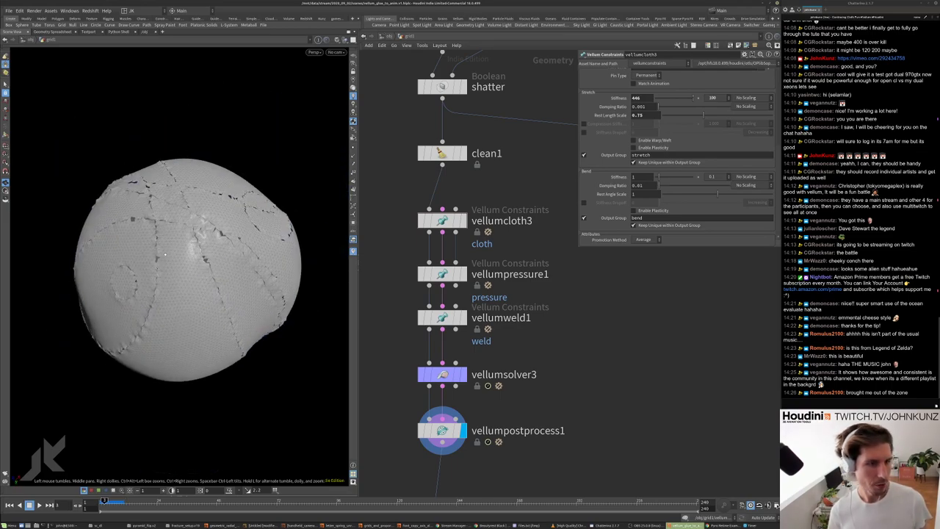
scroll(481, 241, "down", 4)
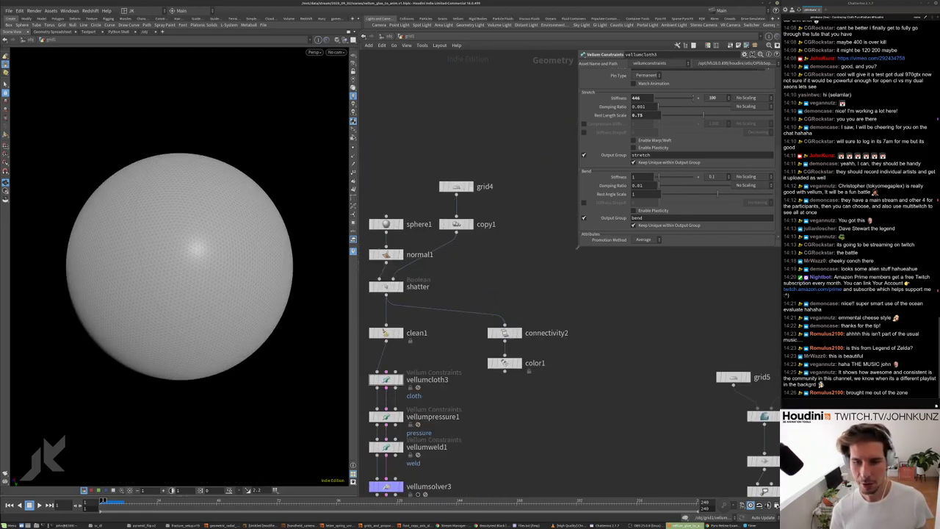
- Display copy1's grid planes and add a Point Generate node with 21 points
left_click(469, 224)
key("g")
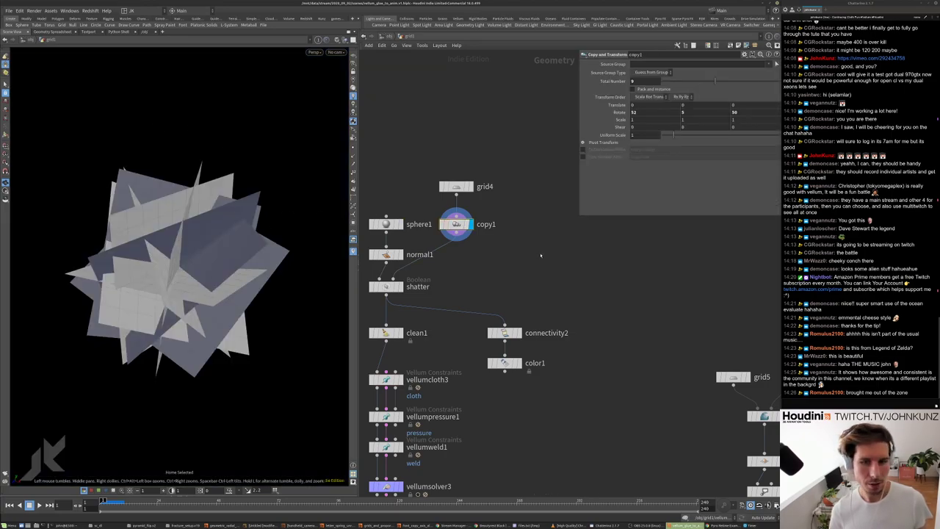
key("Tab")
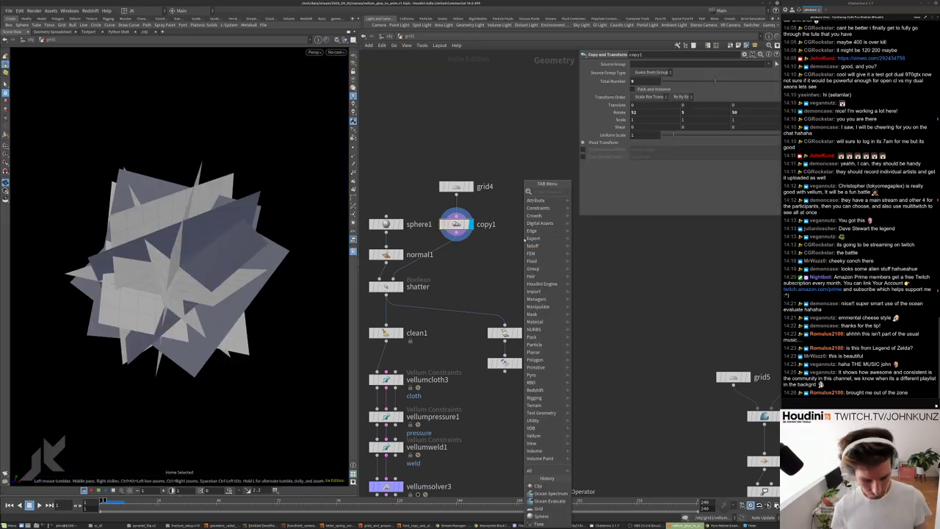
mouse_move(548, 215)
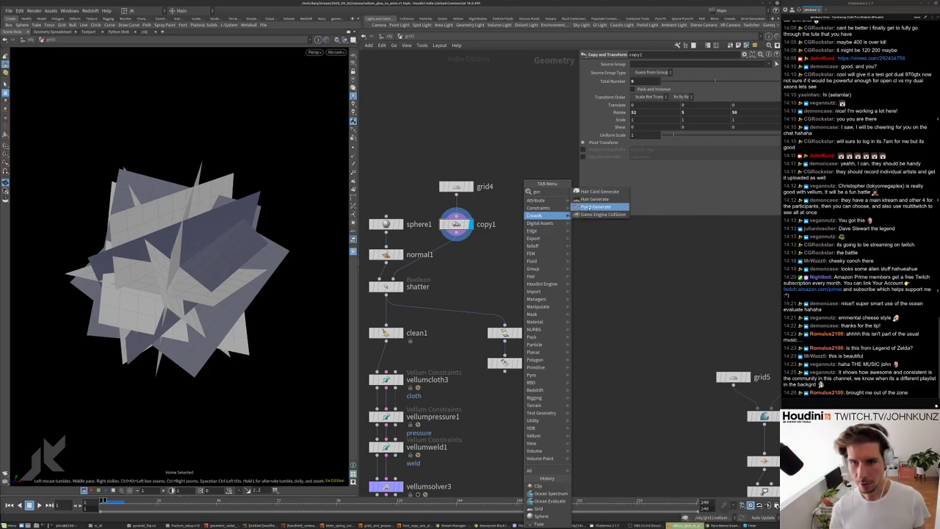
left_click(596, 206)
left_click(570, 250)
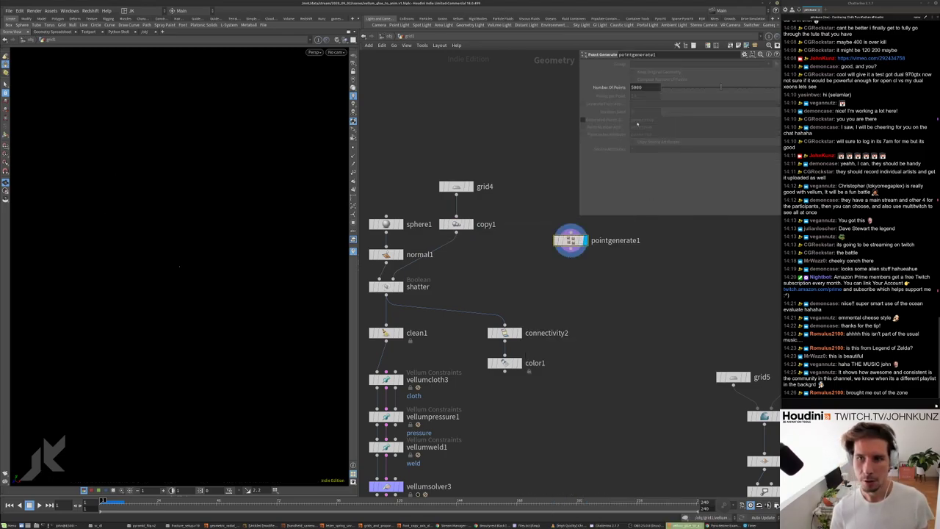
left_click_drag(721, 88, 693, 89)
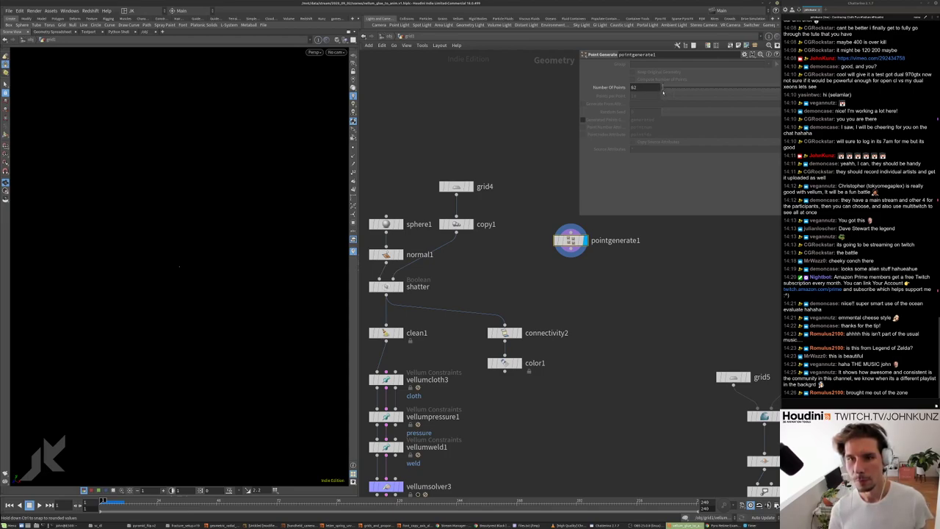
left_click_drag(663, 90, 660, 88)
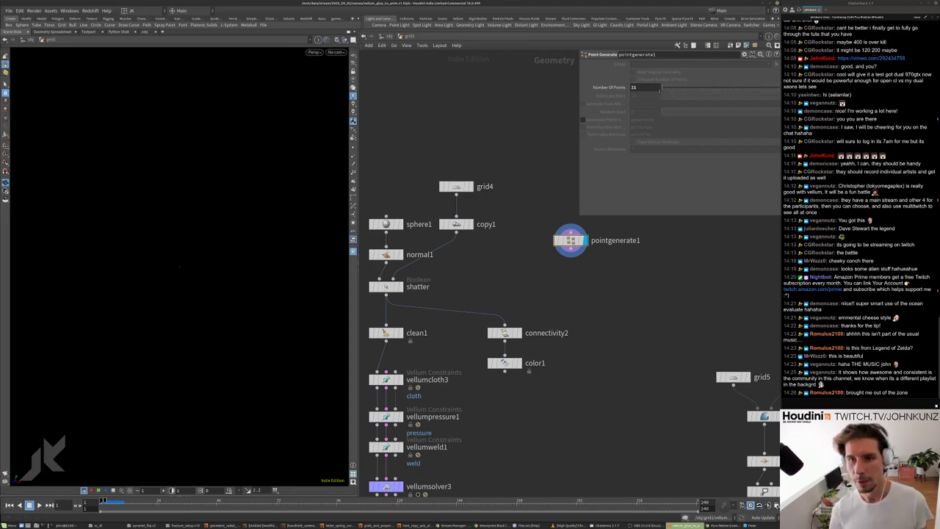
- Add a Copy to Points node fed by copy1 and the generated points, and display it
key("Tab")
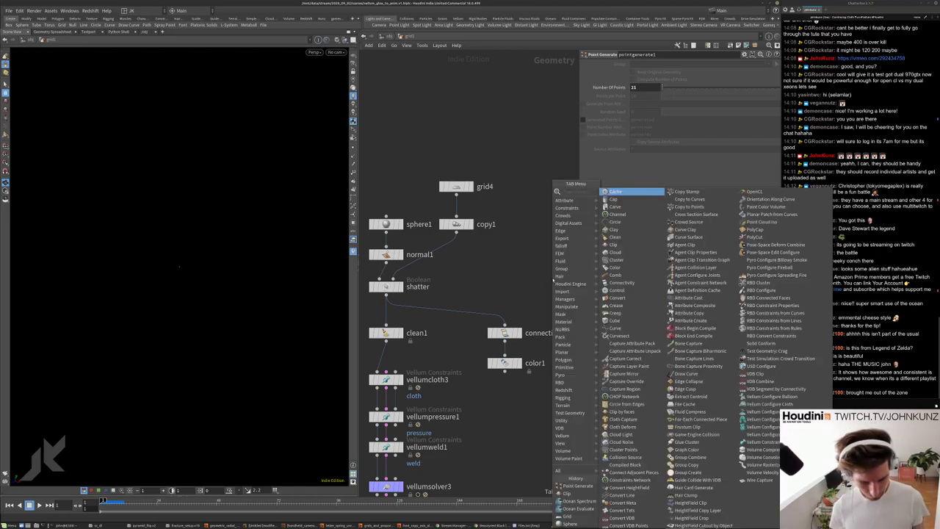
type("copy")
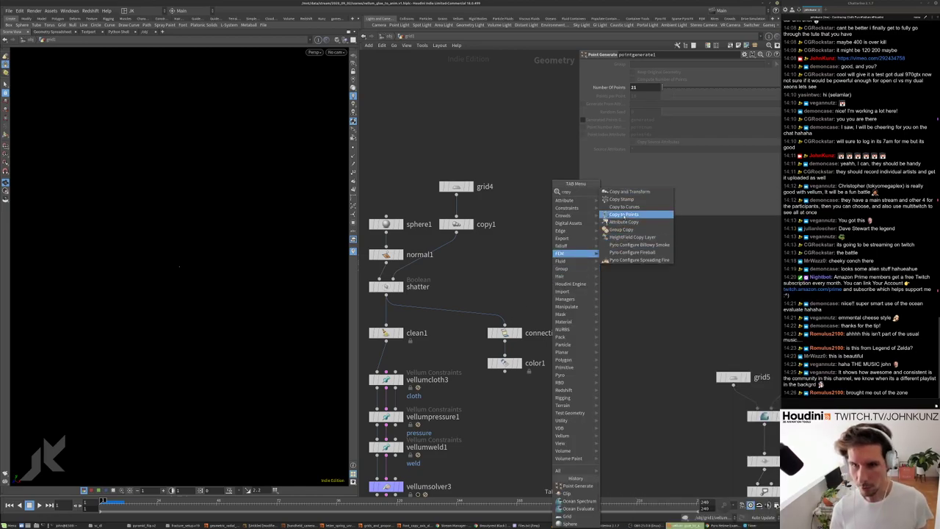
left_click(623, 214)
left_click(532, 276)
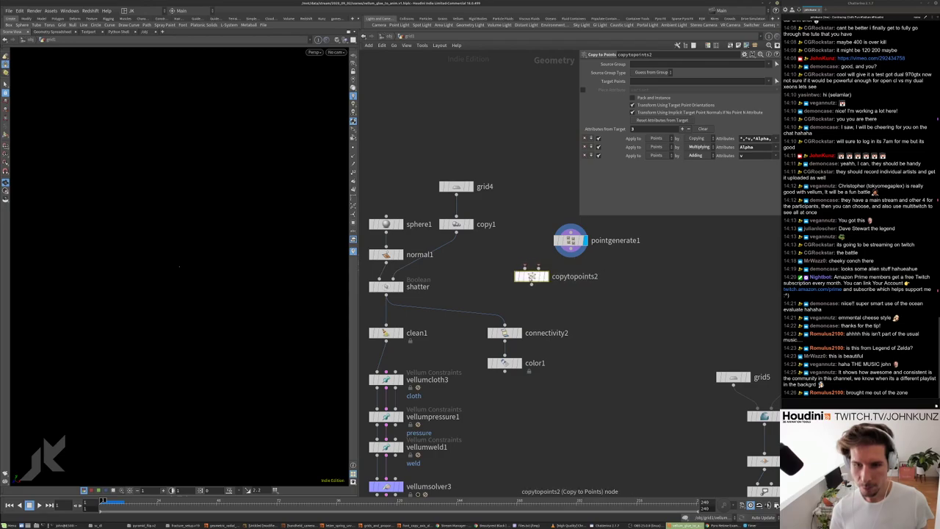
left_click_drag(525, 268, 457, 231)
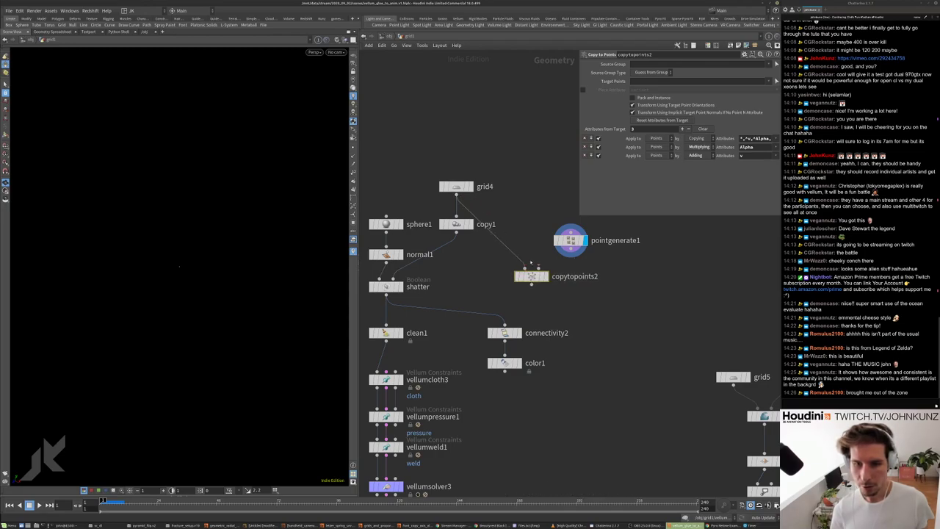
left_click_drag(537, 269, 571, 247)
left_click(544, 277)
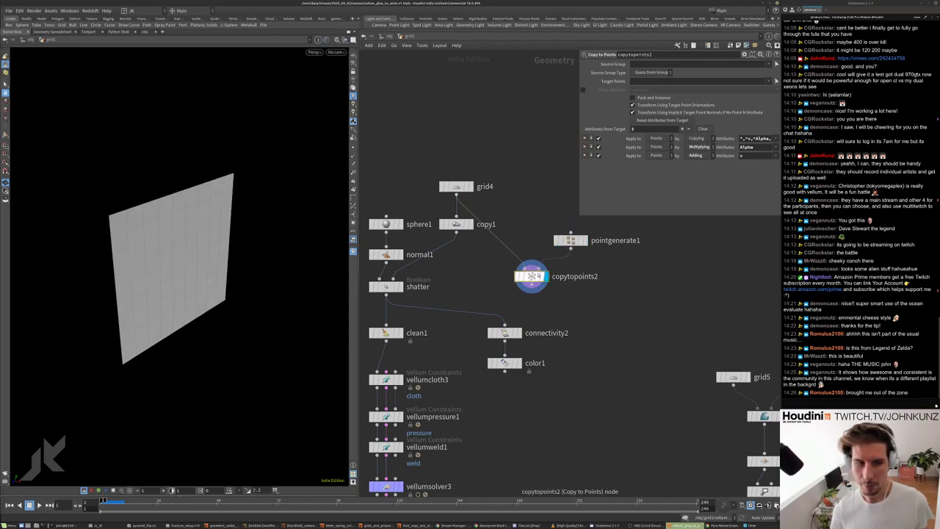
middle_click(545, 276)
scroll(544, 275, "down", 2)
- Copy the existing Attribute Randomize node and paste it between the points and Copy to Points
left_click(569, 242)
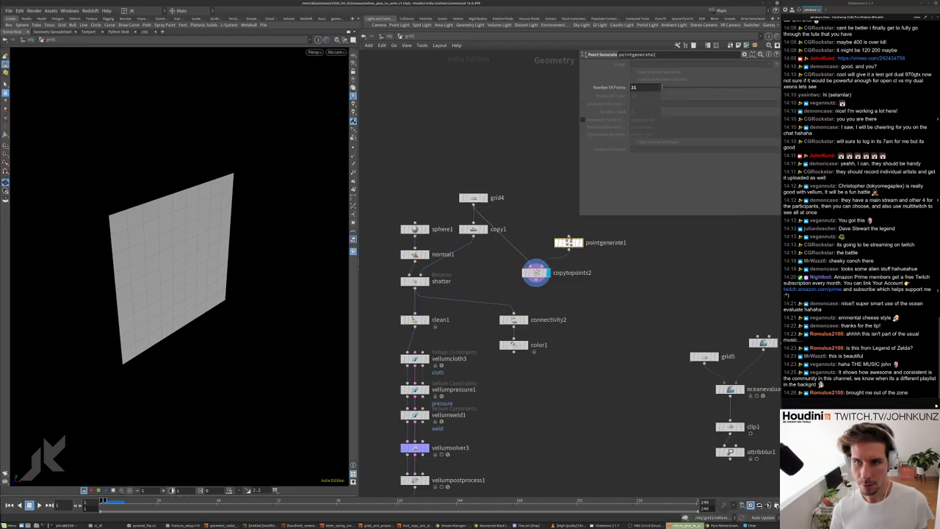
scroll(588, 297, "down", 5)
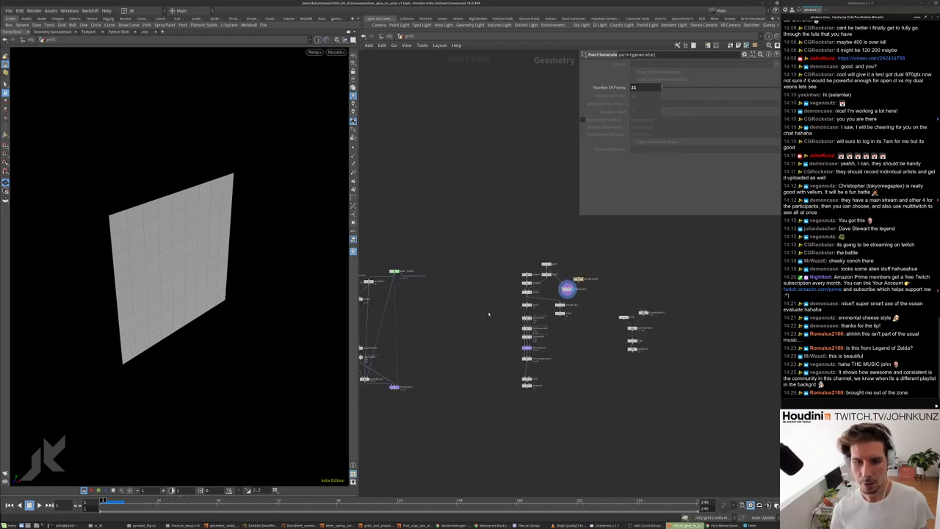
scroll(432, 289, "up", 5)
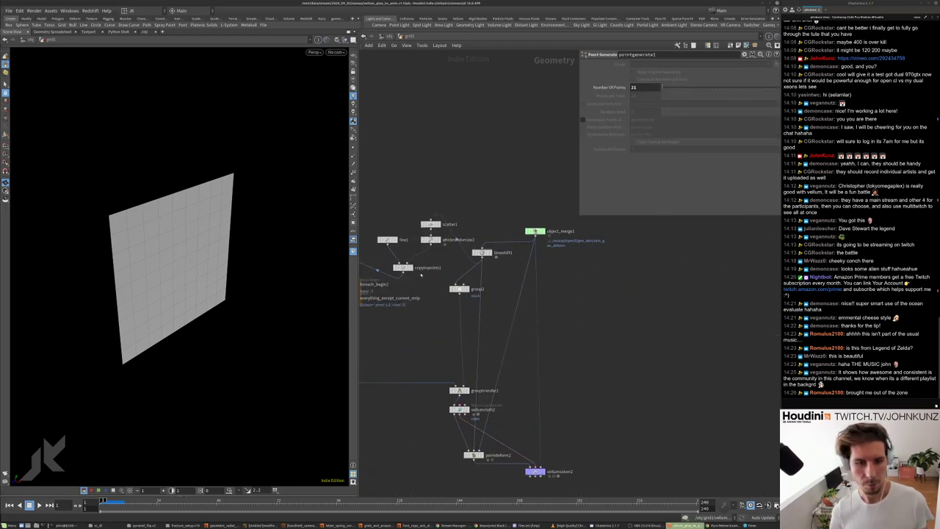
left_click(437, 234)
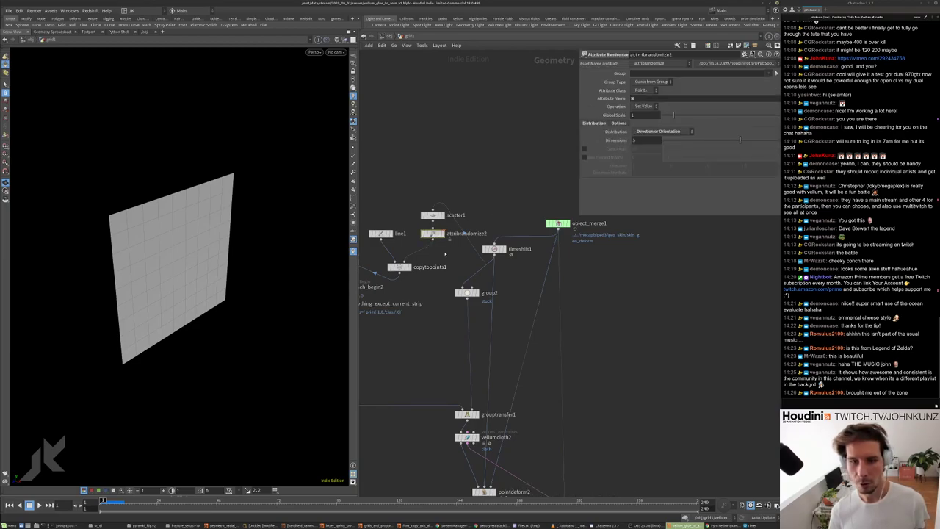
key("ctrl+c")
key("1")
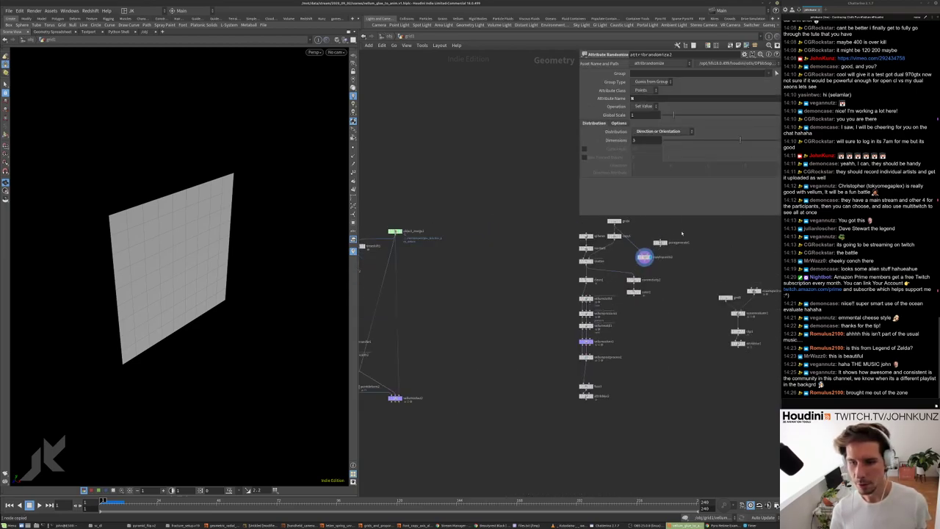
key("ctrl+v")
left_click_drag(682, 230, 644, 268)
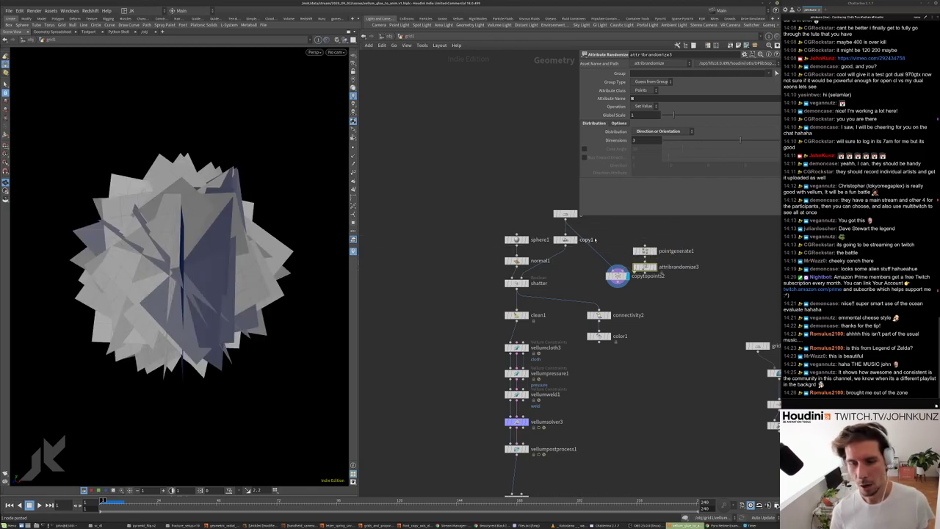
scroll(585, 248, "up", 4)
left_click(516, 240)
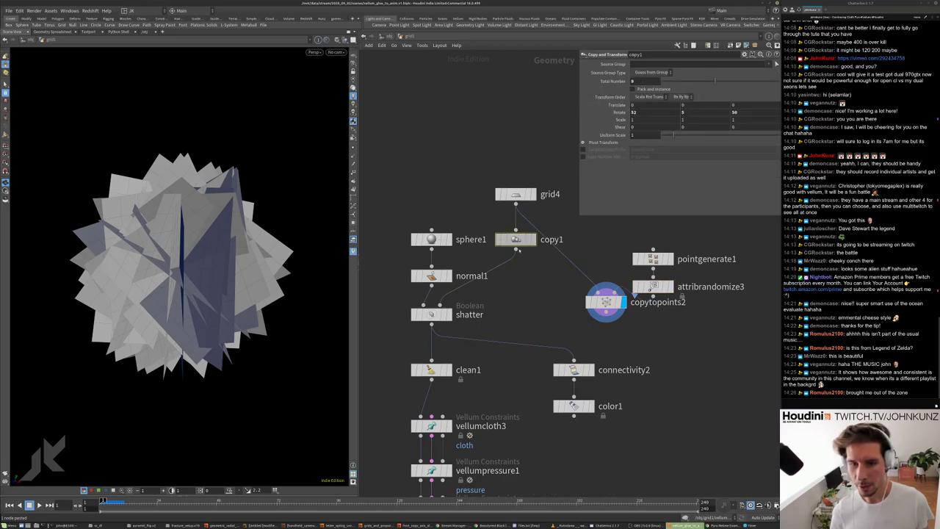
- Move copy1 beside normal1 and set pointgenerate1's Number Of Points to 9
left_click_drag(516, 240, 516, 286)
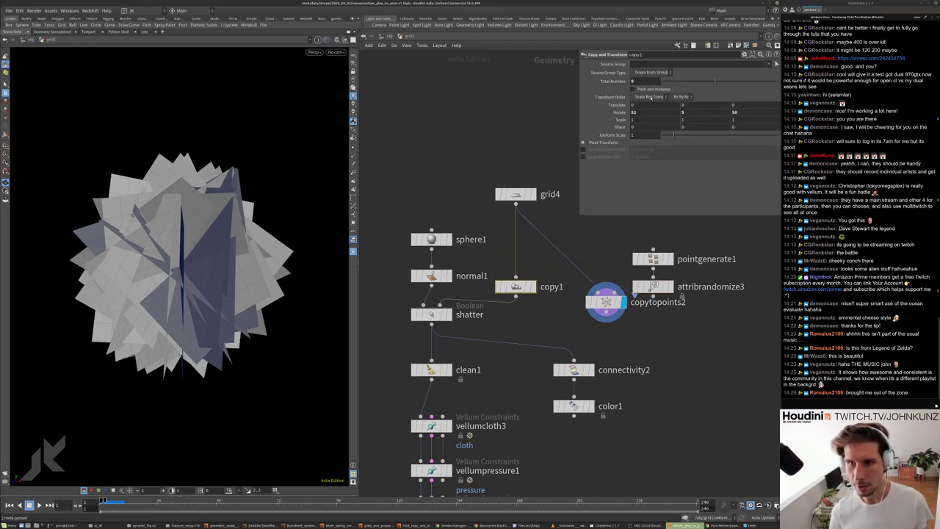
left_click(652, 259)
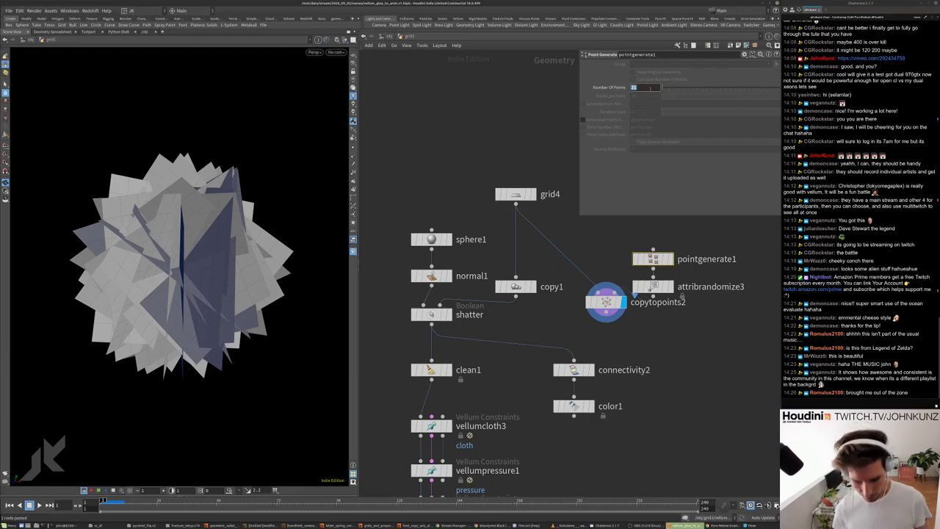
type("9")
key("Return")
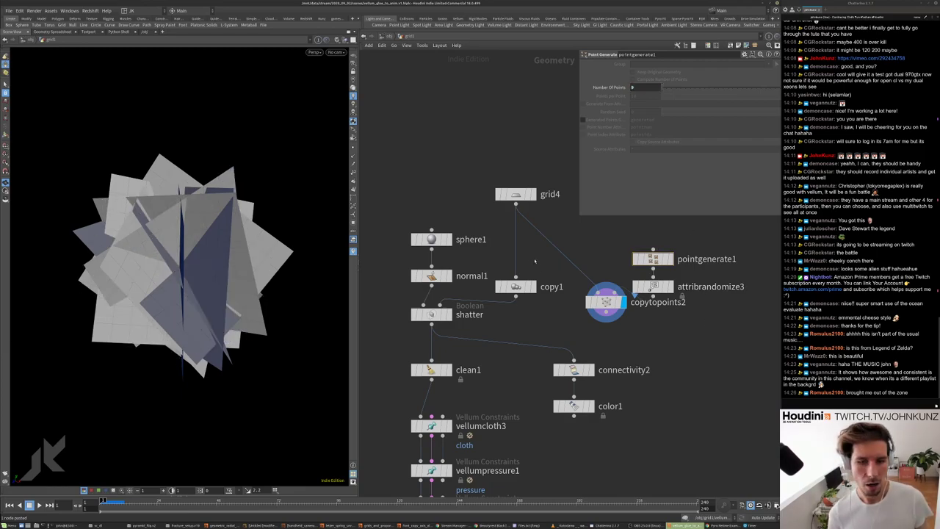
left_click(516, 287)
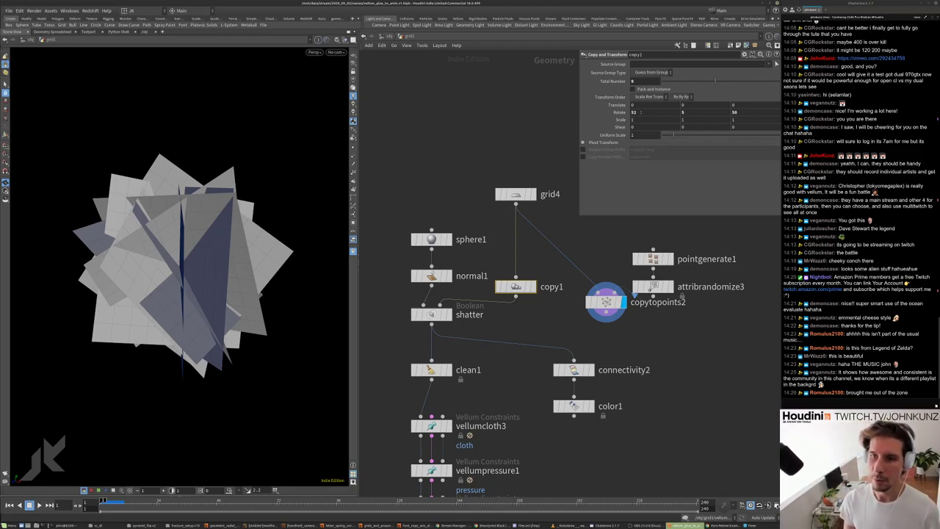
- Set attribrandomize3's Global Seed to 3.67 on its Options tab
left_click(653, 287)
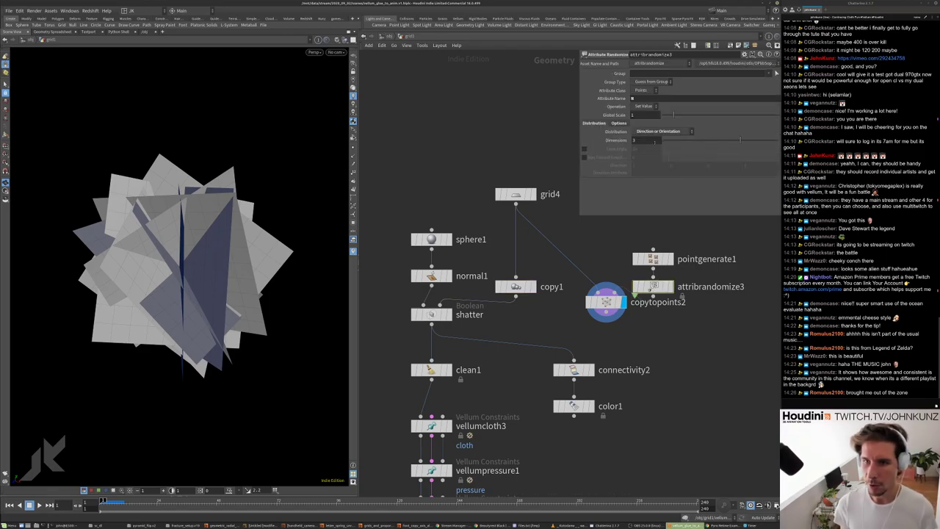
left_click(619, 123)
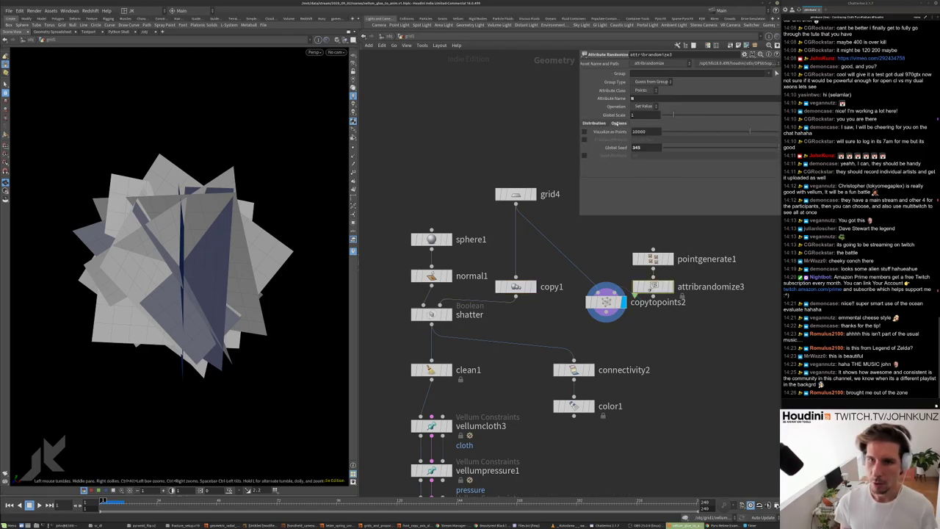
mouse_move(703, 147)
left_mouse_down()
mouse_move(715, 147)
mouse_move(705, 154)
left_mouse_up()
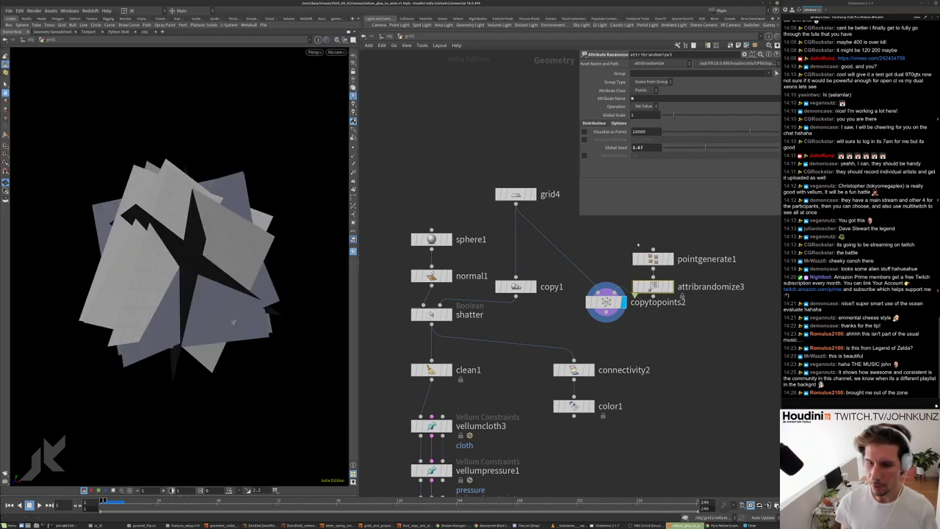
left_click_drag(677, 323, 593, 252)
- Compare copy1 and copytopoints2 geometry stats and display copytopoints2's plane cluster
left_click(517, 287)
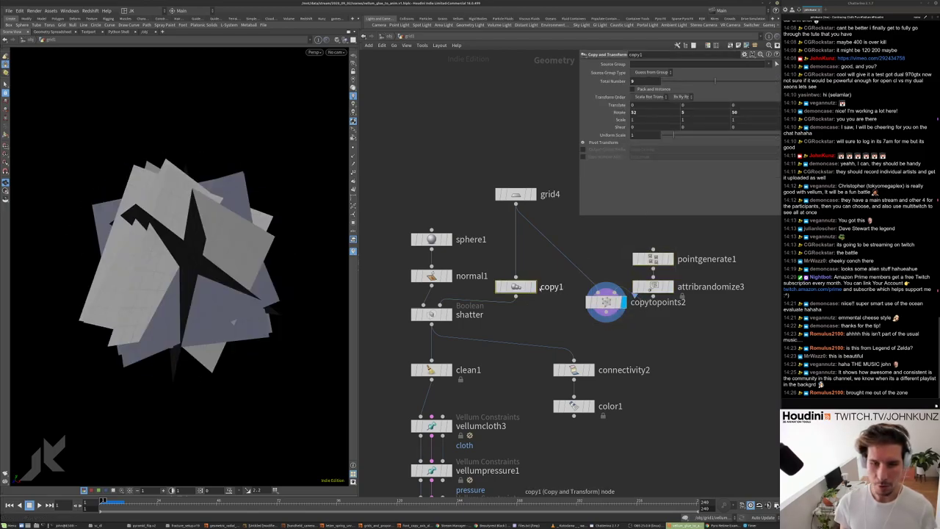
left_click(533, 287)
middle_click(516, 287)
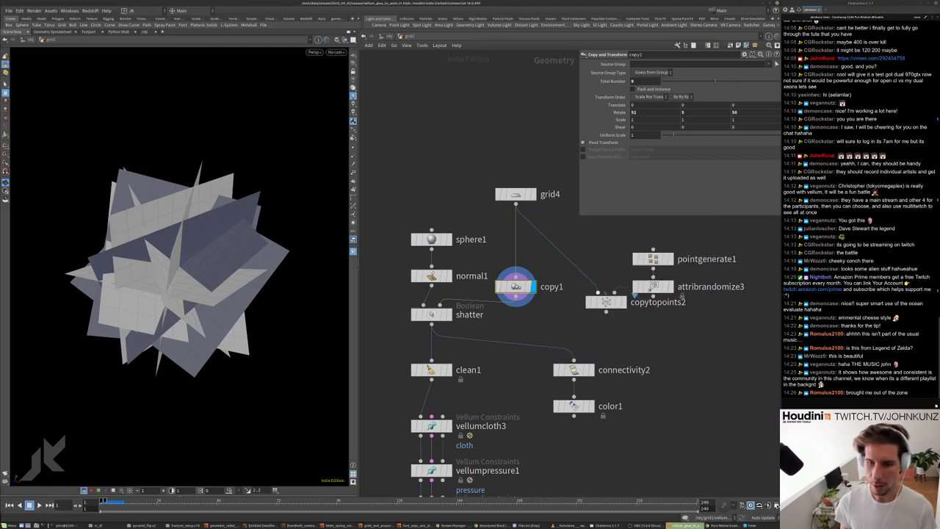
middle_click(607, 295)
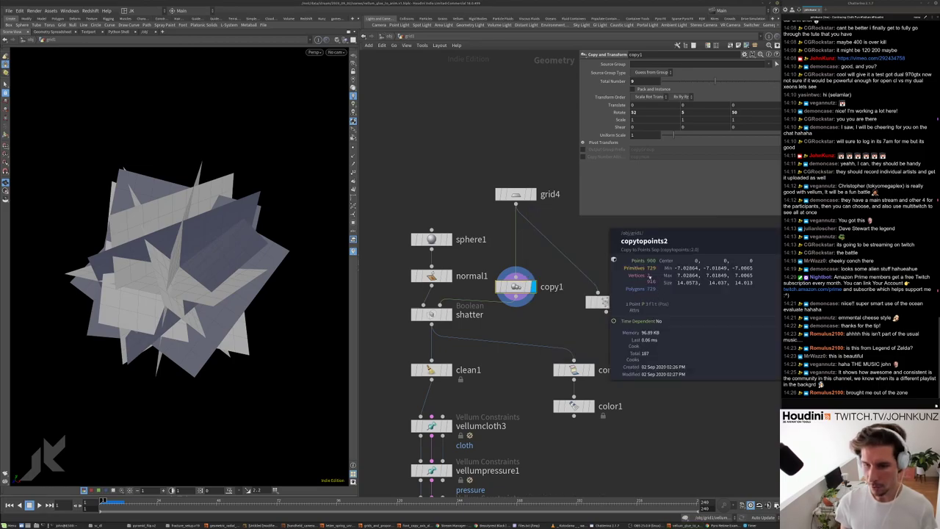
left_click(622, 302)
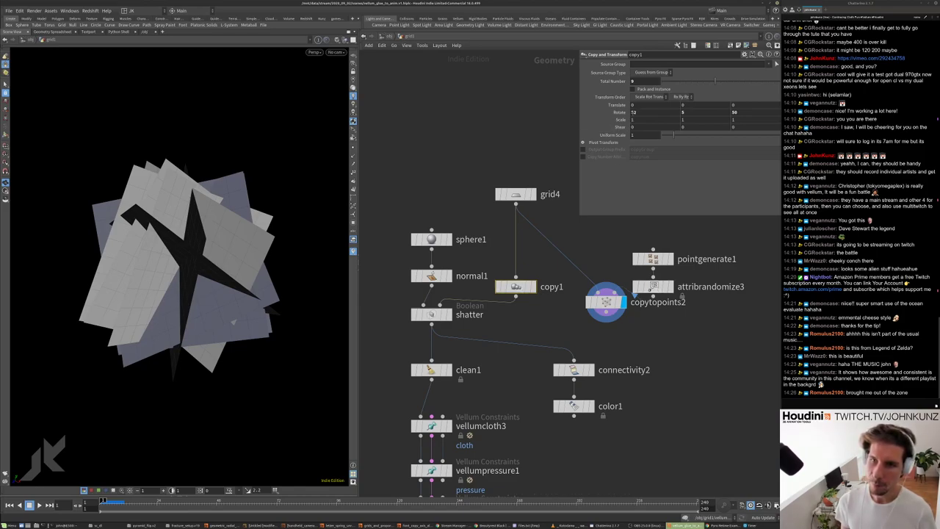
middle_click_drag(450, 313, 488, 294)
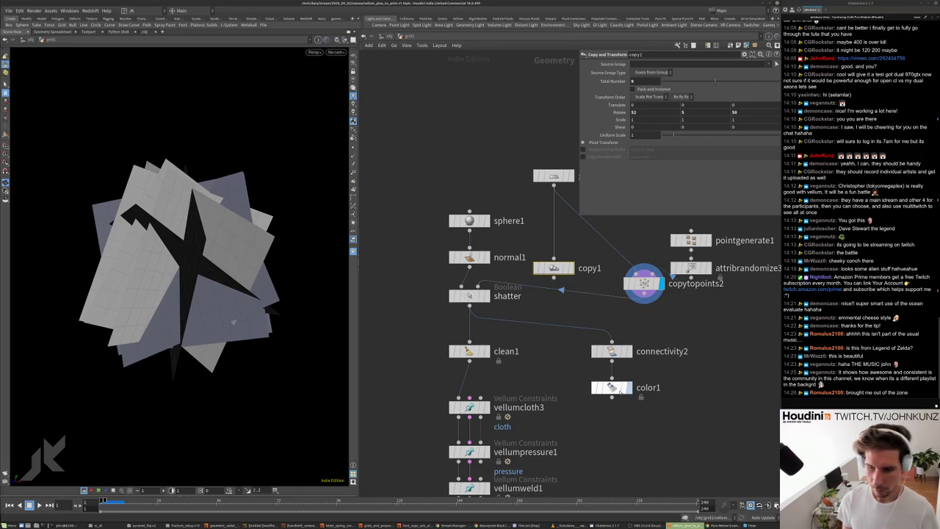
- Display and frame the coloured shattered sphere, then try a new randomizer global seed
left_click(626, 387)
key("h")
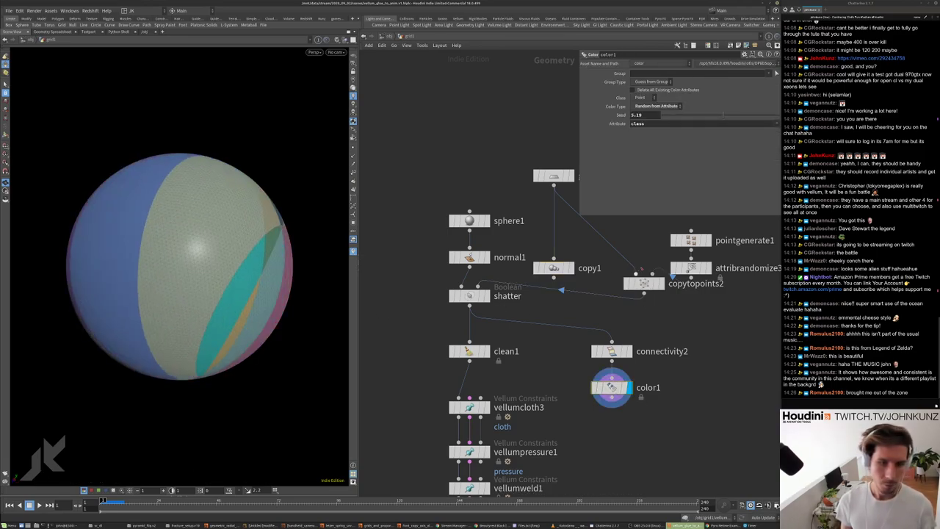
left_click(691, 268)
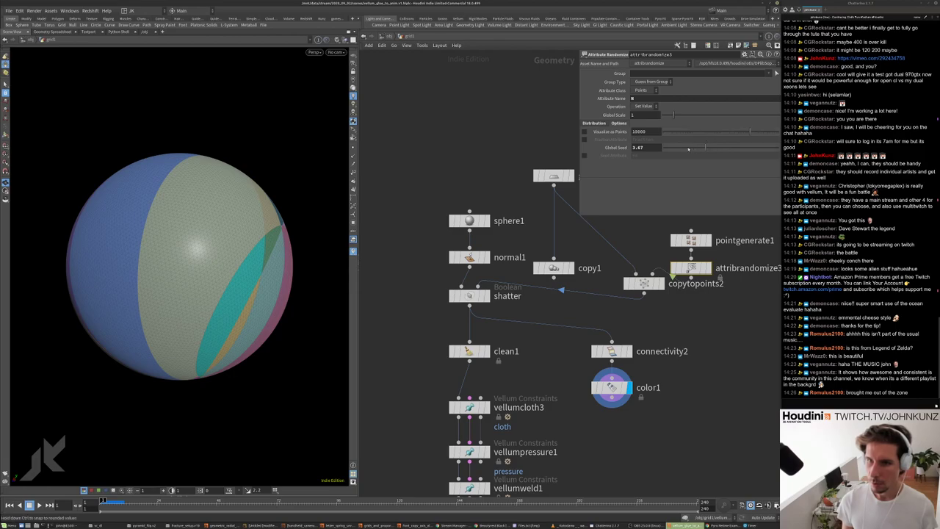
left_click_drag(689, 149, 665, 149)
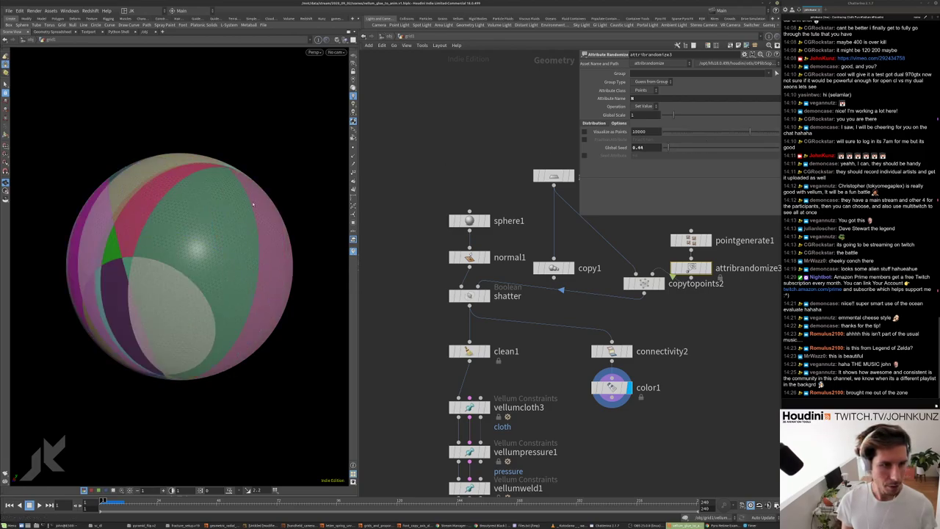
left_click_drag(252, 206, 169, 235)
scroll(88, 247, "down", 3)
left_click_drag(88, 247, 123, 281)
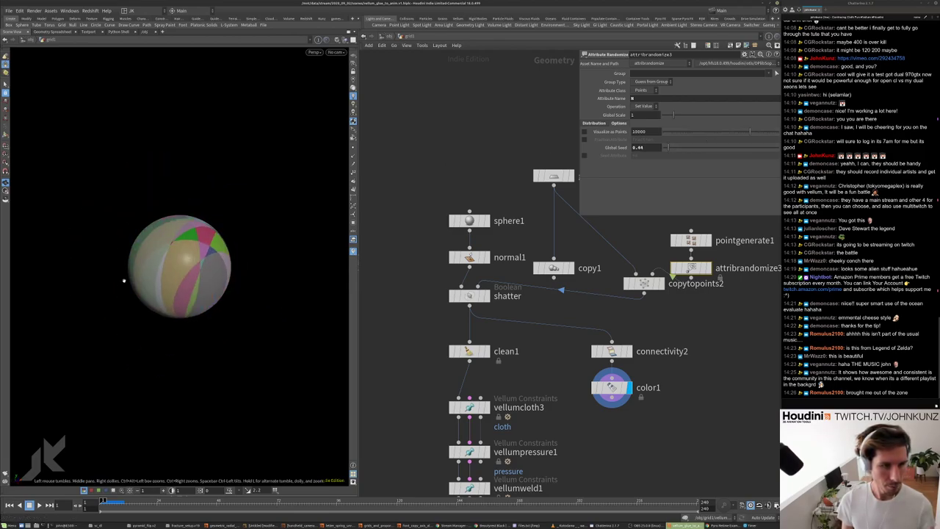
- Step the global seed up from 5.61 and orbit to inspect the re-coloured panels
left_click(727, 147)
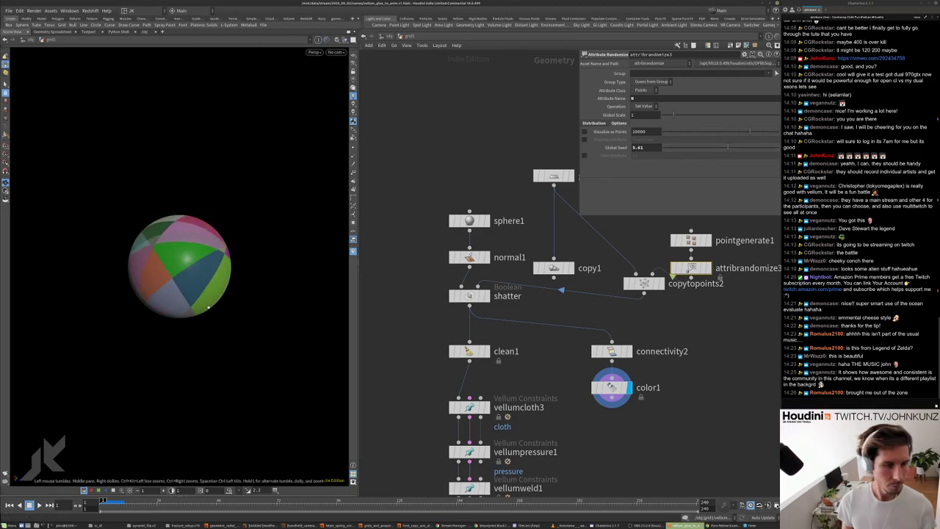
left_click_drag(208, 307, 278, 284)
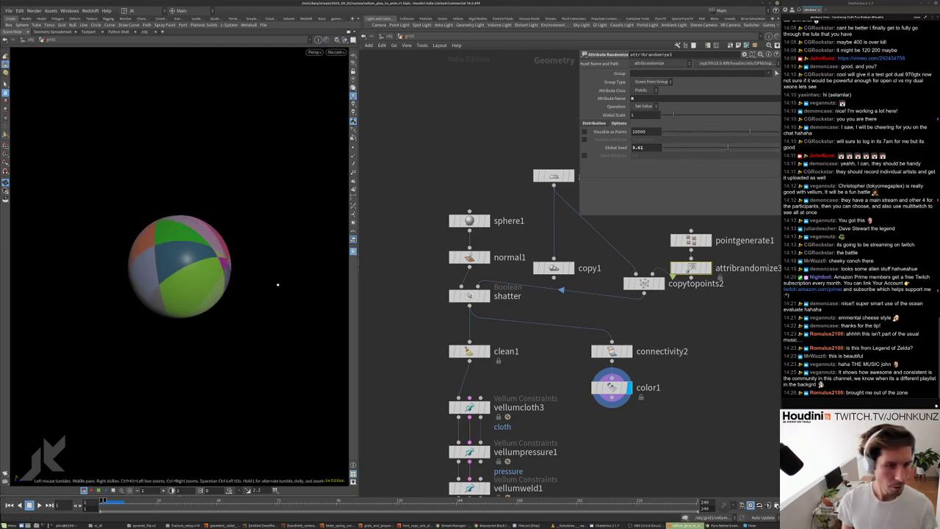
left_click(742, 147)
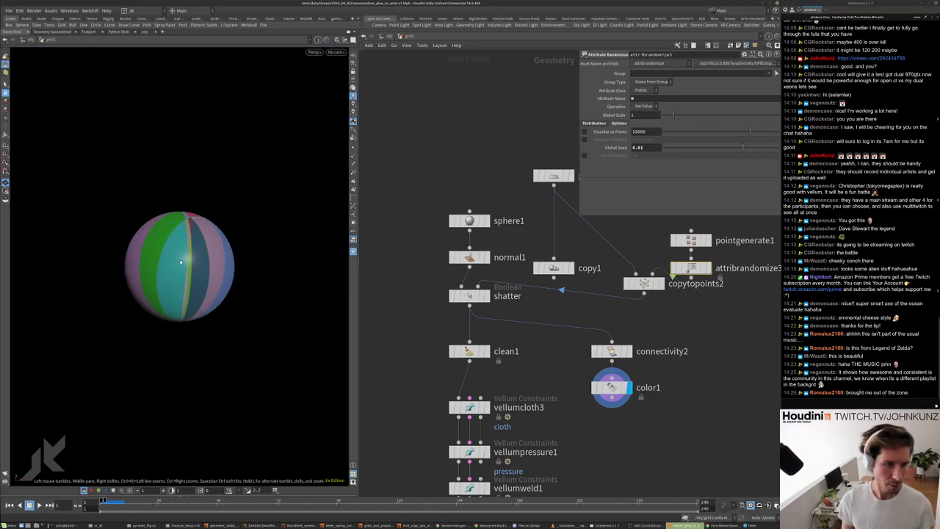
left_click_drag(181, 261, 169, 317)
left_click_drag(146, 248, 181, 316)
left_click_drag(175, 280, 180, 301)
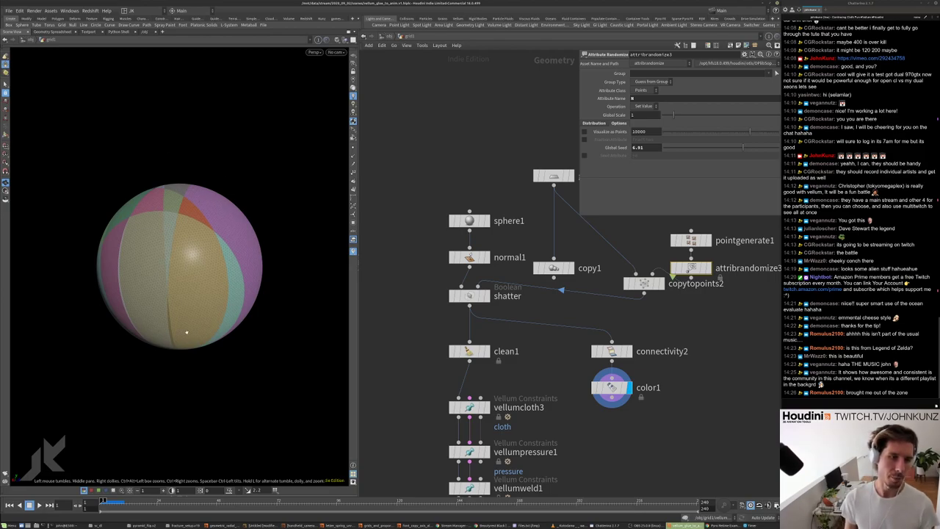
scroll(563, 358, "down", 6)
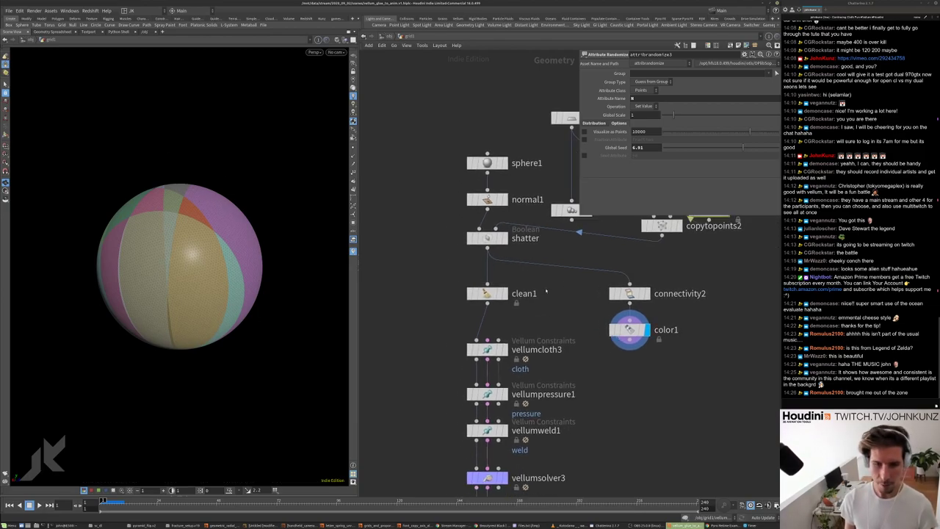
- Display vellumsolver3 then vellumpostprocess1, watch the panels tear, and rewind to frame 1
scroll(540, 390, "up", 5)
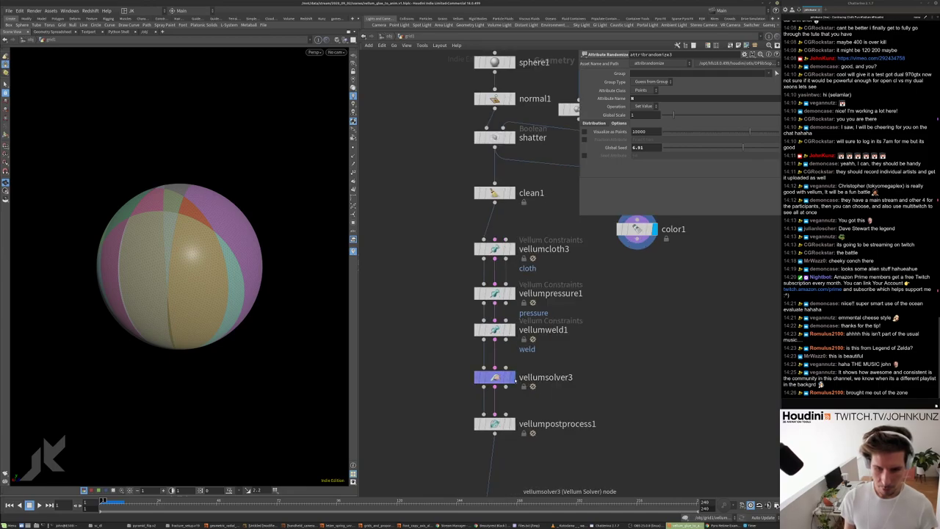
left_click(504, 380)
middle_click_drag(511, 424, 541, 328)
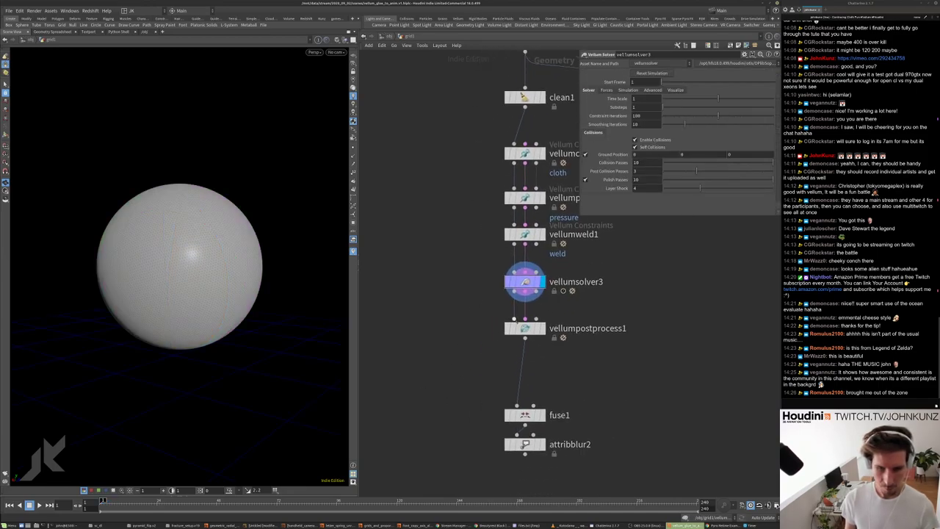
left_click(544, 329)
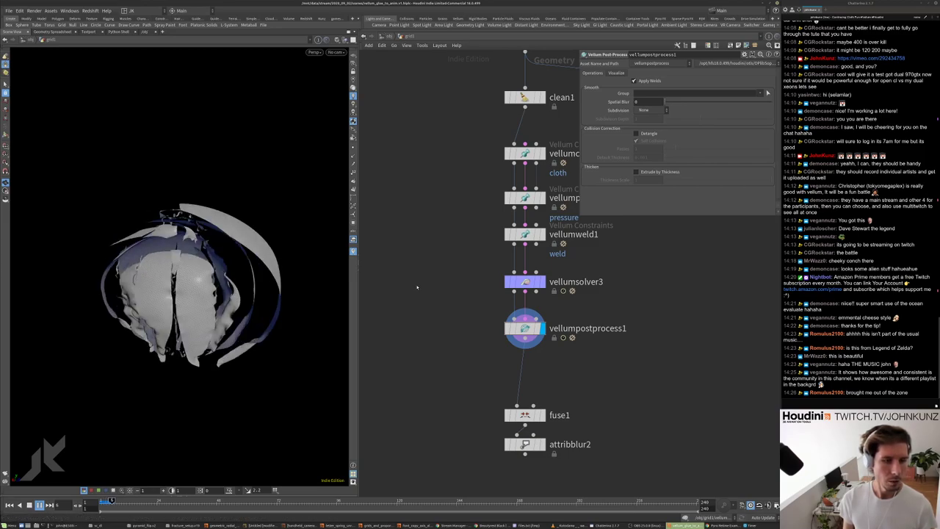
key("ctrl+Up")
- Set vellumpressure1's Rest Length Scale to 5, play the sim, then display attribblur2
left_click(525, 198)
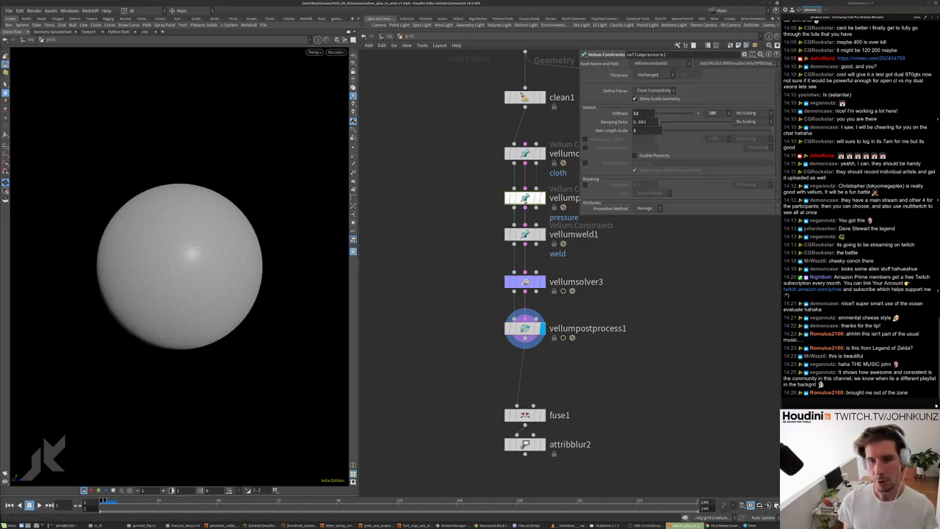
left_click(647, 130)
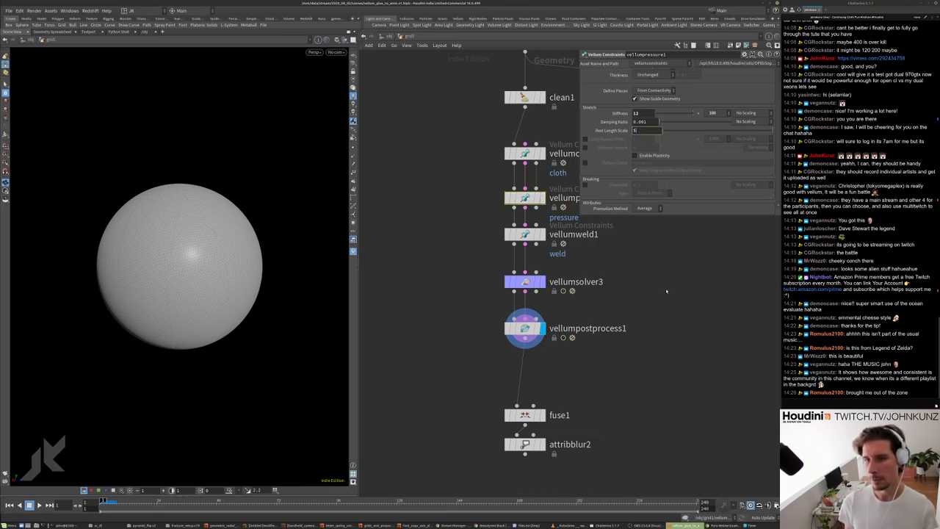
key("Return")
key("Up")
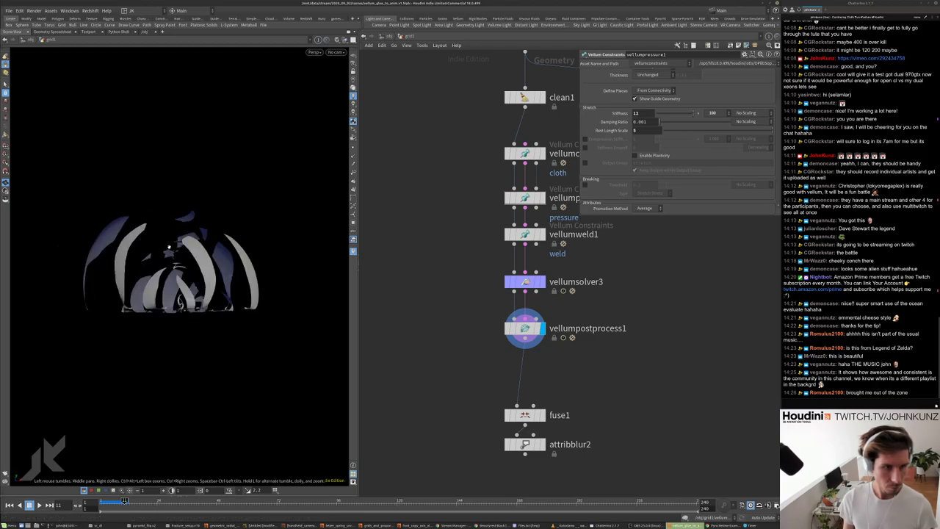
scroll(523, 415, "up", 2)
left_click(544, 450)
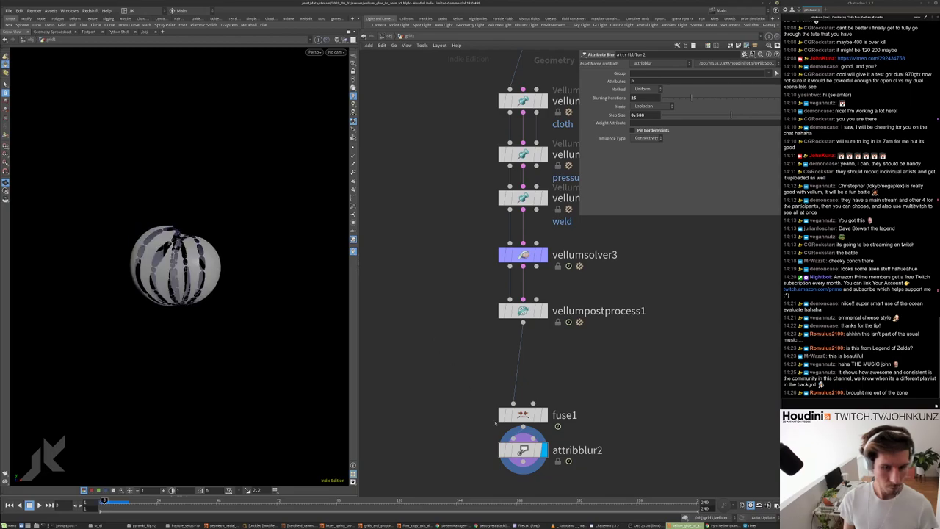
- Lower attribblur2's step size, set fuse1's Snap Distance to 0.007, and use Smooth Shaded view
left_click_drag(691, 116, 665, 107)
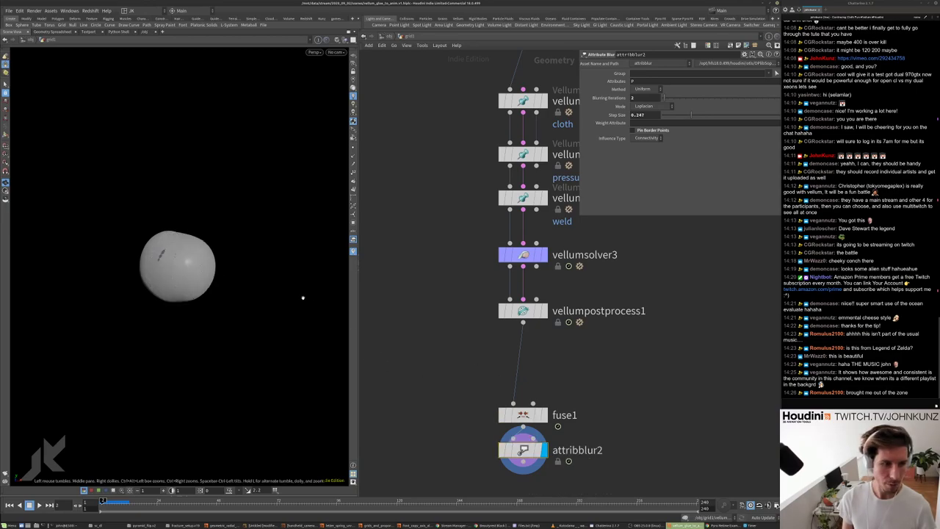
left_click(523, 415)
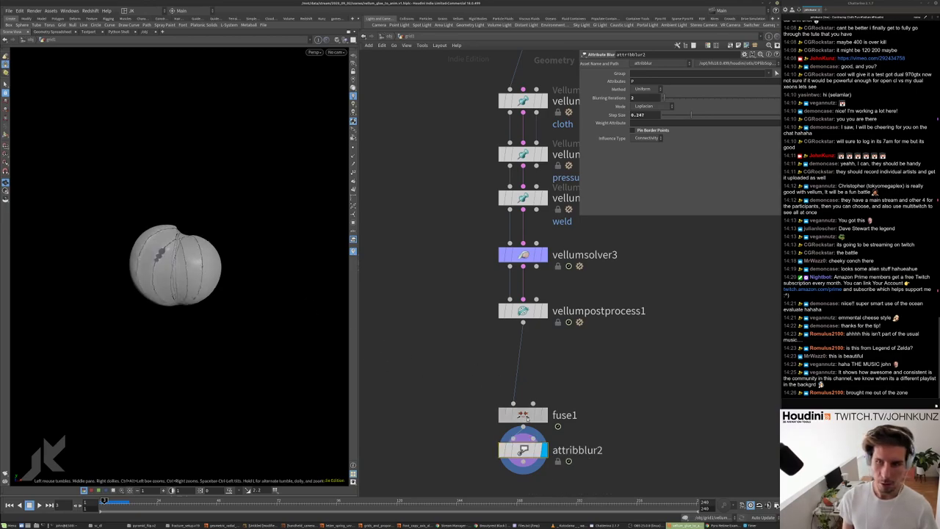
type("0.007")
key("Return")
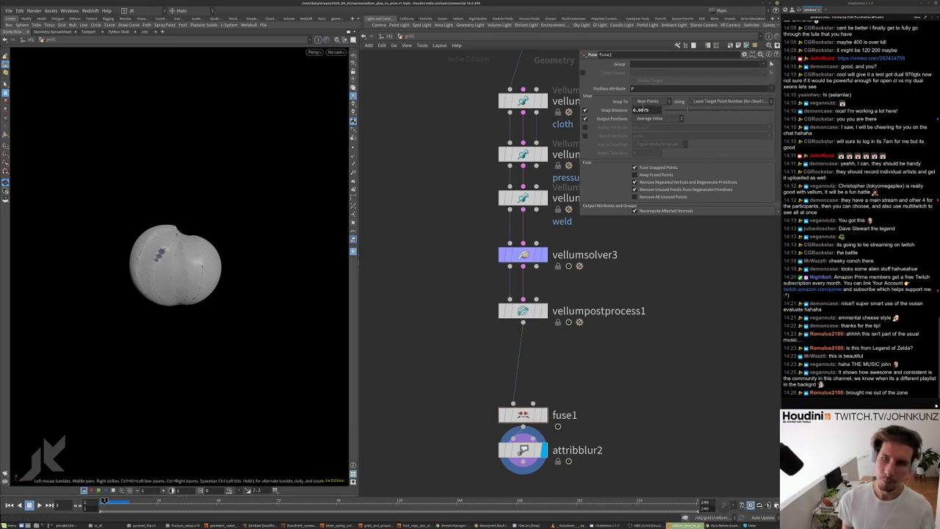
scroll(176, 265, "up", 5)
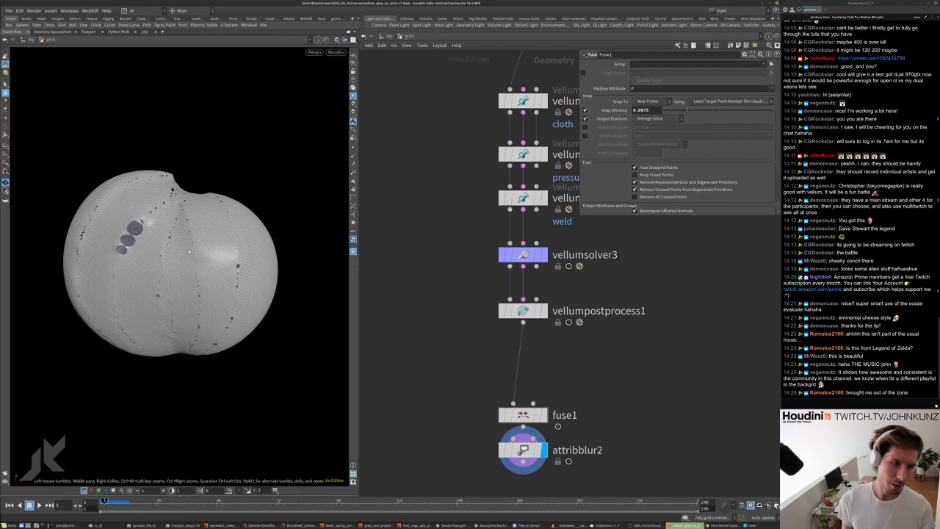
left_click(336, 40)
left_click(360, 103)
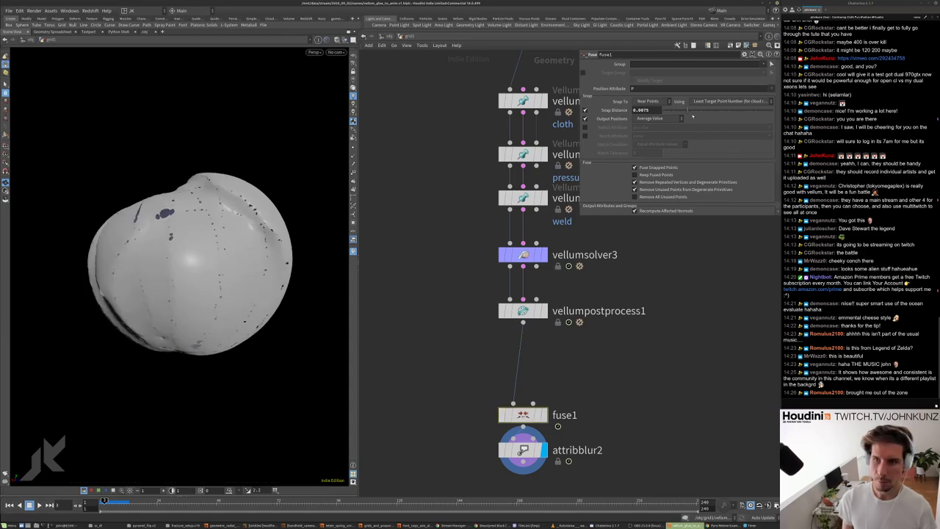
- Nudge snap distance to about 0.01, settle attribblur2 at 8 iterations and 0.050 step size, then rewind
left_click_drag(693, 116, 710, 116)
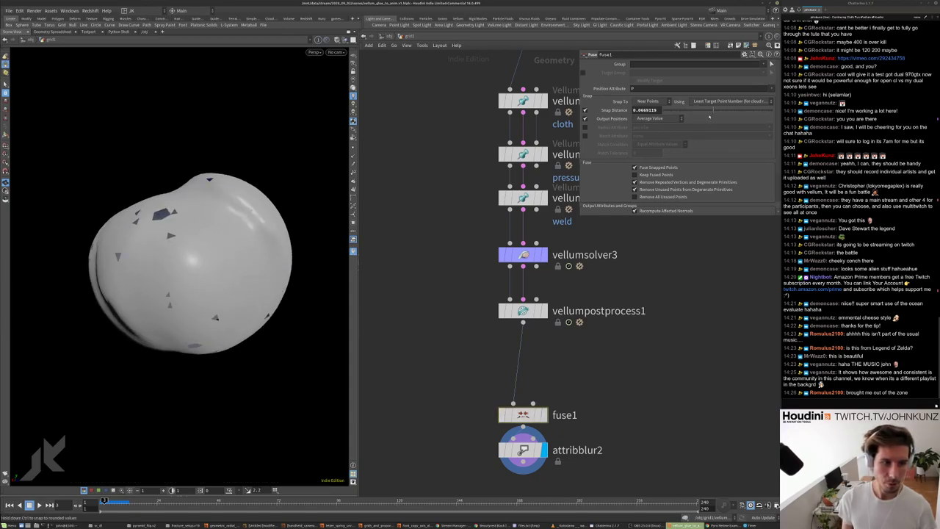
left_click_drag(709, 116, 689, 112)
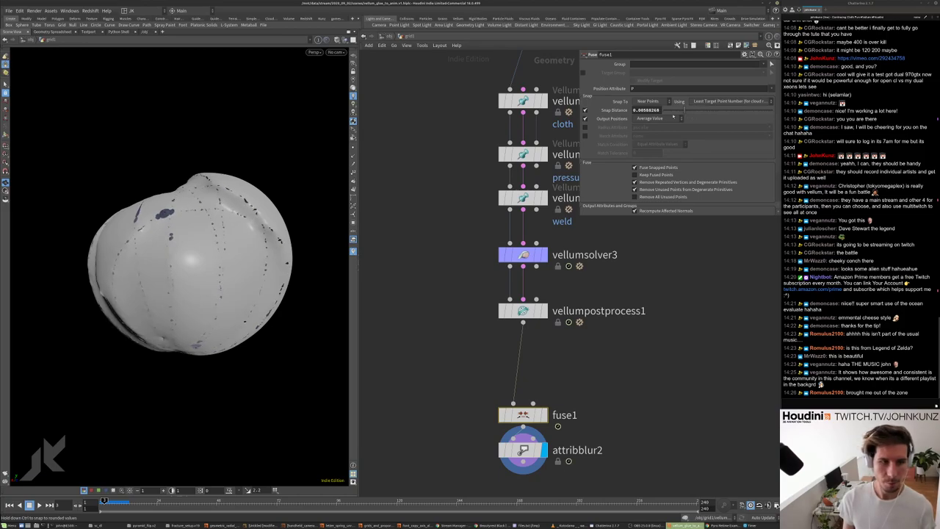
left_click(524, 450)
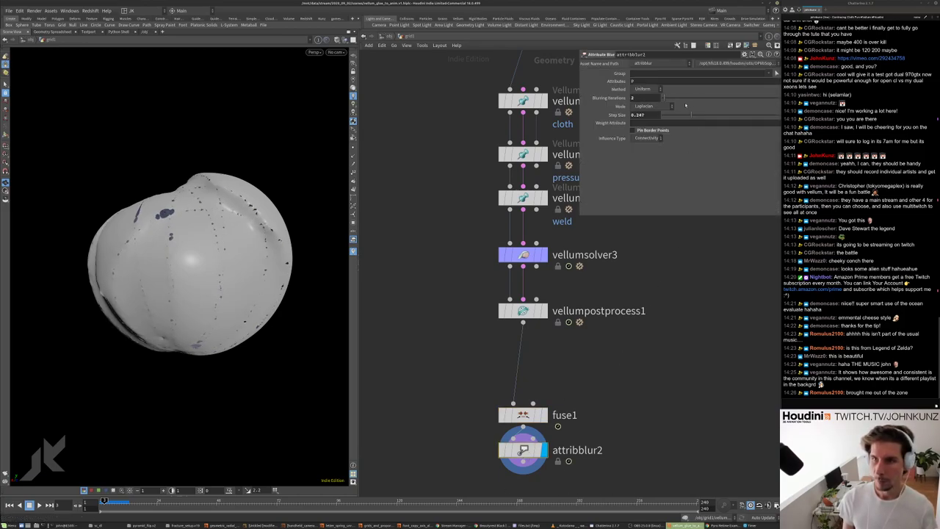
left_click_drag(665, 97, 700, 98)
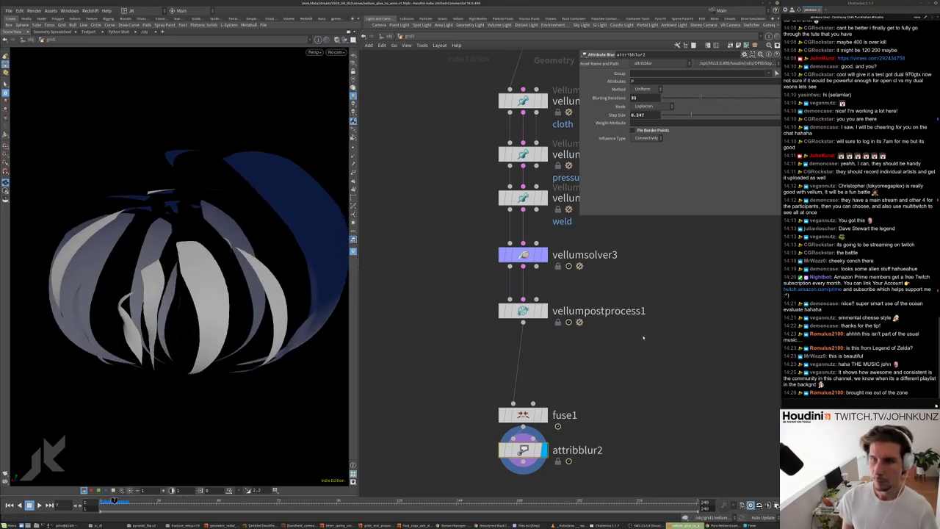
left_click_drag(692, 114, 669, 116)
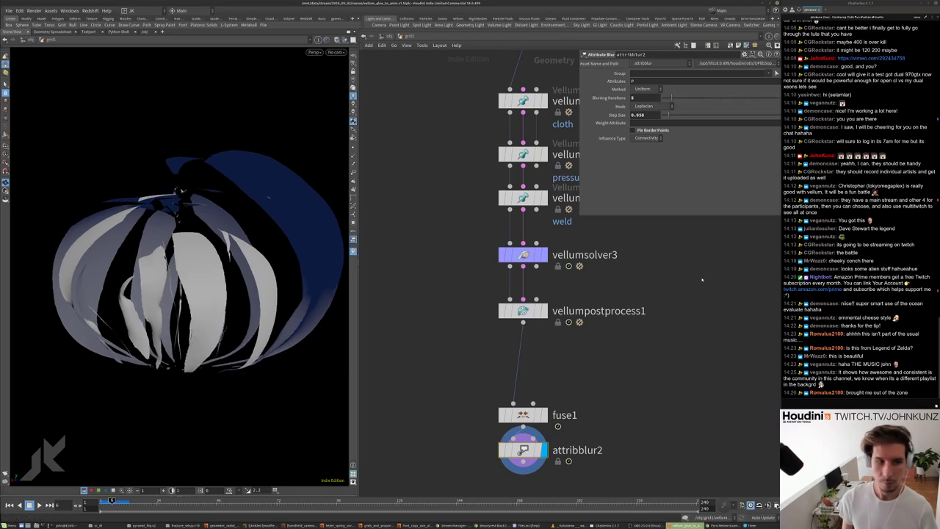
left_click(670, 97)
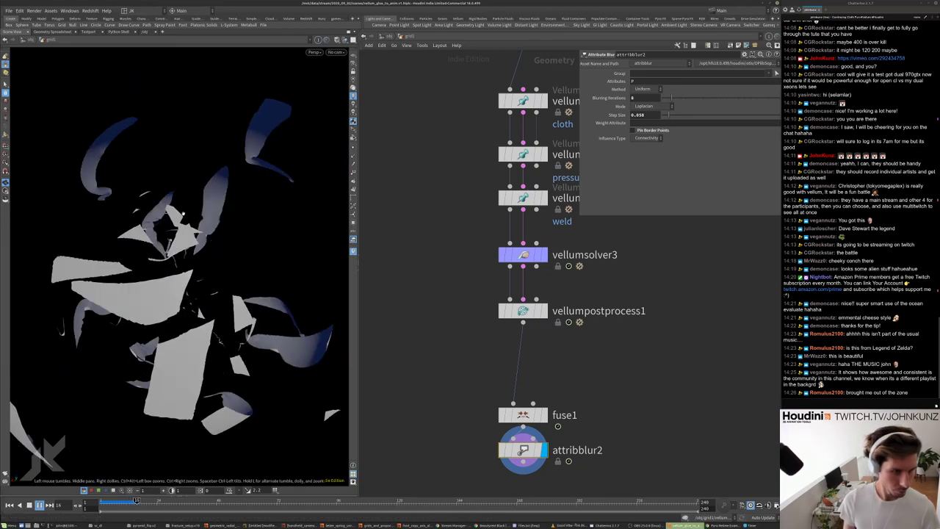
key("ctrl+Up")
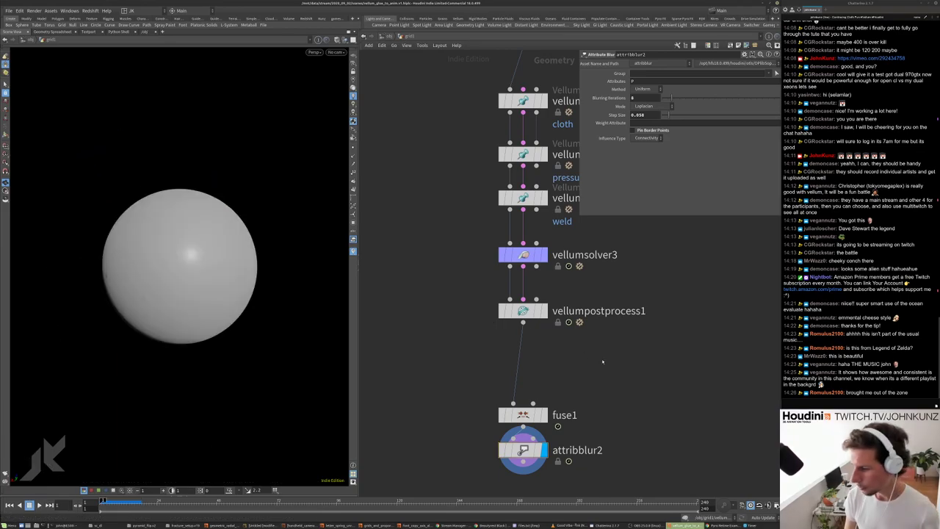
- Add a Box node beside sphere1 and set its display flag
scroll(442, 351, "down", 4)
scroll(442, 351, "up", 2)
scroll(488, 264, "down", 4)
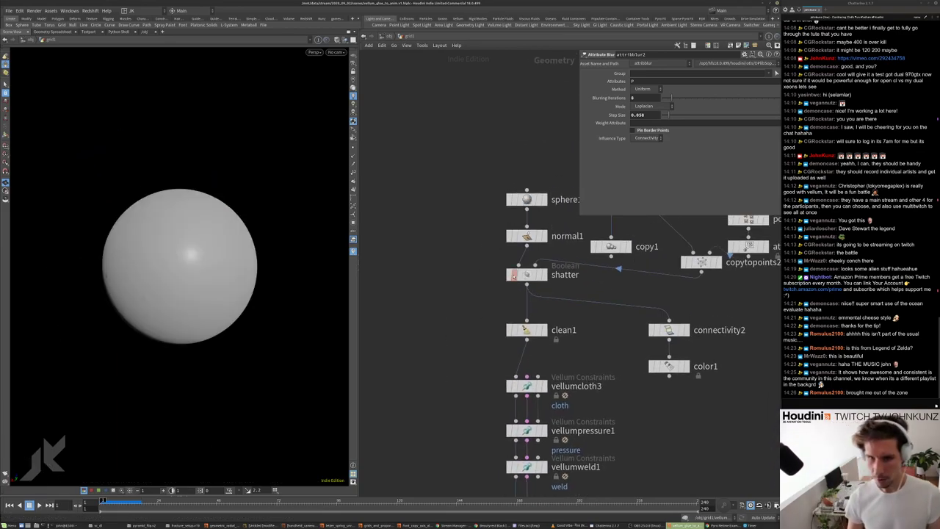
scroll(488, 264, "up", 2)
key("Tab")
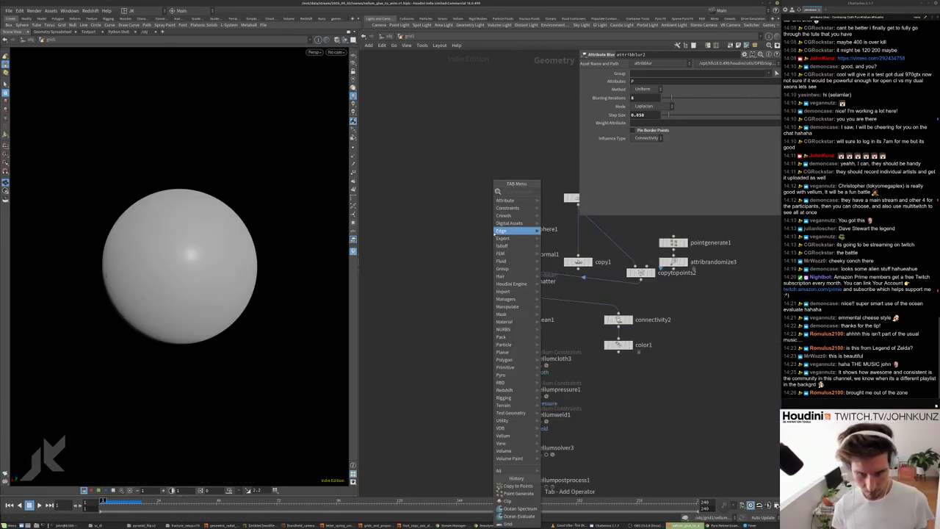
type("bo")
left_click(559, 206)
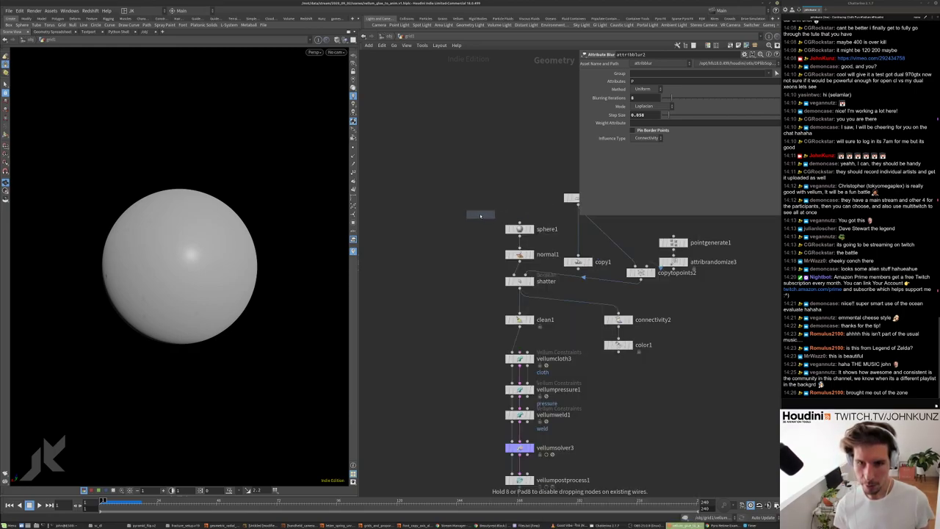
left_click(463, 221)
left_click(474, 221)
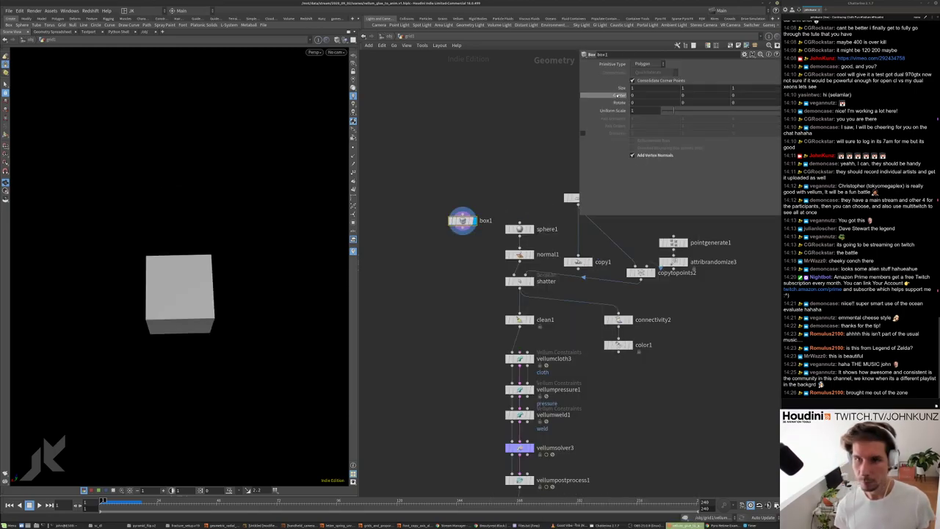
- Make the box a Polygon Mesh and frame it in the viewport
left_click(646, 65)
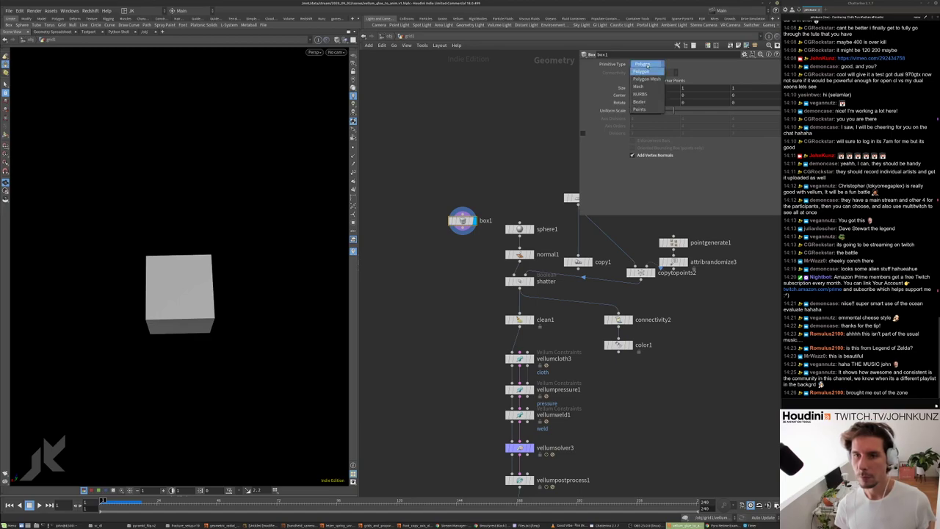
left_click(646, 80)
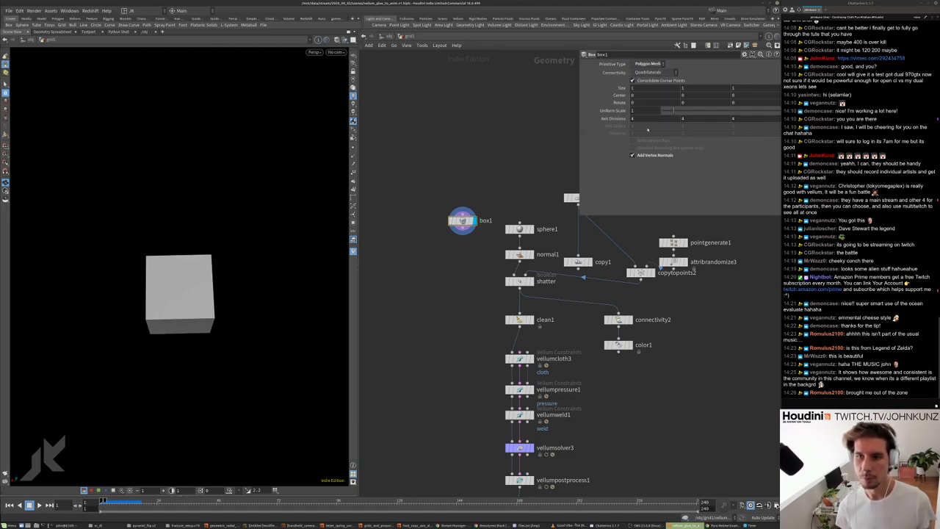
left_click(337, 41)
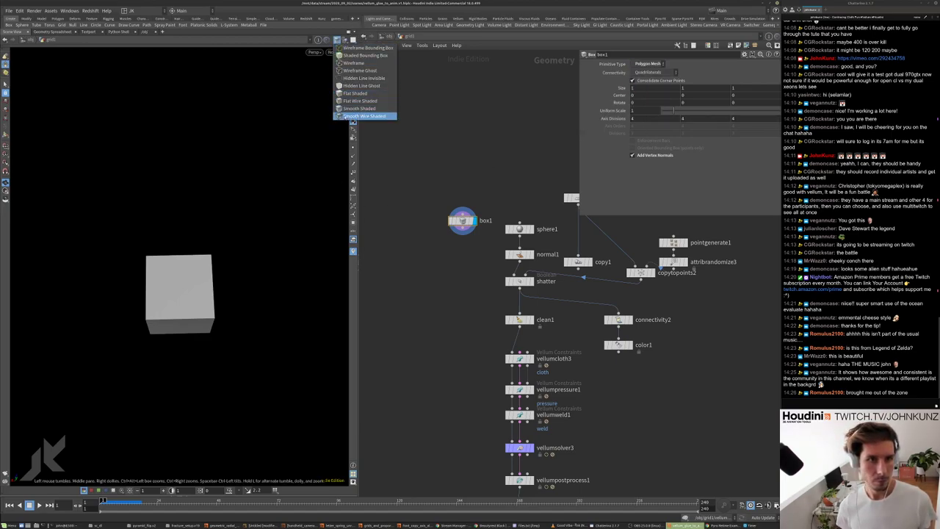
left_click(365, 110)
- Set the box's Axis Divisions to 24, 24, 24
left_click(647, 117)
type("24")
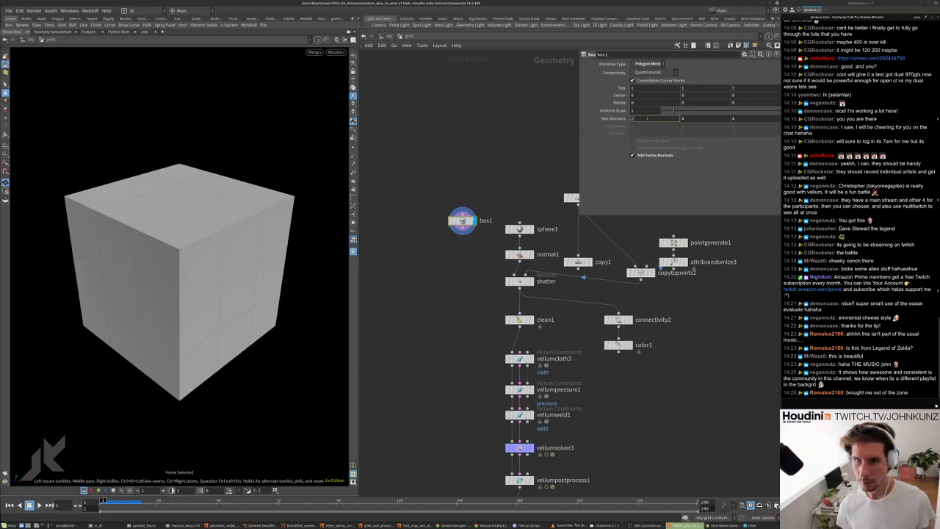
key("Tab")
type("24")
key("Tab")
type("24")
key("Return")
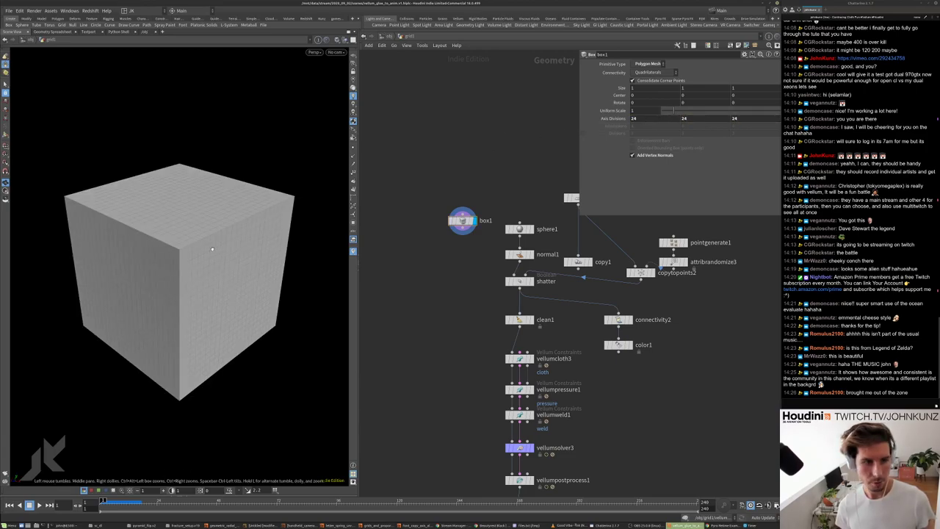
middle_click_drag(453, 204, 454, 172)
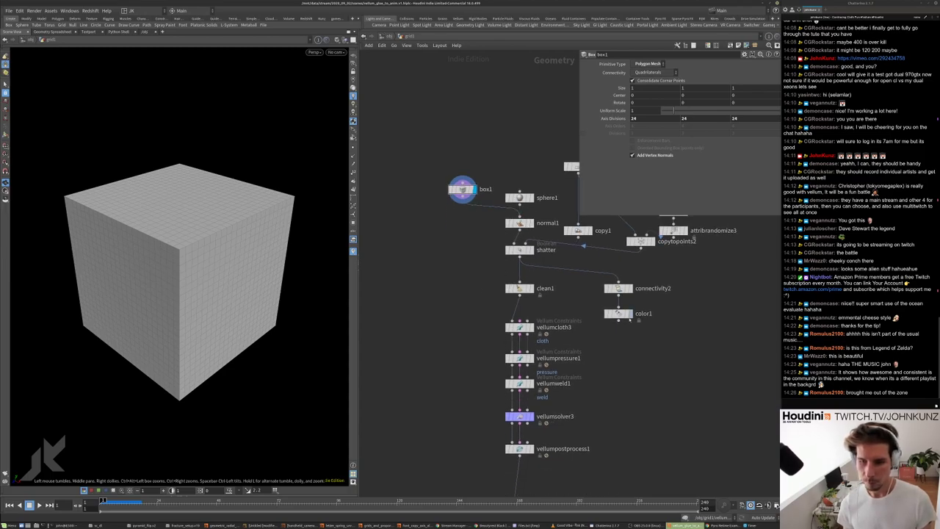
- Display vellumpostprocess1, play the simulation briefly, then return to the first frame
left_click(618, 314)
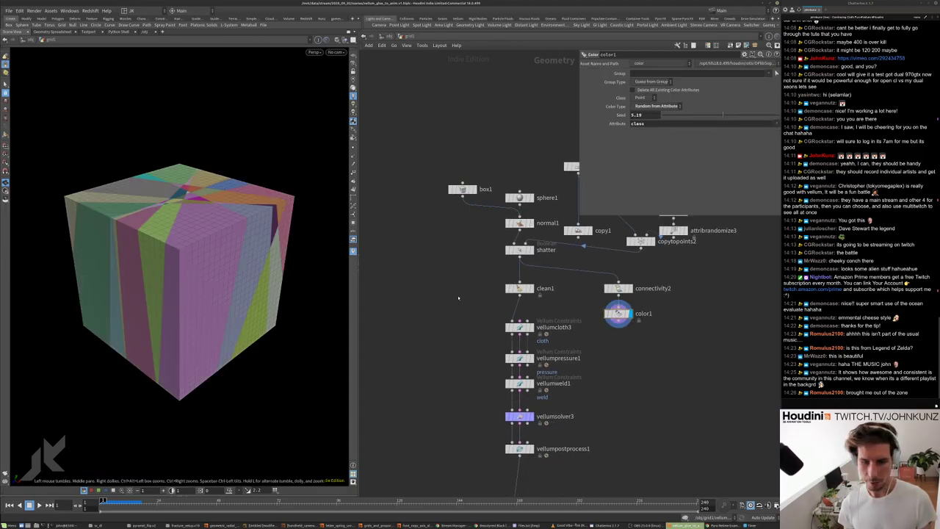
middle_click_drag(524, 449, 513, 375)
left_click(519, 376)
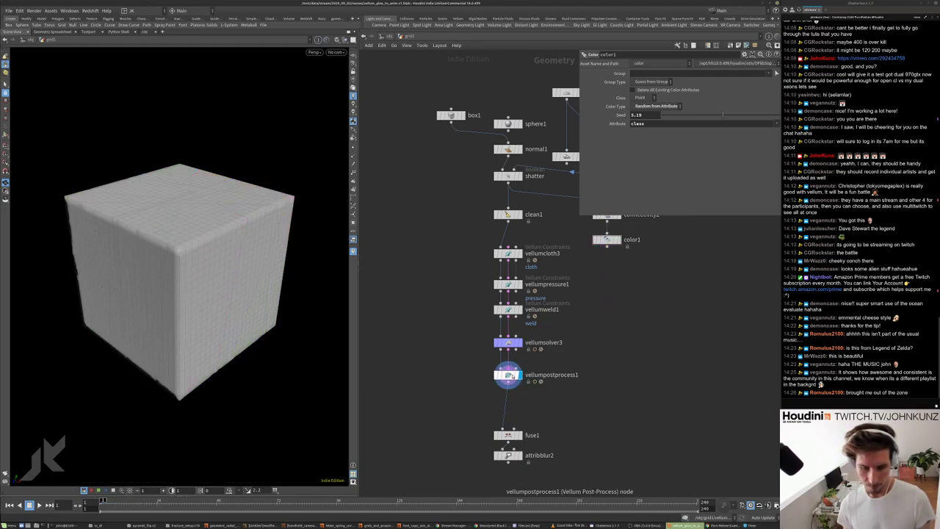
left_click(508, 376)
key("Up")
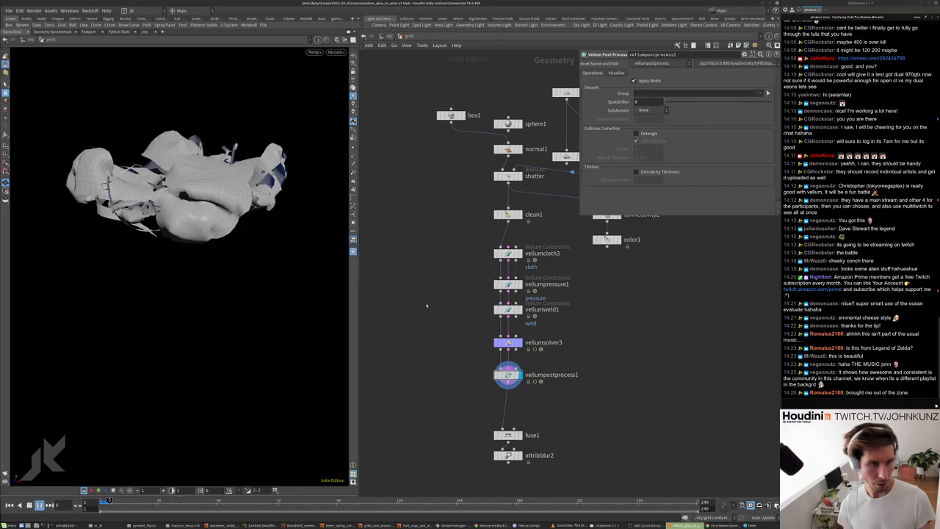
key("ctrl+Up")
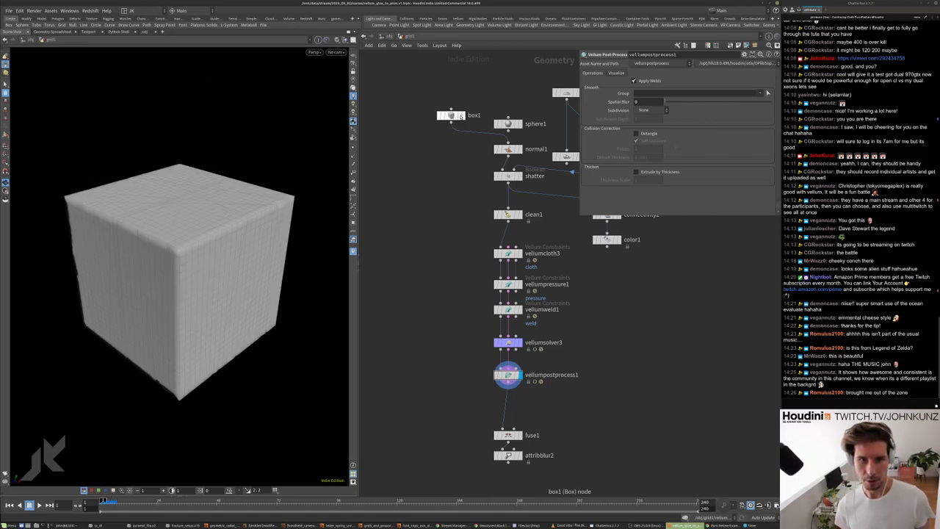
- Display the Vellum solver output and raise box1's Center Y to 1
left_click(514, 342)
left_click_drag(302, 324, 301, 298)
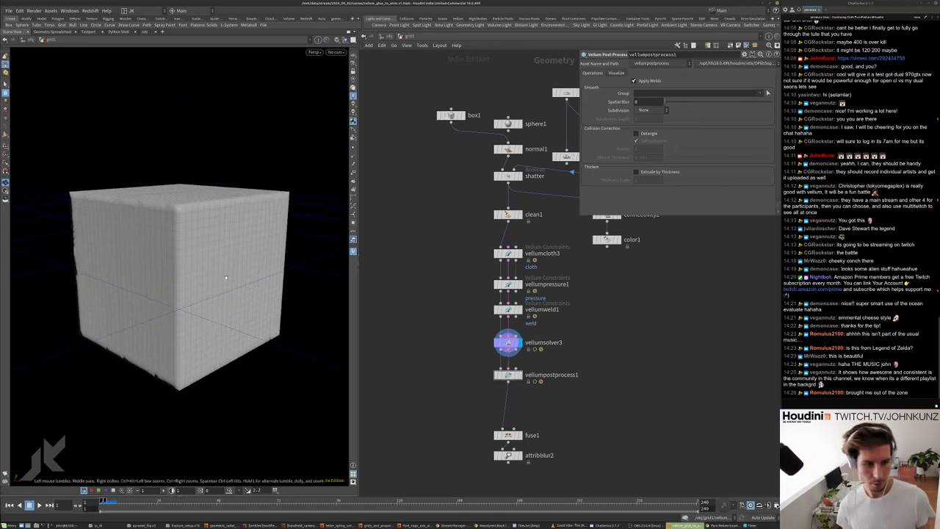
left_click(451, 115)
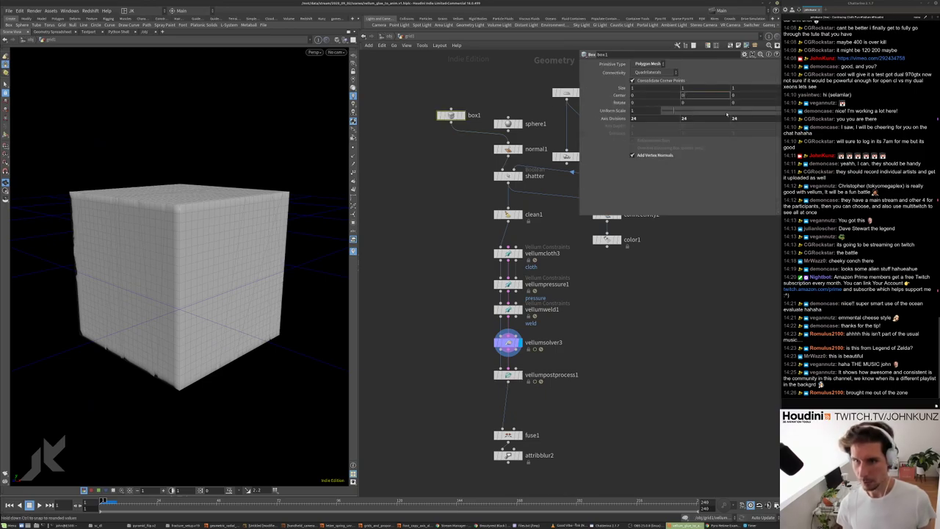
left_click(683, 96)
type("1")
key("Return")
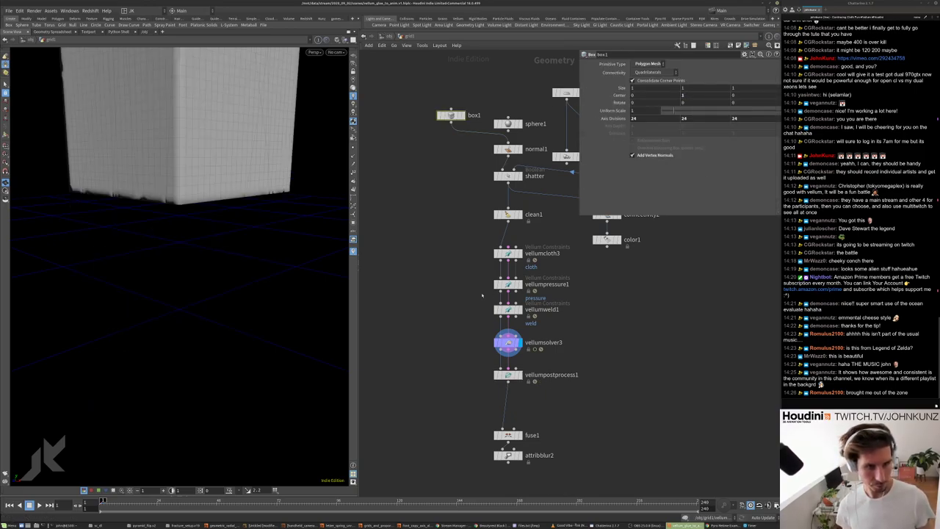
- Play the cloth simulation and switch the viewport to Smooth Shaded to watch it inflate
left_click_drag(335, 243, 260, 258)
key("Up")
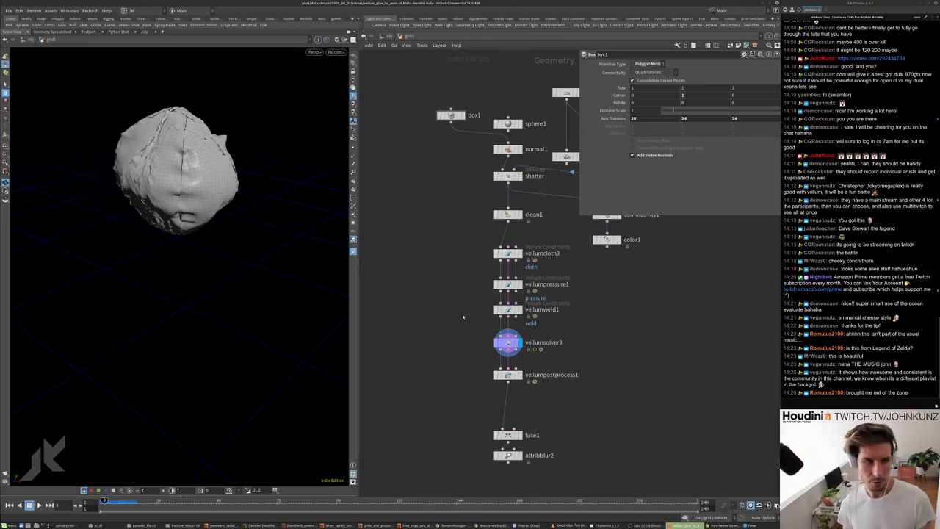
scroll(485, 334, "up", 2)
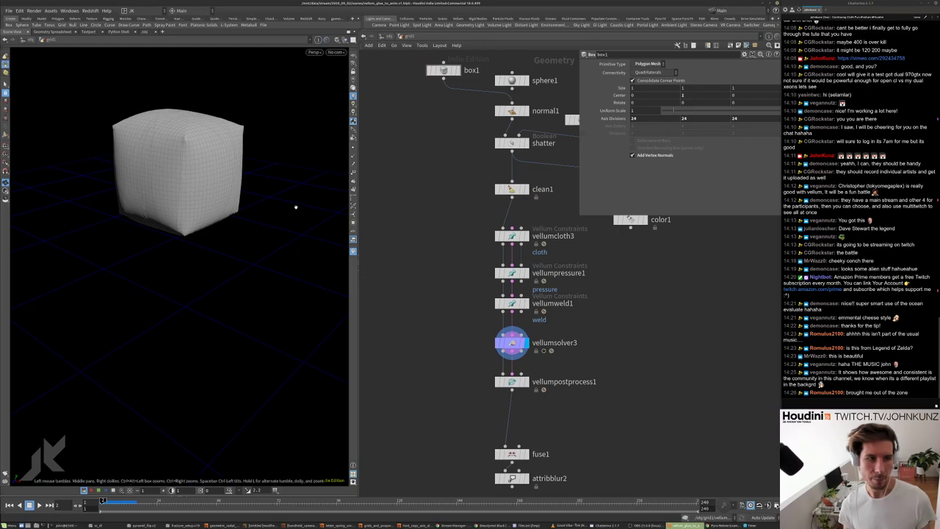
left_click_drag(293, 203, 242, 205)
scroll(241, 205, "up", 3)
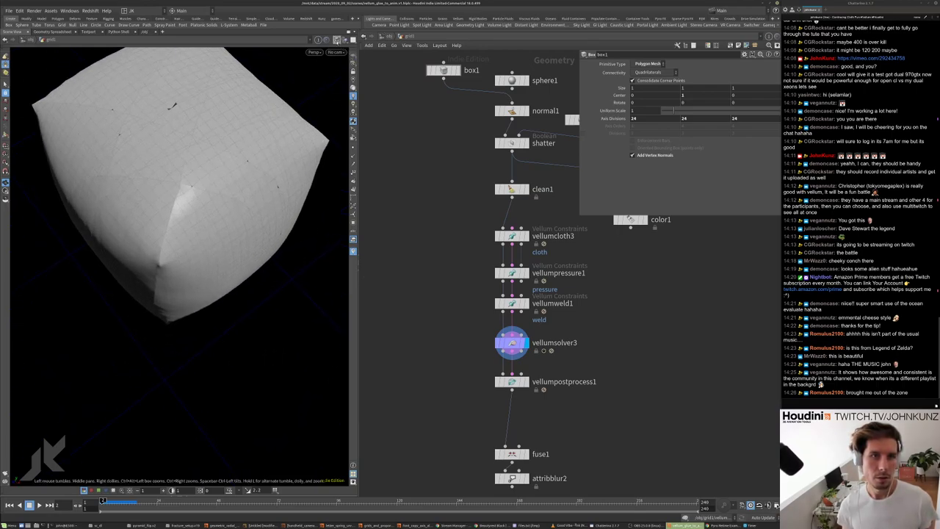
left_click(336, 40)
left_click(360, 108)
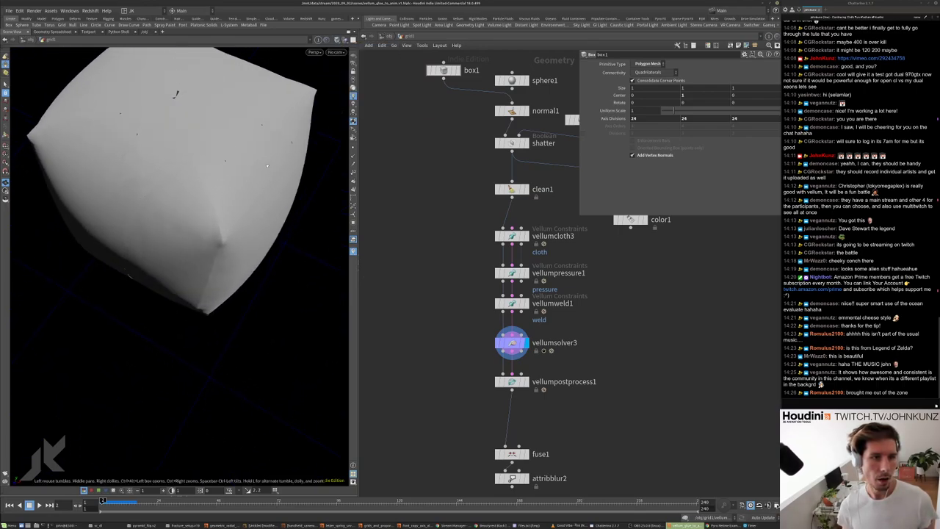
scroll(206, 180, "up", 2)
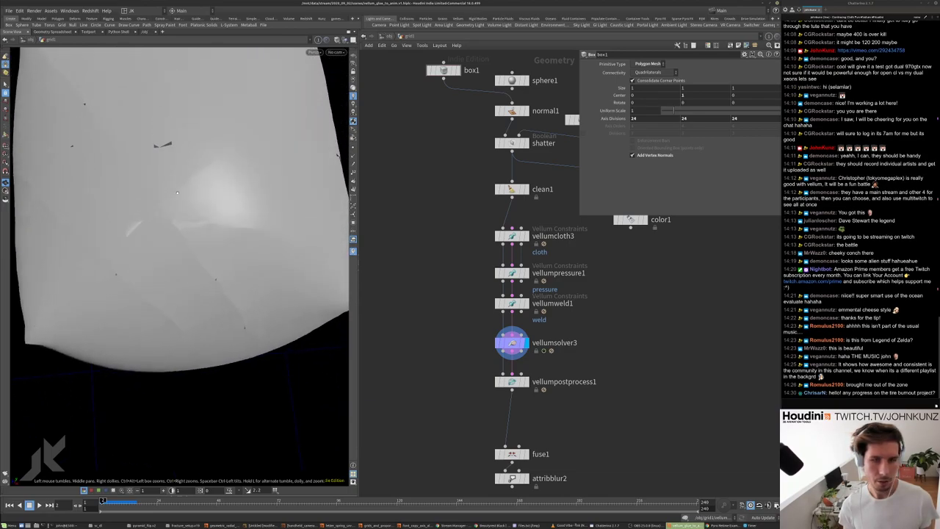
left_click_drag(179, 197, 224, 286)
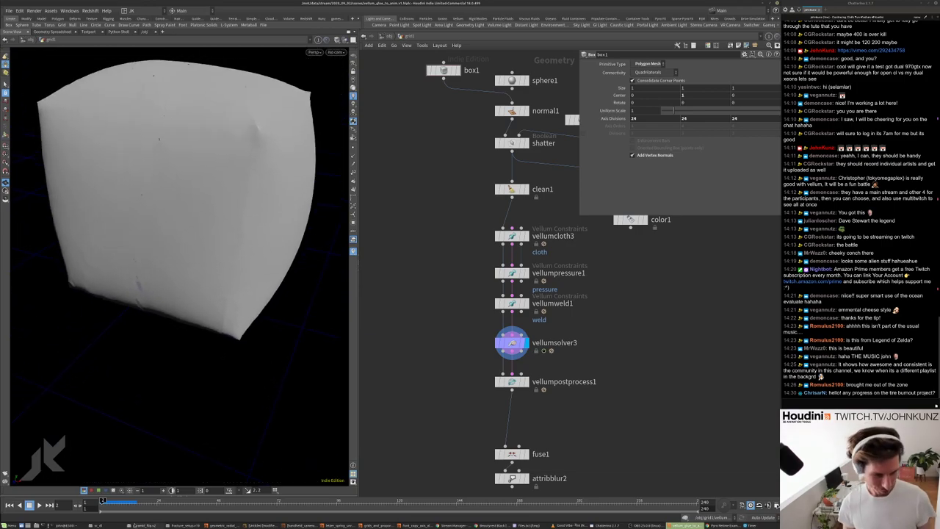
- Play the vehicle_setup mp4 from the Desktop folder in the file manager
left_click(106, 525)
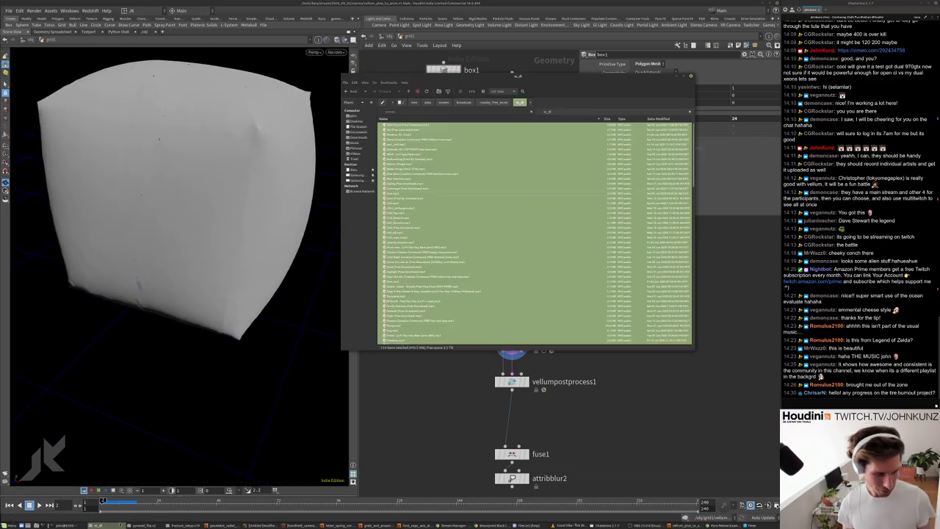
left_click(356, 122)
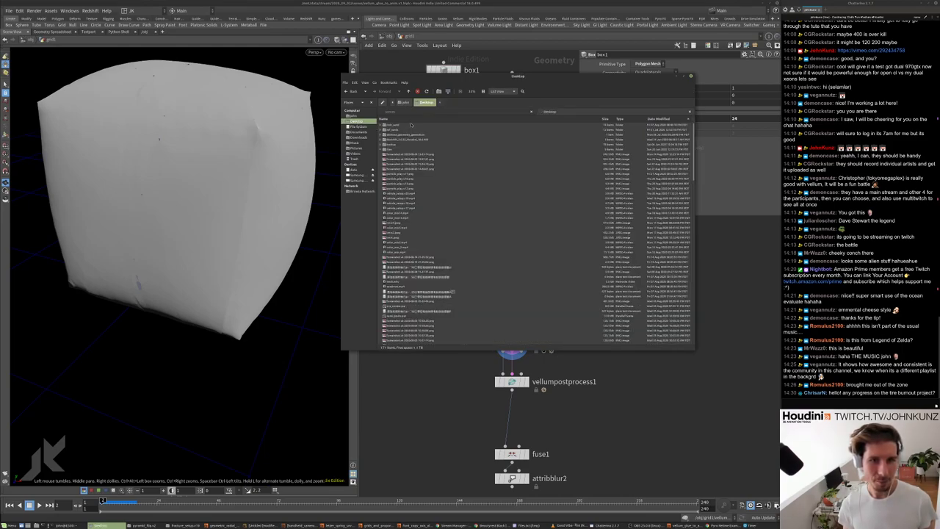
double_click(413, 195)
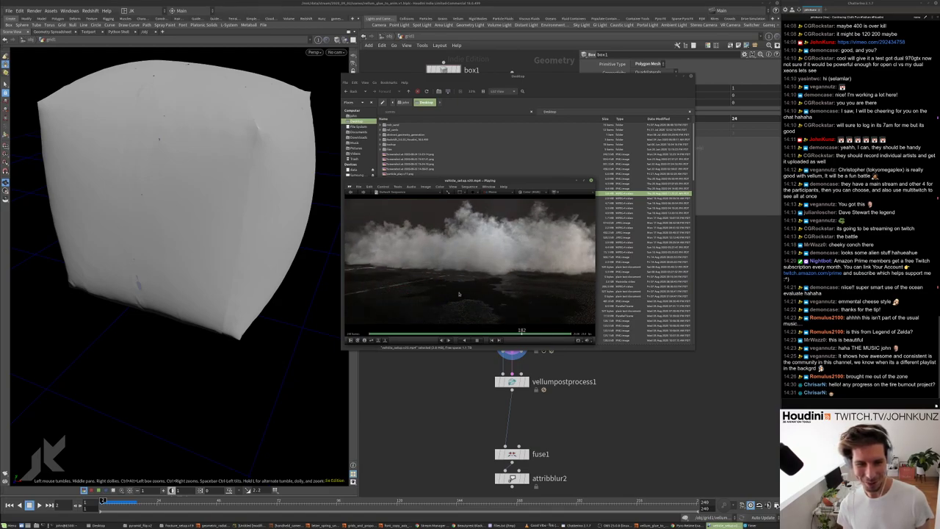
- Play, pause and scrub the car-in-smoke clip, then close it and frame the Houdini network
key("space")
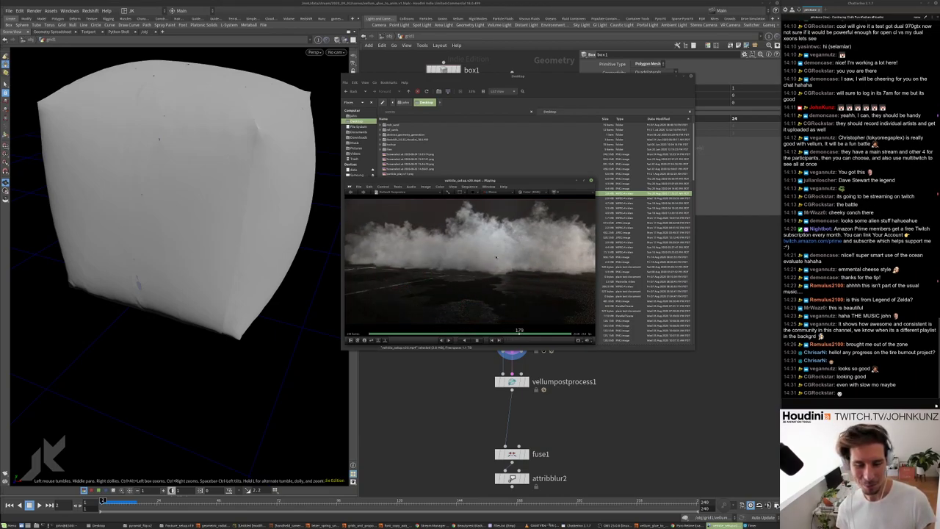
key("Left")
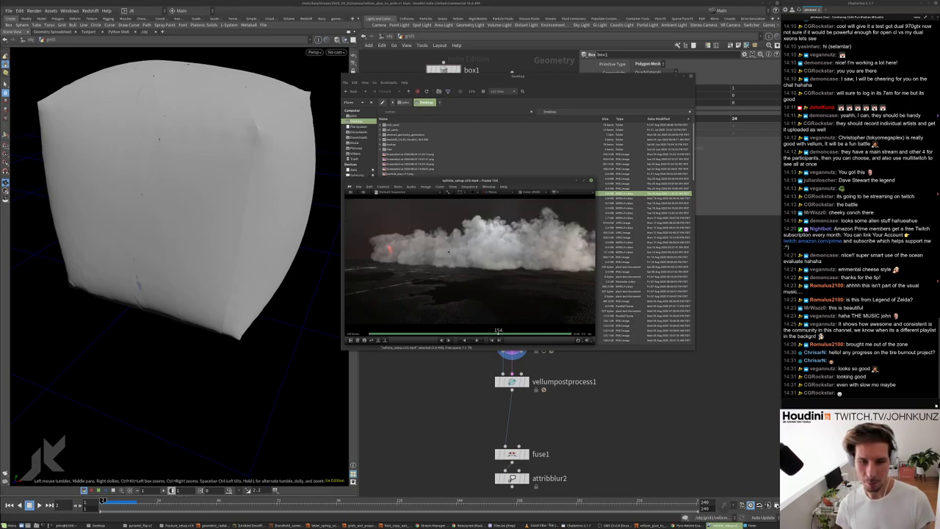
left_click_drag(445, 258, 347, 276)
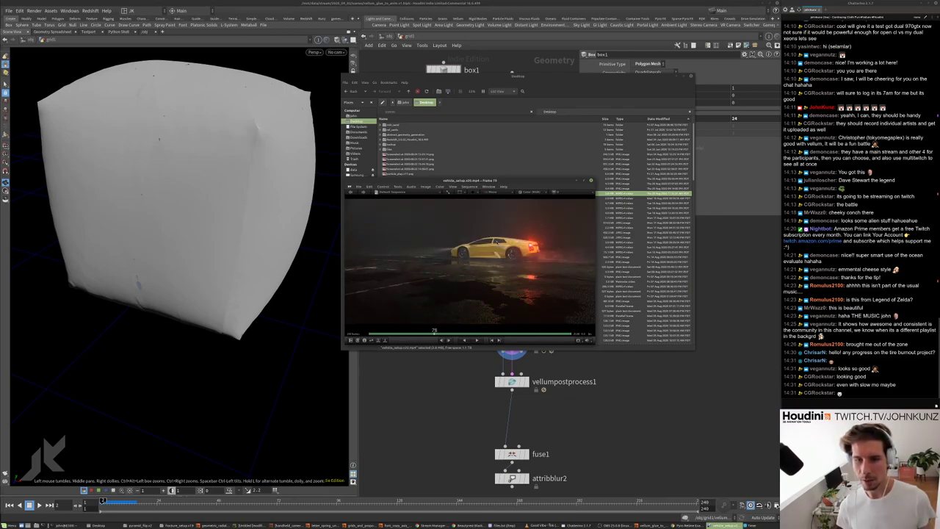
left_click_drag(434, 264, 526, 269)
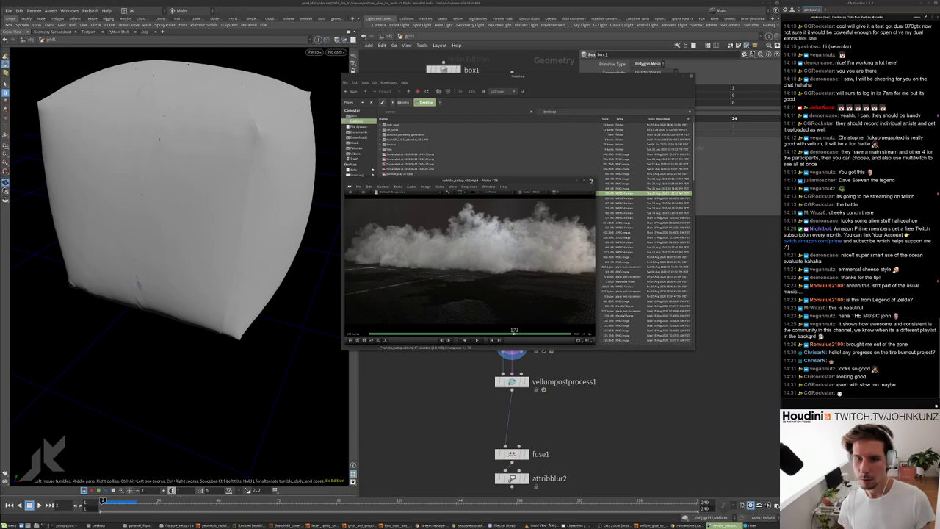
left_click(591, 180)
key("h")
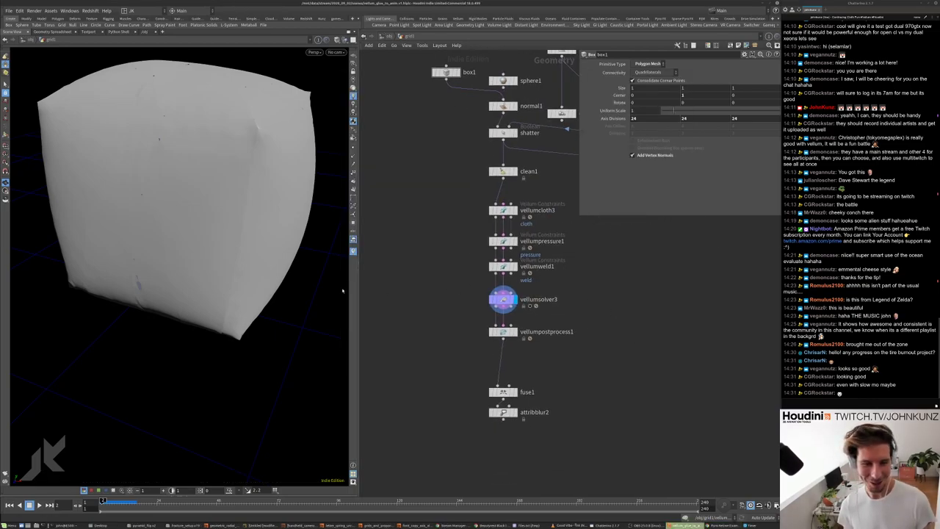
- Display and select vellumpostprocess1 on the inflated cube, then bring up the file manager
left_click_drag(343, 291, 147, 216)
key("g")
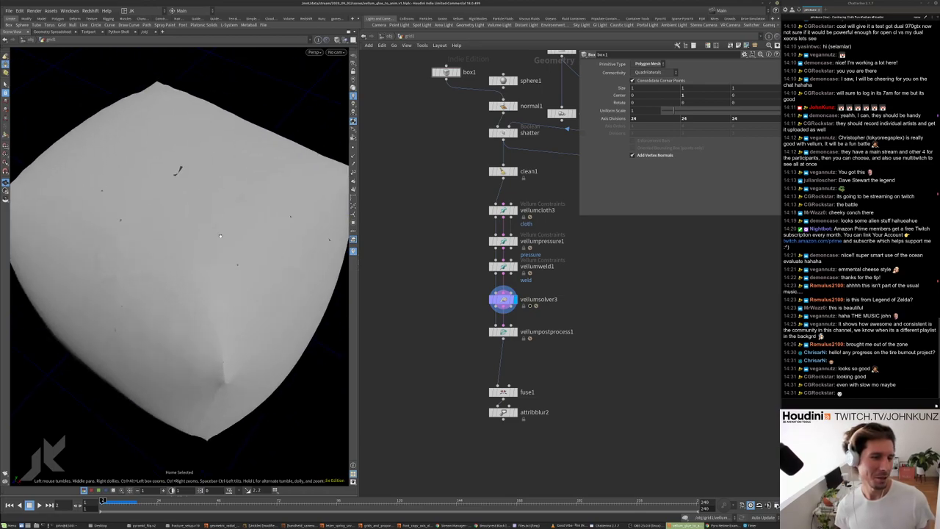
left_click_drag(220, 236, 272, 228)
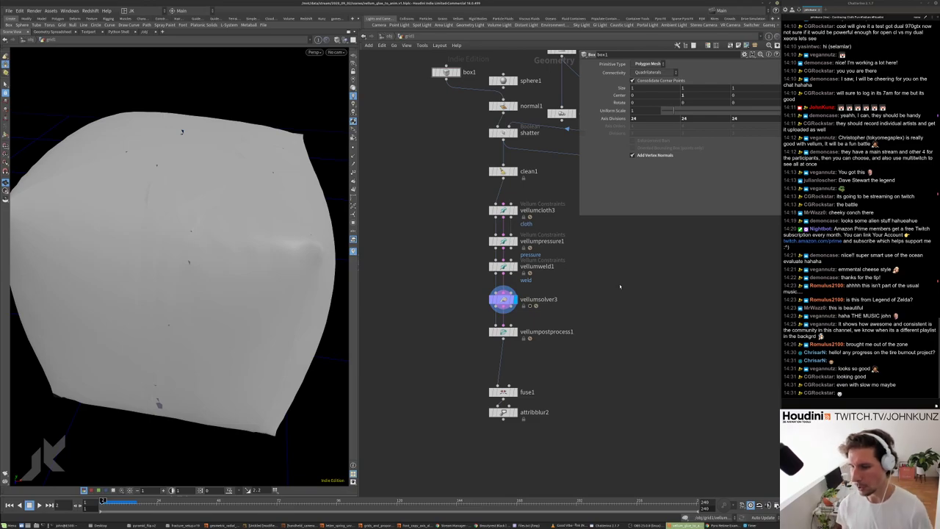
scroll(540, 328, "up", 2)
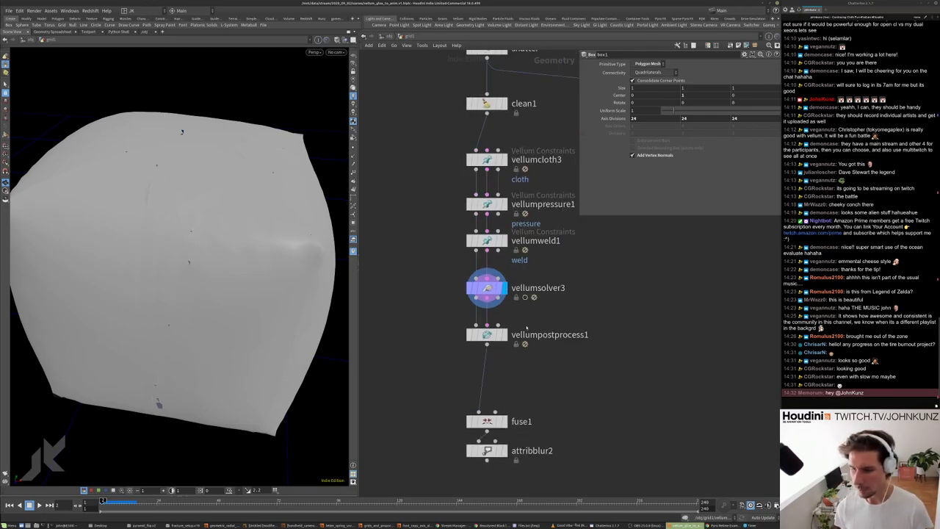
left_click(502, 335)
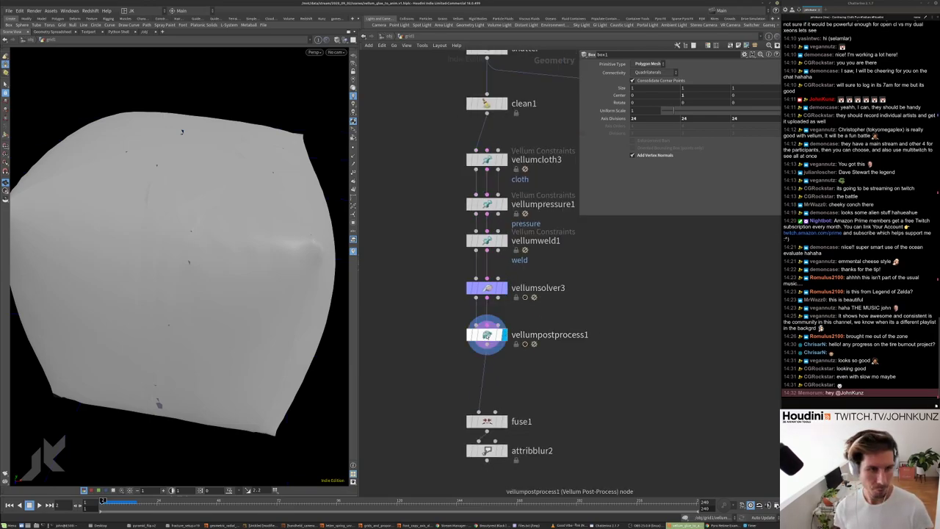
left_click(487, 335)
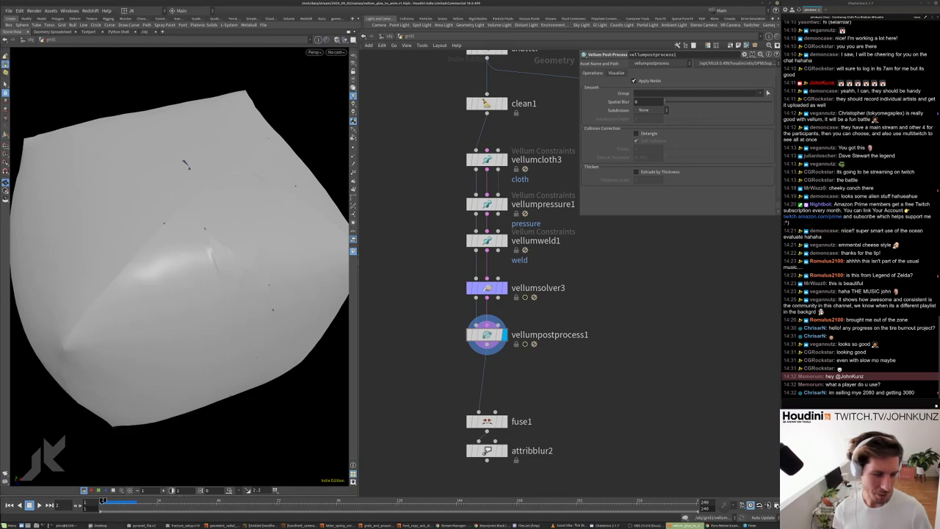
left_click(100, 526)
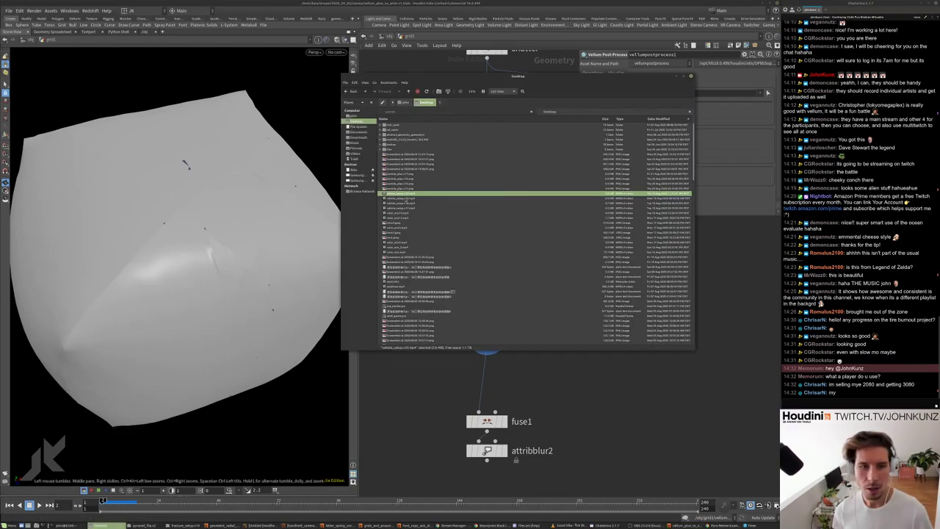
double_click(405, 195)
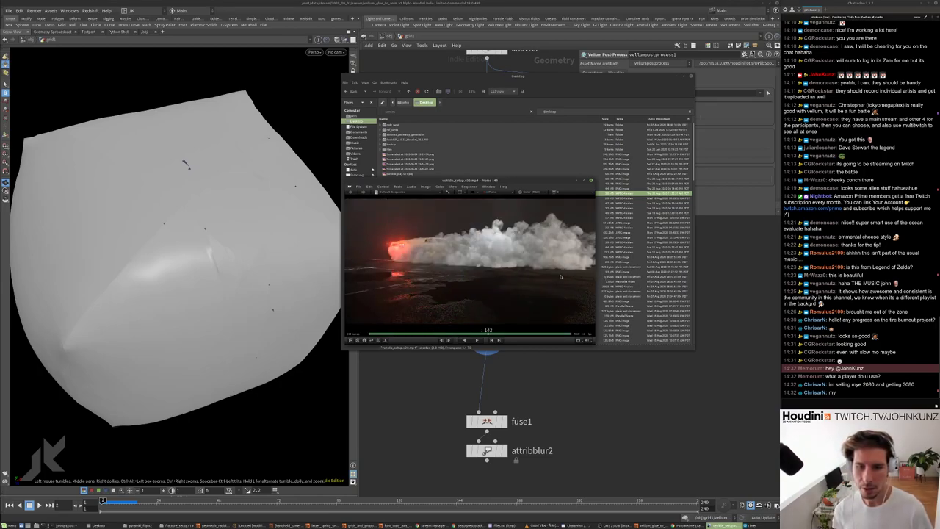
key("Escape")
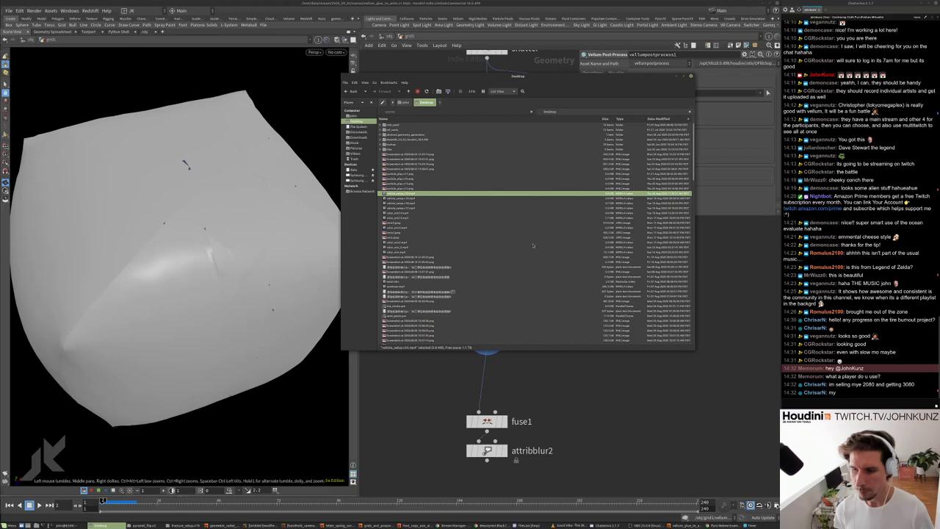
left_click(827, 402)
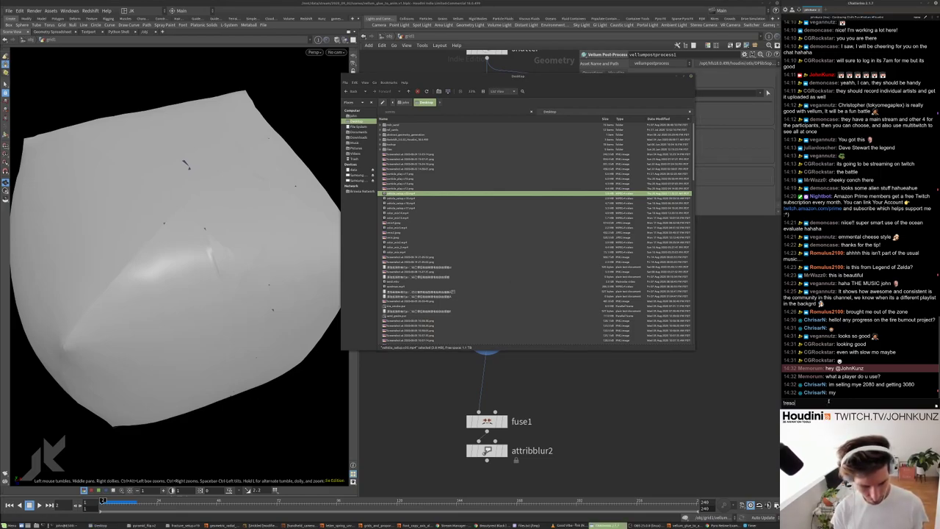
type("!resources")
key("Return")
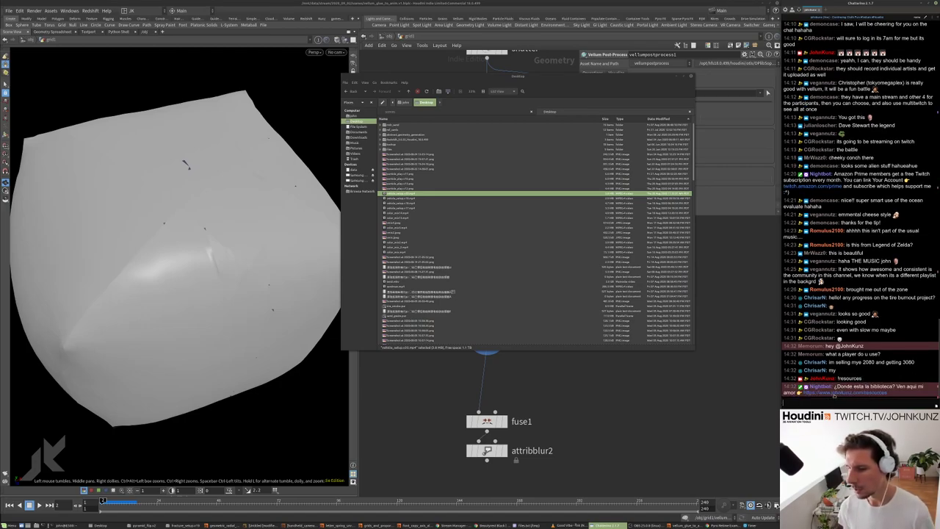
left_click(765, 371)
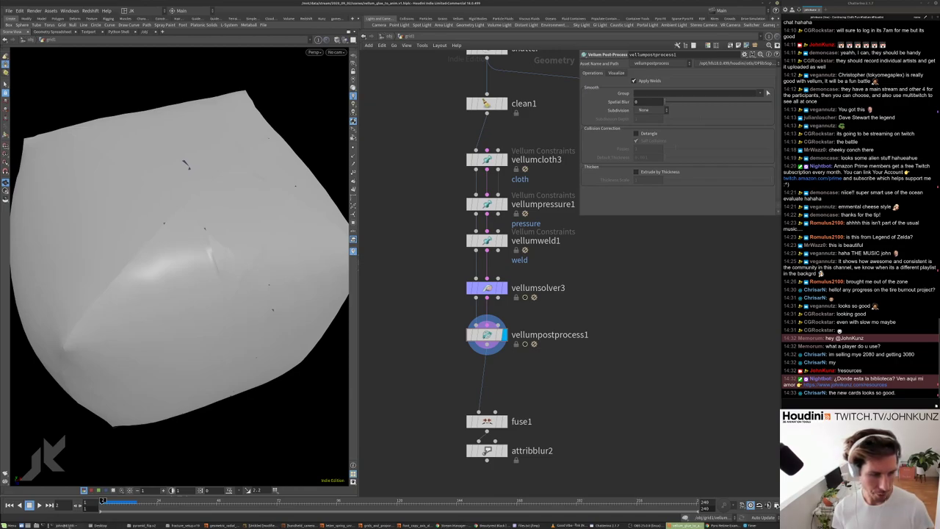
left_click(101, 526)
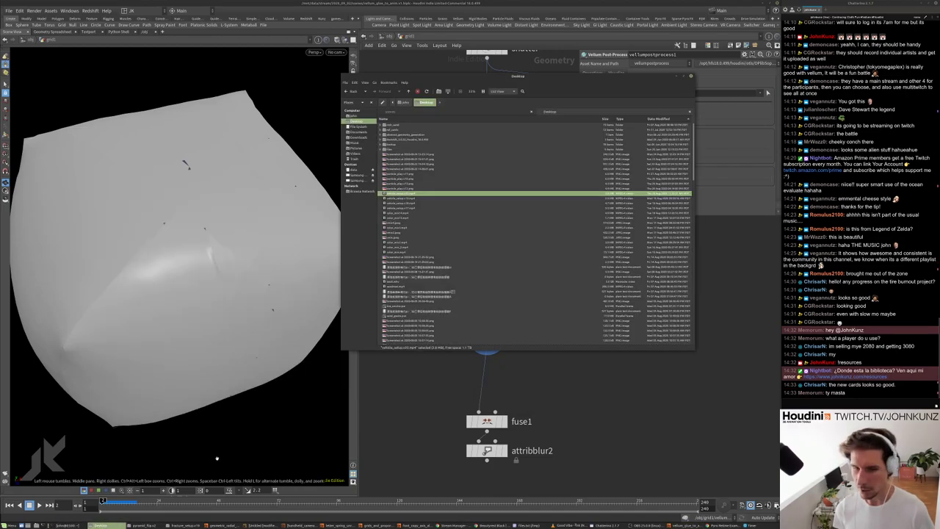
double_click(425, 194)
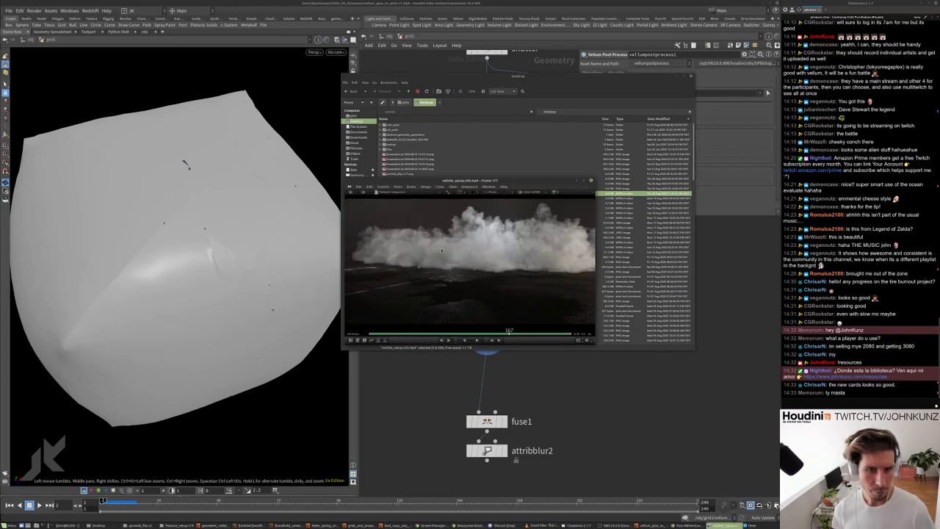
left_click(398, 188)
left_click(406, 361)
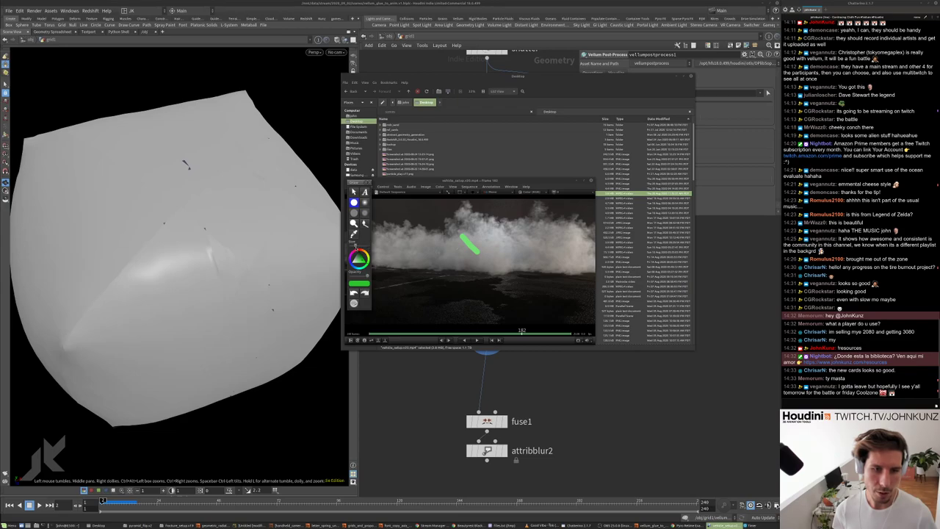
left_click(357, 249)
mouse_move(441, 252)
left_mouse_down()
mouse_move(524, 248)
mouse_move(540, 228)
left_mouse_up()
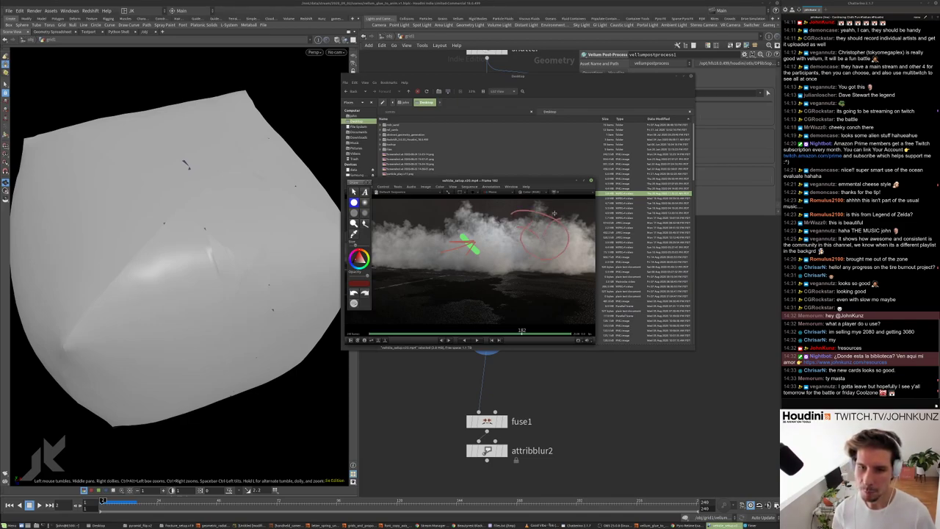
mouse_move(555, 213)
left_mouse_down()
mouse_move(580, 218)
mouse_move(567, 234)
left_mouse_up()
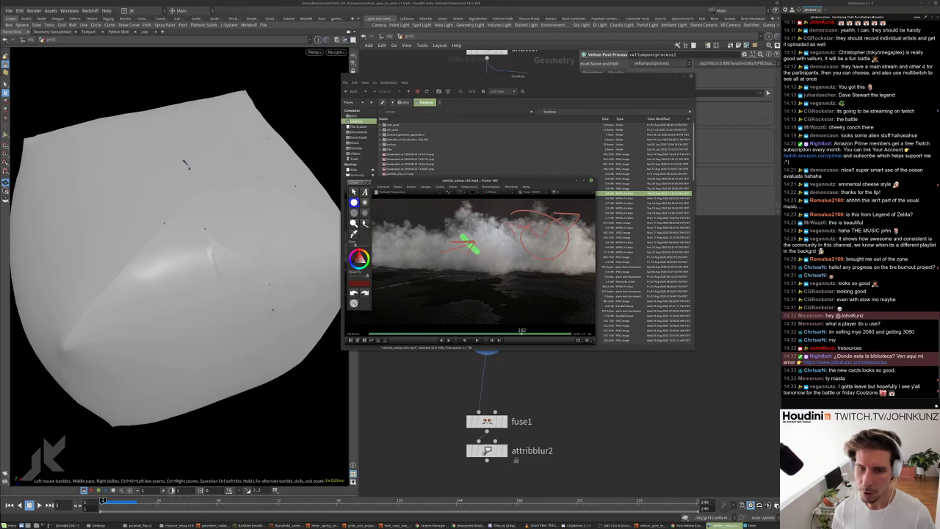
key("Right")
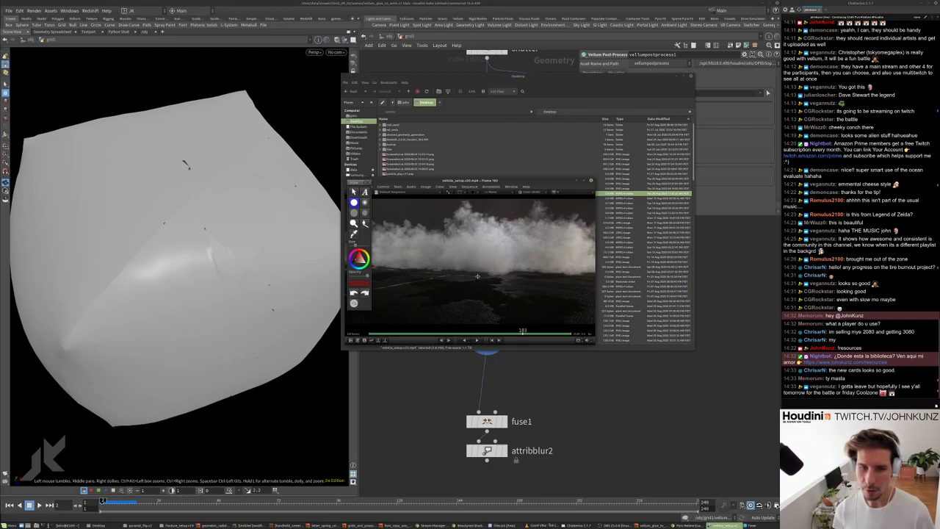
key("Left")
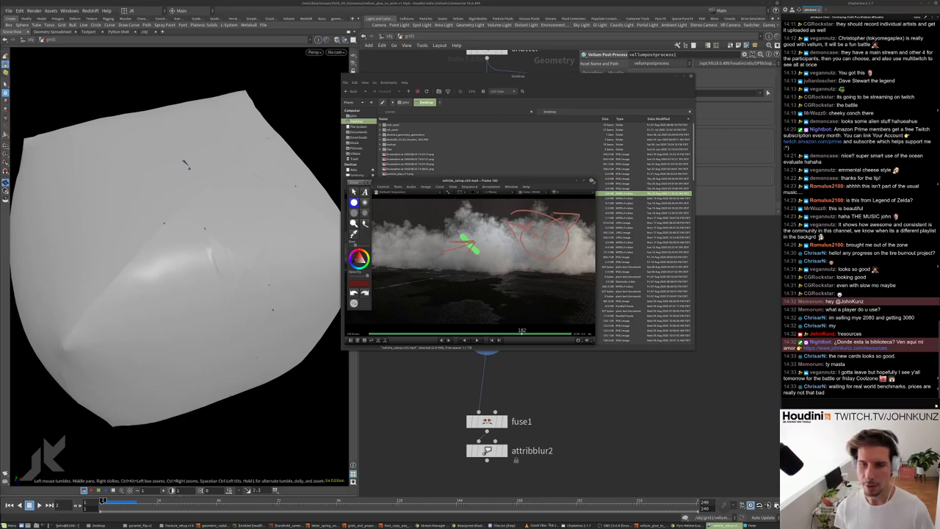
left_click(592, 180)
left_click(663, 402)
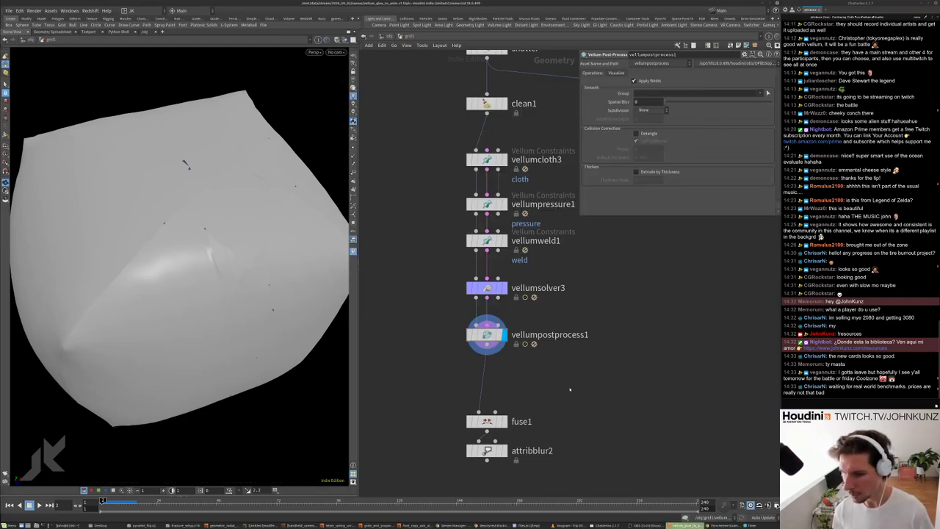
- Raise Spatial Blur to 0.39 and preview the cloth with Catmull-Clark subdivision
scroll(619, 397, "down", 2)
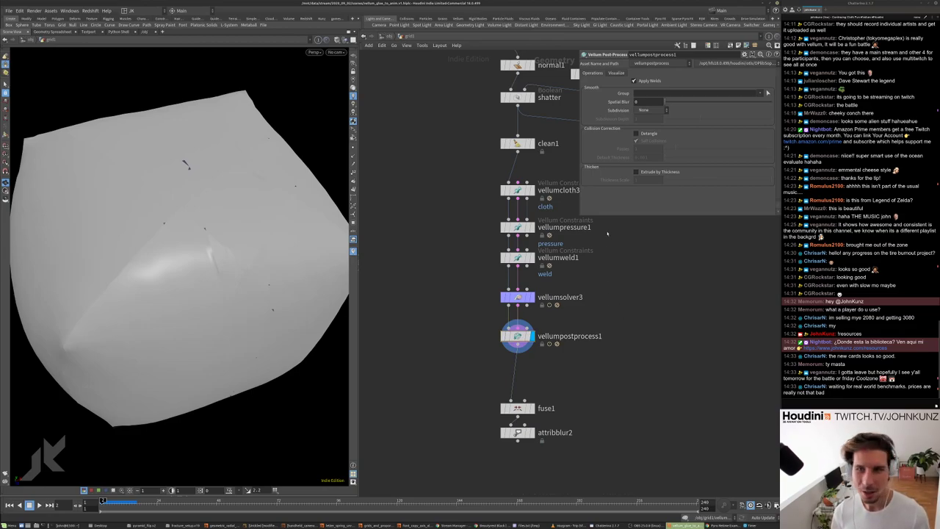
left_click(648, 101)
mouse_move(648, 103)
left_mouse_down()
mouse_move(708, 108)
mouse_move(651, 118)
left_mouse_up()
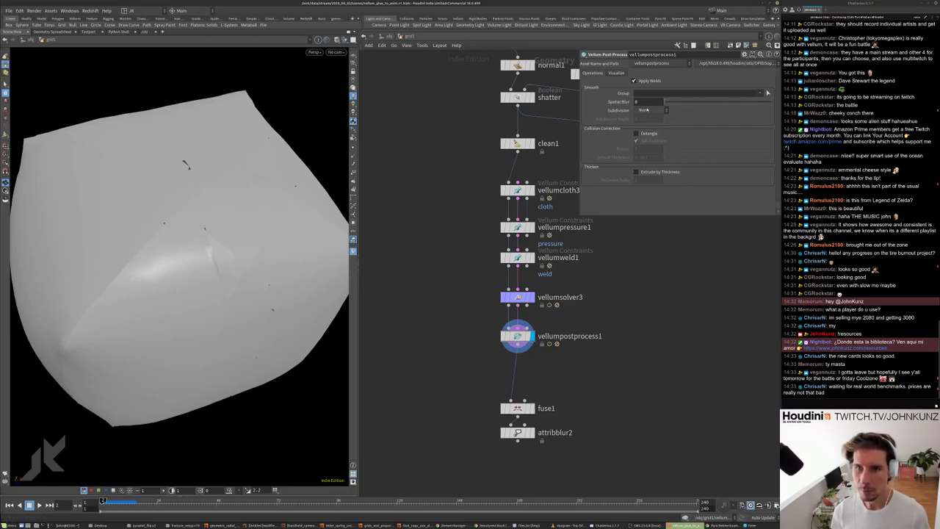
left_click(647, 109)
left_click(650, 125)
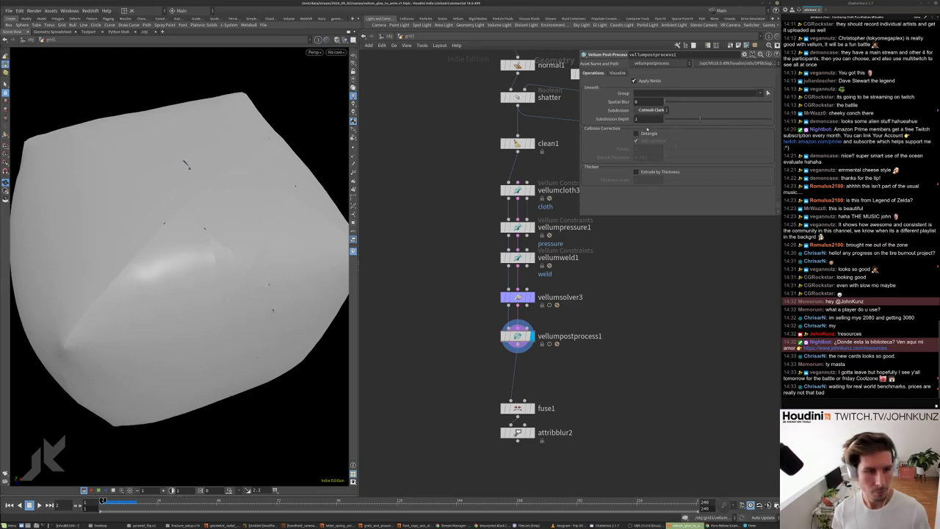
left_click_drag(220, 250, 227, 327)
scroll(227, 327, "up", 5)
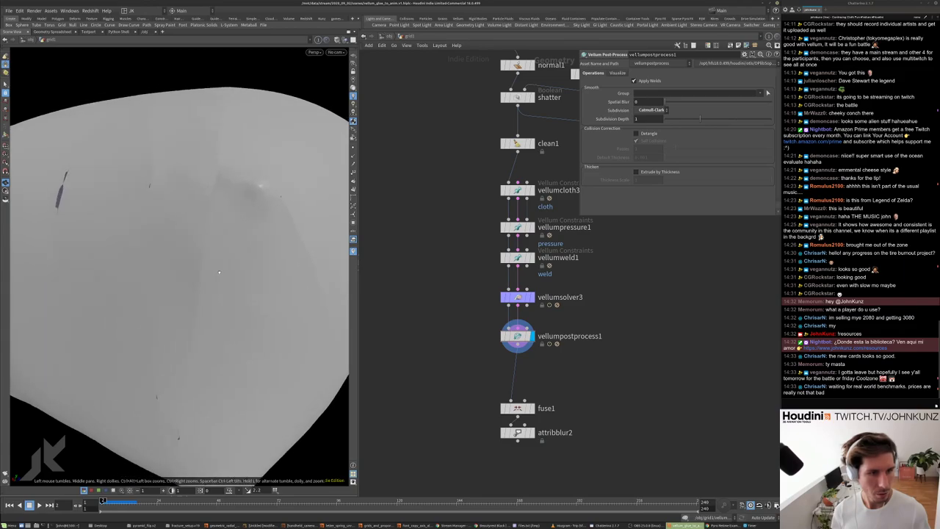
- Set vellumpostprocess1's Subdivision back to None
left_click(651, 110)
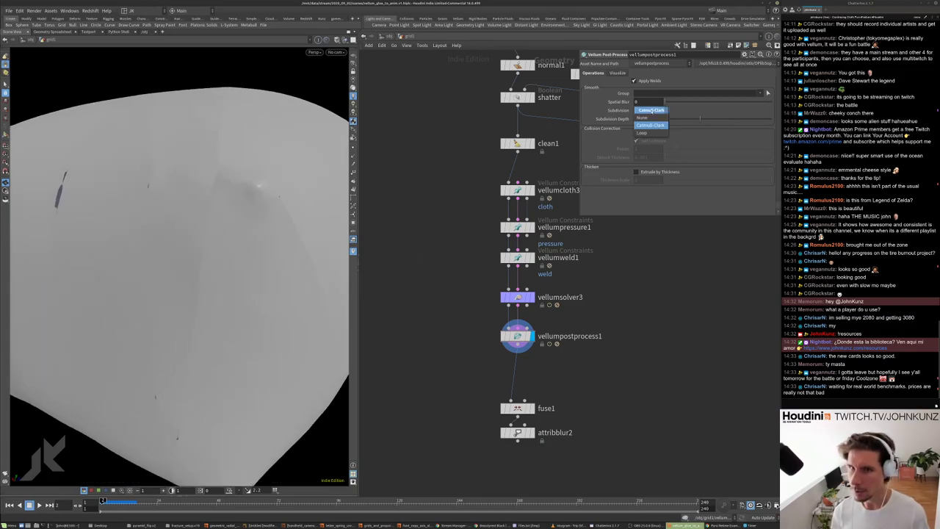
left_click(646, 108)
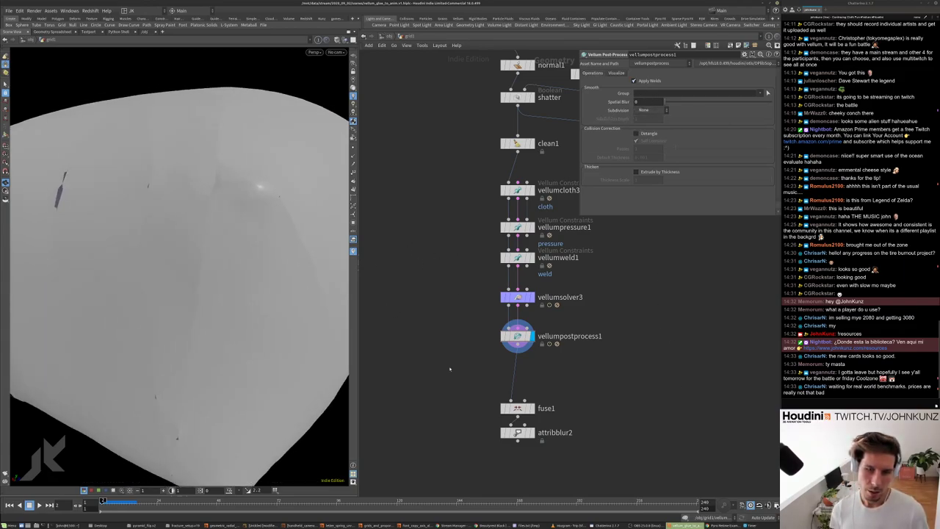
key("Tab")
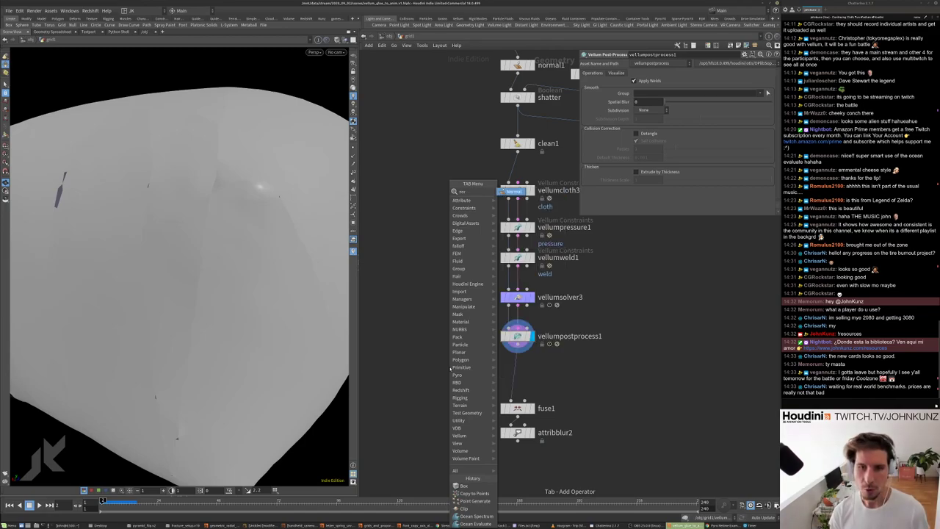
- Add a Normal node fed by vellumpostprocess1, display it, and set Cusp Angle to 180
key("Return")
left_click(459, 370)
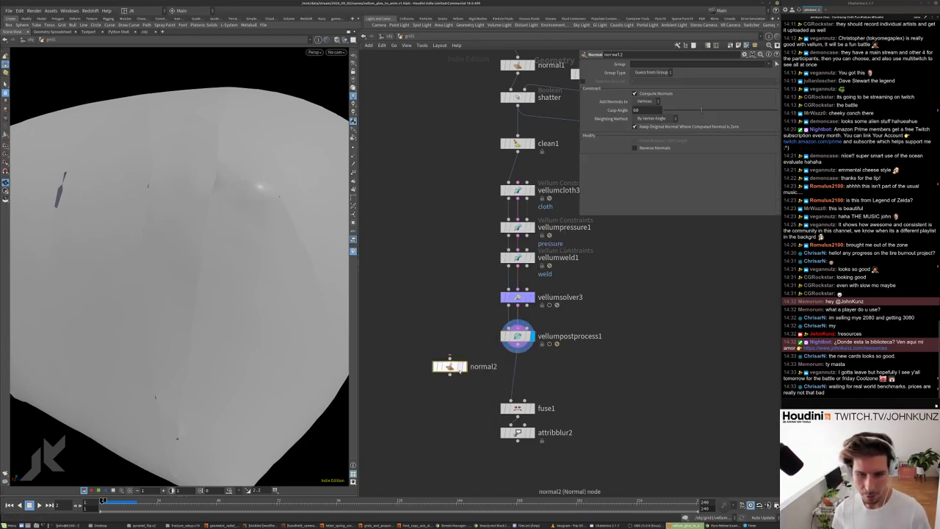
left_click_drag(450, 358, 518, 348)
left_click(464, 366)
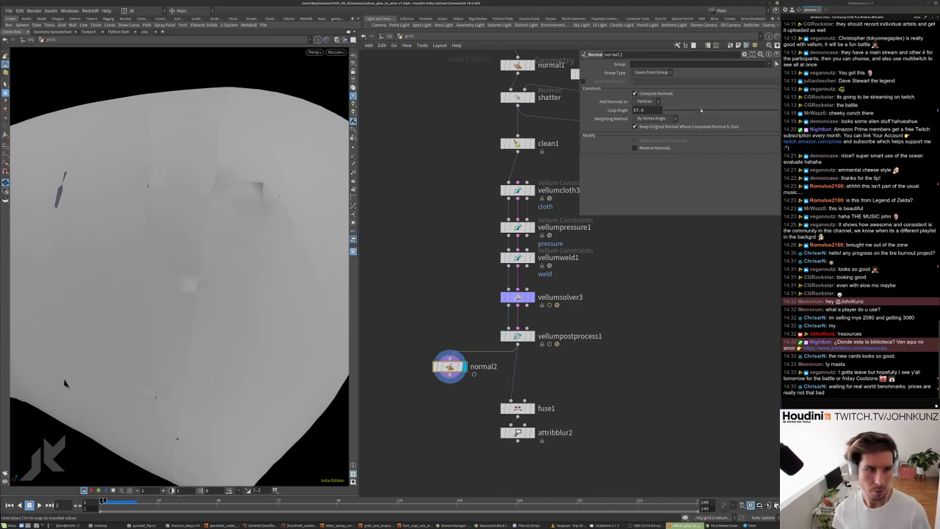
left_click_drag(696, 109, 743, 111)
left_click_drag(191, 279, 214, 290)
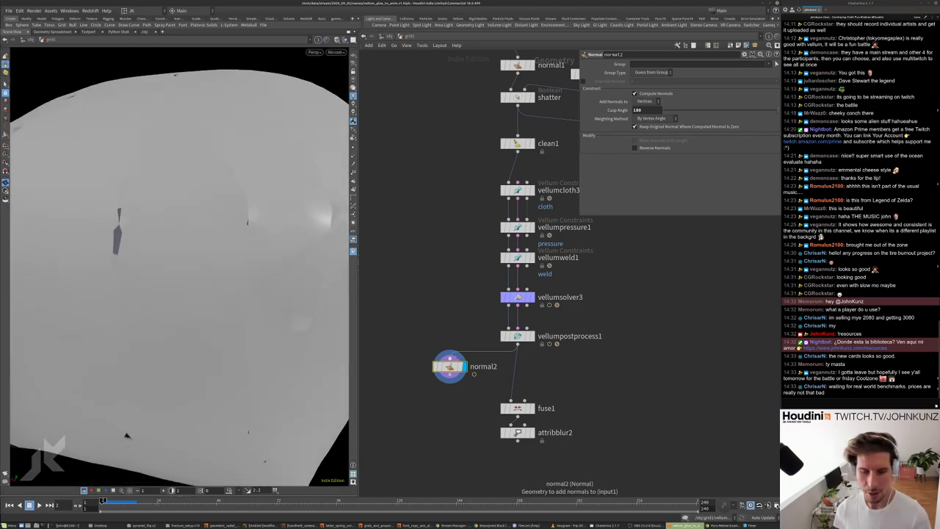
- Bypass normal2 and check vellumpostprocess1's point and attribute info
left_click(436, 366)
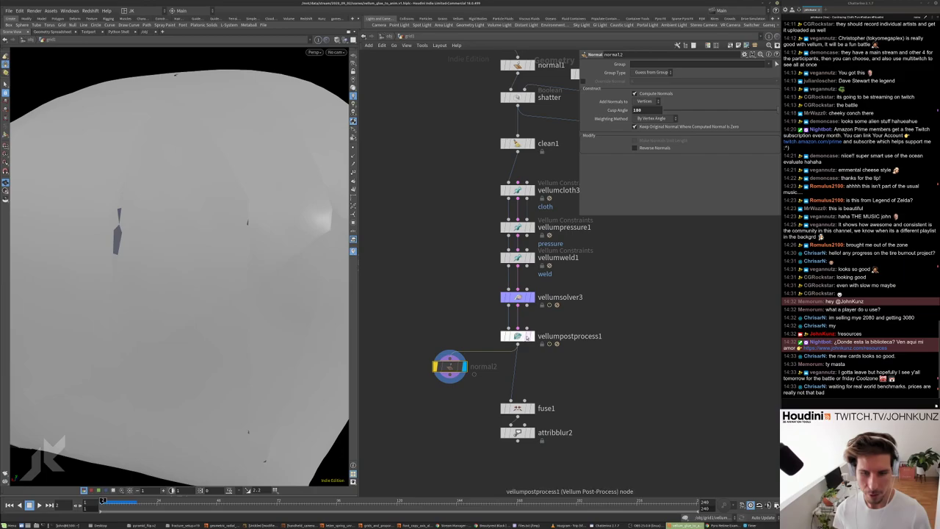
left_click(518, 336)
middle_click(520, 337)
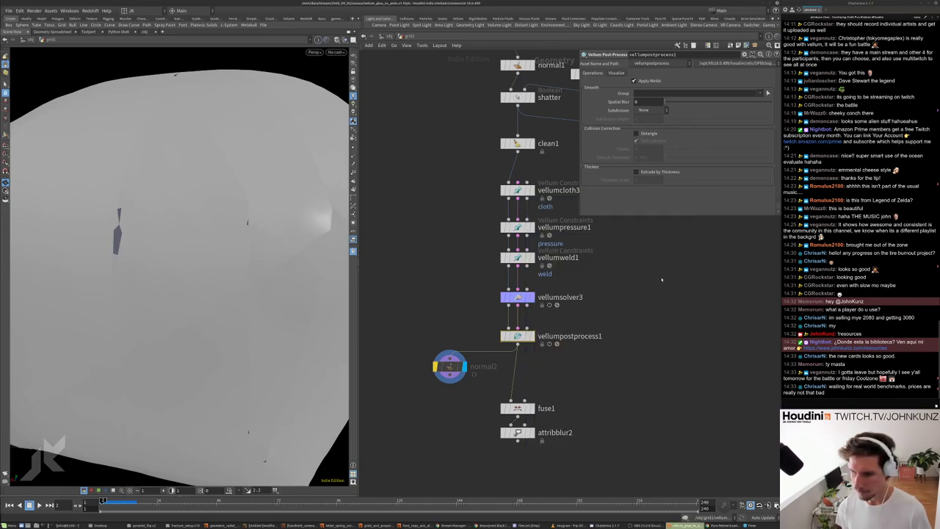
middle_click_drag(664, 283, 657, 313)
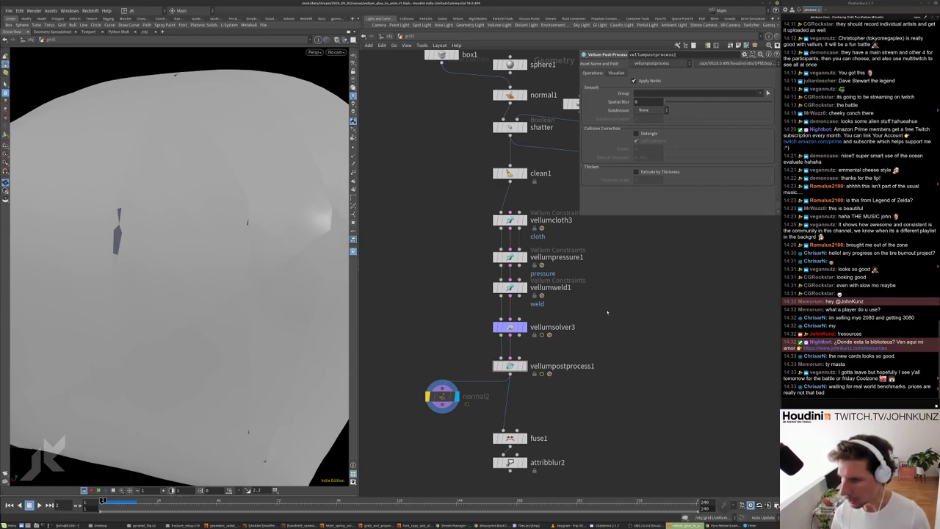
middle_click_drag(608, 312, 615, 304)
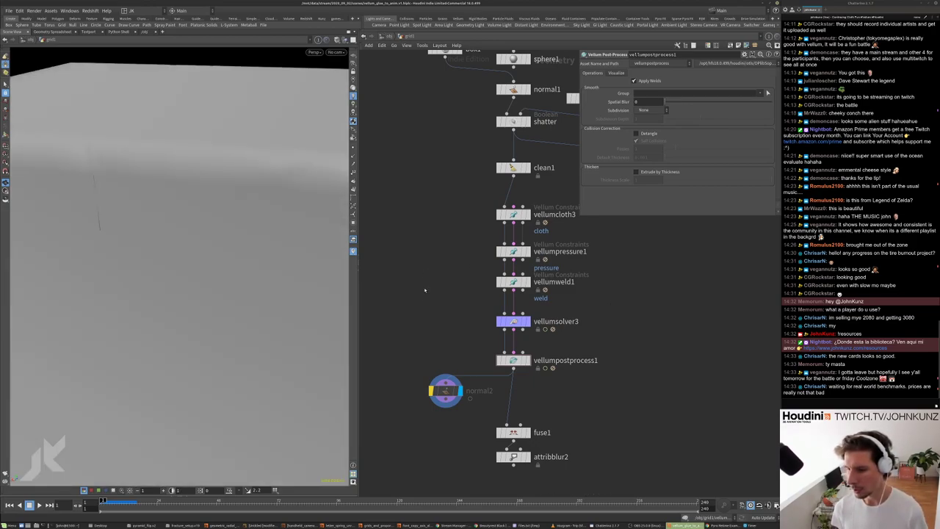
scroll(451, 294, "up", 3)
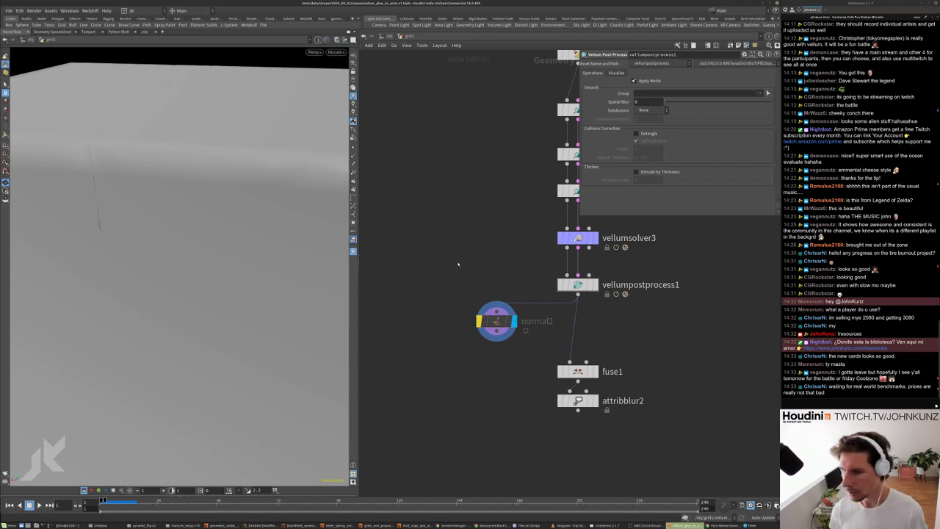
key("g")
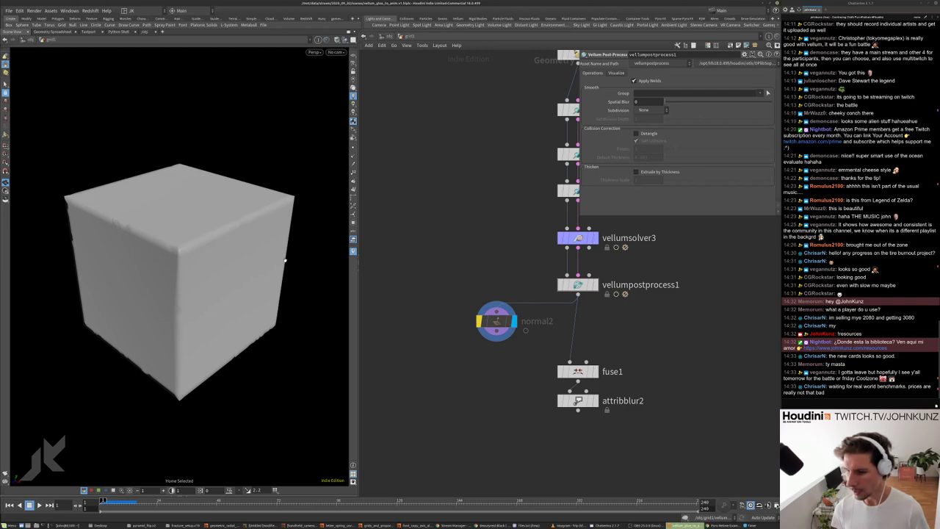
left_click_drag(302, 273, 196, 263, "alt")
middle_click_drag(578, 284, 528, 385)
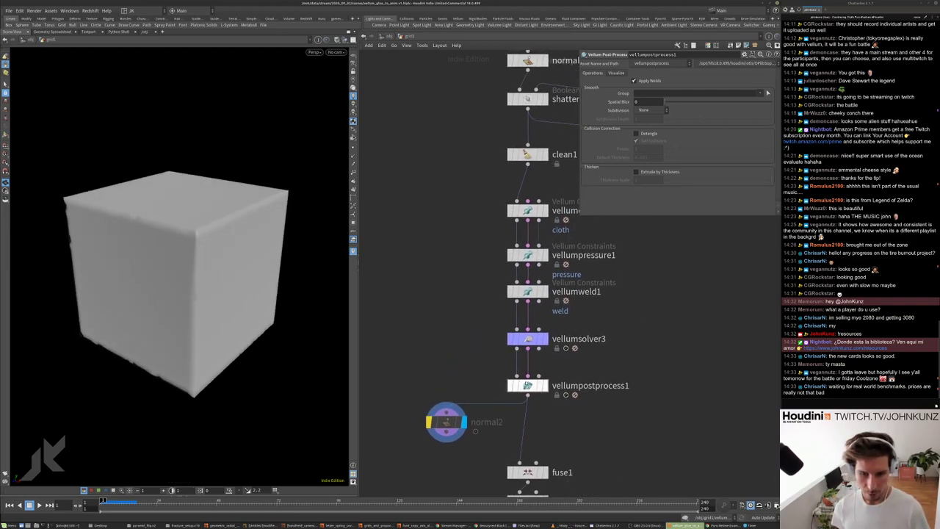
- Enable Welds visualisation on vellumpostprocess1 and display its output
left_click(609, 75)
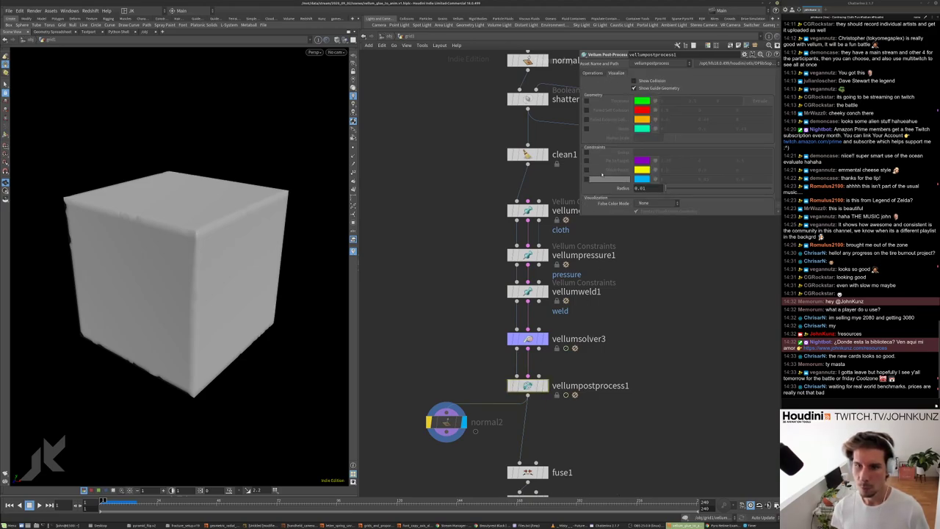
left_click(586, 129)
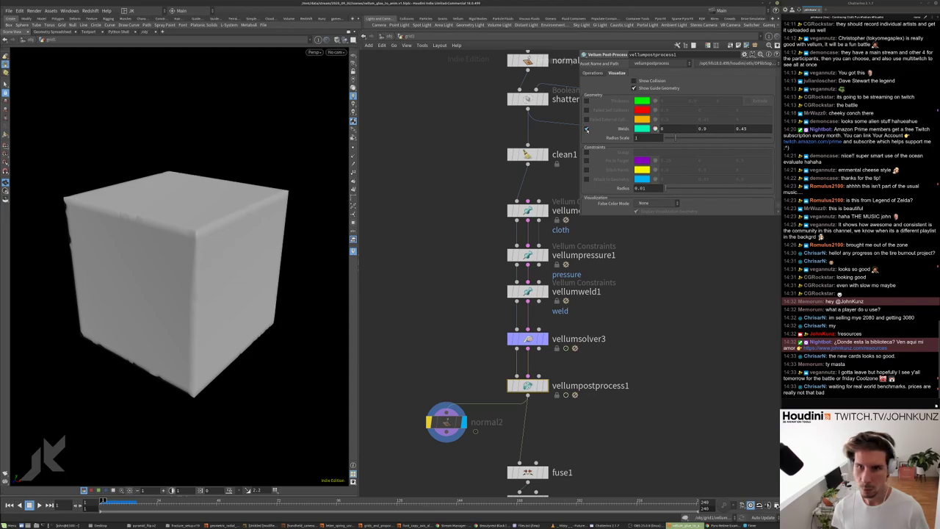
left_click(543, 386)
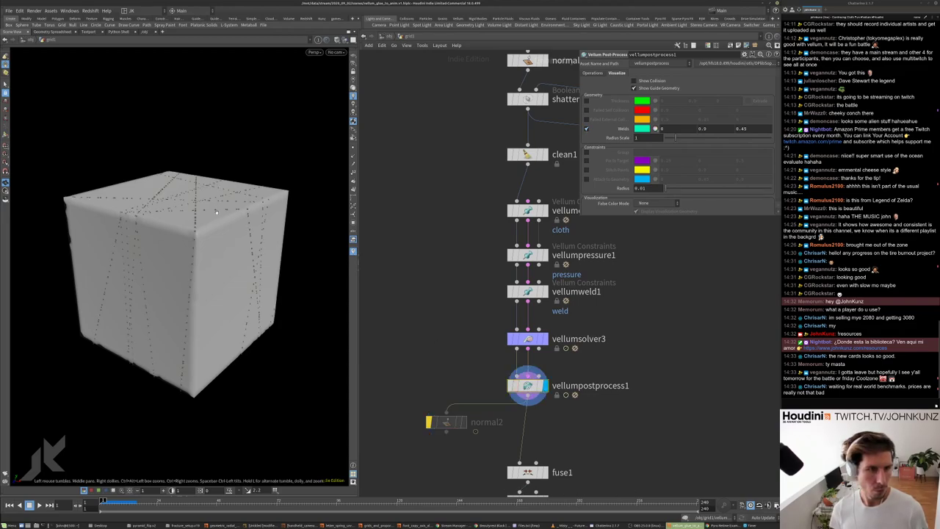
scroll(243, 183, "up", 5)
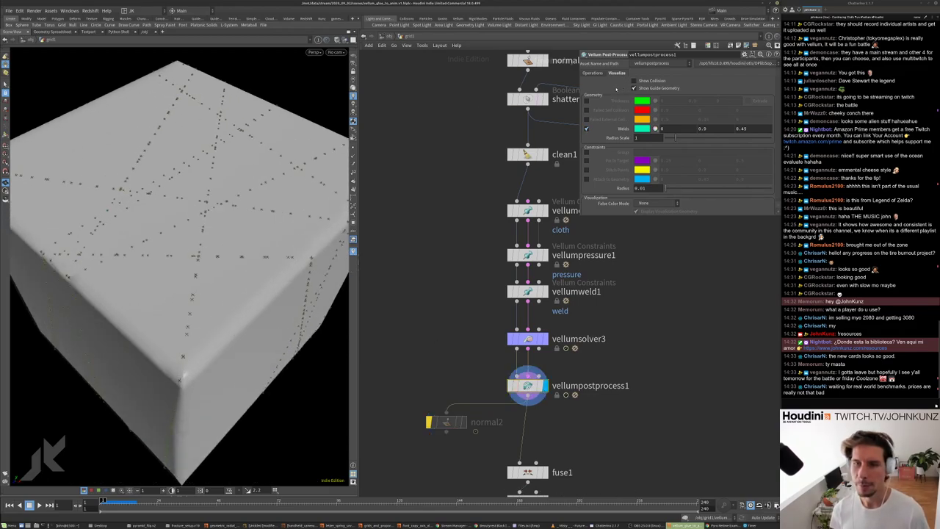
- Raise Spatial Blur to about 0.991, keeping Subdivision at None
left_click(593, 73)
left_click_drag(632, 107, 649, 118)
left_click(650, 112)
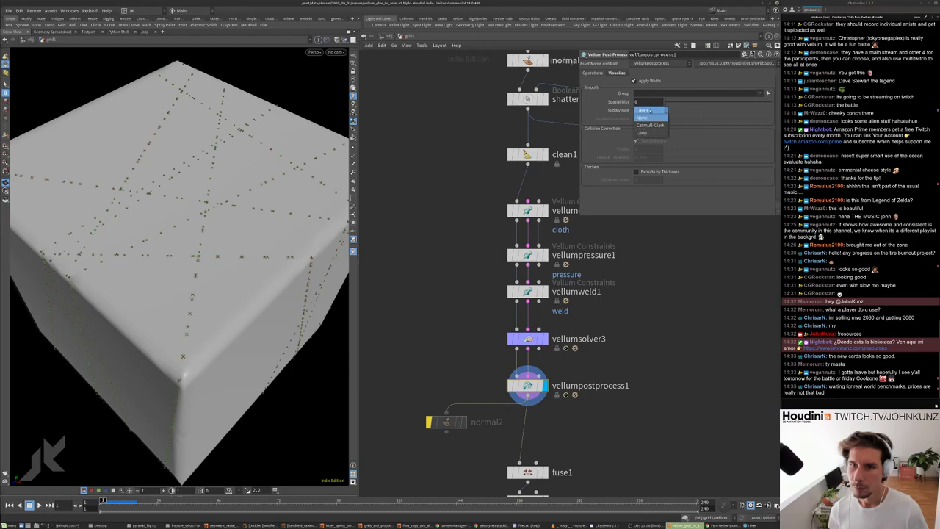
left_click(650, 110)
left_click_drag(650, 106, 660, 109)
middle_click_drag(574, 363, 576, 290)
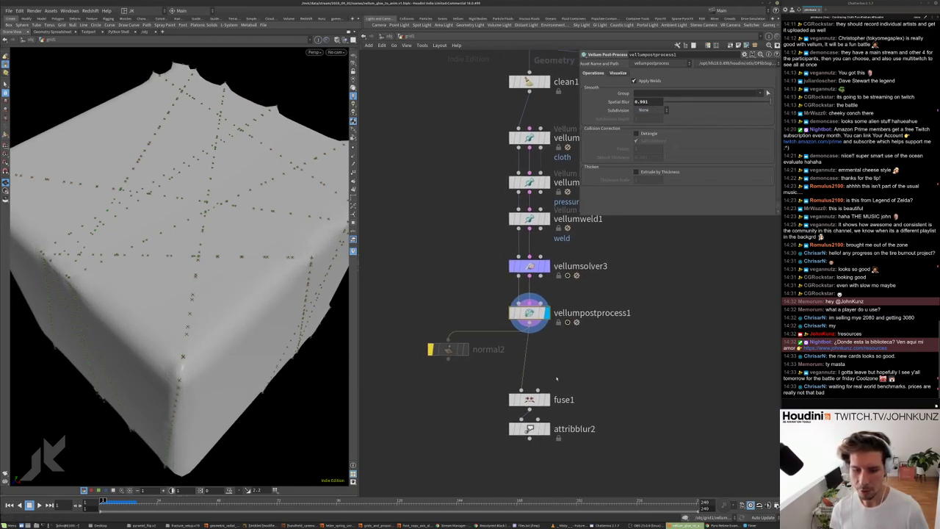
- Inspect the nodes inside vellumpostprocess1, then return to the main network
double_click(532, 314)
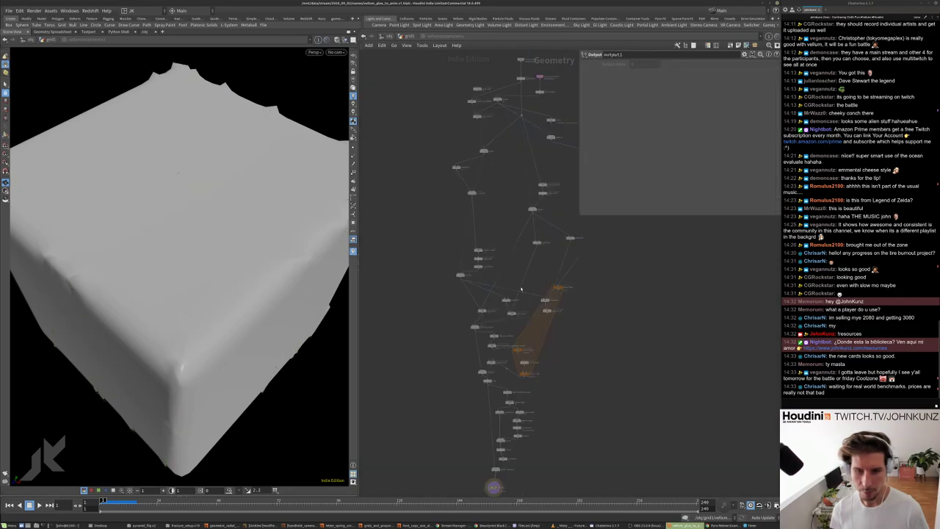
scroll(441, 294, "down", 2)
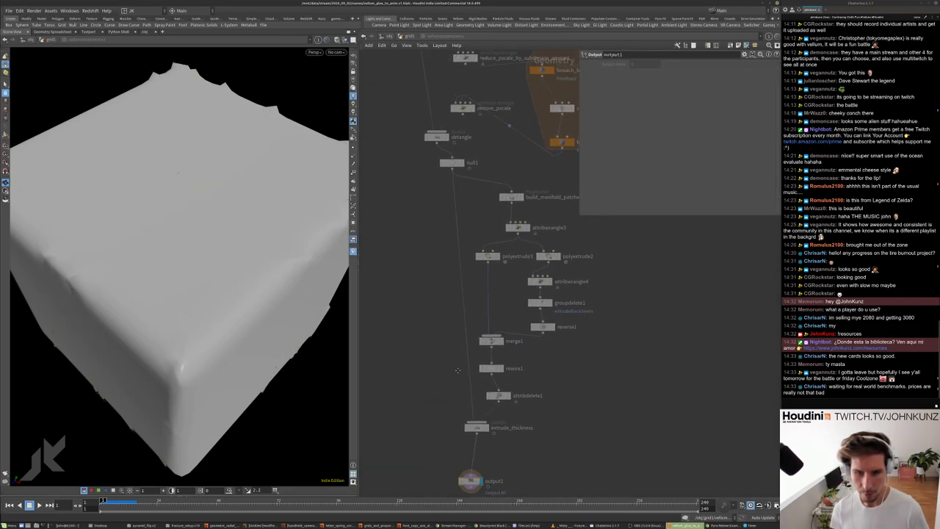
middle_click_drag(430, 213, 471, 348)
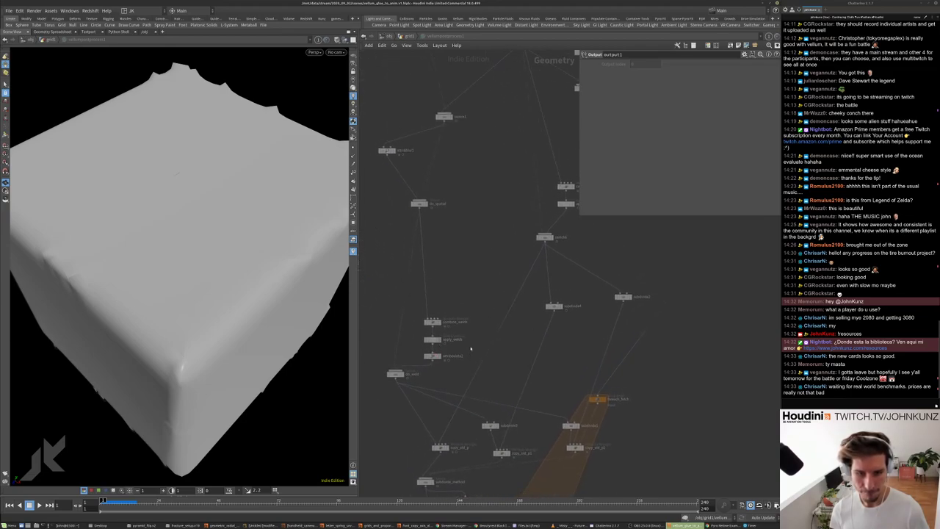
scroll(458, 336, "down", 1)
middle_click_drag(509, 452, 636, 324)
scroll(426, 202, "up", 3)
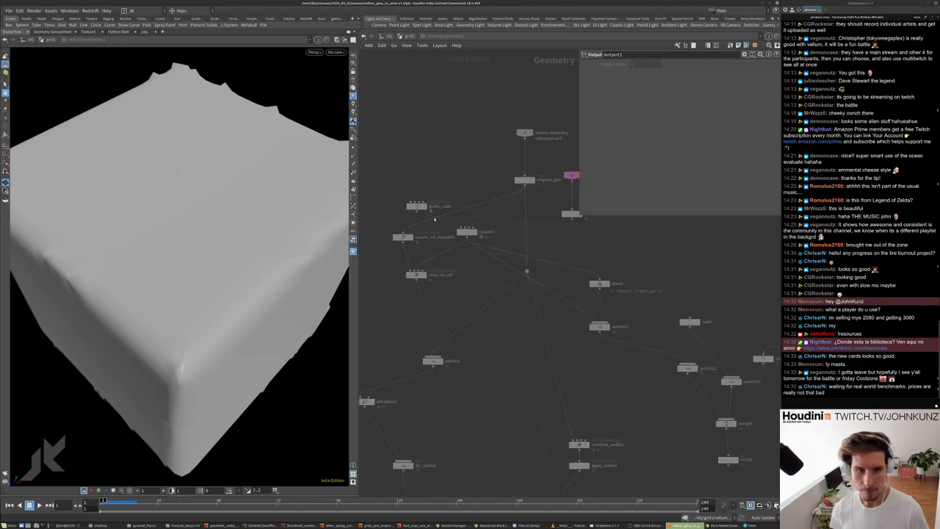
middle_click_drag(500, 282, 487, 248)
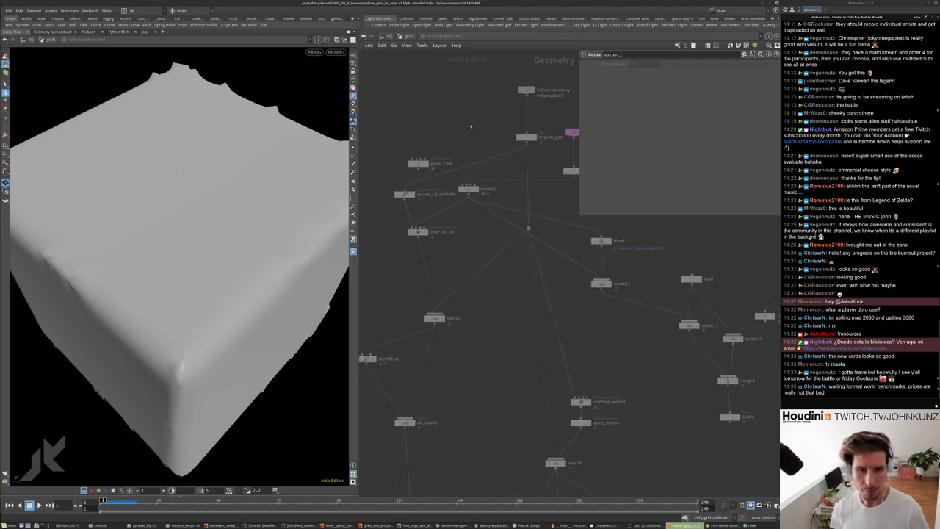
left_click(404, 36)
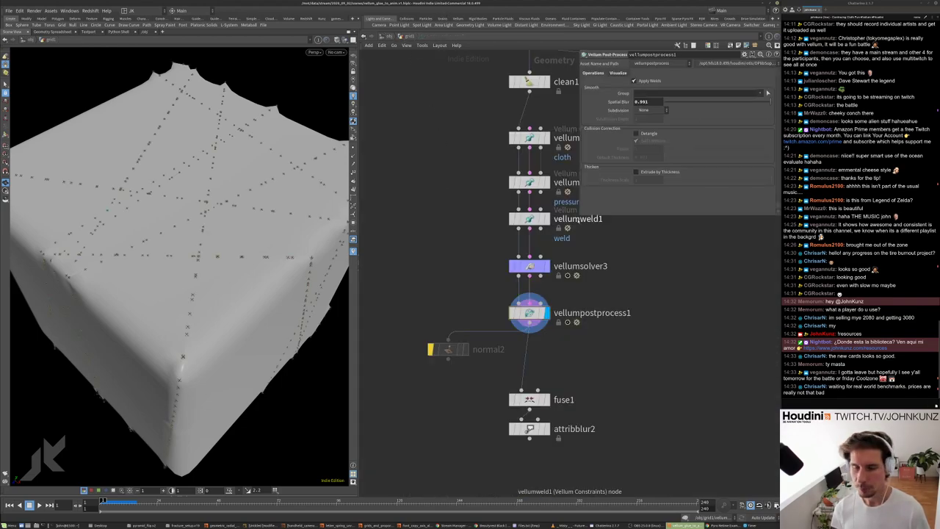
- Set Spatial Blur to 1 and wire the sphere into the chain instead of the box
left_click(646, 101)
type("1")
key("Return")
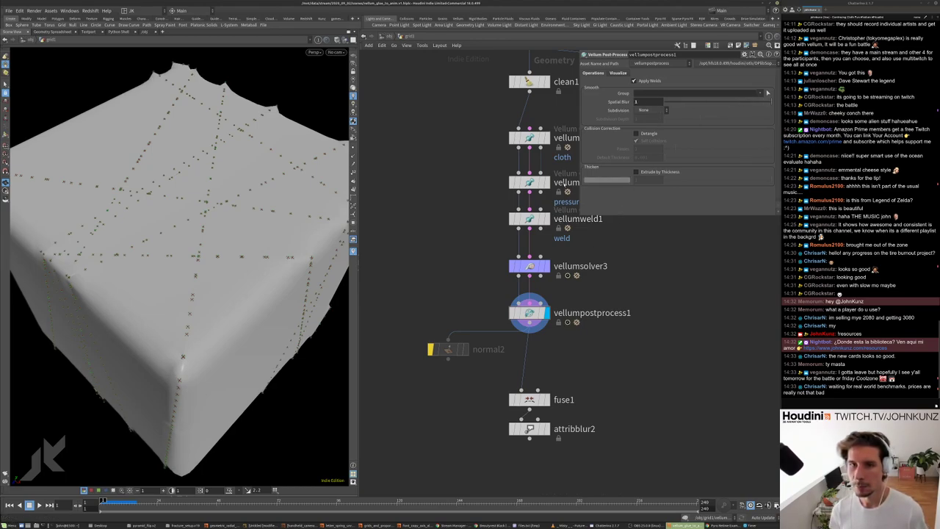
middle_click_drag(467, 151, 449, 267)
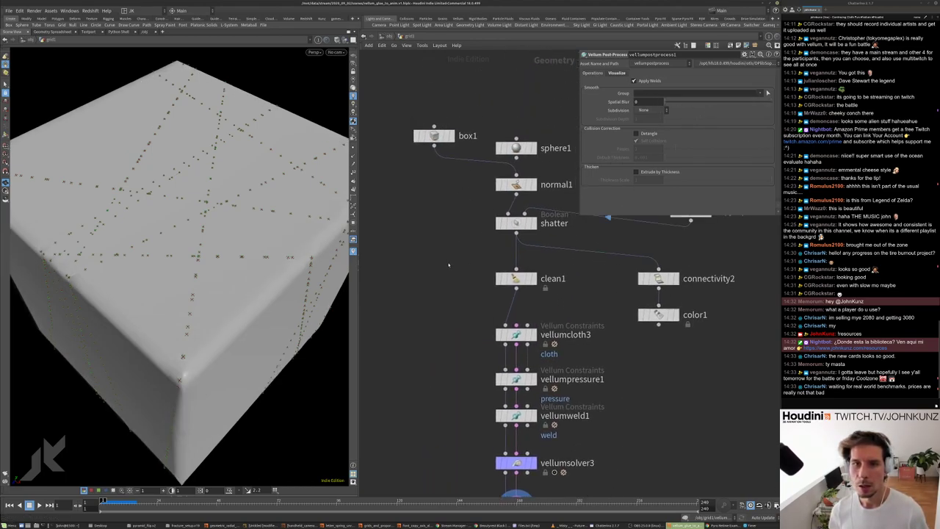
left_click_drag(690, 220, 608, 218)
- Frame sphere1 and set its Frequency to 75
left_click(517, 147)
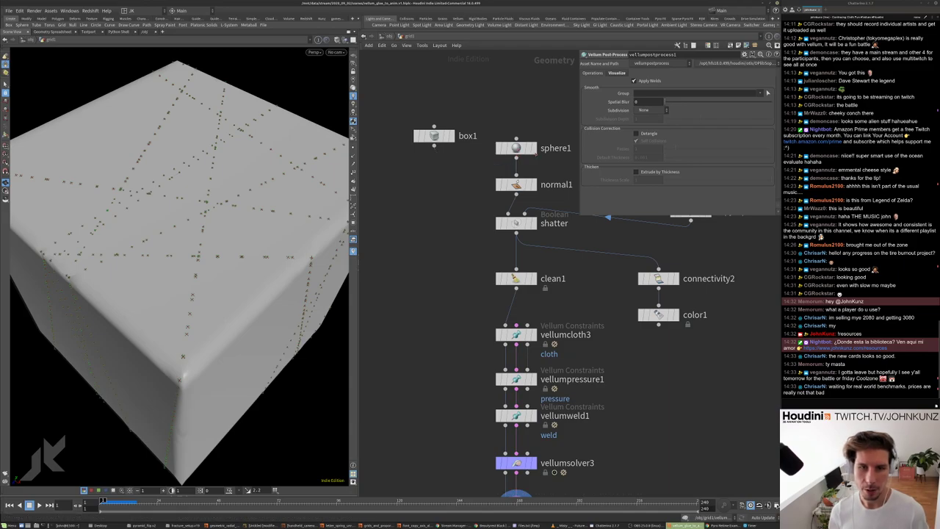
key("g")
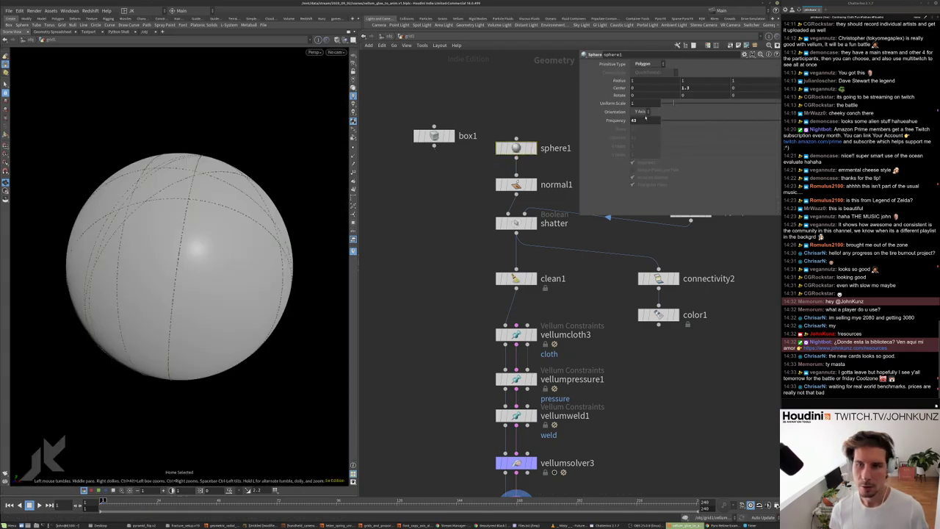
double_click(642, 121)
type("75")
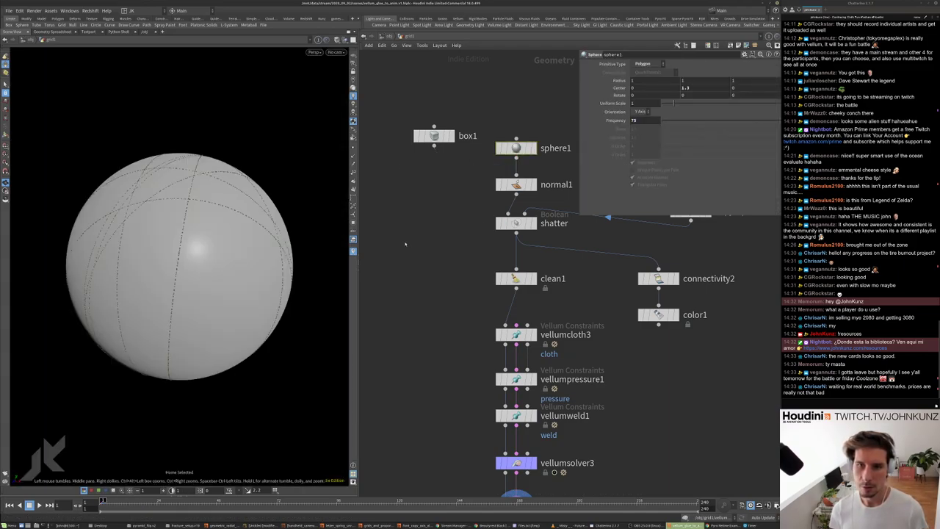
key("Return")
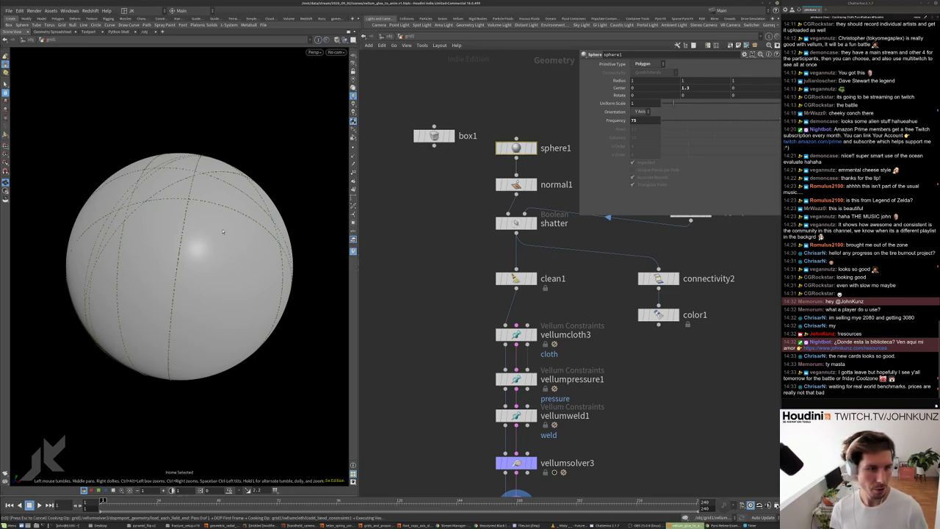
- Check the normal node, then select vellumpostprocess1 and show its Visualize options
middle_click_drag(431, 318, 430, 240)
left_click(517, 106)
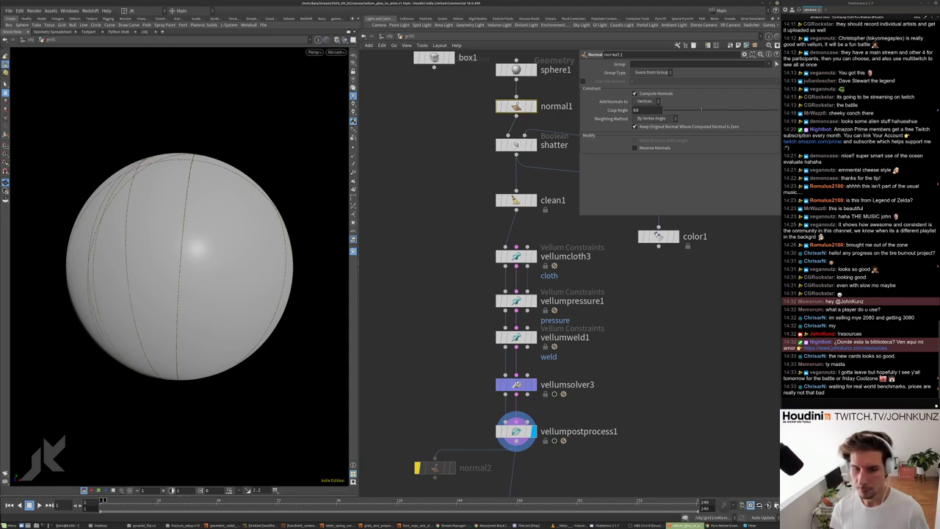
left_click(518, 430)
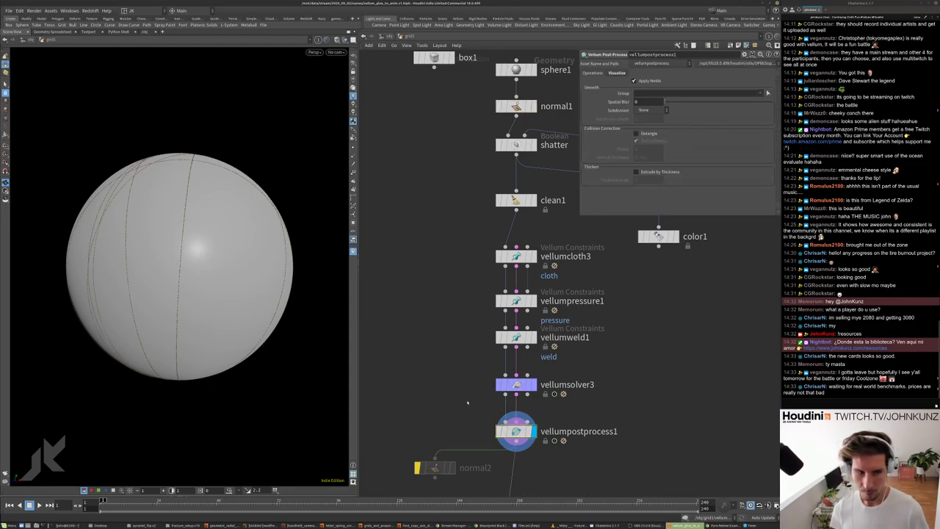
middle_click_drag(464, 389, 464, 348)
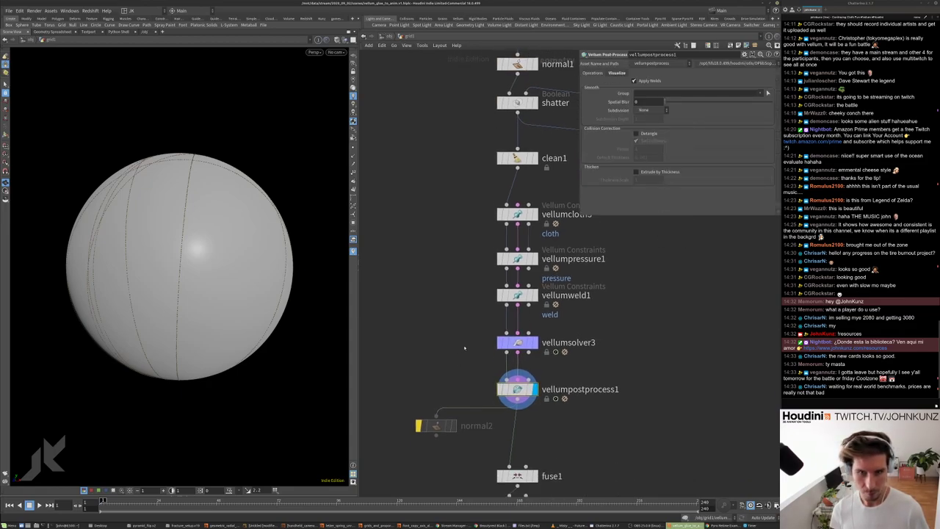
left_click(626, 74)
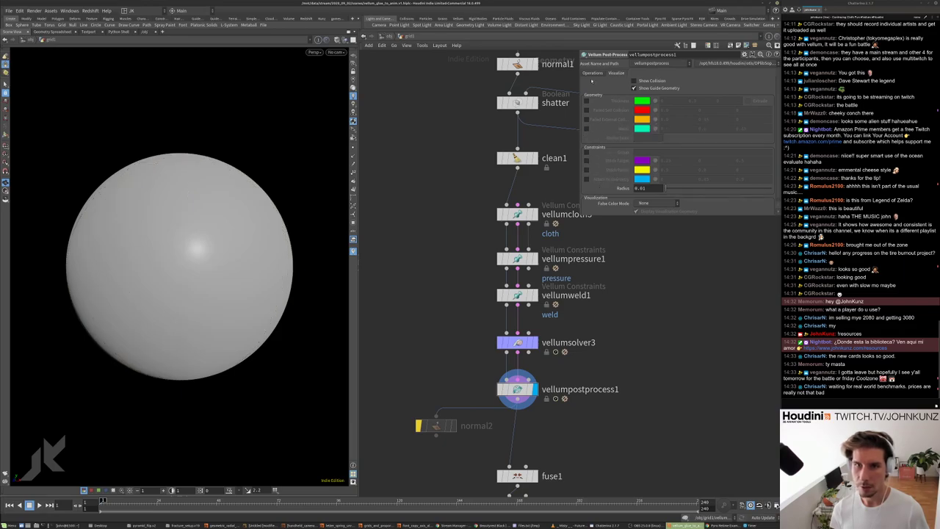
- Compare the raw vellumsolver3 output with the post-processed result, orbiting to view the torn sphere
left_click(592, 74)
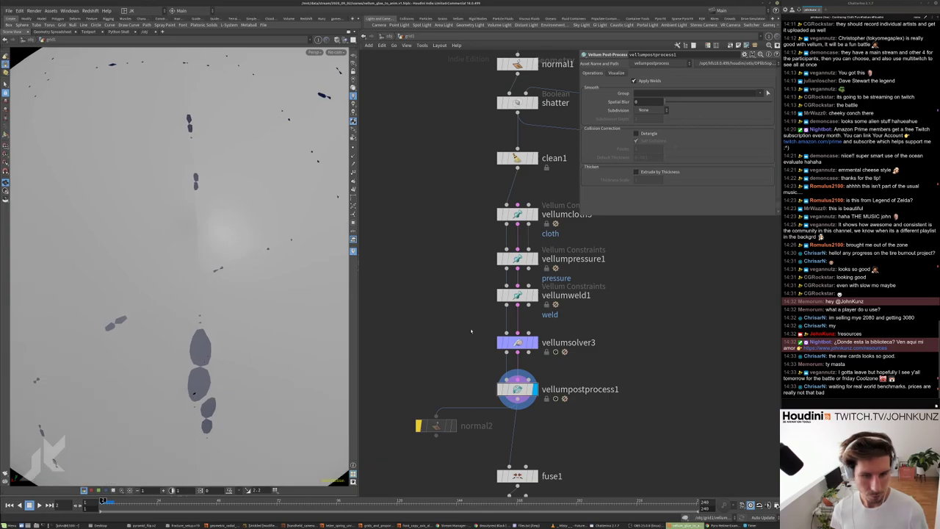
left_click(530, 342)
left_click(529, 390)
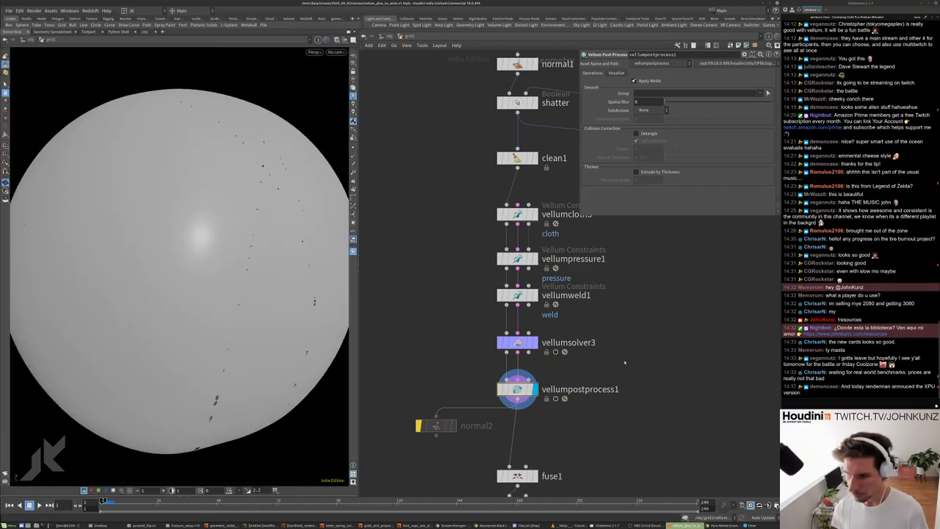
scroll(627, 360, "down", 3)
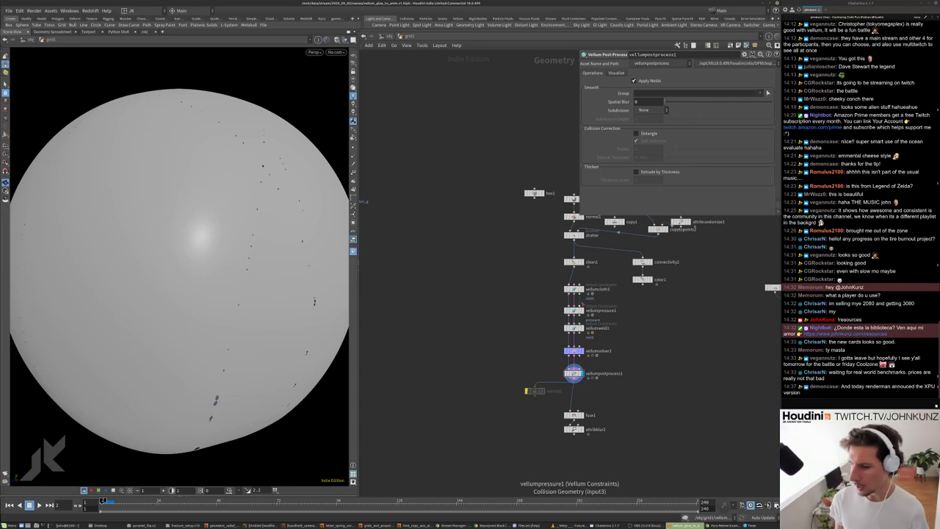
scroll(551, 338, "up", 5)
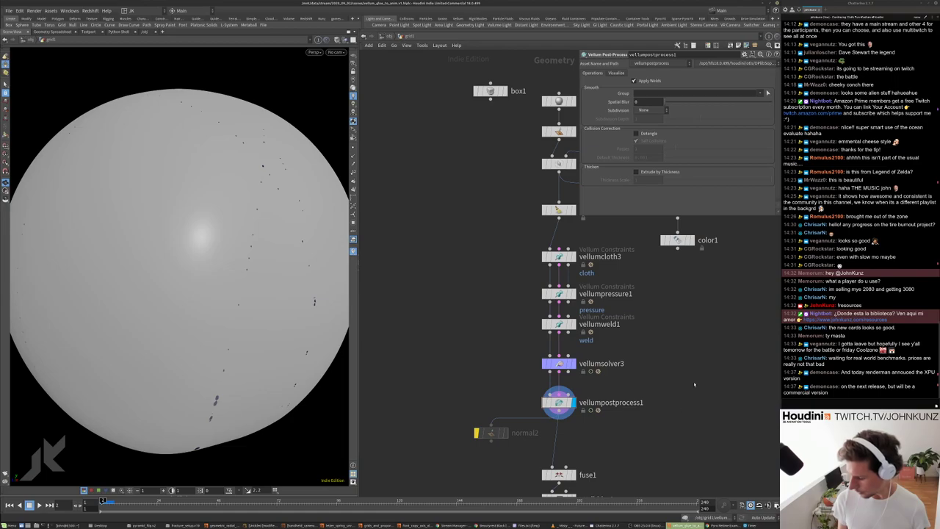
middle_click_drag(694, 383, 690, 397)
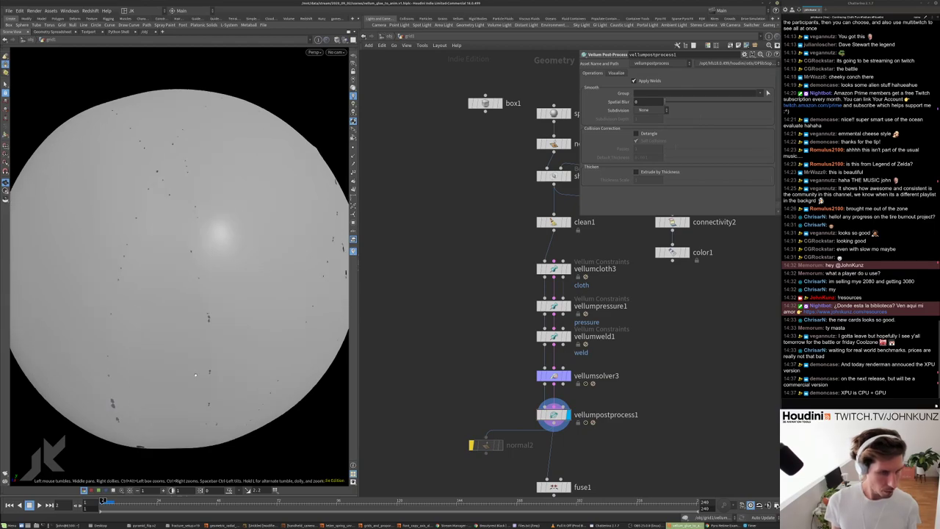
left_click_drag(220, 346, 241, 370)
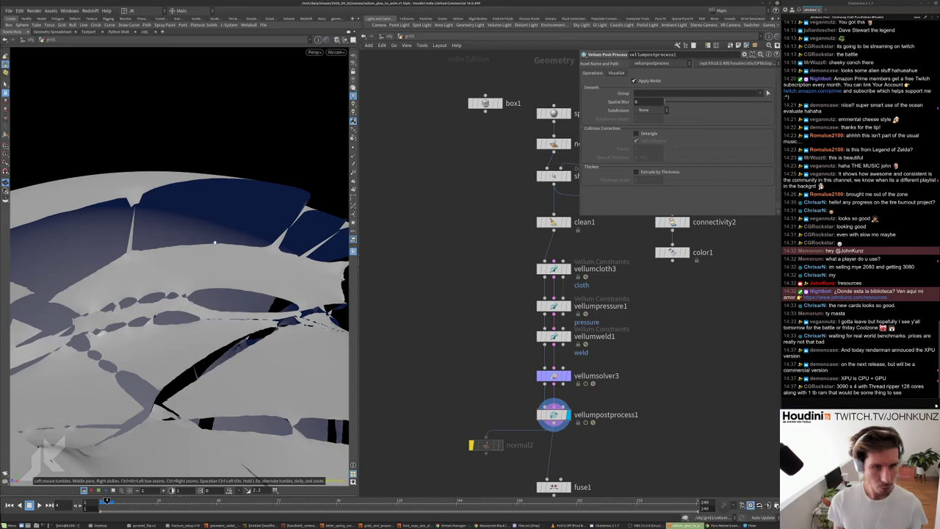
- Review vellumweld1's breaking threshold scaling options, leaving them unchanged
left_click(560, 338)
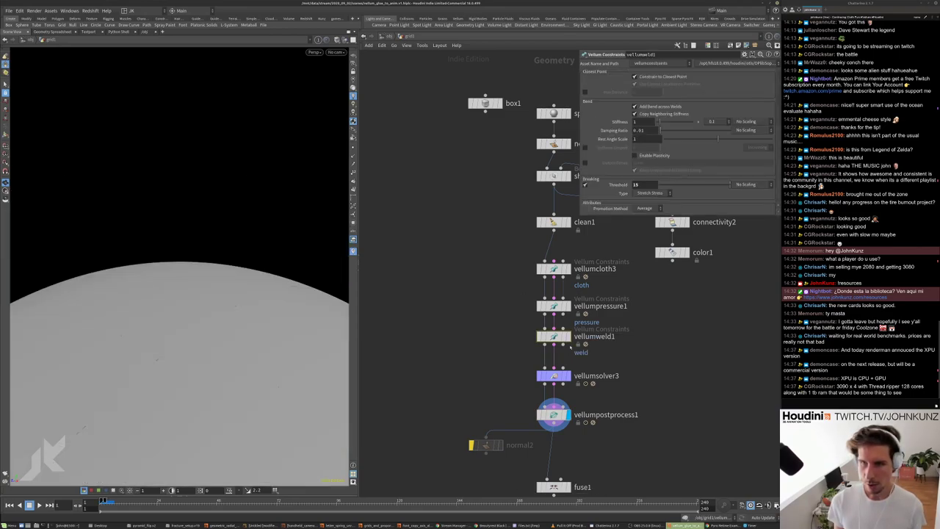
left_click(750, 184)
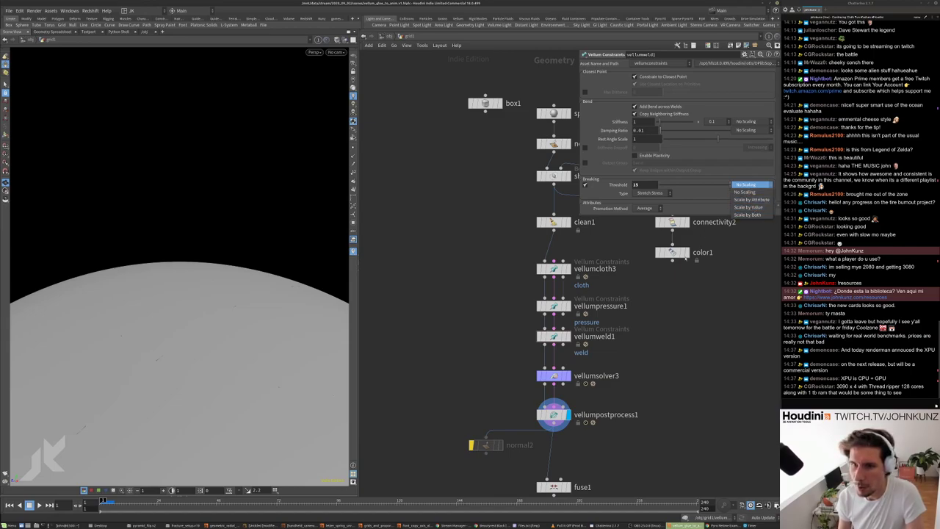
left_click(686, 259)
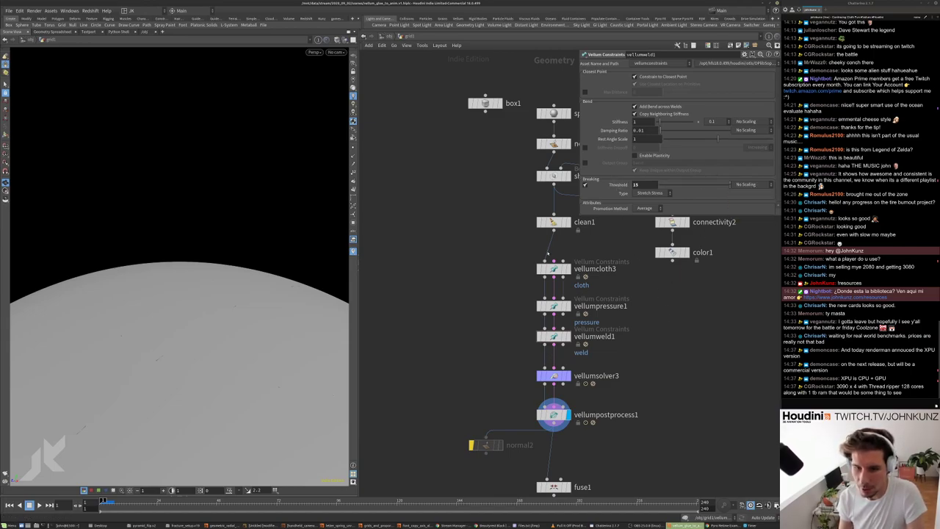
scroll(565, 338, "down", 2)
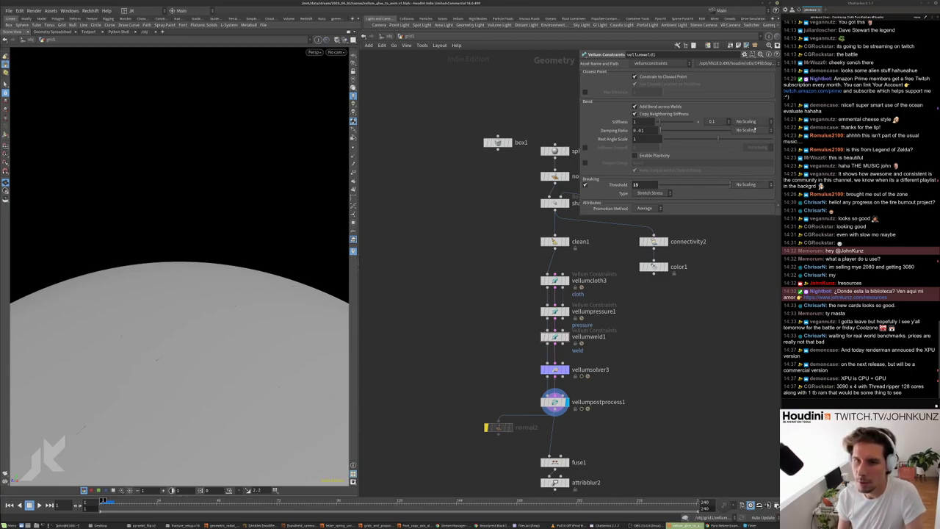
left_click(761, 185)
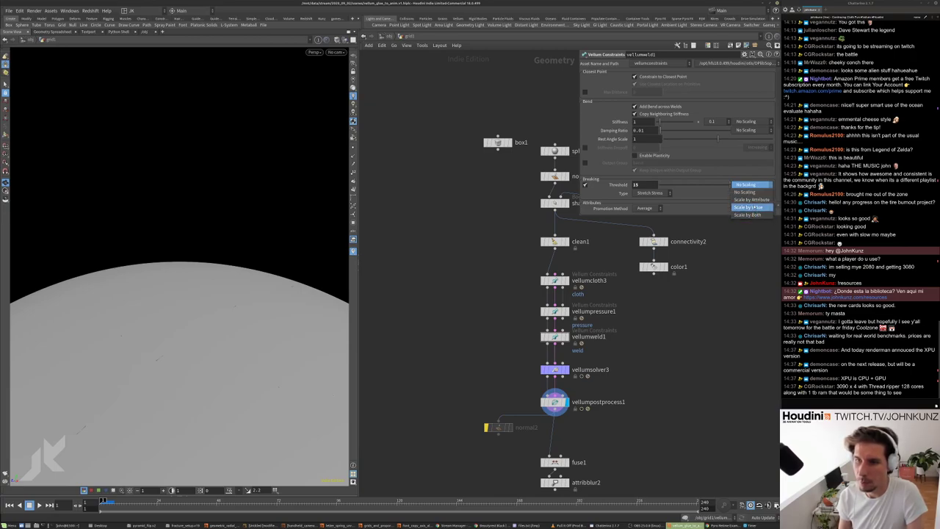
left_click(728, 189)
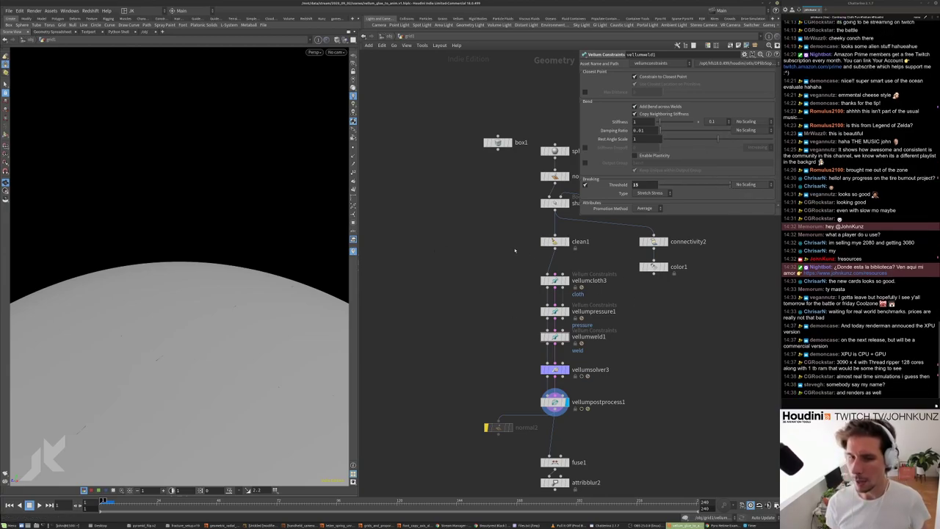
- Inspect the shatter and clean node settings at the top of the network
left_click_drag(424, 329, 432, 288)
left_click_drag(191, 308, 220, 241)
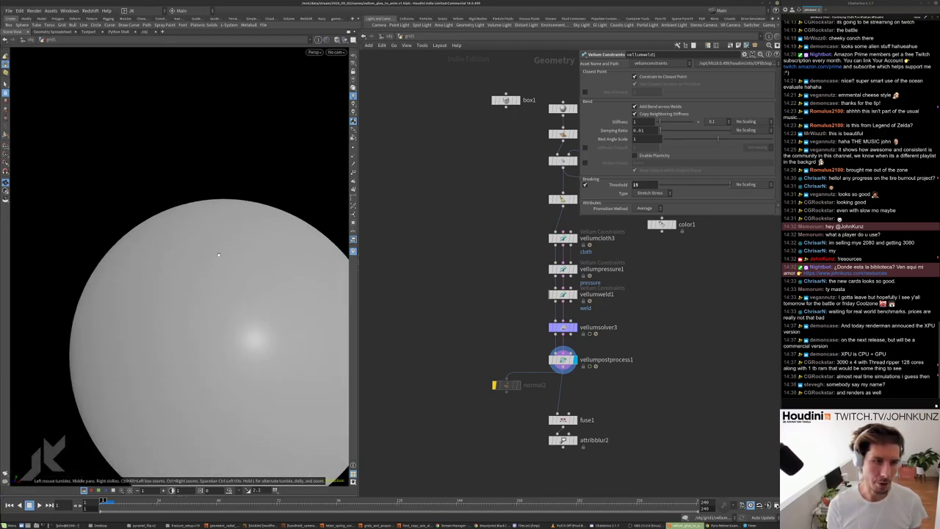
middle_click_drag(483, 276, 465, 347)
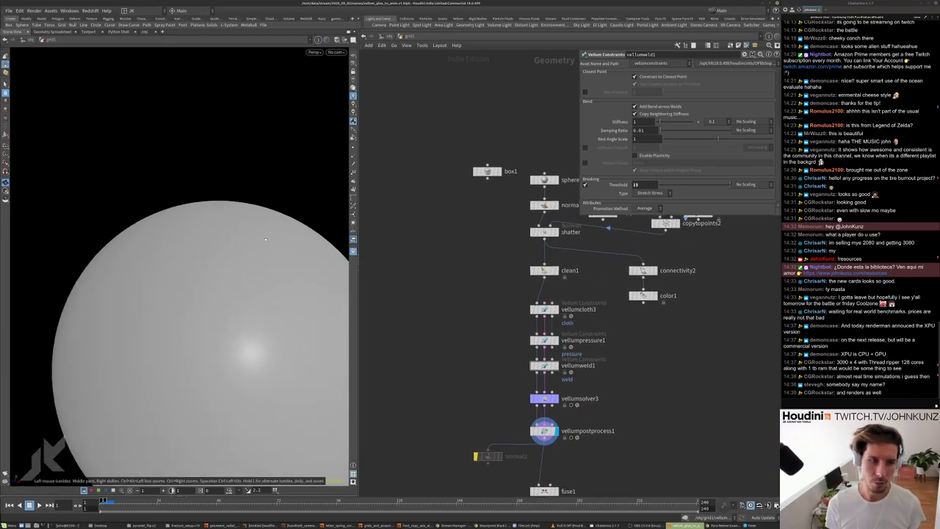
scroll(213, 308, "down", 5)
left_click(544, 232)
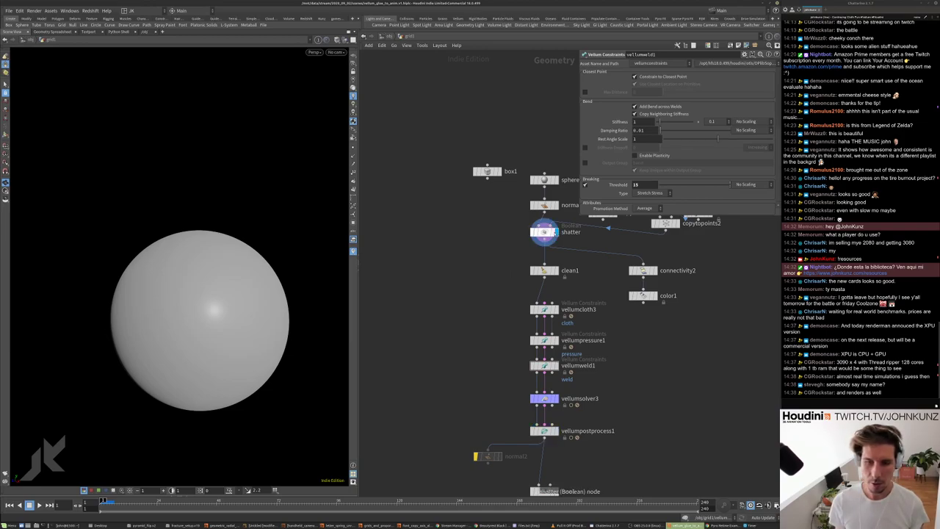
middle_click_drag(550, 234, 553, 207)
left_click(546, 244)
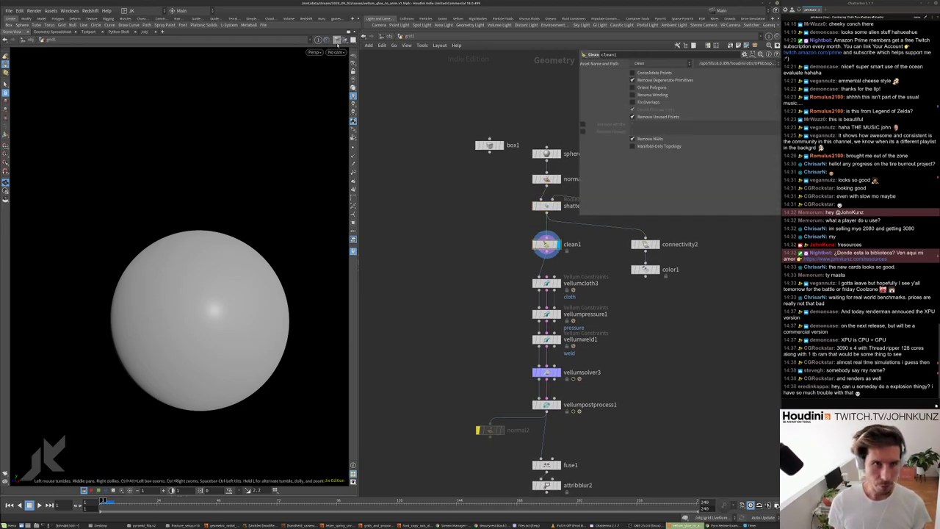
- Change the viewport shading and display color1 to show the randomly coloured panels
left_click(337, 41)
left_click(365, 117)
middle_click_drag(495, 249, 486, 255)
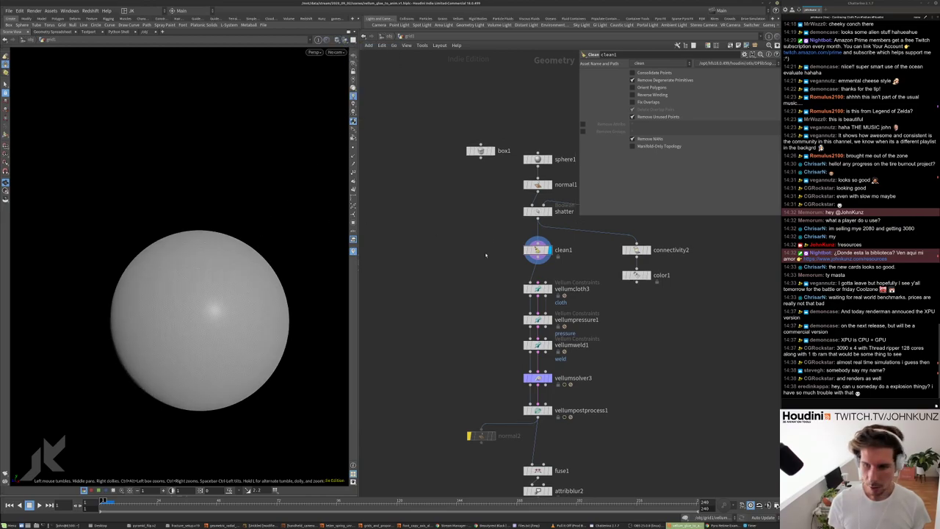
left_click(636, 274)
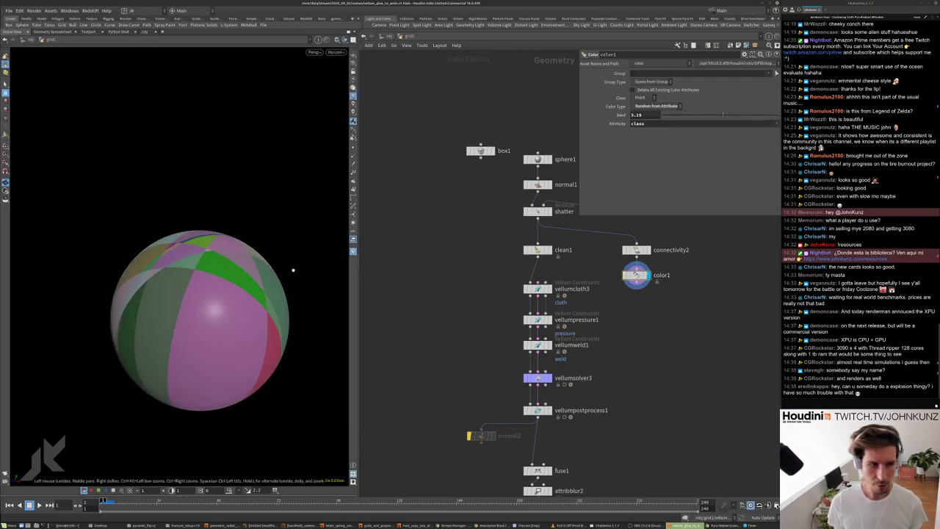
left_click_drag(291, 271, 245, 257)
middle_click_drag(639, 330, 626, 300)
- Add a sphere2 node with Uniform Scale 0.25
key("Tab")
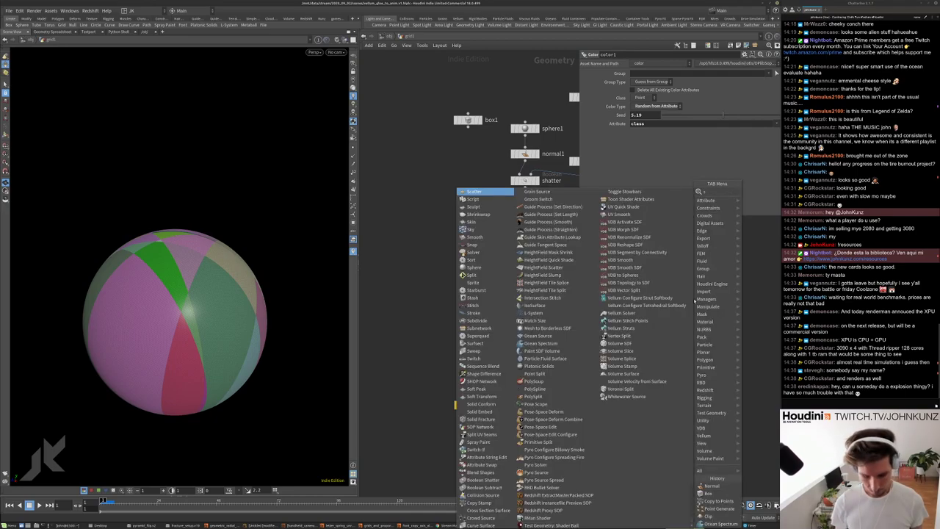
type("sphere")
key("Return")
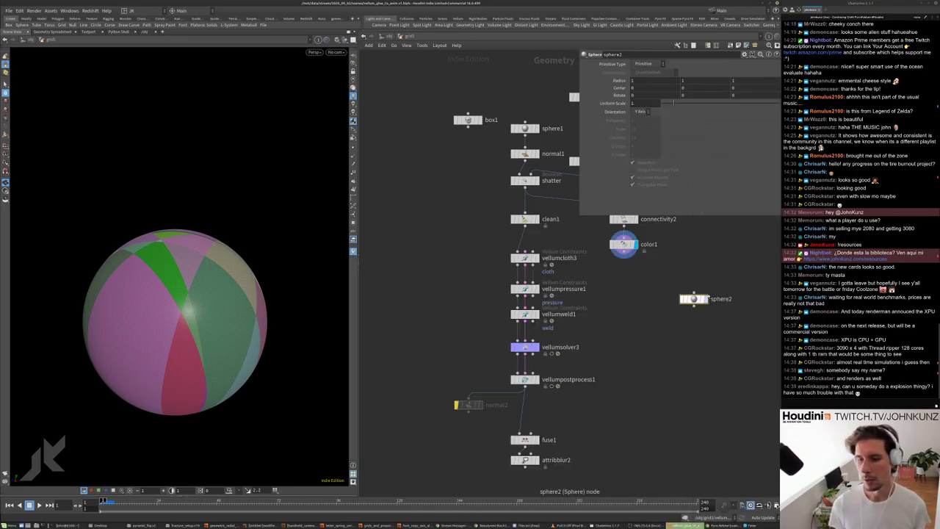
left_click(693, 299)
left_click(640, 103)
type("0.25")
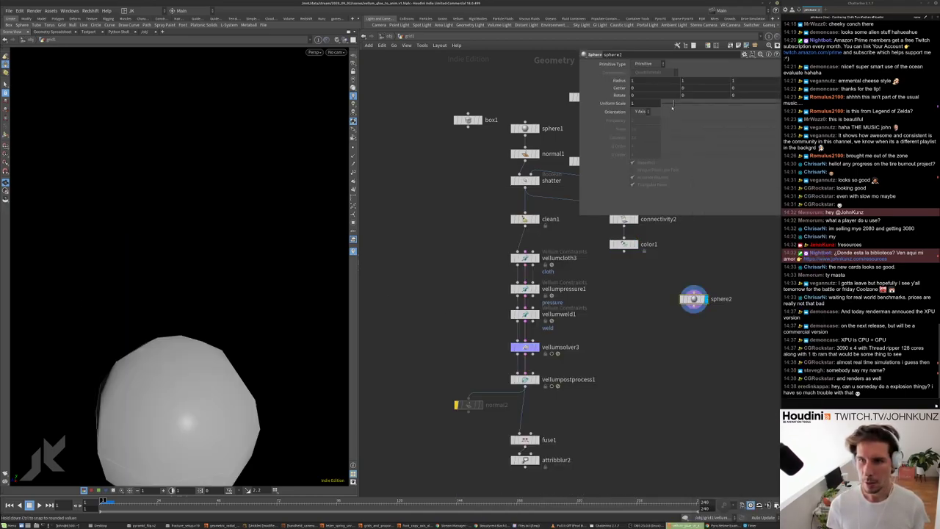
key("Return")
- Add an Attribute Create node below sphere2 with attribute name weldstrength
key("Tab")
type("col")
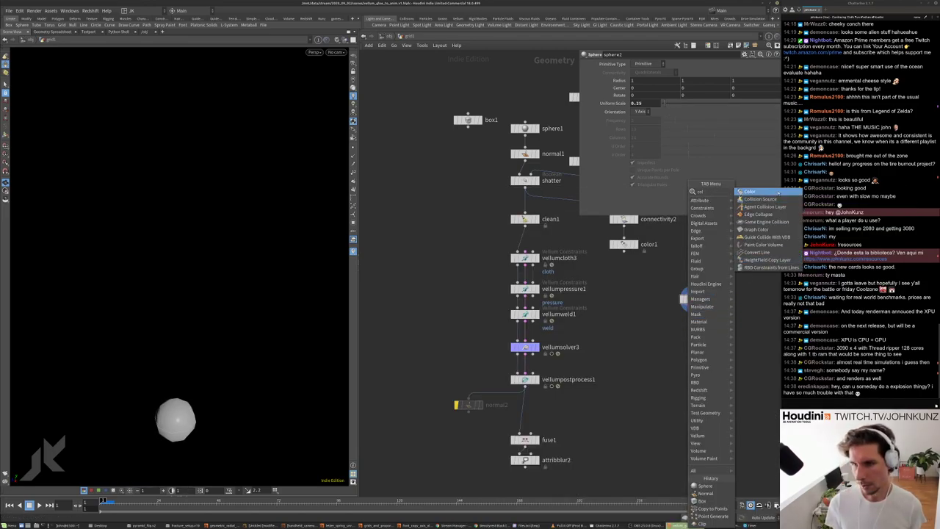
left_click(778, 193)
key("Tab")
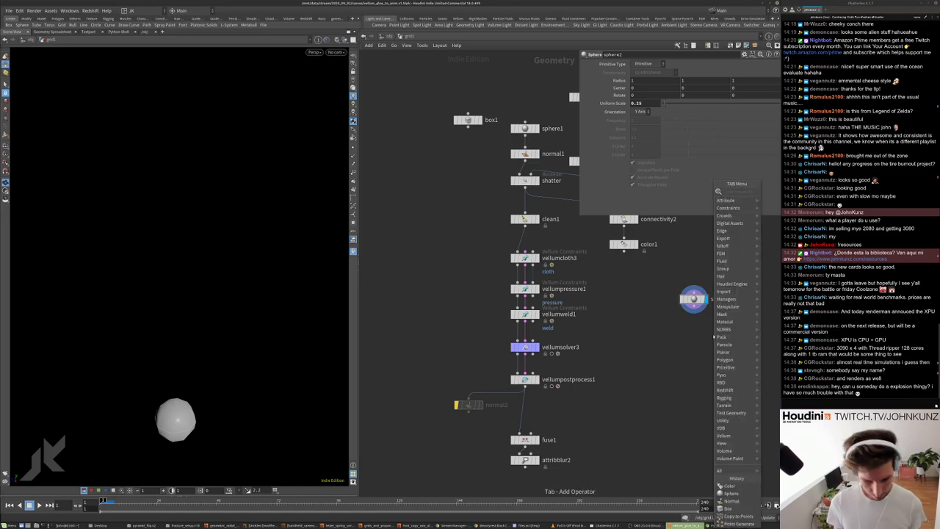
type("cre")
left_click(783, 199)
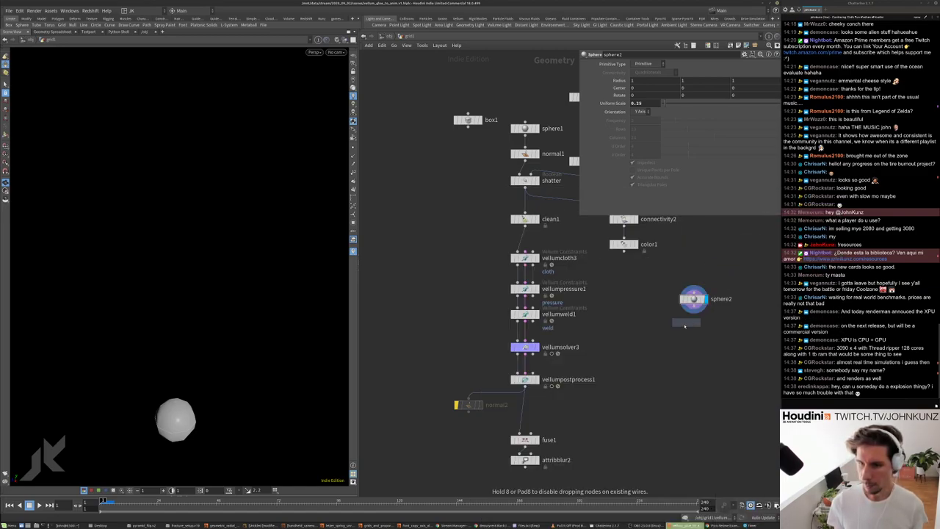
left_click(680, 328)
scroll(679, 328, "up", 3)
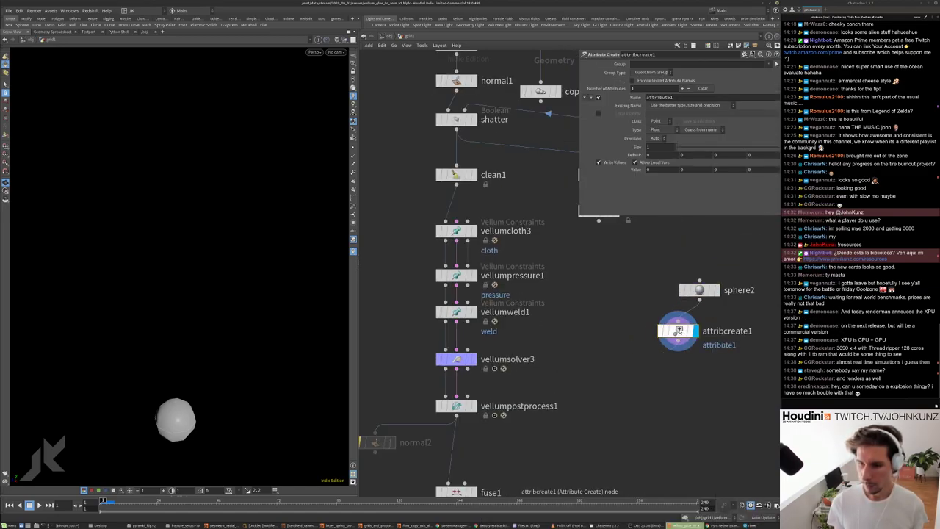
double_click(659, 97)
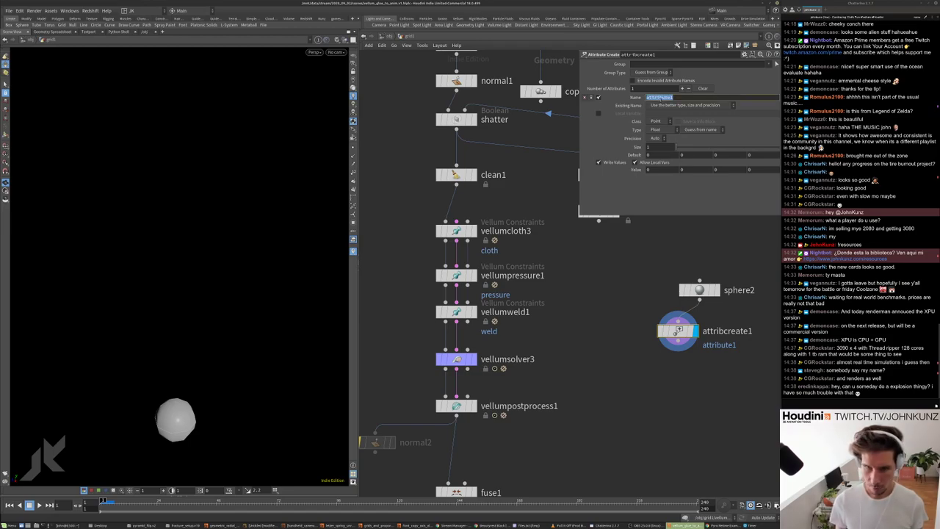
key("BackSpace")
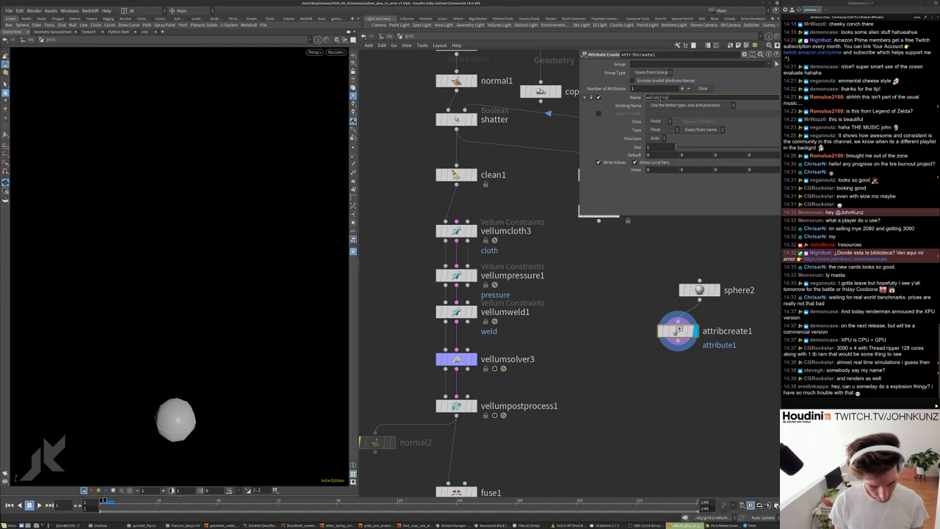
type("weldstrength")
key("Return")
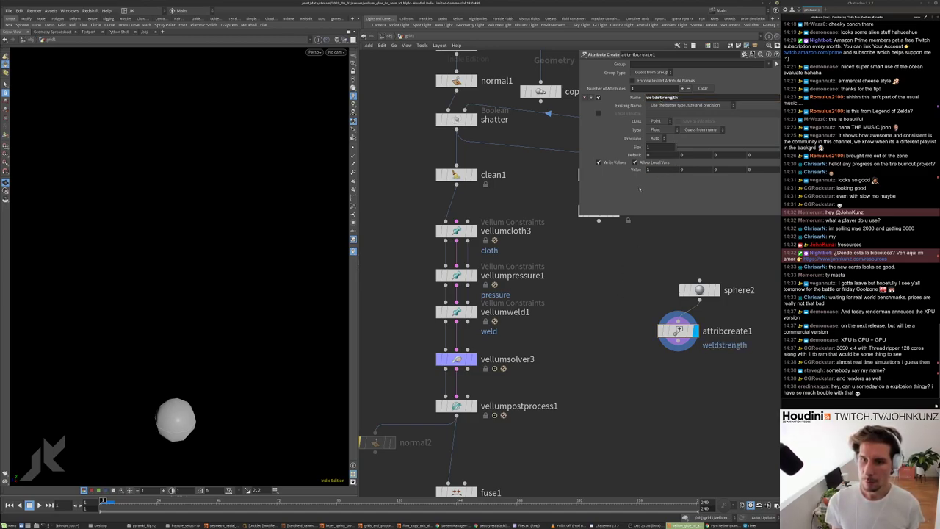
- Add an Attribute Transfer node to the network
middle_click_drag(576, 213, 573, 191)
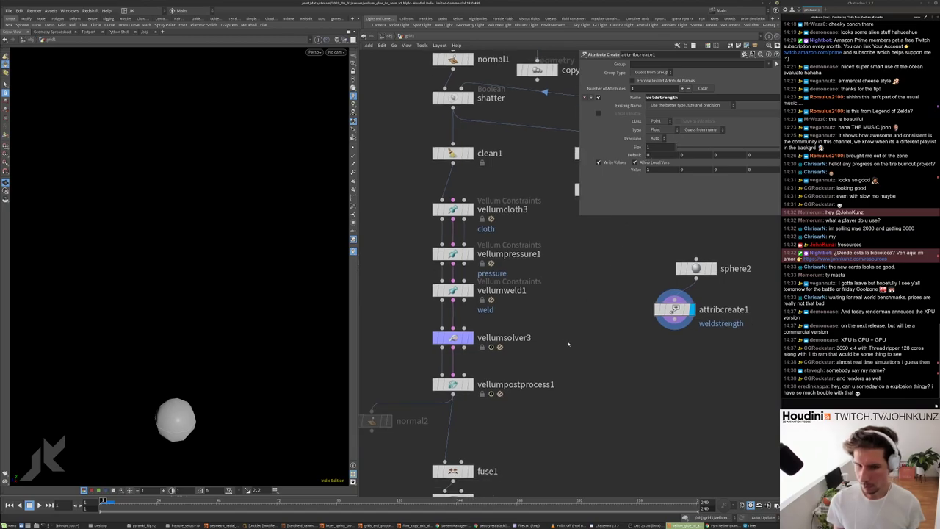
key("Tab")
mouse_move(570, 345)
type("tra")
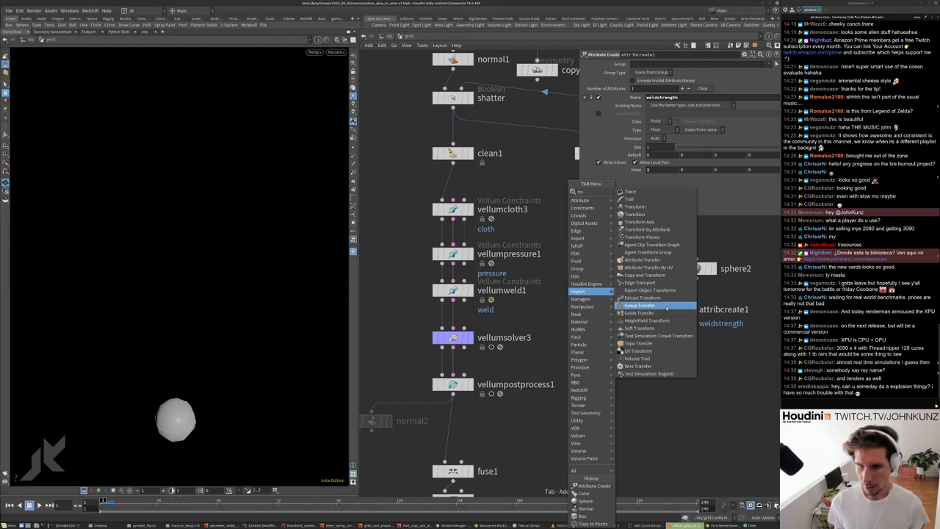
left_click(642, 260)
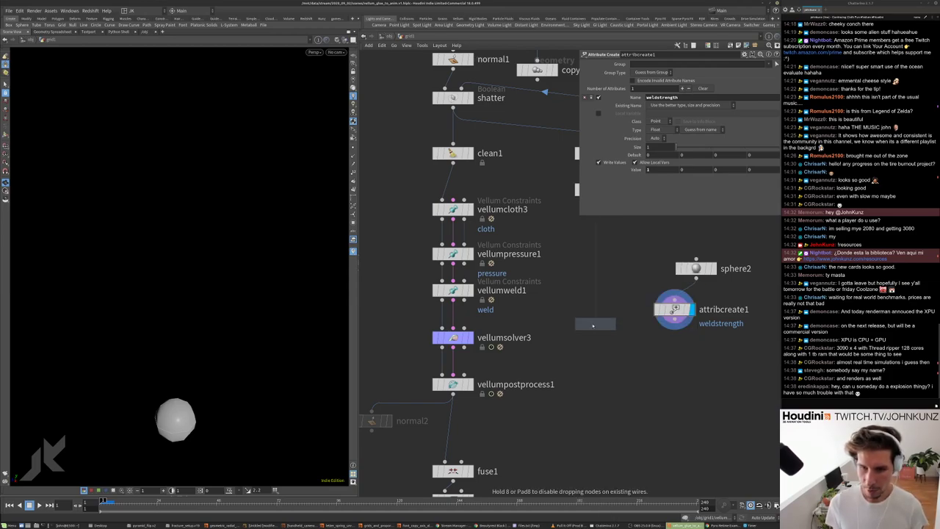
left_click(667, 307)
scroll(603, 316, "down", 5)
- Place attribtransfer1 on the wire below clean1 and connect attribcreate1 into its second input
middle_click_drag(489, 316, 649, 308)
scroll(697, 304, "up", 2)
scroll(667, 308, "up", 3)
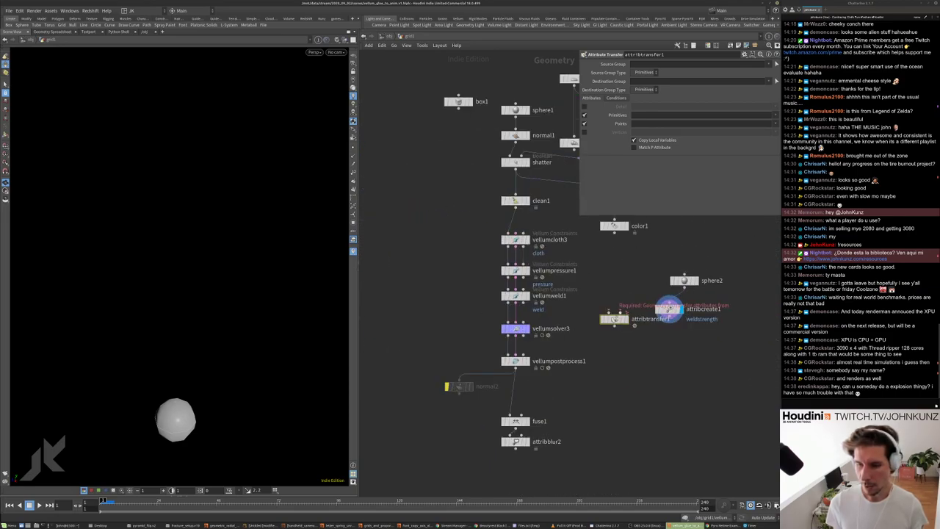
scroll(621, 310, "up", 3)
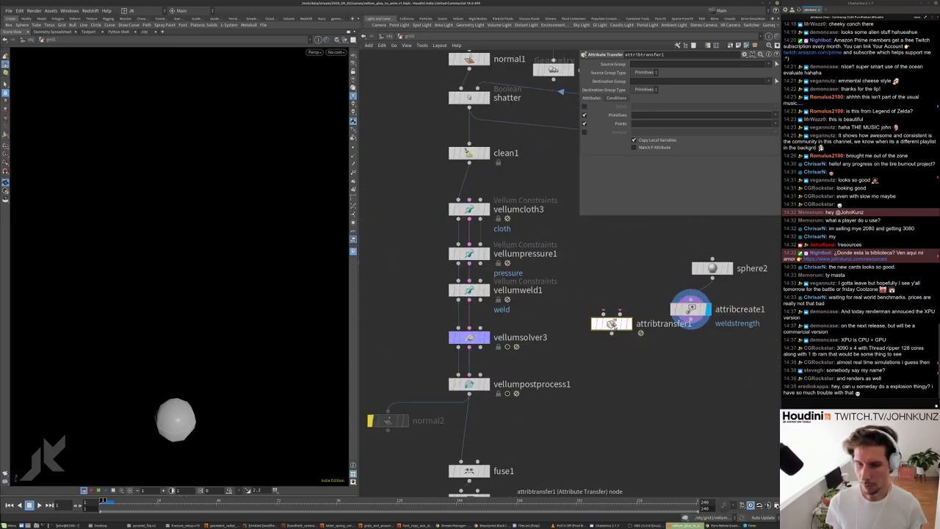
scroll(612, 324, "down", 4)
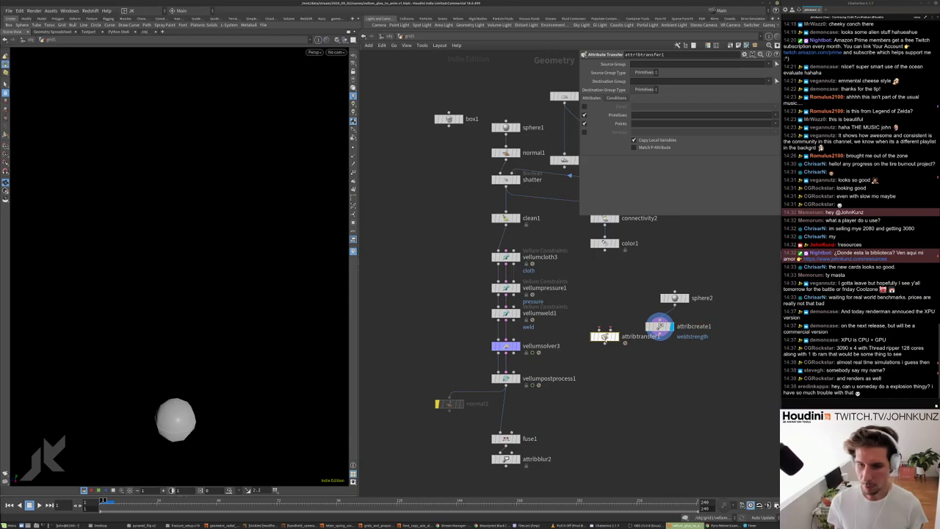
scroll(607, 336, "up", 4)
left_click_drag(599, 336, 545, 211)
middle_click_drag(595, 246, 593, 320)
left_click_drag(550, 287, 663, 408)
- Display attribtransfer1, disable primitive transfer, and transfer the weldstrength point attribute
left_click_drag(702, 355, 681, 355)
left_click(583, 340)
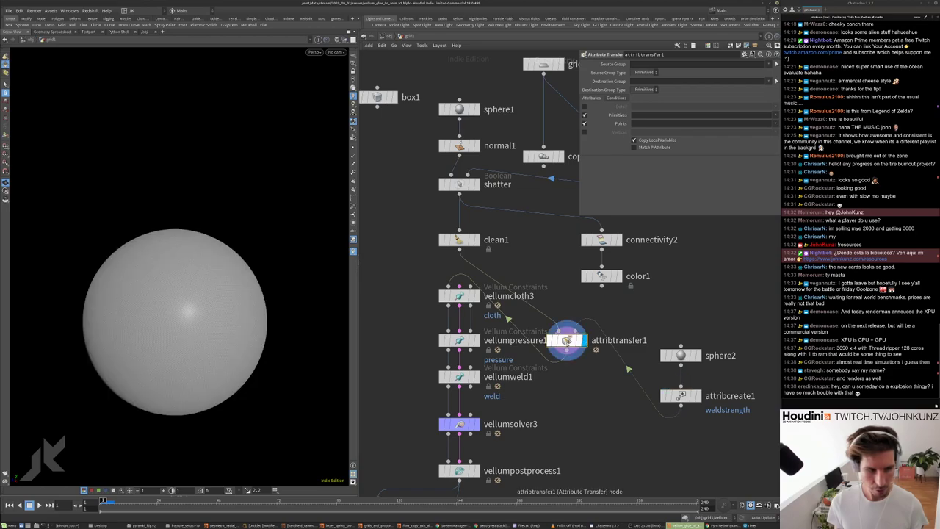
middle_click_drag(578, 182, 573, 129)
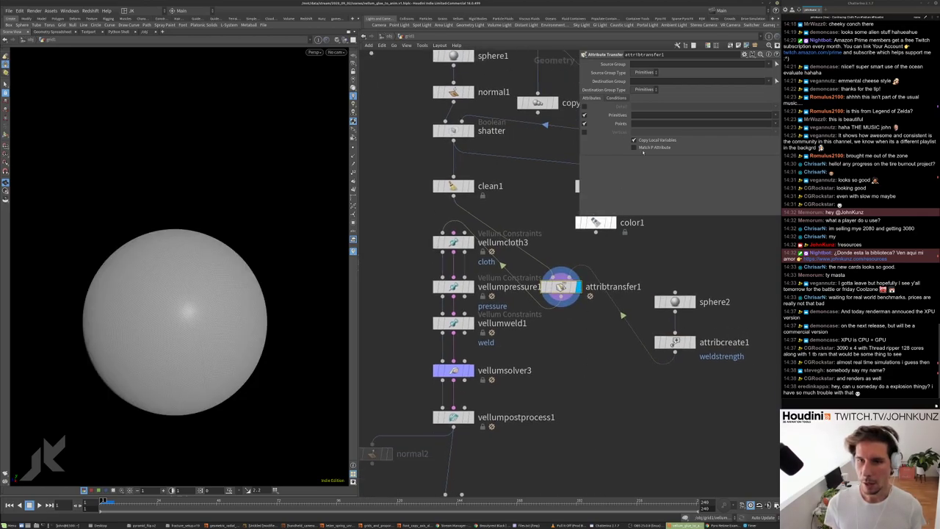
left_click(585, 115)
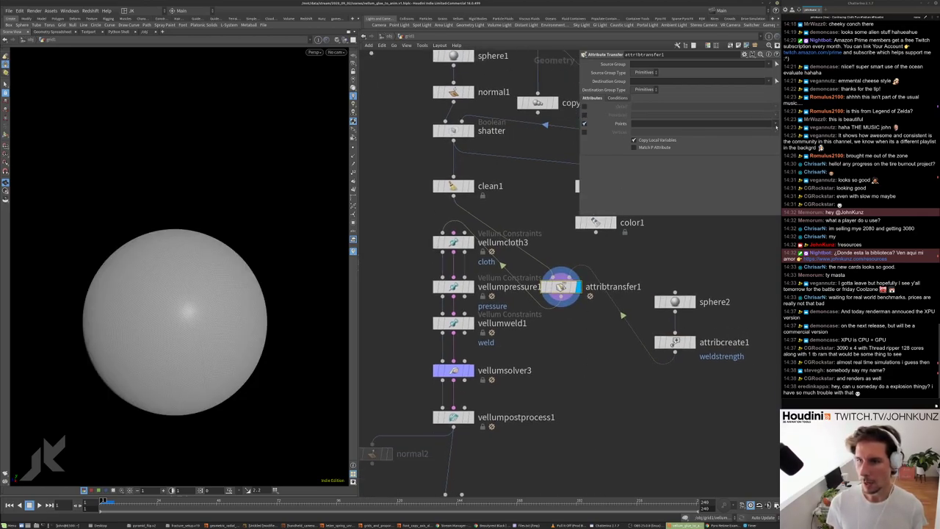
left_click(777, 127)
left_click(772, 138)
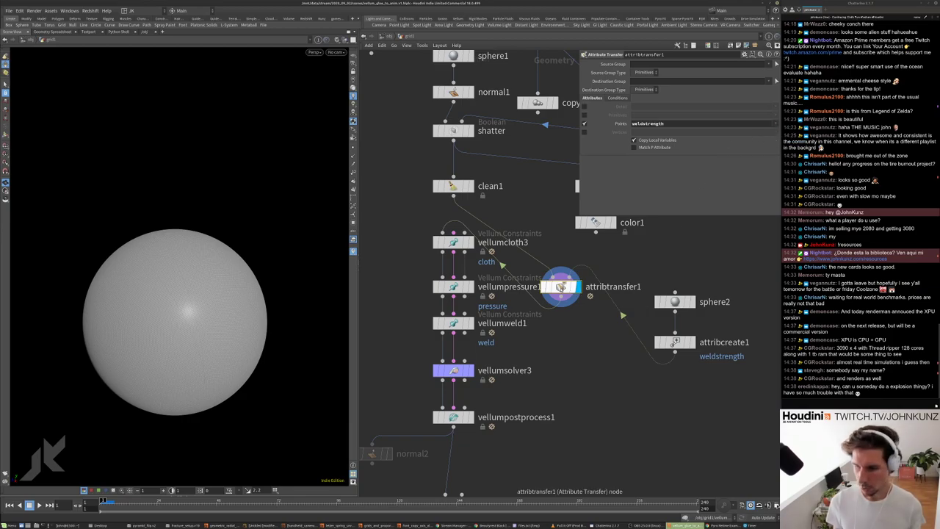
middle_click(561, 287)
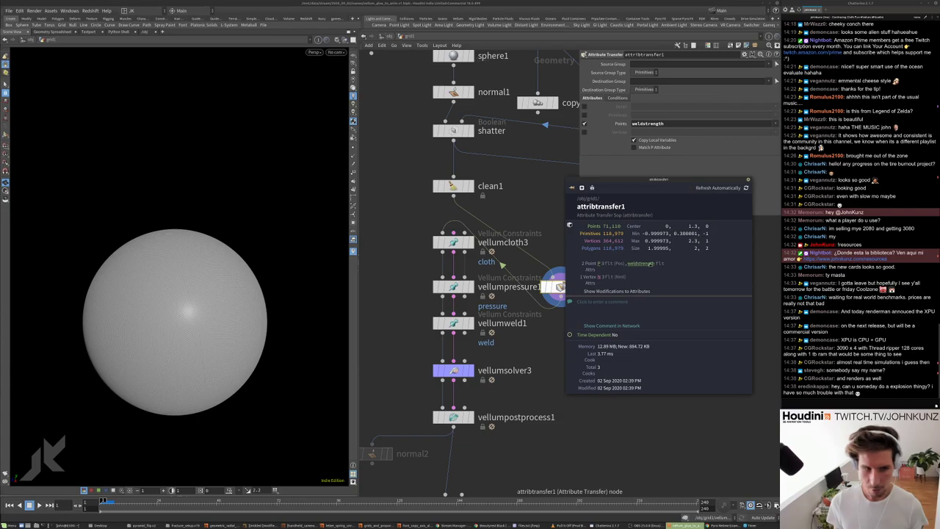
- Set the transfer Distance Threshold to 0.38 and Blend Width to 0.51
left_click_drag(204, 387, 238, 348)
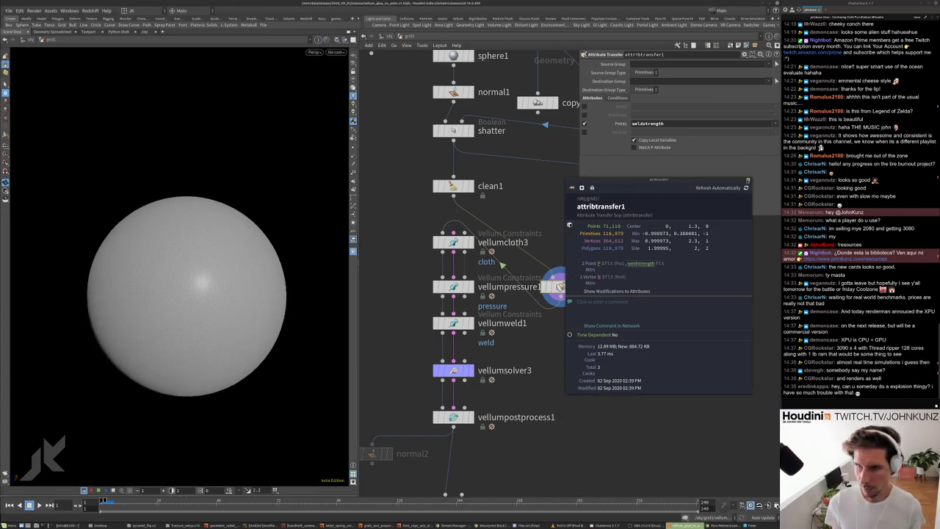
left_click(617, 98)
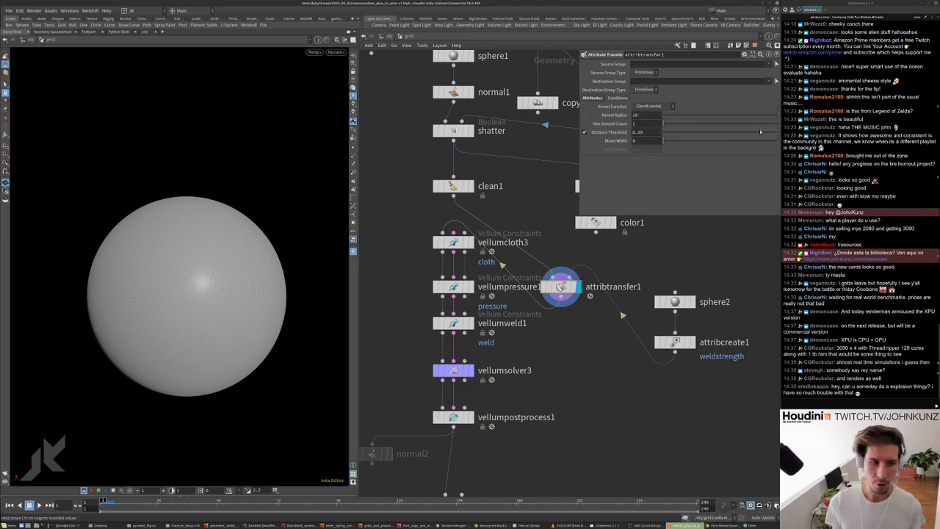
left_click_drag(695, 133, 650, 156)
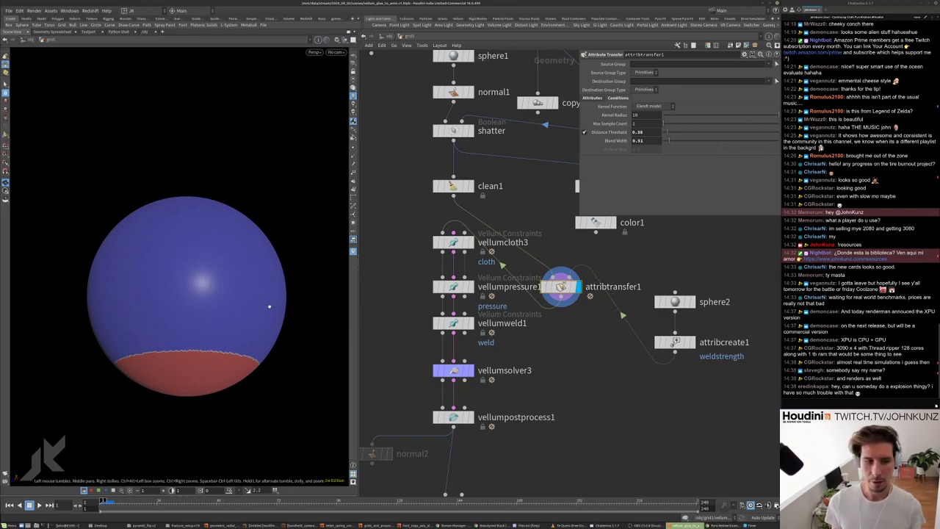
left_click_drag(268, 307, 267, 324)
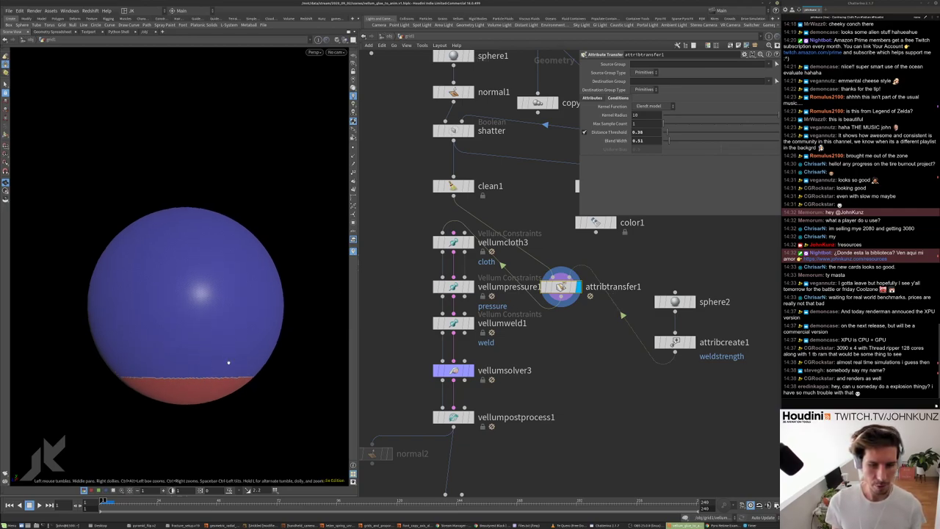
middle_click_drag(627, 377, 608, 358)
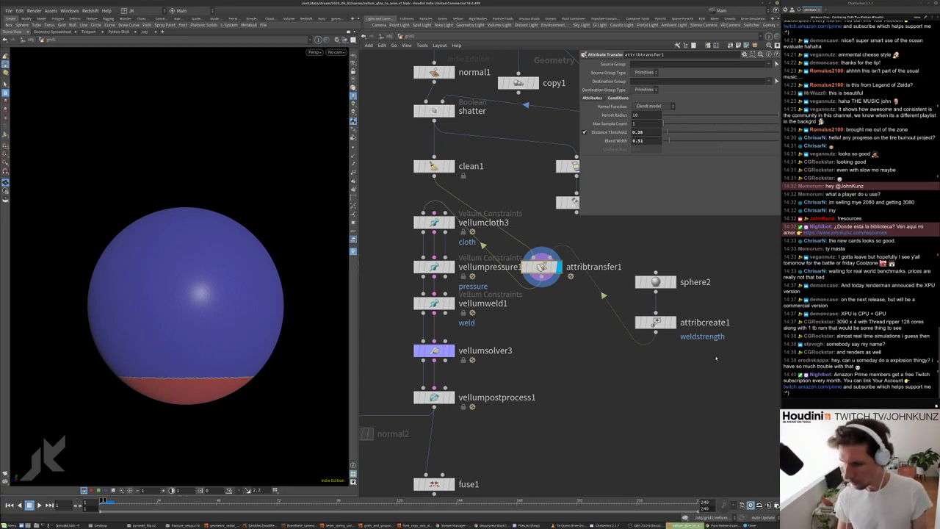
scroll(716, 357, "up", 2)
scroll(716, 357, "down", 3)
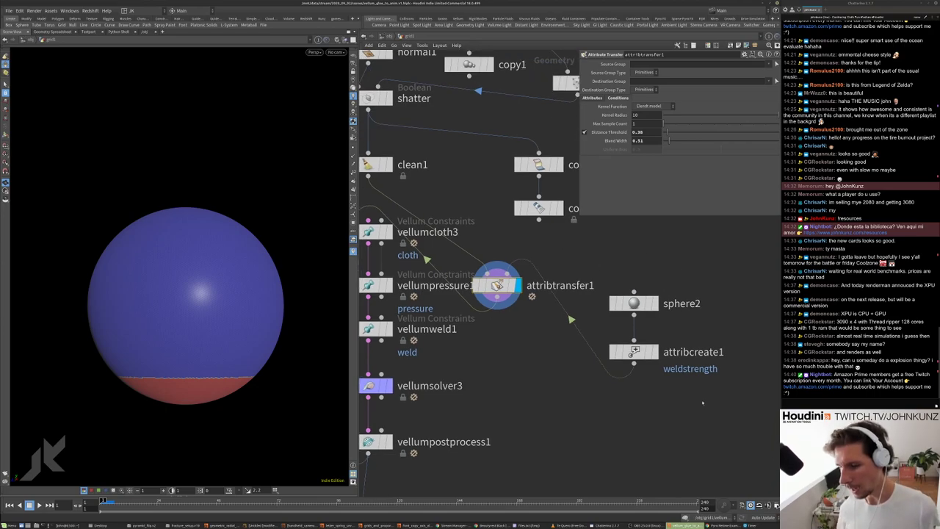
- Copy attribcreate1 into a new attribcreate2 node and rearrange it with attribtransfer1
left_click_drag(654, 367, 540, 289, "alt")
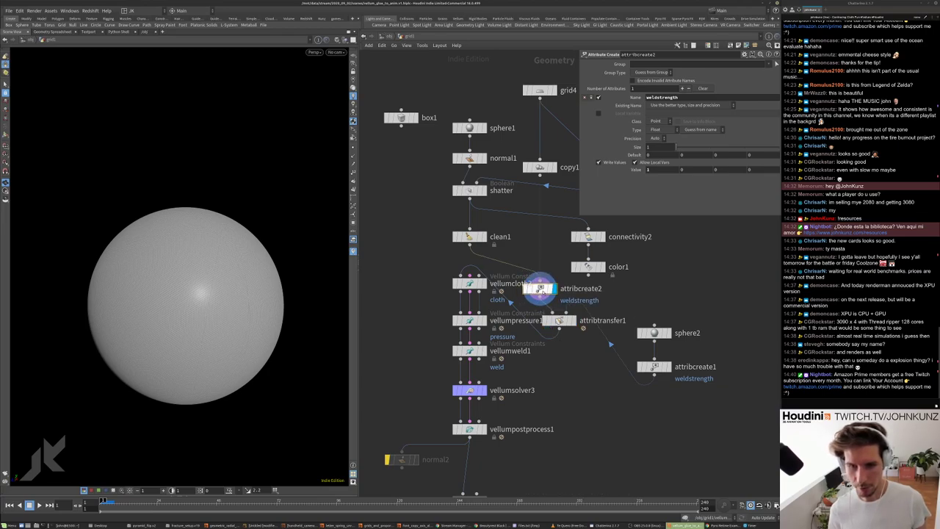
key("g")
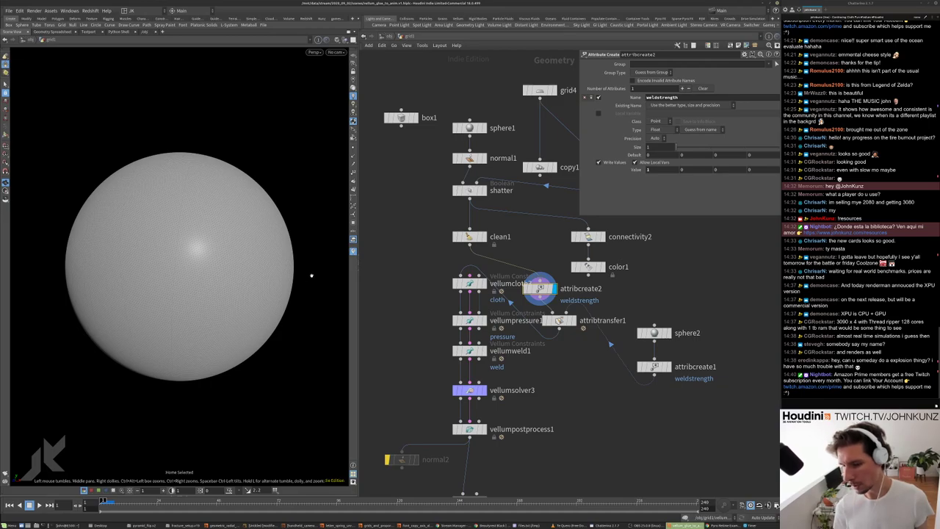
left_click_drag(560, 321, 588, 406)
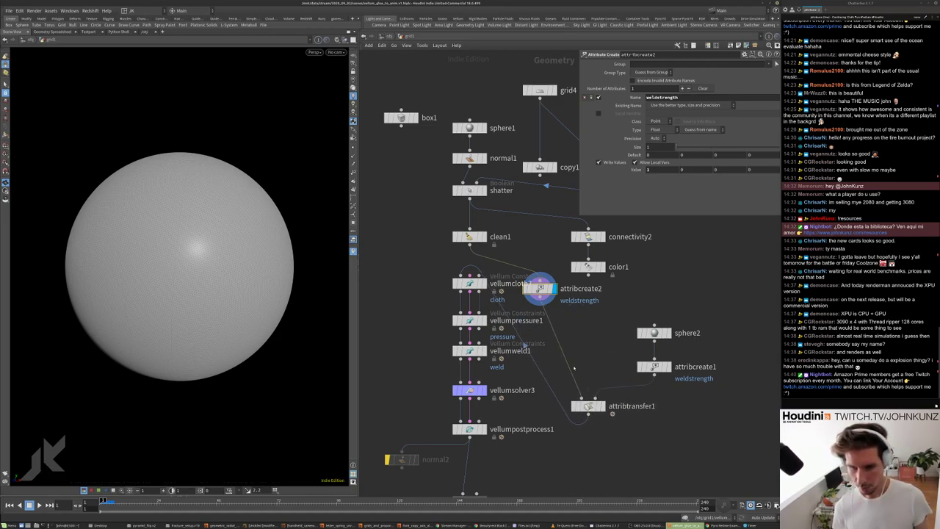
left_click_drag(540, 289, 570, 307)
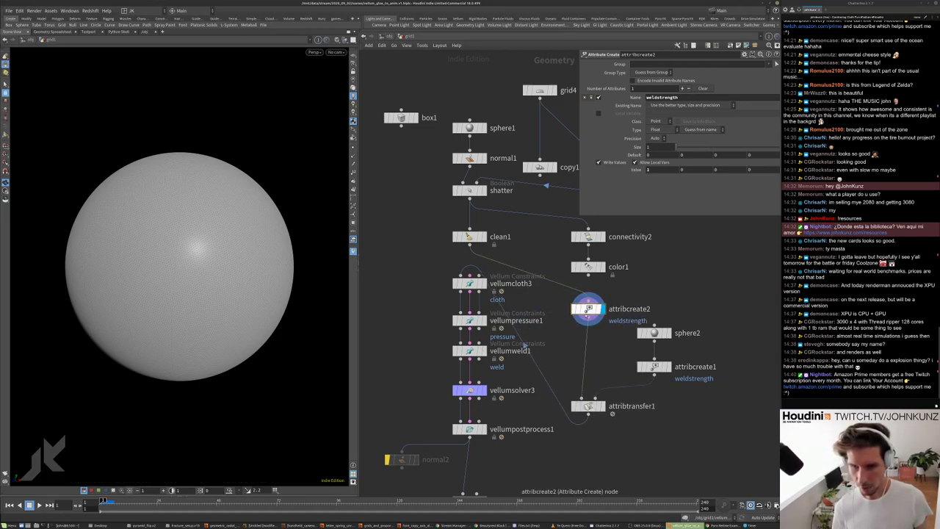
left_click(588, 310)
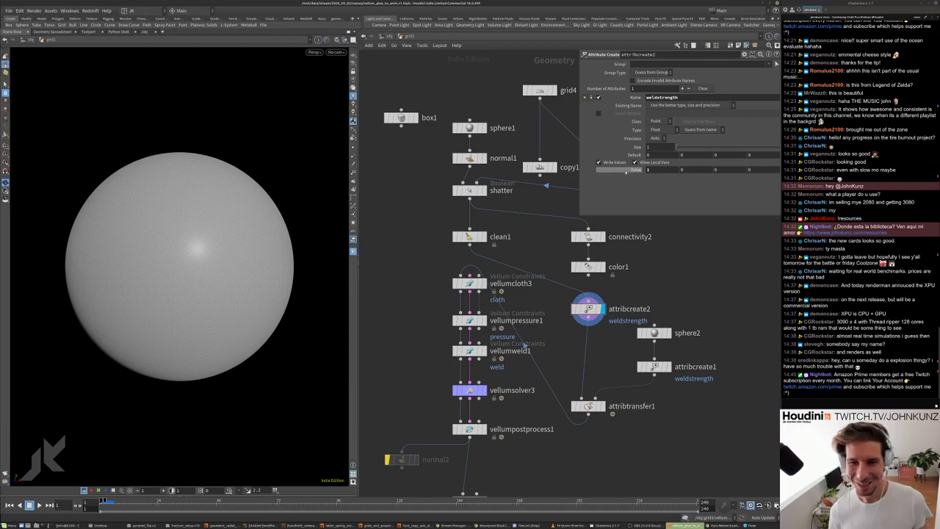
scroll(464, 356, "up", 3)
- Check vellumweld1's threshold scaling choices, then view attribcreate2's settings
left_click(469, 350)
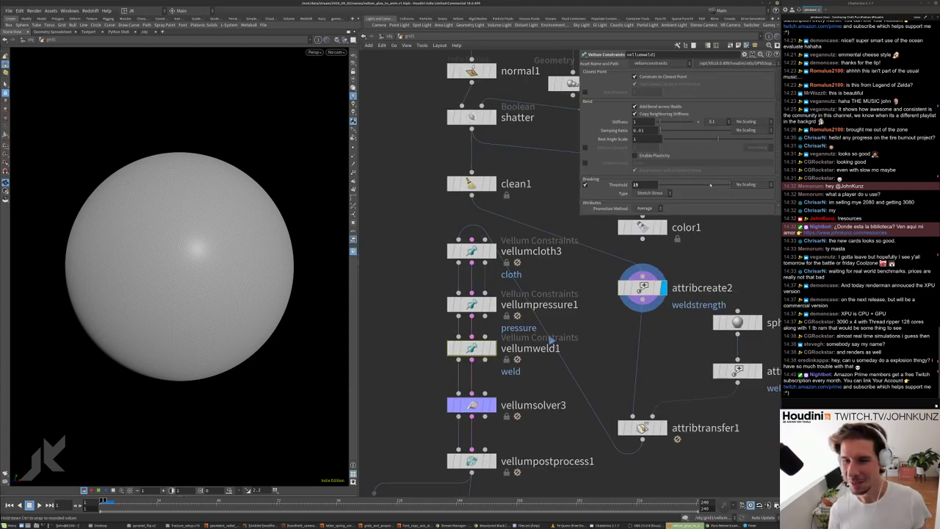
left_click(758, 184)
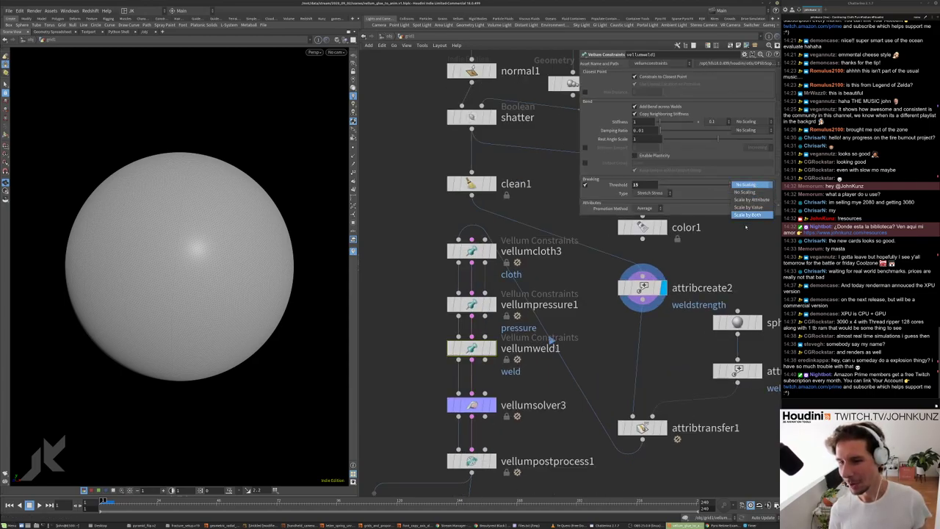
left_click(749, 215)
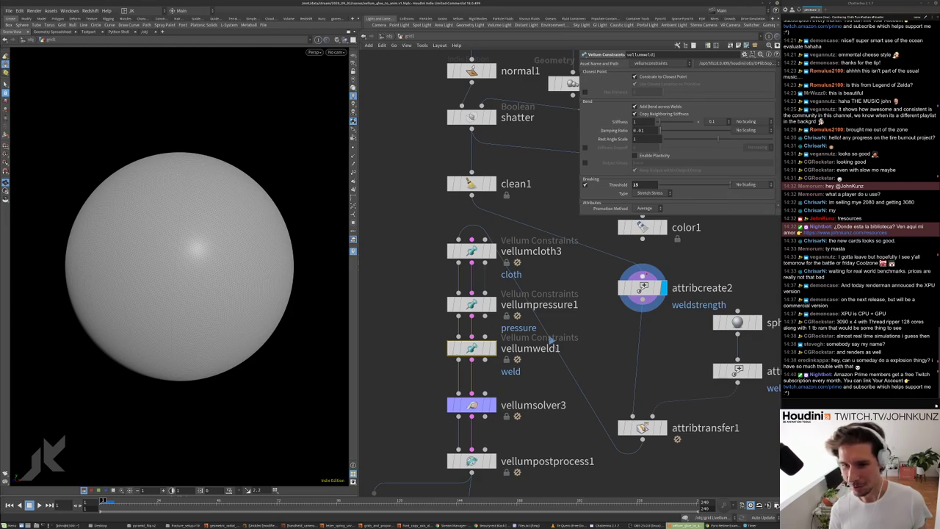
left_click(642, 287)
scroll(306, 210, "down", 3)
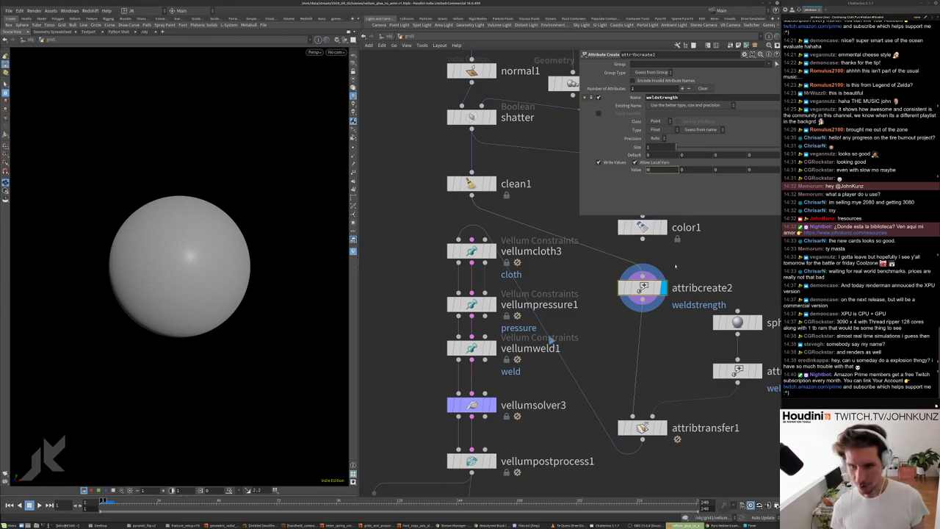
- Display attribtransfer1 and toggle bypass on attribcreate2 to compare, then view sphere2's settings
left_click(664, 429)
left_click(643, 427)
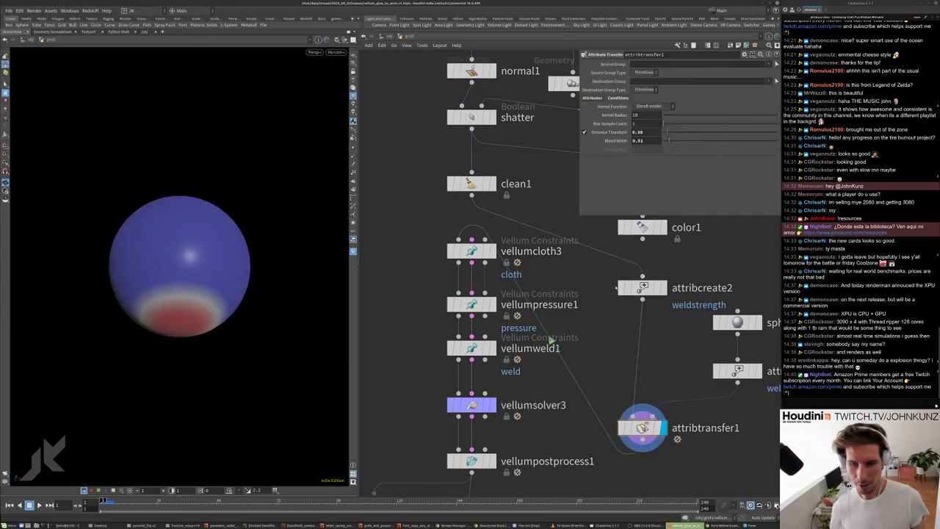
left_click(622, 287)
left_click(622, 287)
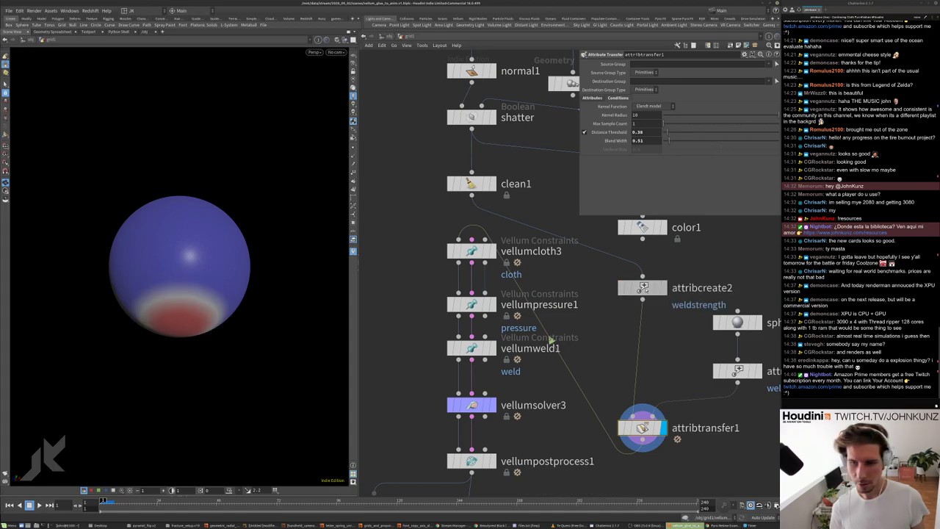
left_click(643, 287)
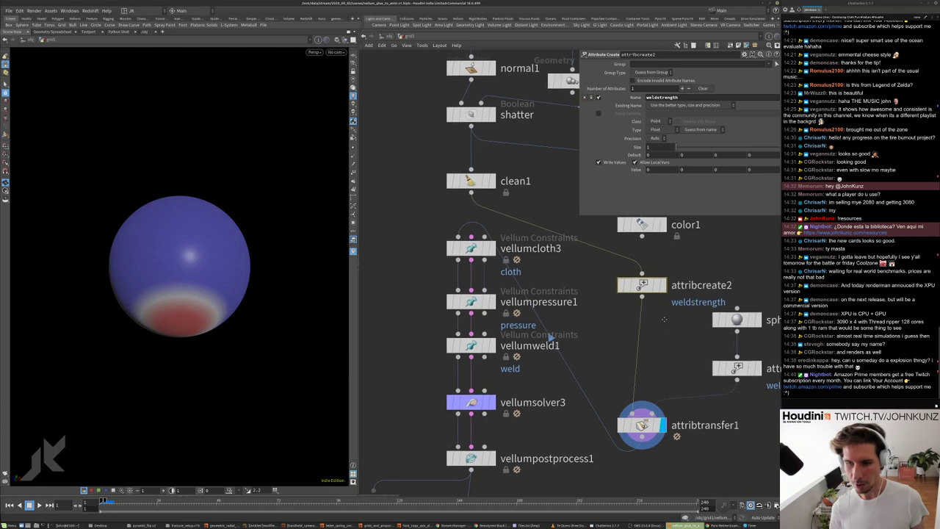
middle_click_drag(645, 351, 639, 311)
left_click(731, 284)
- Template sphere2 and move it against the sphere's right side
left_click(749, 283)
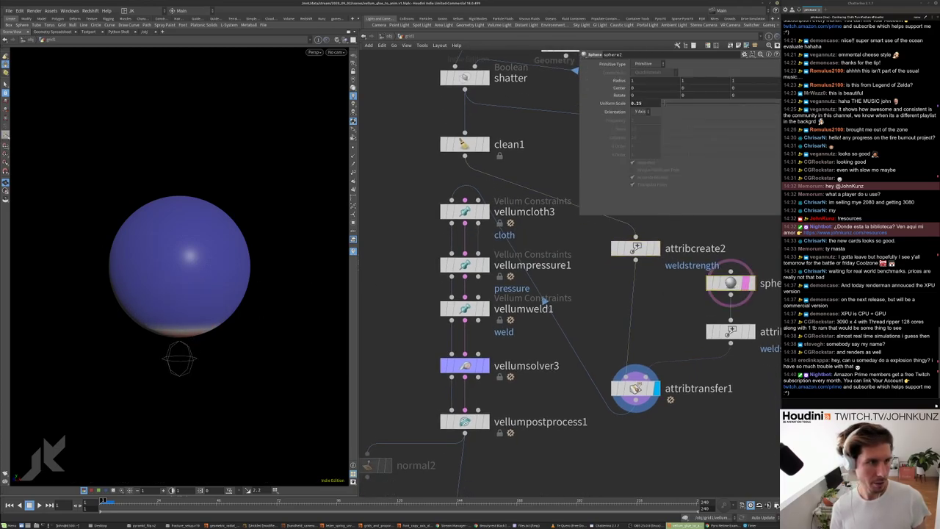
right_click(5, 65)
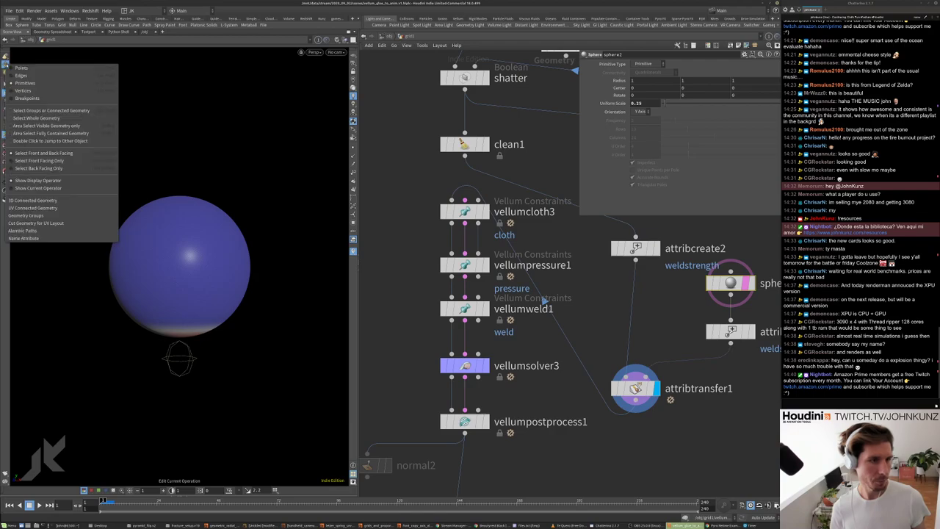
left_click(38, 188)
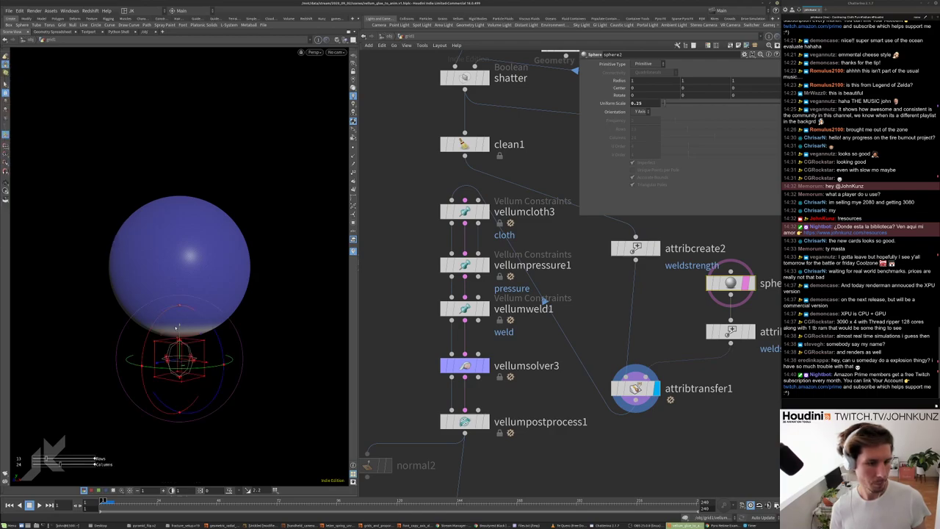
left_click_drag(178, 328, 219, 288)
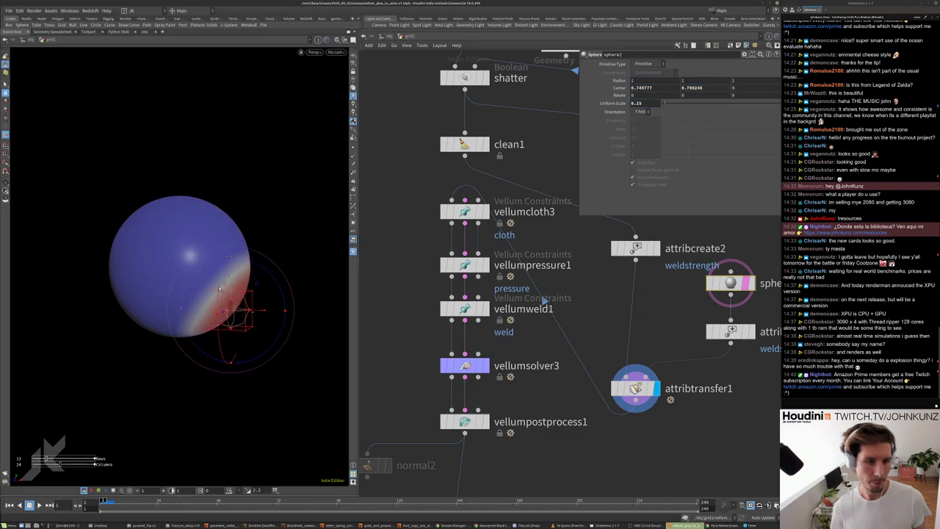
- Set attribtransfer1's Distance Threshold to 1.08 and display the weld constraints
left_click(636, 389)
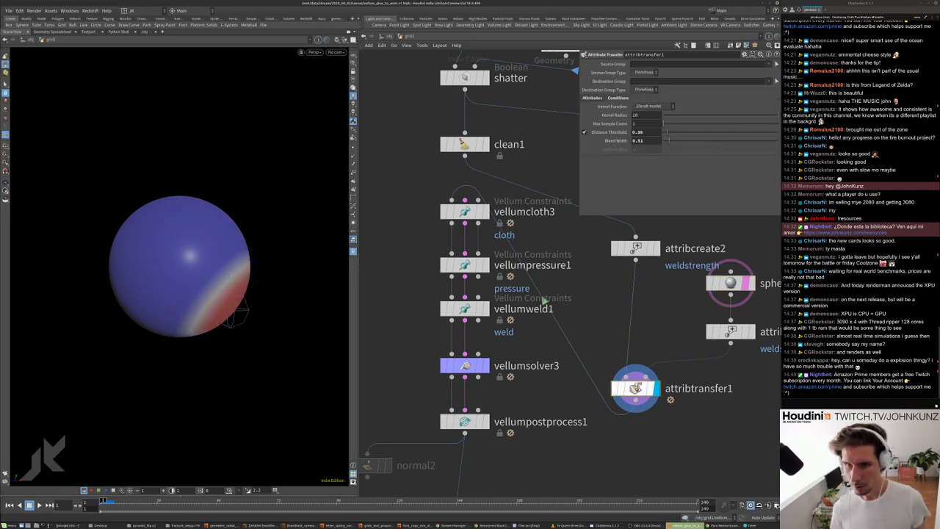
left_click_drag(679, 131, 674, 131)
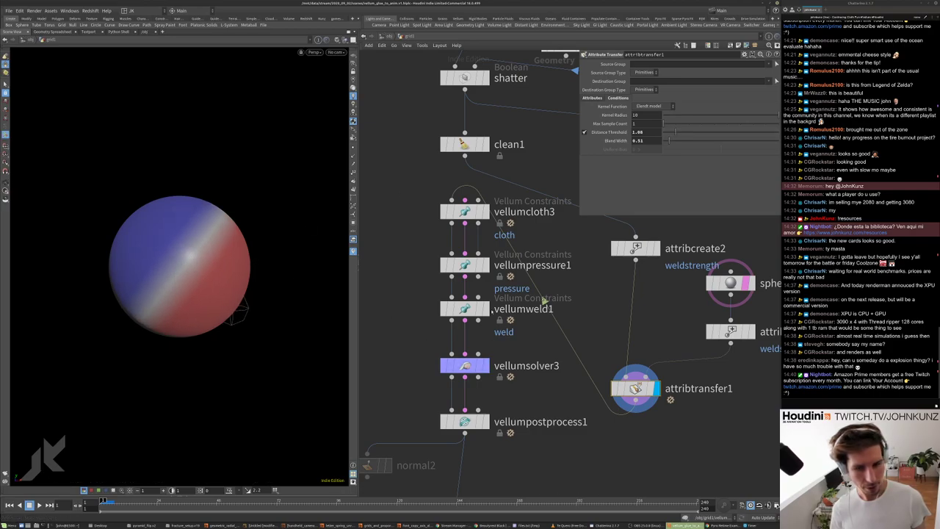
left_click(468, 308)
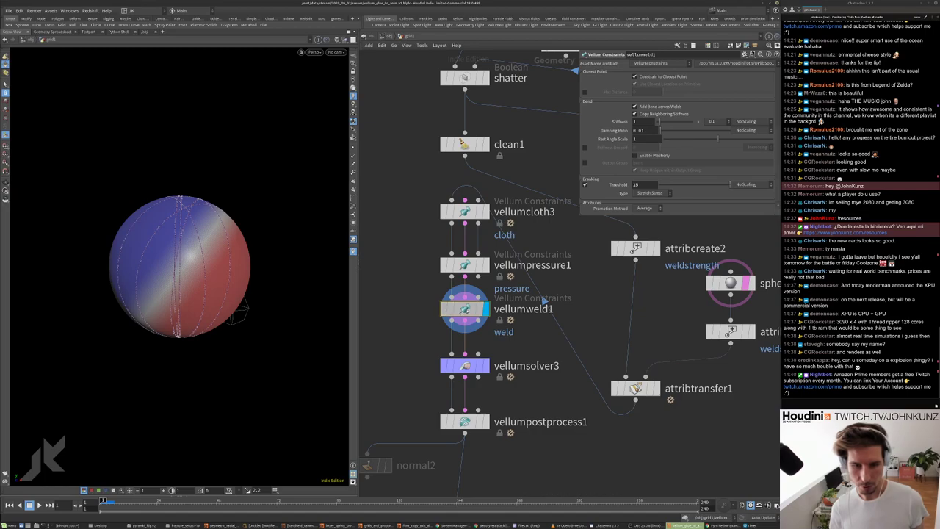
- Set vellumweld1's Threshold scaling to Scale by Attribute
middle_click(474, 303)
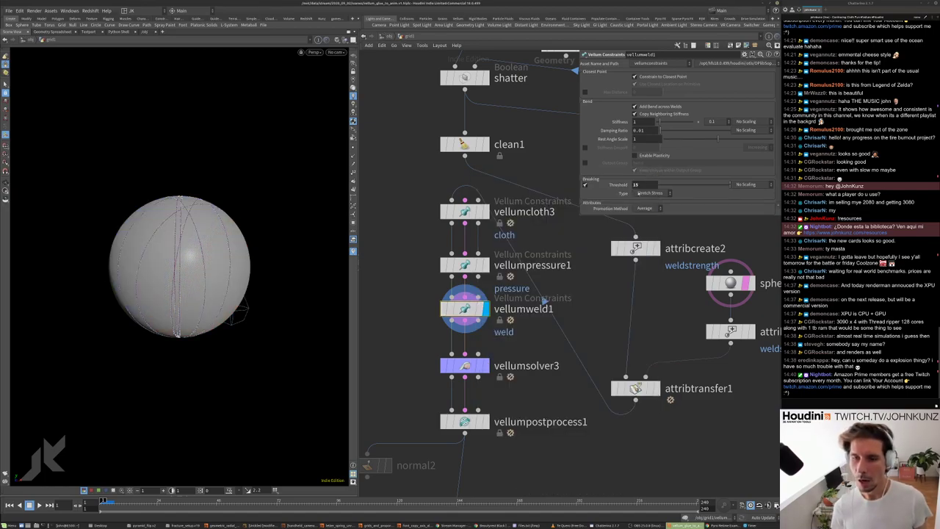
scroll(606, 203, "down", 3)
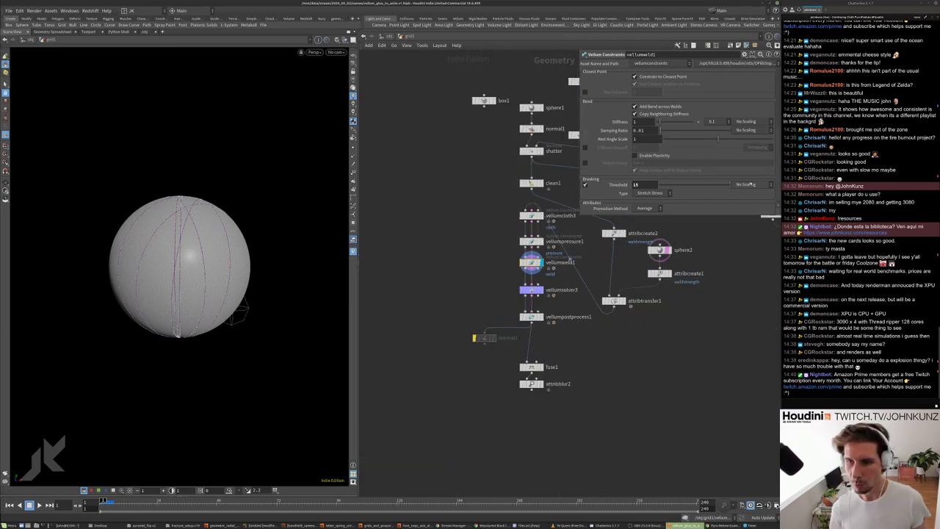
left_click(750, 184)
left_click(747, 197)
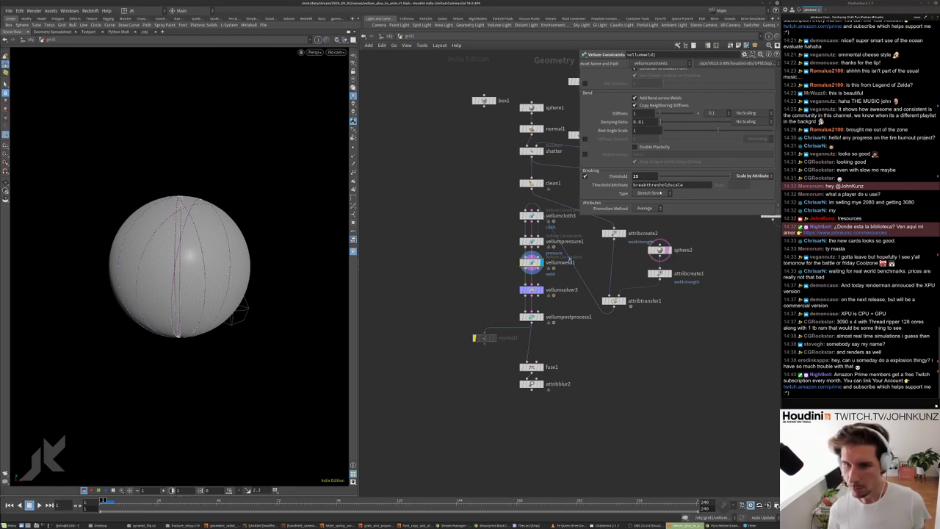
- Set the Threshold Attribute to weldstrength, copied from attribcreate1
scroll(642, 308, "up", 4)
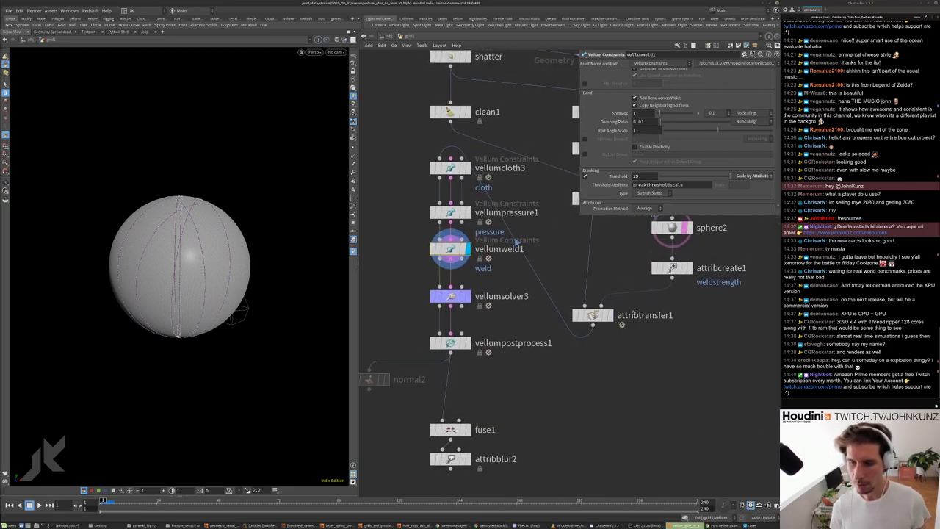
left_click(665, 273)
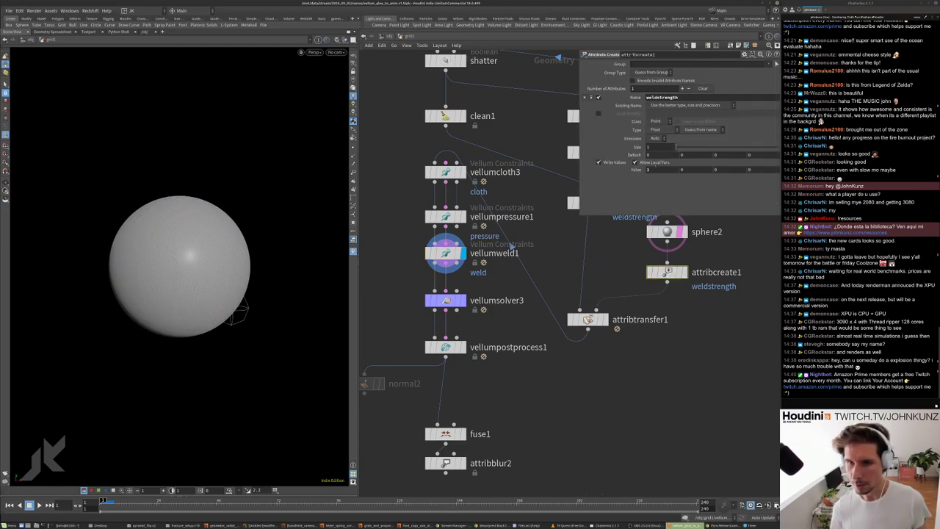
left_click(447, 254)
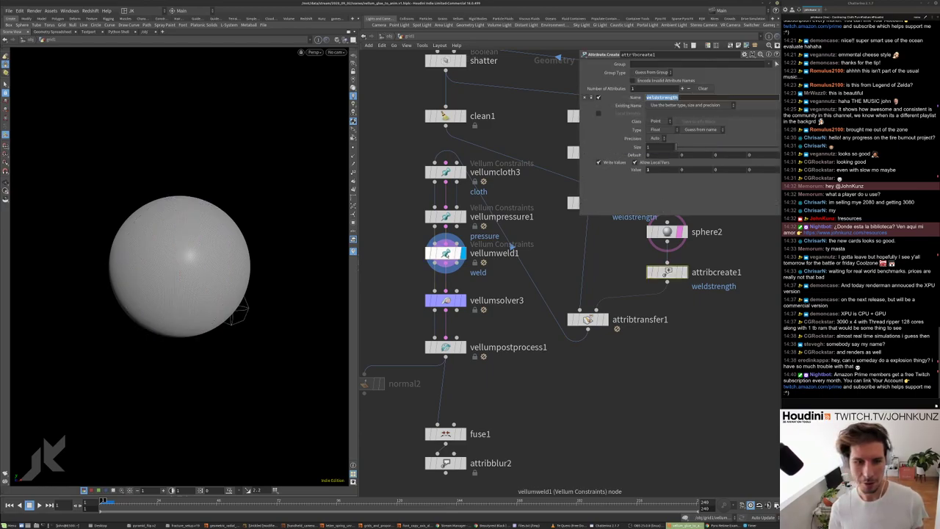
double_click(657, 184)
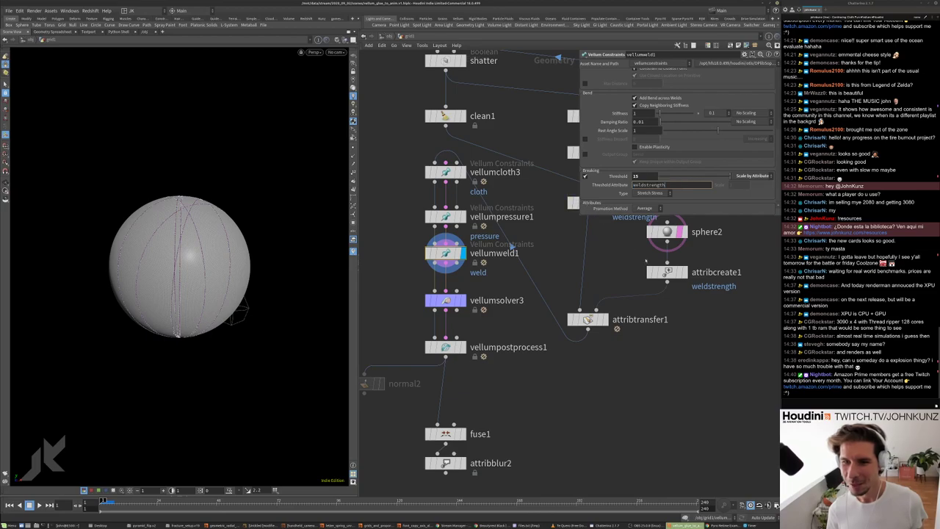
type("weldstrength")
key("Return")
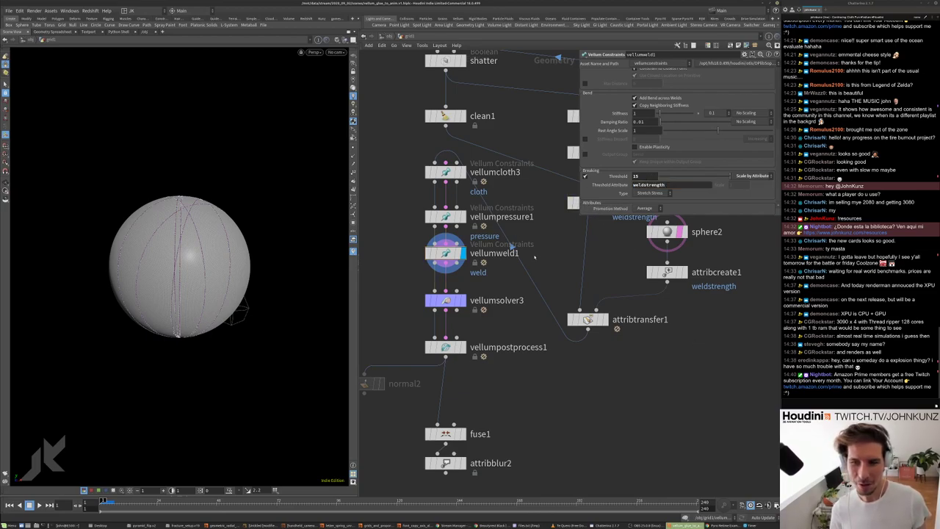
- Select vellumsolver3 and play the simulation
scroll(535, 257, "down", 3)
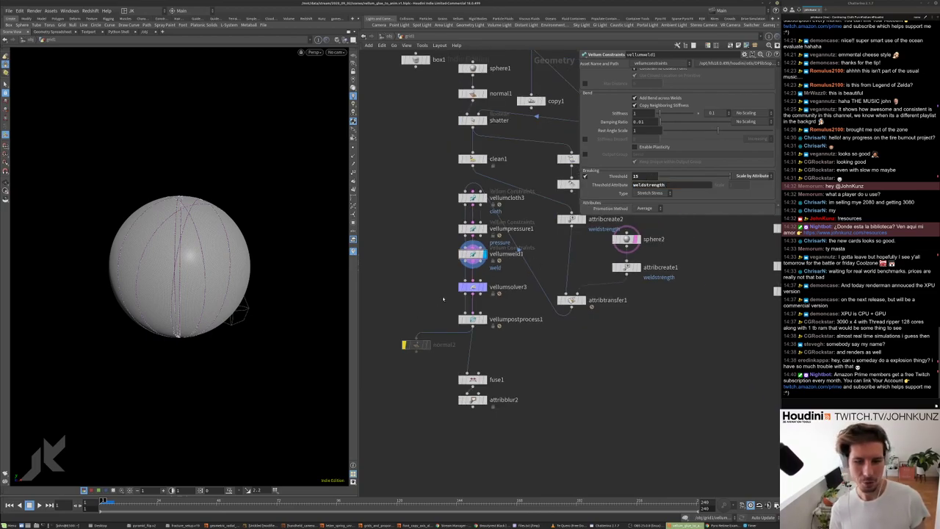
left_click(472, 287)
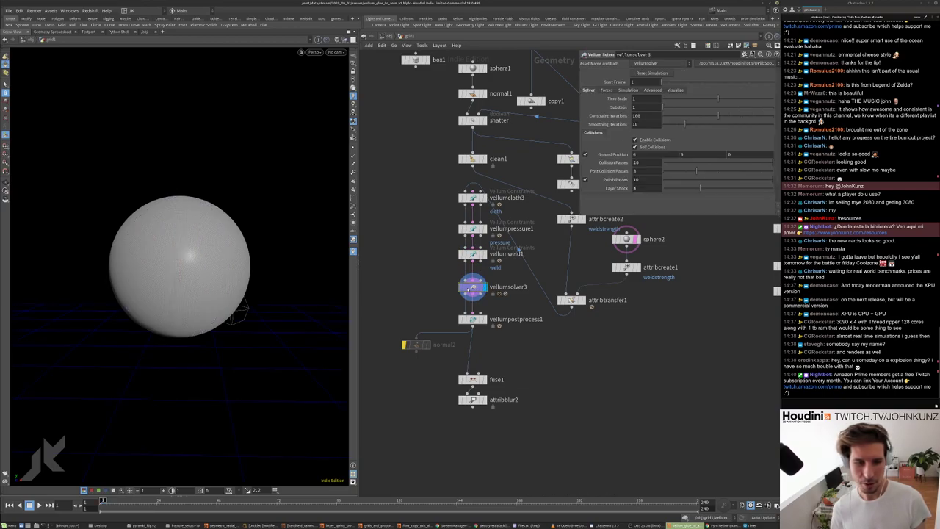
key("Up")
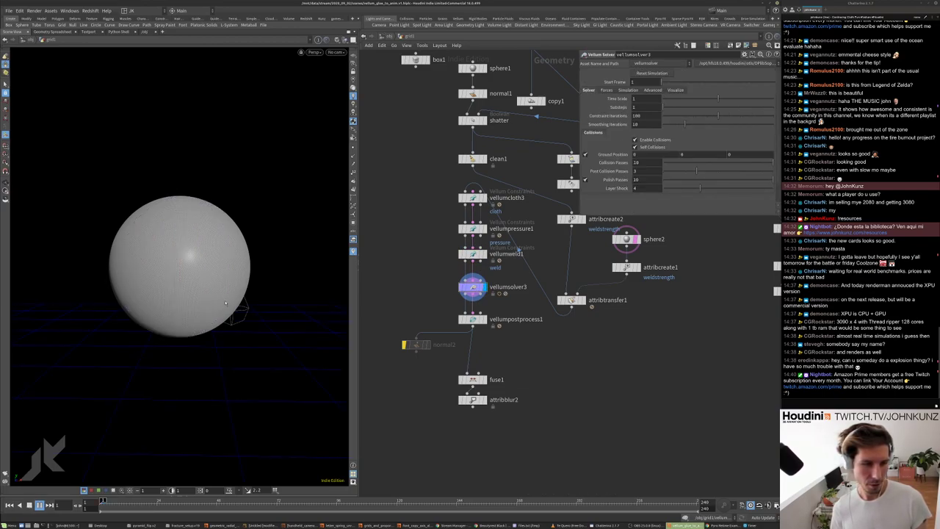
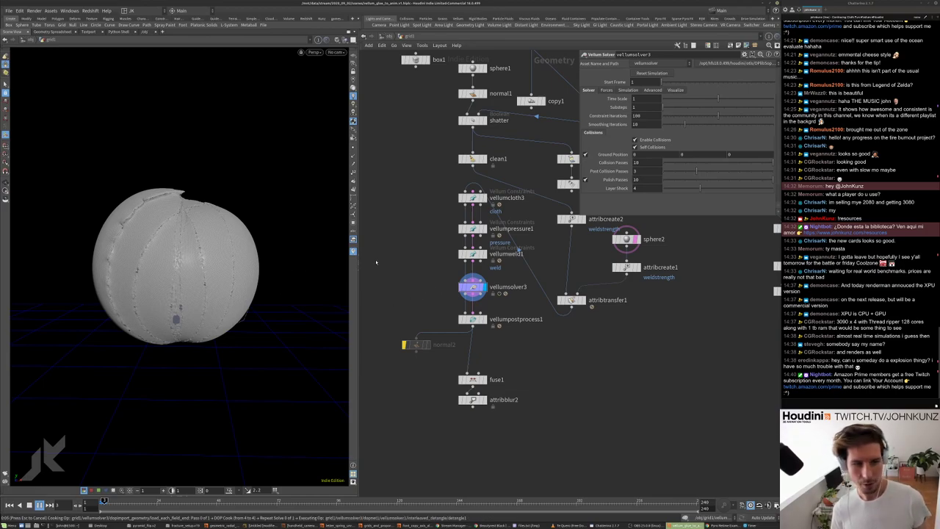
- Set sphere1's frequency to 15
middle_click_drag(378, 262, 389, 304)
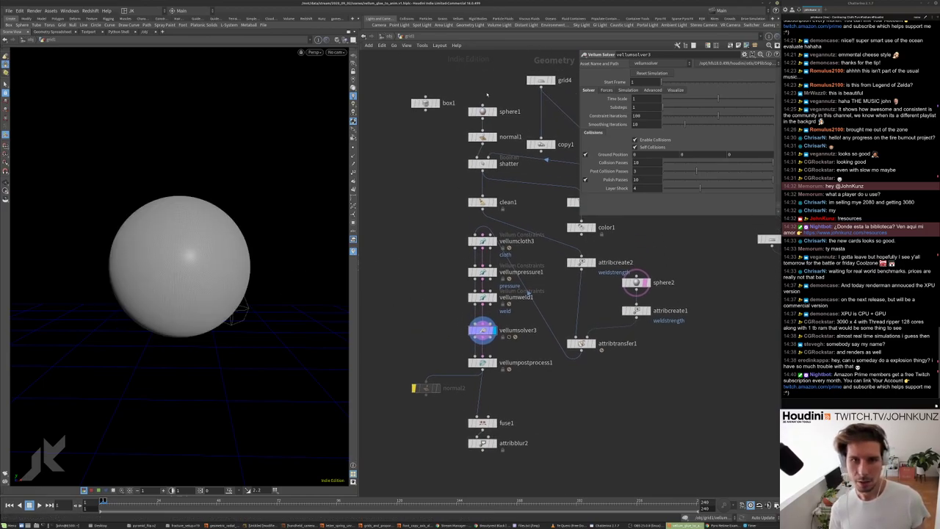
left_click(482, 111)
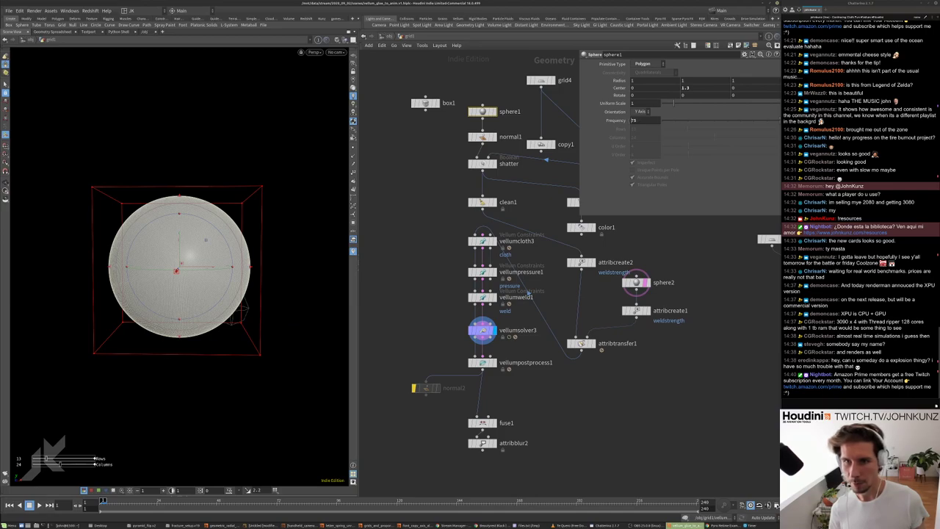
type("15")
key("Return")
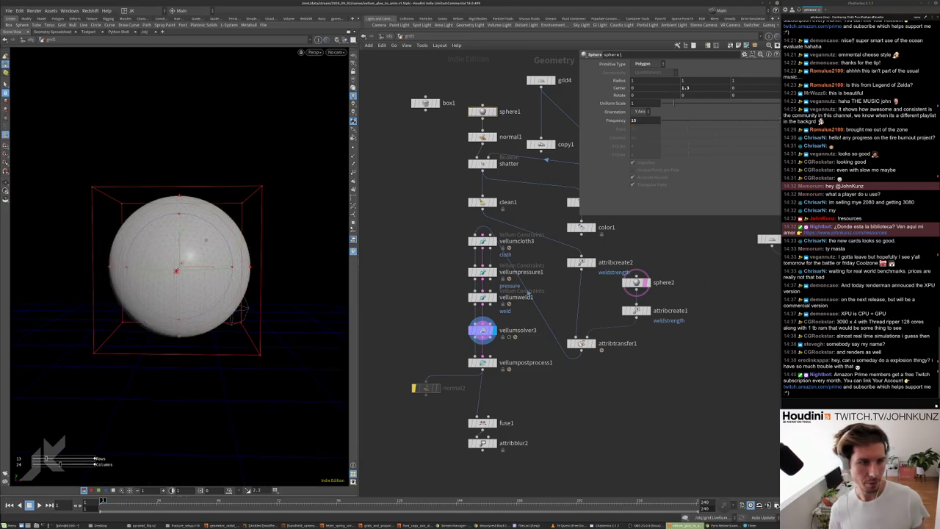
left_click(6, 84)
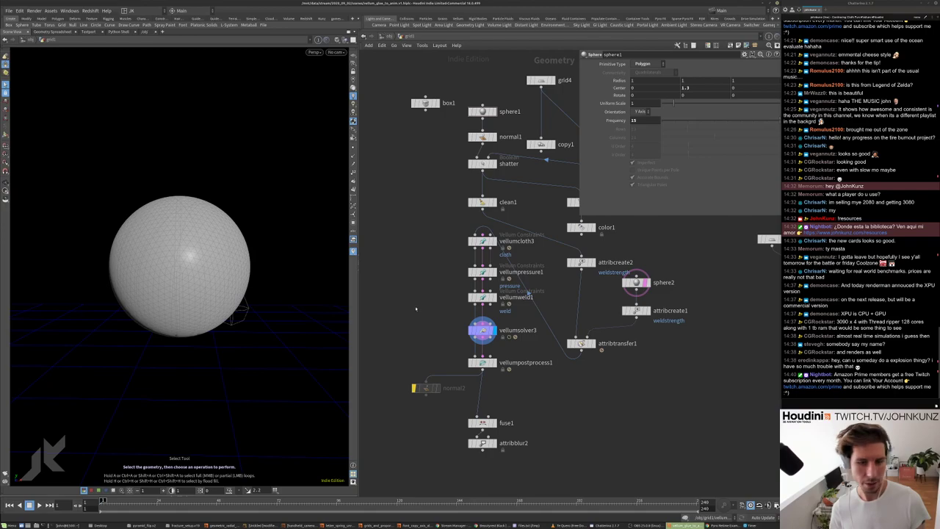
- Set vellumweld1's breaking threshold to 75 and rewind the simulation to frame 1
left_click(482, 297)
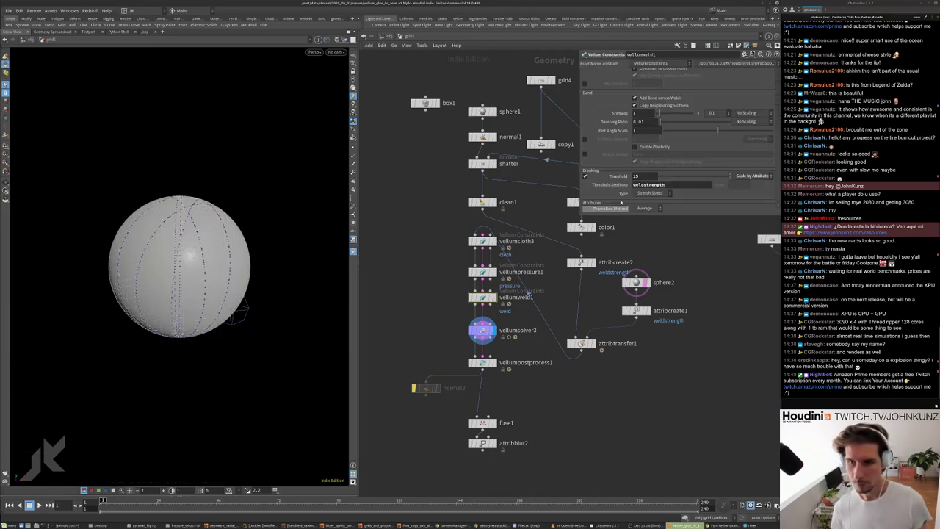
left_click(637, 176)
type("75")
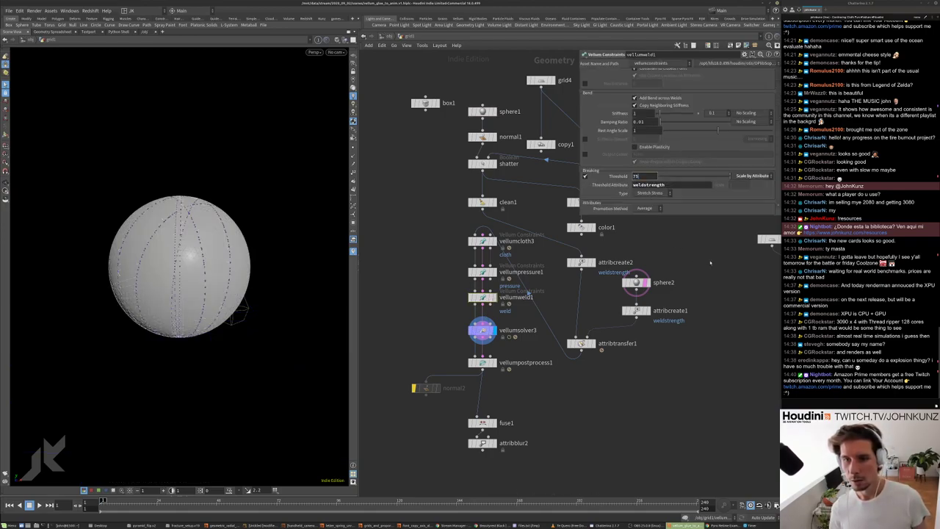
key("Return")
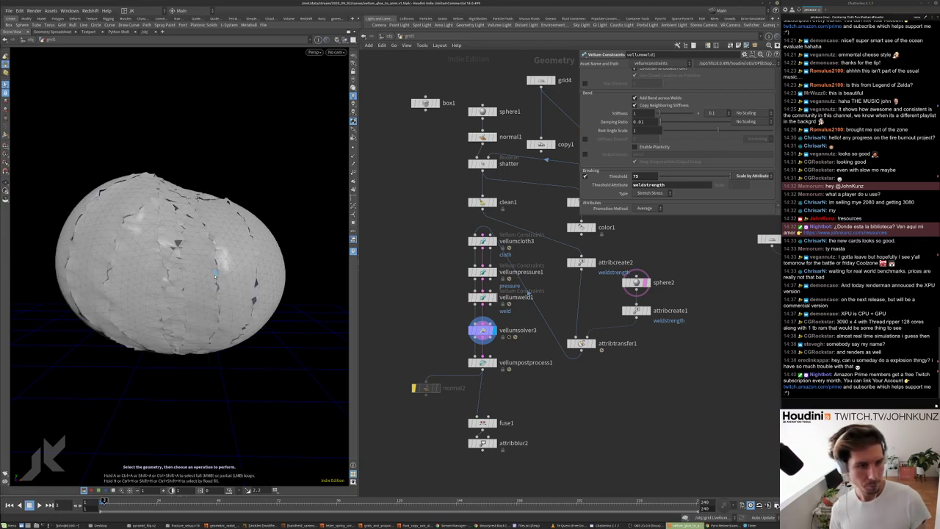
key("ctrl+Up")
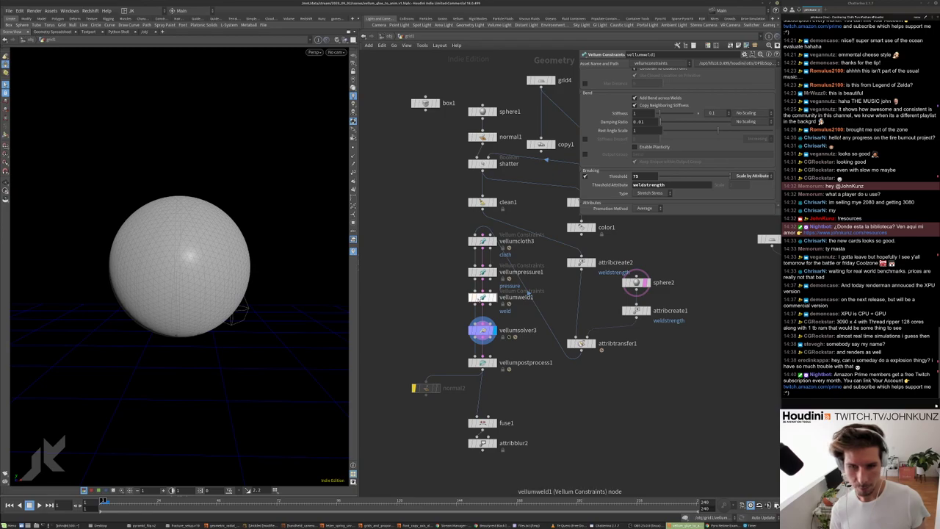
- Add a Color node below attribtransfer1
left_click(582, 343)
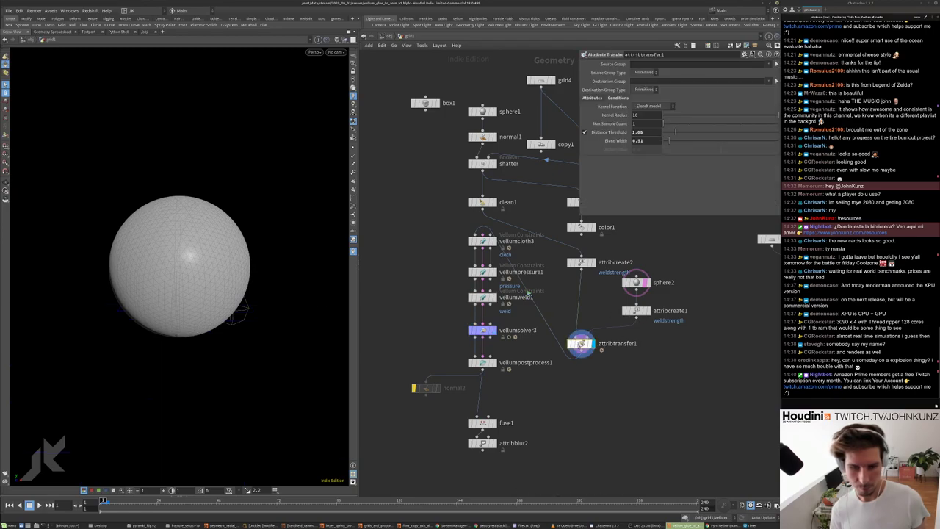
key("Tab")
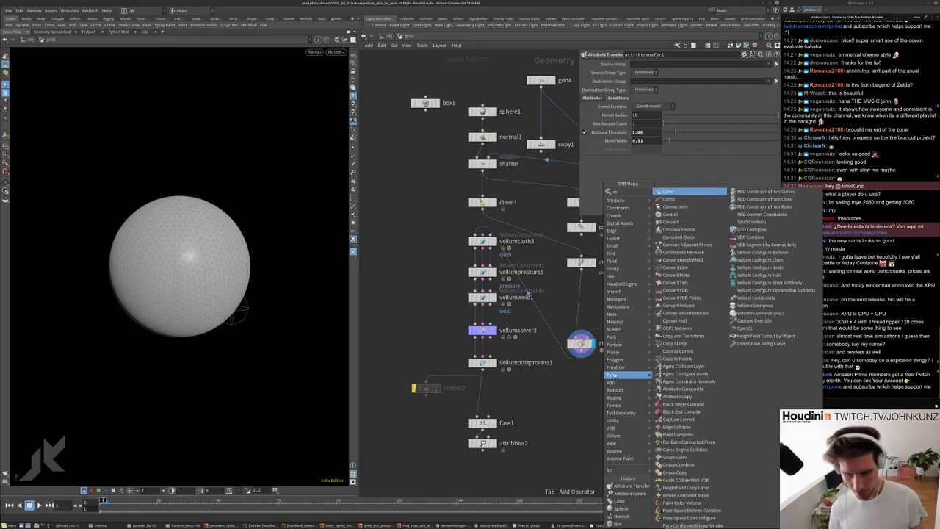
type("wrangle")
key("Return")
left_click(623, 377)
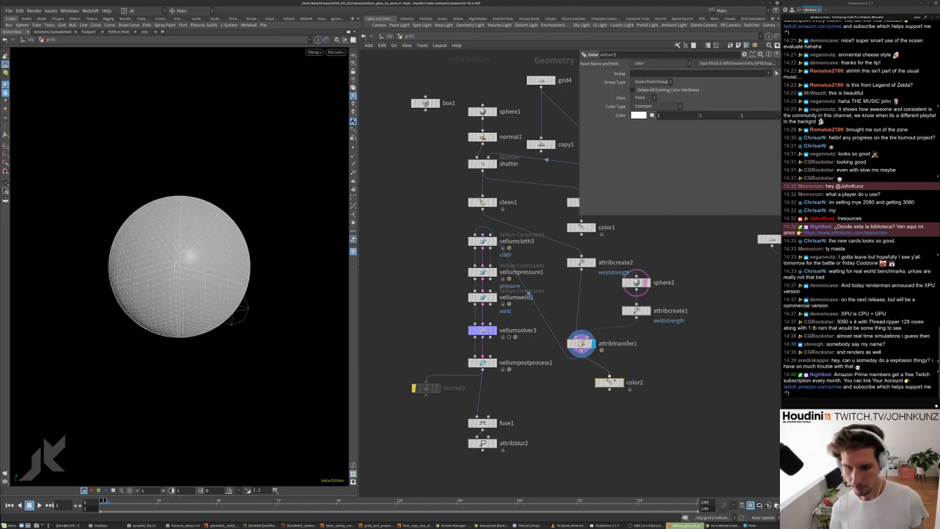
- Set the Color node to Ramp from Attribute using weldstrength, and inspect the gradient
left_click(651, 107)
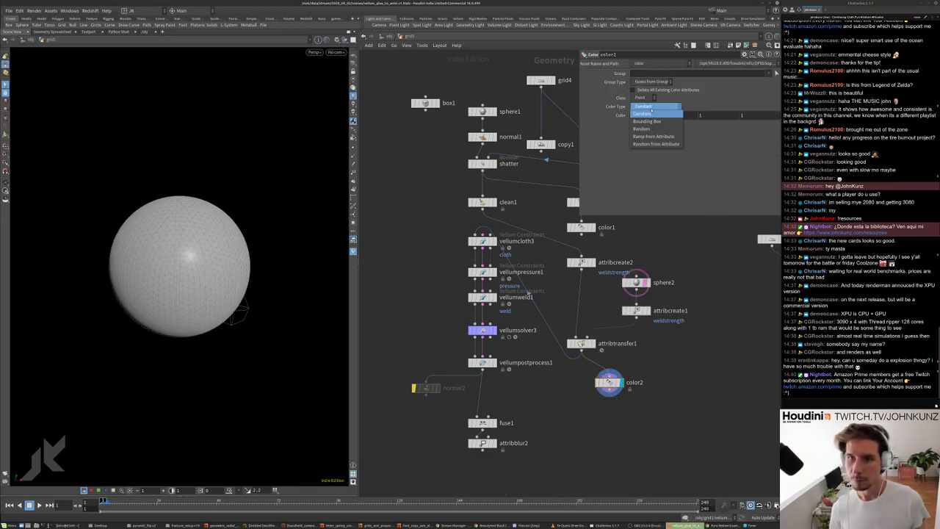
left_click(652, 138)
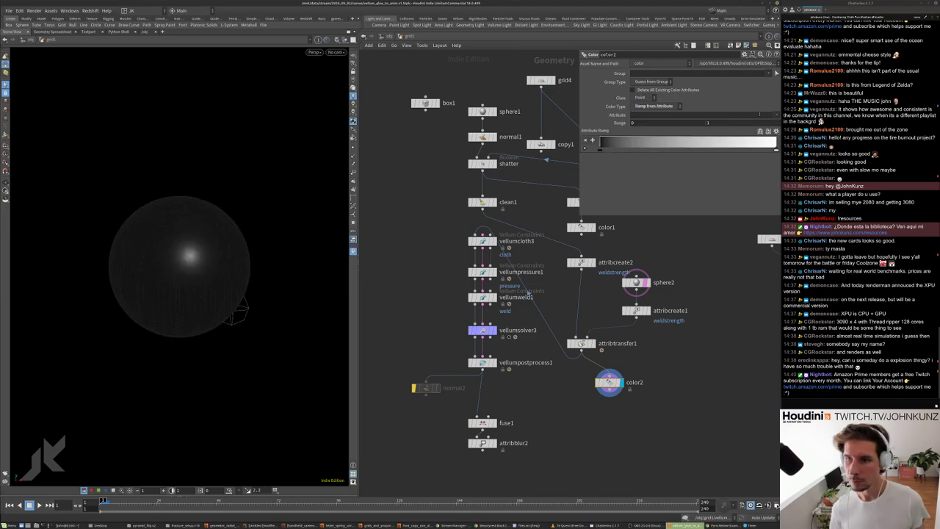
left_click(777, 115)
left_click(790, 125)
double_click(673, 116)
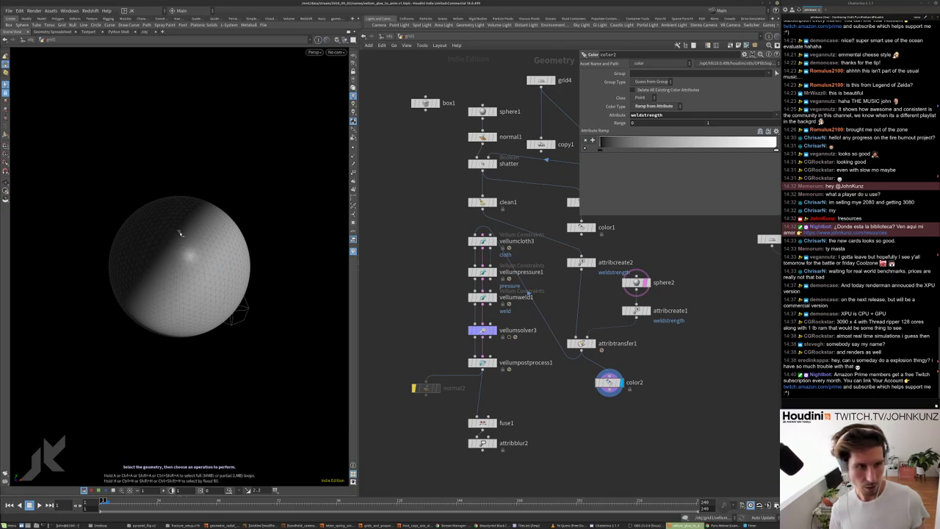
key("Escape")
mouse_move(182, 227)
left_mouse_down()
mouse_move(169, 267)
mouse_move(184, 245)
left_mouse_up()
middle_click_drag(423, 217, 417, 233)
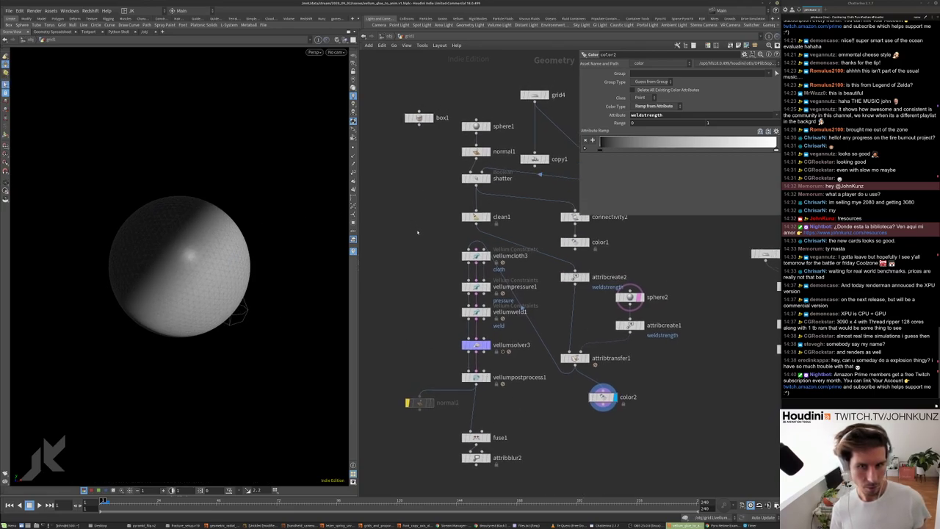
- Raise vellumweld1's breaking threshold to 755 and display the Vellum solver again
left_click(476, 311)
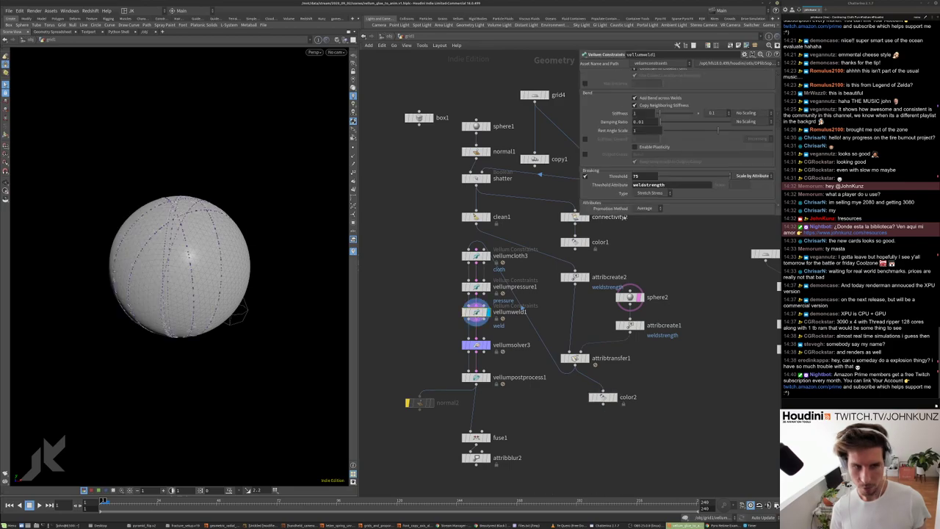
type("5")
key("Return")
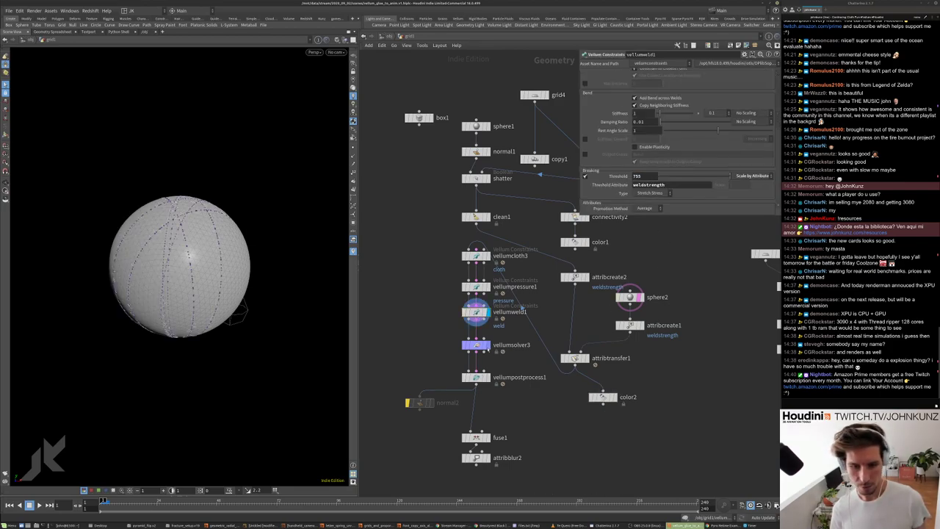
left_click(488, 345)
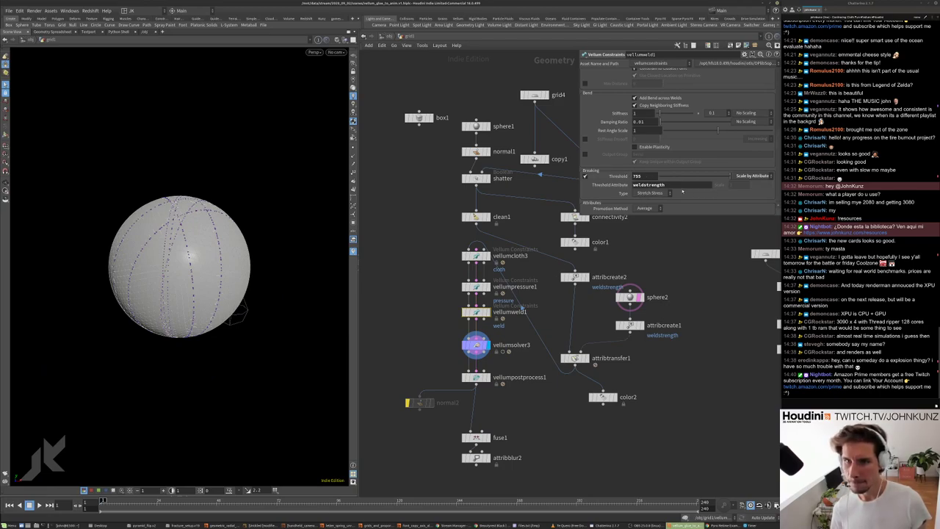
- Place a Null node, null2, left of vellumsolver3
middle_click_drag(436, 315, 448, 282)
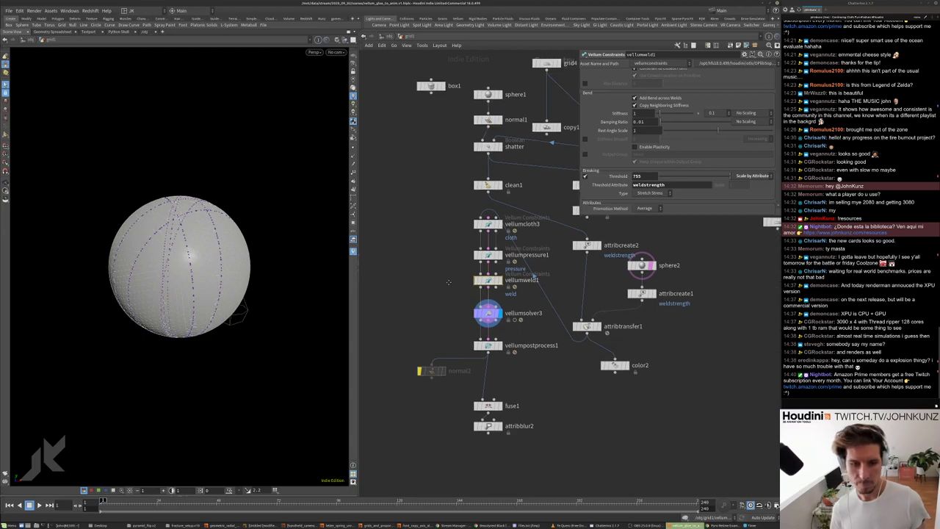
scroll(448, 282, "up", 3)
key("Tab")
type("nu")
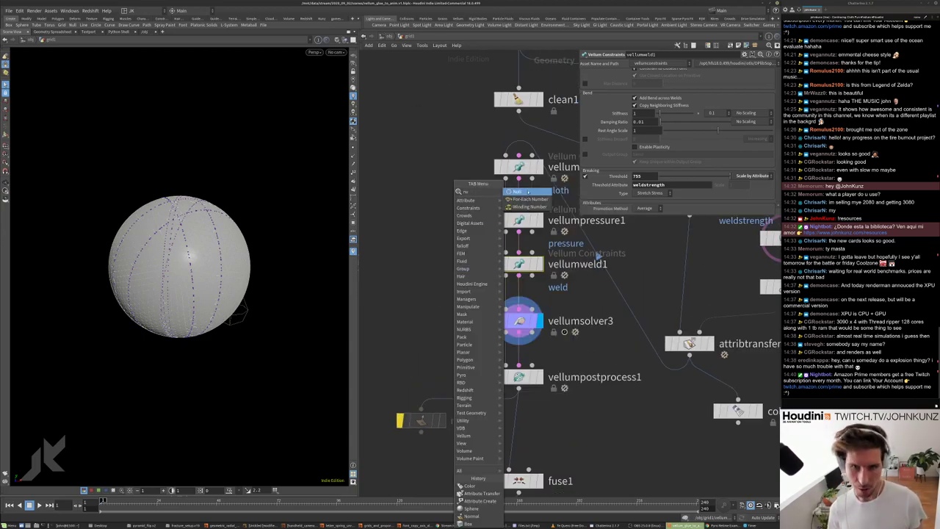
left_click(528, 192)
left_click(422, 302)
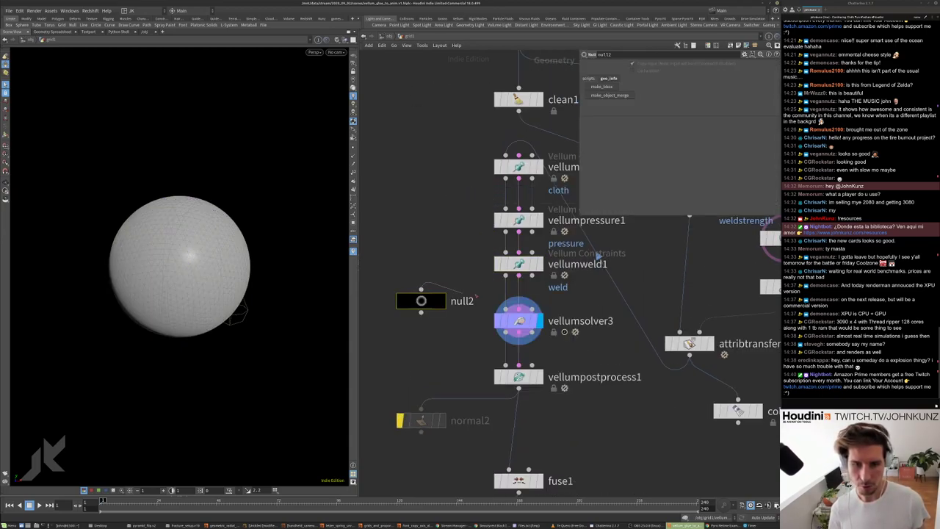
- Wire null2 to vellumweld1's constraint output, display it, and open a widened spreadsheet of it
left_click(519, 278)
left_click(442, 301)
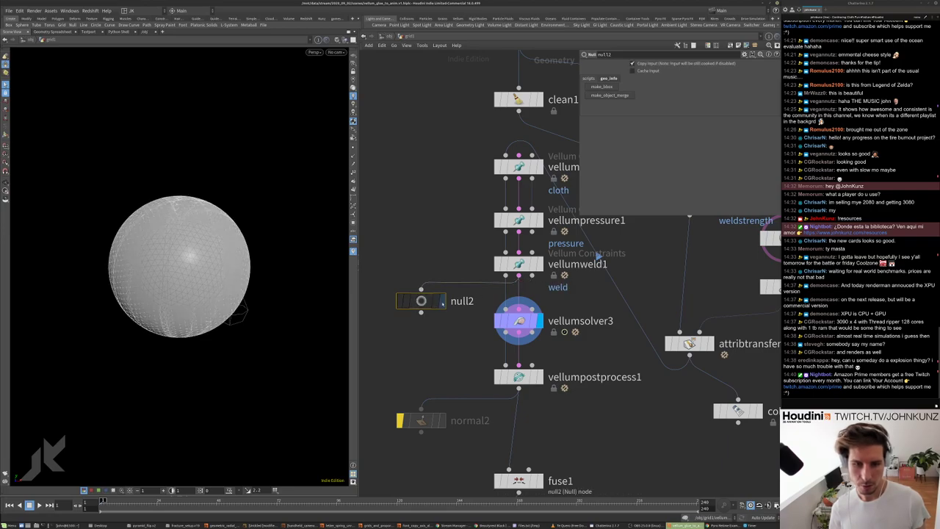
right_click(421, 301)
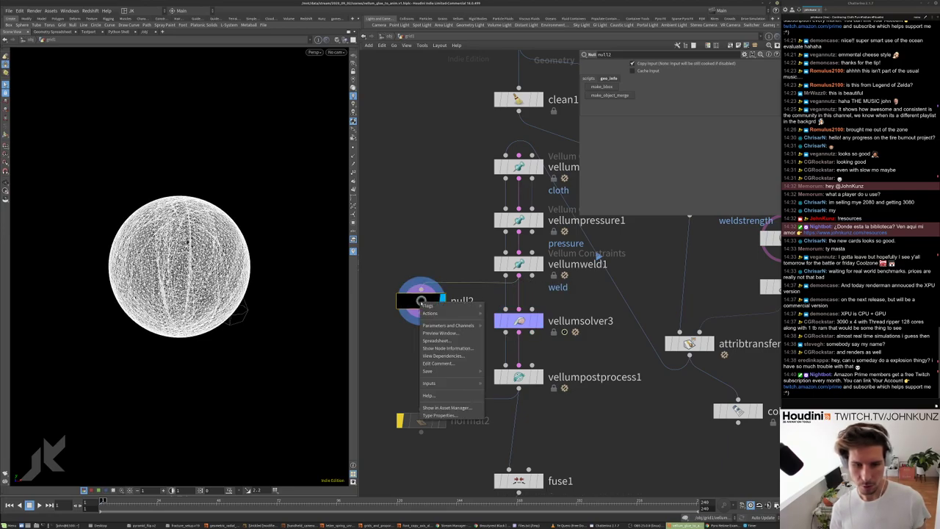
left_click(435, 341)
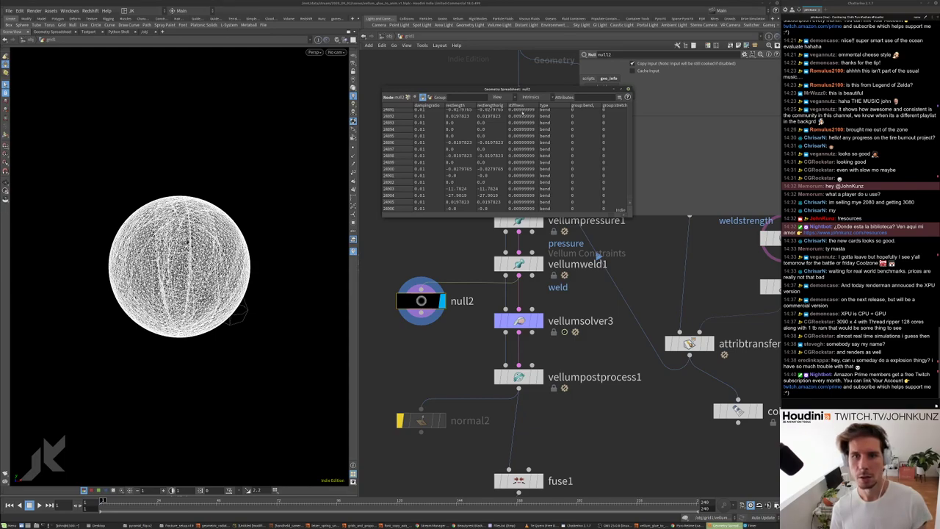
left_click_drag(631, 127, 684, 163)
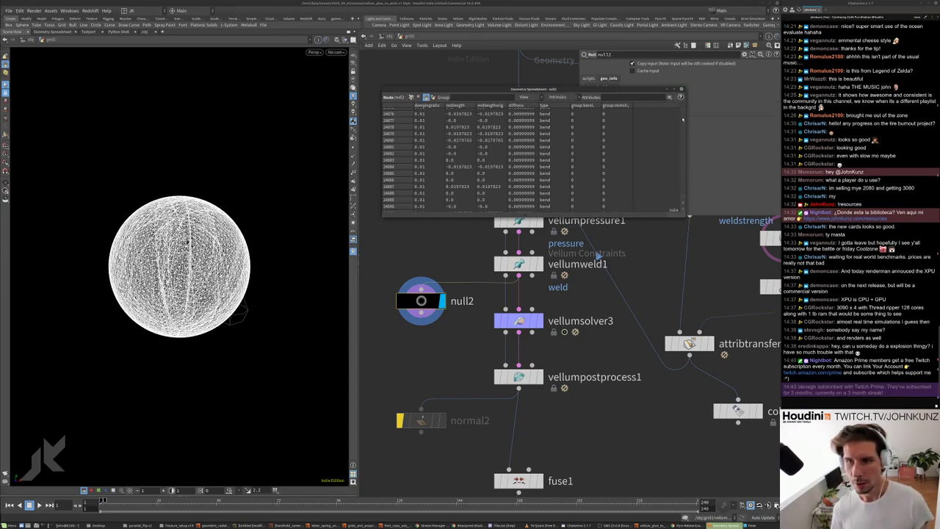
scroll(683, 118, "up", 5)
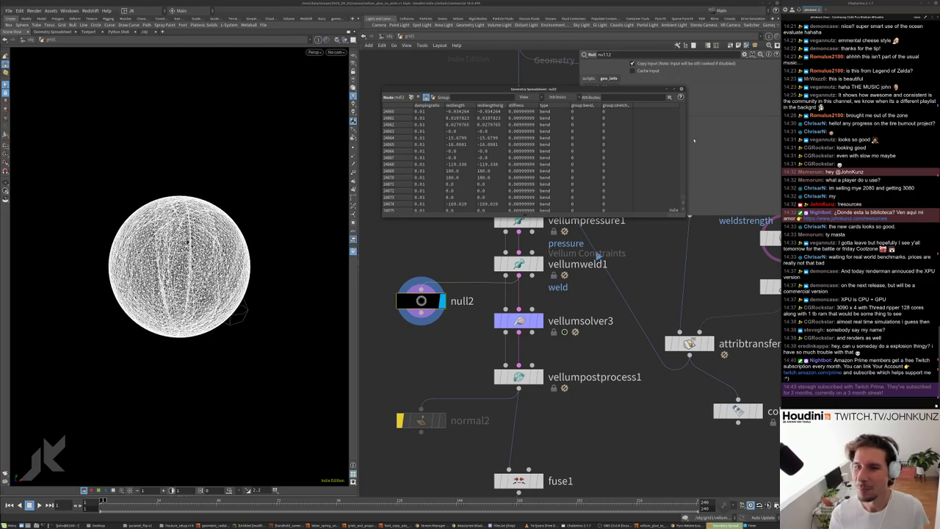
mouse_move(684, 197)
left_mouse_down()
mouse_move(684, 168)
mouse_move(689, 217)
mouse_move(681, 174)
mouse_move(676, 198)
left_mouse_up()
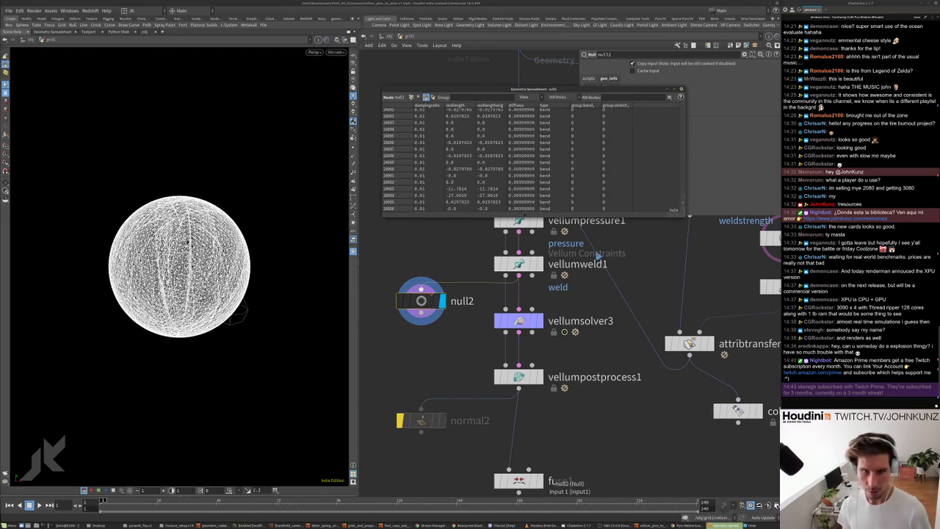
- Review vellumweld1's breaking settings: threshold 755, scaled by weldstrength, Stretch Stress type
left_click(529, 266)
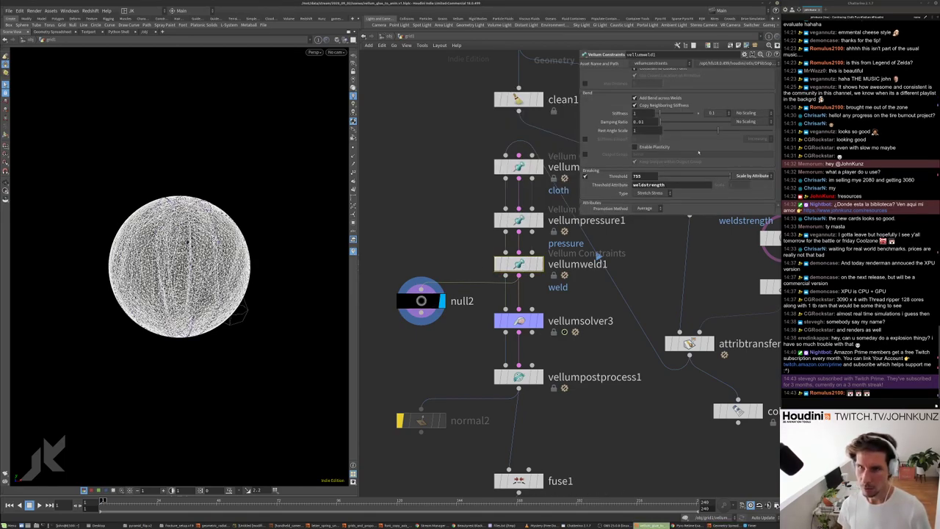
scroll(650, 147, "up", 3)
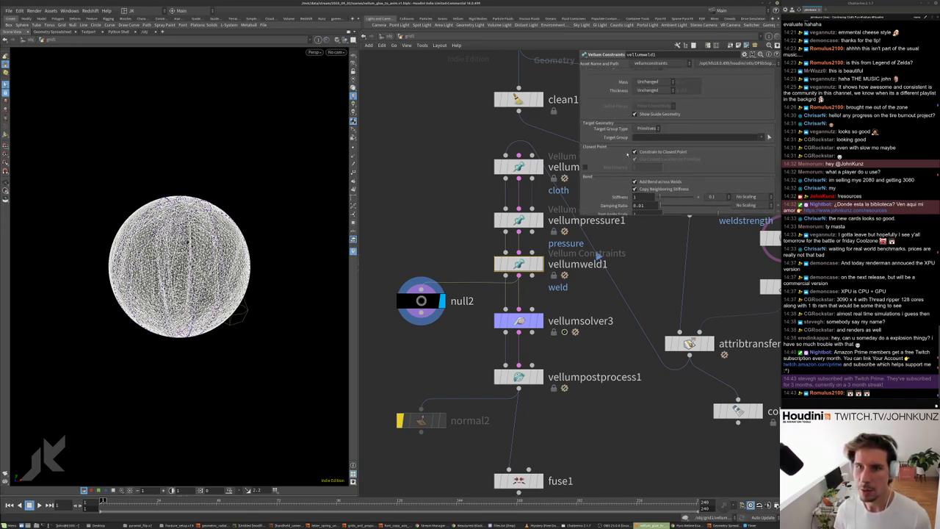
scroll(628, 153, "up", 2)
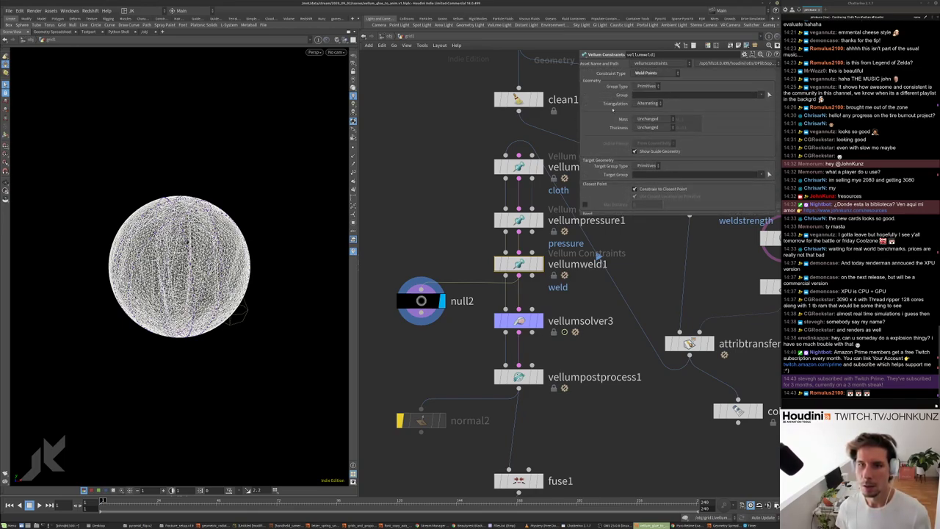
scroll(598, 168, "down", 3)
scroll(598, 169, "down", 2)
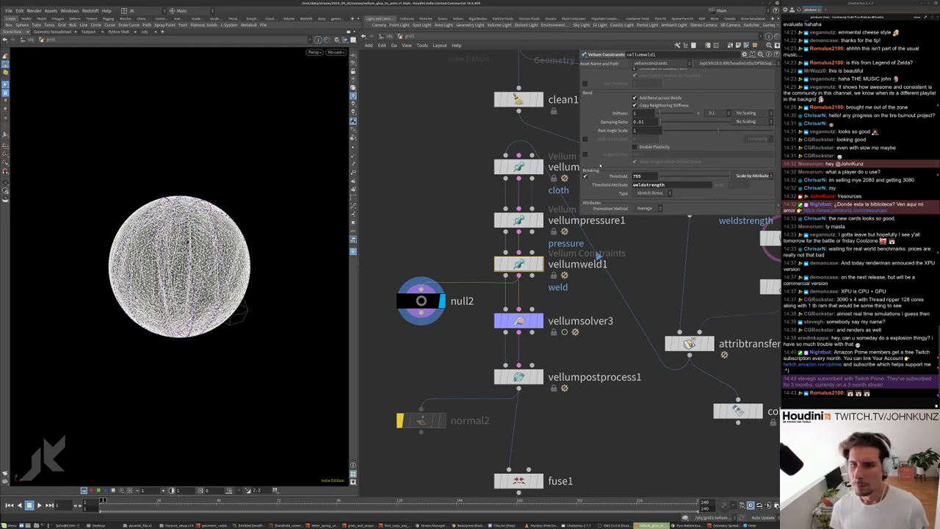
scroll(600, 168, "up", 5)
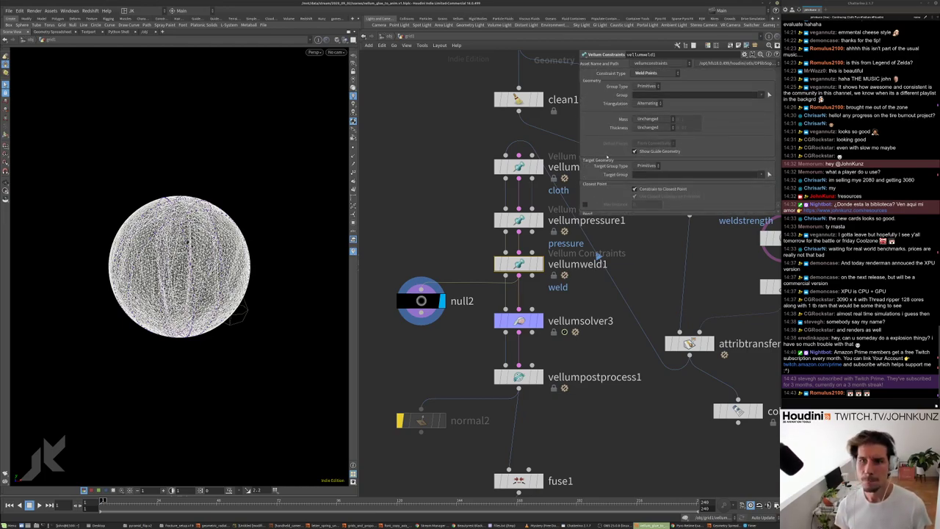
scroll(612, 142, "down", 3)
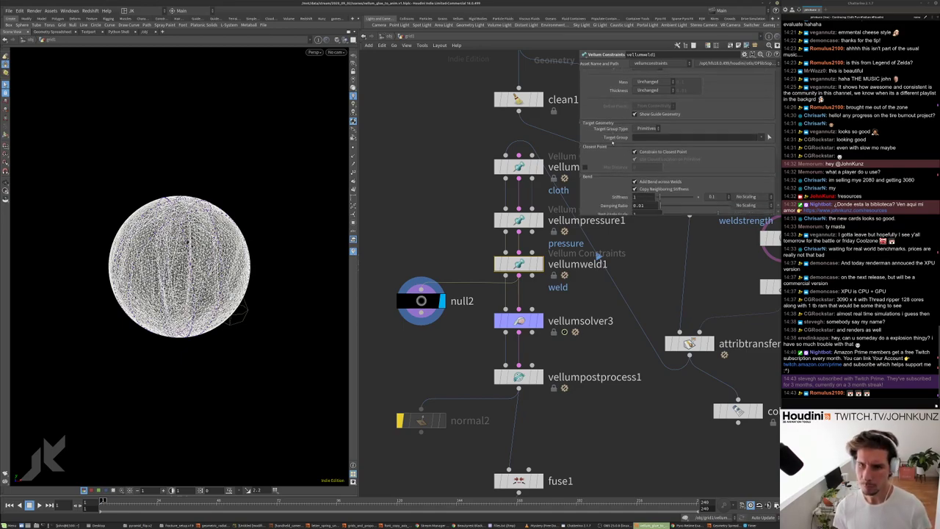
scroll(613, 142, "down", 1)
scroll(612, 143, "up", 4)
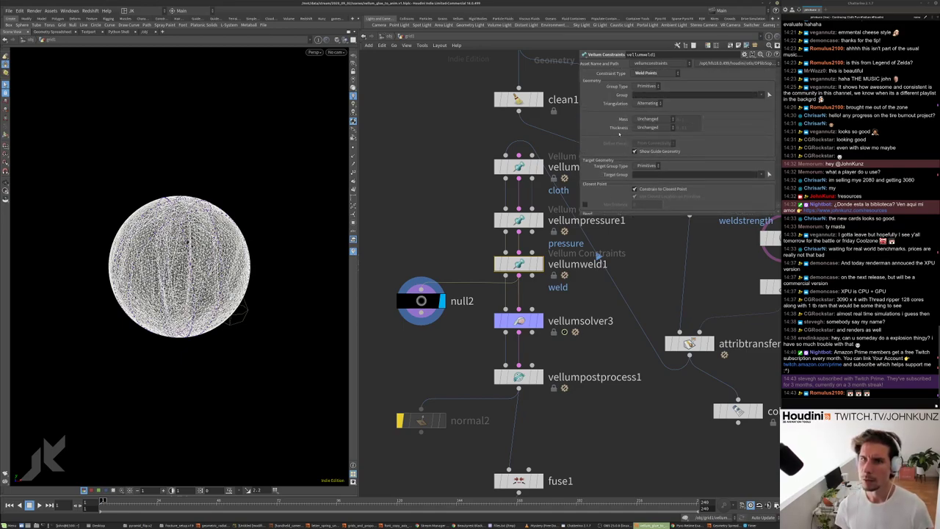
- Review vellumpressure1's constraint parameters
left_click(519, 220)
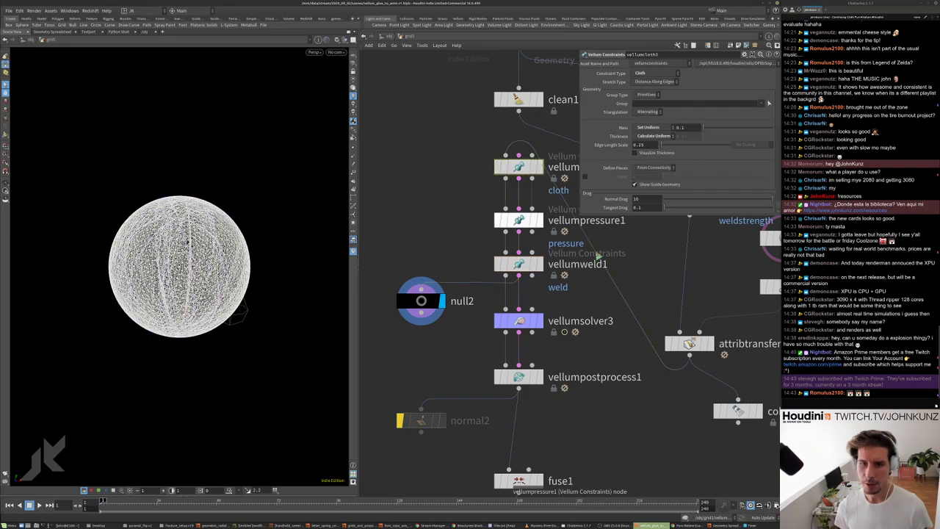
scroll(597, 158, "down", 3)
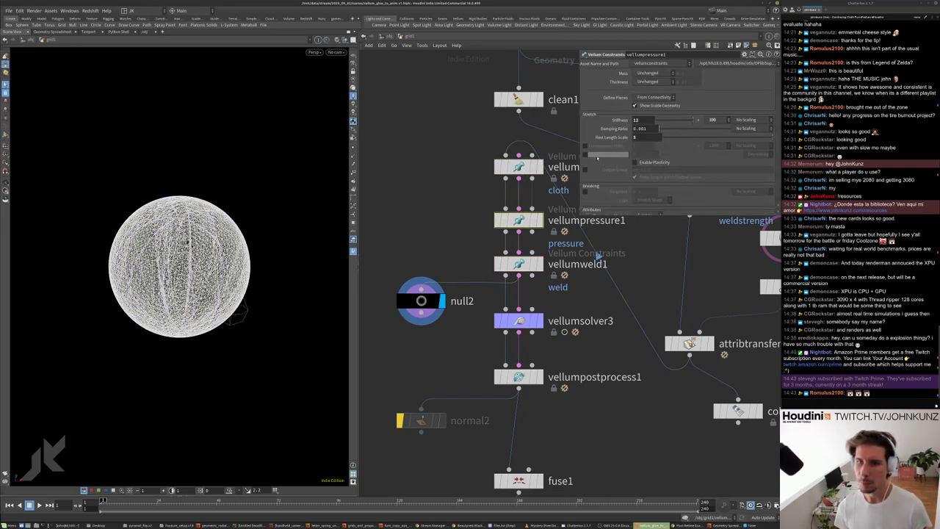
scroll(598, 158, "down", 1)
- Toggle the weld's bend Output Group on and off, then open null2's geometry spreadsheet
key("Down")
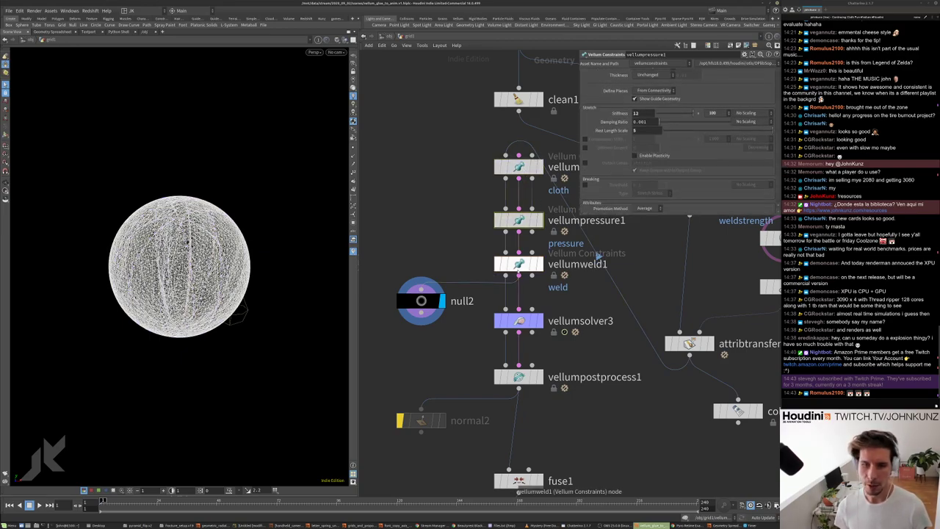
left_click(603, 154)
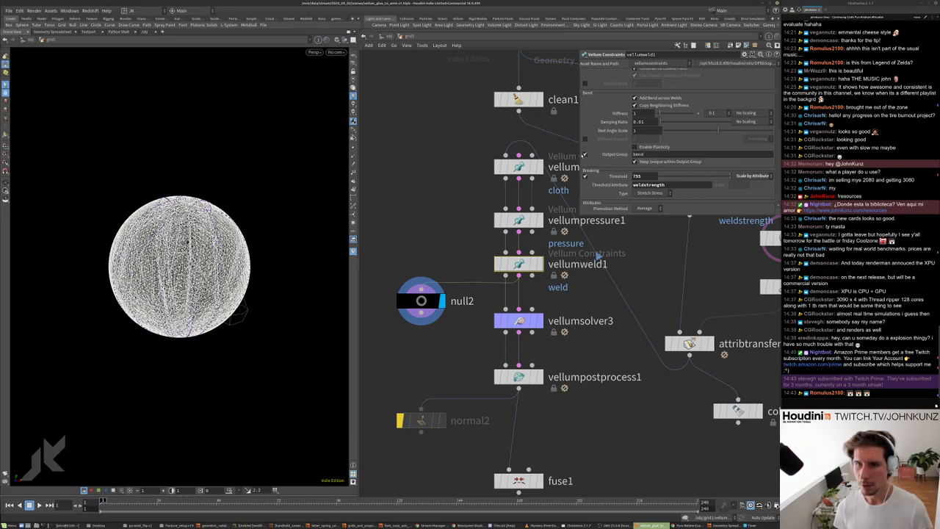
left_click(584, 155)
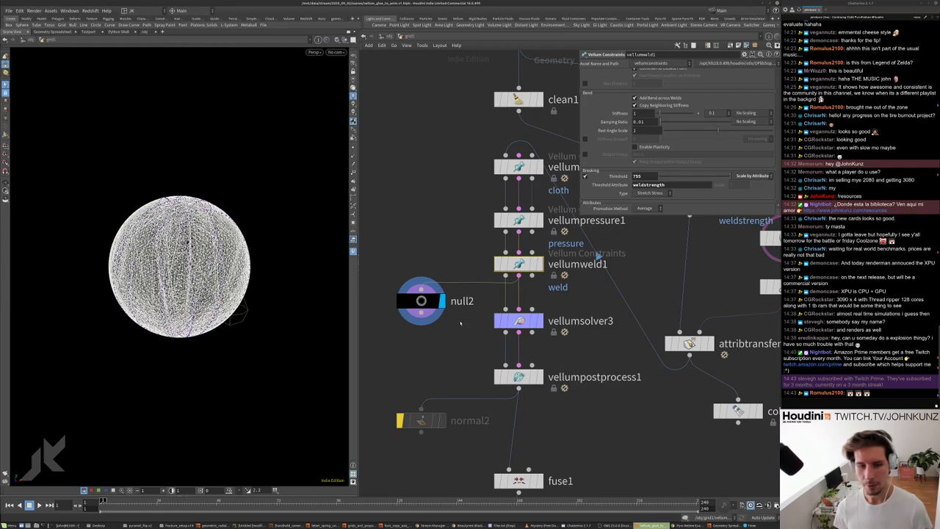
key("alt+shift+s")
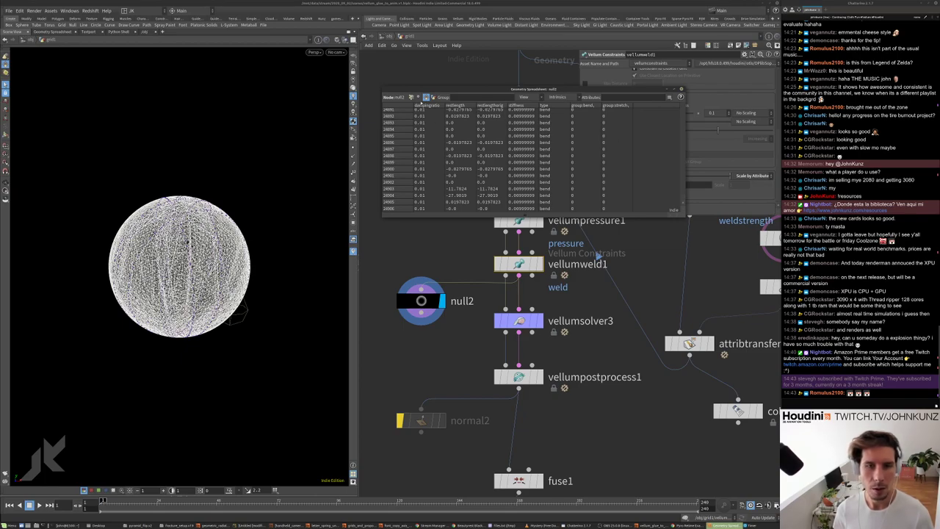
- Browse null2's point attributes such as breakthreshold and weldstrength in the spreadsheet
left_click(411, 97)
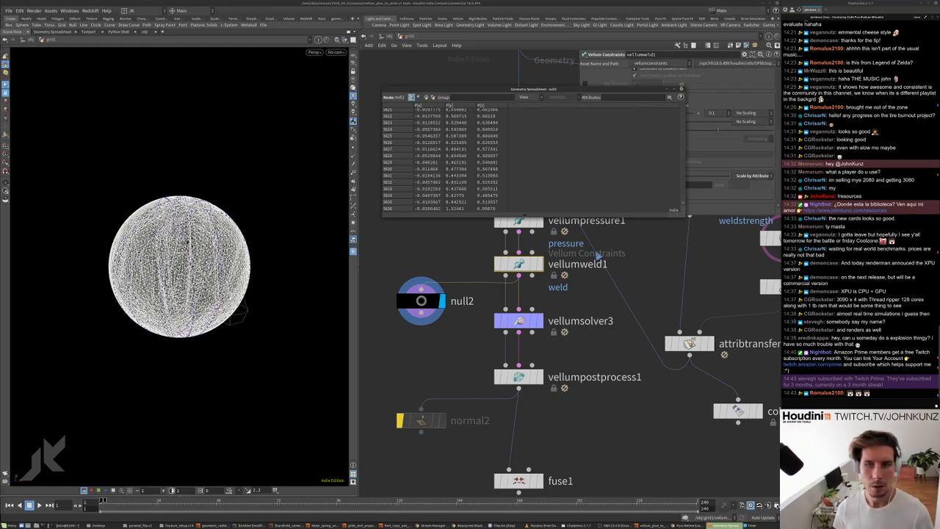
key("ctrl+w")
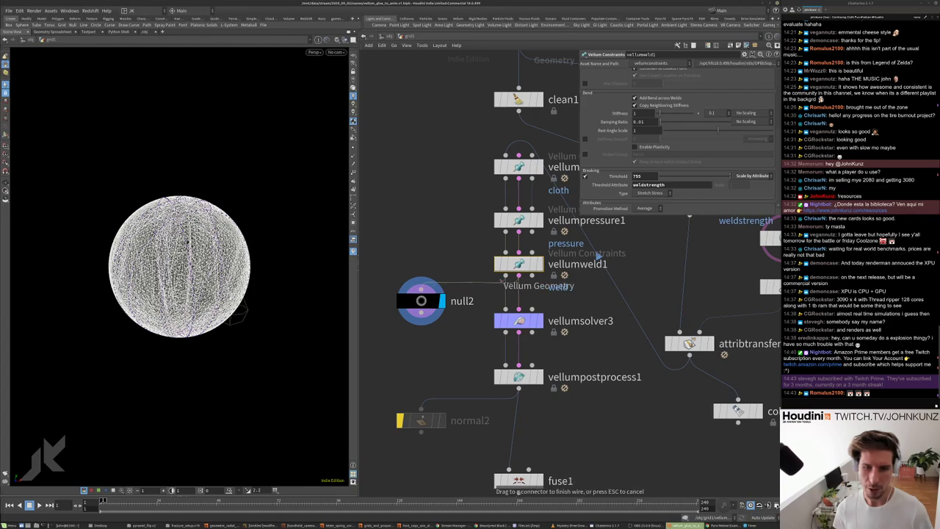
left_click(423, 301)
right_click(423, 302)
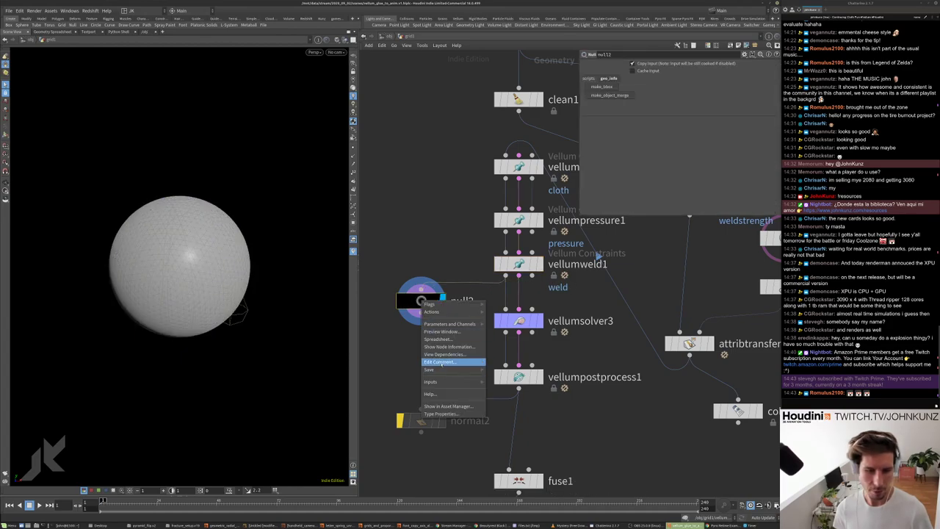
left_click(439, 339)
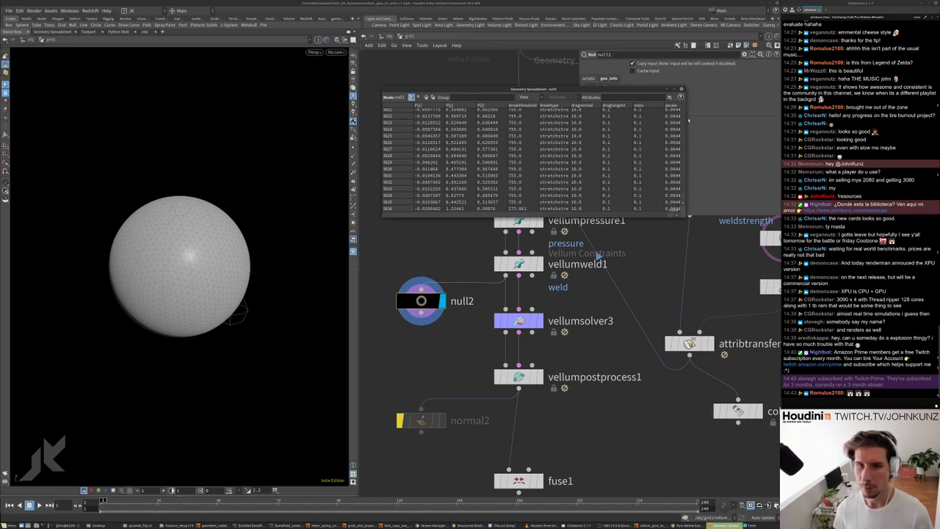
key("ctrl+w")
key("alt+shift+s")
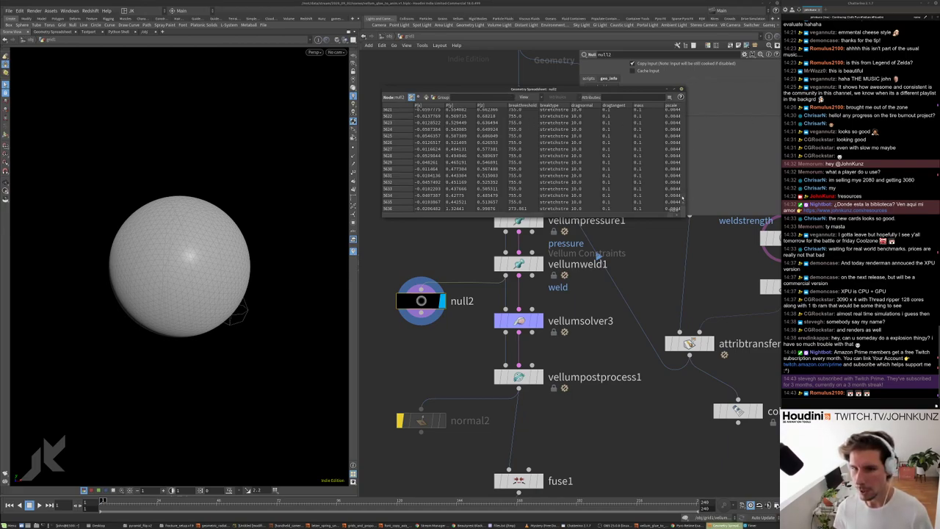
left_click_drag(683, 197, 605, 170)
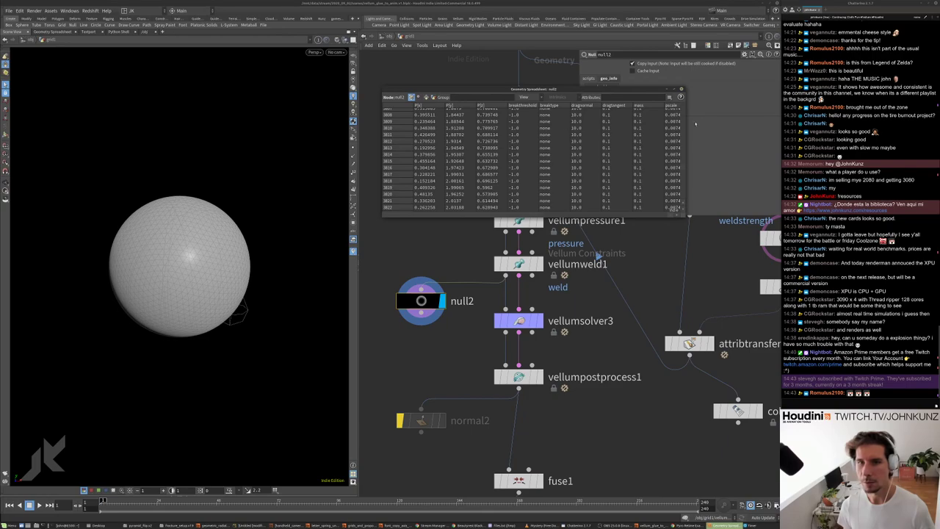
left_click_drag(685, 168, 678, 186)
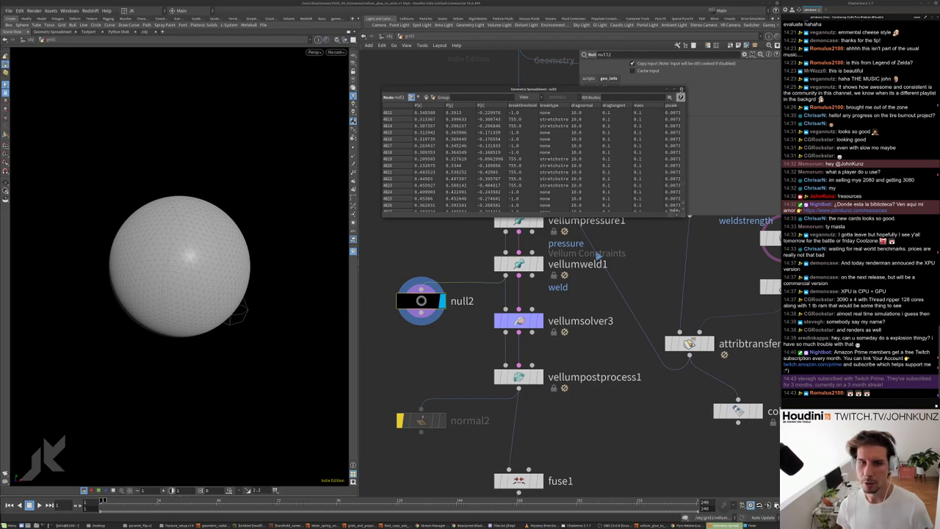
left_click(681, 96)
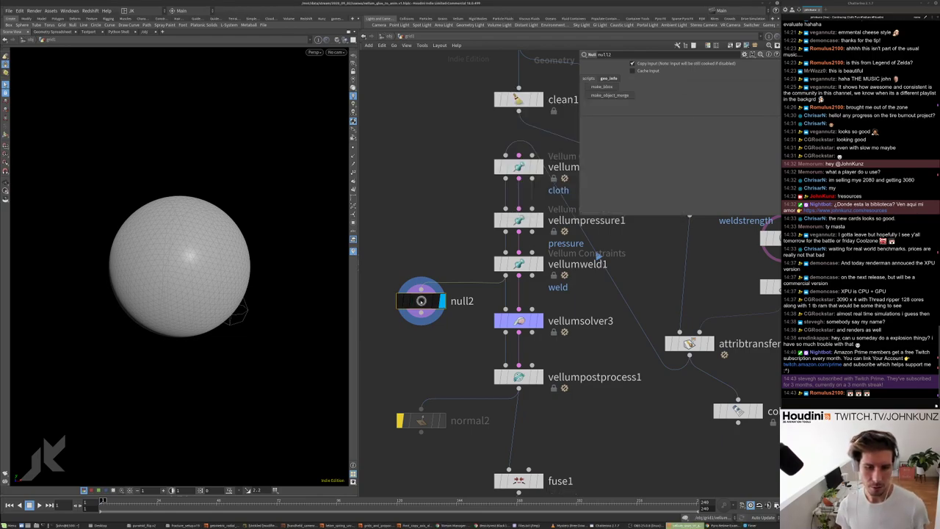
- Preview null2's attributes like breakthreshold as viewport colors, then reselect vellumweld1
middle_click(421, 300)
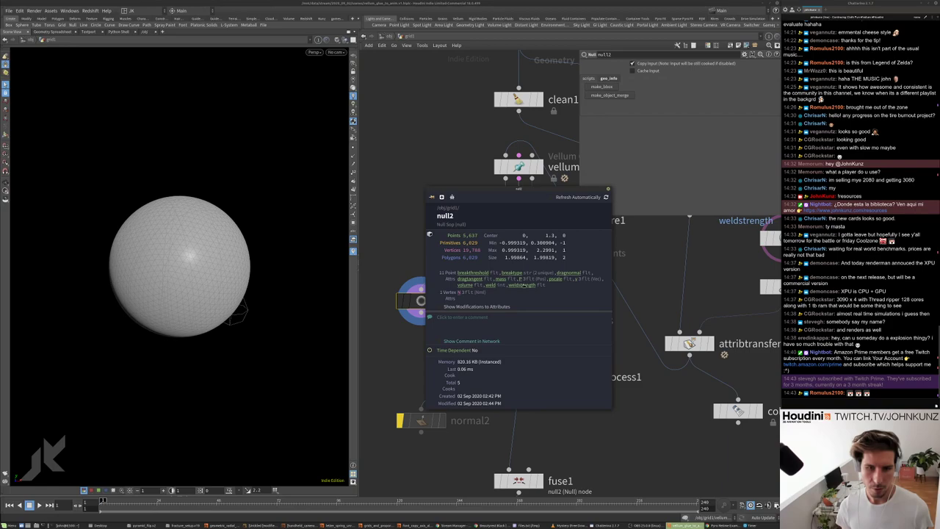
left_click(524, 286)
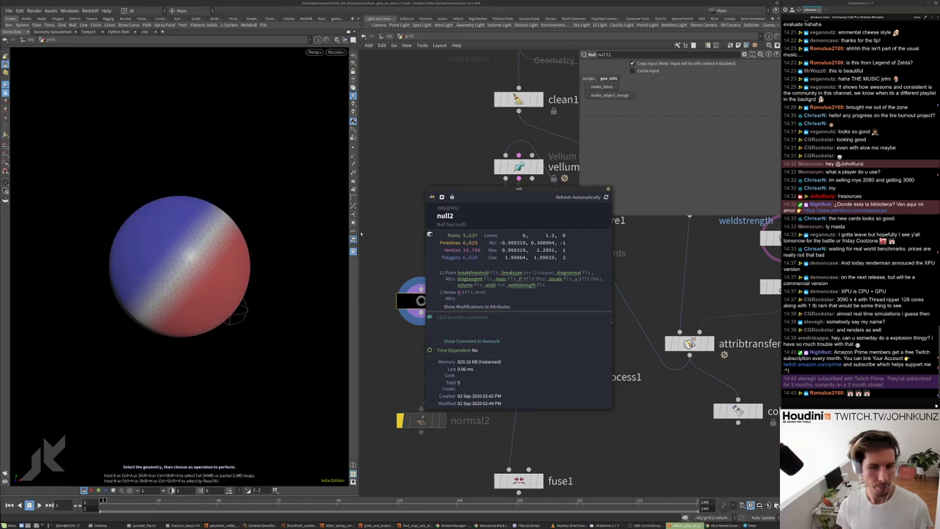
left_click(521, 286)
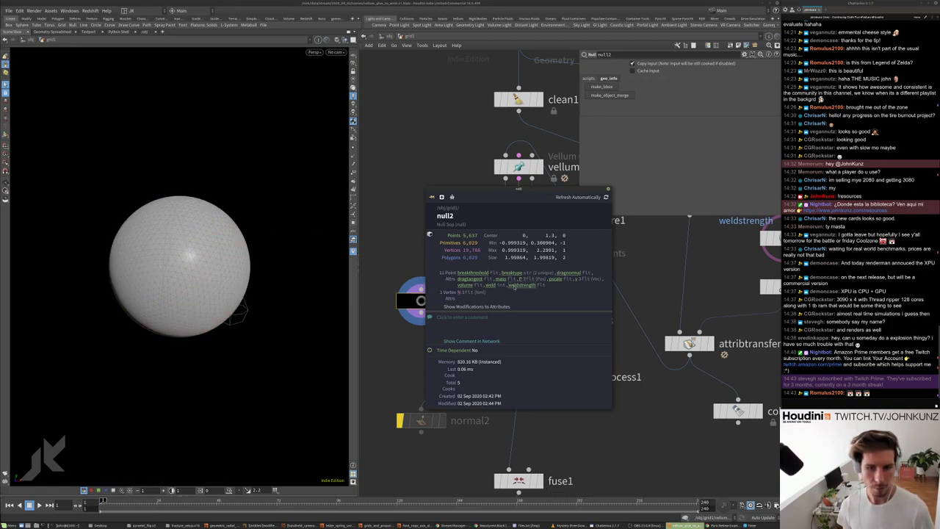
left_click(487, 273)
left_click(487, 272)
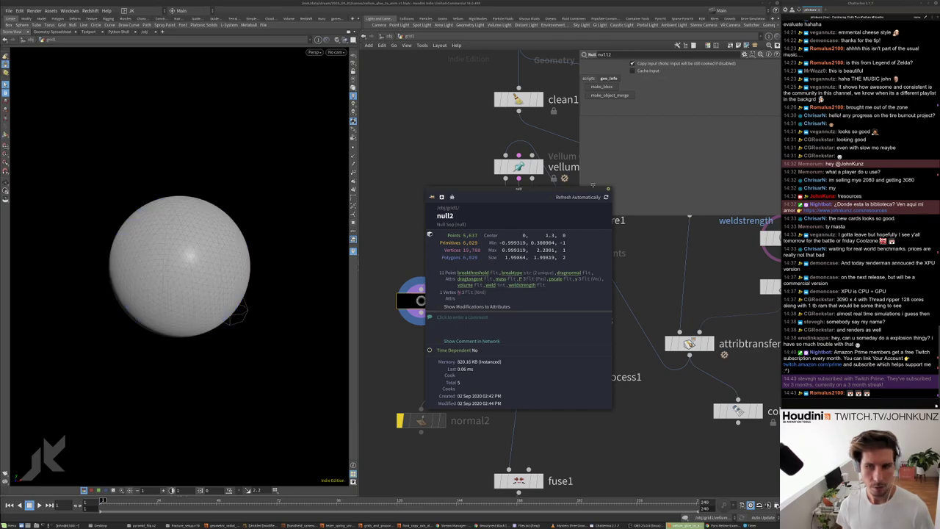
left_click(519, 264)
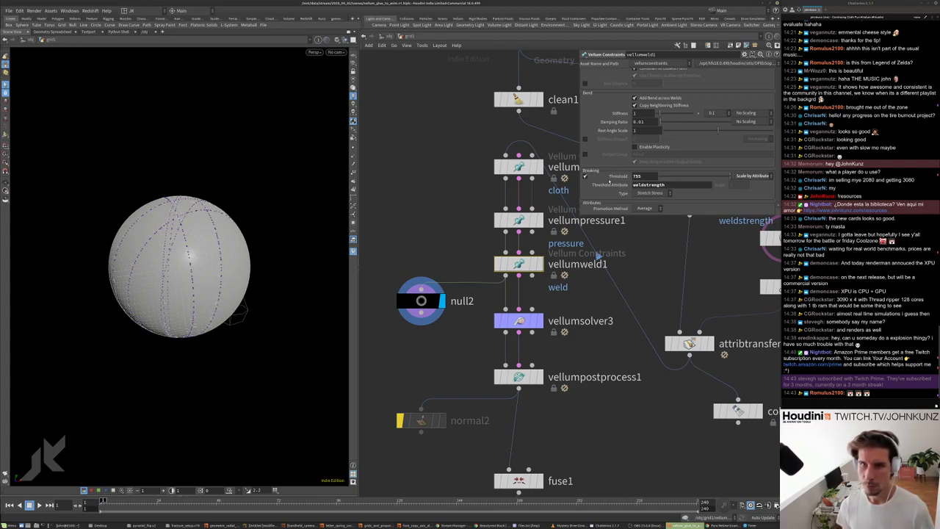
- Give vellumpressure1 rest length scale 3 and stiffness 4, and display vellumsolver3's result
scroll(610, 182, "up", 1)
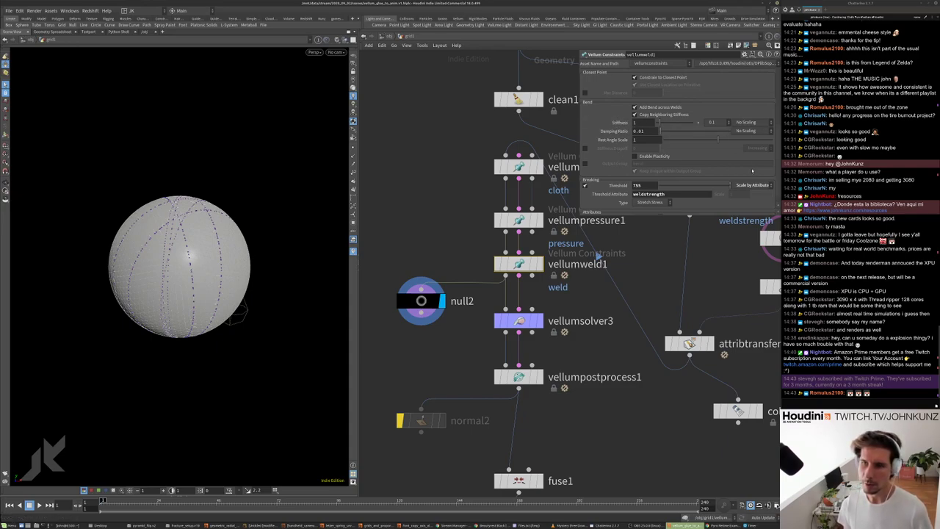
scroll(721, 199, "down", 1)
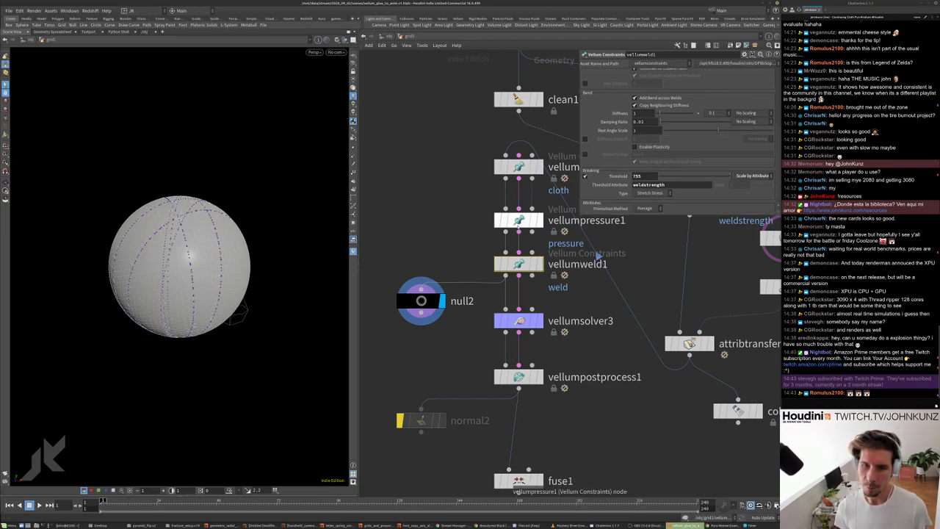
left_click(519, 221)
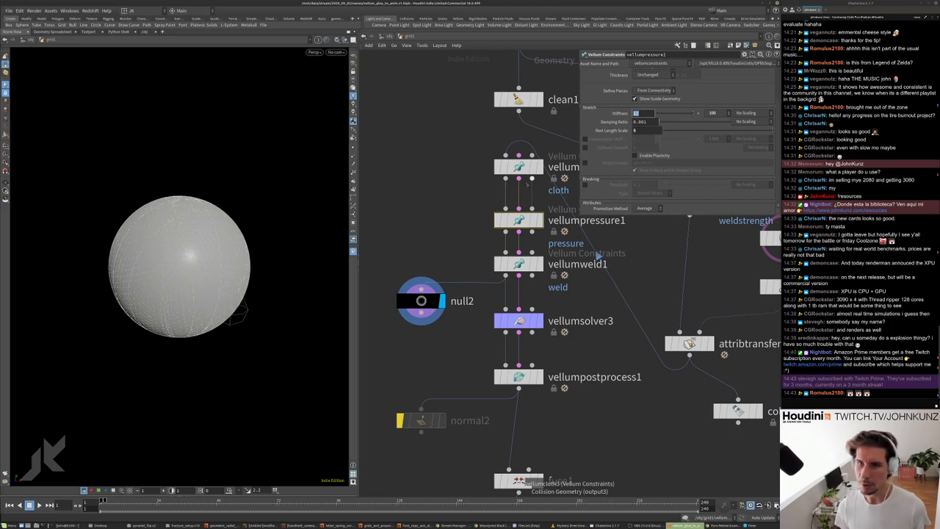
left_click(647, 130)
type("3")
key("Return")
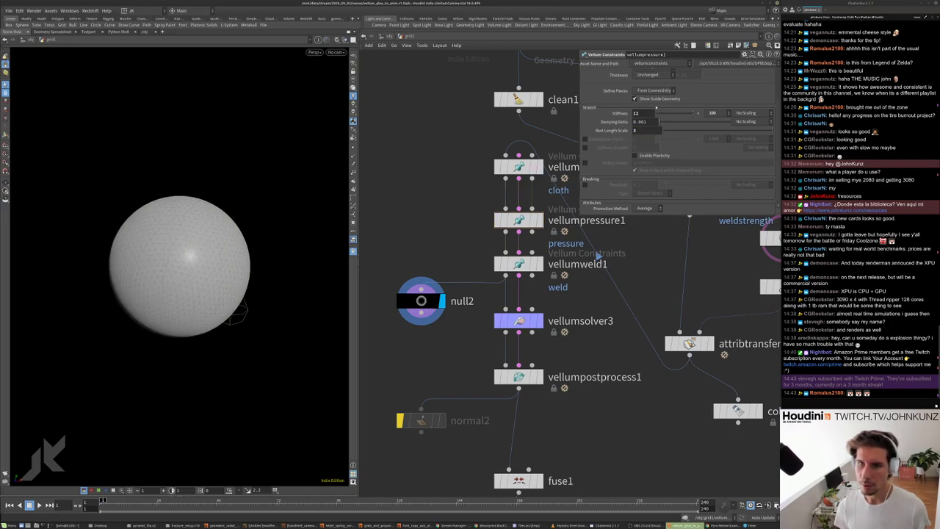
type("4")
key("Return")
middle_click_drag(540, 323, 544, 295)
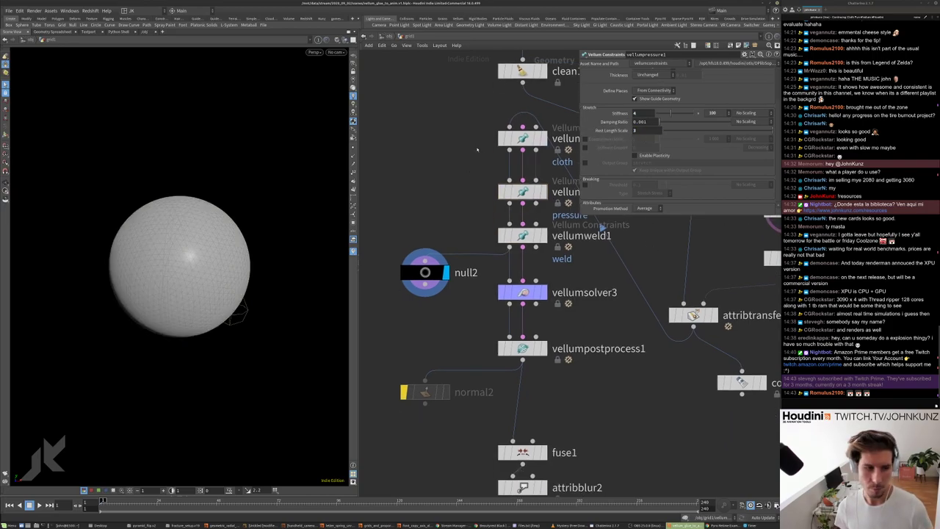
left_click(544, 293)
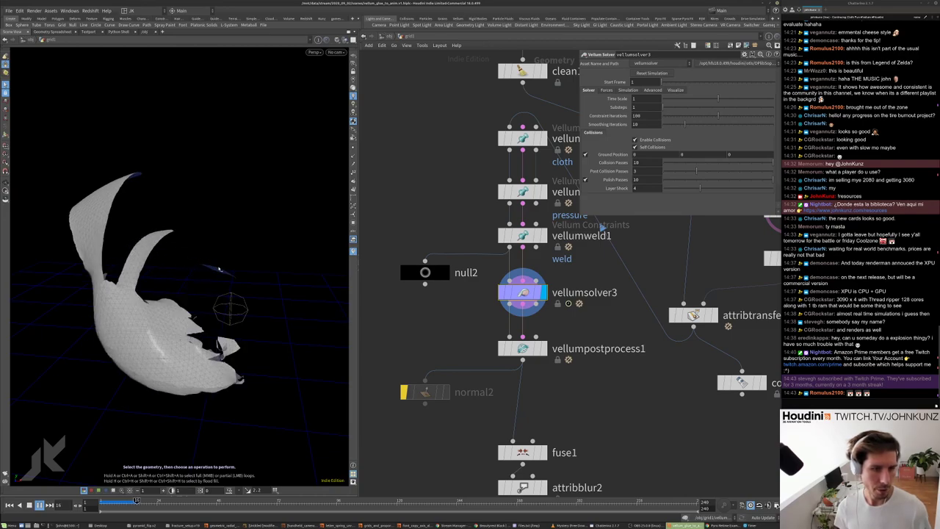
- Rewind the sim and show the attribcreate node's geometry as a template
left_click_drag(182, 278, 177, 252)
key("ctrl+Up")
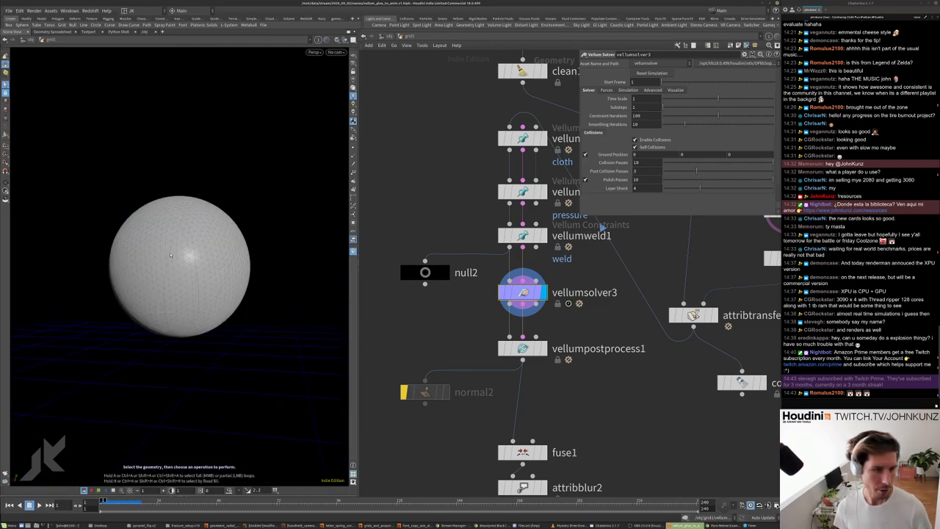
middle_click_drag(688, 374, 669, 373)
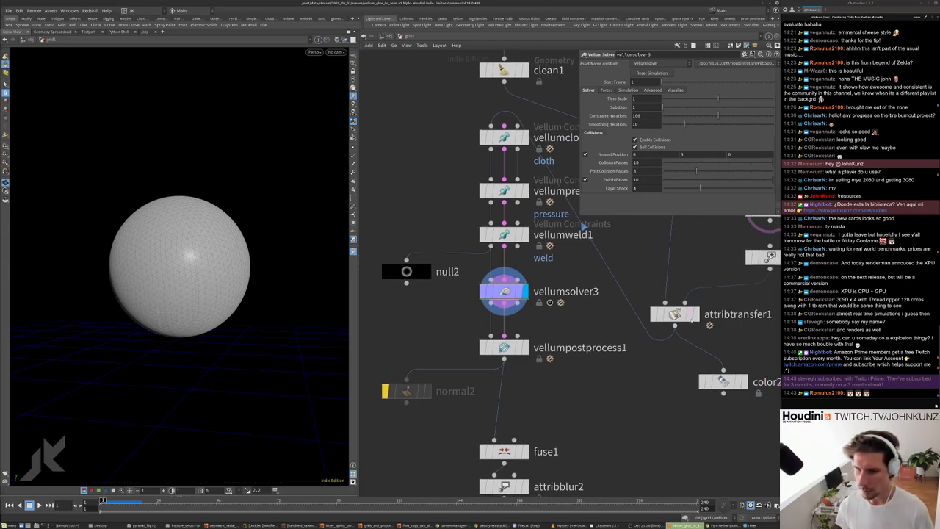
scroll(580, 243, "down", 2)
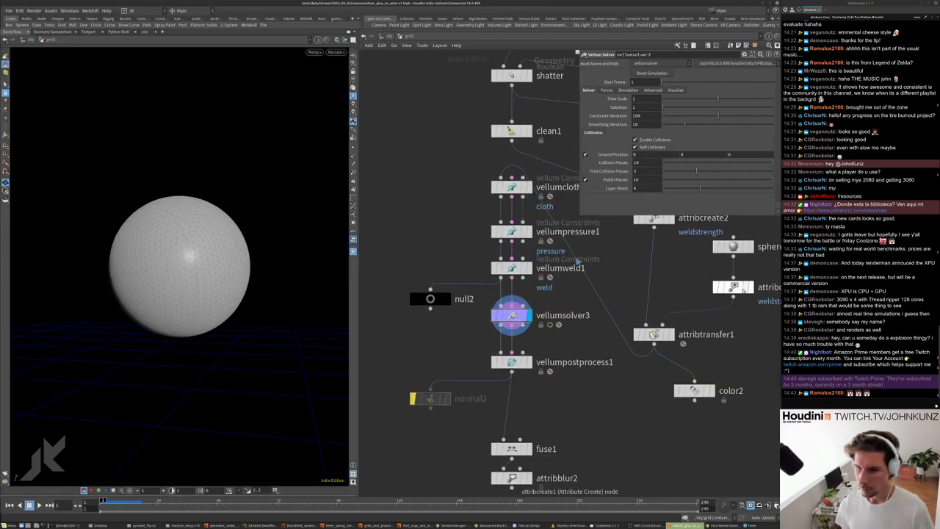
left_click(746, 288)
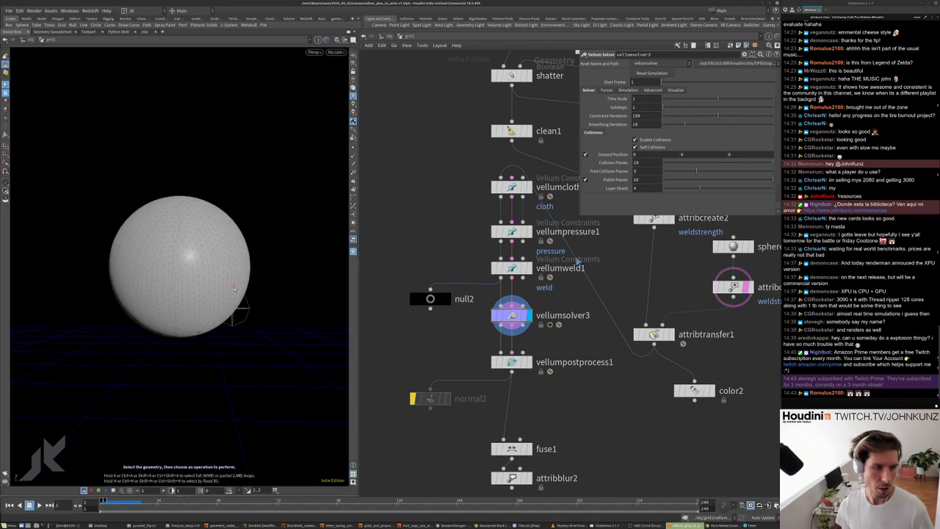
- Set vellumweld1's breaking threshold to 75 and rewind the simulation
left_click(512, 268)
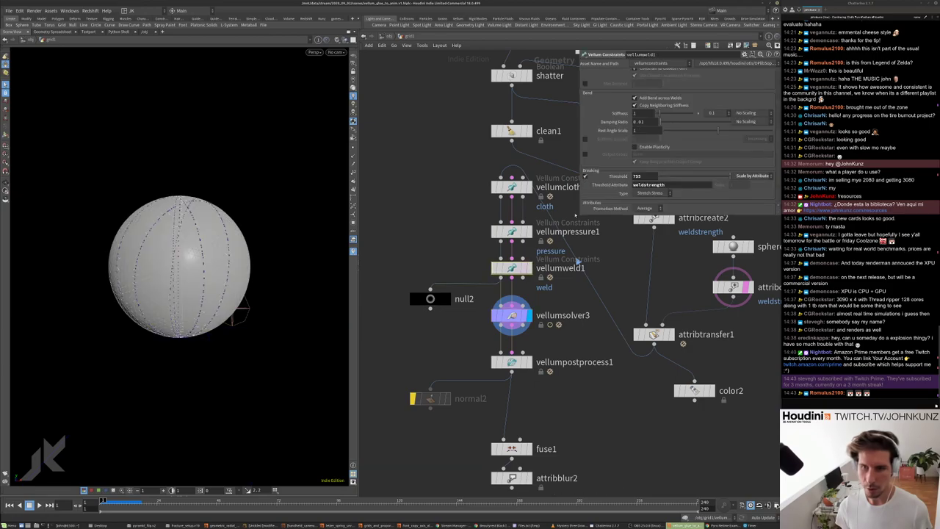
key("Return")
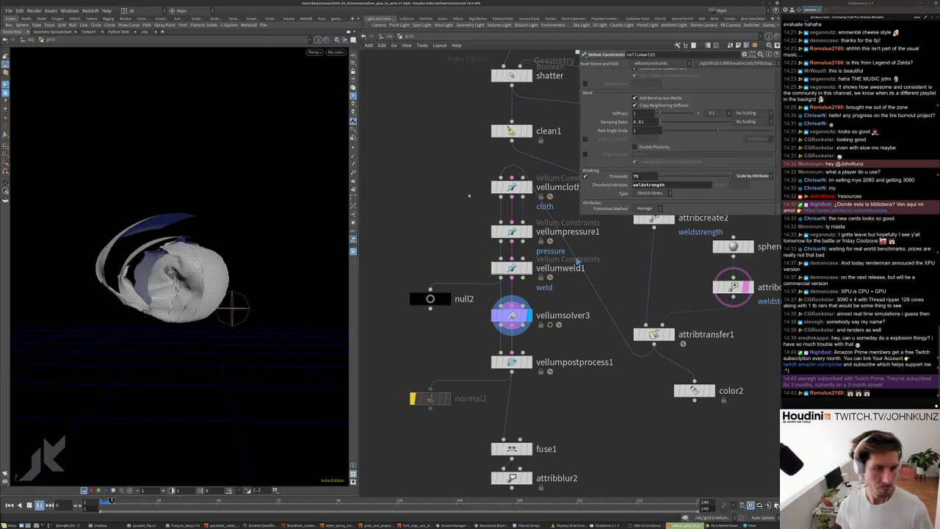
key("ctrl+Up")
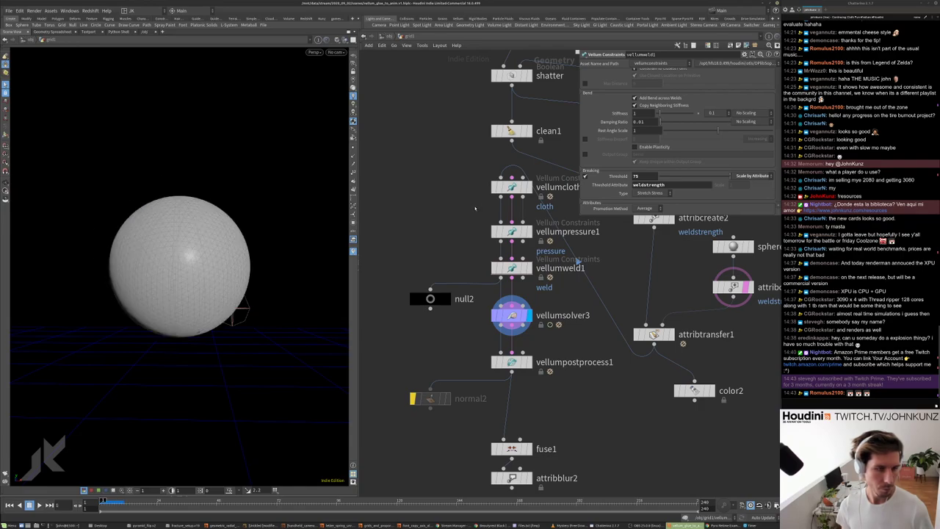
- Bring box1, sphere1, shatter and clean1 into view and dive into vellumsolver3's forces
scroll(493, 294, "down", 8)
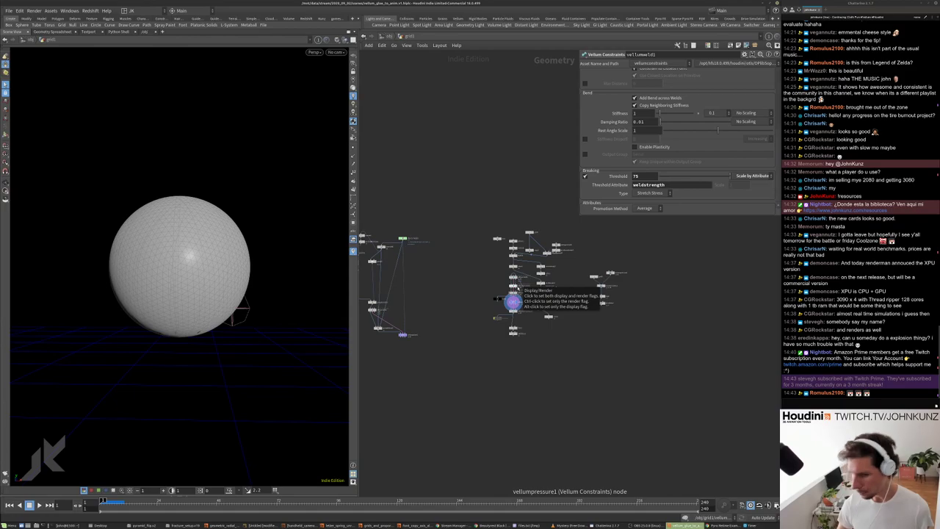
middle_click_drag(515, 302, 575, 303)
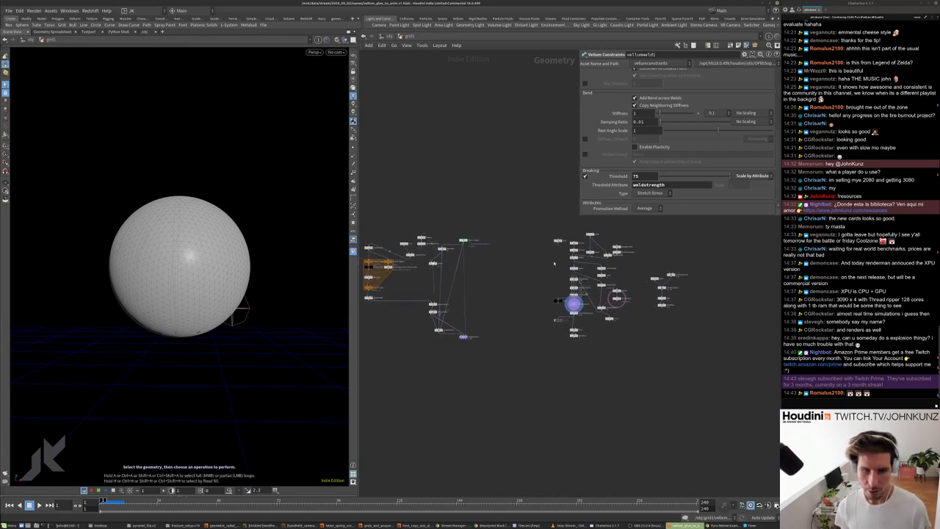
scroll(574, 303, "up", 3)
scroll(566, 302, "down", 2)
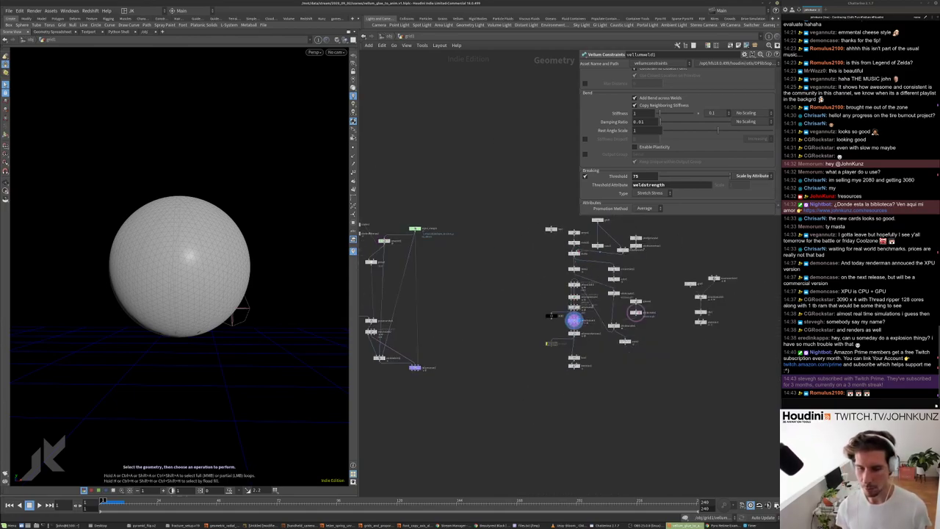
scroll(523, 255, "up", 5)
middle_click_drag(523, 255, 490, 291)
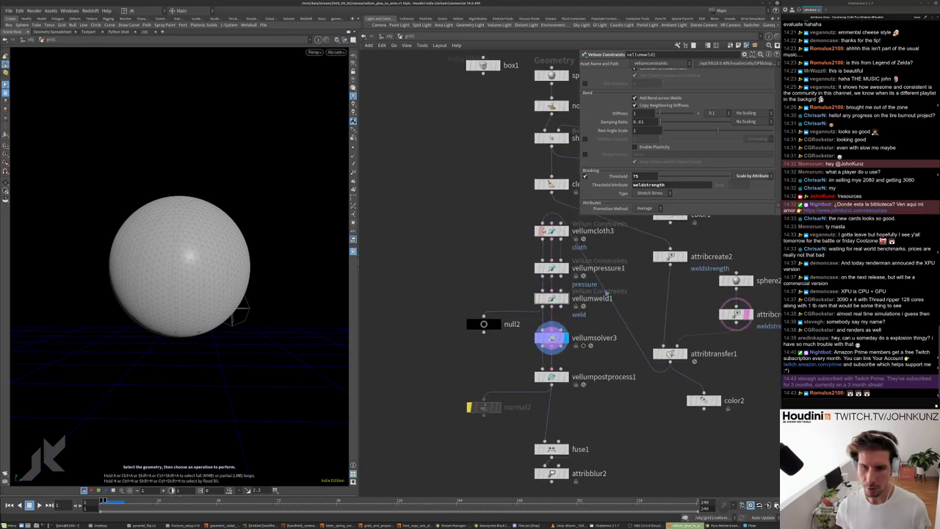
scroll(543, 335, "up", 5)
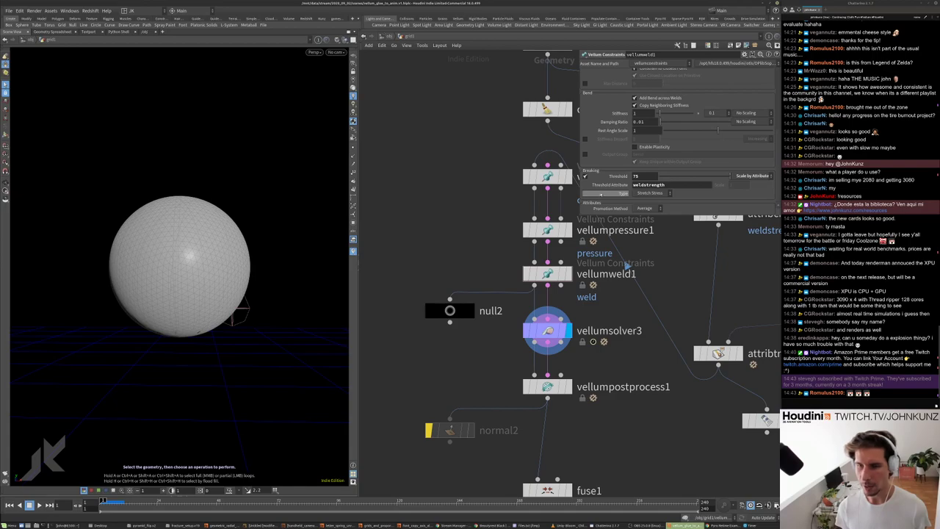
double_click(548, 329)
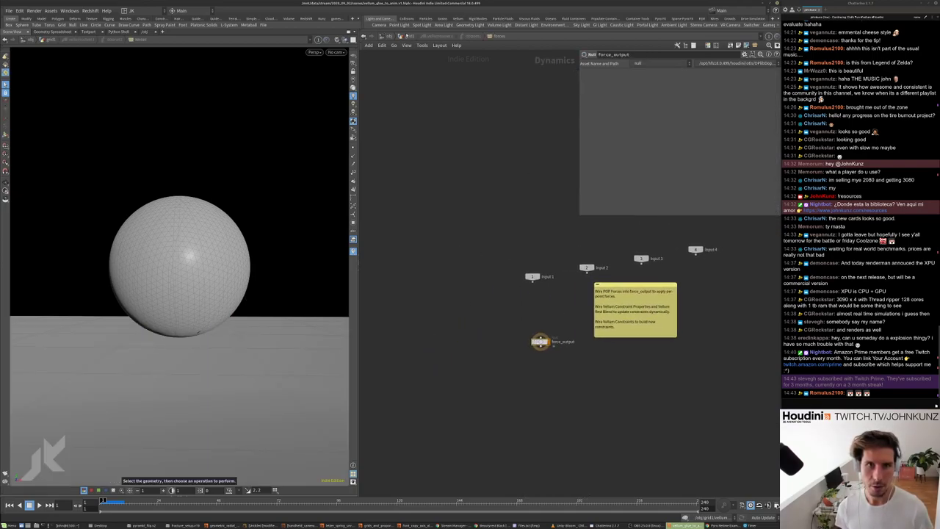
- Inspect popforce1 inside vellumsolver2's force network and look over the hair strands
key("u")
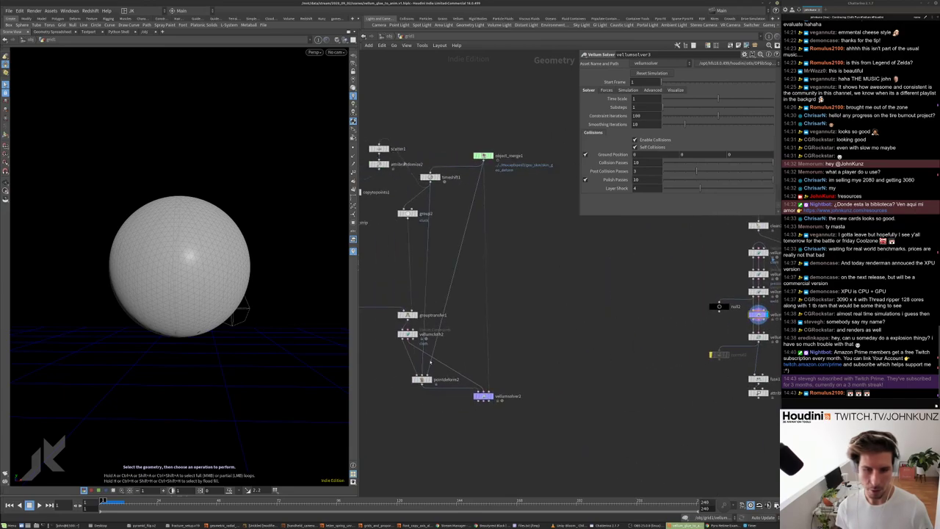
key("i")
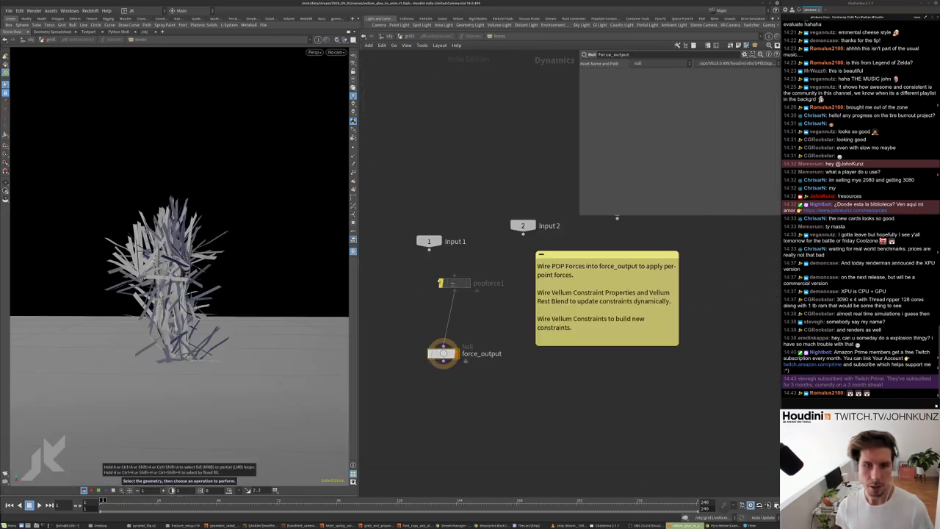
left_click(447, 282)
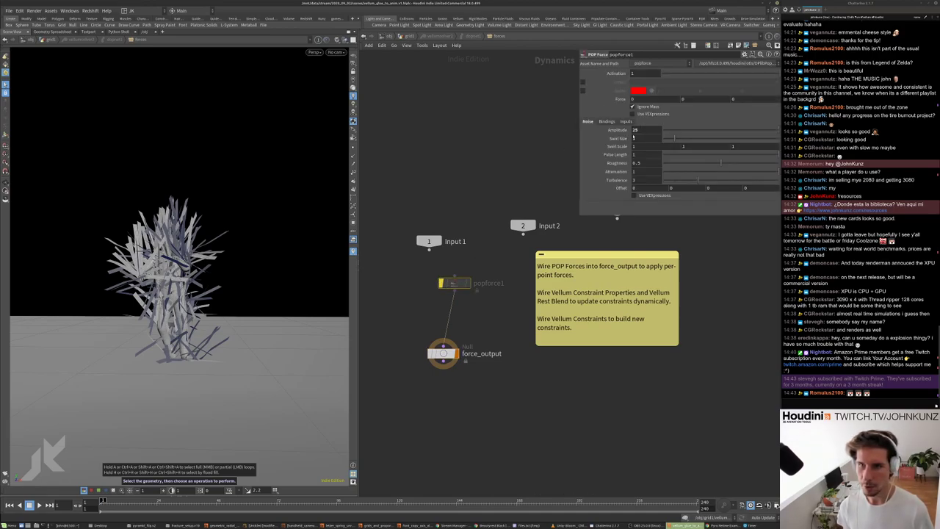
key("u")
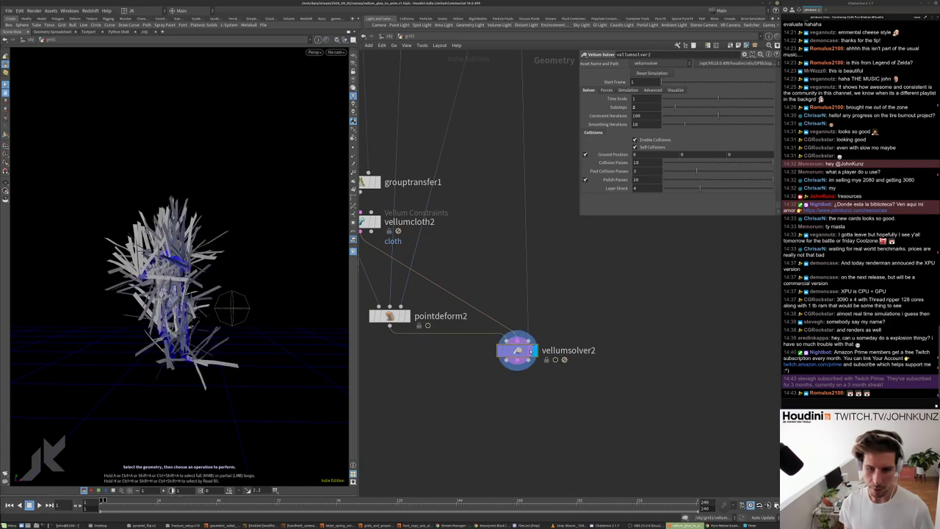
key("Escape")
left_click_drag(232, 308, 69, 279)
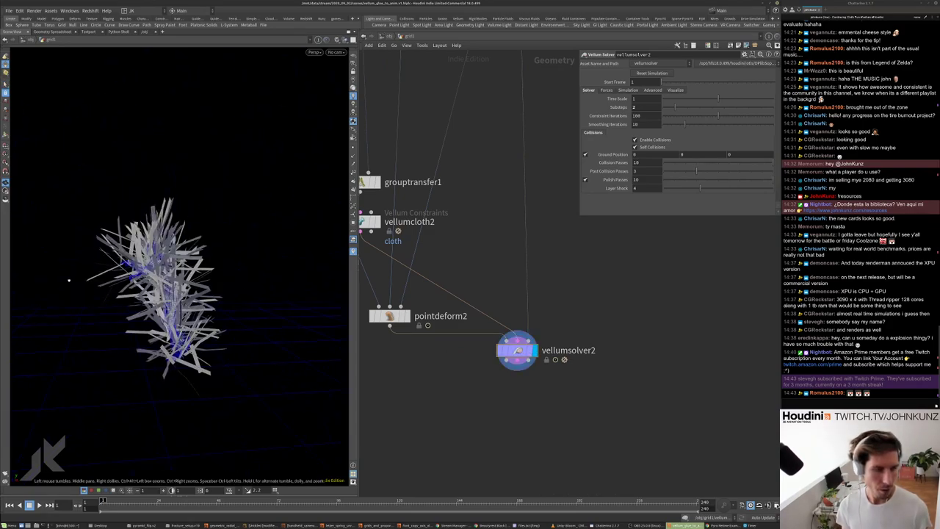
double_click(516, 352)
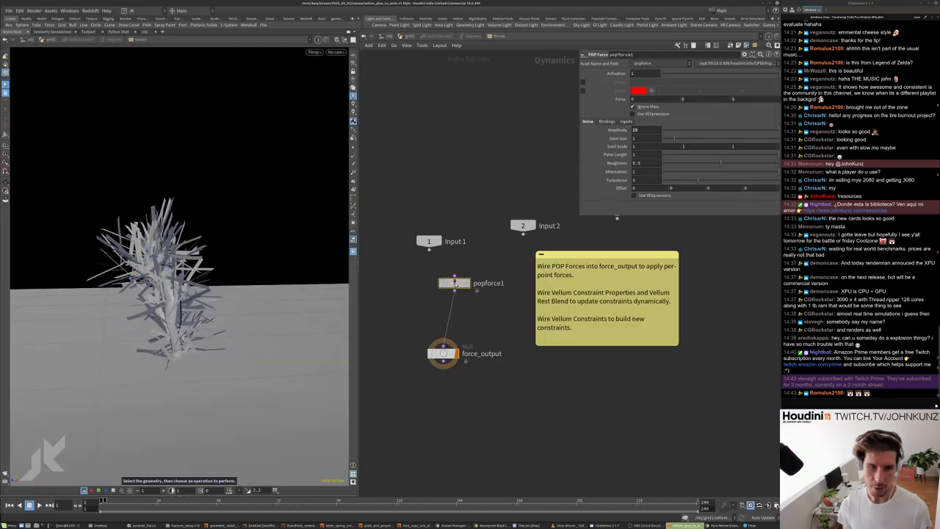
- Set popforce1's noise amplitude to 5 and play the hair simulation
double_click(656, 130)
type("5")
key("Return")
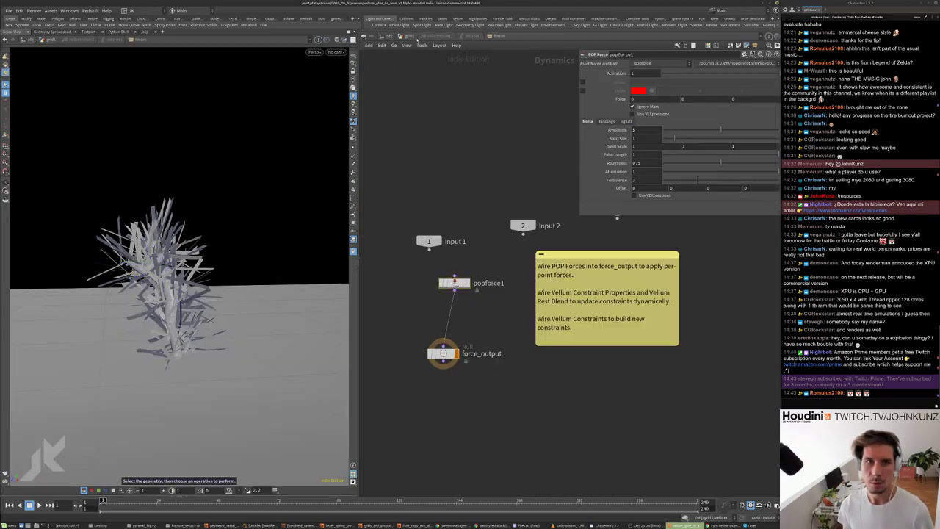
key("u")
key("Up")
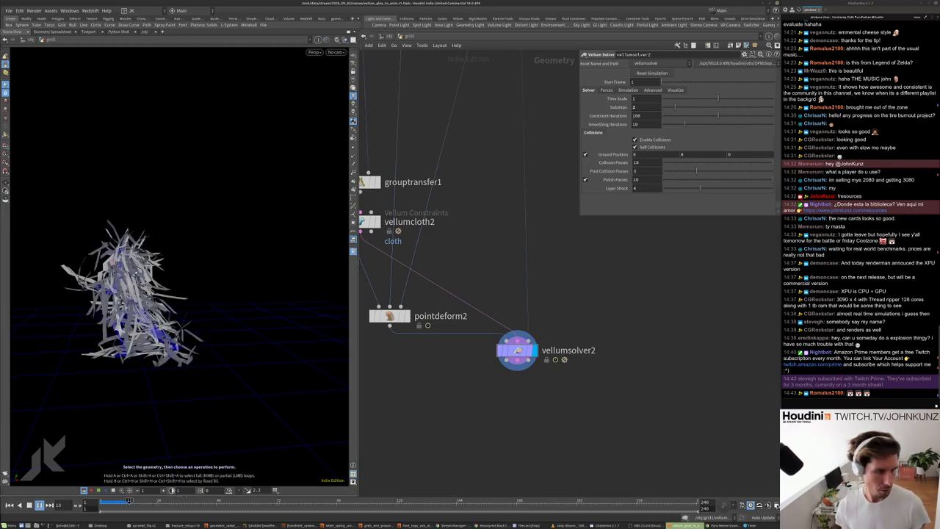
- Rewind to frame 1, view the strands from higher up, and re-enter vellumsolver2's forces
key("ctrl+Up")
key("Escape")
left_click_drag(189, 291, 116, 301)
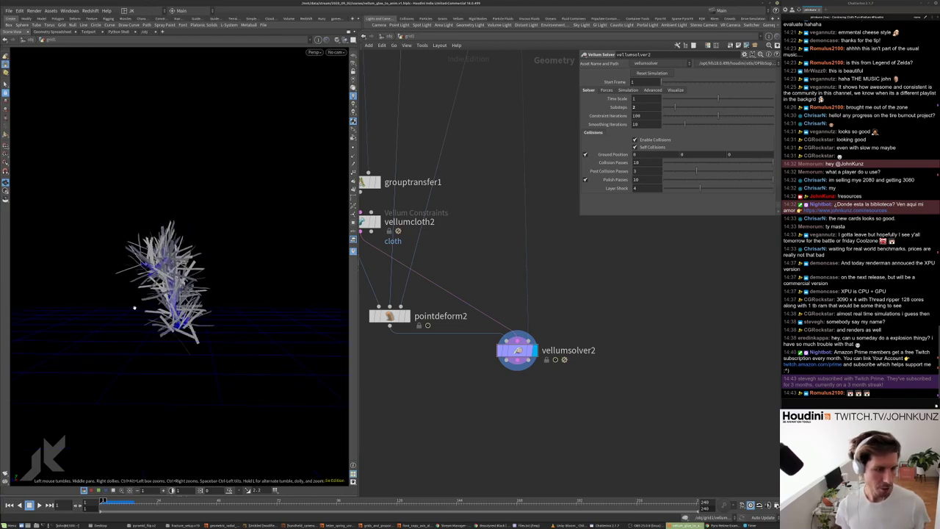
double_click(518, 351)
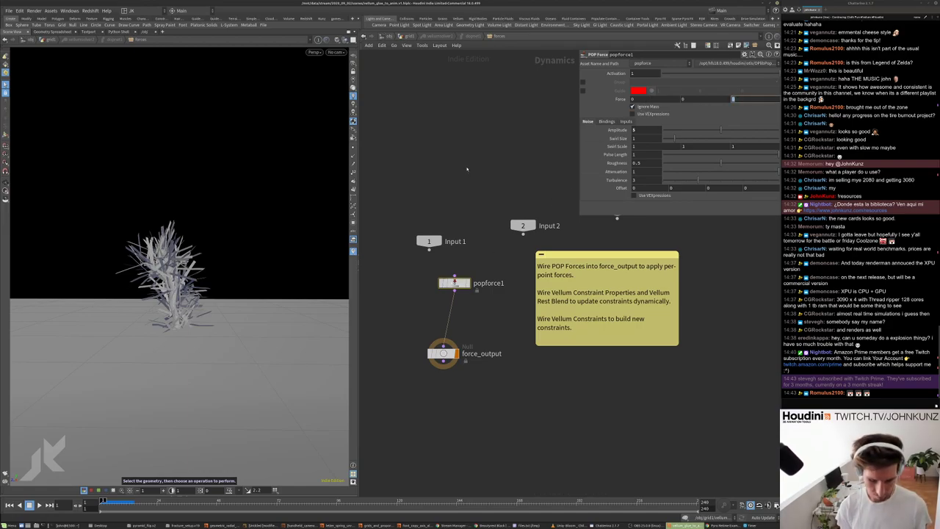
- Set the popforce Z force to -10 and play the hair simulation
key("Return")
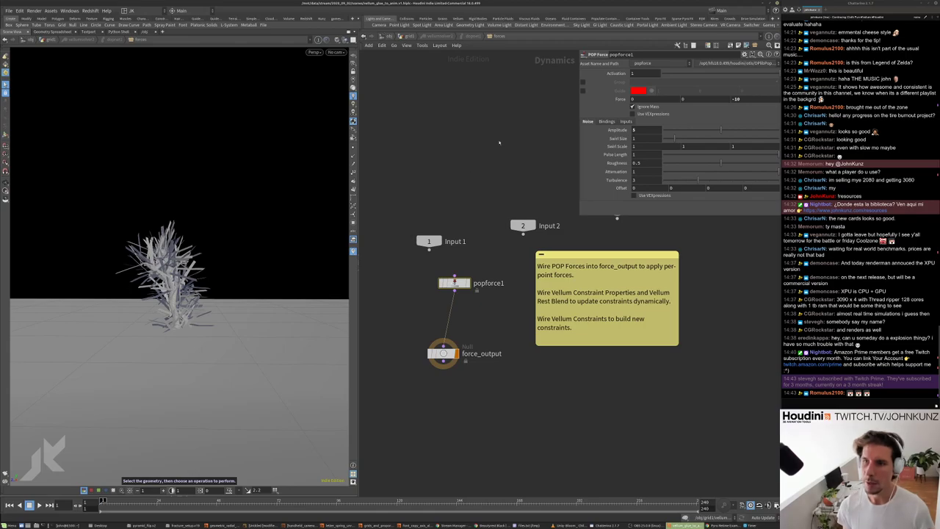
key("u")
key("Up")
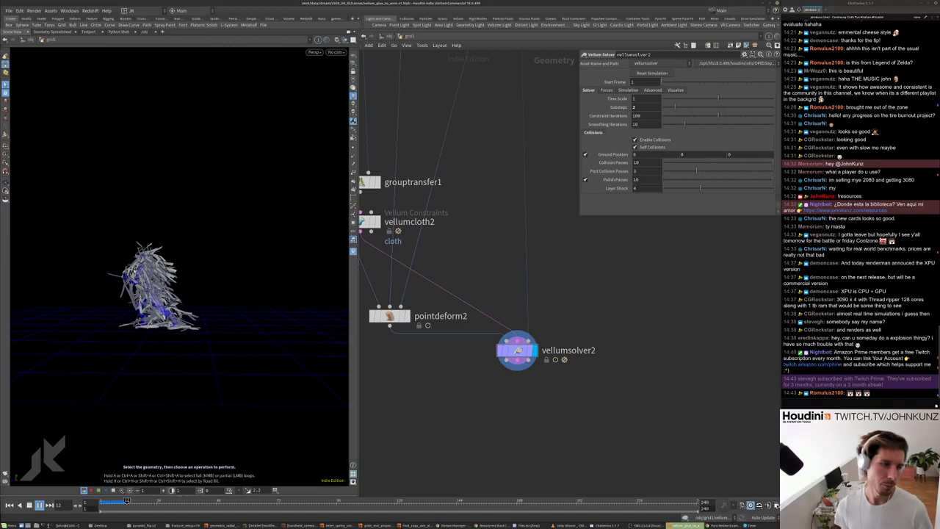
key("ctrl+Up")
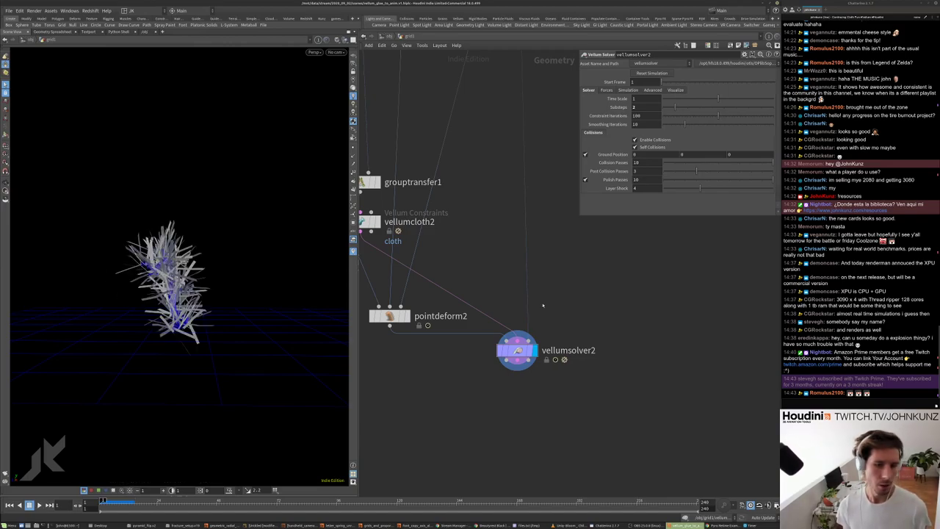
- Change the Z force to -45 and replay the hair simulation from the grid1 level
double_click(518, 351)
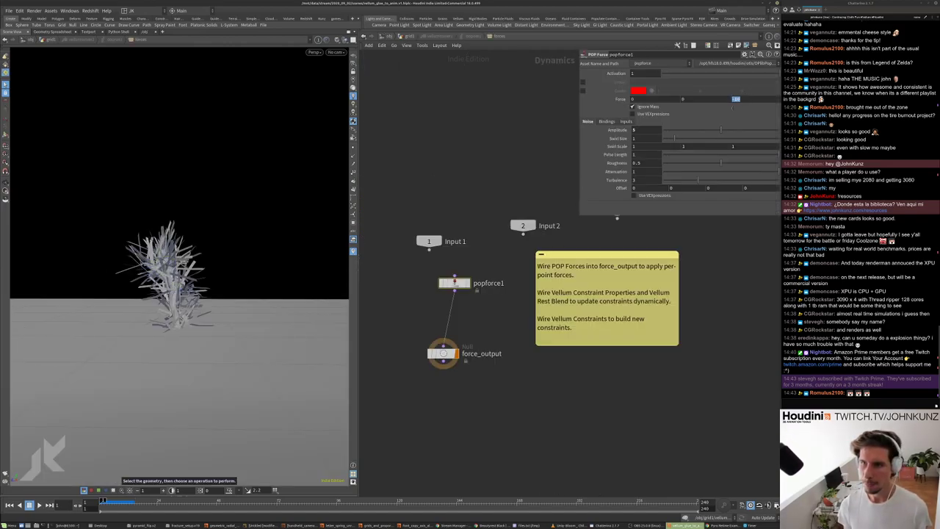
type("-45")
key("Return")
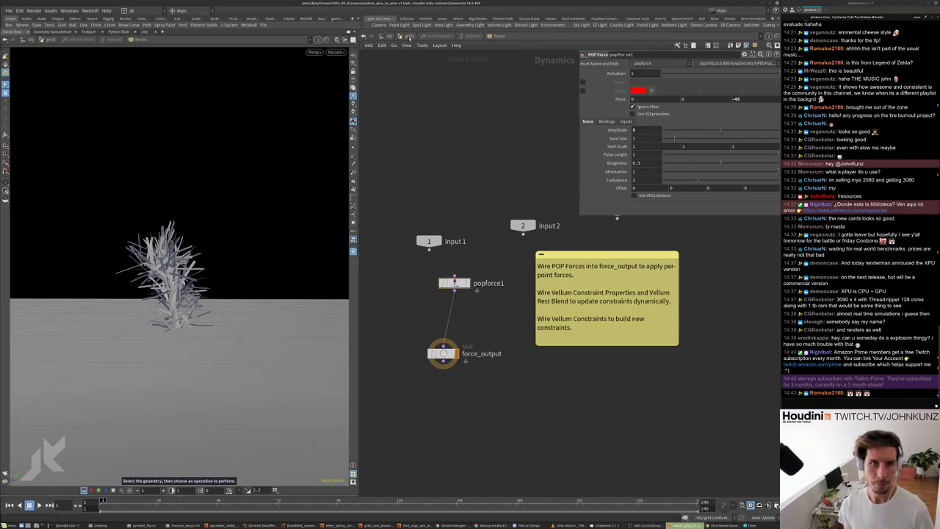
left_click(409, 36)
left_click_drag(80, 304, 230, 256)
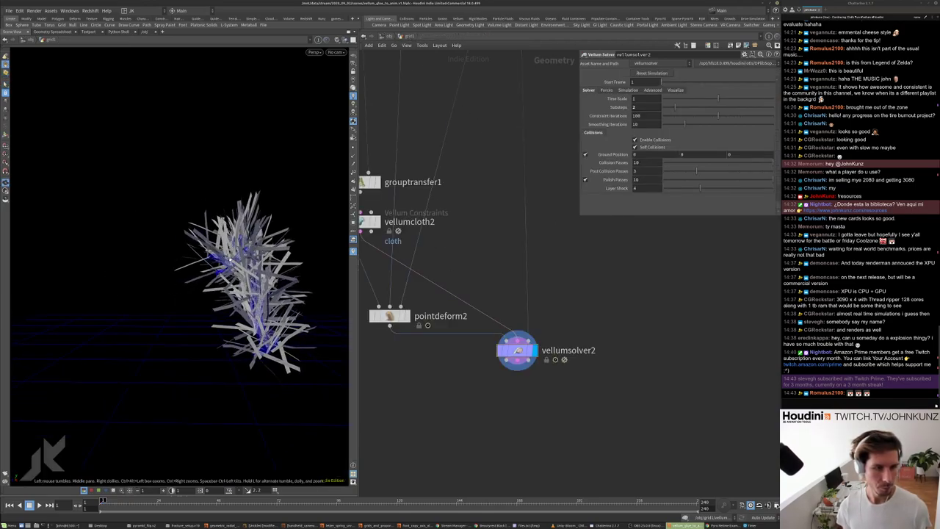
key("Up")
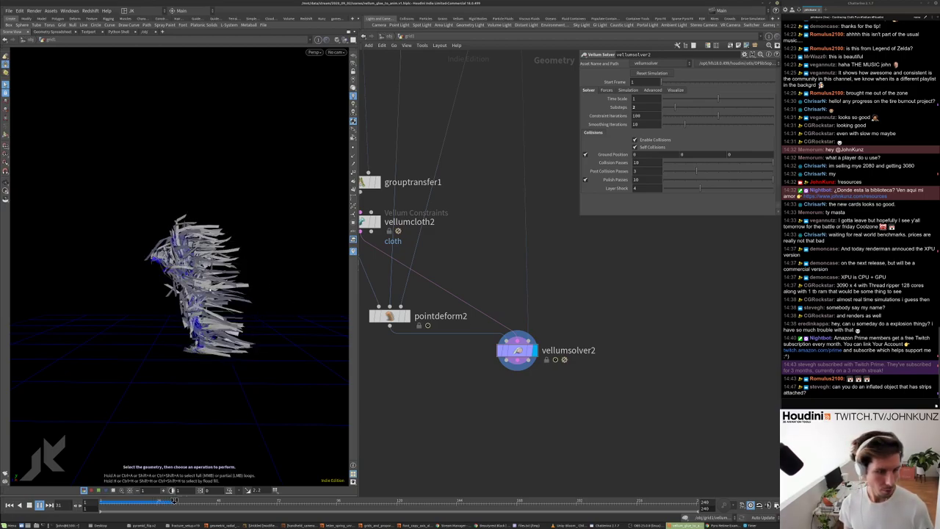
key("ctrl+Up")
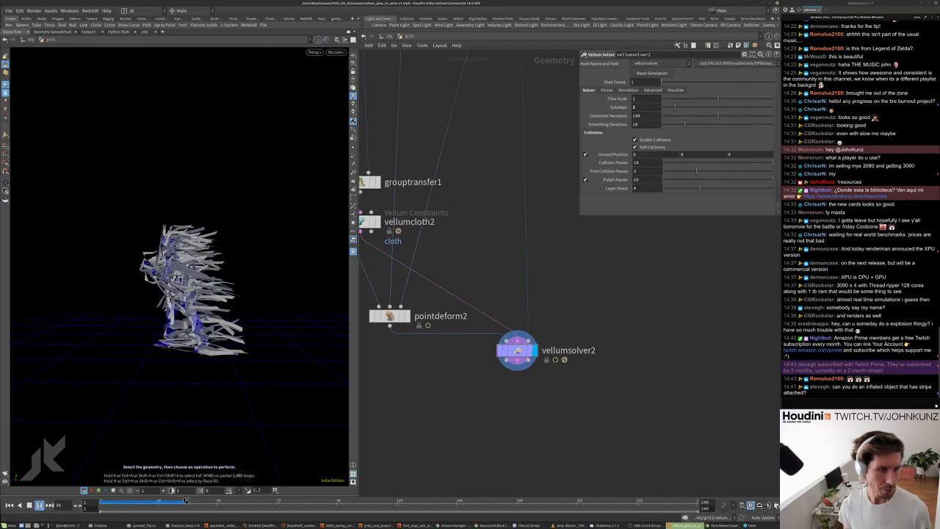
- Open the viewport Display Options on its Guides tab
key("Escape")
left_click_drag(136, 285, 169, 277)
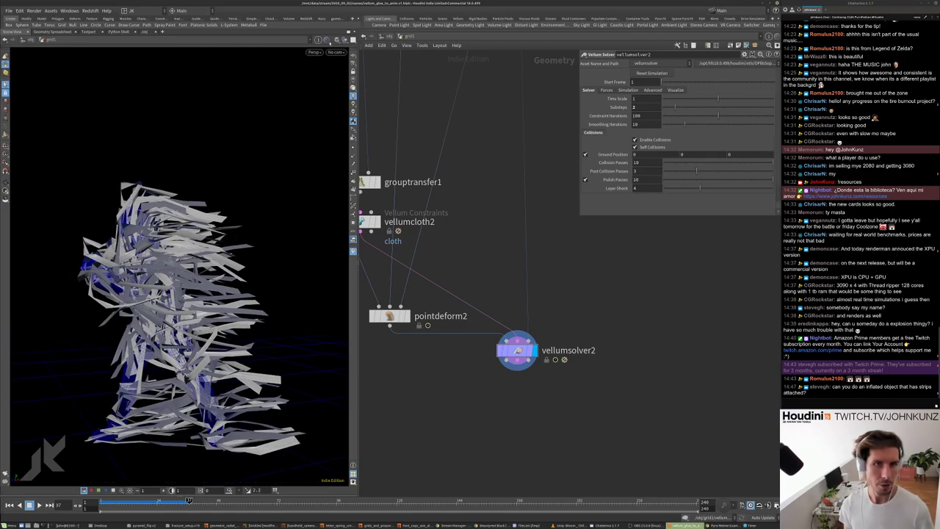
left_click(340, 39)
key("Escape")
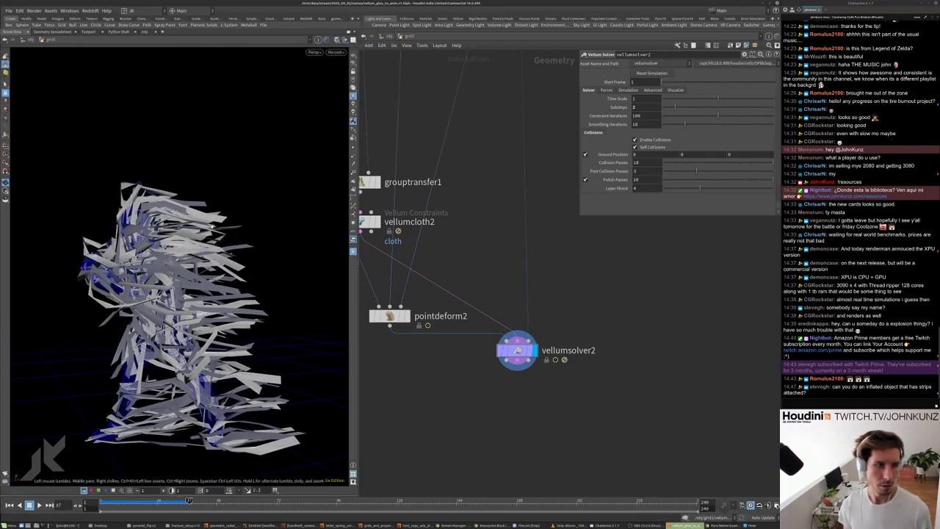
scroll(176, 294, "down", 3)
key("d")
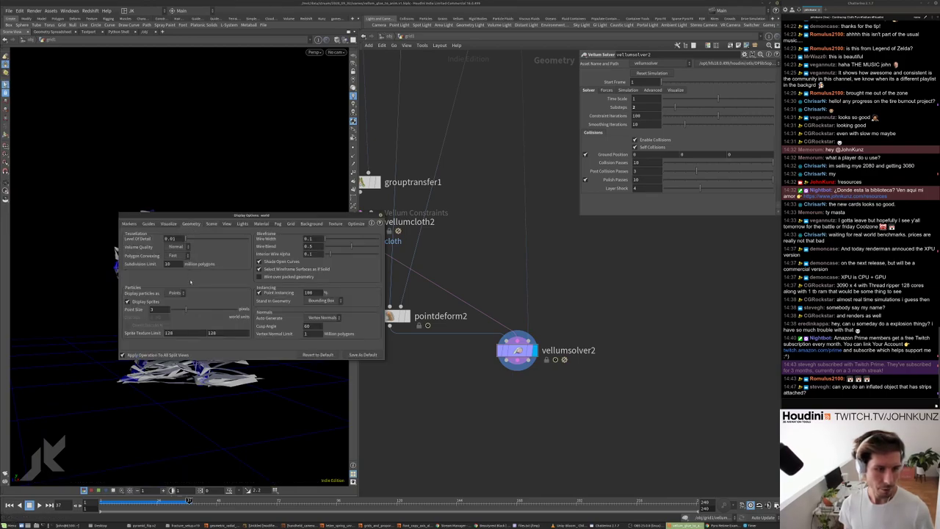
left_click(153, 224)
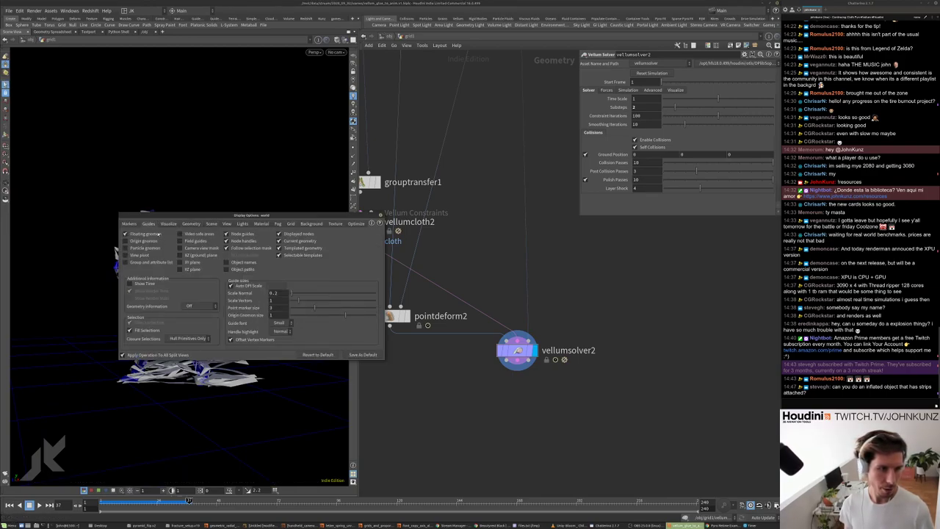
- Close the Display Options window, play the cloth strip simulation, then rewind to frame 1
left_click(191, 224)
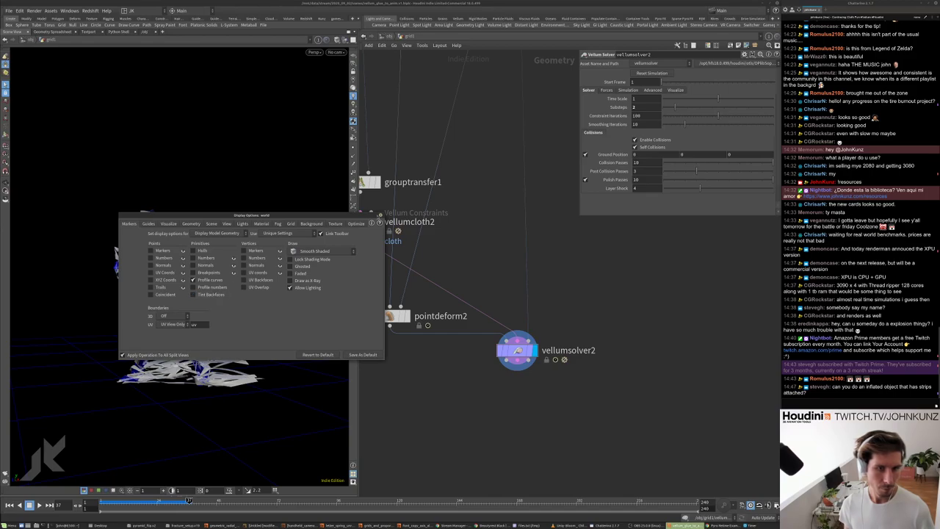
left_click(379, 221)
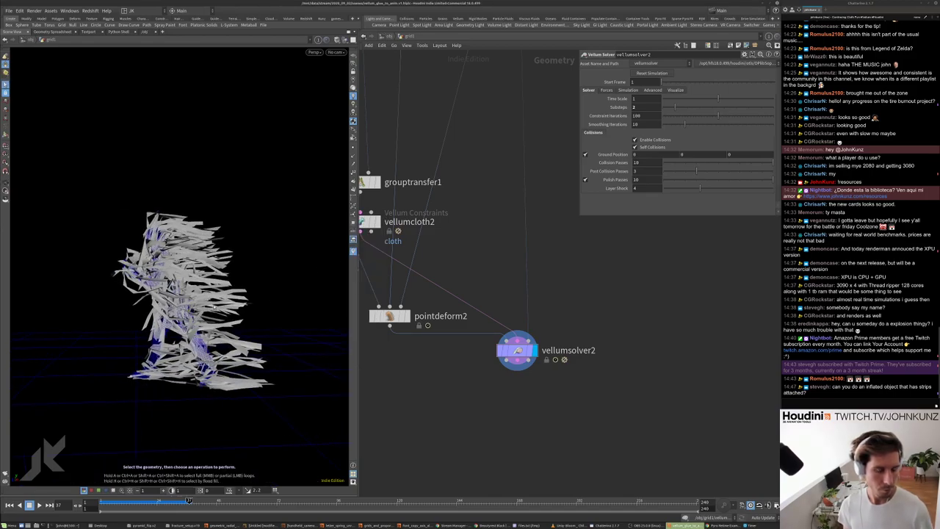
left_click(39, 505)
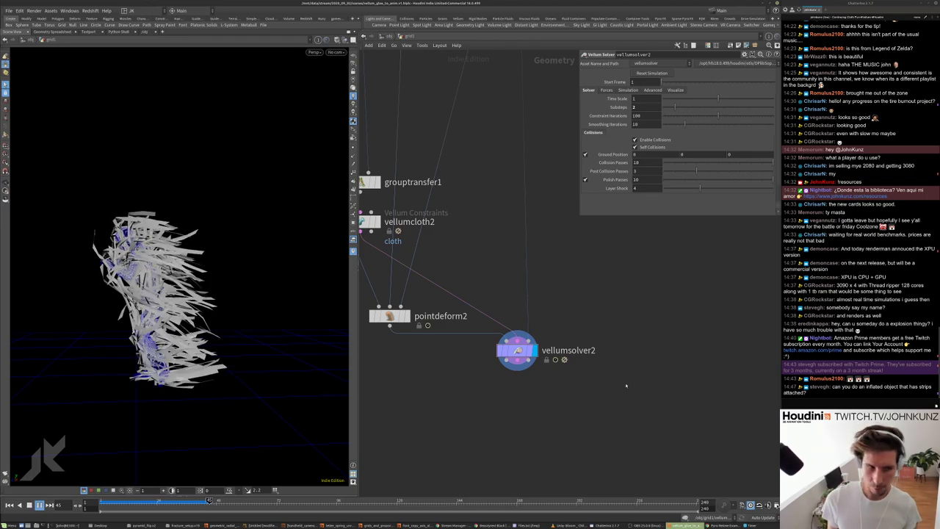
scroll(626, 386, "down", 6)
key("ctrl+Up")
- Inspect group2 and vellumcloth2's Pin Points 'stuck', then zoom onto the shatter/vellumsolver3 cluster
scroll(518, 295, "up", 4)
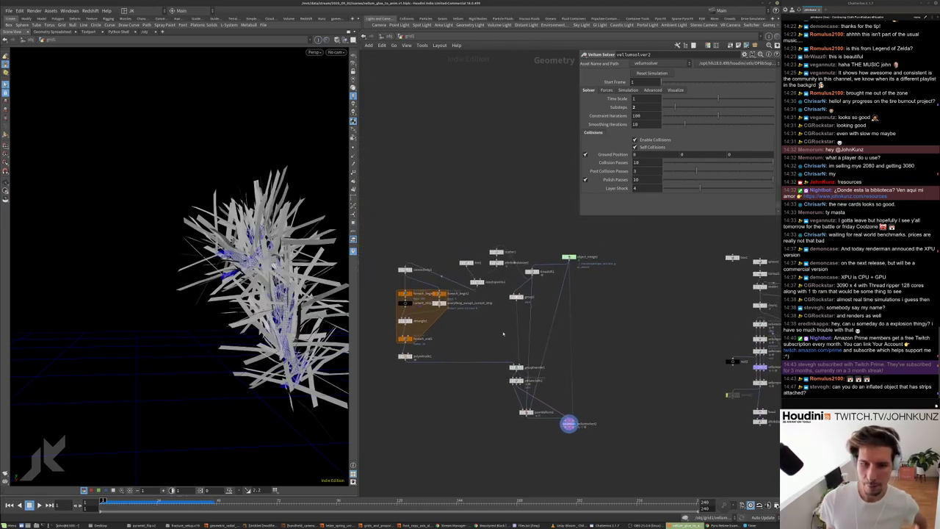
left_click(524, 274)
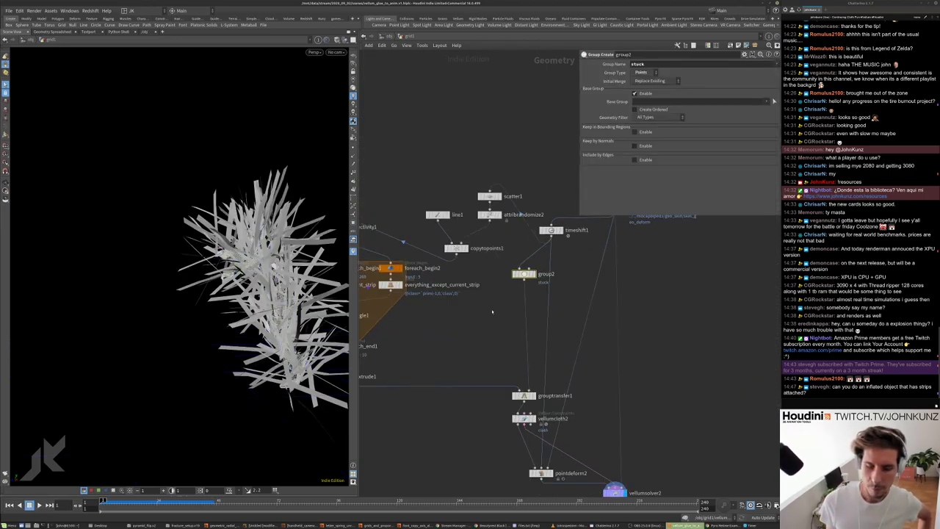
left_click_drag(524, 395, 524, 386)
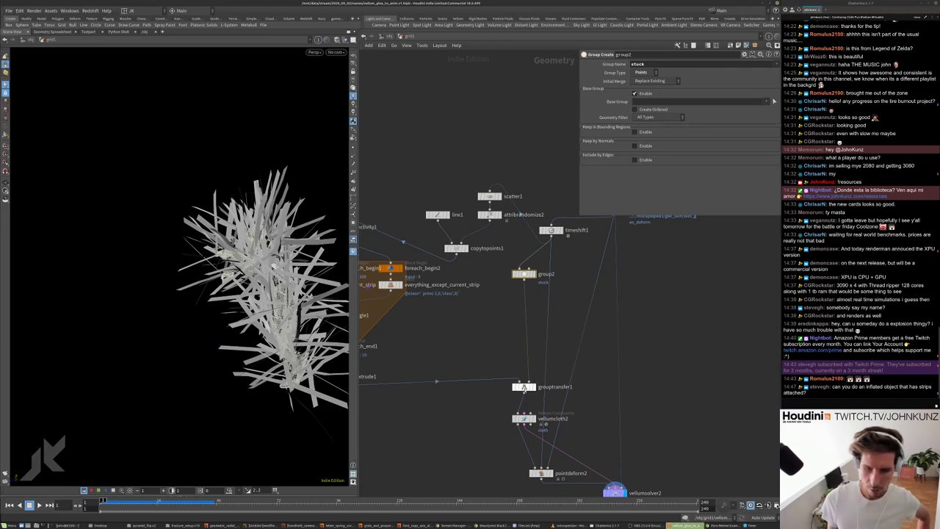
left_click(524, 419)
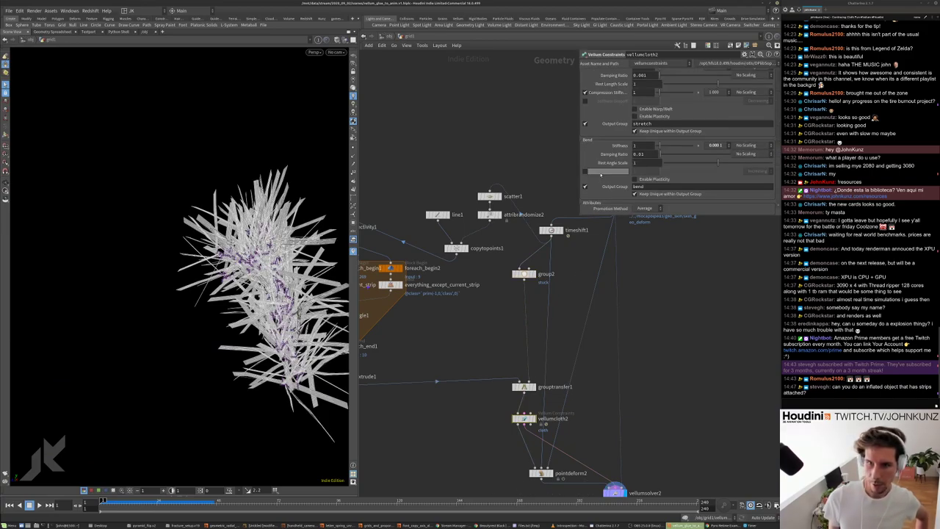
scroll(615, 138, "up", 4)
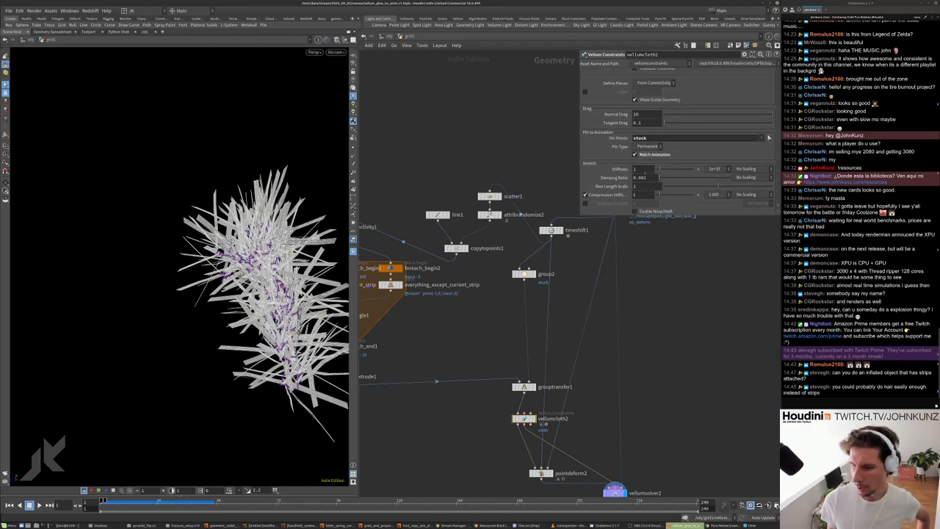
scroll(654, 333, "down", 5)
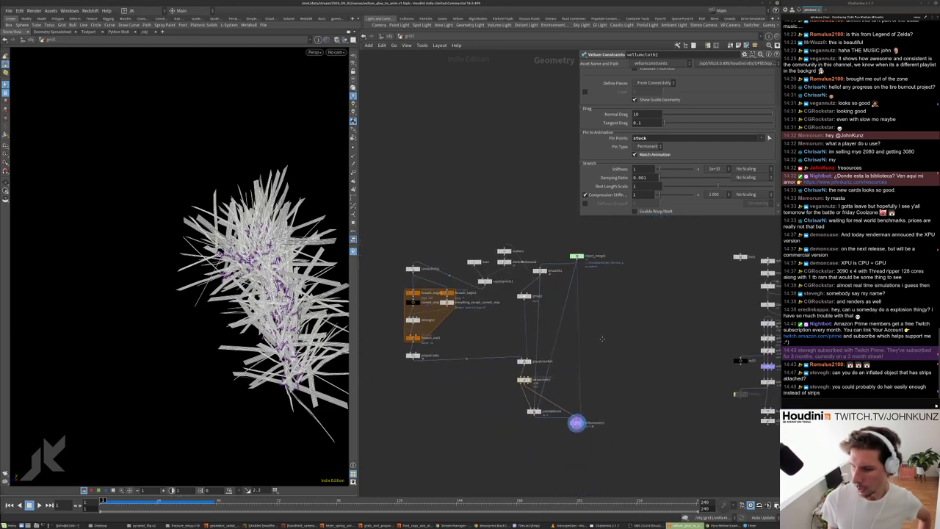
scroll(637, 299, "up", 5)
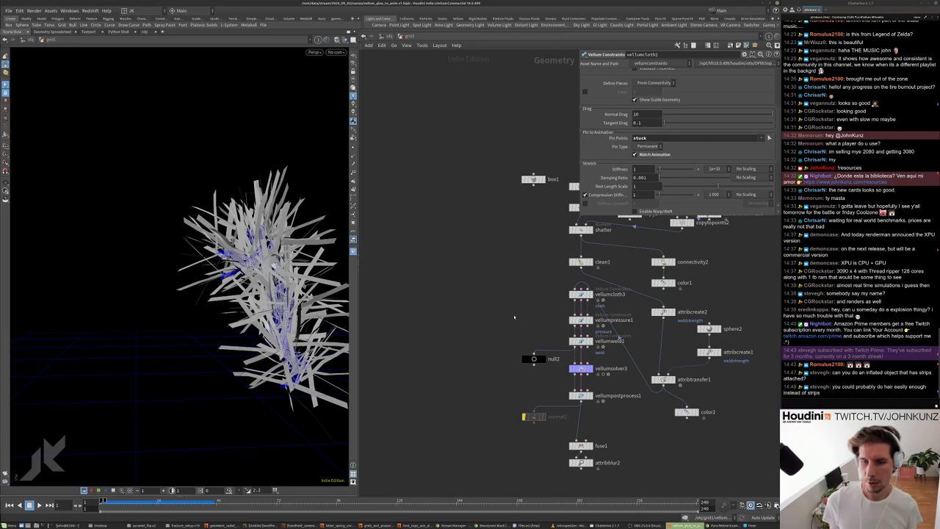
- Copy the welded sphere node cluster and paste the duplicate to the right
middle_click_drag(514, 318, 498, 293)
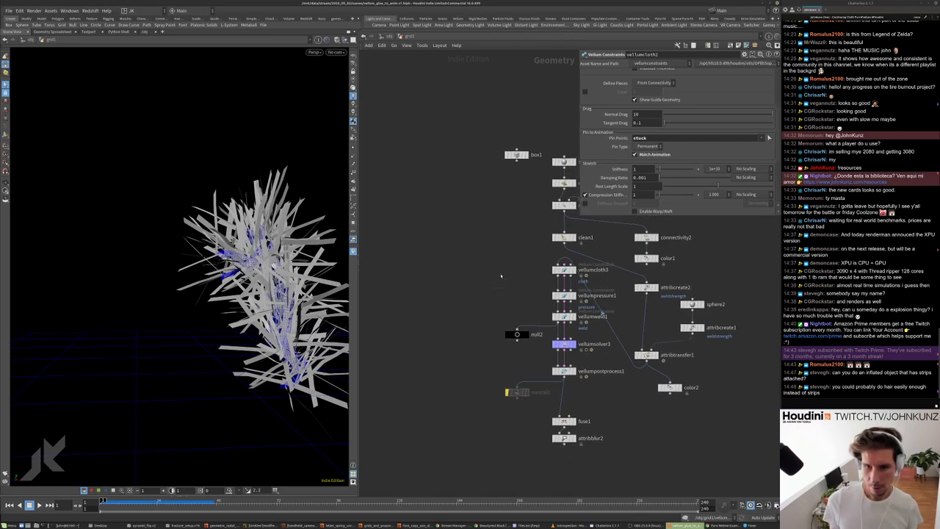
scroll(501, 276, "down", 5)
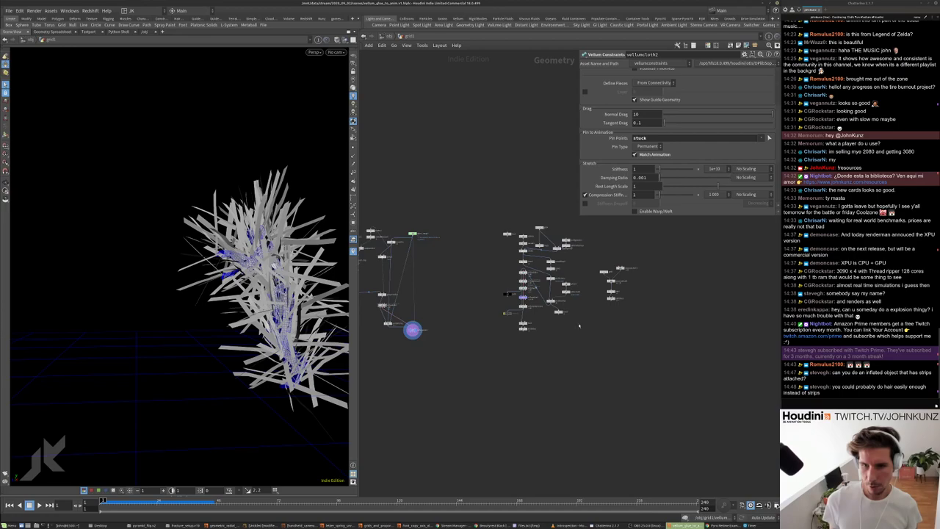
left_click_drag(576, 365, 516, 214)
key("ctrl+c")
key("ctrl+v")
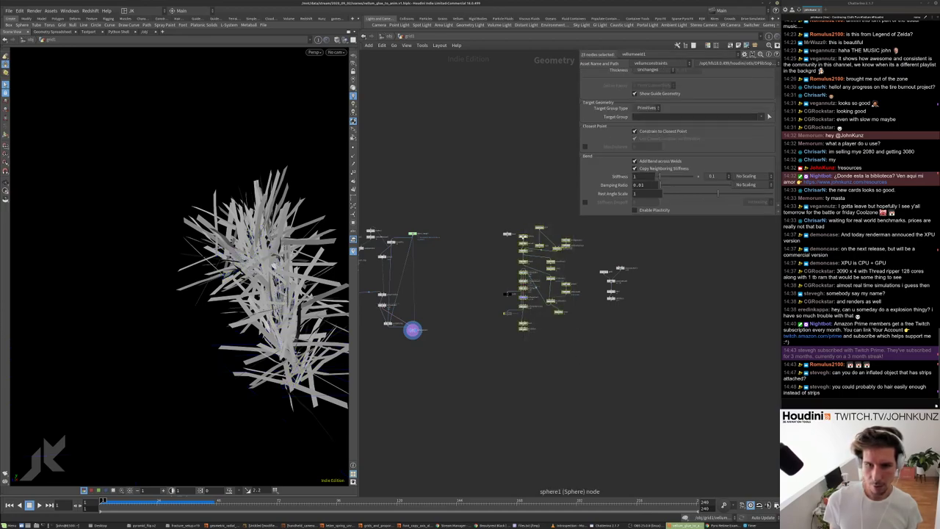
left_click(681, 322)
- Set the display flag on the copy's clean2 node and frame the grey sphere
middle_click_drag(685, 282, 592, 286)
scroll(591, 294, "up", 6)
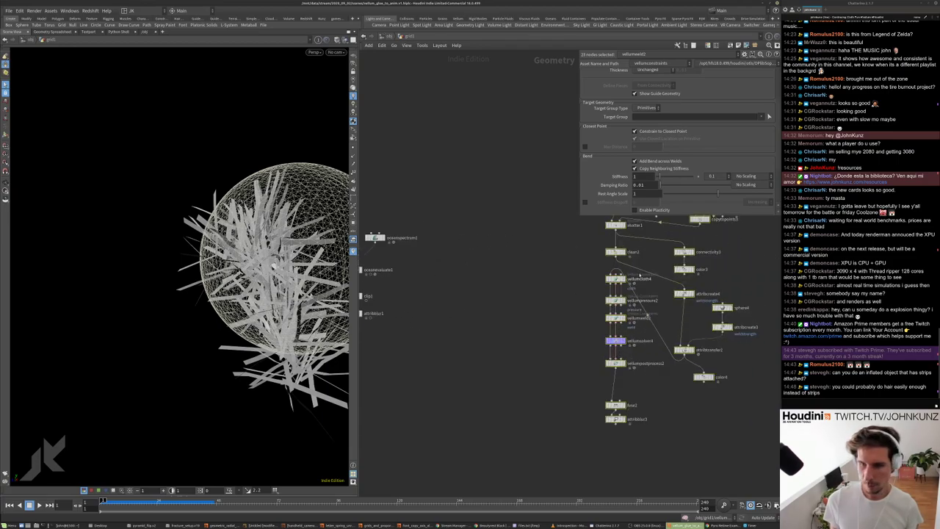
left_click(588, 300)
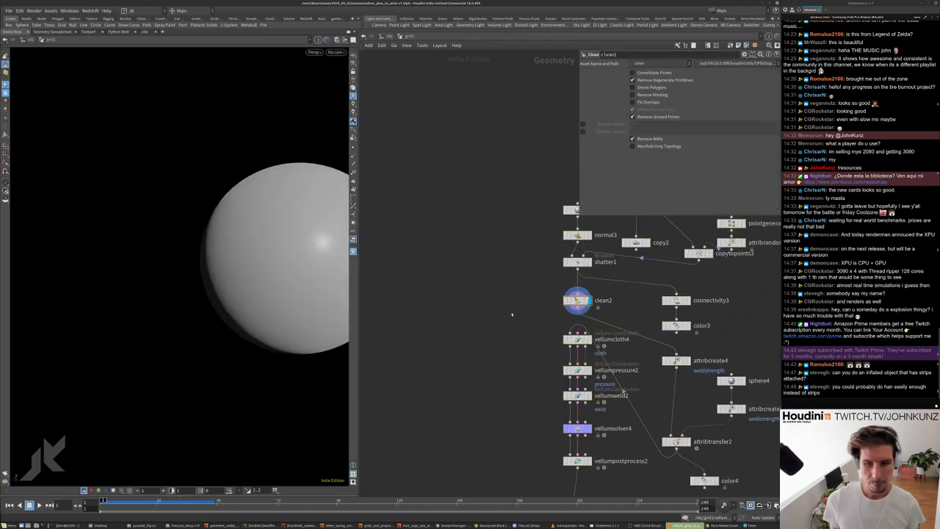
key("h")
scroll(507, 302, "down", 3)
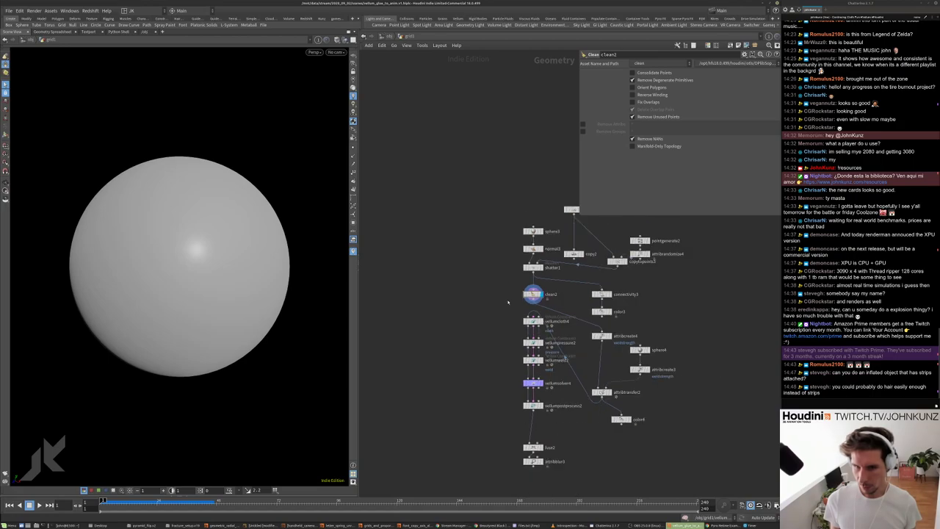
key("Tab")
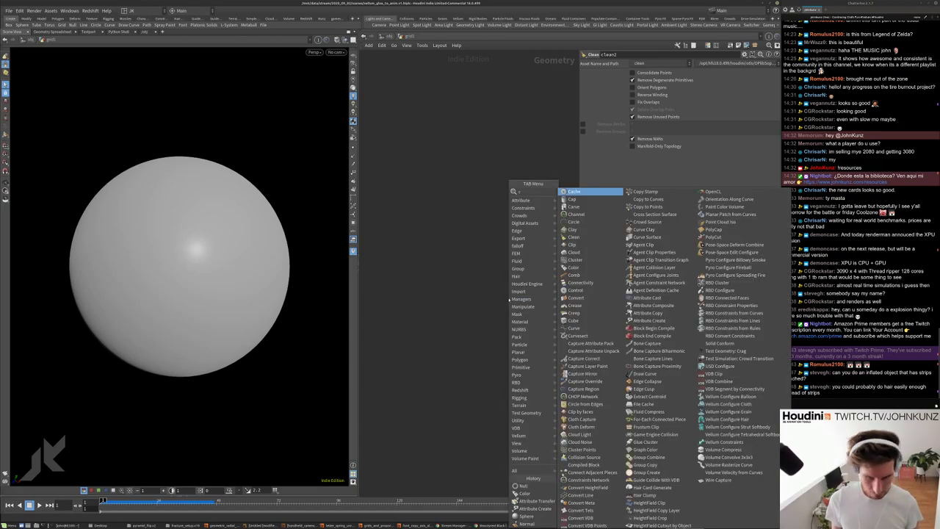
- Add a Hair Generate node (hairgen1) beside the sphere setup and display it
key("BackSpace")
mouse_move(507, 299)
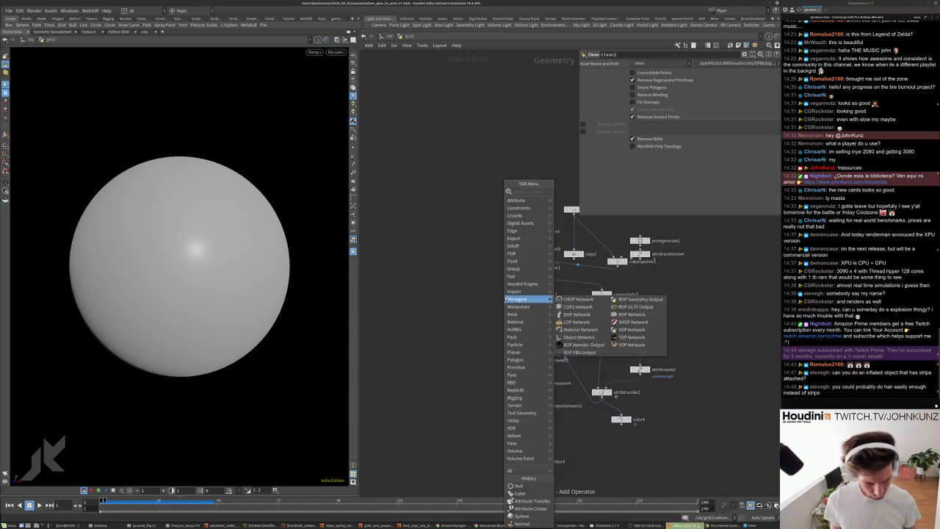
mouse_move(515, 284)
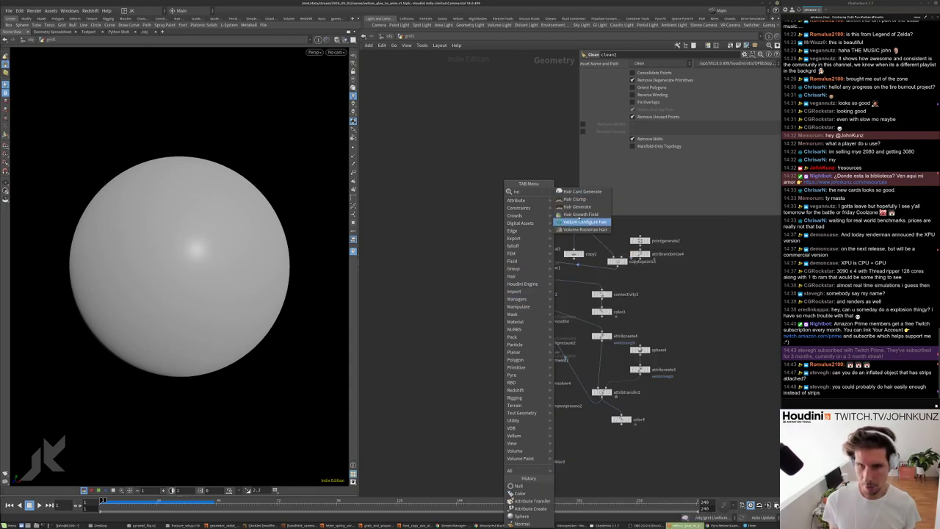
left_click(583, 204)
left_click(466, 314)
scroll(466, 314, "up", 4)
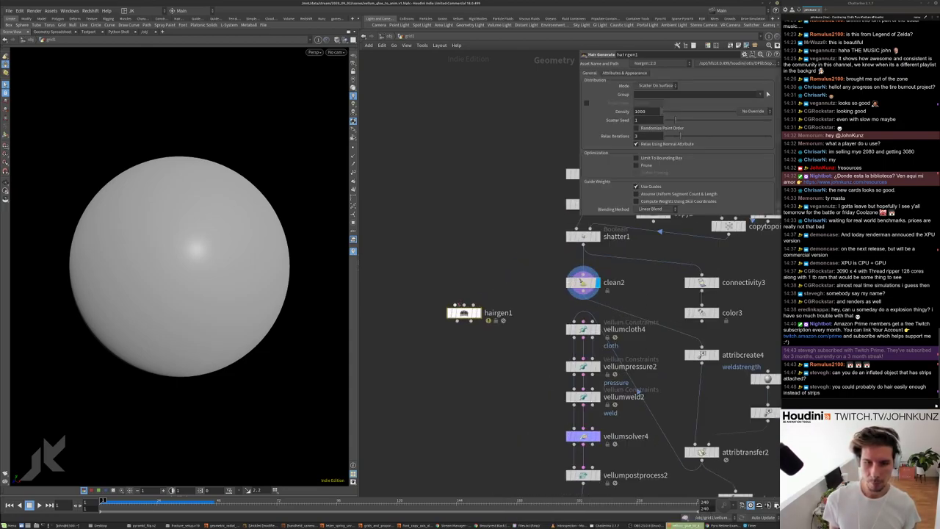
key("r")
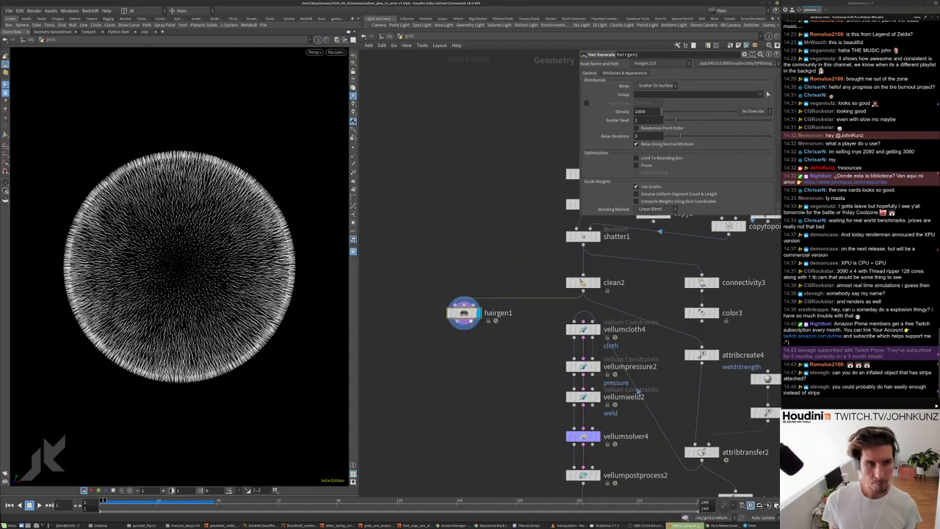
- Set hairgen1's Density to 100 and its hair Length to about 0.246
key("BackSpace")
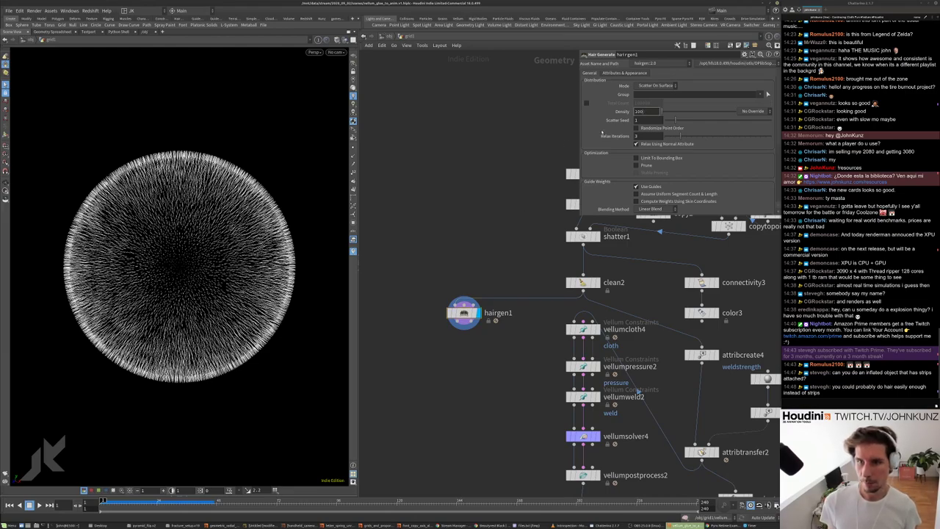
key("Return")
scroll(639, 127, "down", 5)
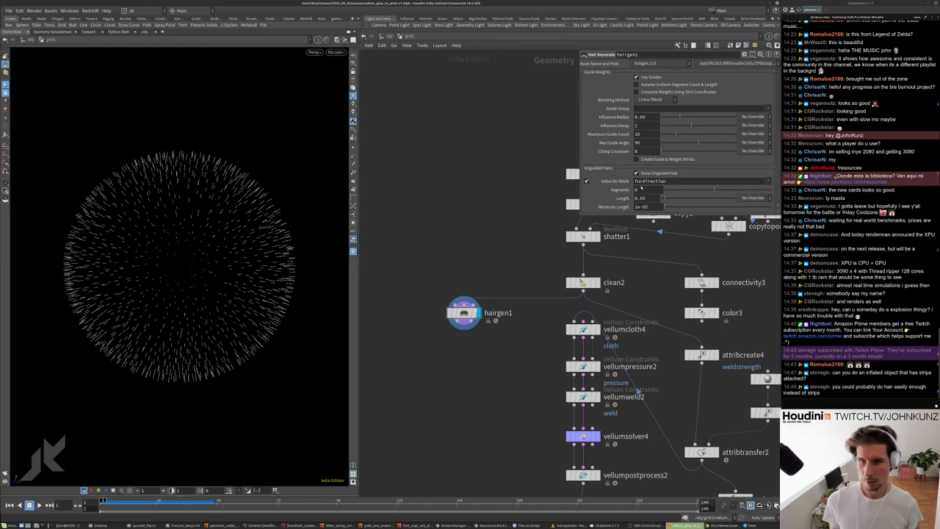
left_click_drag(664, 198, 680, 202)
scroll(775, 278, "down", 6)
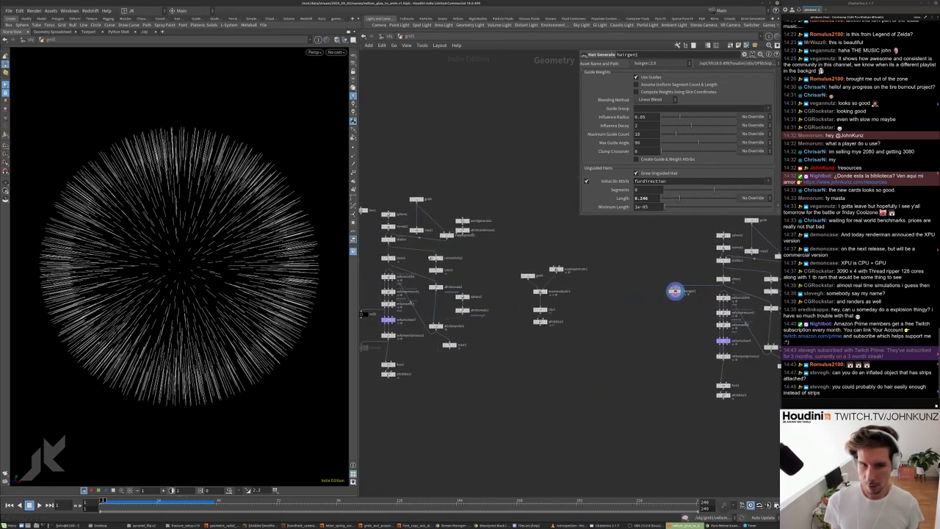
scroll(705, 314, "up", 5)
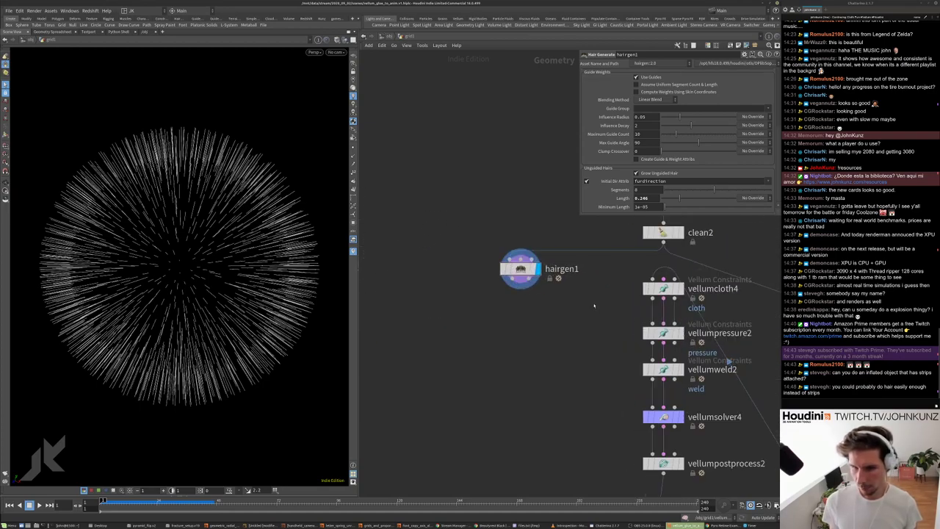
- Add an Attribute Wrangle node below hairgen1
key("Tab")
type("gr")
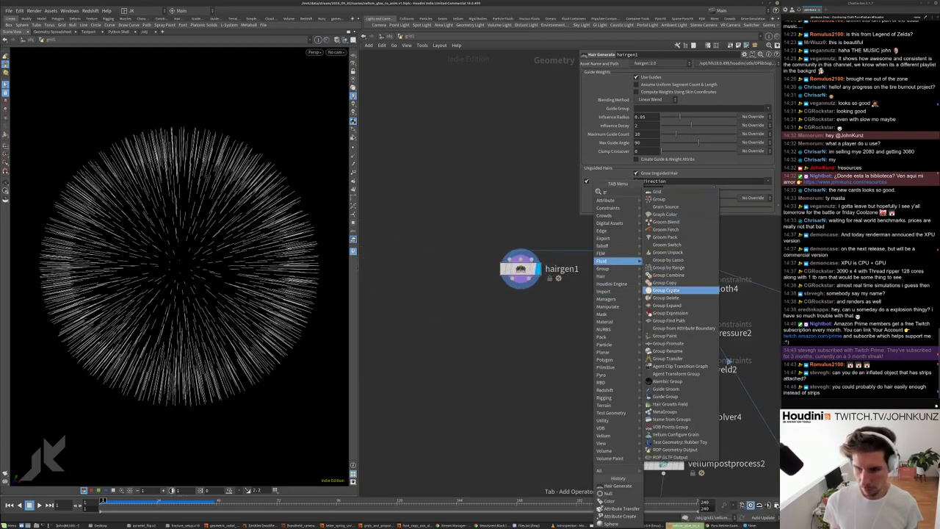
key("Escape")
key("Tab")
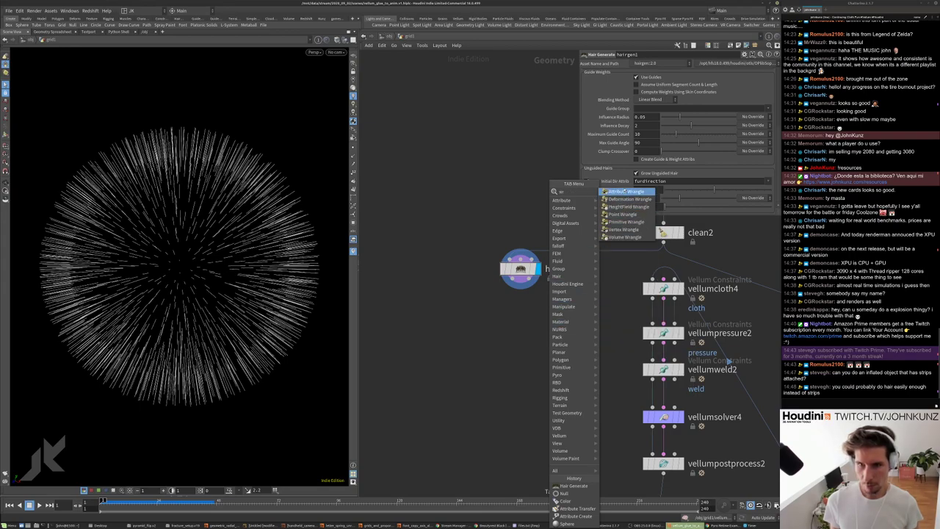
left_click(555, 300)
left_click(528, 309)
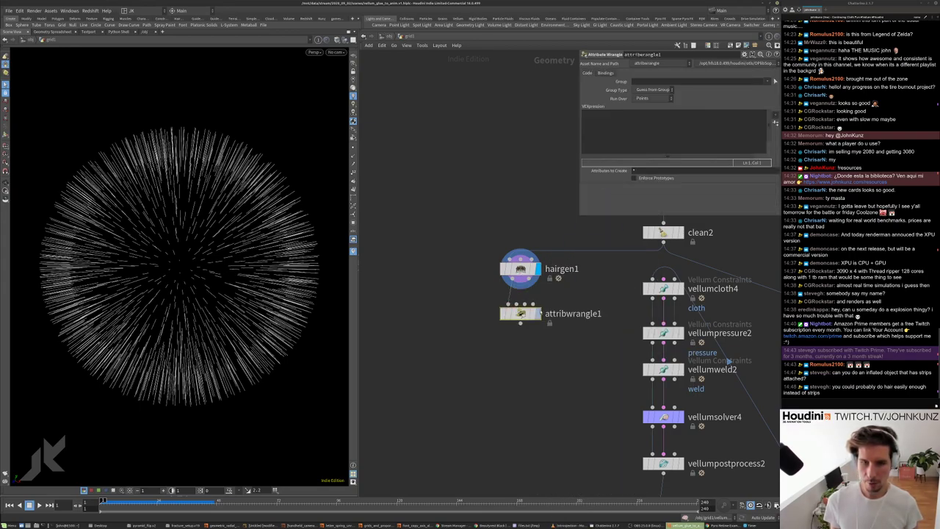
left_click(664, 140)
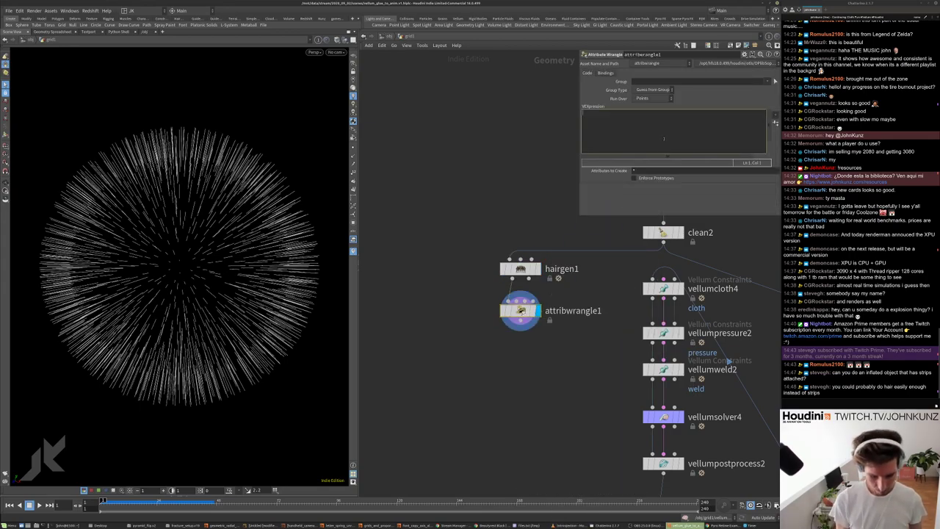
type("i@group")
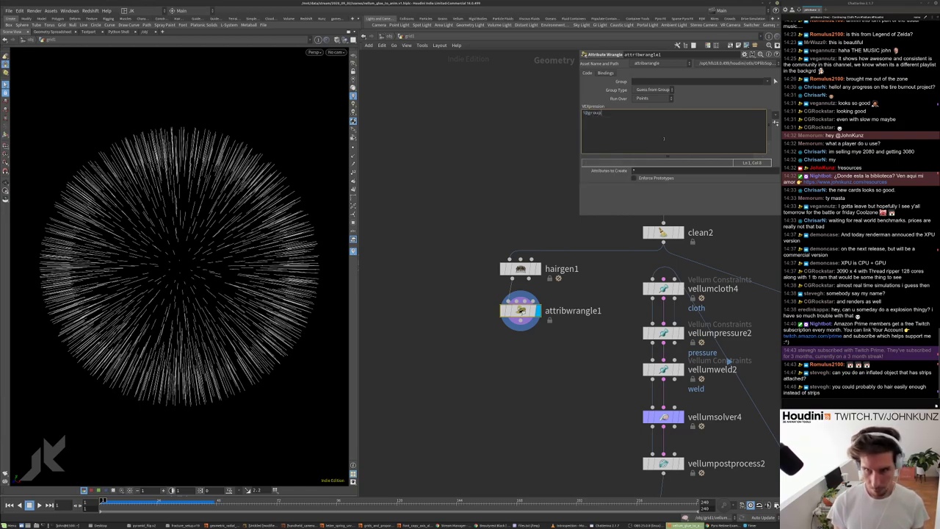
type("_root")
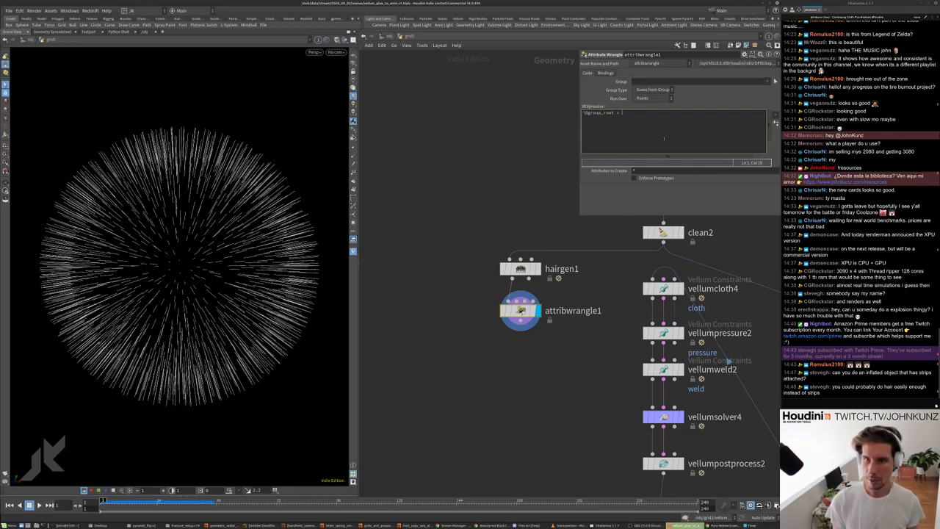
type("= vert")
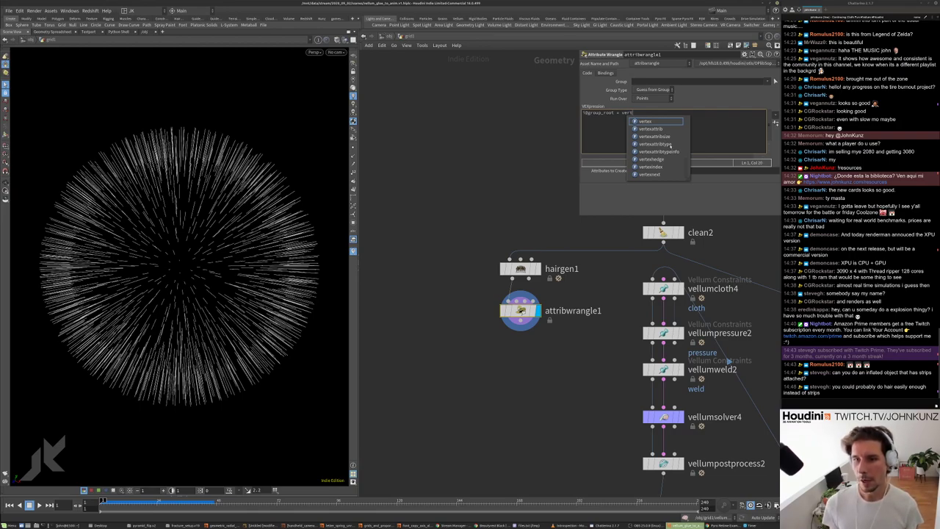
type("ex")
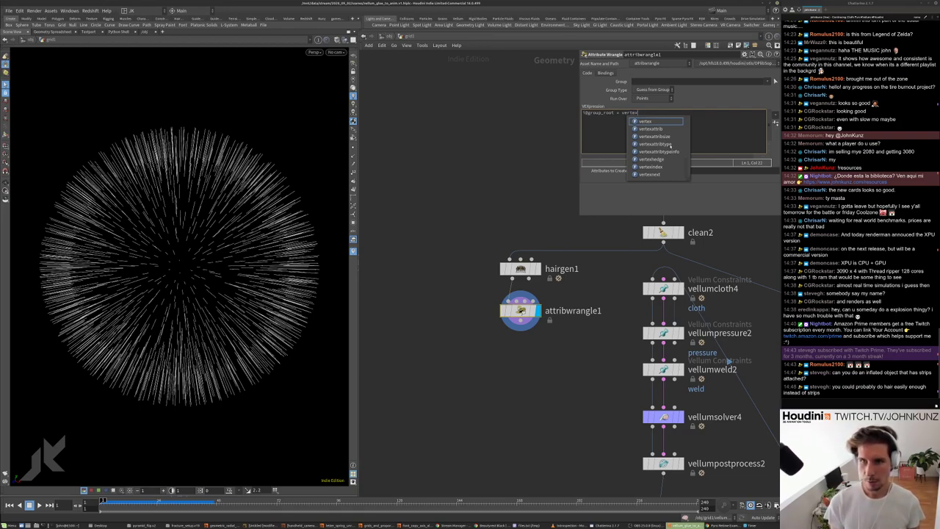
type("p")
key("Down")
key("Down")
key("Down")
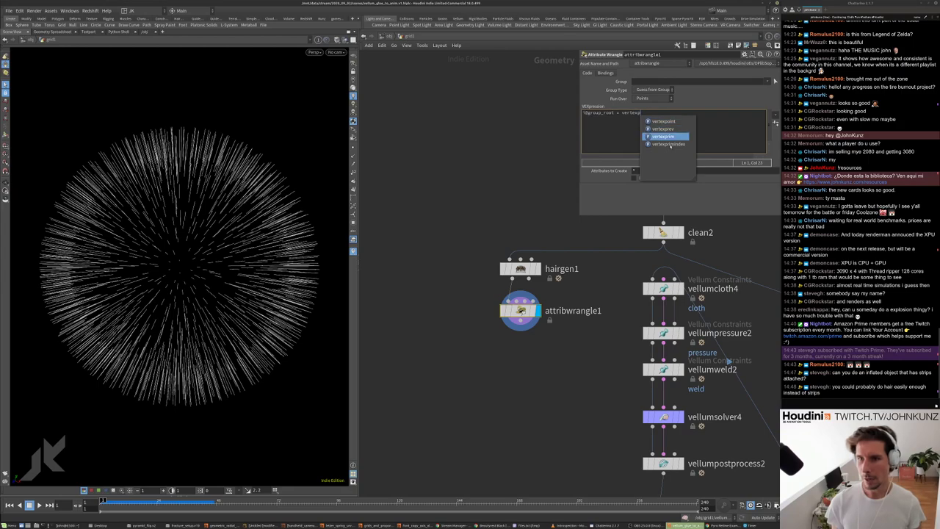
key("Return")
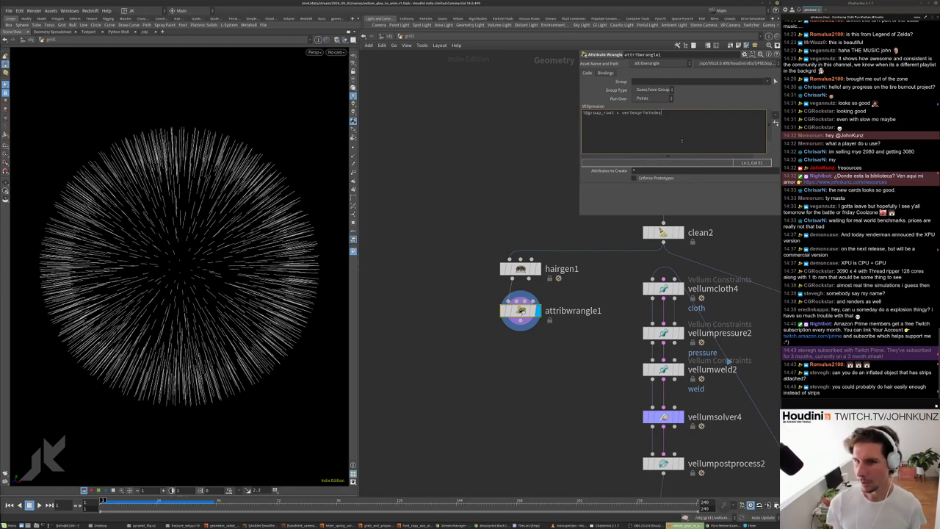
type("()")
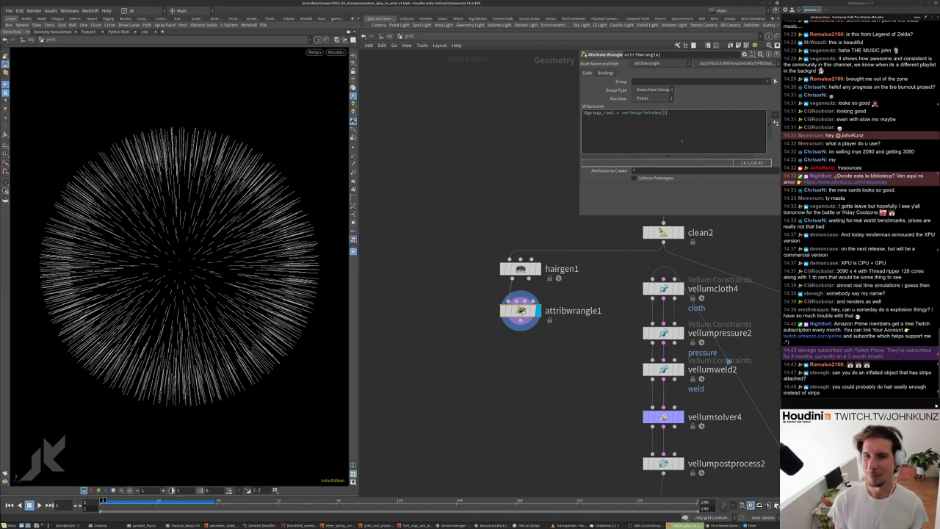
key("Left")
key("Left")
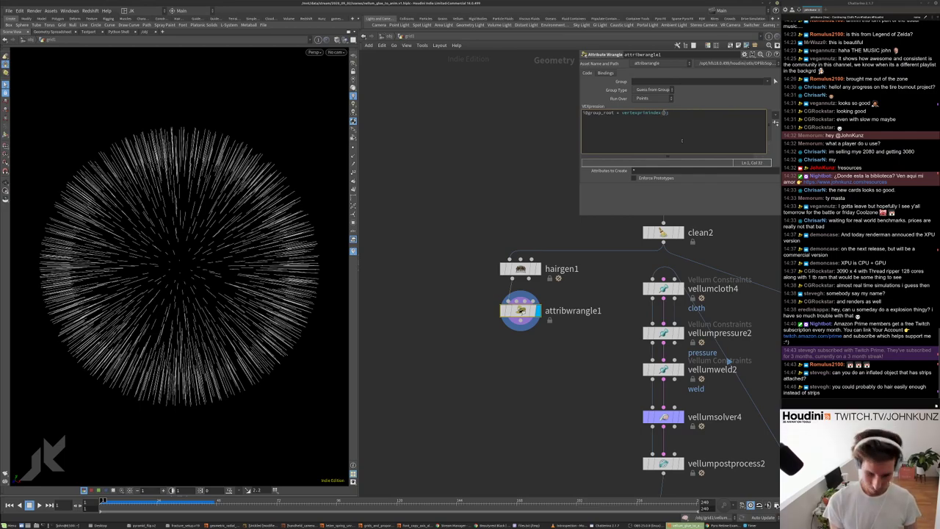
type("0, @pr")
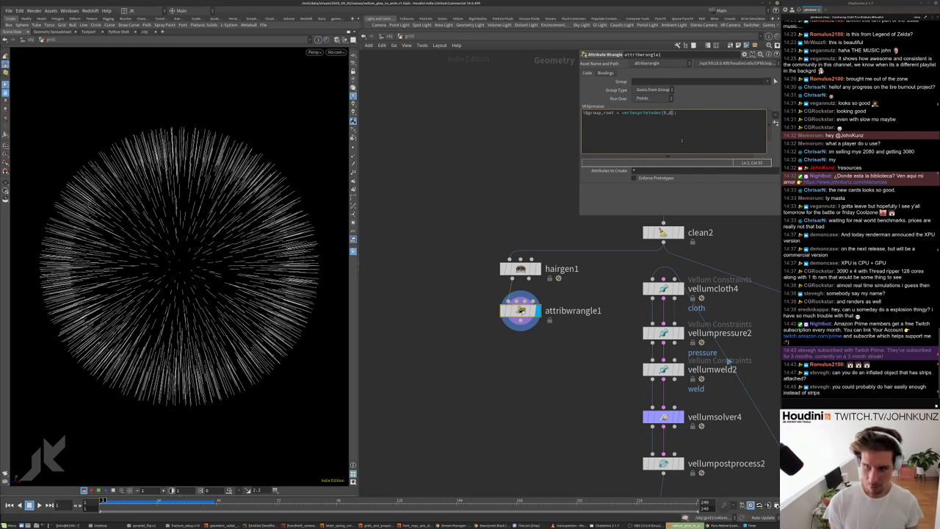
type("imnum")
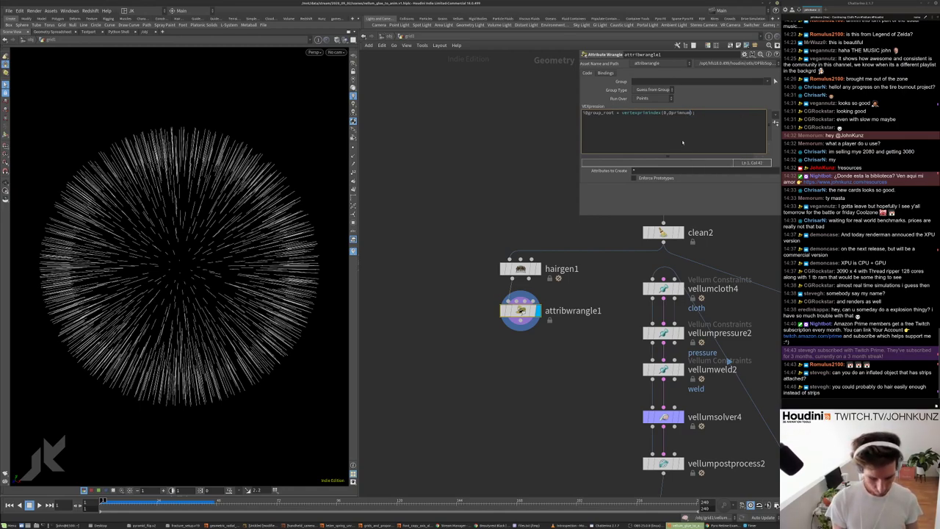
type(",@vtxnum")
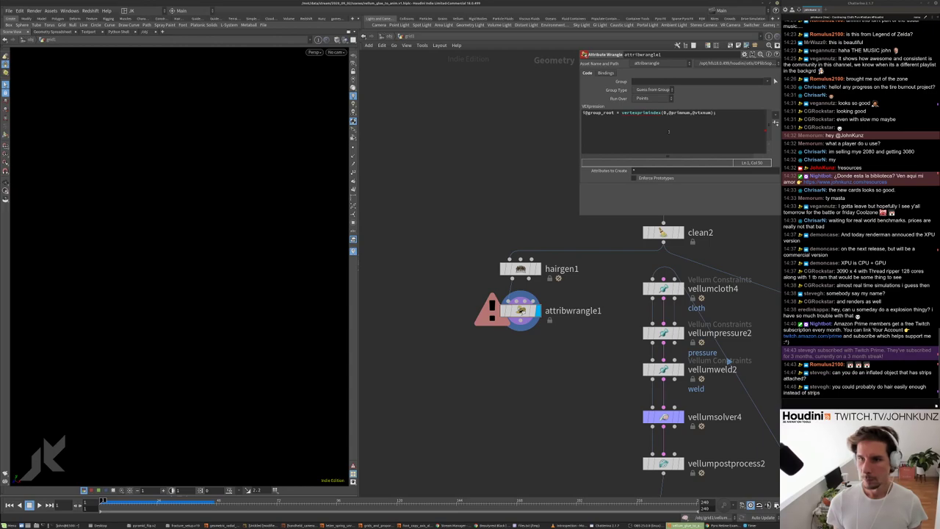
double_click(653, 113)
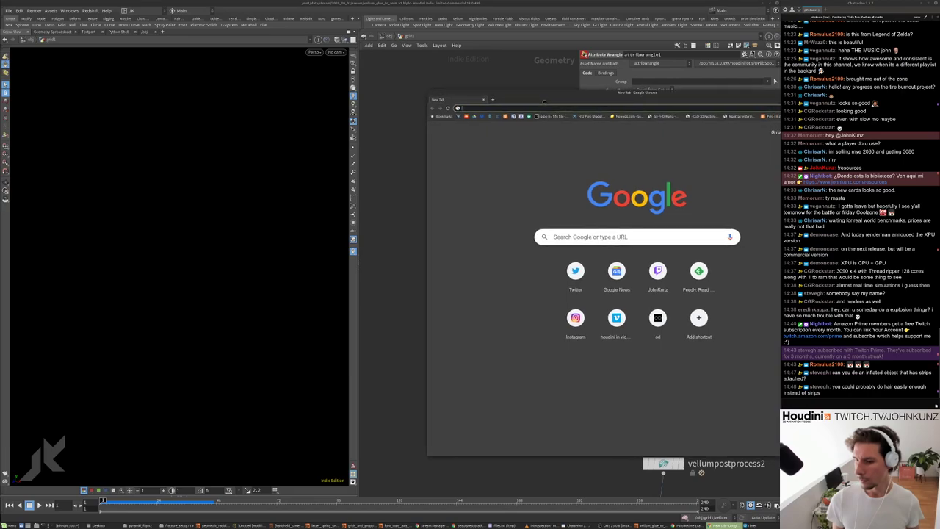
- Search Google for vertexprimindex and open the SideFX documentation page
type("vertexprimindex")
key("Return")
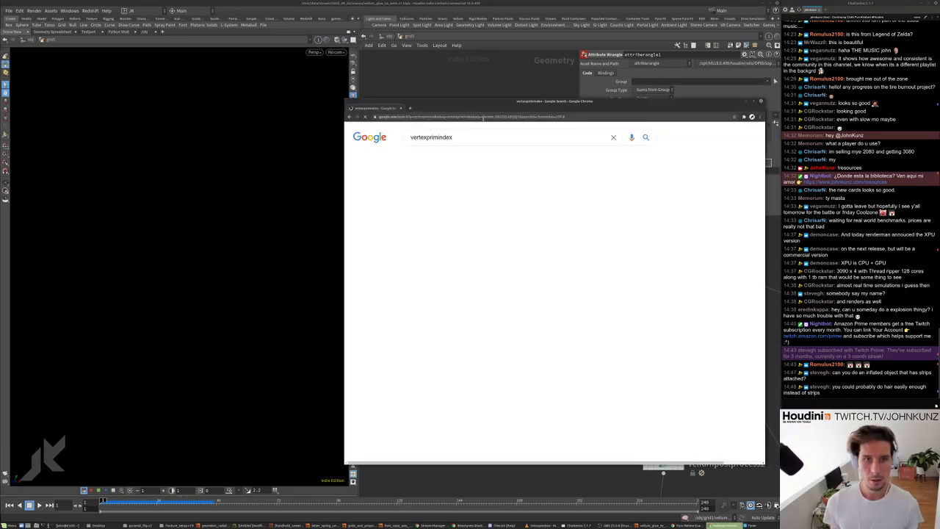
left_click(474, 202)
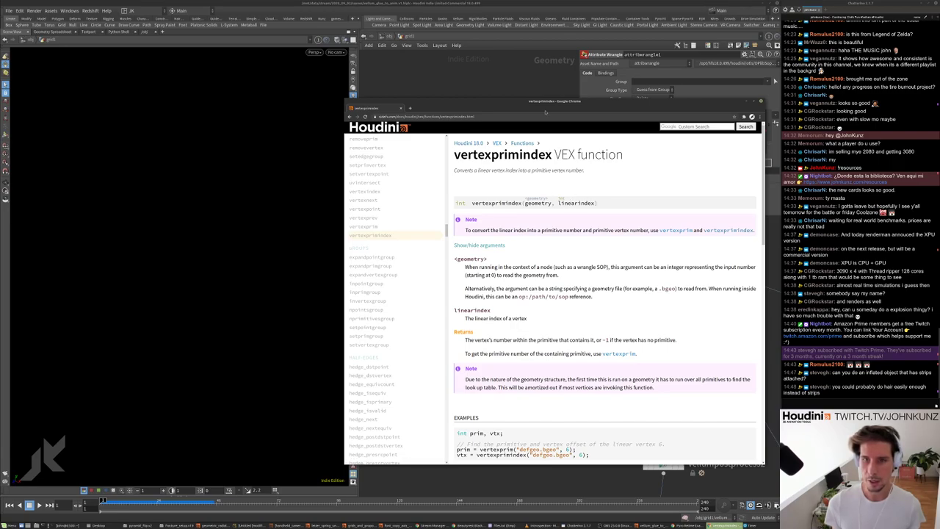
key("alt+Tab")
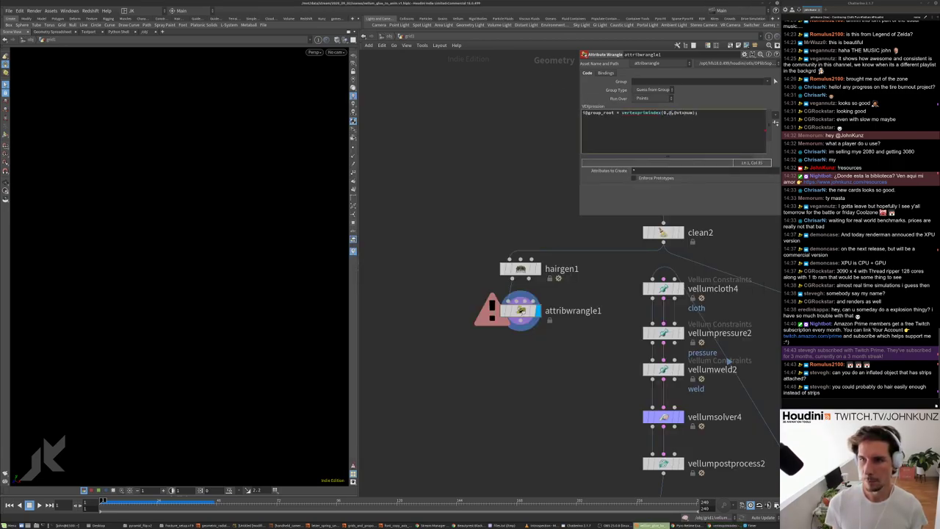
key("BackSpace")
key("BackSpace")
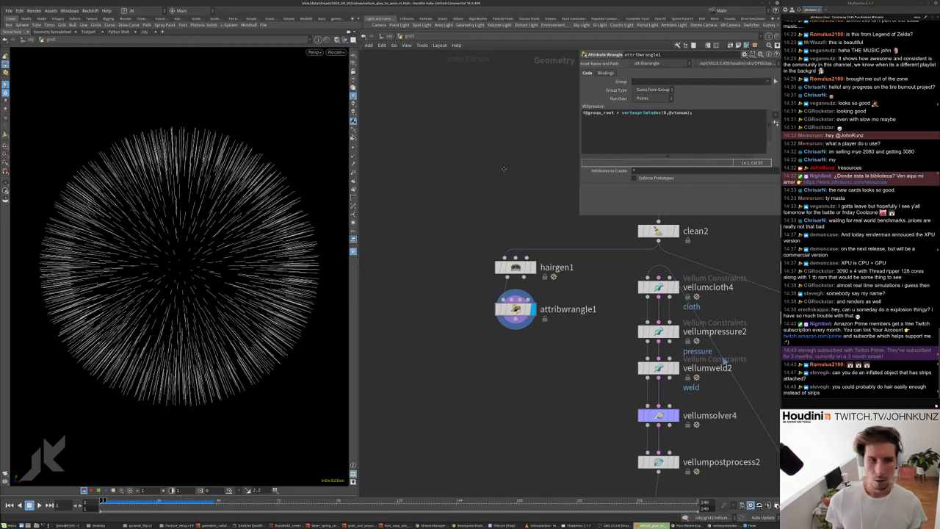
left_click(747, 117)
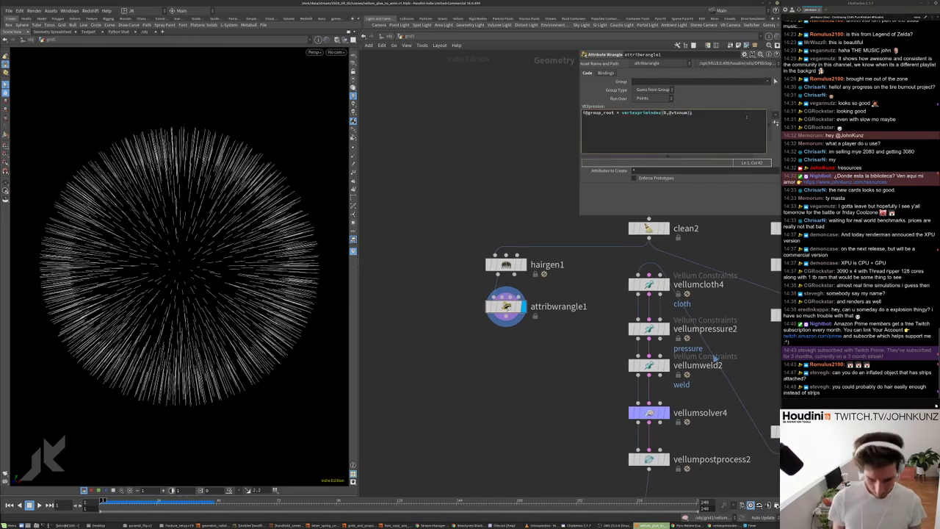
type("==0")
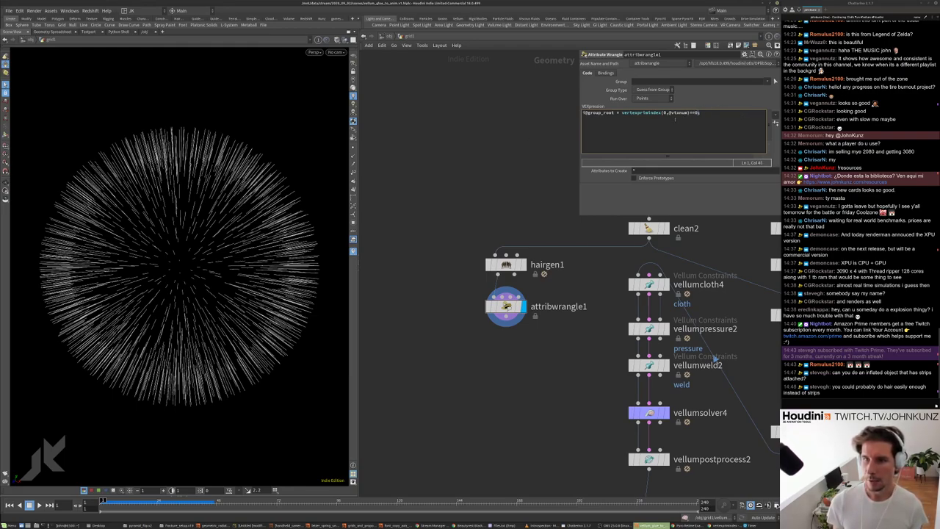
type(";")
- Check attribwrangle1's info and display the root point group on the hairy sphere
middle_click_drag(490, 175, 488, 159)
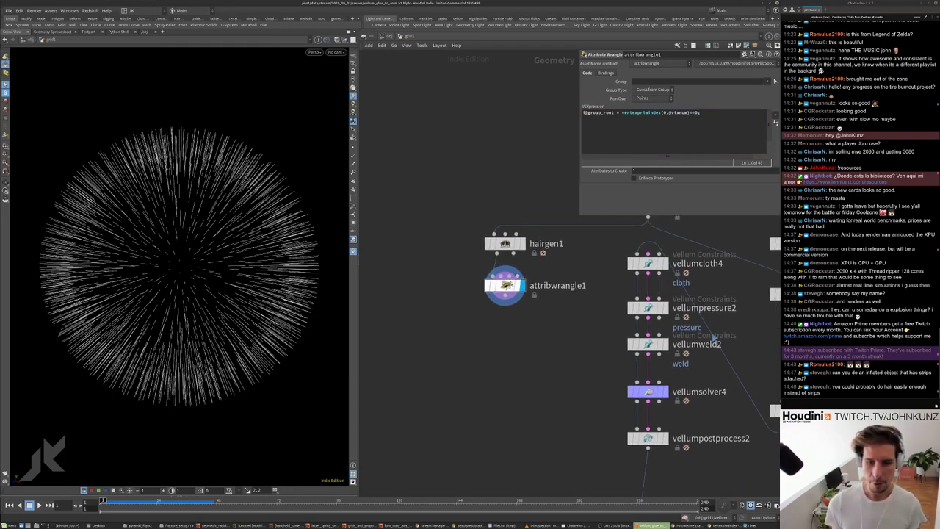
middle_click(548, 294)
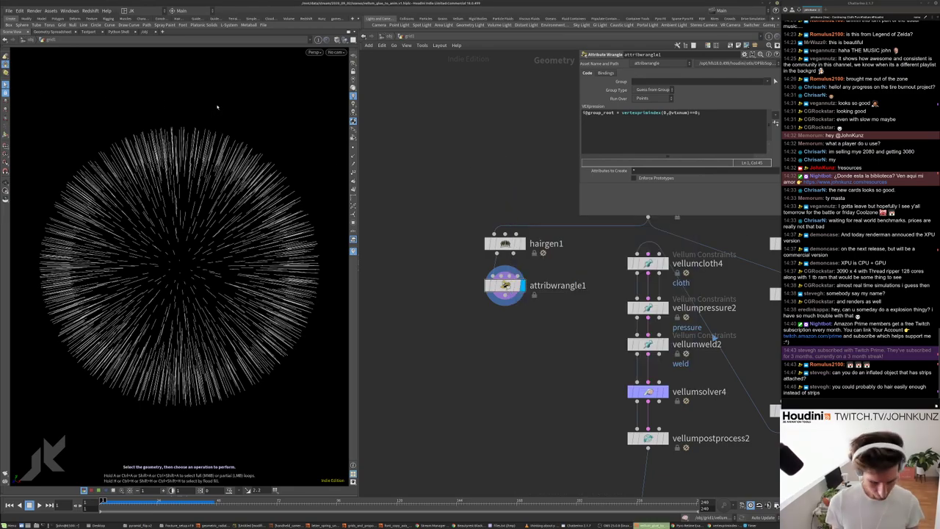
key("9")
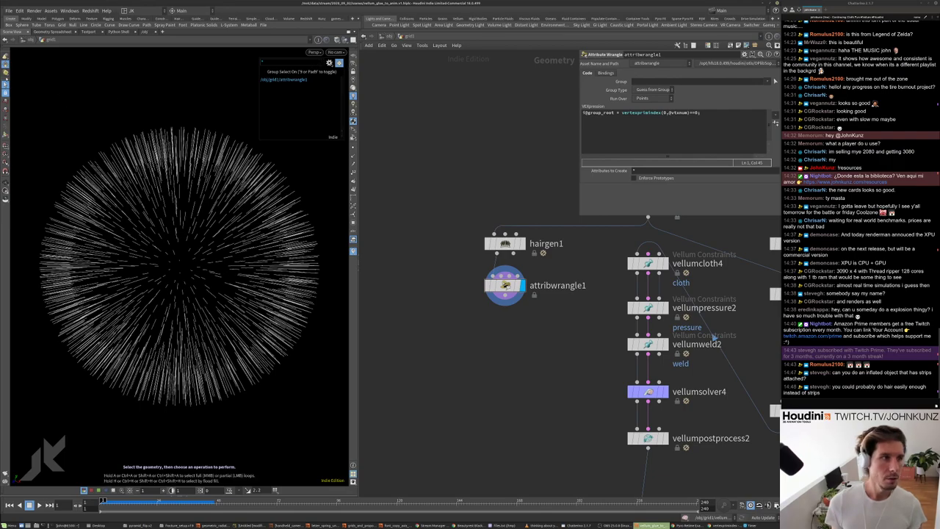
left_click(6, 65)
left_click(29, 72)
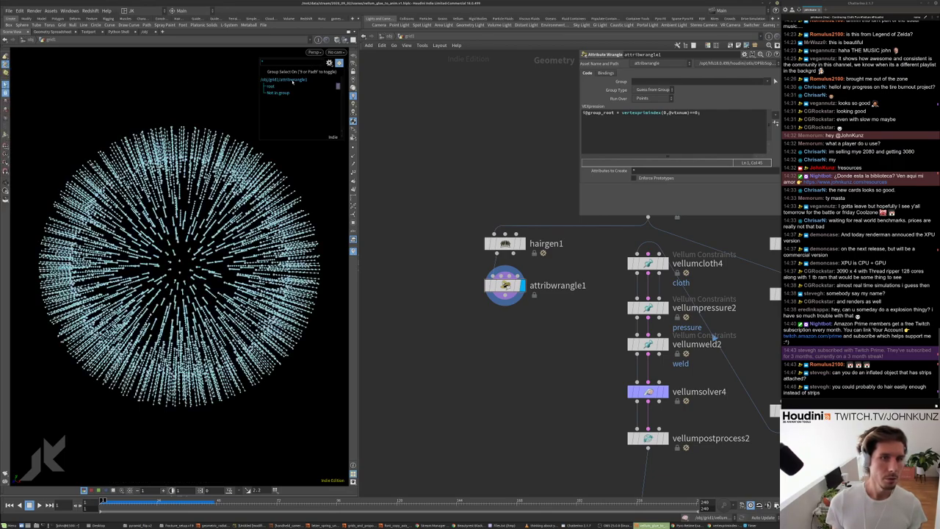
left_click(269, 86)
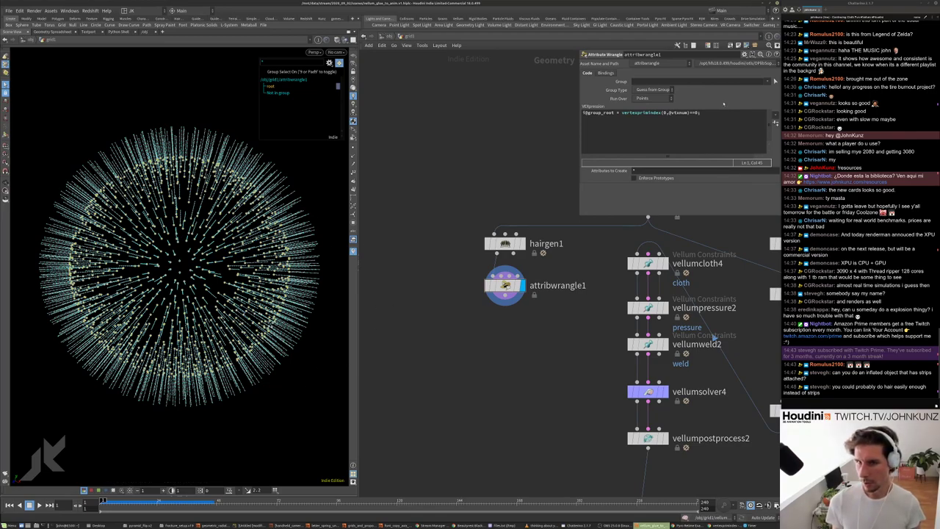
key("ctrl+a")
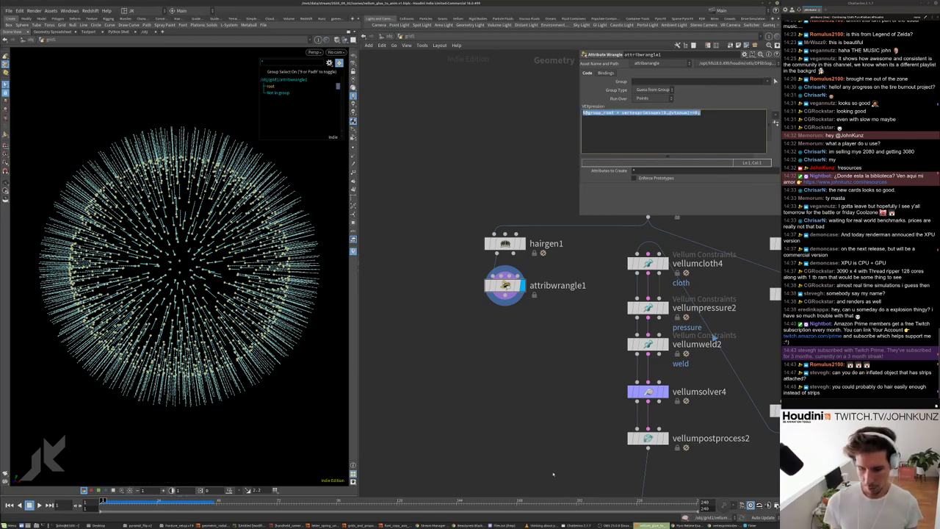
key("alt+Tab")
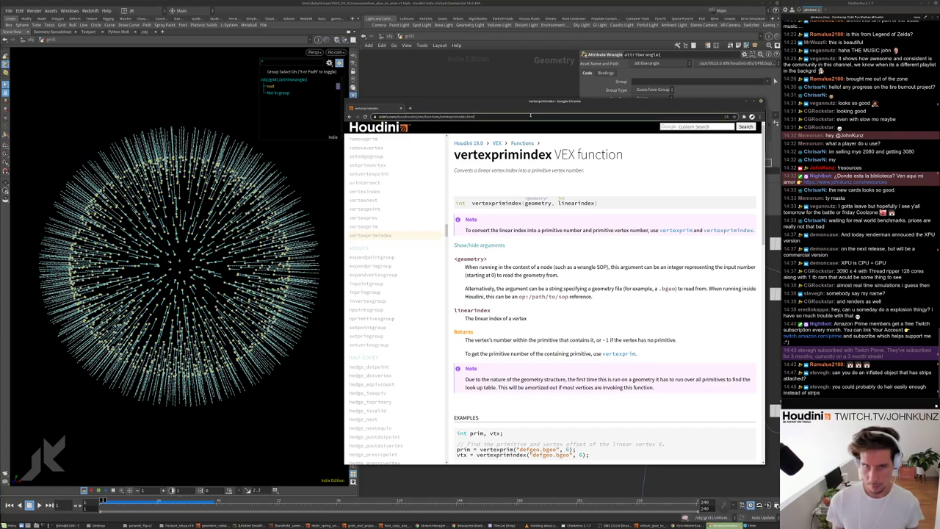
- Enter 'tw' in Chrome's address bar to load twitter.com, then switch back to Houdini
left_click(531, 115)
type("tw")
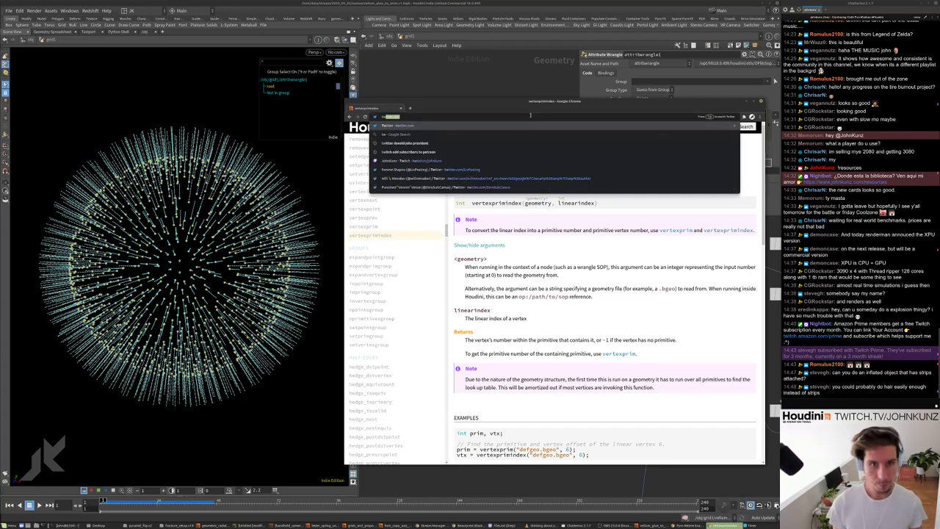
key("Return")
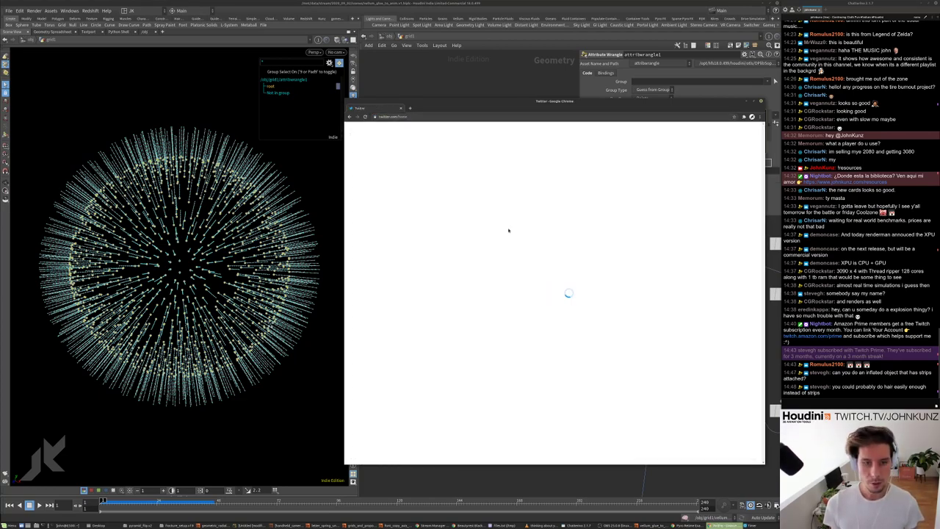
key("alt+Tab")
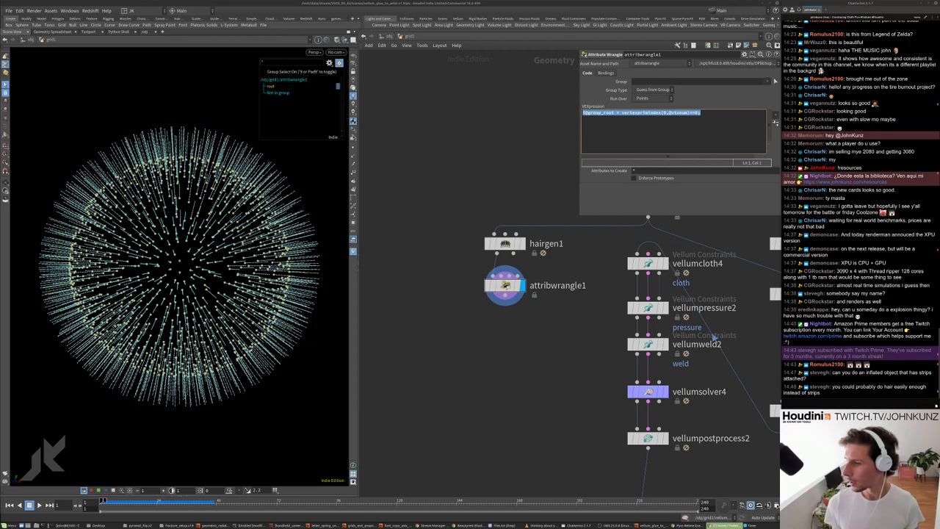
key("alt+Tab")
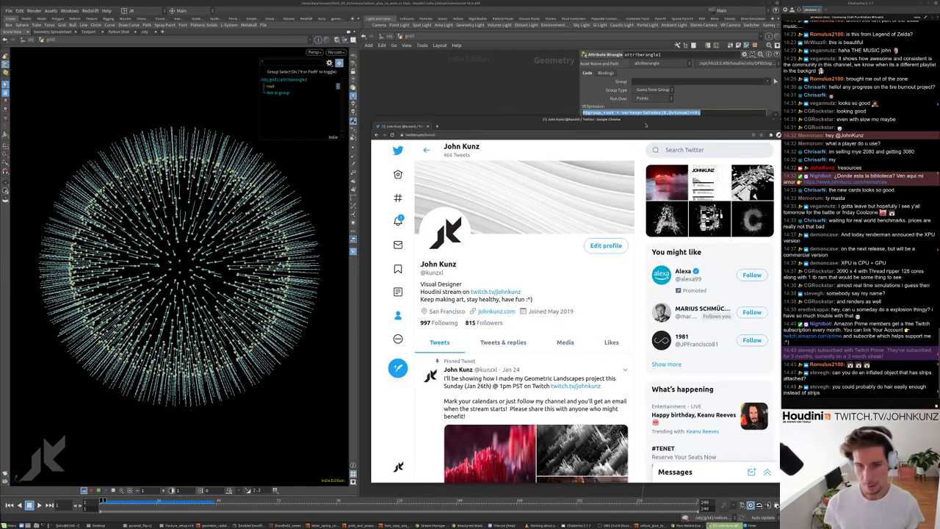
scroll(500, 365, "down", 5)
scroll(500, 363, "down", 3)
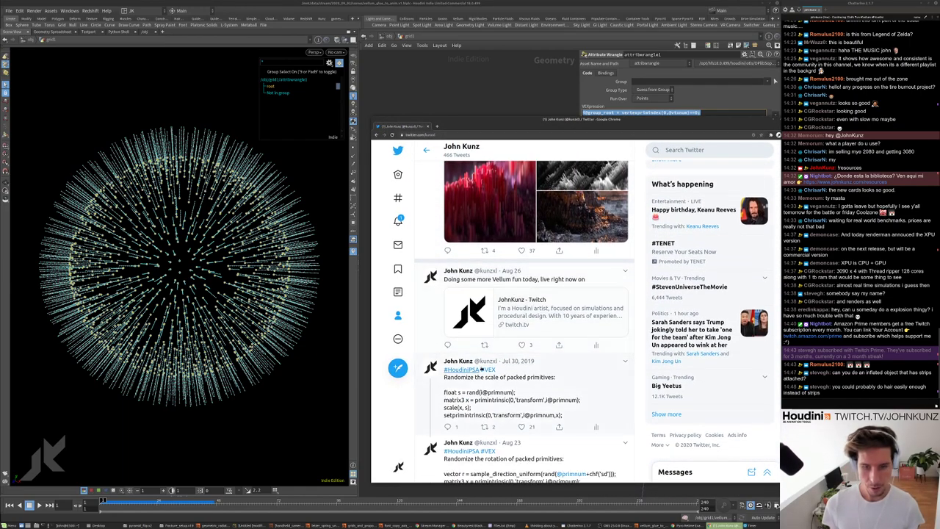
scroll(492, 349, "down", 10)
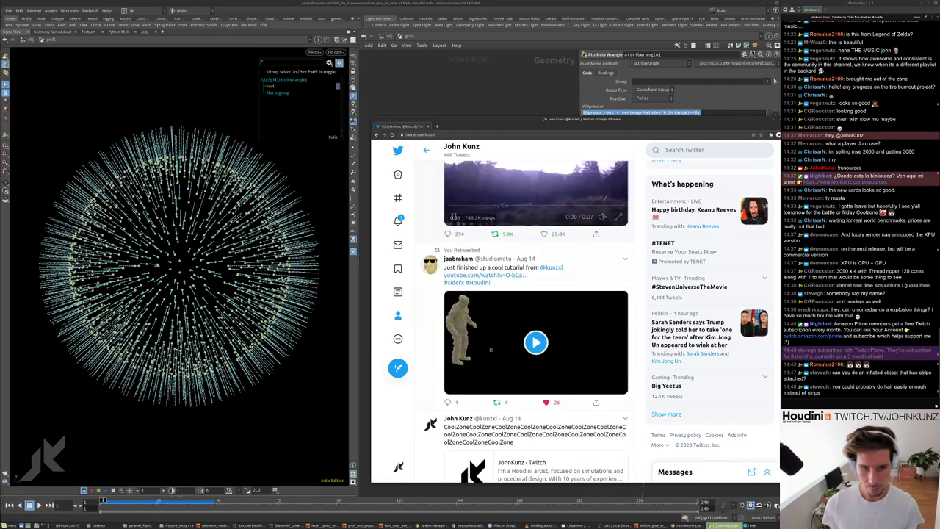
scroll(492, 352, "down", 10)
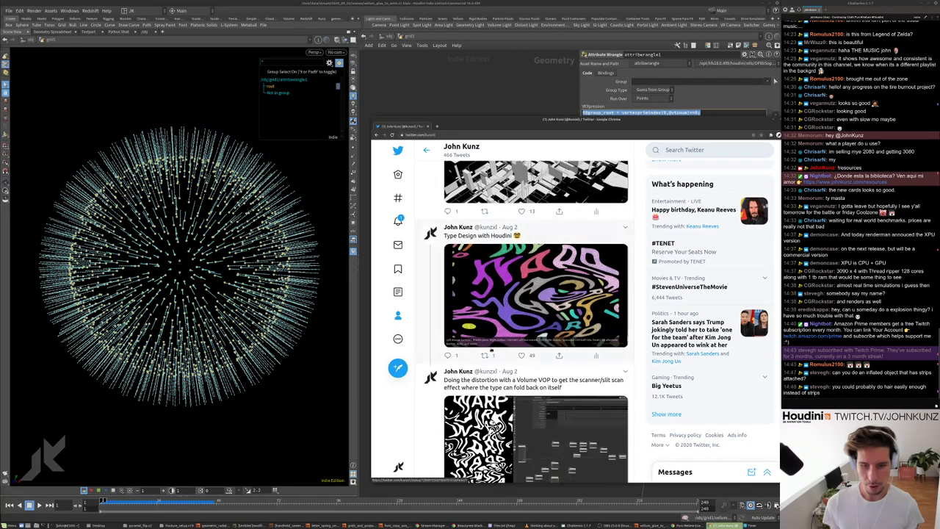
scroll(491, 354, "down", 3)
scroll(491, 353, "up", 2)
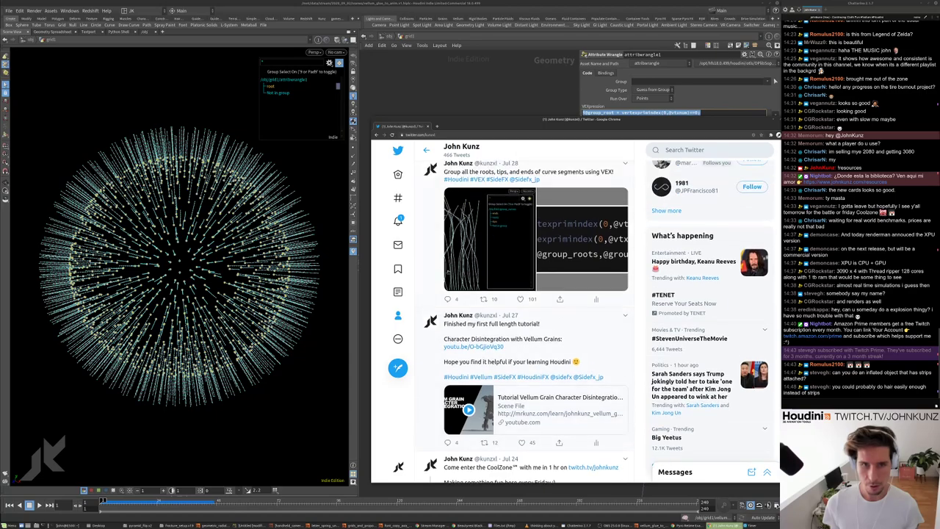
left_click(435, 256)
left_click(576, 291)
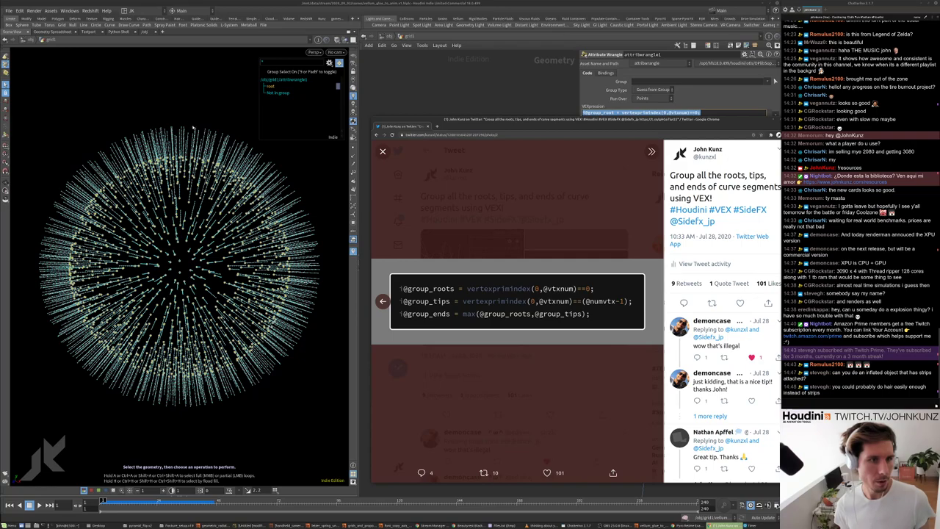
key("alt+Tab")
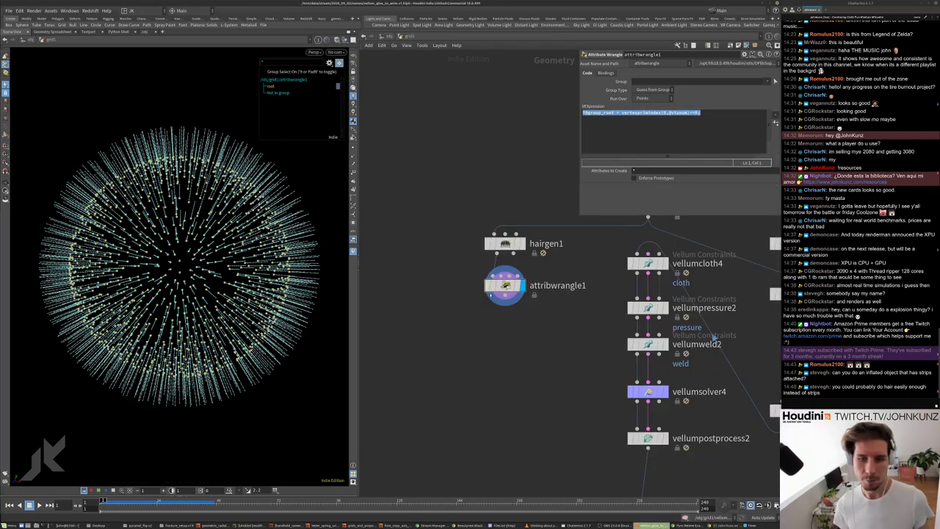
middle_click_drag(490, 296, 455, 247)
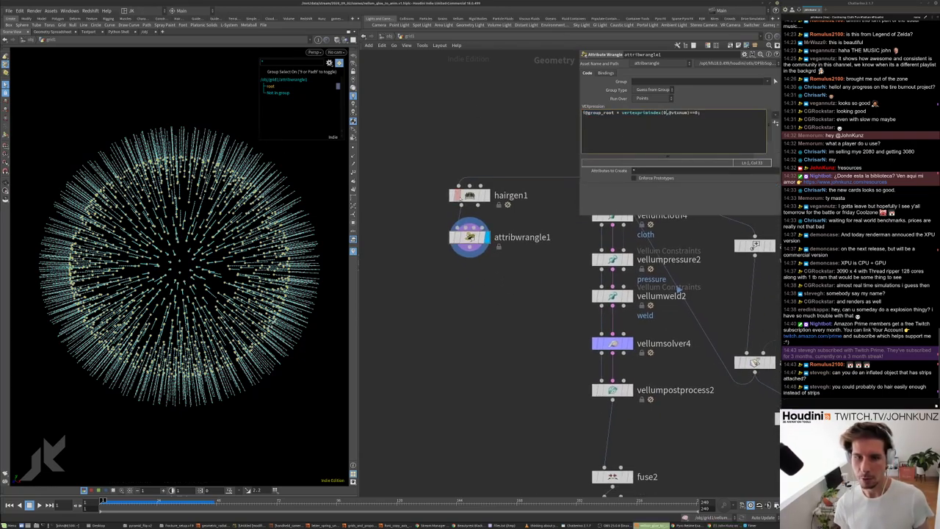
key("Tab")
type("fo")
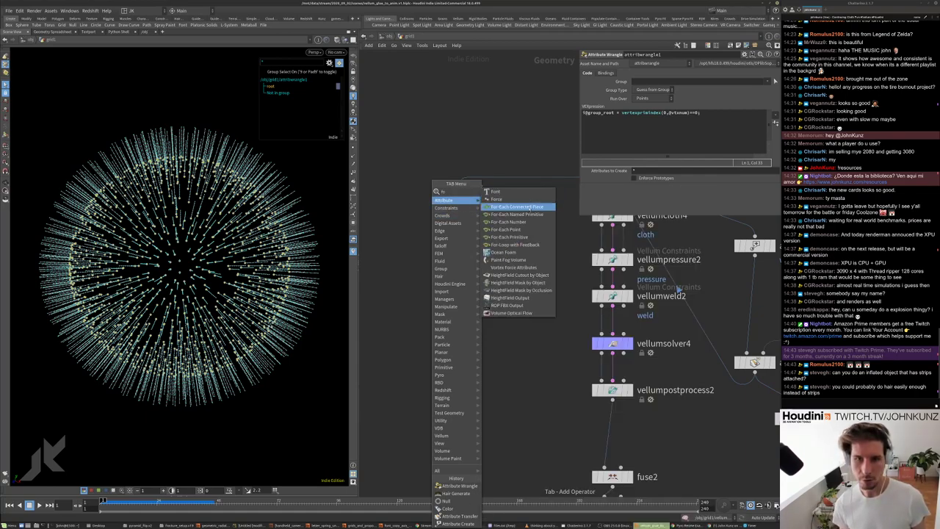
left_click(533, 237)
left_click(397, 261)
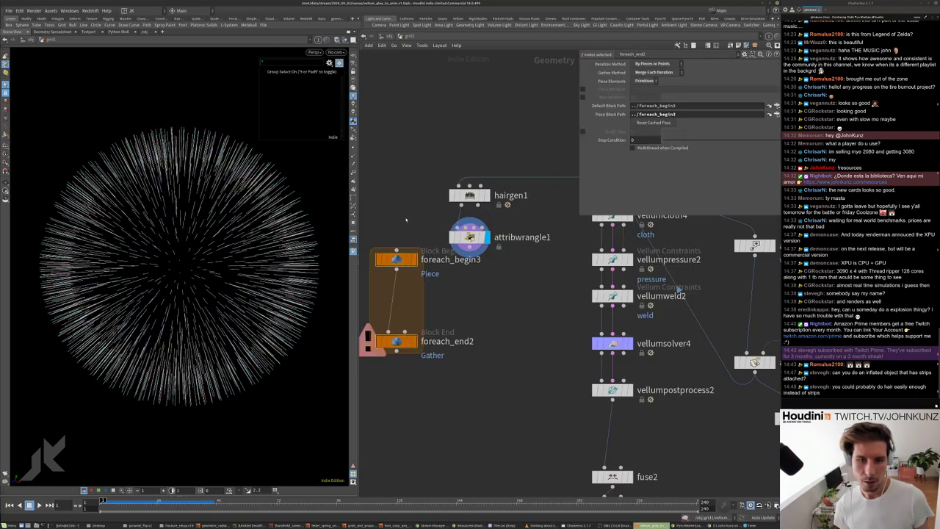
key("Tab")
type("gr")
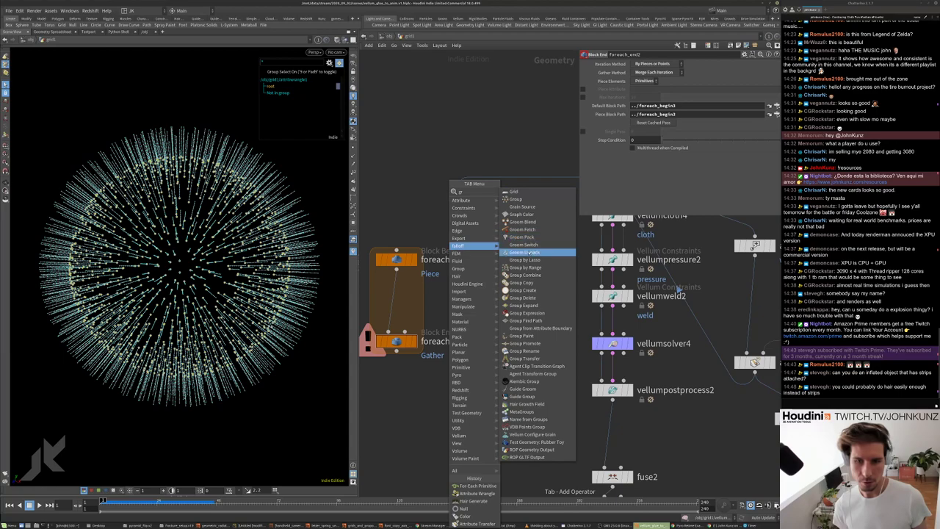
left_click(525, 268)
left_click(451, 309)
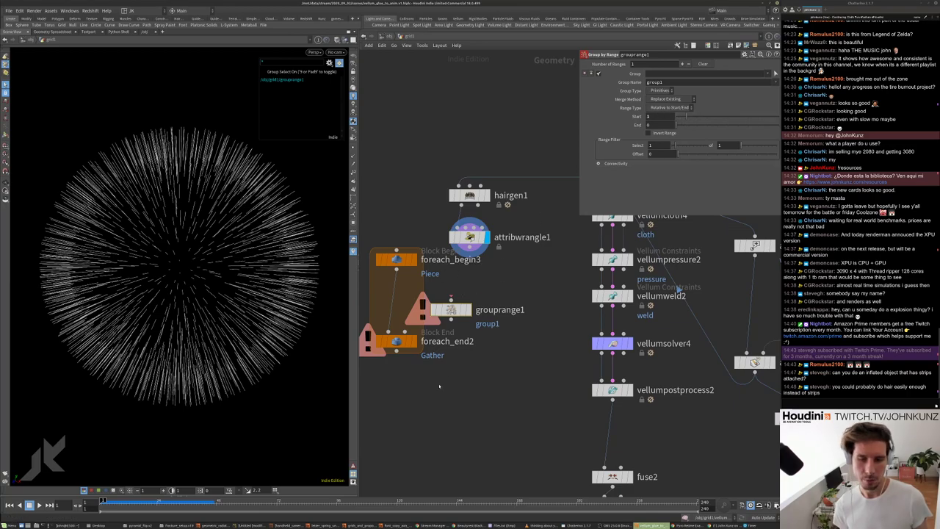
left_click_drag(439, 386, 375, 248)
key("Delete")
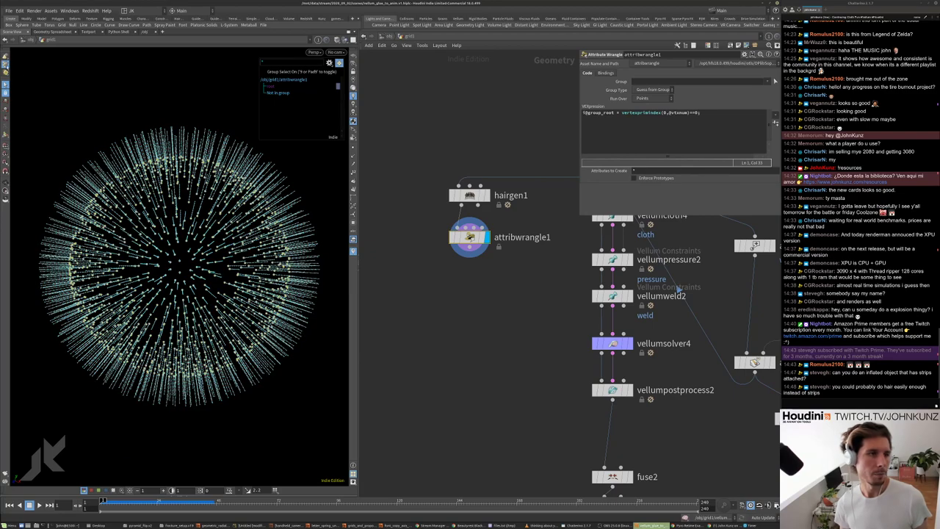
- Turn off the viewport point and group display on the hair strands
right_click(6, 66)
left_click(44, 85)
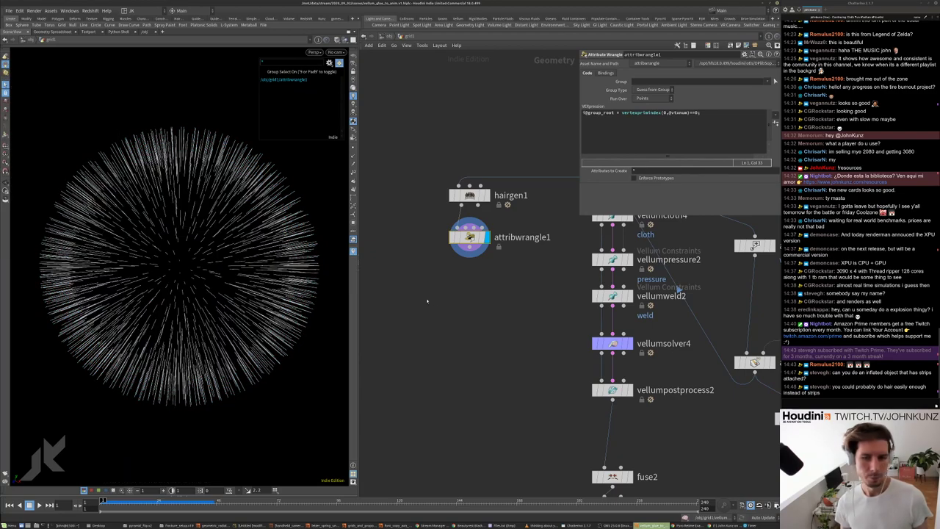
scroll(427, 300, "down", 5)
scroll(450, 309, "up", 4)
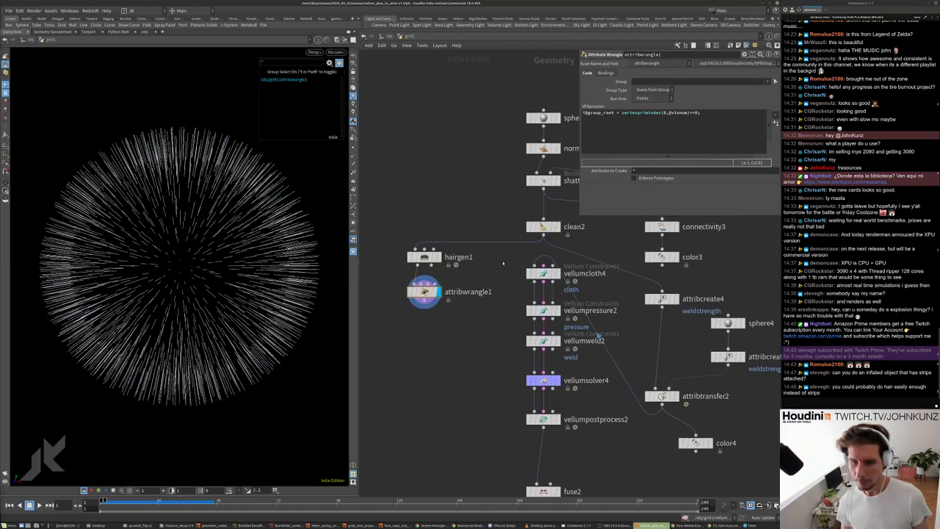
scroll(417, 269, "down", 5)
scroll(417, 269, "up", 4)
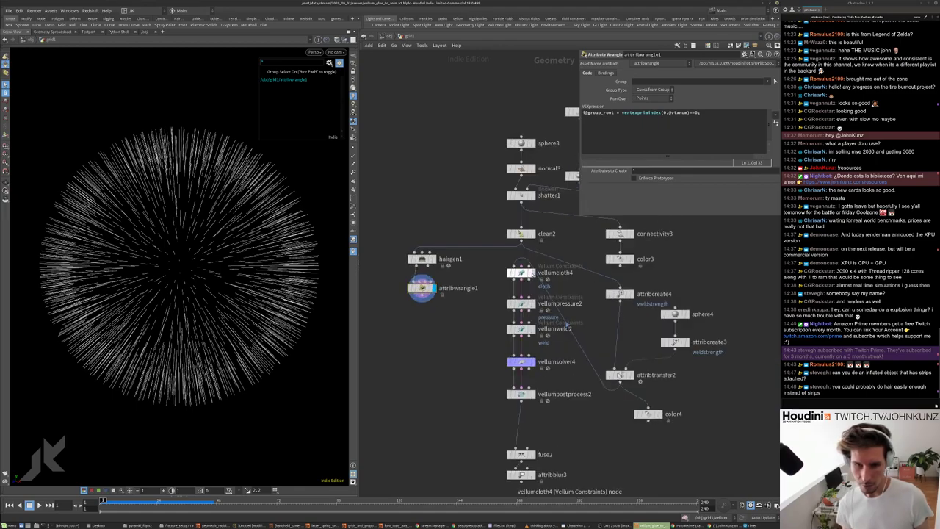
- Inspect vellumcloth4, reselect attribwrangle1, and search the node menu for 'ha'
left_click(521, 273)
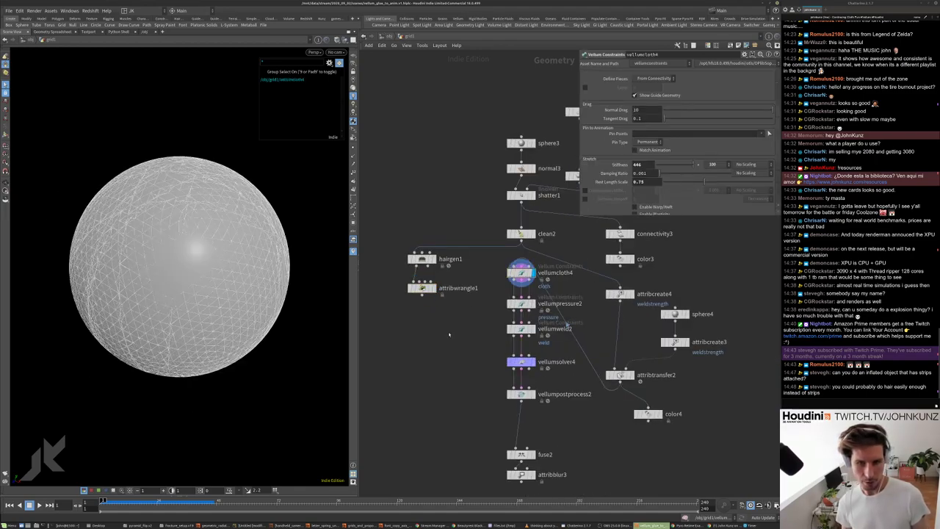
scroll(449, 335, "up", 1)
left_click(426, 267)
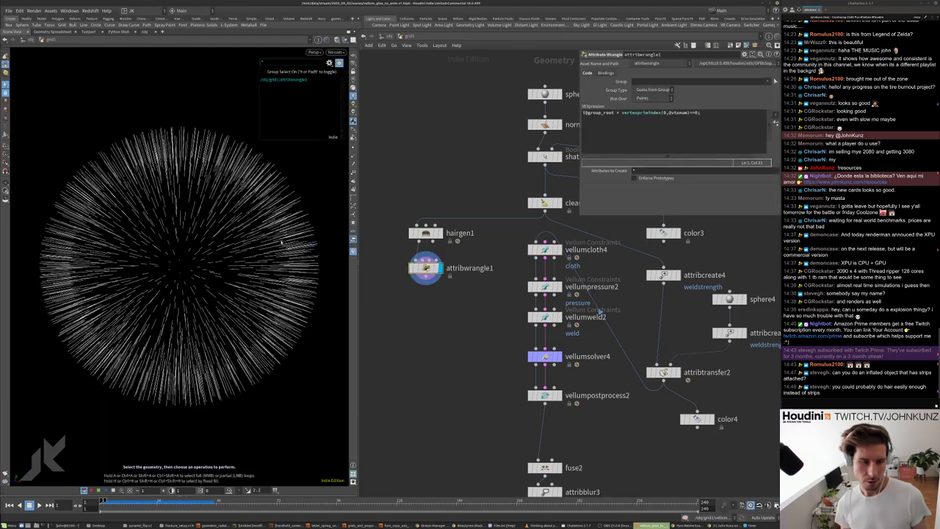
key("Tab")
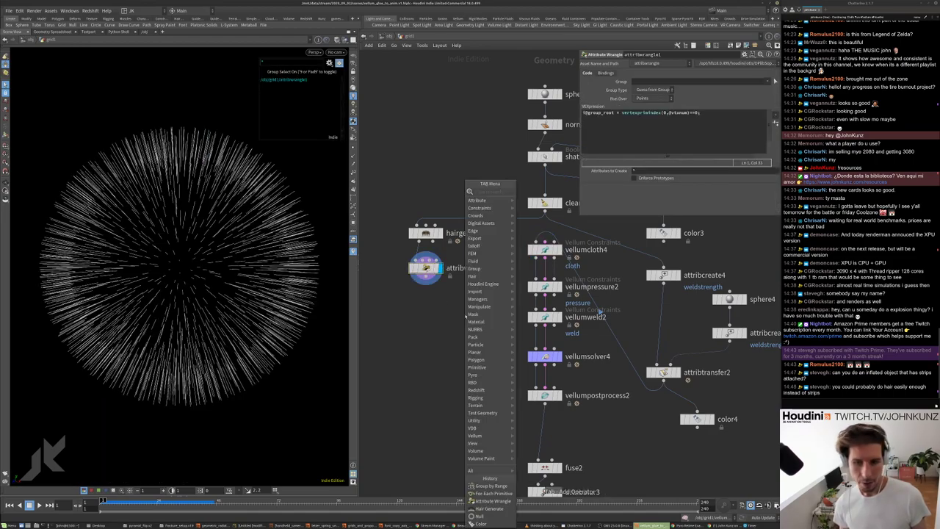
type("hair")
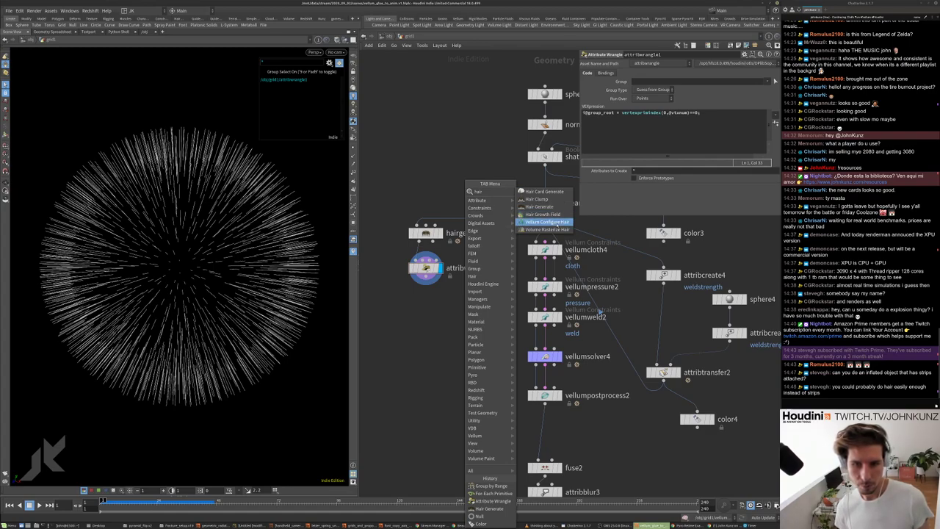
- Add a Vellum Configure Hair node under attribwrangle1 with Pin Type set to Permanent
left_click(545, 222)
left_click(415, 311)
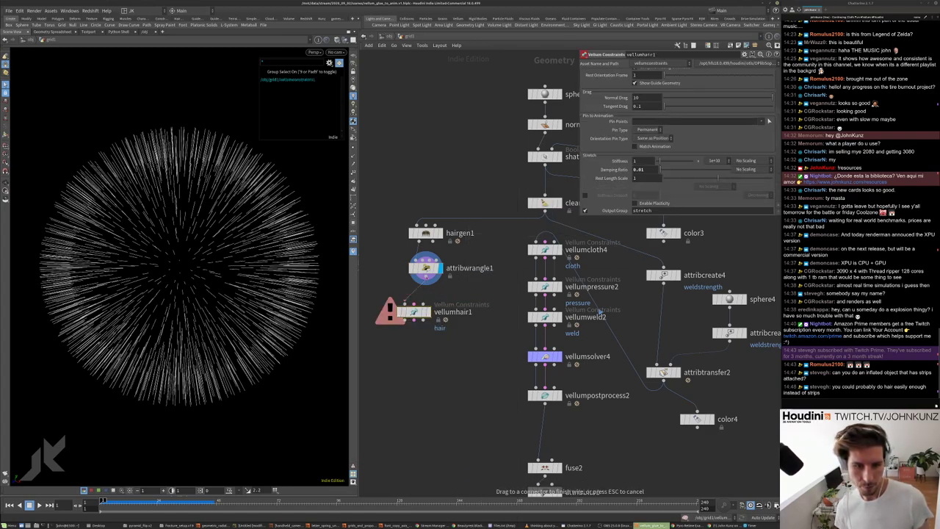
left_click_drag(416, 312, 426, 299)
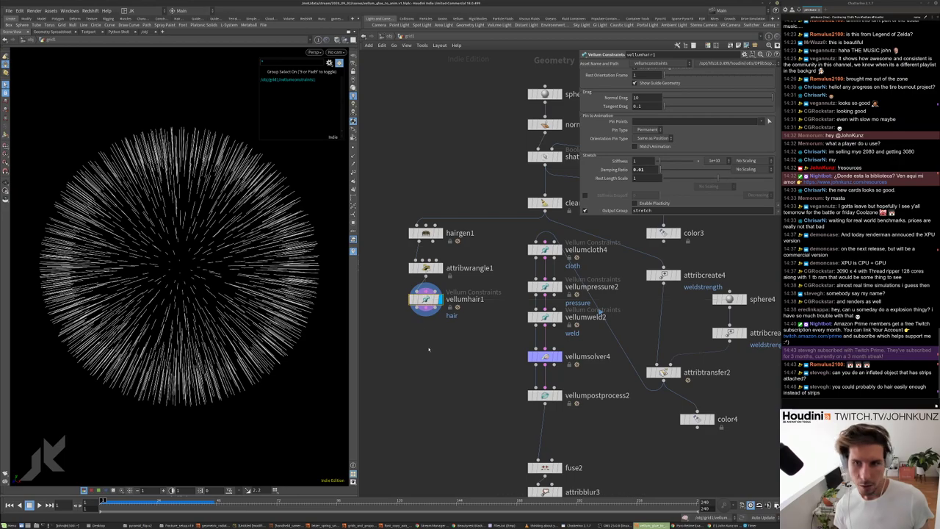
scroll(617, 170, "down", 2)
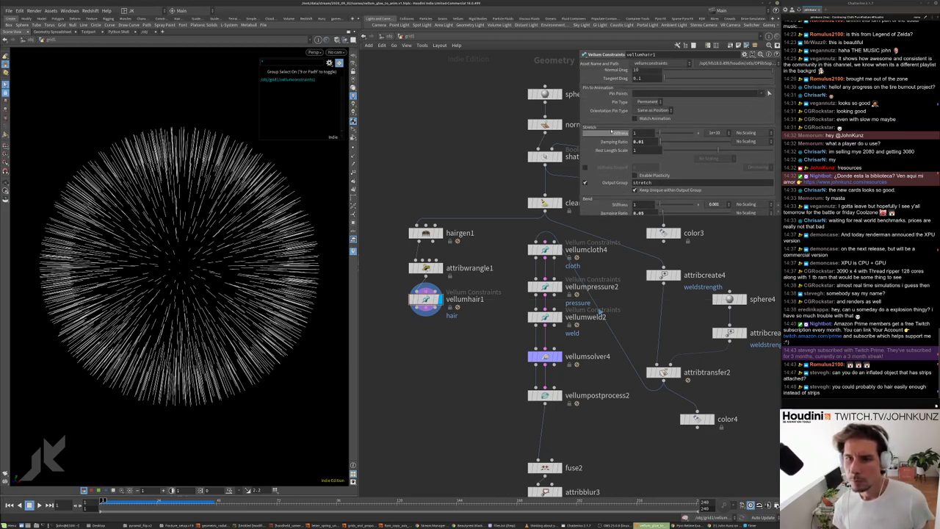
left_click(646, 102)
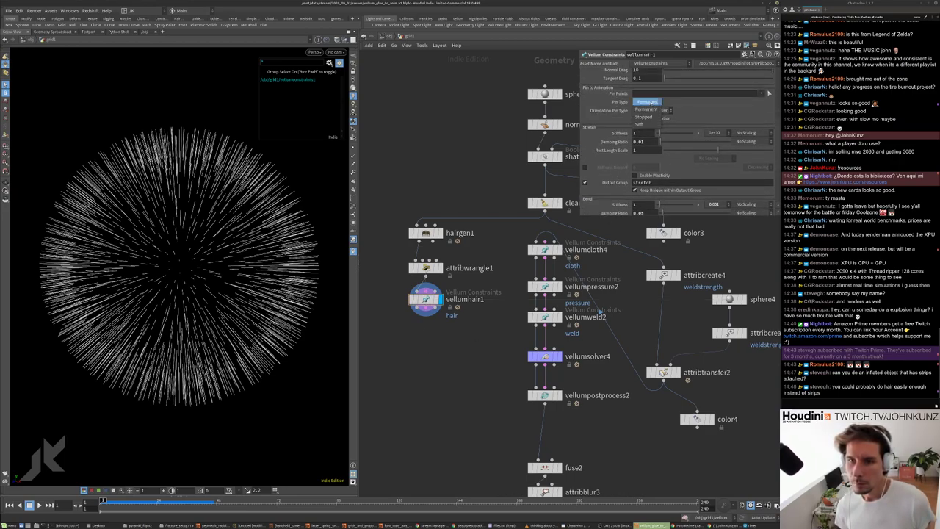
left_click(648, 102)
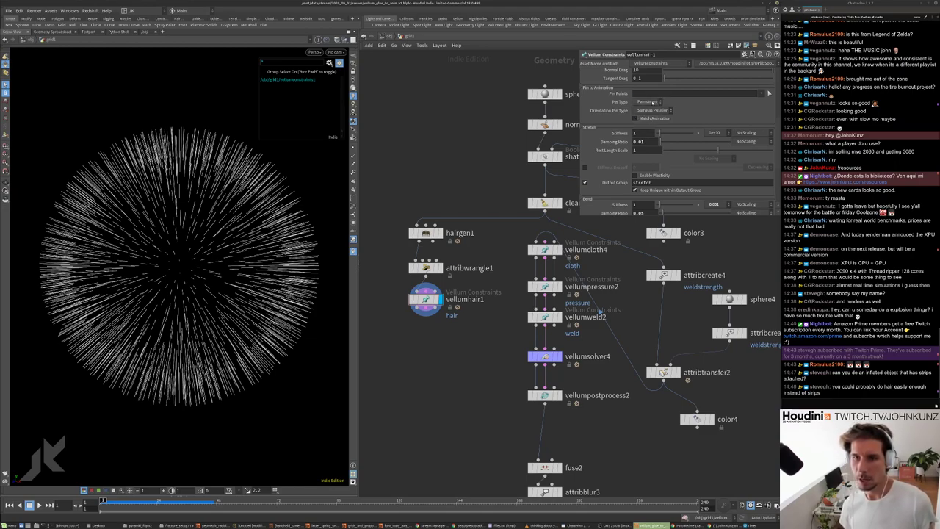
left_click(650, 102)
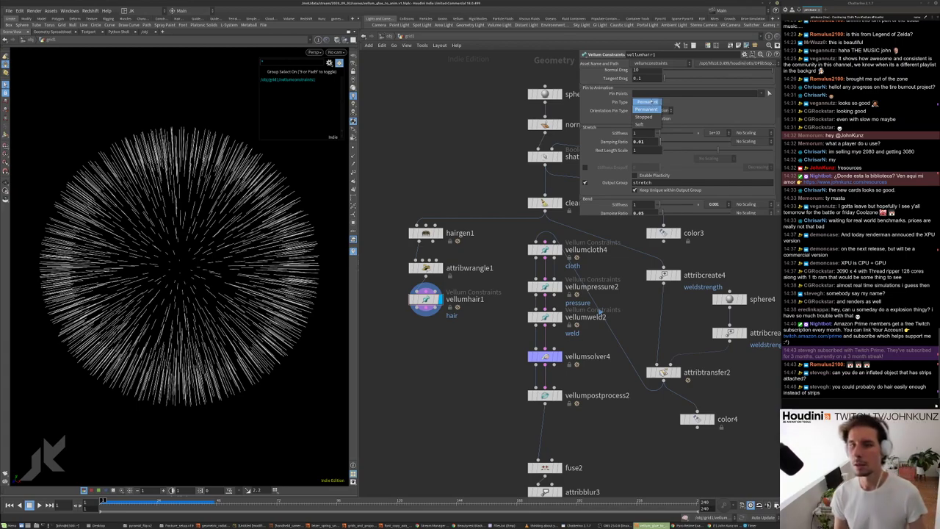
left_click(646, 108)
- Pin vellumhair1's strands to the root group with Match Animation on
left_click(770, 93)
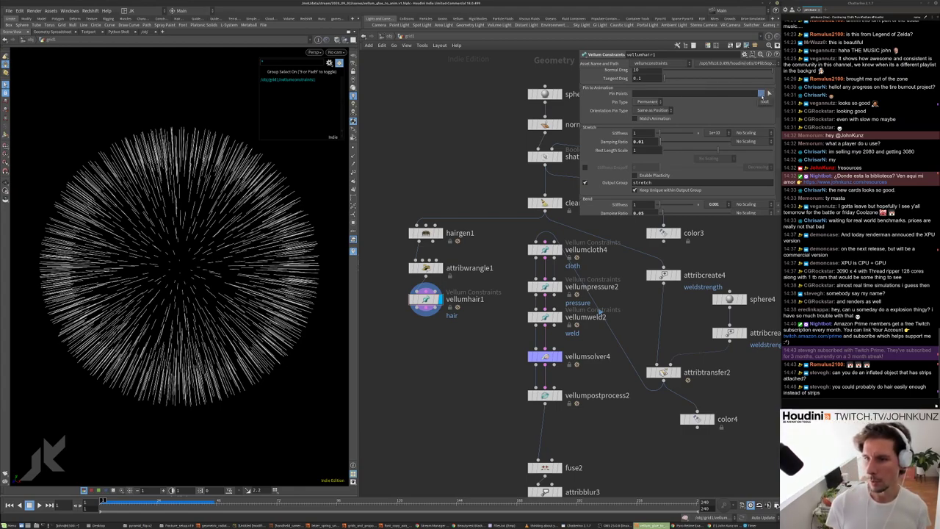
left_click(764, 103)
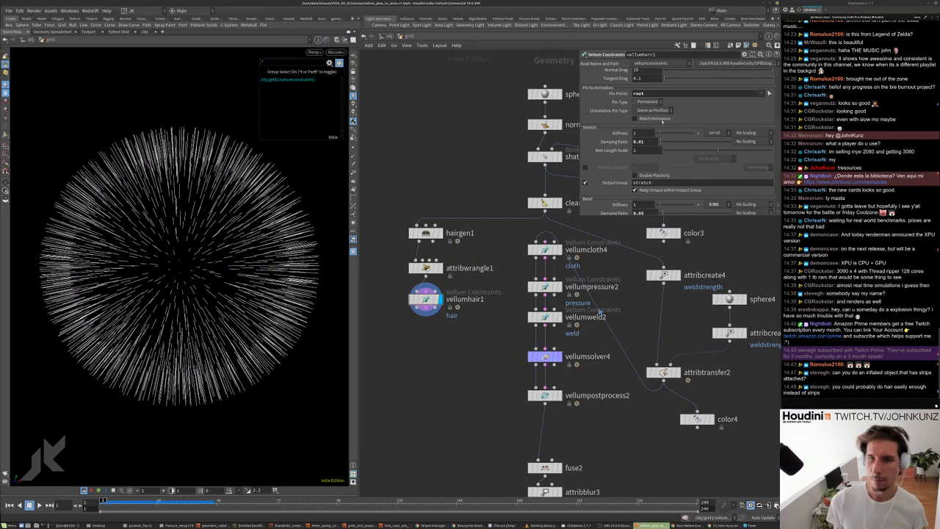
left_click(665, 119)
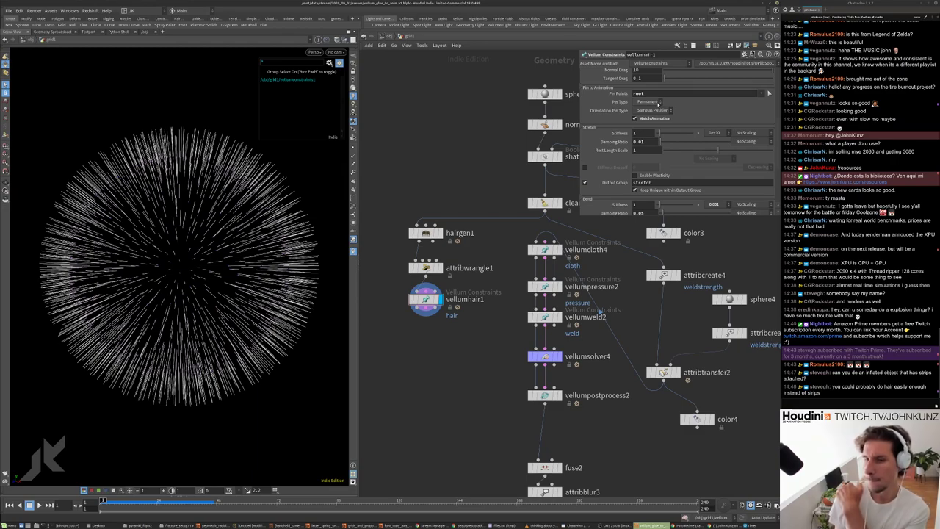
- Set the root pin type to Permanent and review vellumhair1's stats (1,242 roots)
left_click(650, 103)
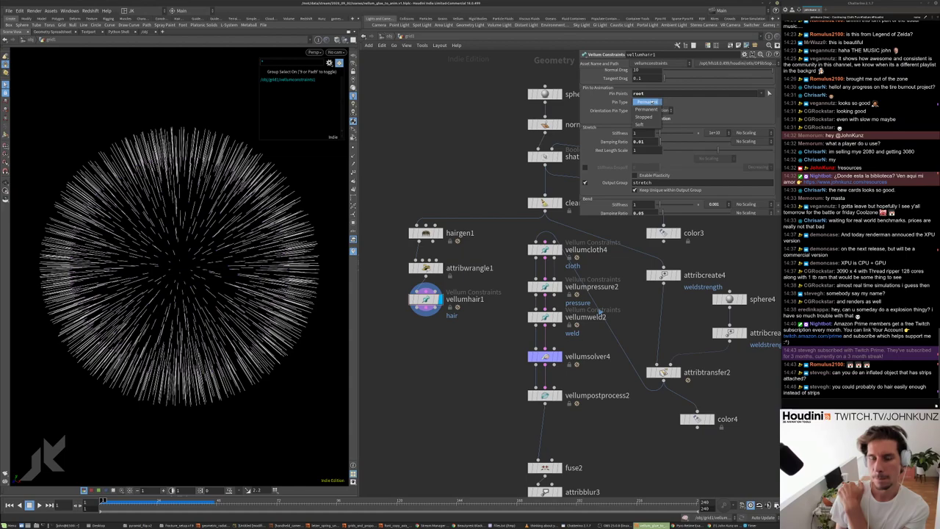
left_click(645, 102)
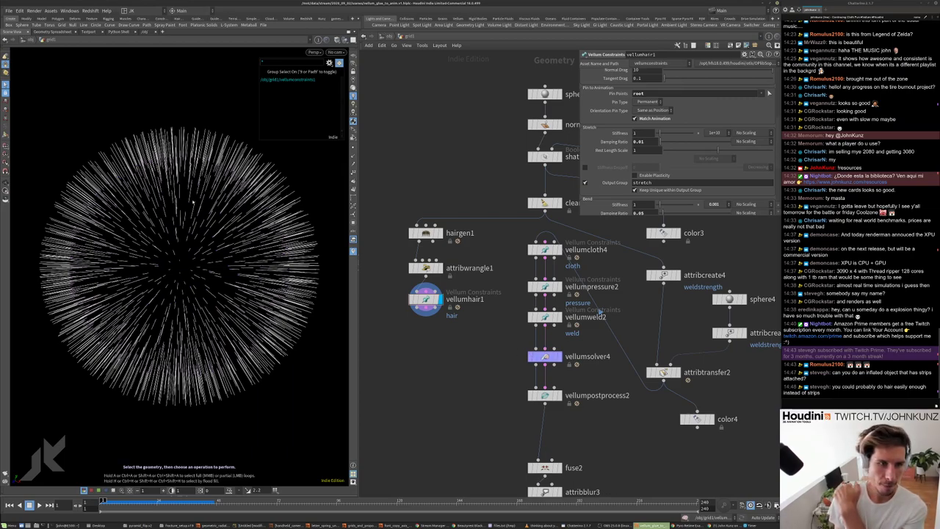
middle_click(426, 298)
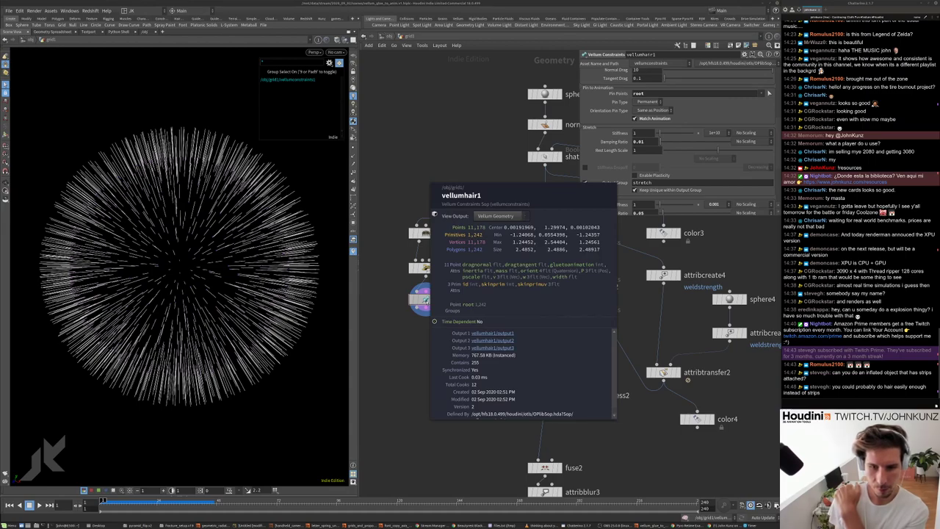
- Inspect hairgen1's node info (1,242 curves, 11,178 points), then start a node search
left_click(421, 233)
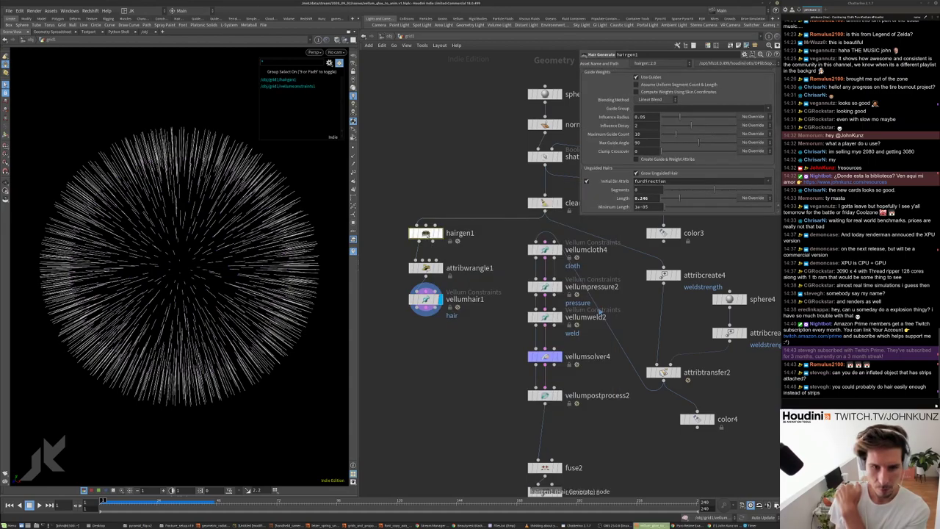
middle_click(420, 233)
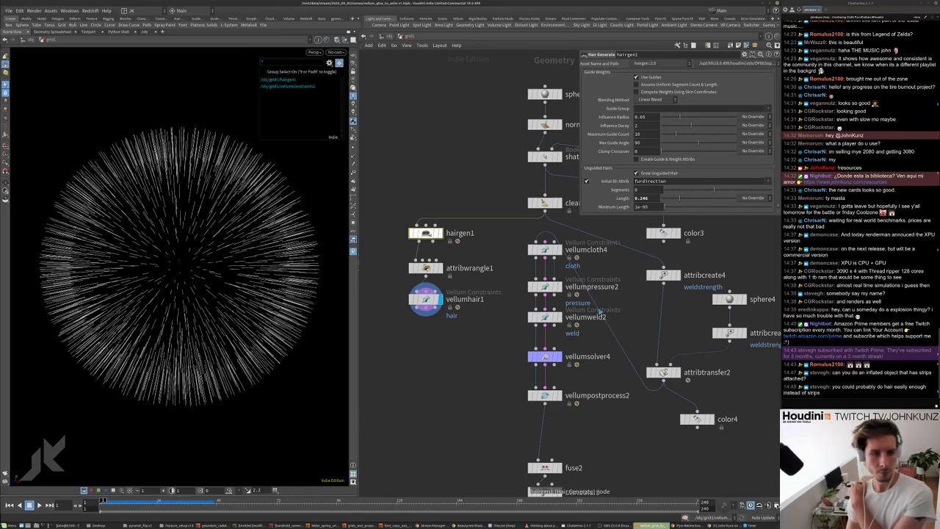
middle_click(425, 233)
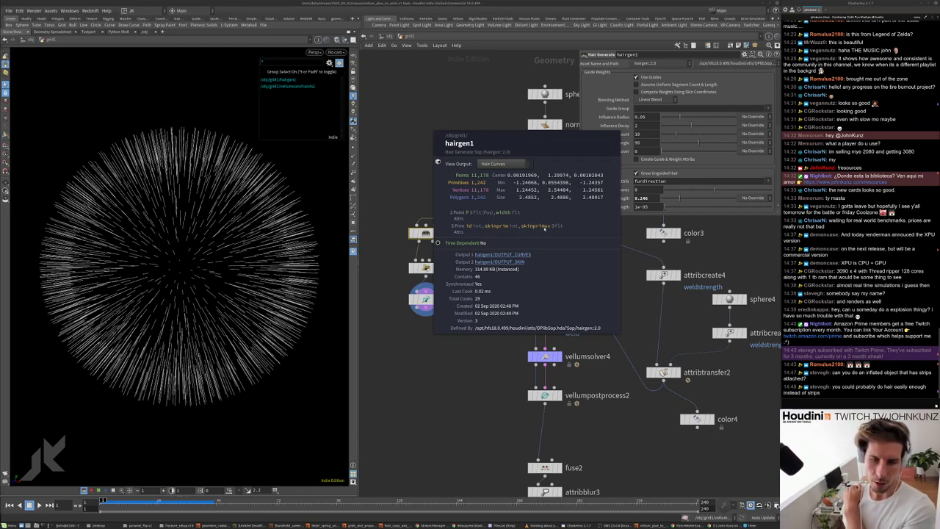
middle_click_drag(544, 229, 461, 344)
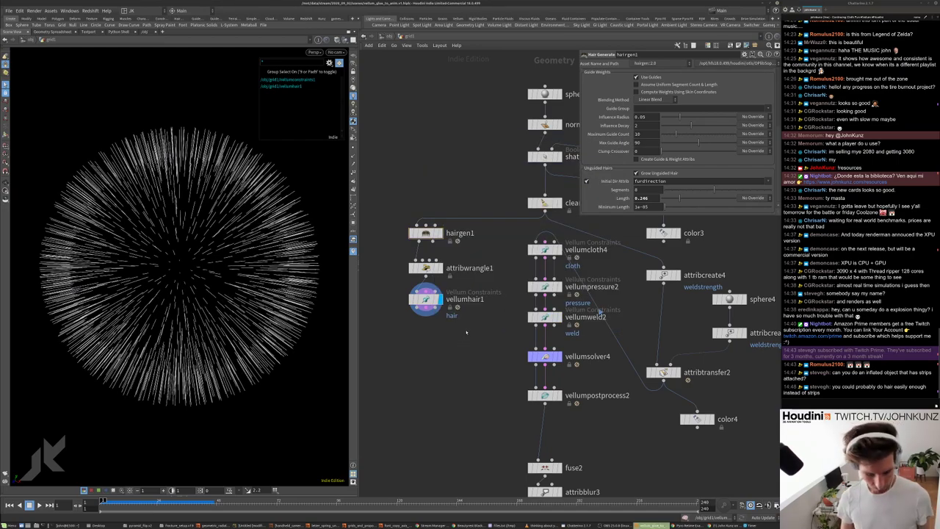
key("Tab")
- Add a Guide Deform node and place it beside vellumsolver4
type("ha")
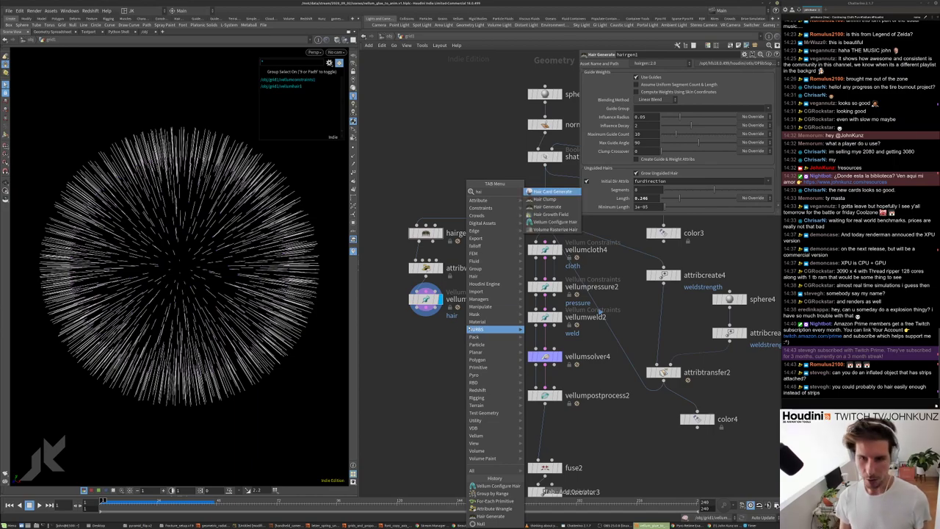
key("Down")
key("Down")
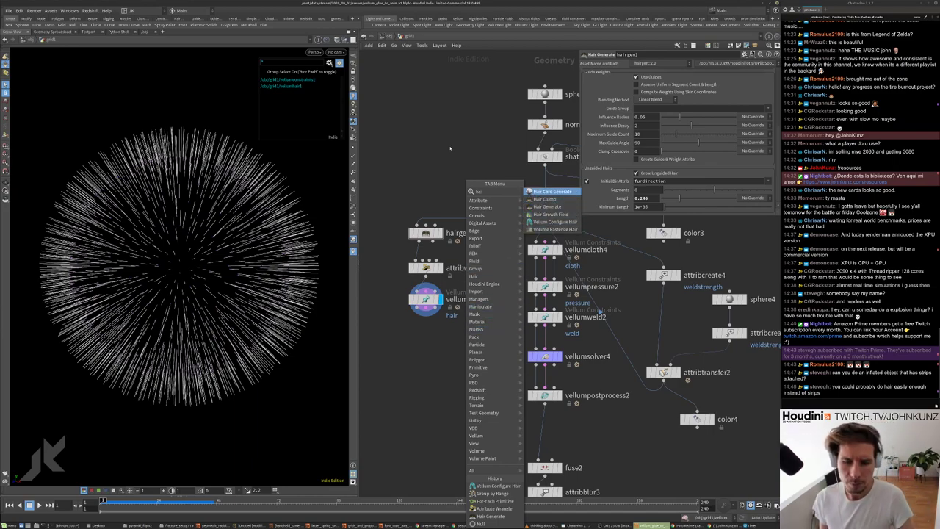
key("Escape")
key("Tab")
type("def")
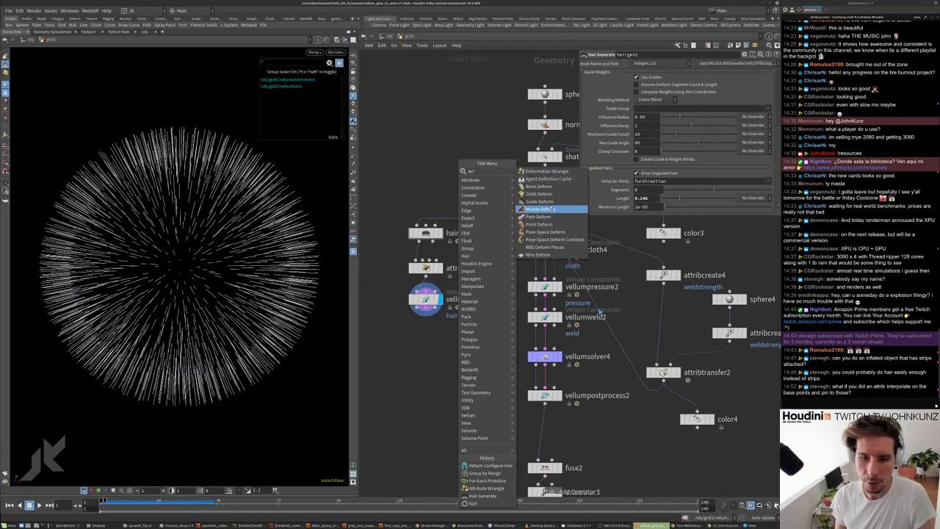
left_click(542, 201)
left_click(478, 335)
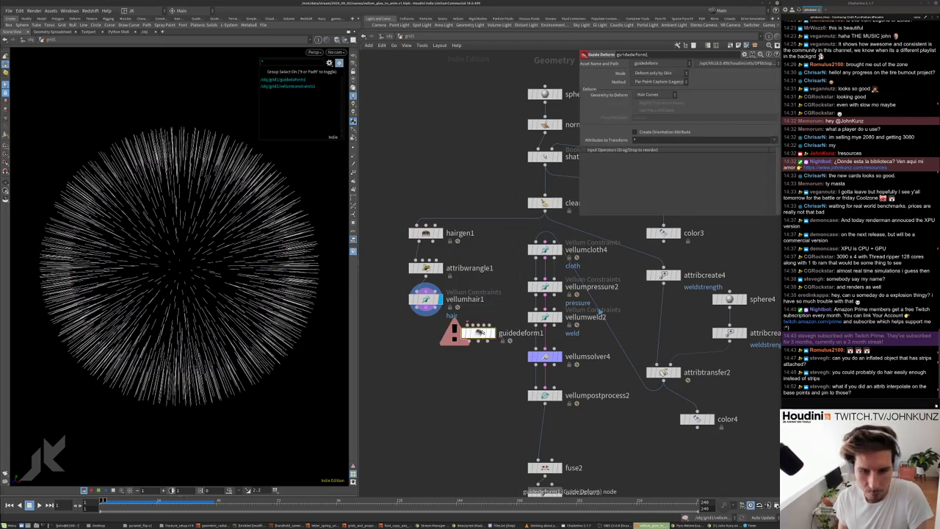
left_click_drag(478, 335, 478, 353)
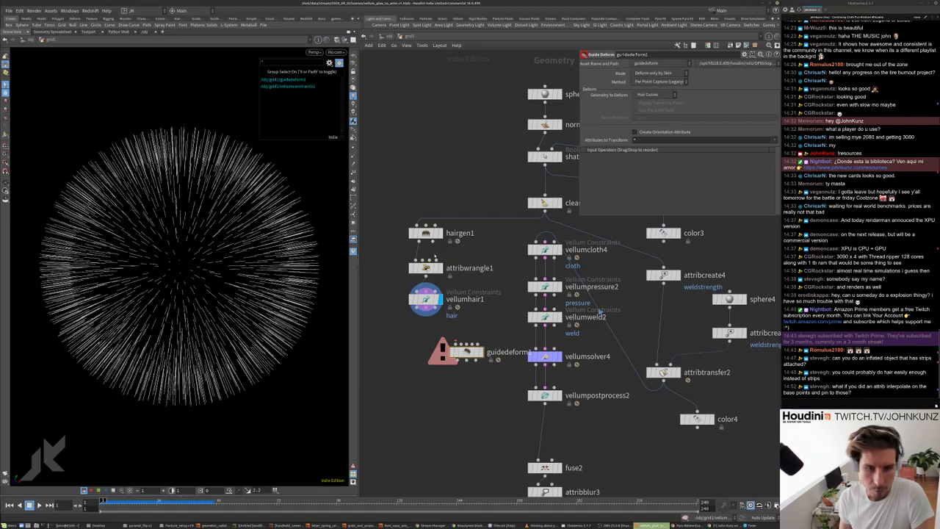
- Wire attribwrangle1 and vellumhair1 into guidedeform1's inputs
left_click_drag(426, 267, 426, 260)
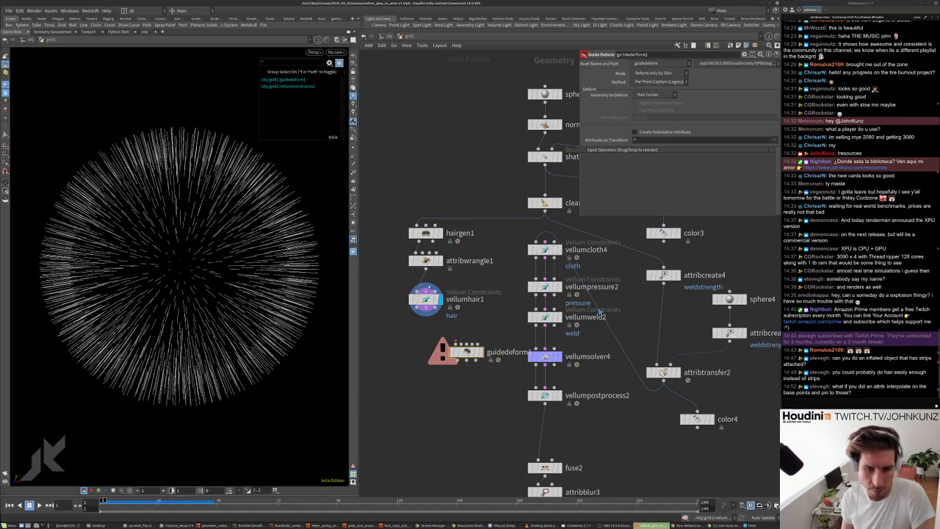
left_click_drag(427, 299, 383, 308)
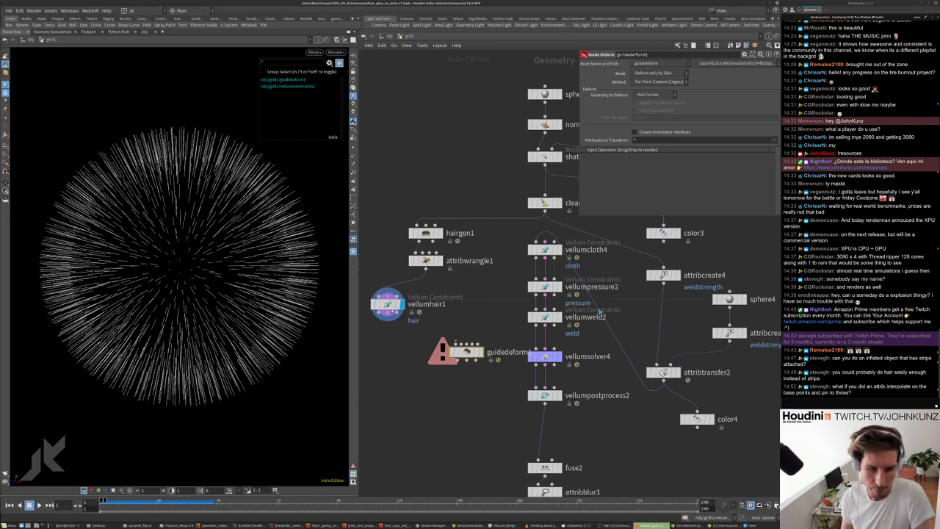
left_click(384, 319)
left_click(450, 336)
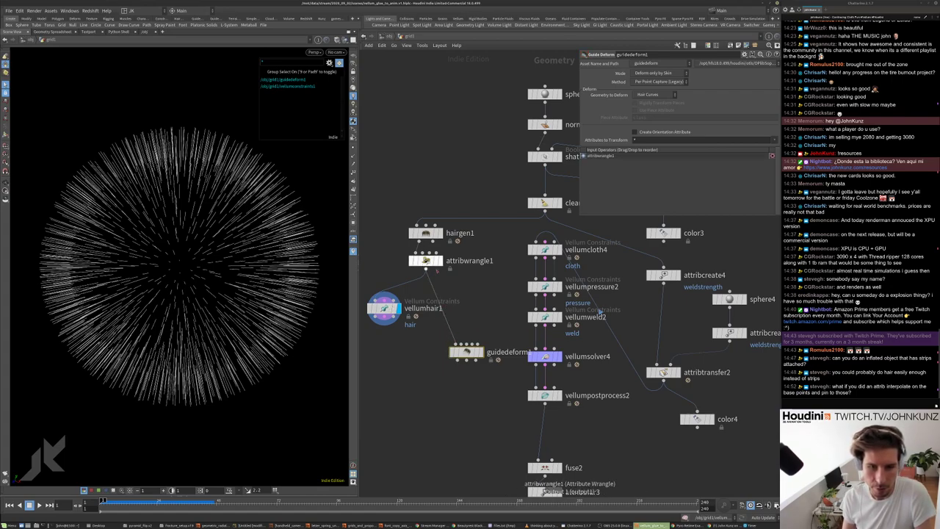
left_click(426, 260)
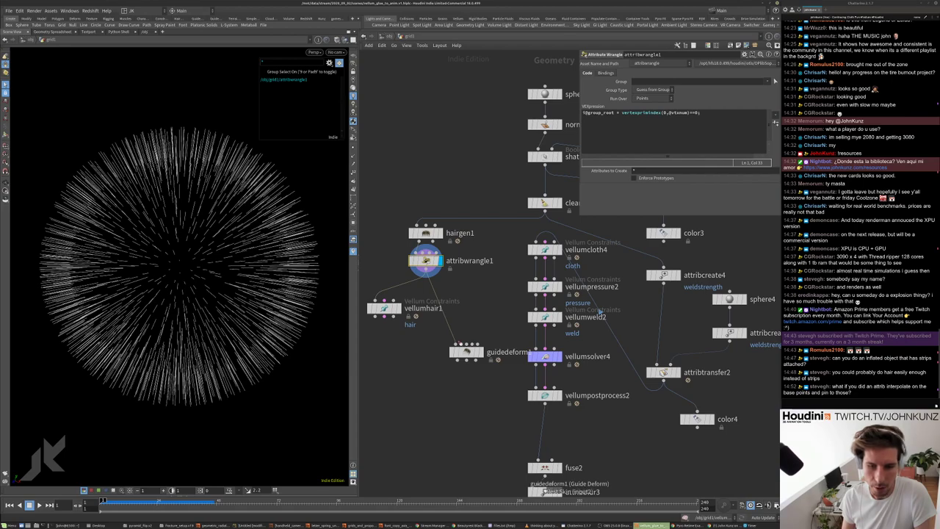
left_click(544, 487)
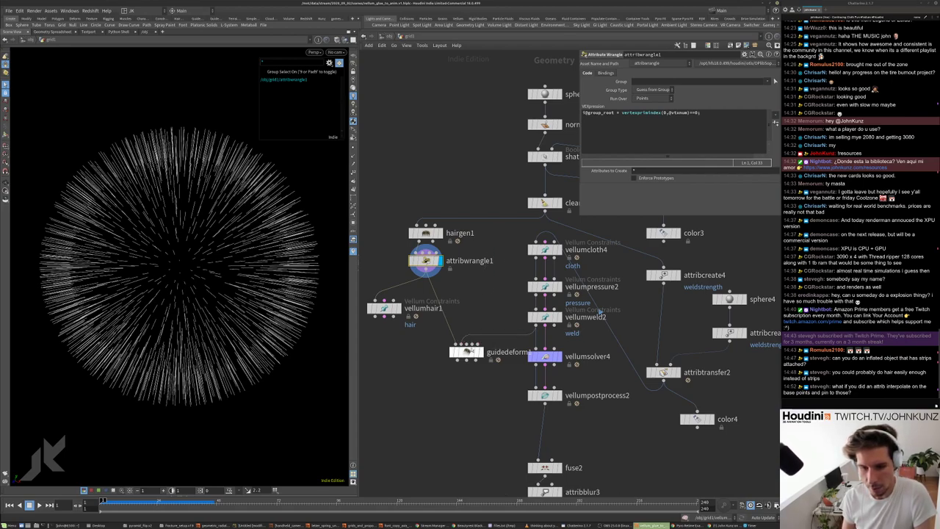
left_click(547, 487)
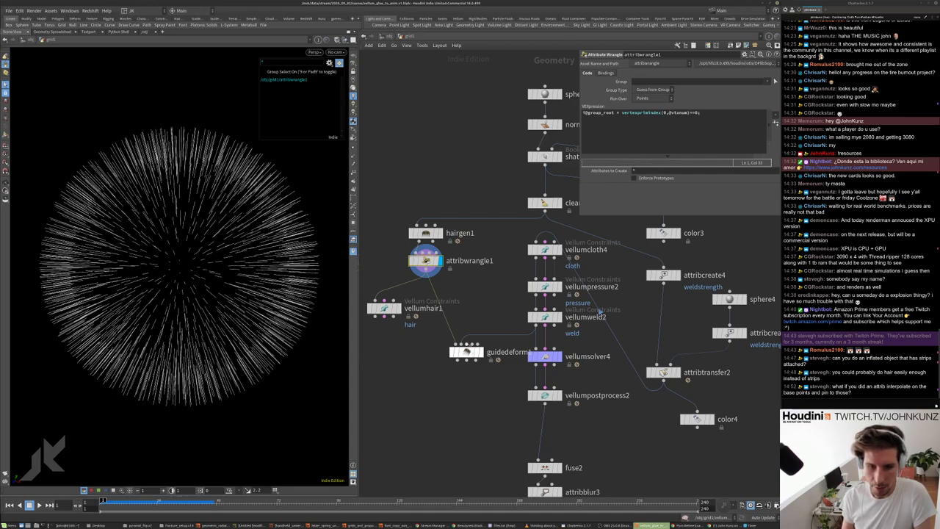
- Feed guidedeform1's output into vellumsolver4 and reposition the node
left_click(468, 359)
left_click(520, 369)
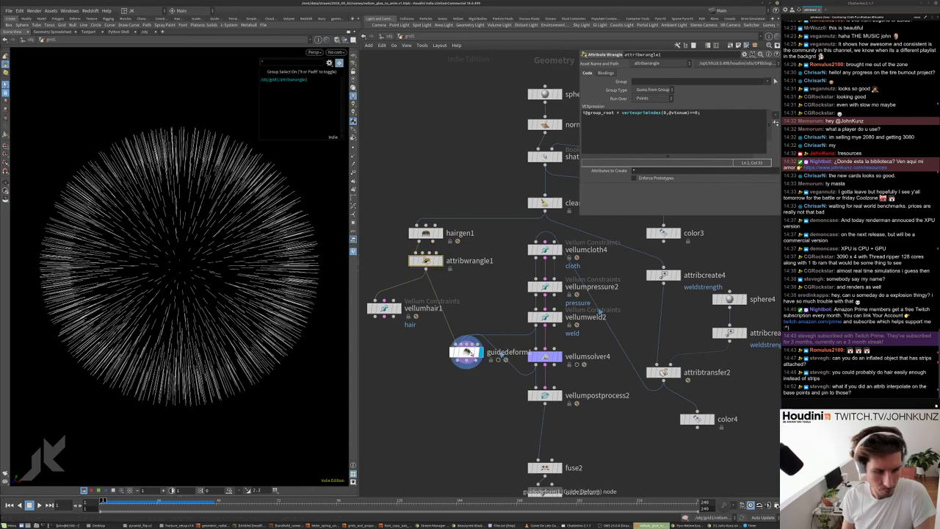
left_click_drag(467, 353, 458, 378)
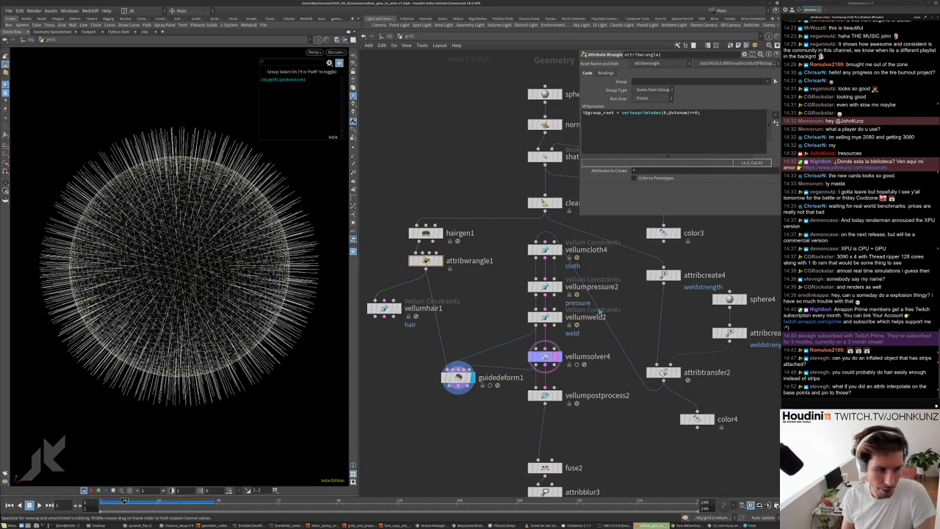
- Play the simulation and orbit around the hair deforming on the torn sphere
left_click(125, 501)
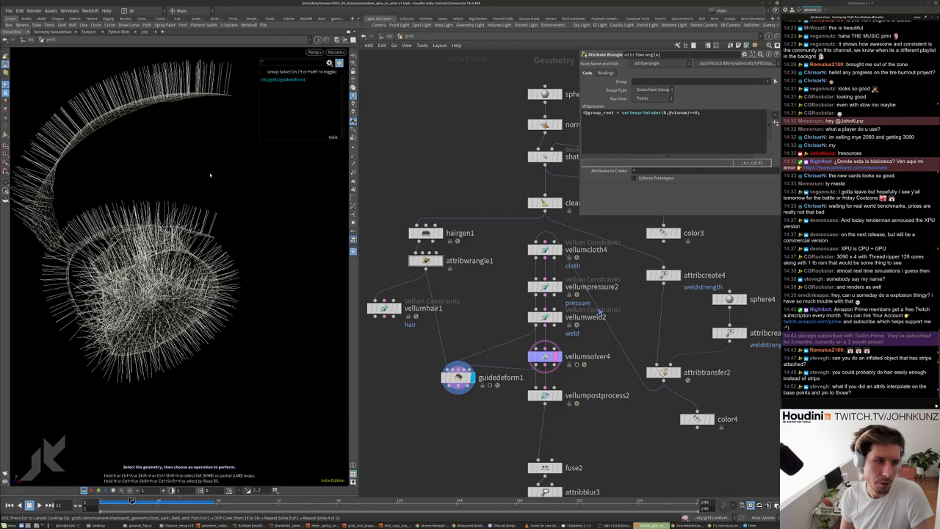
left_click_drag(211, 168, 230, 223)
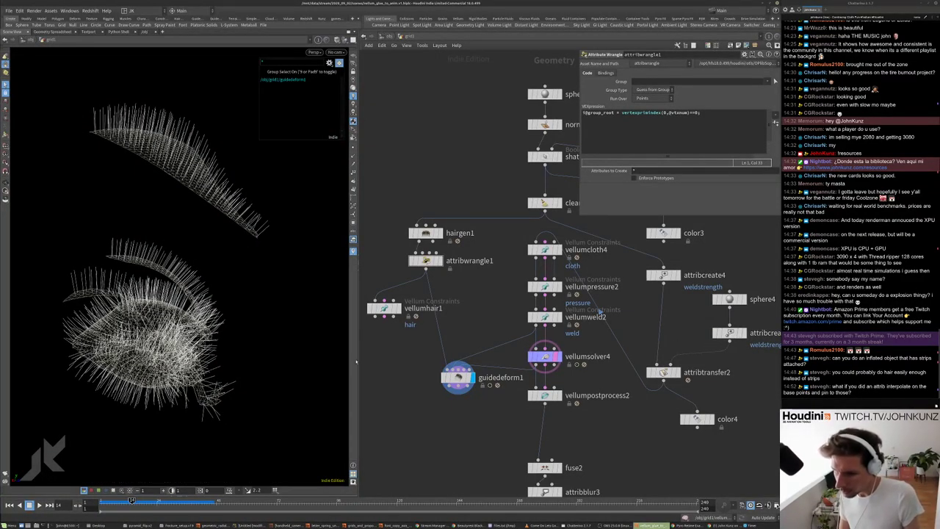
scroll(473, 349, "up", 3)
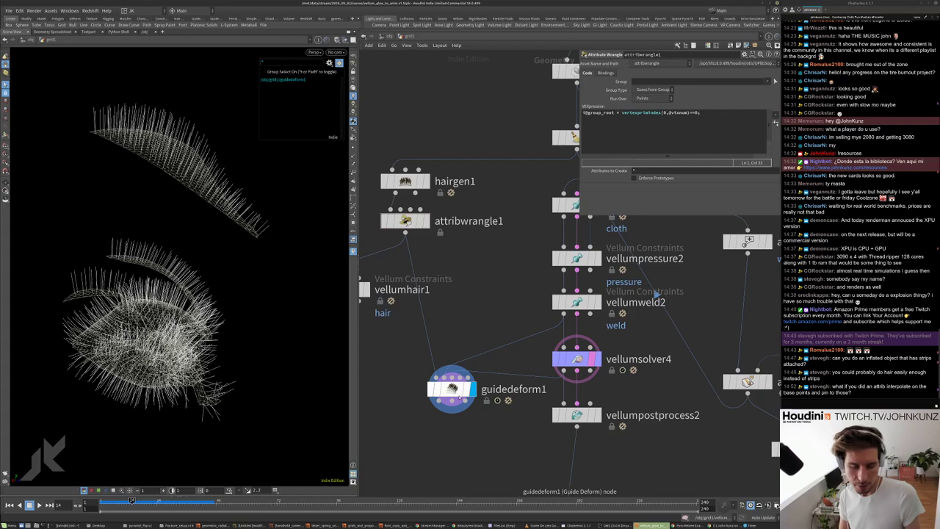
middle_click_drag(474, 447, 485, 384)
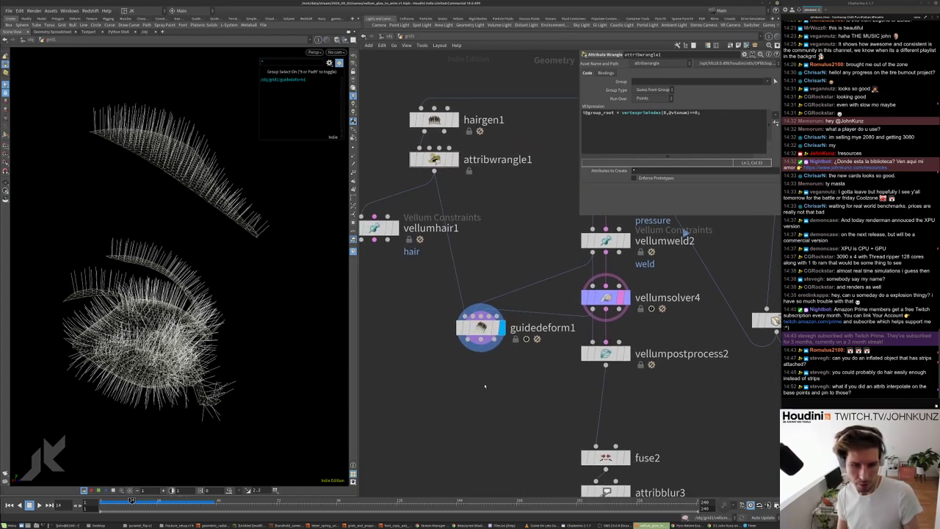
key("Tab")
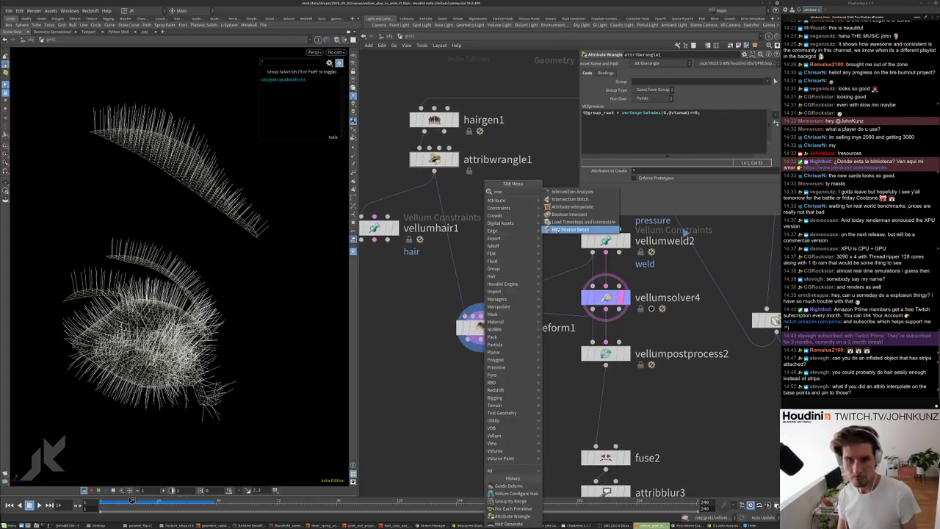
- Add an Attribute Interpolate node below guidedeform1 and check hairgen1's info
left_click(565, 209)
left_click(446, 373)
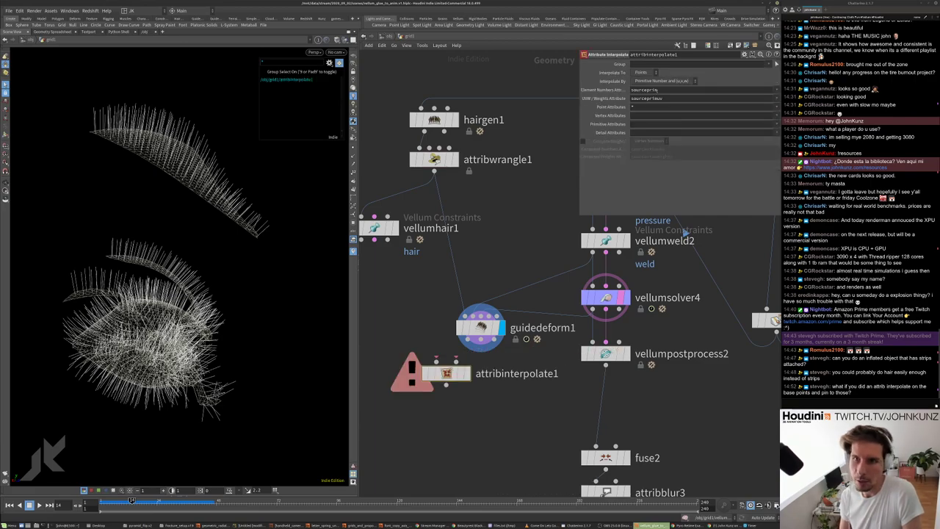
middle_click(443, 126)
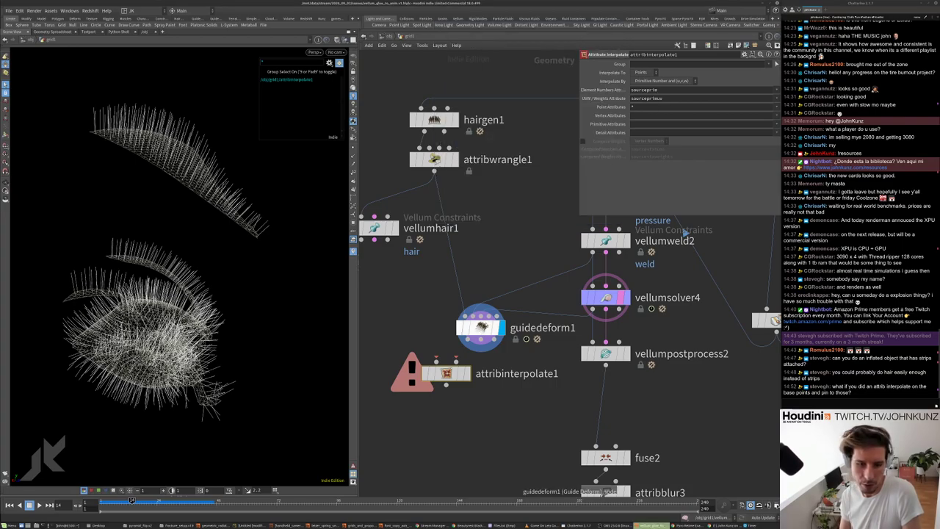
- Inspect the hair strands, then review guidedeform1's settings: Hair Curves by skin, Per Point Capture
scroll(234, 242, "up", 5)
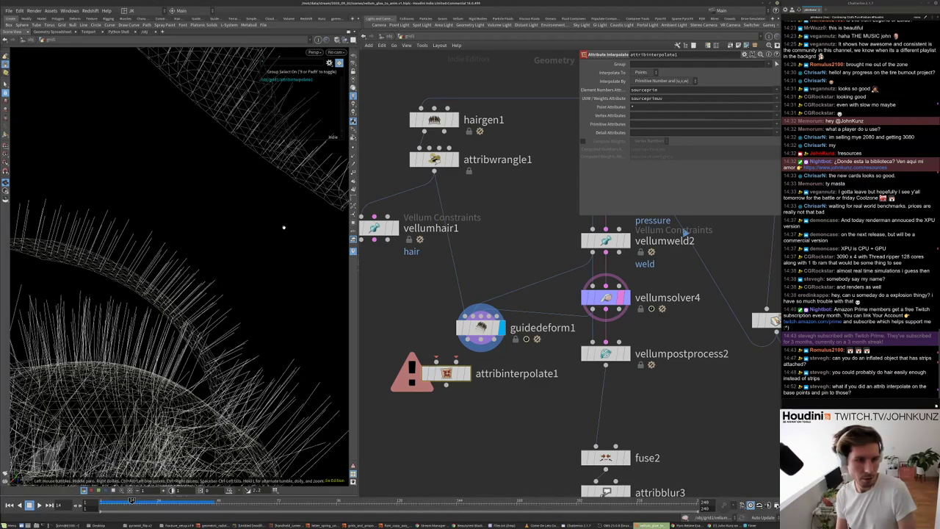
left_click_drag(284, 228, 180, 278)
mouse_move(243, 260)
left_mouse_down()
mouse_move(263, 201)
mouse_move(235, 254)
left_mouse_up()
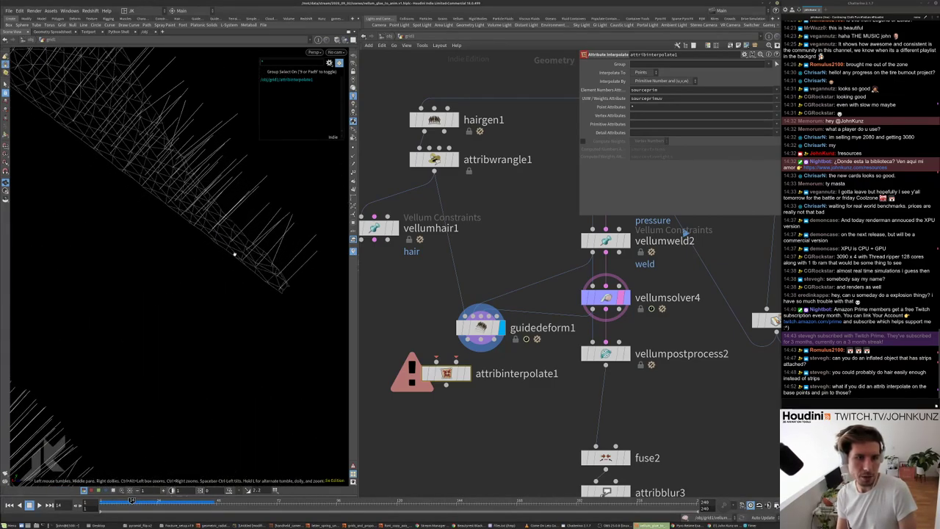
left_click_drag(289, 205, 262, 212)
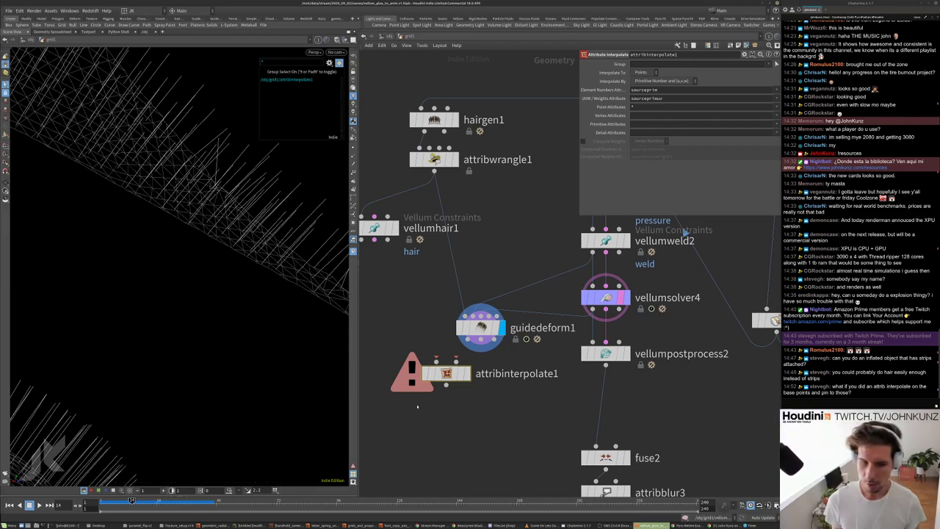
left_click(478, 328)
scroll(446, 329, "down", 2)
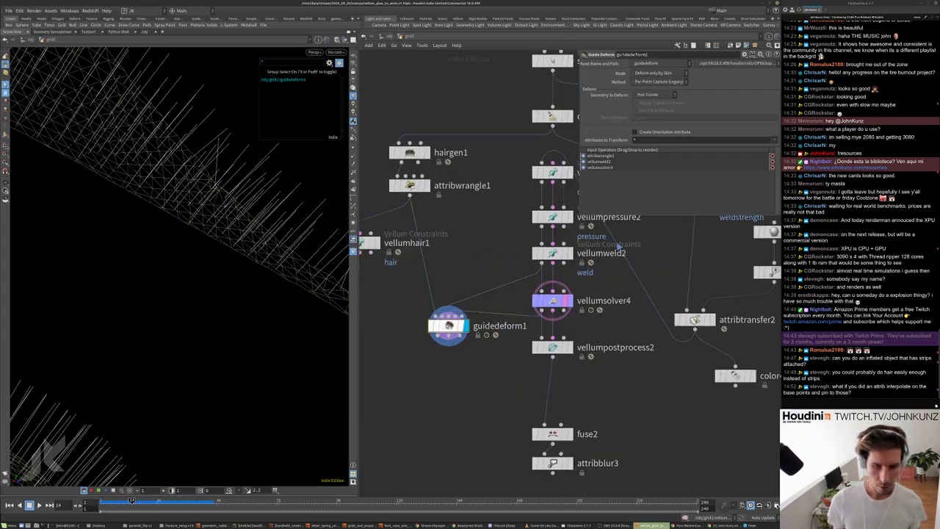
- Delete guidedeform1 and move vellumhair1 beneath attribwrangle1
key("Delete")
key("h")
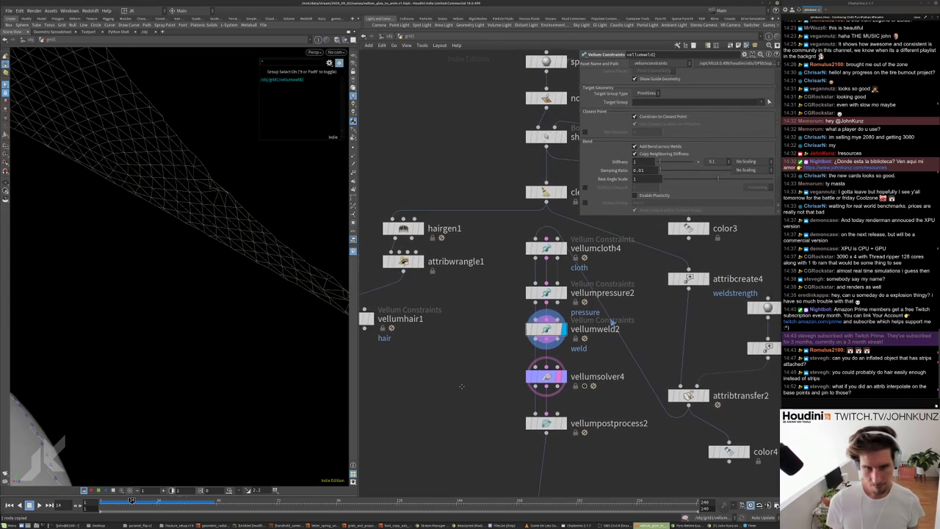
left_click_drag(415, 311, 456, 296)
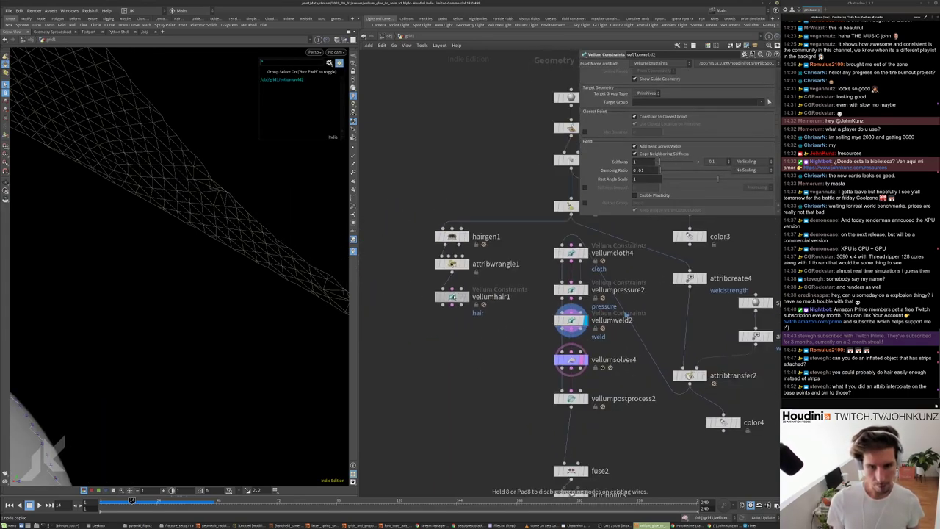
- Add a Group Create node fed by vellumhair1, placed below it
key("Tab")
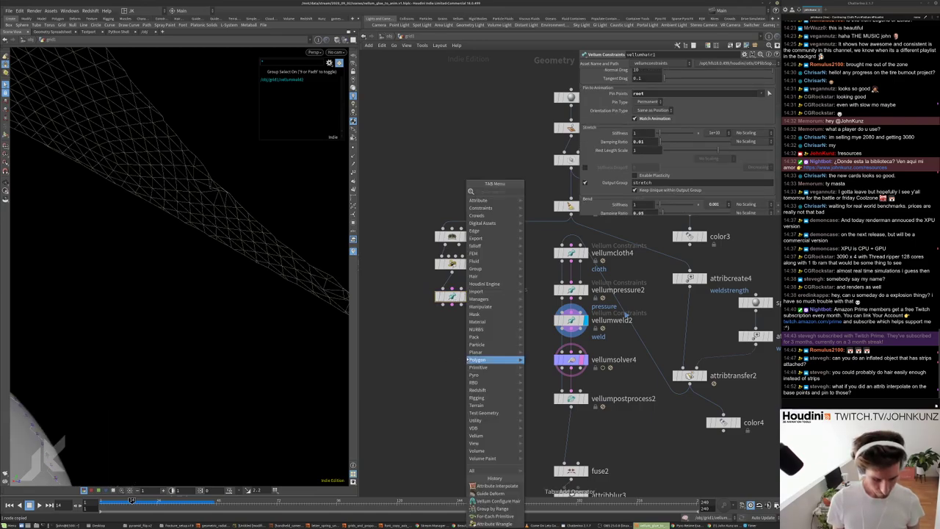
type("group")
left_click(582, 193)
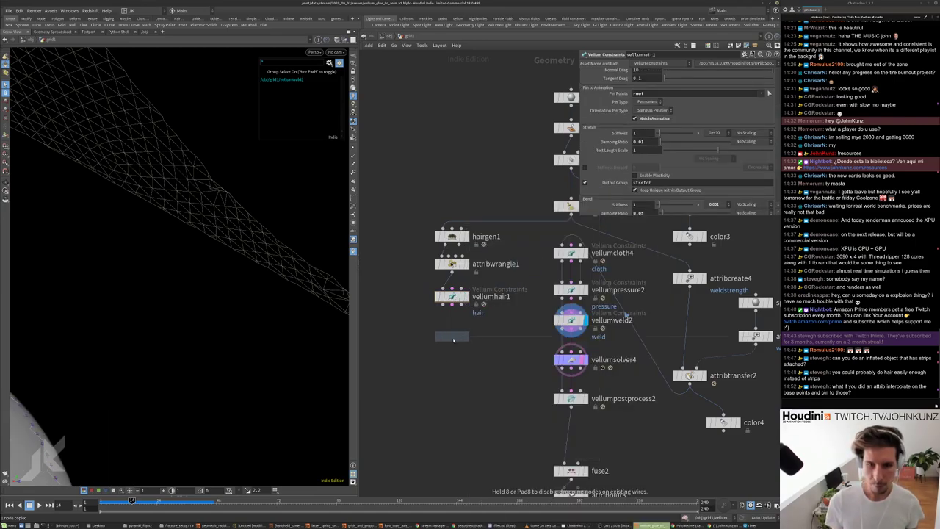
left_click(448, 332)
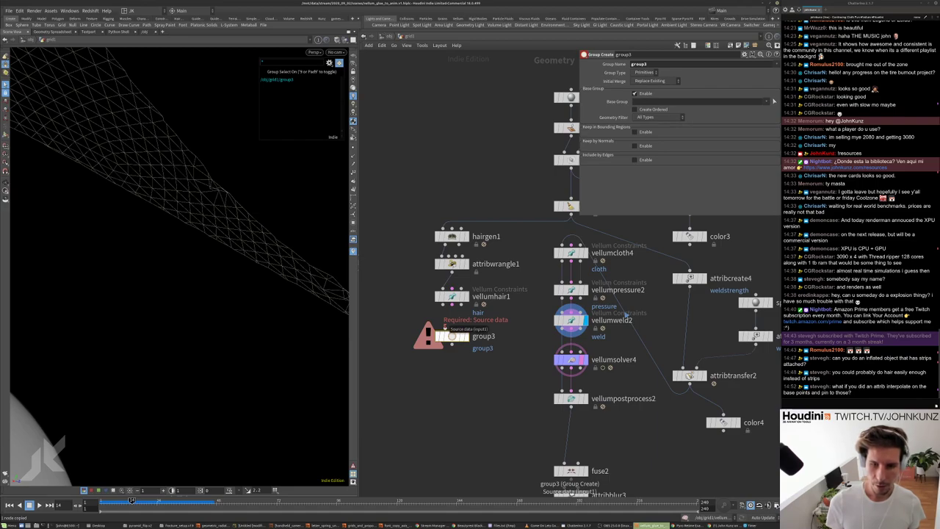
left_click(452, 304)
left_click(450, 332)
left_click(451, 304)
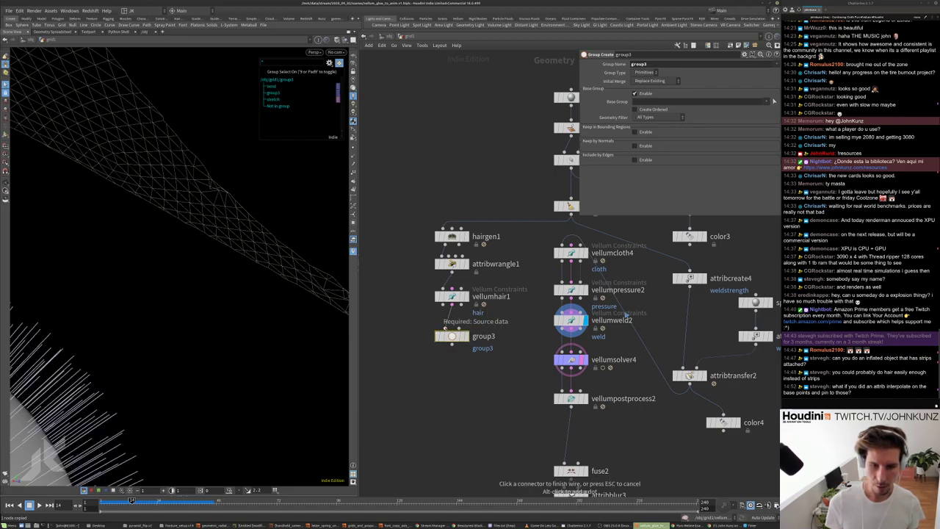
mouse_move(460, 339)
left_mouse_down()
mouse_move(448, 356)
mouse_move(454, 328)
left_mouse_up()
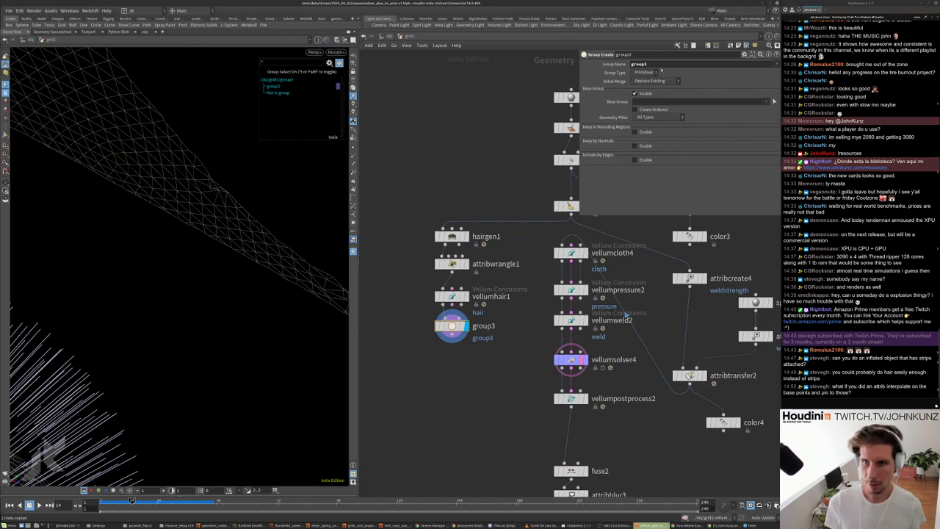
- Name the group hair_curves and tidy the node layout around vellumsolver4
left_click(660, 65)
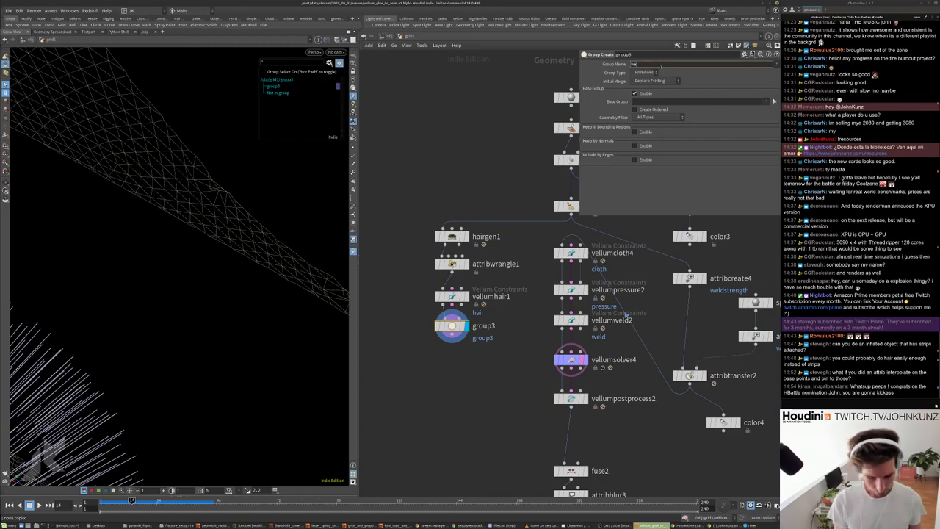
type("hair_")
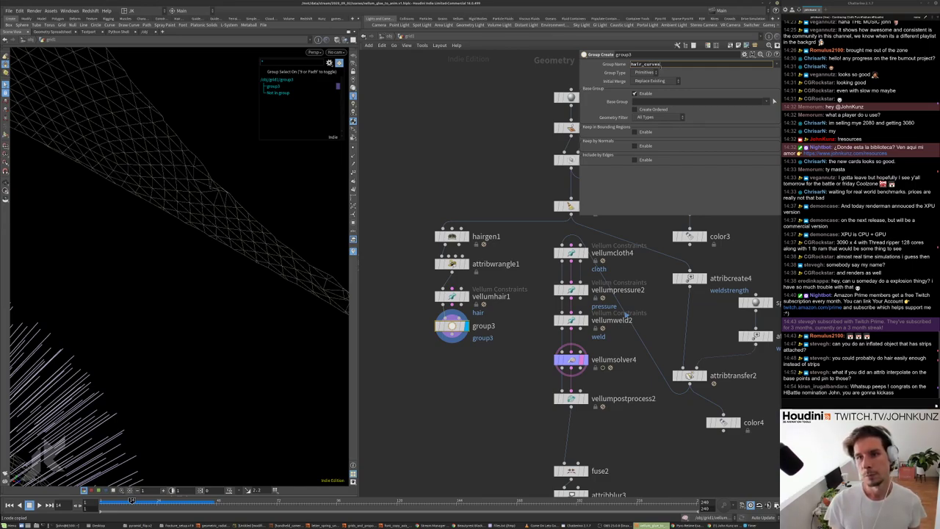
type("curves")
key("Return")
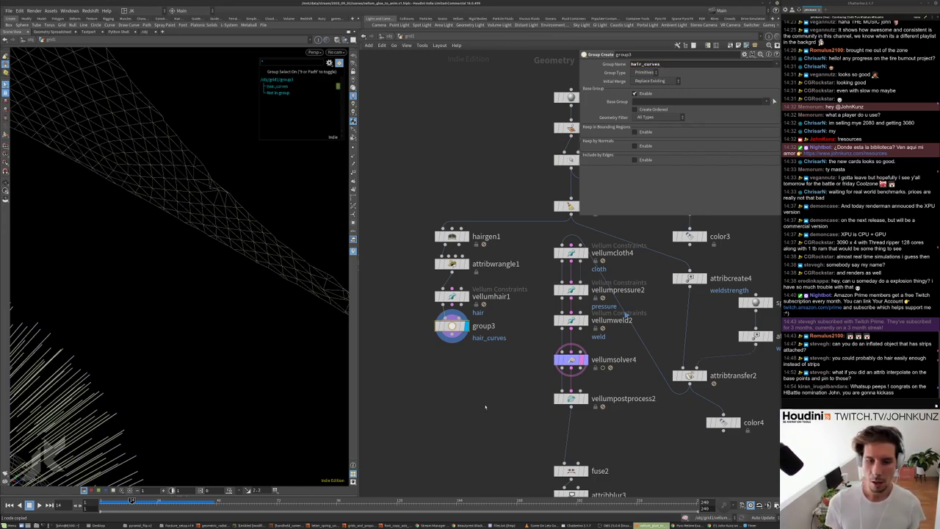
middle_click_drag(482, 397, 479, 382)
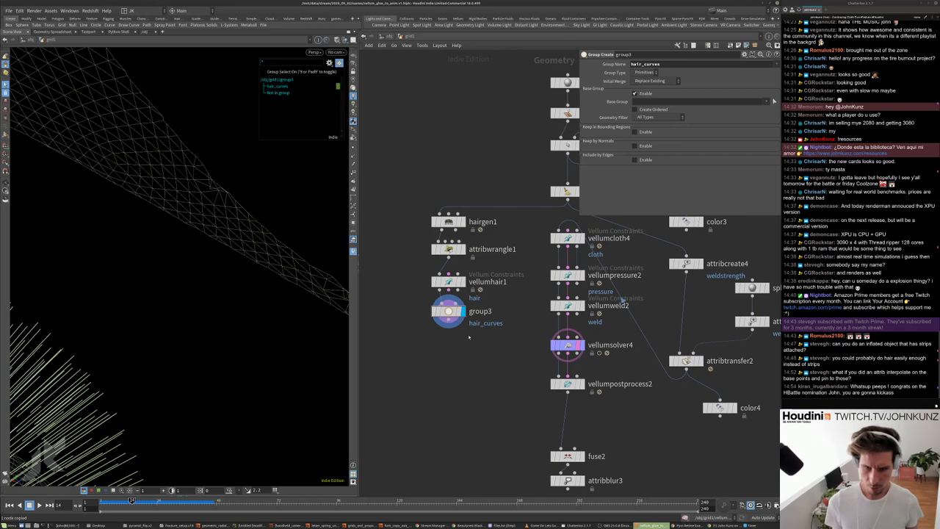
left_click_drag(448, 310, 426, 314)
left_click_drag(567, 345, 564, 357)
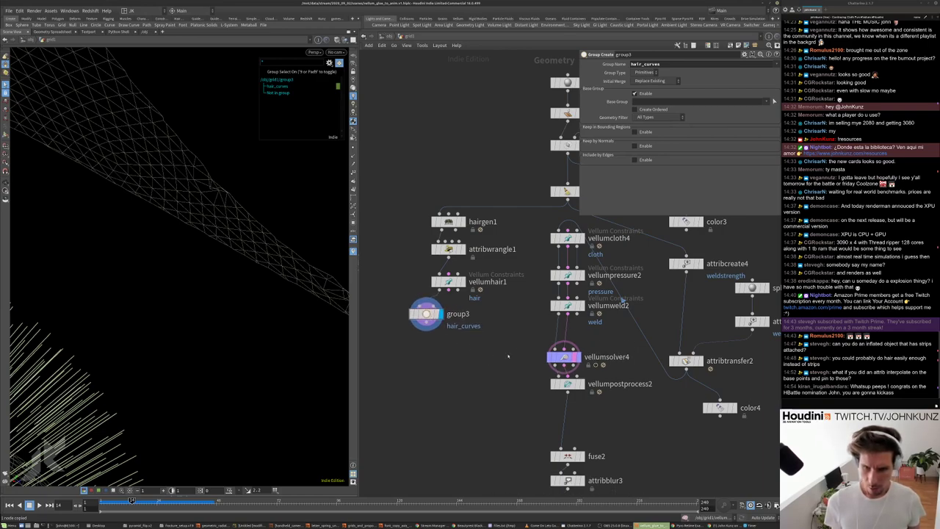
- Add a Merge node to the left of vellumsolver4
key("Tab")
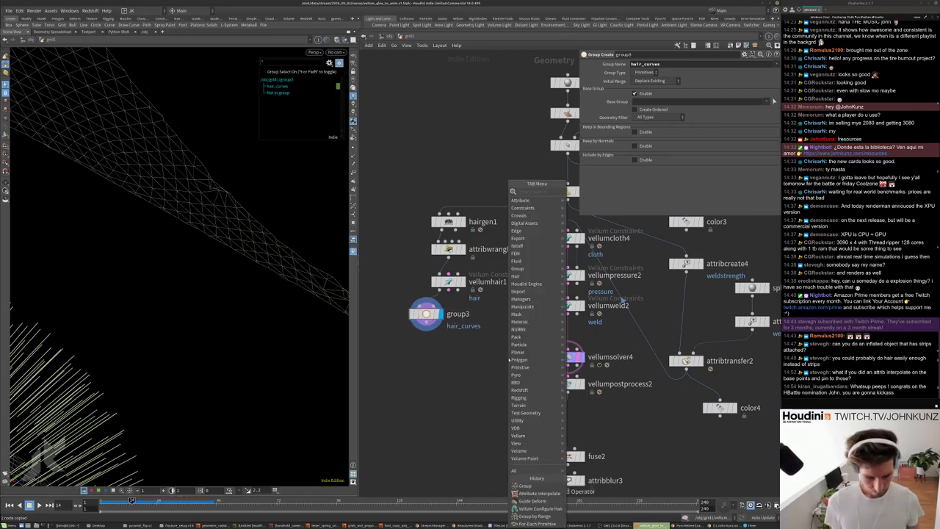
type("mer")
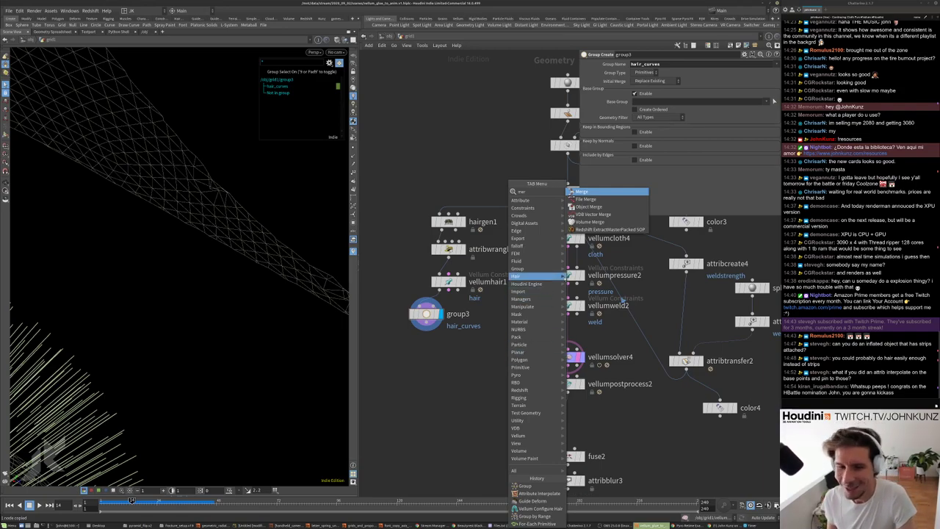
left_click(600, 193)
left_click(504, 337)
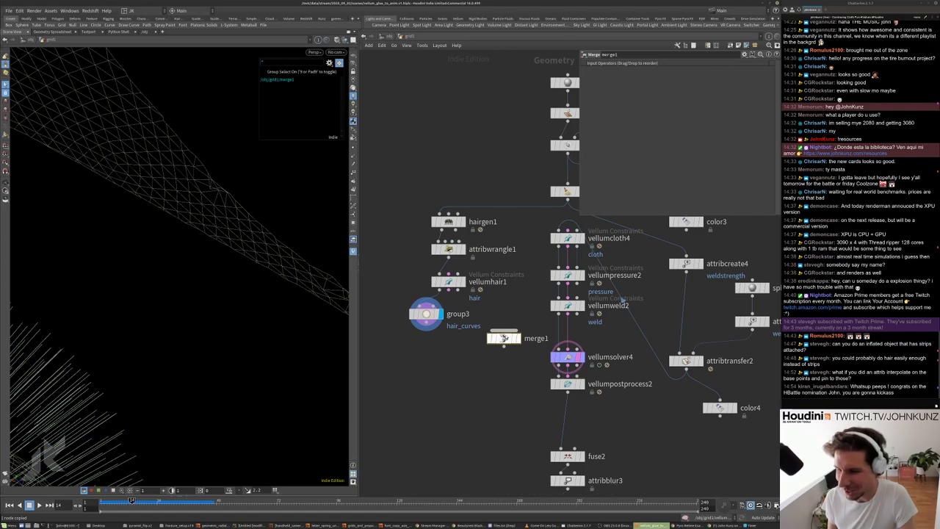
- Wire group3's hair_curves and vellumweld2 into merge1, then move it down and left
left_click(504, 331)
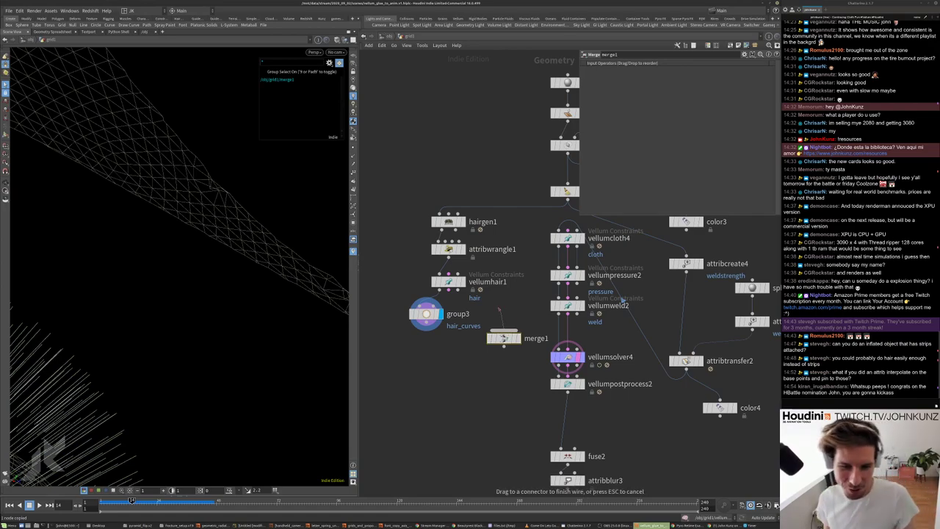
left_click(429, 327)
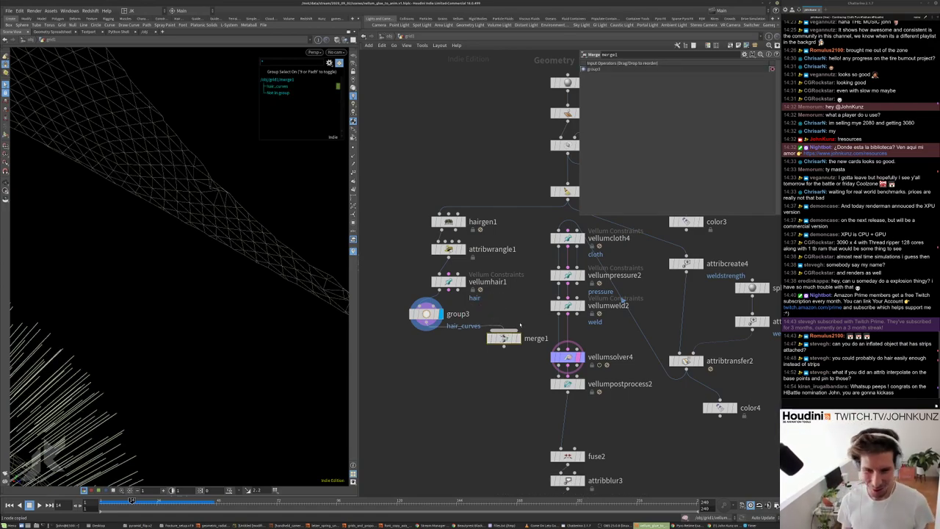
left_click(504, 331)
left_click(567, 317)
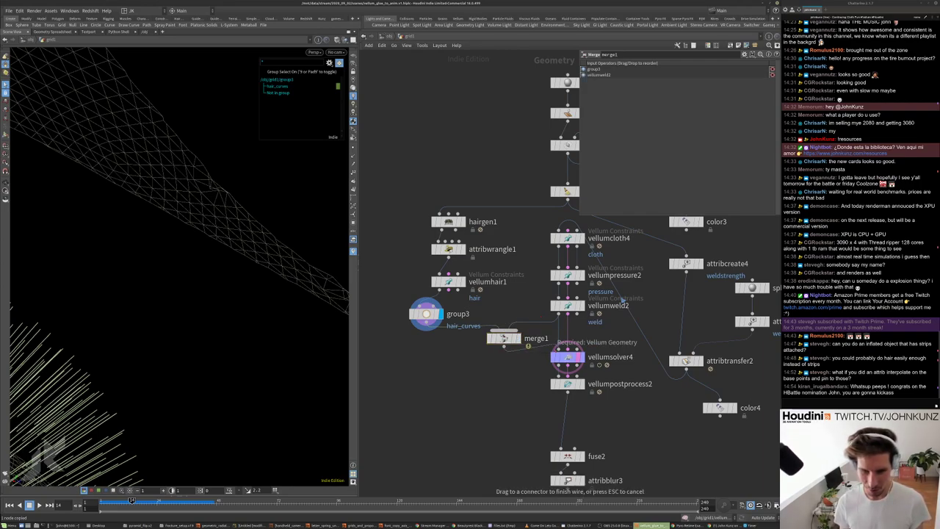
left_click(504, 338)
left_click_drag(504, 338, 466, 348)
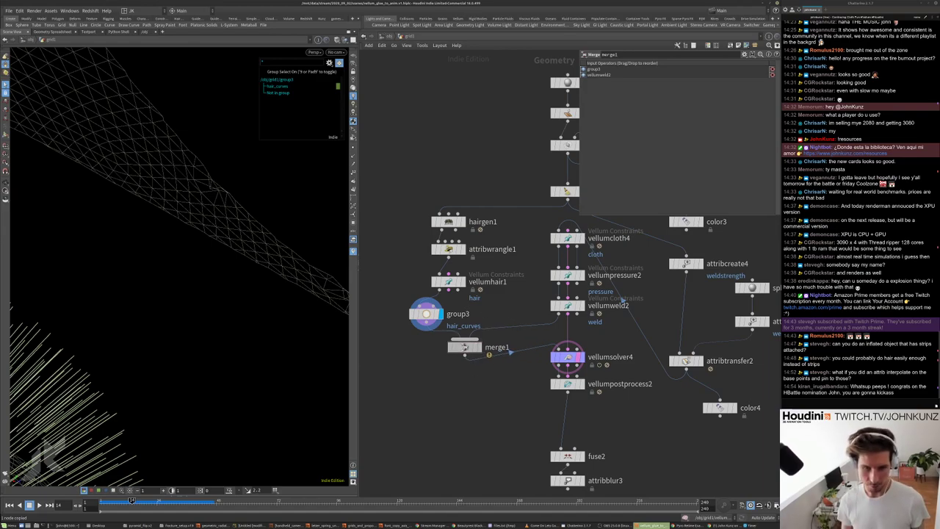
- Search the node menu for 'cons' to find constraint nodes
key("Tab")
key("Escape")
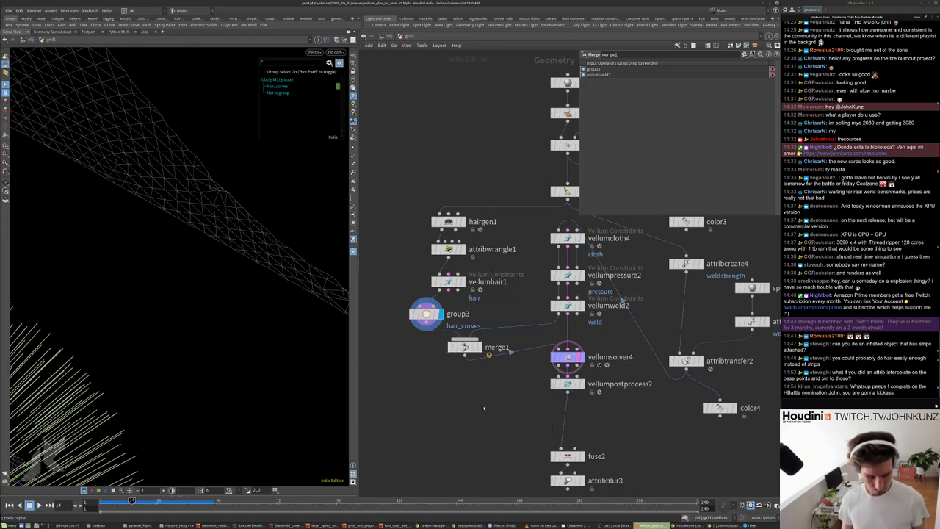
key("Tab")
type("c")
key("BackSpace")
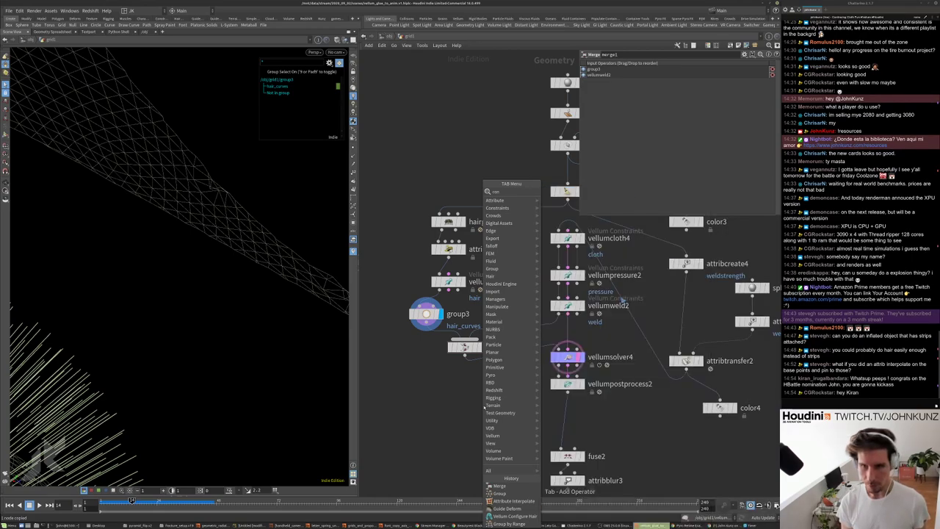
key("Escape")
key("Tab")
type("cons")
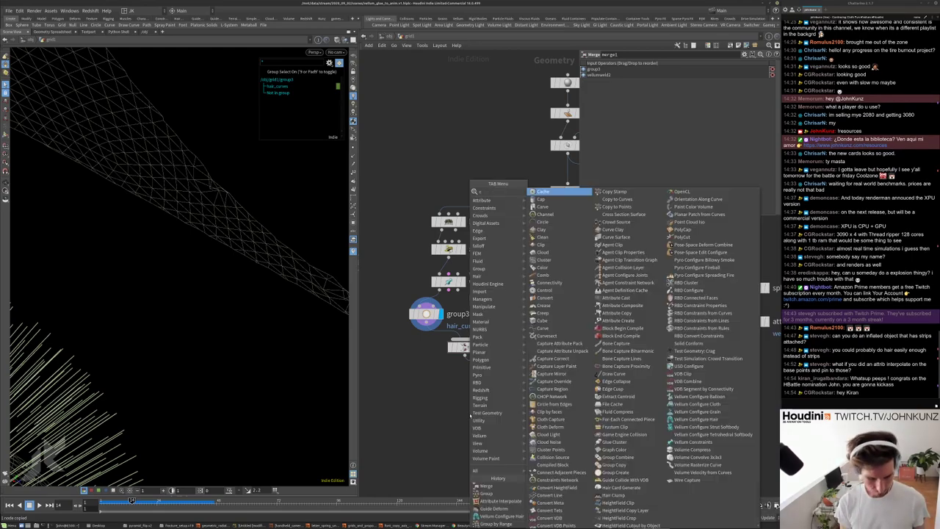
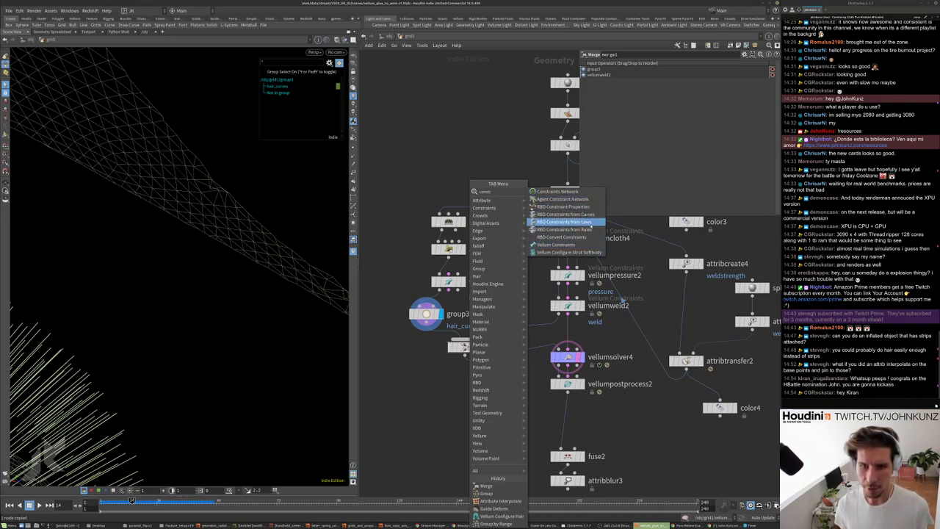
- Add merge2 combining vellumhair1 and vellumweld2, placed beside vellumsolver4, then select the solver
key("Escape")
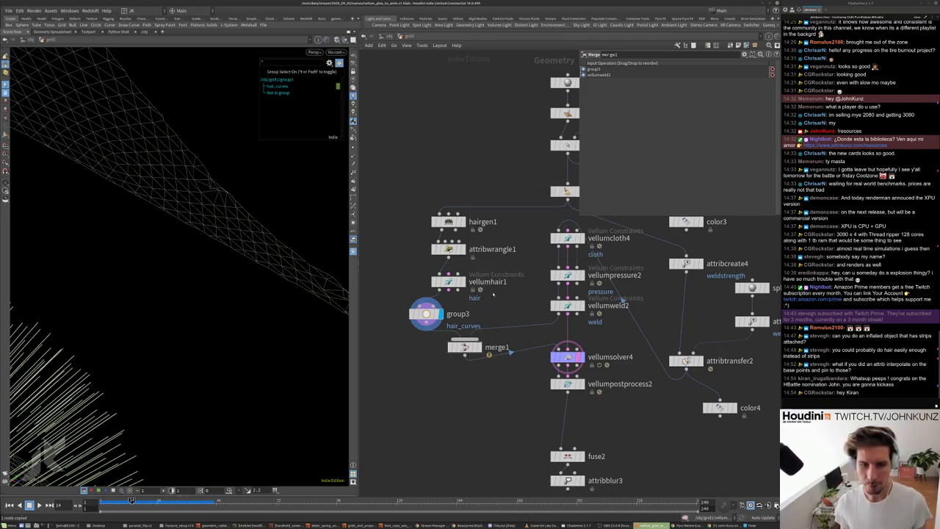
key("Tab")
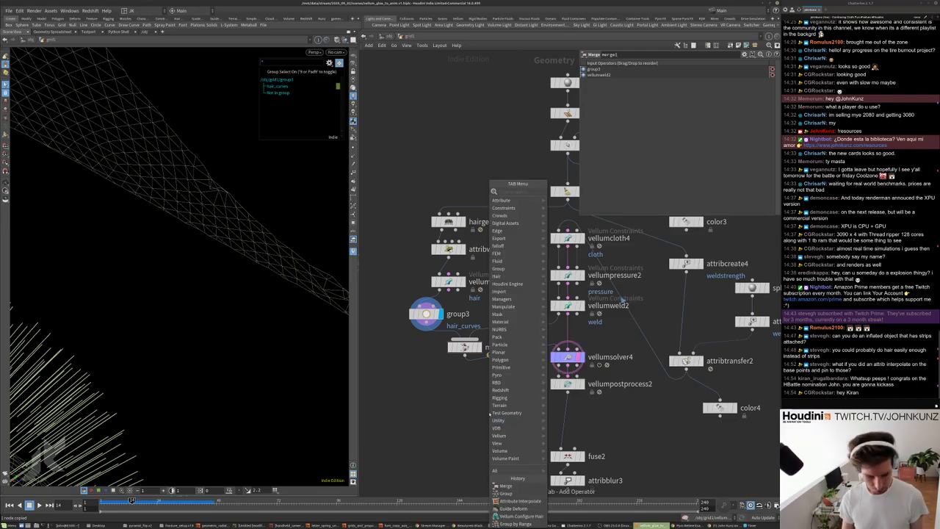
type("mer")
key("Return")
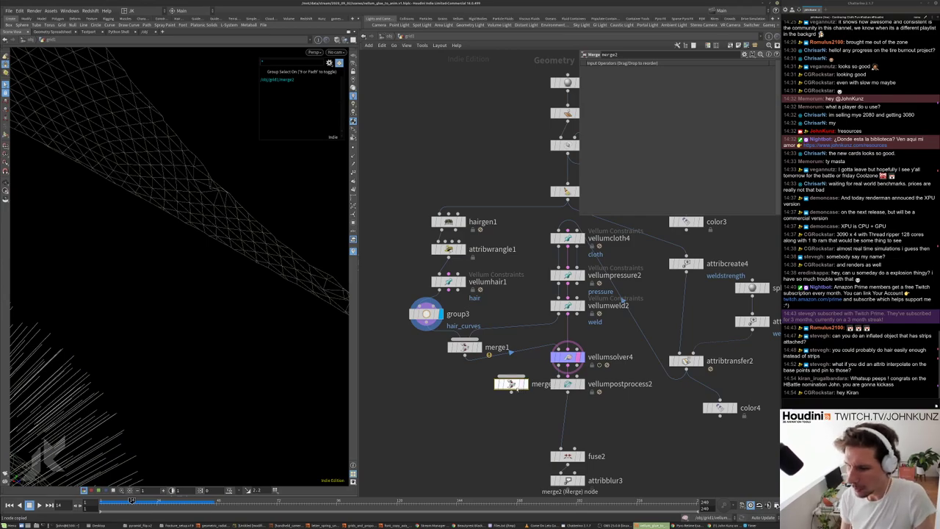
left_click_drag(512, 376, 448, 291)
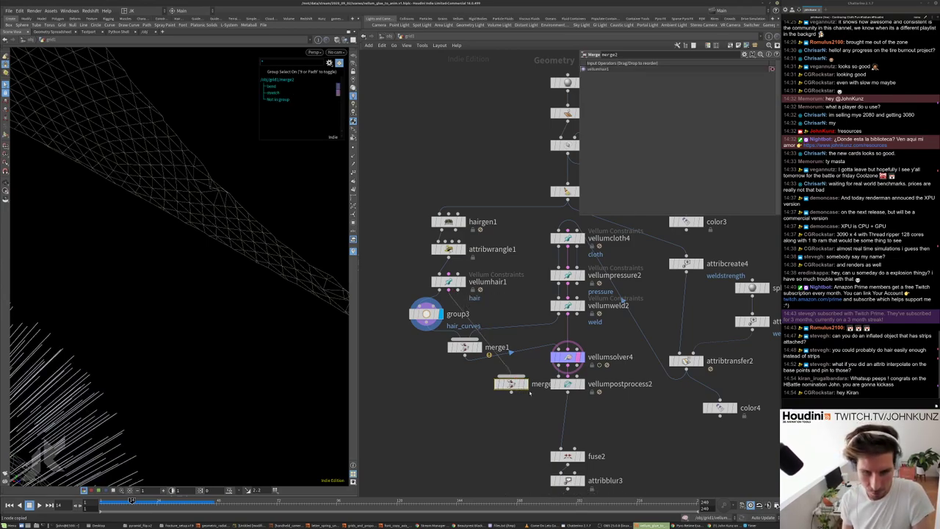
left_click_drag(512, 376, 567, 316)
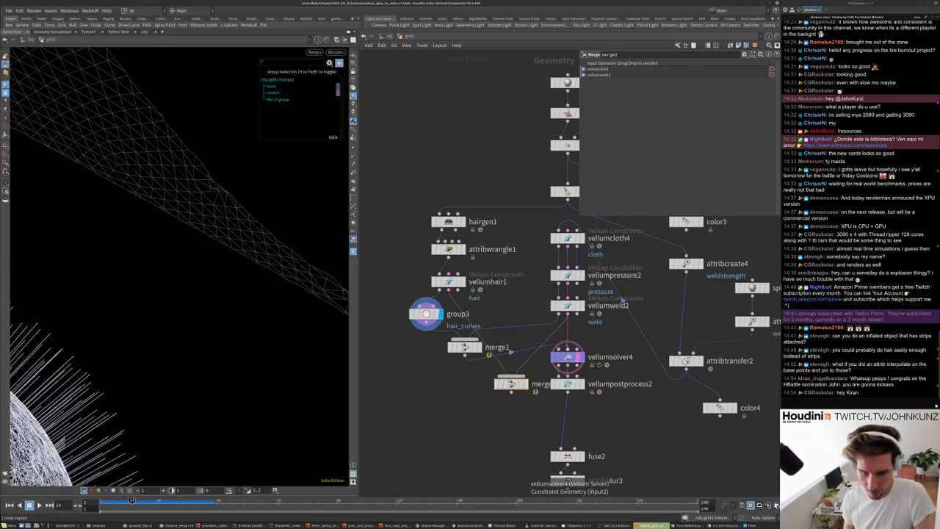
left_click_drag(512, 383, 512, 314)
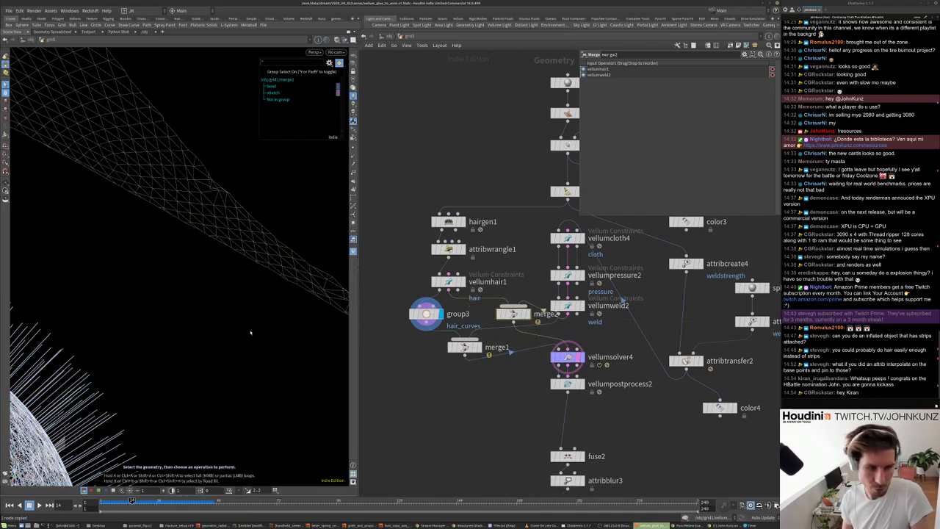
left_click(578, 358)
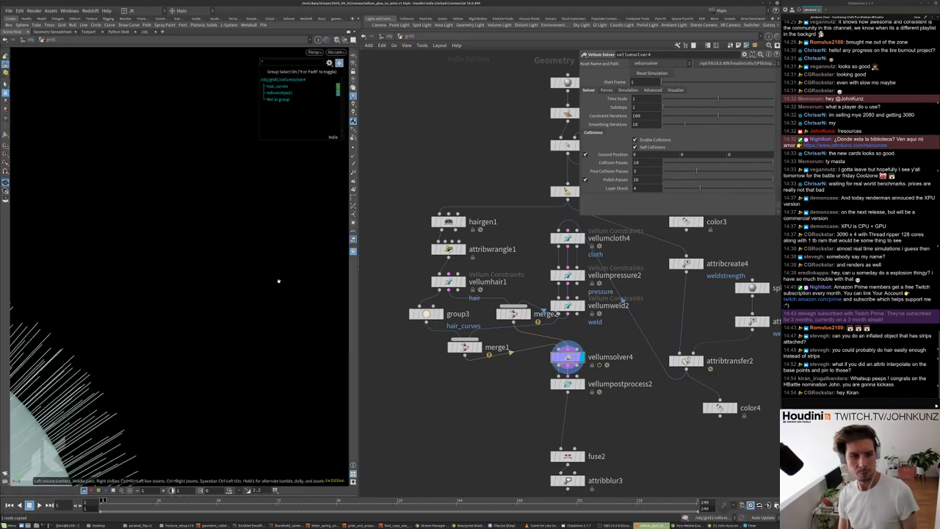
- Inside vellumsolver4, add a SOP Solver wired into force_output
double_click(568, 356)
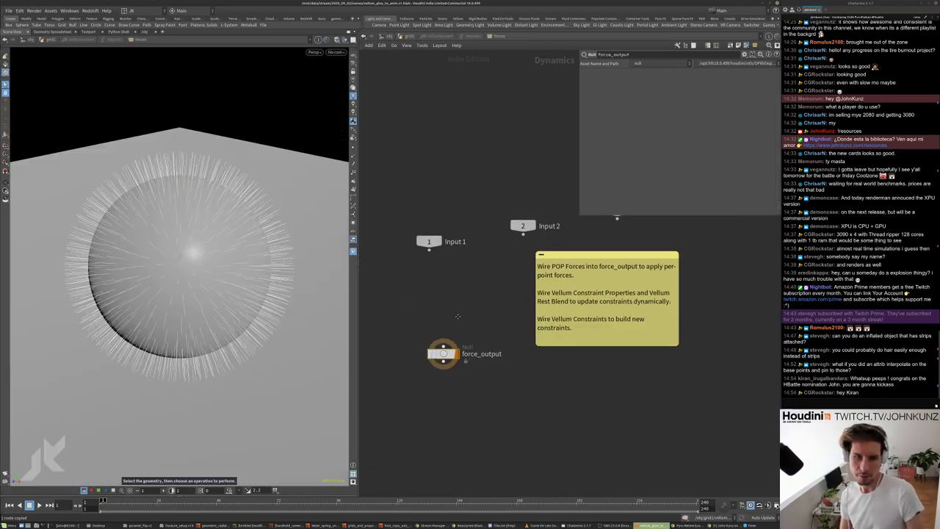
key("Tab")
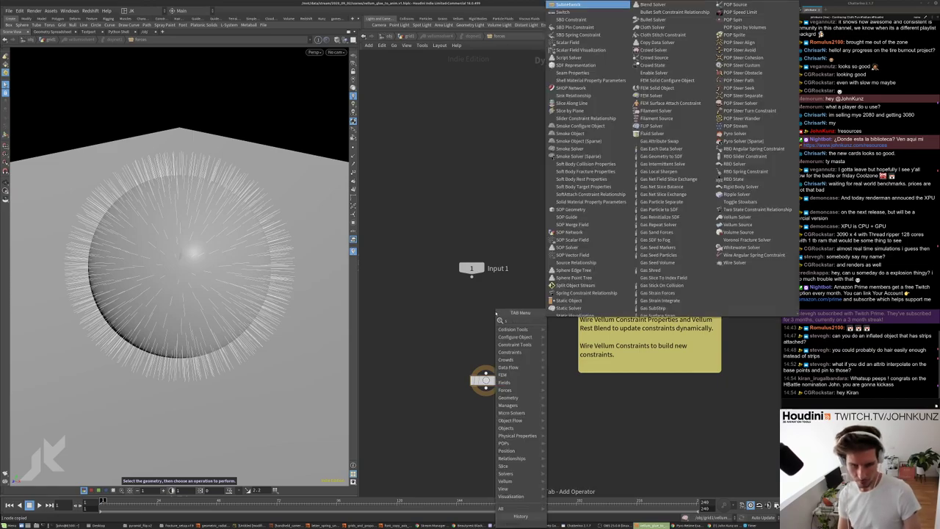
type("sop")
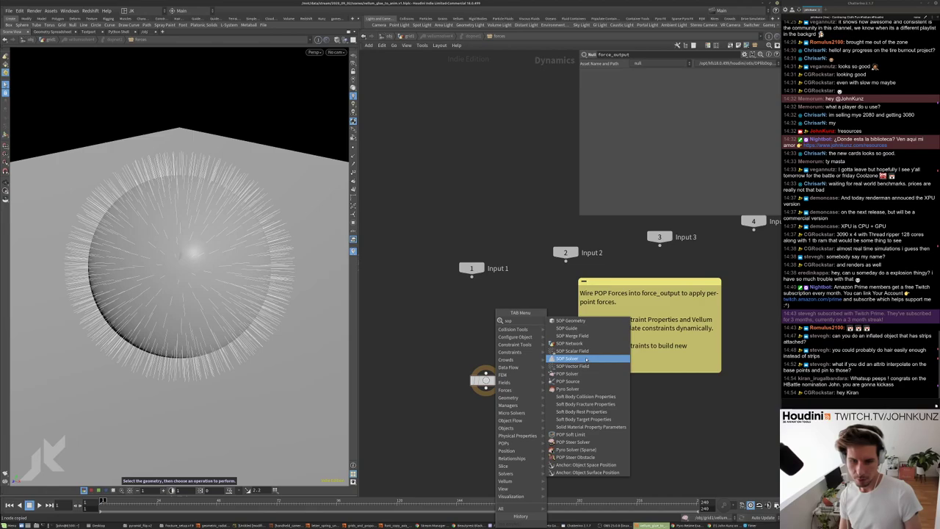
left_click(586, 360)
left_click(473, 339)
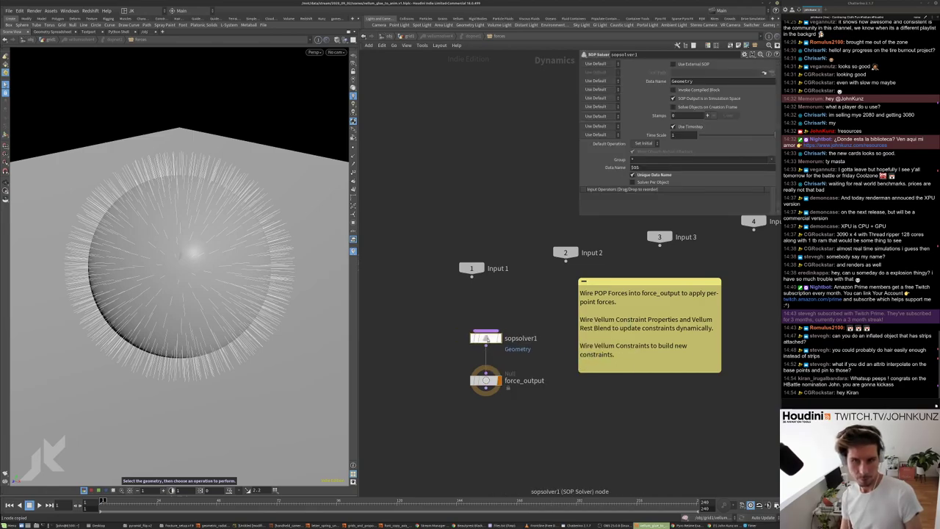
- Paste the copied Guide Deform node inside sopsolver1, then return to the grid1 network
double_click(482, 336)
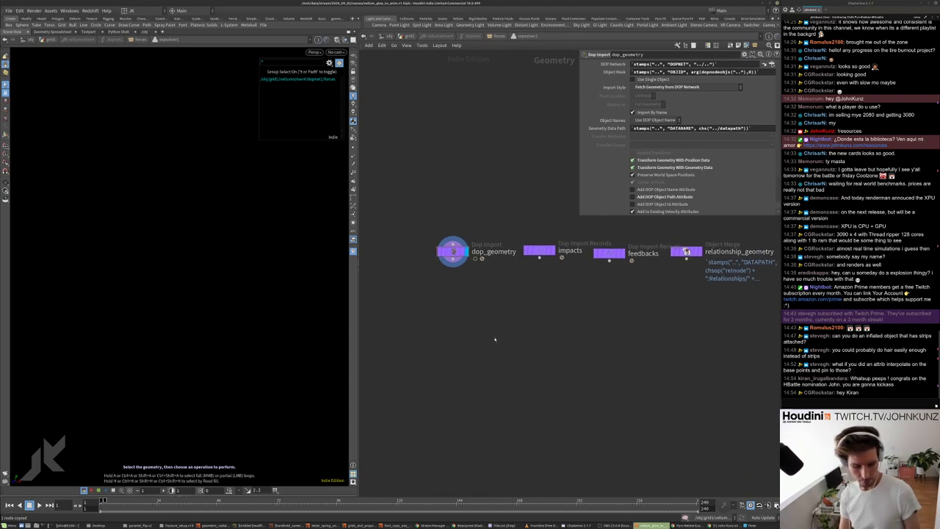
key("ctrl+v")
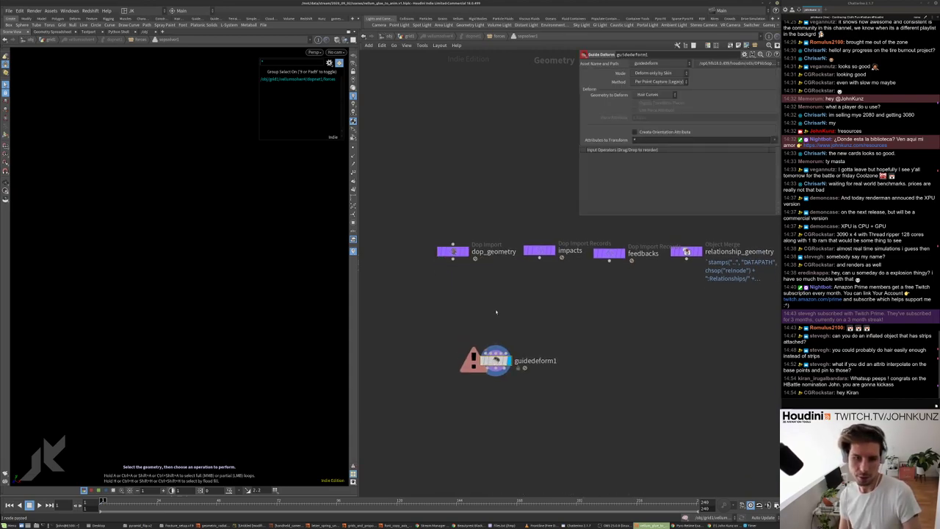
left_click_drag(493, 360, 484, 370)
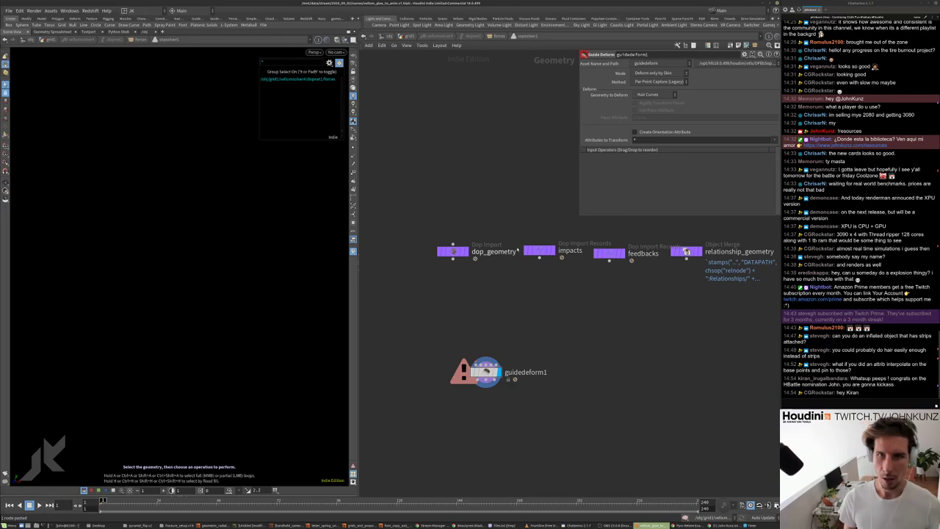
key("u")
key("u")
key("u")
key("u")
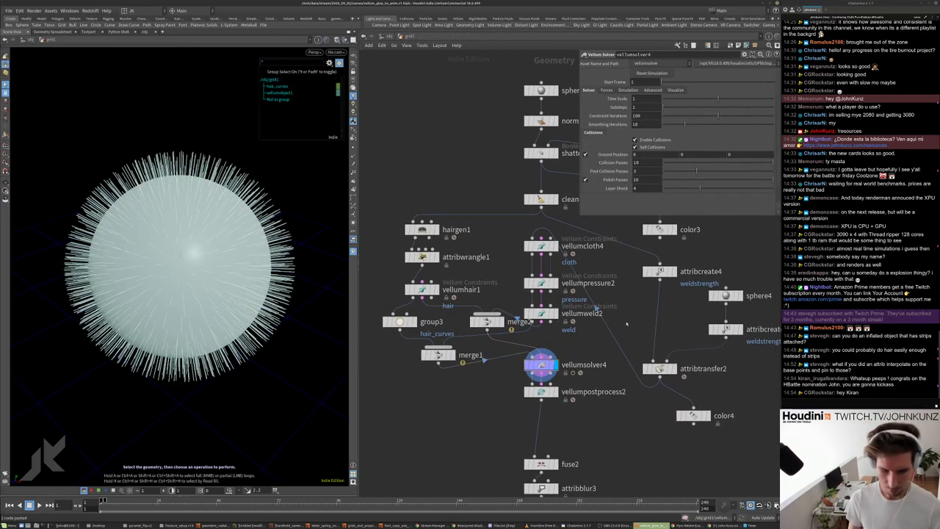
- Insert a Rest Position node rest1 on the wire beside vellumweld2 and display it
key("Tab")
left_click(724, 200)
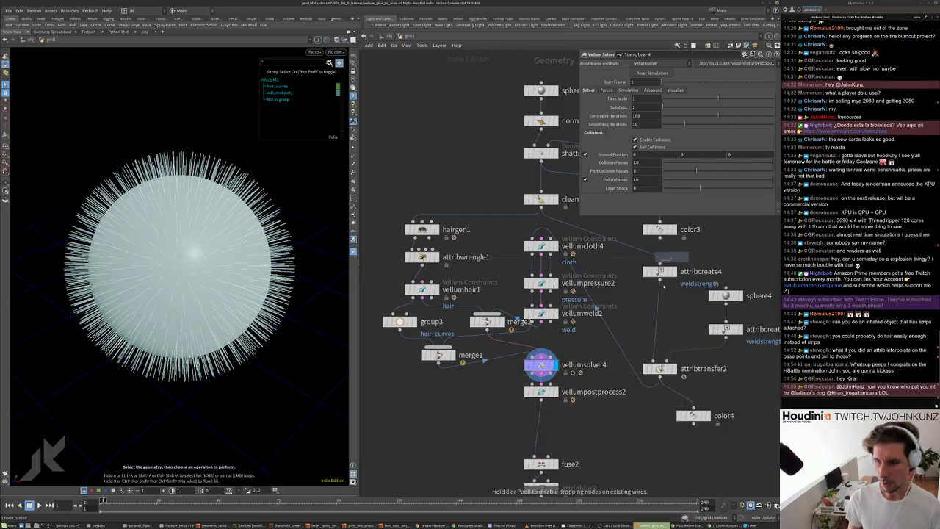
left_click(644, 323)
mouse_move(630, 321)
left_mouse_down()
mouse_move(588, 330)
mouse_move(617, 329)
left_mouse_up()
left_click(623, 329)
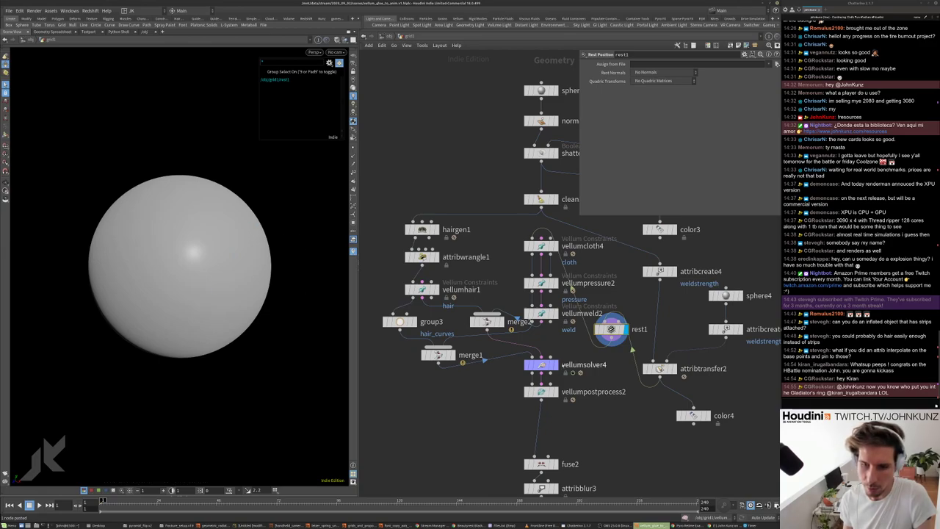
- Restore vellumsolver4's display flag, move rest1 next to merge1, and re-enter the solver
left_click(542, 364)
left_click(541, 365)
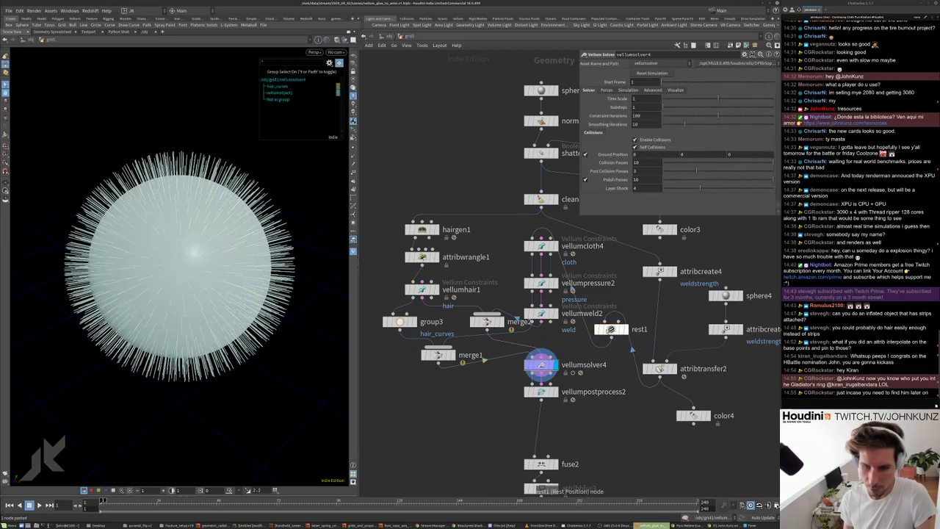
left_click_drag(612, 329, 441, 382)
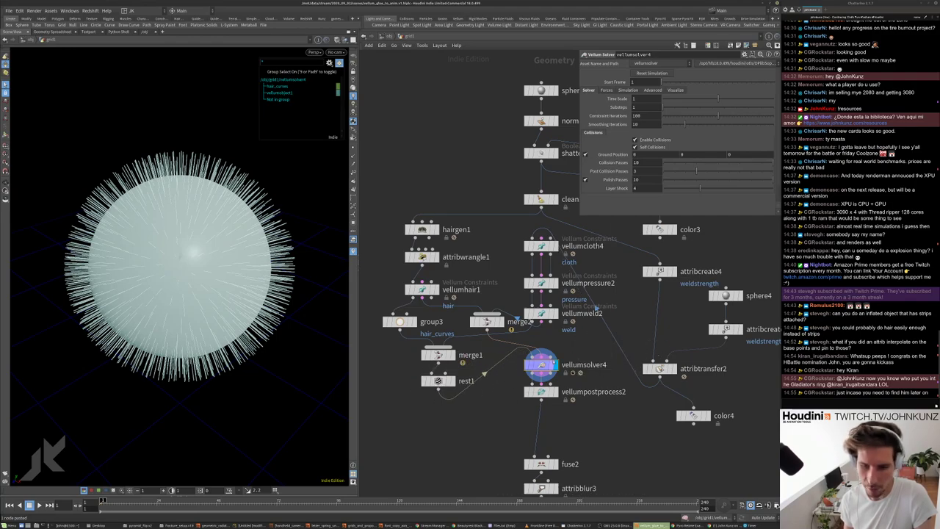
double_click(542, 365)
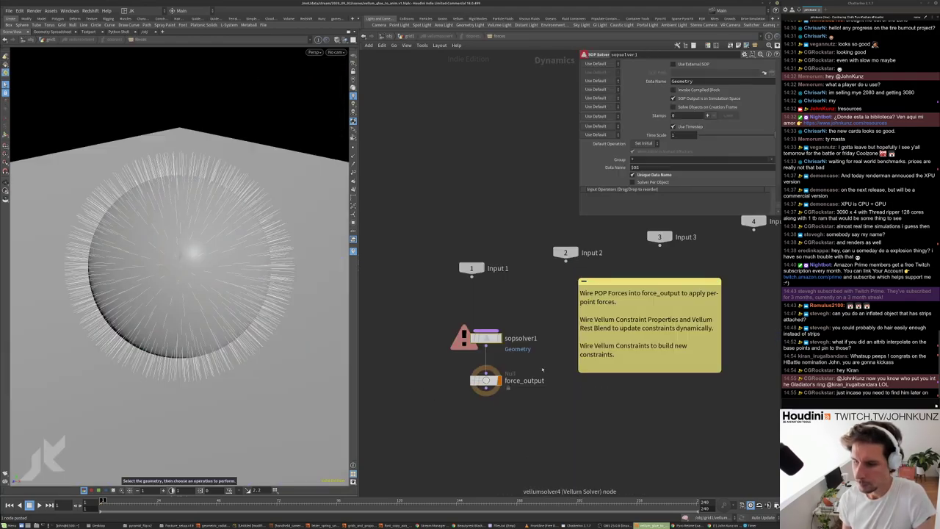
- Inside sopsolver1, insert split1 between dop_geometry and guidedeform1, splitting off the hair_curves group
double_click(479, 339)
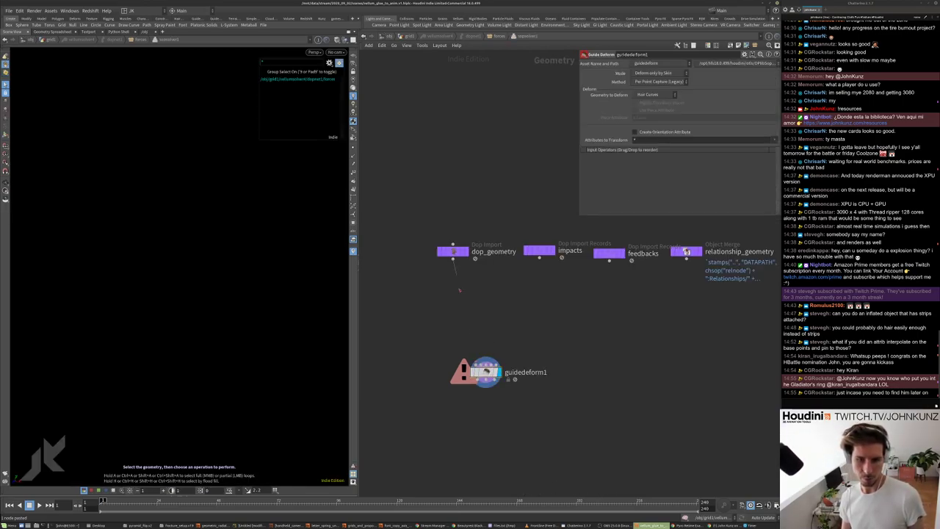
left_click(482, 361)
left_click_drag(485, 372, 452, 381)
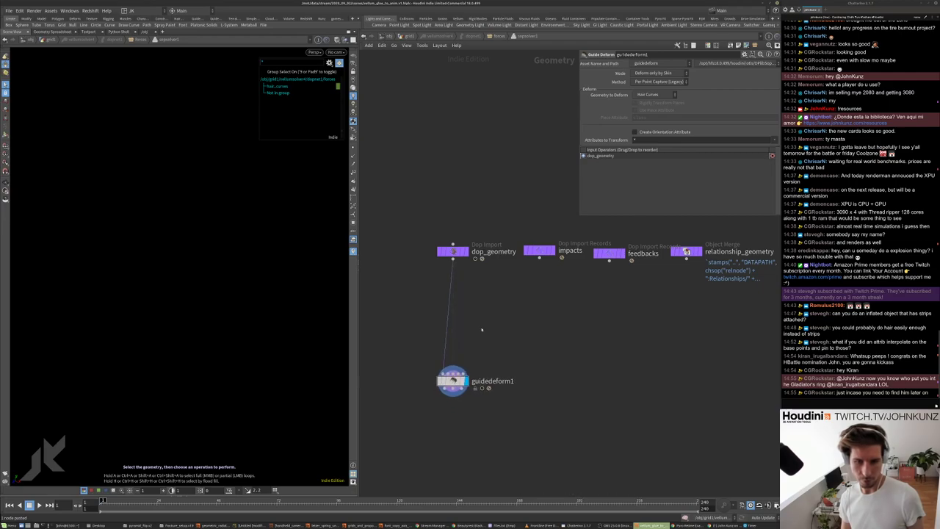
key("Tab")
type("split")
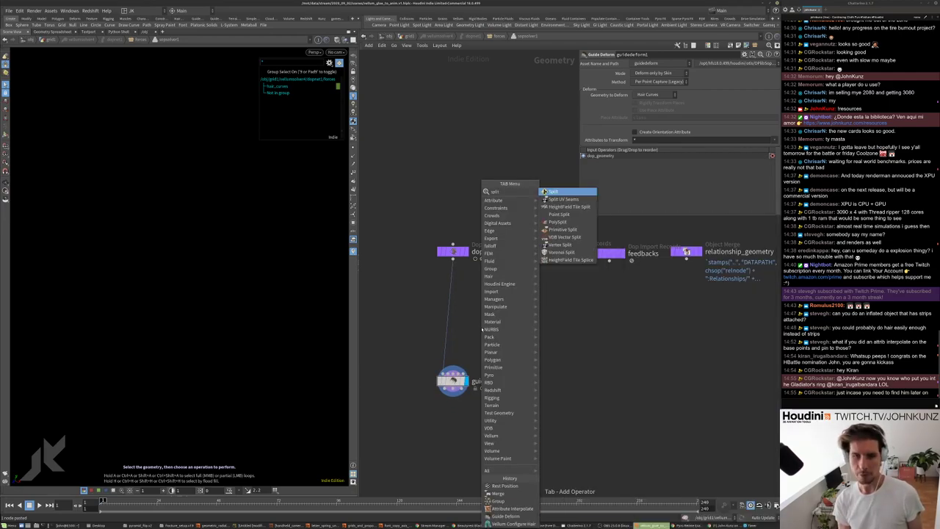
key("Return")
left_click(452, 301)
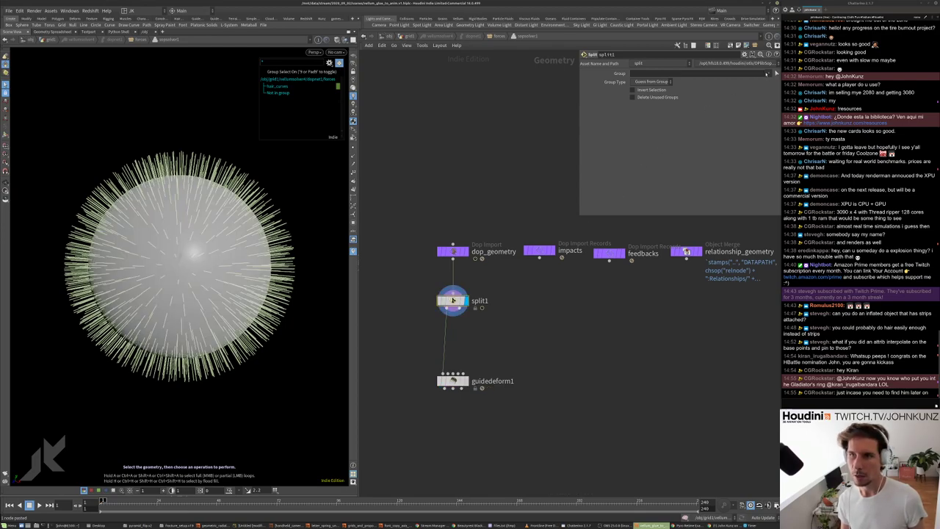
left_click(769, 74)
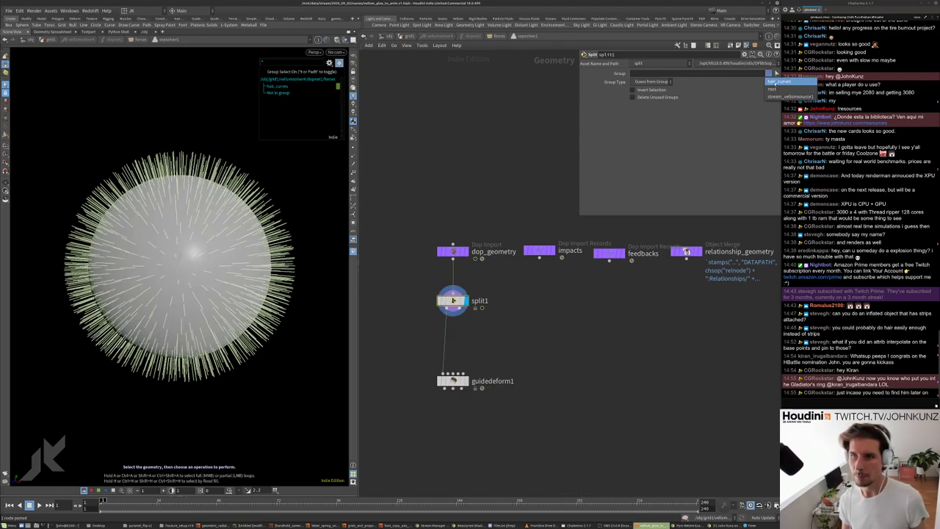
left_click(773, 82)
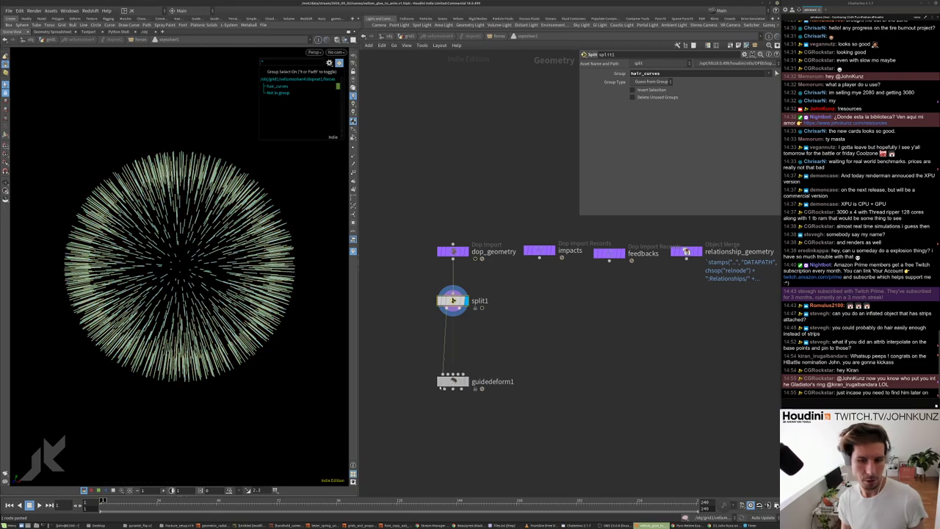
left_click_drag(452, 380, 388, 391)
- Add null1 on split1's second output and display it
key("Tab")
type("null")
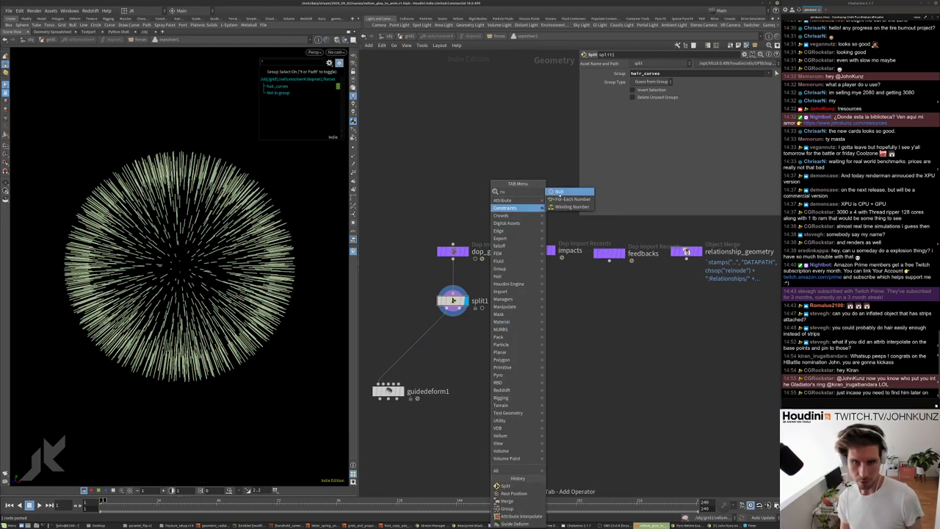
key("Return")
left_click(490, 322)
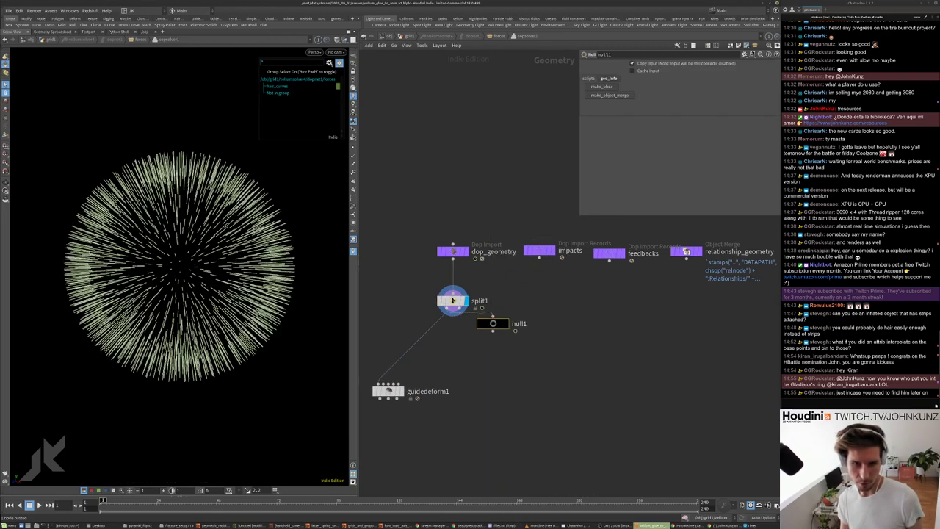
mouse_move(457, 315)
left_mouse_down()
mouse_move(504, 315)
mouse_move(485, 351)
left_mouse_up()
key("r")
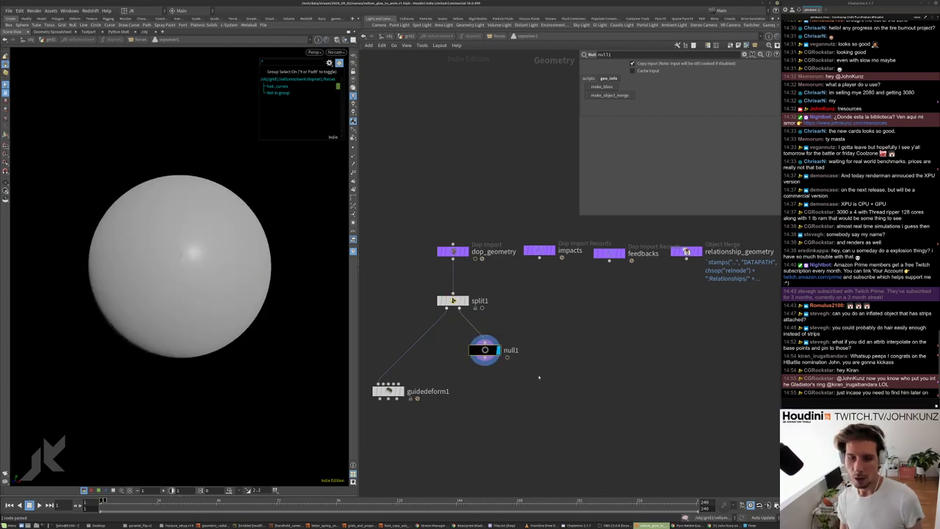
middle_click_drag(538, 378, 568, 346)
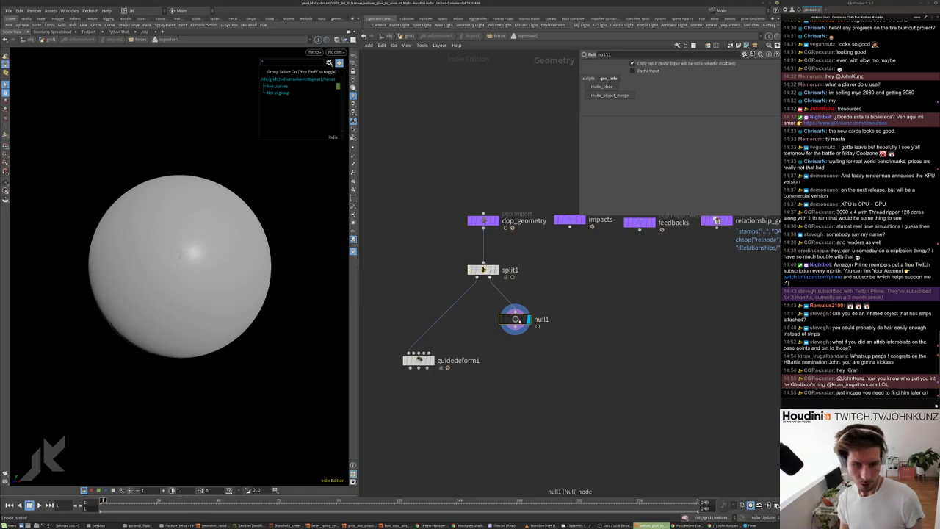
- Add an Attribute Swap node below null1 swapping source rest into destination P
key("Tab")
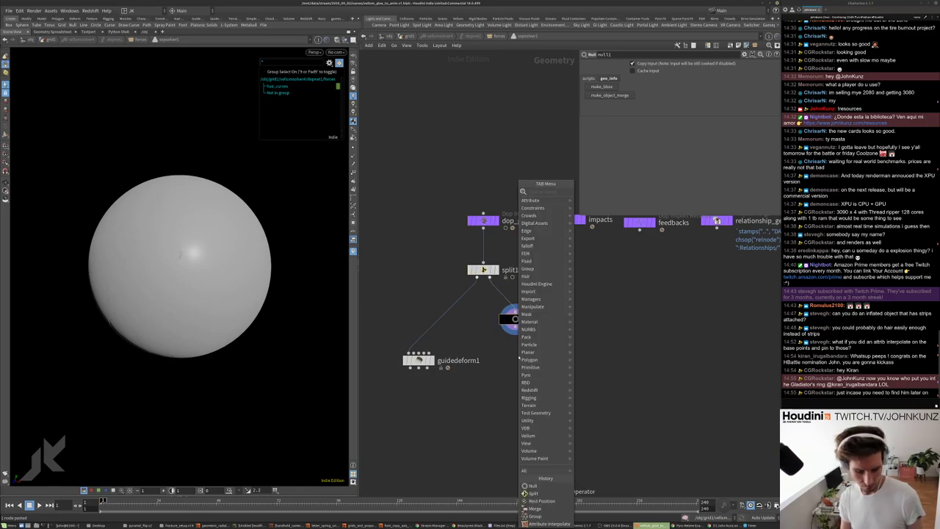
type("swa")
key("Return")
left_click(509, 363)
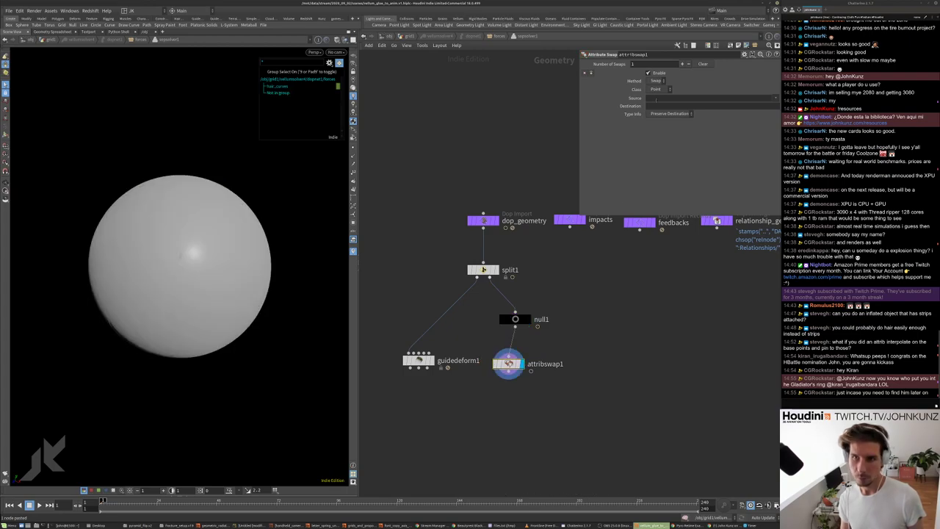
left_click(656, 98)
key("Return")
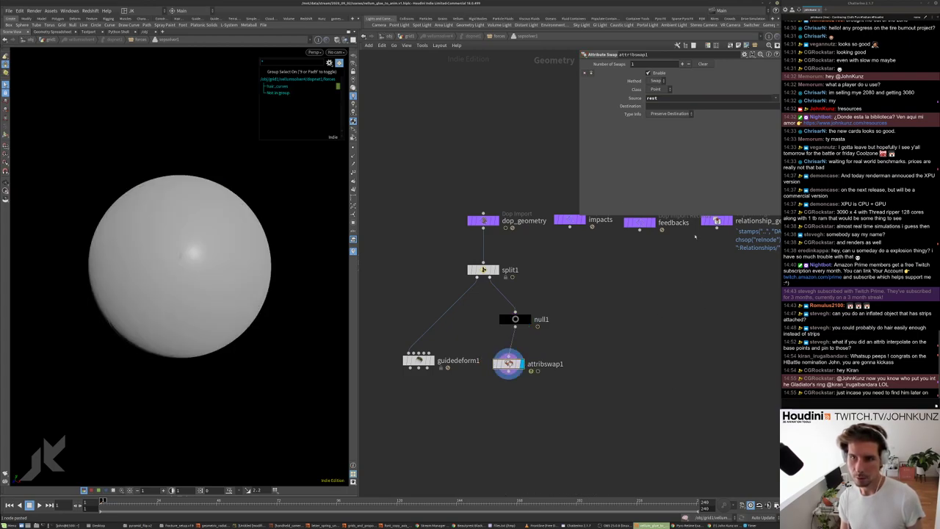
left_click(669, 105)
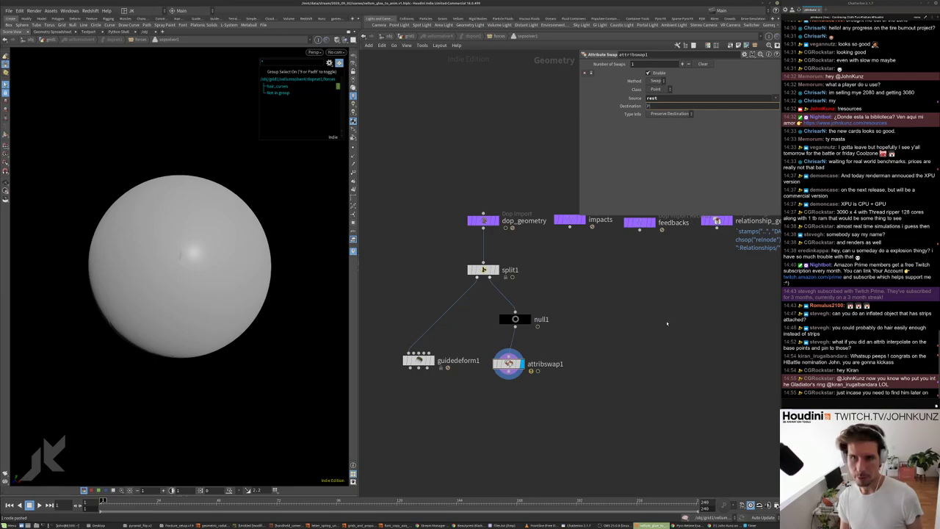
type("P")
key("Return")
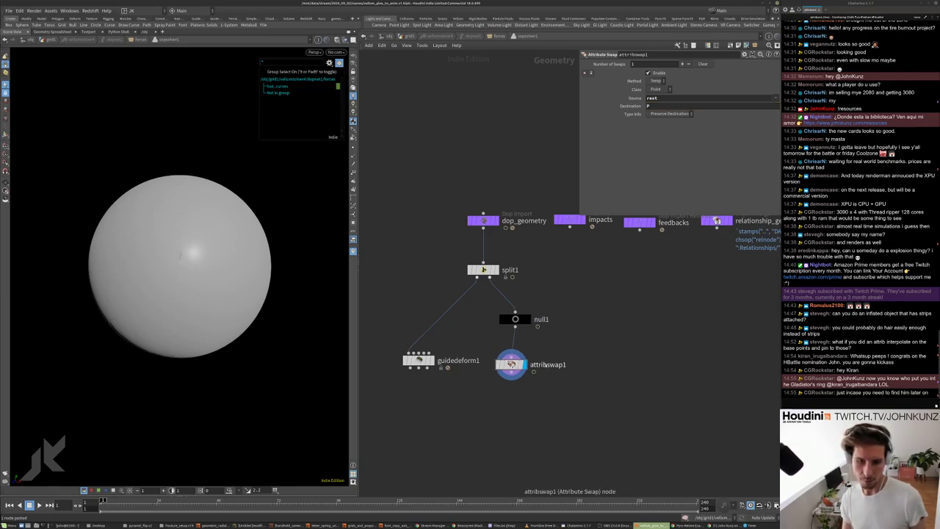
- Rename the Attribute Swap node to rest_position_skin
double_click(546, 364)
type("rest_position_")
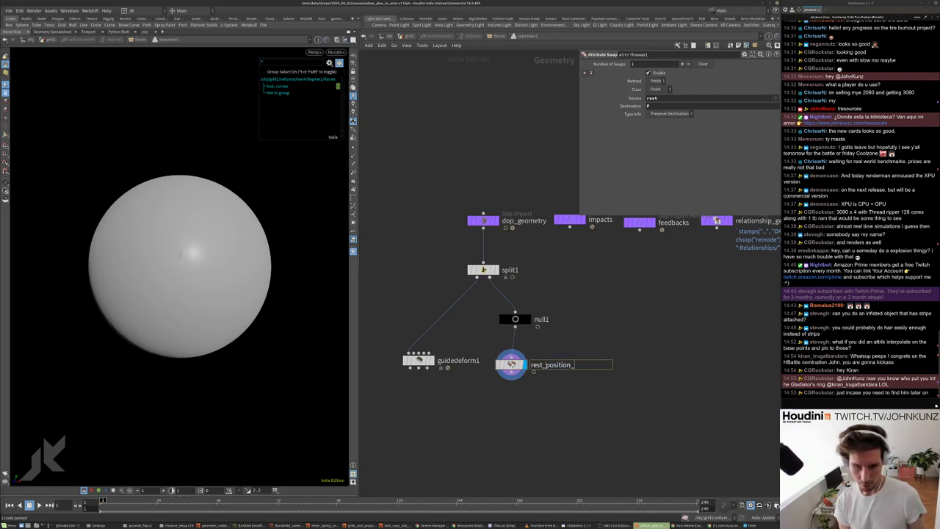
type("sink")
key("Return")
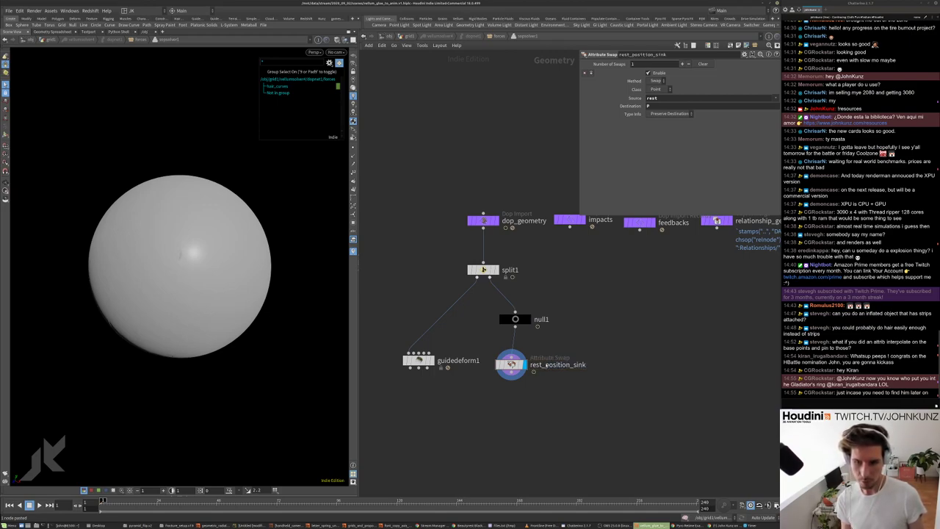
key("F2")
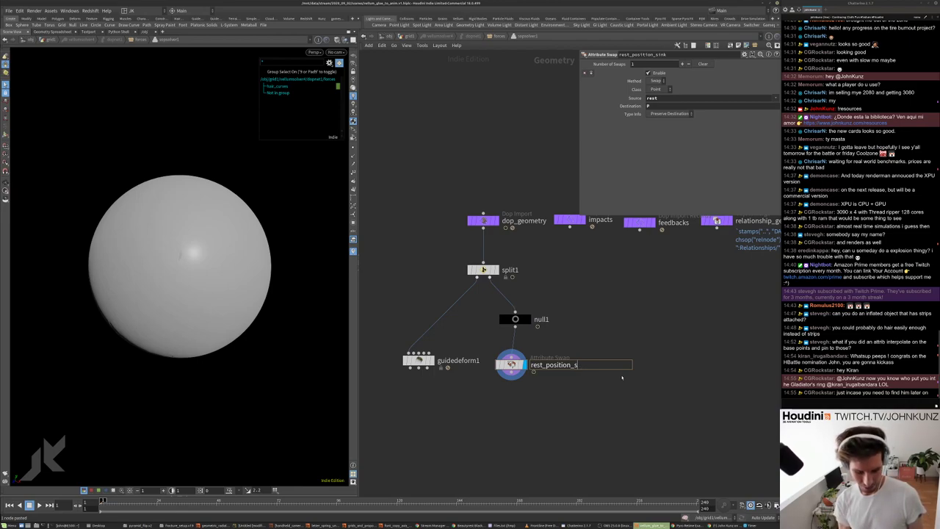
type("n")
key("Return")
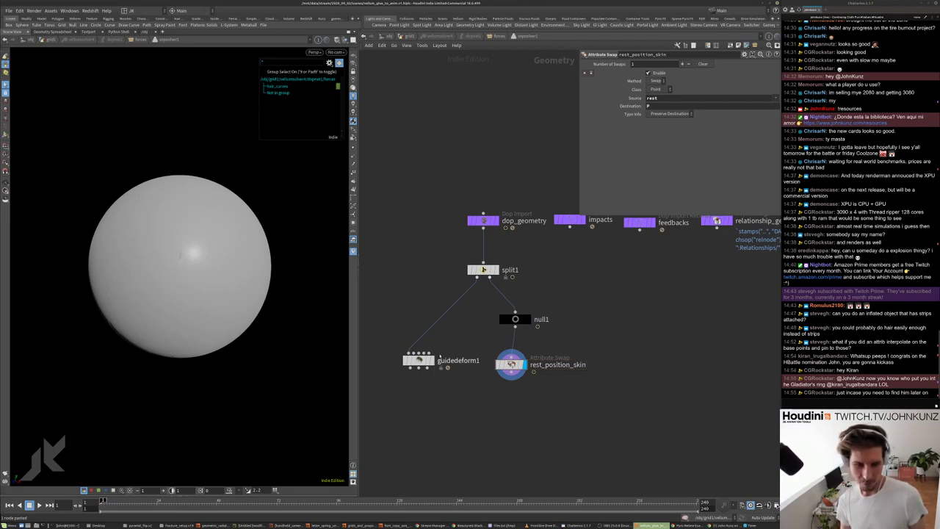
- Arrange rest_position_skin and null1 above guidedeform1 and display guidedeform1's result
left_click_drag(440, 359, 443, 404)
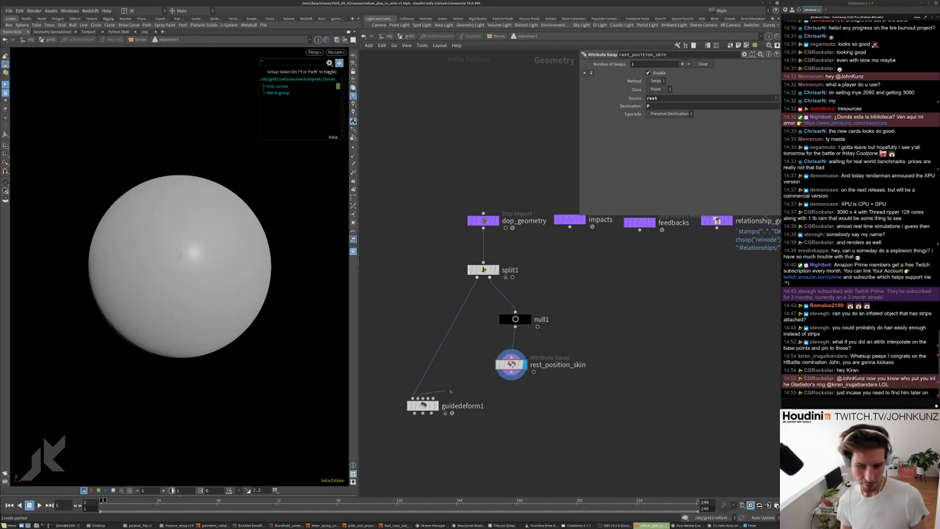
left_click_drag(516, 318, 602, 324)
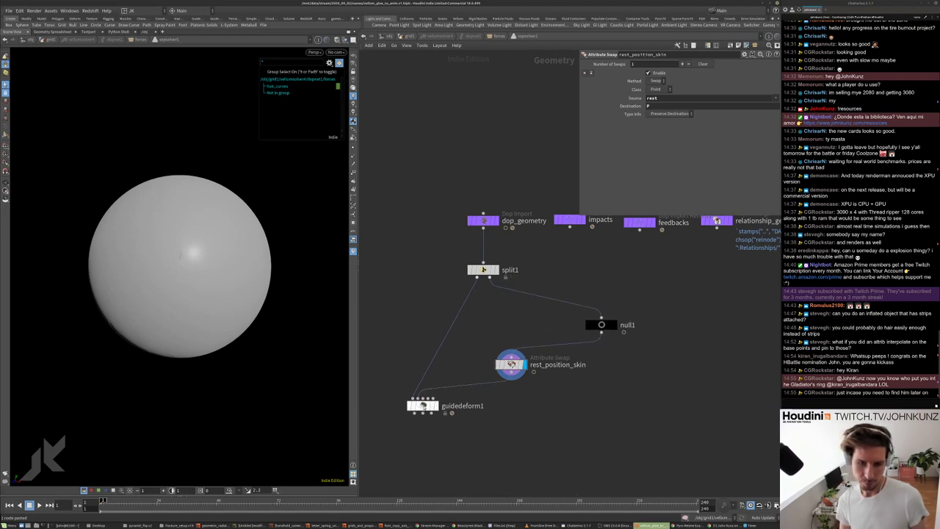
left_click_drag(423, 406, 472, 430)
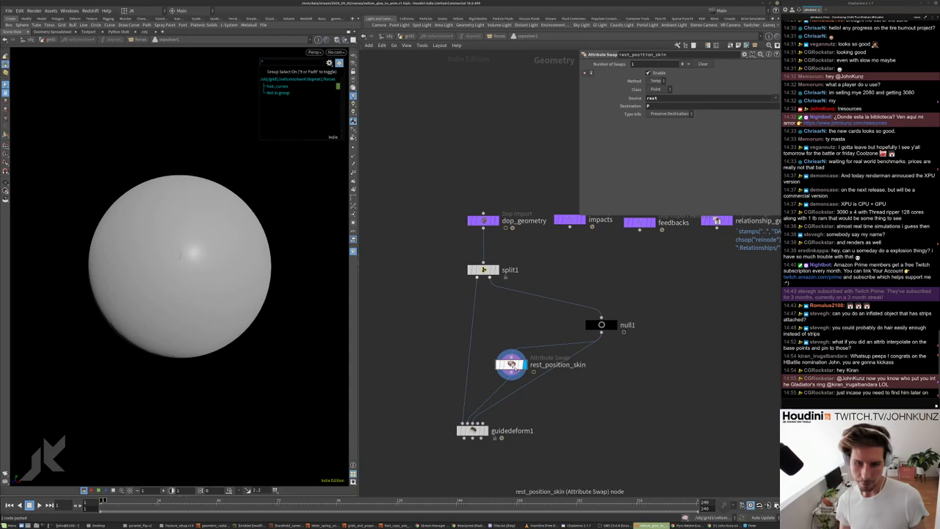
left_click_drag(512, 366, 506, 353)
left_click(481, 431)
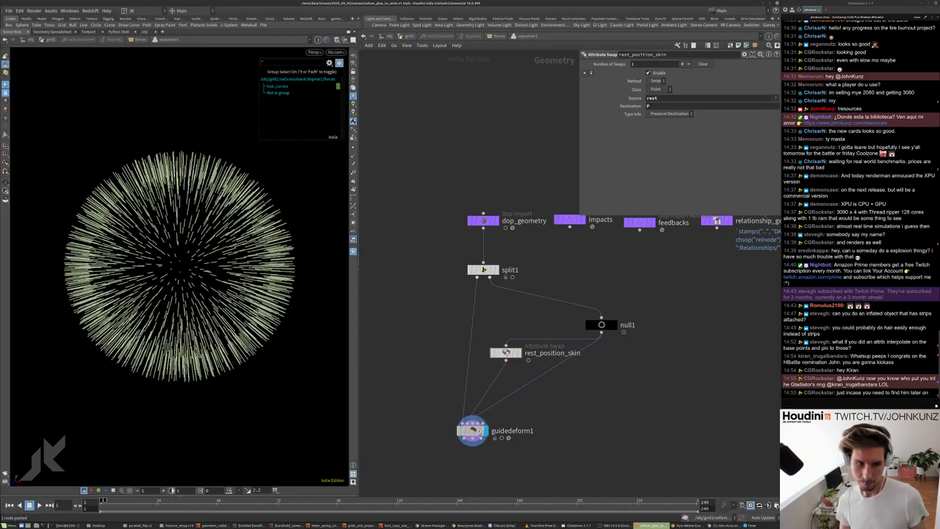
left_click(479, 432)
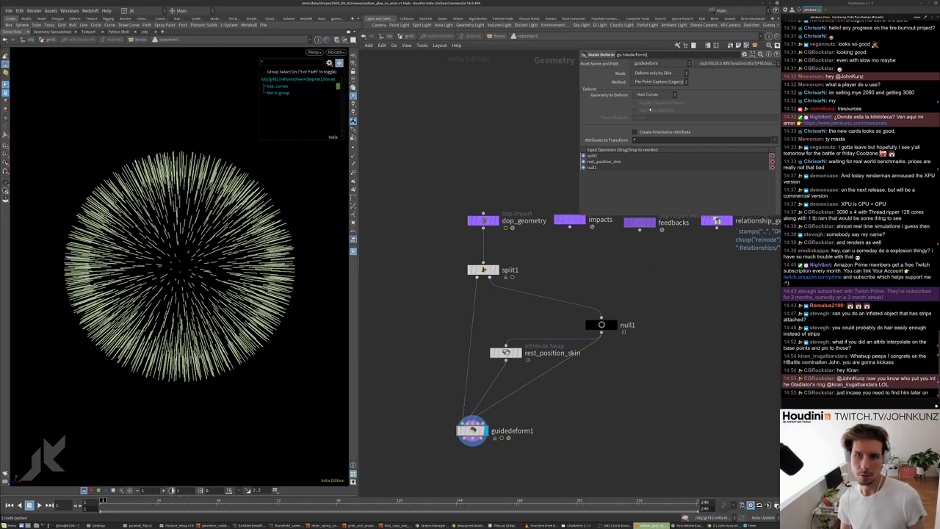
- Check guidedeform1's Geometry to Deform options, keeping Hair Curves
left_click(651, 95)
left_click(650, 96)
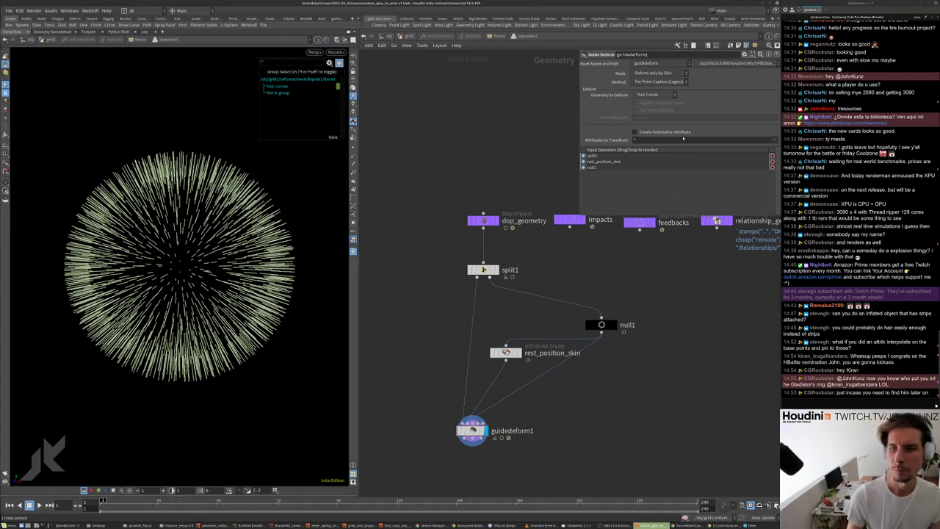
left_click(658, 94)
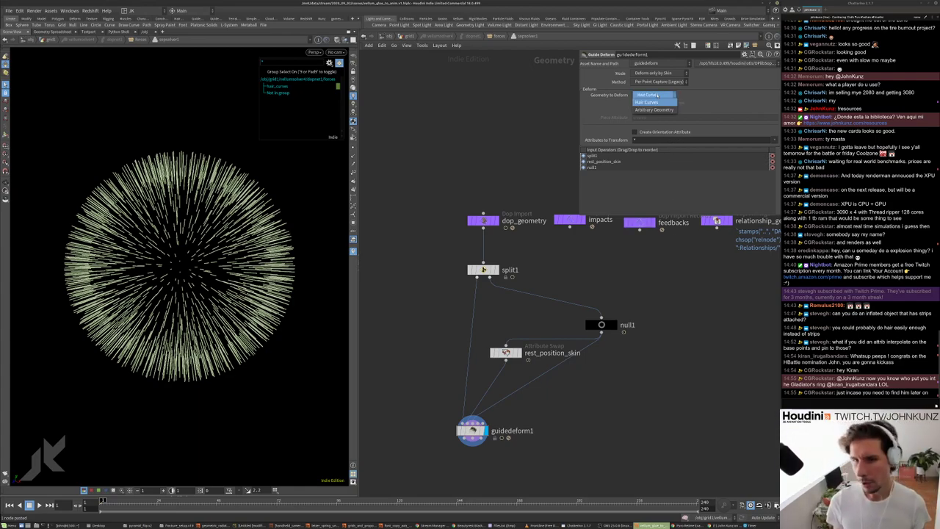
left_click(657, 96)
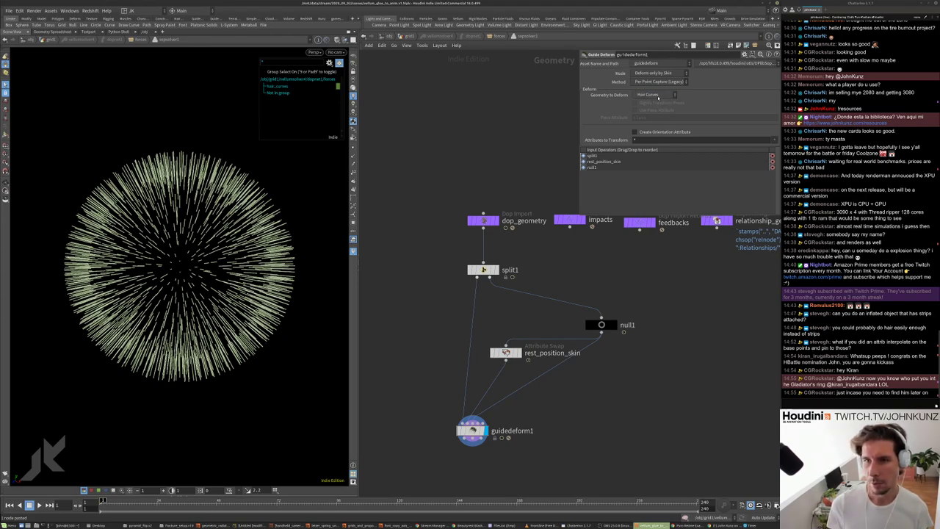
key("s")
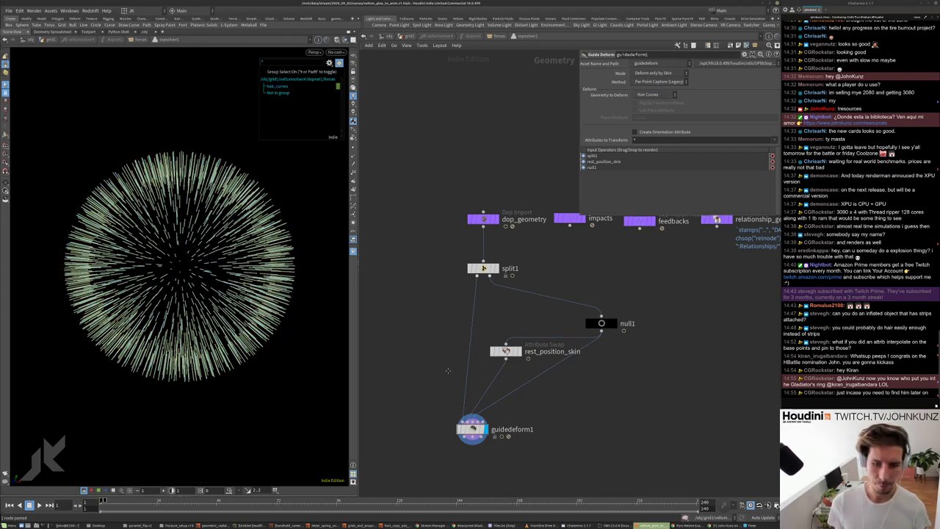
- Try Arbitrary Geometry for Geometry to Deform, then set it back to Hair Curves
middle_click_drag(451, 389, 454, 342)
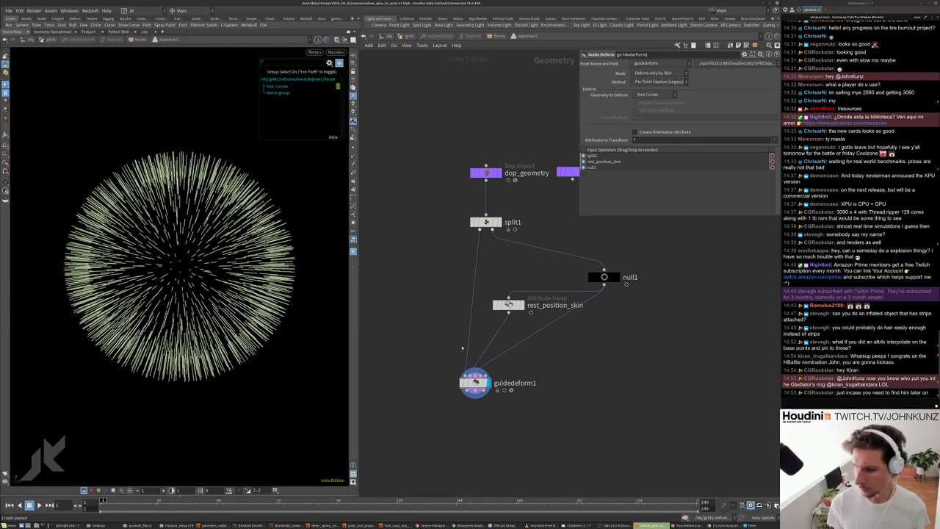
middle_click_drag(465, 358, 473, 341)
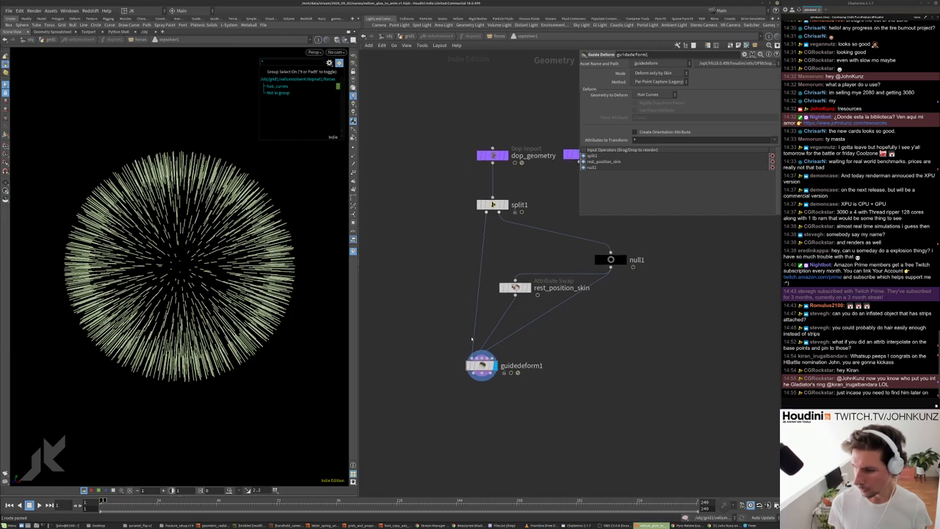
scroll(471, 323, "down", 3)
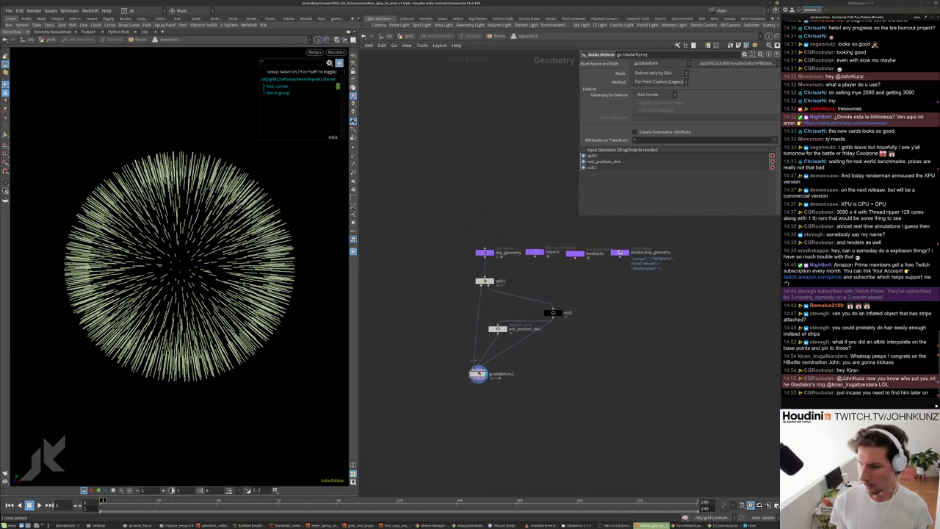
scroll(472, 351, "up", 3)
scroll(462, 360, "down", 1)
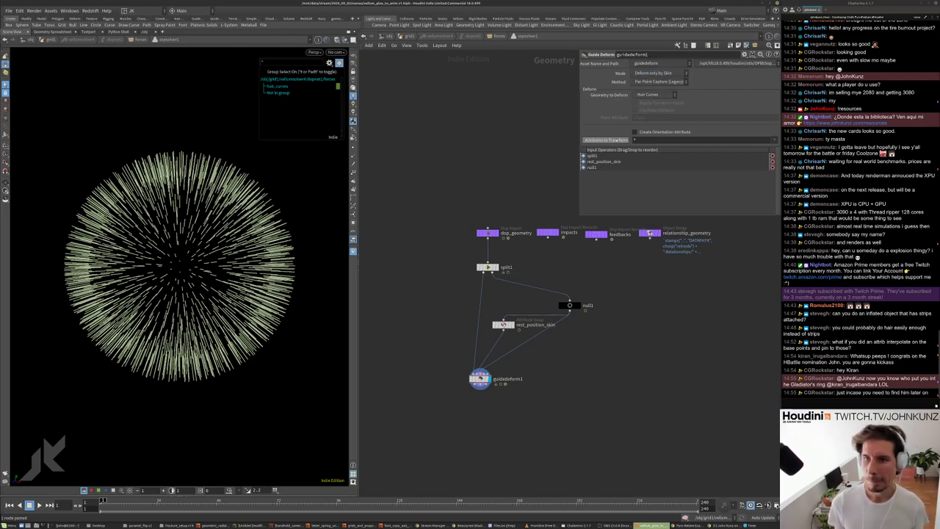
left_click(659, 95)
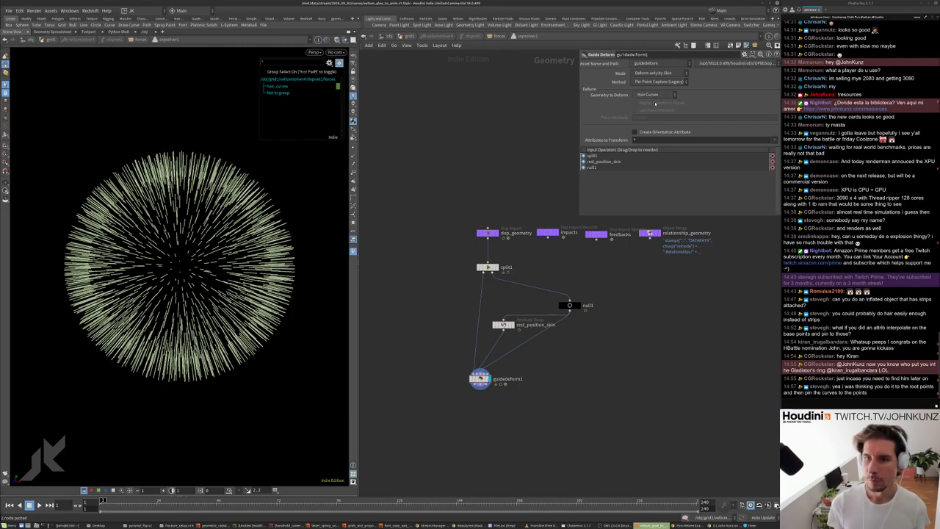
left_click(656, 95)
left_click(656, 94)
left_click(654, 107)
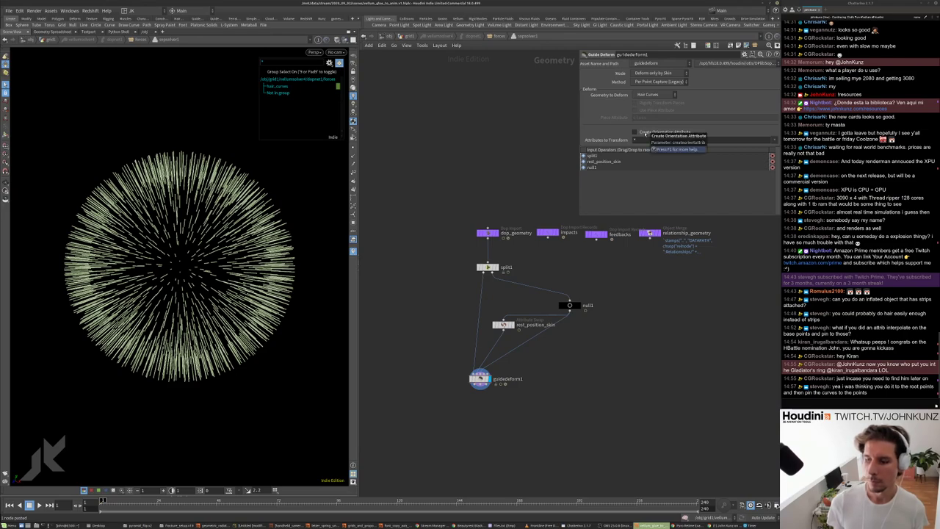
scroll(558, 437, "up", 2)
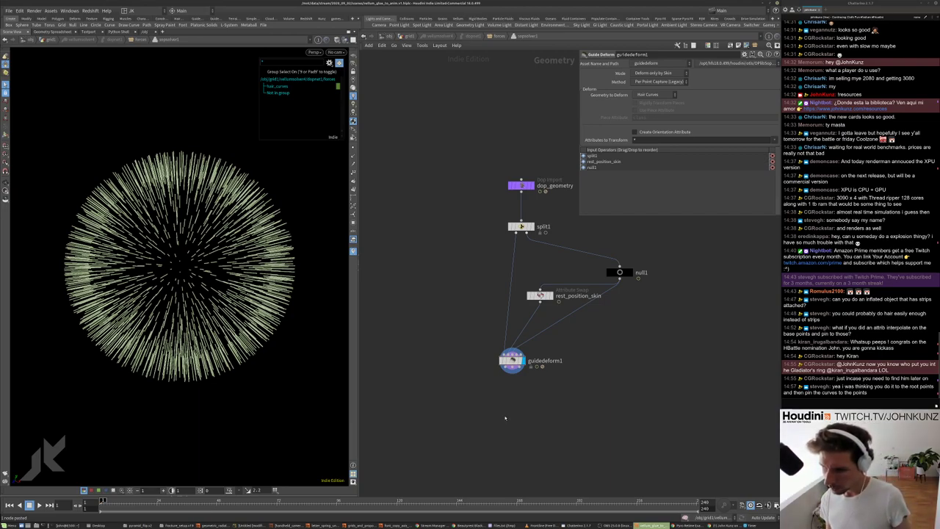
- Check vellumhair1's constraint parameters, then go back inside vellumsolver4's sopsolver1
key("u")
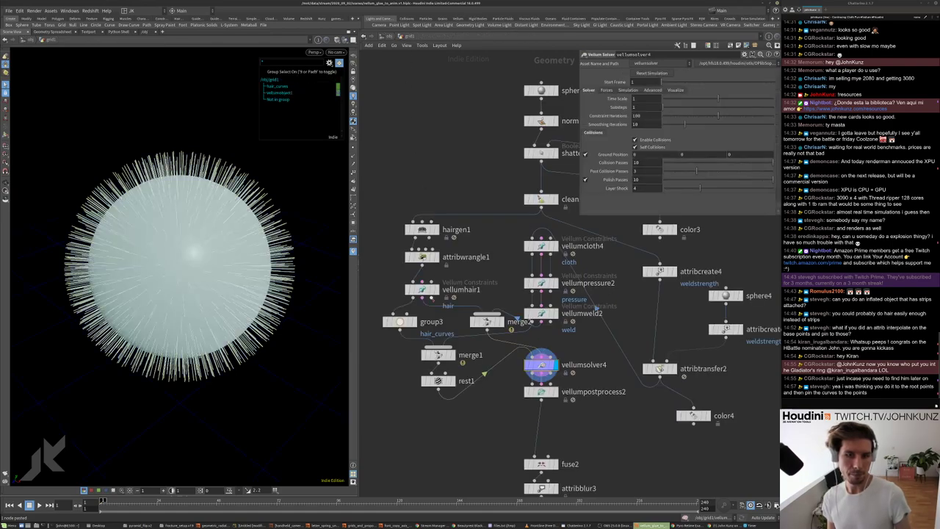
left_click(426, 291)
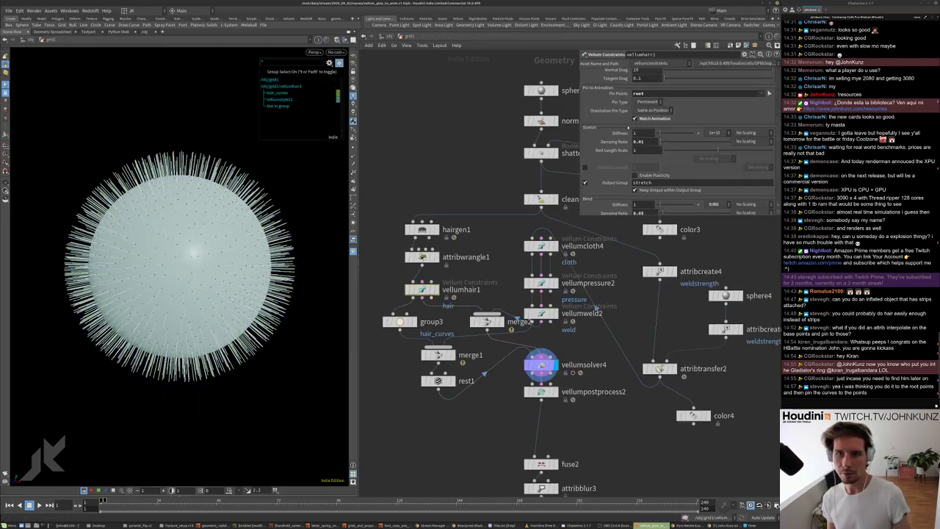
scroll(628, 128, "up", 2)
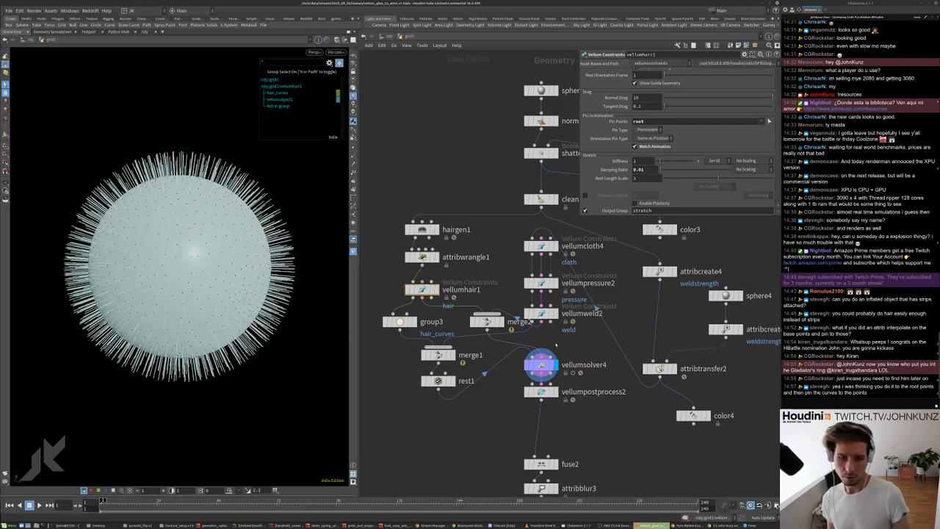
double_click(542, 365)
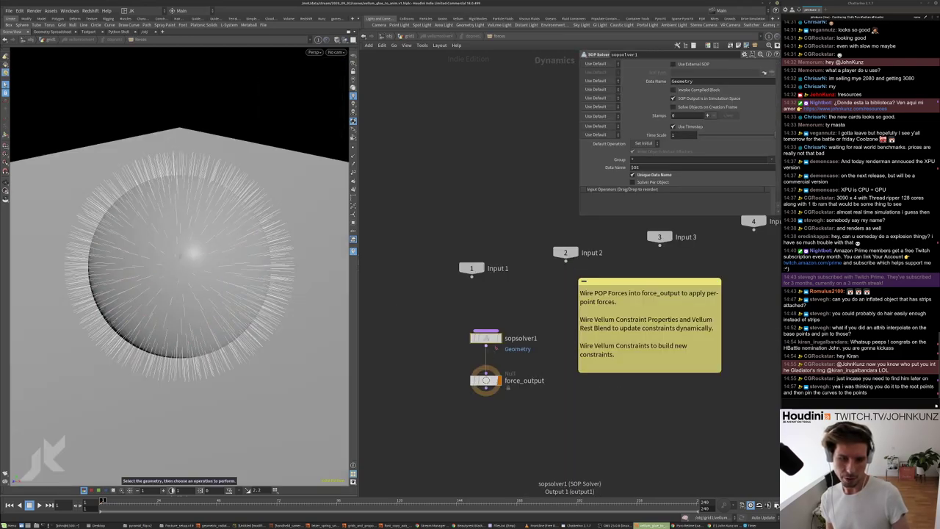
double_click(487, 339)
- Add attribcopy1 fed by split1 and guidedeform1, and display its result
key("Tab")
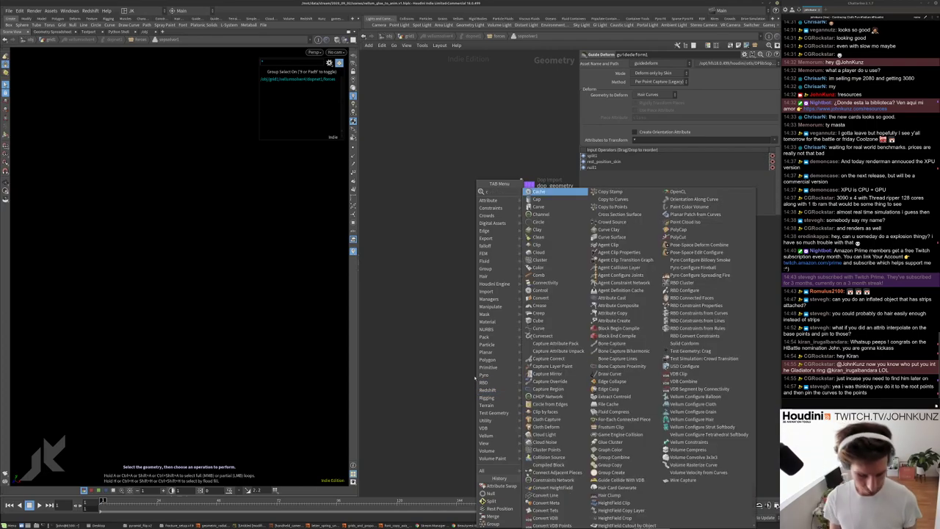
mouse_move(489, 299)
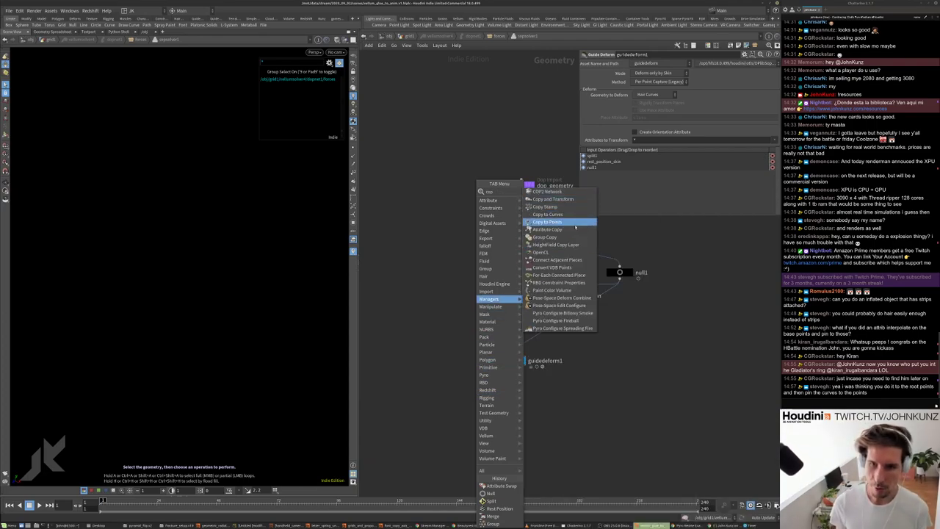
left_click(548, 221)
left_click(452, 388)
left_click_drag(451, 381, 501, 245)
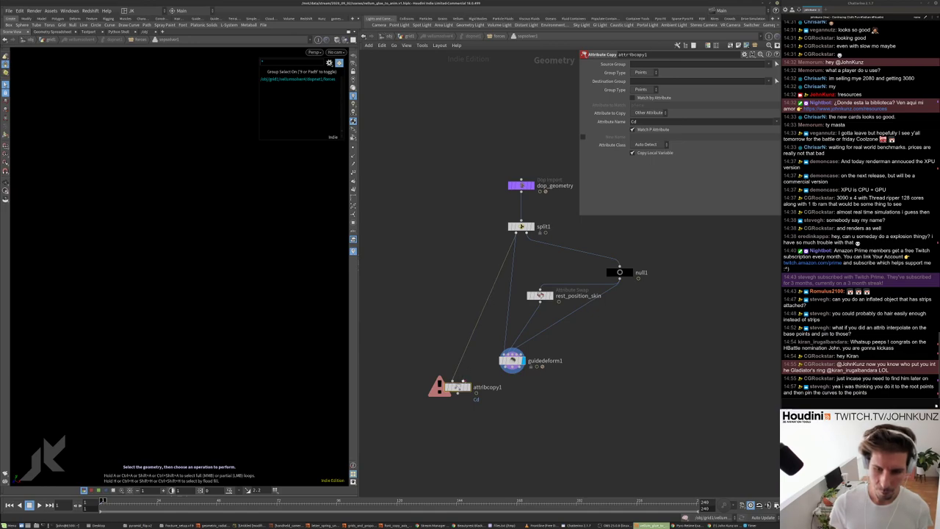
left_click_drag(512, 373, 469, 382)
left_click(469, 387)
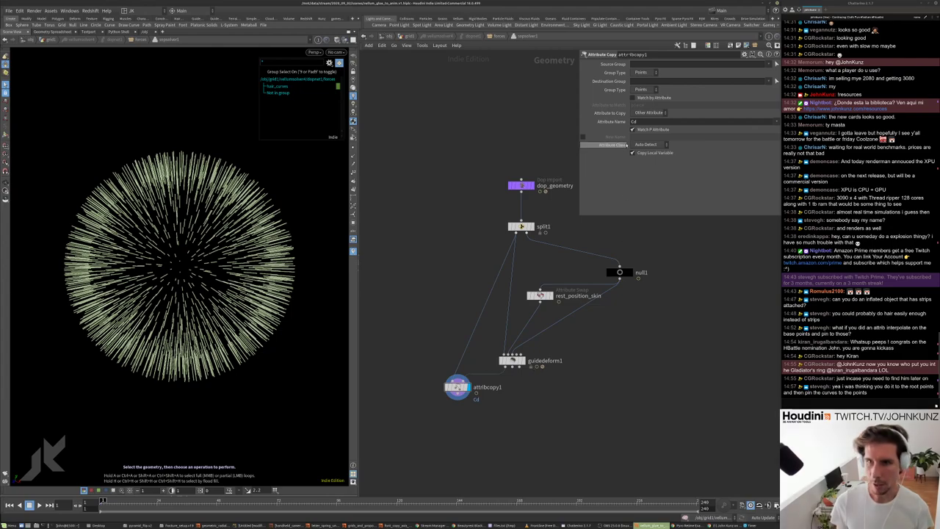
- Set attribcopy1 to copy P with Source and Destination Group root, then return to grid1
left_click(634, 121)
type("P")
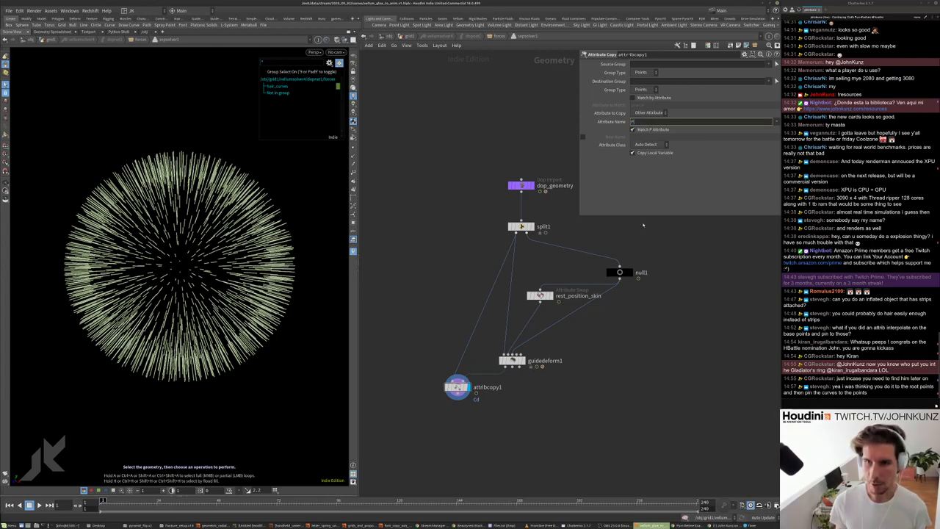
key("Return")
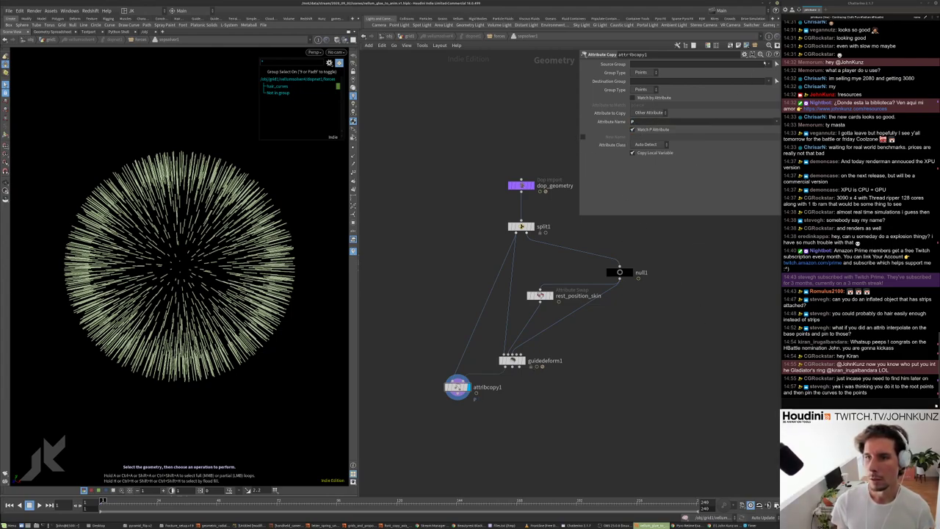
left_click(770, 64)
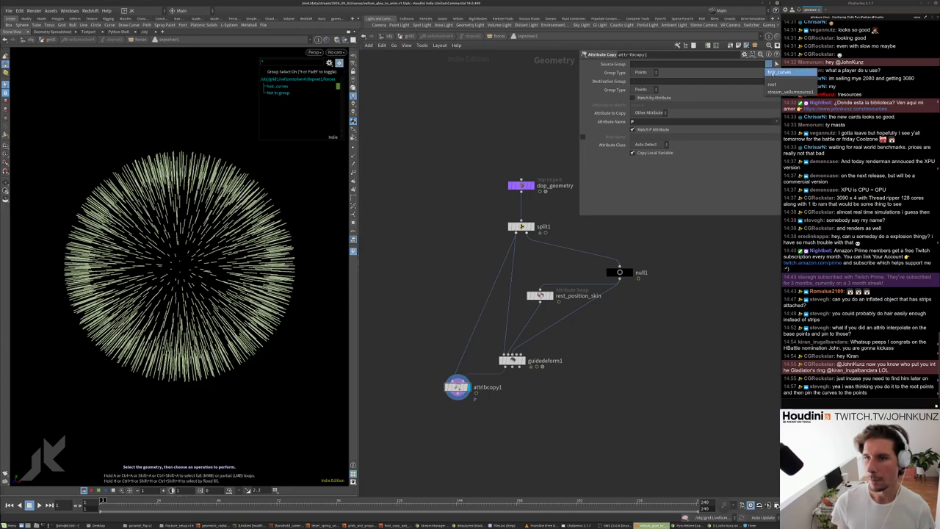
left_click(772, 84)
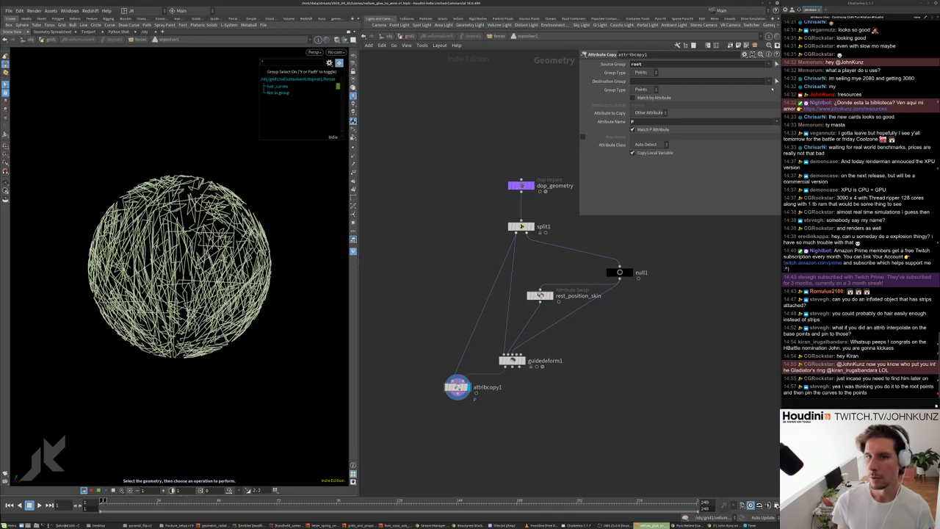
left_click(768, 82)
left_click(771, 101)
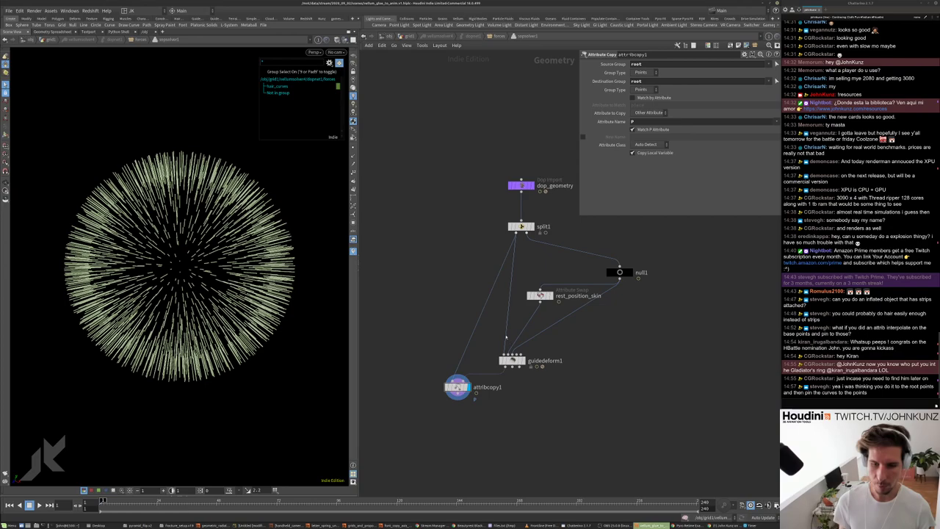
left_click(402, 36)
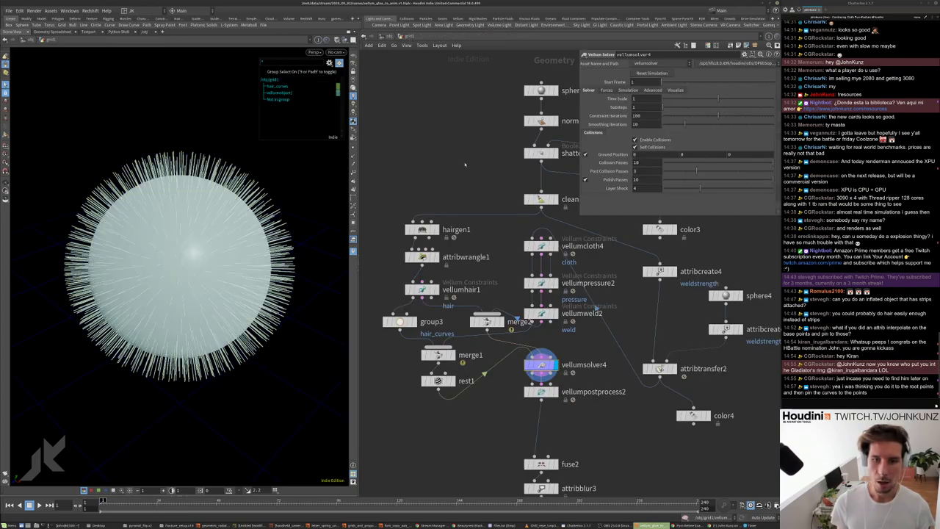
- Change sphere3's Frequency from 15 to 6
scroll(464, 165, "down", 3)
left_click(511, 118)
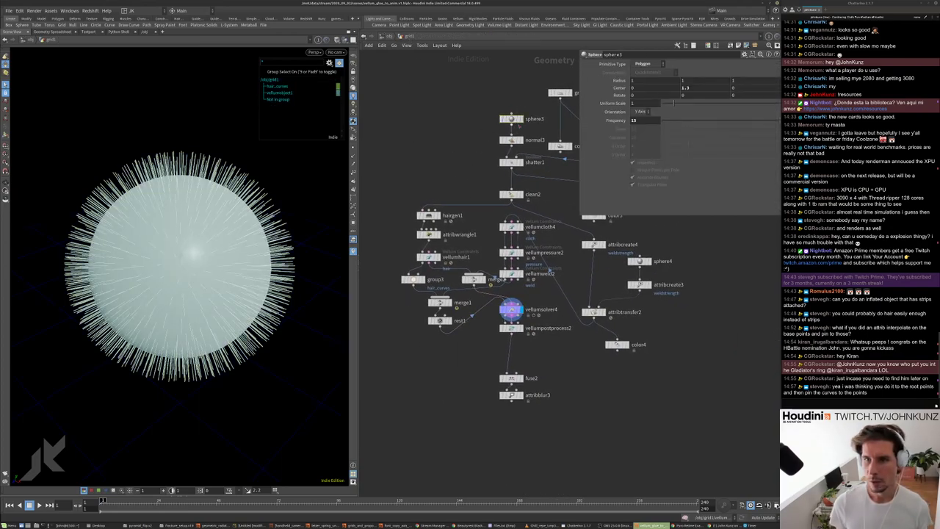
middle_click_drag(460, 383, 461, 353)
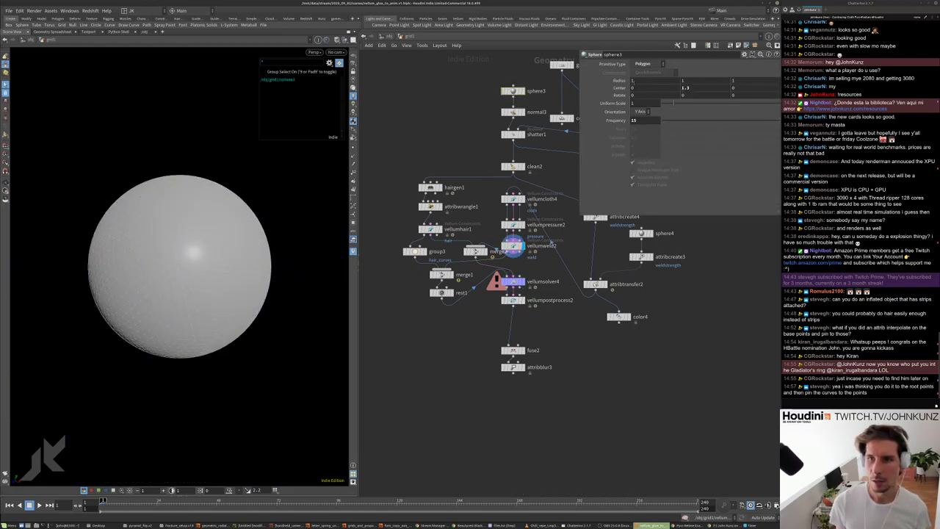
left_click(637, 119)
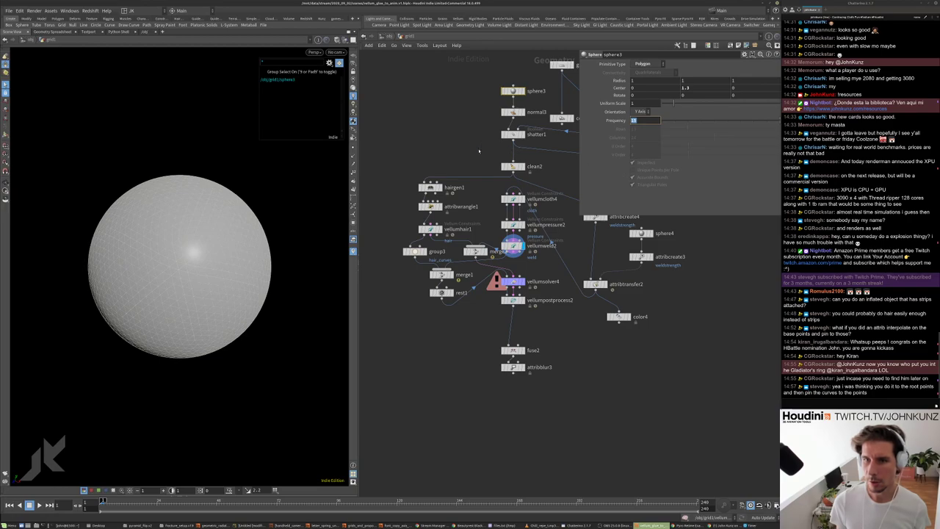
type("6")
key("Return")
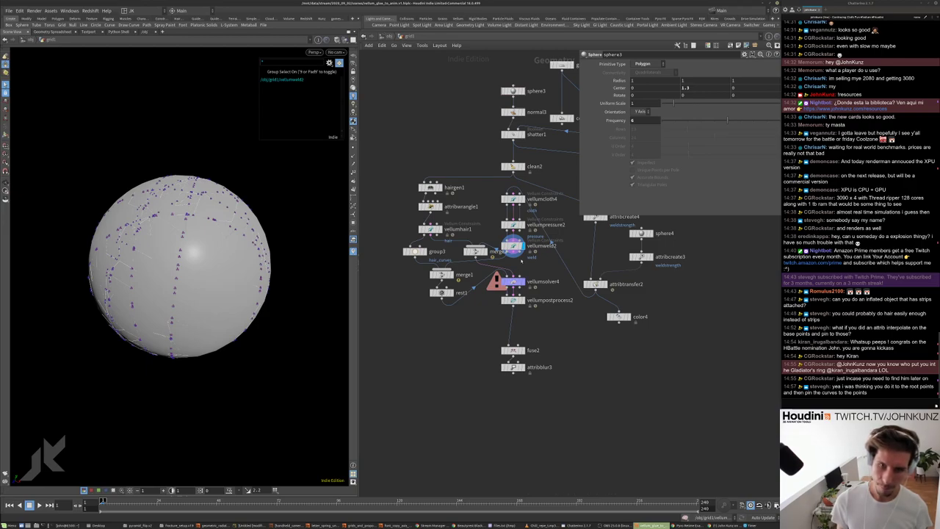
- Nudge shatter1 right and display vellumsolver4's hairy sphere result
middle_click_drag(528, 287, 514, 270)
middle_click_drag(499, 119, 481, 147)
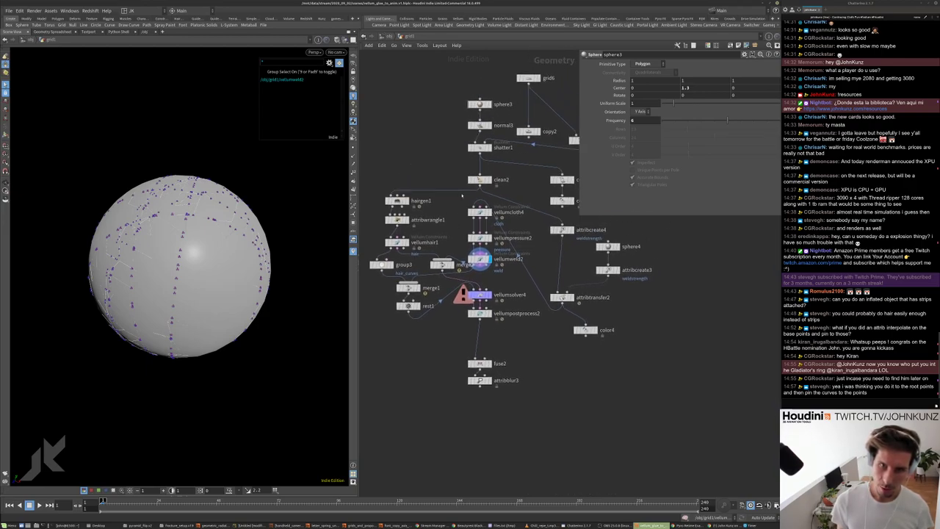
left_click_drag(481, 147, 505, 153)
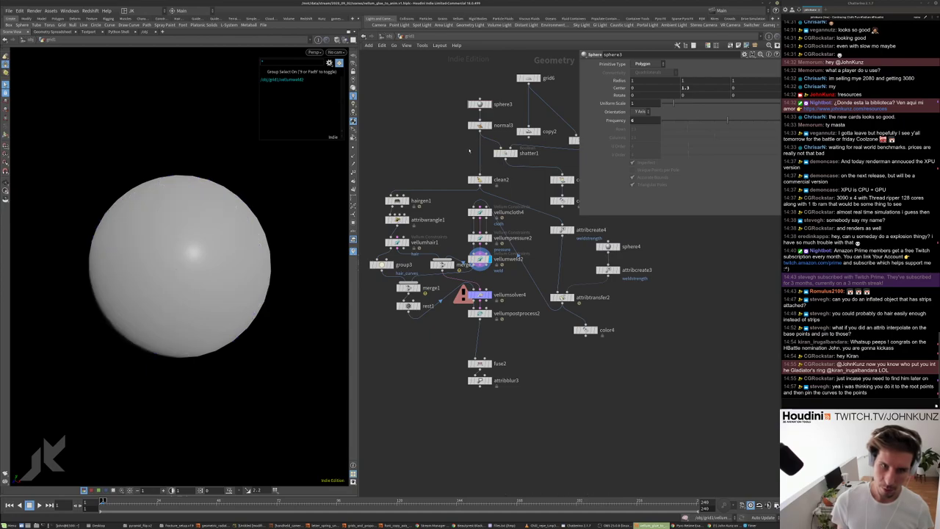
scroll(485, 220, "up", 1)
scroll(519, 251, "down", 1)
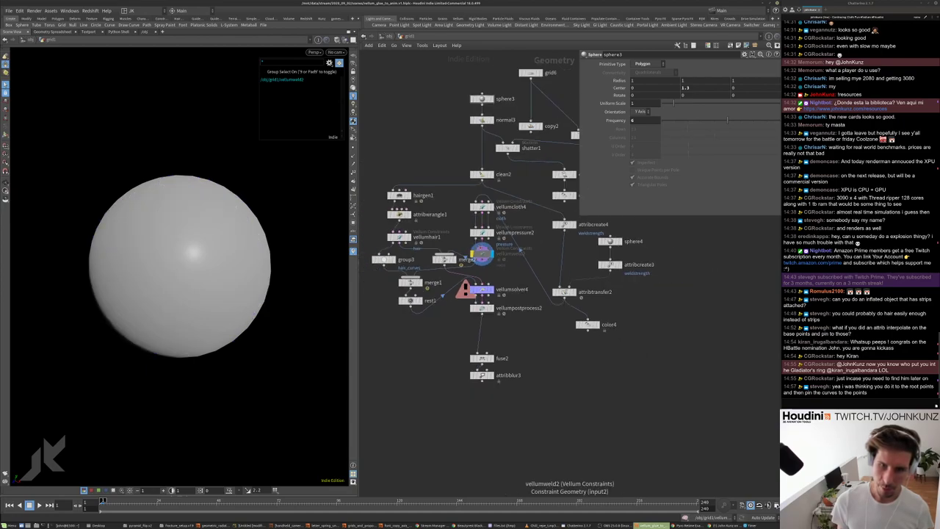
scroll(479, 248, "down", 1)
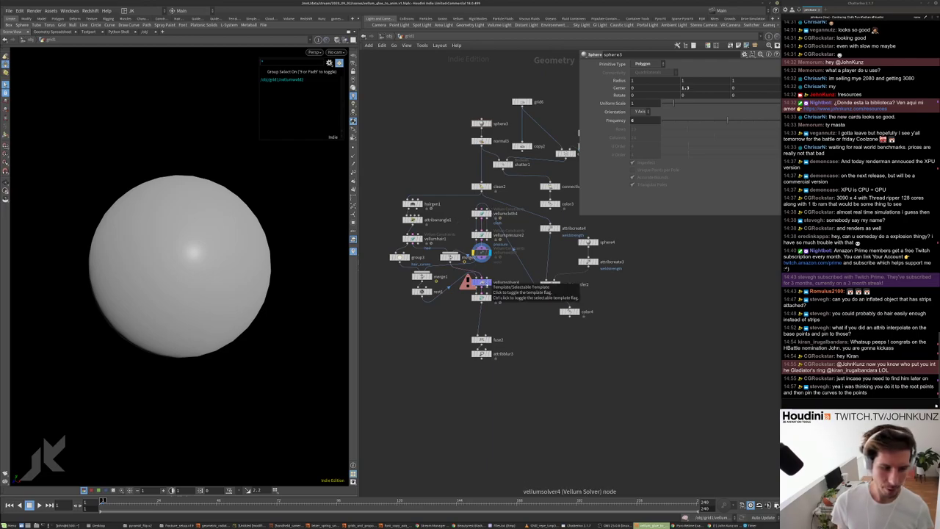
left_click(489, 282)
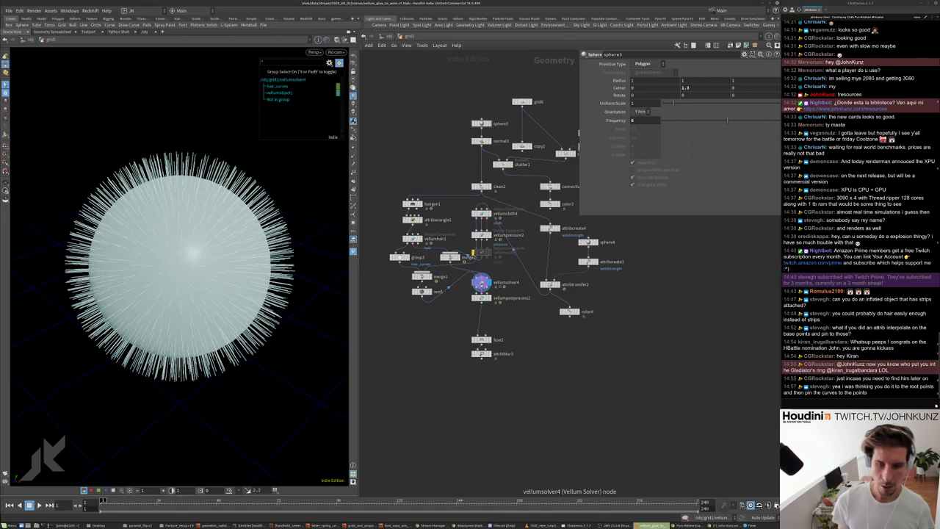
- Inside sopsolver1, add merge1 below attribcopy1 and set its display flag
double_click(481, 283)
double_click(485, 338)
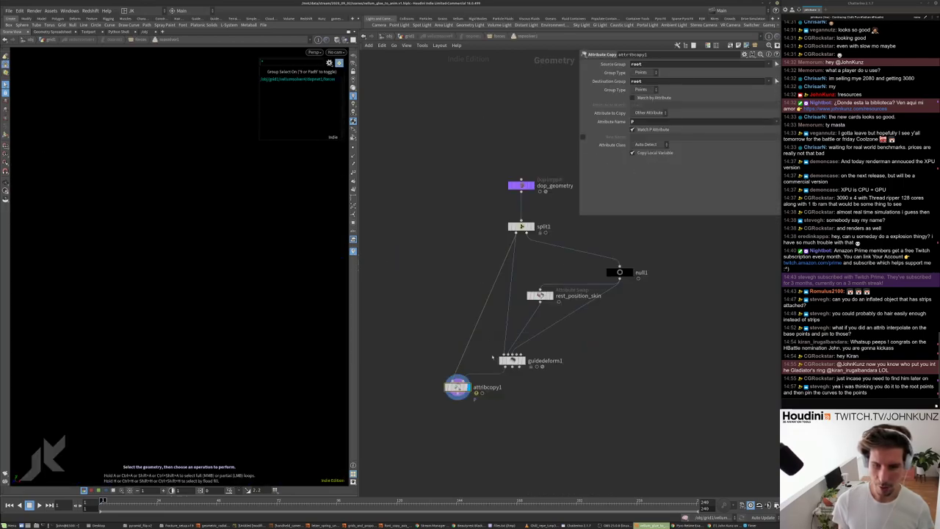
key("Tab")
type("mer")
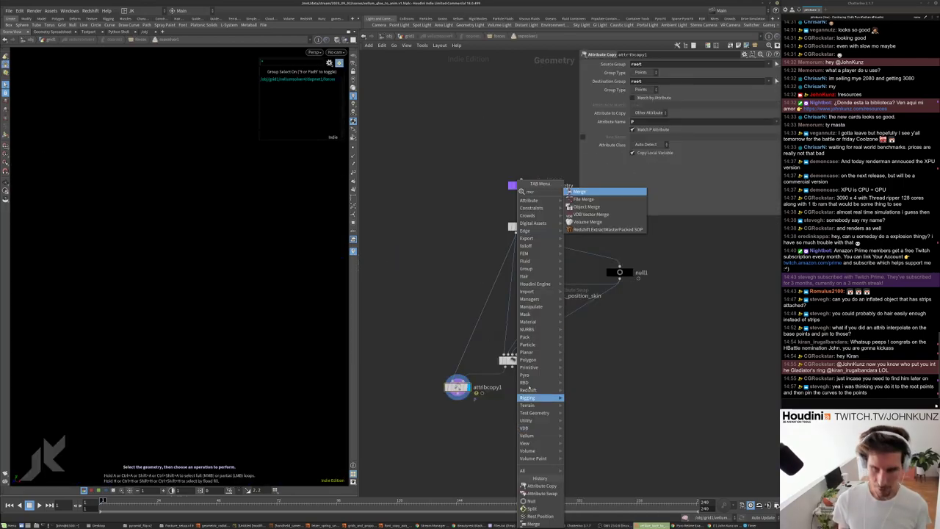
key("Return")
left_click(528, 421)
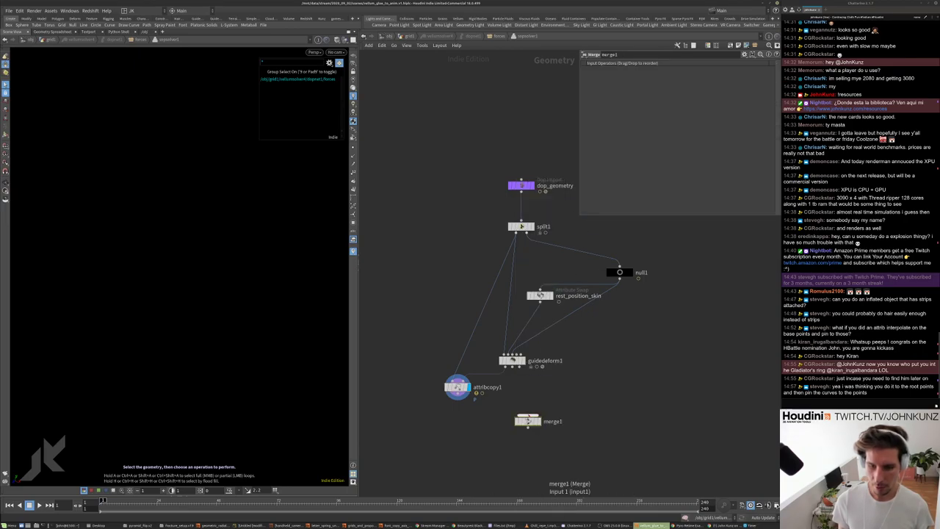
left_click_drag(528, 414, 536, 256)
left_click(538, 420)
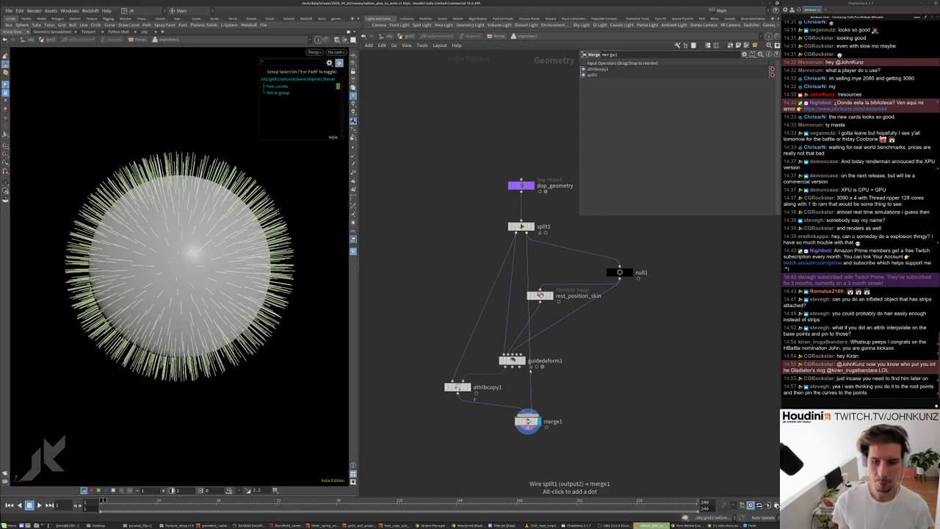
- Rearrange the solver nodes, disconnect split1 from merge1, and return to grid1
left_click_drag(528, 421, 635, 440)
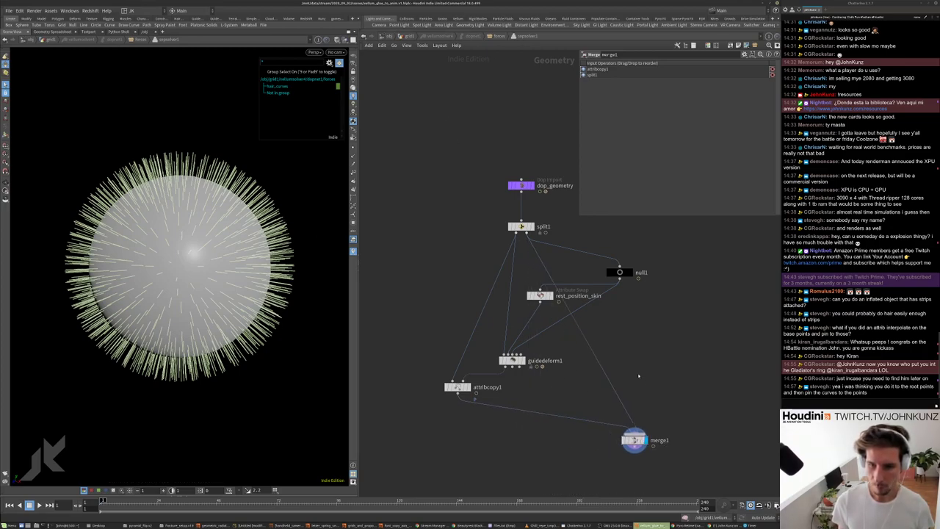
left_click_drag(680, 401, 442, 247)
left_click_drag(621, 270, 471, 259)
scroll(518, 345, "down", 3)
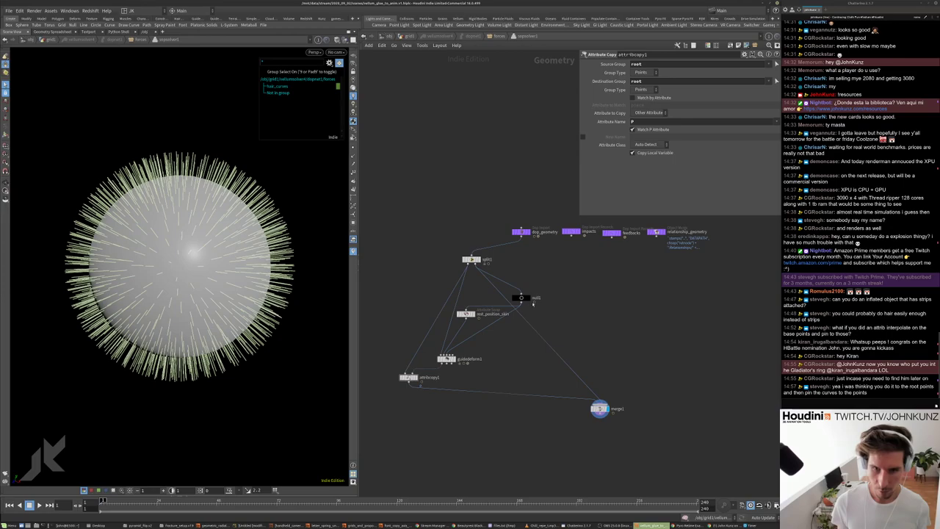
right_click(527, 323)
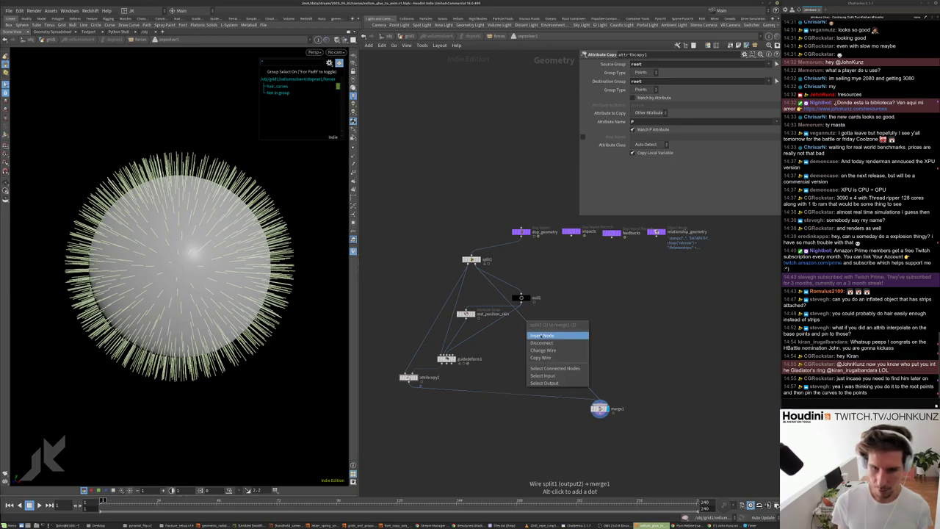
left_click(541, 343)
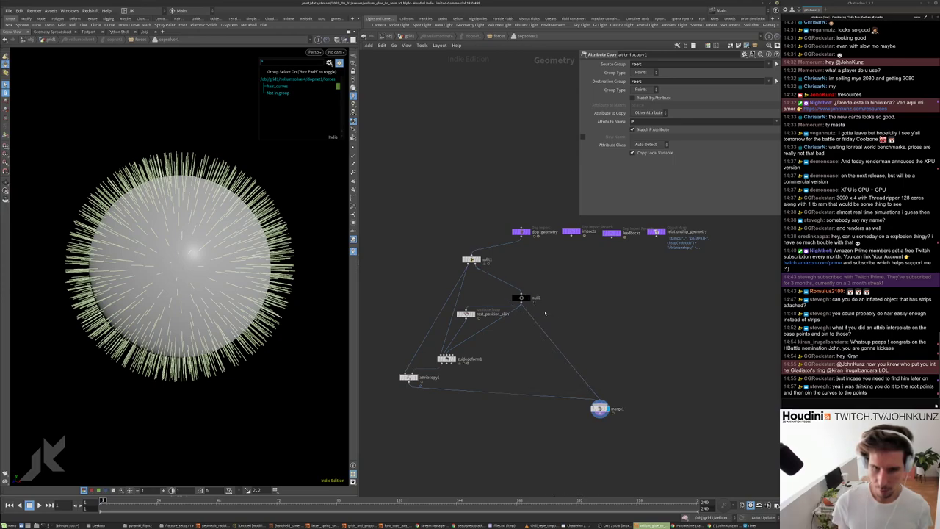
left_click_drag(599, 408, 506, 429)
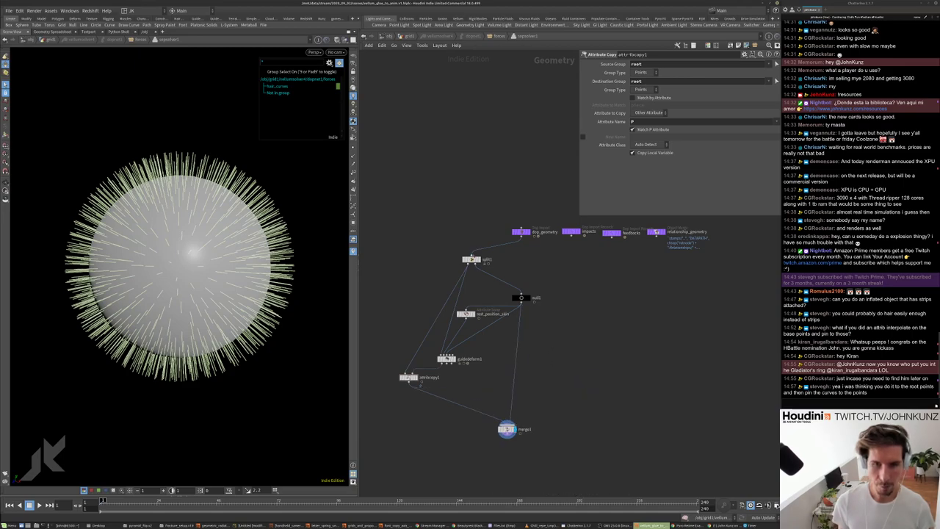
left_click_drag(471, 260, 412, 256)
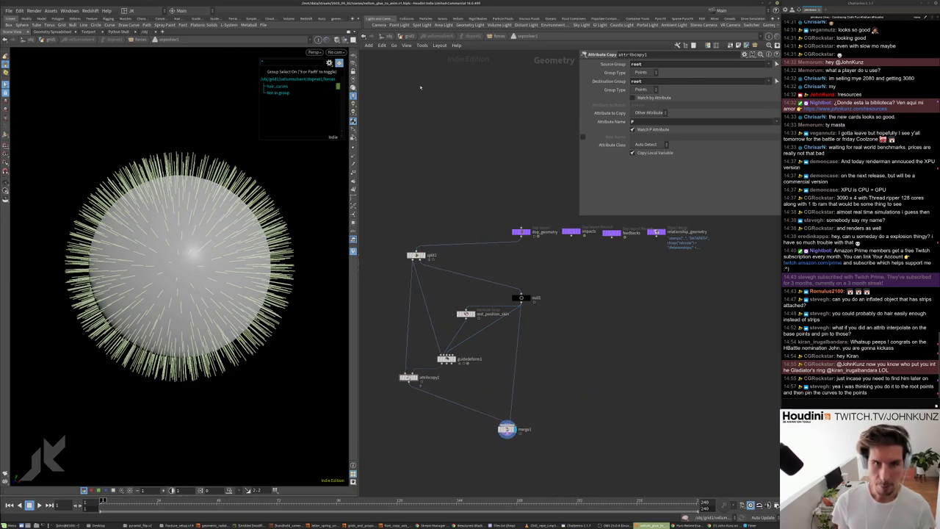
left_click(401, 35)
- Play the simulation, watching the hairy sphere shatter, then rewind to the first frame
middle_click_drag(445, 388, 443, 352)
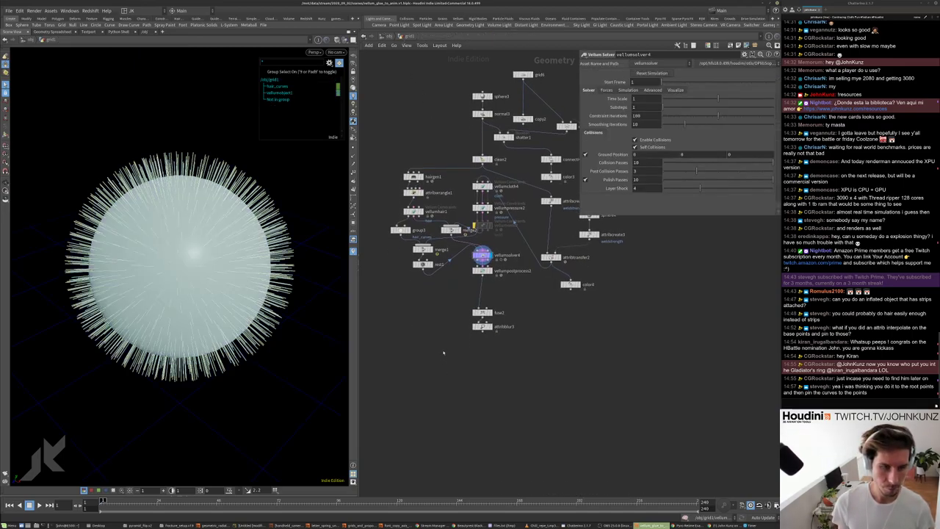
key("Up")
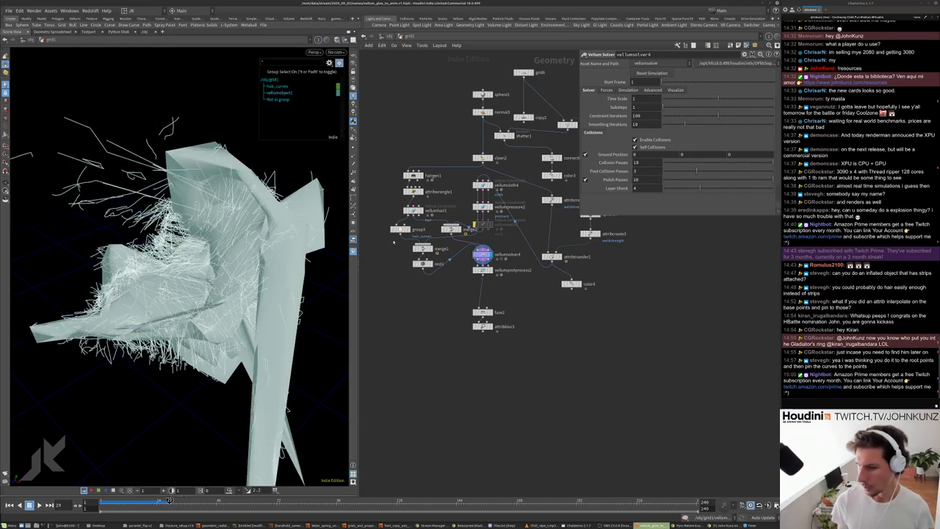
key("ctrl+Up")
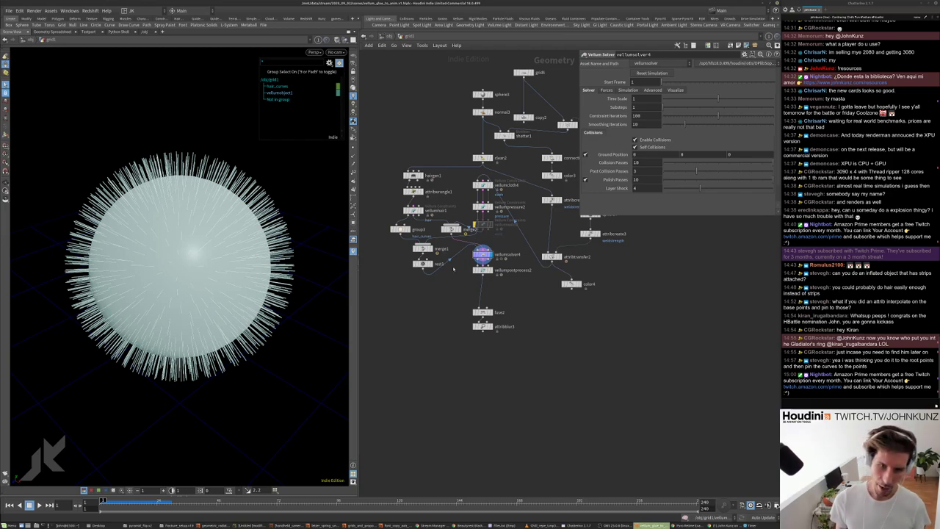
scroll(454, 269, "up", 3)
middle_click_drag(454, 269, 474, 351)
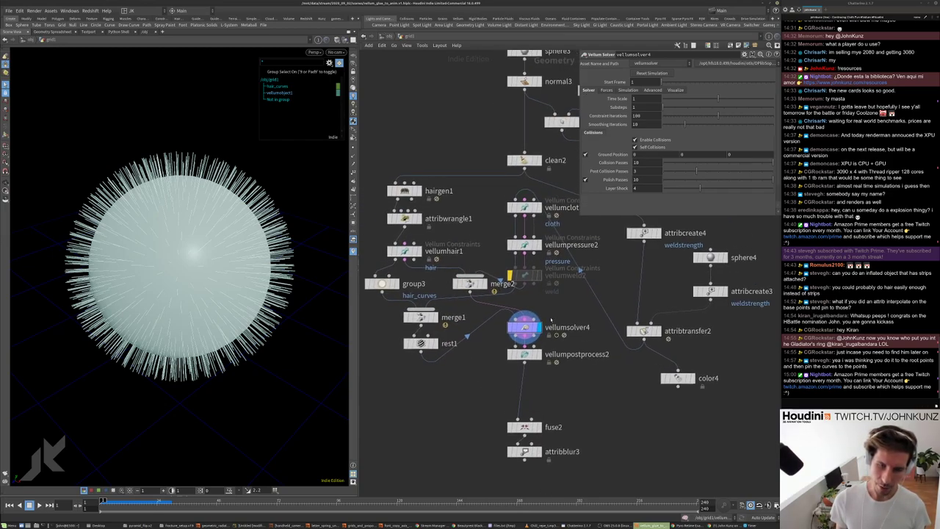
- Inside vellumsolver4's sopsolver1, bring up the node-creation list near rest1
double_click(538, 328)
double_click(486, 338)
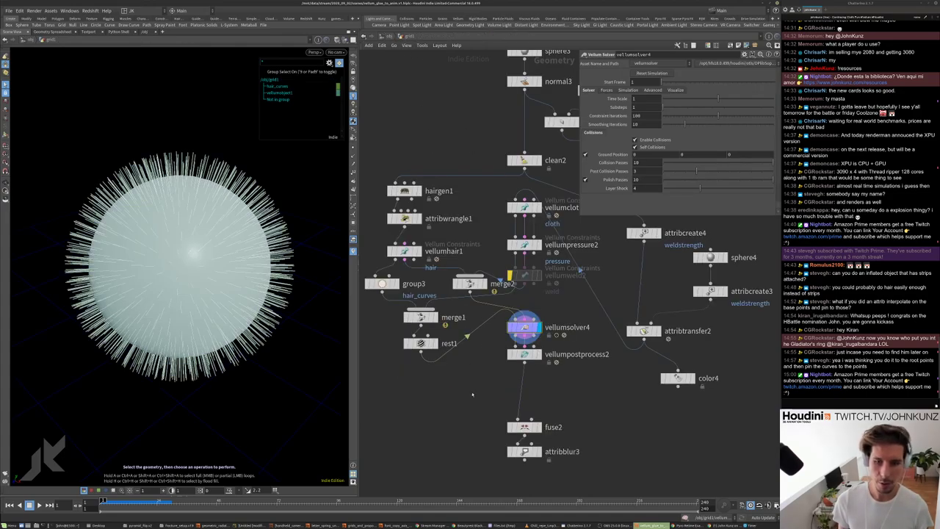
middle_click_drag(472, 394, 480, 354)
key("Tab")
- Add enumerate2 after rest1 with Group Type set to Points, then dive into vellumsolver4
type("enu")
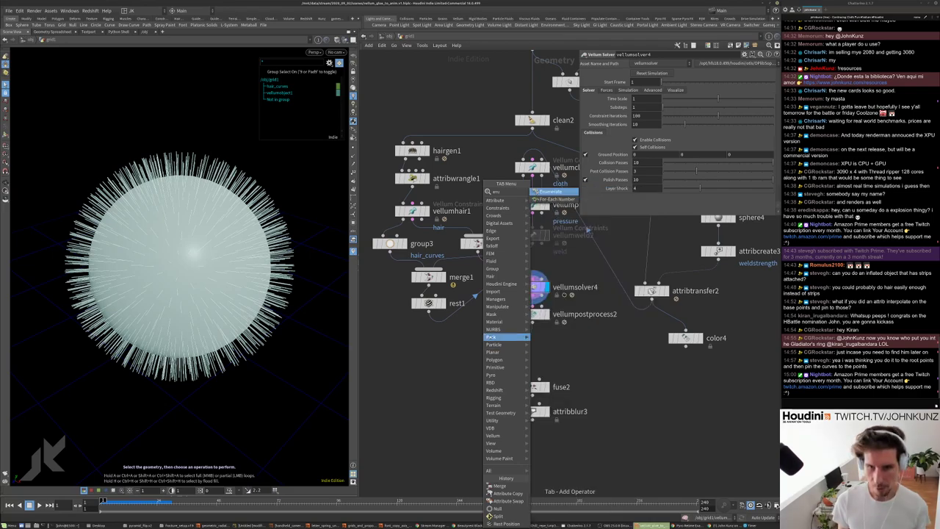
key("Return")
left_click(492, 314)
left_click_drag(492, 310, 429, 326)
left_click(438, 309)
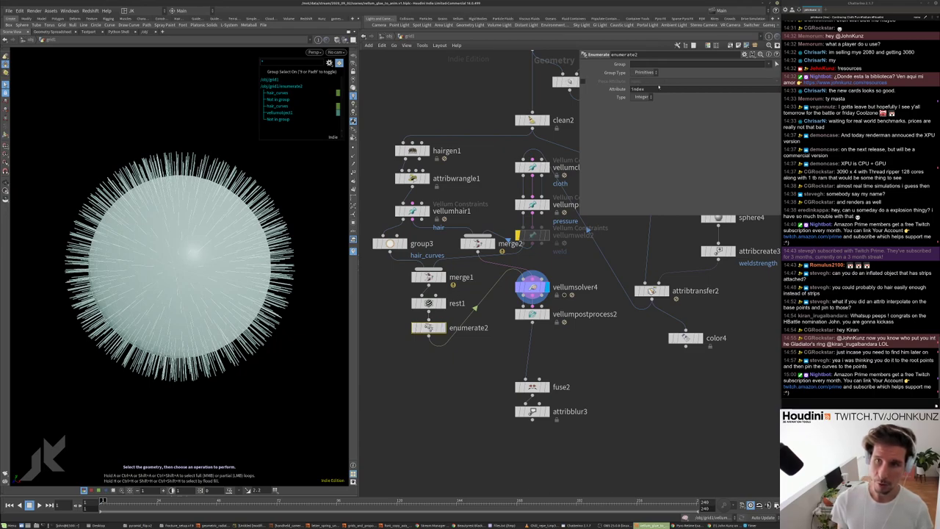
left_click(645, 72)
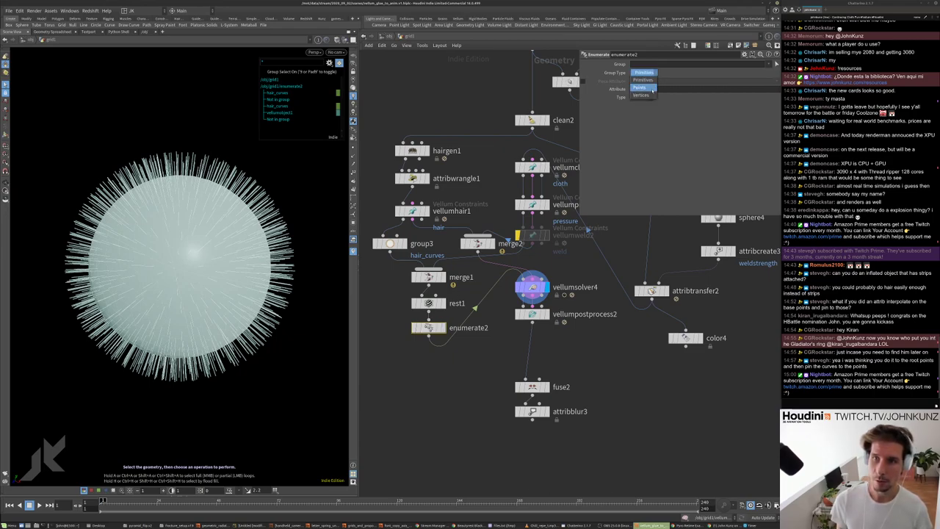
left_click(648, 81)
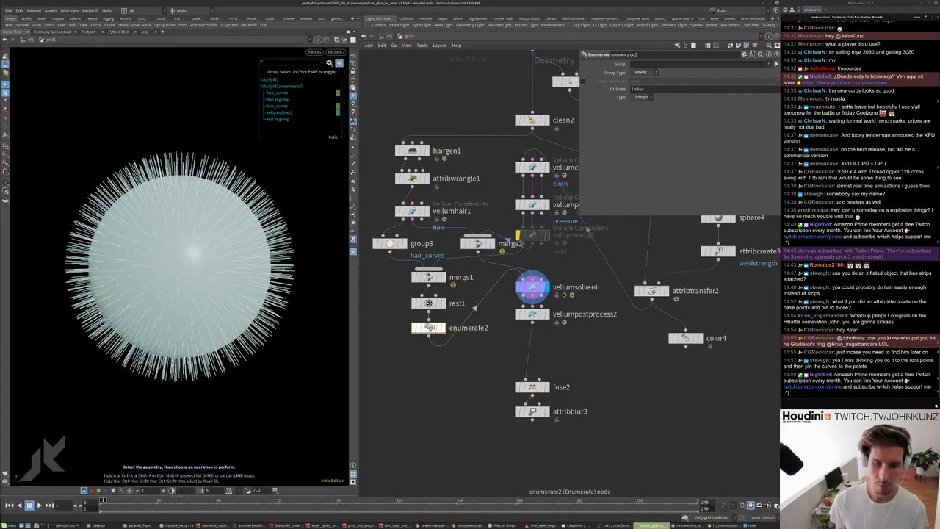
double_click(532, 286)
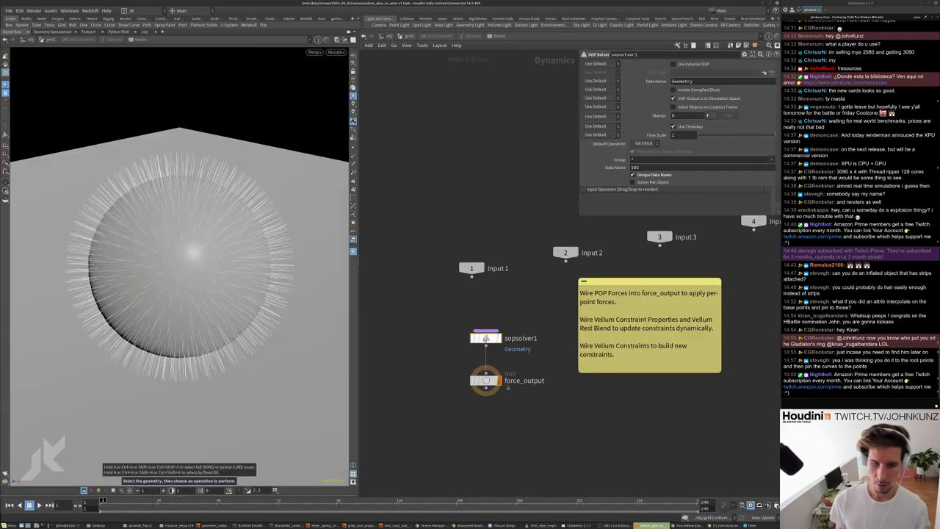
- Inside sopsolver1, add a Sort node under merge1 and display sort1
key("u")
key("Tab")
type("sor")
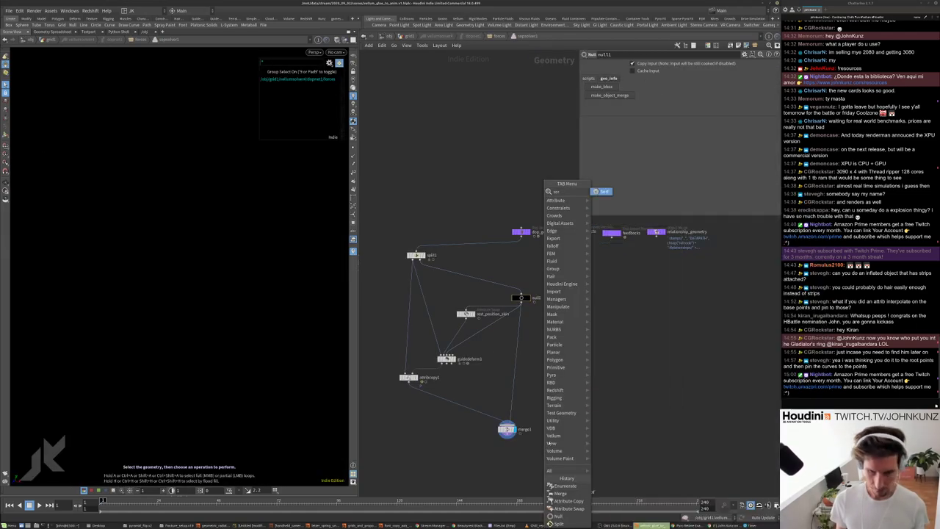
key("Return")
left_click(509, 456)
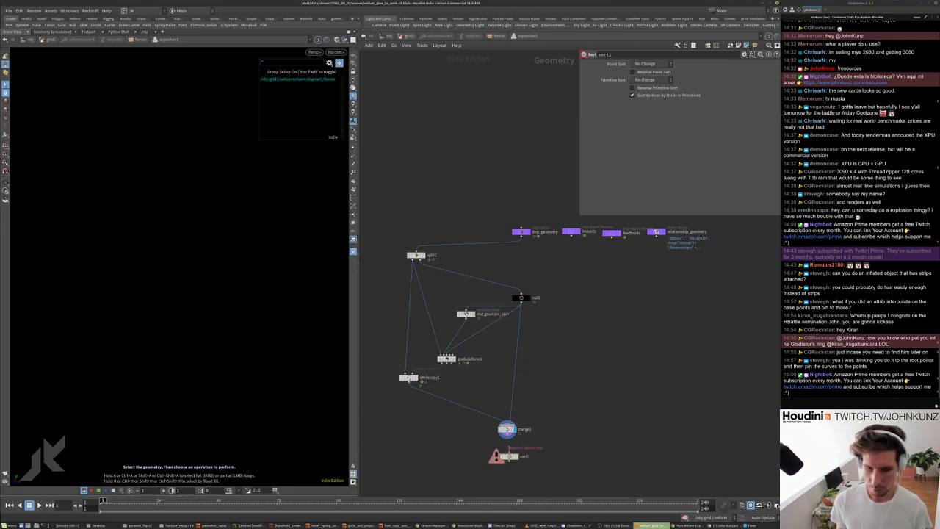
left_click(507, 453)
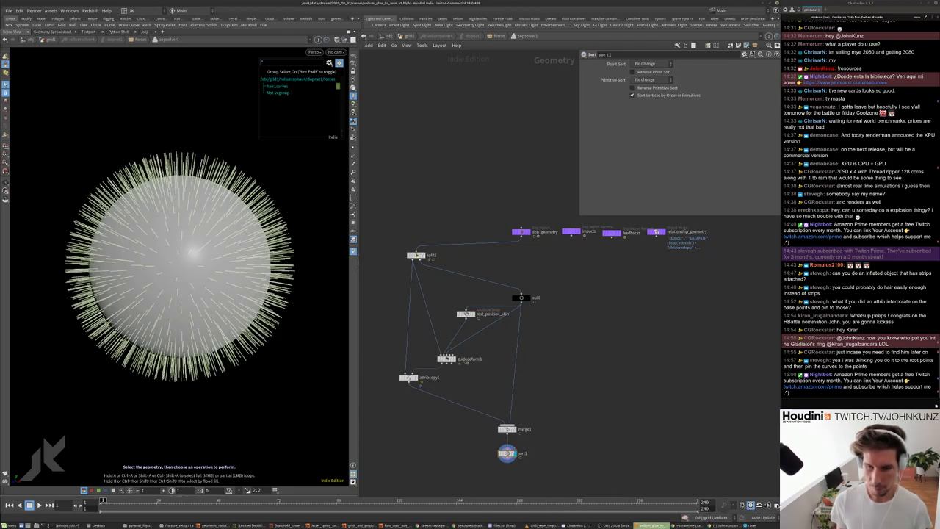
- Set sort1's Point Sort to By Attribute using index, then return up and play
left_click(649, 64)
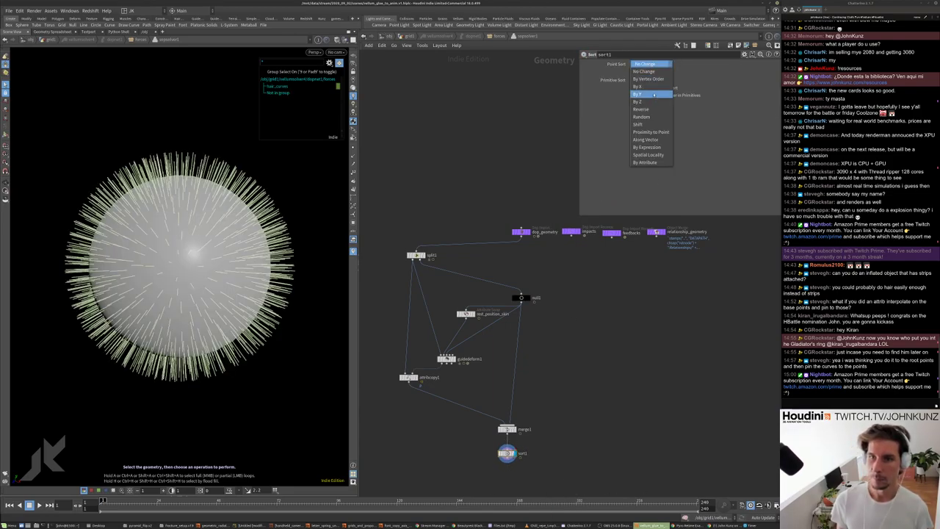
left_click(650, 158)
left_click(773, 72)
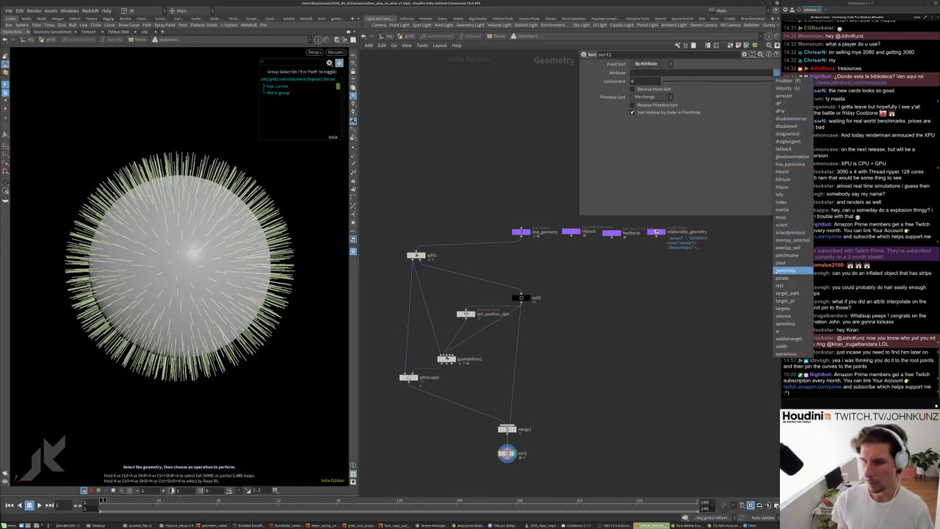
left_click(783, 202)
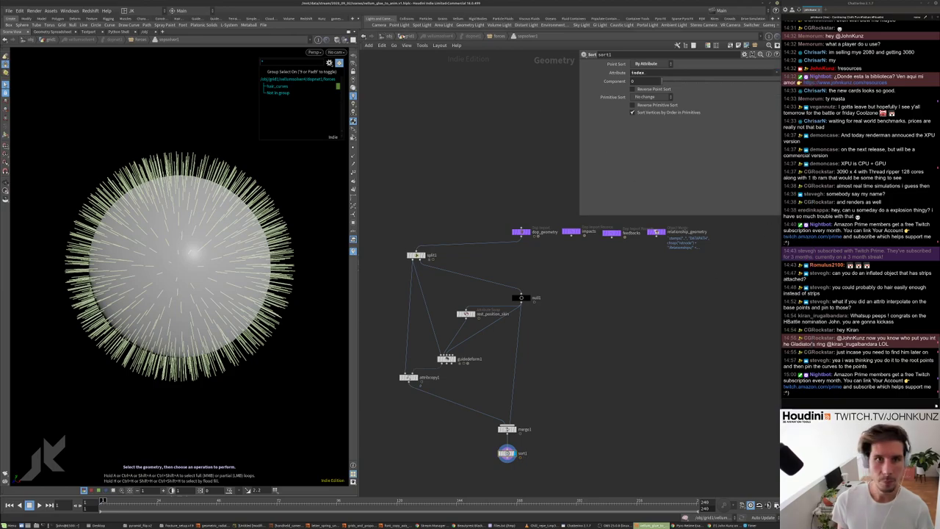
left_click(401, 35)
key("Up")
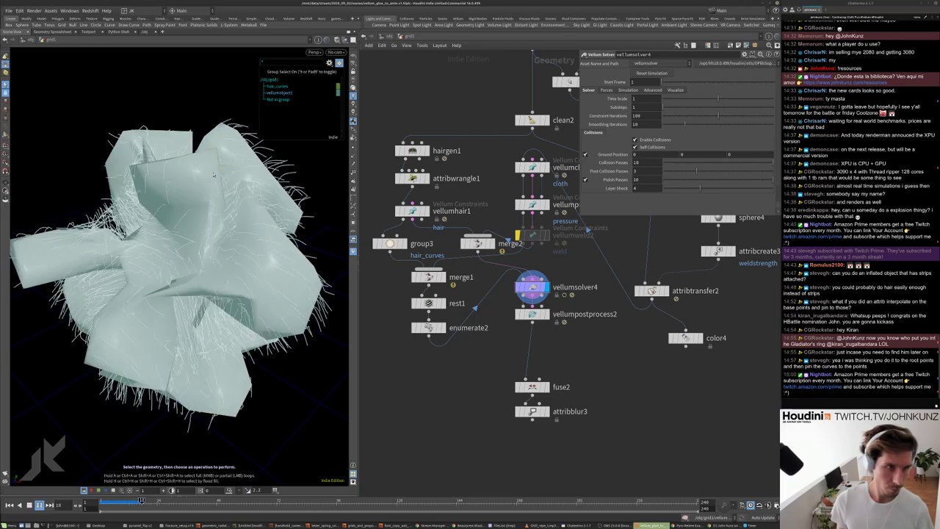
- Stop and reset the simulation, then zoom out over the grid1 network
key("ctrl+Up")
scroll(463, 257, "down", 2)
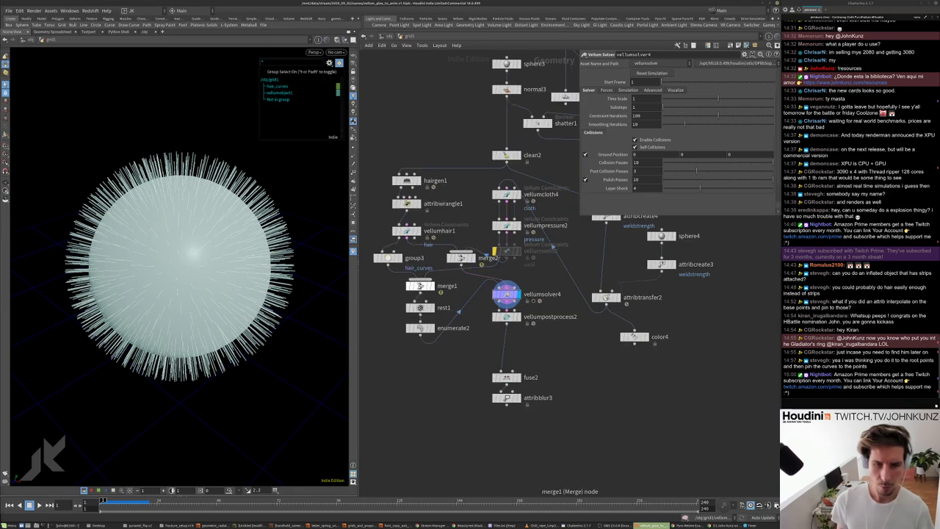
middle_click_drag(461, 341, 479, 340)
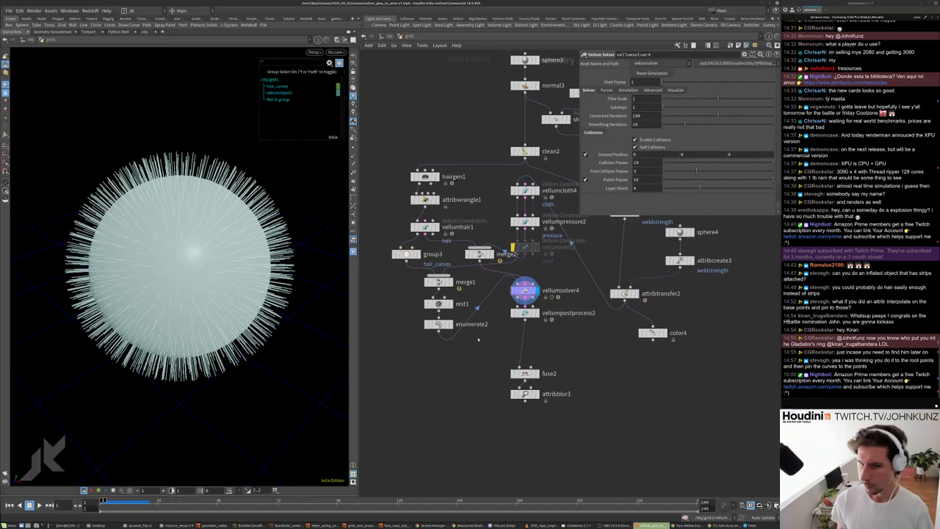
scroll(478, 279, "down", 3)
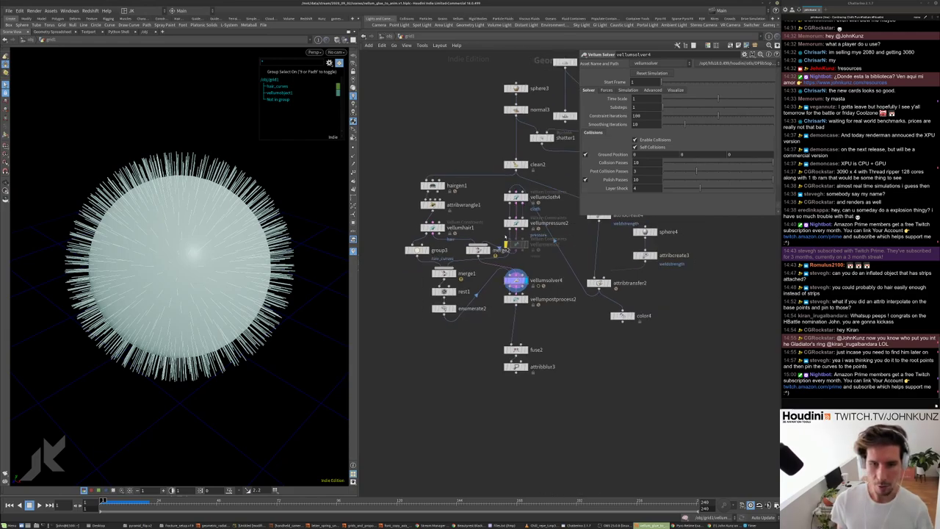
scroll(509, 274, "down", 4)
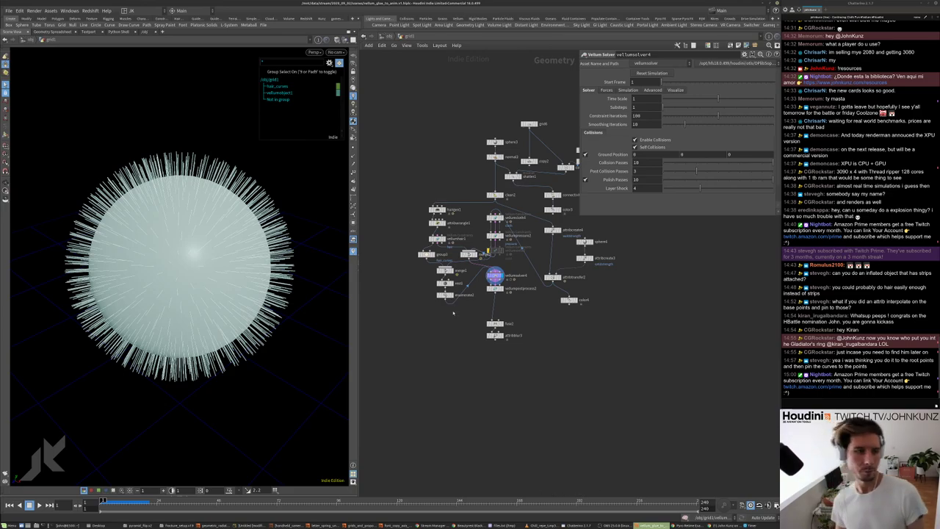
scroll(471, 290, "up", 3)
double_click(461, 300)
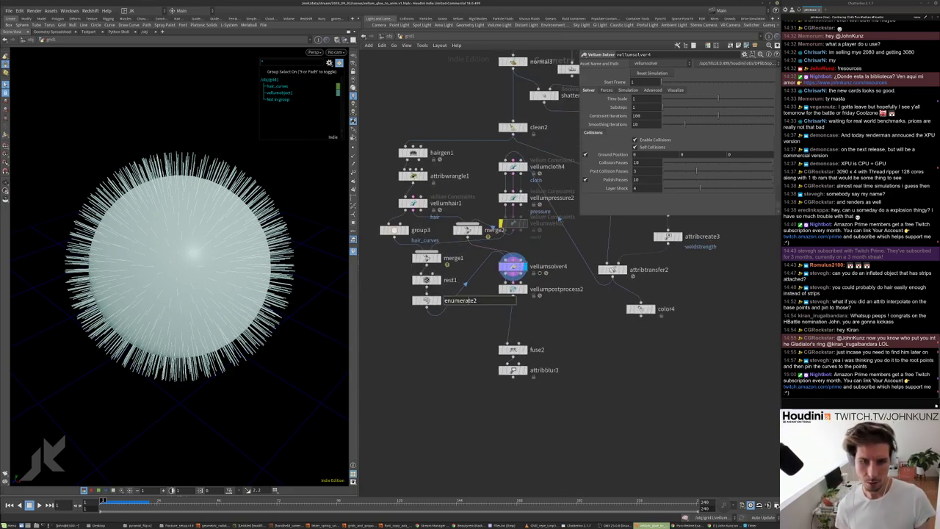
key("Escape")
- Disconnect the hair wire from vellumsolver4's input and play the sphere-only simulation
left_click_drag(512, 259, 524, 259)
key("Up")
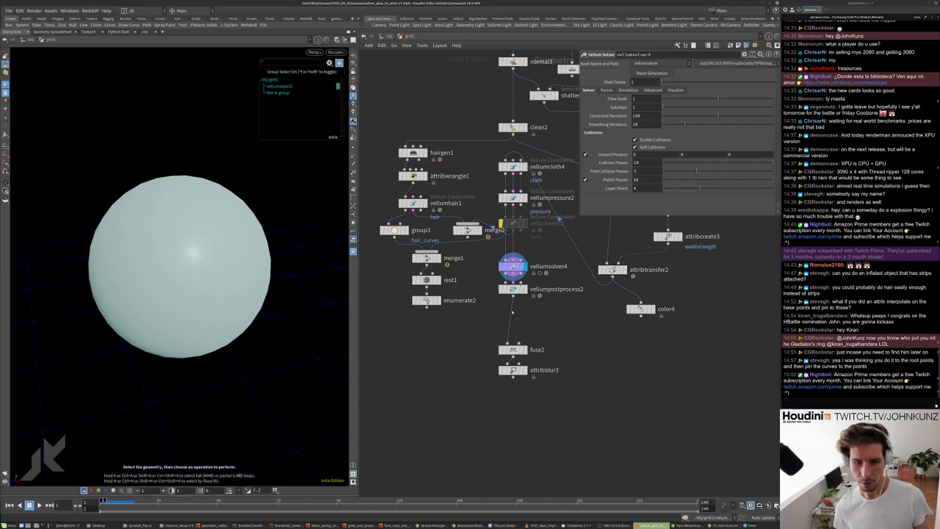
scroll(514, 176, "down", 5)
key("s")
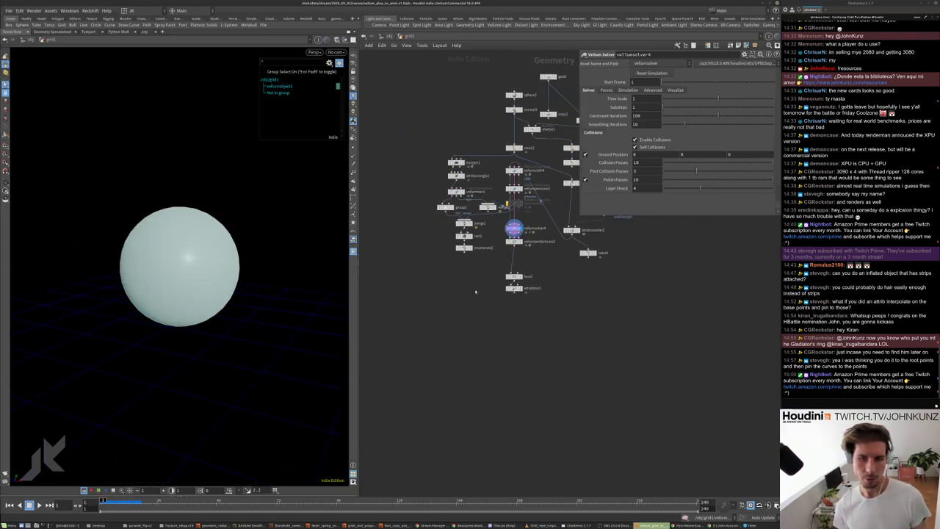
scroll(480, 287, "up", 5)
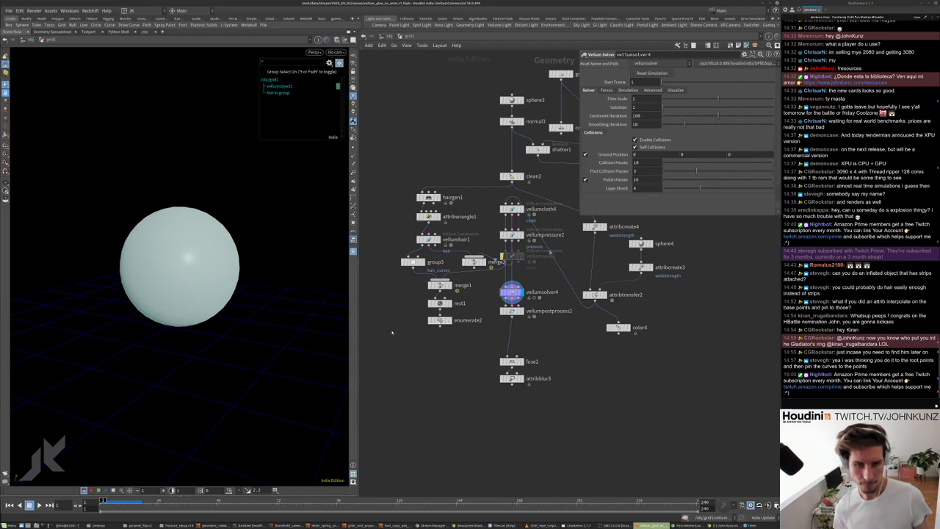
- Move the solver chain lower and place merge2 beside merge1
middle_click_drag(507, 284, 462, 317)
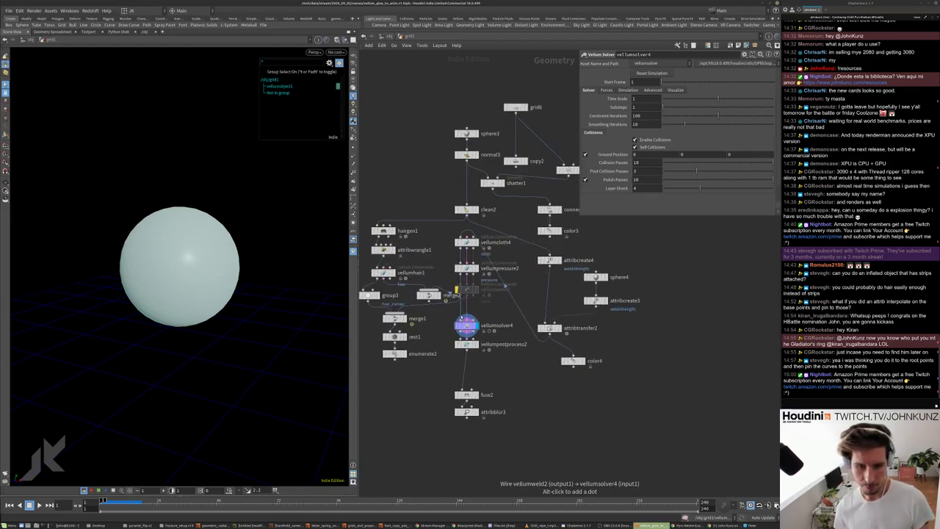
left_click_drag(462, 319, 466, 413)
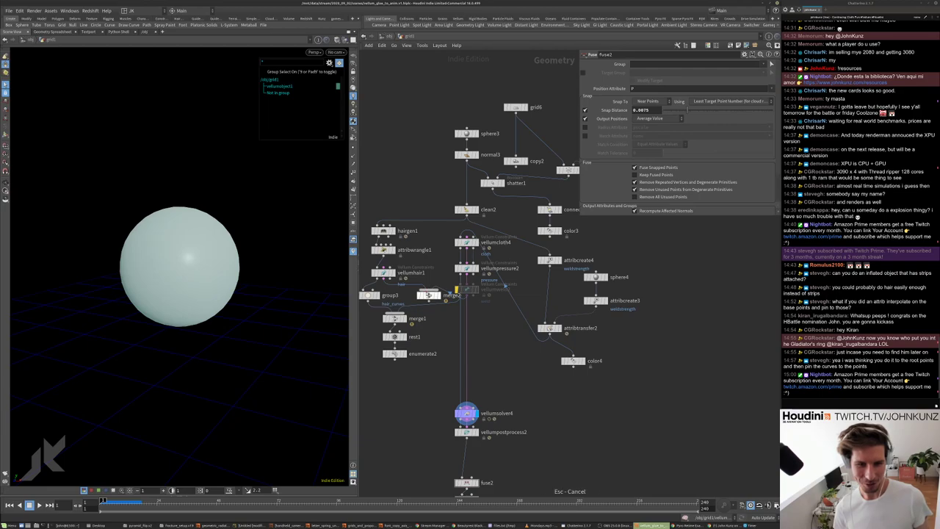
left_click_drag(431, 295, 438, 318)
scroll(438, 330, "down", 3)
scroll(437, 338, "up", 3)
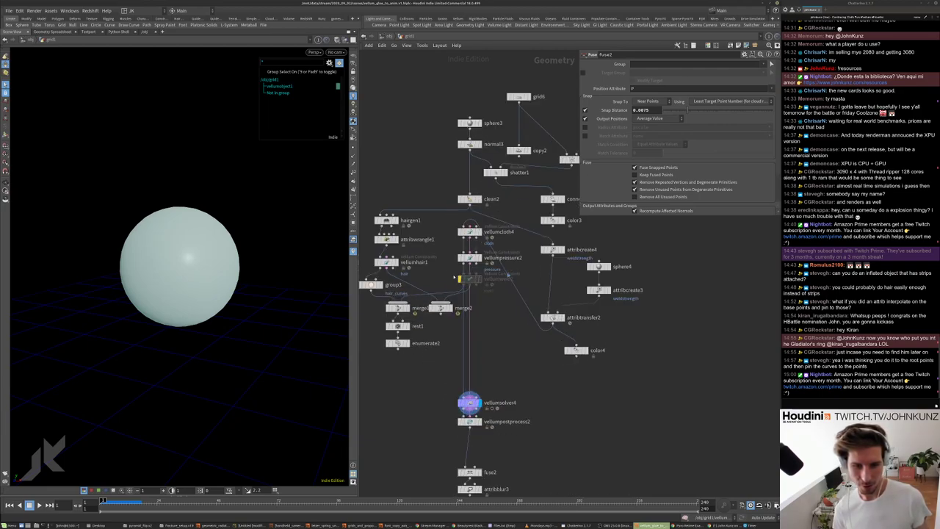
- Wire enumerate2 into vellumsolver4, then dive into the solver and sopsolver1
left_click(463, 390)
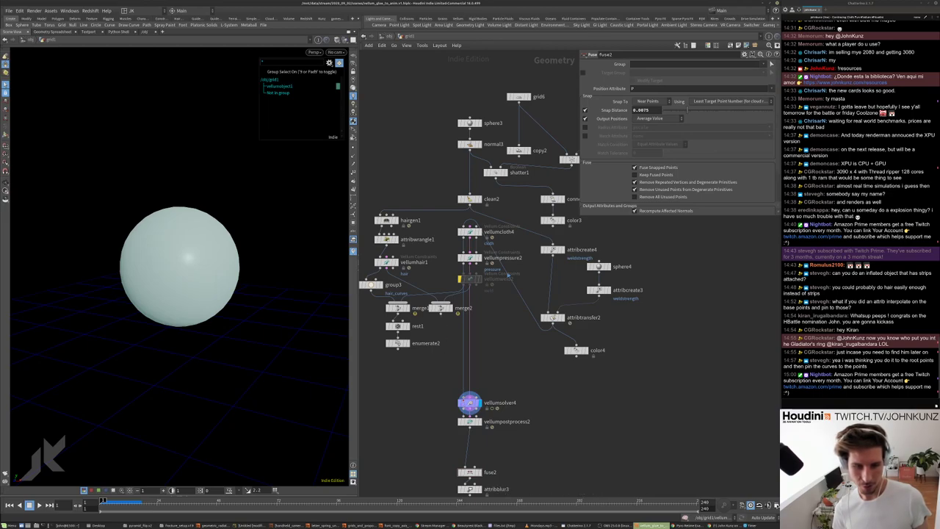
left_click(397, 349)
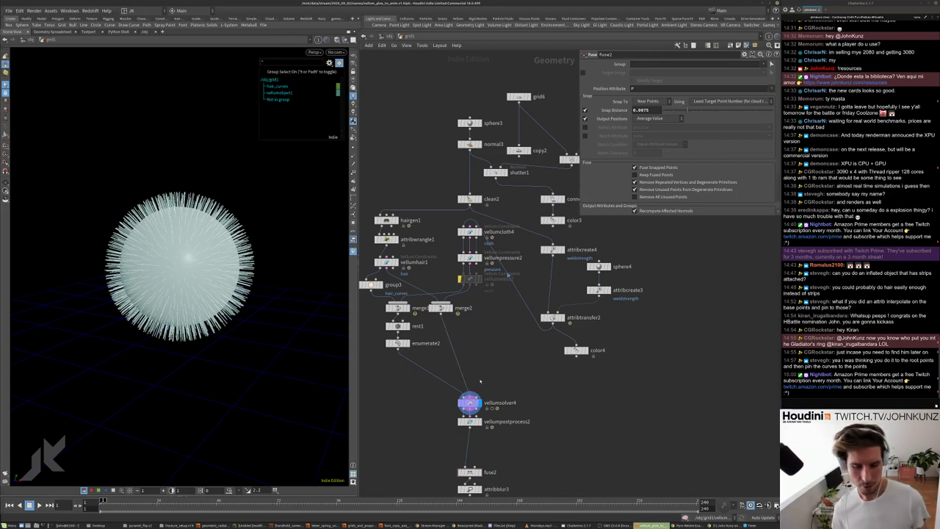
double_click(471, 403)
double_click(486, 336)
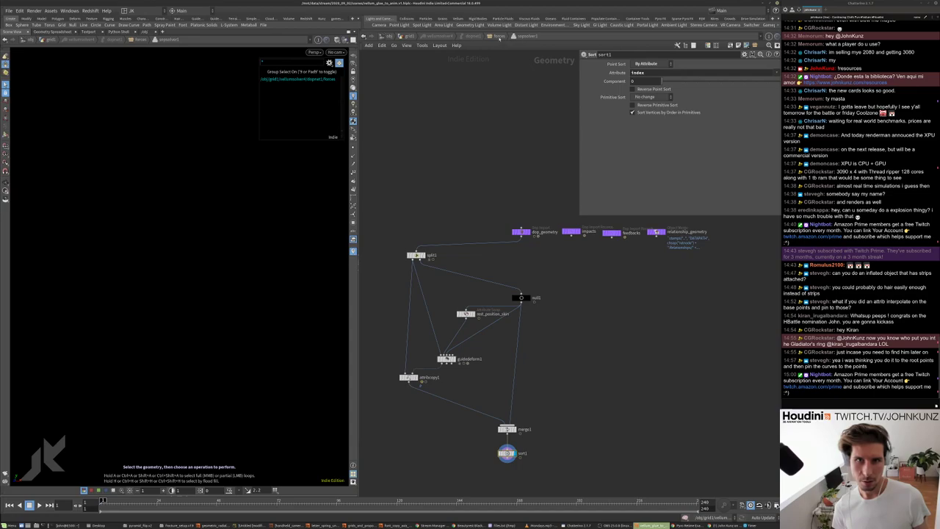
- Step back out of sopsolver1, browse the solver levels, and return to the parent network
left_click(500, 36)
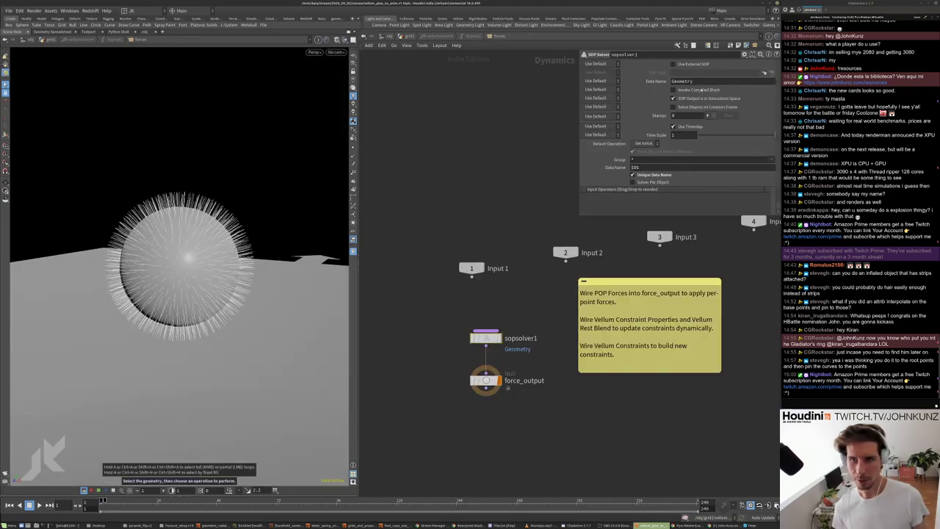
double_click(705, 81)
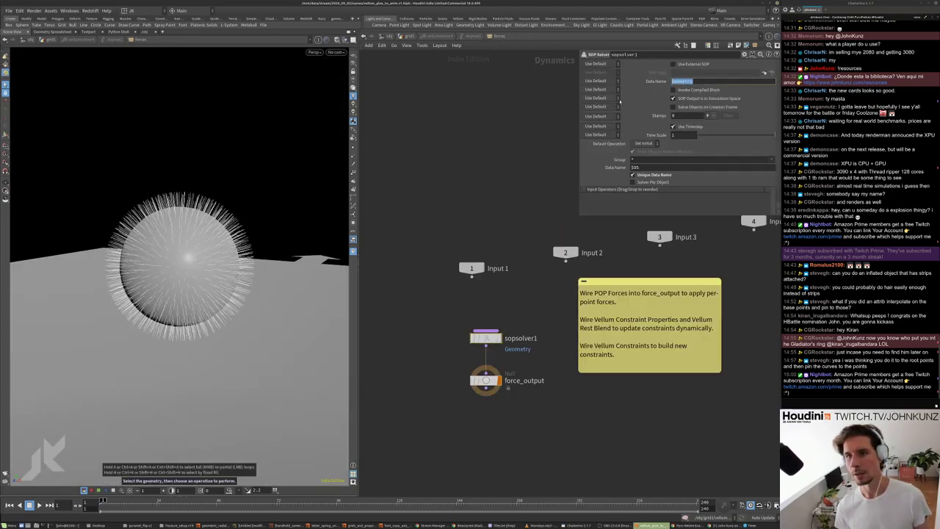
left_click(507, 211)
left_click(404, 36)
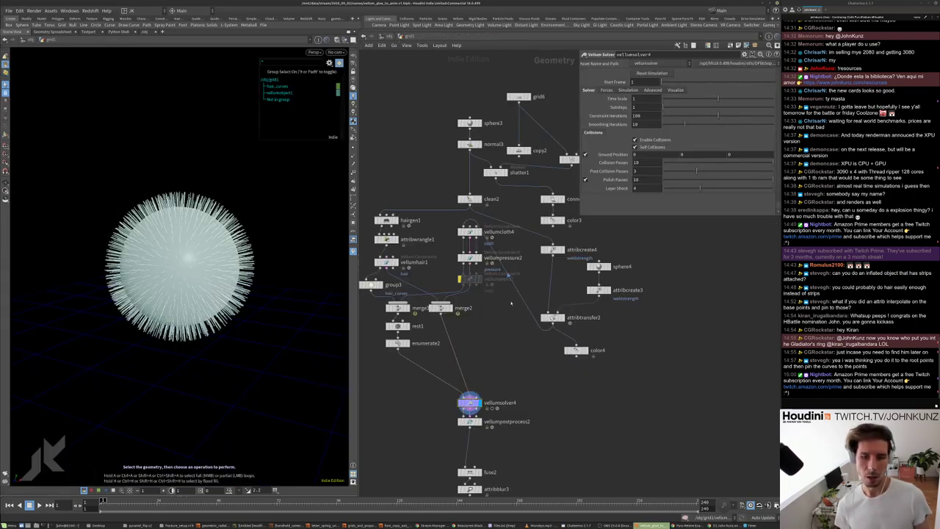
double_click(470, 403)
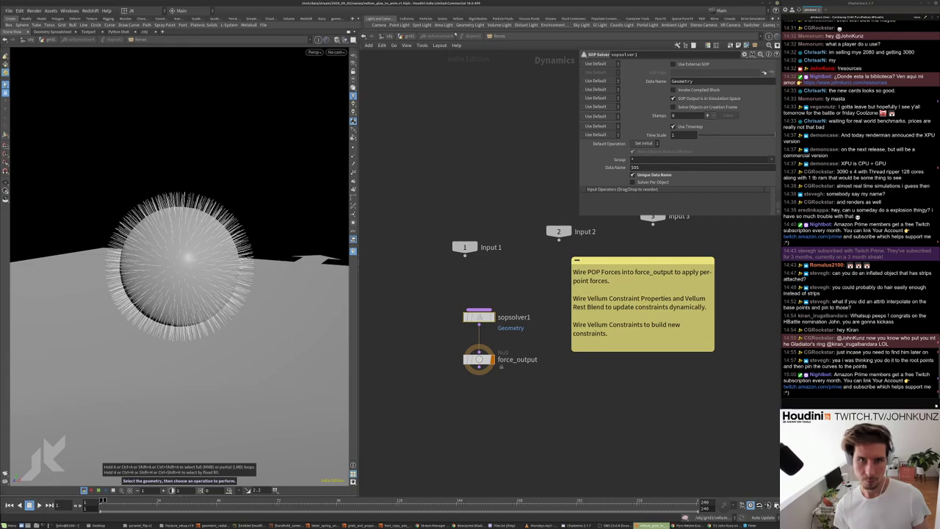
left_click(455, 35)
left_click(552, 284)
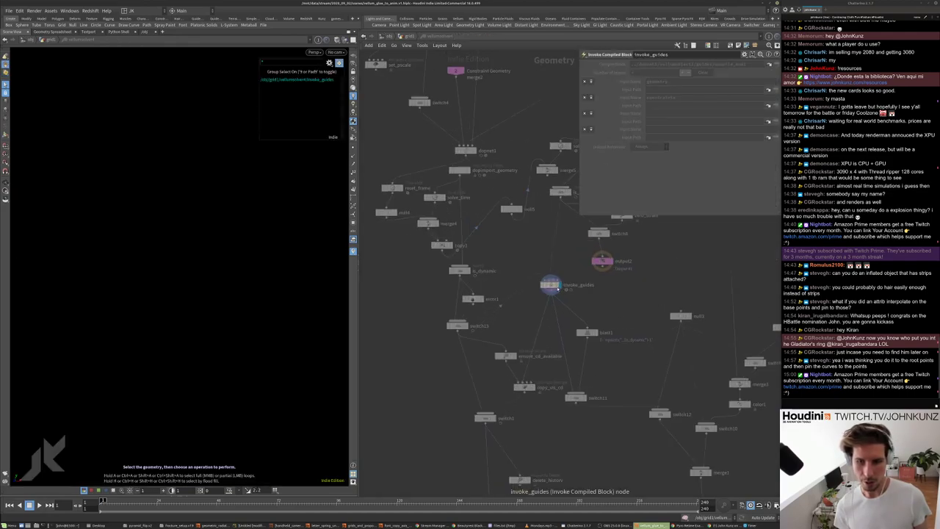
scroll(554, 286, "down", 4)
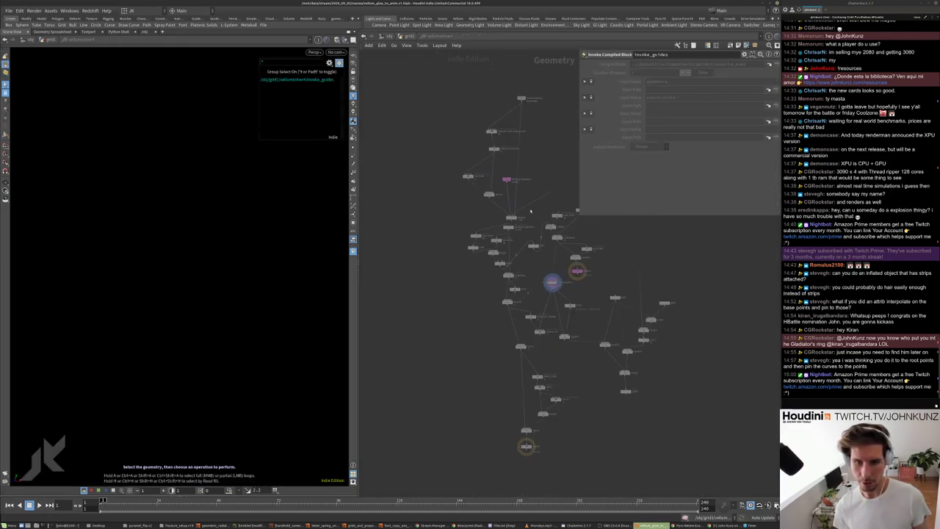
scroll(531, 212, "up", 5)
- Inspect vellumobject1's Geometry and ConstraintGeometry attributes in dopnet1's spreadsheet, then exit up
right_click(490, 233)
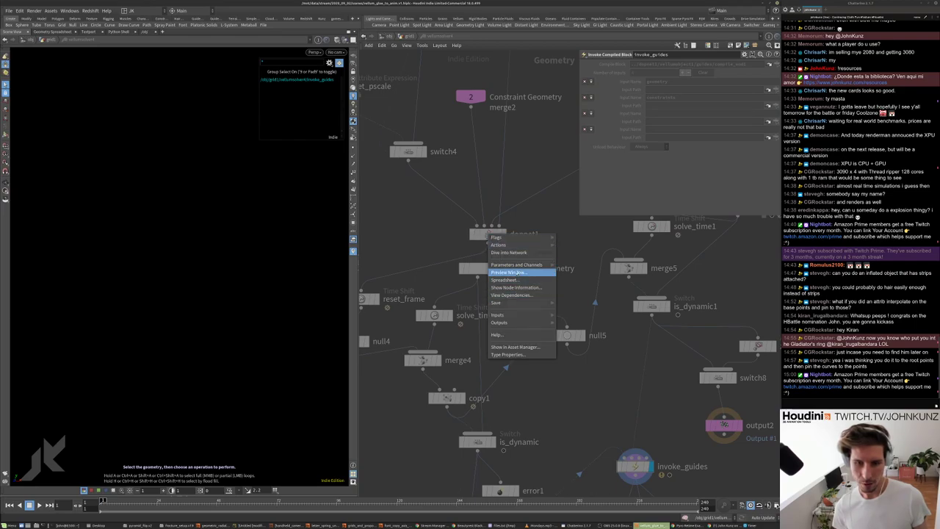
left_click(518, 279)
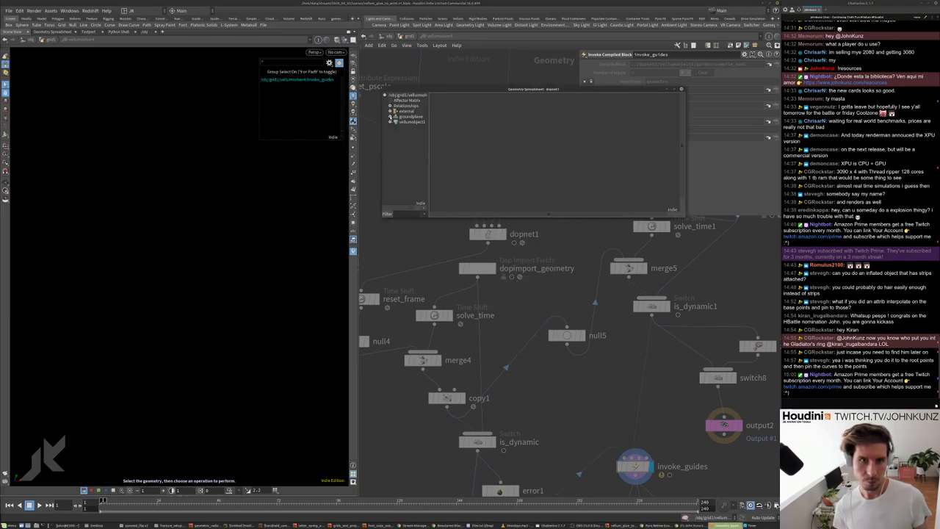
left_click(389, 122)
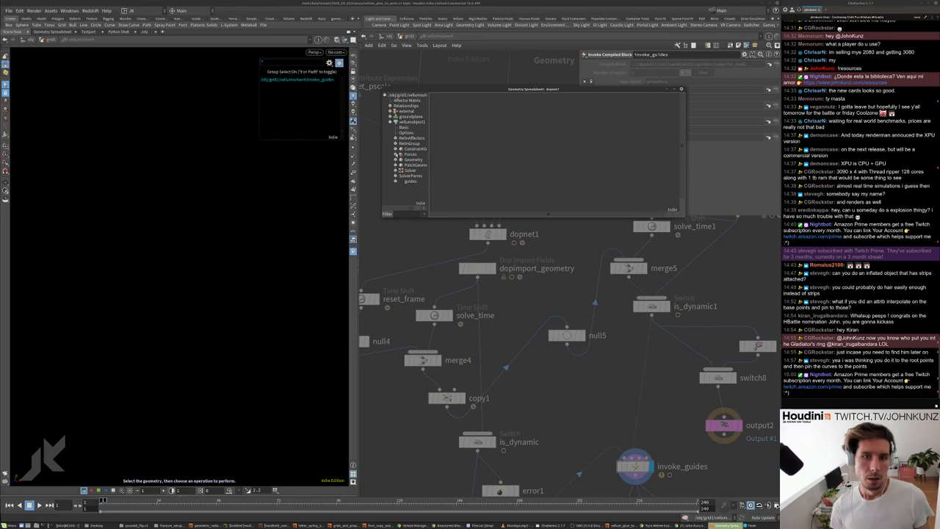
left_click_drag(428, 160, 440, 160)
left_click(439, 160)
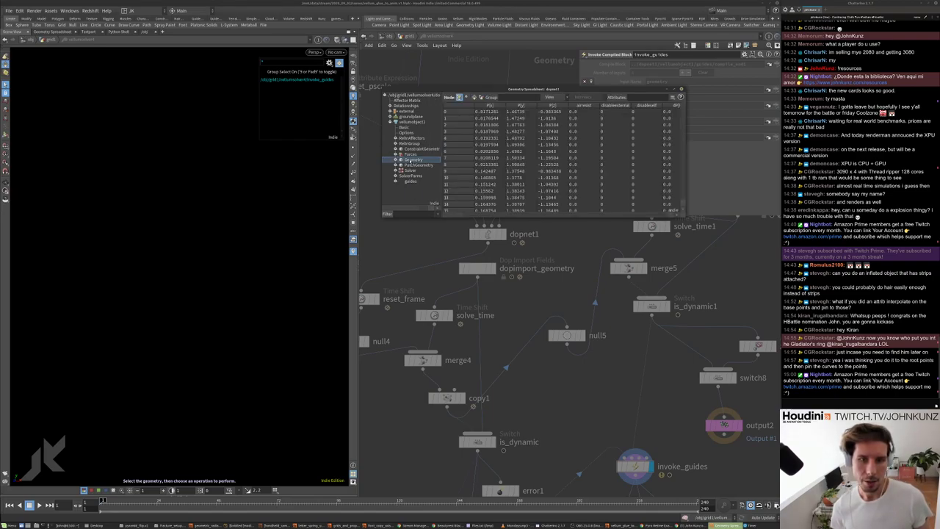
left_click(415, 150)
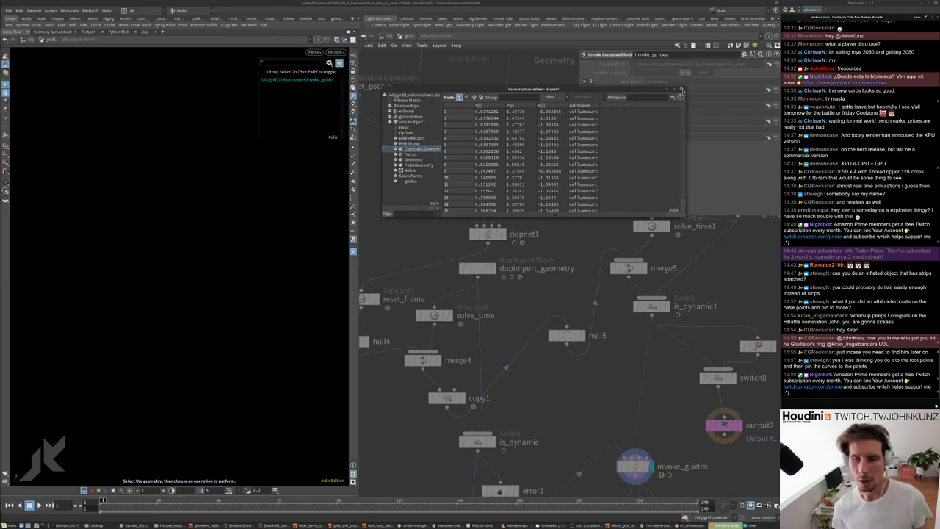
left_click(682, 89)
key("u")
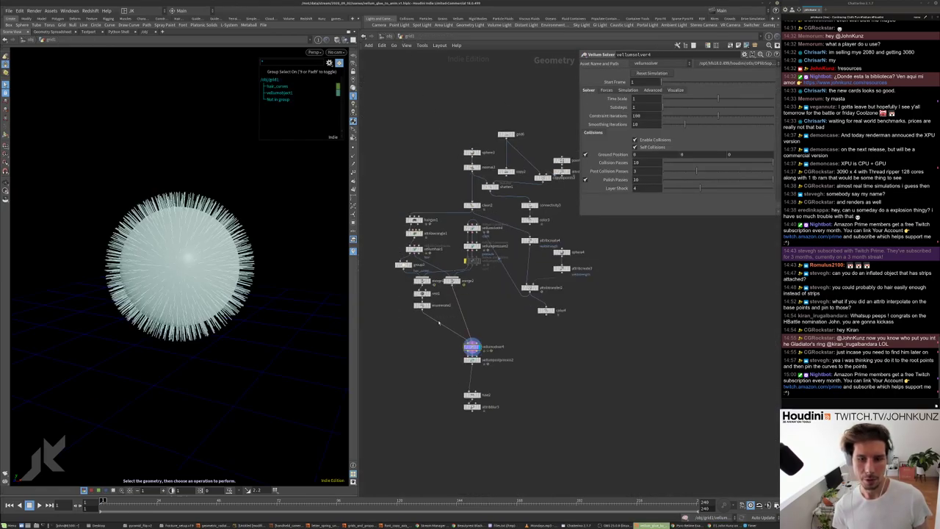
scroll(492, 301, "down", 3)
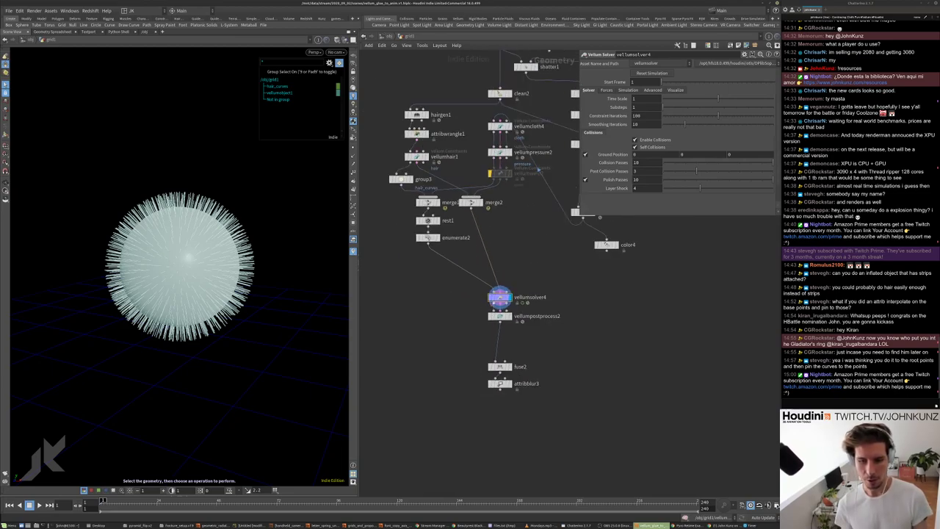
scroll(493, 302, "up", 3)
scroll(492, 303, "down", 4)
key("Escape")
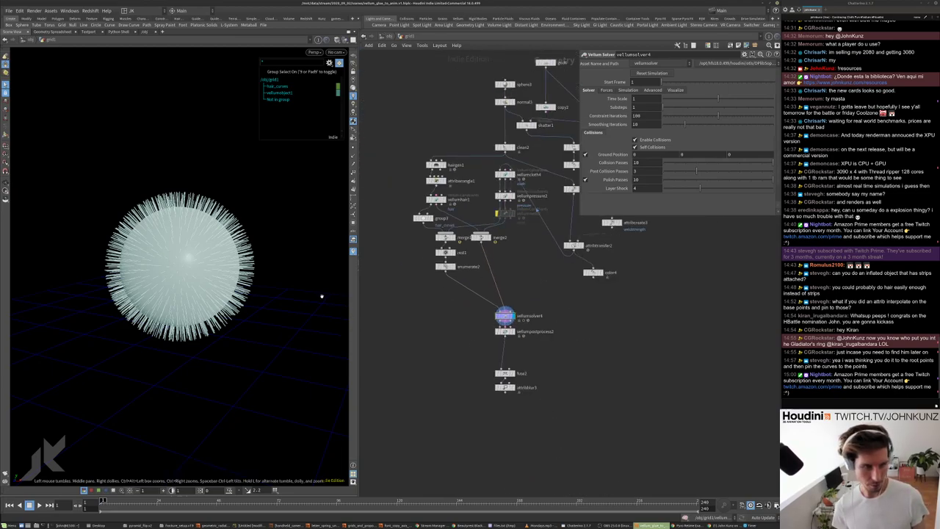
scroll(316, 299, "down", 2)
left_click_drag(310, 294, 328, 269)
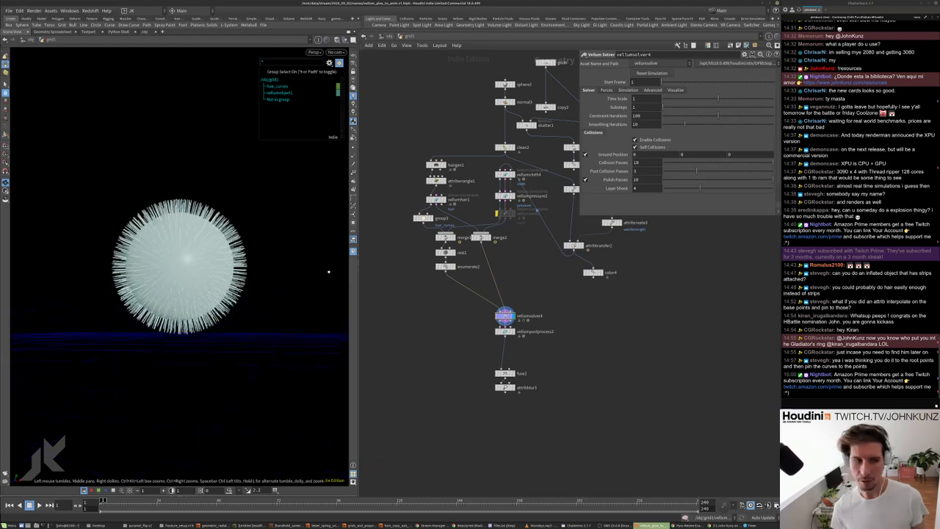
scroll(268, 294, "up", 2)
key("s")
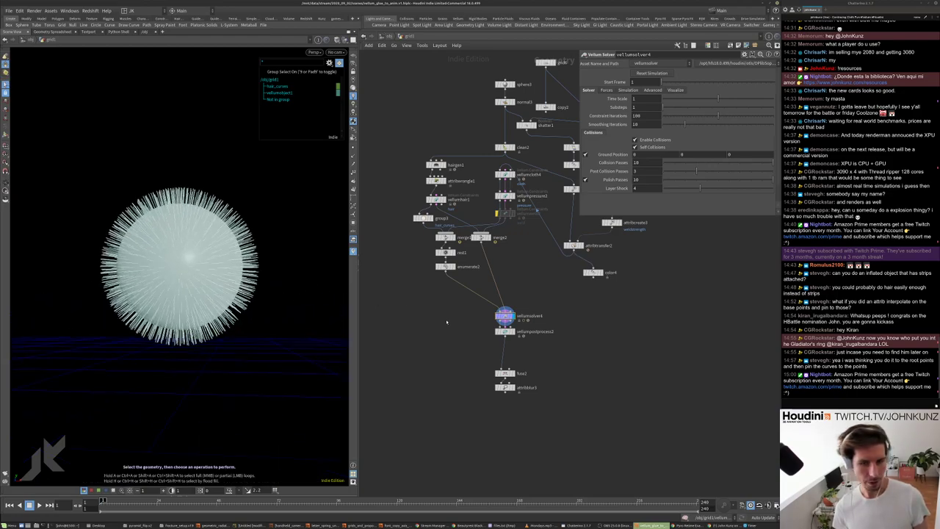
mouse_move(451, 327)
middle_mouse_down()
mouse_move(457, 314)
mouse_move(457, 323)
middle_mouse_up()
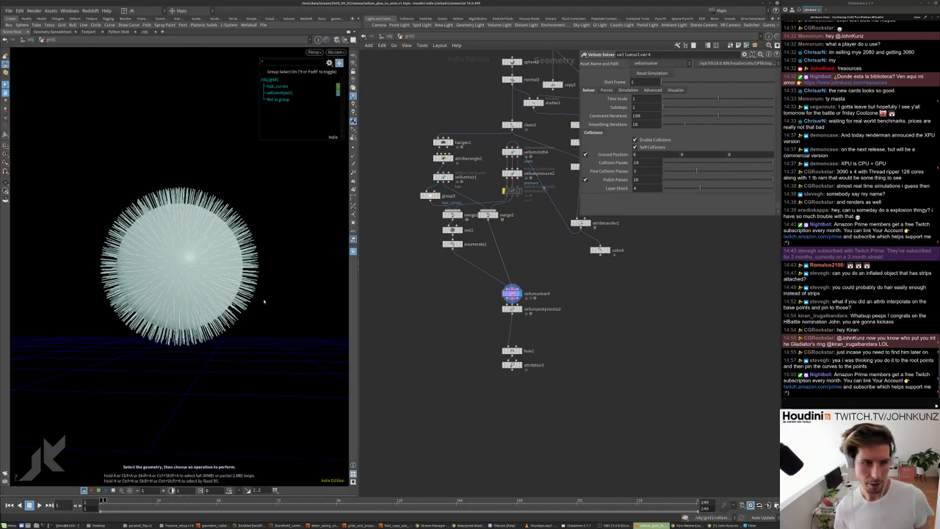
key("Escape")
left_click_drag(210, 312, 238, 314)
key("s")
scroll(464, 263, "up", 4)
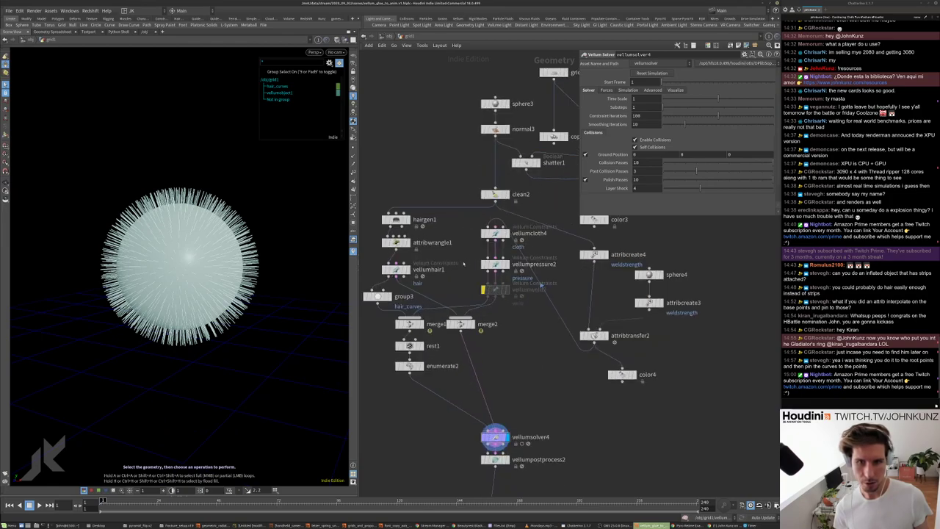
middle_click_drag(498, 382, 493, 305)
right_click(493, 305)
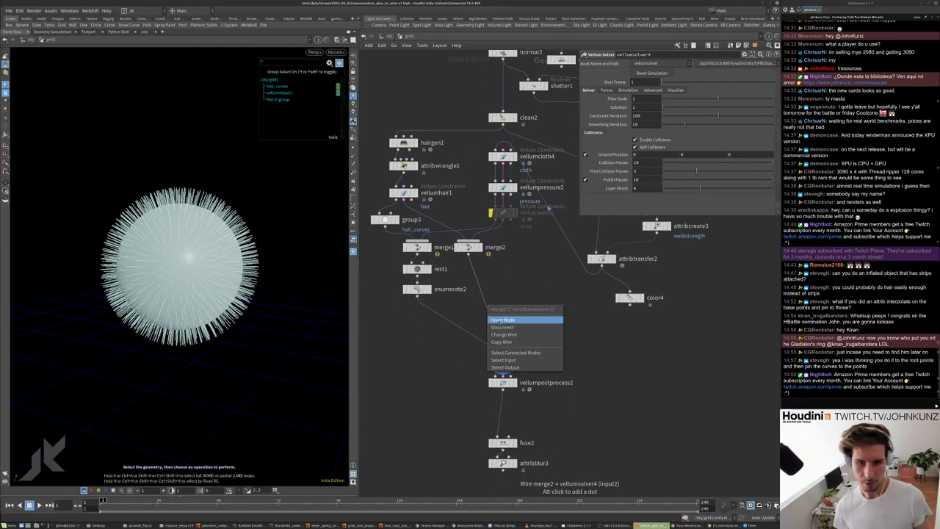
key("Escape")
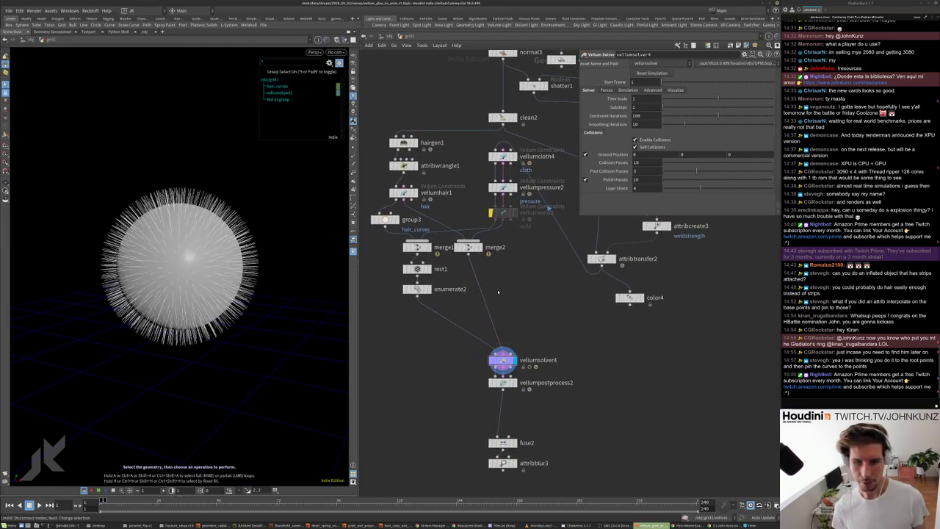
scroll(496, 305, "down", 4)
scroll(506, 322, "up", 2)
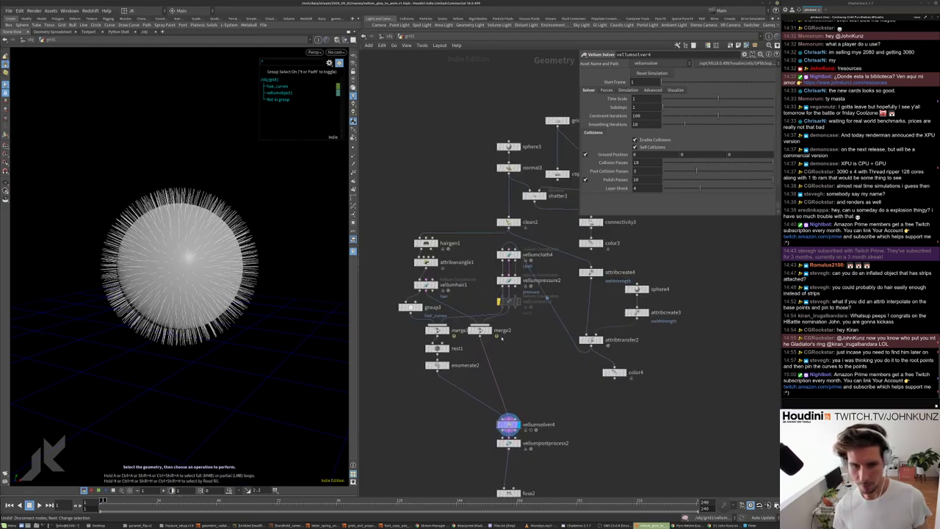
middle_click_drag(502, 337, 510, 294)
- Select the whole hairy-sphere node setup and move it aside to the right
middle_click_drag(522, 331, 475, 351)
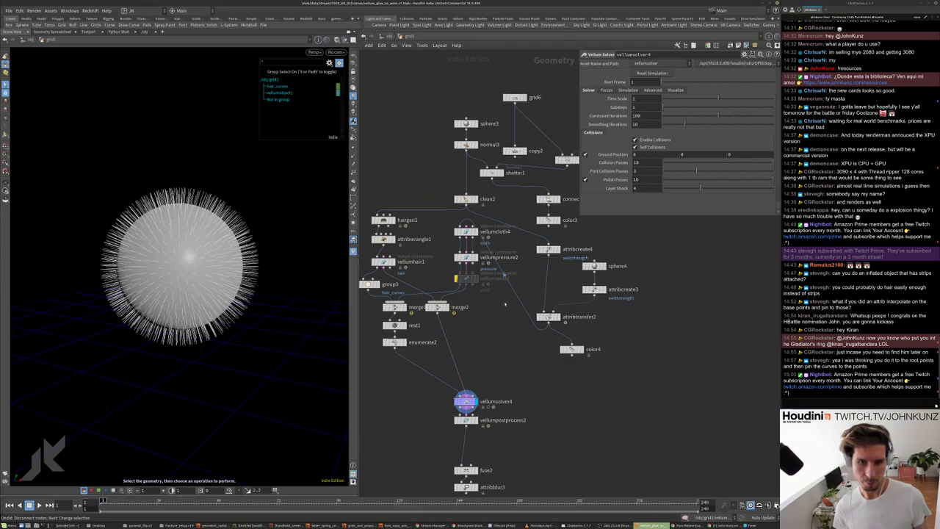
scroll(505, 303, "down", 4)
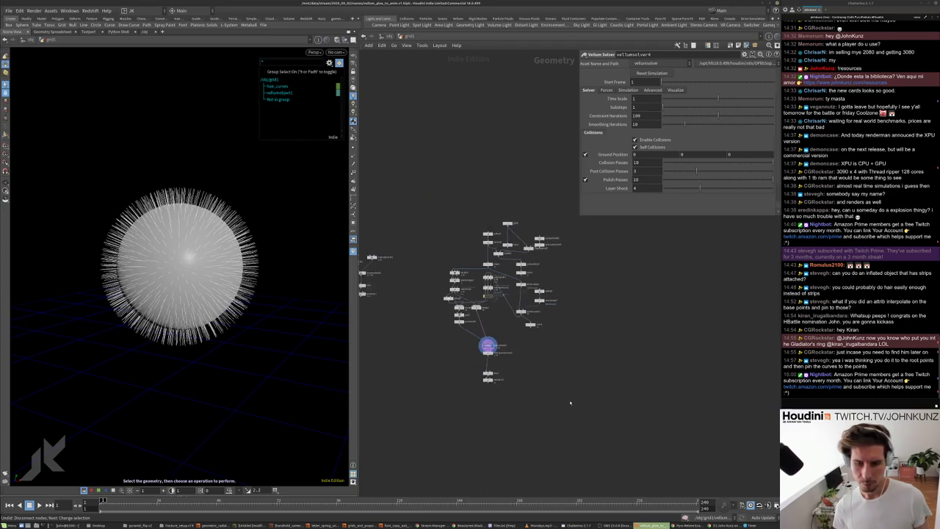
left_click_drag(570, 403, 453, 195)
left_click_drag(455, 273, 745, 289)
key("f")
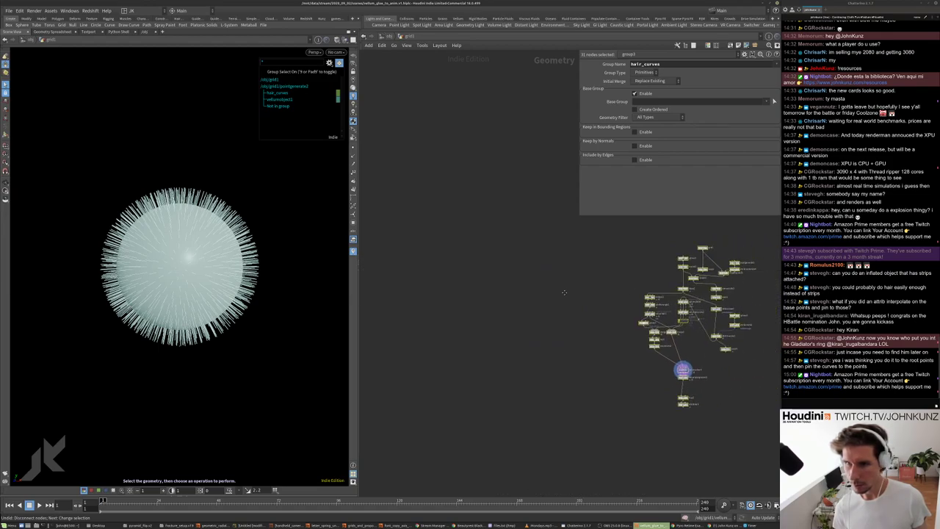
- Add a CHALLENGE sticky note above the setup with enlarged text, shrunk to a small bar
key("shift+p")
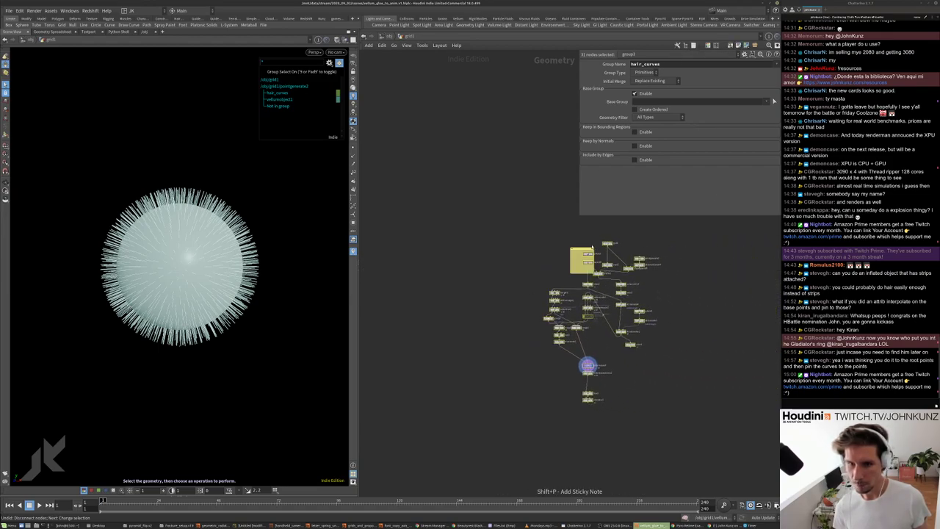
left_click_drag(592, 247, 552, 222)
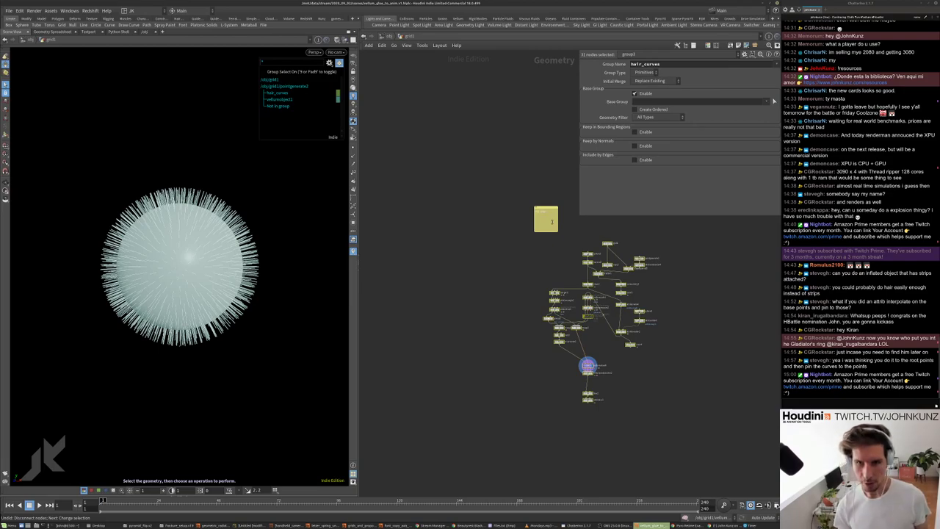
left_click(550, 225)
scroll(551, 229, "up", 3)
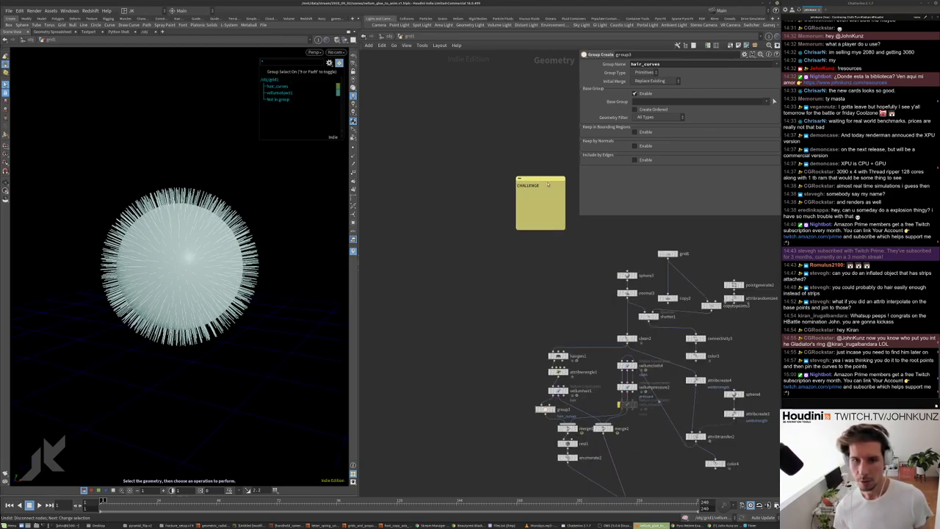
right_click(549, 180)
mouse_move(581, 230)
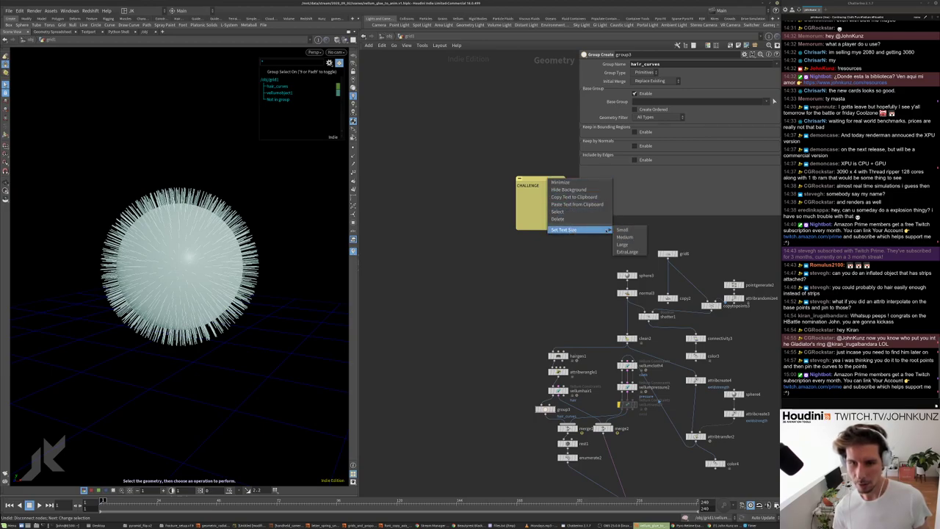
left_click(631, 252)
scroll(528, 258, "down", 6)
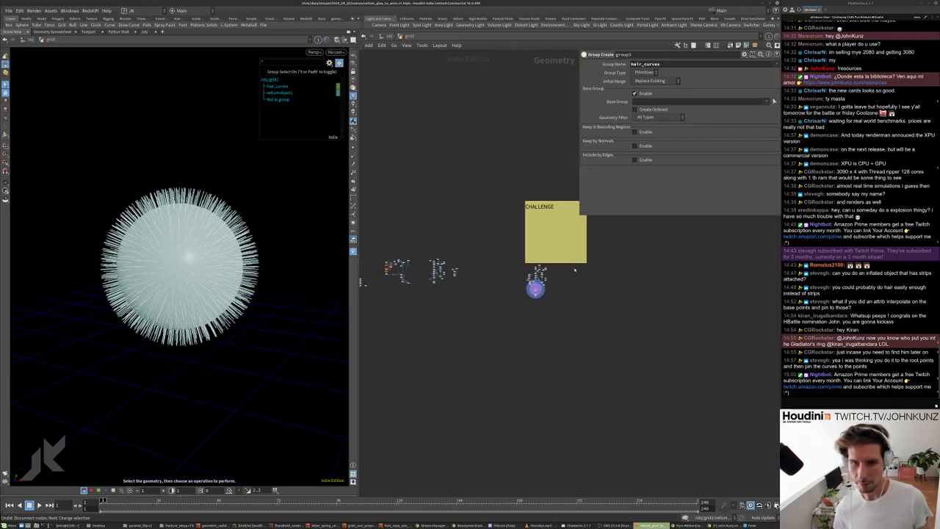
left_click_drag(587, 263, 520, 263)
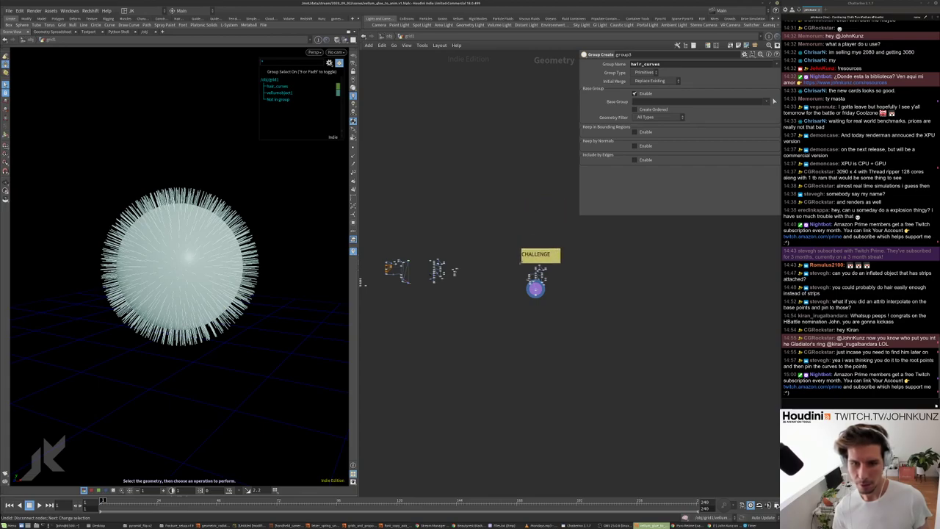
scroll(504, 269, "up", 3)
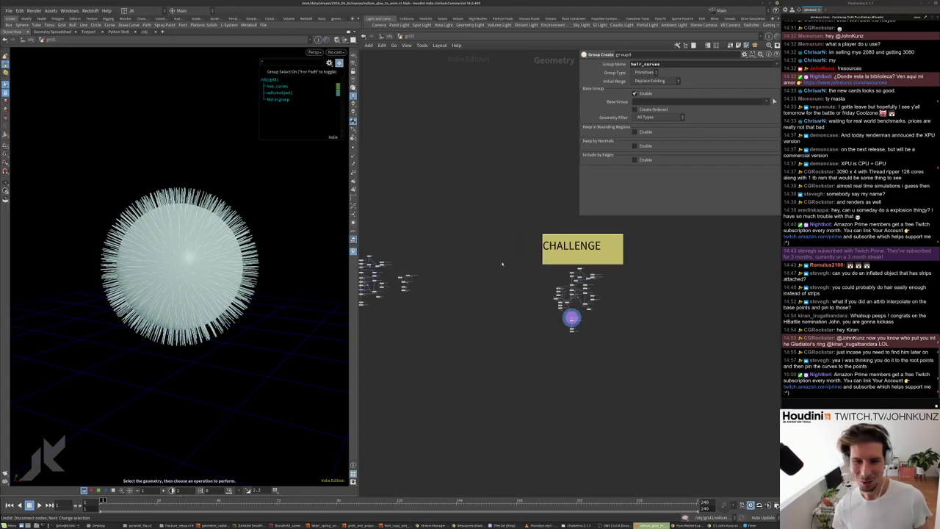
scroll(536, 268, "up", 6)
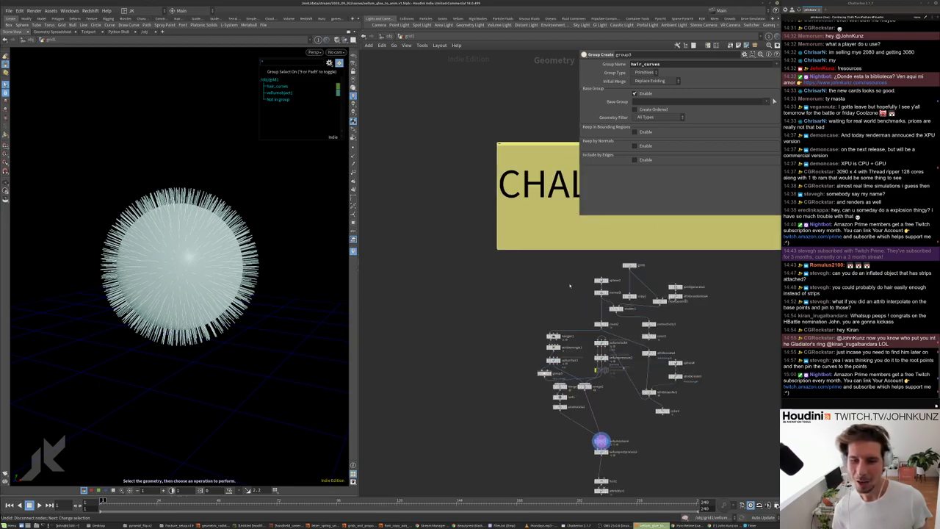
scroll(623, 298, "down", 5)
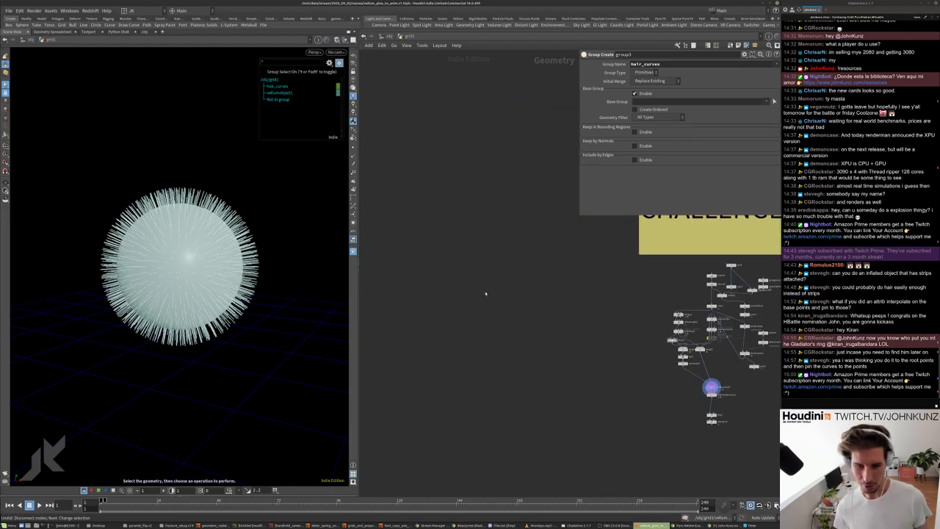
- Place a new Grid node in a separate network
key("Tab")
key("Down")
key("Down")
key("Down")
key("Right")
key("Return")
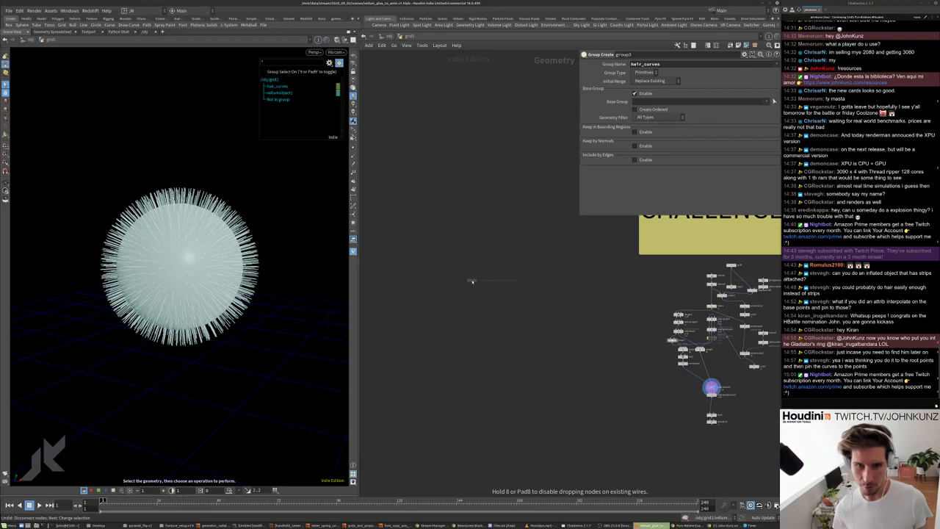
left_click(473, 282)
- Frame grid7 in the viewport and orbit to a flatter angle on it
key("h")
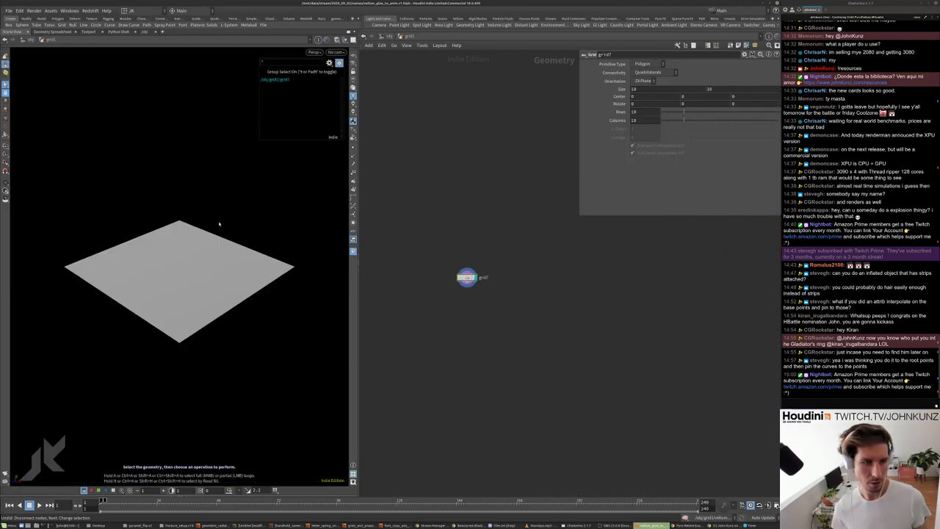
key("Escape")
left_click_drag(219, 224, 257, 269)
scroll(544, 326, "down", 3)
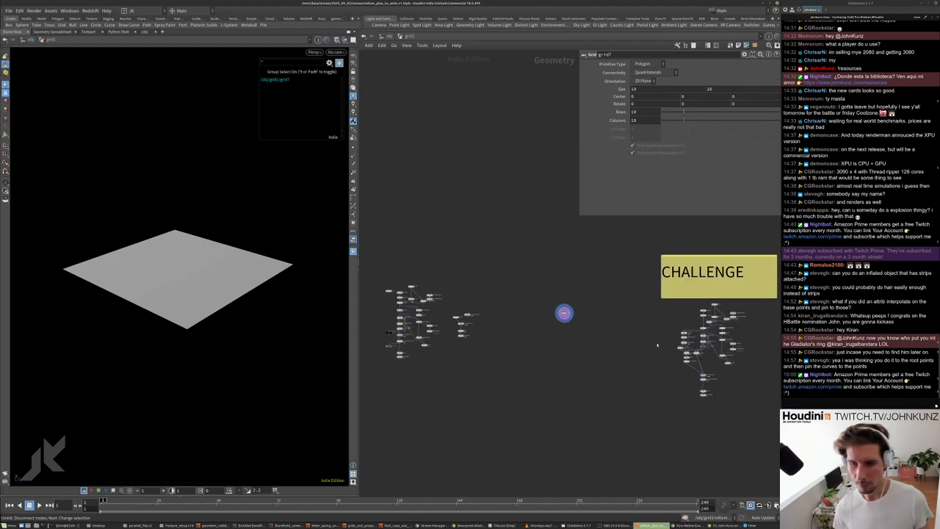
left_click_drag(210, 290, 256, 244)
key("s")
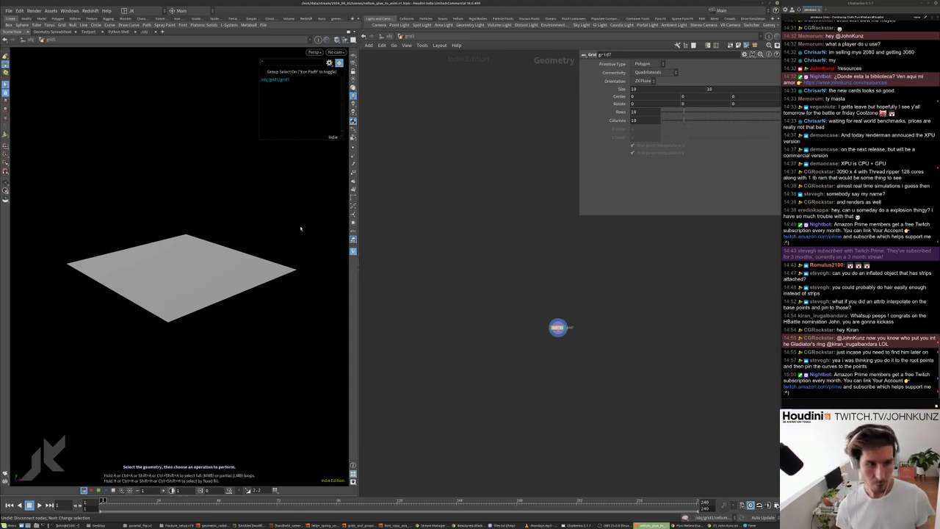
scroll(551, 308, "up", 2)
- Add vellumconstraints1 directly under grid7
key("Tab")
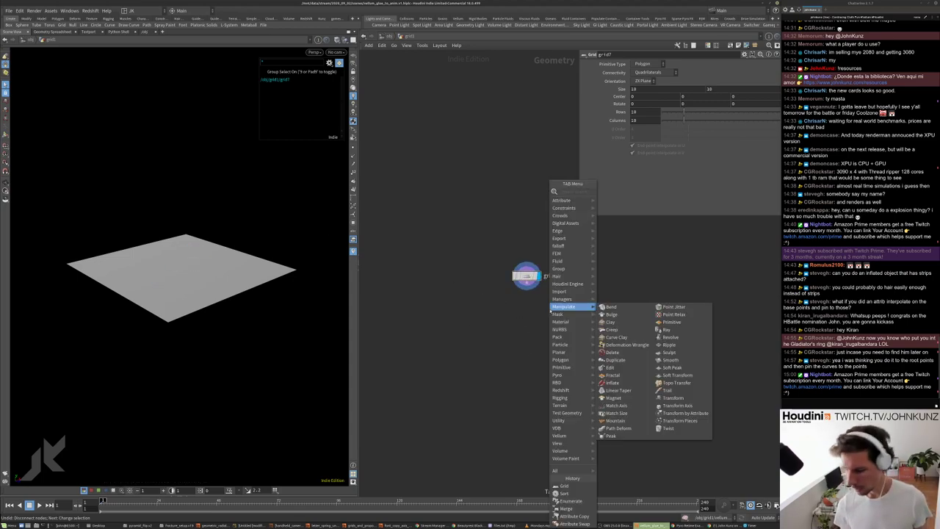
type("c")
type("lo")
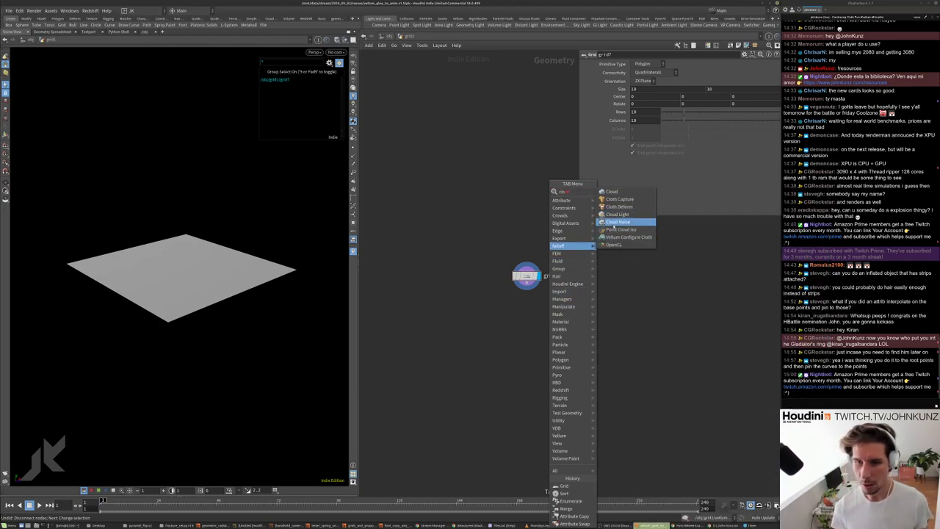
key("Escape")
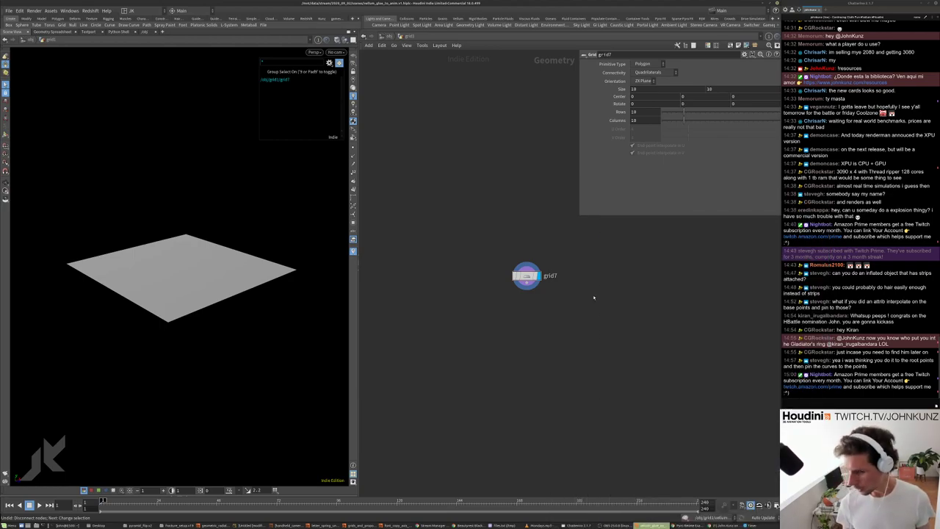
key("Tab")
type("conv")
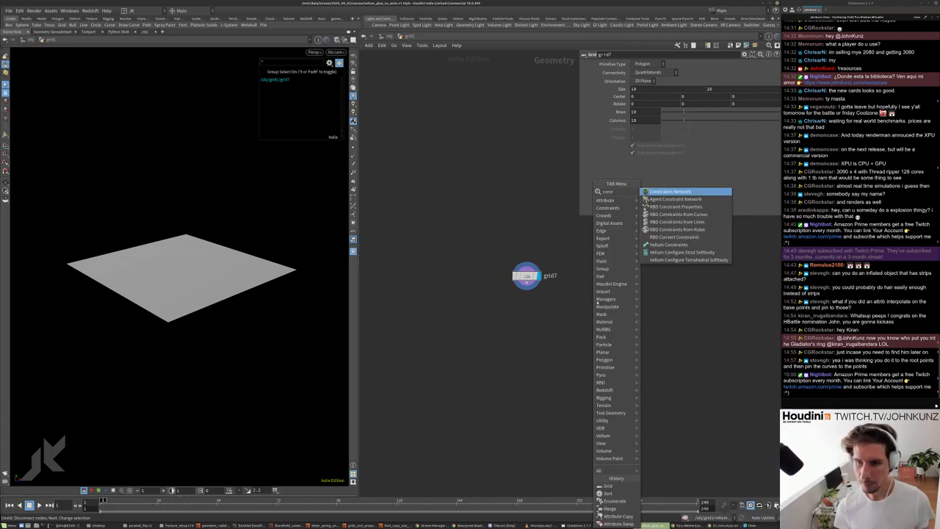
key("Escape")
left_click(523, 348)
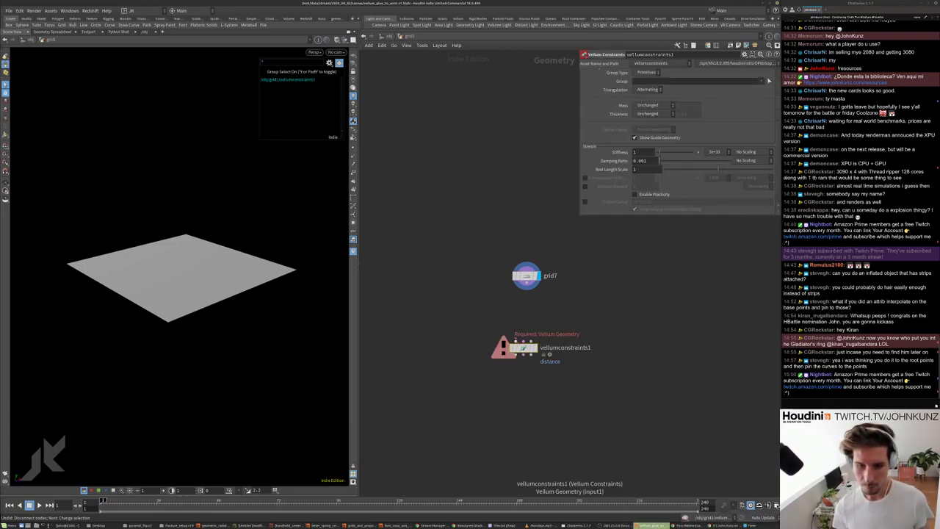
left_click_drag(525, 349, 525, 301)
- Add vellumsolver5 fed by the constraint geometry, enable Ground Position, and stop playback
key("Tab")
type("c")
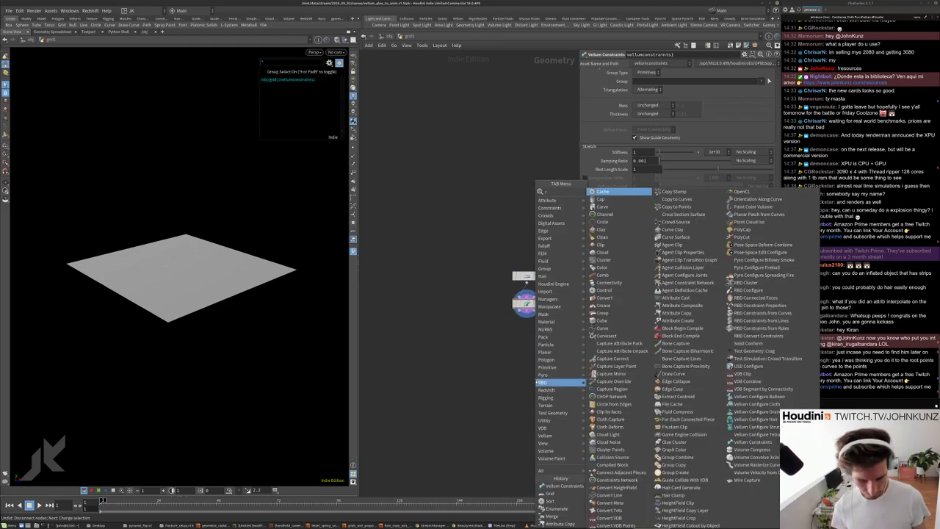
key("Escape")
key("Tab")
type("sol")
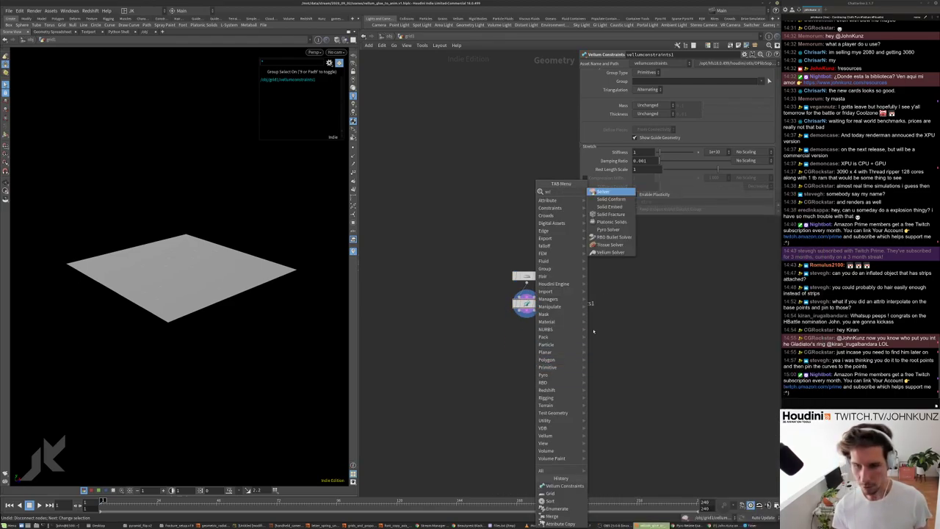
key("Down")
key("Down")
key("Down")
key("Down")
key("Down")
key("Down")
key("Down")
key("Down")
key("Return")
left_click(545, 343)
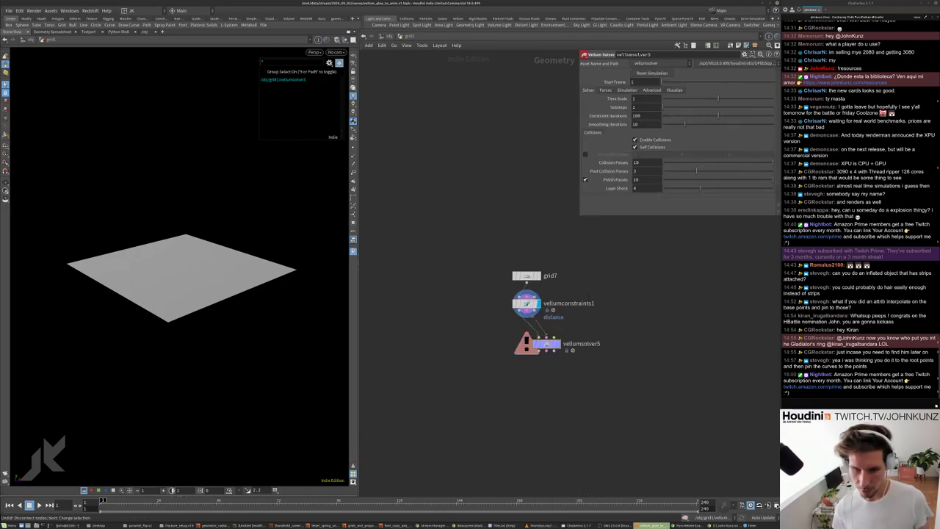
left_click(527, 316)
left_click(548, 343)
left_click_drag(546, 345, 527, 332)
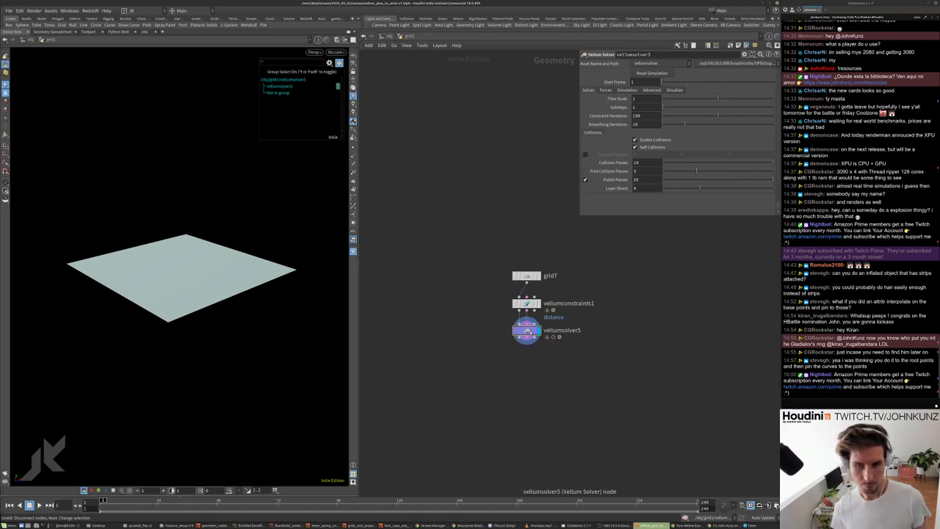
left_click(585, 155)
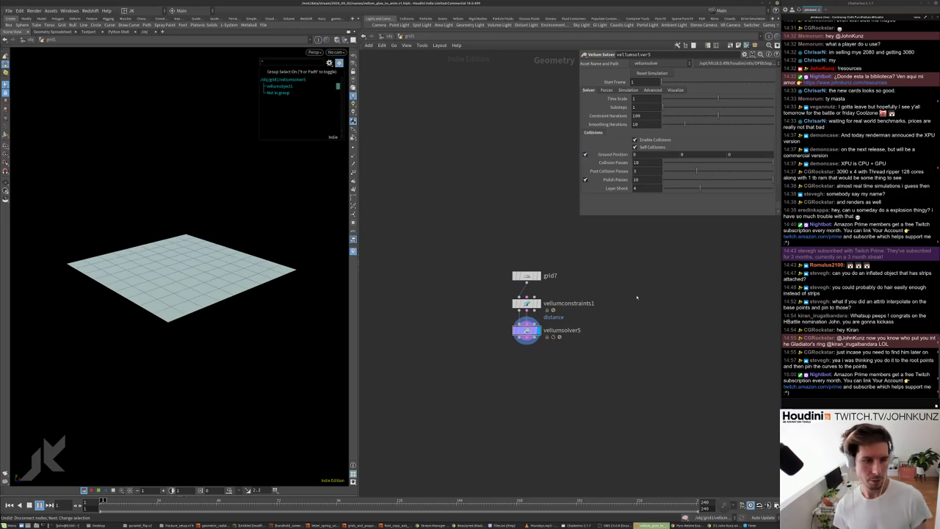
key("ctrl+Up")
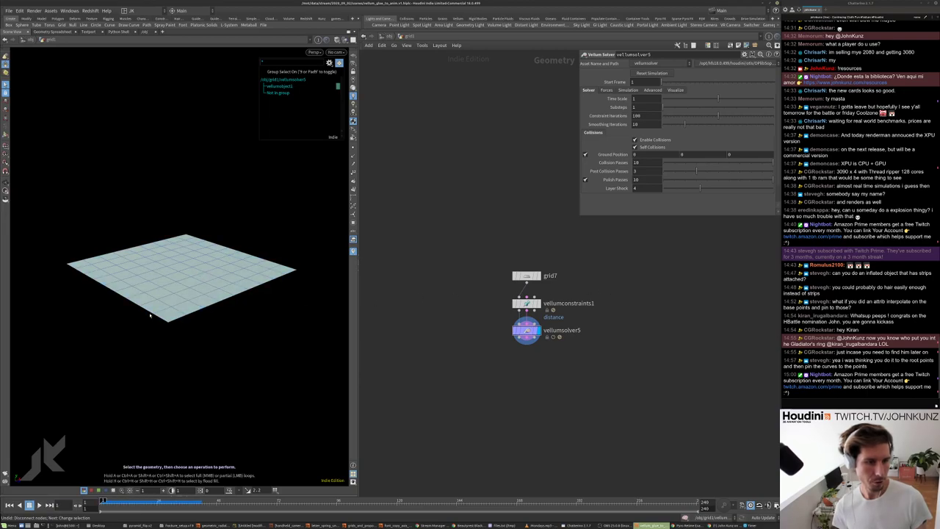
- Inside vellumsolver5, add a POP Force node wired into force_output
double_click(526, 332)
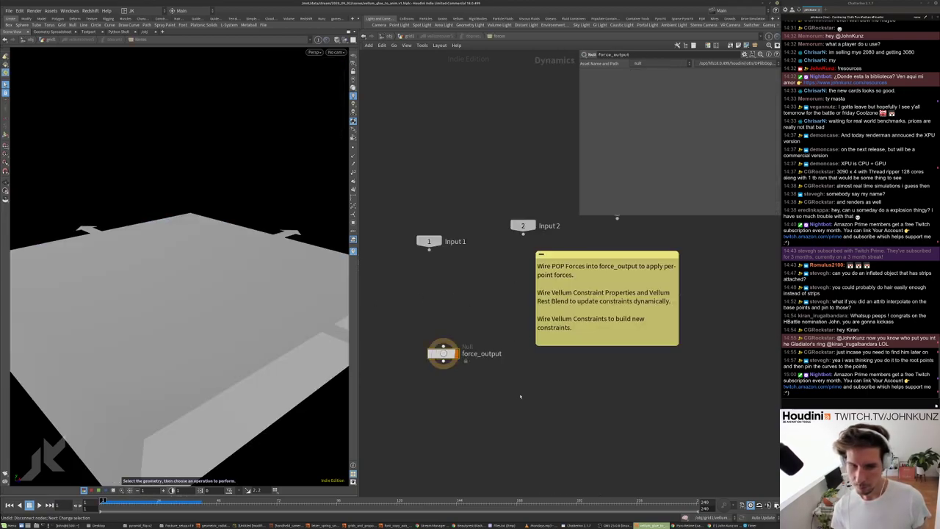
key("Tab")
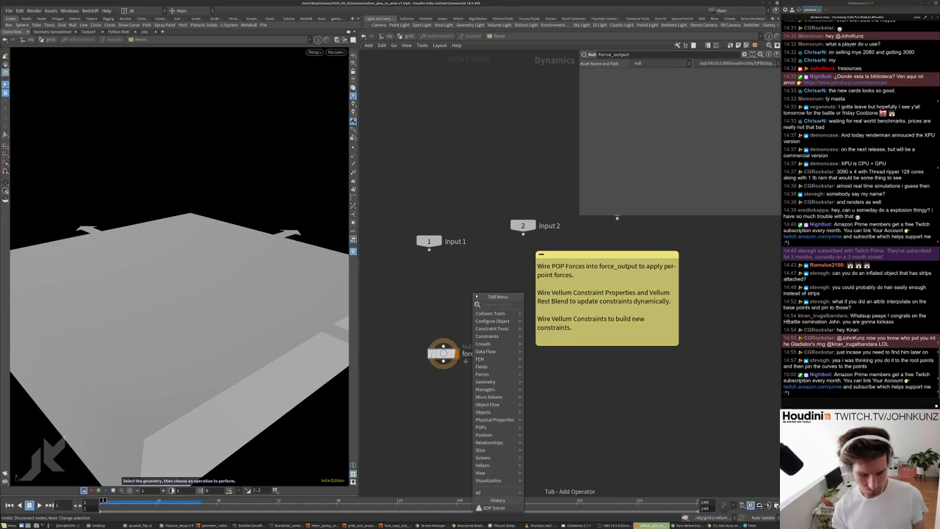
type("for")
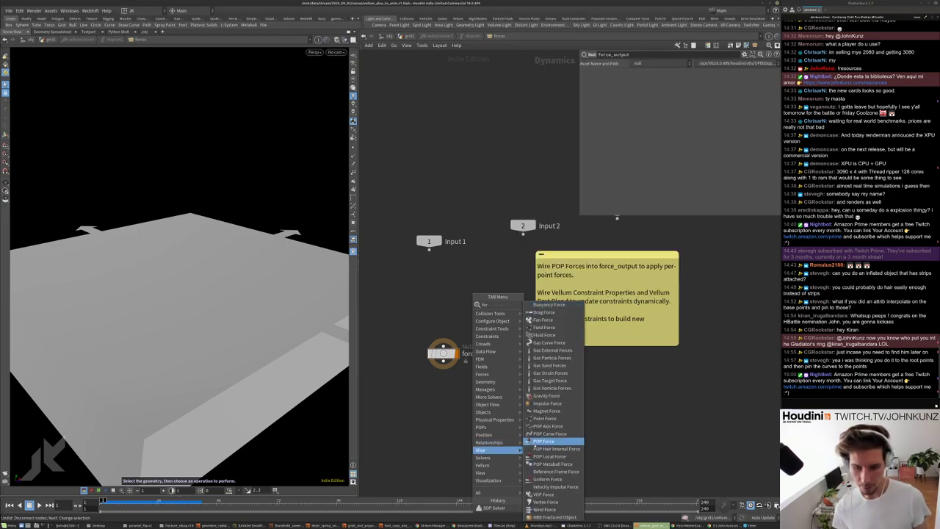
left_click(544, 440)
left_click(429, 309)
left_click_drag(429, 316, 443, 343)
left_click(443, 343)
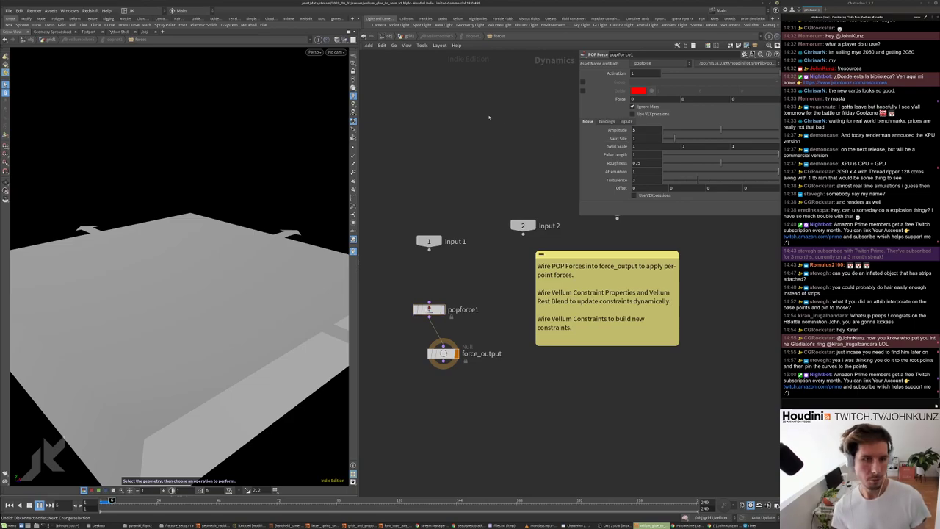
- Test the cloth simulation and set the grid's Columns to 45
key("u")
key("Up")
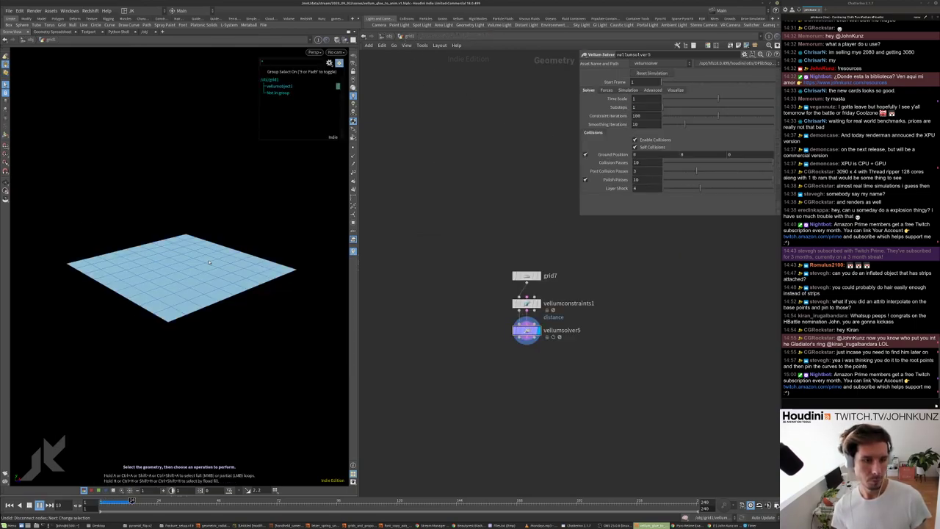
key("Escape")
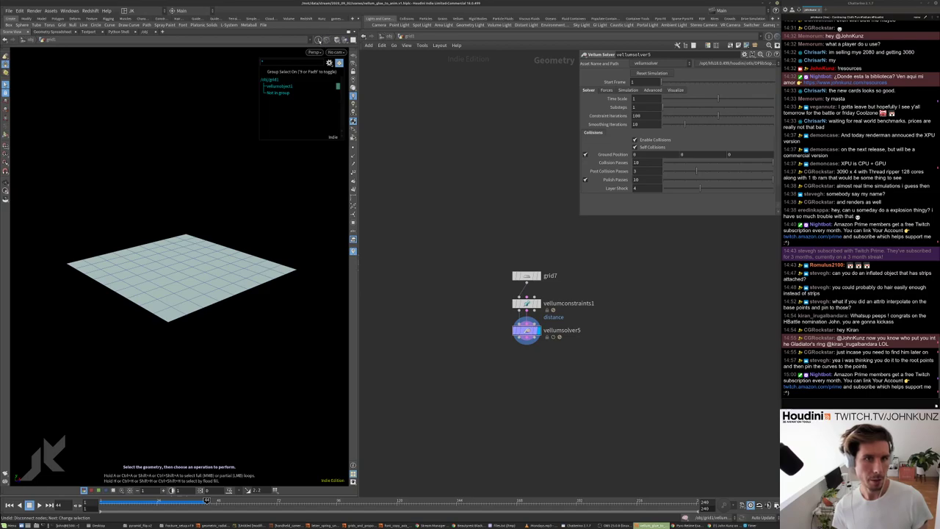
left_click(526, 275)
key("ctrl+Up")
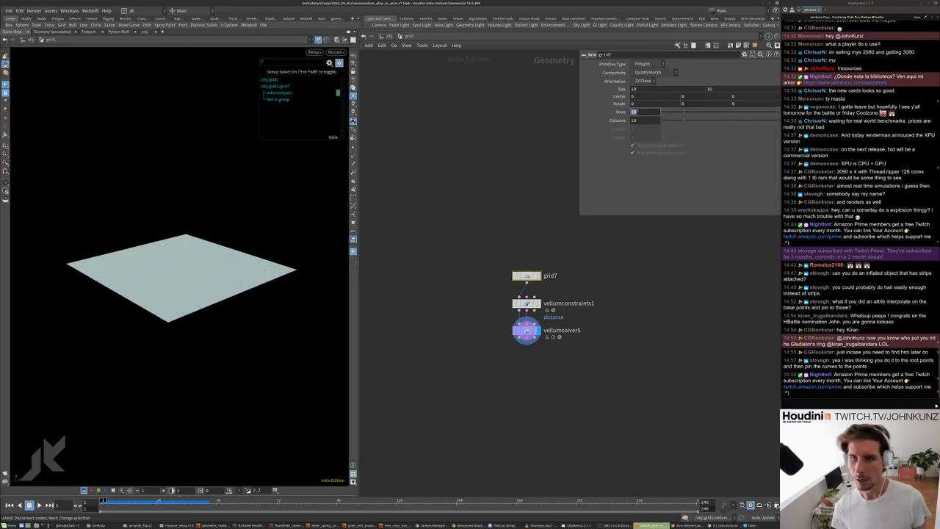
type("45")
key("Return")
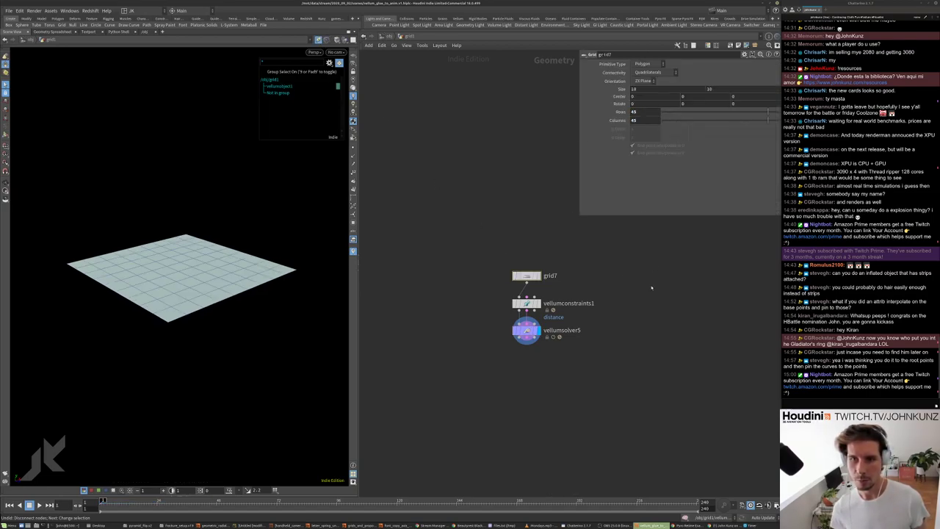
key("s")
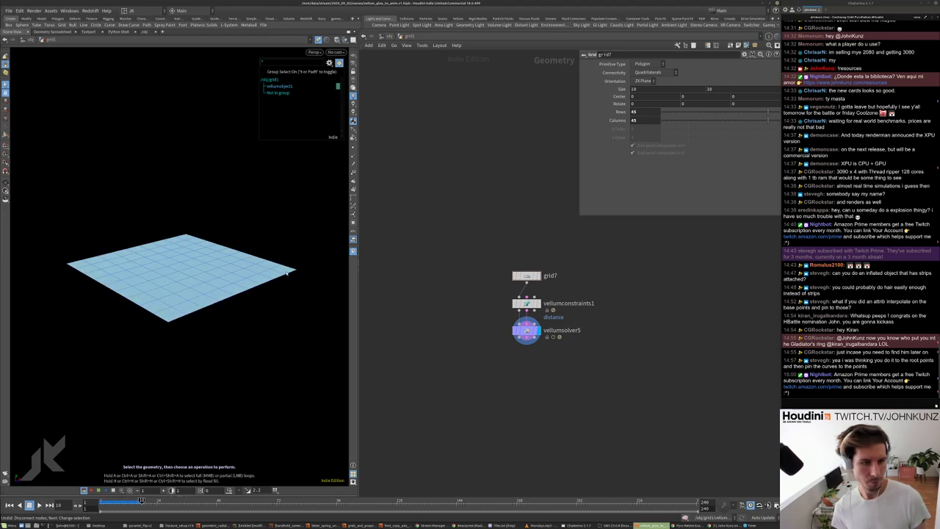
key("Escape")
- Replay the cloth, then nudge the grid's center slightly off zero and test again
left_click(526, 332)
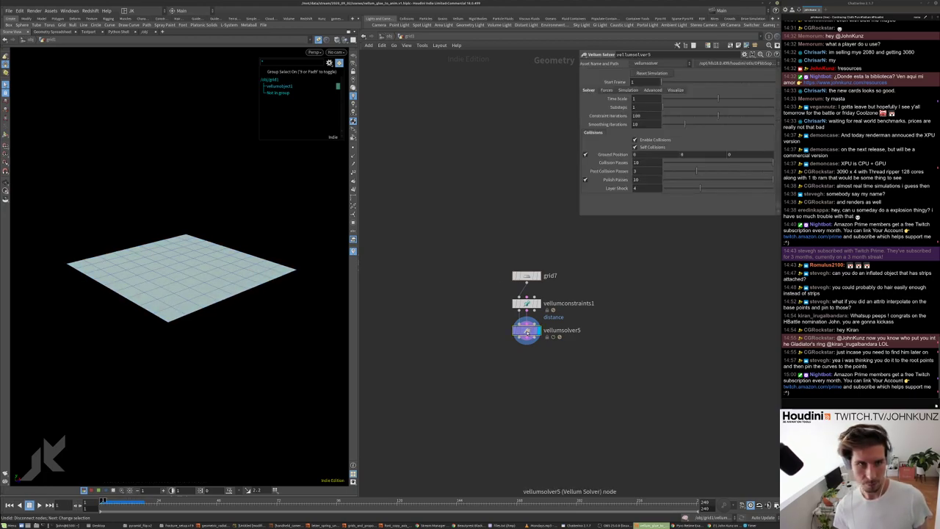
double_click(527, 332)
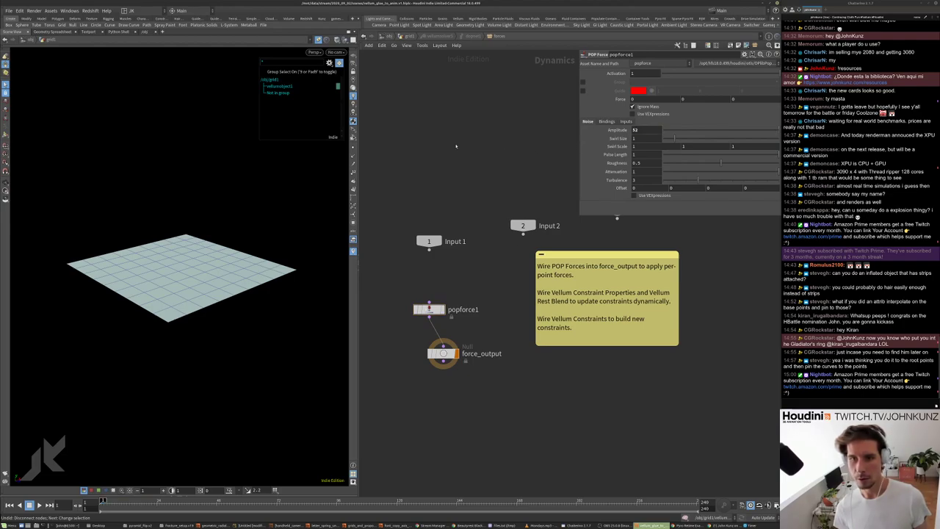
key("Up")
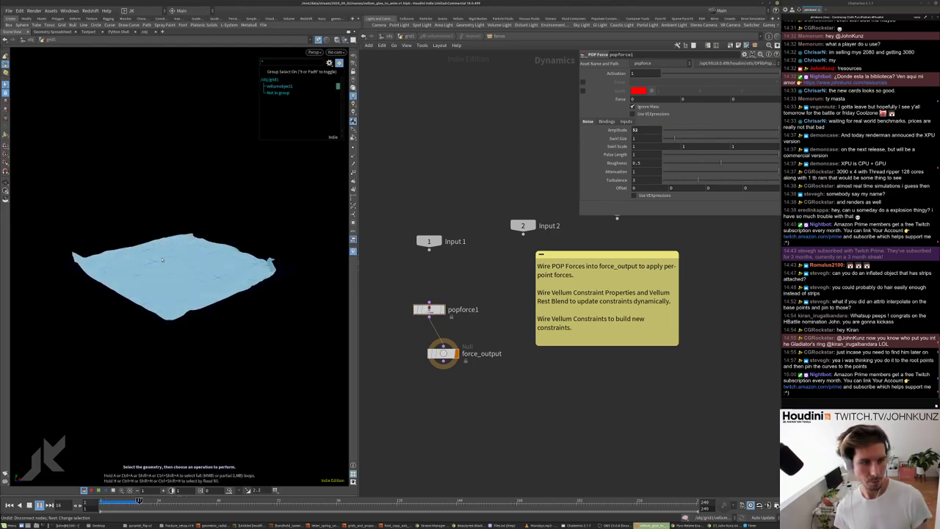
key("ctrl+Up")
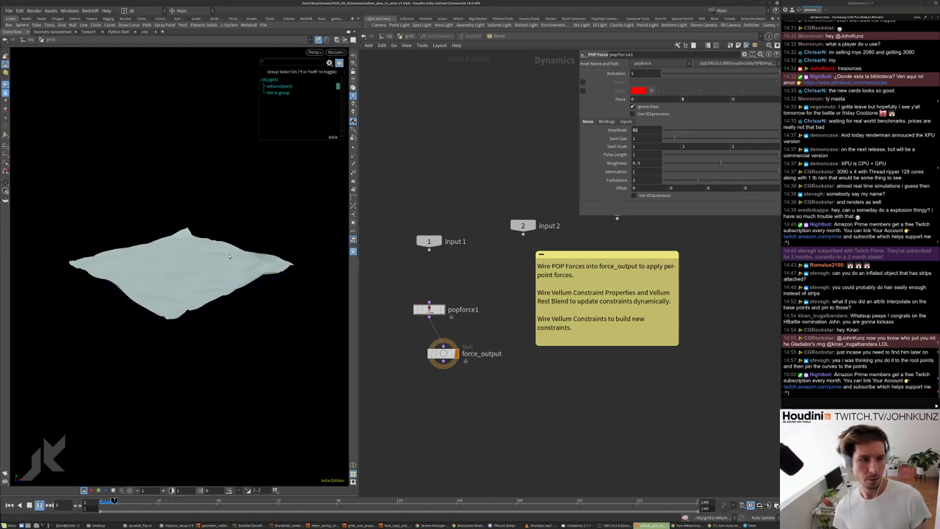
key("ctrl+Up")
left_click(441, 35)
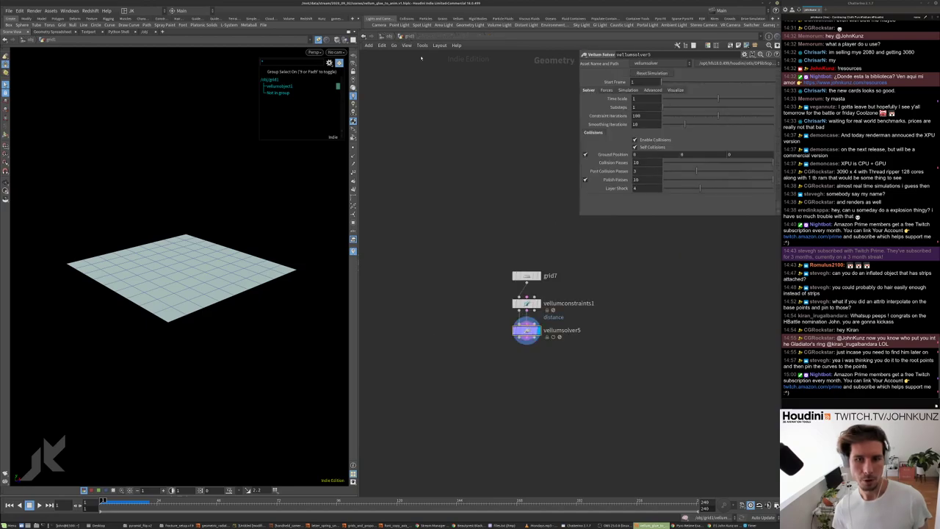
left_click(526, 277)
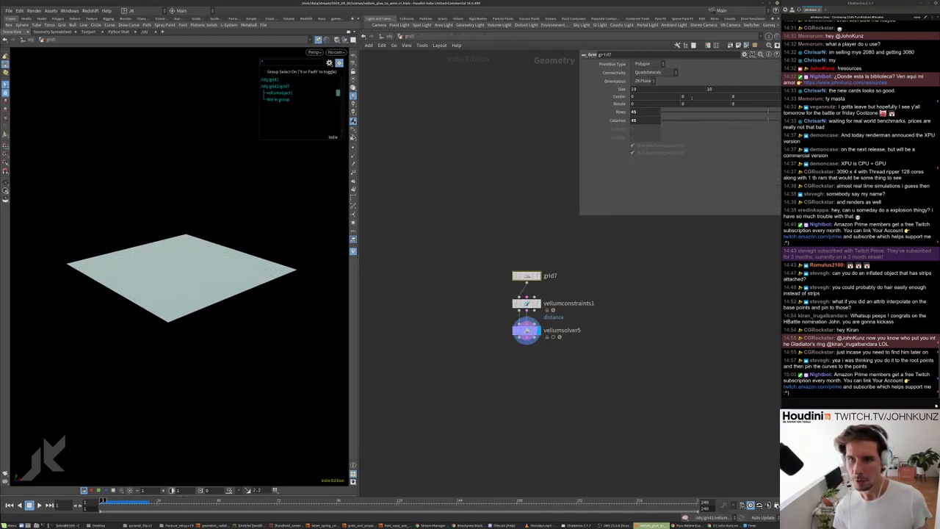
middle_click_drag(691, 96, 672, 97)
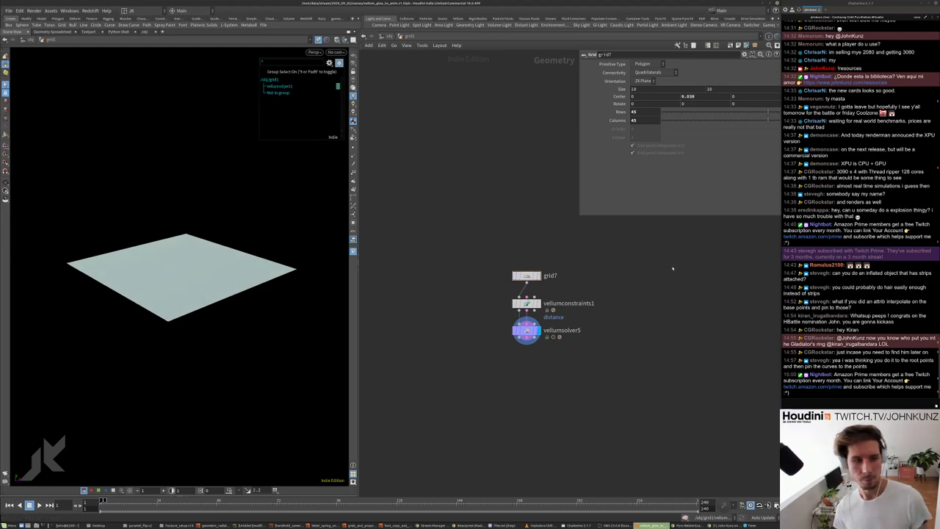
key("Up")
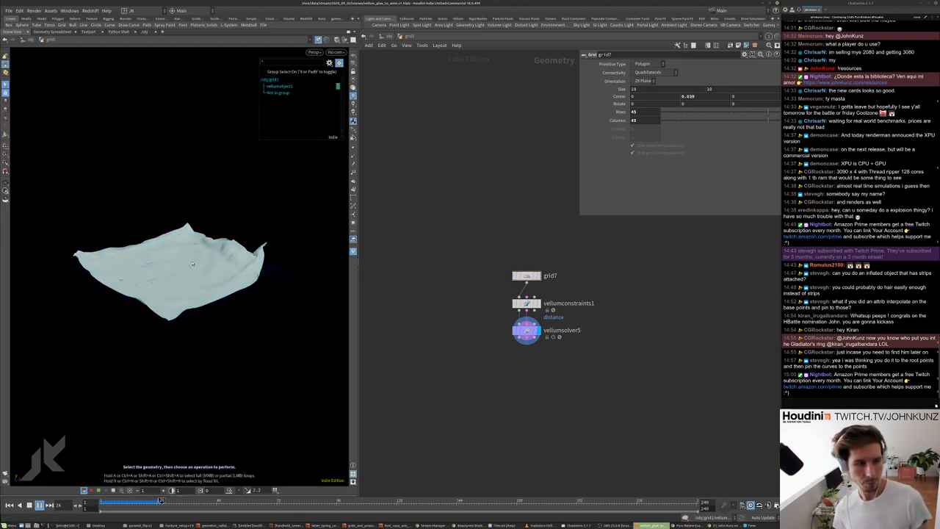
key("ctrl+Up")
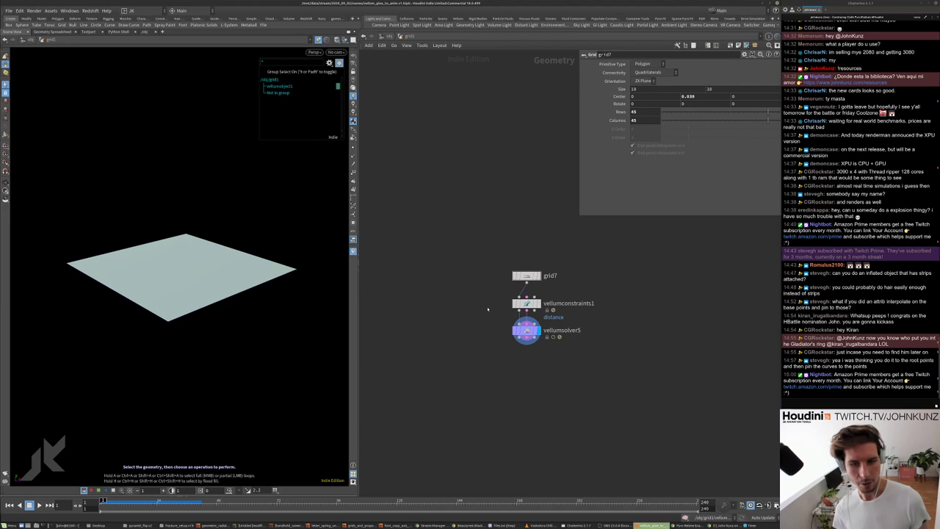
- Add a POP Wind after popforce1 and set its noise Amplitude to 4
double_click(526, 332)
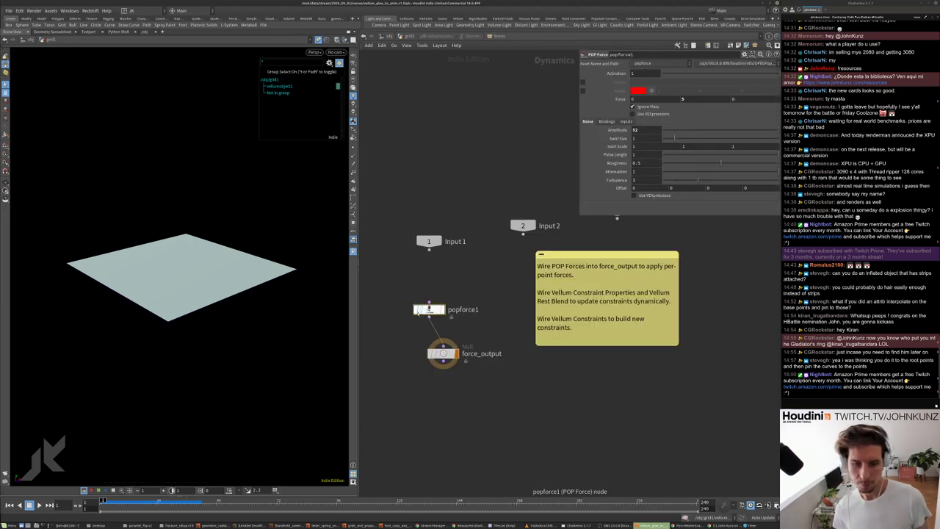
key("Tab")
type("wi")
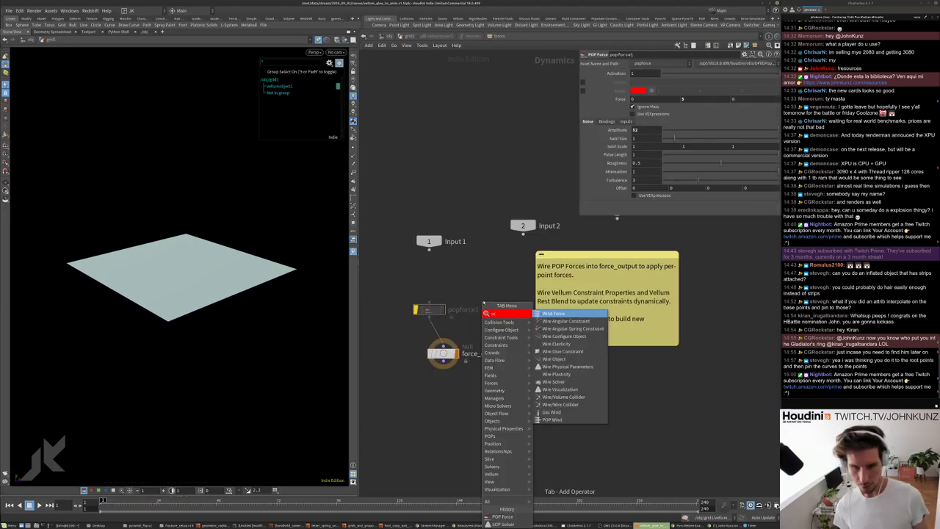
left_click(553, 420)
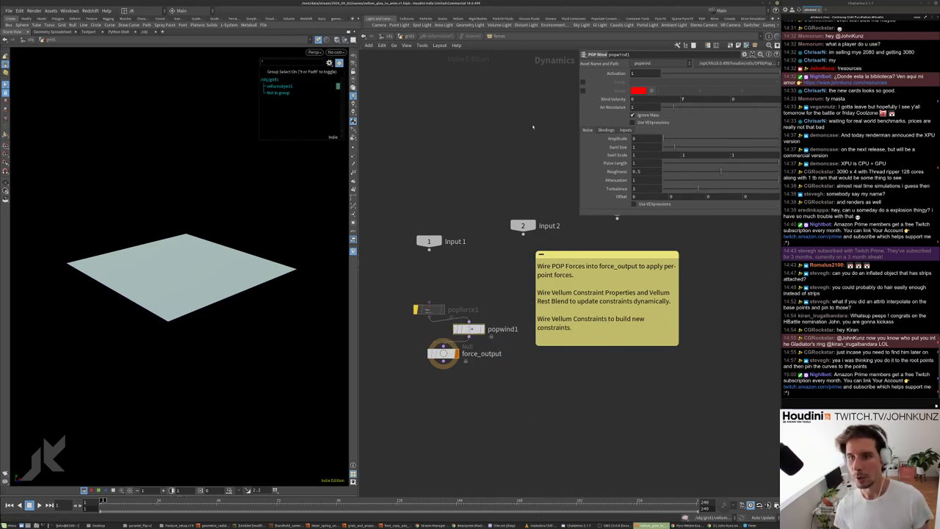
key("Up")
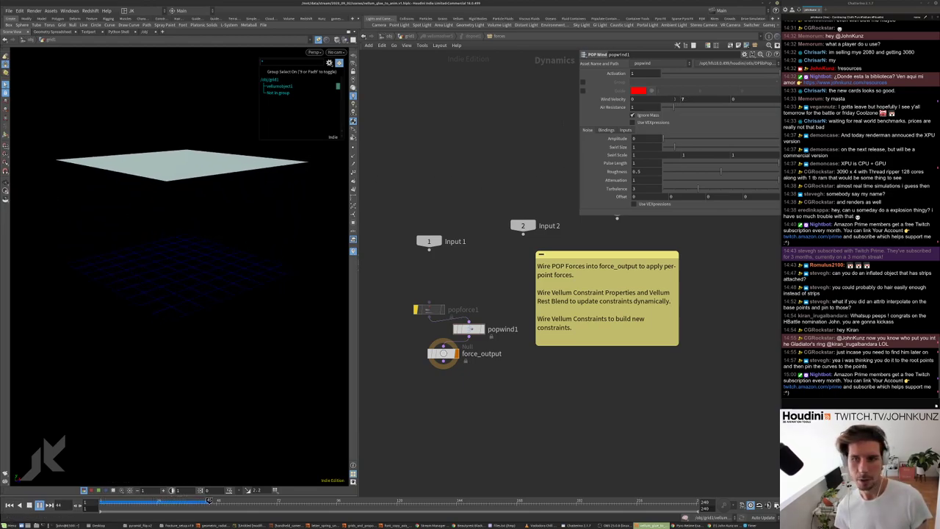
key("ctrl+Up")
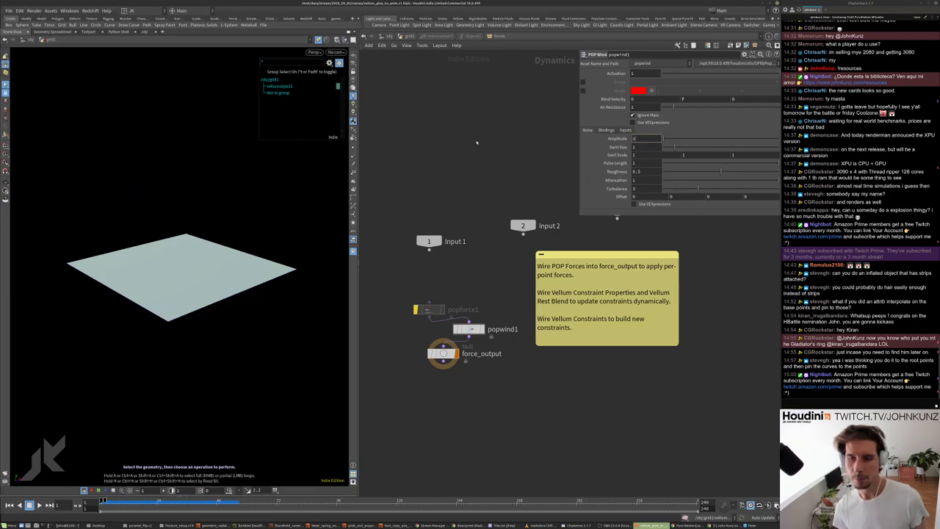
type("4")
key("Return")
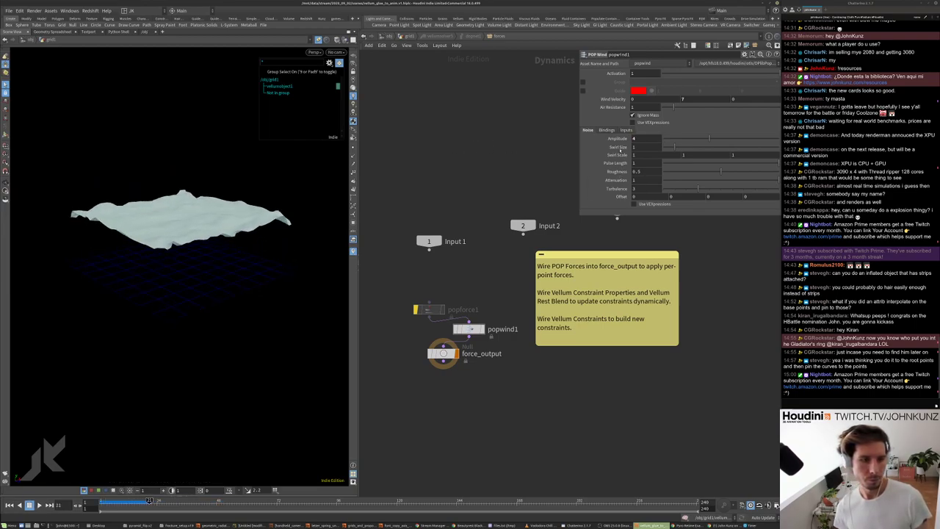
- Set the wind Swirl Size to 8 and replay the billowing cloth
key("ctrl+Up")
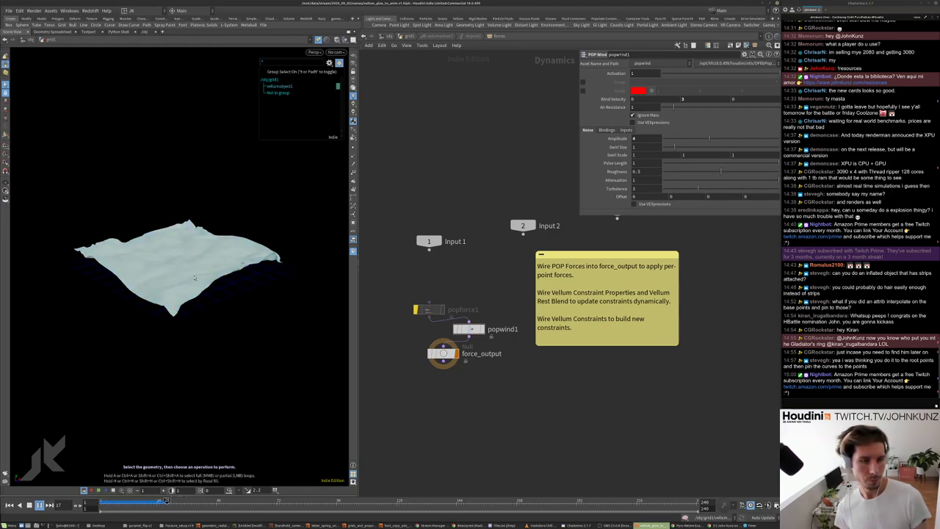
left_click_drag(194, 278, 179, 237)
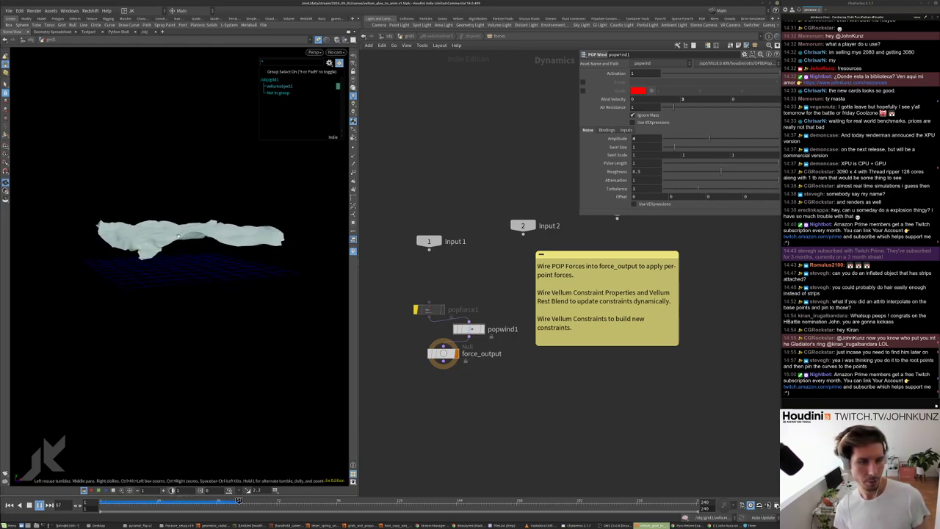
left_click_drag(189, 275, 299, 250)
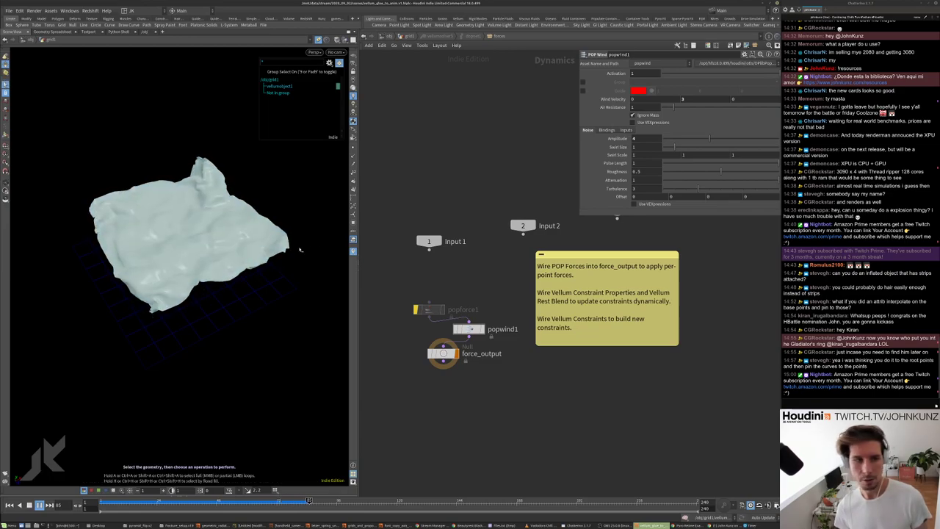
key("ctrl+Up")
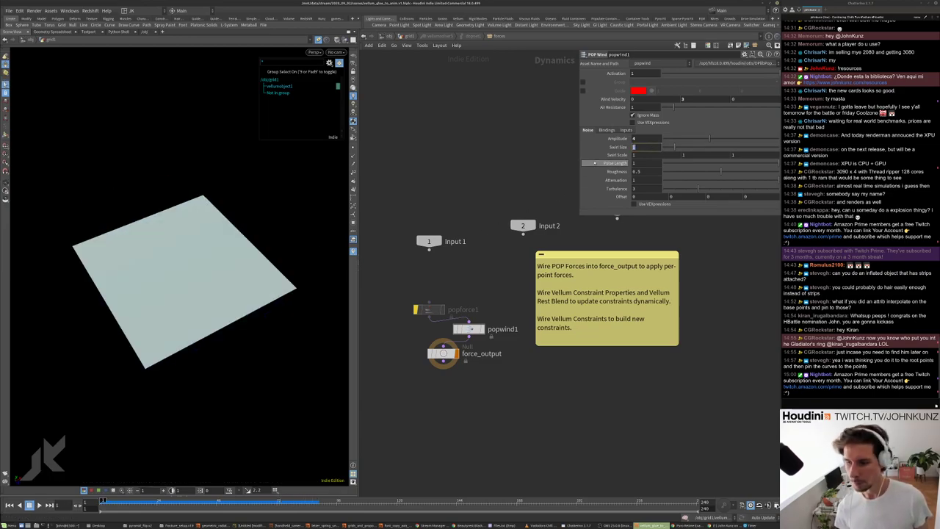
key("Return")
key("Up")
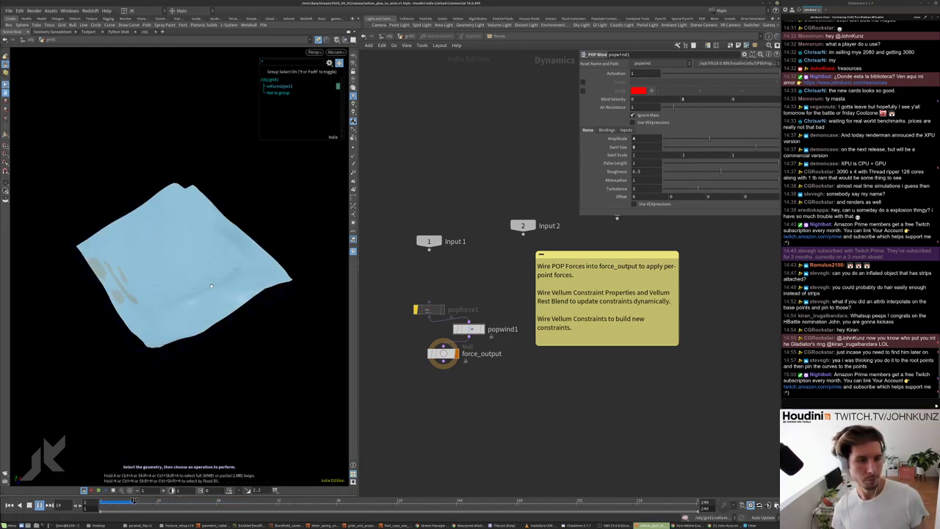
left_click_drag(205, 242, 248, 240)
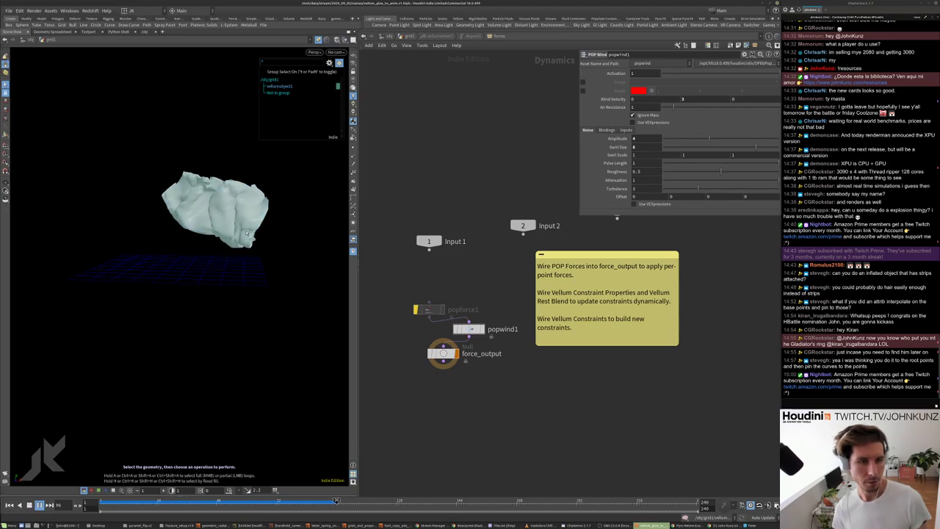
key("ctrl+Up")
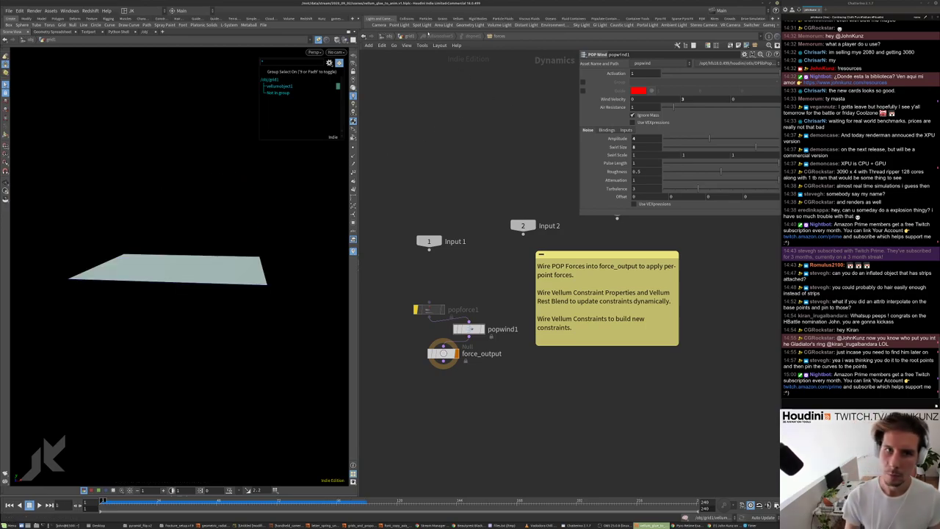
- Pull vellumconstraints1 out of the grid7 chain
key("u")
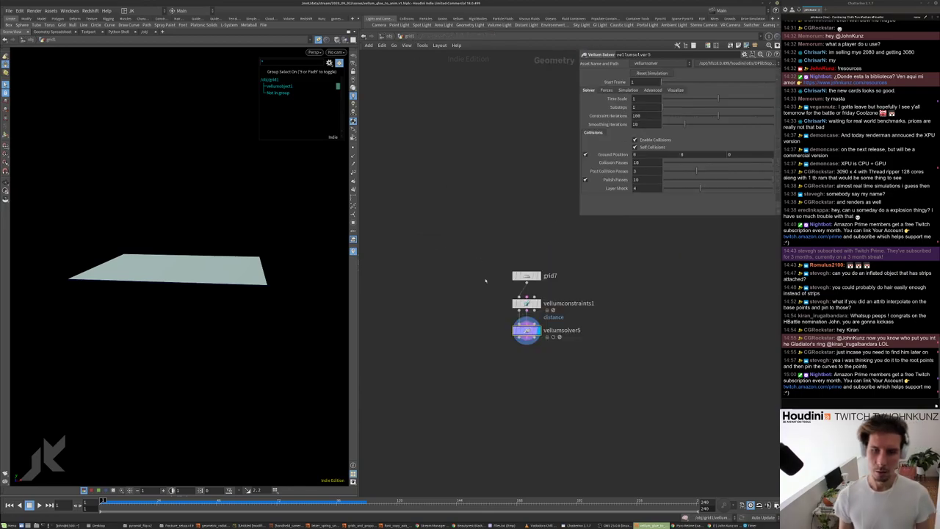
left_click(527, 303)
scroll(596, 108, "down", 1)
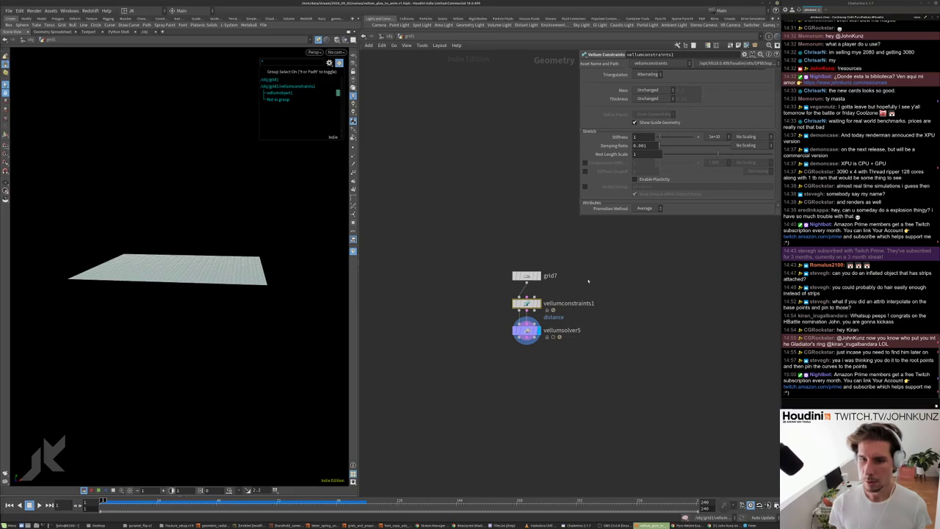
key("h")
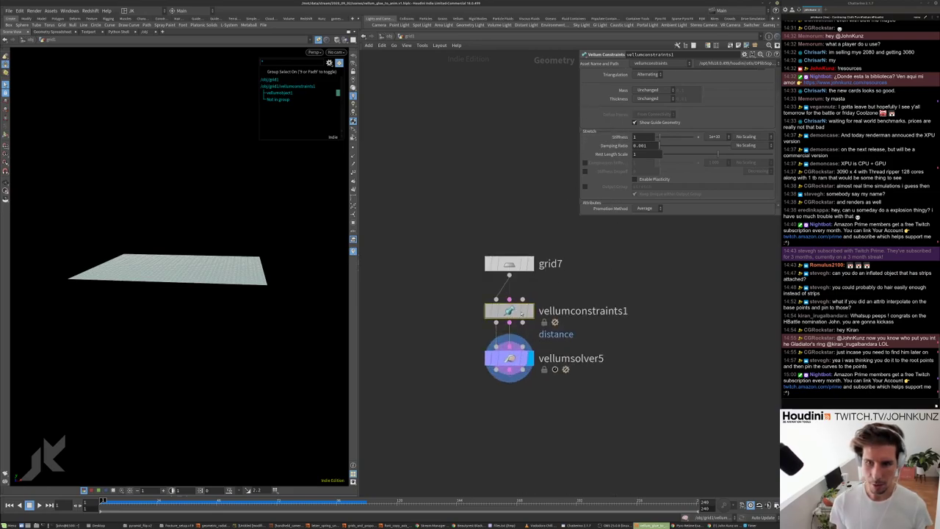
left_click_drag(529, 312, 664, 293)
- Add a Vellum Configure Cloth node after grid7
key("Tab")
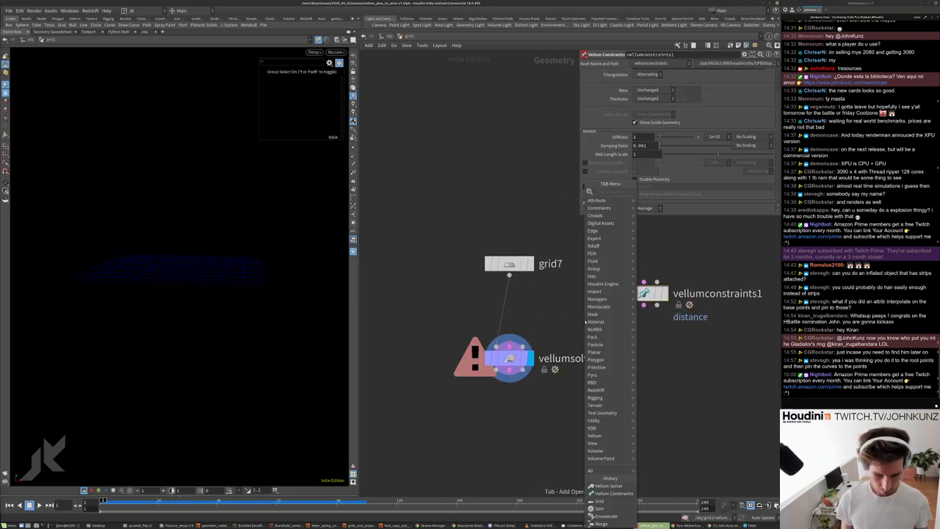
key("Escape")
key("Tab")
type("clo")
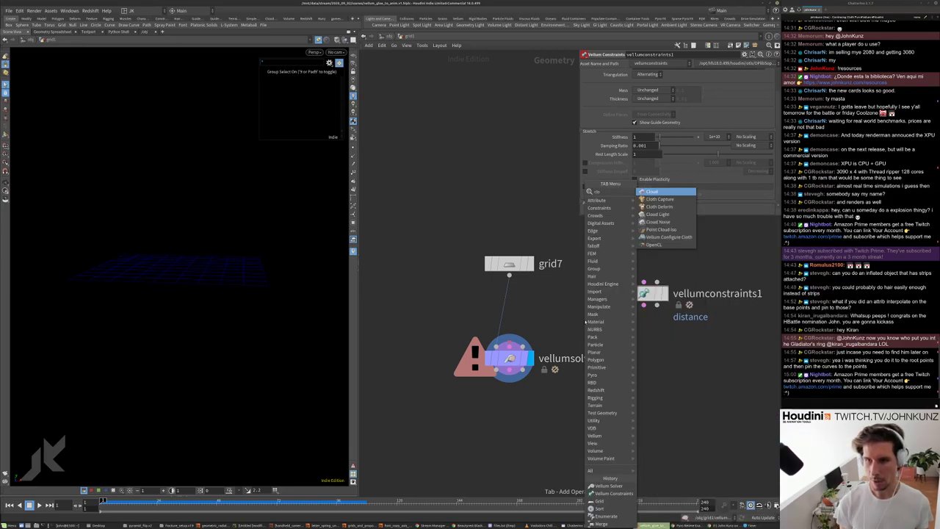
left_click(667, 237)
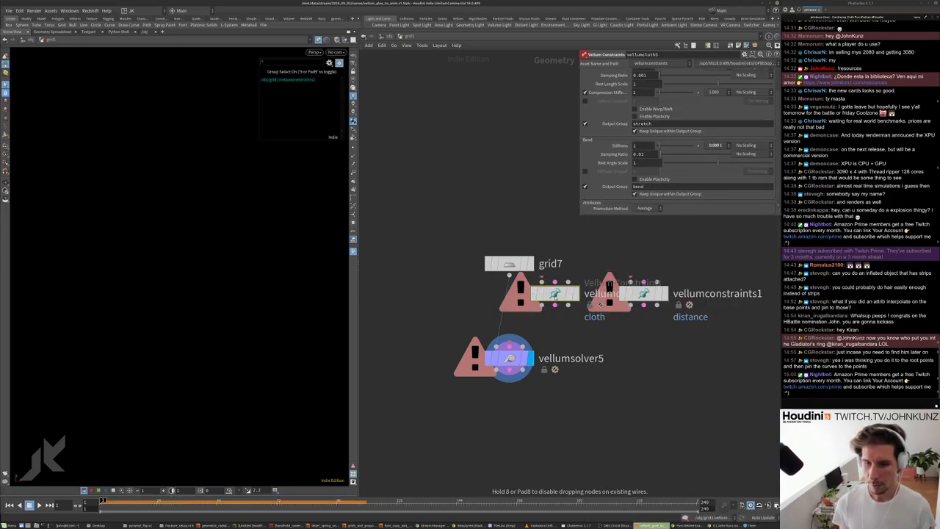
- Switch vellumconstraints1 to Cloth and wire vellumcloth5 between grid7 and vellumsolver5
scroll(609, 165, "up", 2)
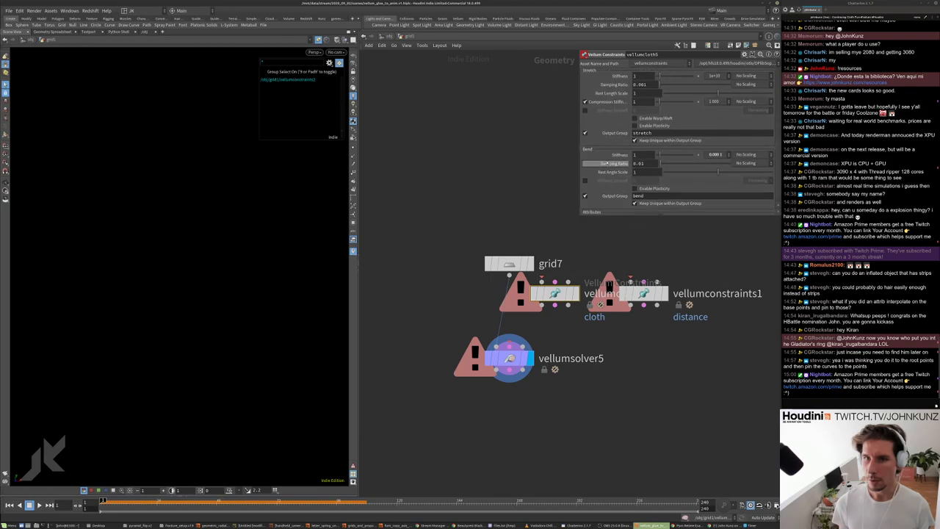
left_click(644, 294)
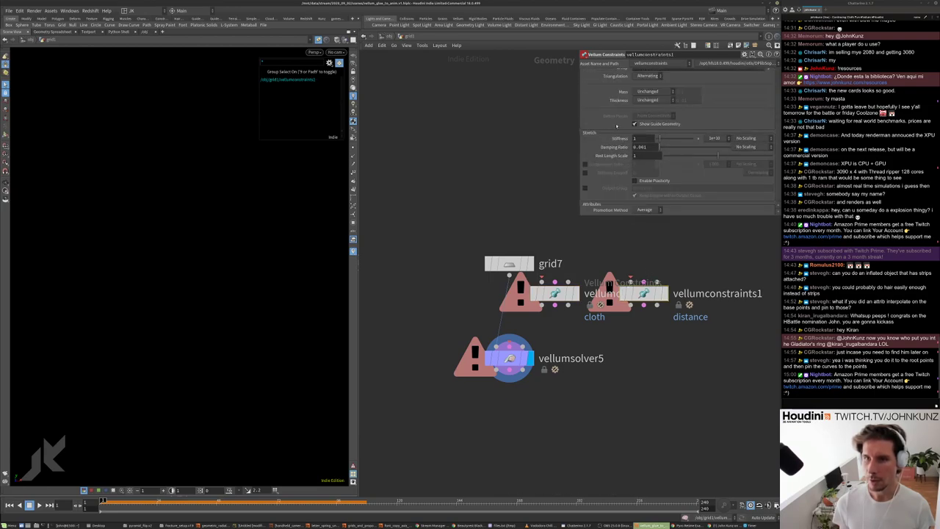
left_click(650, 76)
left_click(647, 101)
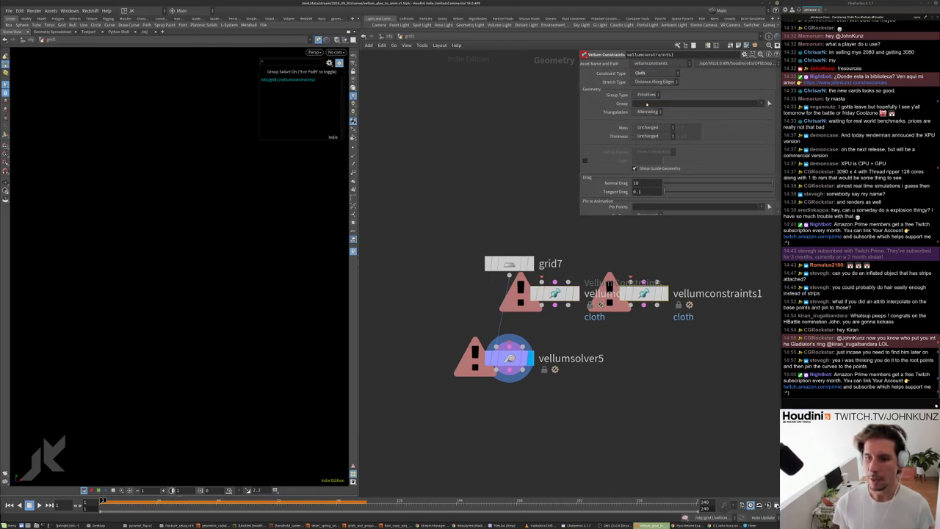
left_click_drag(556, 294, 509, 345)
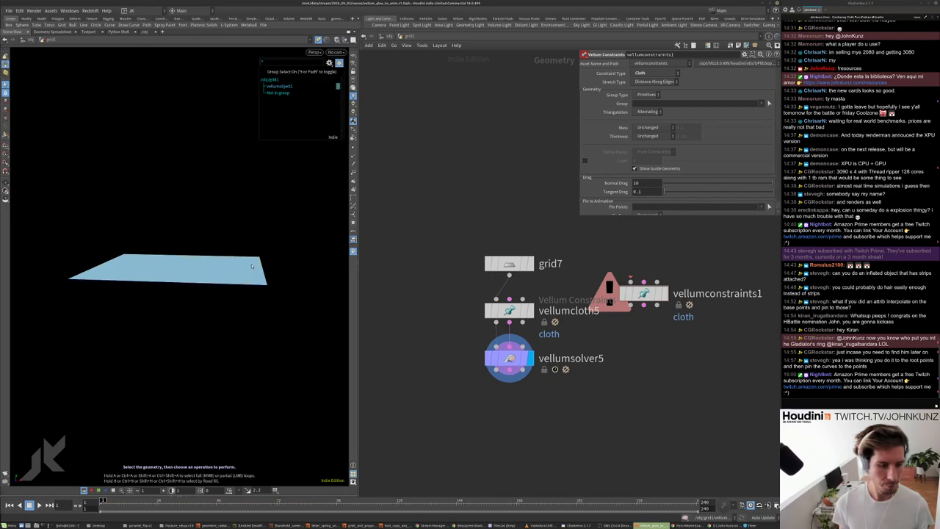
- Play the simulation to watch the cloth crumple, then rewind
key("Up")
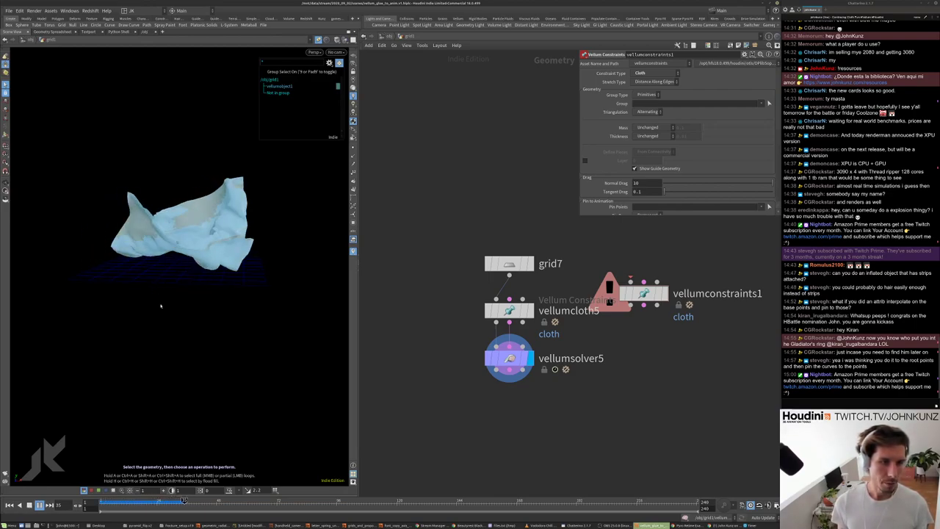
key("Escape")
left_click_drag(237, 336, 245, 308)
key("s")
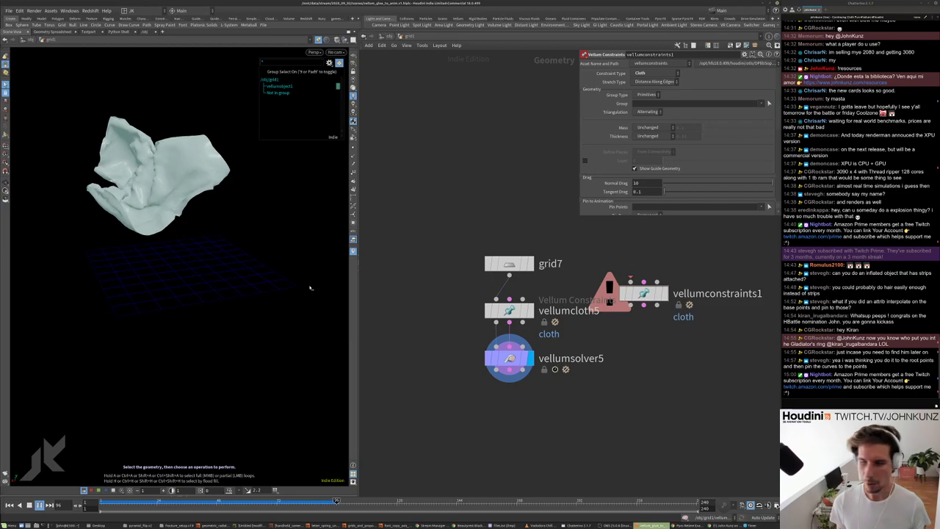
key("ctrl+Up")
scroll(642, 375, "up", 1)
- Delete the unused vellumconstraints1 node
key("Delete")
scroll(583, 336, "down", 3)
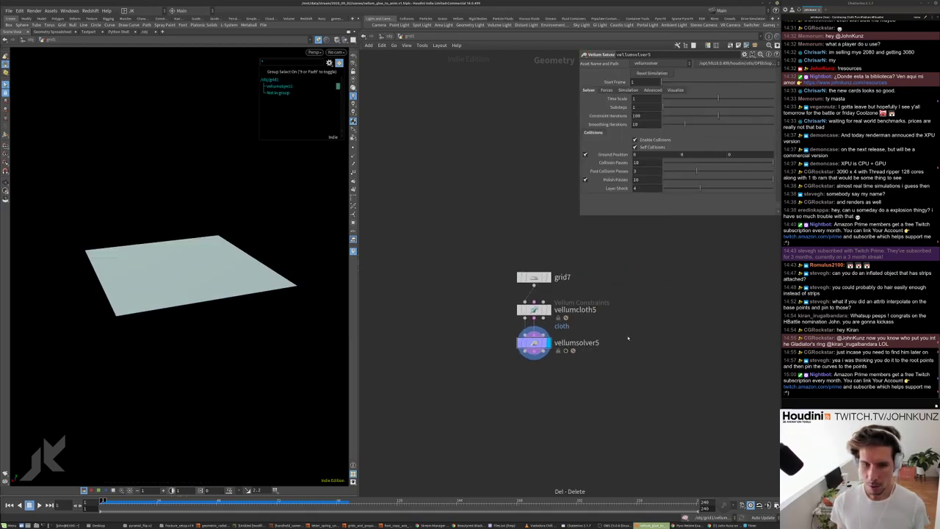
middle_click_drag(545, 352, 532, 328)
scroll(584, 360, "down", 4)
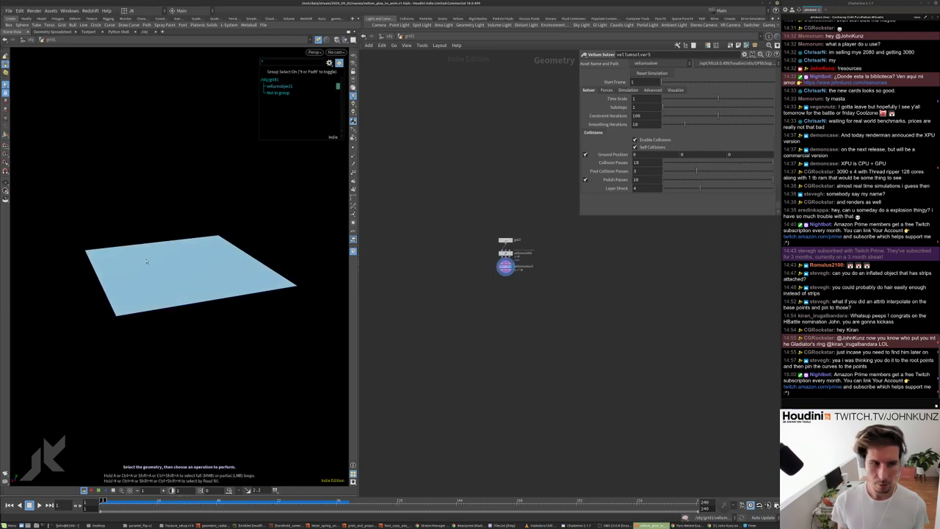
left_click_drag(191, 286, 220, 288, "alt")
scroll(640, 320, "down", 3)
scroll(639, 320, "up", 5)
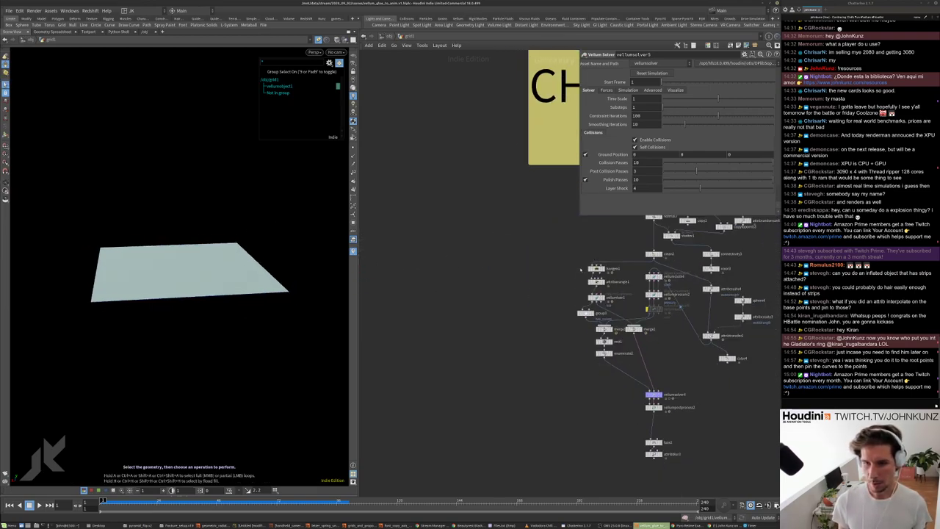
- Move the hairgen, attribwrangle and vellumhair nodes under grid7 and reposition grid7 above them
left_click_drag(617, 288, 618, 320)
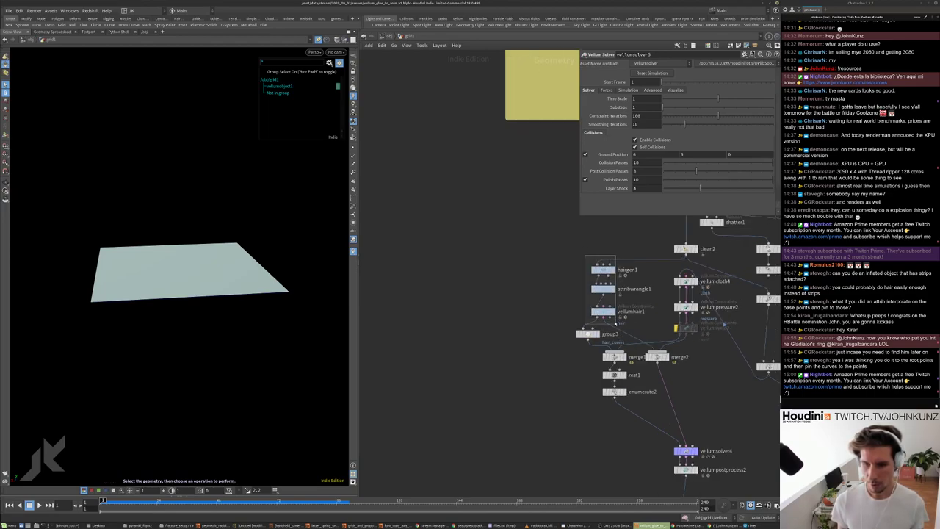
left_click_drag(617, 321, 620, 321)
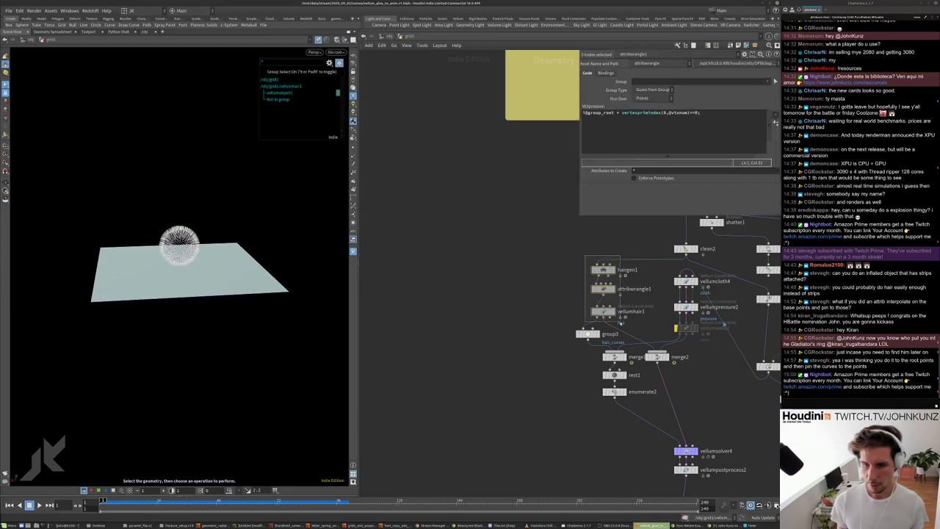
scroll(624, 321, "down", 2)
scroll(609, 308, "down", 3)
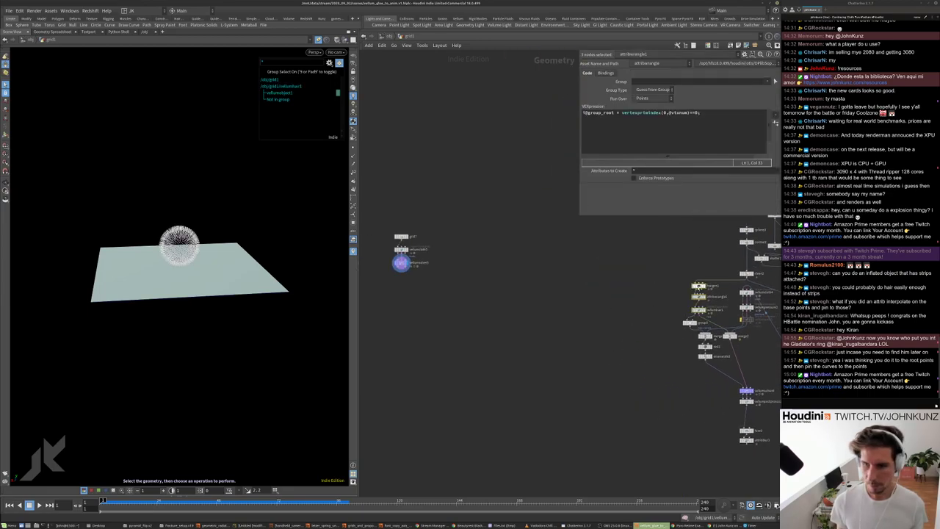
left_click_drag(694, 286, 410, 294)
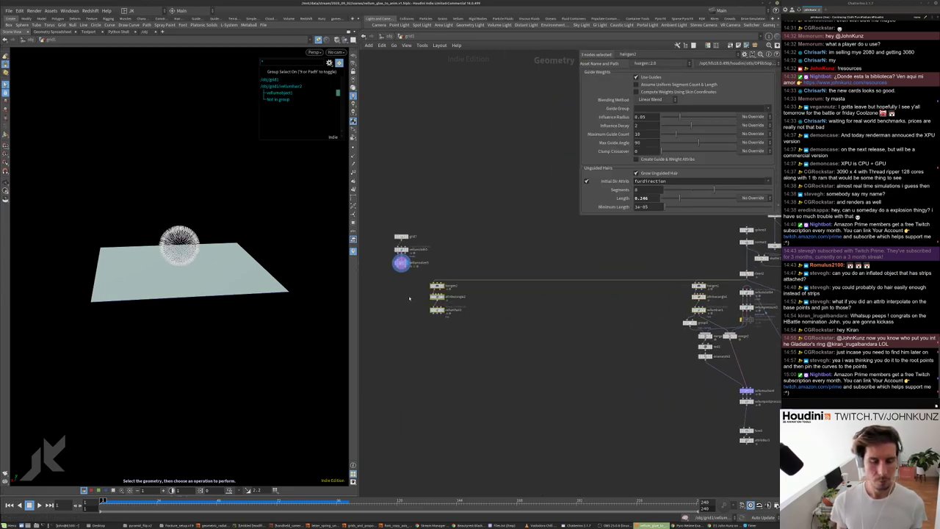
scroll(412, 281, "up", 4)
left_click_drag(393, 208, 393, 177)
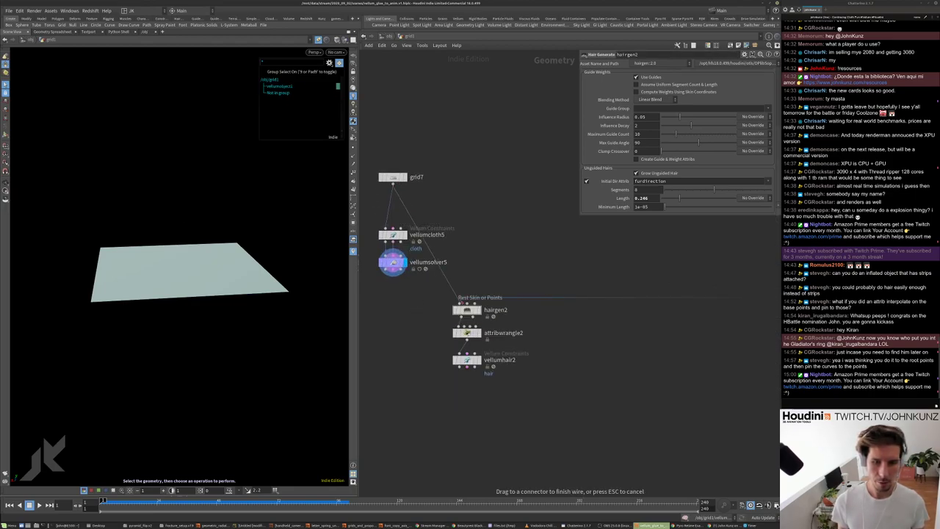
- Wire grid7 into hairgen2, display it, and set Density 100 and Length 1
left_click(467, 302)
left_click(478, 309)
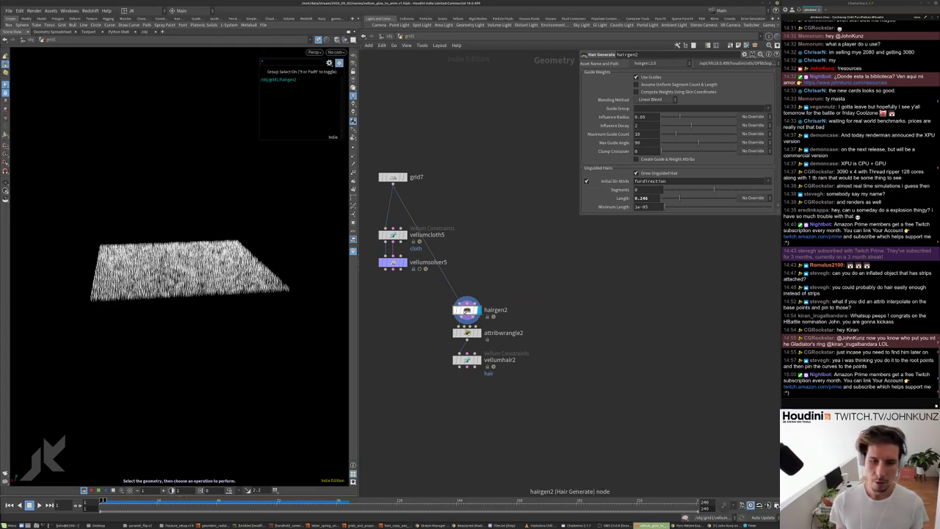
scroll(615, 135, "up", 5)
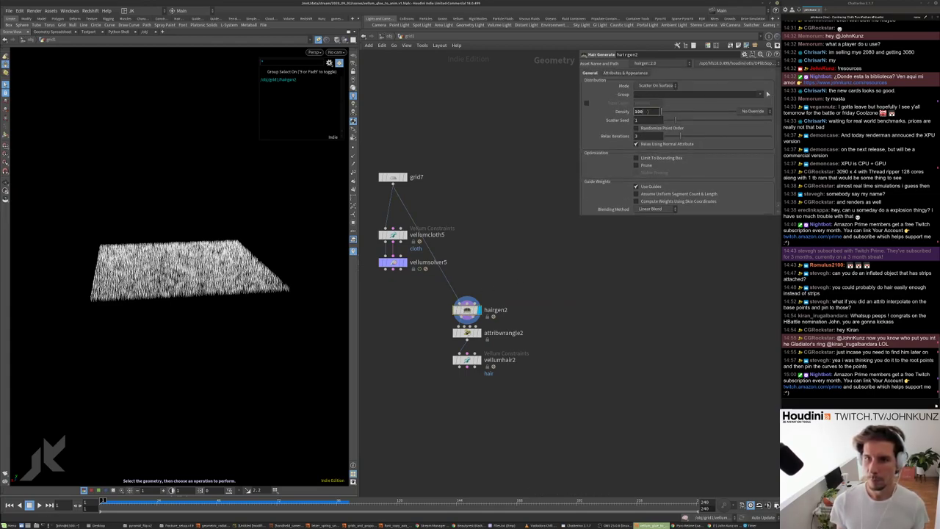
key("Return")
scroll(677, 140, "down", 5)
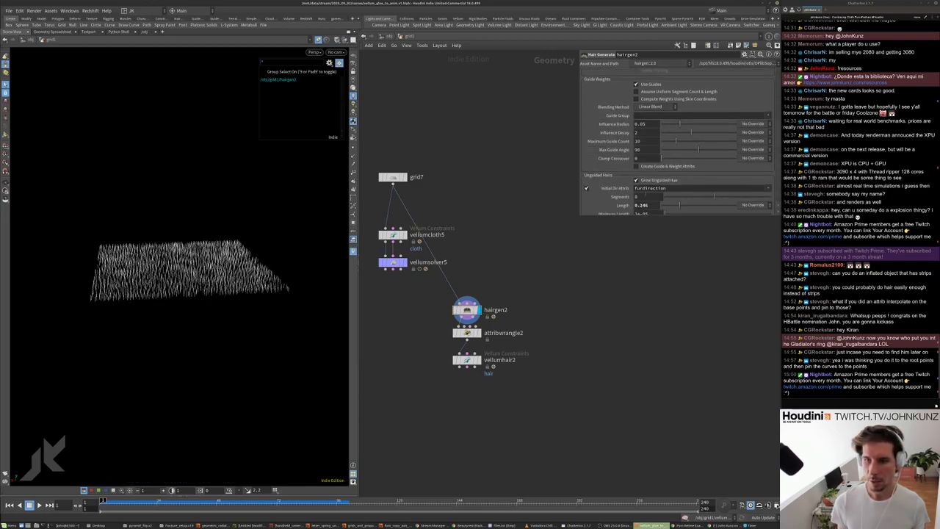
scroll(677, 140, "down", 1)
key("Return")
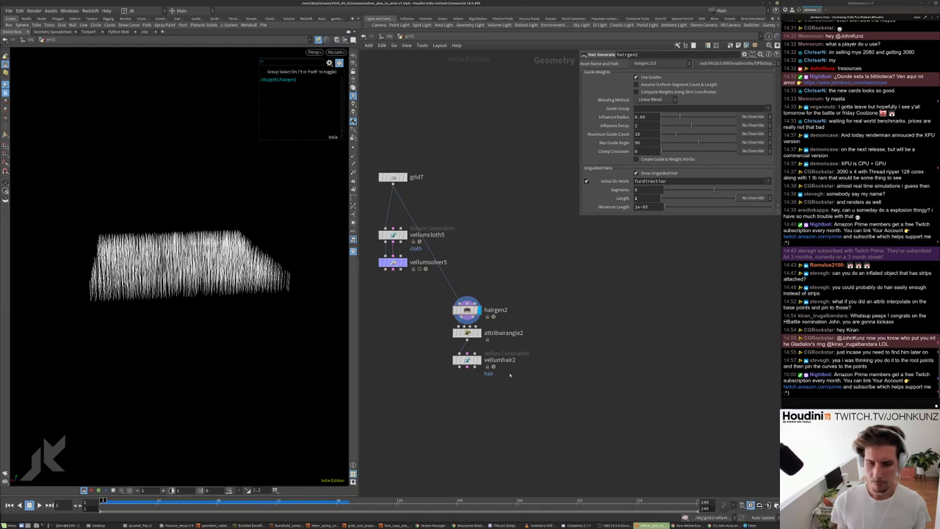
- Check the attribwrangle2 root group code and the vellumhair2 constraint settings
left_click(468, 333)
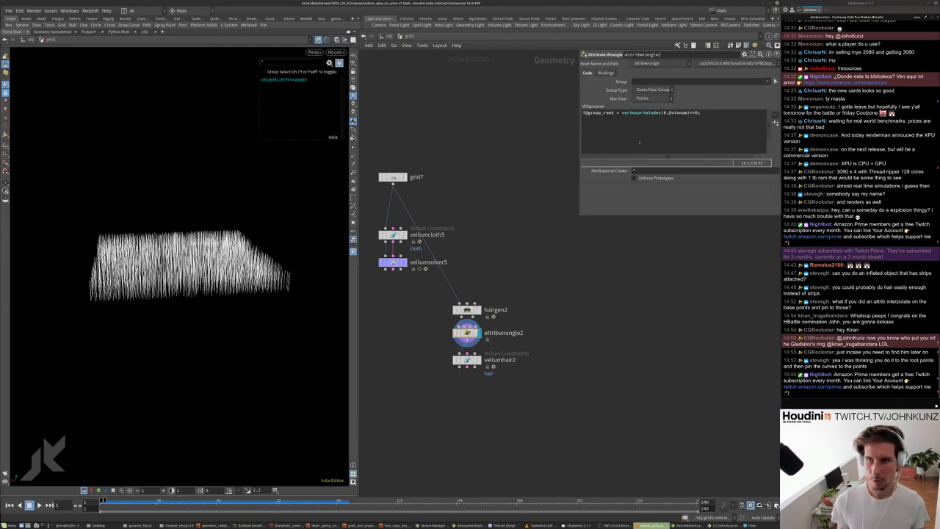
left_click(466, 359)
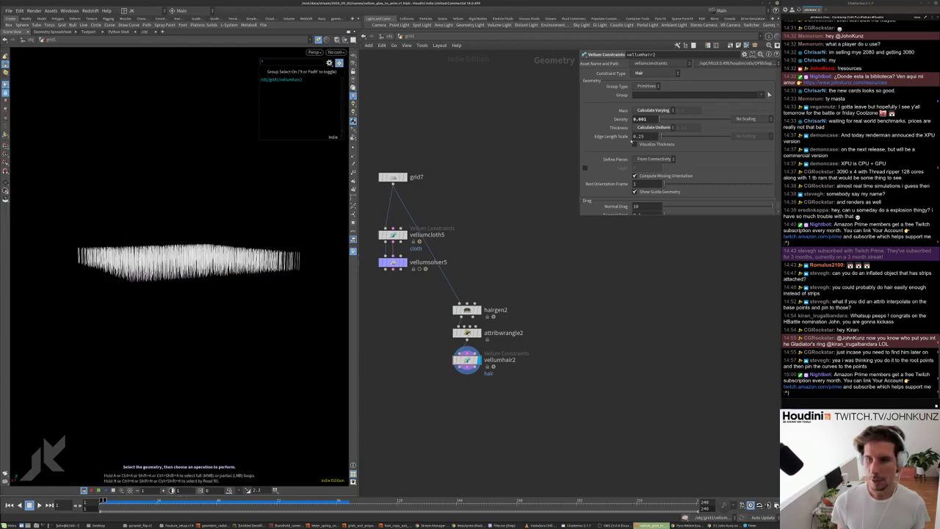
scroll(626, 162, "down", 5)
scroll(626, 163, "down", 2)
scroll(624, 163, "up", 2)
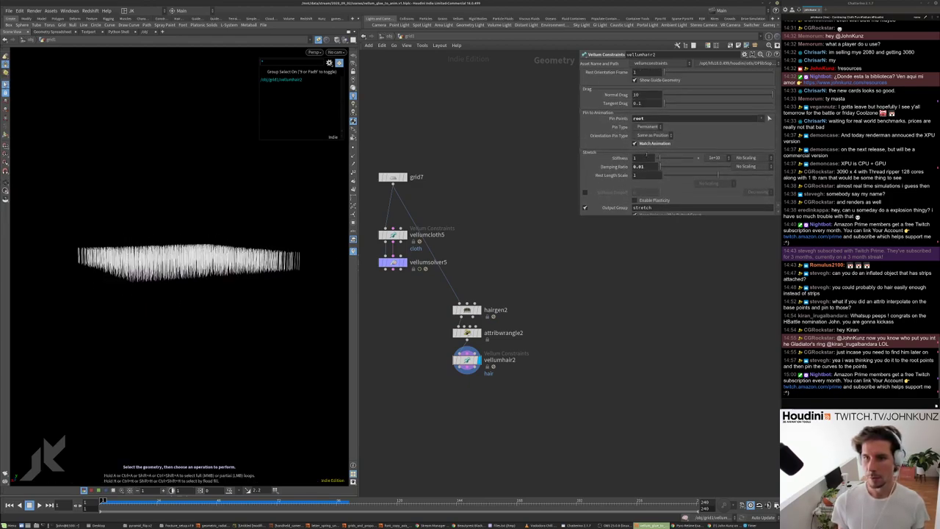
key("f")
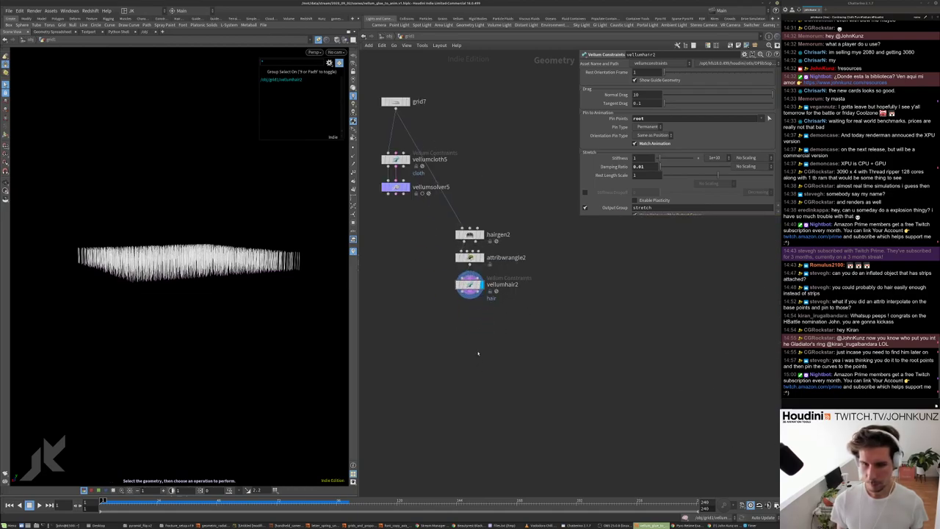
key("Tab")
type("vellu")
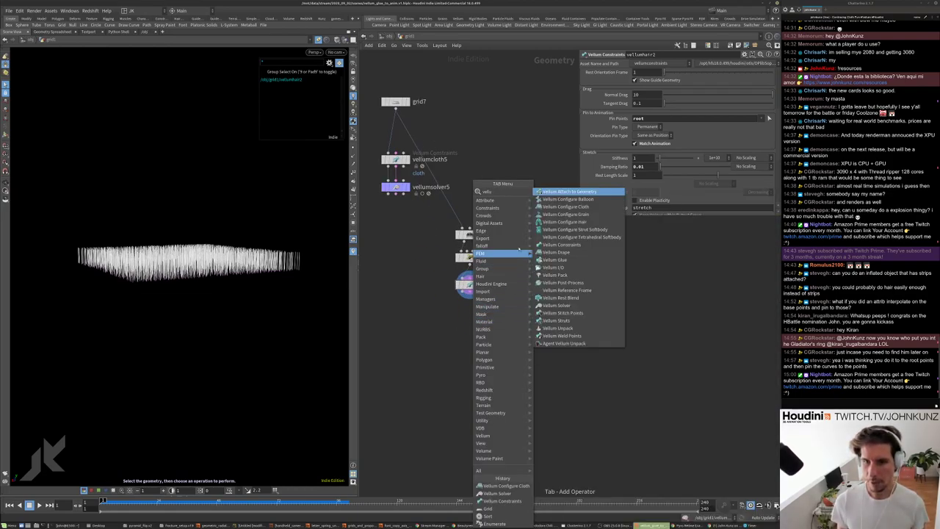
- Add a Vellum Solver, vellumsolver6, fed by vellumhair2
left_click(562, 305)
mouse_move(471, 319)
left_mouse_down()
mouse_move(468, 295)
mouse_move(474, 315)
left_mouse_up()
middle_click_drag(513, 372, 517, 357)
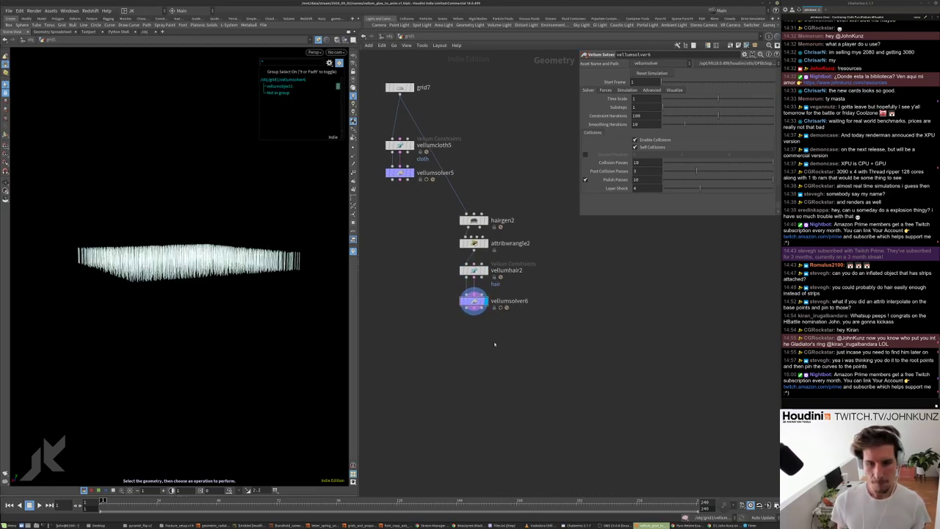
scroll(494, 344, "down", 2)
key("Tab")
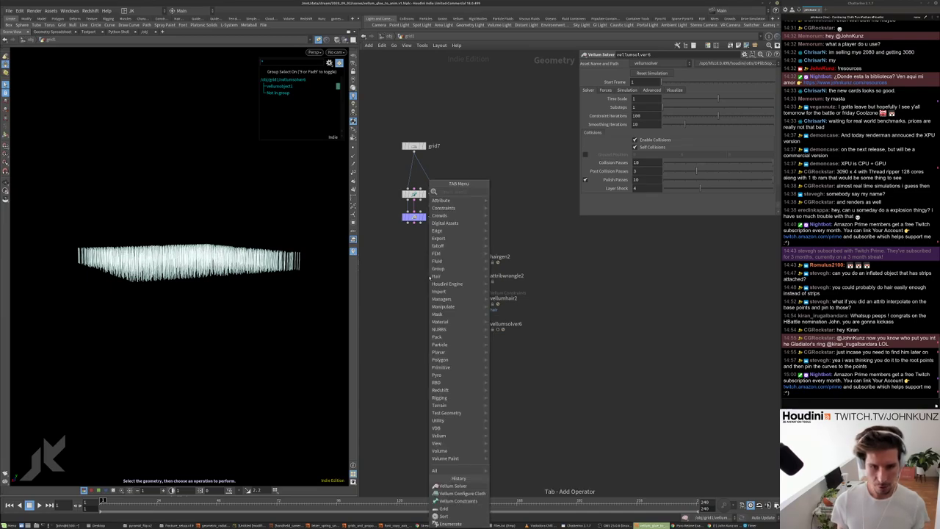
key("Escape")
scroll(422, 282, "up", 2)
left_click_drag(506, 305, 507, 328)
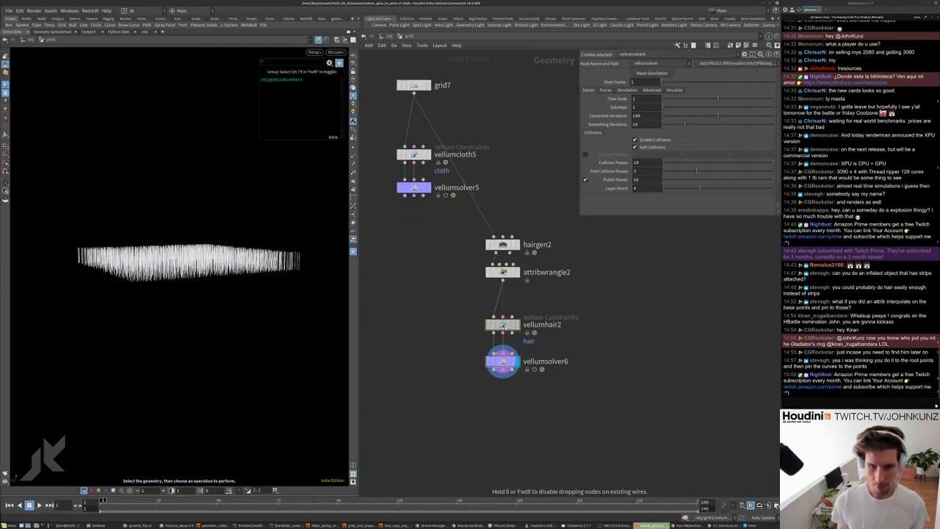
- Insert guidedeform1 before vellumhair2, with grid7 as rest and vellumsolver5 as deformer
key("Tab")
type("def")
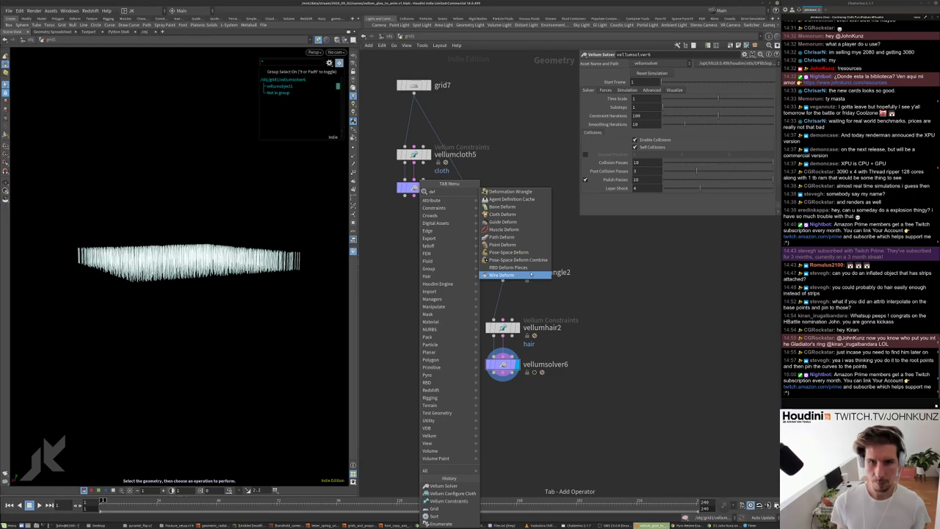
left_click(514, 222)
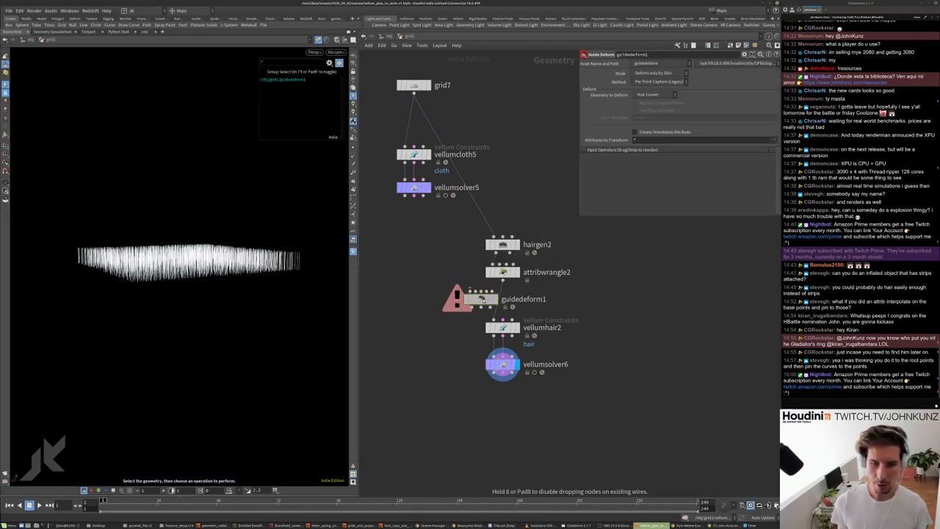
left_click(461, 296)
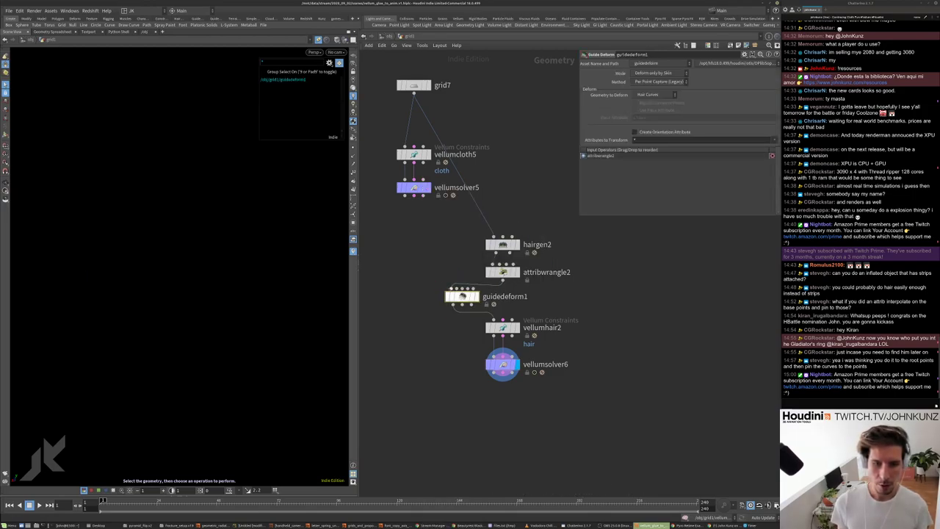
left_click_drag(454, 288, 414, 88)
left_click_drag(457, 287, 415, 196)
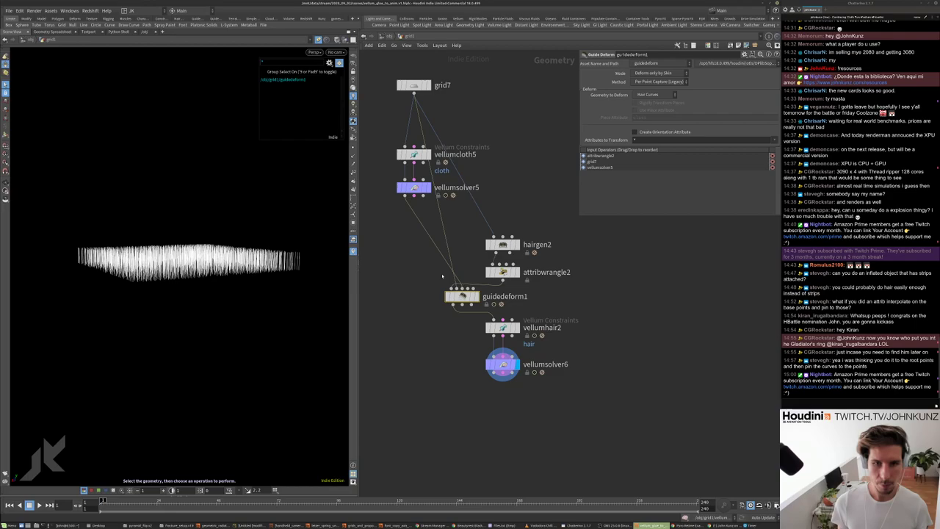
- Play to see the hair roots follow the crumpling cloth, then reset
scroll(443, 276, "down", 3)
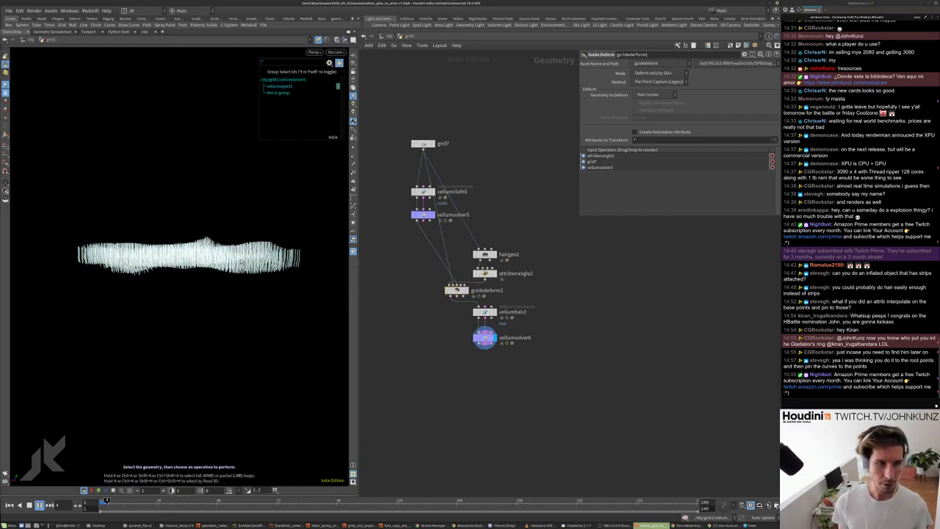
left_click_drag(226, 296, 228, 323)
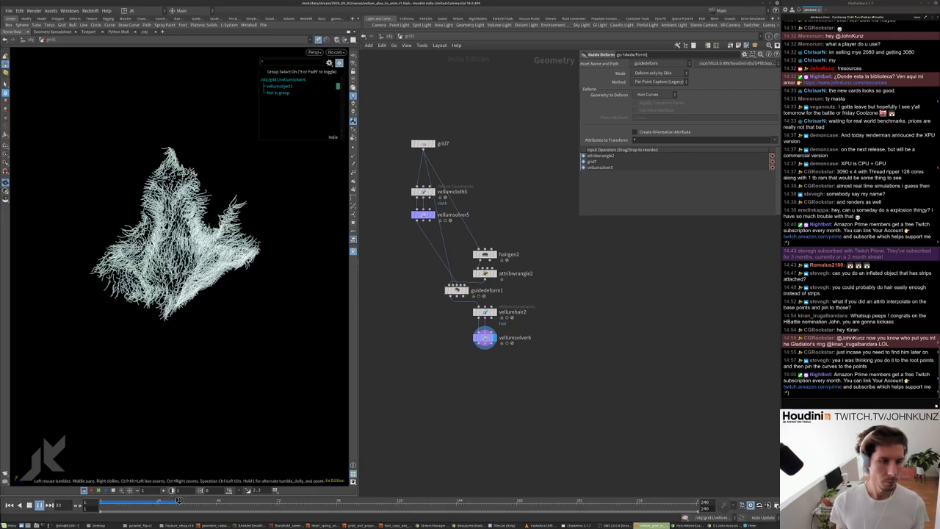
key("s")
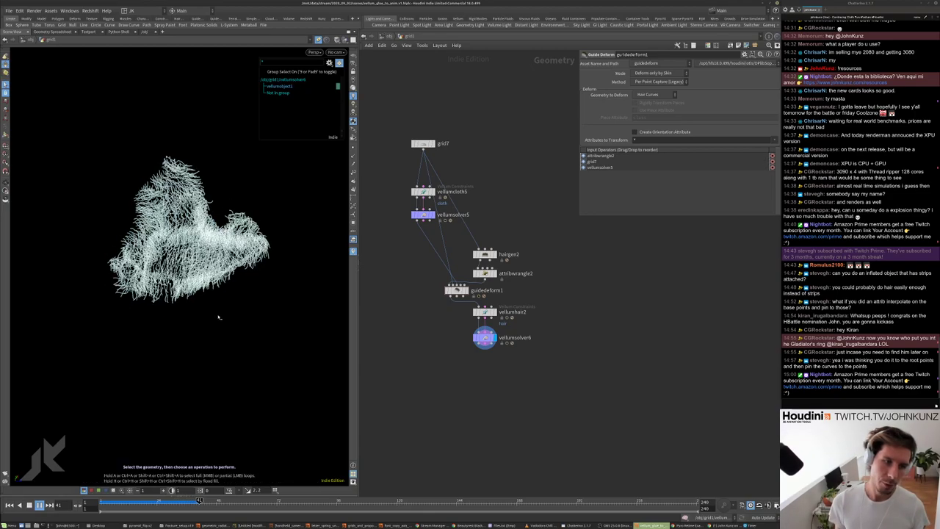
key("ctrl+Up")
- Place a Merge node, merge3, below vellumsolver6, discarding a stray Null
key("Tab")
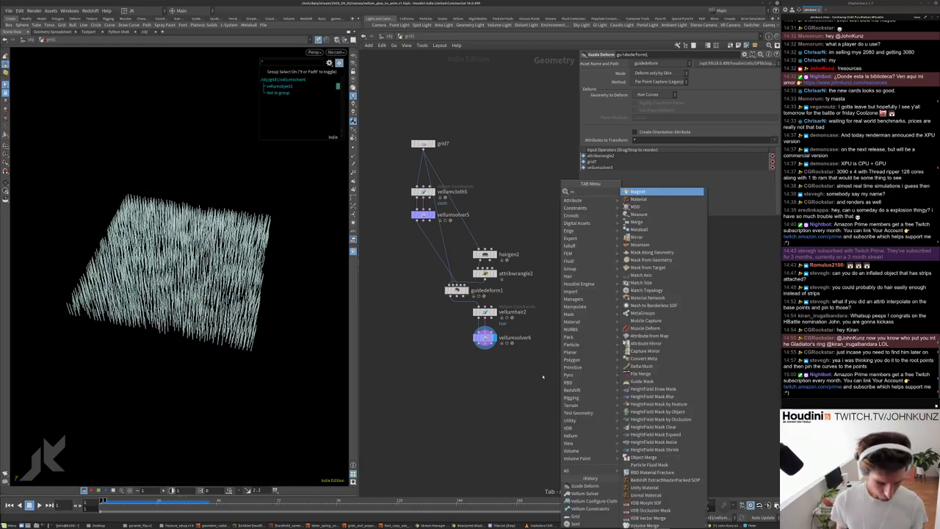
type("null")
key("Return")
left_click(480, 367)
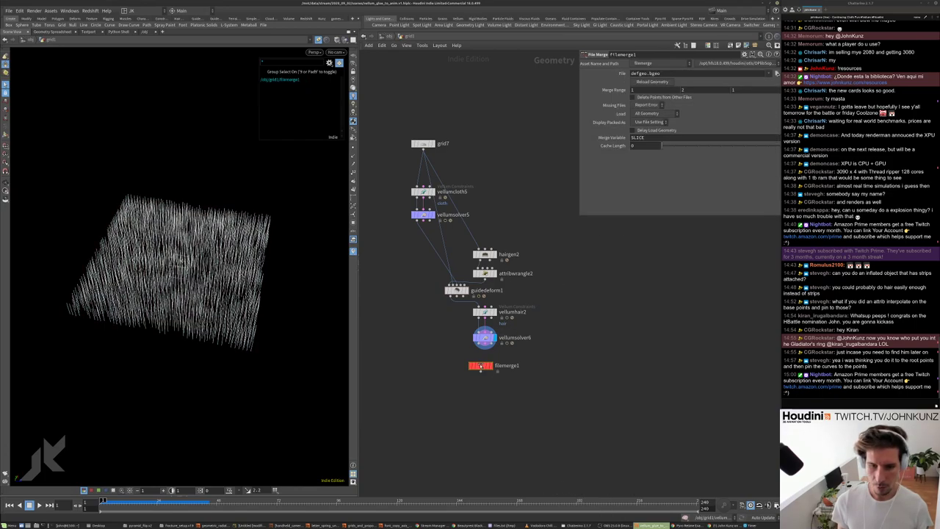
left_click_drag(481, 366, 478, 380)
key("Delete")
key("Tab")
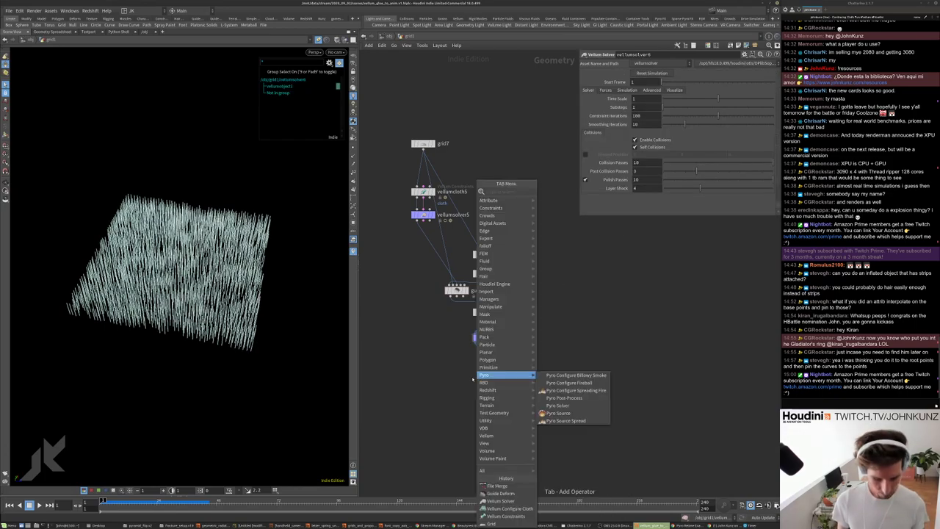
type("mer")
left_click(561, 192)
left_click(485, 401)
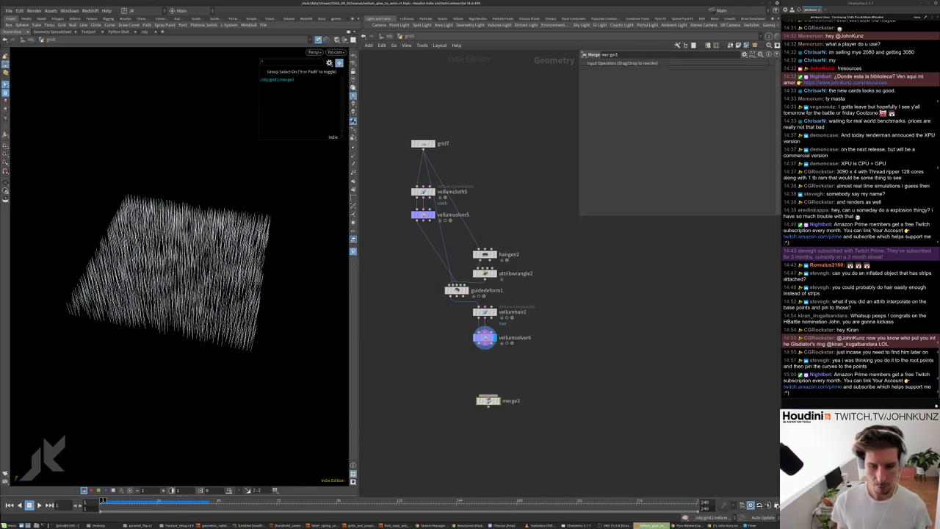
- Wire vellumsolver5 into merge3 and make merge3 the displayed node
left_click_drag(488, 396, 430, 243)
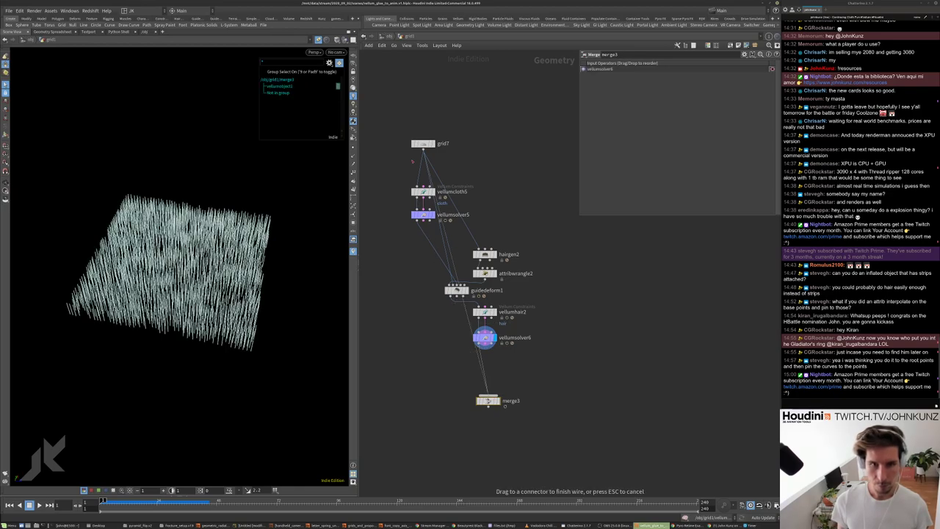
left_click(424, 222)
left_click(499, 401)
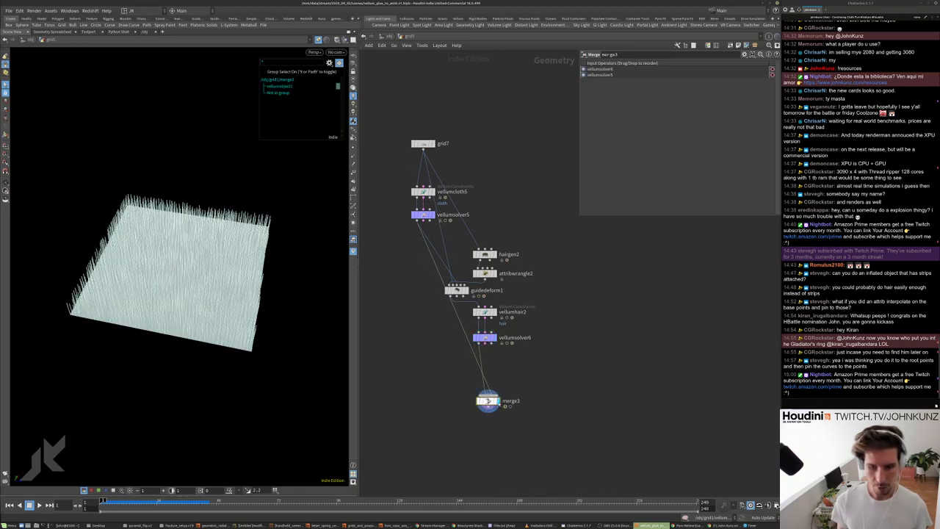
left_click_drag(488, 400, 420, 396)
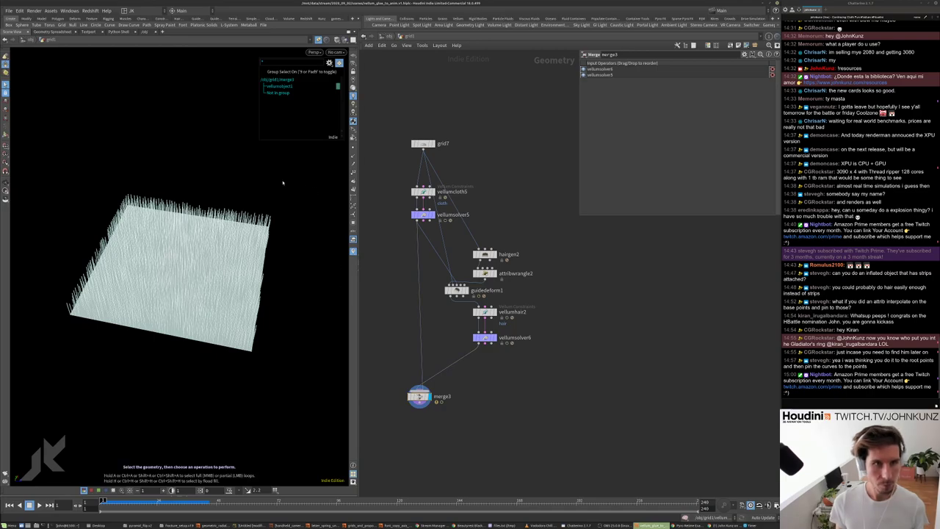
- Orbit around the merged hairy cloth and play it from frame 1
key("9")
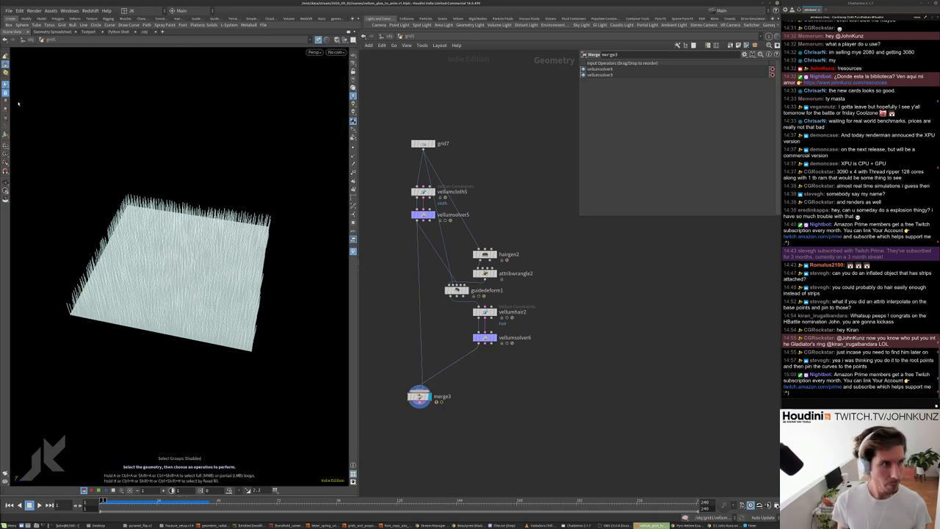
key("Escape")
left_click_drag(157, 111, 195, 193)
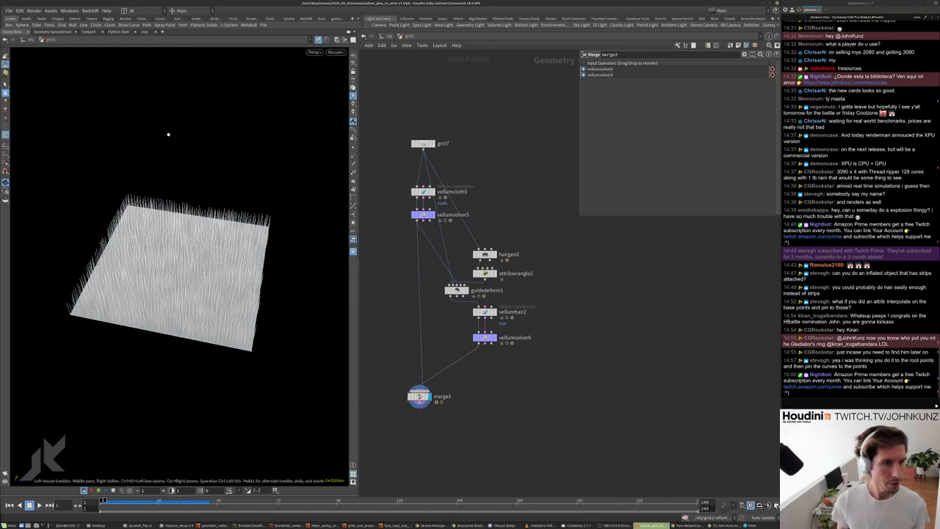
left_click_drag(168, 137, 269, 227)
middle_click_drag(398, 386, 427, 311)
scroll(472, 384, "up", 1)
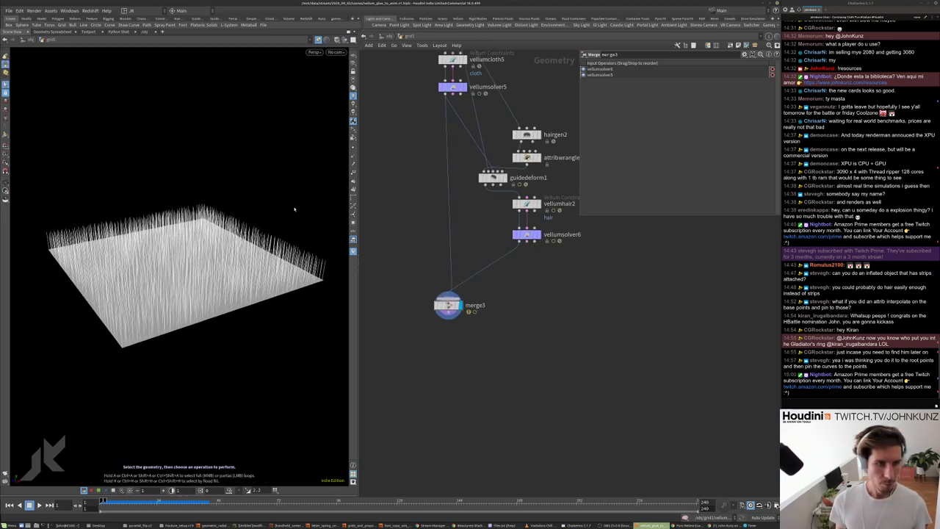
key("Up")
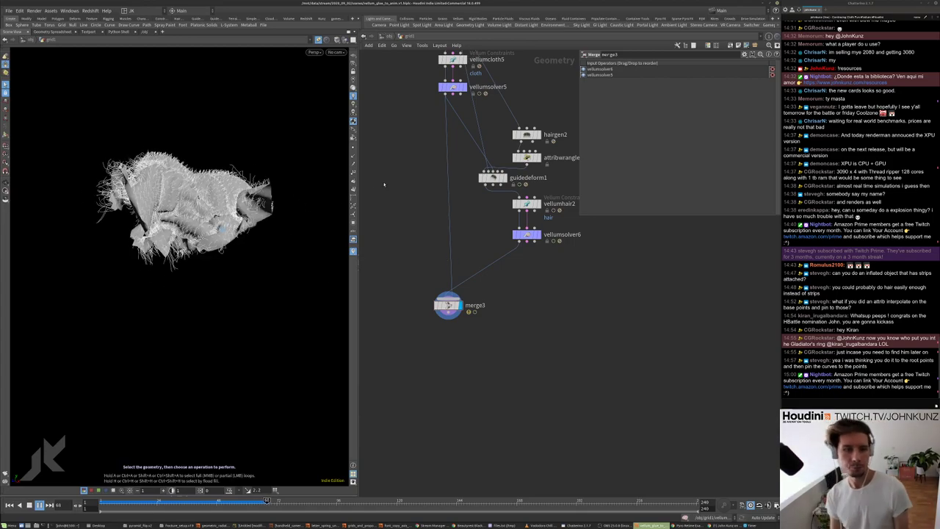
- Place a DOP Network node, dopnet1, beside the cloth and hair graph
middle_click_drag(384, 184, 418, 281)
scroll(436, 279, "down", 2)
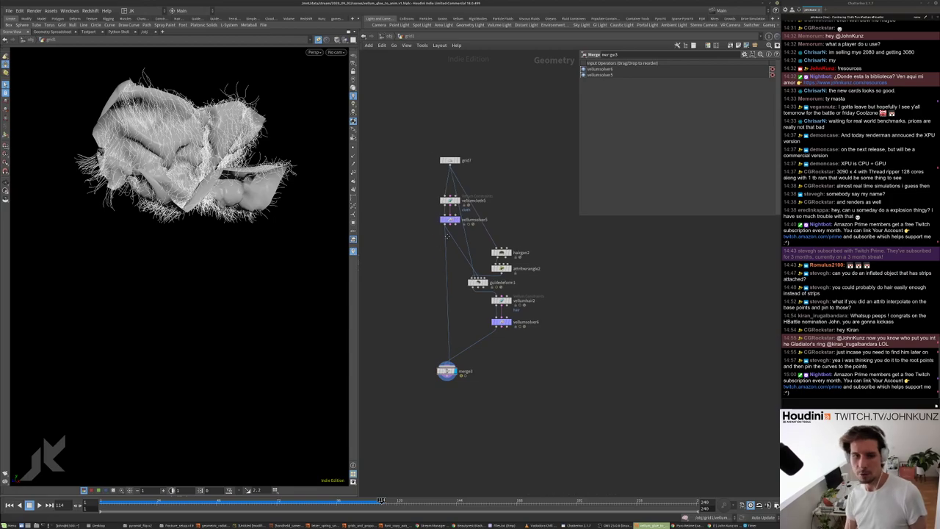
scroll(447, 236, "up", 3)
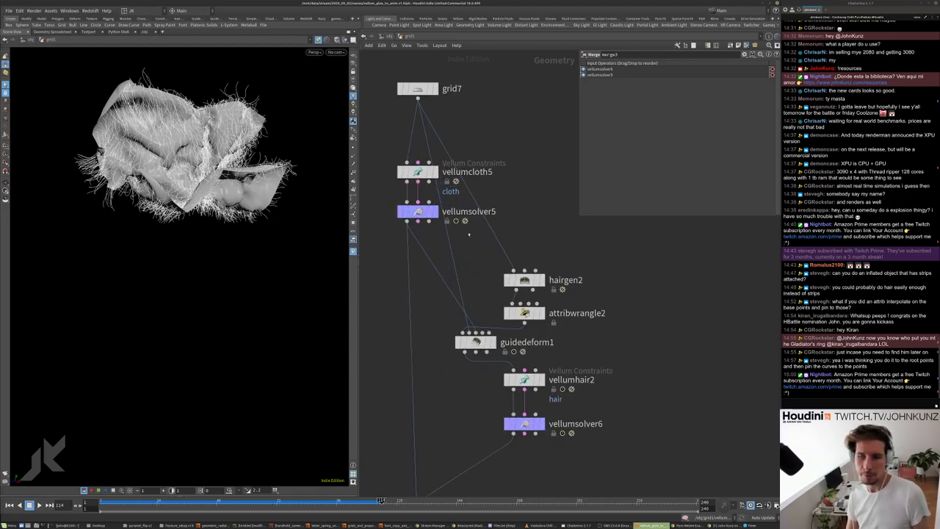
scroll(477, 275, "down", 1)
scroll(645, 273, "up", 1)
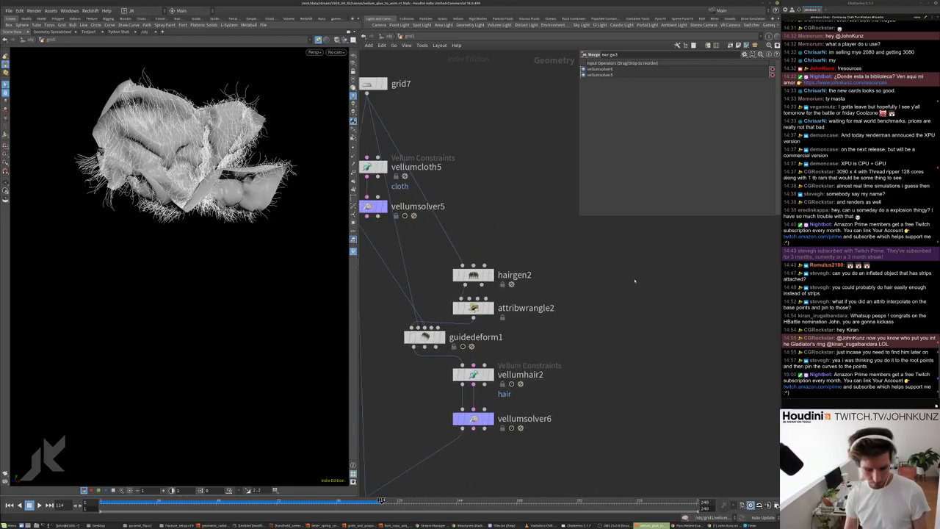
key("Tab")
left_click(720, 219)
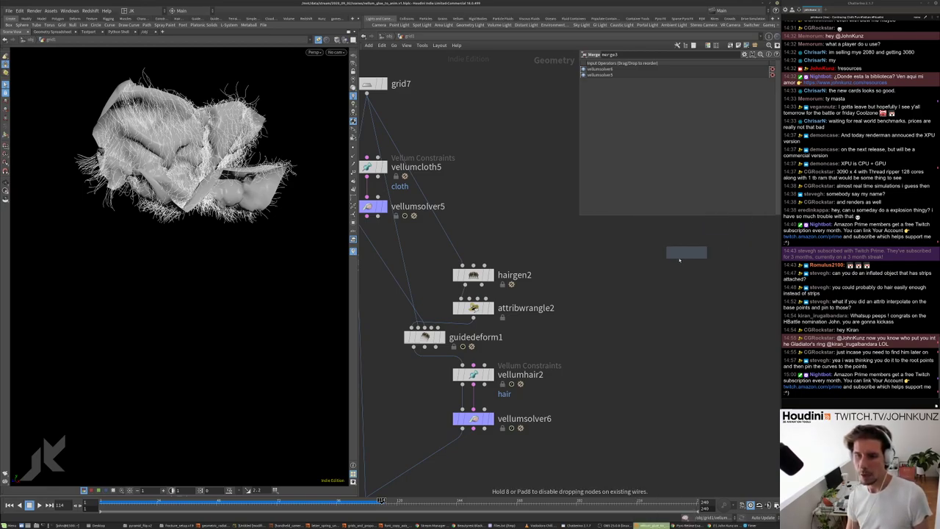
left_click(632, 266)
- Inside dopnet1, add a Vellum Object and duplicate it into a second Vellum object
double_click(633, 267)
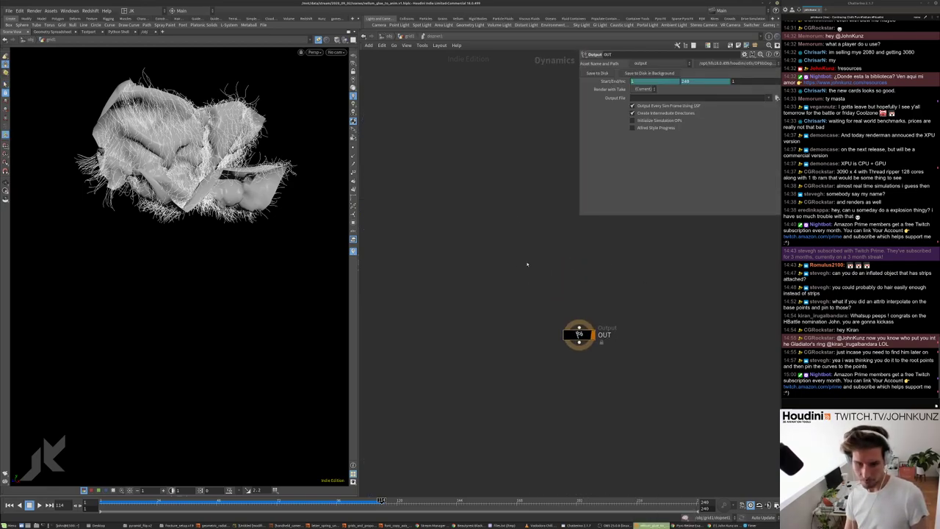
key("Tab")
type("vel")
key("Down")
key("Down")
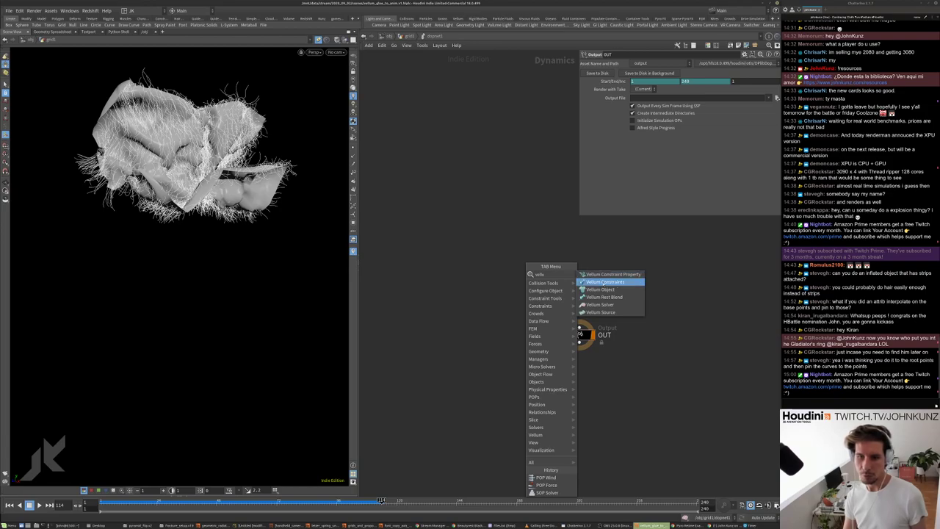
key("Return")
left_click(535, 243)
left_click_drag(535, 243, 659, 243, "alt")
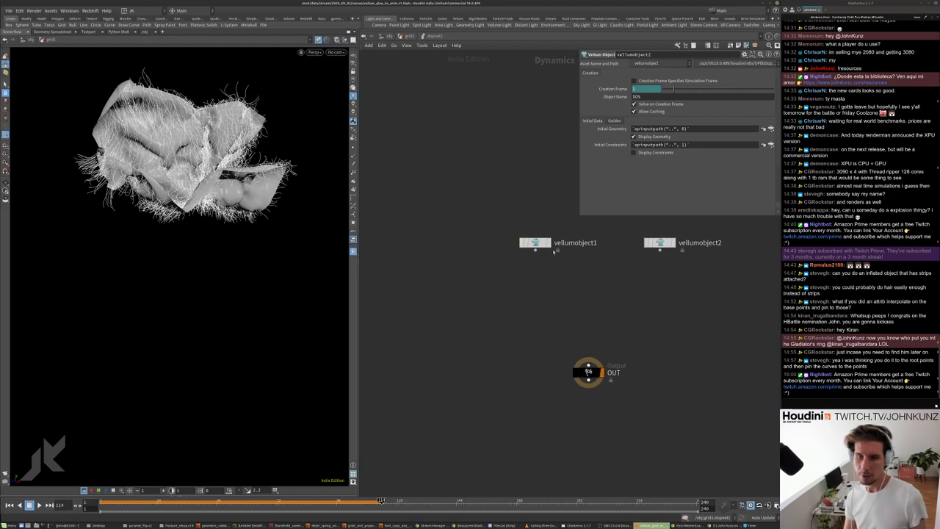
- Add a Vellum Solver above the OUT node and a Merge node above the solver
scroll(628, 287, "down", 4)
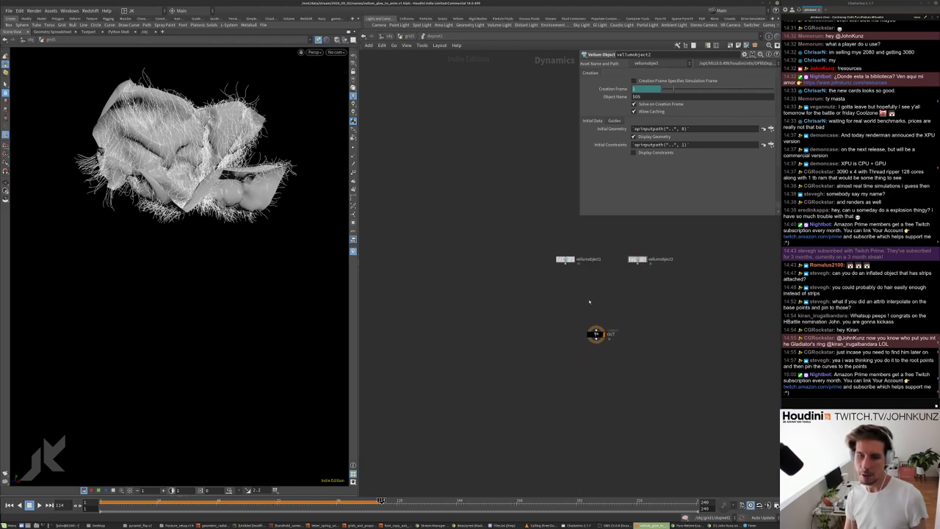
key("Tab")
type("vellu")
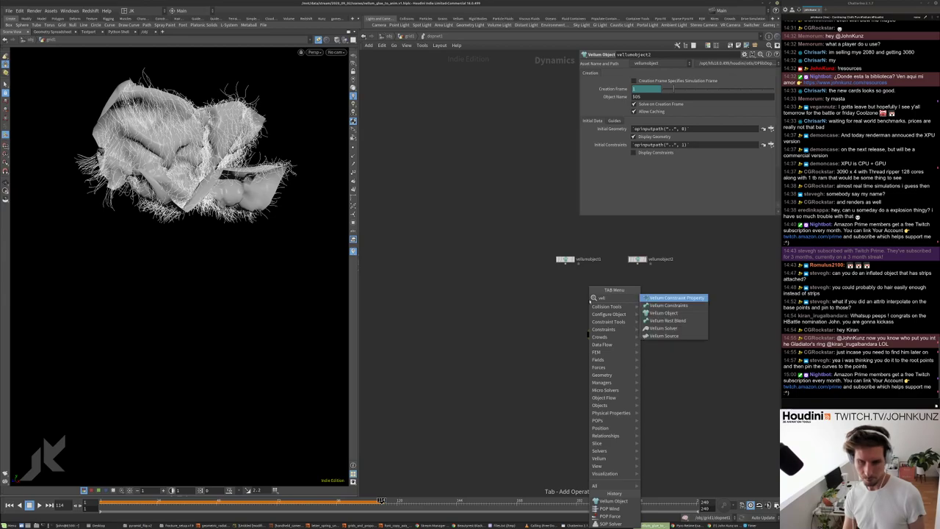
left_click(669, 329)
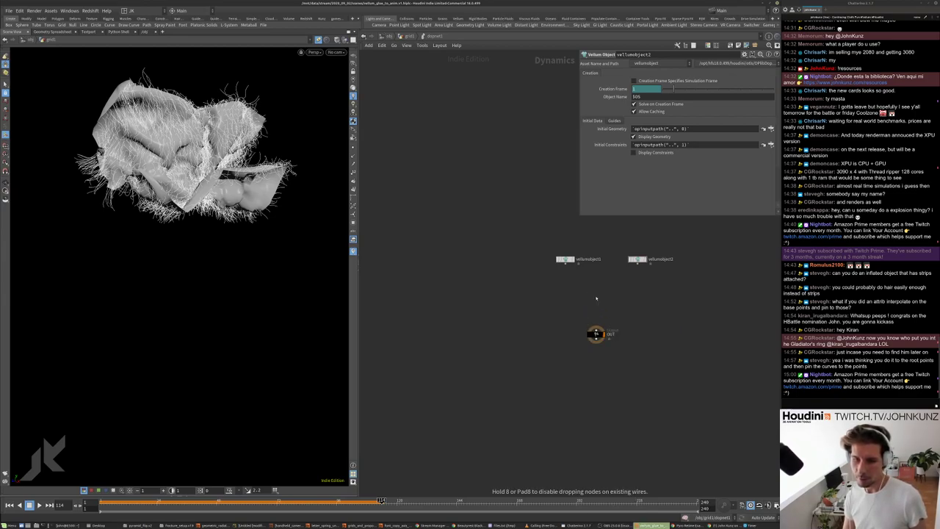
left_click(596, 295)
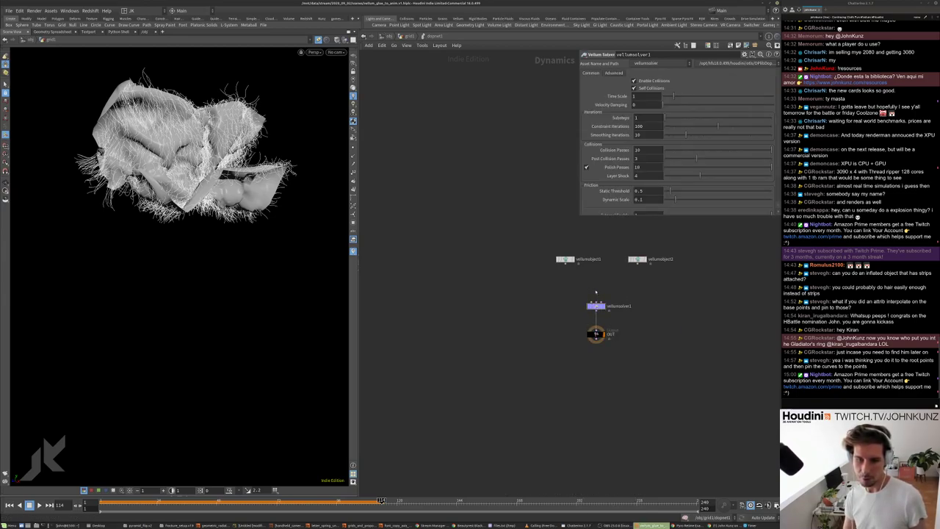
key("Tab")
type("merge")
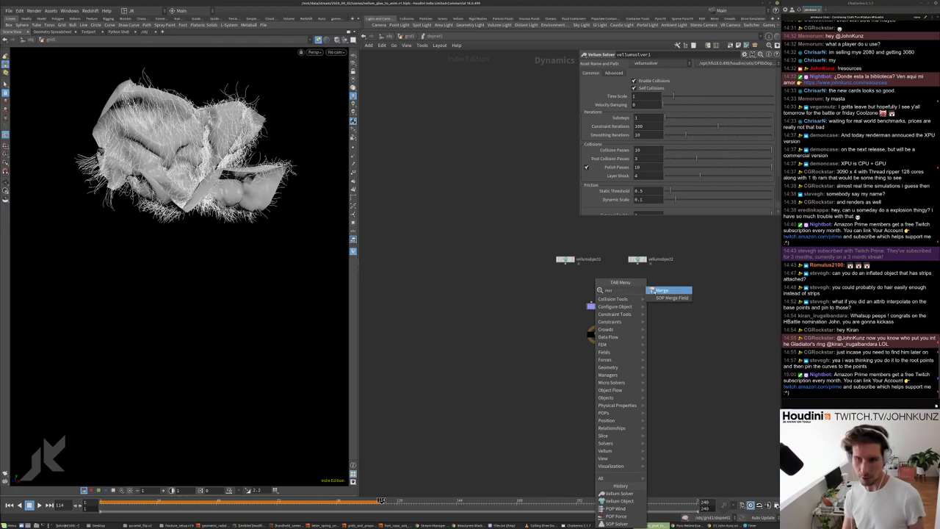
key("Return")
left_click(601, 282)
- Wire both Vellum objects into merge1 and rename them cloth and hair
scroll(601, 282, "up", 2)
left_click_drag(550, 256, 601, 276)
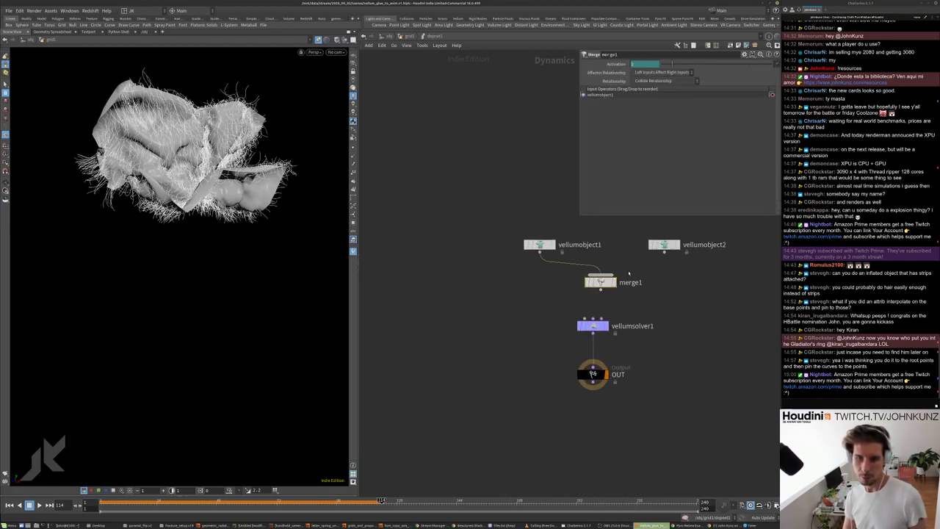
left_click_drag(686, 252, 584, 319)
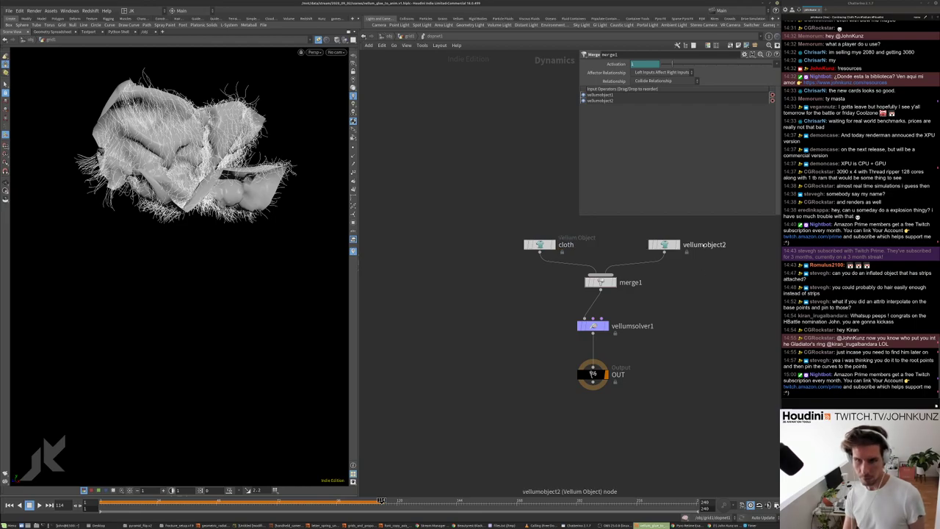
double_click(703, 245)
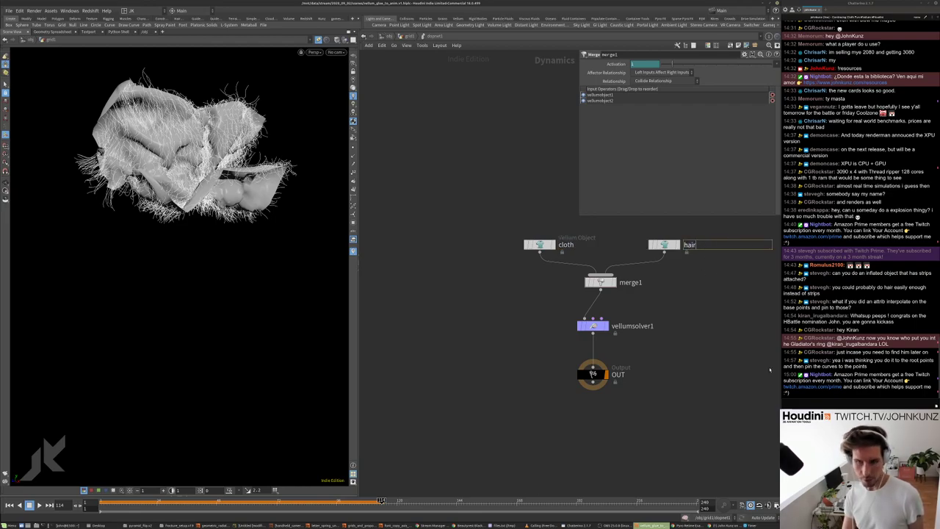
- Back in the grid1 network, frame the hairy cloth and replay the simulation from frame 1
key("u")
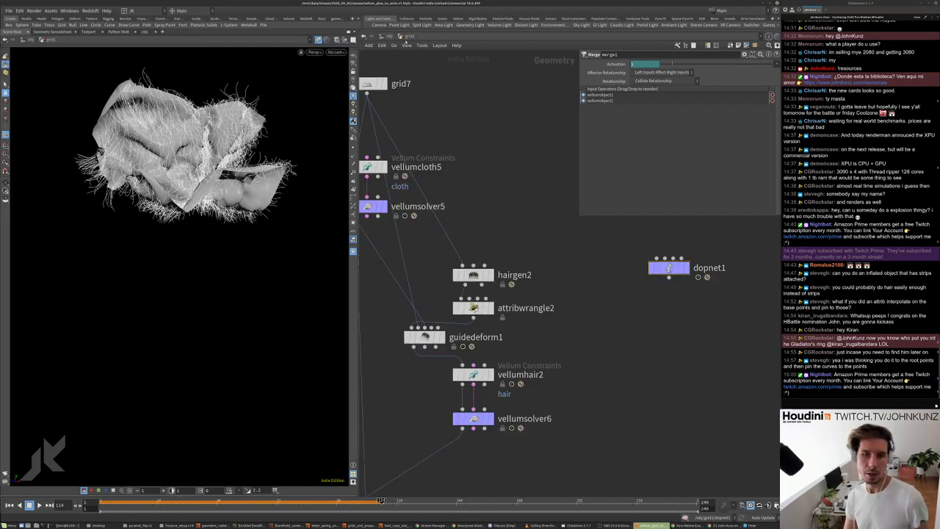
key("h")
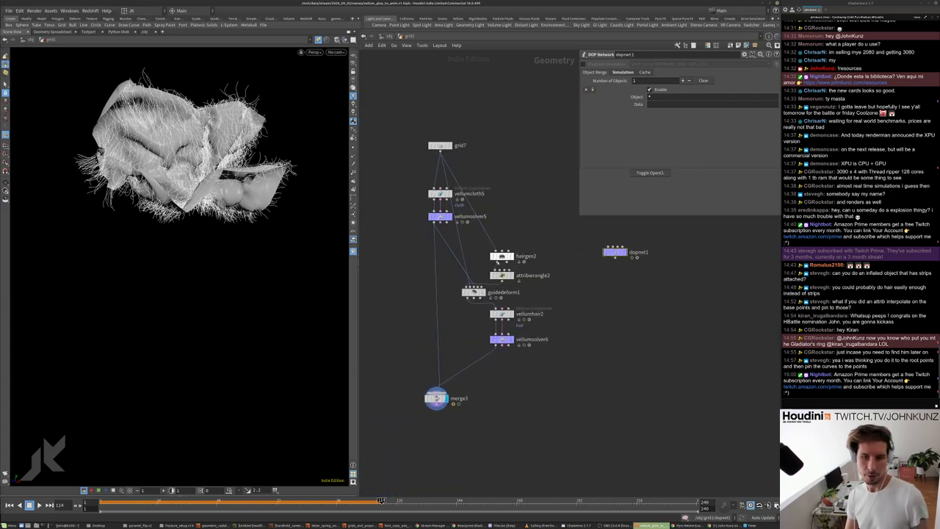
left_click_drag(176, 184, 186, 220)
key("g")
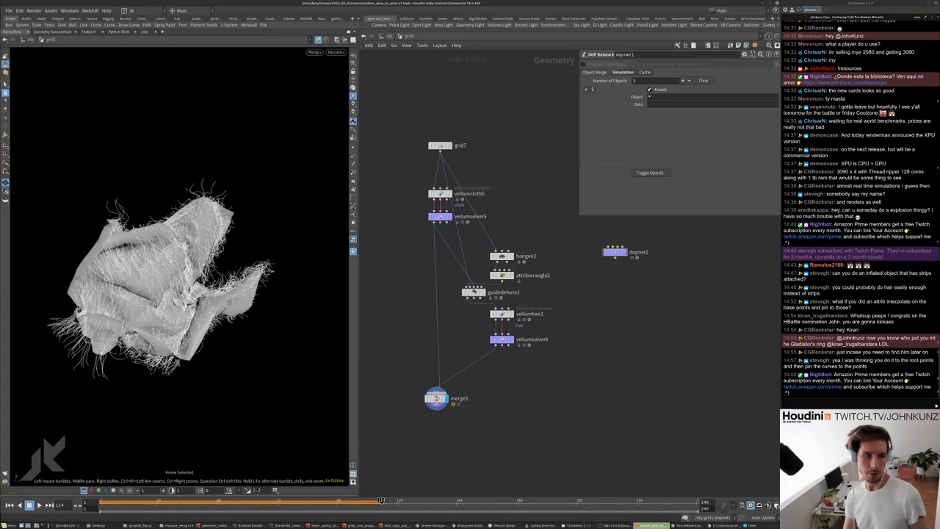
left_click_drag(213, 261, 160, 260)
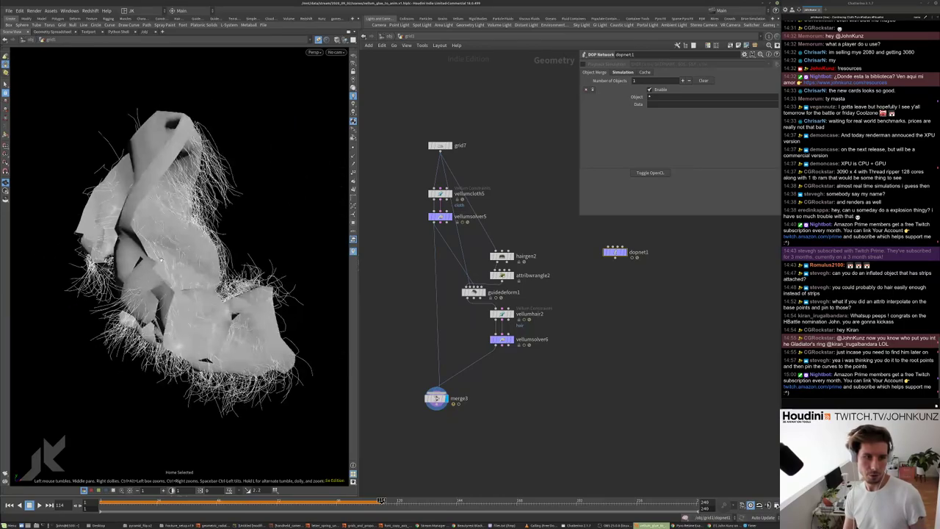
key("ctrl+Up")
key("Up")
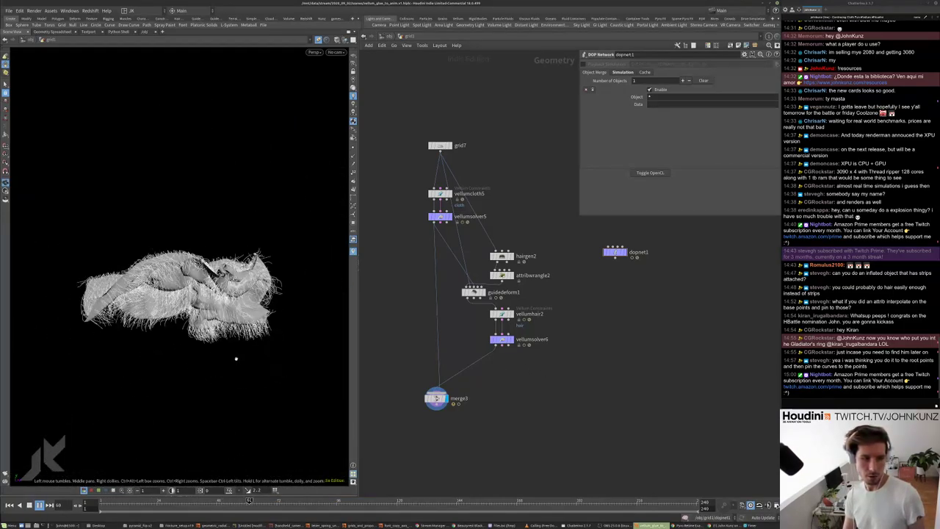
key("ctrl+Up")
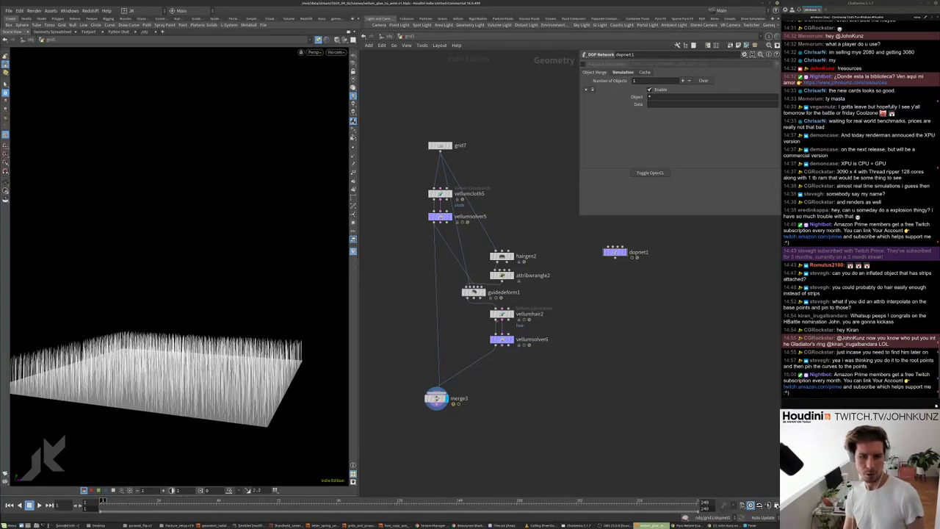
- Use the cloth solver's output as vellumsolver6's collision geometry, then replay the hair on the cloth
scroll(506, 332, "up", 3)
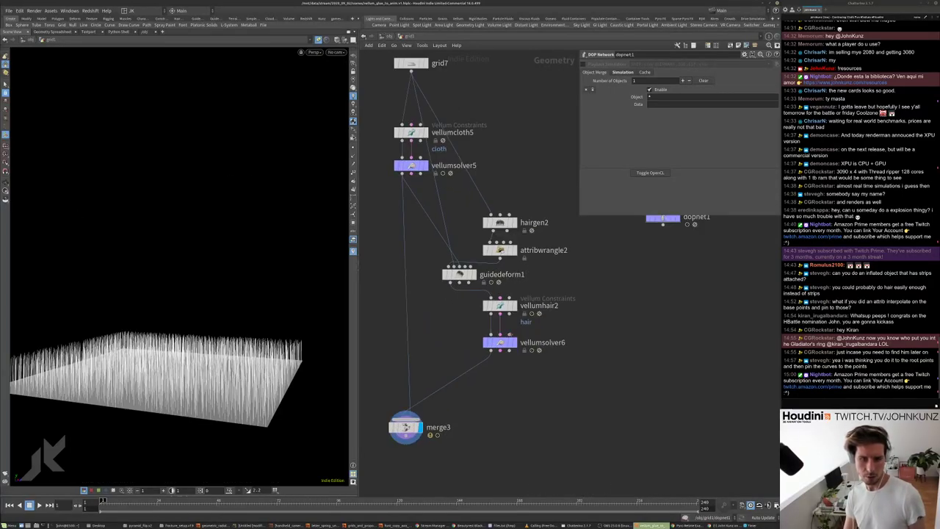
left_click(509, 335)
left_click(394, 188)
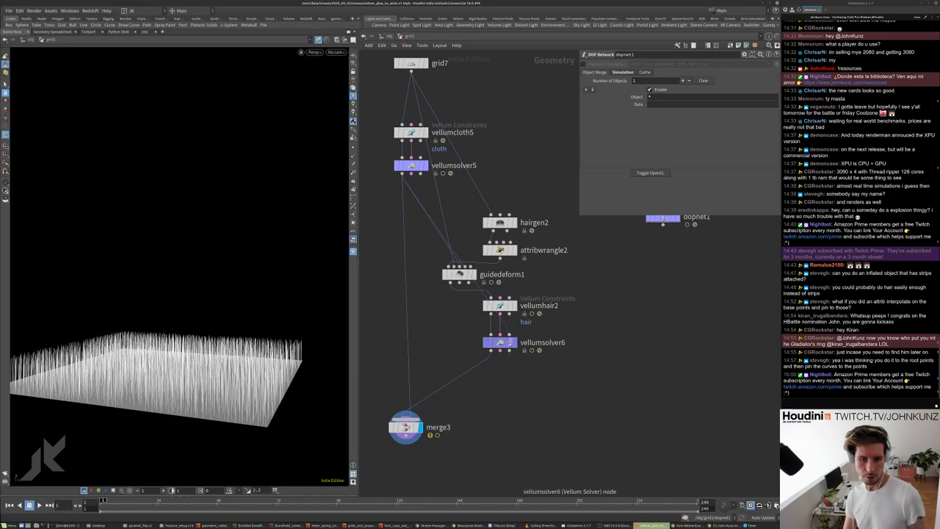
left_click_drag(501, 344, 436, 348)
key("Up")
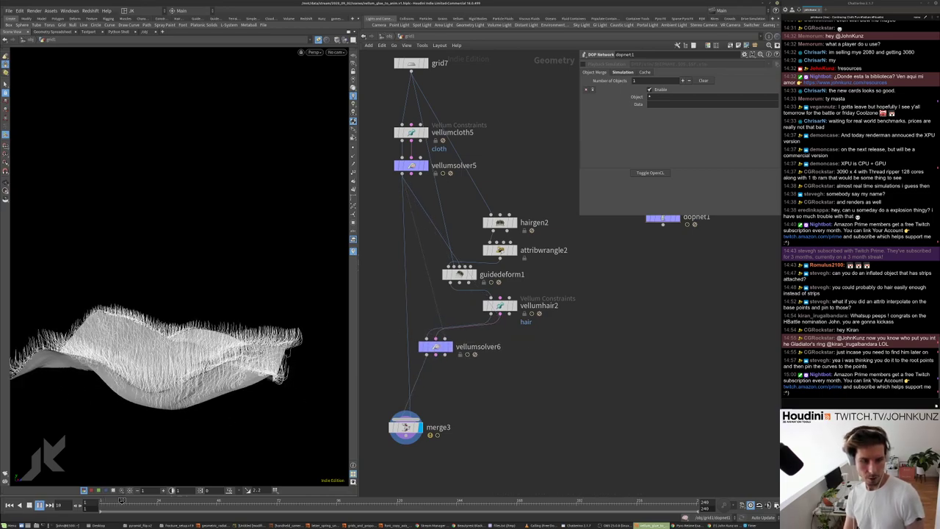
left_click_drag(147, 331, 164, 304)
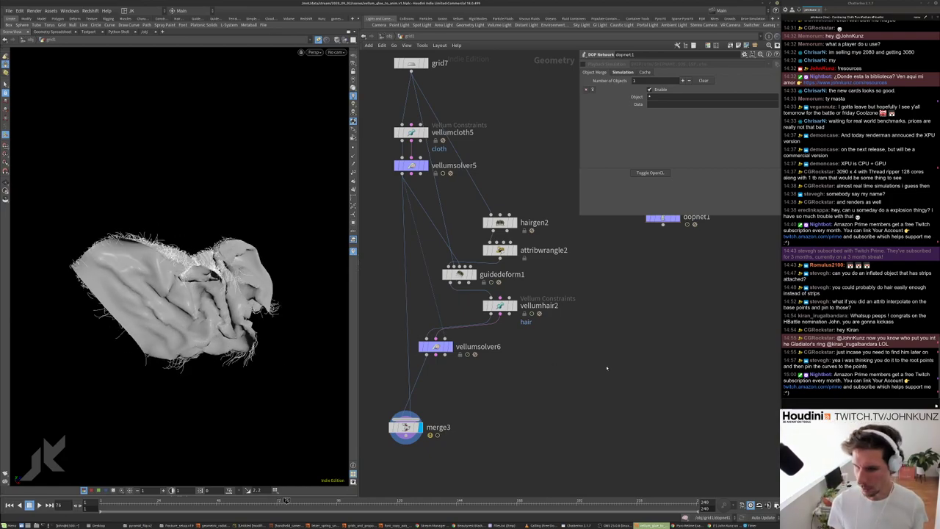
key("Escape")
left_click_drag(255, 305, 182, 278)
scroll(181, 278, "up", 5)
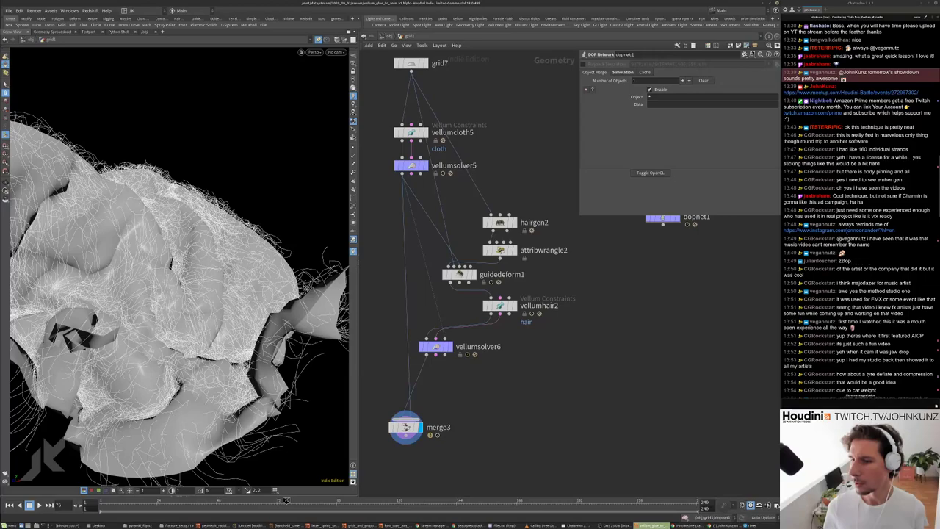
scroll(860, 220, "up", 5)
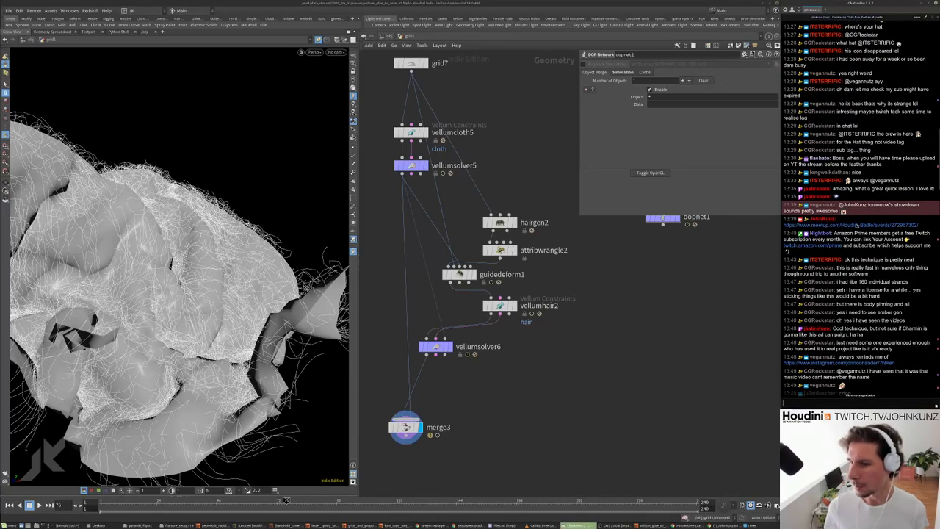
right_click(857, 224)
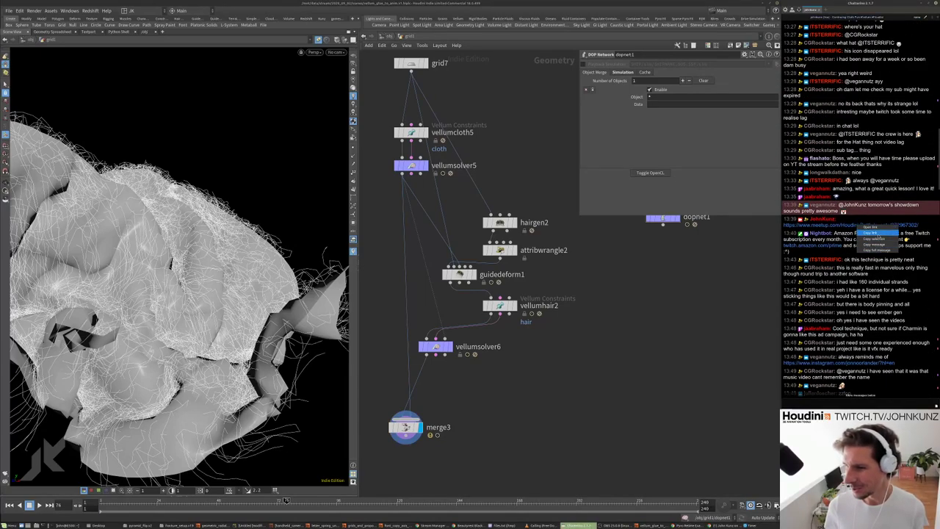
left_click(875, 233)
scroll(856, 331, "down", 15)
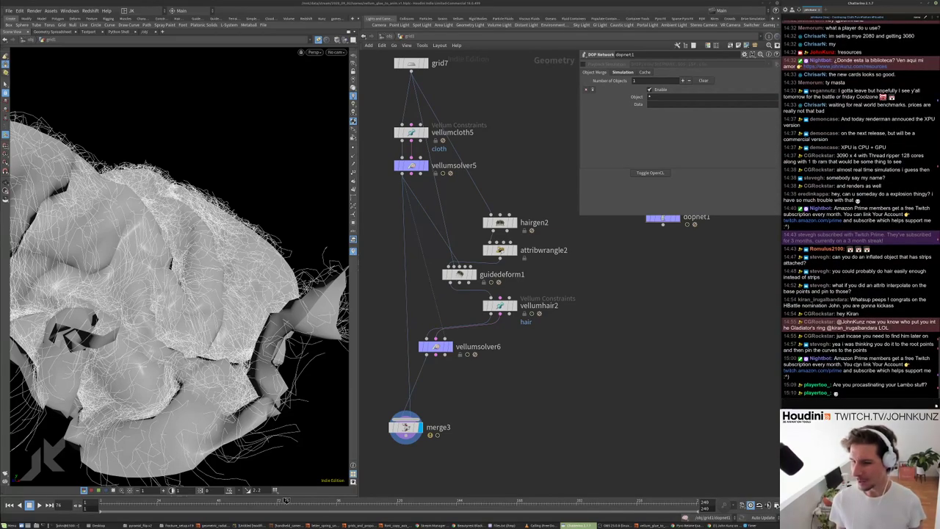
key("Return")
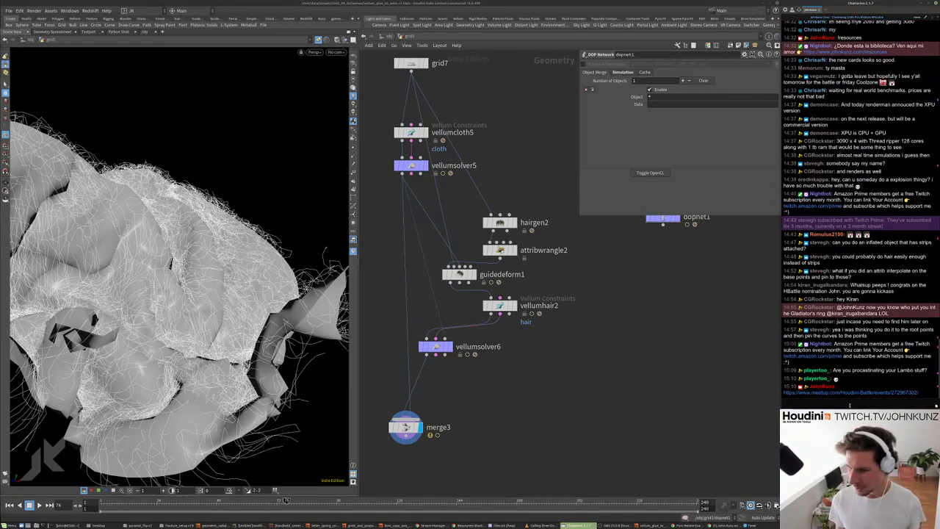
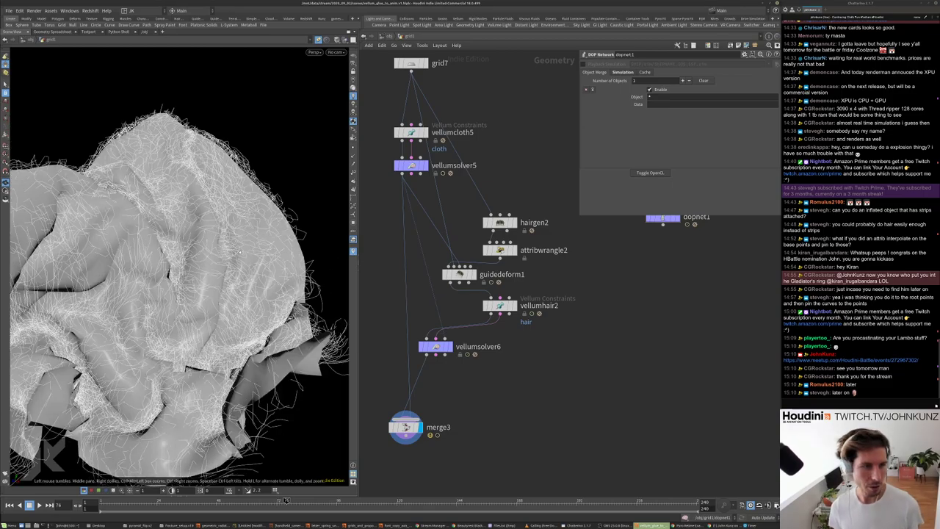
- Rewind to frame 1 and zoom the network onto the shattered sphere, vellumweld1 and vellumsolver3 cluster
key("ctrl+Up")
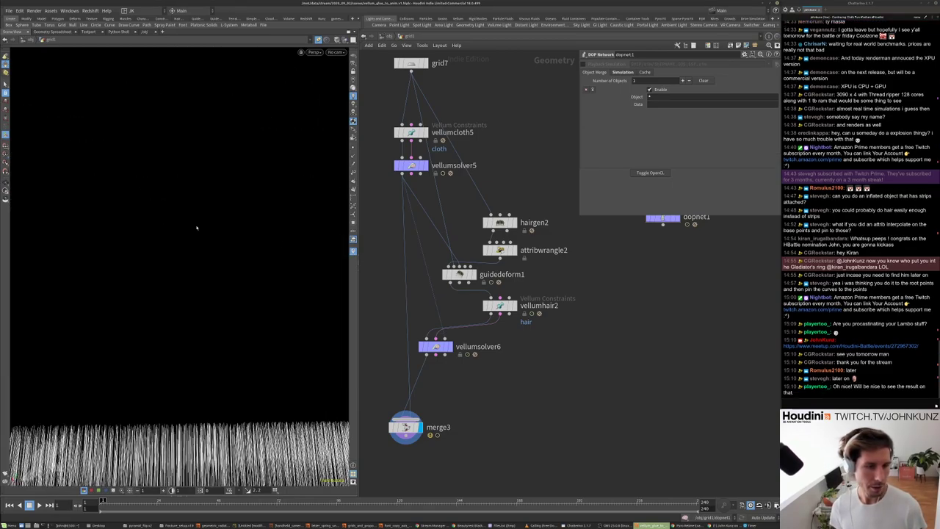
scroll(606, 351, "down", 3)
scroll(606, 352, "down", 5)
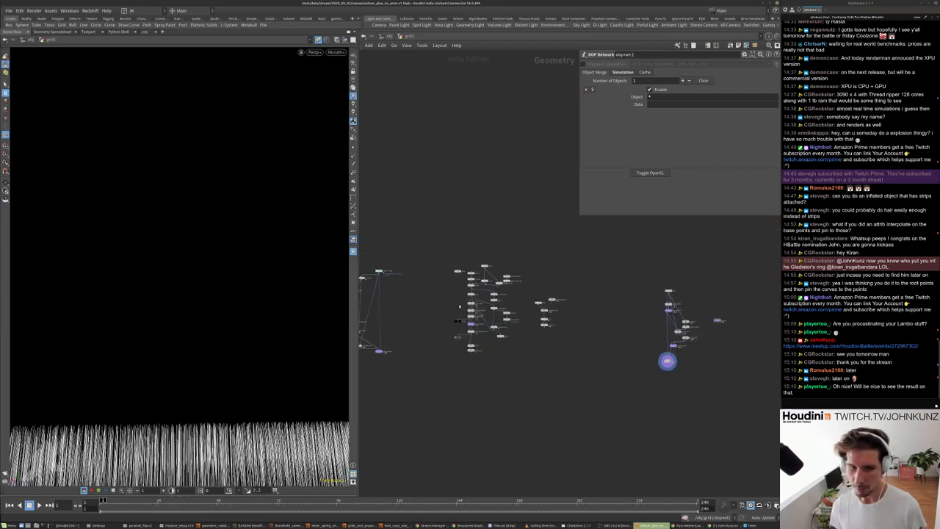
scroll(472, 303, "up", 8)
scroll(478, 358, "down", 4)
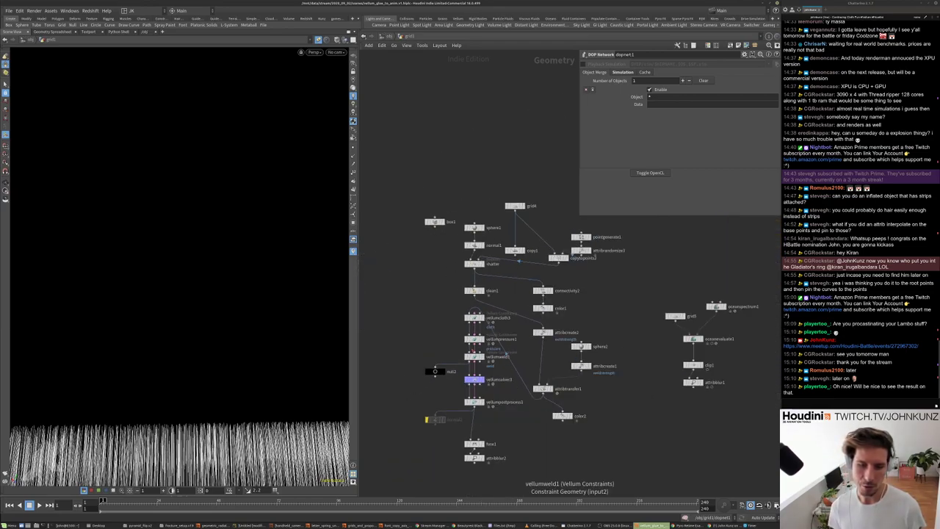
scroll(473, 355, "up", 4)
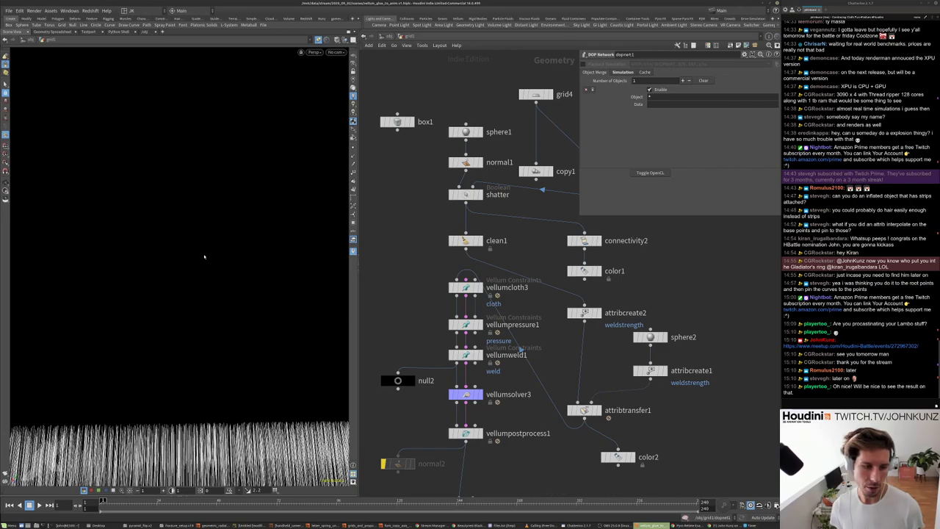
- Show vellumweld1's settings: welds break at threshold 75, scaled by weldstrength
left_click_drag(203, 258, 184, 316)
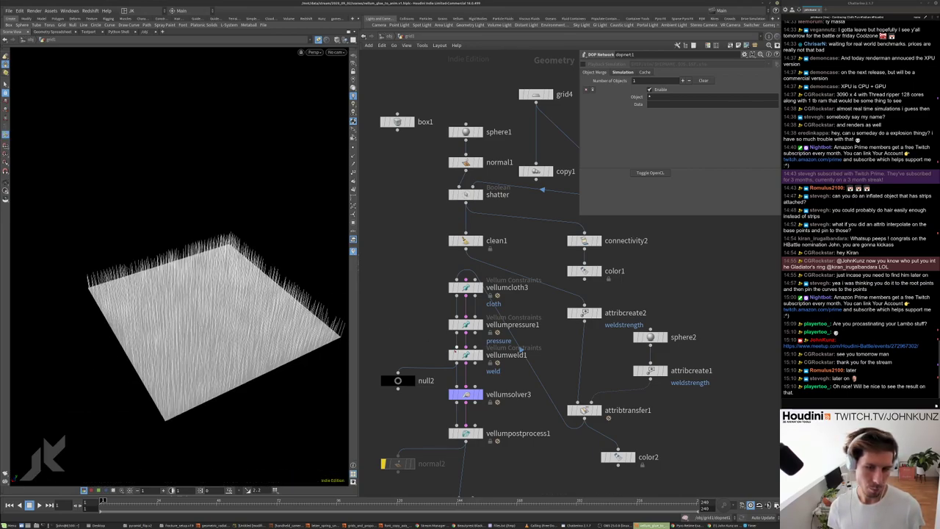
middle_click_drag(411, 345, 422, 255)
scroll(439, 277, "up", 4)
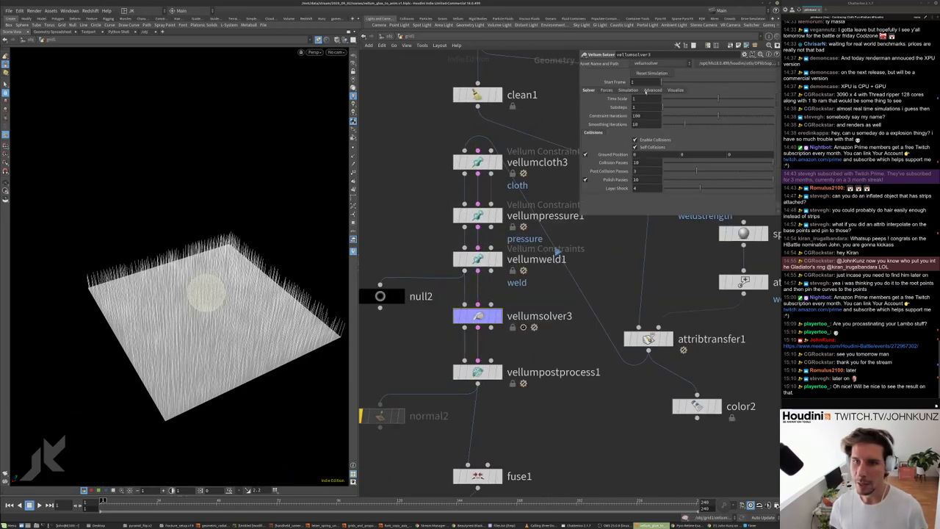
left_click(478, 258)
scroll(628, 170, "down", 3)
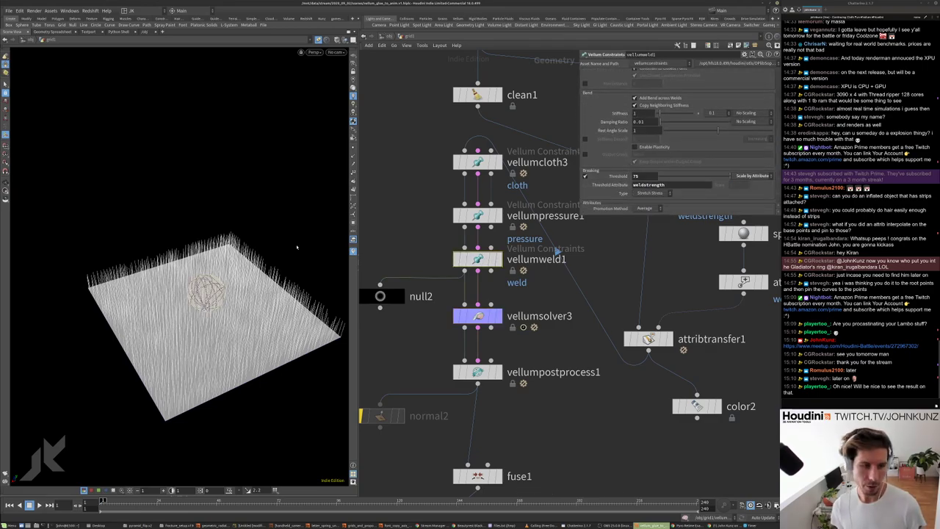
- Orbit and zoom the viewport for a low, close view of the sphere on the grass
key("Escape")
left_click_drag(192, 308, 174, 246)
scroll(180, 243, "up", 8)
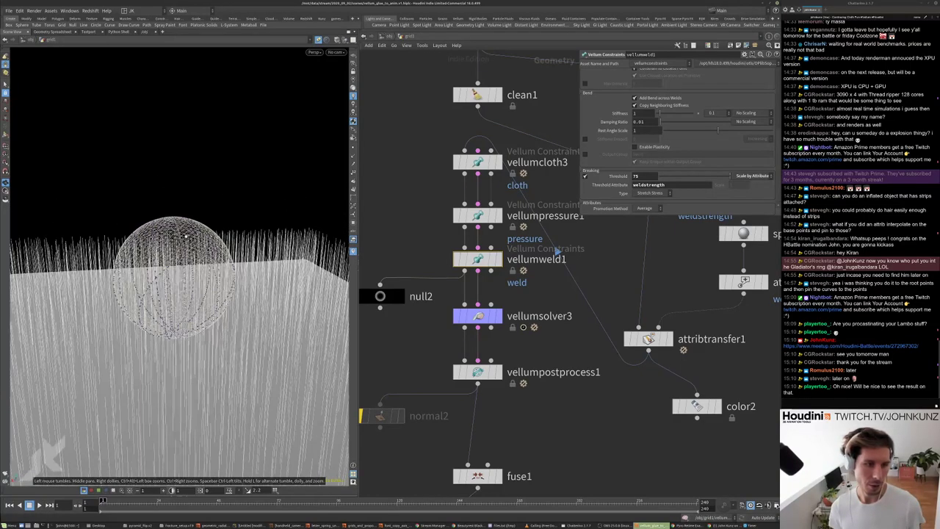
key("s")
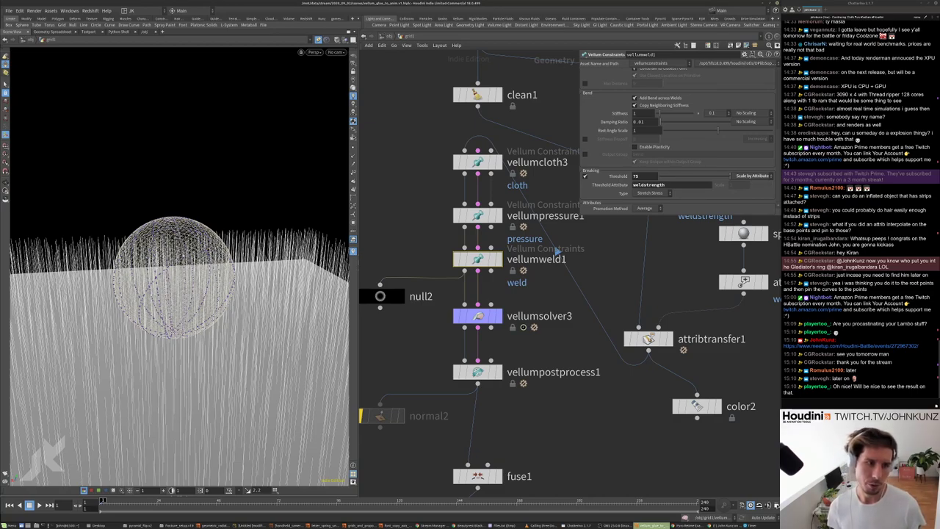
key("Escape")
mouse_move(187, 250)
left_mouse_down()
mouse_move(239, 249)
mouse_move(154, 252)
mouse_move(186, 247)
left_mouse_up()
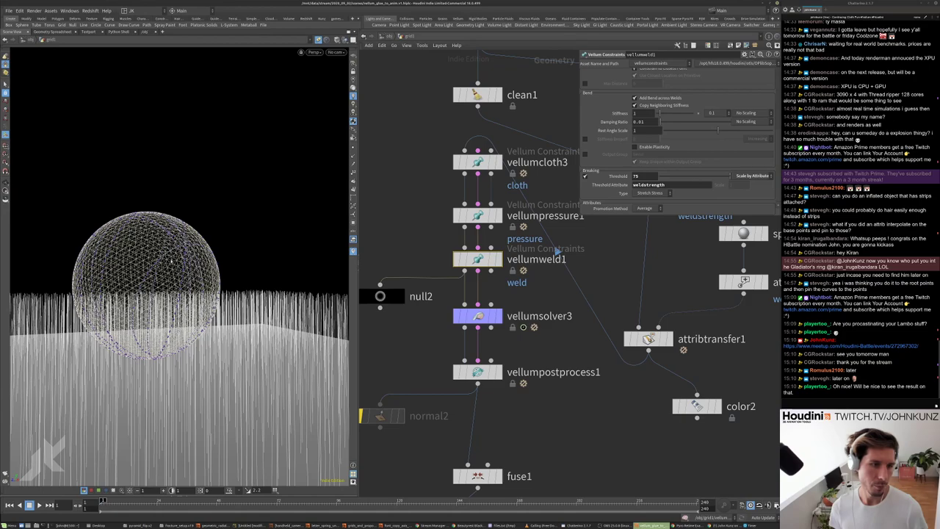
- Frame the whole node network and inspect the merge3 node
key("h")
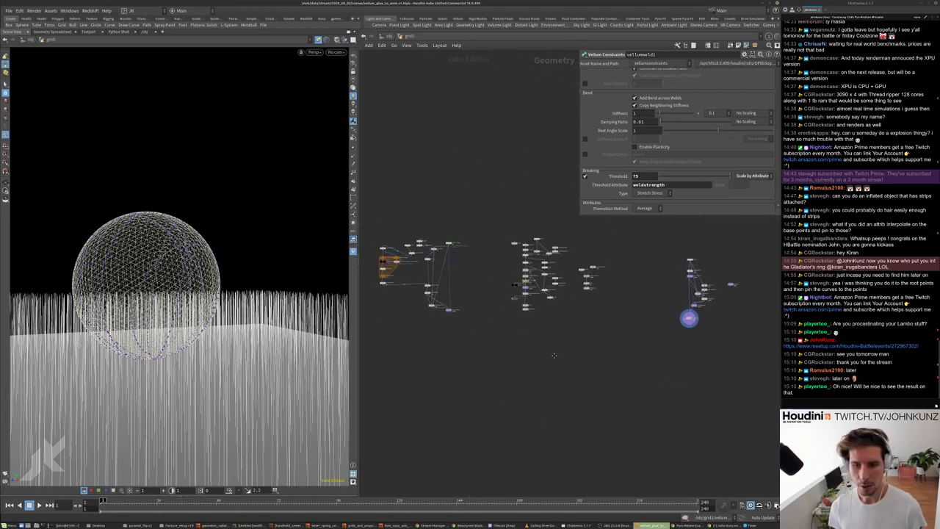
middle_click_drag(402, 284, 513, 279)
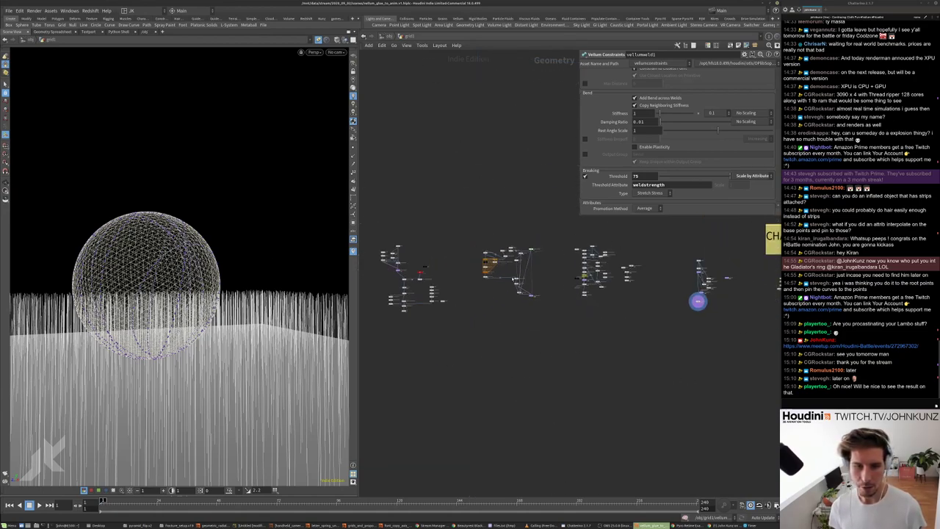
scroll(470, 221, "up", 5)
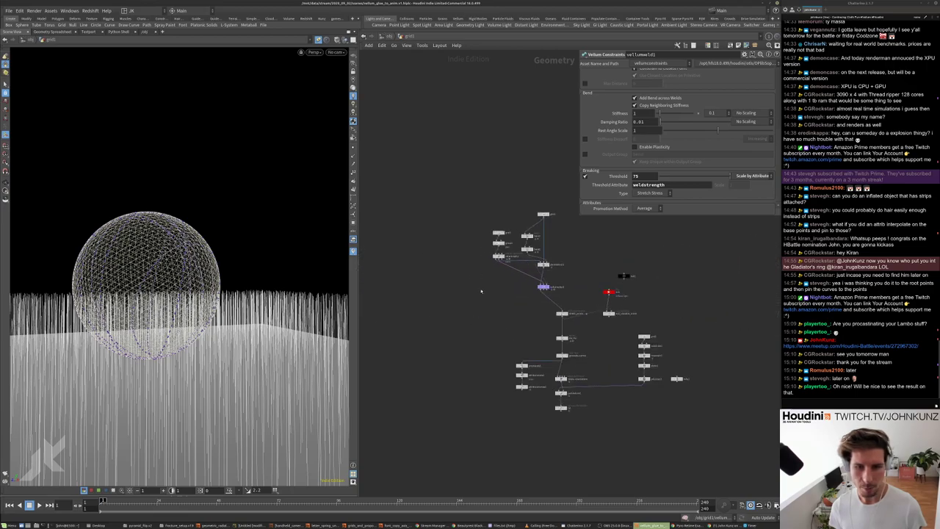
left_click_drag(420, 171, 643, 411)
scroll(503, 309, "up", 3)
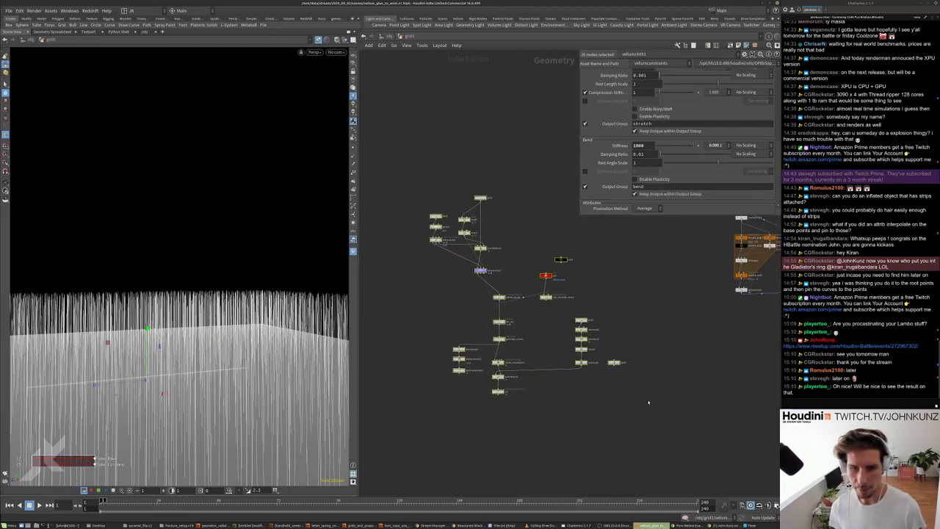
left_click(453, 242)
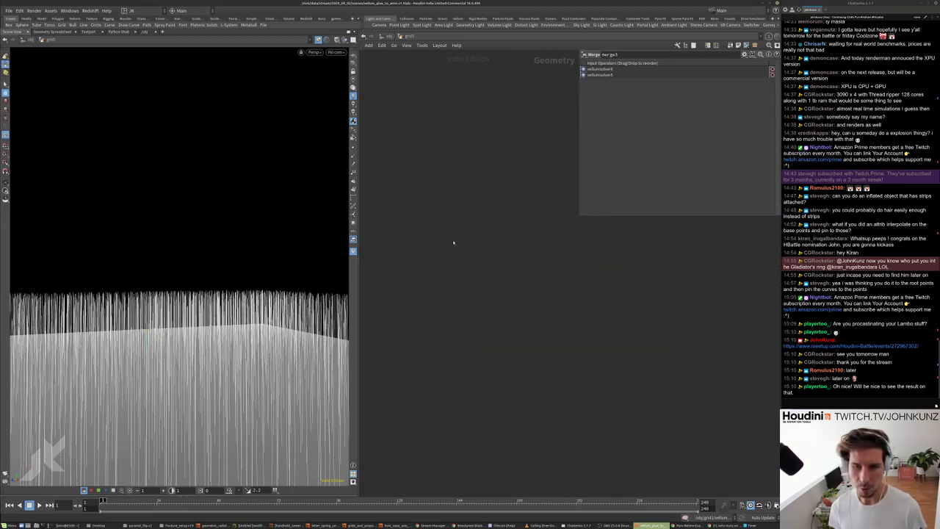
scroll(571, 343, "down", 6)
scroll(573, 353, "up", 3)
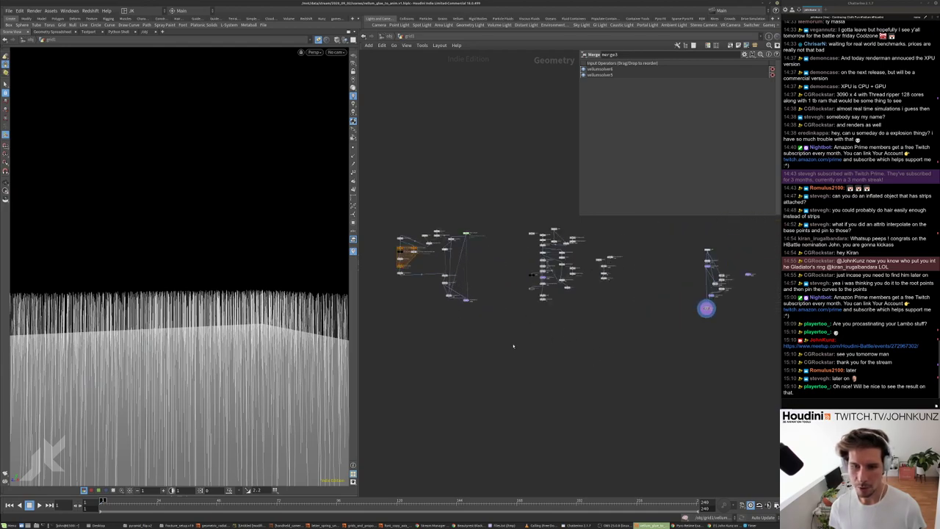
- Move the left cluster of nine nodes down and to the left
left_click_drag(385, 214, 478, 336)
left_click_drag(466, 299, 451, 326)
scroll(450, 326, "down", 3)
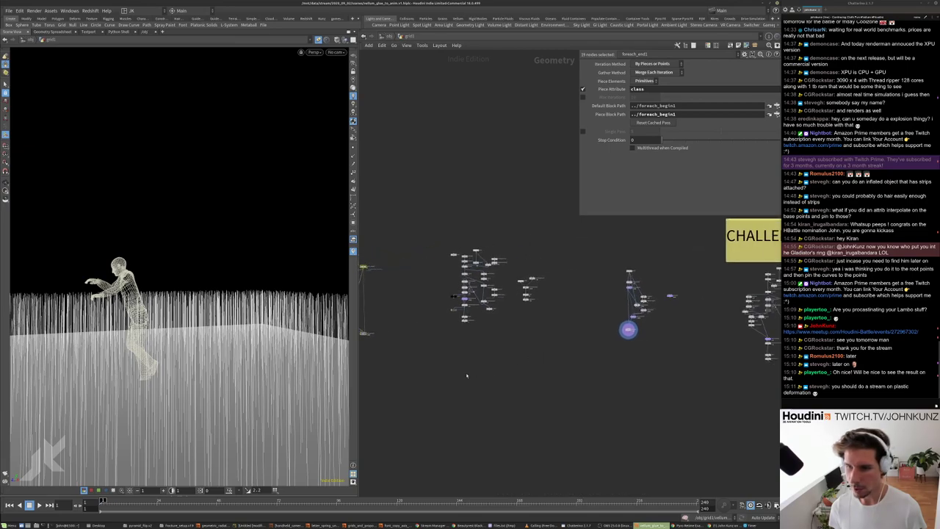
middle_click_drag(489, 399, 519, 430)
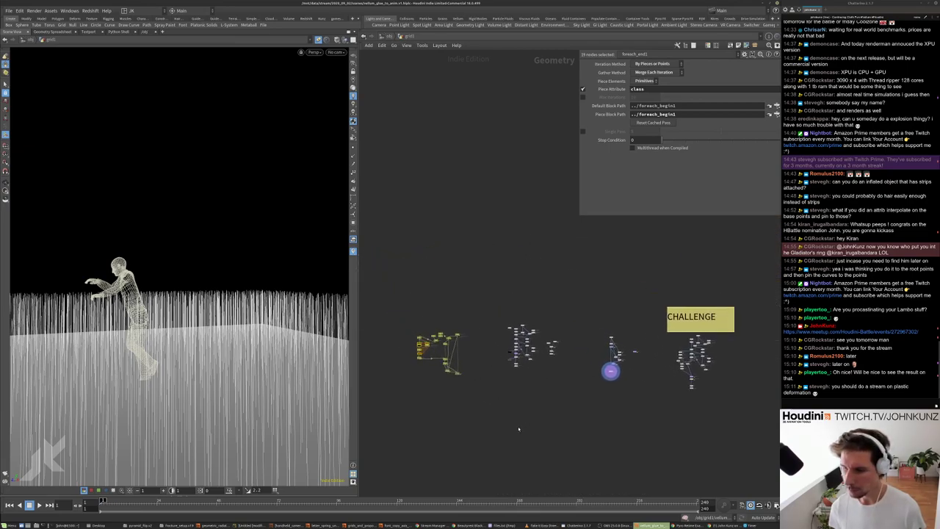
left_click(464, 230)
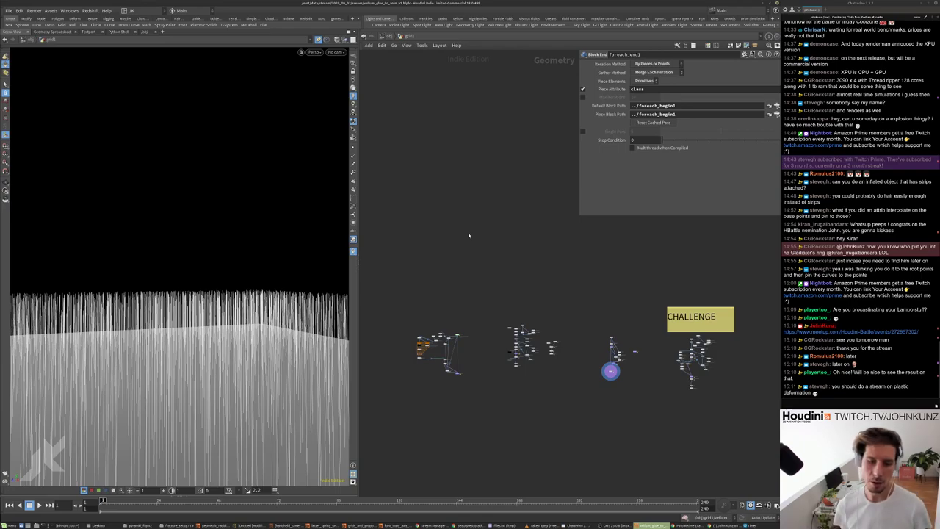
- Reposition the network view and bring up File > Save As
scroll(506, 377, "up", 3)
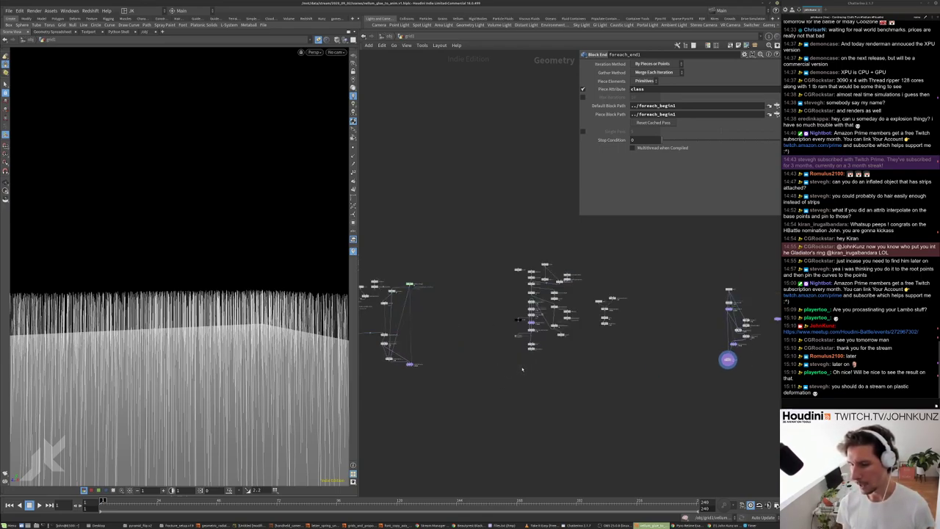
scroll(523, 369, "down", 1)
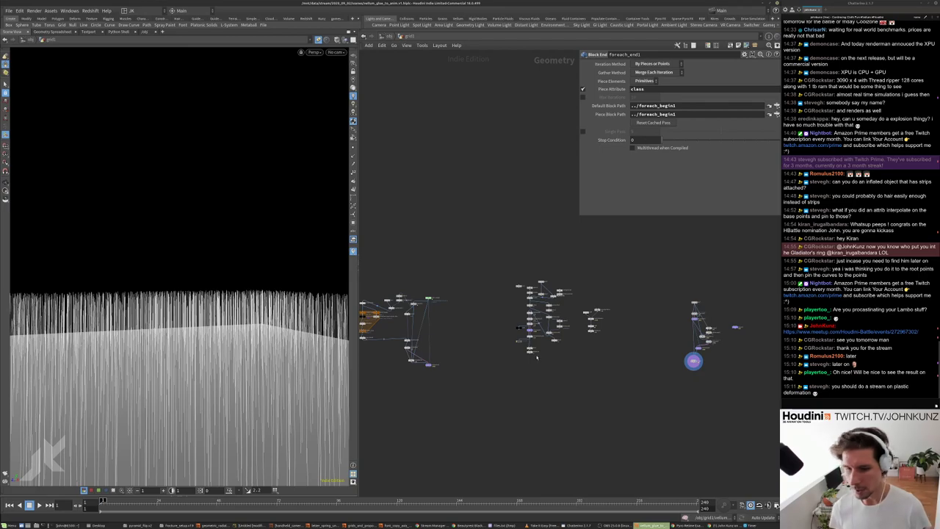
scroll(596, 386, "down", 1)
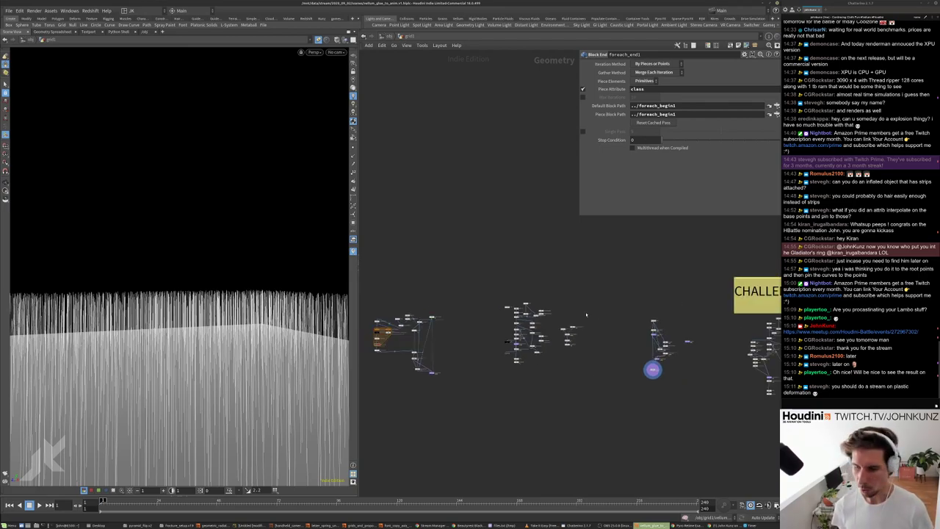
middle_click_drag(587, 353, 534, 350)
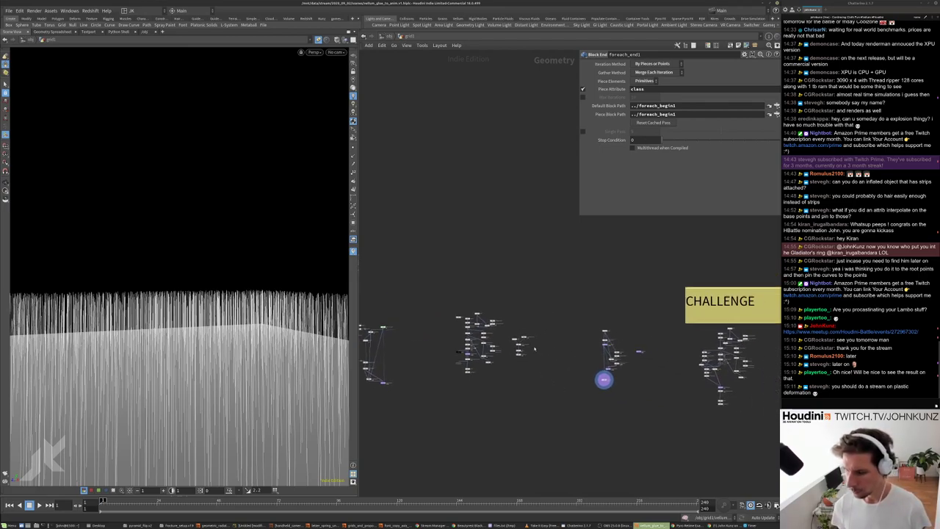
middle_click_drag(660, 369, 642, 363)
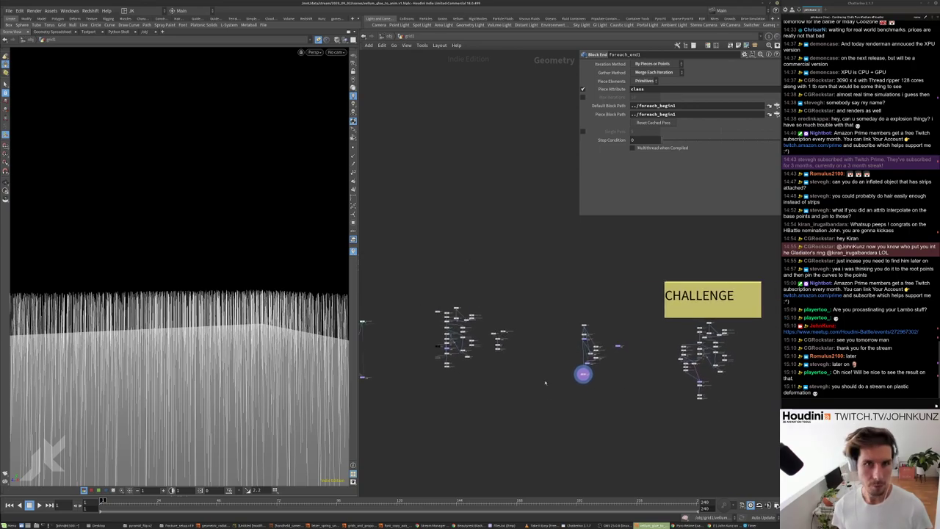
left_click(9, 10)
left_click(22, 48)
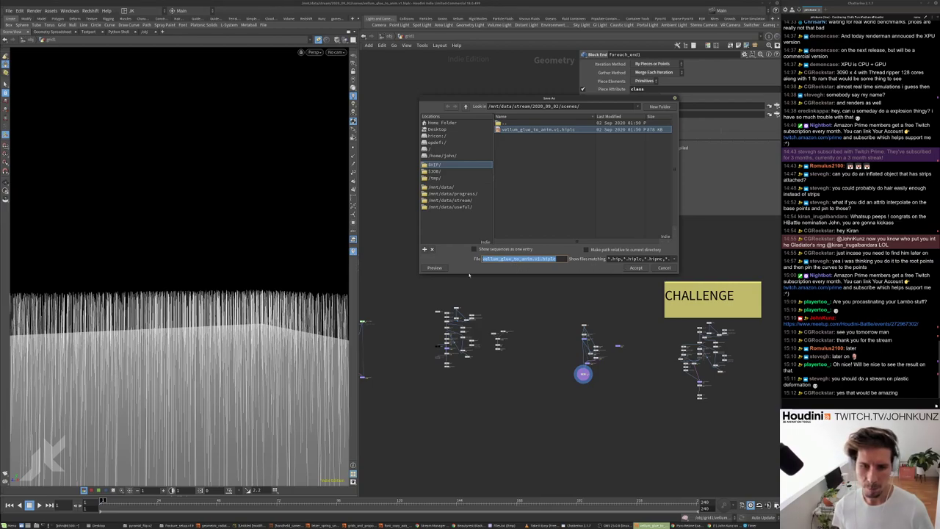
- Save the scene as vellum_glue_to_anim_and_welds.v1.hiplc in the 2020_09_02 scenes folder
key("End")
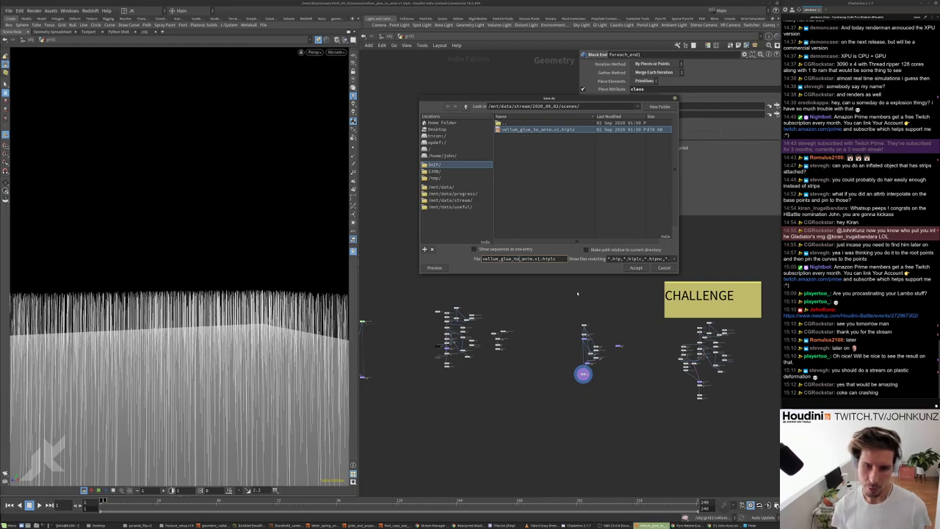
type("_and")
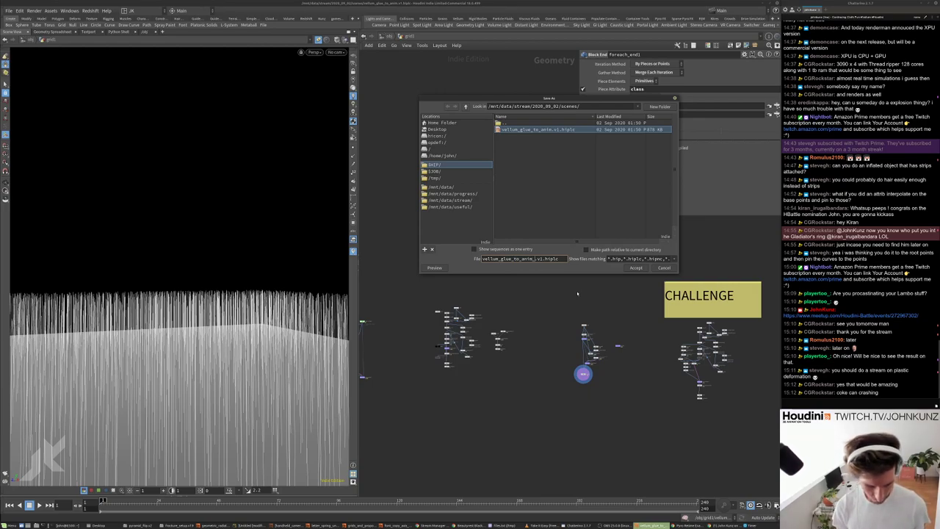
type("_")
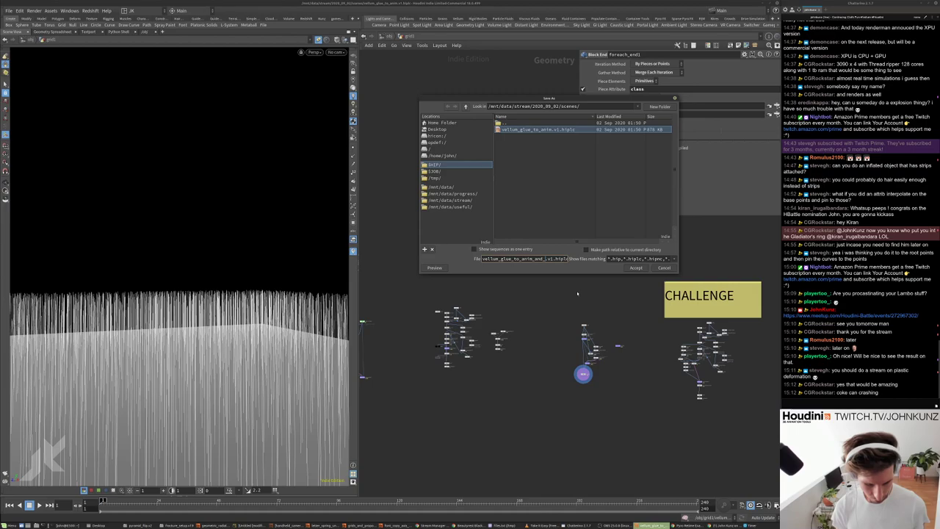
type("belds")
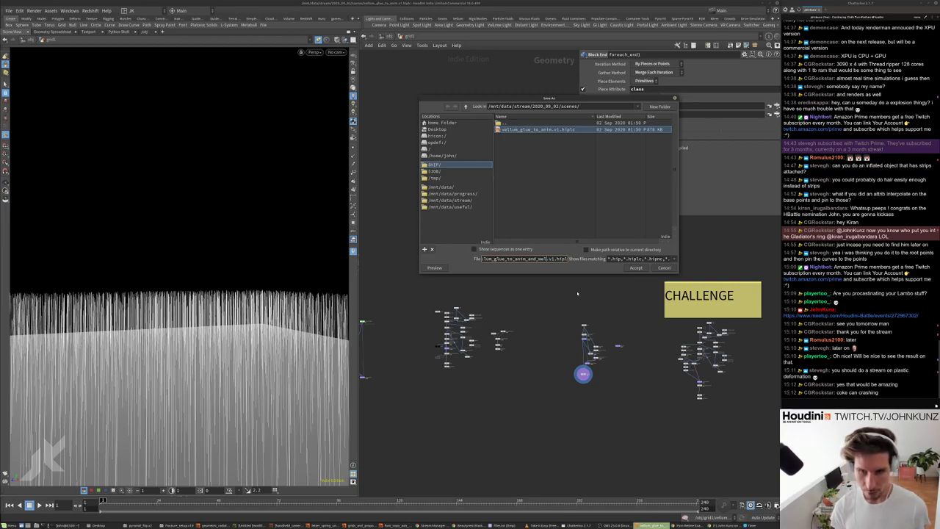
key("Return")
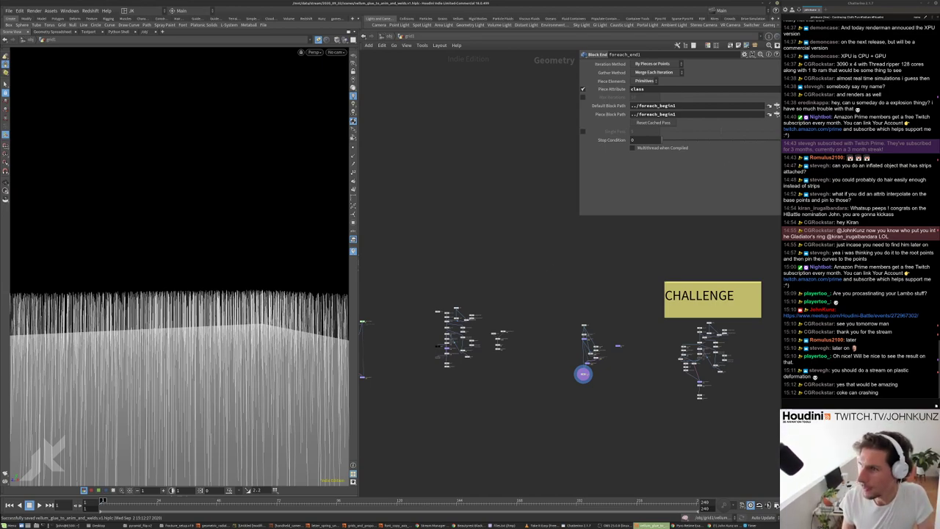
key("alt+Tab")
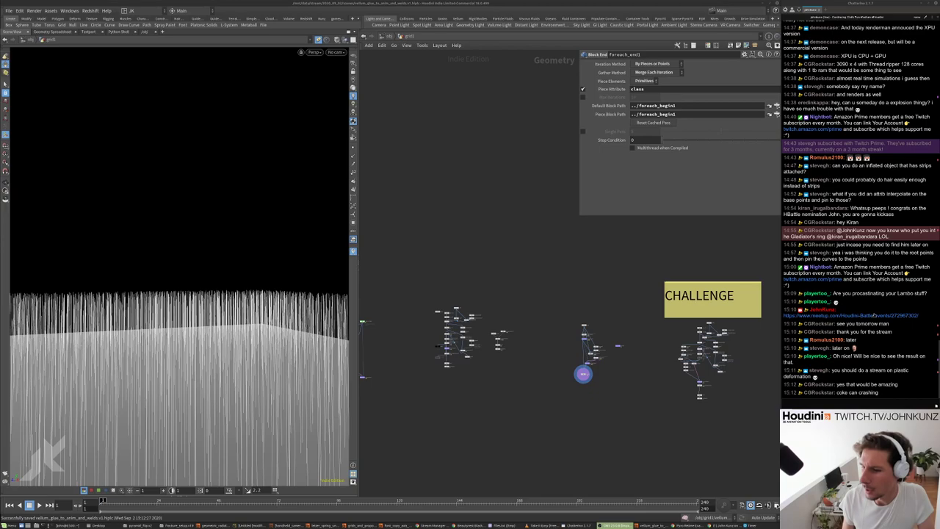